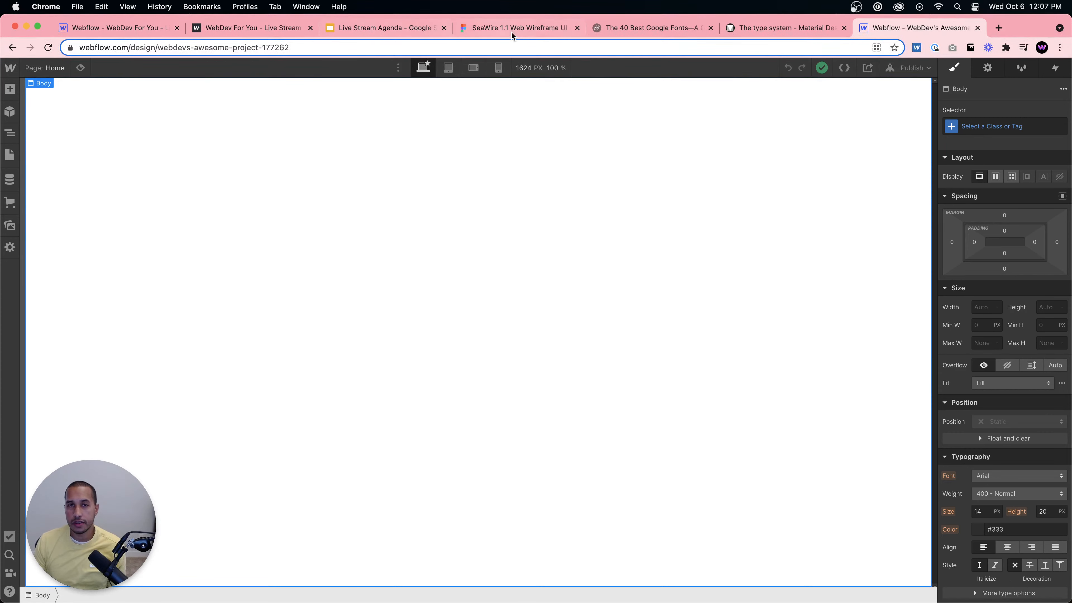
# Review Typewolf's list of the 40 best Google Fonts, including the Inter and Work Sans entries.
pyautogui.click(633, 28)
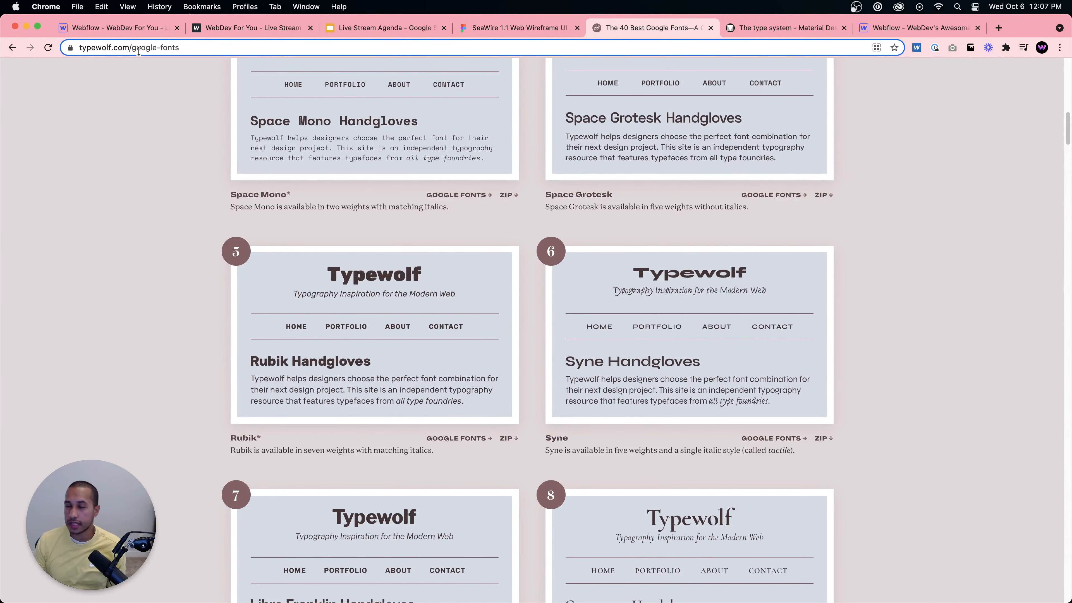
pyautogui.scroll(15, 432, 239)
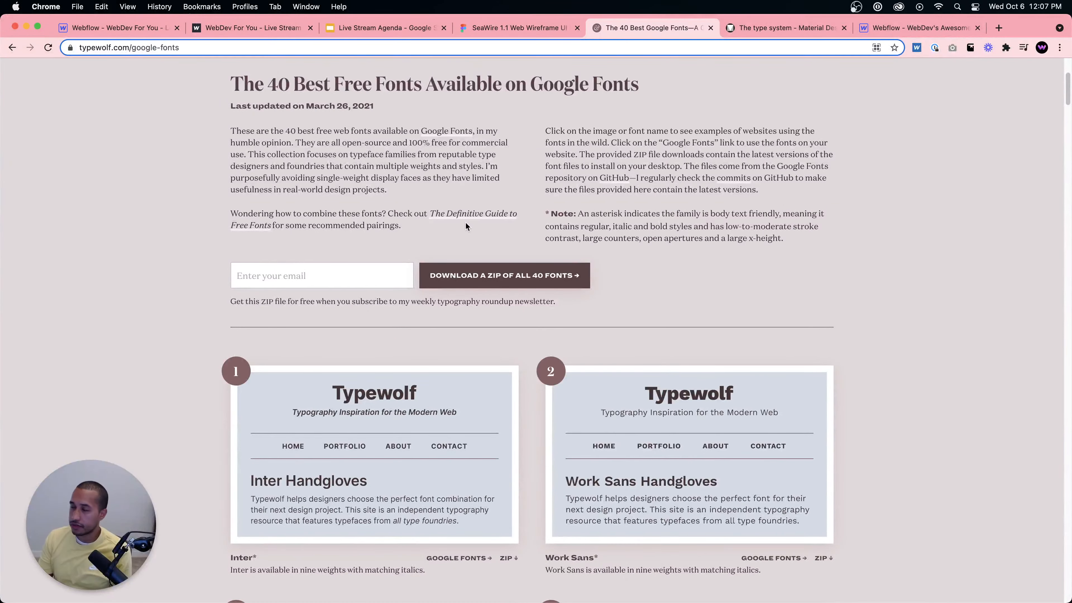
pyautogui.scroll(-5, 595, 256)
pyautogui.scroll(-5, 595, 255)
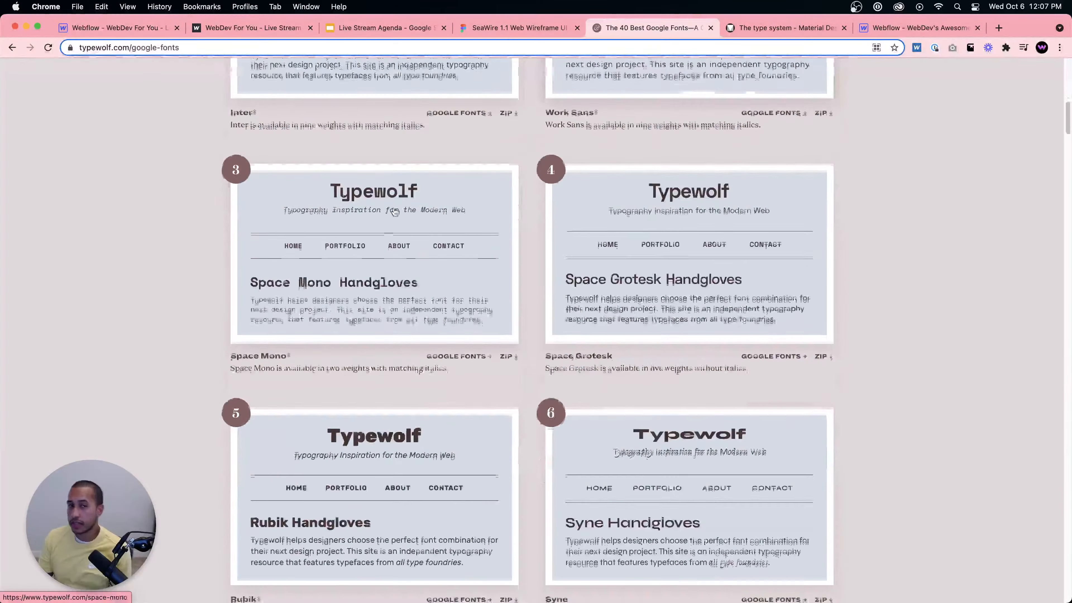
pyautogui.scroll(8, 615, 240)
pyautogui.scroll(-1, 582, 412)
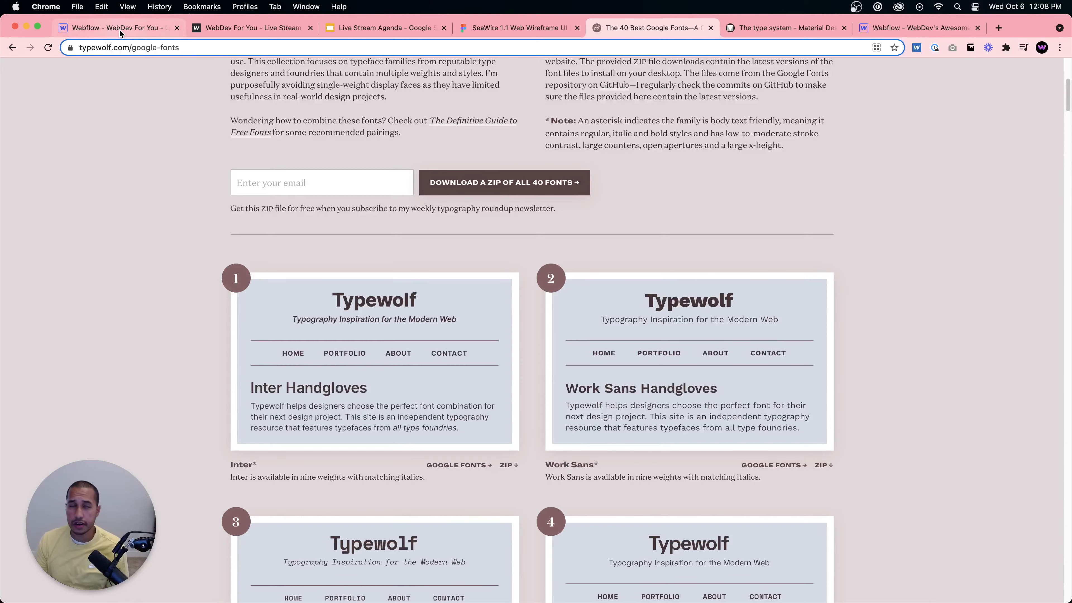
# Inspect the typography of the blog heading and paragraph in the live stream project, and of Heading H1 on its Style Guide page.
pyautogui.click(114, 28)
pyautogui.click(485, 172)
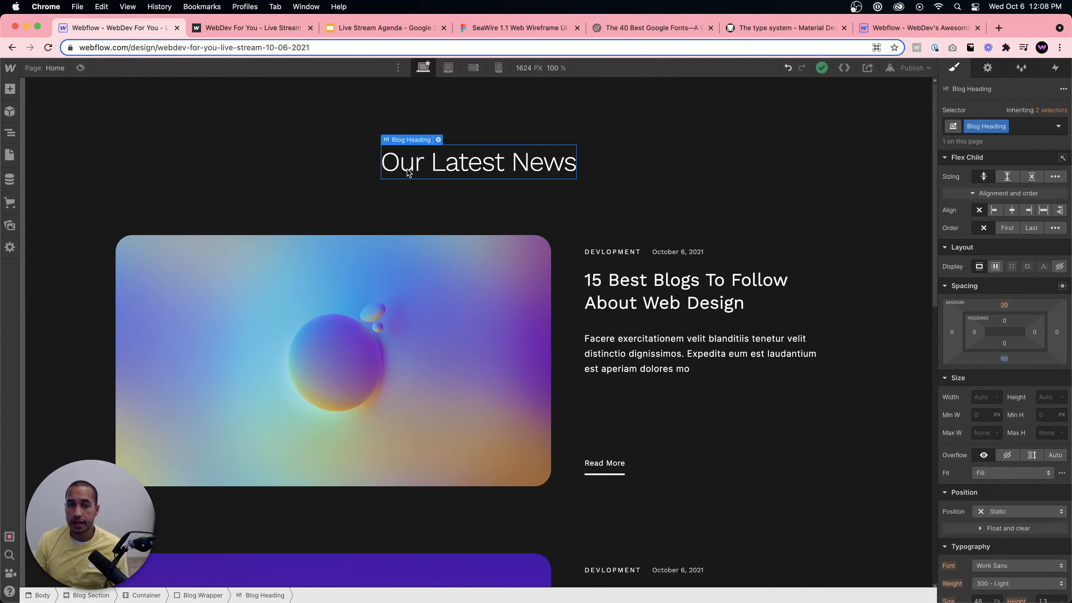
pyautogui.click(646, 355)
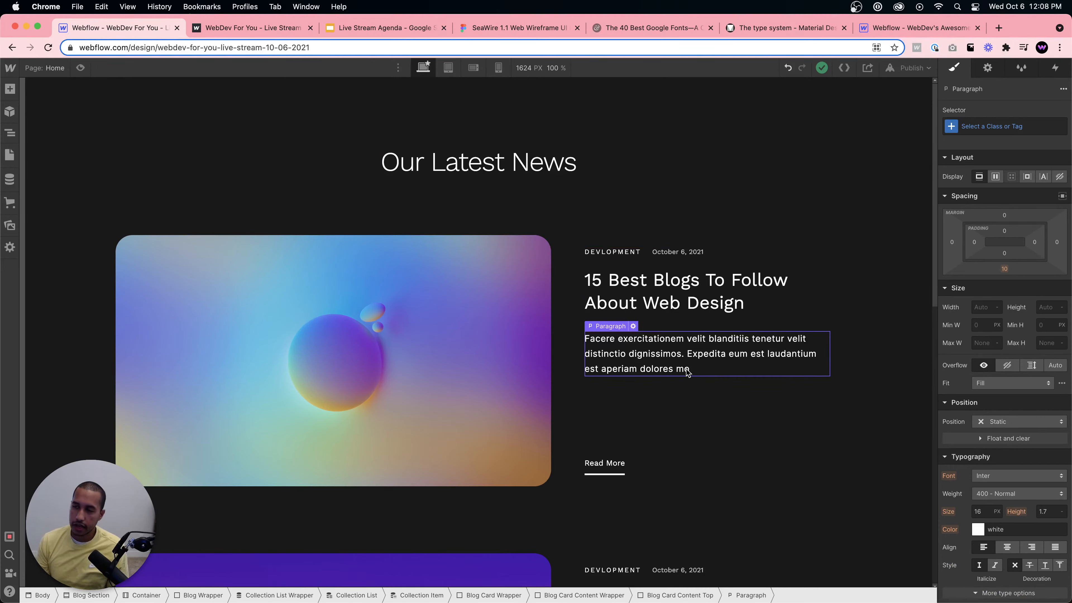
pyautogui.click(9, 158)
pyautogui.click(43, 164)
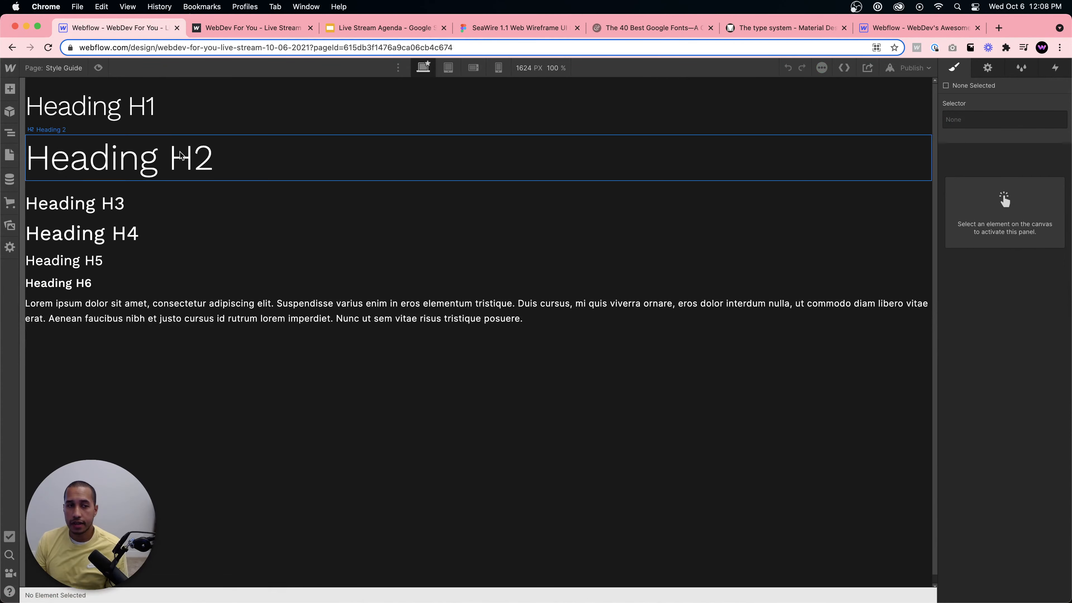
pyautogui.click(181, 107)
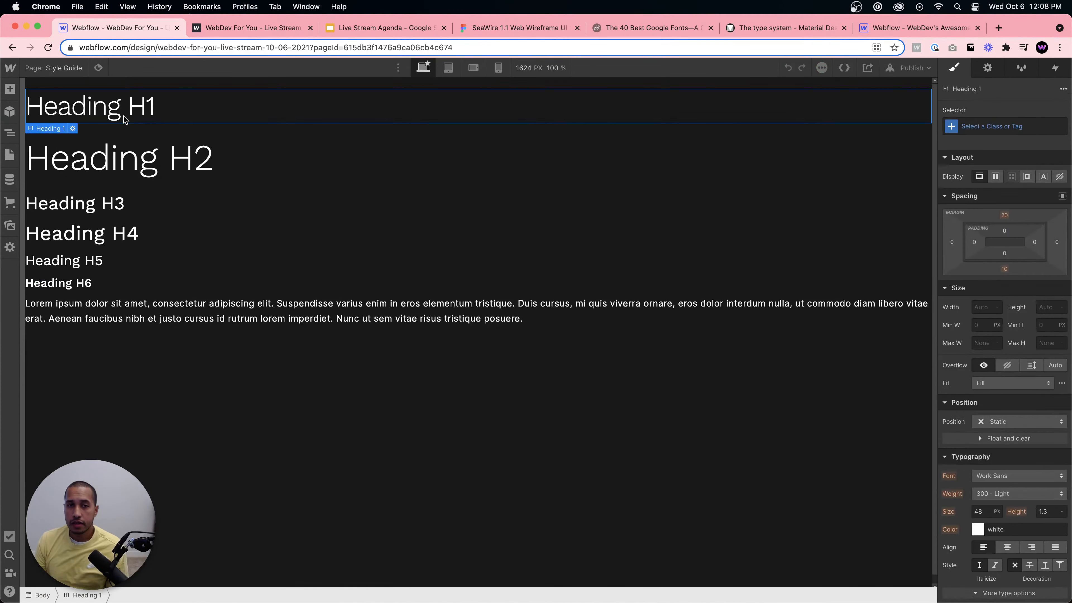
# Set the Headlines & Subtitles font to Work Sans in Material Design's type scale generator and review the resulting headline styles.
pyautogui.click(752, 28)
pyautogui.scroll(5, 535, 282)
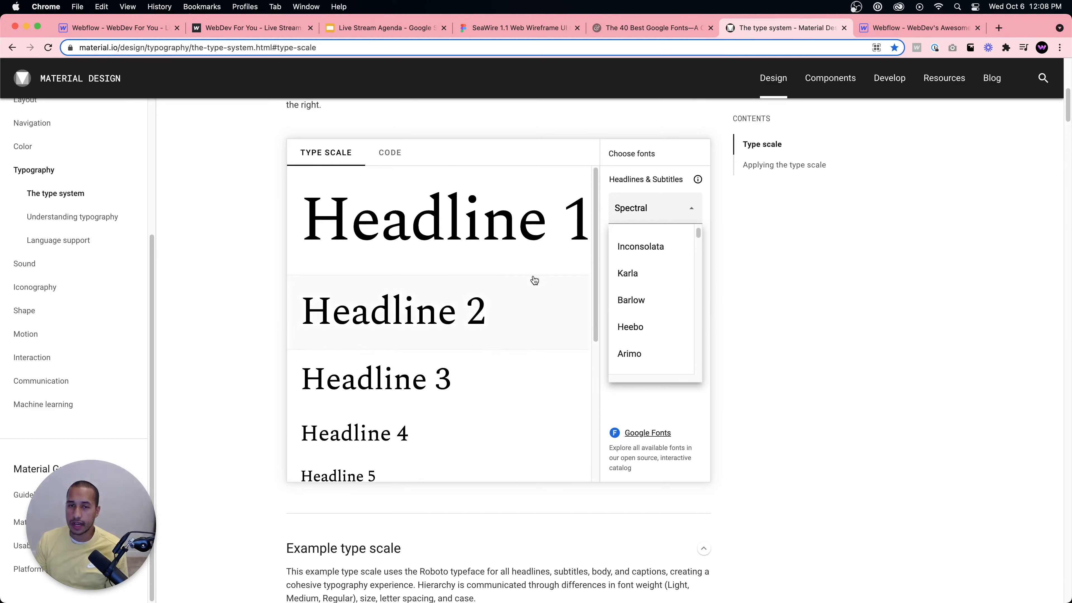
pyautogui.scroll(3, 534, 280)
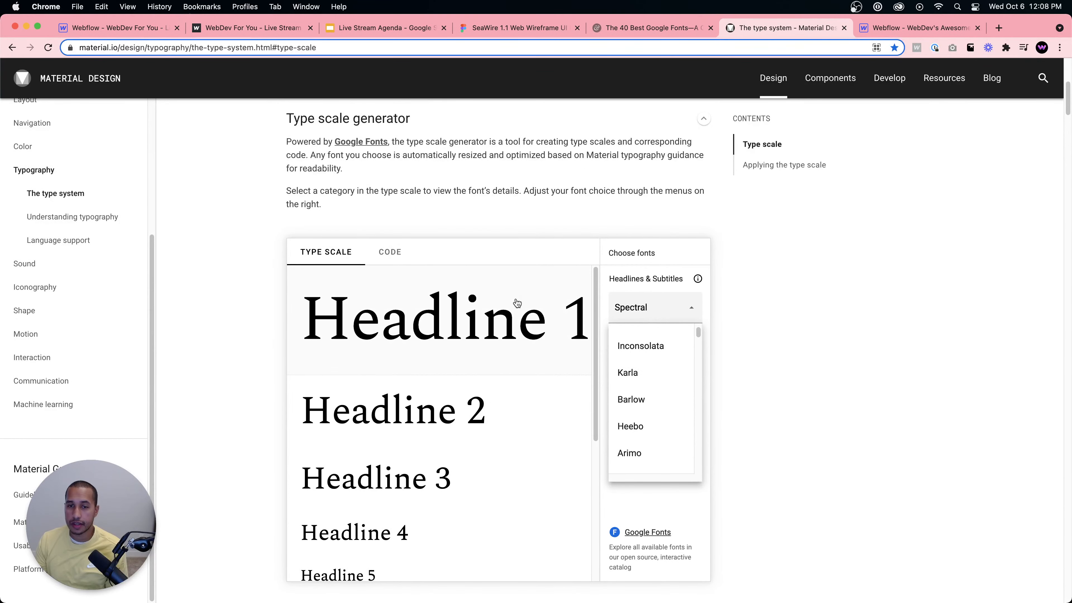
pyautogui.scroll(-1, 404, 369)
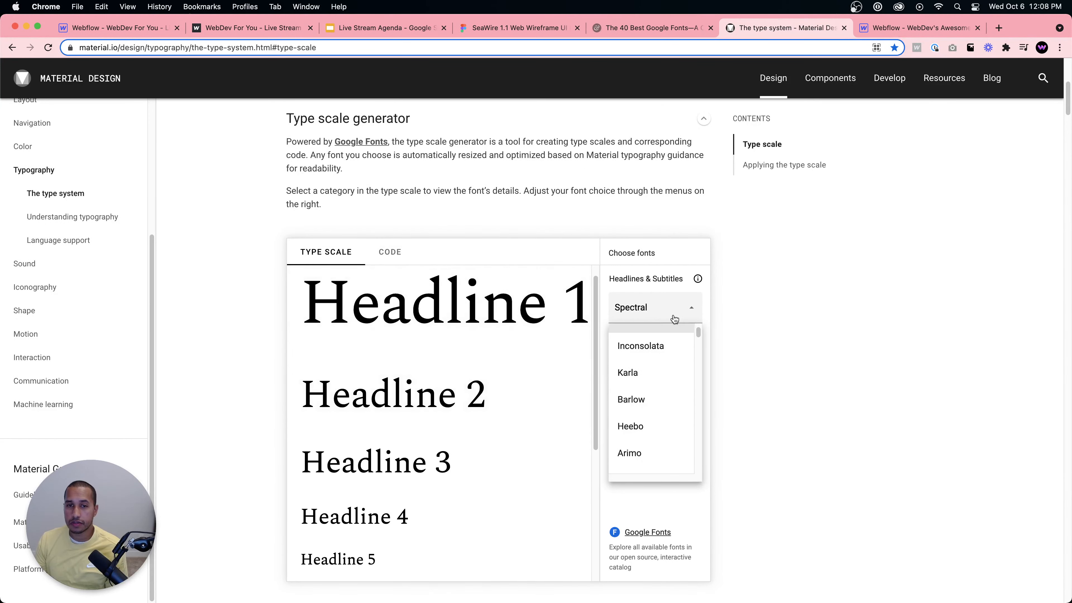
pyautogui.click(647, 314)
pyautogui.doubleClick(647, 315)
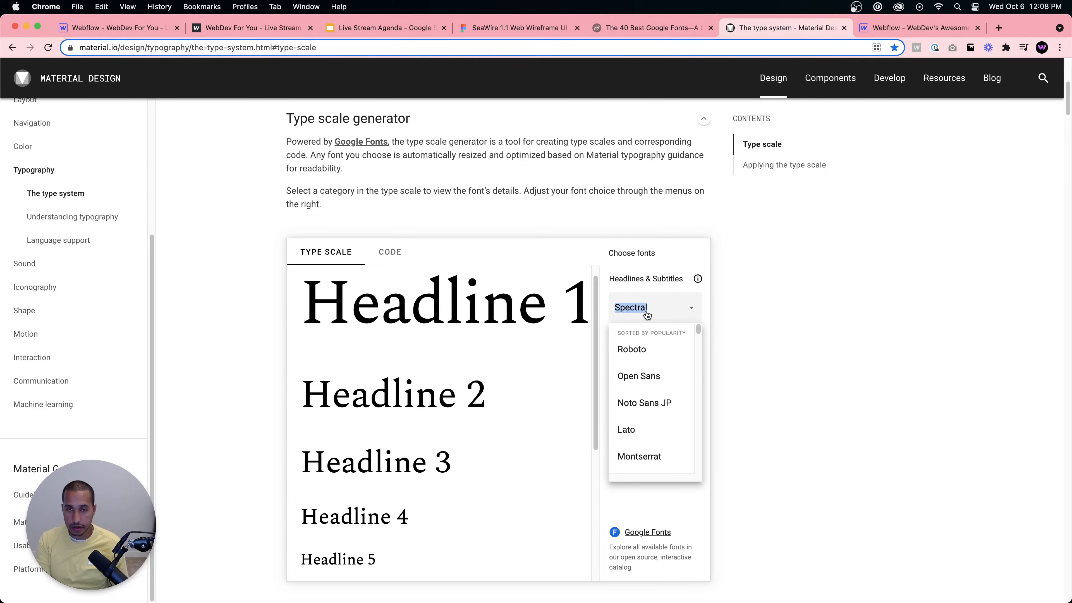
pyautogui.write('work sans')
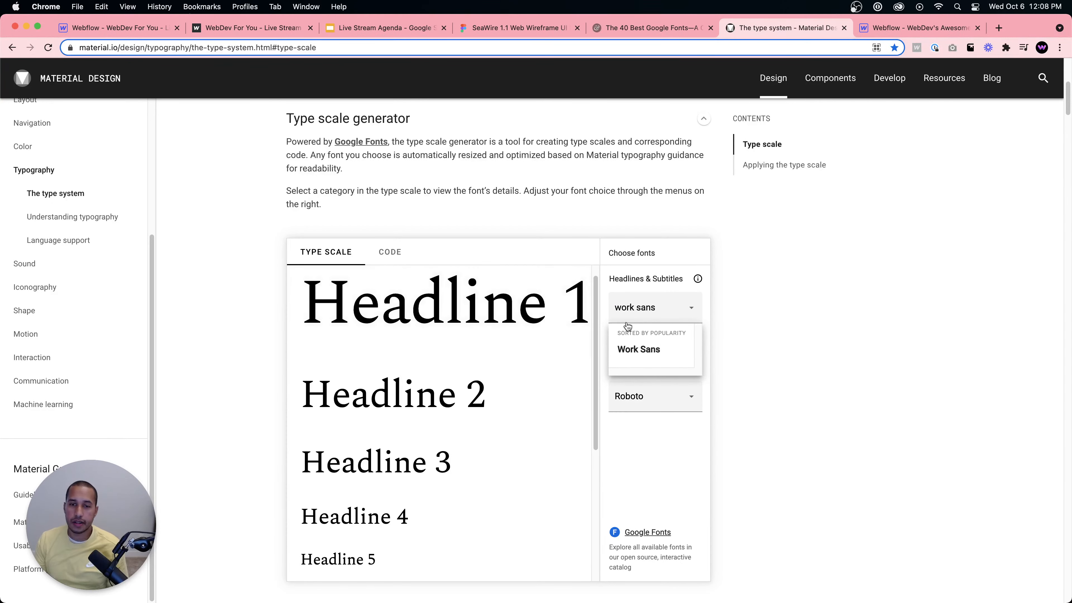
pyautogui.click(637, 349)
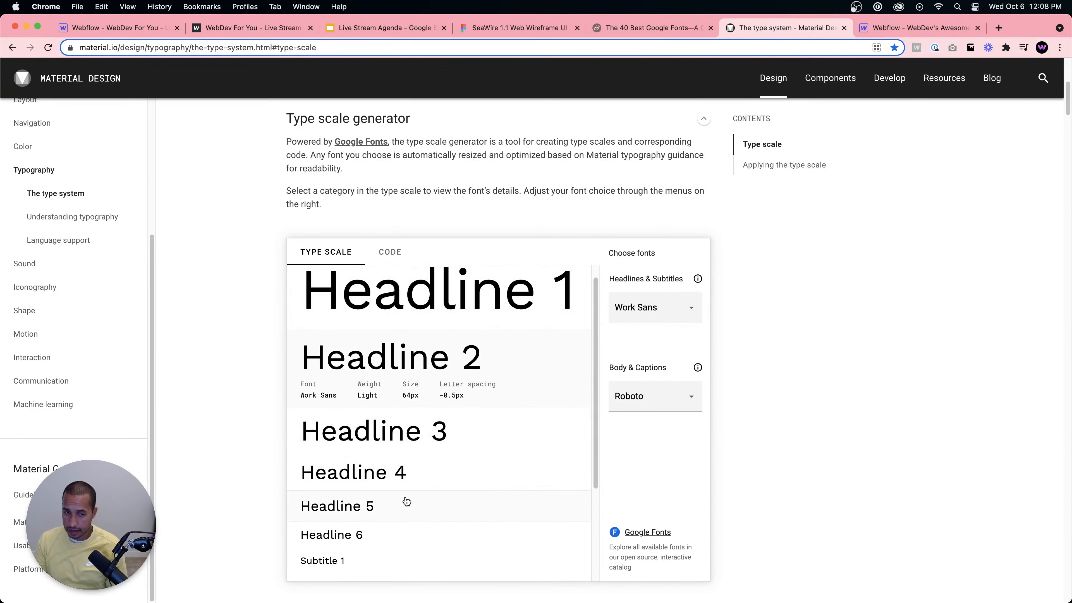
pyautogui.scroll(-3, 412, 498)
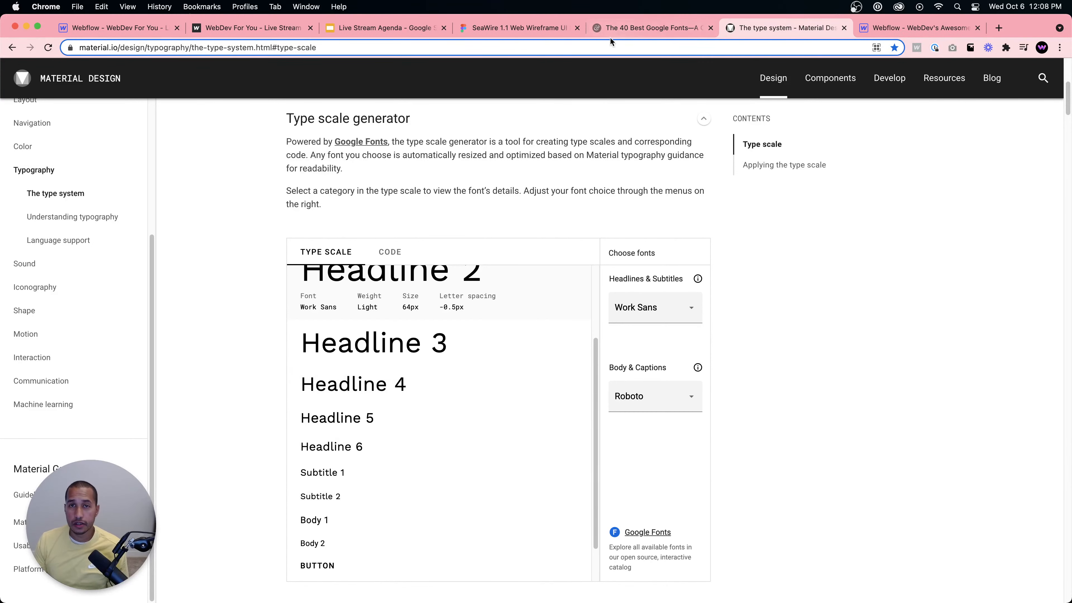
# Create a new page named Style Guide in the blank WebDev's Awesome Project.
pyautogui.click(900, 26)
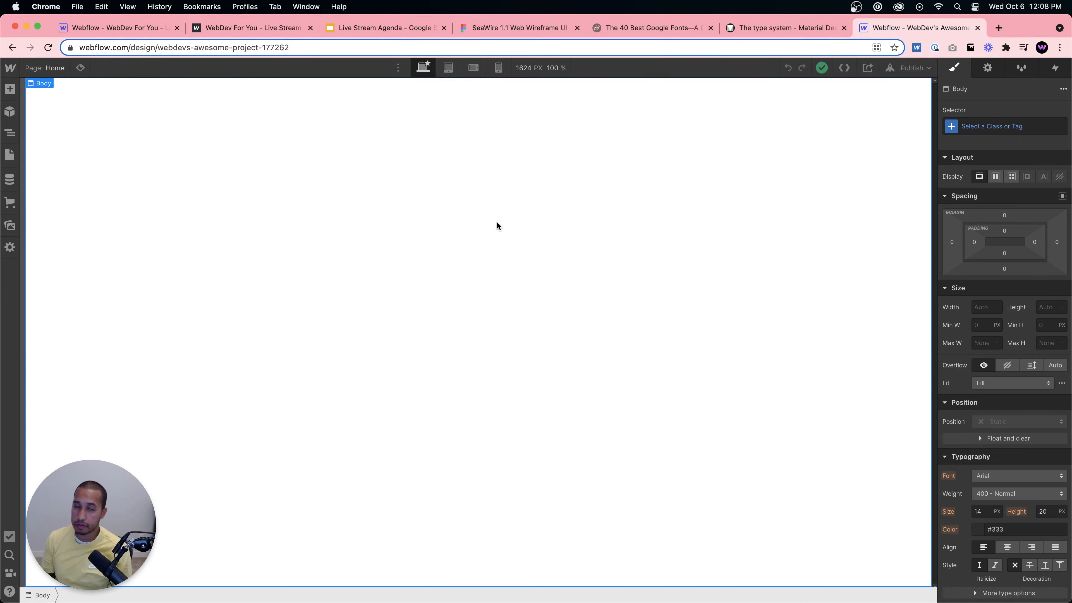
pyautogui.click(9, 154)
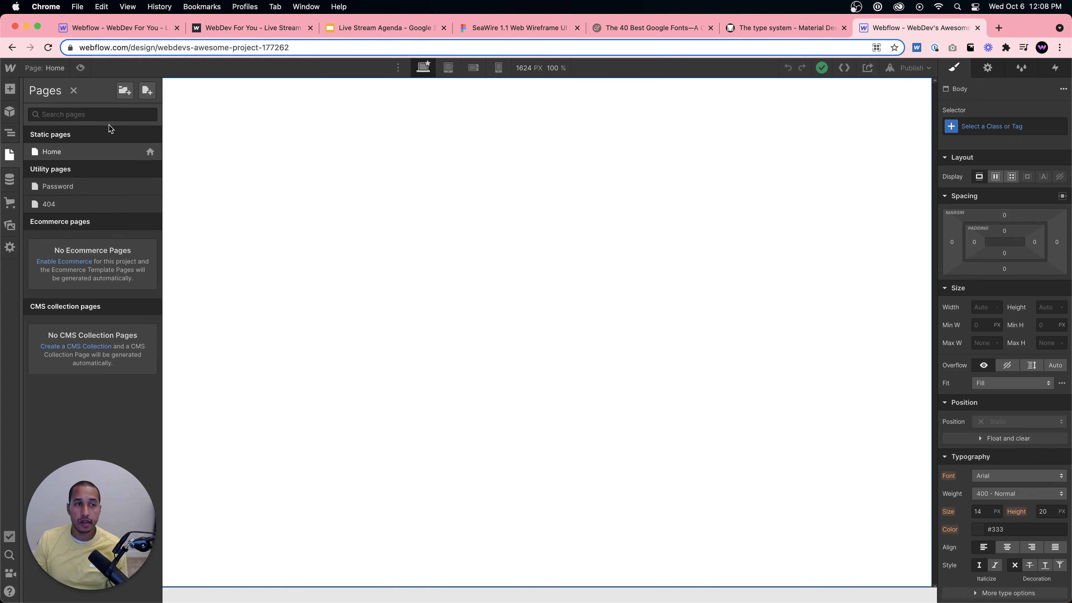
pyautogui.click(147, 91)
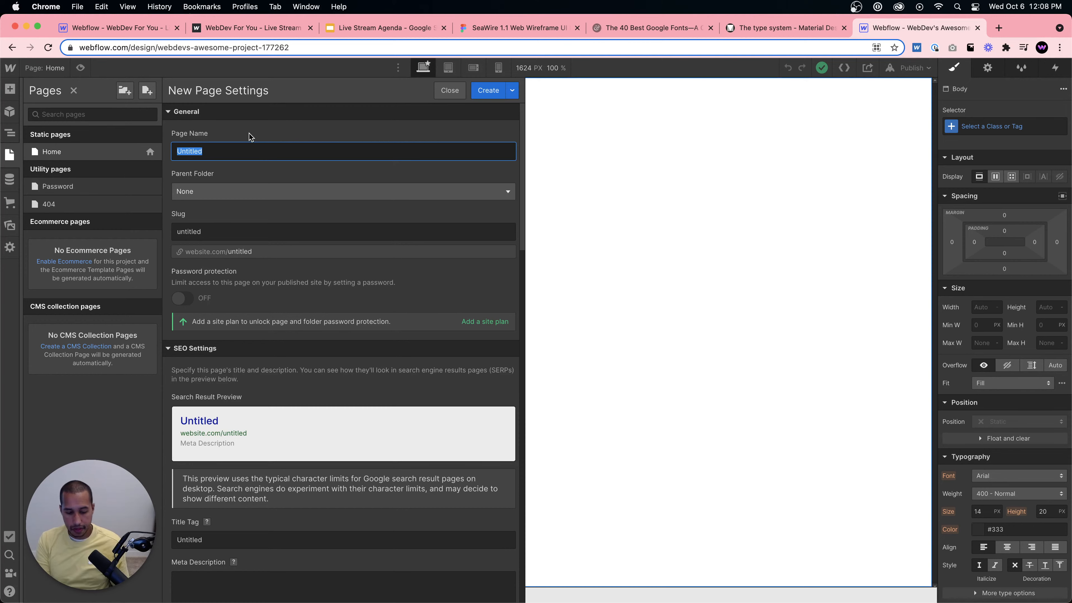
pyautogui.write('Style Guide')
pyautogui.press('Return')
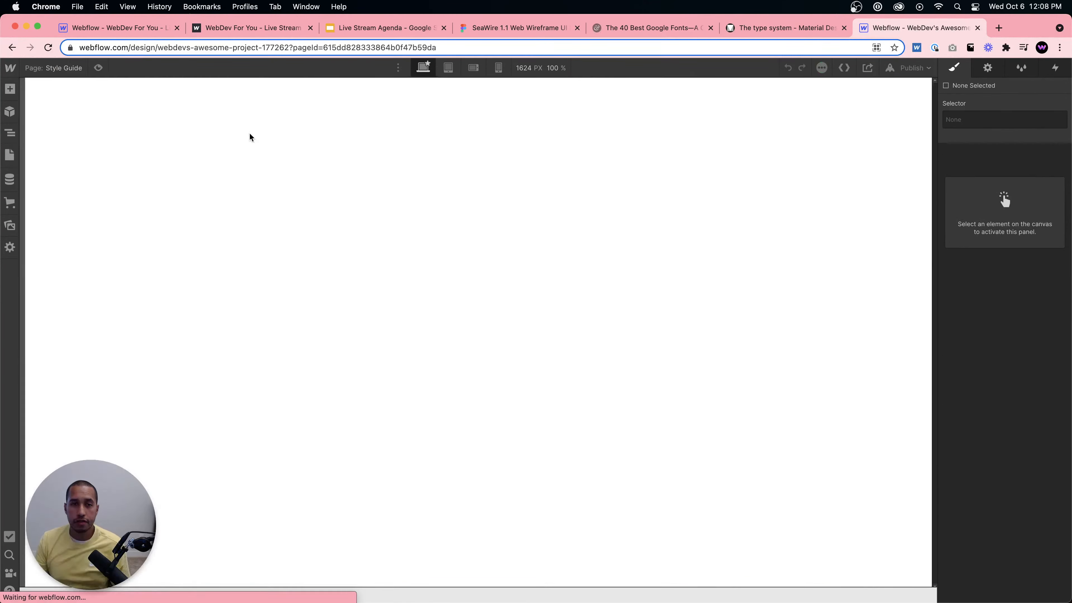
# Target the Body (All Pages) tag and set its background color to #181818.
pyautogui.click(7, 128)
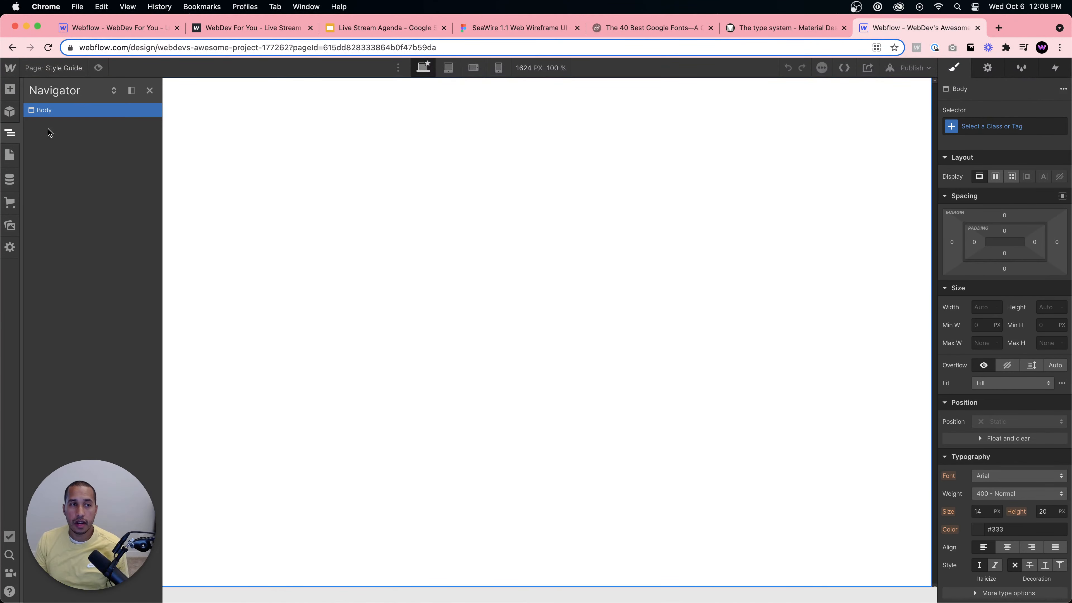
pyautogui.click(987, 127)
pyautogui.click(961, 190)
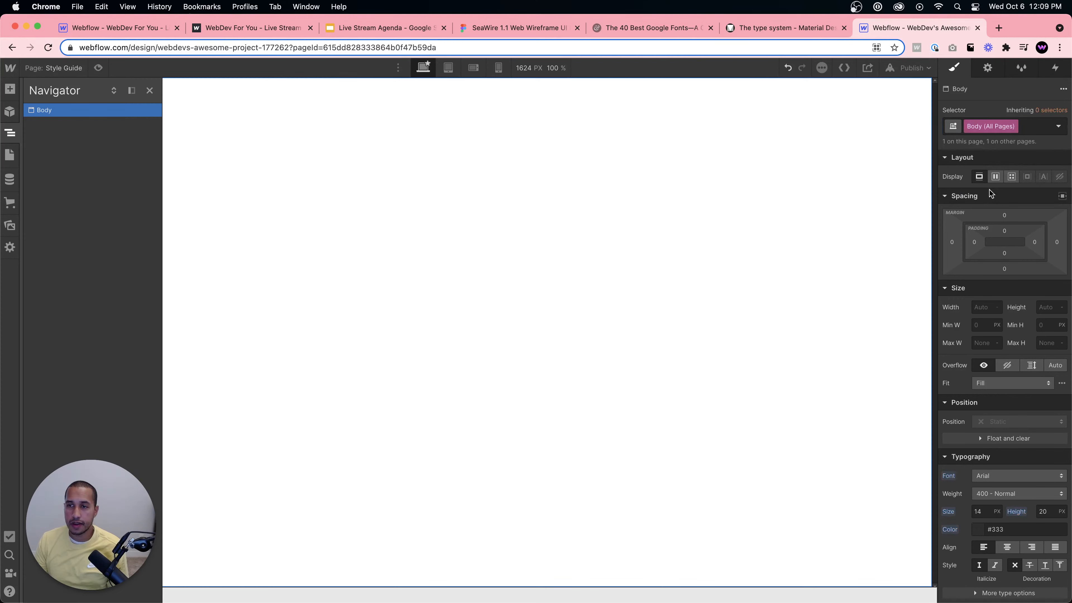
pyautogui.scroll(-2, 1003, 458)
pyautogui.scroll(-3, 1011, 482)
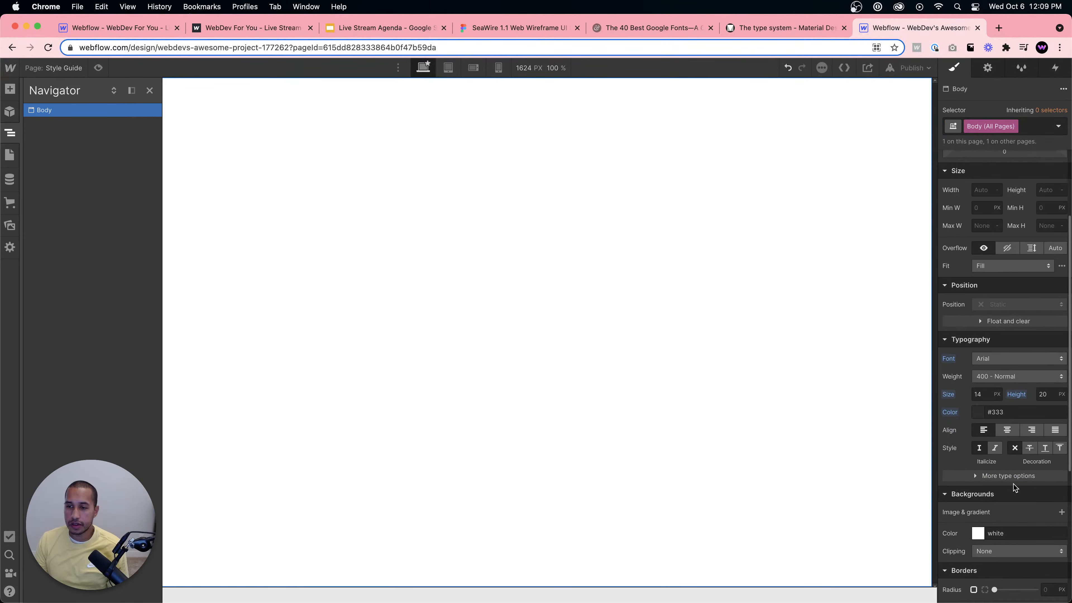
pyautogui.click(1008, 534)
pyautogui.write('181')
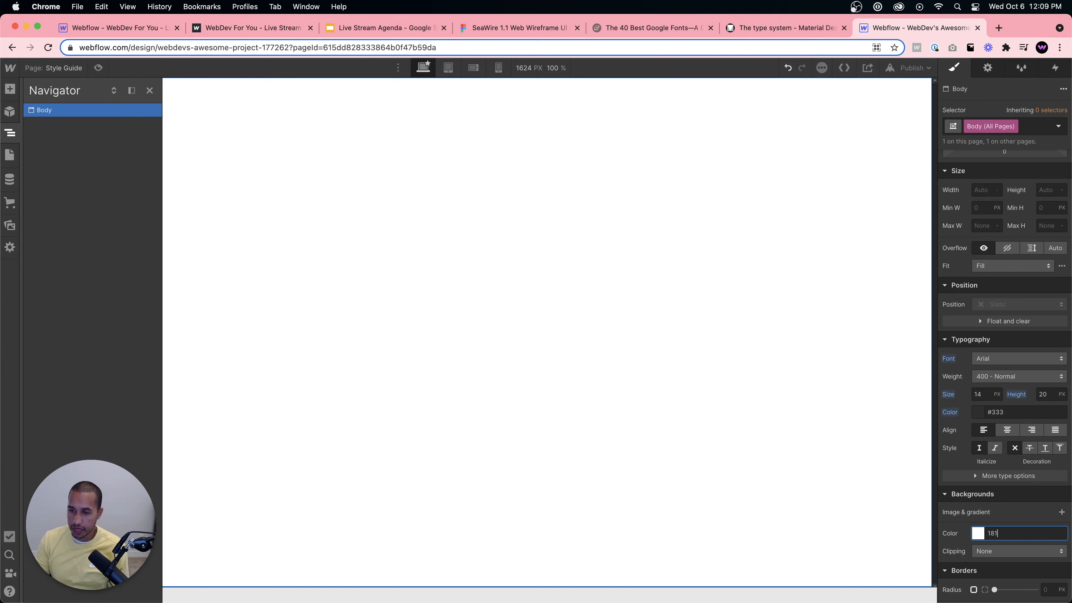
pyautogui.write('818')
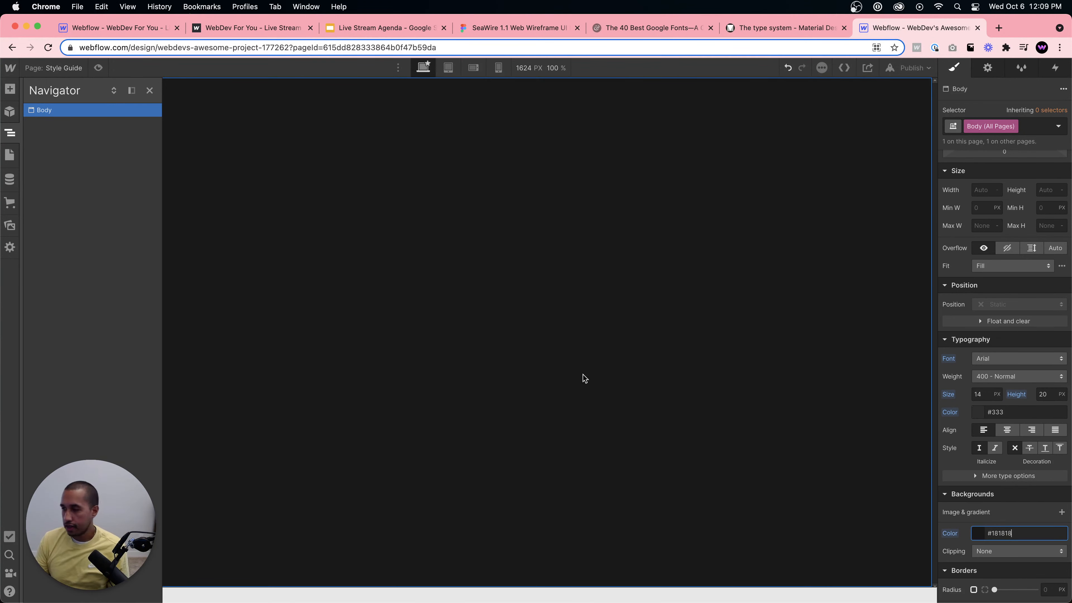
pyautogui.click(566, 361)
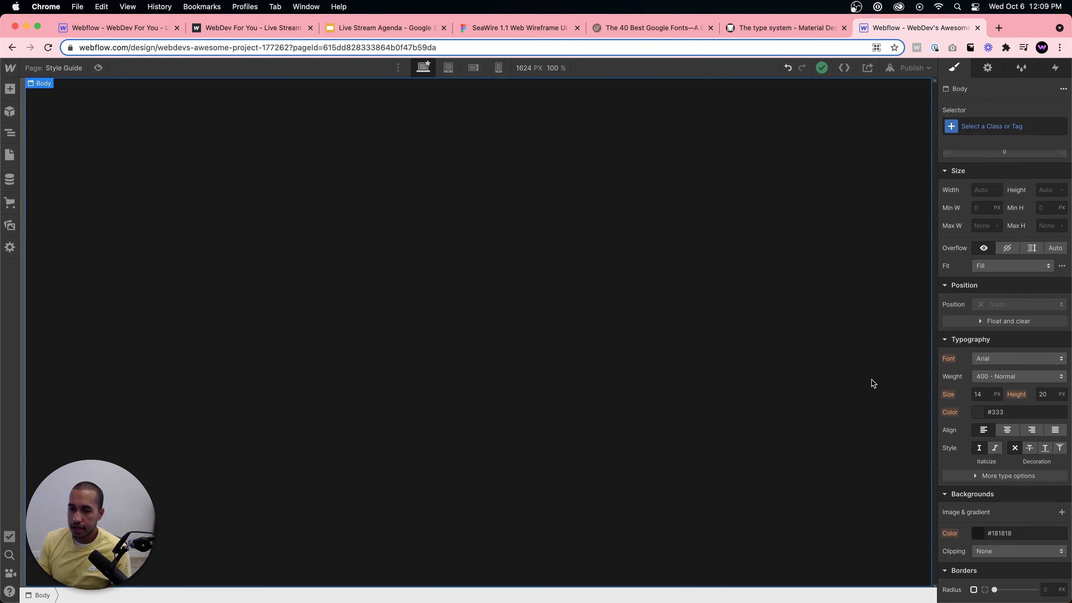
# Try pure black as the Style Guide page's body background and set it back to #181818.
pyautogui.click(983, 534)
pyautogui.moveTo(966, 420); pyautogui.dragTo(933, 442)
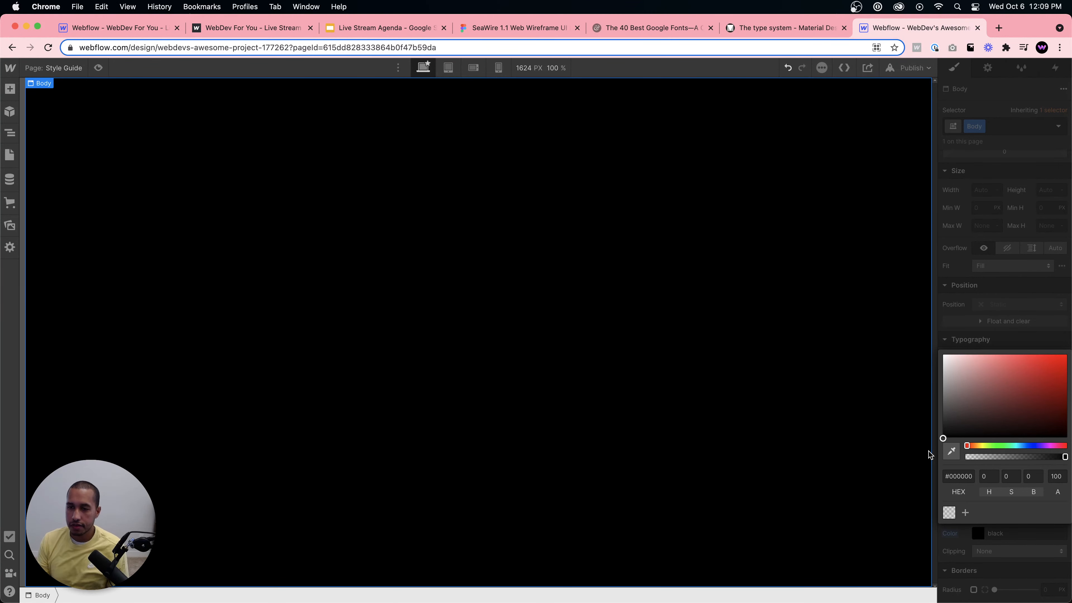
pyautogui.click(966, 475)
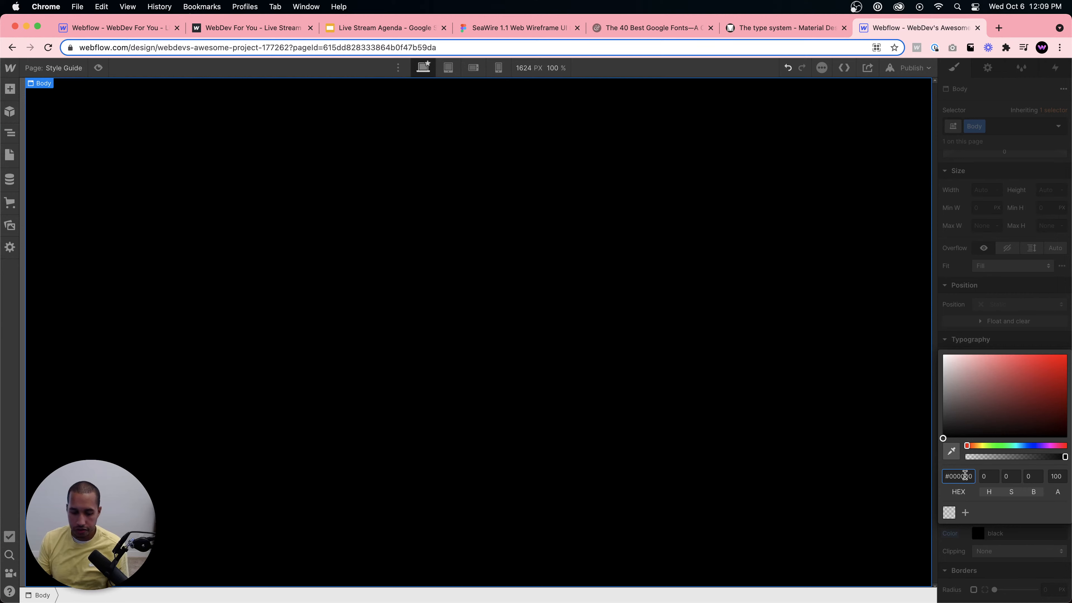
pyautogui.press('super+a')
pyautogui.write('1')
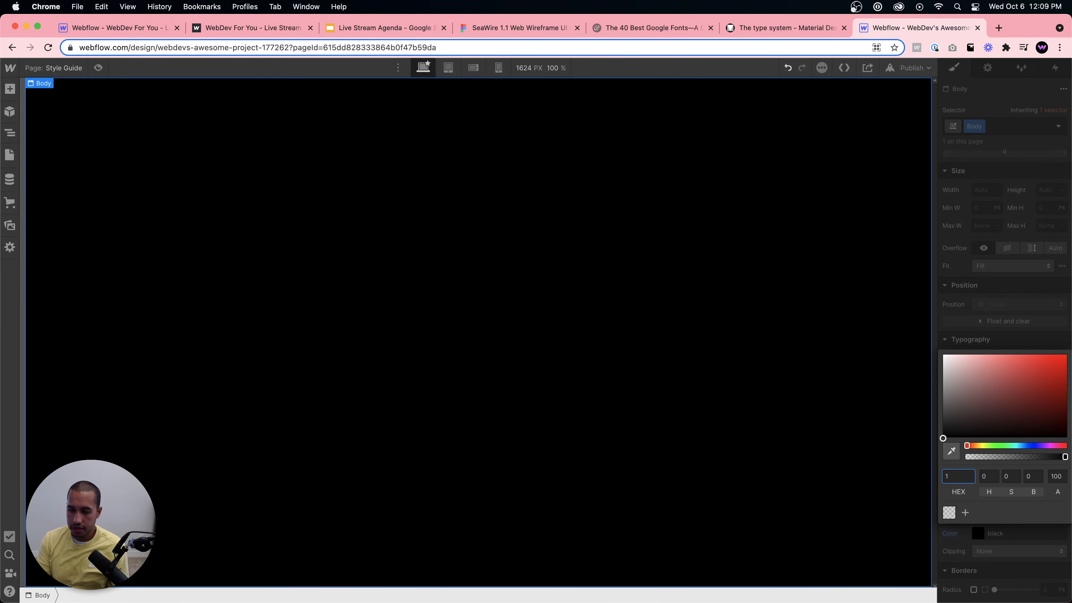
pyautogui.write('81818')
pyautogui.press('Return')
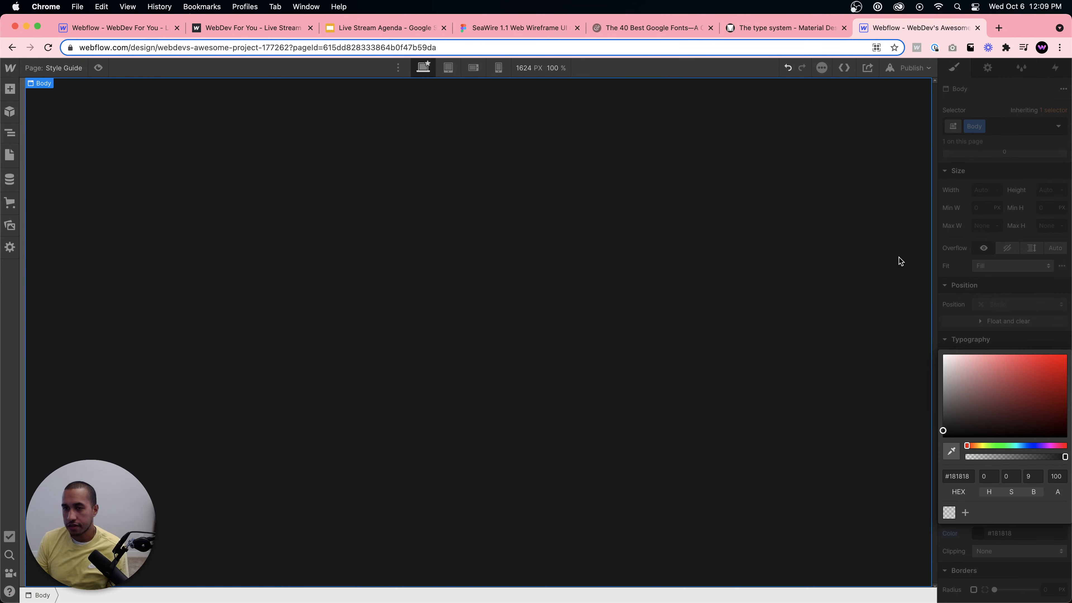
pyautogui.click(968, 339)
# Open the font settings of WebDev's Awesome Project and choose Work Sans as the Google Font.
pyautogui.moveTo(10, 68)
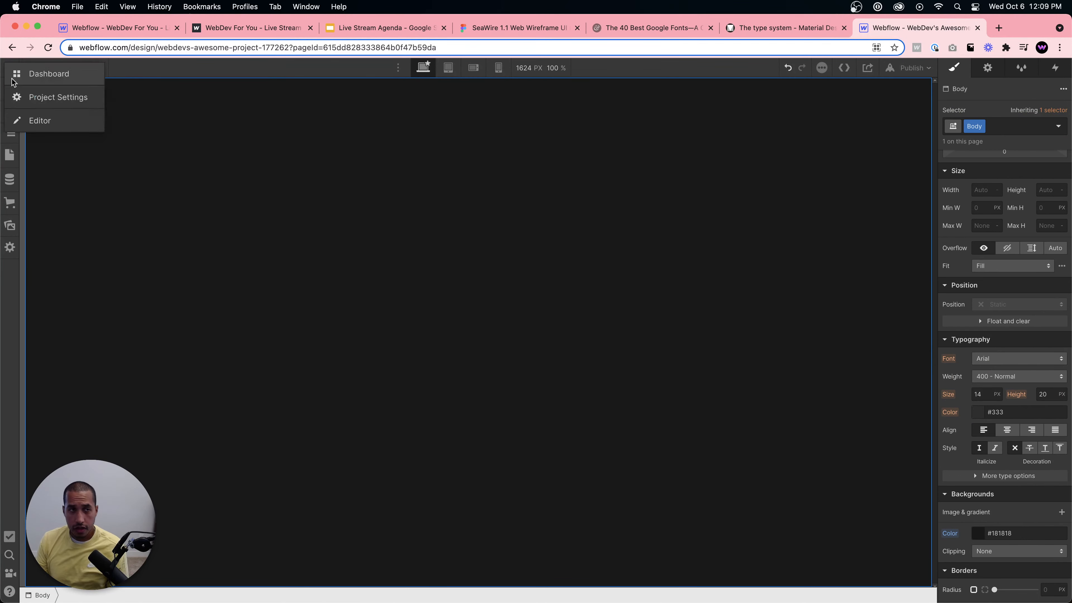
pyautogui.click(36, 96)
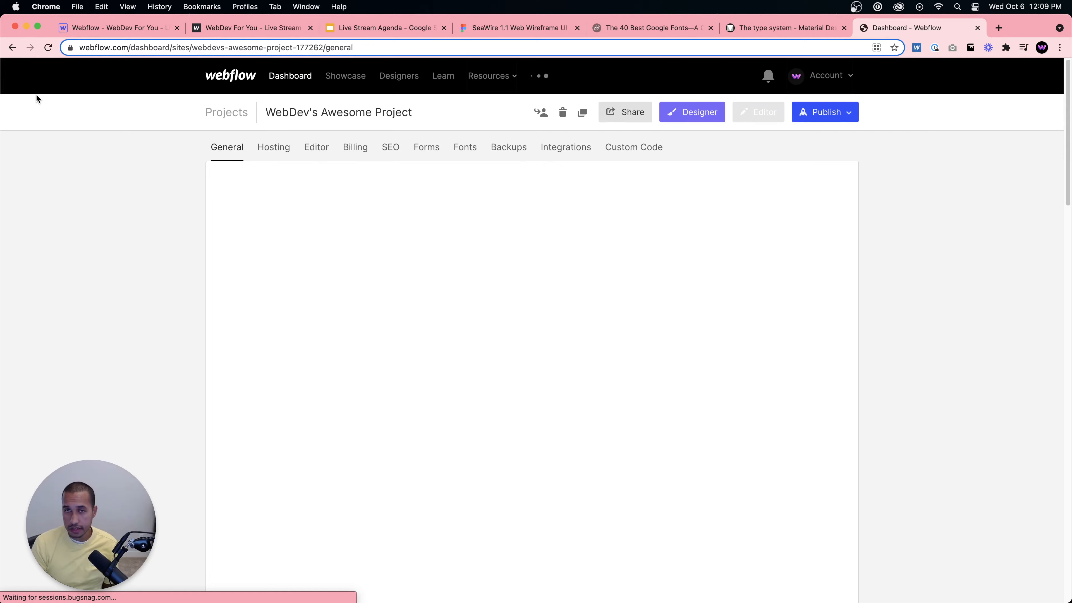
pyautogui.click(464, 147)
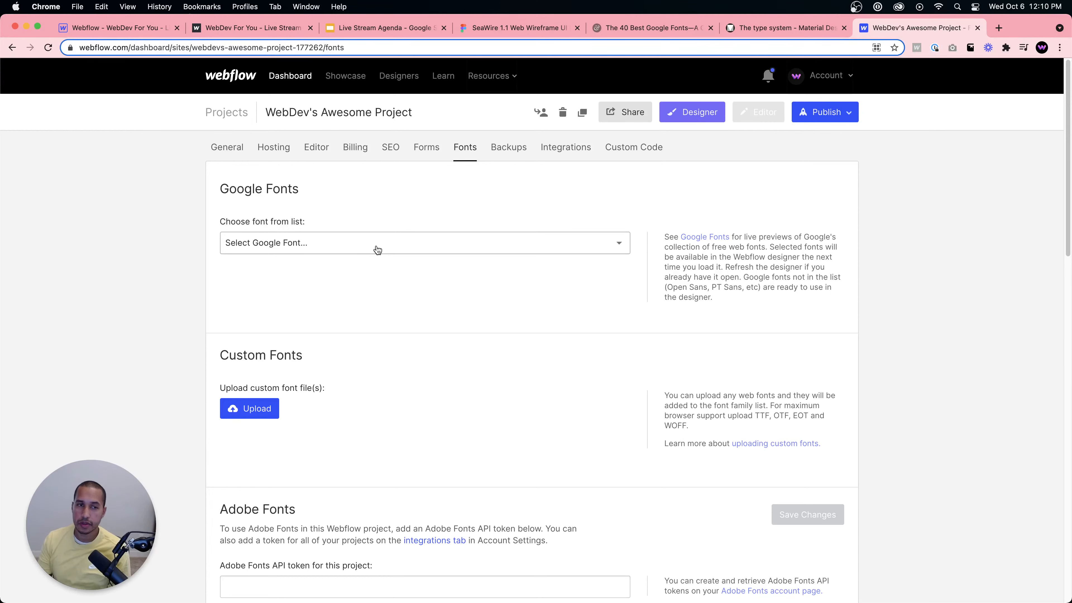
pyautogui.click(378, 249)
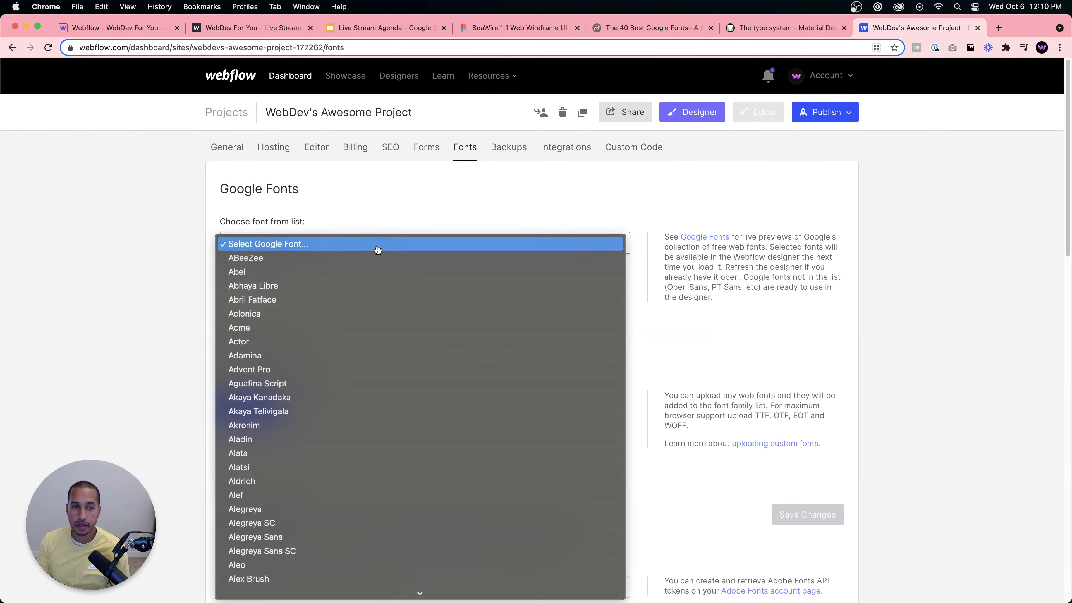
pyautogui.scroll(-20, 338, 411)
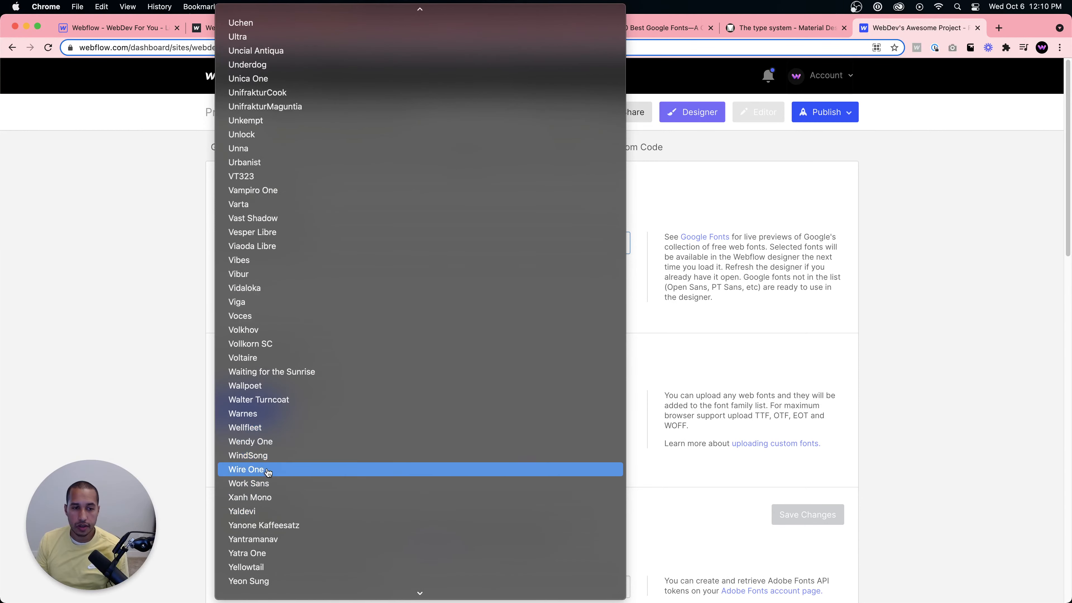
pyautogui.click(253, 484)
# Include every Work Sans variant from 100 to 900 and 100italic to 900italic, and add the font to the project.
pyautogui.click(238, 285)
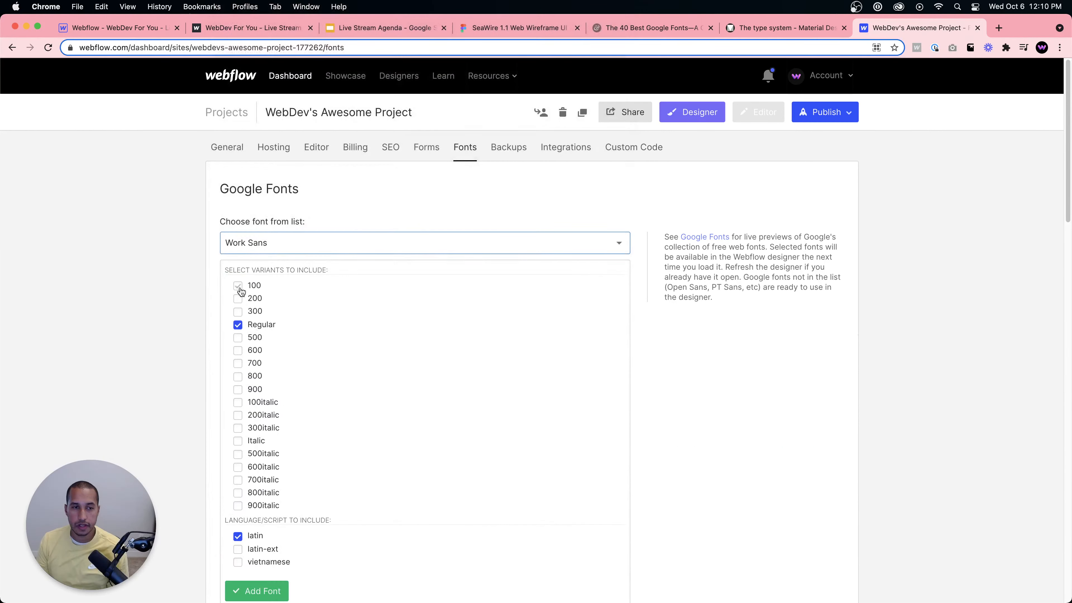
pyautogui.click(238, 298)
pyautogui.click(237, 312)
pyautogui.click(237, 338)
pyautogui.click(238, 351)
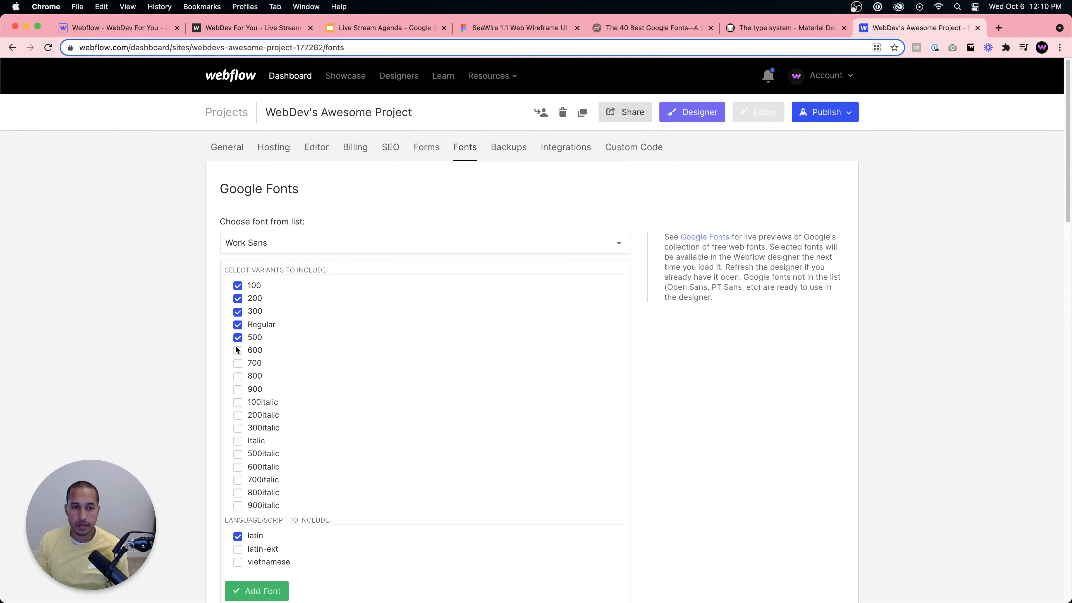
pyautogui.click(238, 363)
pyautogui.click(238, 376)
pyautogui.click(238, 389)
pyautogui.click(239, 402)
pyautogui.click(237, 415)
pyautogui.click(238, 428)
pyautogui.click(238, 441)
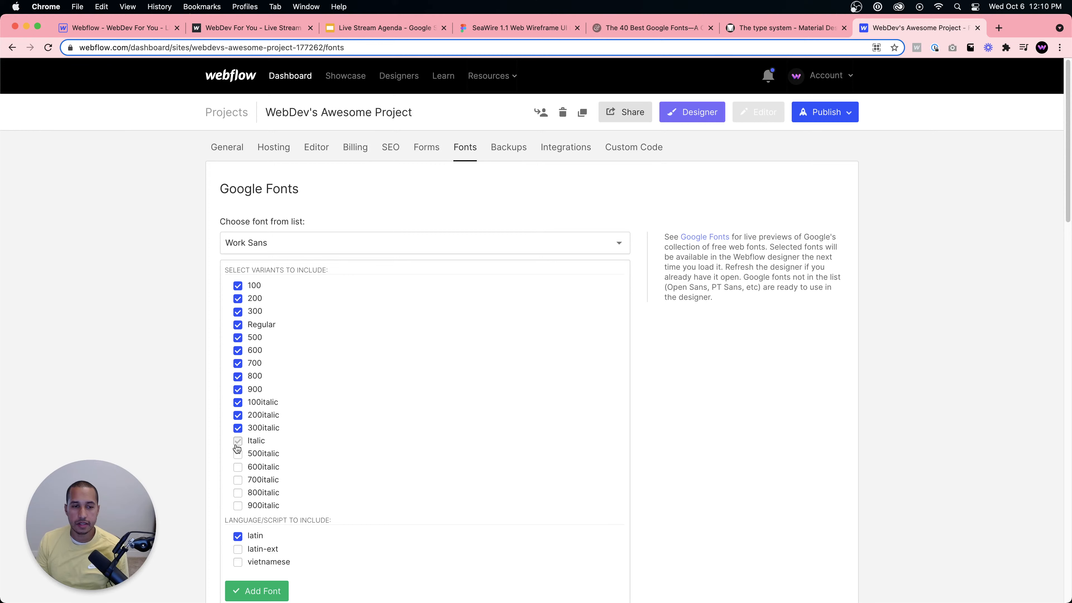
pyautogui.click(238, 453)
pyautogui.click(238, 467)
pyautogui.click(238, 480)
pyautogui.click(237, 492)
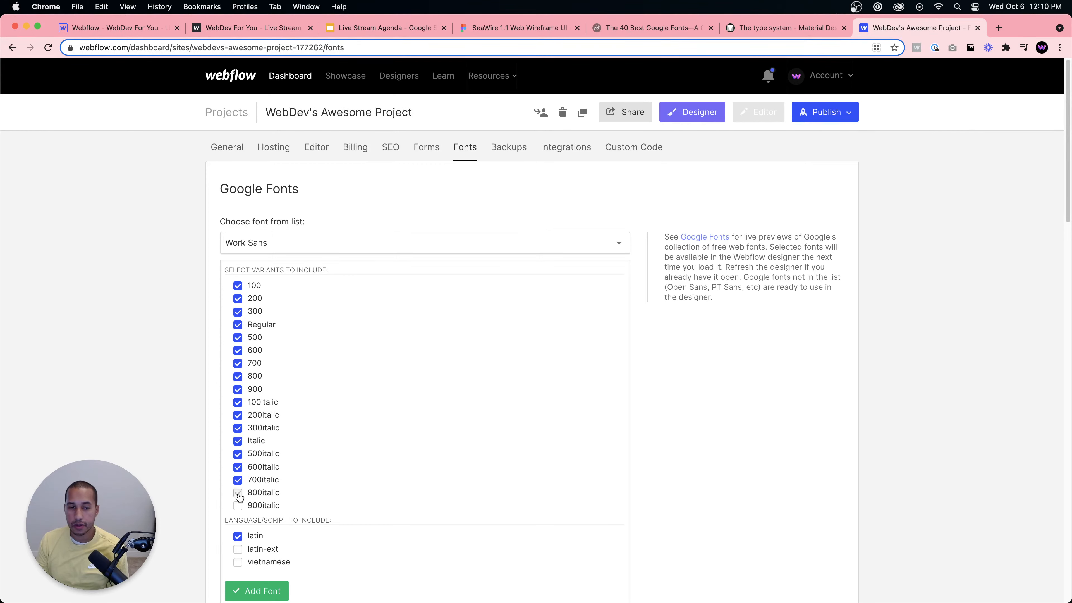
pyautogui.click(238, 505)
pyautogui.scroll(-3, 388, 401)
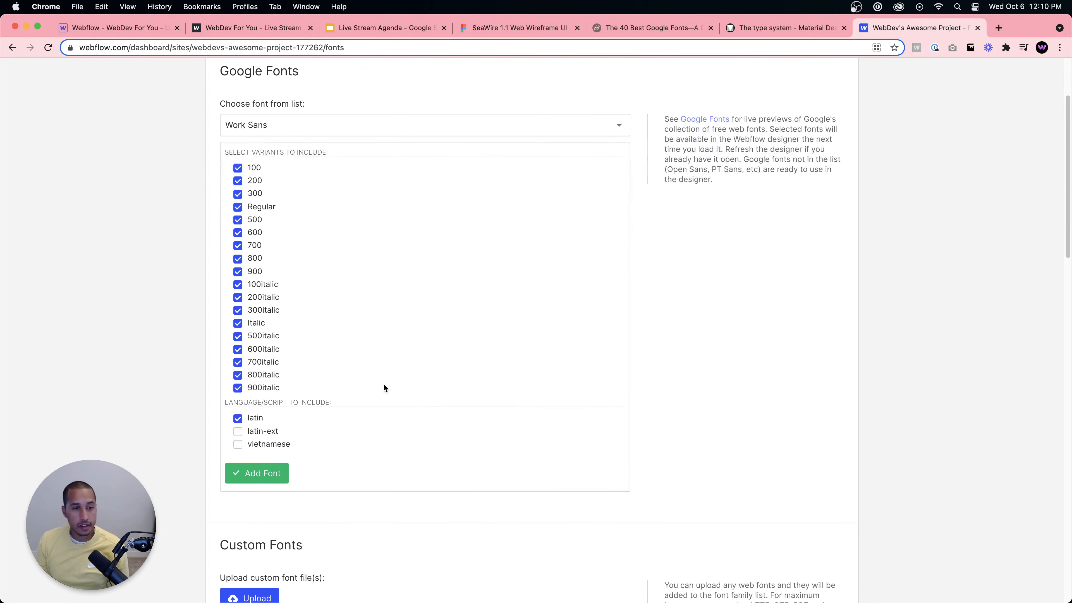
pyautogui.click(265, 470)
# Add the Google Font Inter to the project with all variants from 100 to 900.
pyautogui.scroll(3, 427, 336)
pyautogui.click(302, 245)
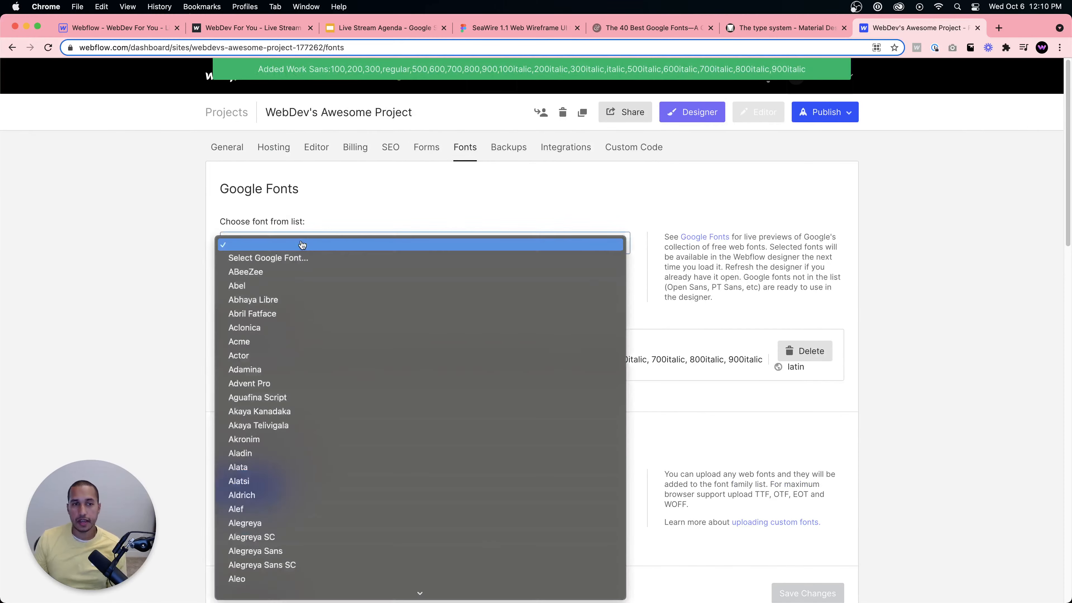
pyautogui.write('inter')
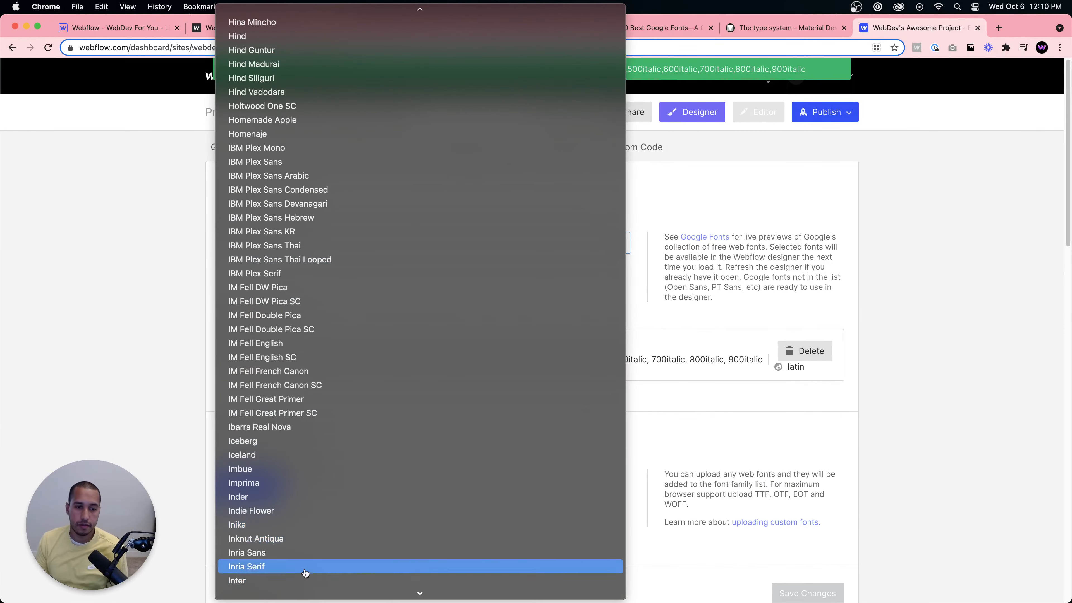
pyautogui.click(285, 579)
pyautogui.click(237, 285)
pyautogui.click(237, 298)
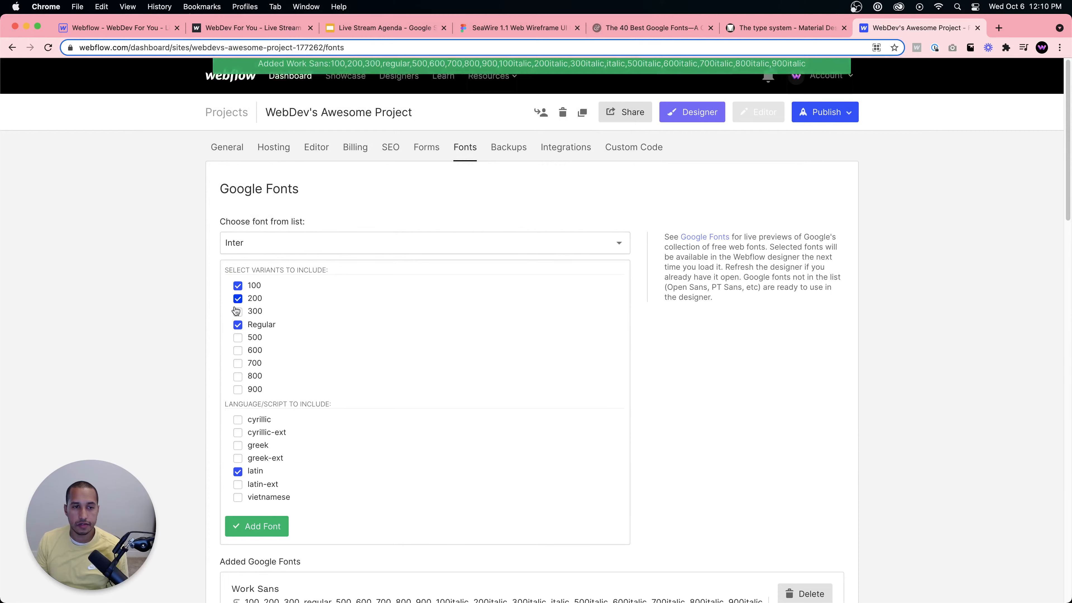
pyautogui.click(237, 311)
pyautogui.click(238, 338)
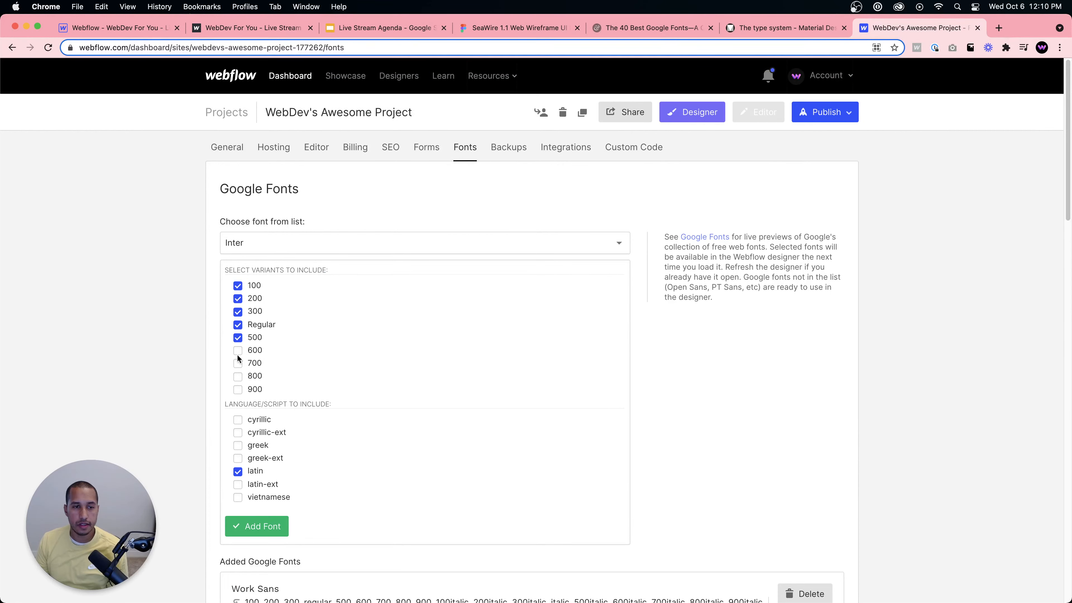
pyautogui.click(238, 350)
pyautogui.click(237, 363)
pyautogui.click(237, 376)
pyautogui.click(238, 389)
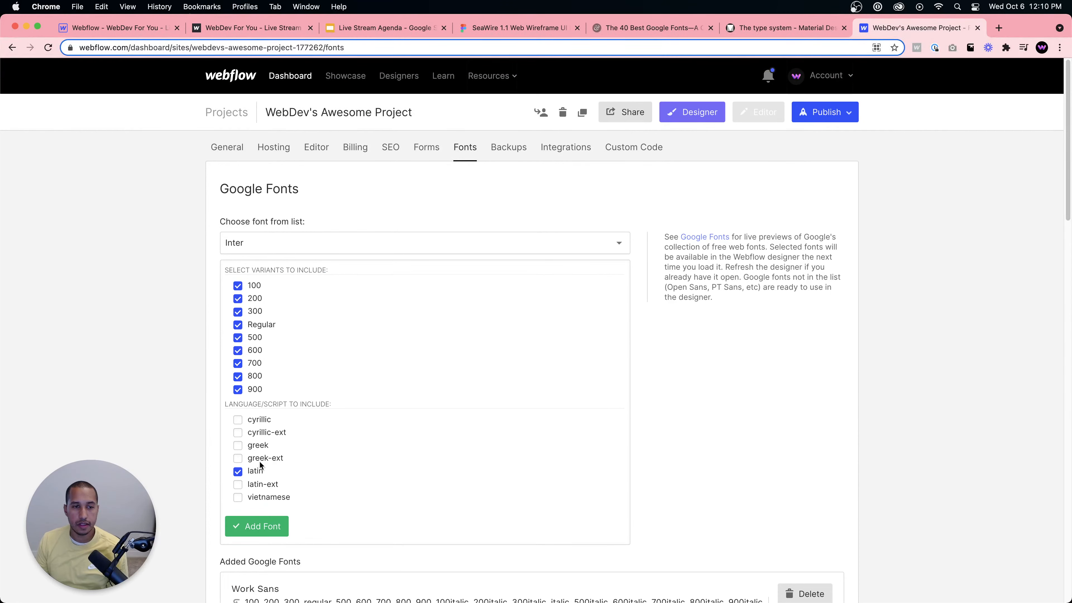
pyautogui.click(256, 525)
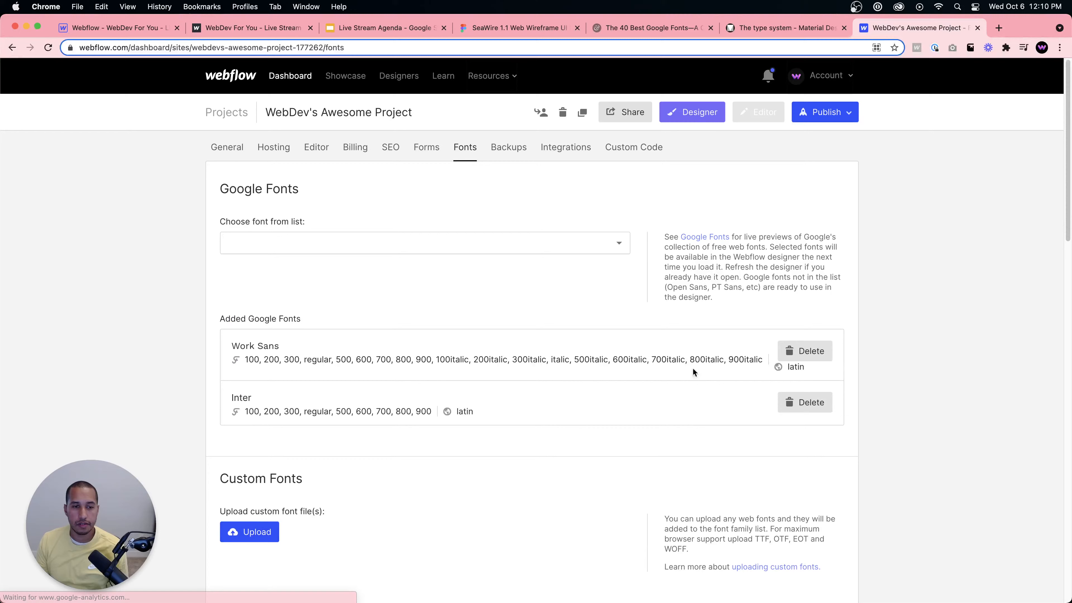
# Return to the Designer and open the Style Guide page.
pyautogui.click(694, 114)
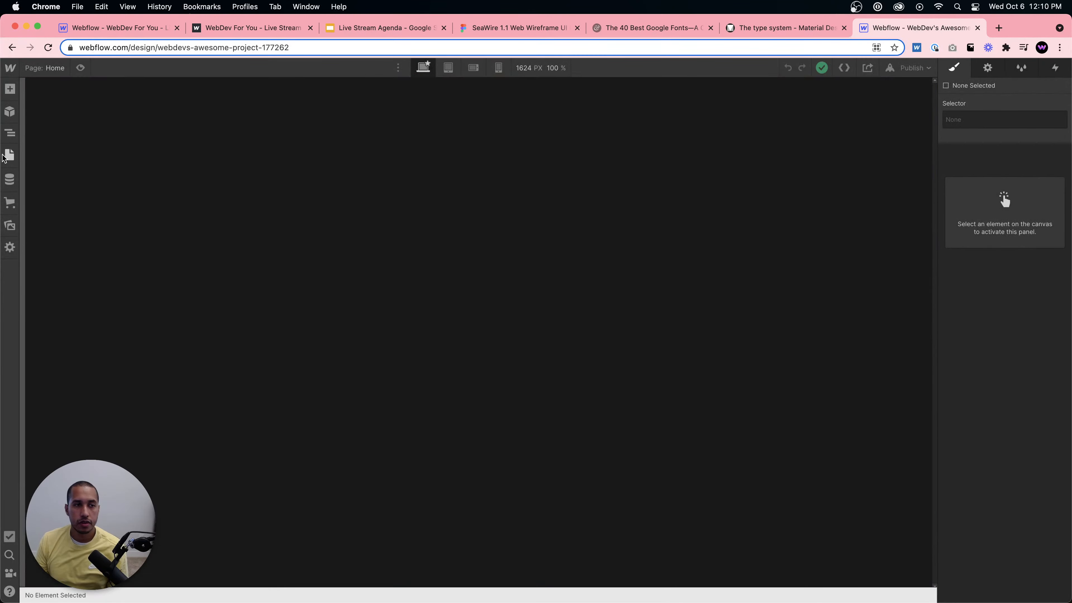
pyautogui.click(5, 156)
pyautogui.click(53, 168)
# Add an H1 Heading element to the body of the Style Guide page.
pyautogui.click(276, 155)
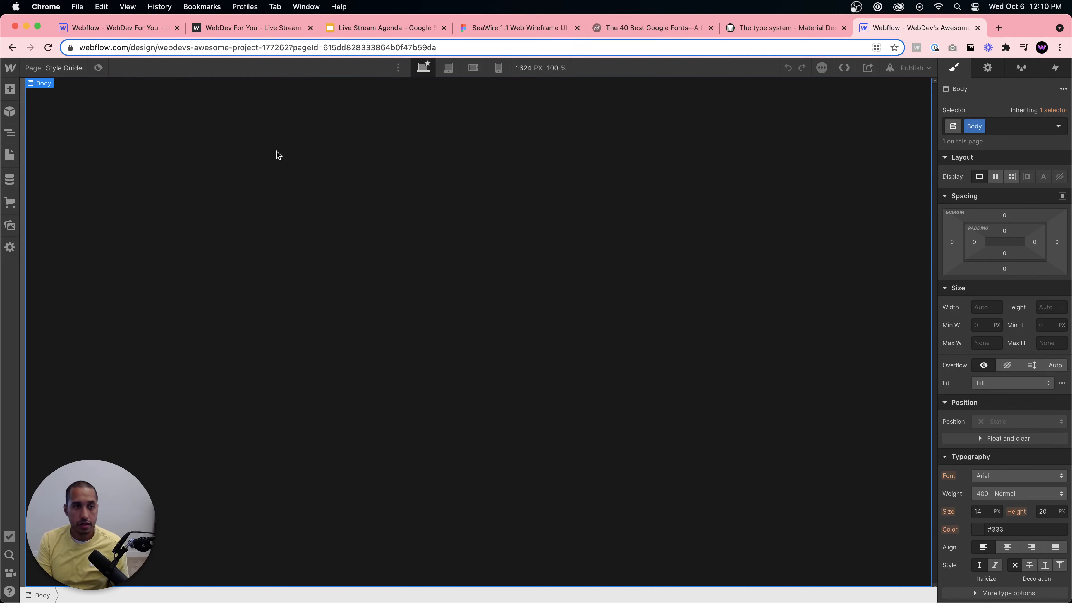
pyautogui.press('super+e')
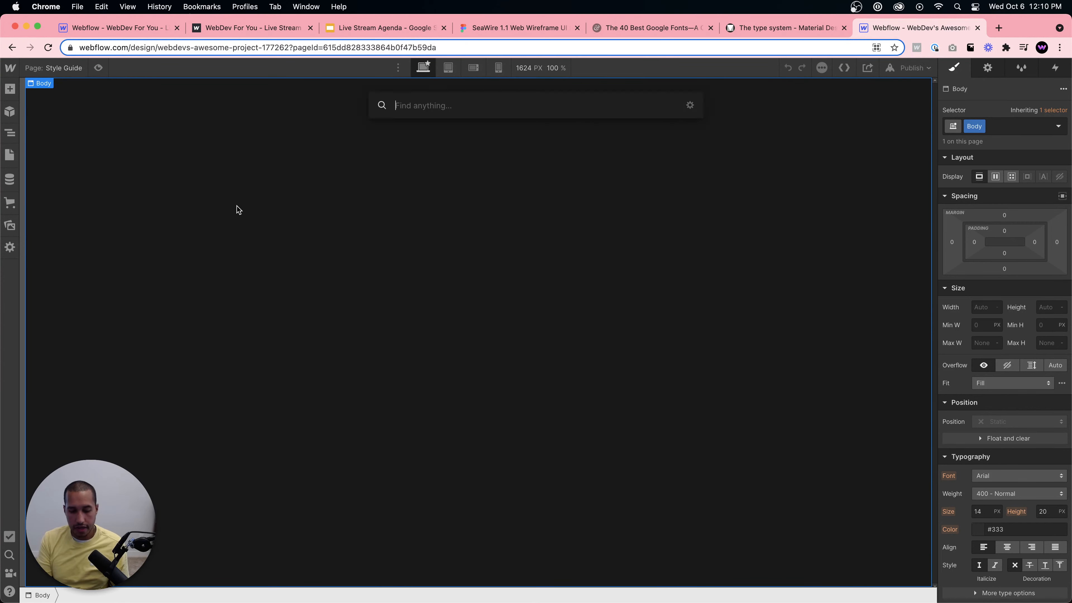
pyautogui.write('heading')
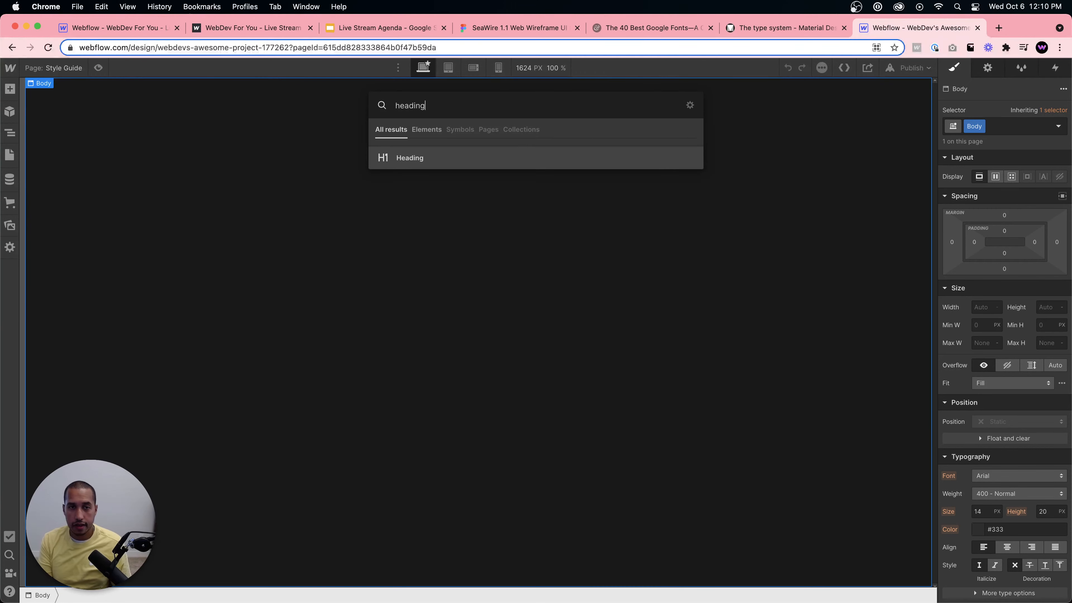
pyautogui.press('Return')
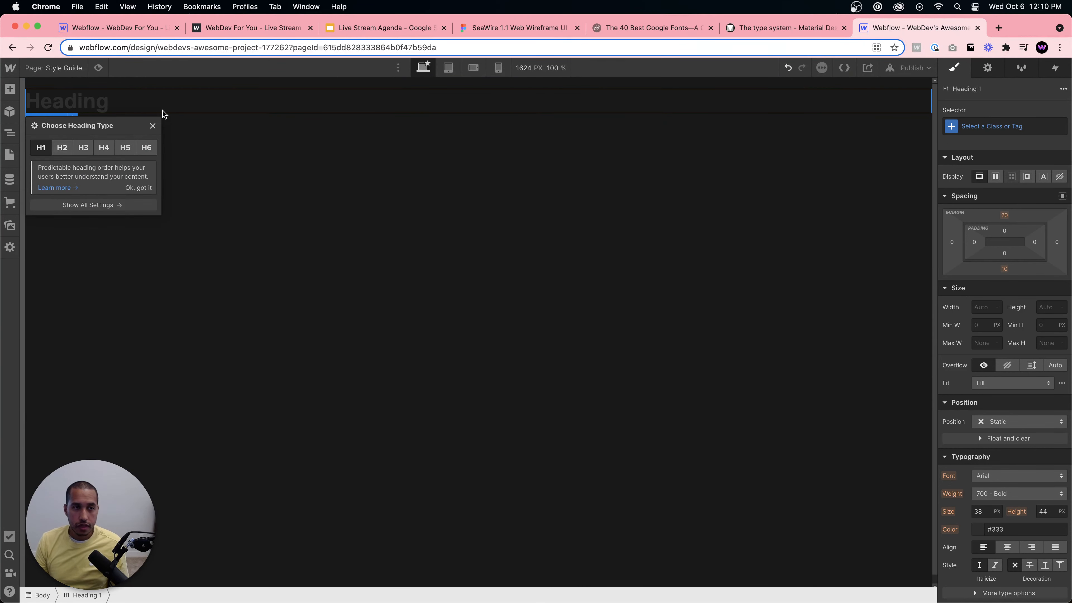
pyautogui.click(198, 166)
# Duplicate the H1 heading and change the copy's heading type to H3.
pyautogui.click(171, 105)
pyautogui.press('super+c')
pyautogui.press('super+v')
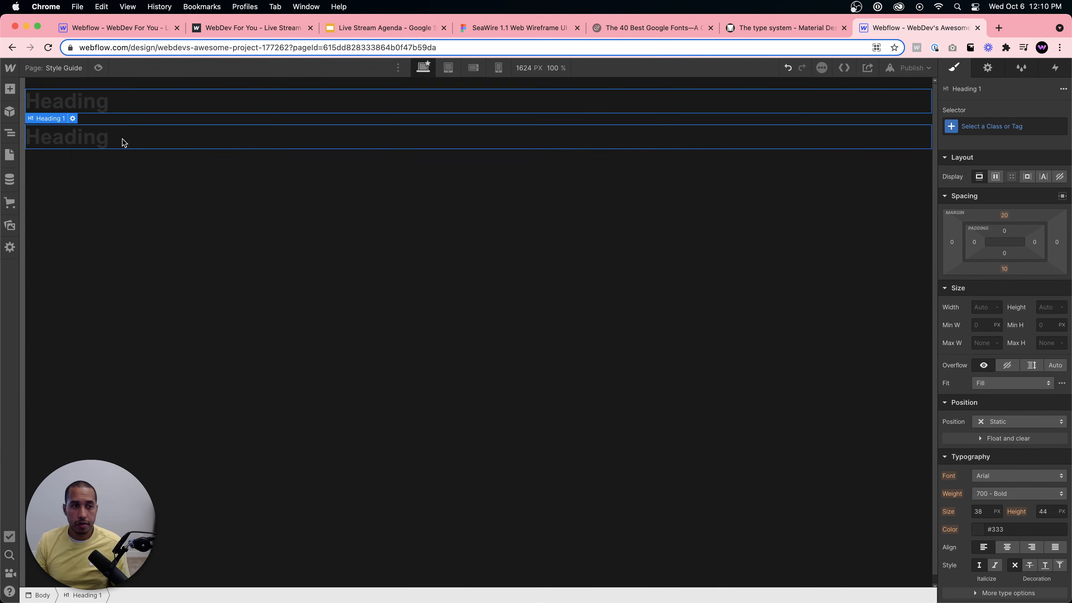
pyautogui.click(72, 119)
pyautogui.click(84, 184)
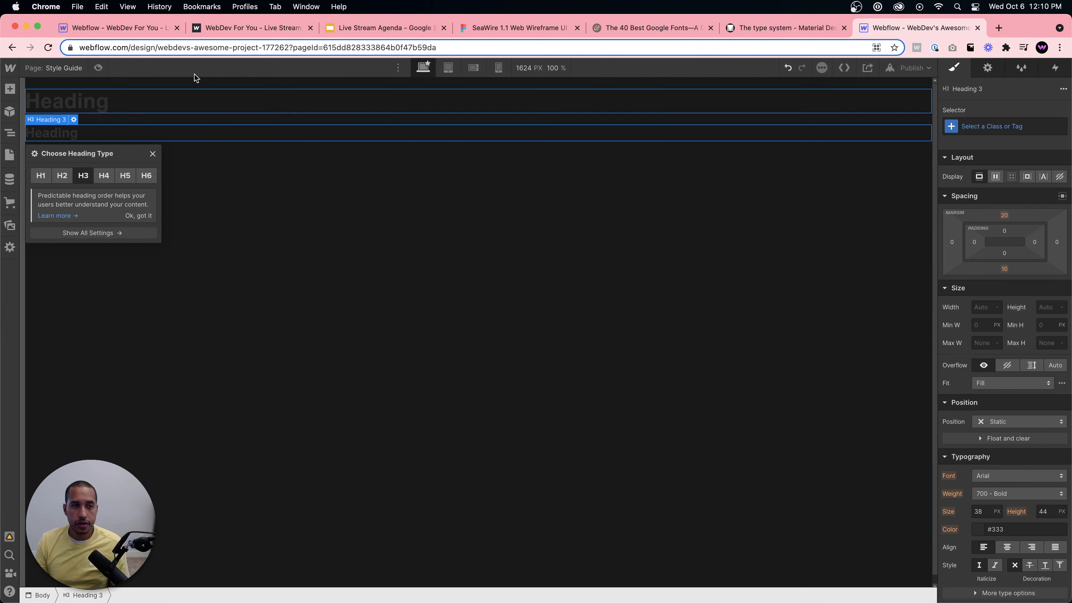
# Switch to the published live stream site and examine the Our Latest News heading and the first blog post's title.
pyautogui.click(223, 33)
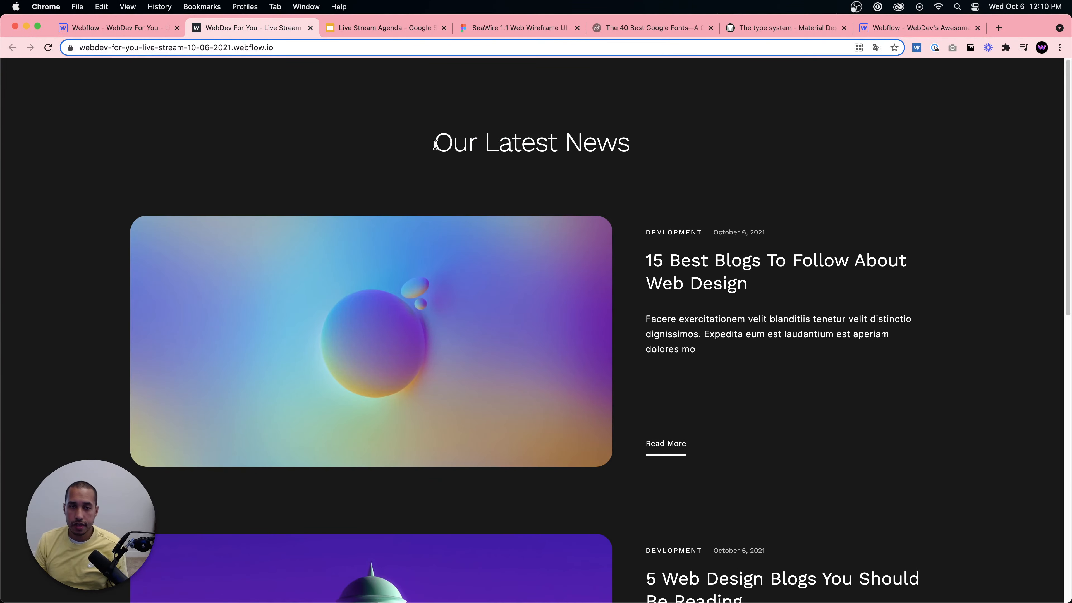
pyautogui.moveTo(434, 144); pyautogui.dragTo(628, 143)
pyautogui.click(667, 270)
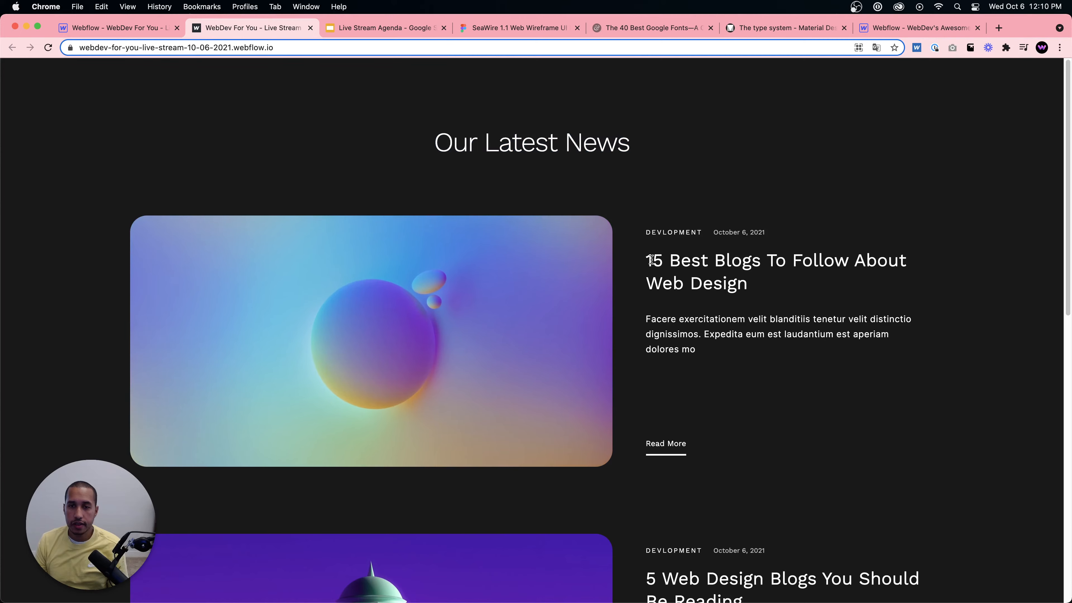
pyautogui.moveTo(647, 253); pyautogui.dragTo(764, 296)
pyautogui.click(764, 296)
# Examine the Our Latest News blog layout in the SeaWire wireframe kit in Figma and compare it with the published site.
pyautogui.click(498, 28)
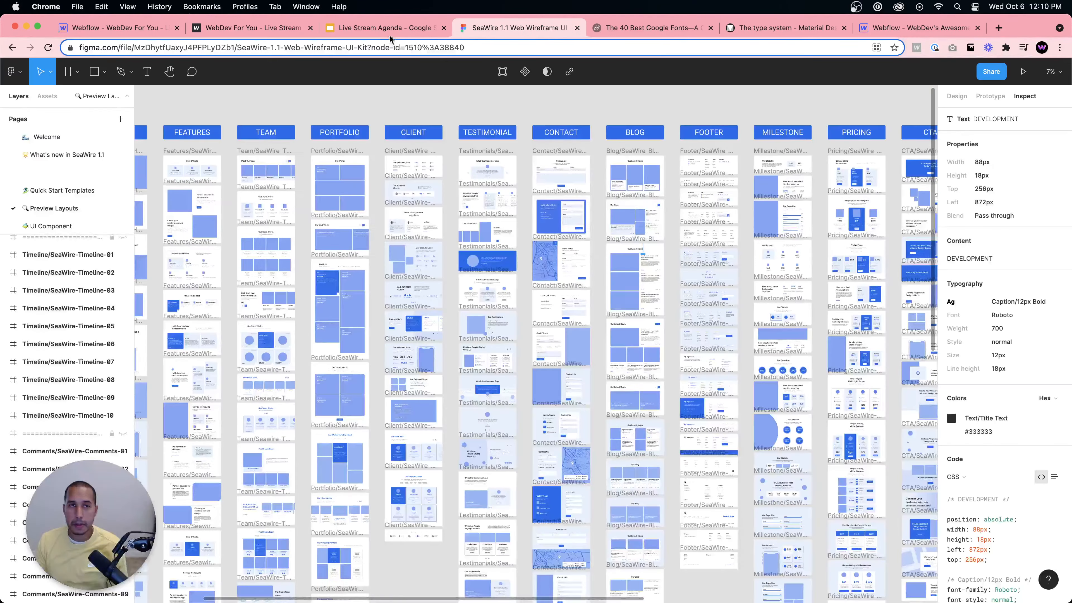
pyautogui.click(365, 31)
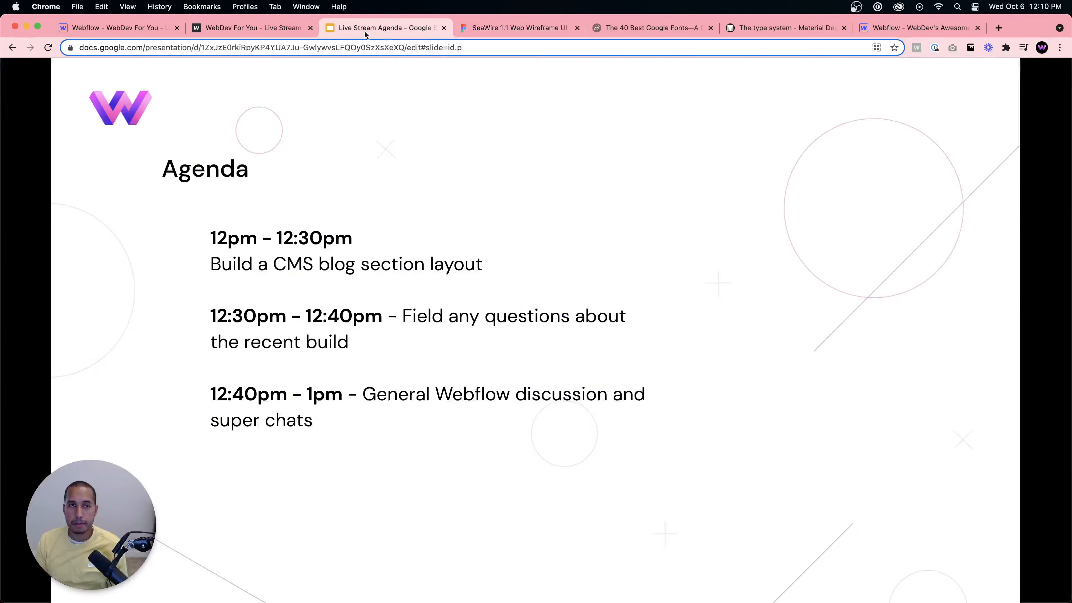
pyautogui.scroll(5, 655, 271)
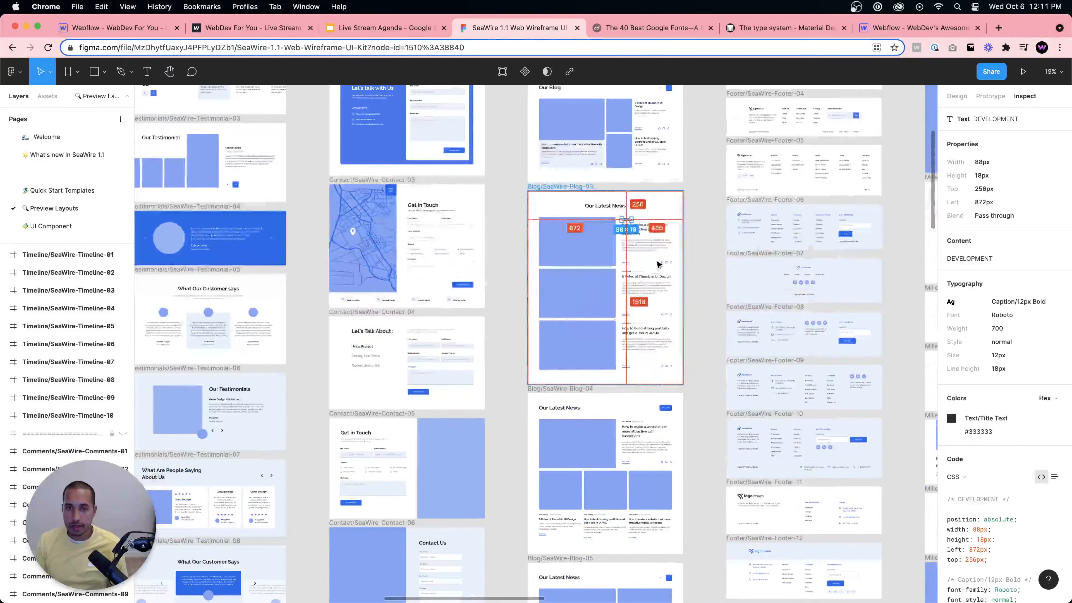
pyautogui.scroll(-7, 658, 252)
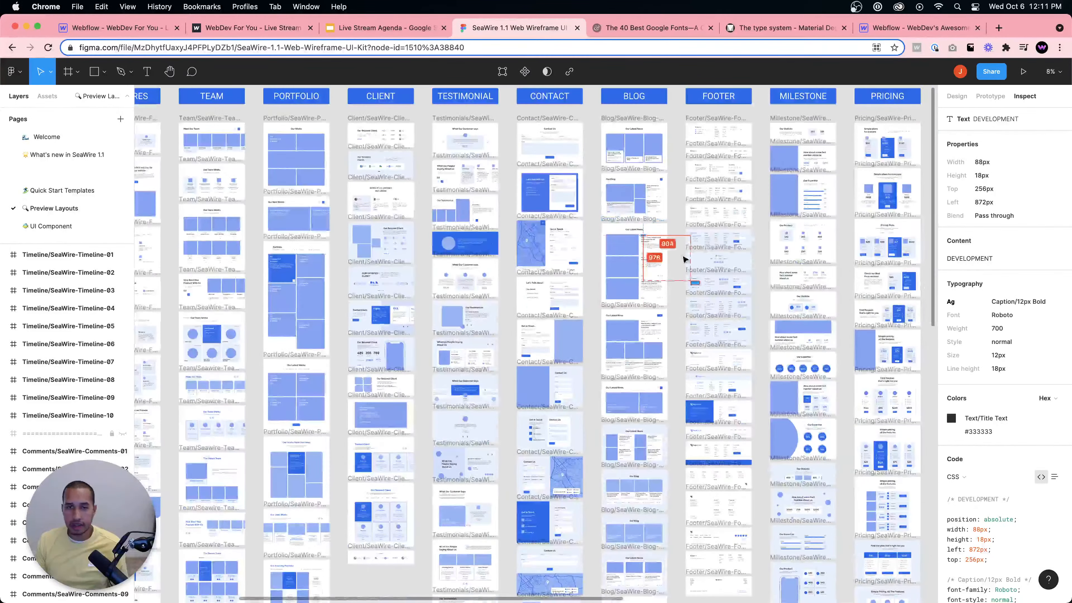
pyautogui.scroll(1, 641, 259)
pyautogui.scroll(10, 641, 259)
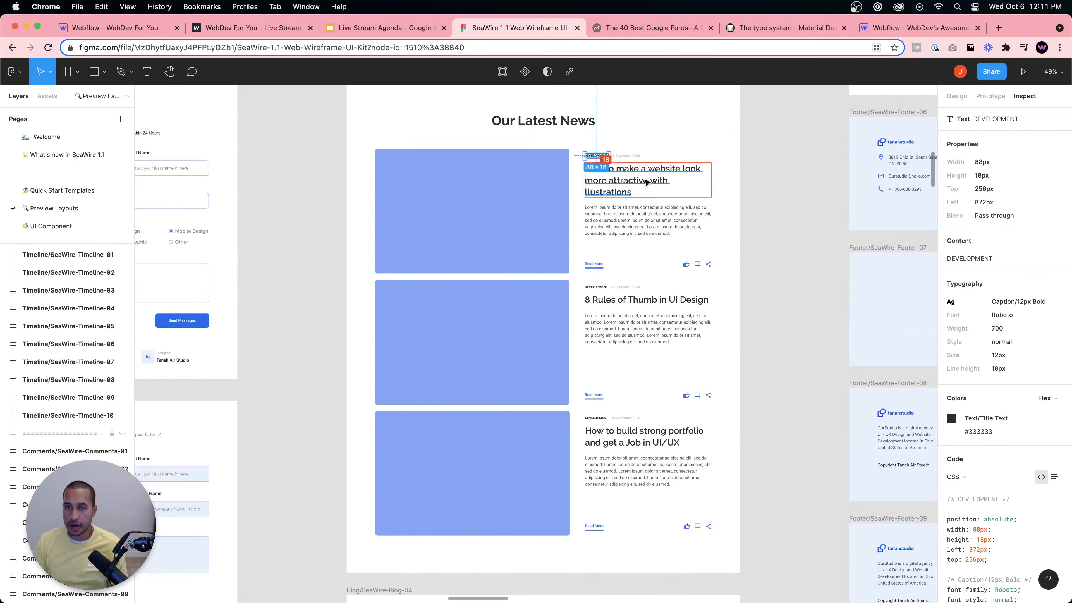
pyautogui.click(242, 28)
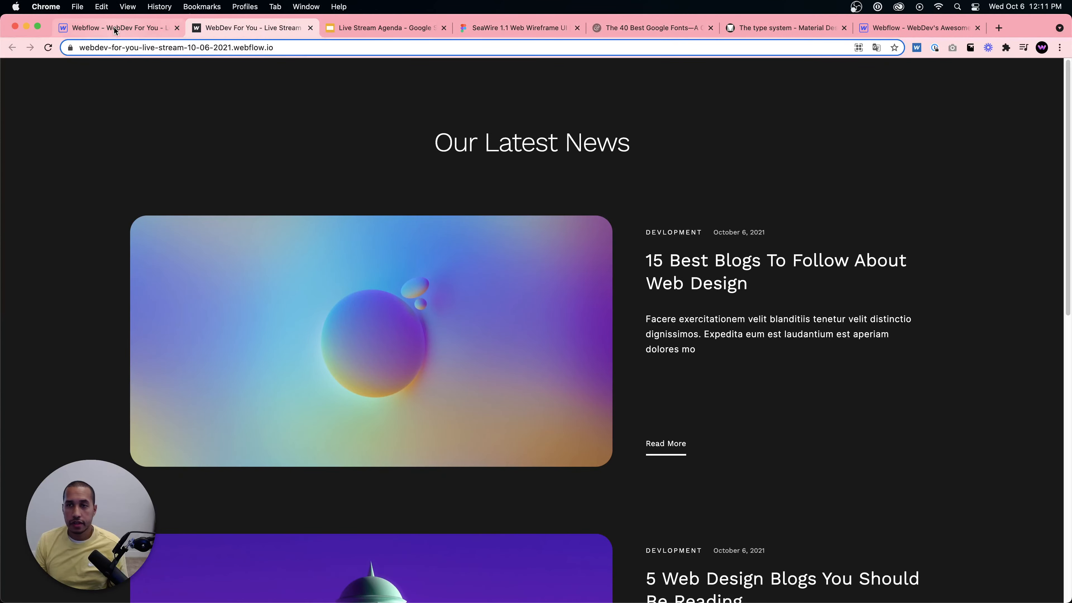
# Return to the Webflow Designer and target the All H1 Headings tag on the first heading.
pyautogui.click(891, 28)
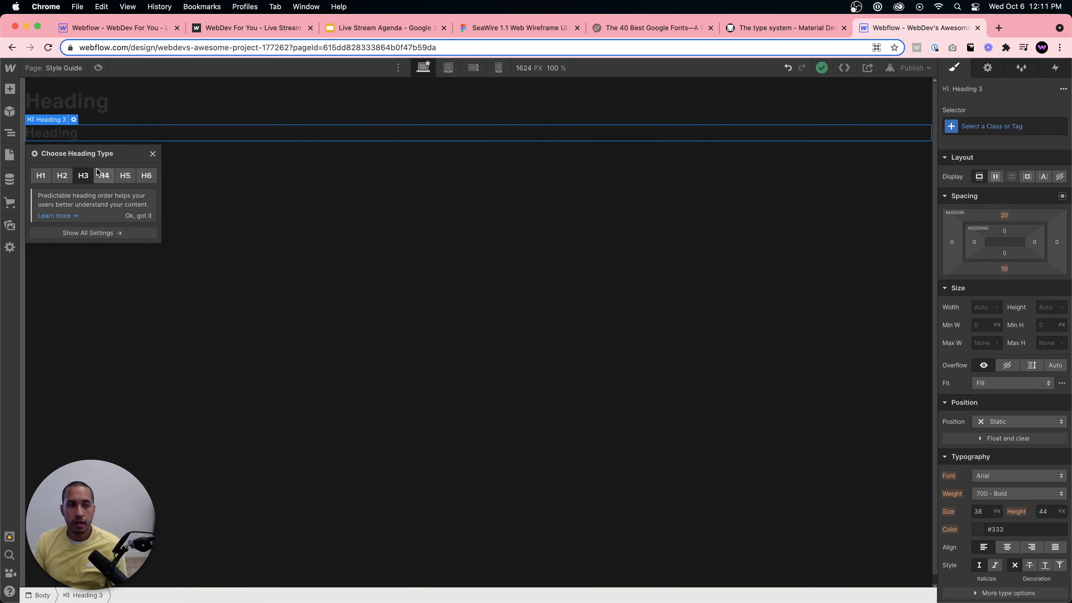
pyautogui.click(75, 106)
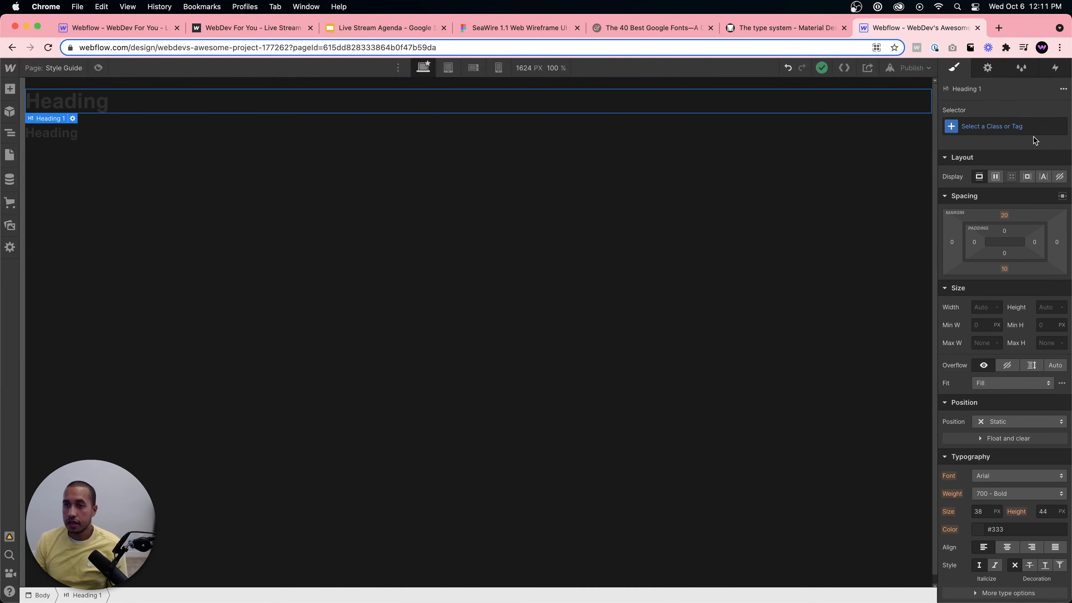
pyautogui.click(991, 127)
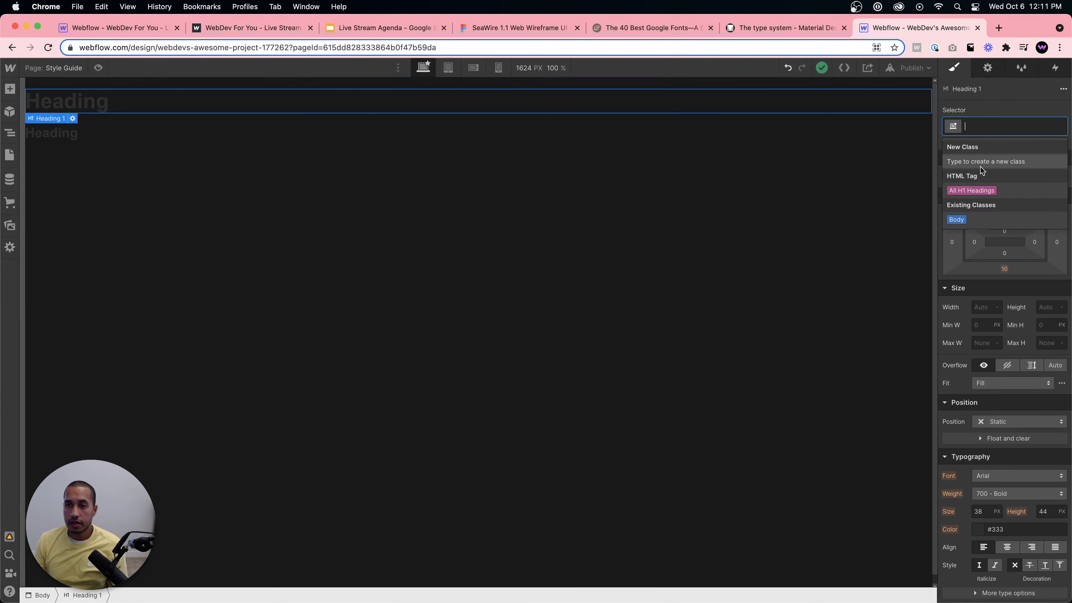
pyautogui.click(977, 190)
pyautogui.scroll(-2, 1009, 335)
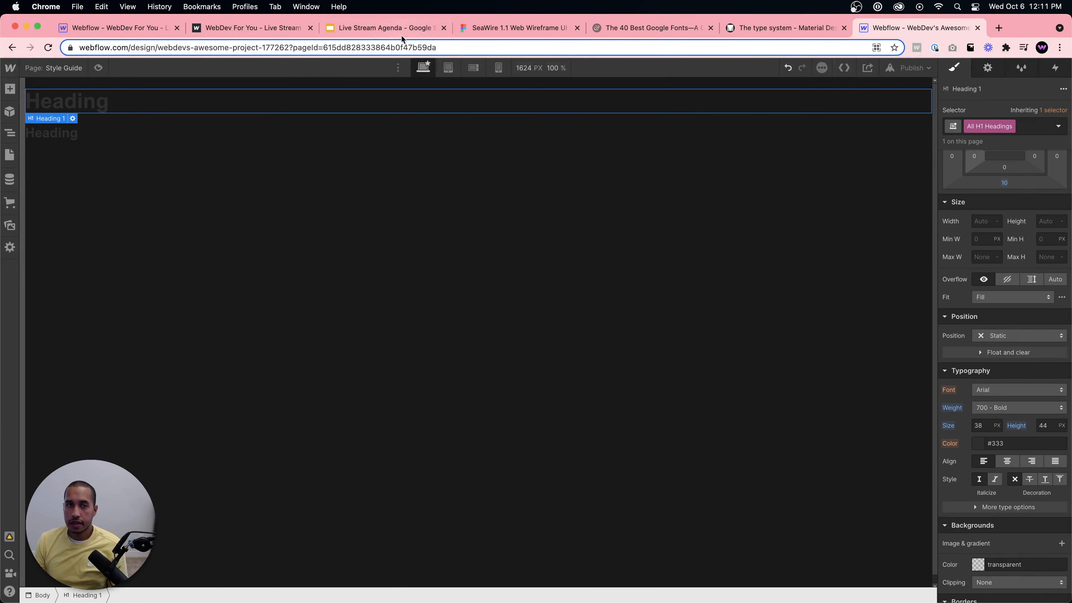
# Switch to the SeaWire wireframe kit in Figma and examine the typography of the first blog title and the Our Latest News heading.
pyautogui.click(760, 27)
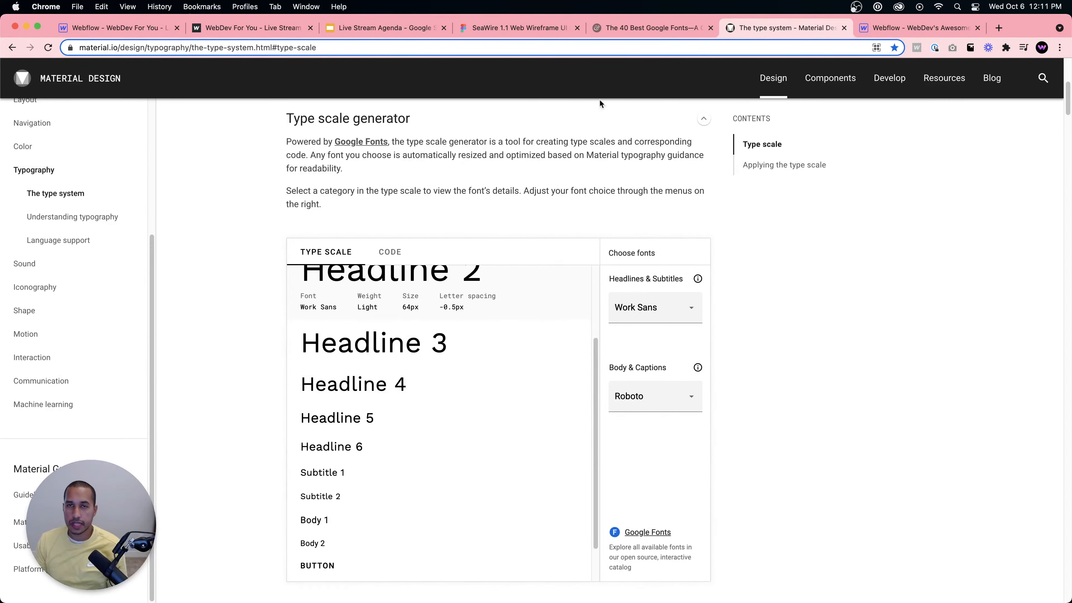
pyautogui.click(492, 28)
pyautogui.click(601, 180)
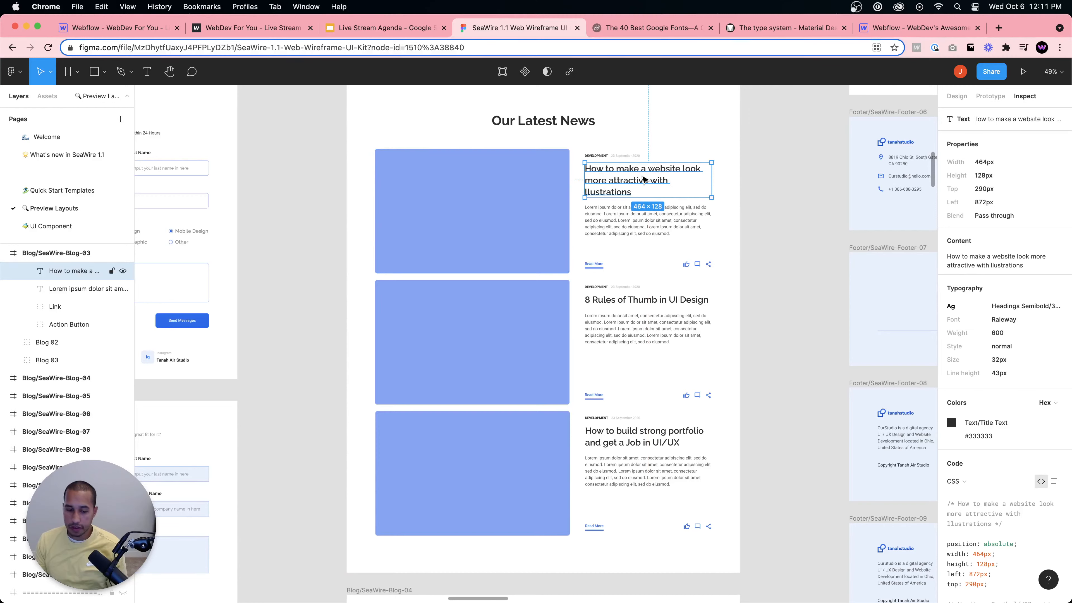
pyautogui.scroll(1, 650, 202)
pyautogui.press('alt')
pyautogui.scroll(5, 656, 208)
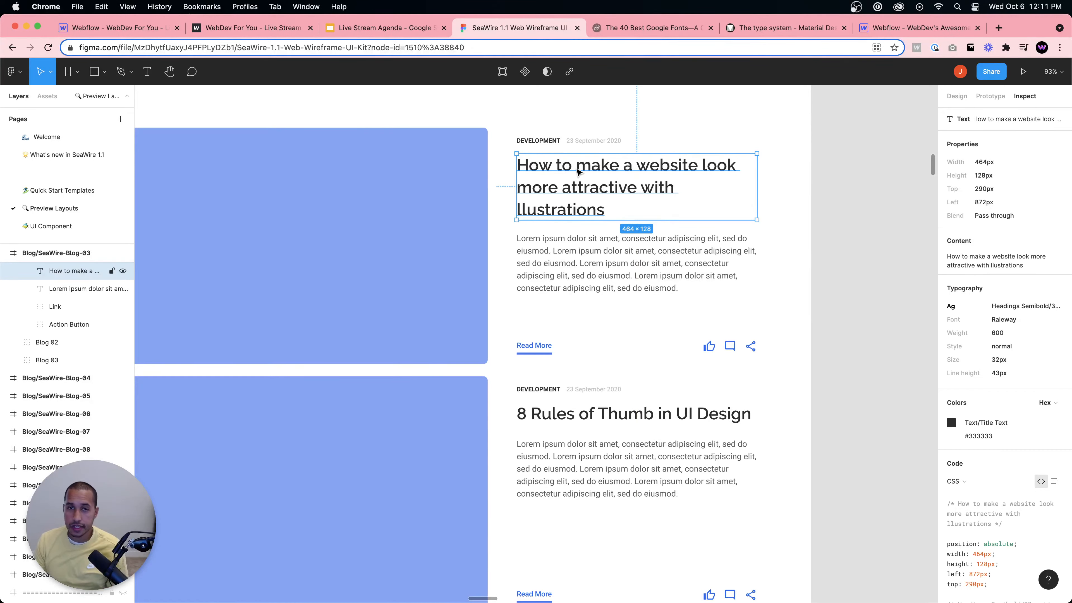
pyautogui.scroll(-6, 576, 187)
pyautogui.click(526, 154)
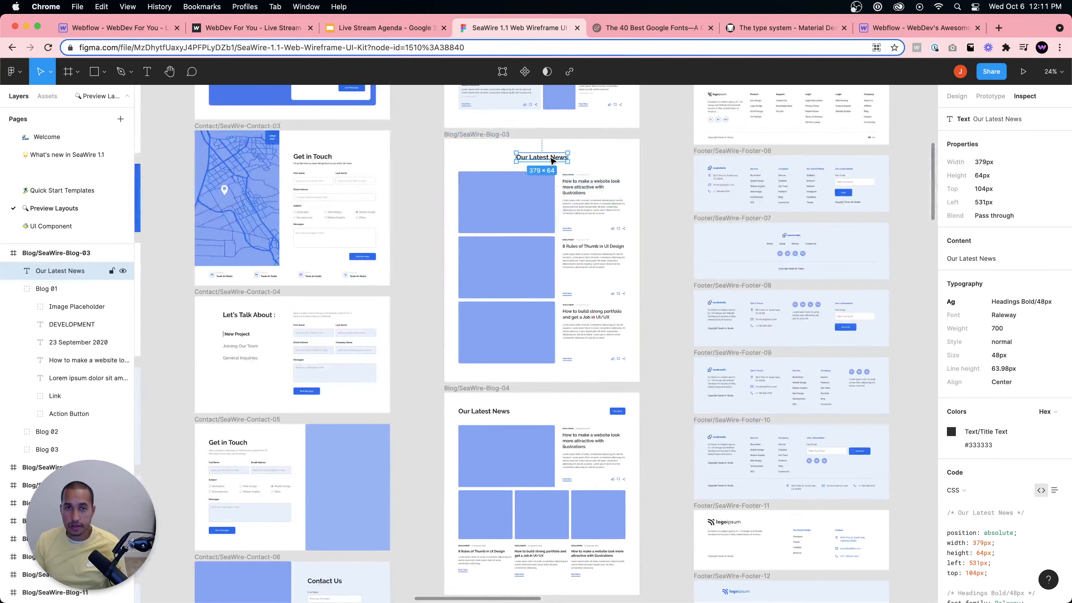
pyautogui.scroll(8, 548, 157)
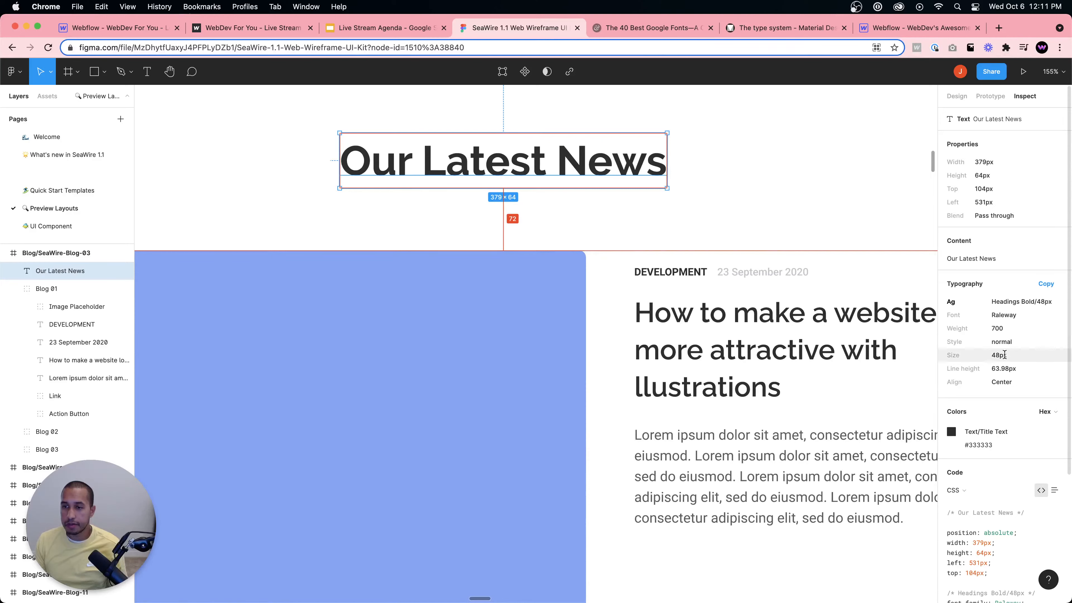
# Return to the Webflow Designer and set the font of the All H1 Headings tag to Work Sans.
pyautogui.click(916, 28)
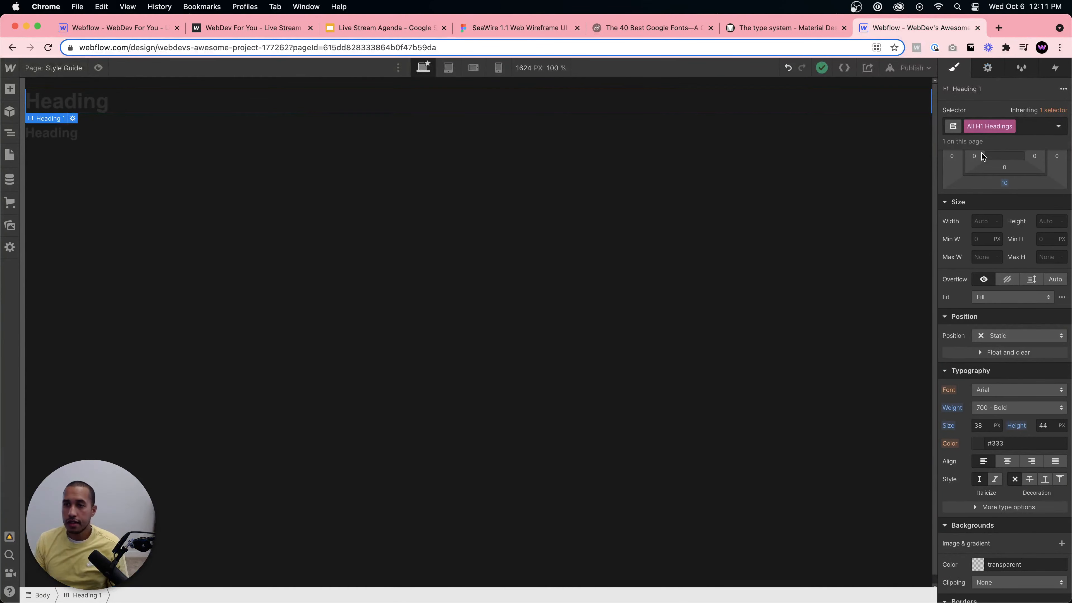
pyautogui.scroll(-1, 999, 335)
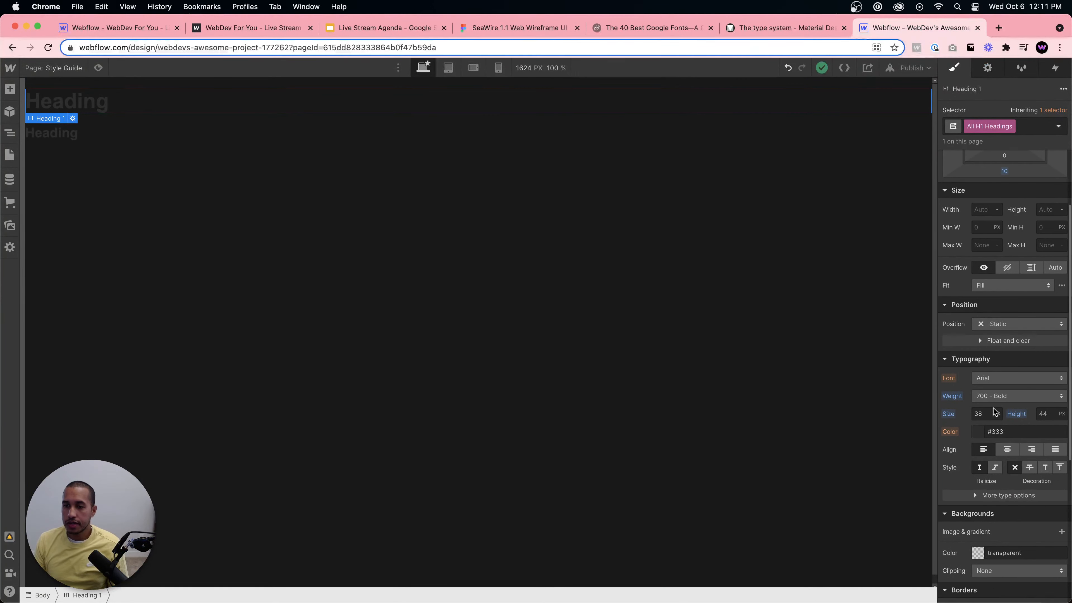
pyautogui.click(993, 379)
pyautogui.click(990, 585)
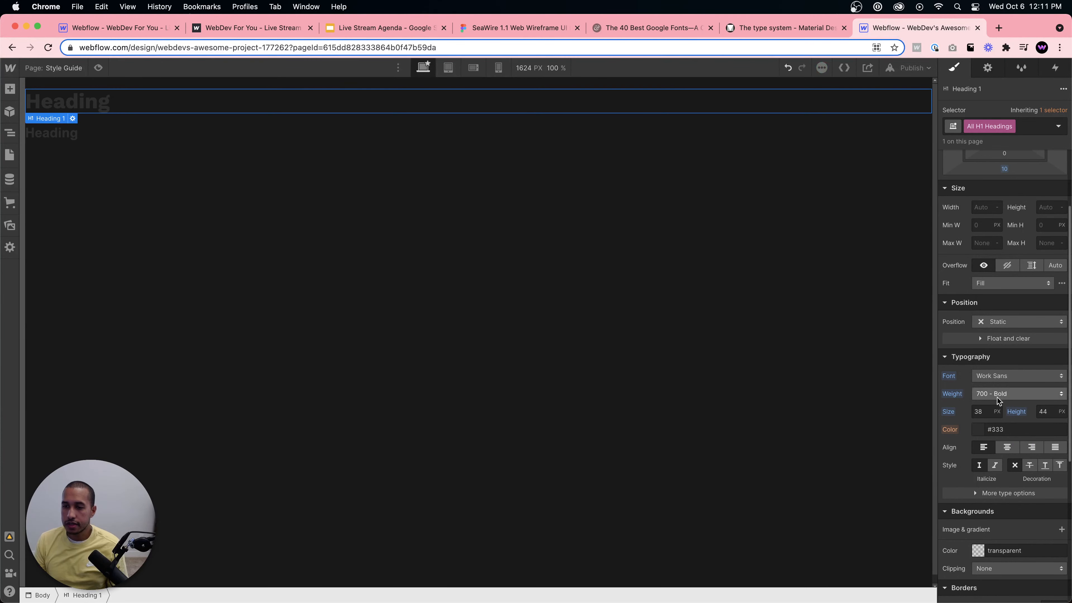
# Set the All H1 Headings text color to white and the weight to 300 - Light.
pyautogui.click(976, 430)
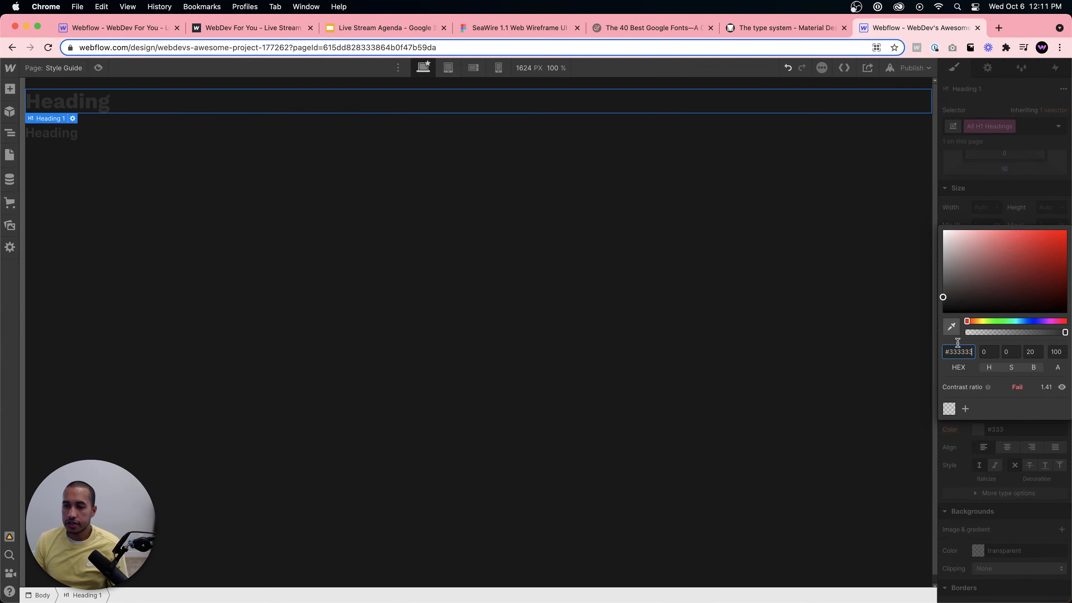
pyautogui.moveTo(951, 275); pyautogui.dragTo(937, 222)
pyautogui.click(957, 211)
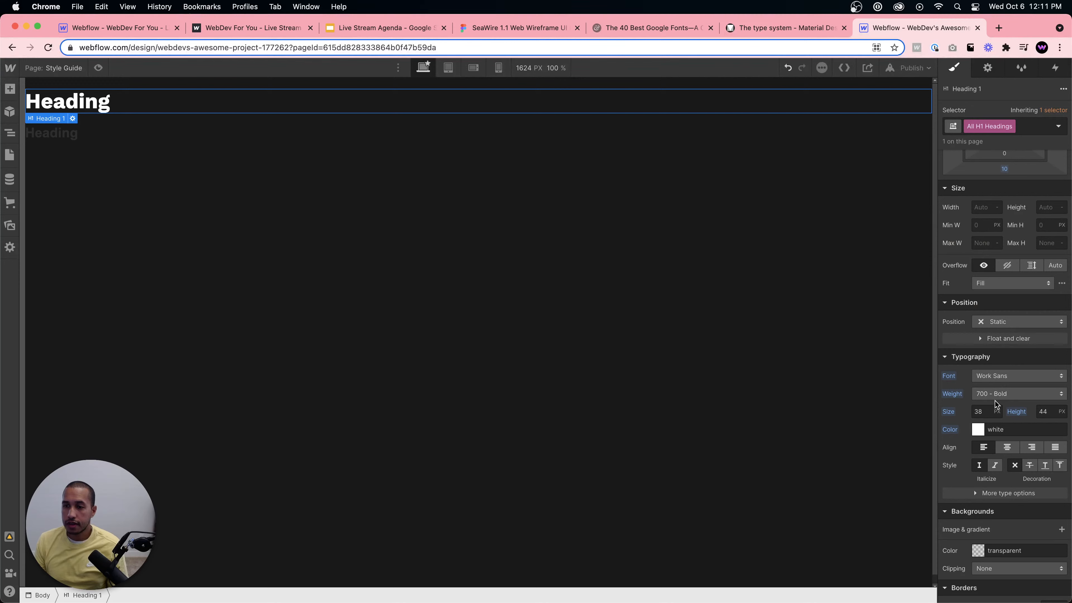
pyautogui.click(994, 397)
pyautogui.click(993, 339)
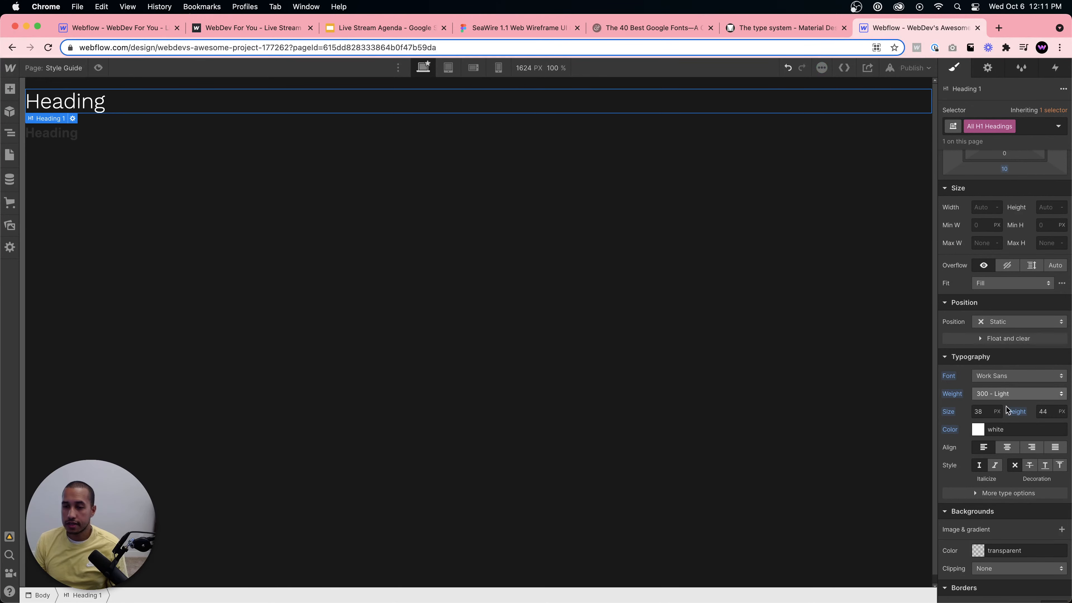
# Check the Our Latest News heading's size in Figma and set the All H1 Headings font size to 48 px in Webflow.
pyautogui.scroll(-1, 994, 480)
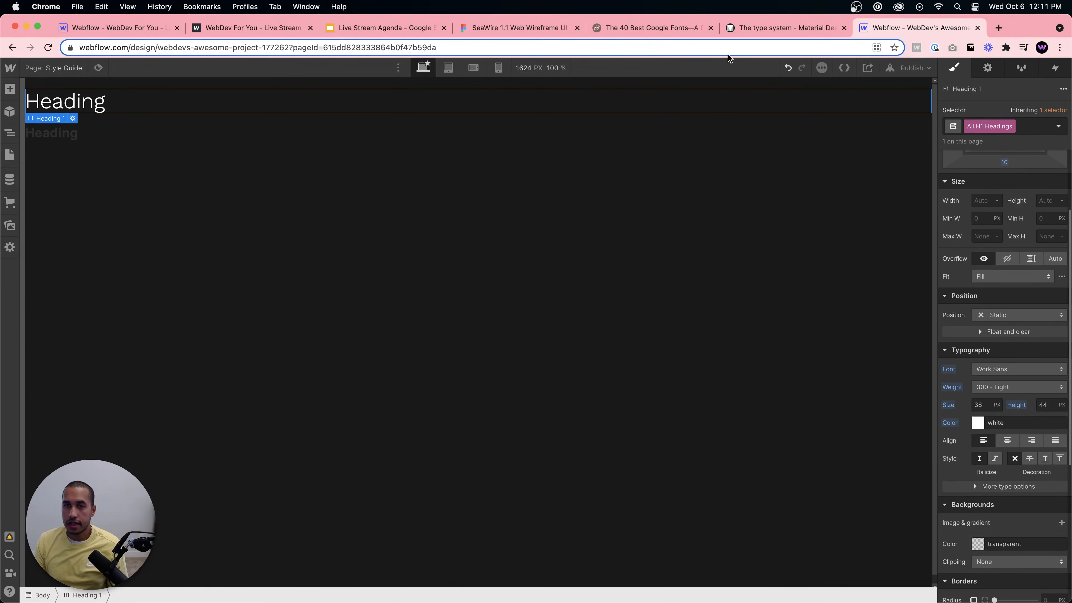
pyautogui.click(484, 28)
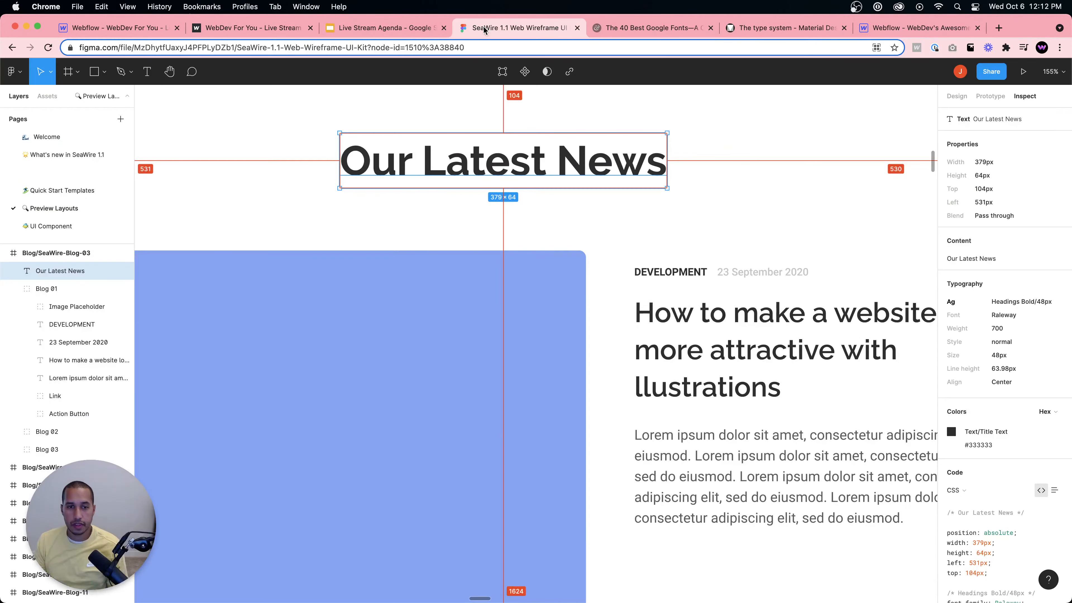
pyautogui.click(907, 28)
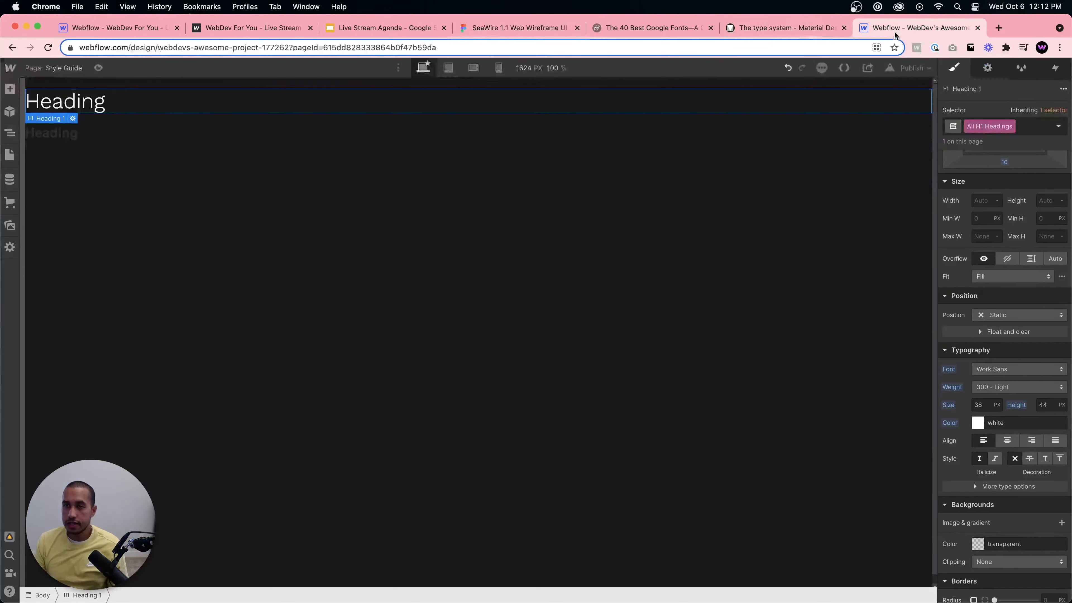
pyautogui.click(974, 405)
pyautogui.write('48')
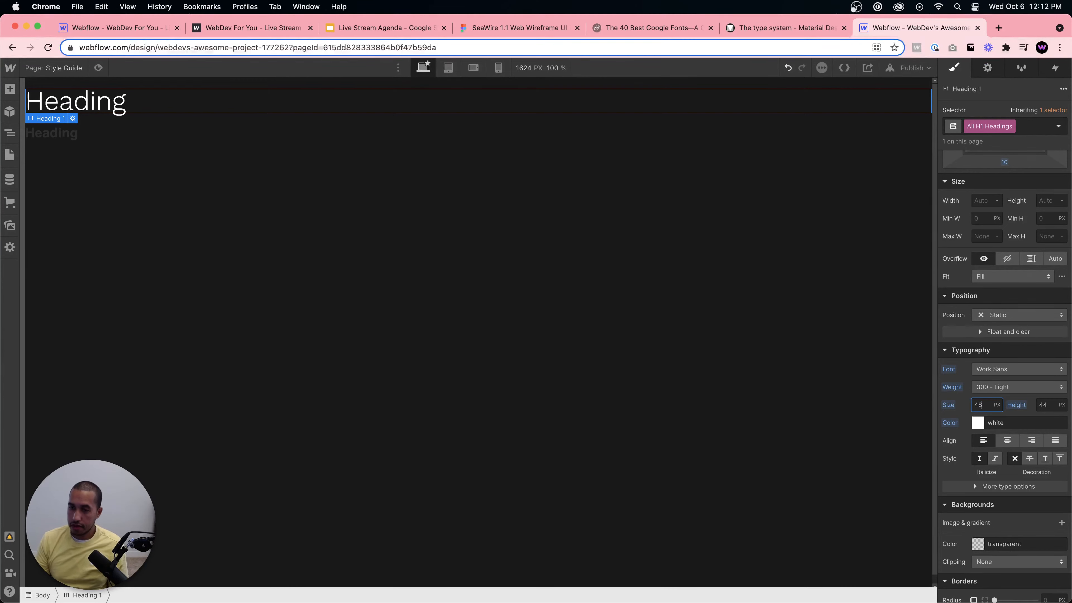
# Change the All H1 Headings line height to a unitless value of 1.3.
pyautogui.click(1061, 405)
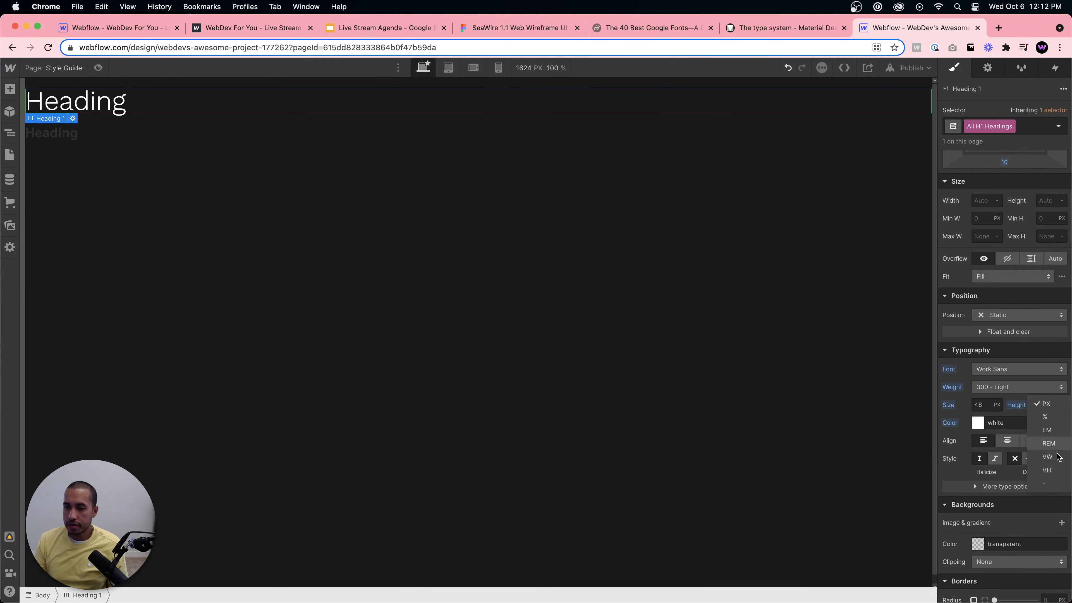
pyautogui.click(1050, 484)
pyautogui.click(1048, 404)
pyautogui.write('1.3')
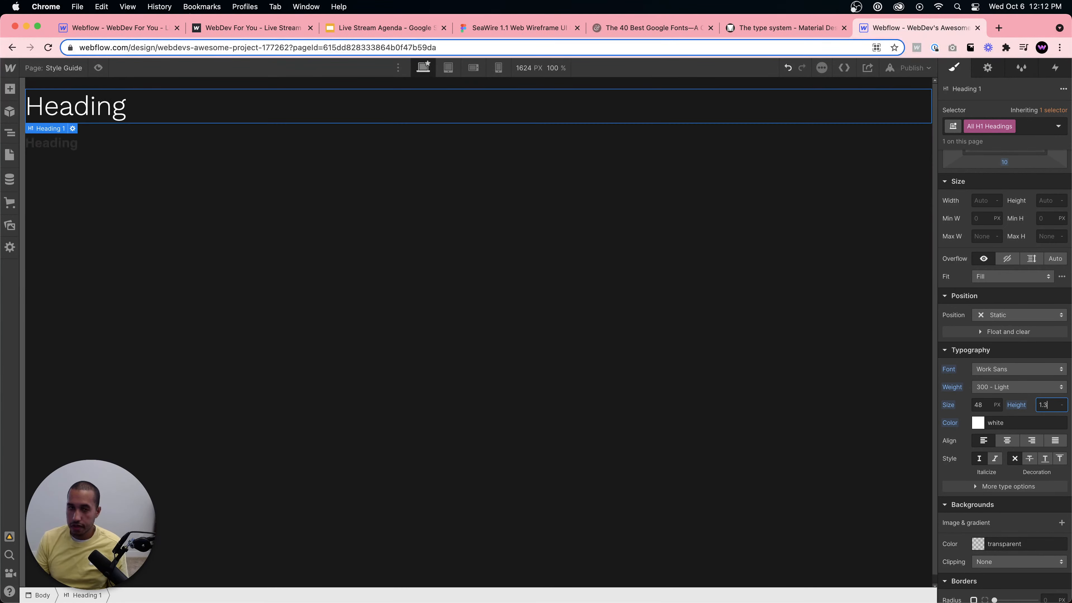
# Extend the first heading's text to read Heading H1.
pyautogui.click(238, 112)
pyautogui.doubleClick(239, 112)
pyautogui.write('H1')
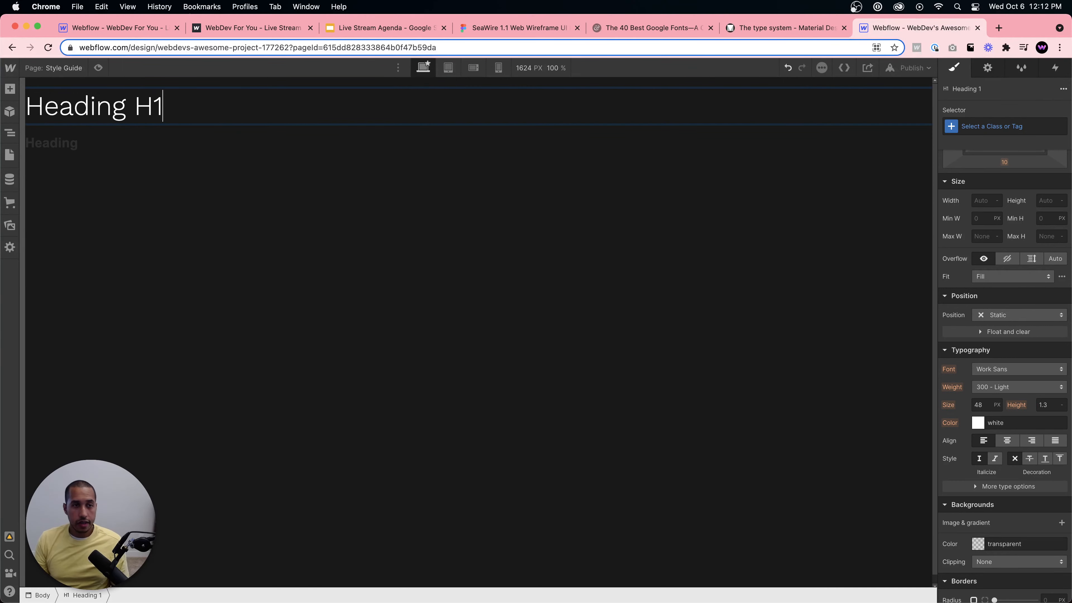
pyautogui.press('Escape')
# Target the All H3 Headings tag on the second heading and set its font to Work Sans with weight 400 - Normal.
pyautogui.click(264, 146)
pyautogui.click(981, 126)
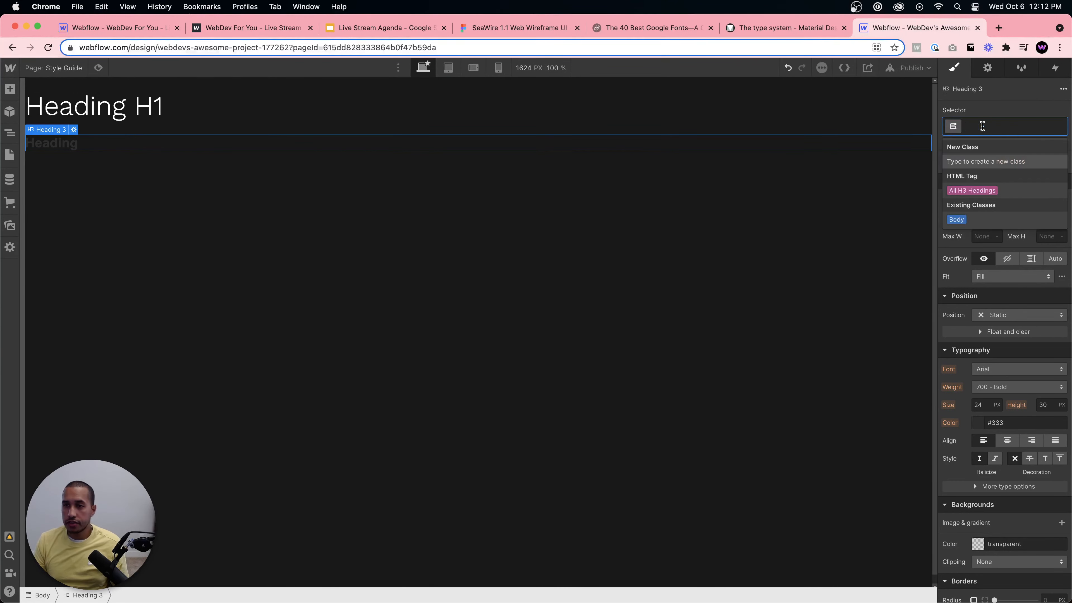
pyautogui.click(965, 188)
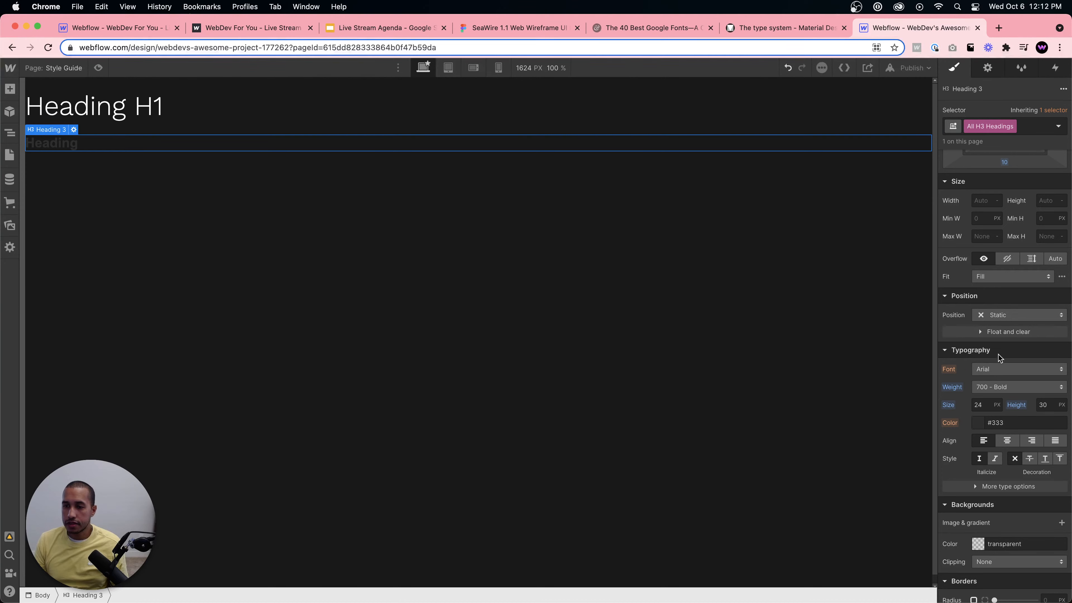
pyautogui.click(1010, 369)
pyautogui.click(998, 580)
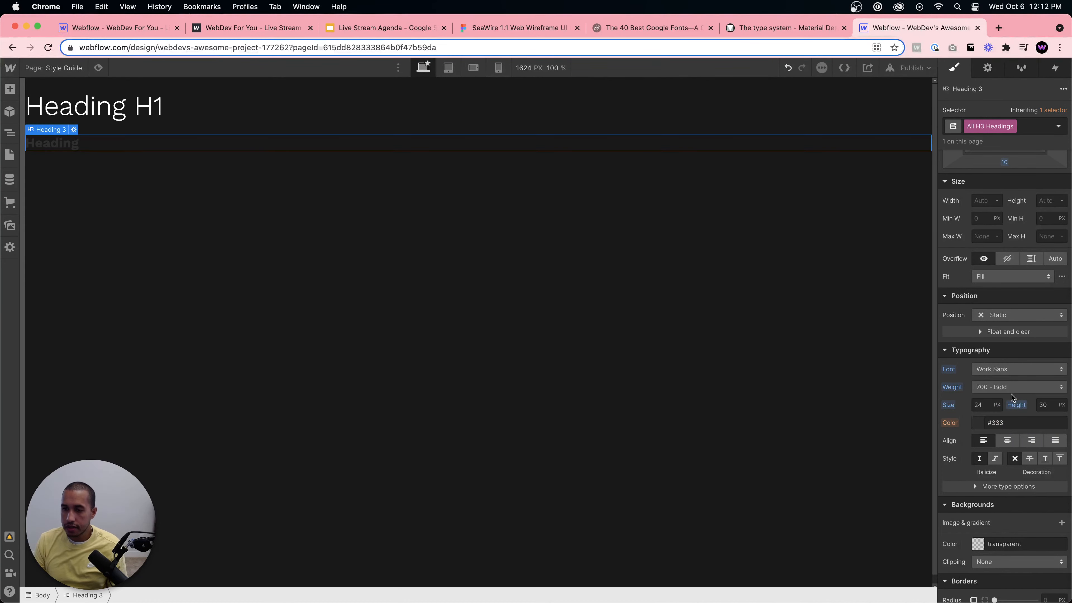
pyautogui.click(1000, 387)
pyautogui.click(1003, 348)
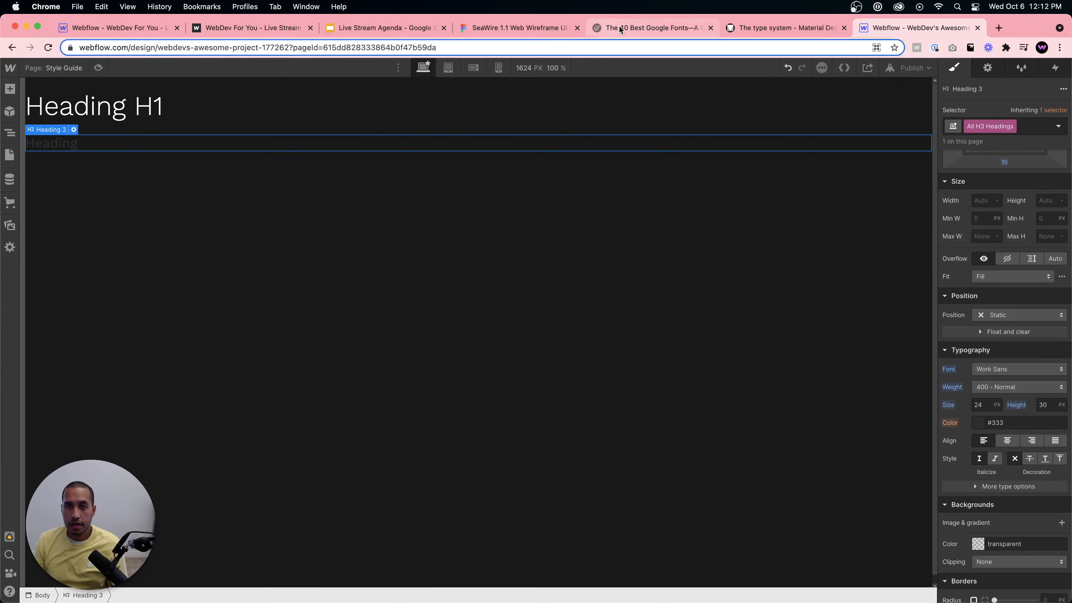
# Check the first blog title's size in Figma and set the All H3 Headings font size to 32 px in Webflow.
pyautogui.click(490, 28)
pyautogui.click(709, 349)
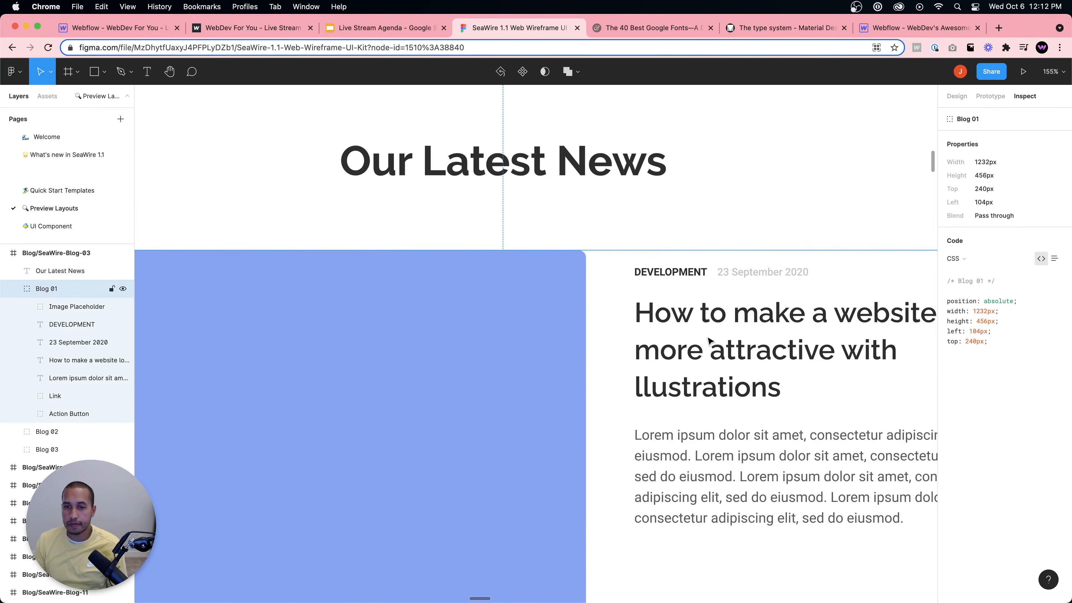
pyautogui.click(712, 322)
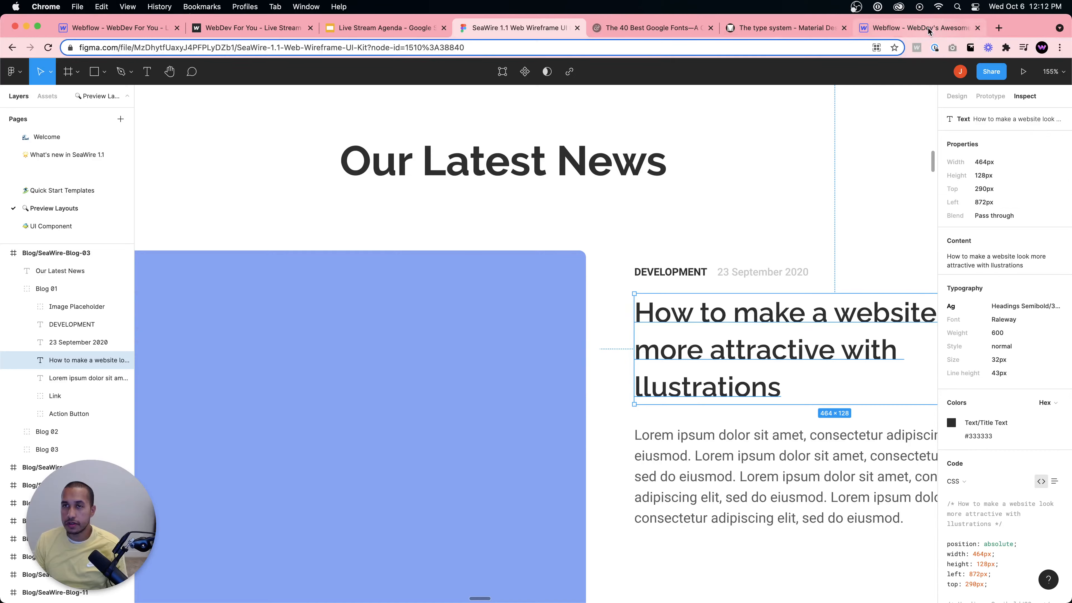
pyautogui.click(919, 28)
pyautogui.click(985, 403)
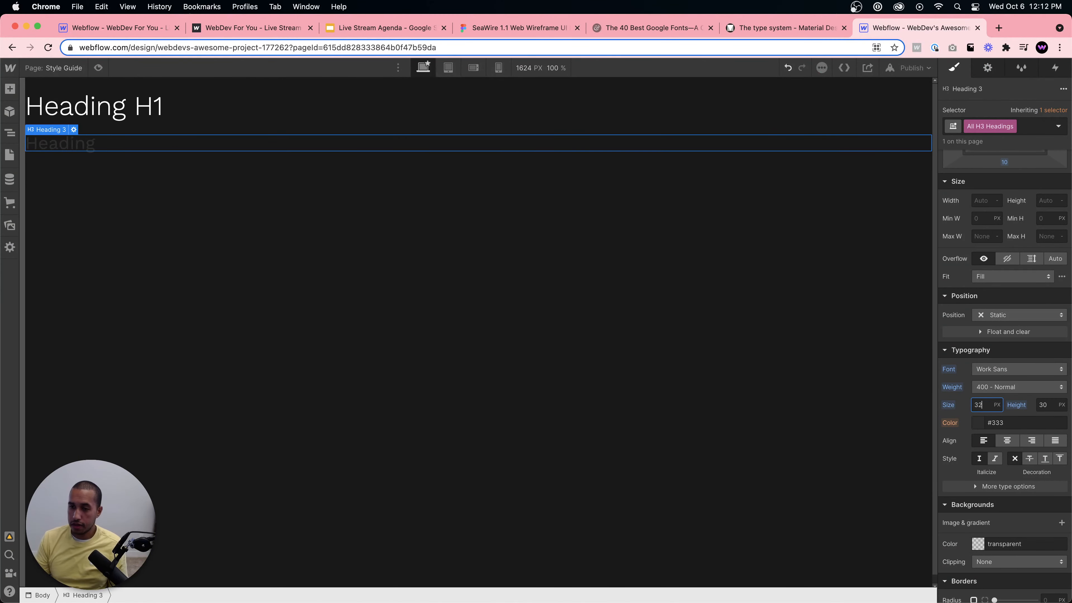
# Set the All H3 Headings text color to white.
pyautogui.click(984, 422)
pyautogui.click(970, 256)
pyautogui.moveTo(971, 256); pyautogui.dragTo(931, 218)
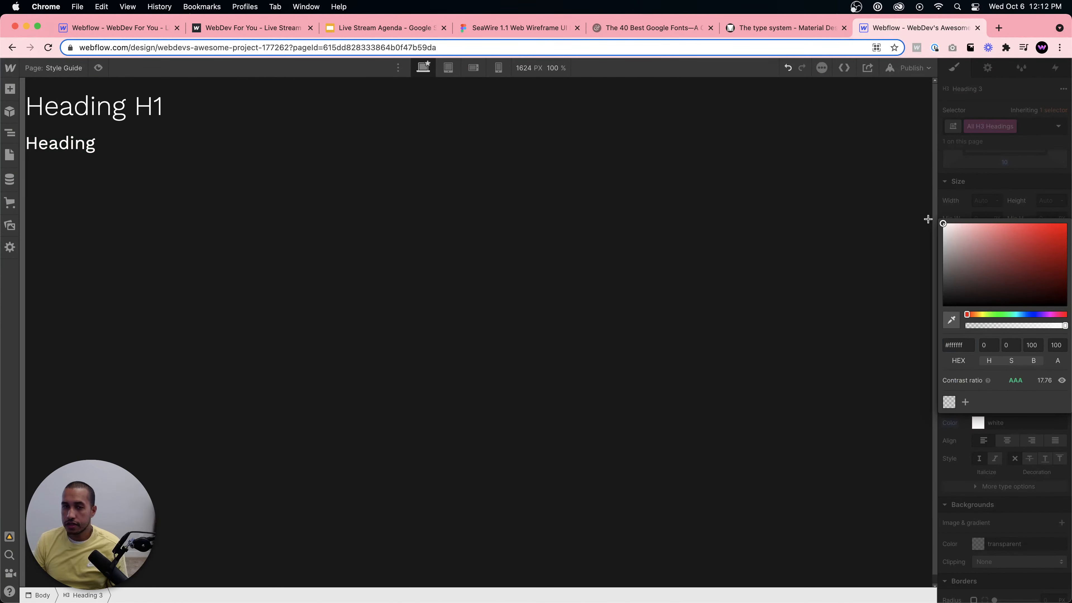
pyautogui.click(301, 153)
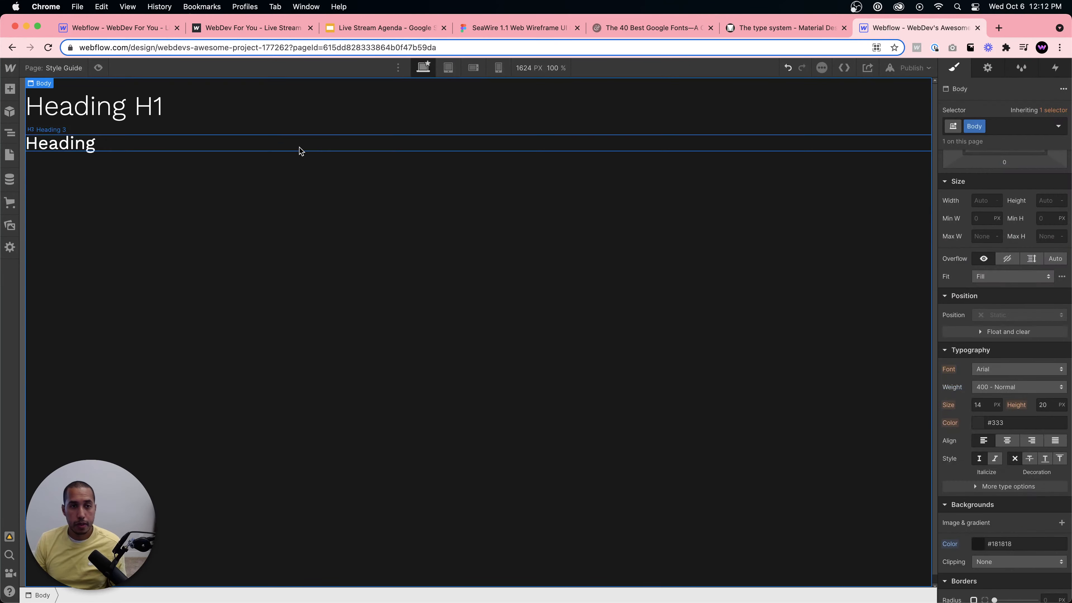
# Extend the second heading's text to read Heading H3.
pyautogui.doubleClick(295, 148)
pyautogui.write('H3')
pyautogui.click(340, 227)
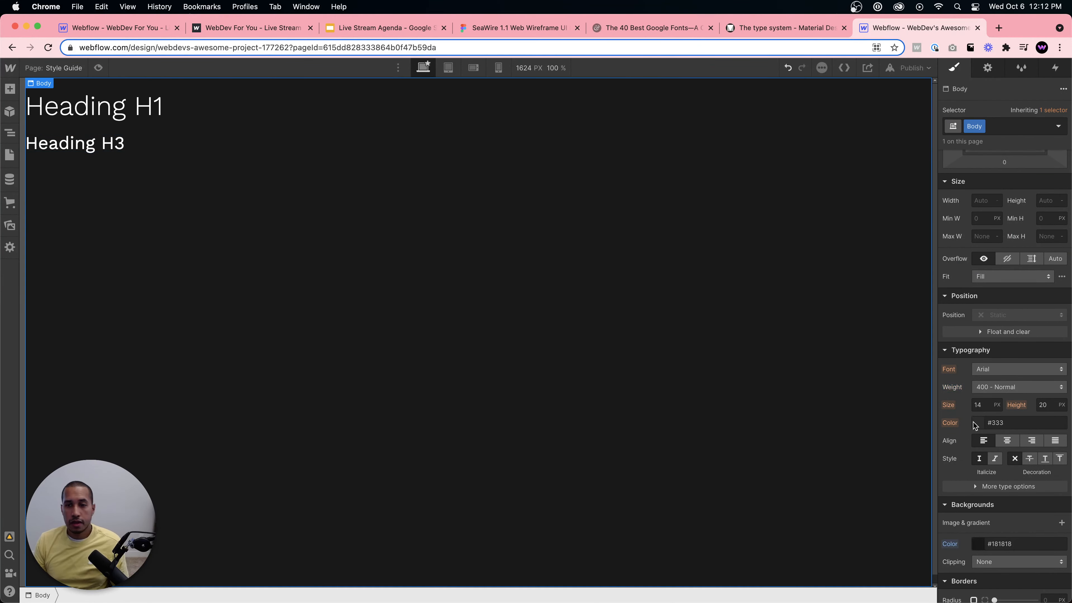
# Select the H1 heading and examine the Headline 1 and Headline 2 letter spacing in the Material Design type scale generator.
pyautogui.click(102, 142)
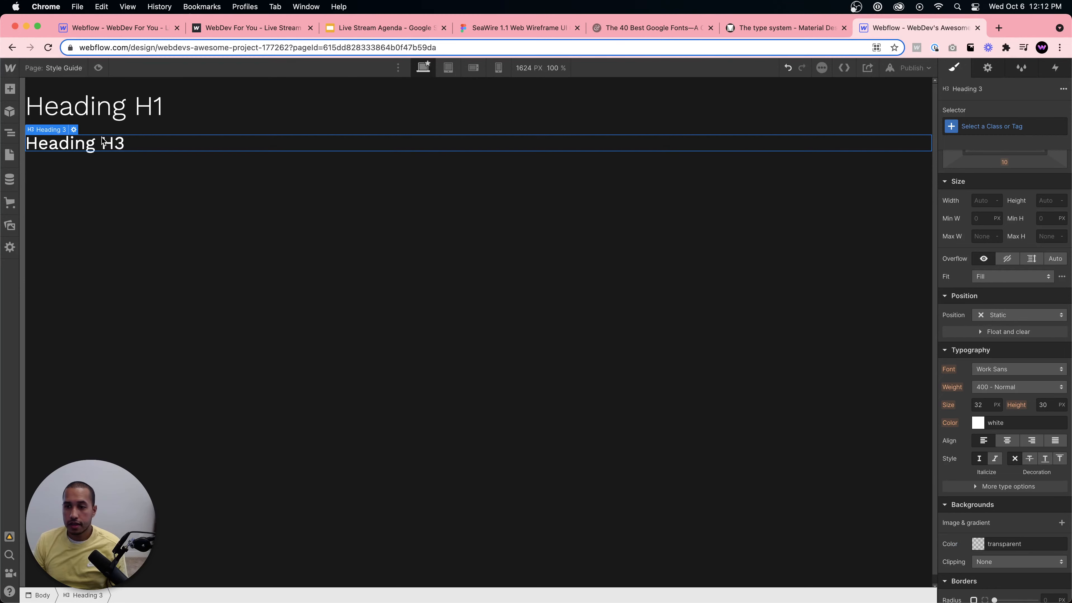
pyautogui.click(152, 108)
pyautogui.click(760, 26)
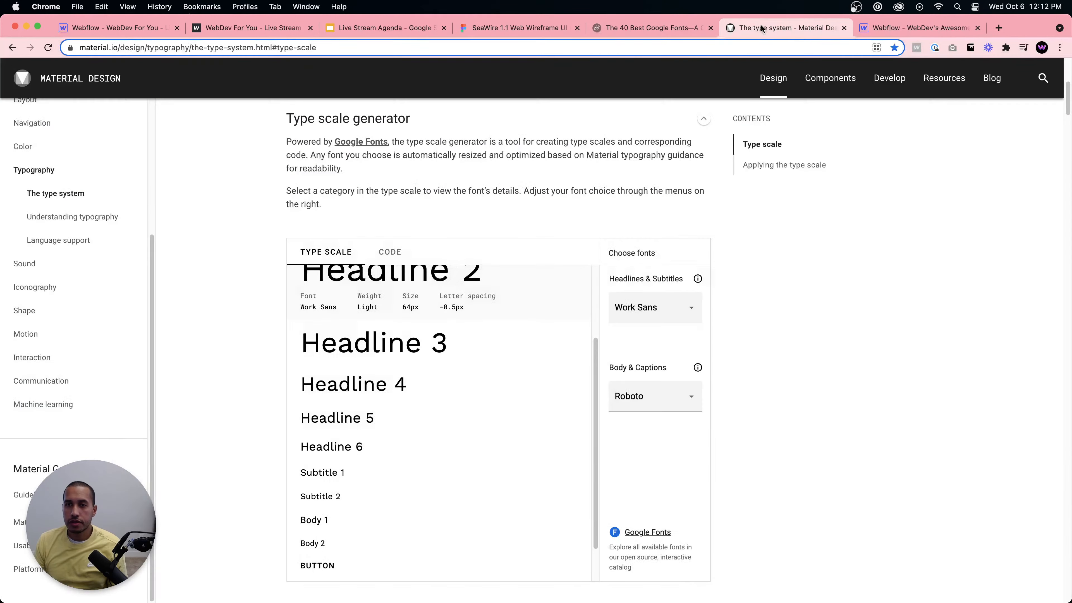
pyautogui.scroll(3, 462, 310)
pyautogui.scroll(1, 462, 310)
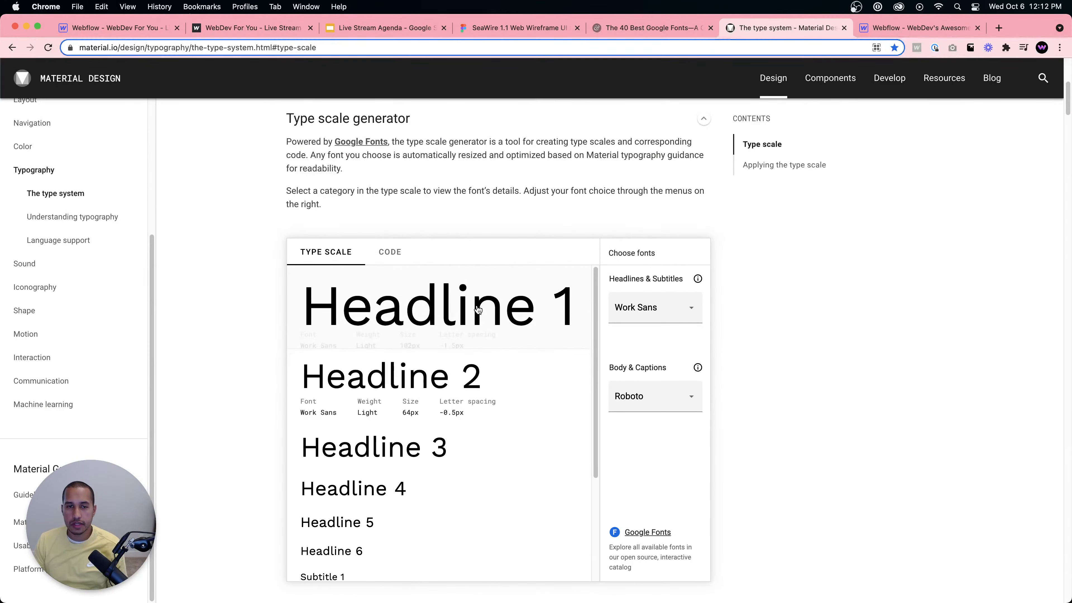
pyautogui.click(430, 364)
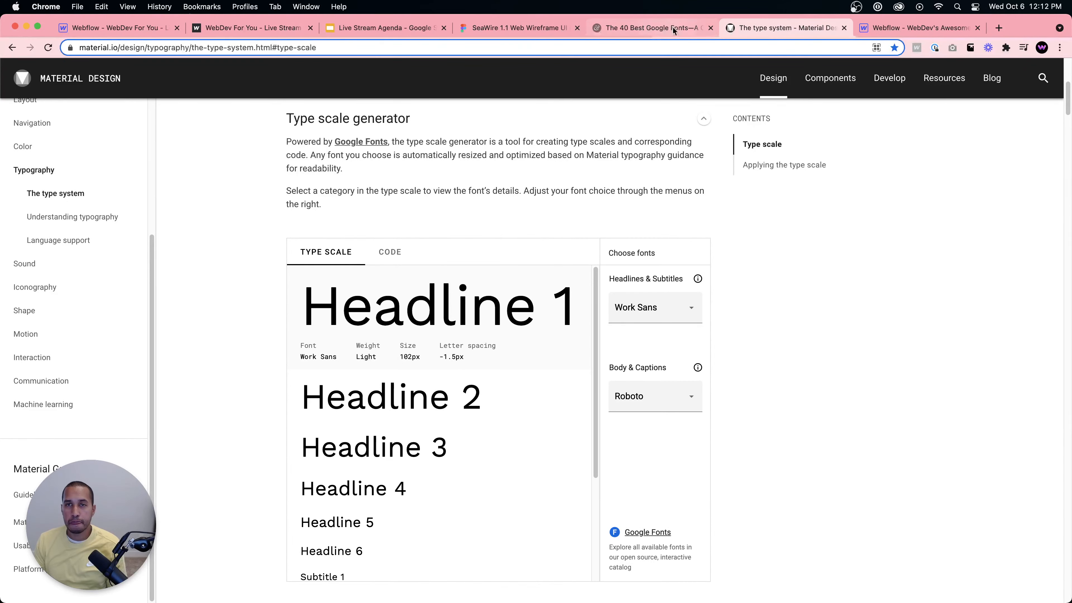
# Return to the Webflow Designer and set the H1 heading's letter spacing to -1.5 px.
pyautogui.click(921, 27)
pyautogui.scroll(-1, 962, 428)
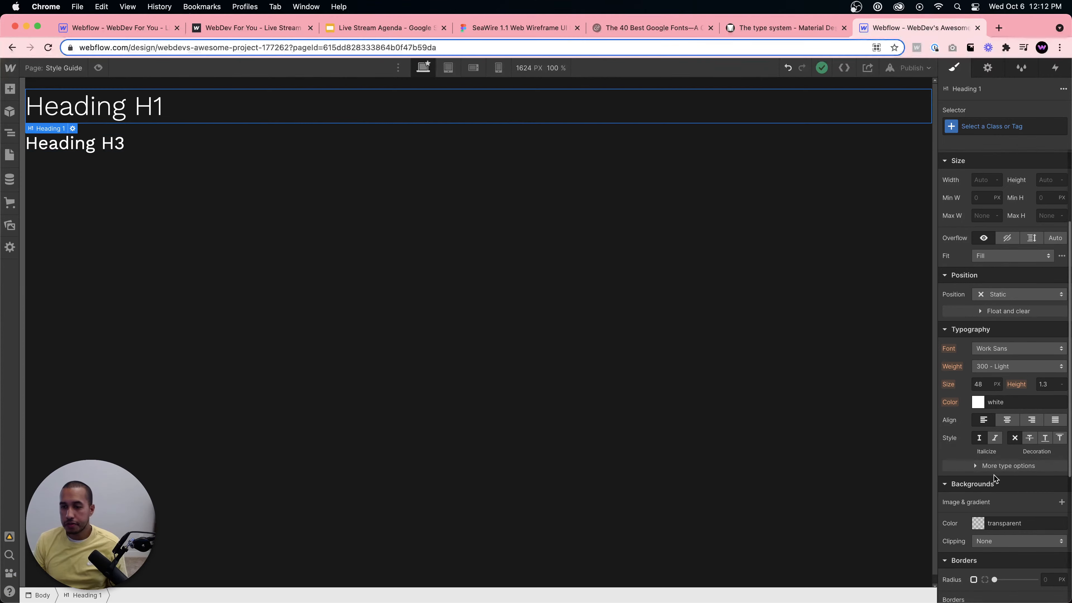
pyautogui.click(975, 466)
pyautogui.click(958, 482)
pyautogui.write('-1')
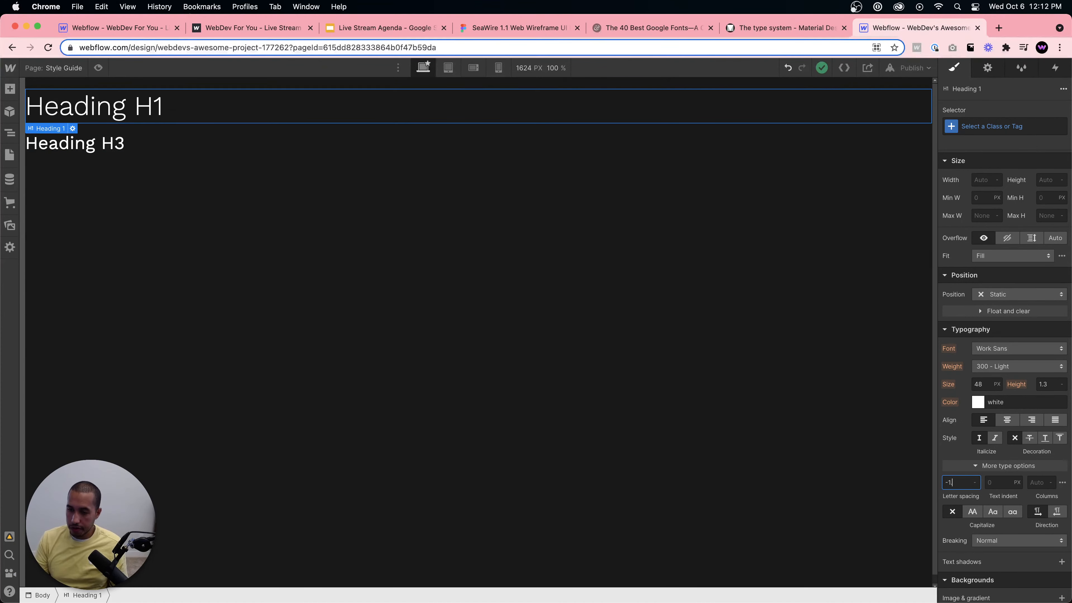
pyautogui.write('.5')
pyautogui.press('Return')
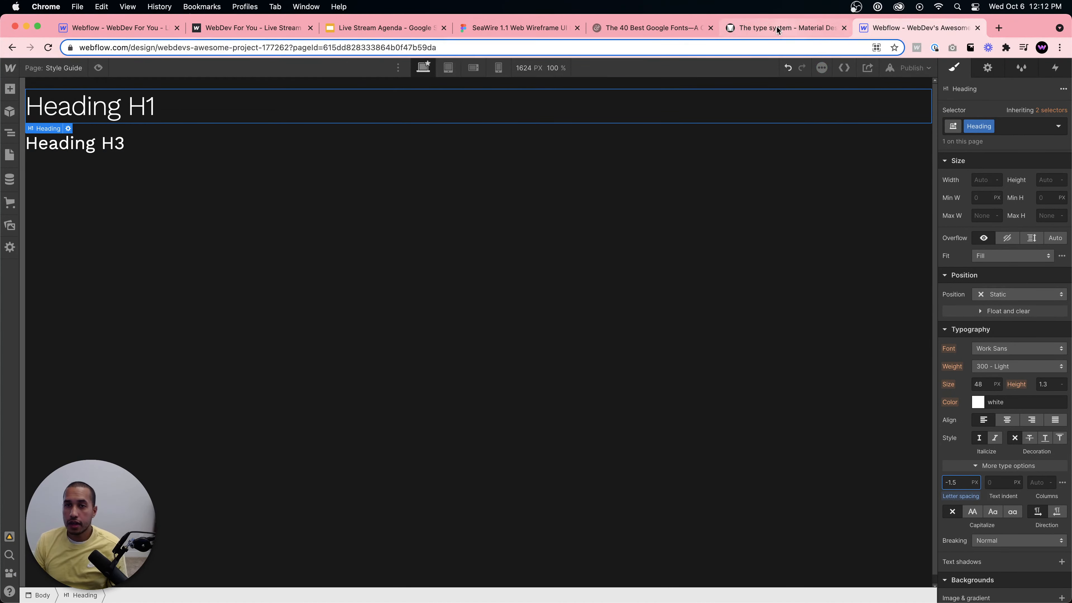
# Examine the Headline 3 details in the Material Design type scale generator, then return to Webflow and select the H3 heading.
pyautogui.click(483, 31)
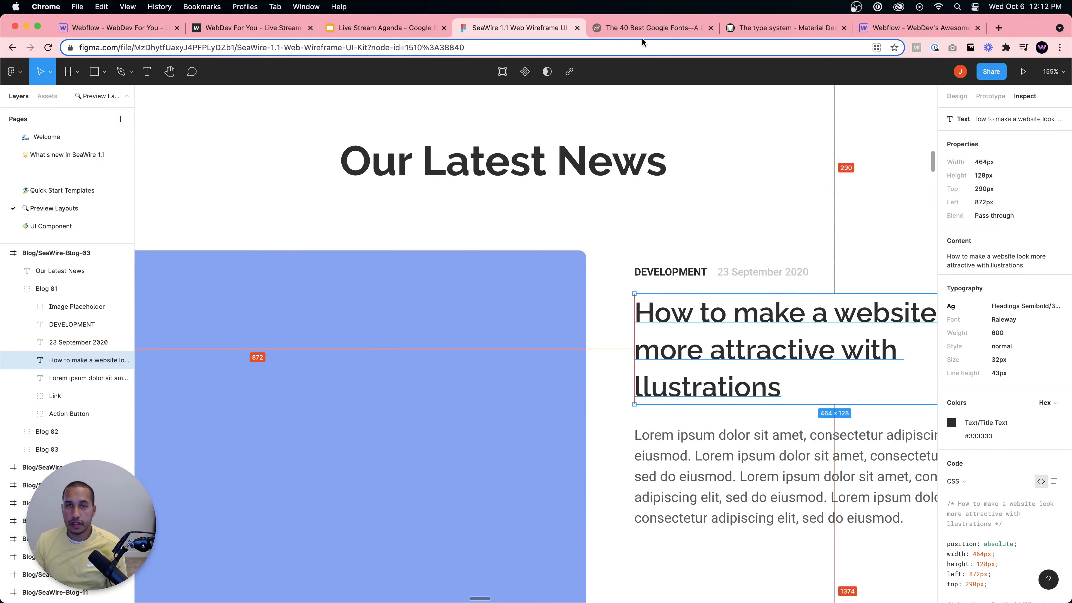
pyautogui.click(786, 28)
pyautogui.click(493, 456)
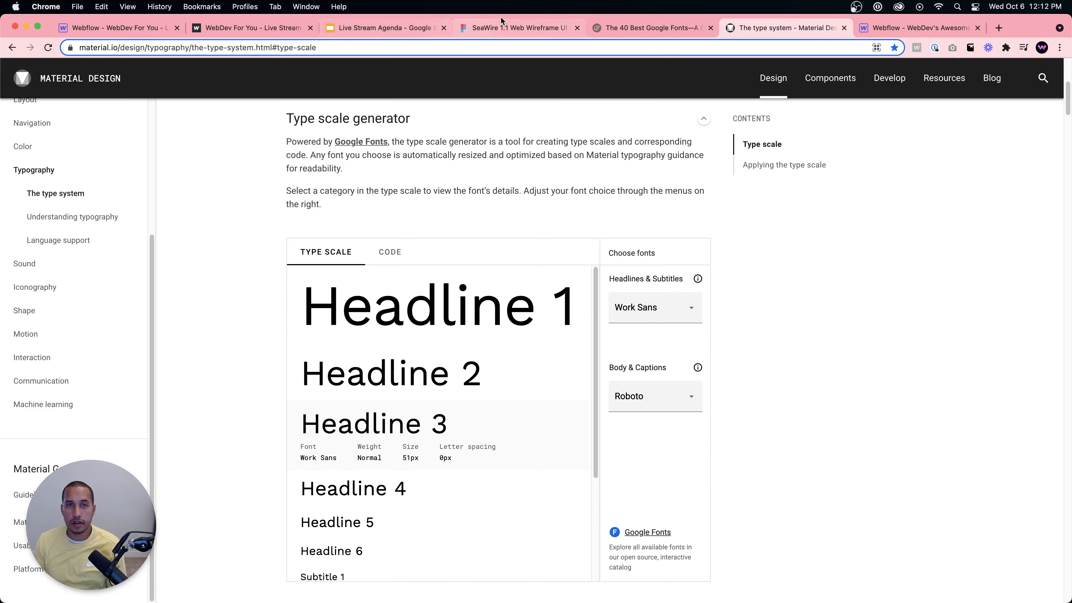
pyautogui.click(911, 28)
pyautogui.click(136, 146)
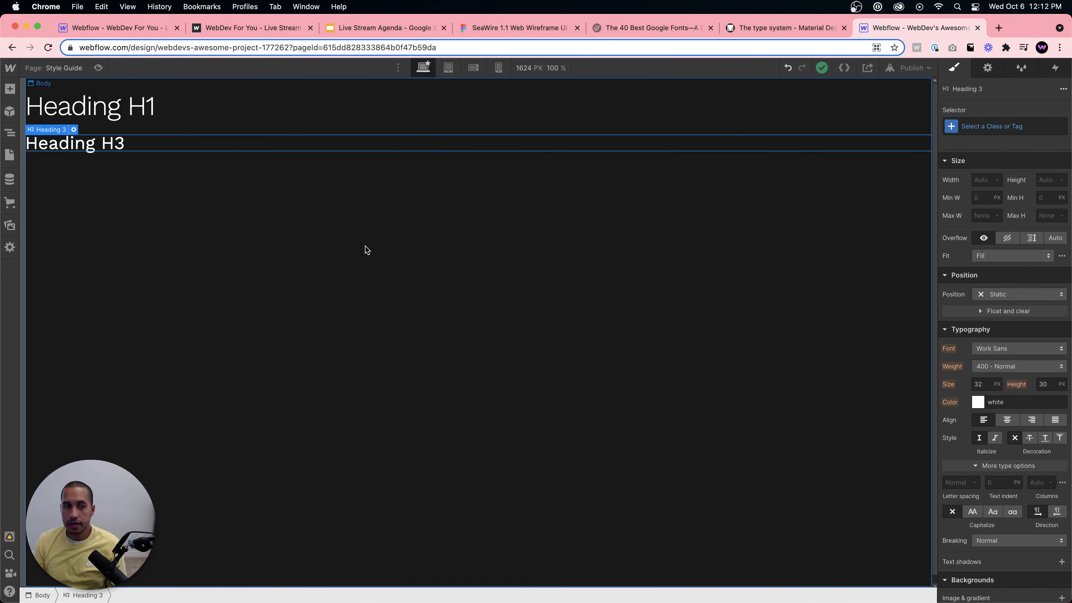
# Add a Paragraph element to the page body below the H3 heading.
pyautogui.click(307, 198)
pyautogui.press('super+e')
pyautogui.write('para')
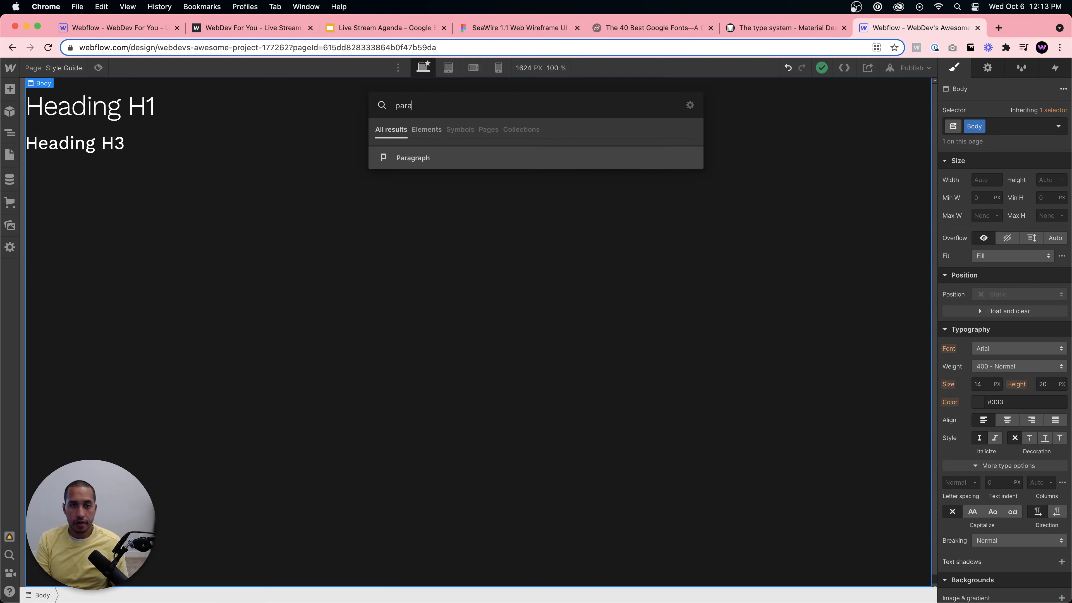
pyautogui.press('Return')
# Target the All Paragraphs tag and set its text color to white.
pyautogui.click(1004, 126)
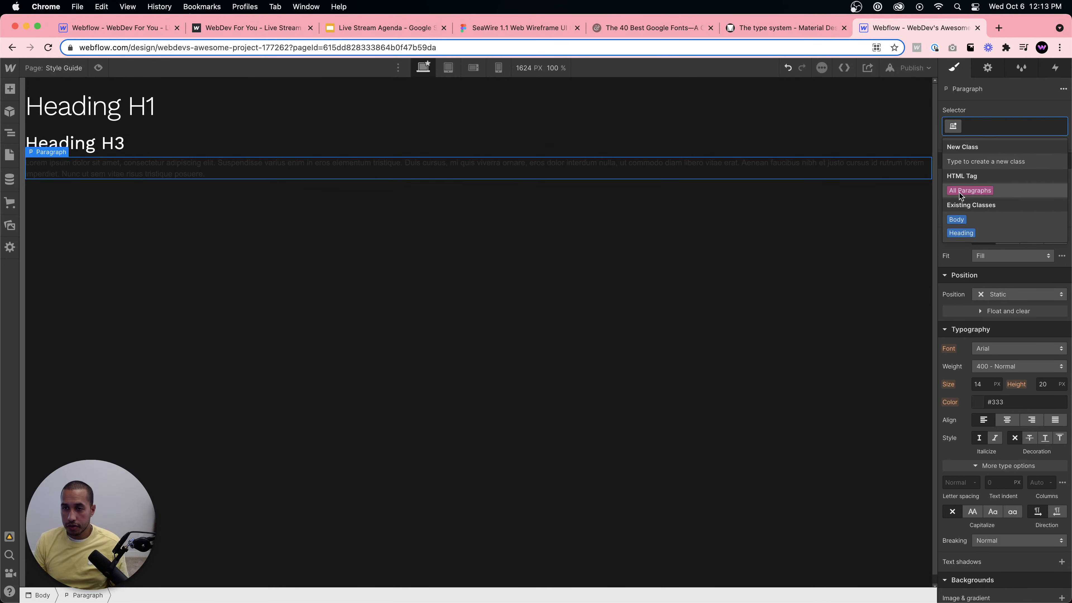
pyautogui.click(969, 190)
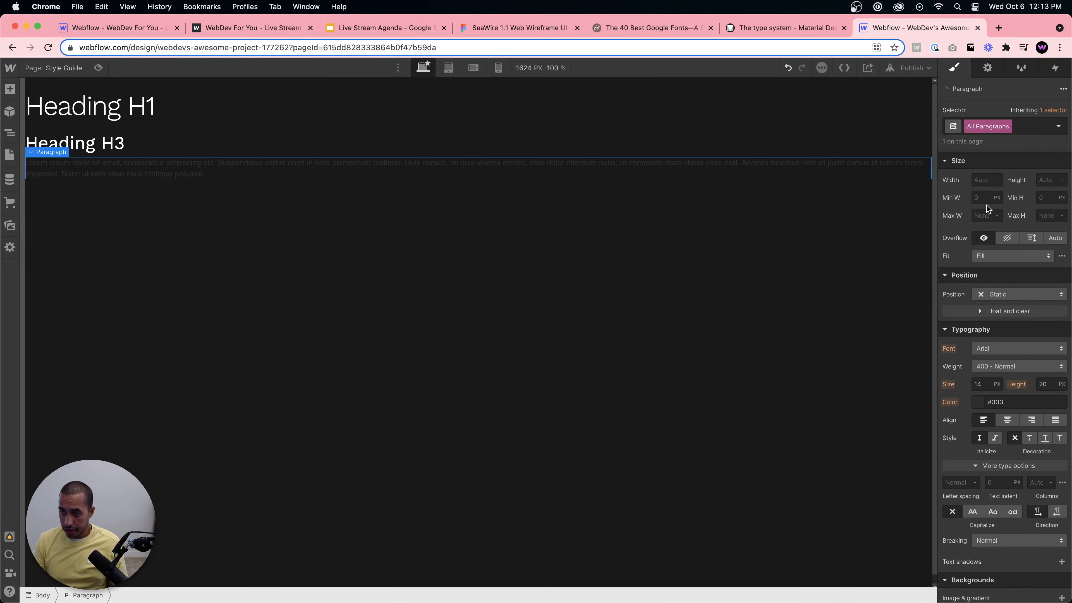
pyautogui.click(977, 401)
pyautogui.moveTo(970, 236); pyautogui.dragTo(926, 198)
pyautogui.click(993, 166)
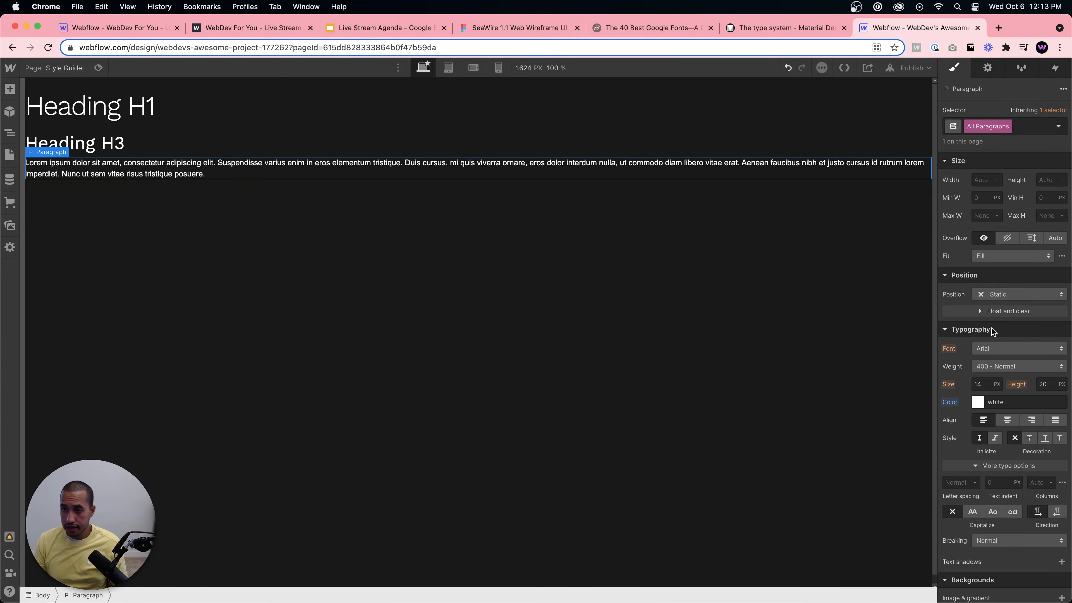
# Set the All Paragraphs font to Inter and its size to 16 px.
pyautogui.click(996, 349)
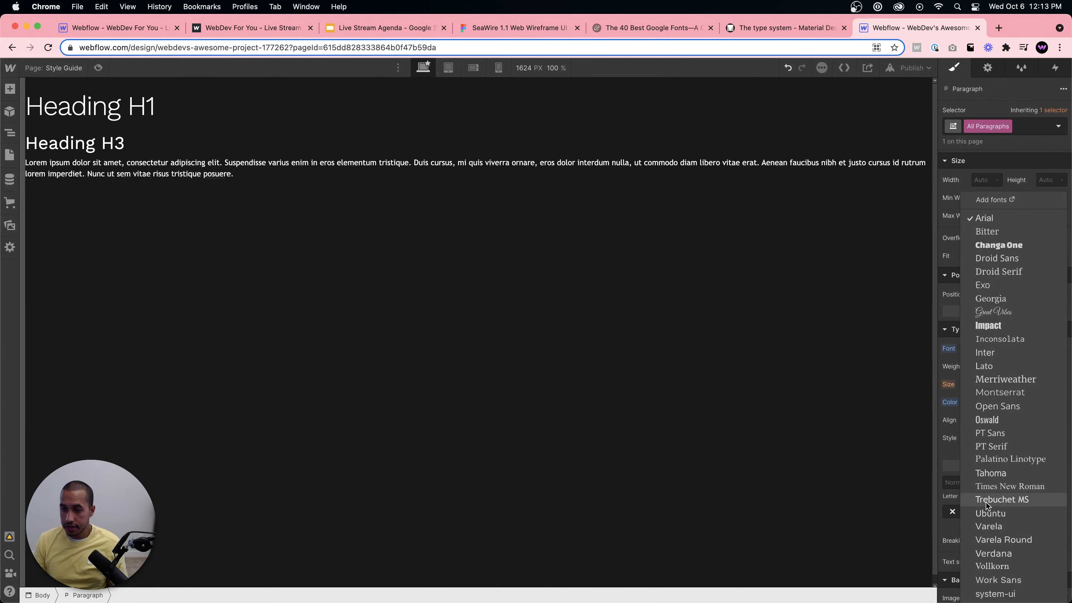
pyautogui.click(990, 353)
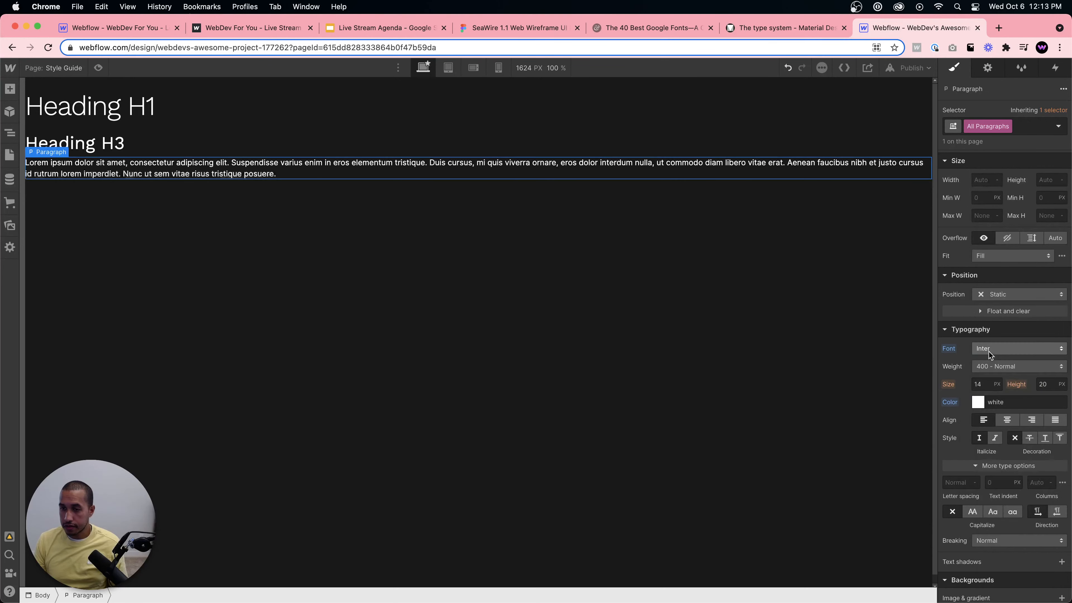
pyautogui.click(986, 383)
pyautogui.write('16')
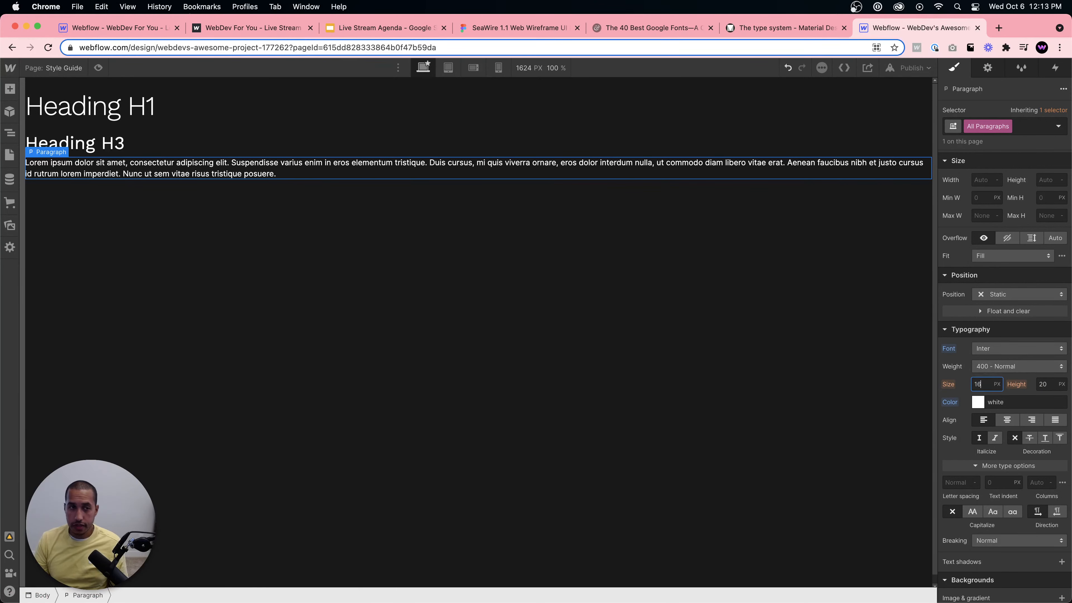
pyautogui.press('Return')
# Set the All Paragraphs line height to 1.7 without a unit, and deselect the paragraph.
pyautogui.click(1040, 382)
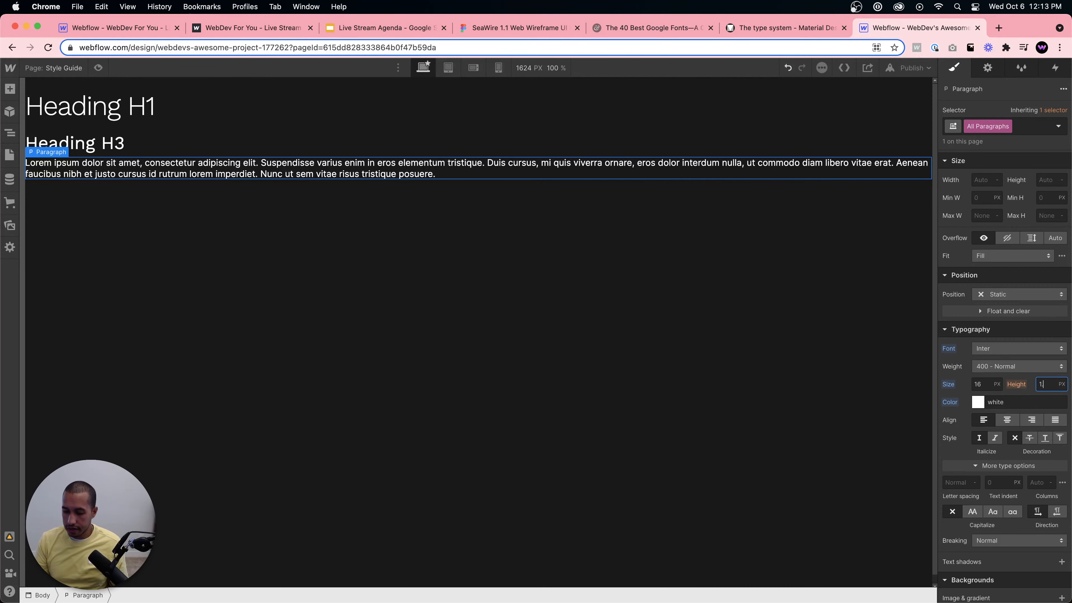
pyautogui.write('1')
pyautogui.click(1061, 384)
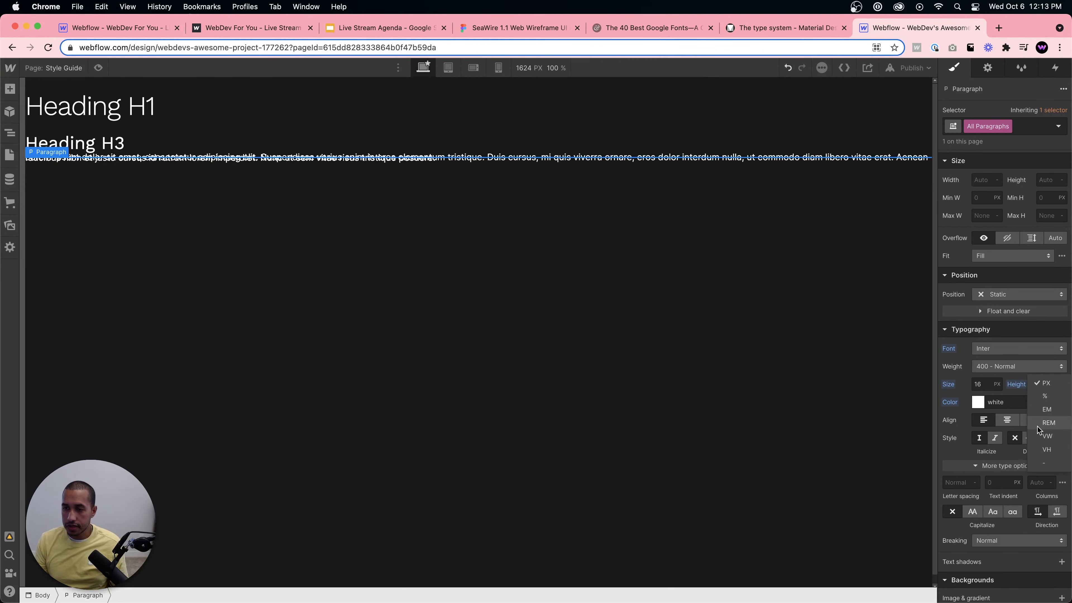
pyautogui.click(1044, 463)
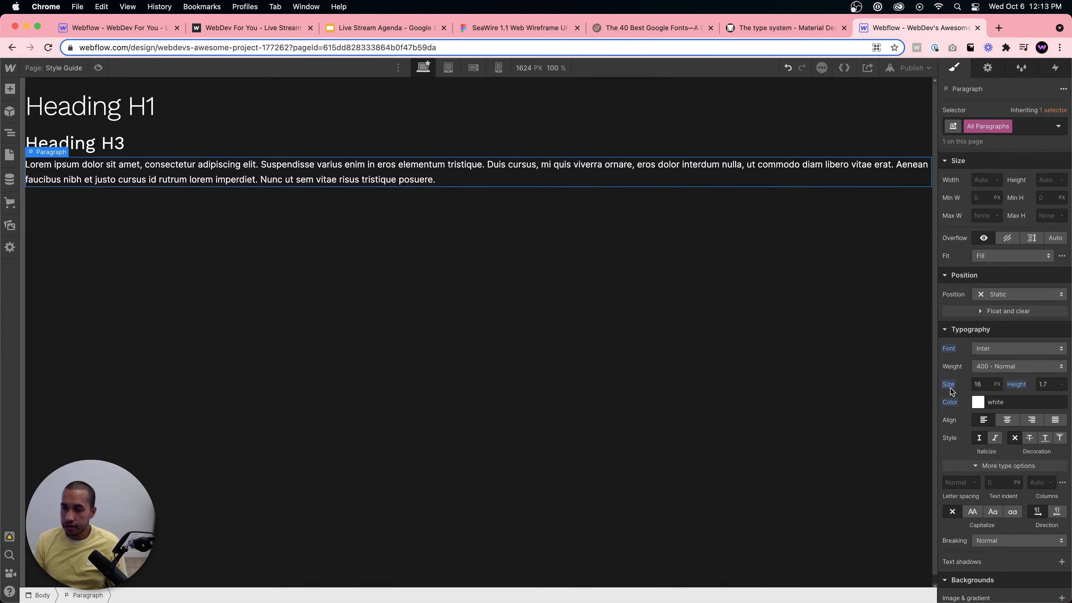
pyautogui.click(663, 287)
pyautogui.click(108, 143)
pyautogui.click(224, 209)
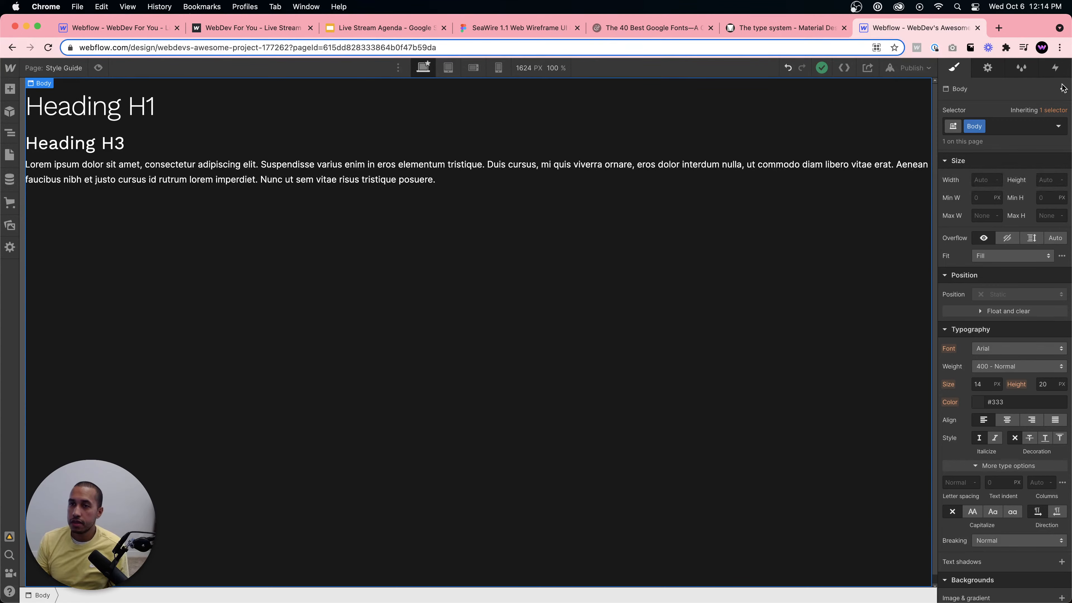
# Open webdevforyou.com in a new browser tab and view its Contact page.
pyautogui.click(1008, 28)
pyautogui.click(853, 49)
pyautogui.write('webdev')
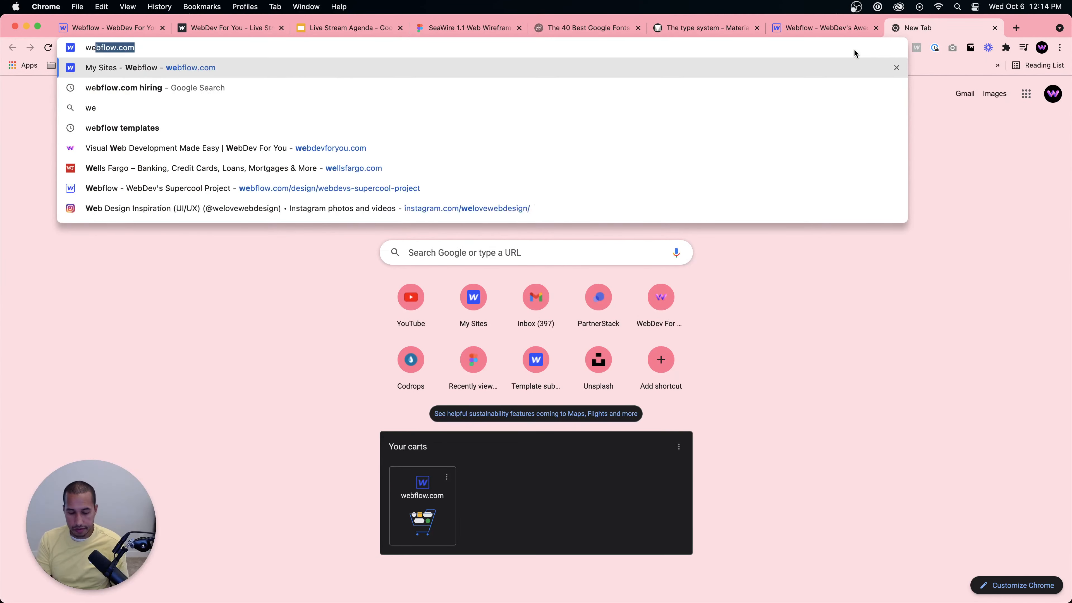
pyautogui.write('f')
pyautogui.press('Return')
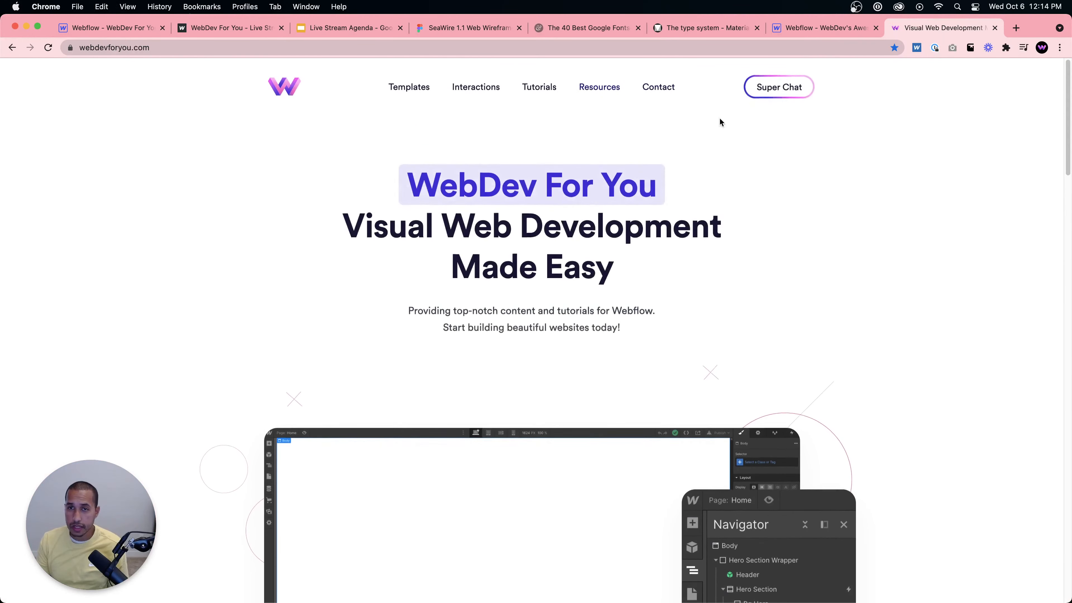
pyautogui.click(658, 88)
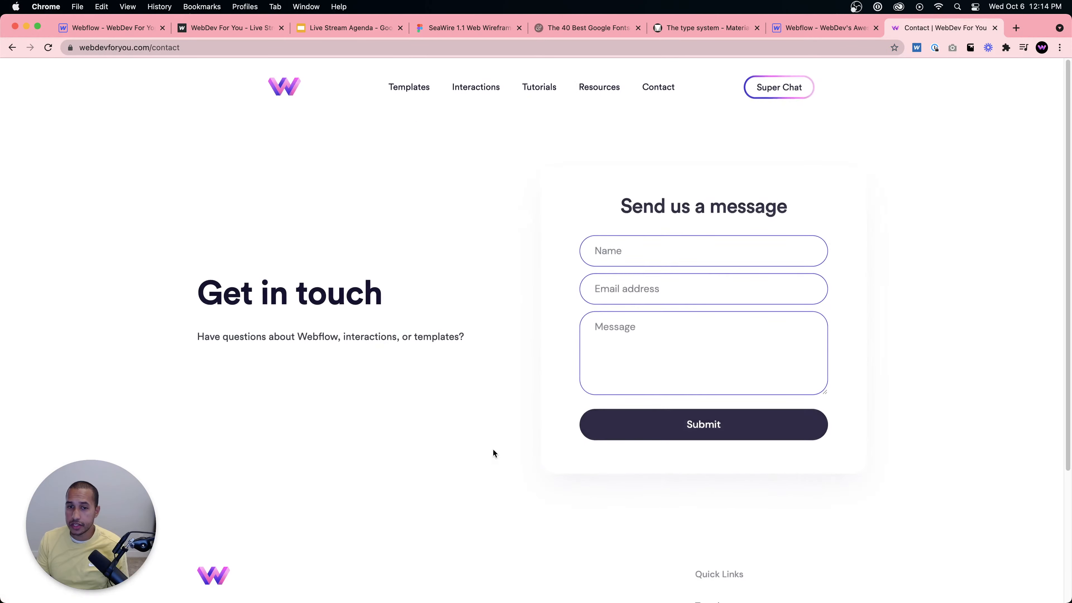
# Return to the Webflow Designer and open the Home page for editing.
pyautogui.click(815, 29)
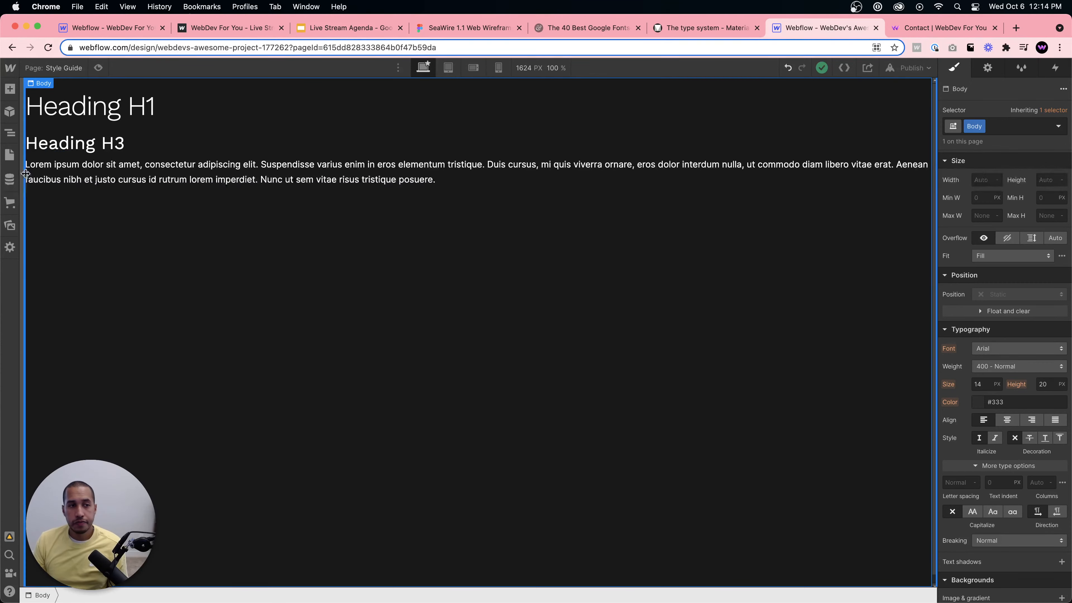
pyautogui.click(9, 155)
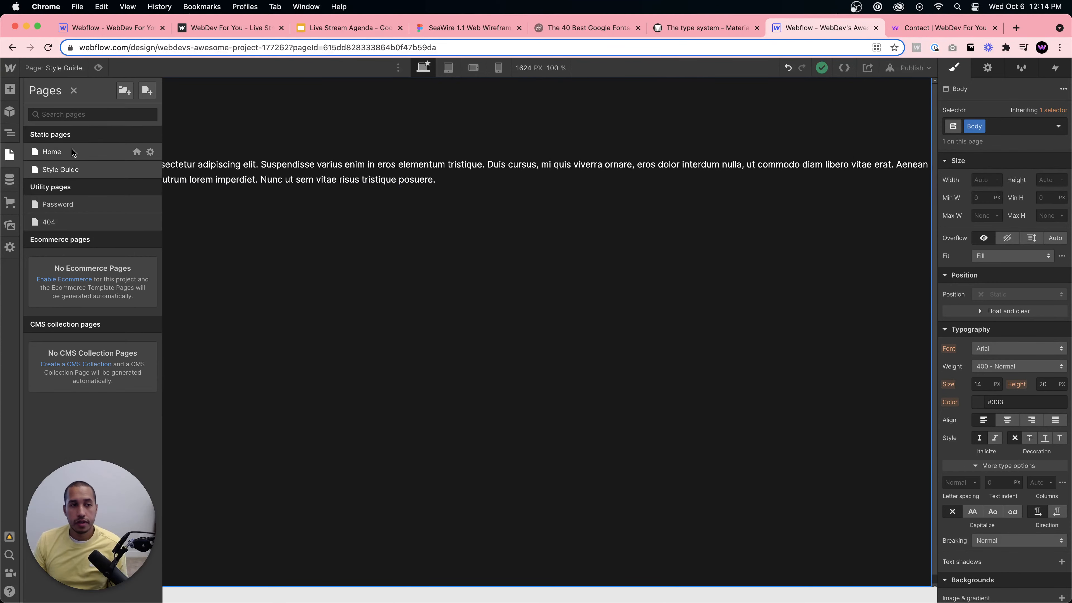
pyautogui.click(133, 157)
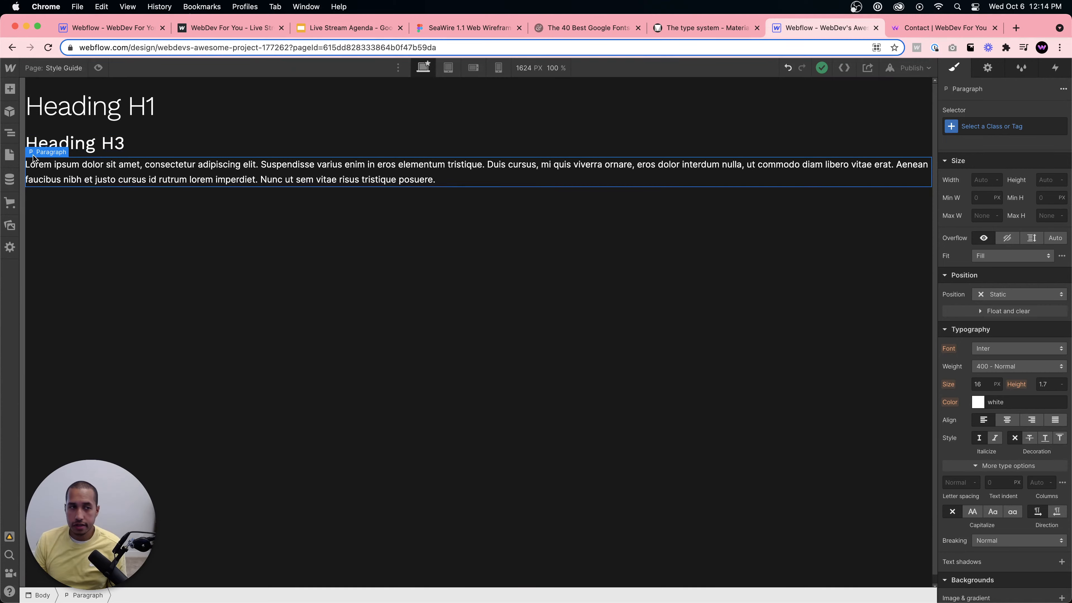
pyautogui.click(9, 154)
pyautogui.click(66, 157)
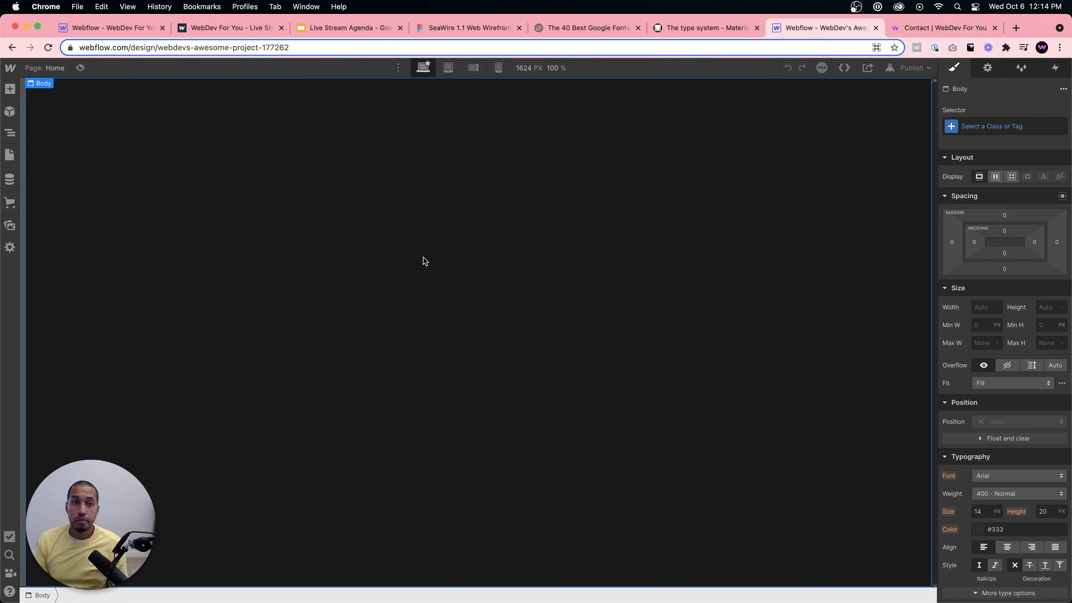
# Switch to the published live stream site and examine its Our Latest News blog layout.
pyautogui.click(113, 28)
pyautogui.click(217, 30)
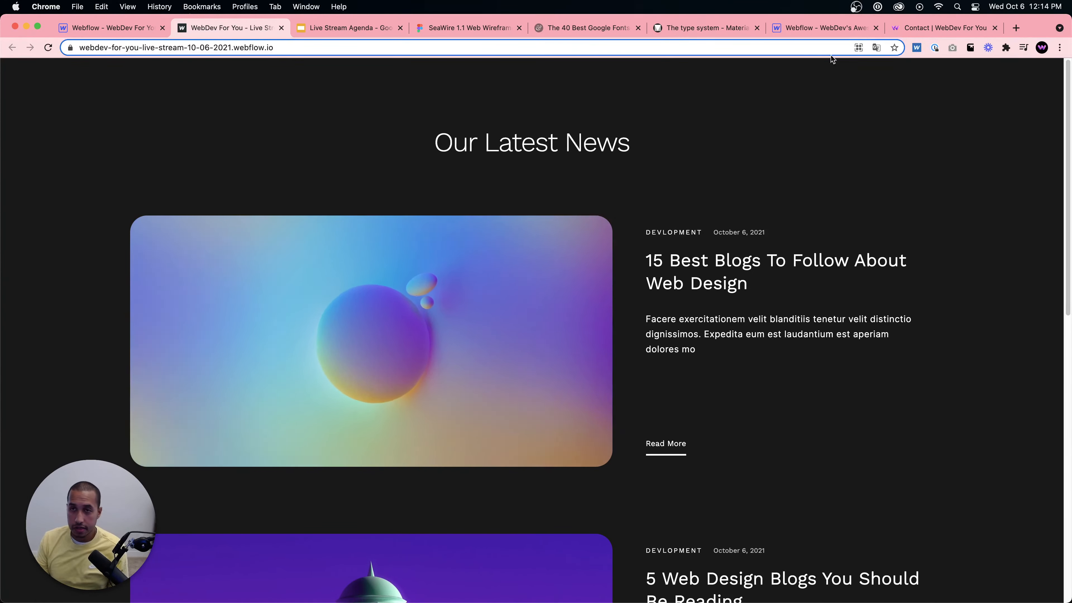
# Return to the Webflow Designer, open the CMS Collections and start creating a new collection.
pyautogui.click(815, 28)
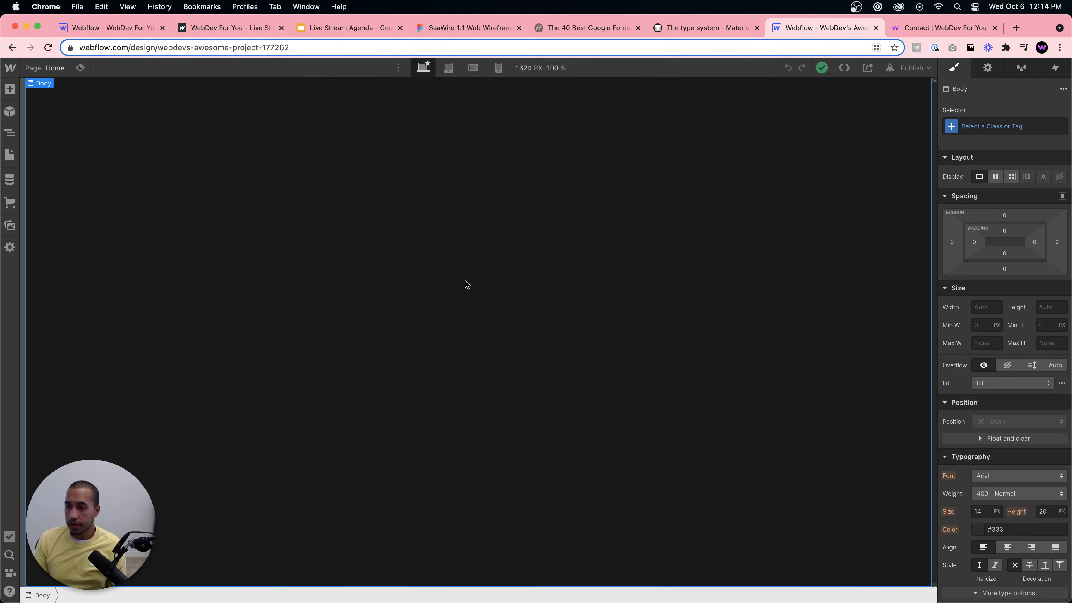
pyautogui.click(9, 181)
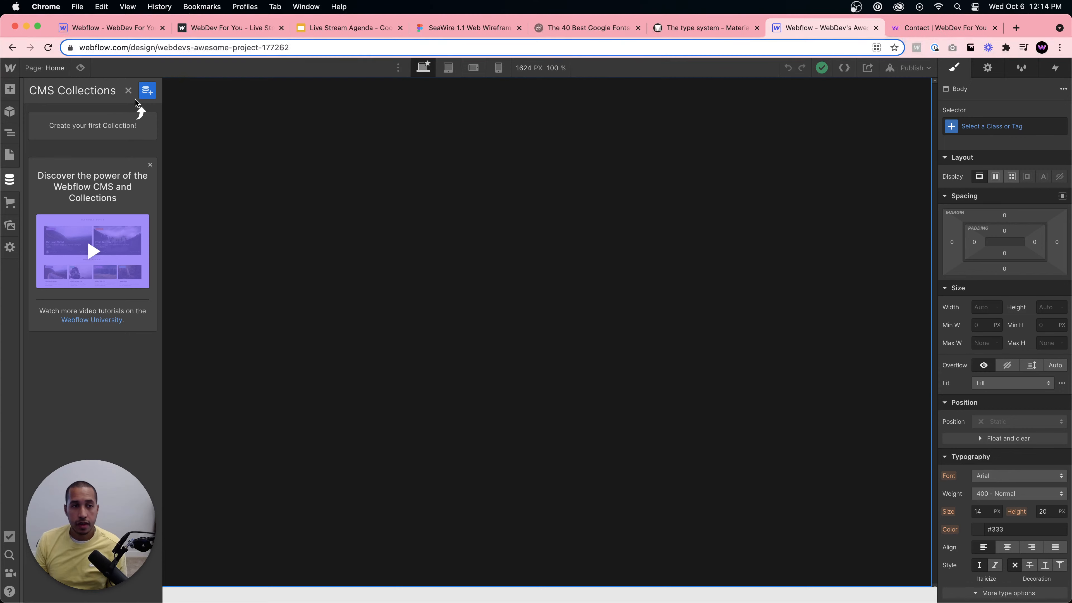
pyautogui.click(146, 94)
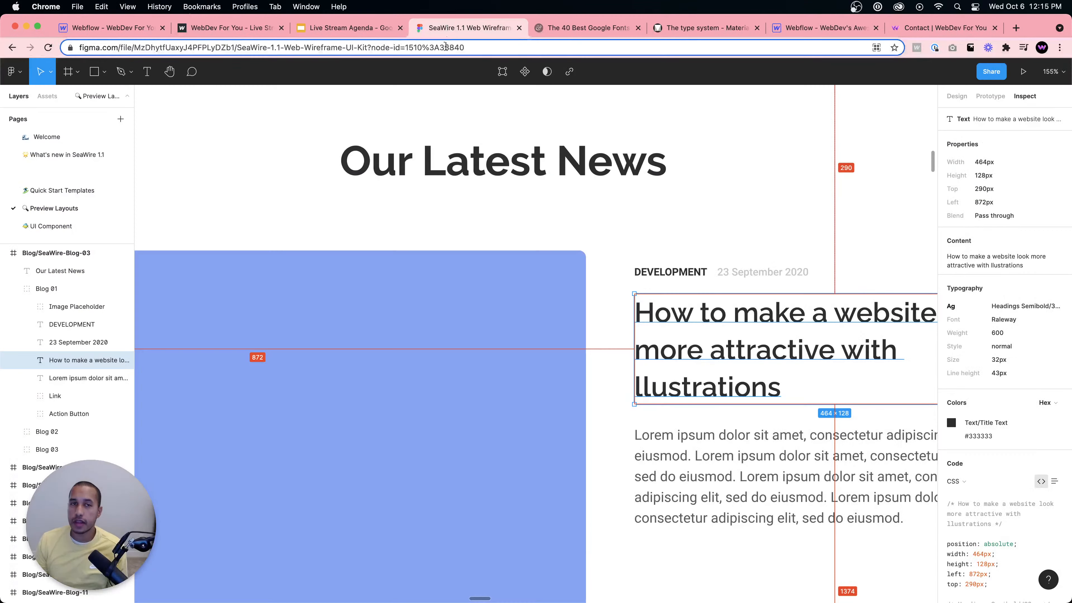
# Switch to the SeaWire wireframe kit in Figma and examine the overview of its section layout columns.
pyautogui.click(452, 27)
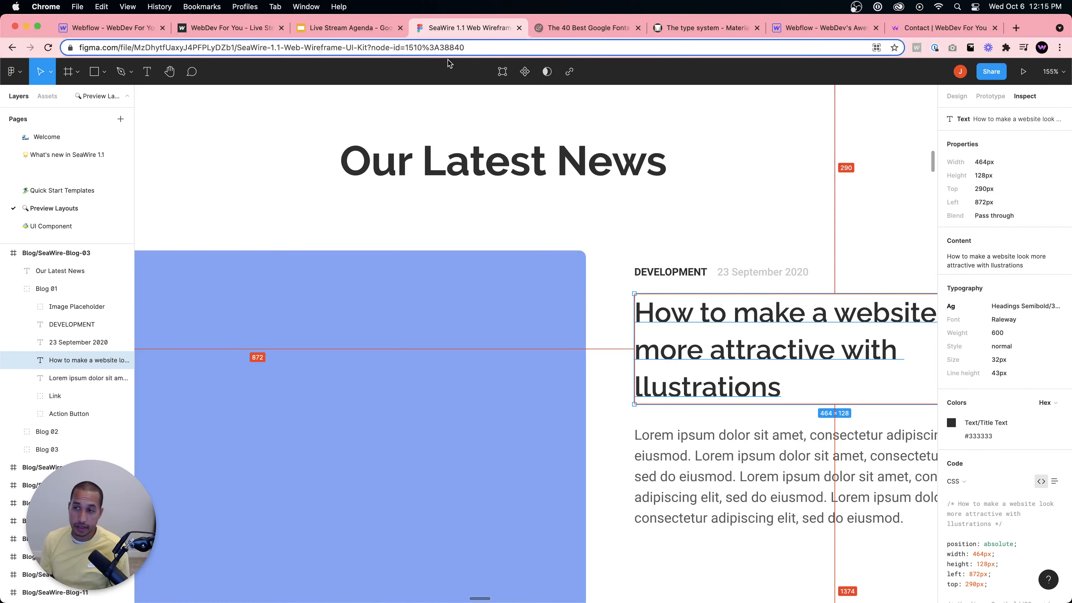
pyautogui.scroll(-5, 442, 239)
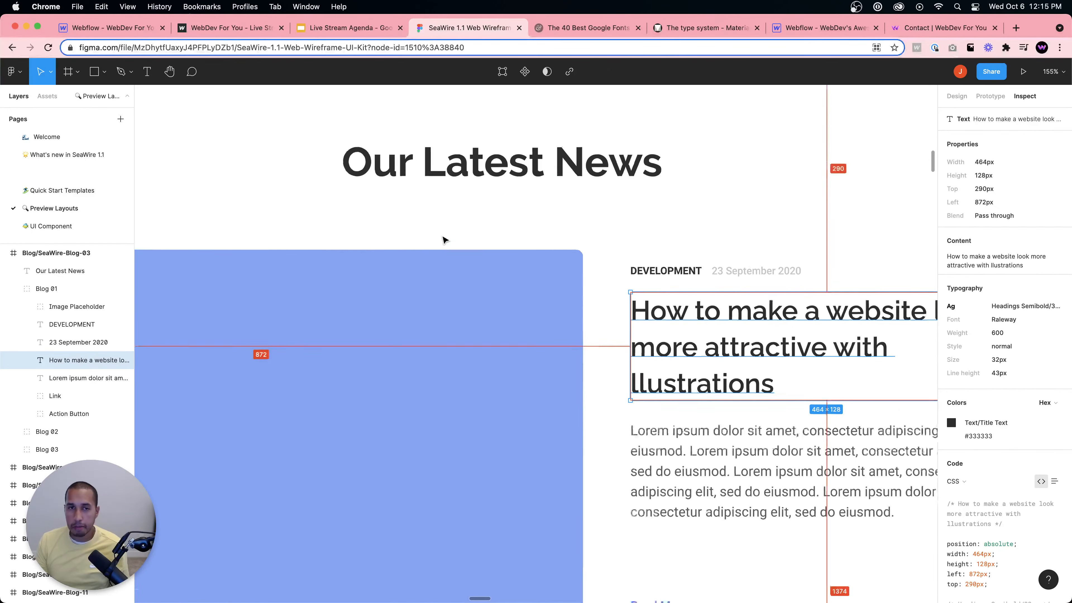
pyautogui.scroll(-8, 397, 235)
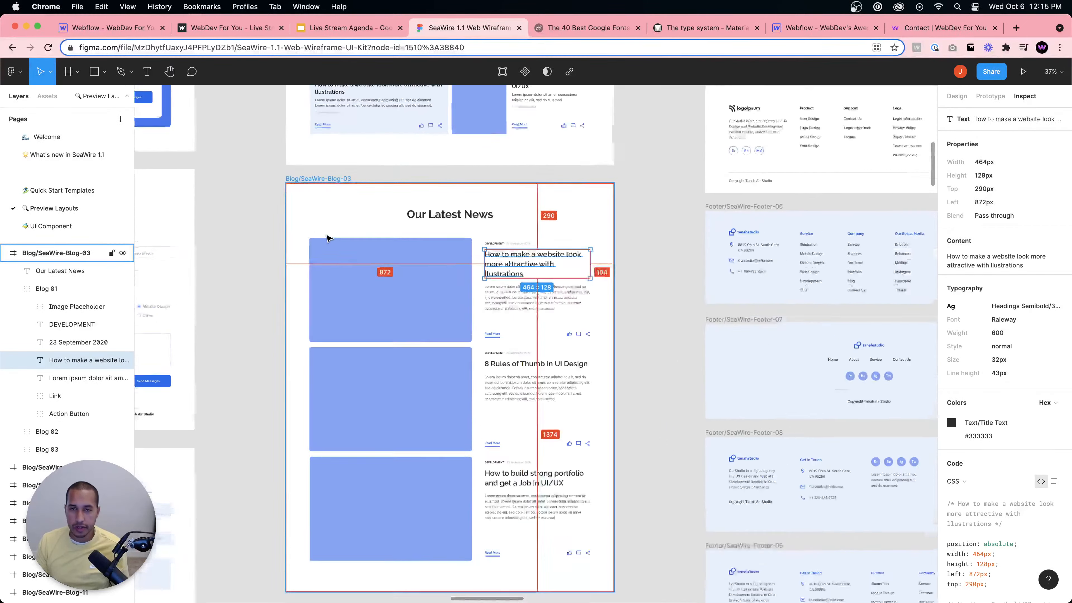
pyautogui.scroll(-10, 329, 241)
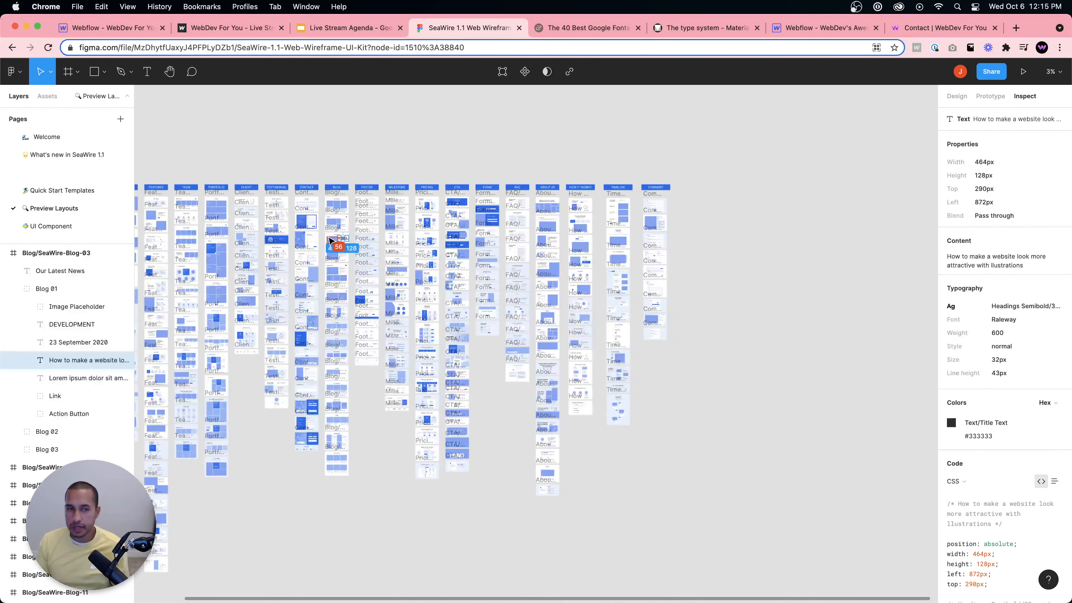
pyautogui.scroll(4, 280, 243)
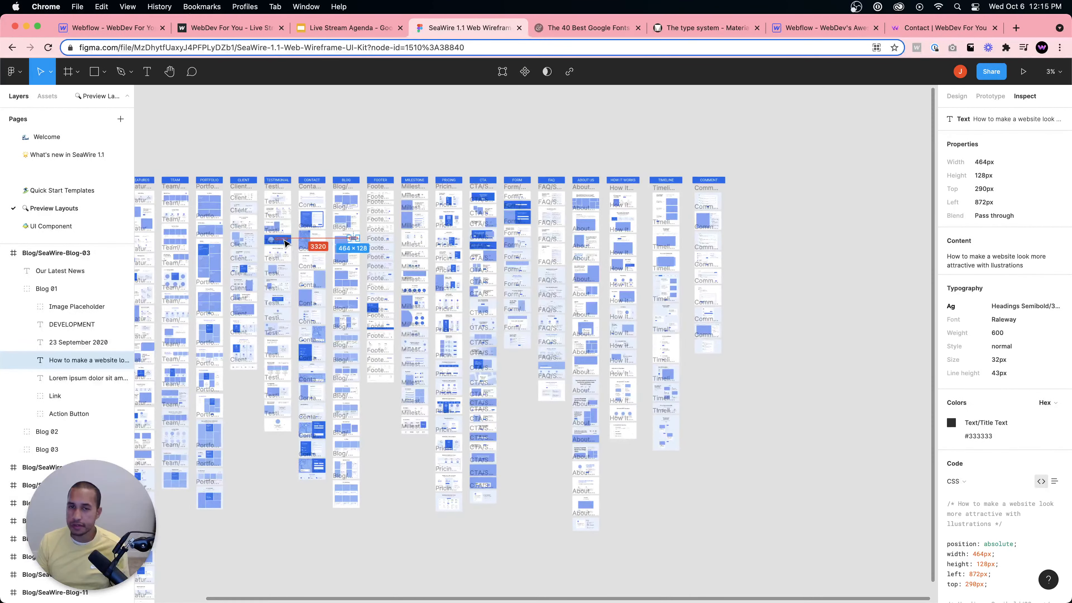
pyautogui.scroll(2, 285, 243)
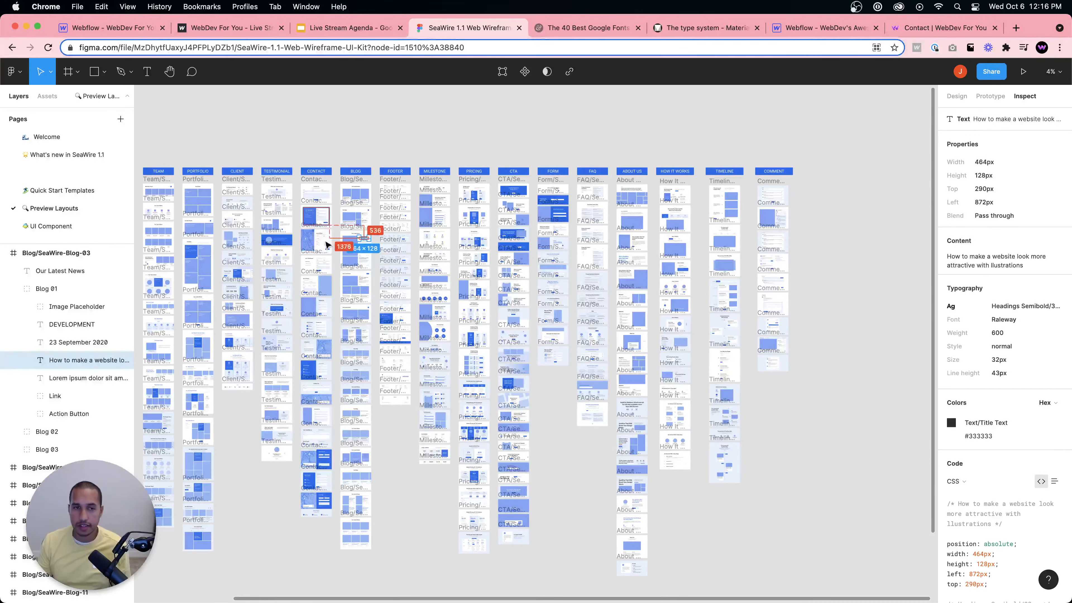
pyautogui.scroll(2, 312, 224)
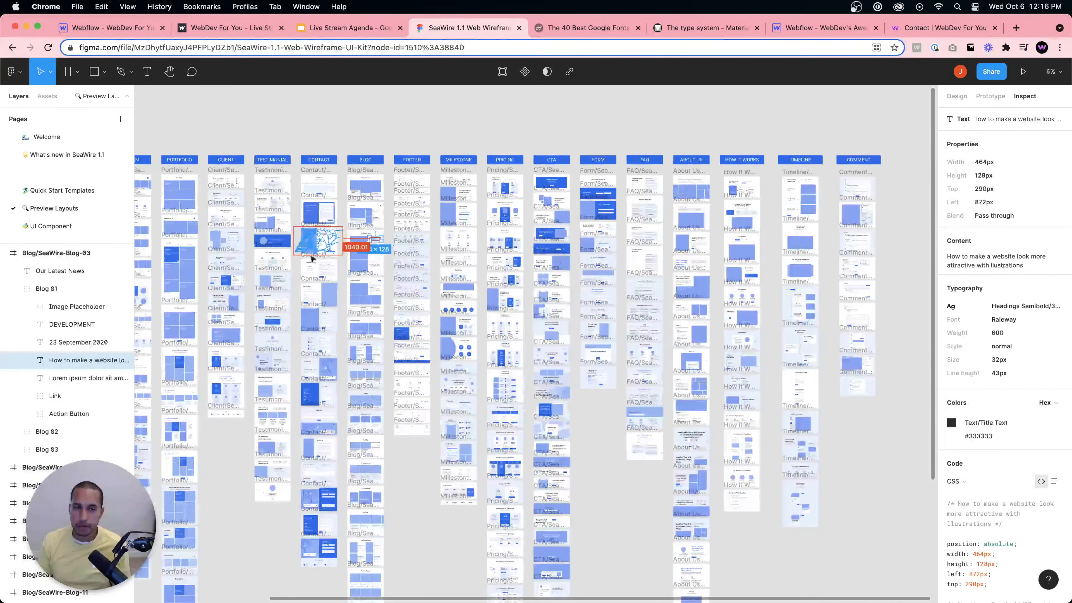
pyautogui.scroll(2, 326, 279)
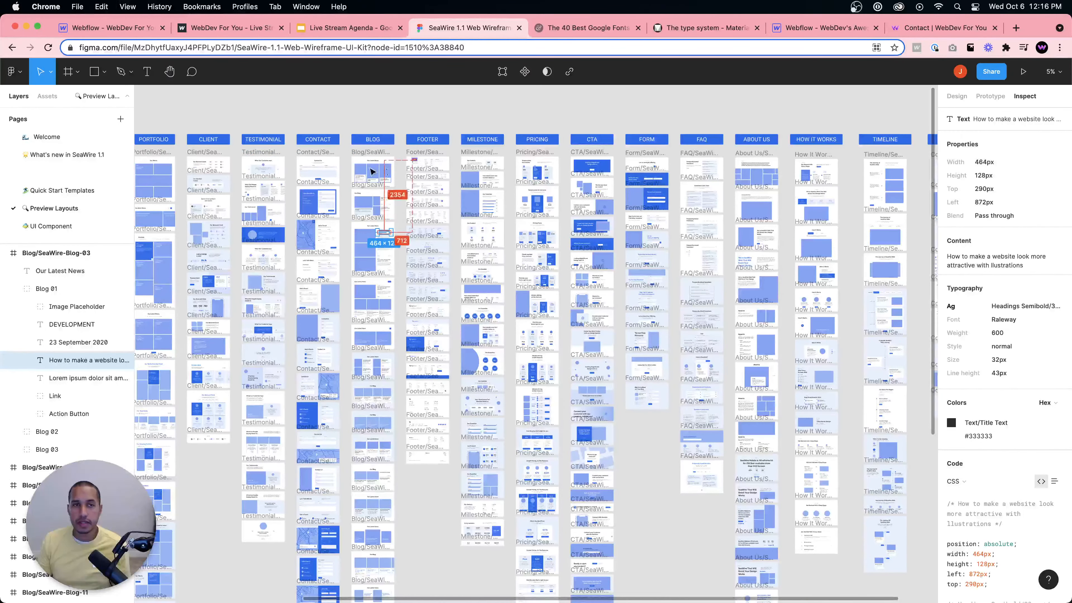
pyautogui.scroll(-5, 367, 171)
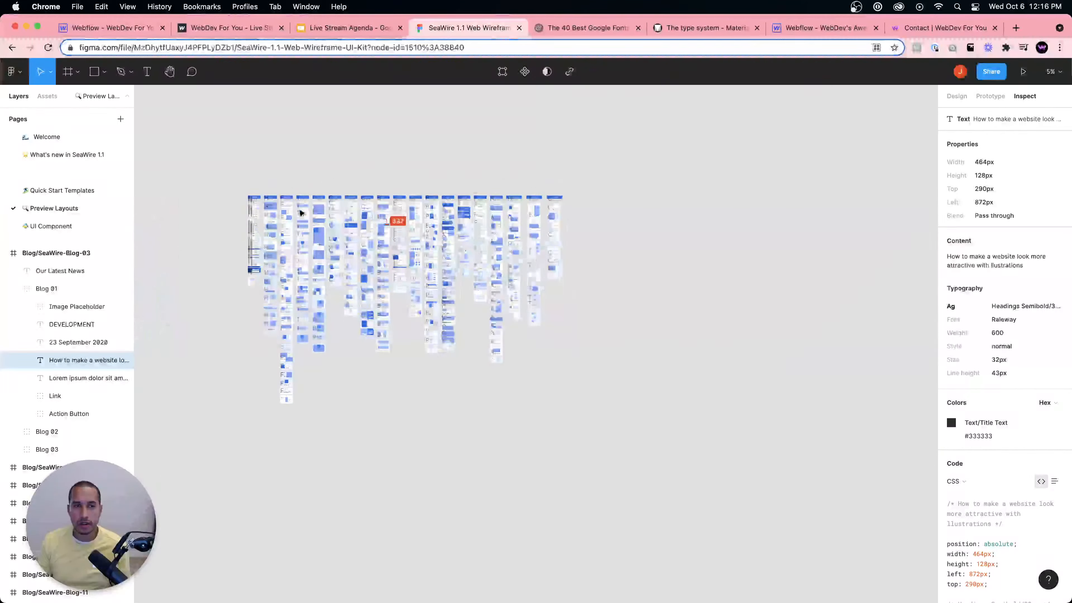
pyautogui.scroll(3, 294, 215)
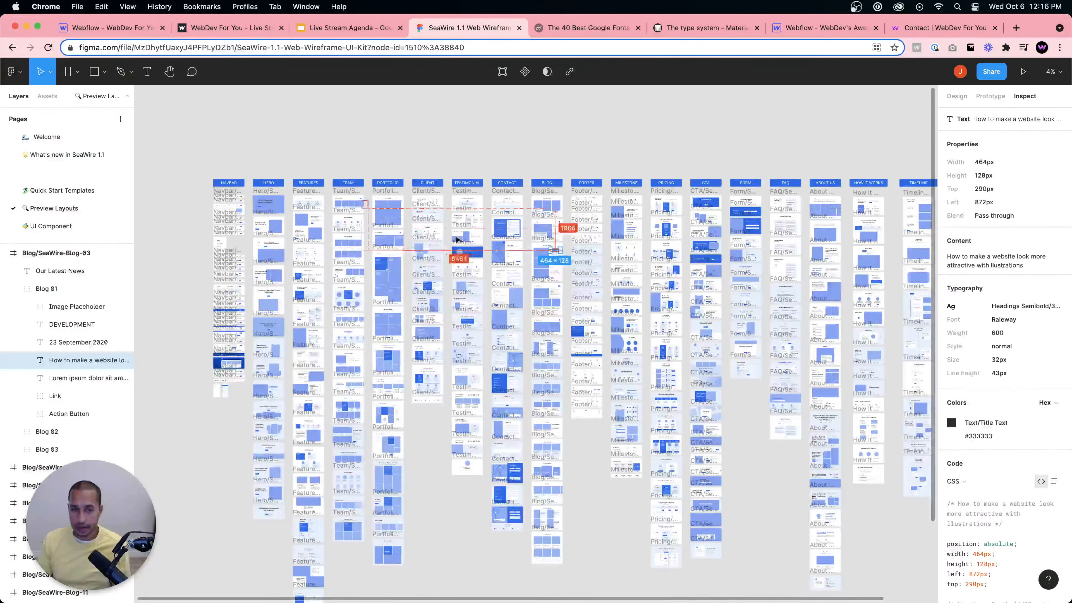
pyautogui.scroll(3, 557, 269)
pyautogui.scroll(-6, 549, 259)
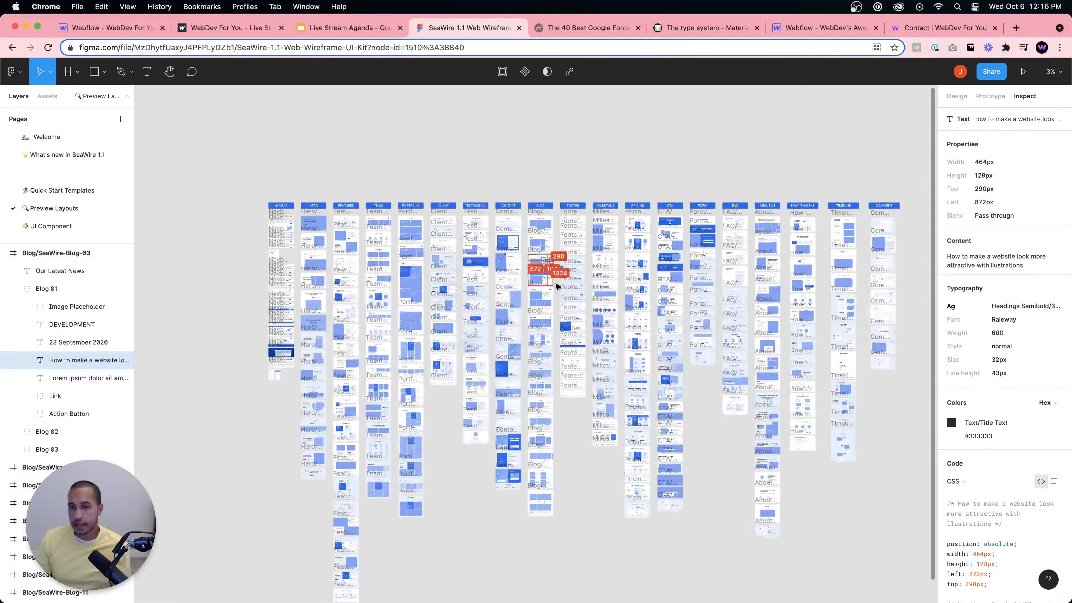
# Examine the Blog-03 and Blog-04 Our Latest News layouts in the wireframe kit's Blog column.
pyautogui.scroll(2, 552, 274)
pyautogui.scroll(6, 556, 287)
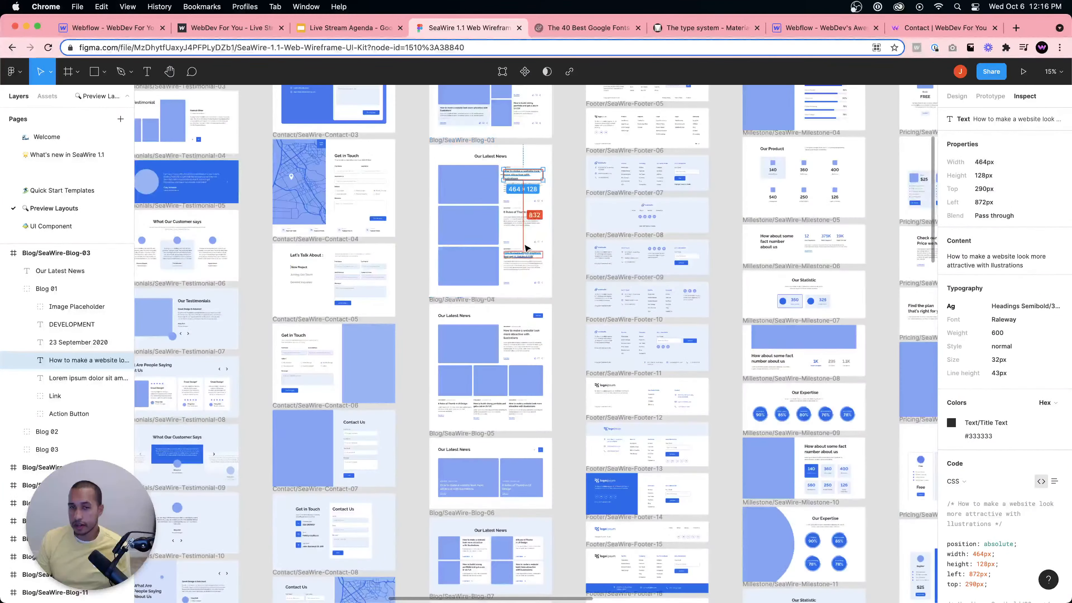
pyautogui.scroll(3, 466, 197)
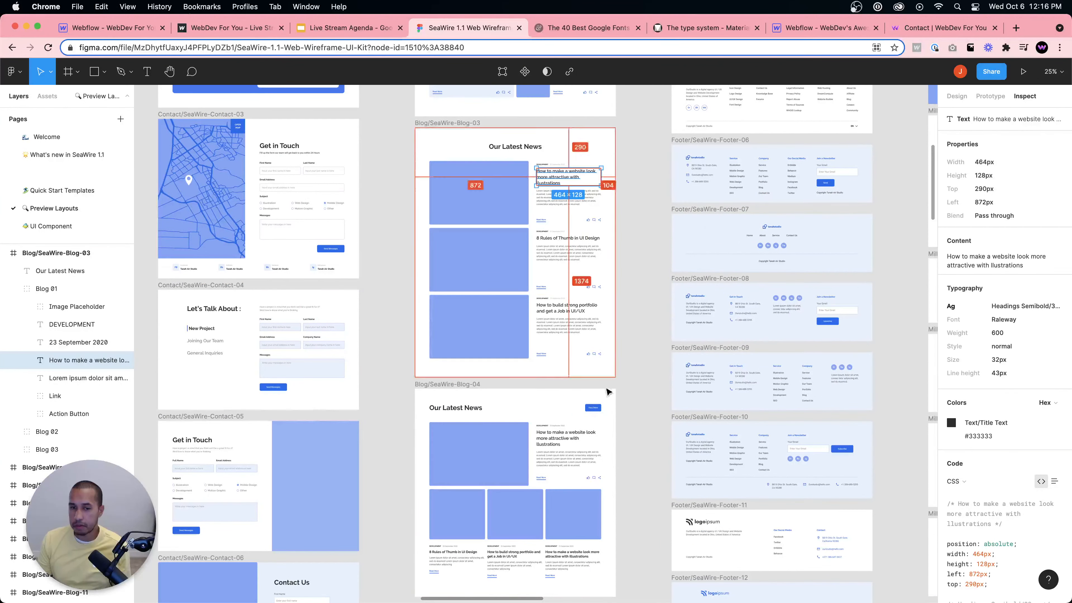
pyautogui.scroll(-1, 562, 405)
pyautogui.scroll(-2, 531, 450)
pyautogui.scroll(4, 502, 469)
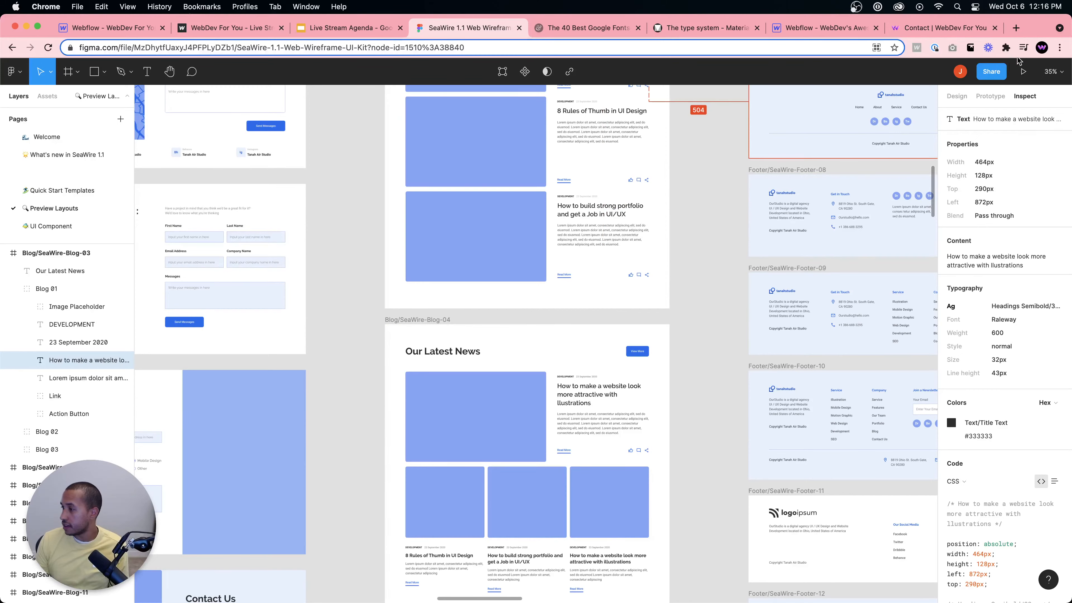
# Return to the Webflow Designer and create a collection from the Blog Posts template, with 10 sample items.
pyautogui.click(1016, 28)
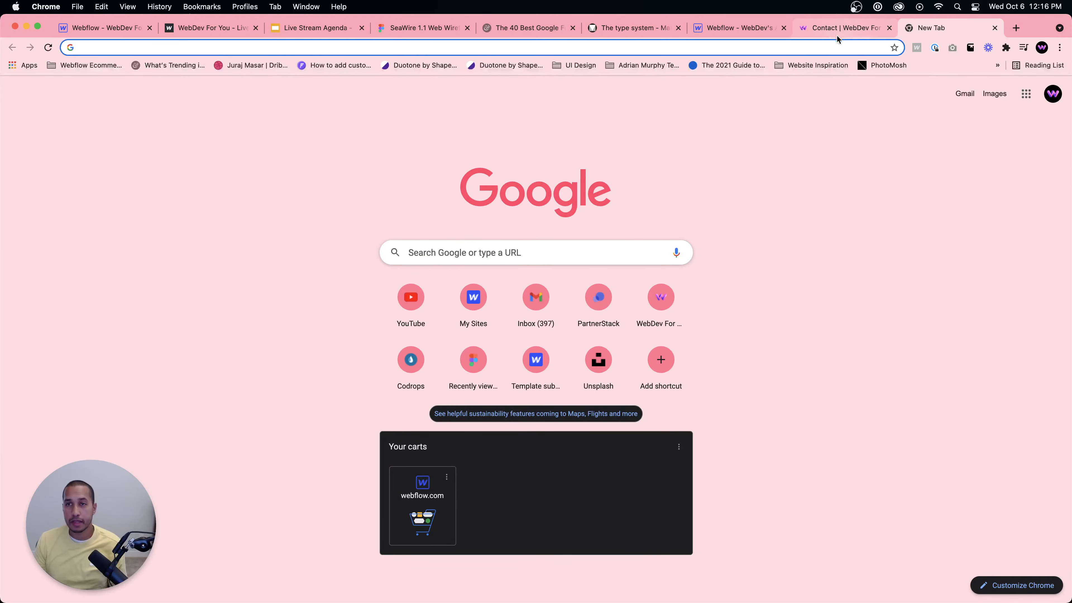
pyautogui.press('cmd+w')
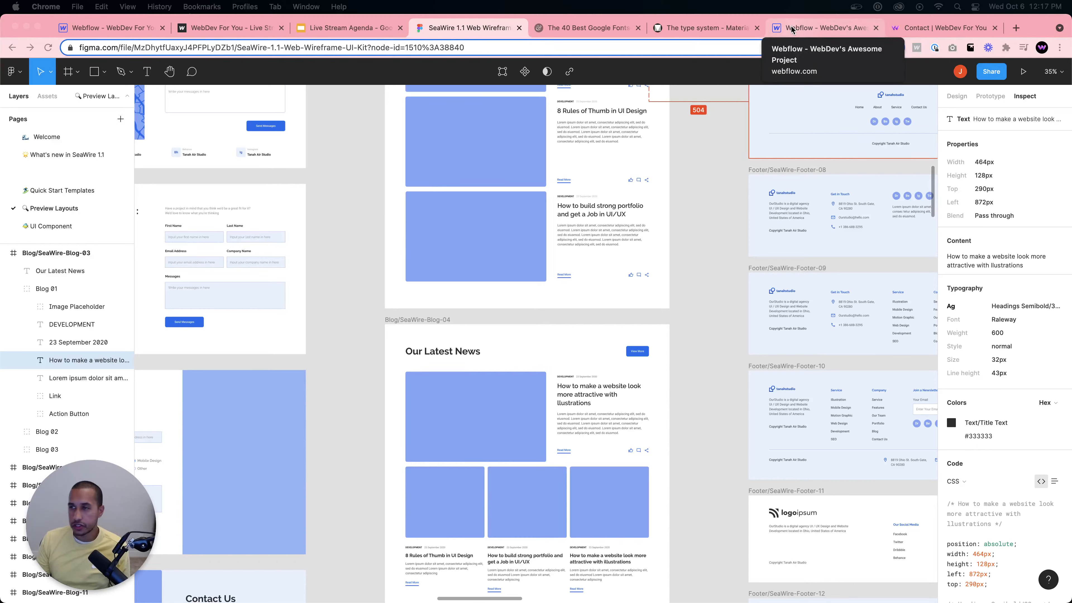
pyautogui.click(807, 32)
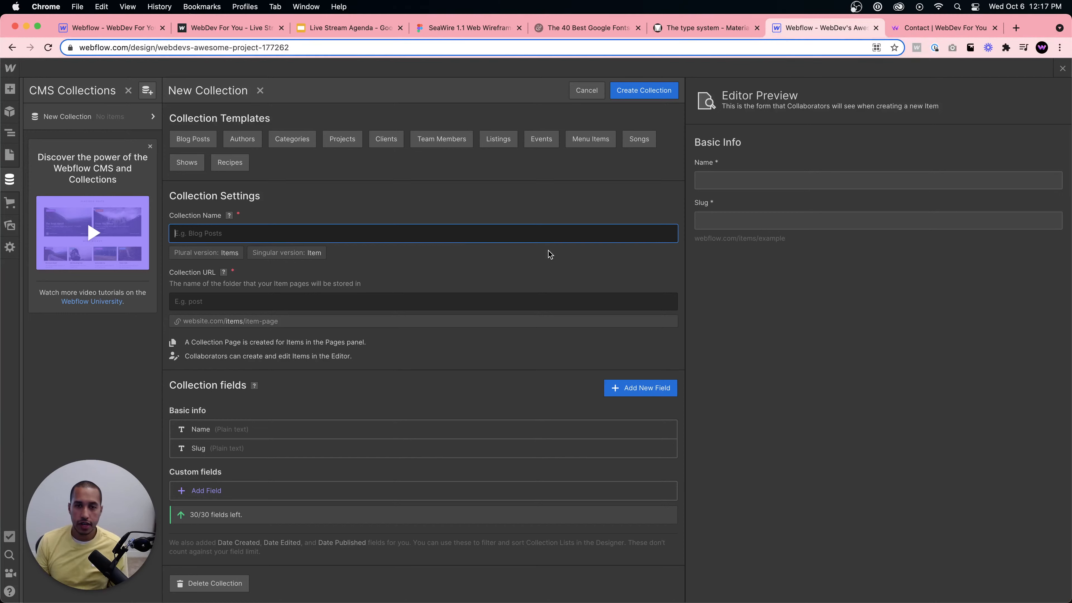
pyautogui.click(522, 203)
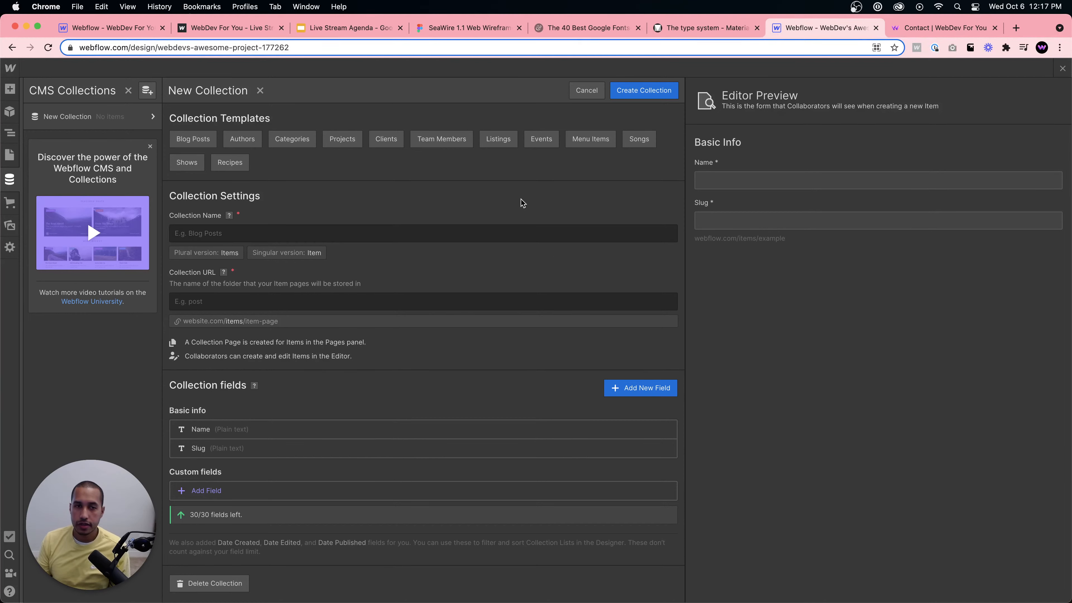
pyautogui.click(192, 140)
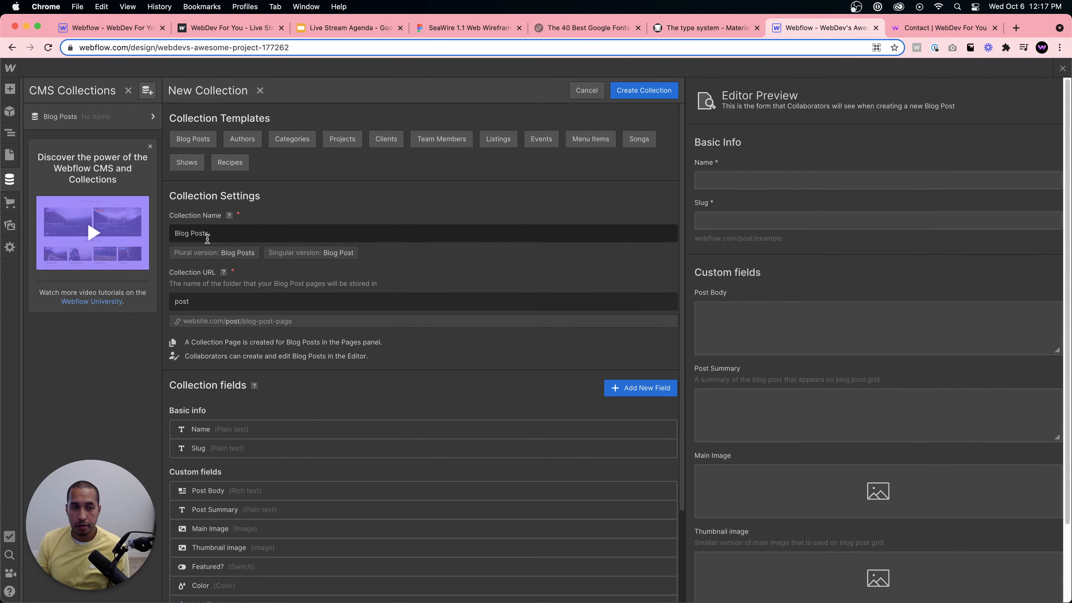
pyautogui.click(636, 93)
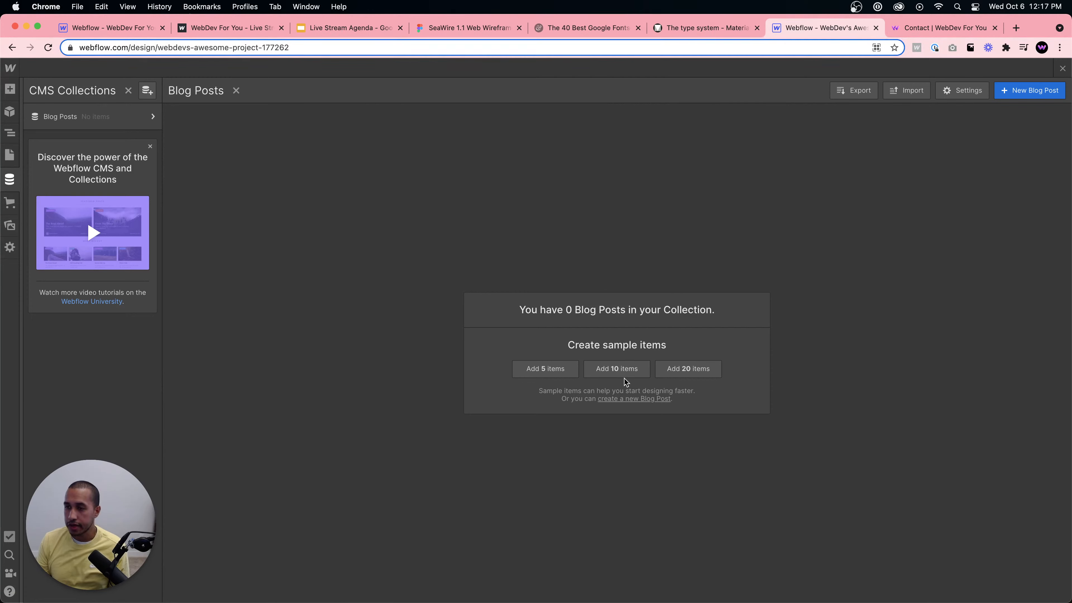
pyautogui.click(618, 372)
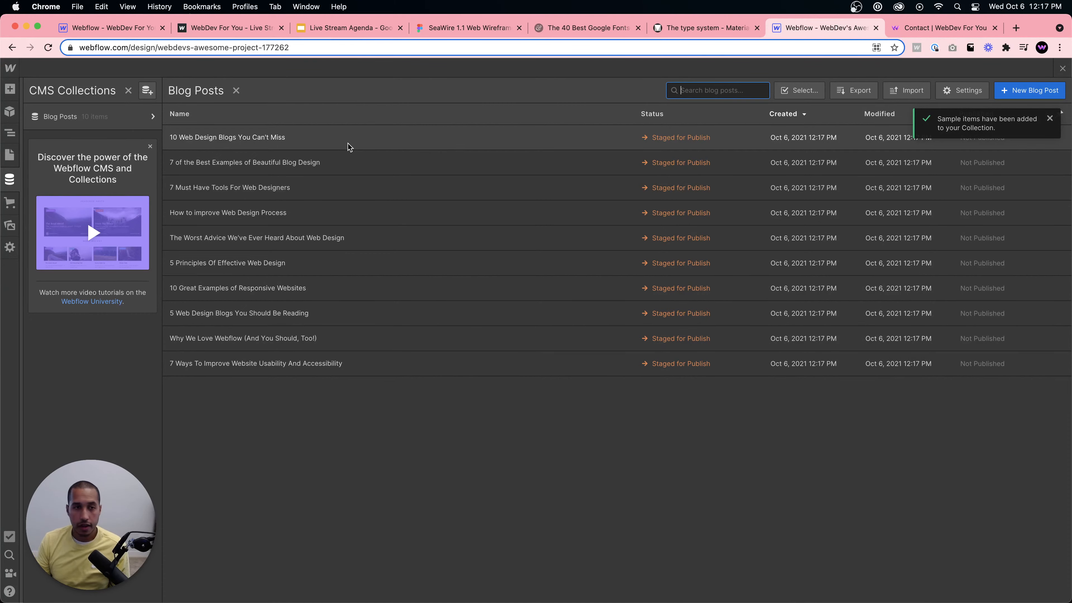
# Examine the content and custom fields of the sample post "10 Web Design Blogs You Can't Miss", and return to the Home page canvas.
pyautogui.click(333, 143)
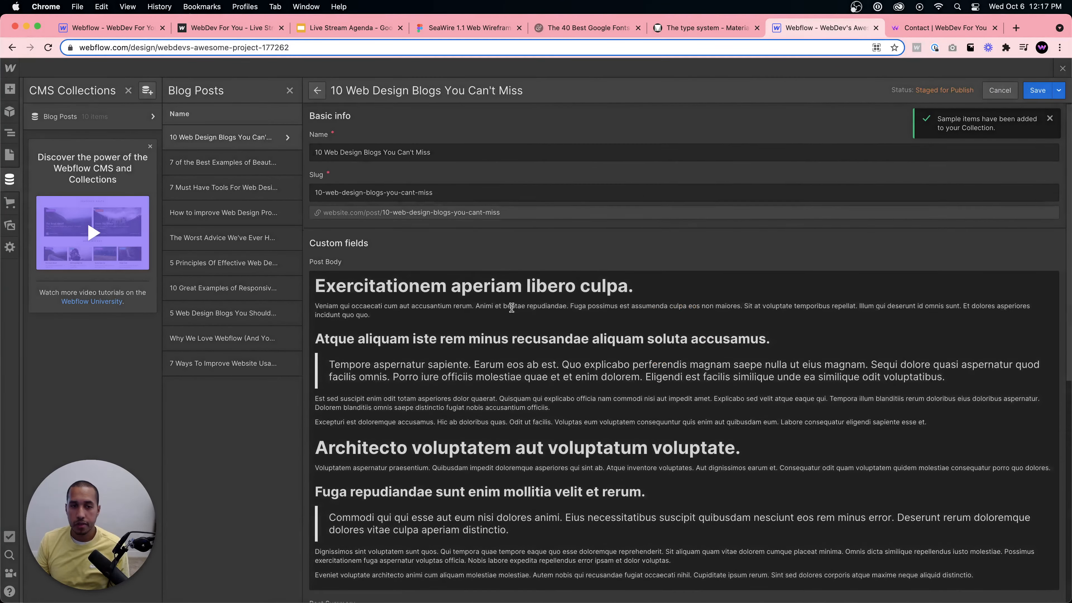
pyautogui.scroll(-2, 380, 181)
pyautogui.scroll(2, 390, 190)
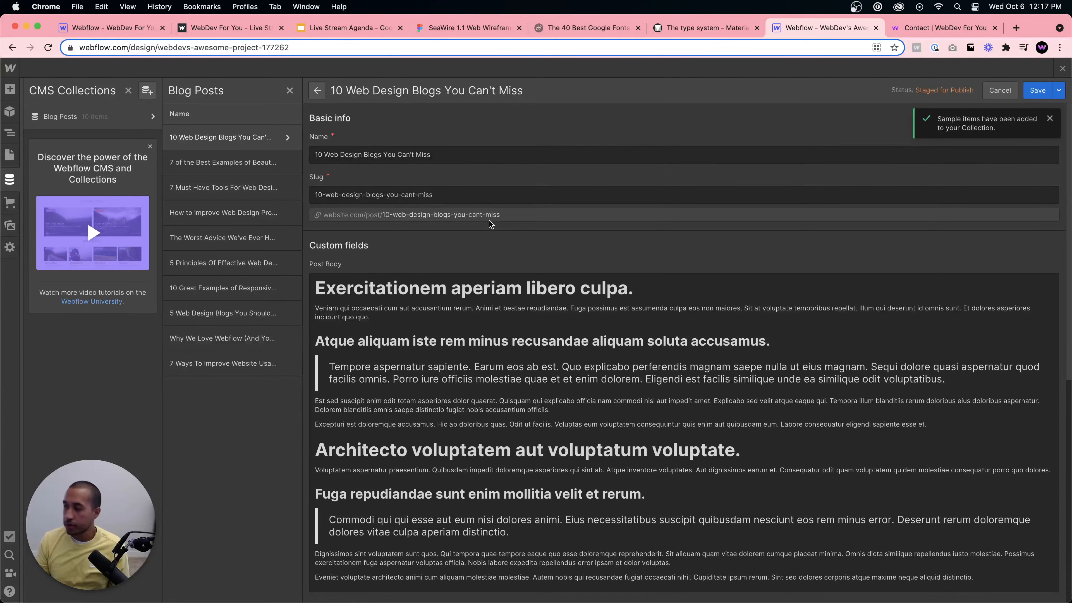
pyautogui.scroll(-10, 589, 162)
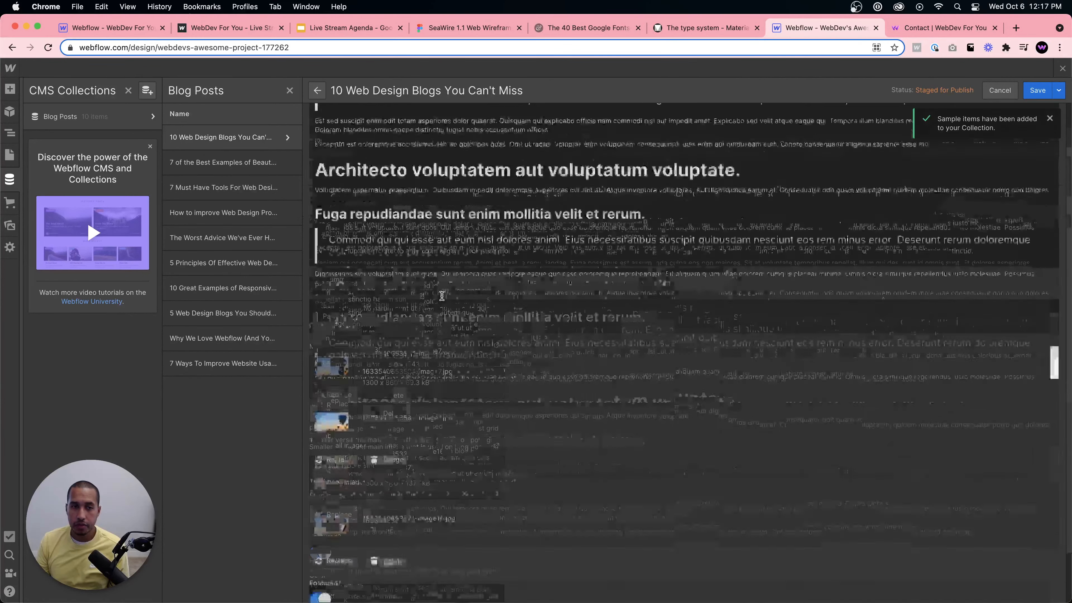
pyautogui.scroll(-2, 486, 300)
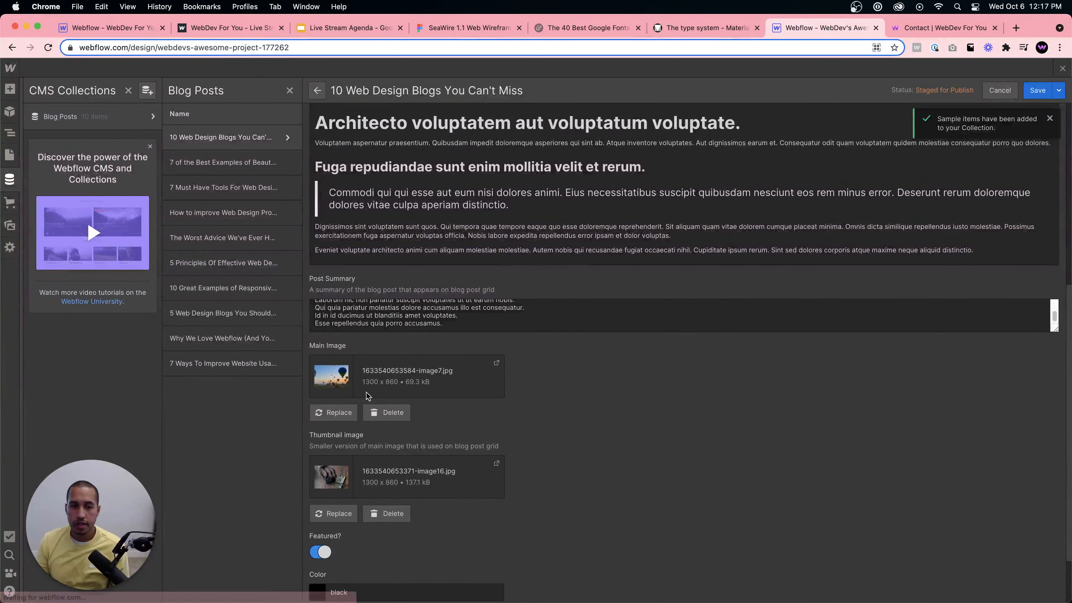
pyautogui.scroll(-3, 380, 397)
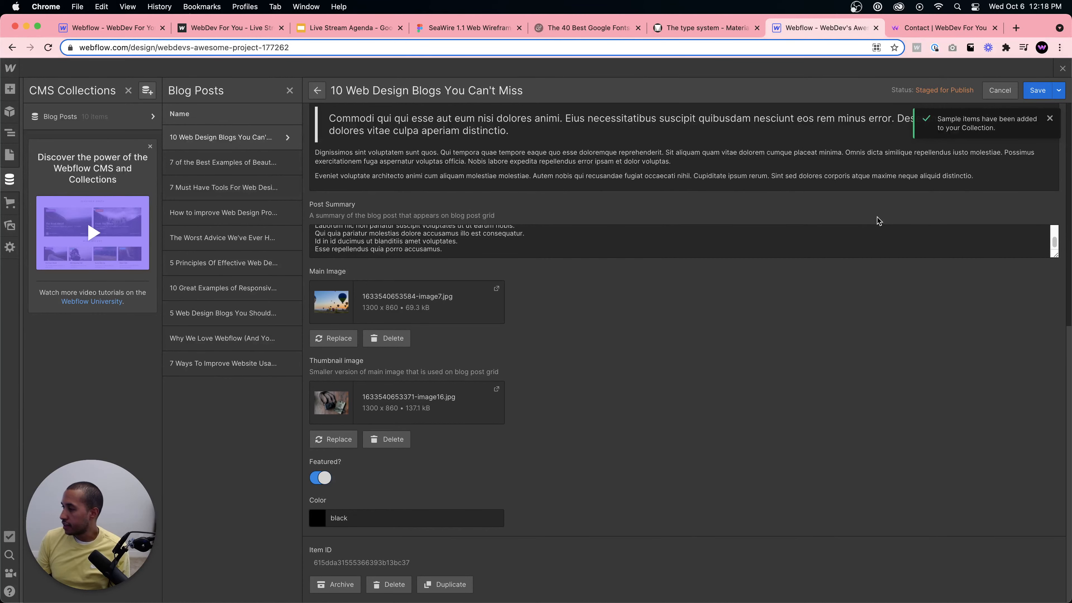
pyautogui.click(1062, 69)
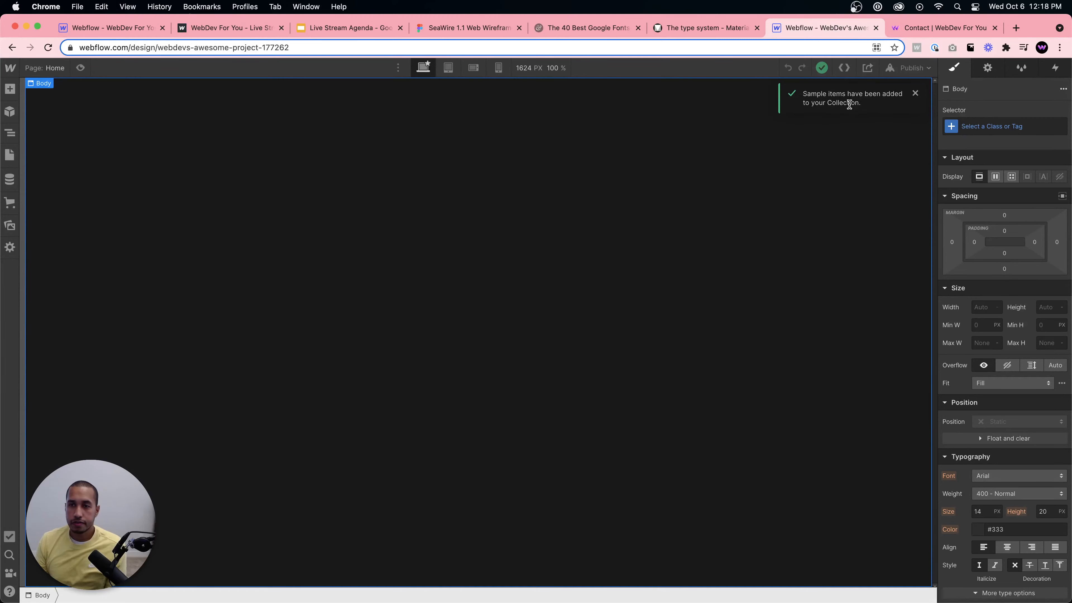
pyautogui.click(10, 179)
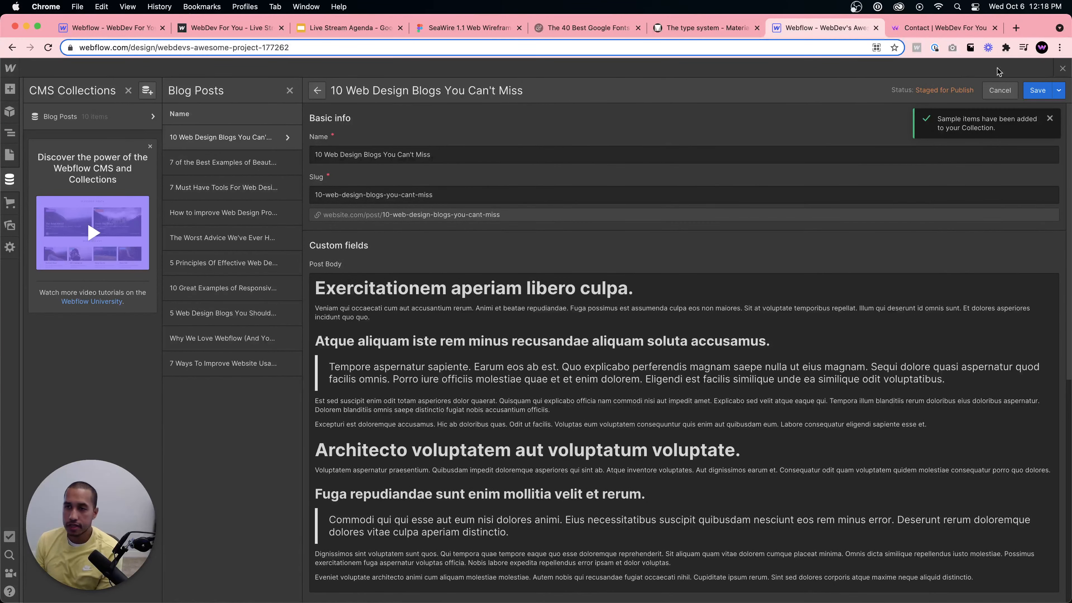
pyautogui.click(1059, 68)
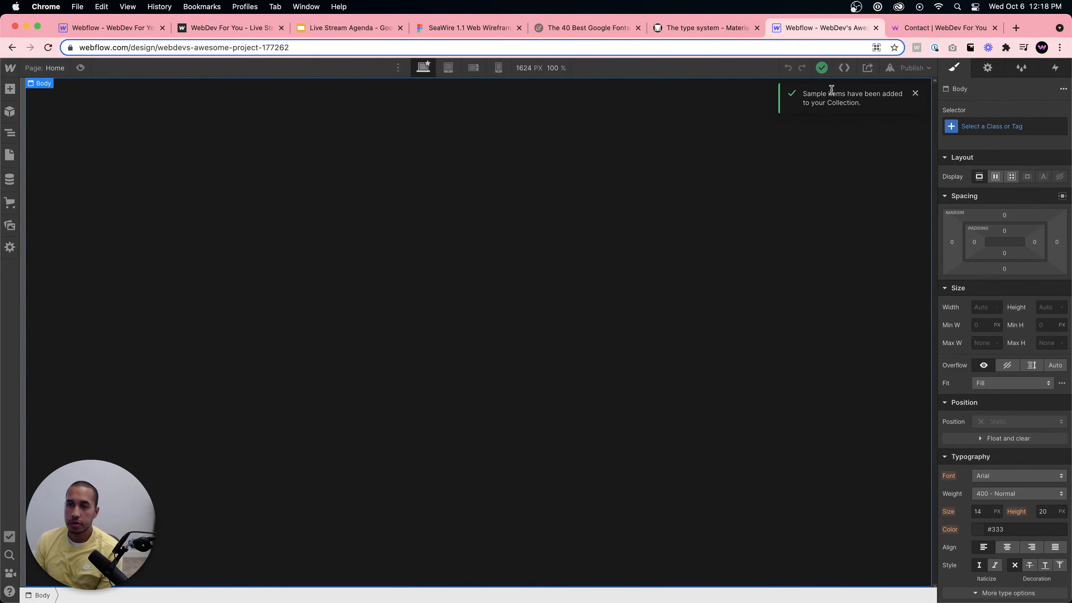
pyautogui.click(912, 91)
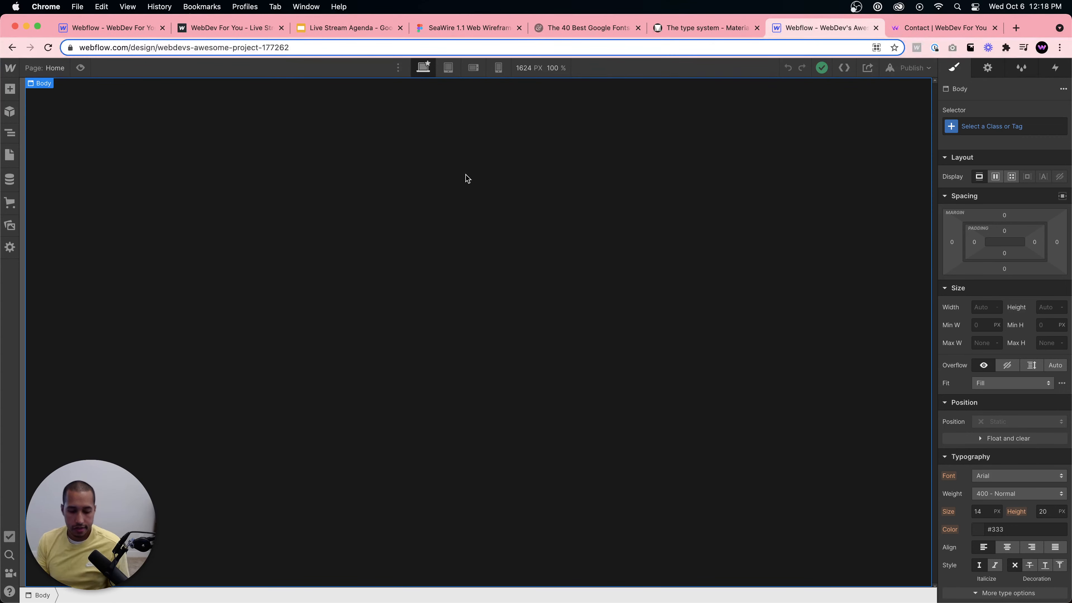
# Add a section to the Home page body and give it the class Blog Section.
pyautogui.press('super+e')
pyautogui.write('section')
pyautogui.press('Return')
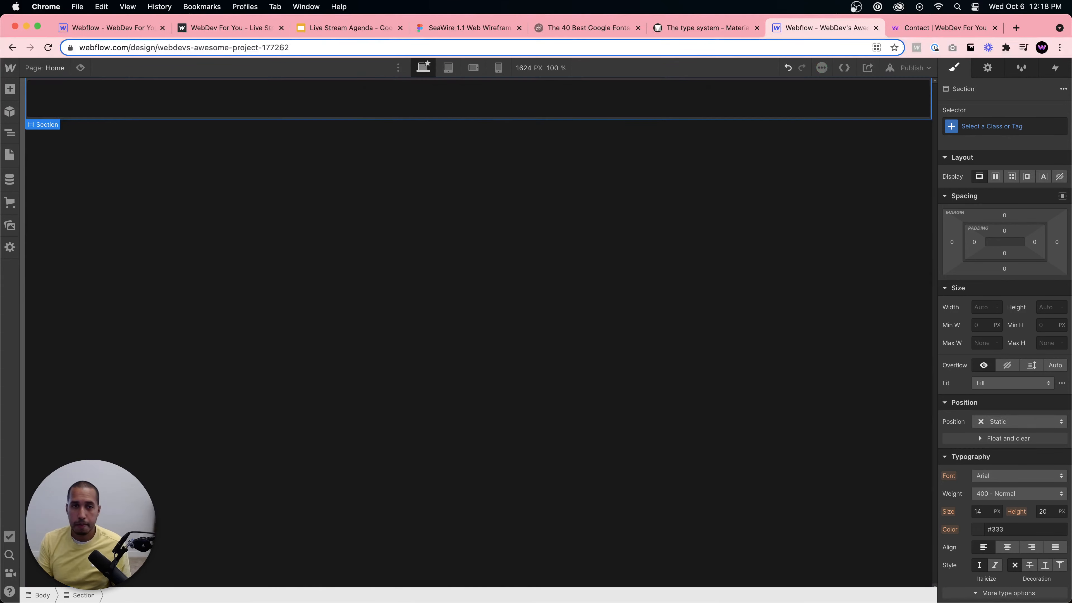
pyautogui.click(977, 125)
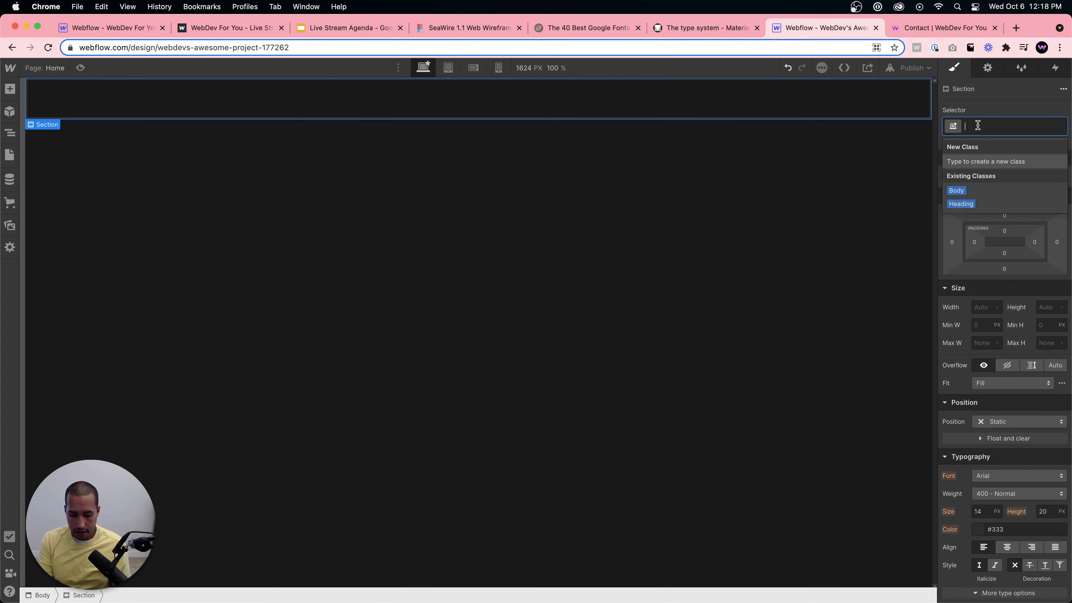
pyautogui.write('Blog Section')
pyautogui.press('Return')
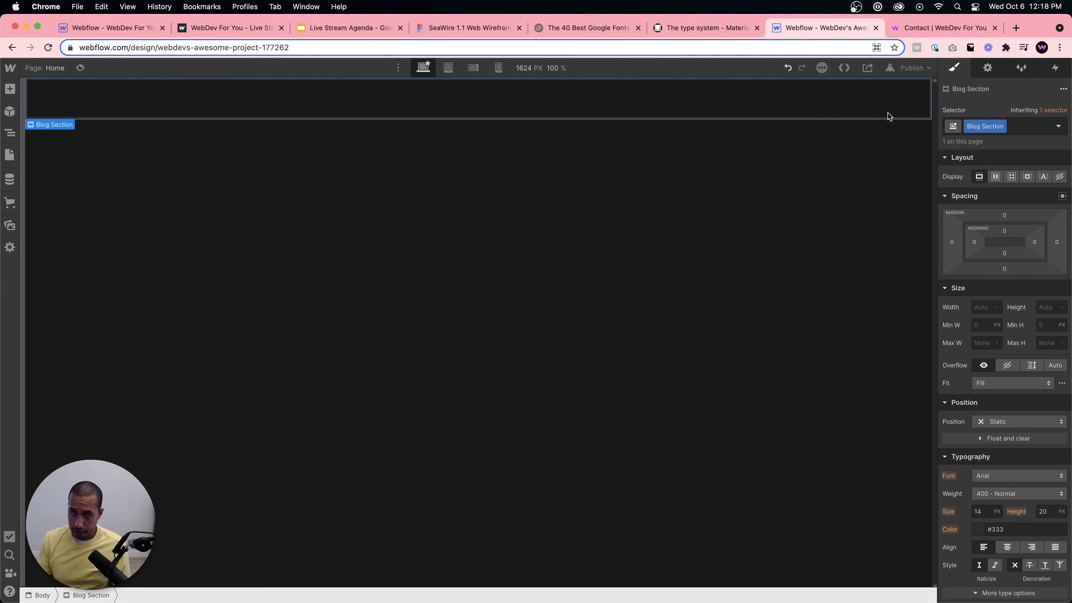
# Add a container inside the Blog Section and give it the class Container.
pyautogui.press('super+e')
pyautogui.write('container')
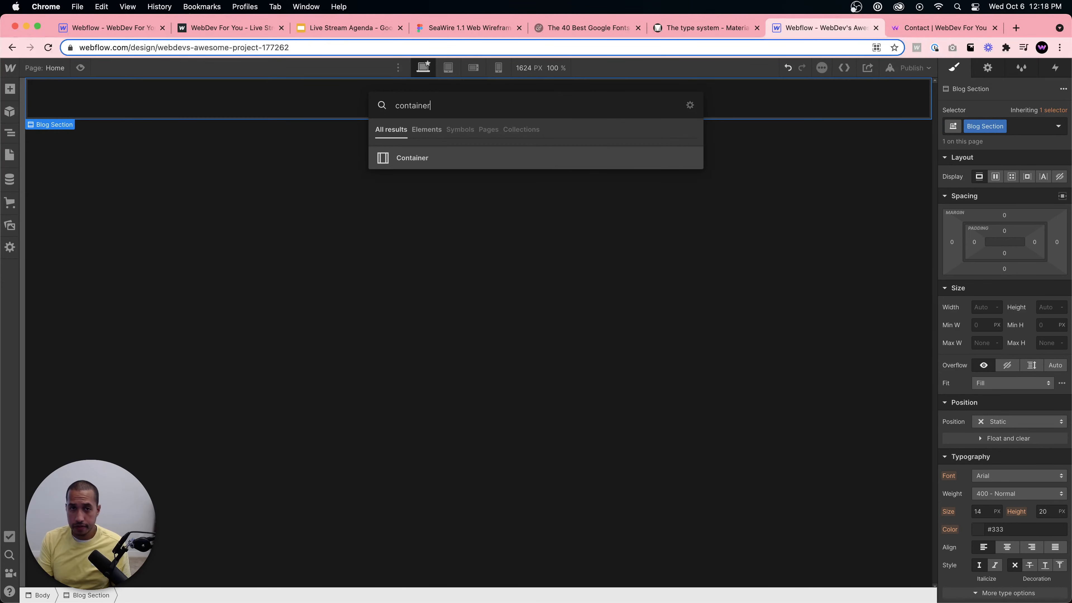
pyautogui.press('Return')
pyautogui.click(973, 126)
pyautogui.write('Container')
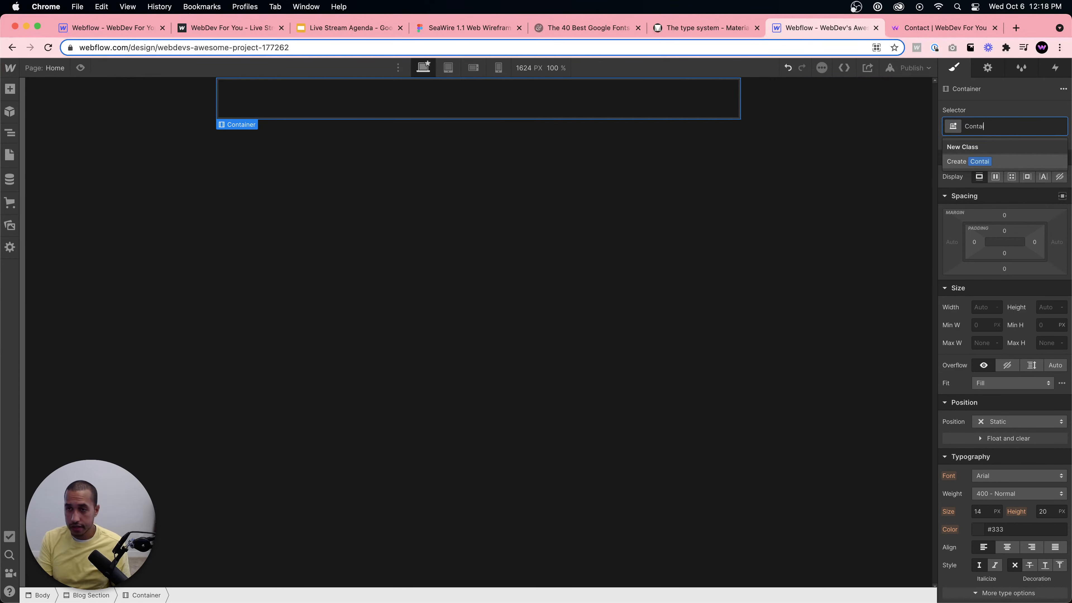
pyautogui.press('Return')
# Set the container's maximum width to 1440 px.
pyautogui.click(977, 342)
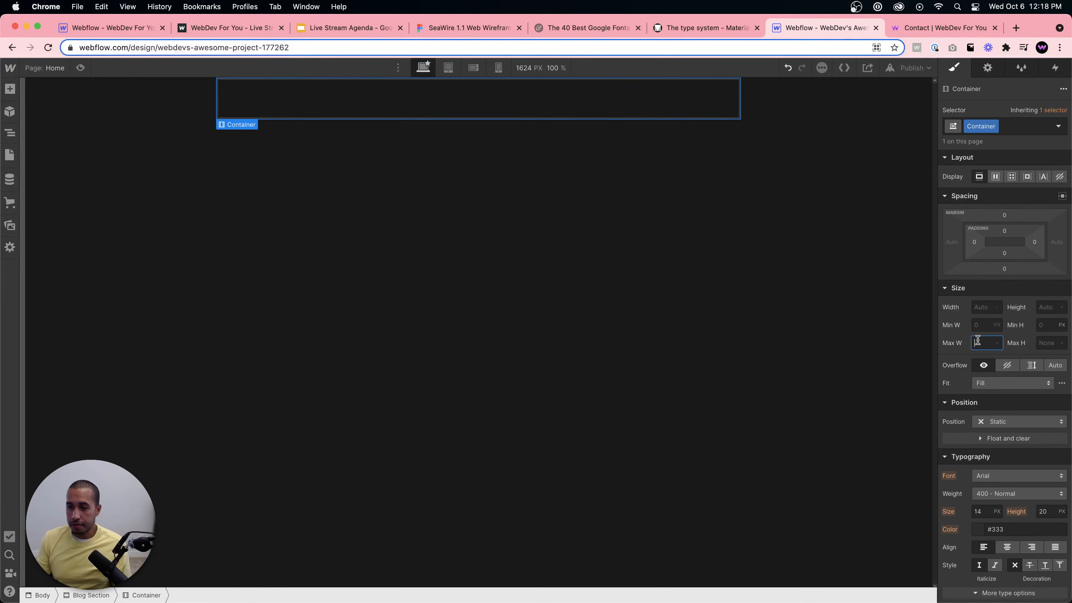
pyautogui.write('1440')
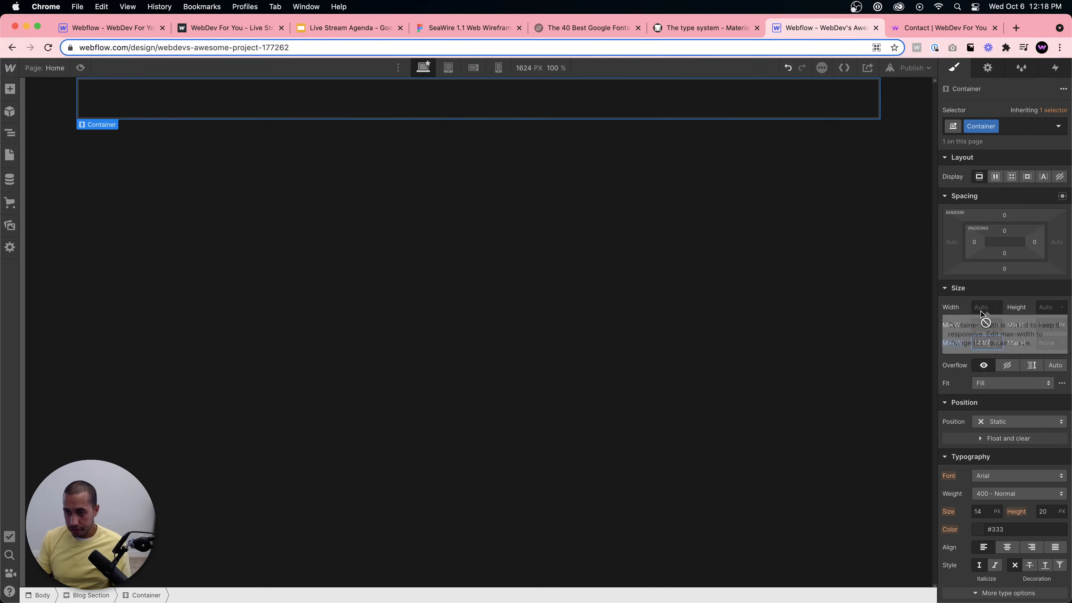
pyautogui.click(982, 315)
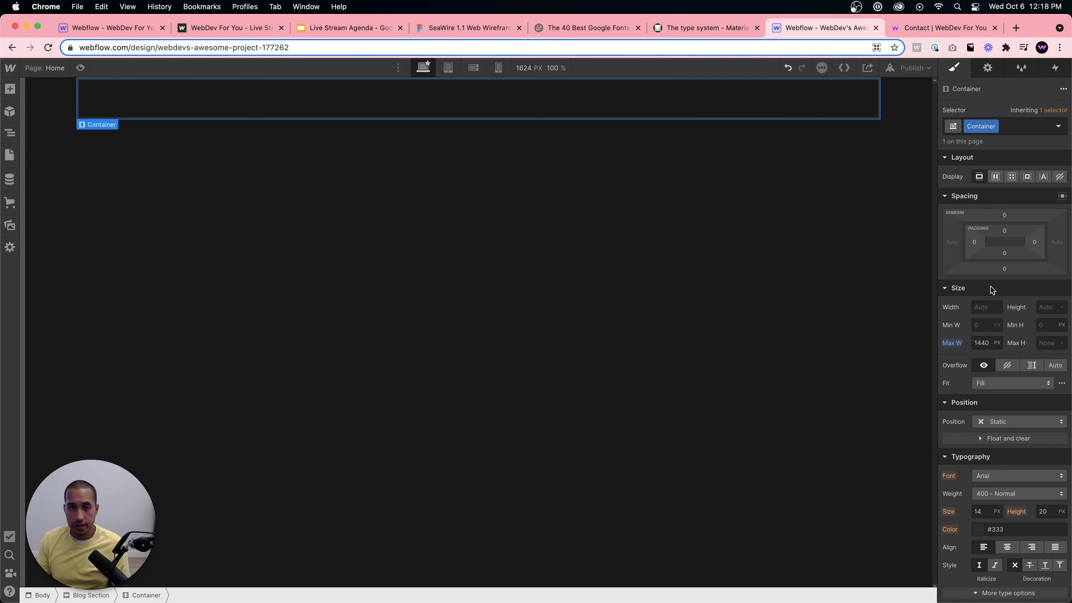
pyautogui.click(536, 73)
pyautogui.click(377, 93)
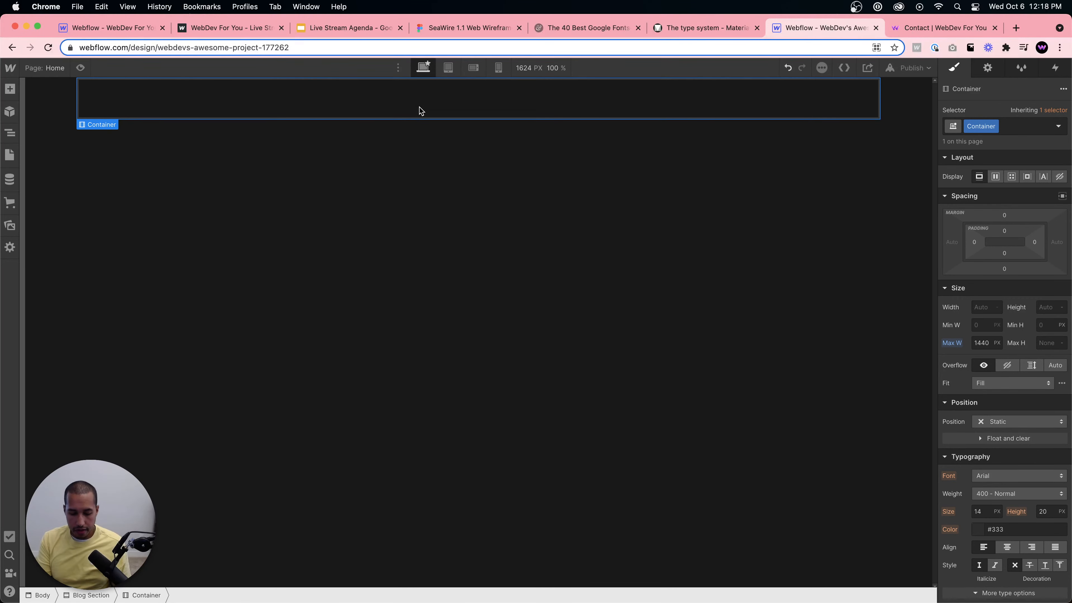
# Add a Collection List inside the container and connect it to the Blog Posts collection.
pyautogui.press('super+e')
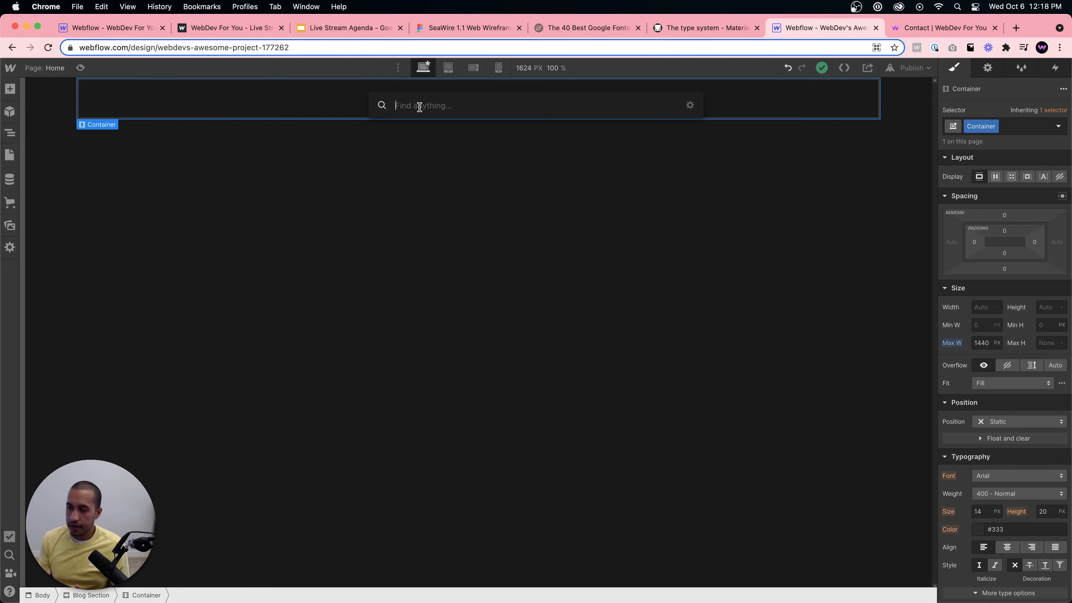
pyautogui.write('collection l')
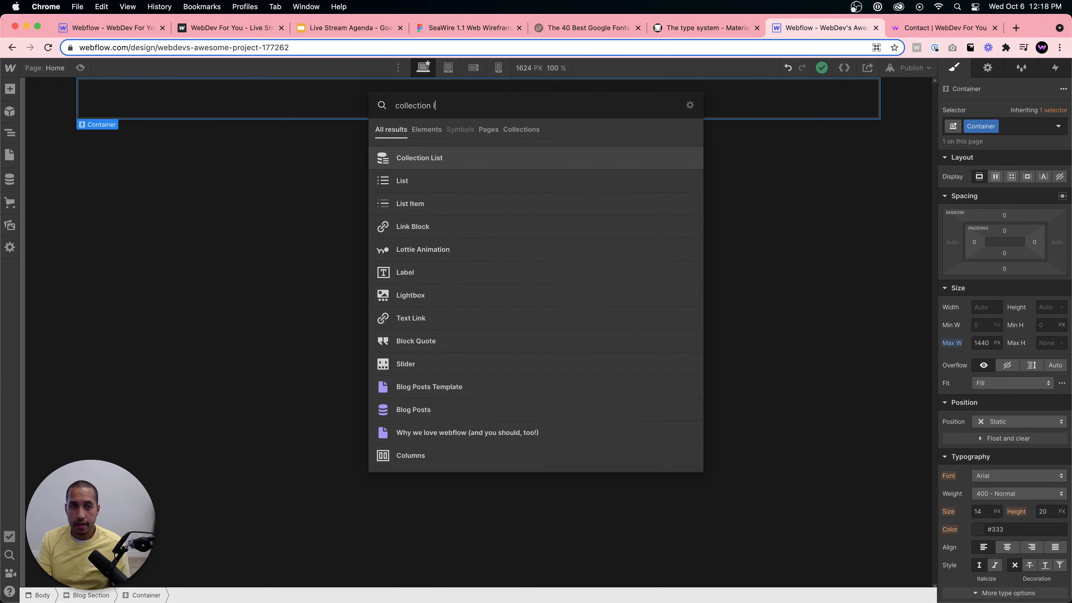
pyautogui.press('Return')
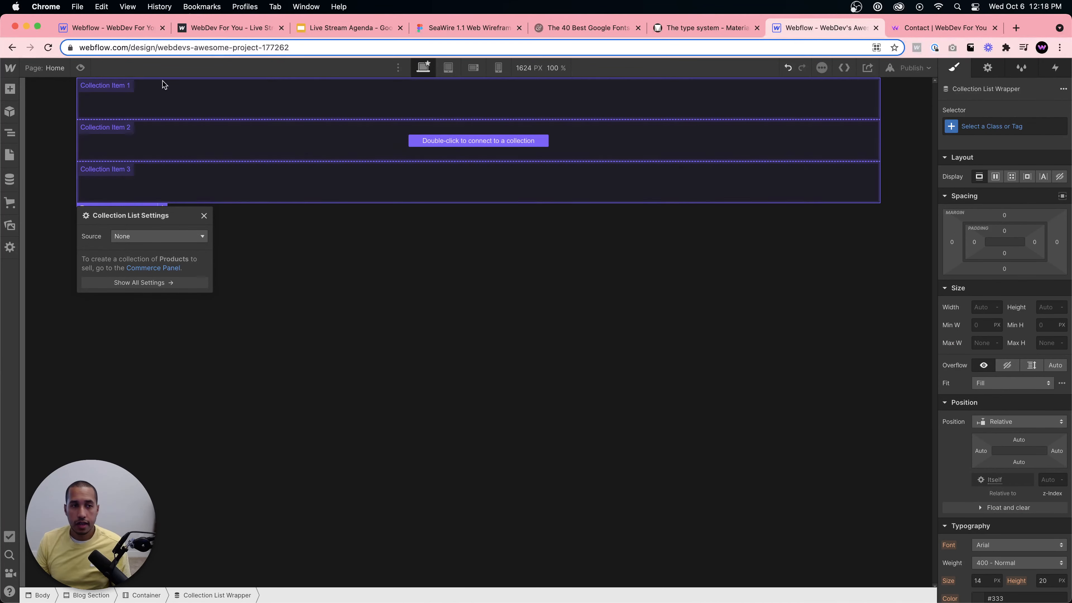
pyautogui.click(166, 236)
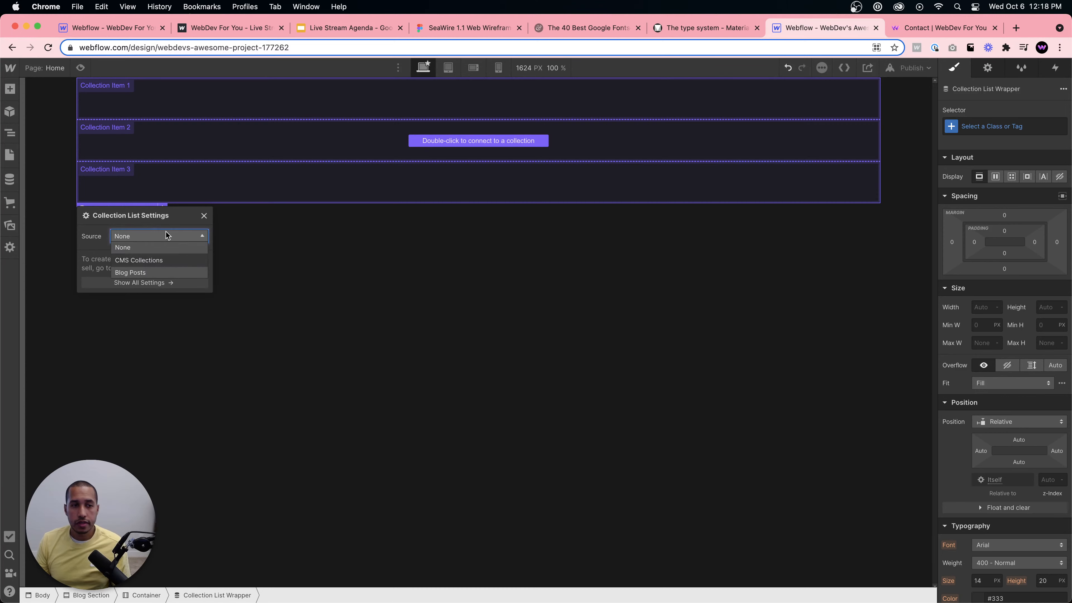
pyautogui.click(138, 272)
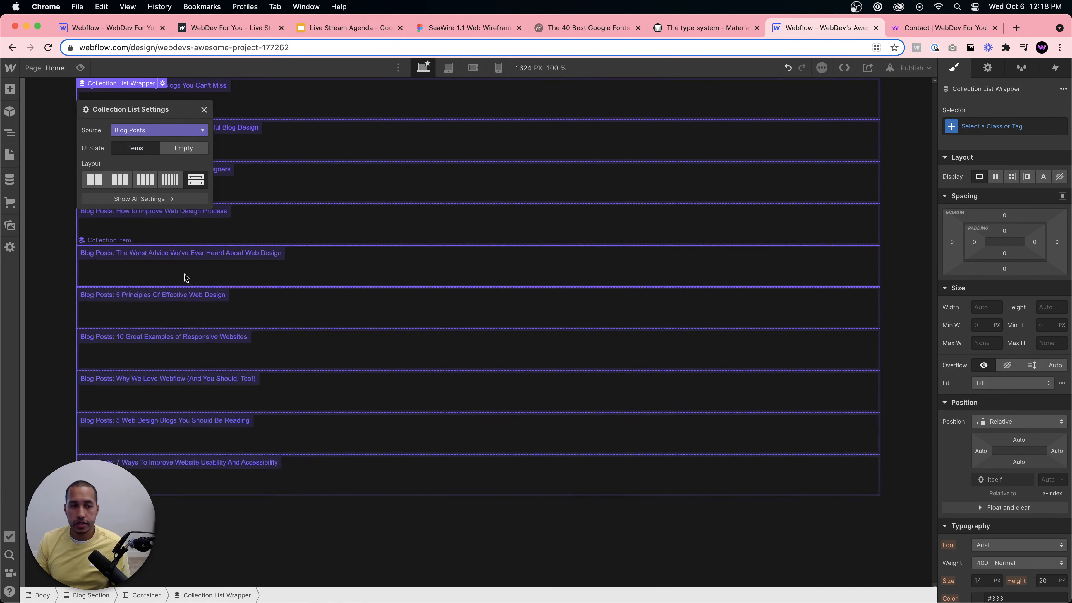
pyautogui.click(310, 182)
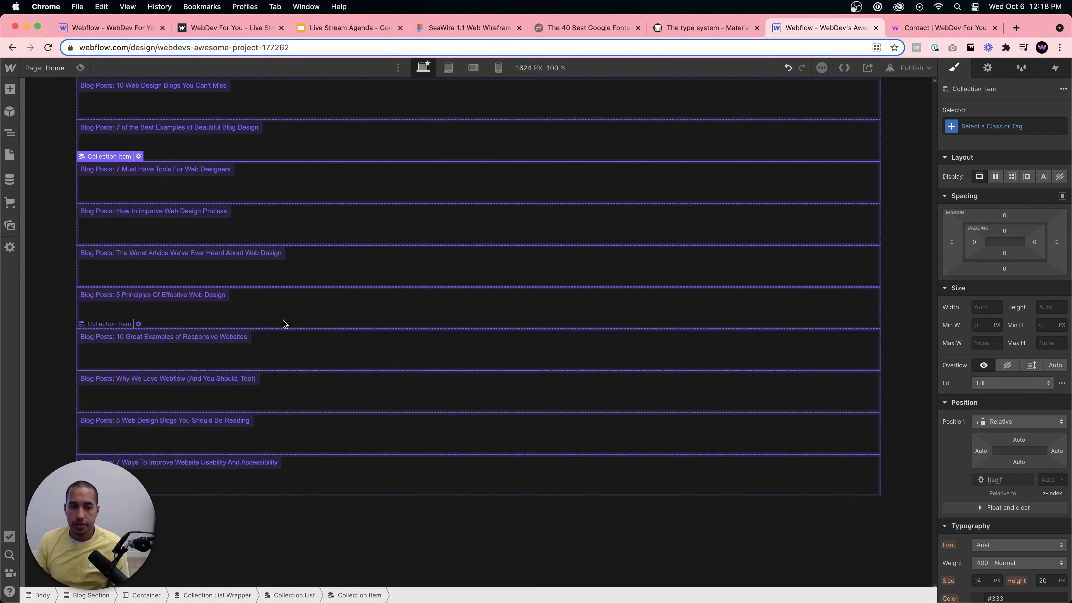
# Try adding an image to the first collection item and binding it to the Main Image field of Blog Posts.
pyautogui.click(251, 110)
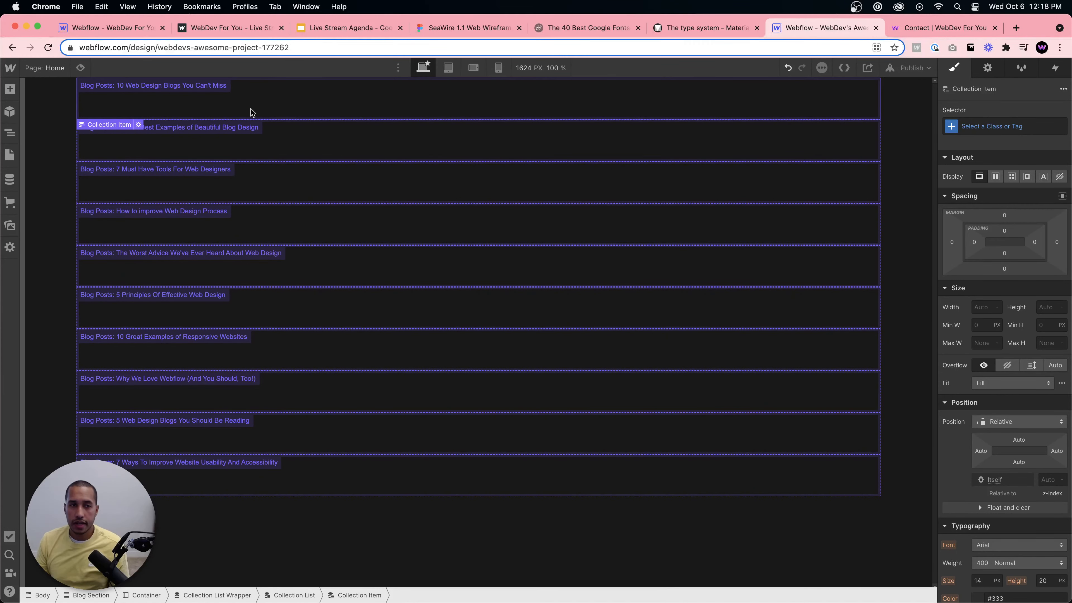
pyautogui.press('cmd+e')
pyautogui.write('image')
pyautogui.press('Return')
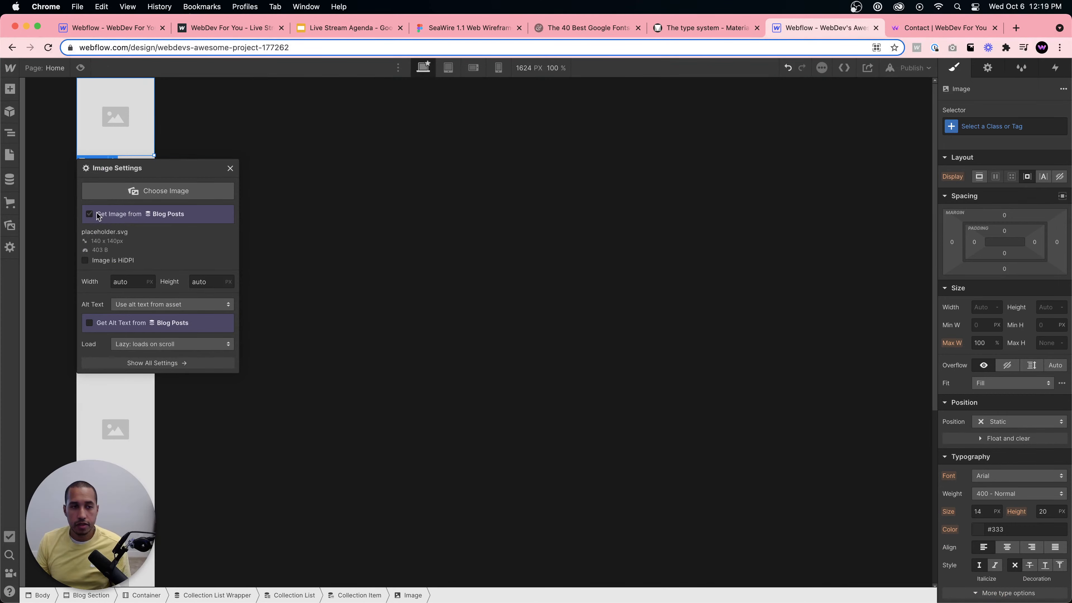
pyautogui.click(135, 249)
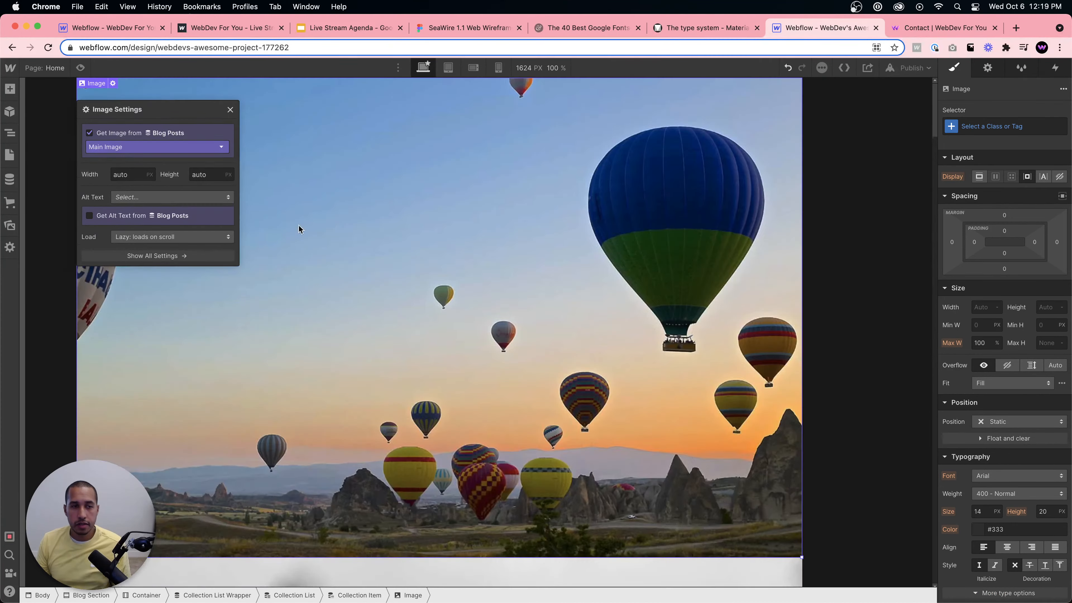
pyautogui.scroll(-20, 470, 291)
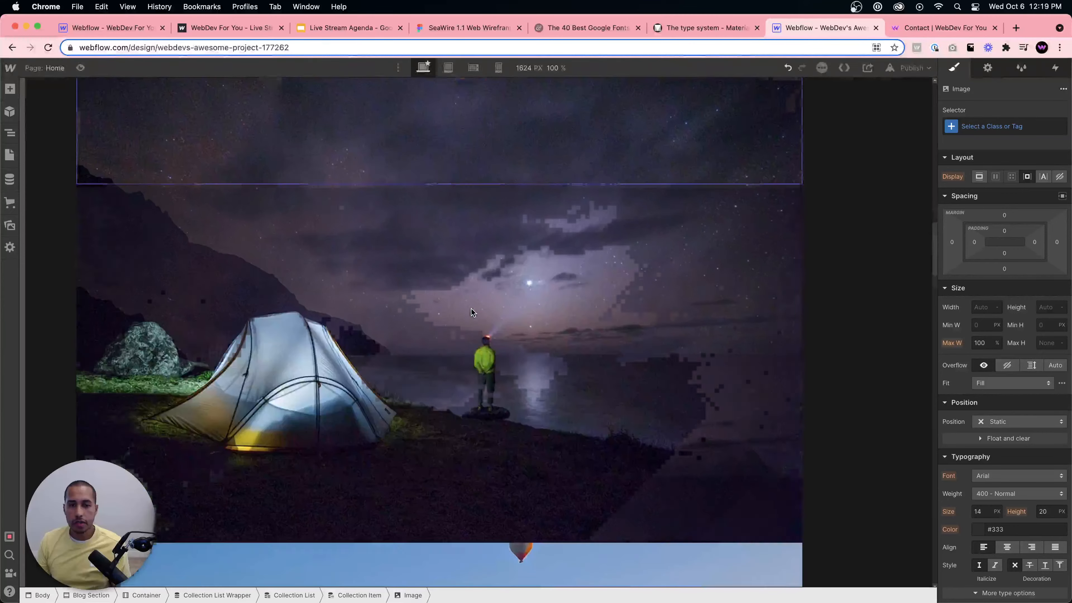
pyautogui.scroll(-20, 470, 312)
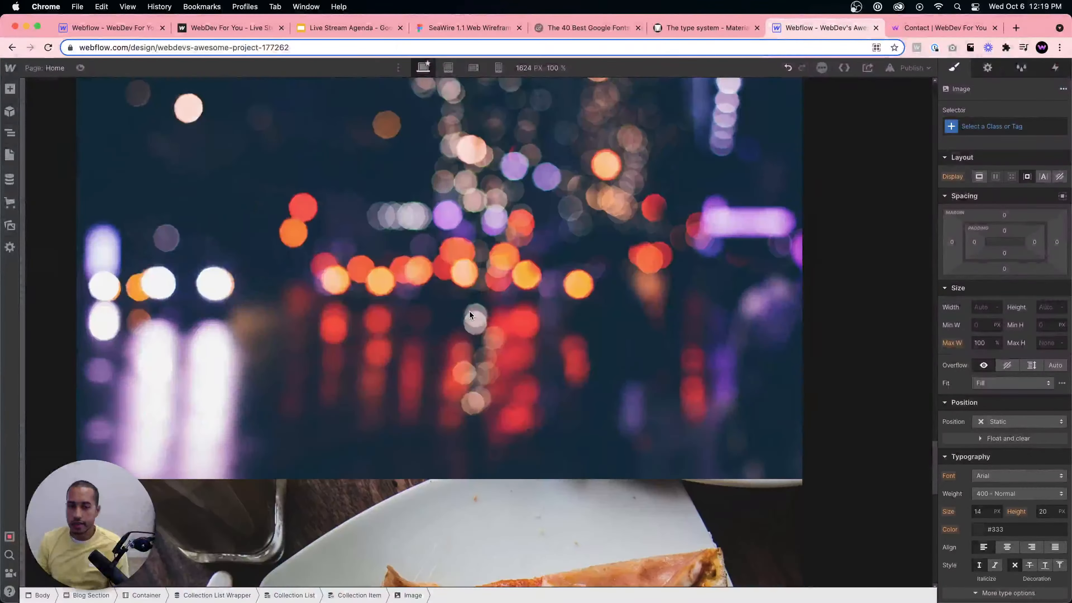
# Check the main and thumbnail images of the posts "The Worst Advice We've Ever Heard About Web Design" and "5 Principles Of Effective Web Design".
pyautogui.click(10, 179)
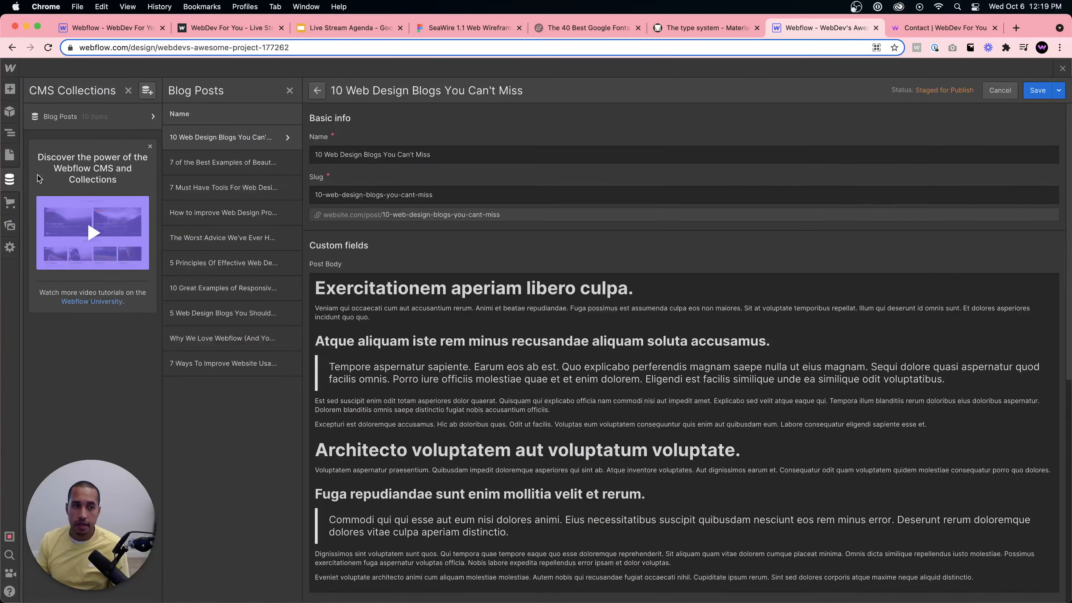
pyautogui.click(228, 237)
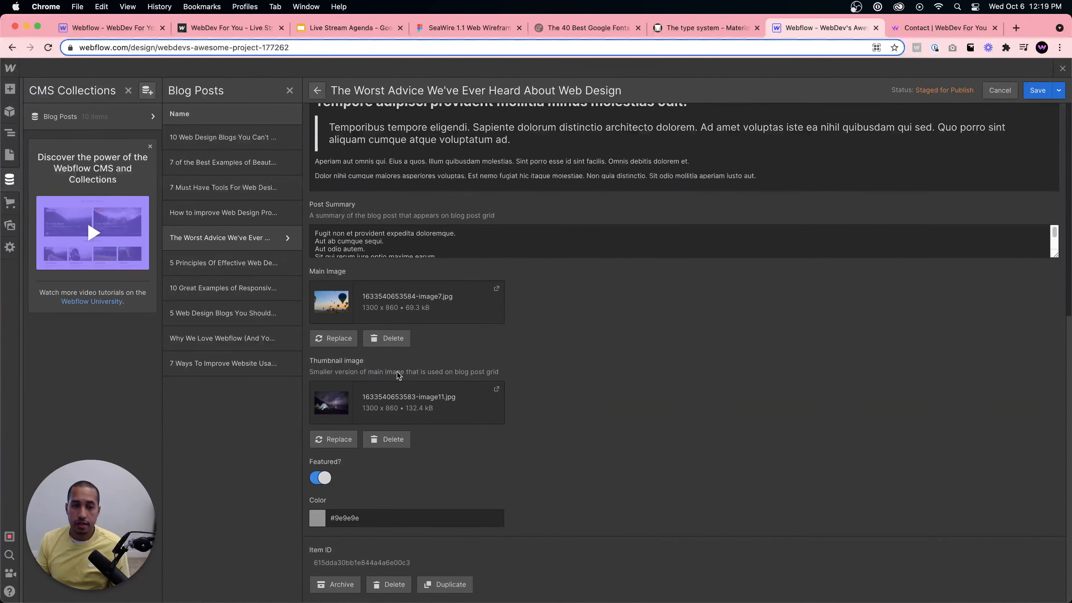
pyautogui.click(247, 266)
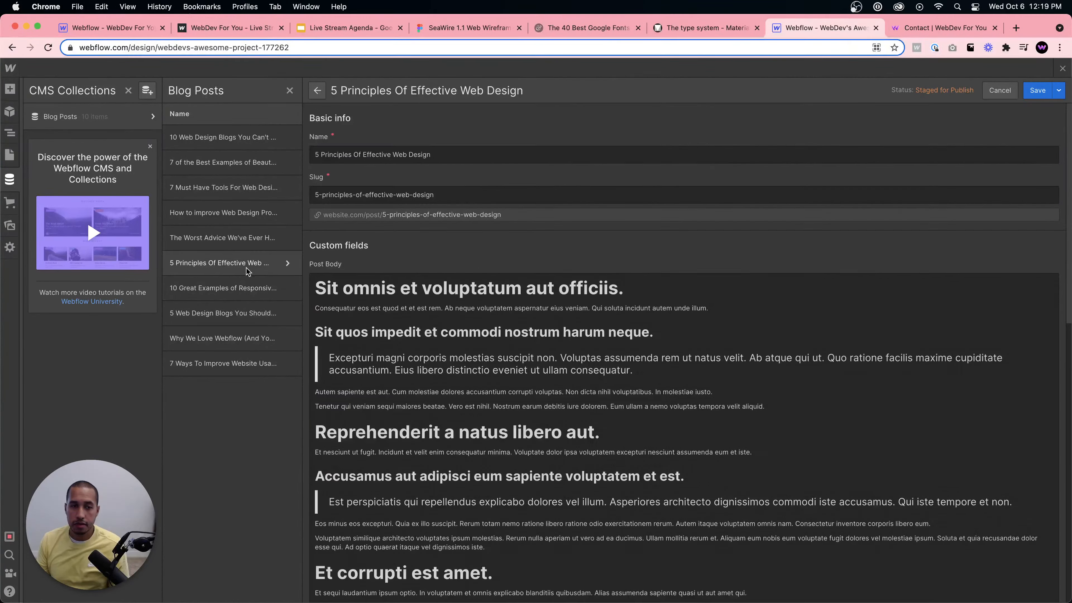
pyautogui.scroll(-15, 393, 378)
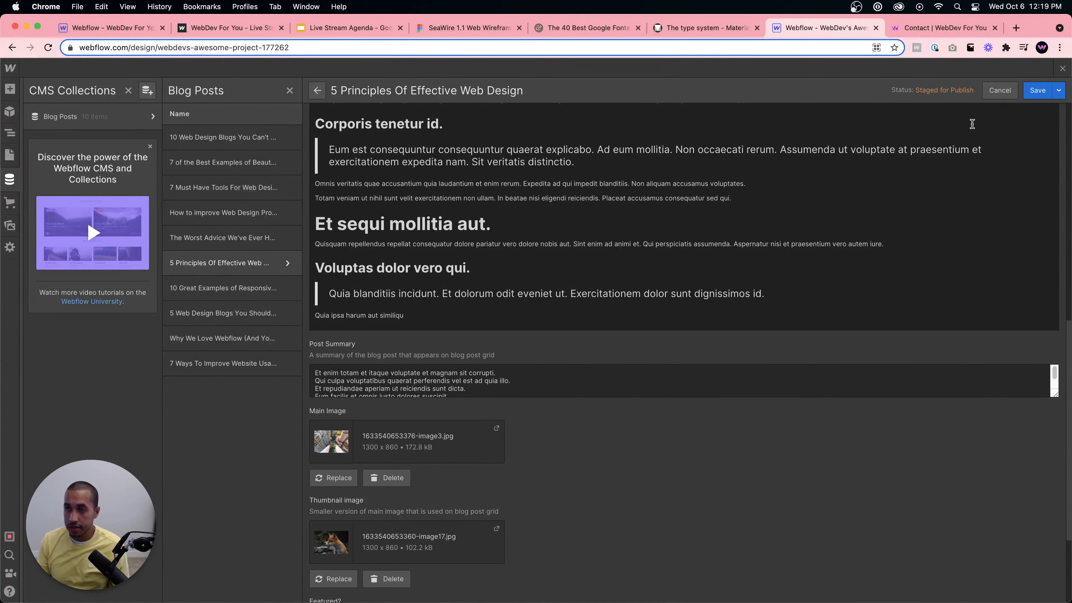
pyautogui.click(1062, 68)
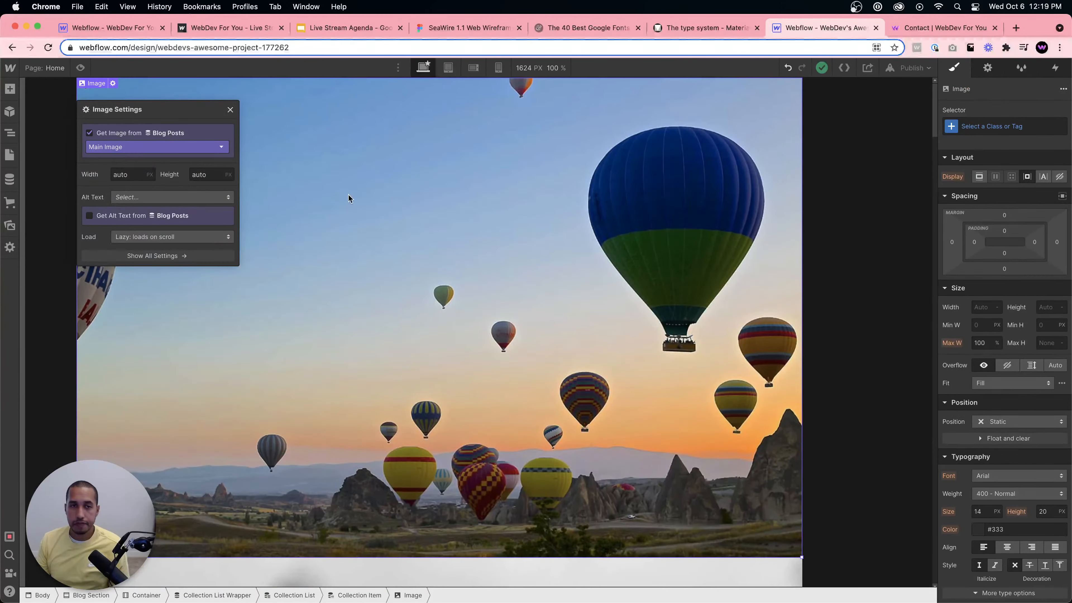
# Undo the image binding and the image's insertion into the collection item.
pyautogui.click(788, 69)
pyautogui.click(788, 69)
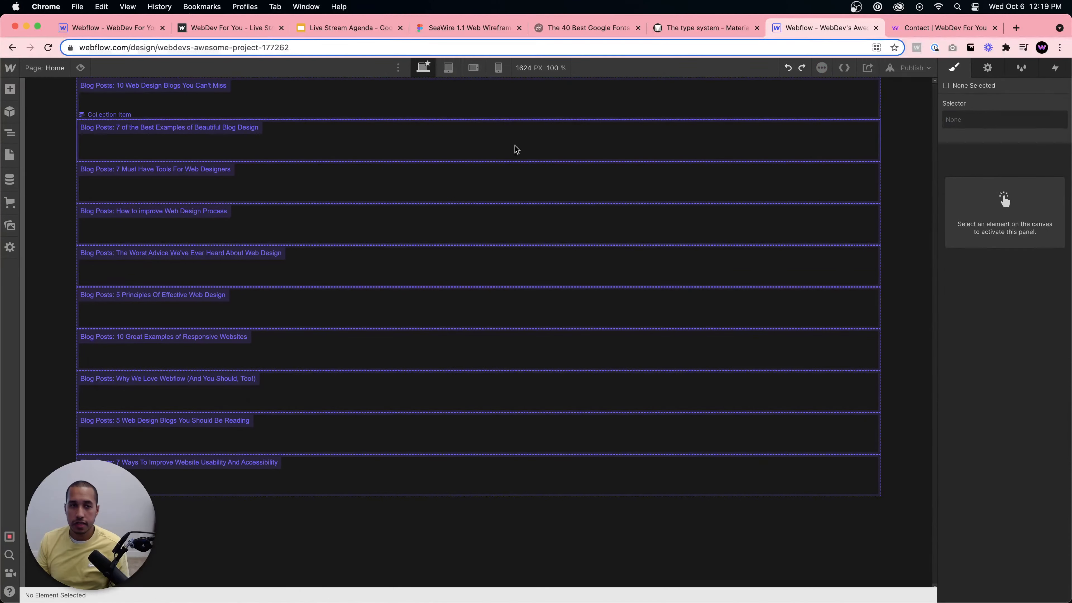
pyautogui.click(515, 148)
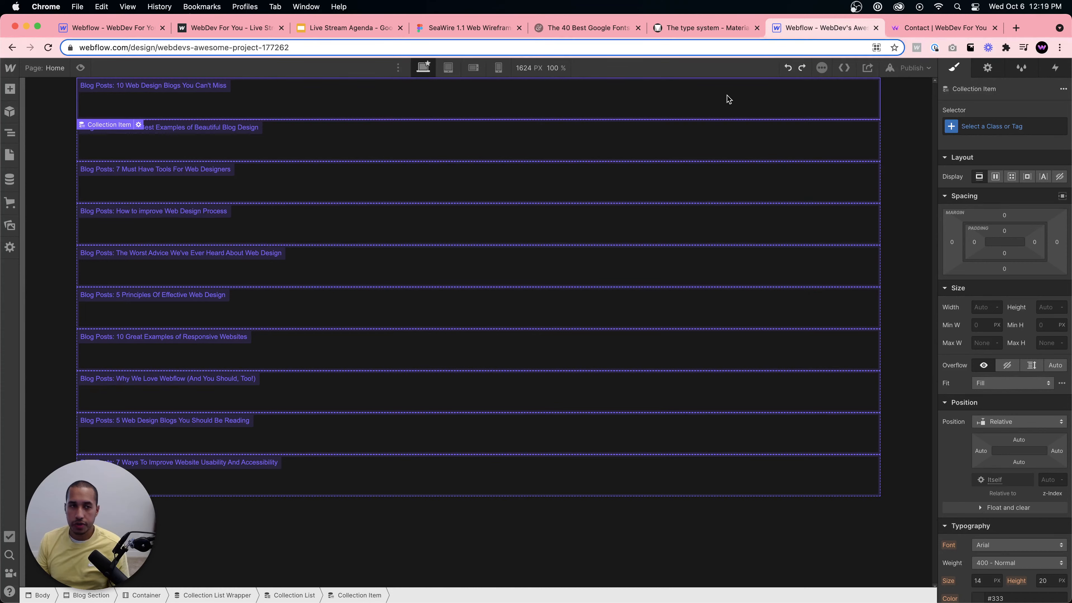
# Limit the Collection List Wrapper to show 3 items.
pyautogui.click(202, 595)
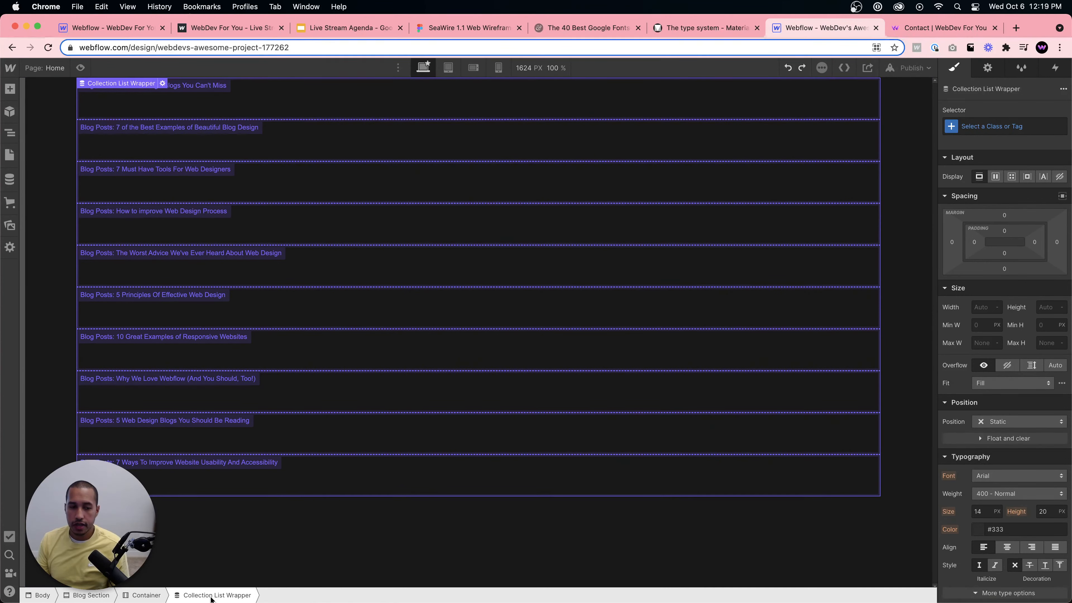
pyautogui.click(10, 133)
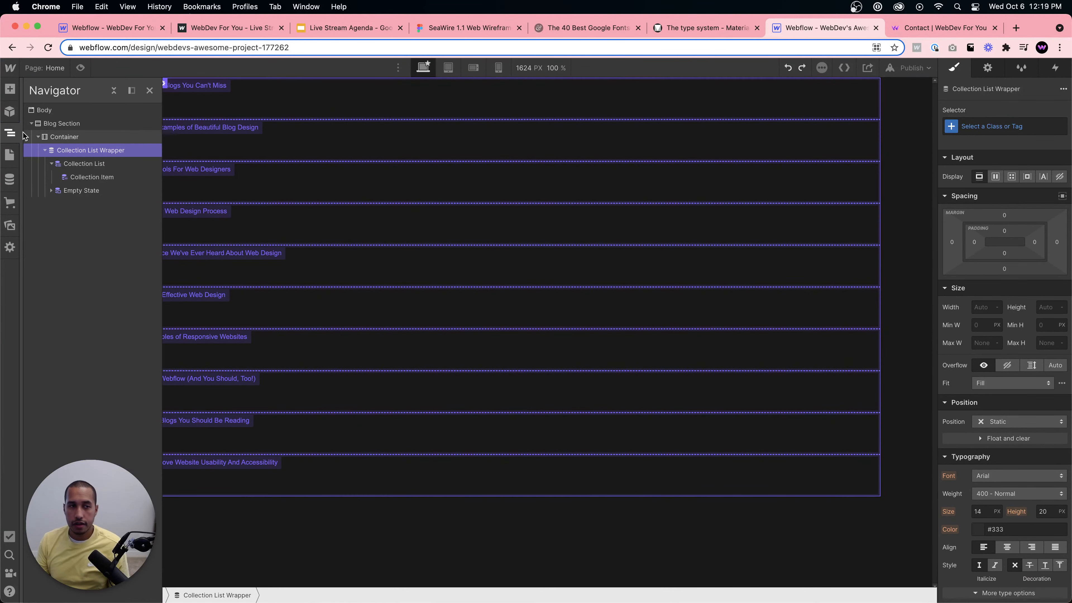
pyautogui.click(60, 127)
pyautogui.click(78, 138)
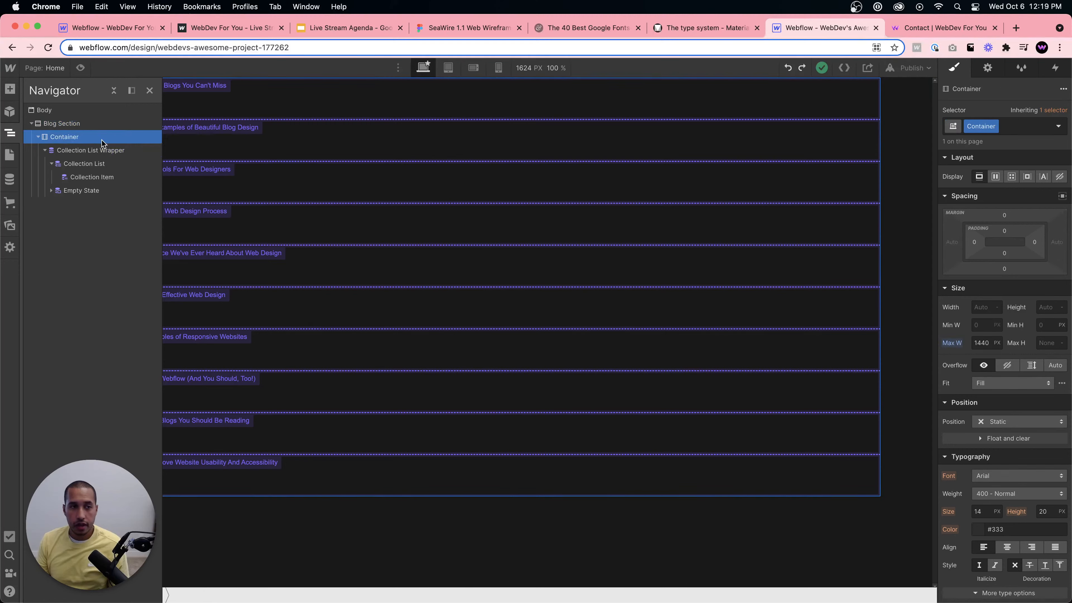
pyautogui.click(90, 151)
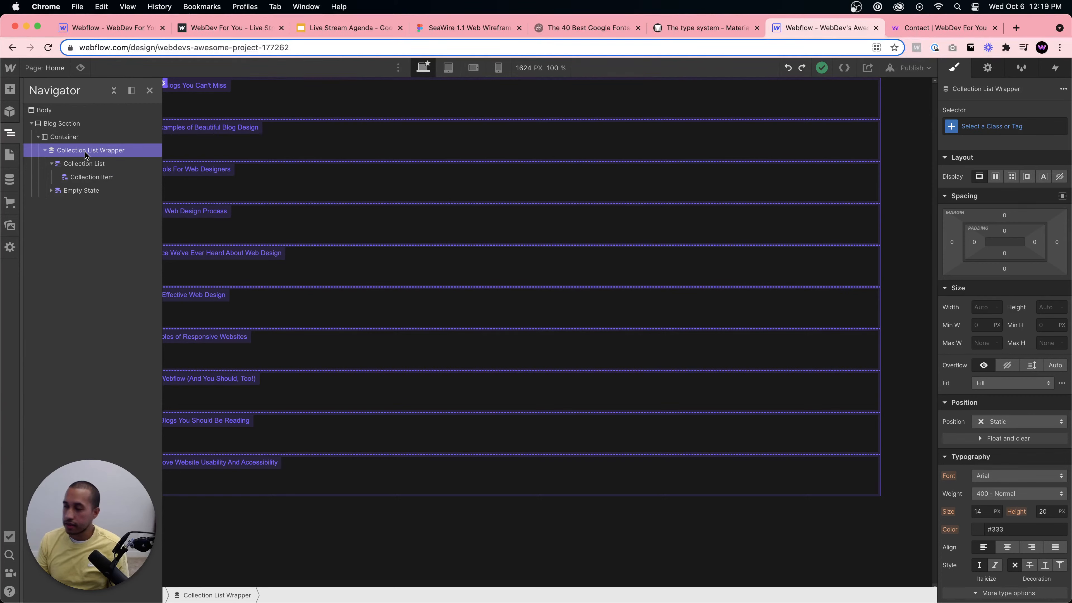
pyautogui.click(987, 69)
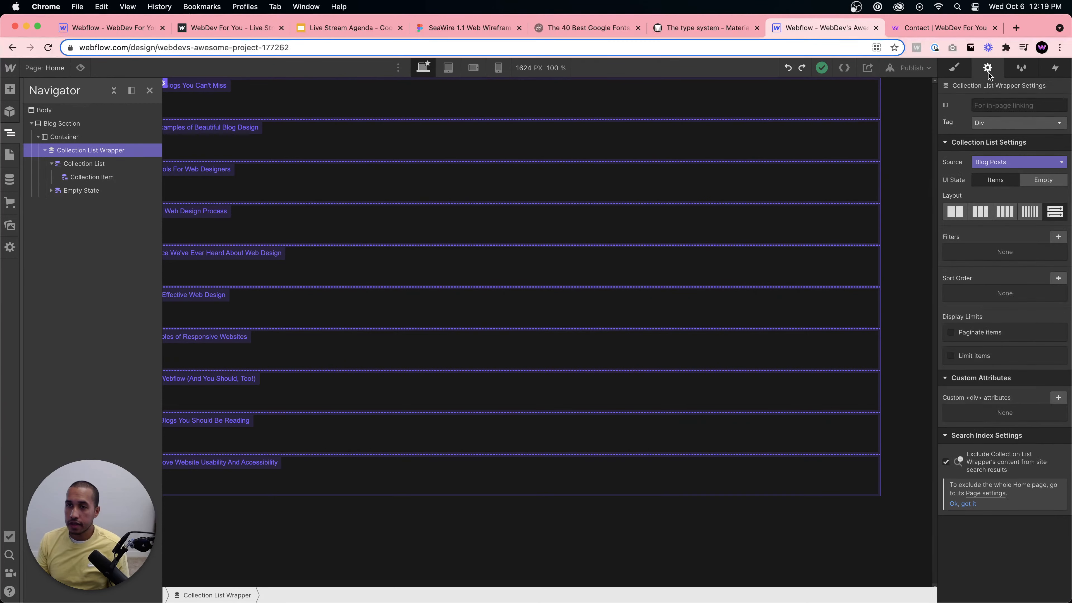
pyautogui.click(950, 356)
pyautogui.doubleClick(981, 380)
pyautogui.write('3')
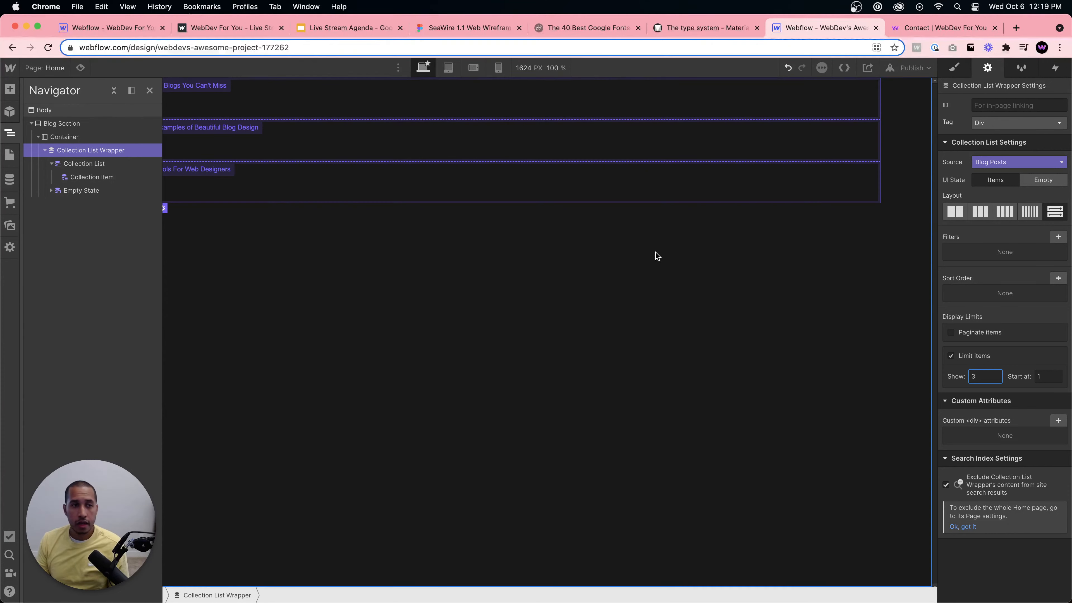
# Give the wrapper around the blog post list the class Collection List Wrapper.
pyautogui.click(952, 75)
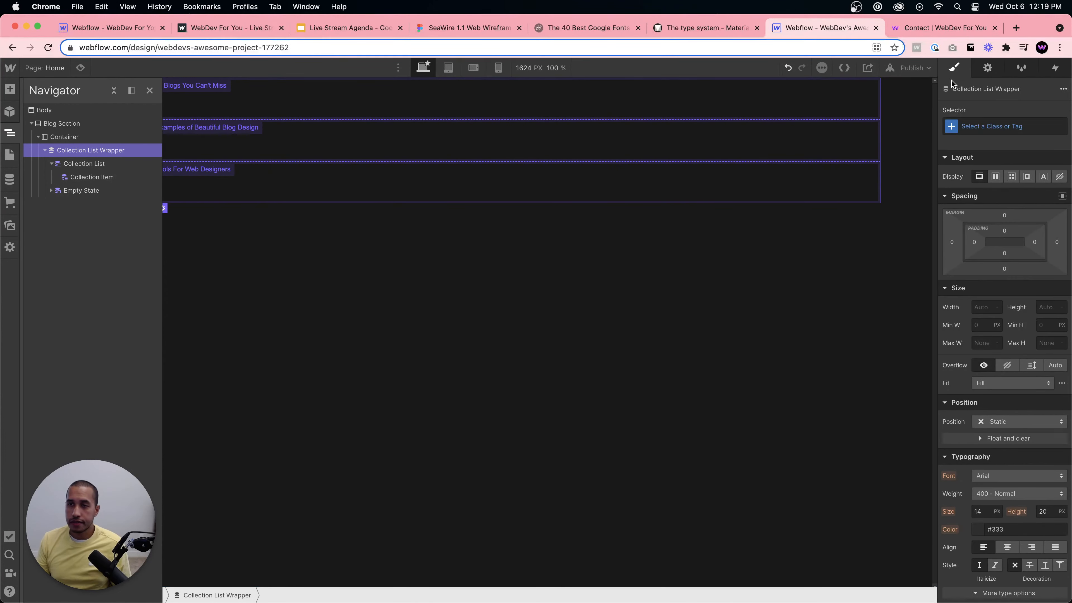
pyautogui.click(977, 125)
pyautogui.write('Coll')
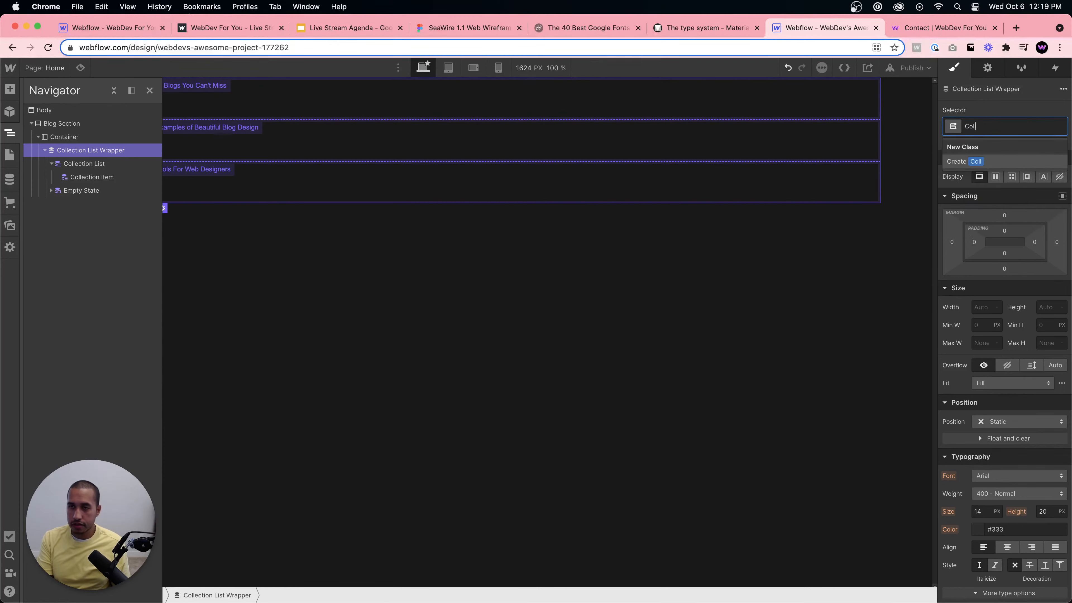
pyautogui.write('ection List Wra')
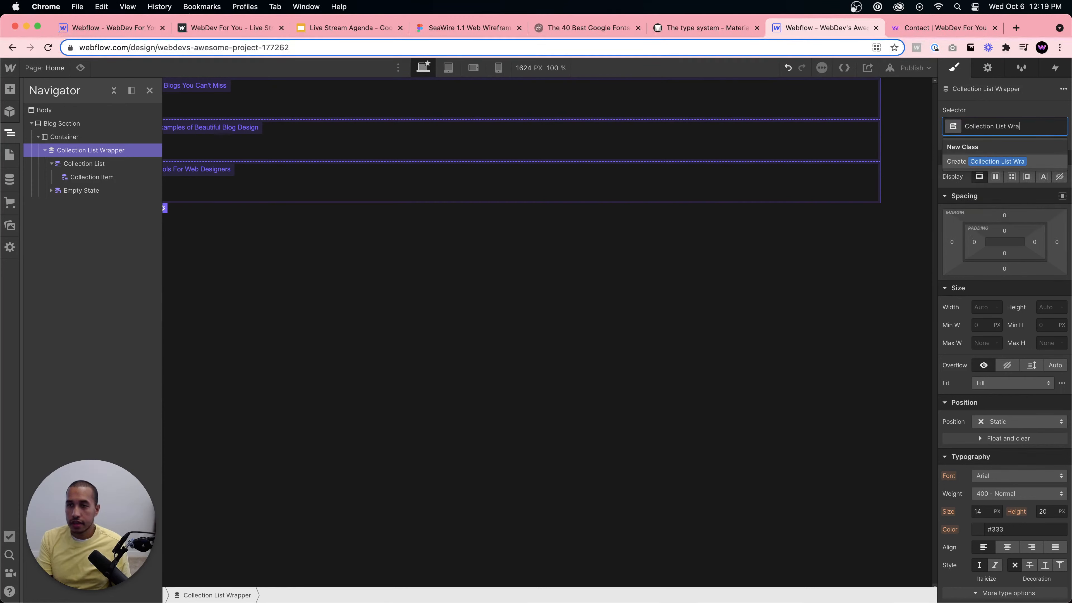
pyautogui.write('pper')
pyautogui.press('Return')
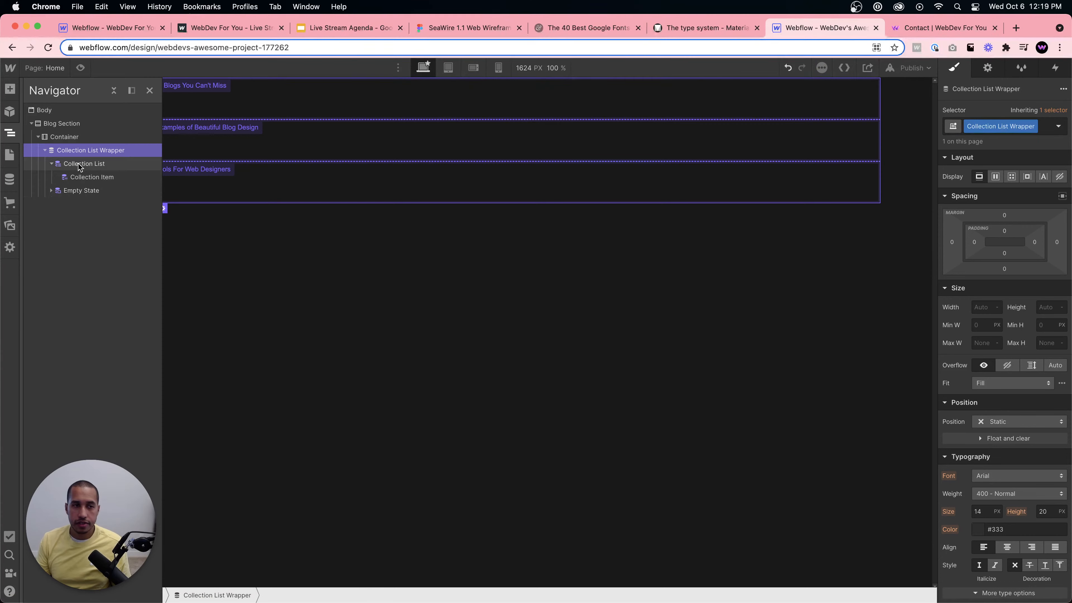
# Give the Collection List element inside the Collection List Wrapper the class Collection List.
pyautogui.click(79, 164)
pyautogui.click(988, 124)
pyautogui.write('Coll')
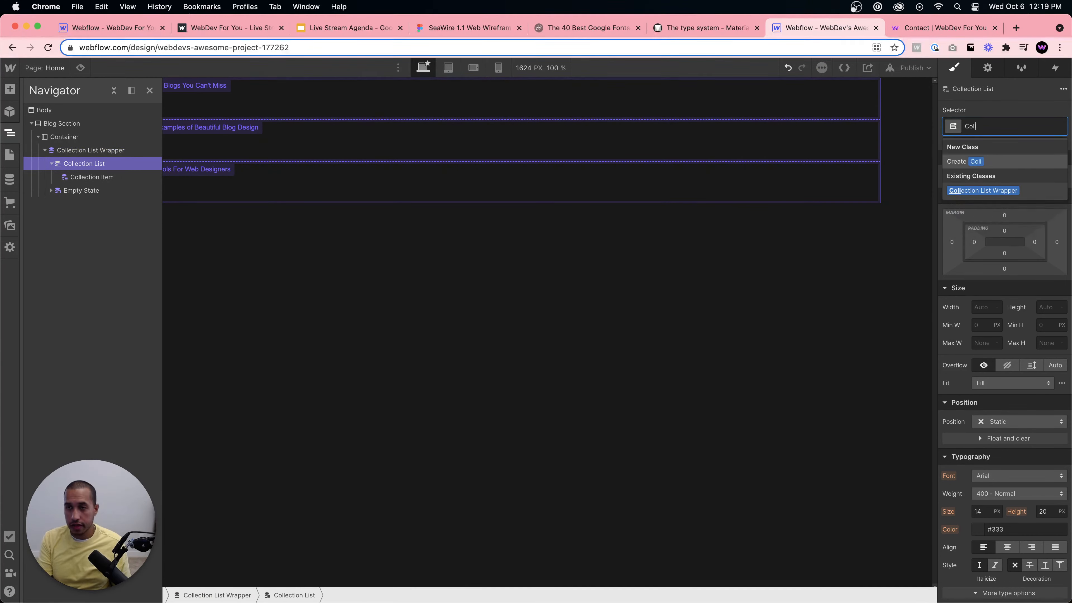
pyautogui.write('ection L')
pyautogui.press('Return')
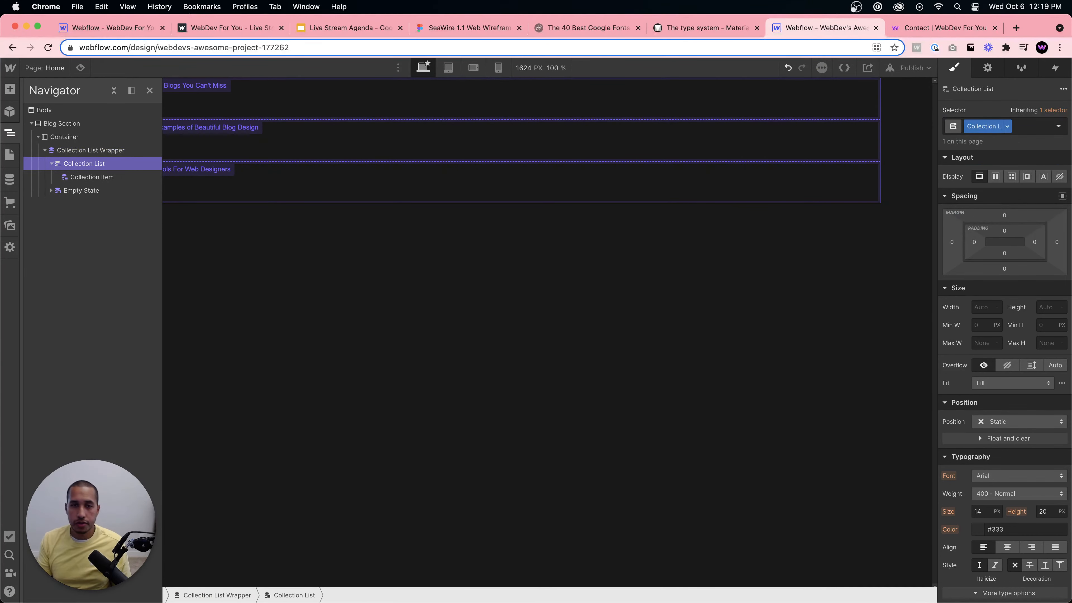
# Give the collection item inside the list the class Collection Item and keep the item selected.
pyautogui.click(92, 177)
pyautogui.click(1001, 125)
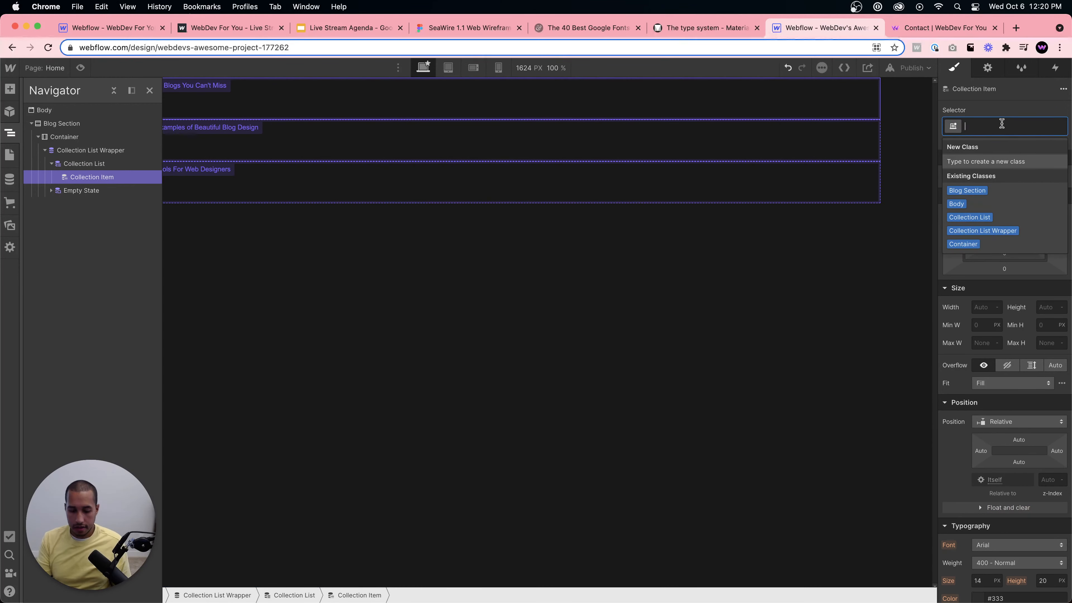
pyautogui.write('Collection Item')
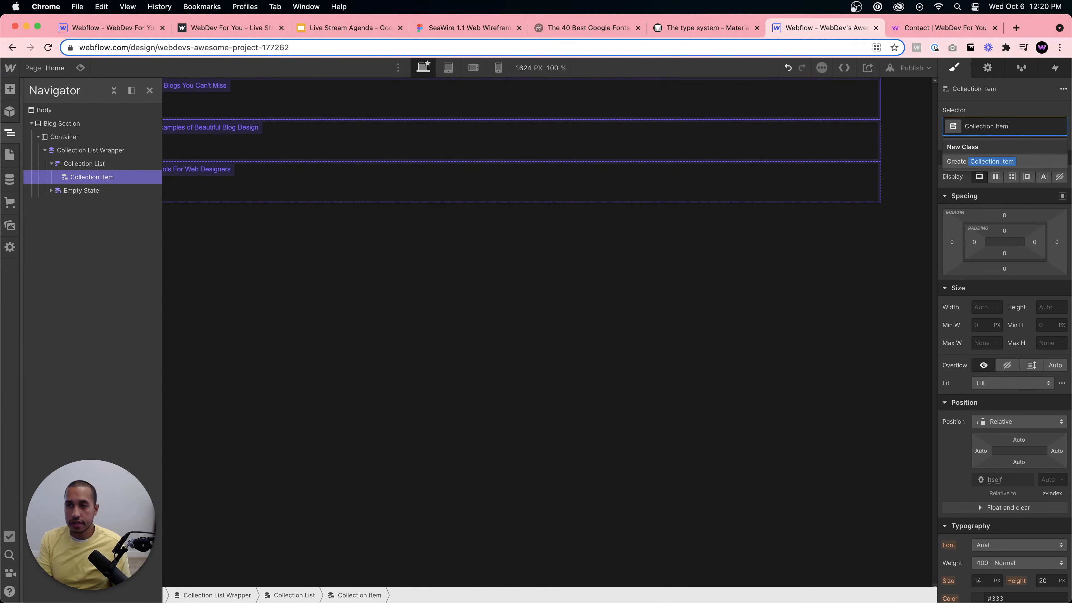
pyautogui.press('Return')
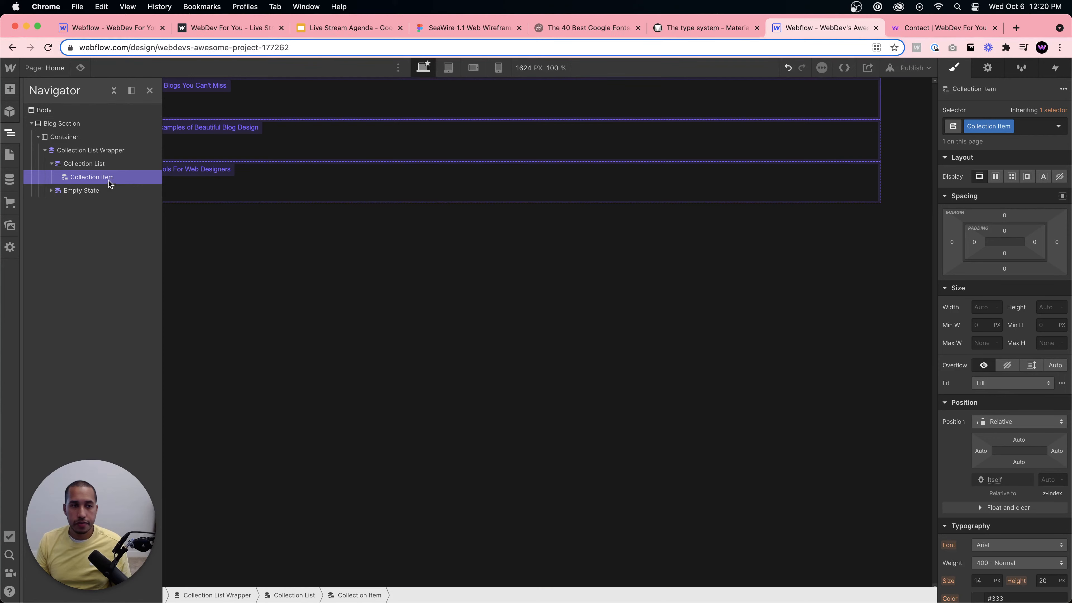
pyautogui.click(127, 151)
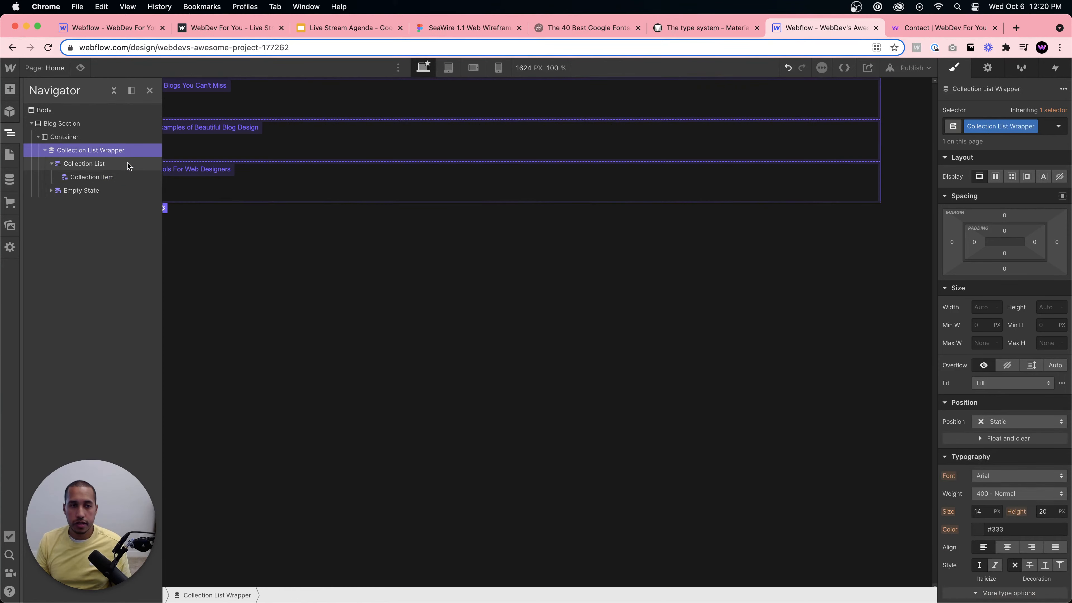
pyautogui.click(282, 111)
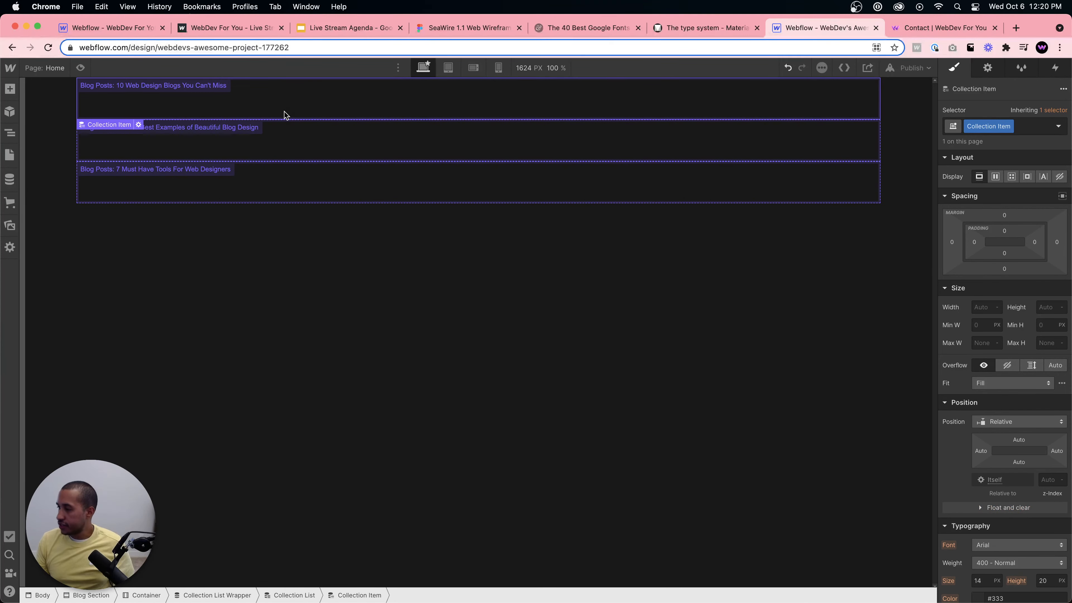
# Examine the blog card layout and spacing on the published reference site's Our Latest News page.
pyautogui.click(220, 29)
pyautogui.scroll(-6, 369, 280)
pyautogui.scroll(6, 485, 341)
pyautogui.scroll(-3, 483, 343)
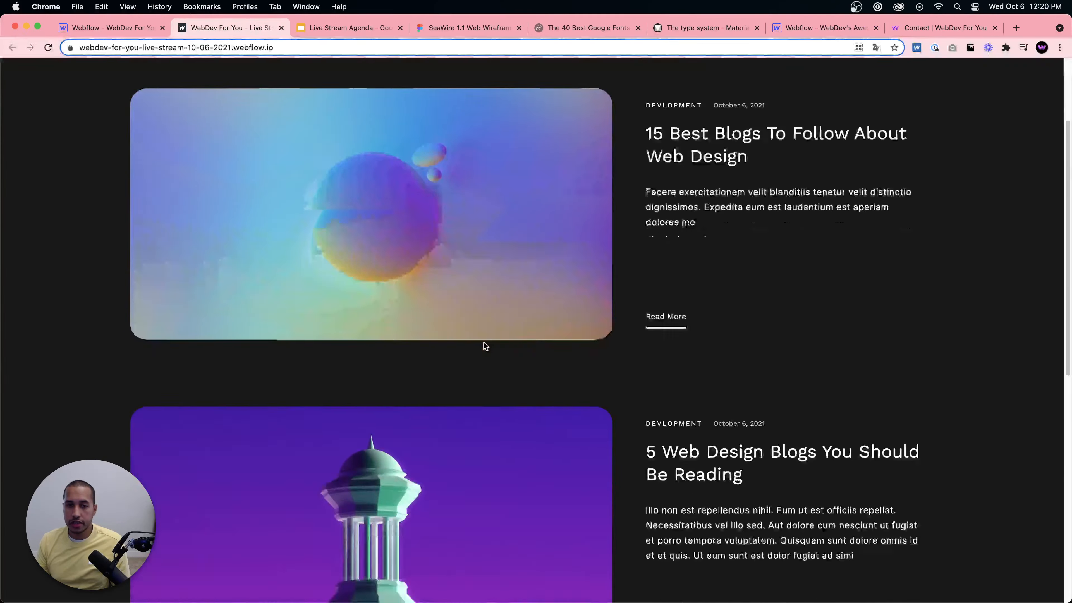
pyautogui.scroll(-8, 468, 349)
pyautogui.scroll(8, 466, 422)
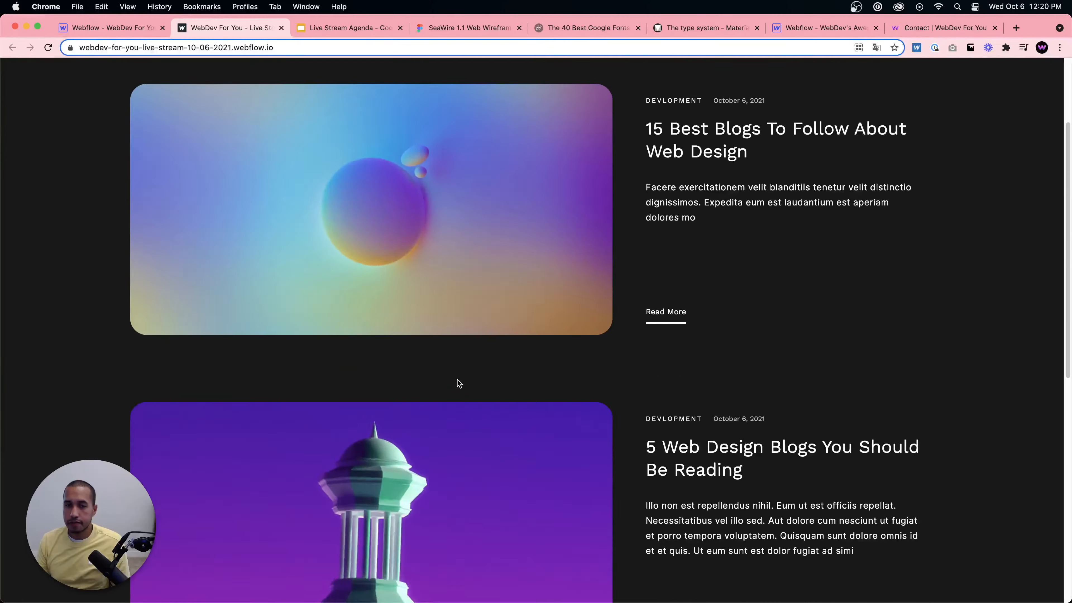
pyautogui.scroll(3, 456, 382)
pyautogui.click(825, 28)
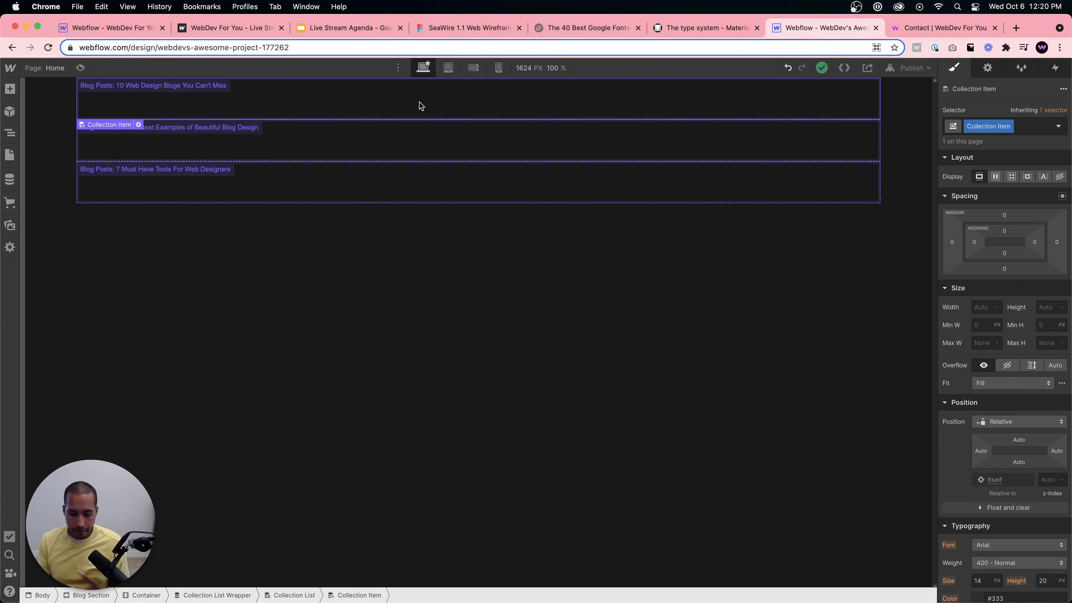
# Insert a Div Block into the collection item and give it the class Blog Card Wrapper.
pyautogui.press('super+e')
pyautogui.write('div')
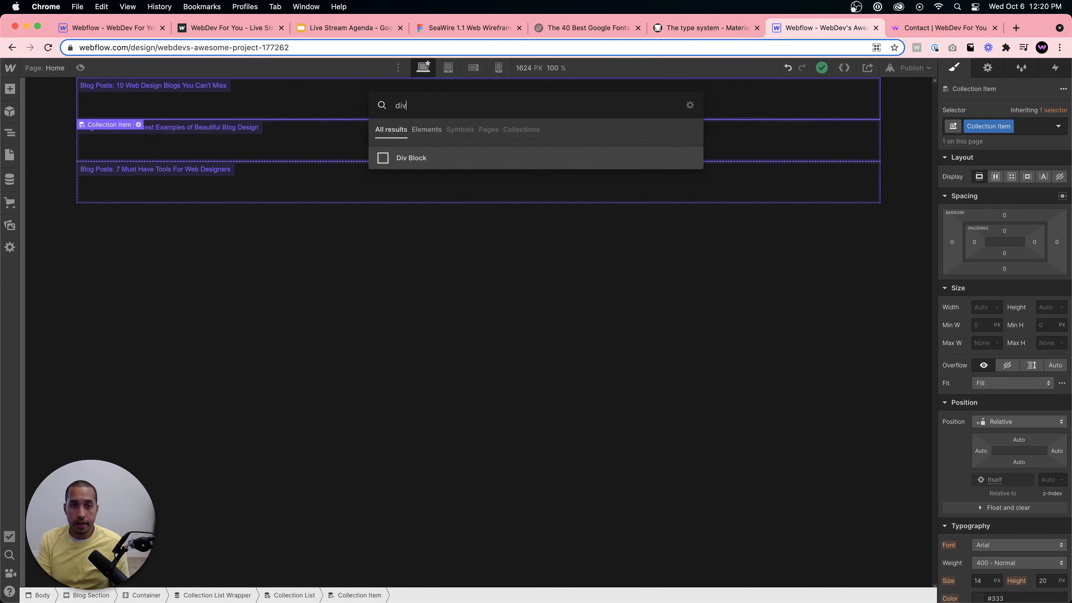
pyautogui.press('Return')
pyautogui.press('super+Return')
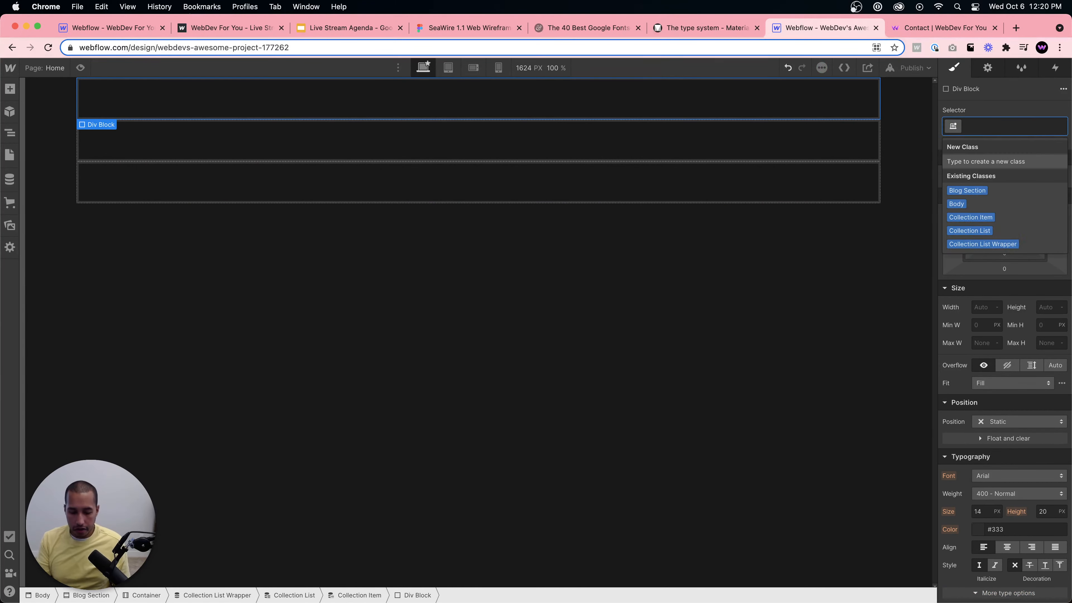
pyautogui.write('Blog Card Wrapper')
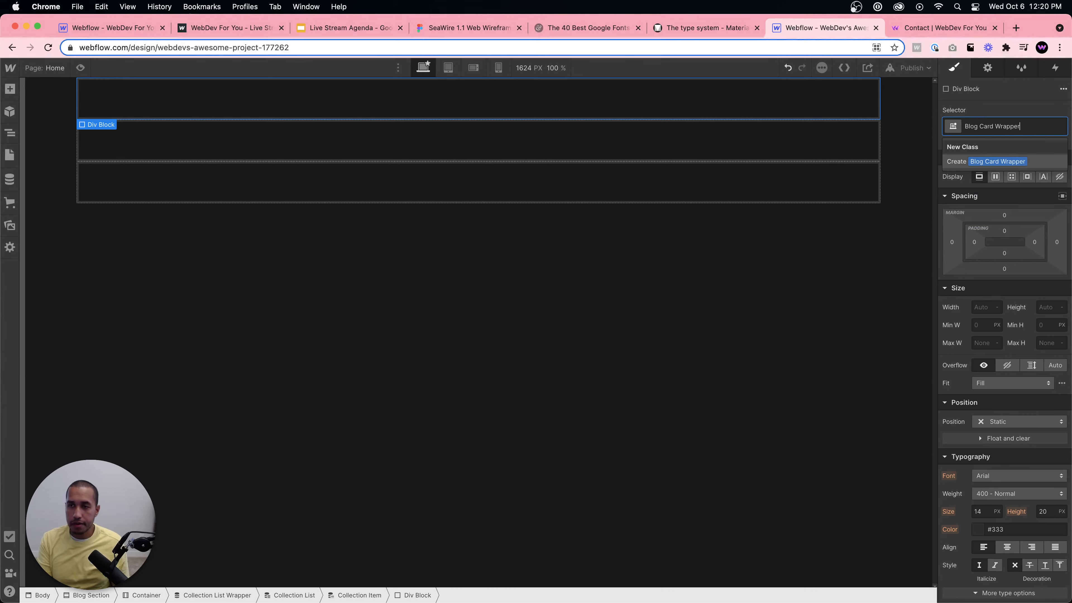
pyautogui.press('Return')
# Compare with the published reference cards and insert a second Div Block inside the Blog Card Wrapper.
pyautogui.click(231, 28)
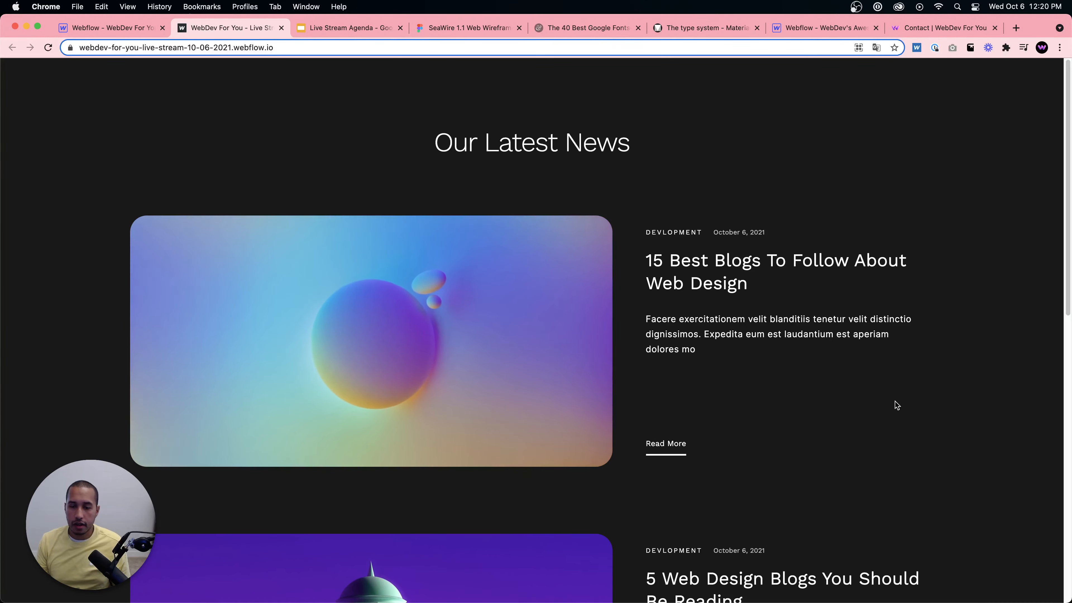
pyautogui.click(821, 28)
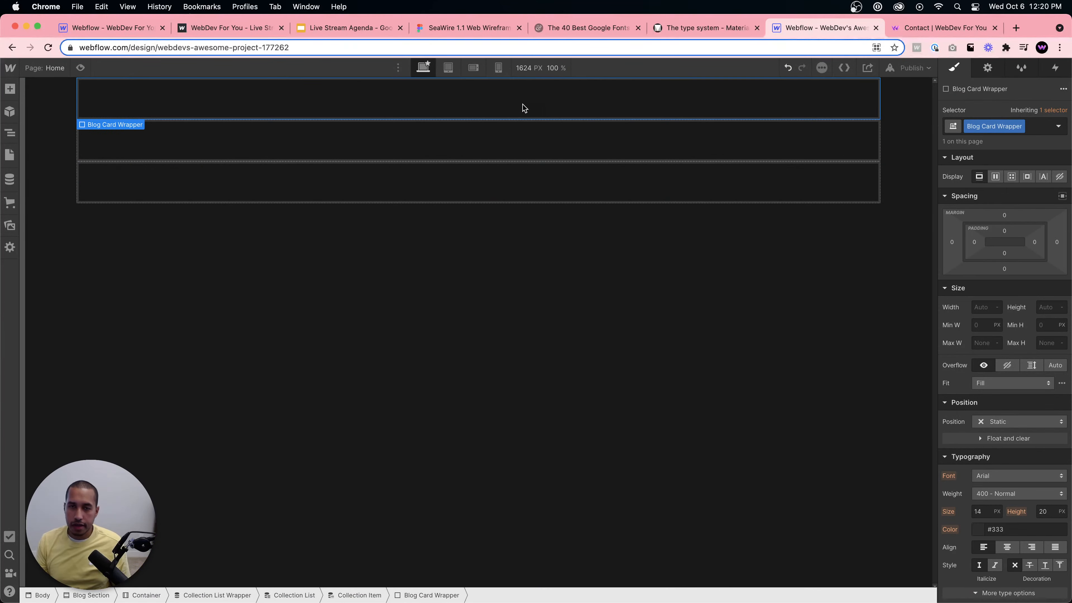
pyautogui.click(241, 27)
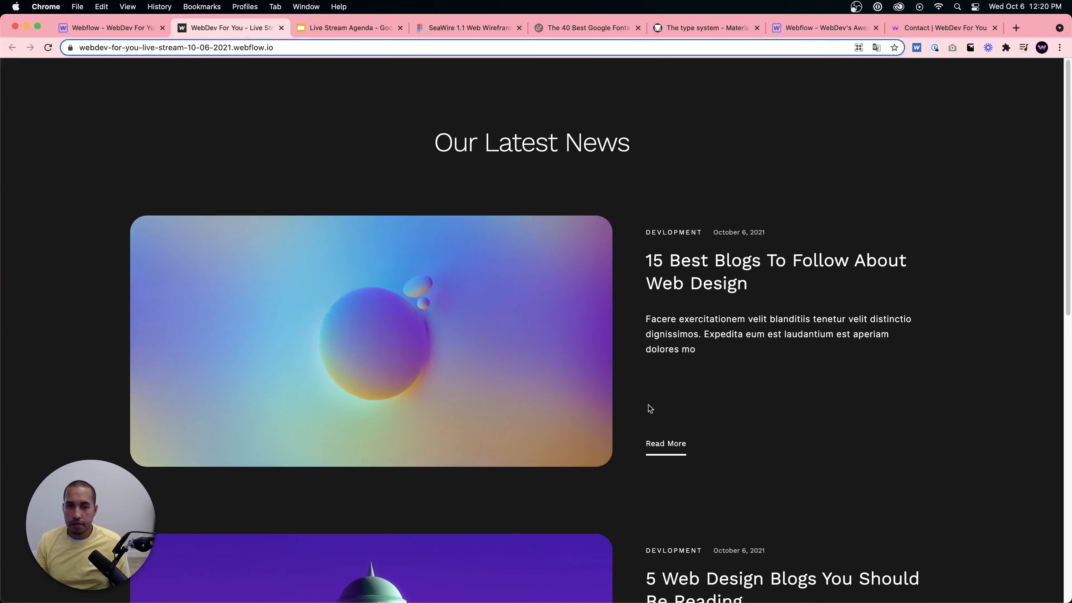
pyautogui.click(811, 30)
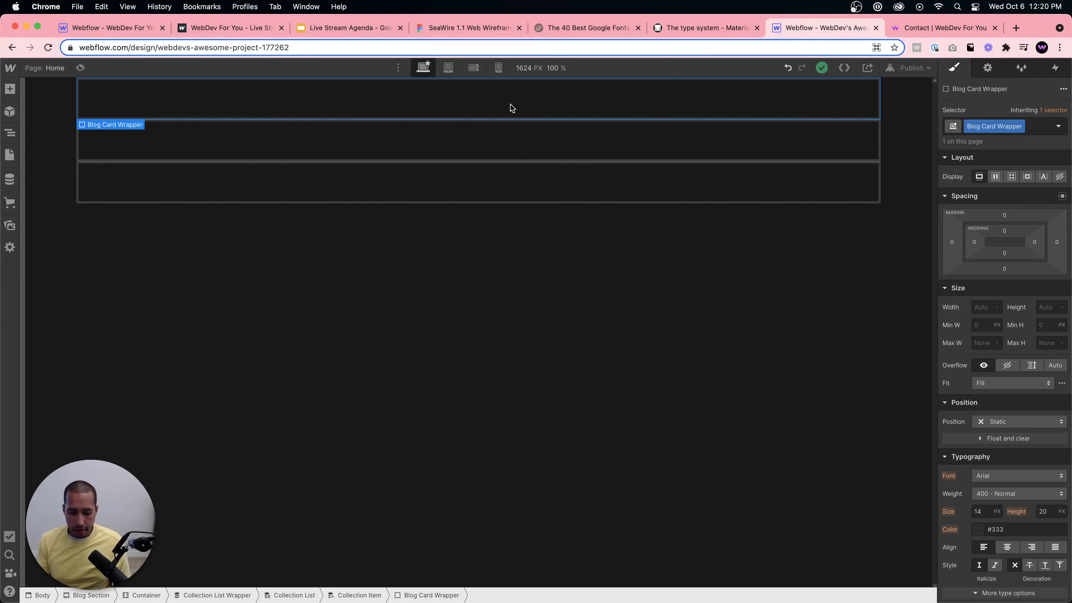
pyautogui.press('super+e')
pyautogui.write('div')
pyautogui.press('Return')
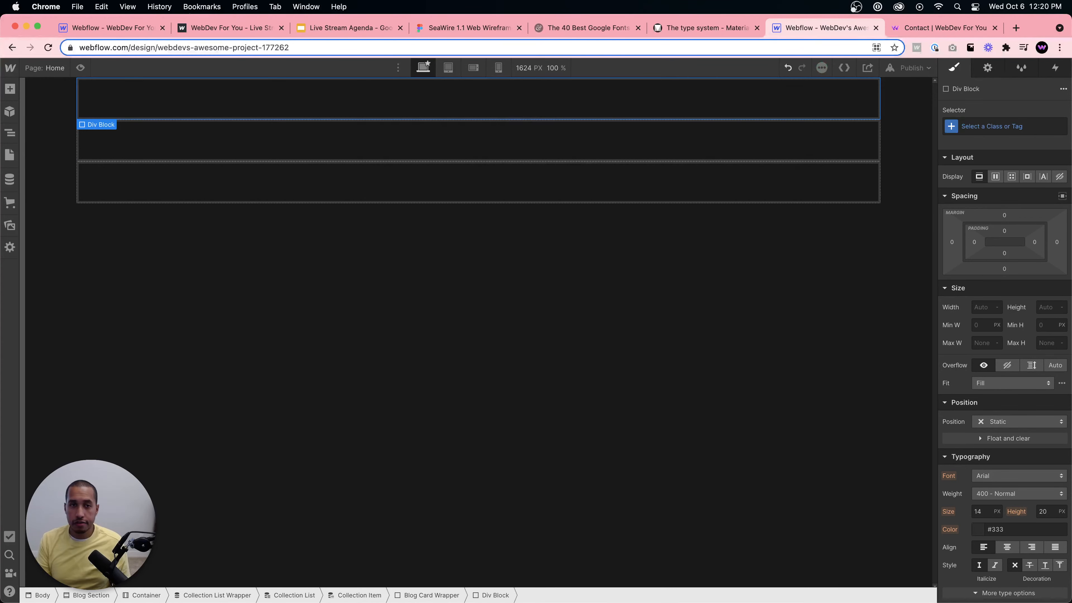
# Open the Home page of the reference Webflow project and inspect how its blog card image is nested and styled.
pyautogui.click(111, 27)
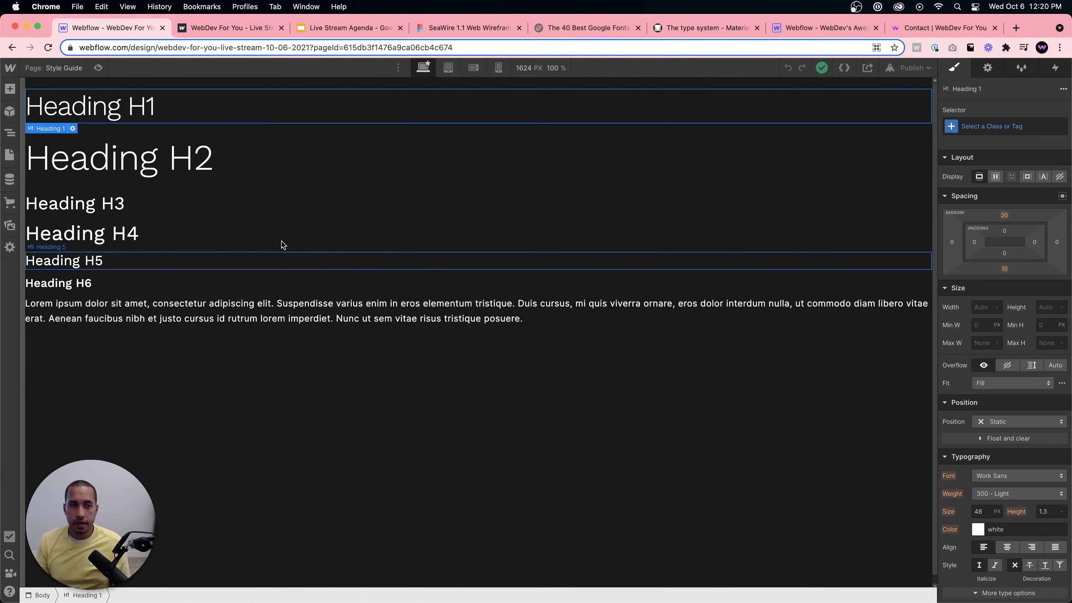
pyautogui.click(10, 155)
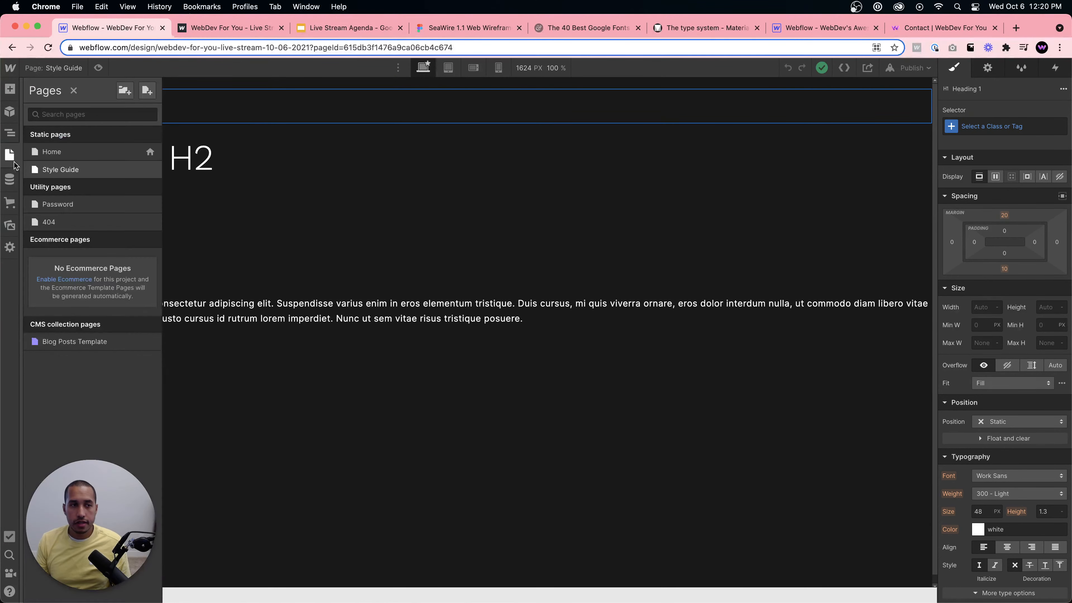
pyautogui.click(51, 162)
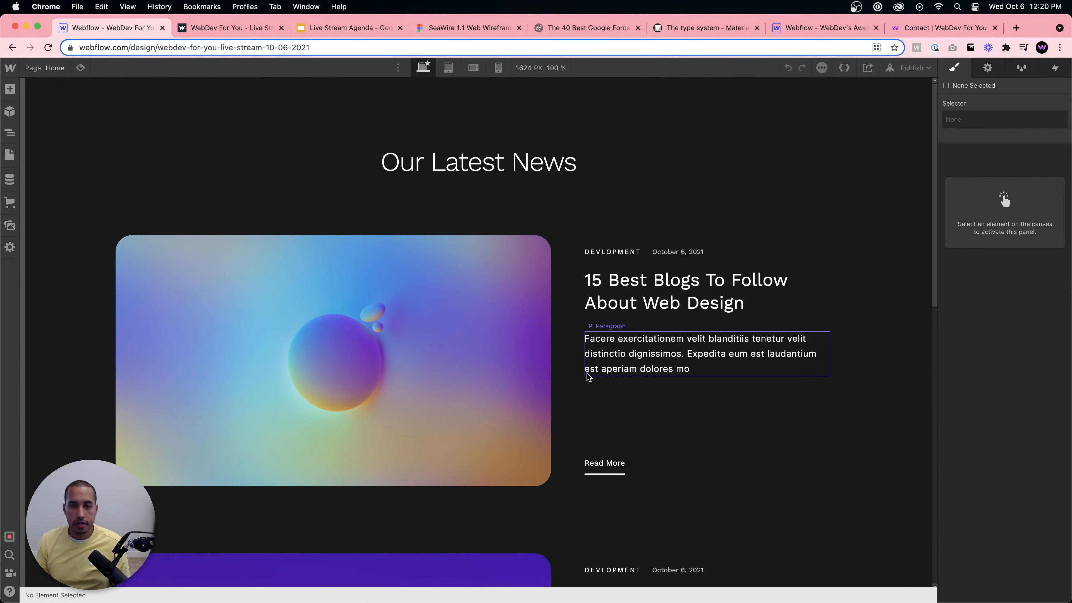
pyautogui.click(568, 374)
pyautogui.click(537, 338)
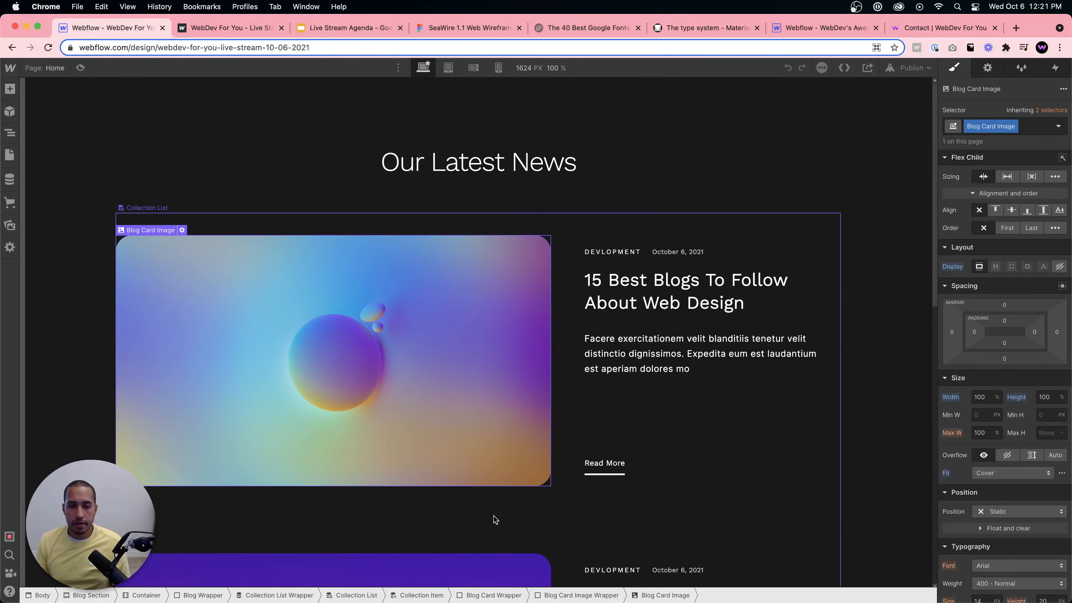
pyautogui.click(806, 28)
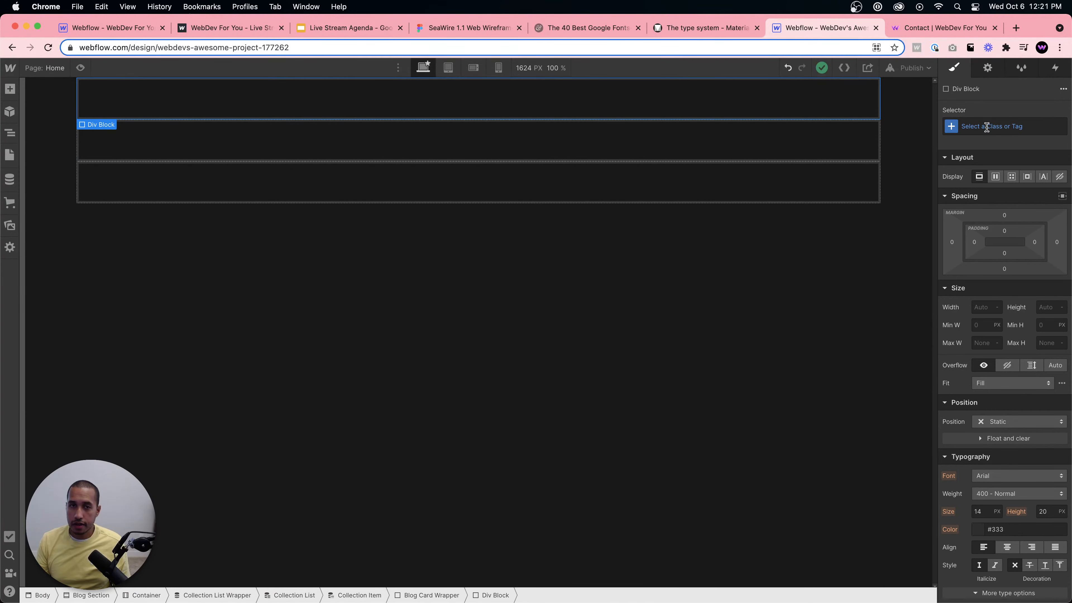
# Give the Div Block nested in the Blog Card Wrapper the class Blog Card Image Wrapper.
pyautogui.click(10, 154)
pyautogui.click(10, 134)
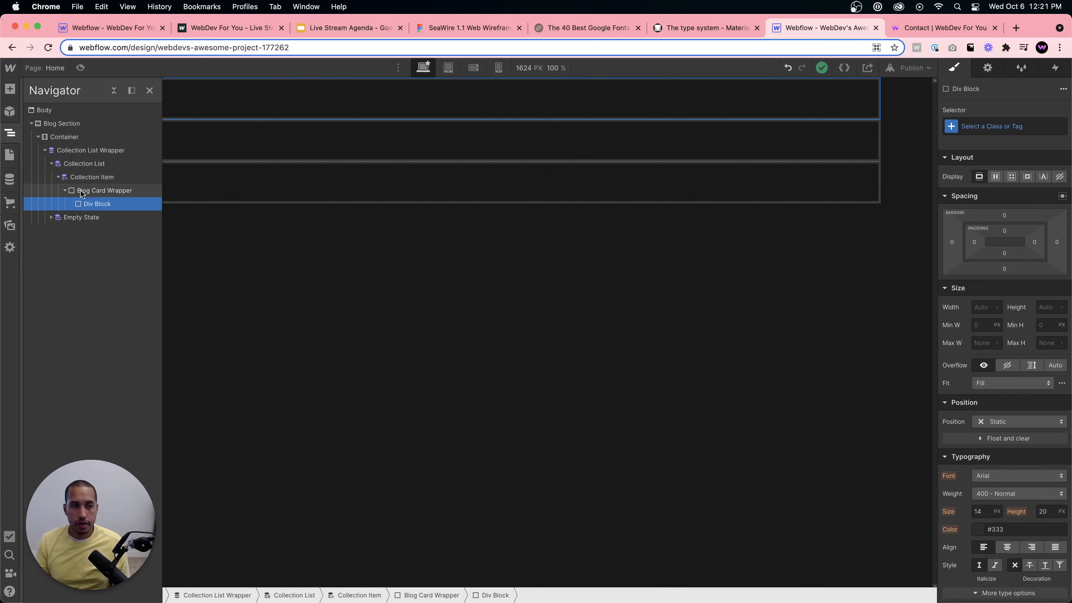
pyautogui.click(82, 191)
pyautogui.click(99, 204)
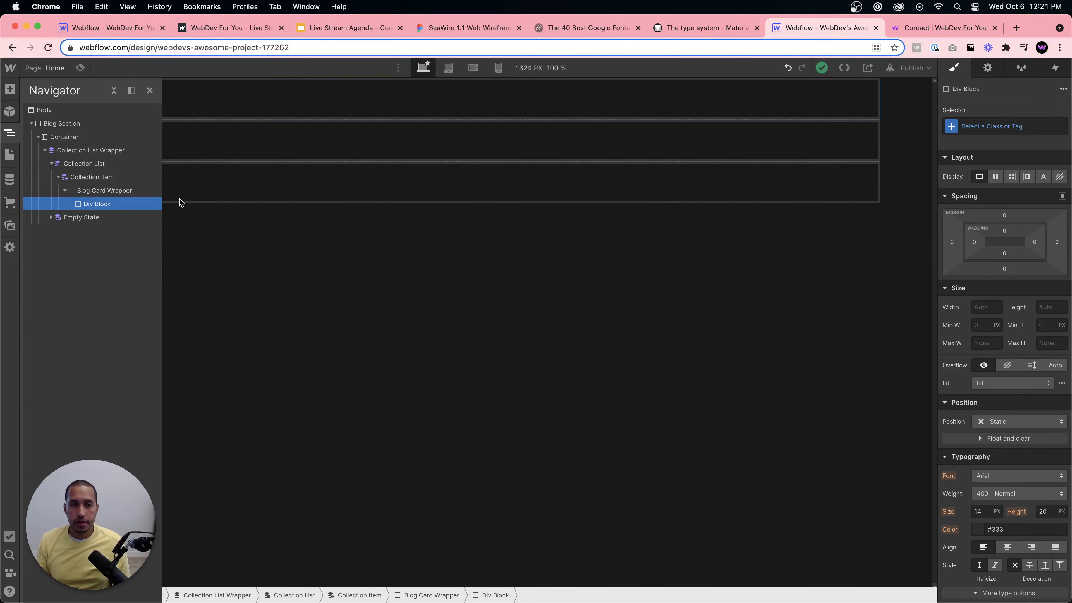
pyautogui.click(1019, 129)
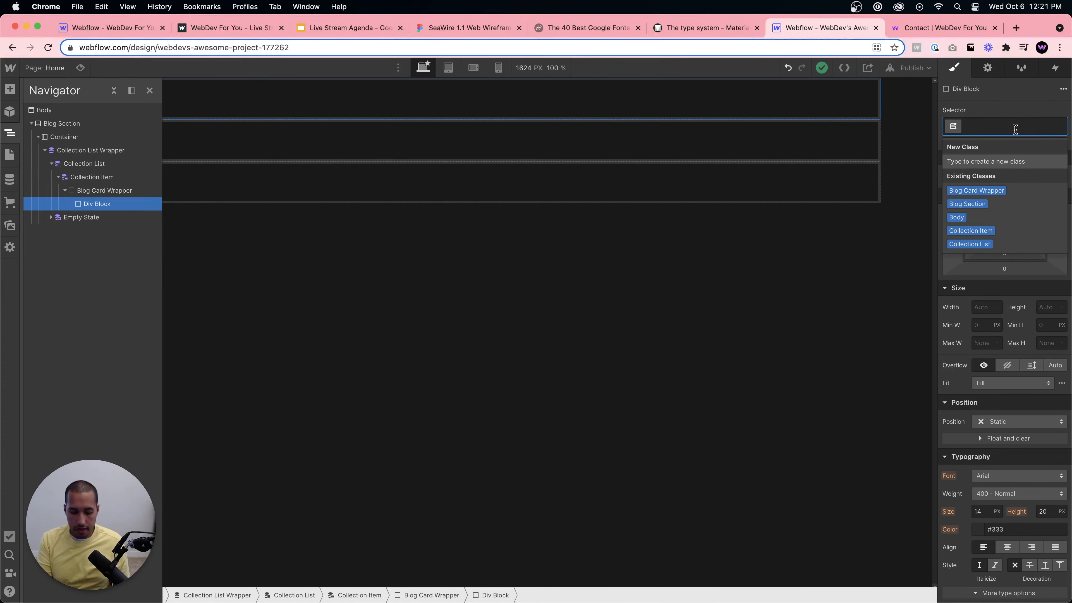
pyautogui.write('Blog Card Imagew')
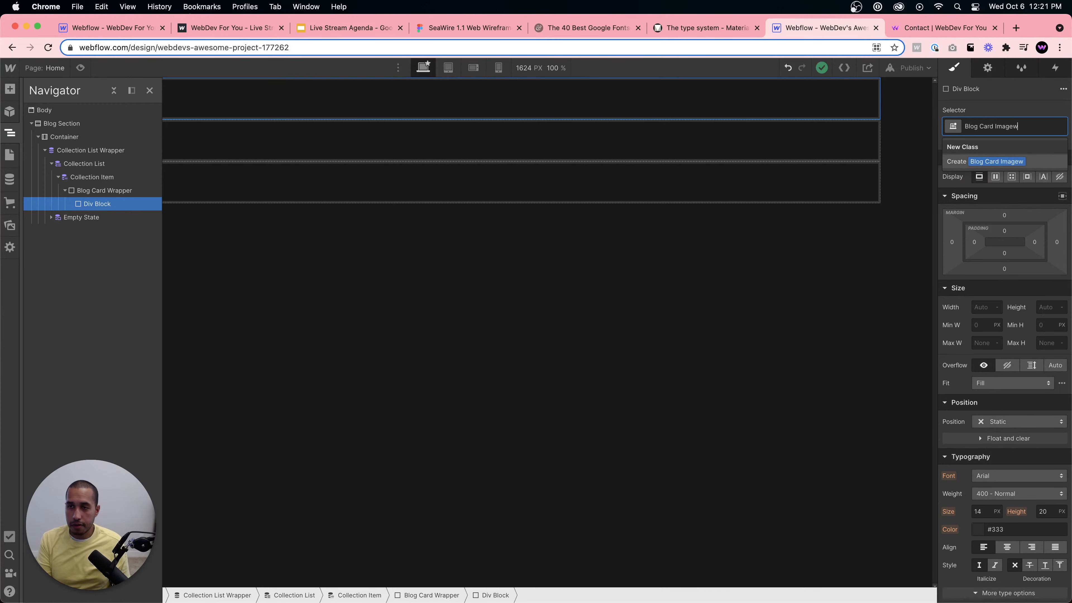
pyautogui.press('BackSpace')
pyautogui.write('Wrapper')
pyautogui.press('Return')
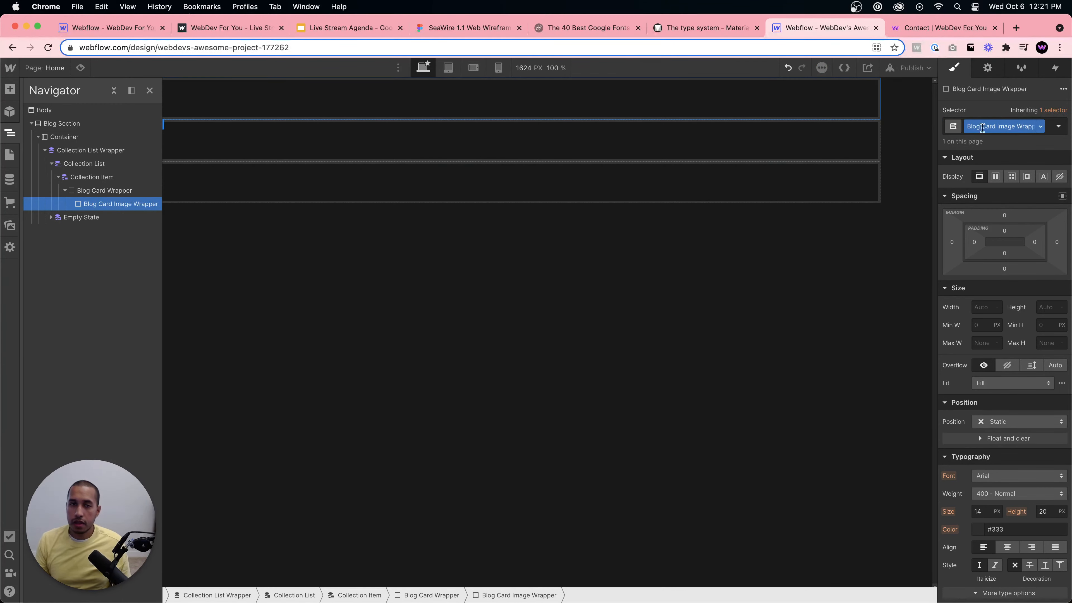
# Try a width of 60% on the Blog Card Image Wrapper and undo it.
pyautogui.click(619, 109)
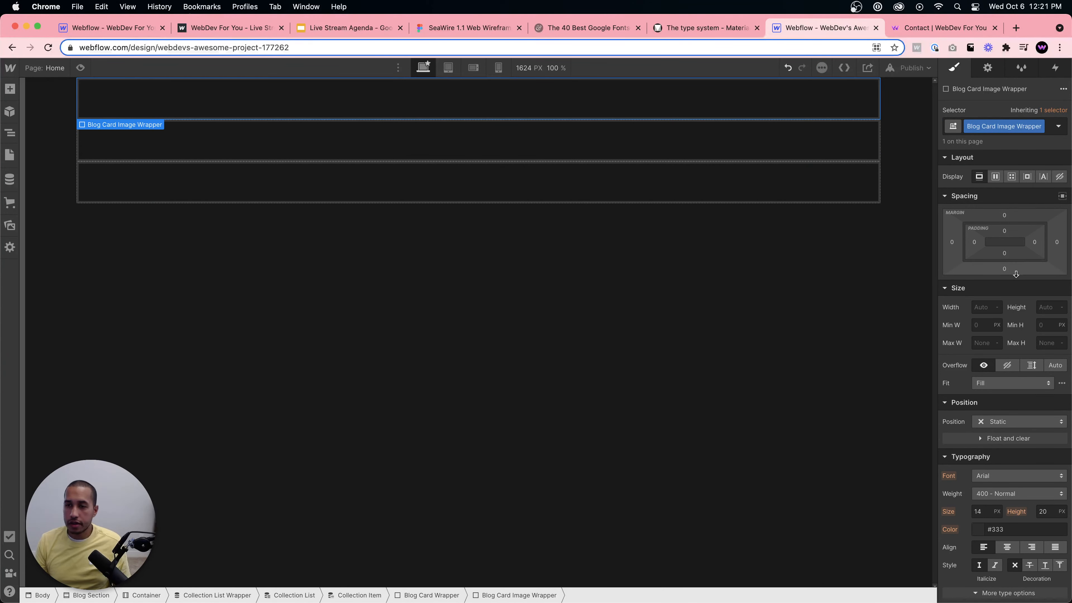
pyautogui.click(988, 307)
pyautogui.write('60')
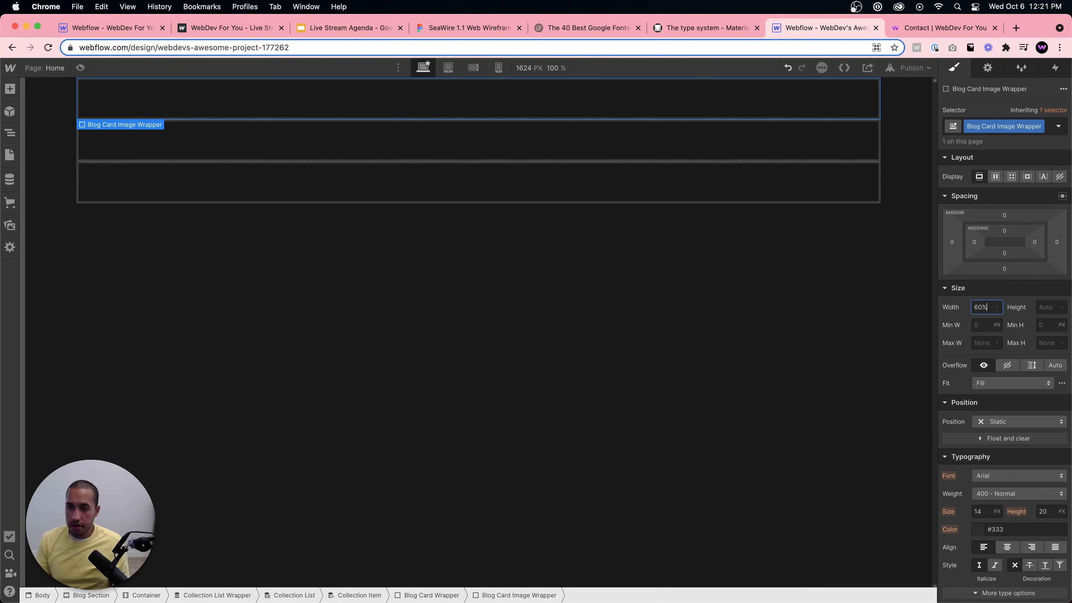
pyautogui.write('%')
pyautogui.press('Return')
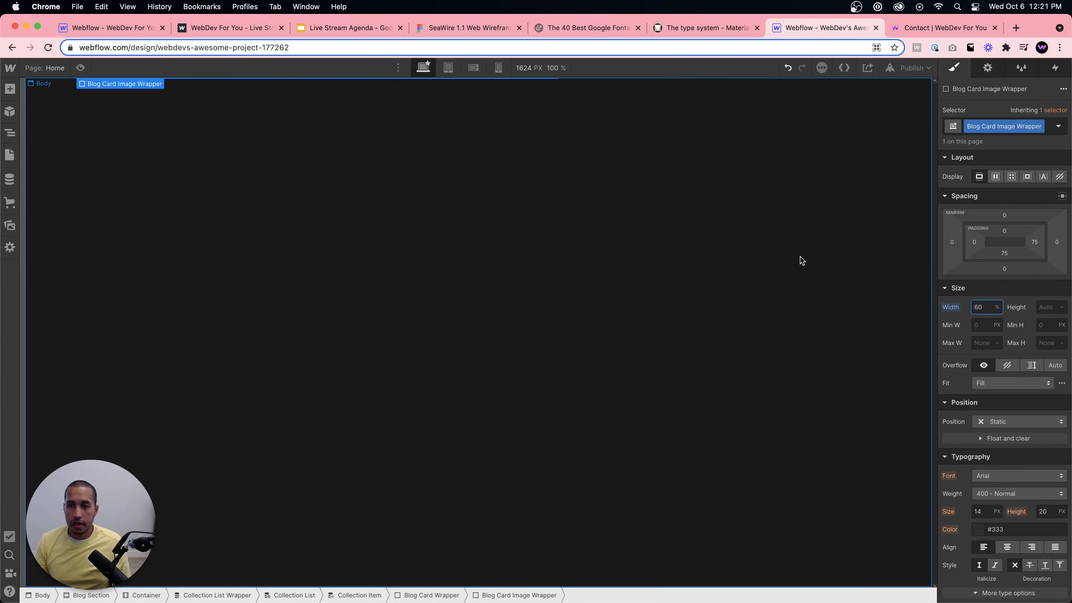
pyautogui.press('super+z')
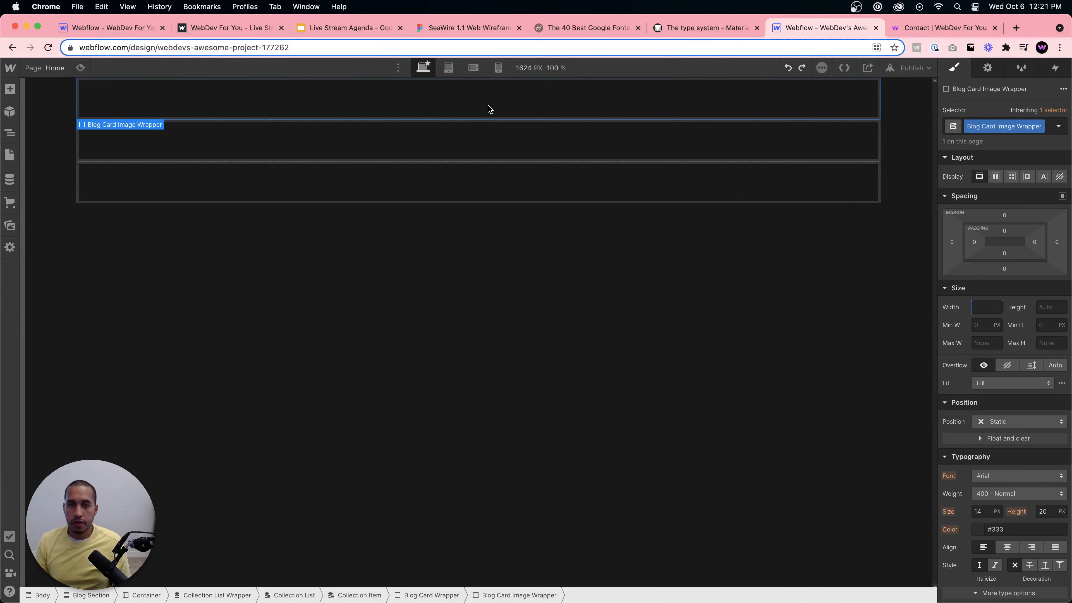
# Set the Blog Card Wrapper's display to flex and select the Blog Card Image Wrapper inside it.
pyautogui.click(431, 595)
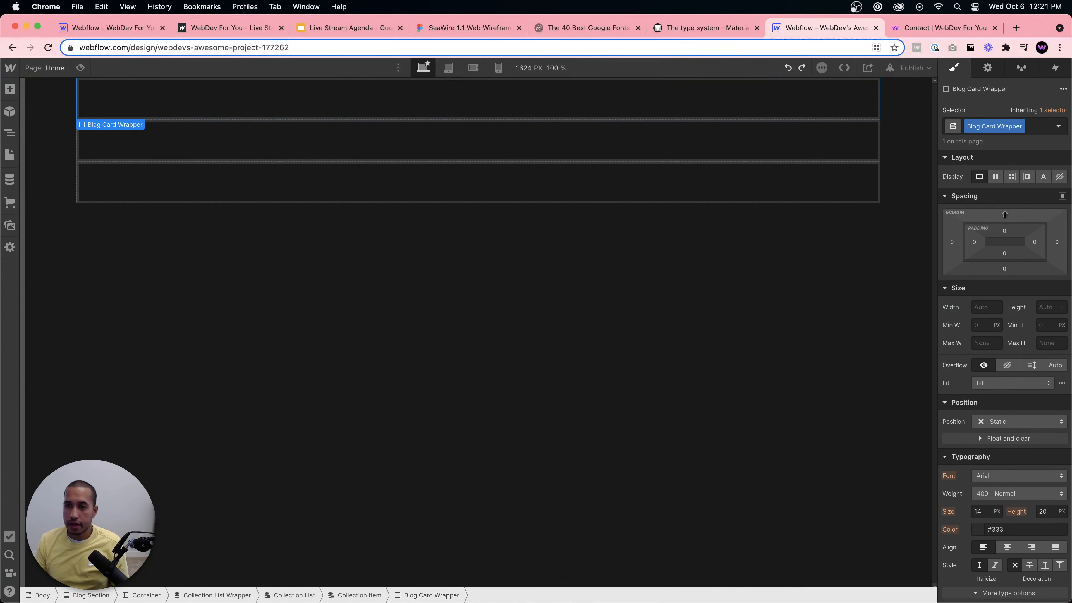
pyautogui.click(996, 178)
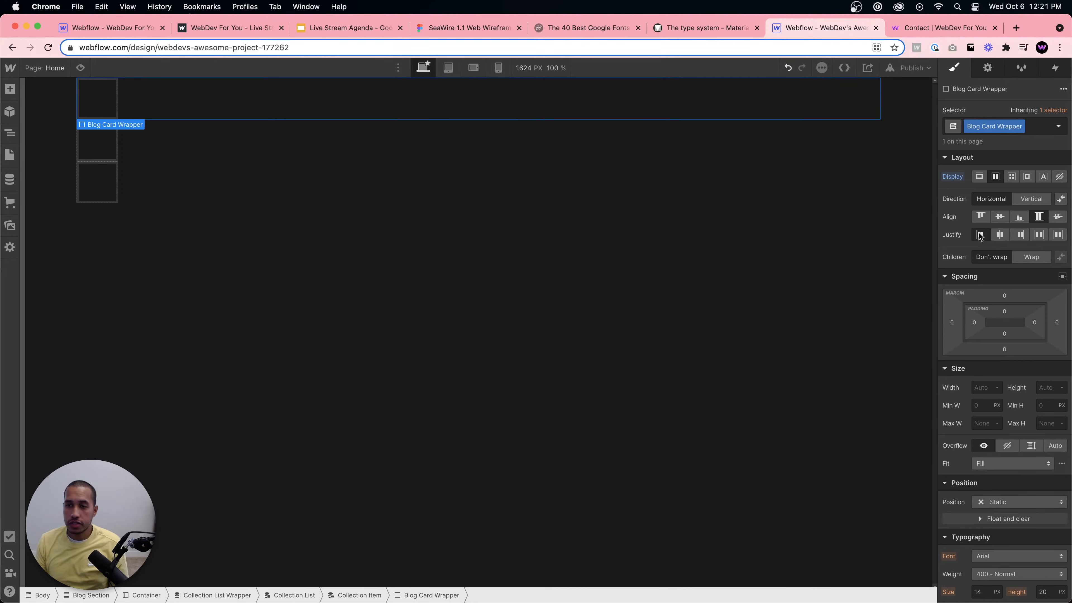
pyautogui.click(111, 116)
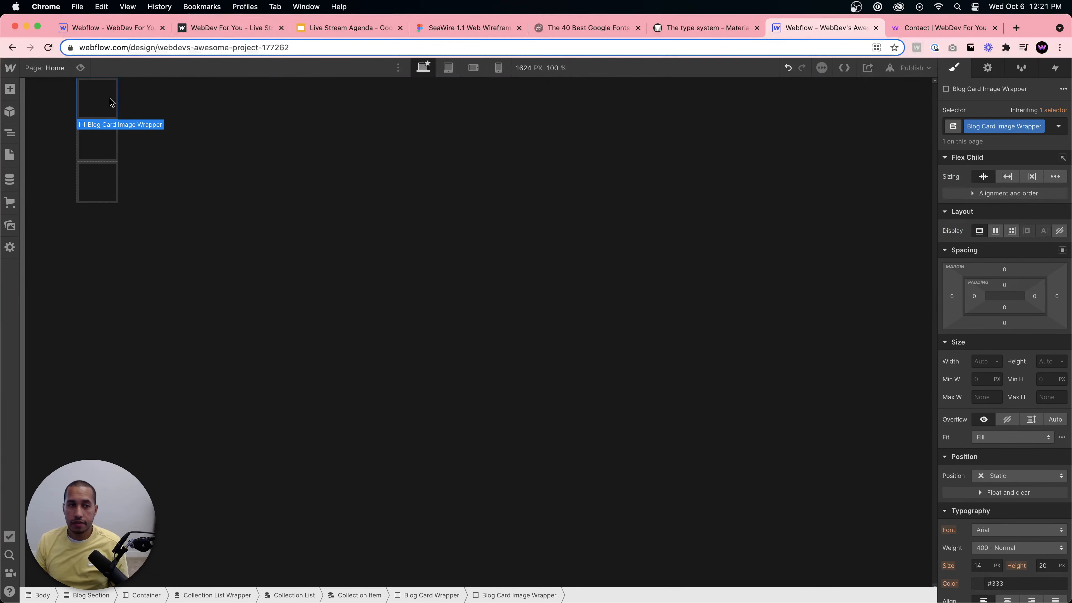
# Set the Blog Card Image Wrapper's width to 60%.
pyautogui.click(981, 361)
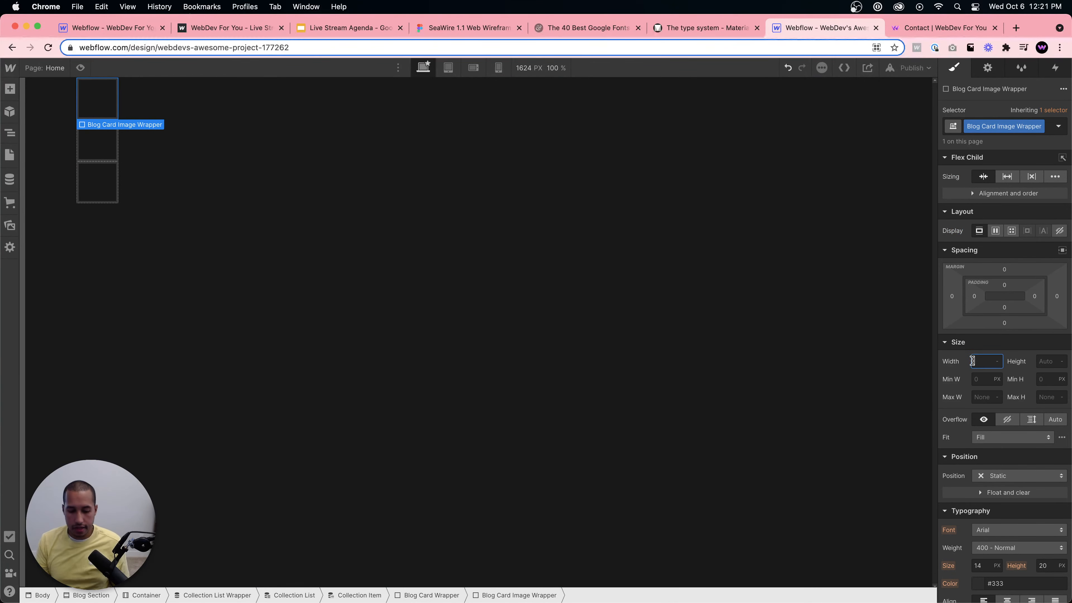
pyautogui.write('60')
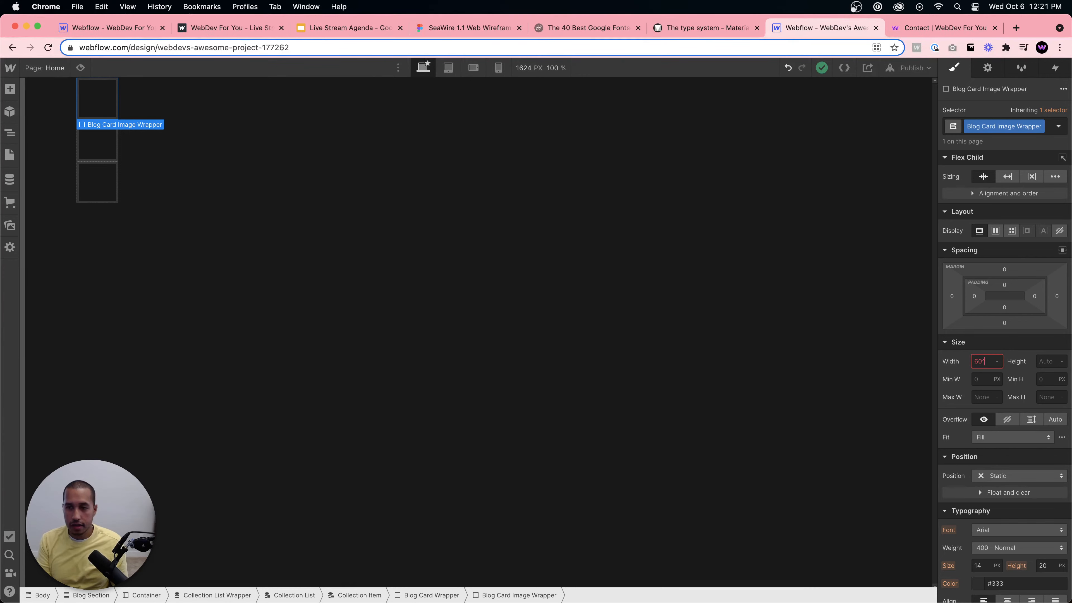
pyautogui.write('%')
pyautogui.press('Return')
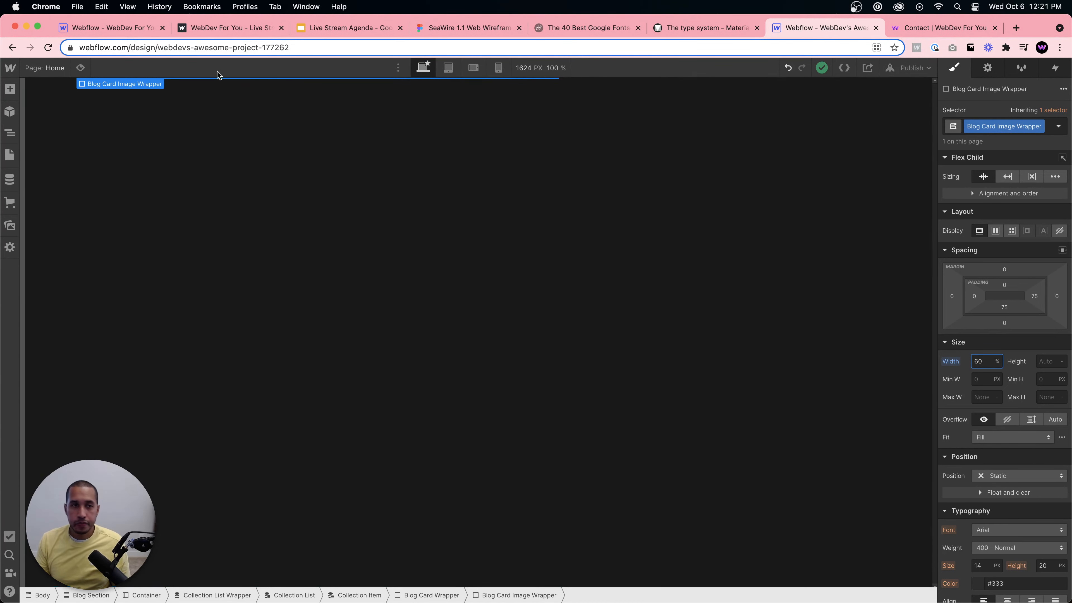
# Add an Image element inside the Blog Card Image Wrapper.
pyautogui.click(5, 135)
pyautogui.press('super+e')
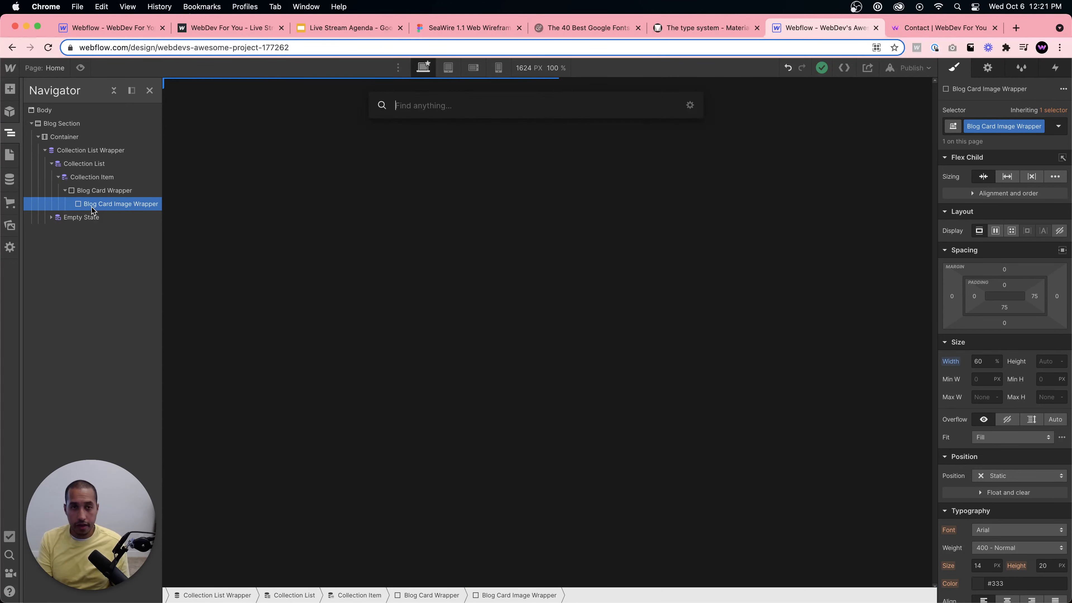
pyautogui.write('image')
pyautogui.press('Return')
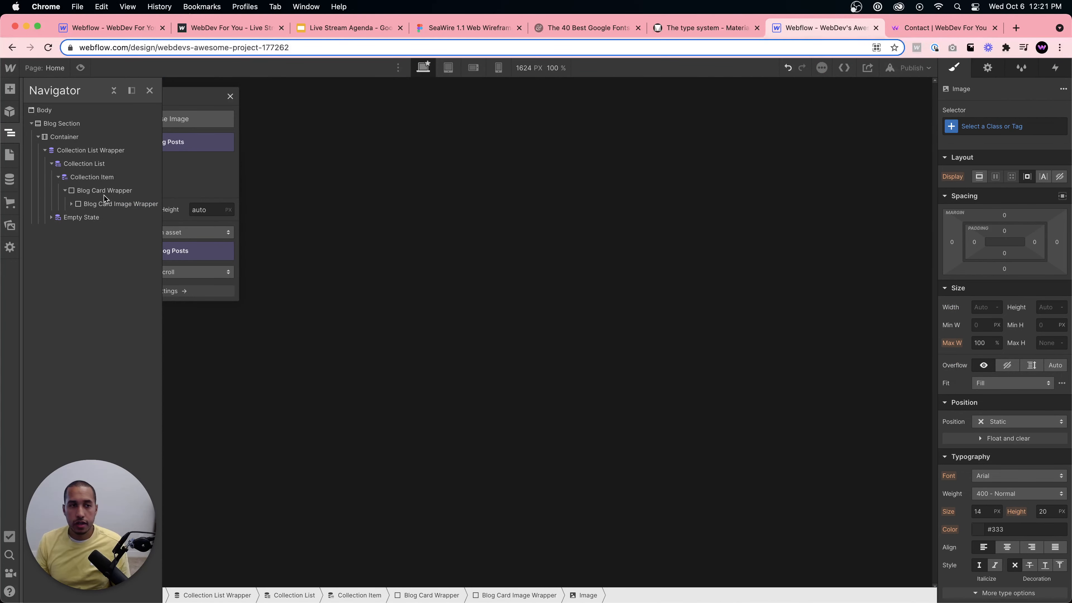
pyautogui.moveTo(190, 90); pyautogui.dragTo(189, 162)
pyautogui.click(230, 168)
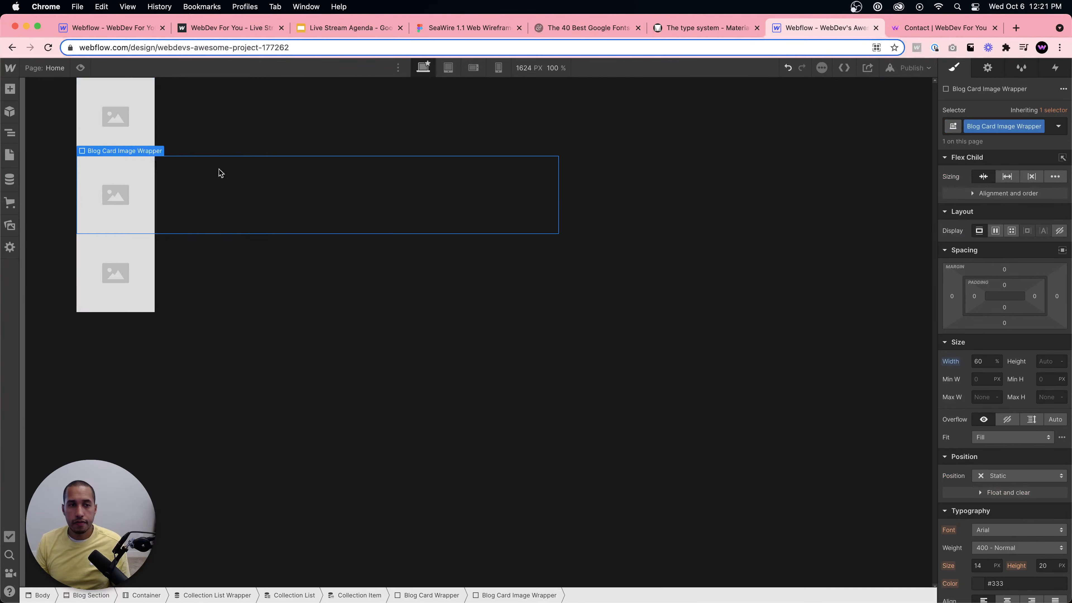
# Set the Blog Card Image Wrapper's height to 450 px.
pyautogui.click(207, 120)
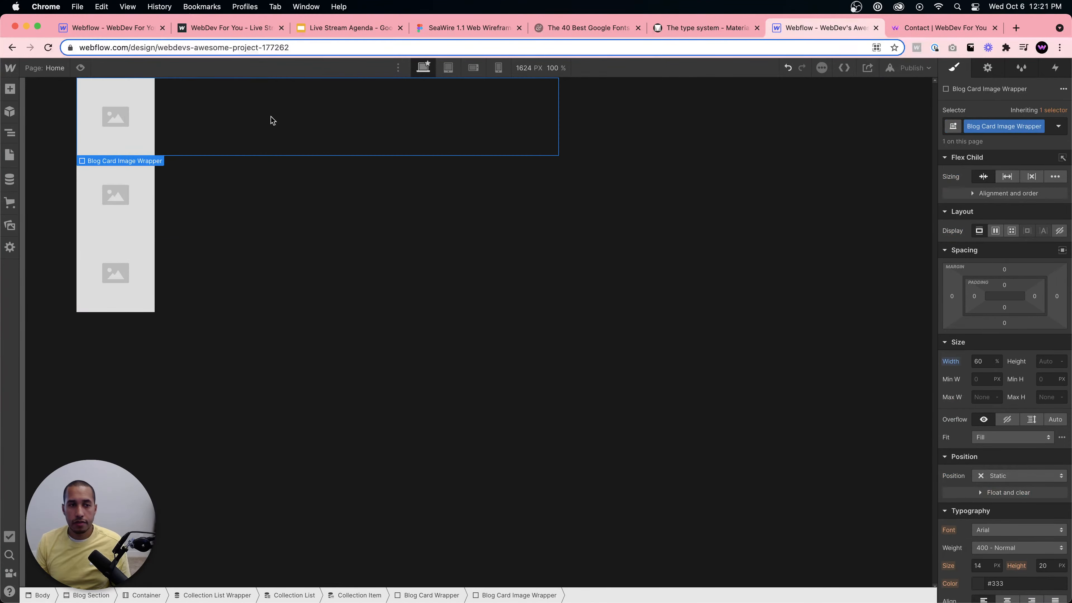
pyautogui.click(1048, 365)
pyautogui.write('450')
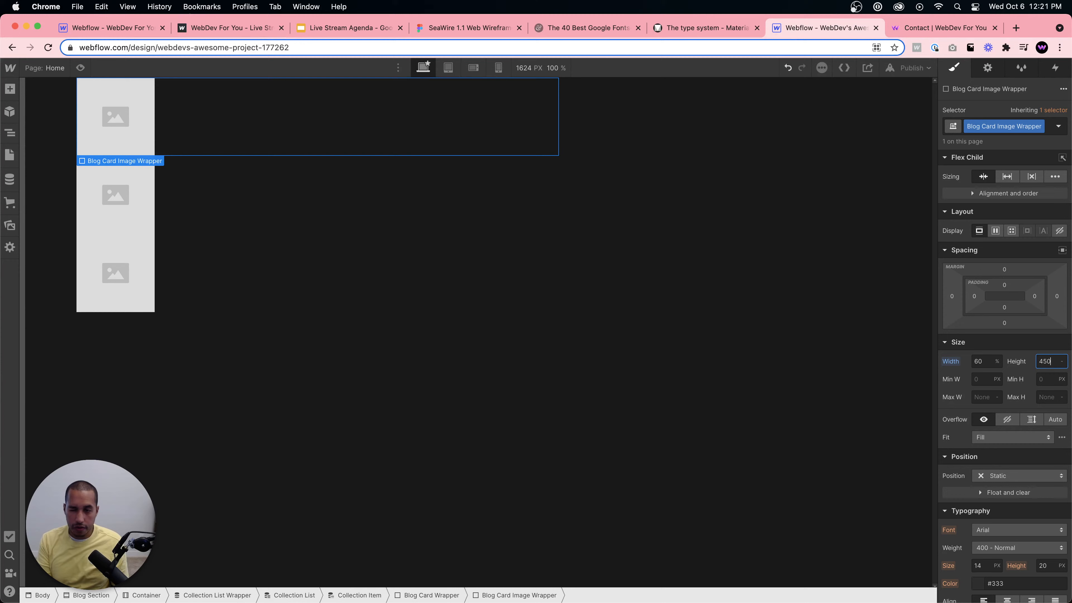
pyautogui.press('Return')
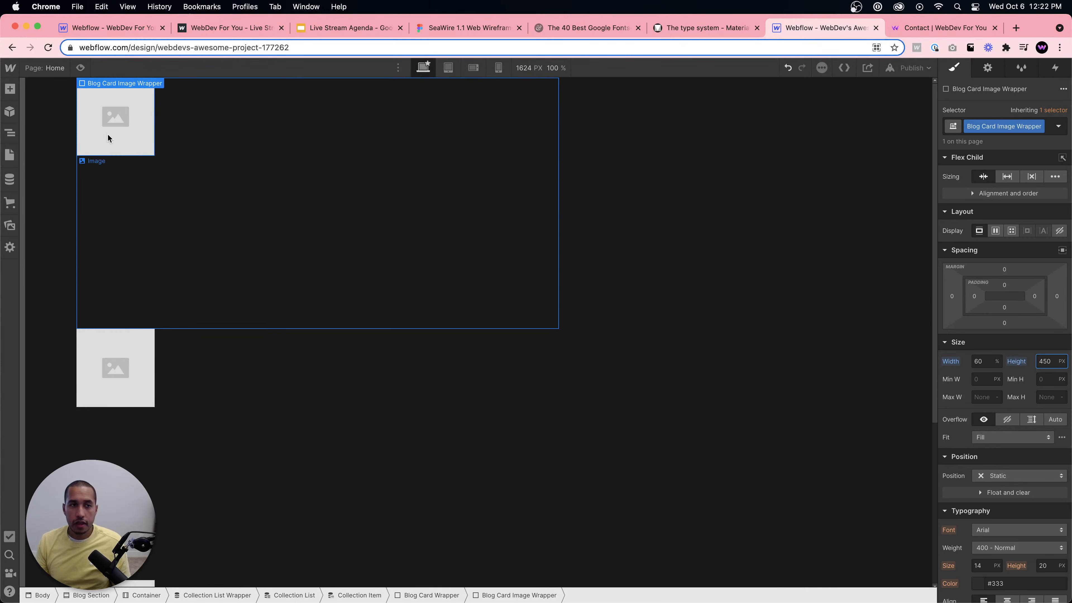
# Bind the card's placeholder image to the Main Image field of the Blog Posts collection.
pyautogui.click(128, 132)
pyautogui.click(113, 161)
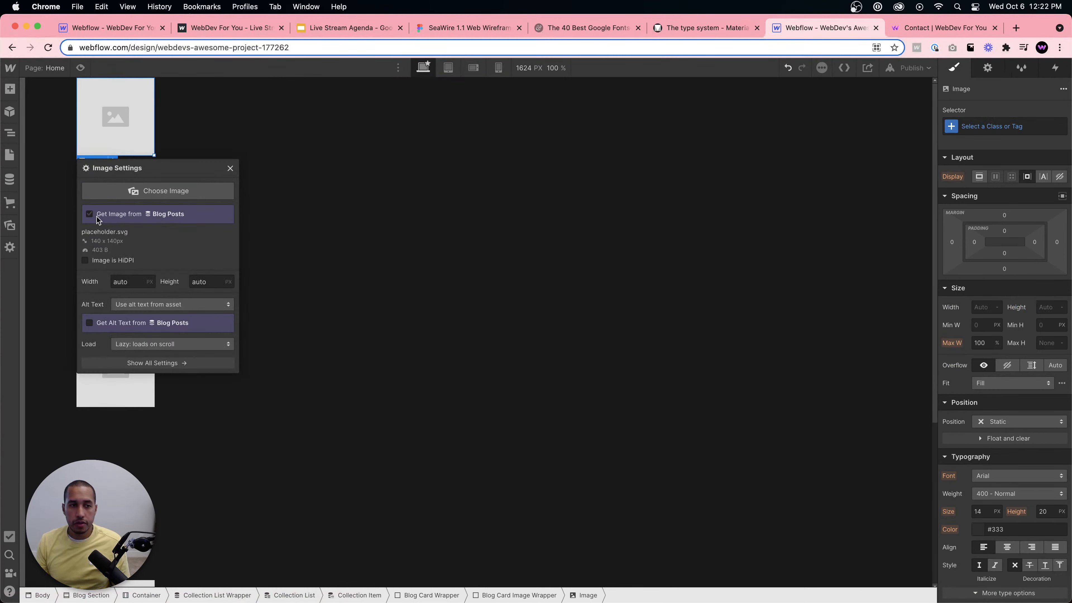
pyautogui.click(96, 215)
pyautogui.click(126, 228)
pyautogui.click(134, 250)
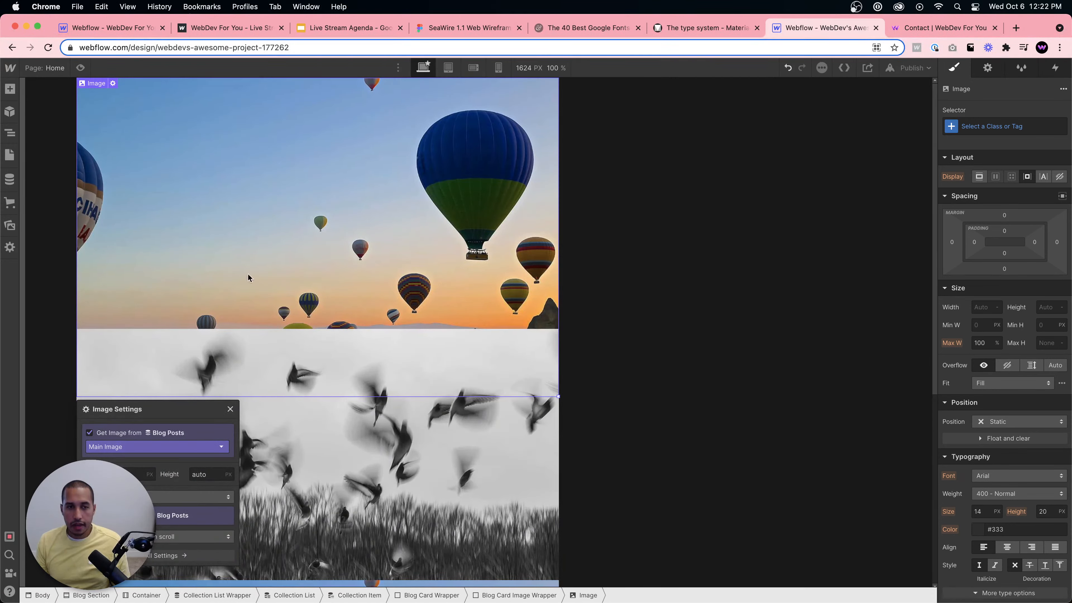
# Create the class Blog Card Image on the bound image.
pyautogui.click(1003, 126)
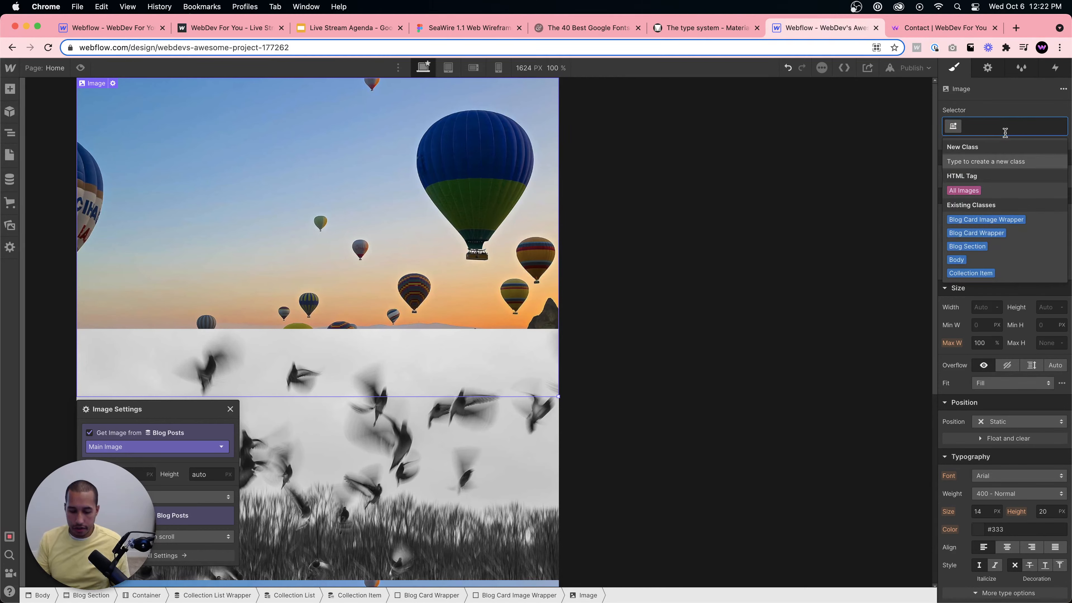
pyautogui.write('Blog Card Image')
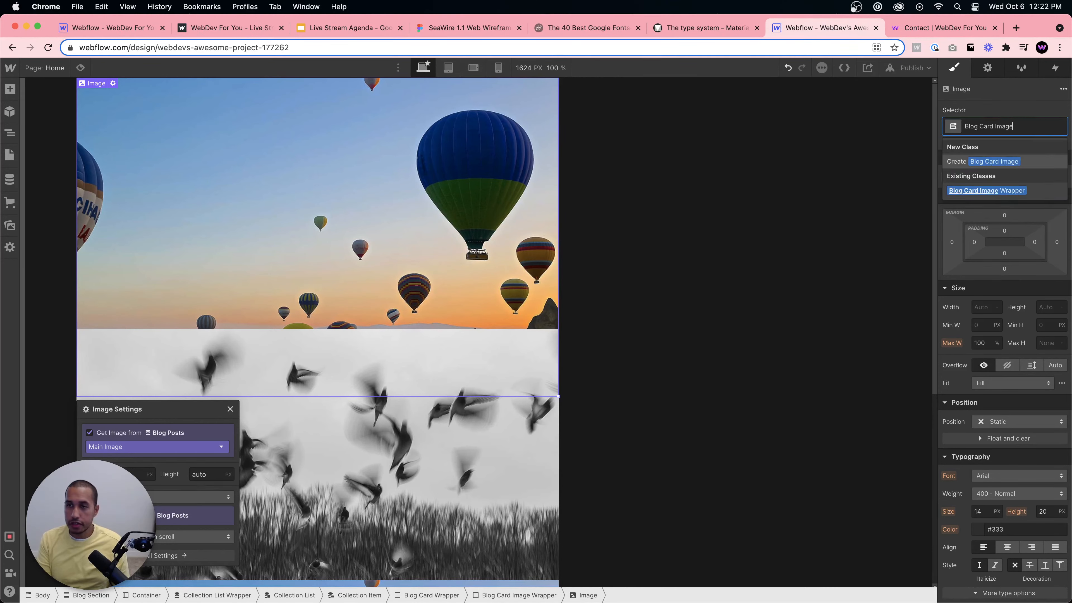
pyautogui.press('Return')
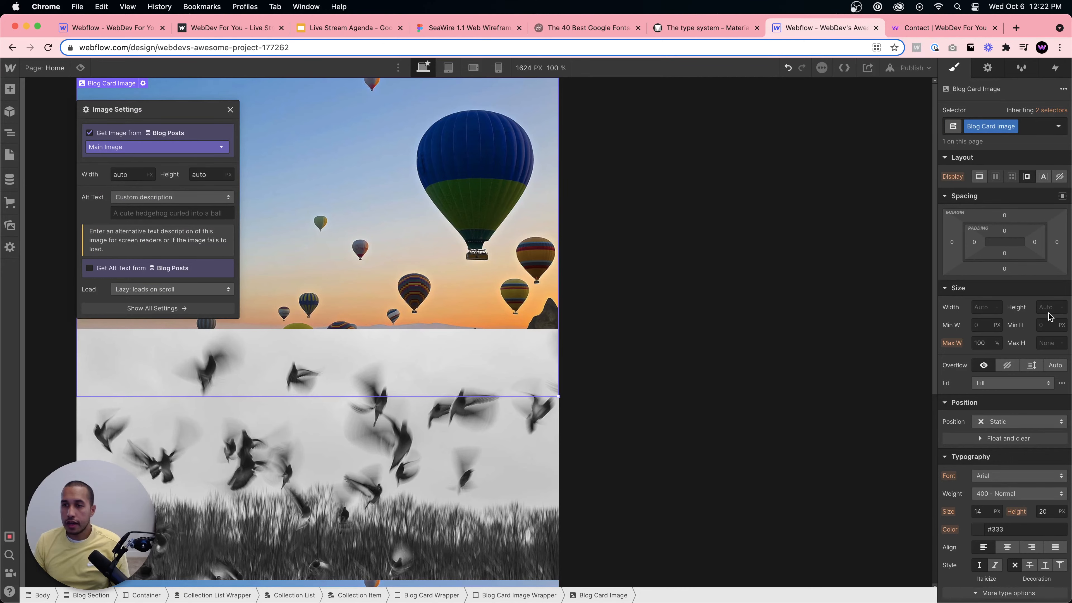
# Give the Blog Card Image Wrapper a 30 px border radius and set its overflow to hidden.
pyautogui.click(519, 595)
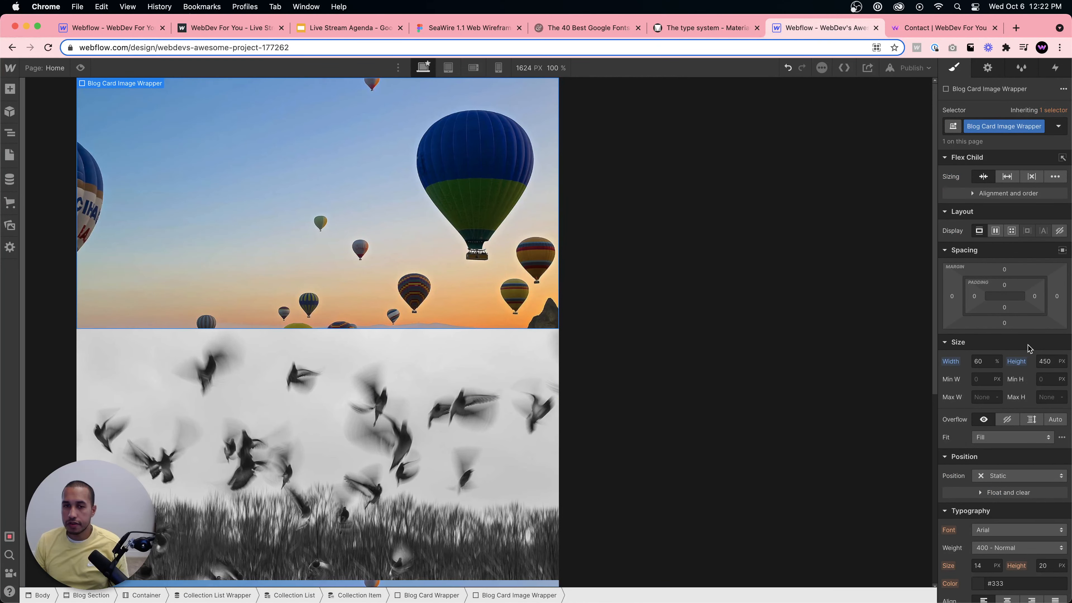
pyautogui.scroll(-10, 1024, 350)
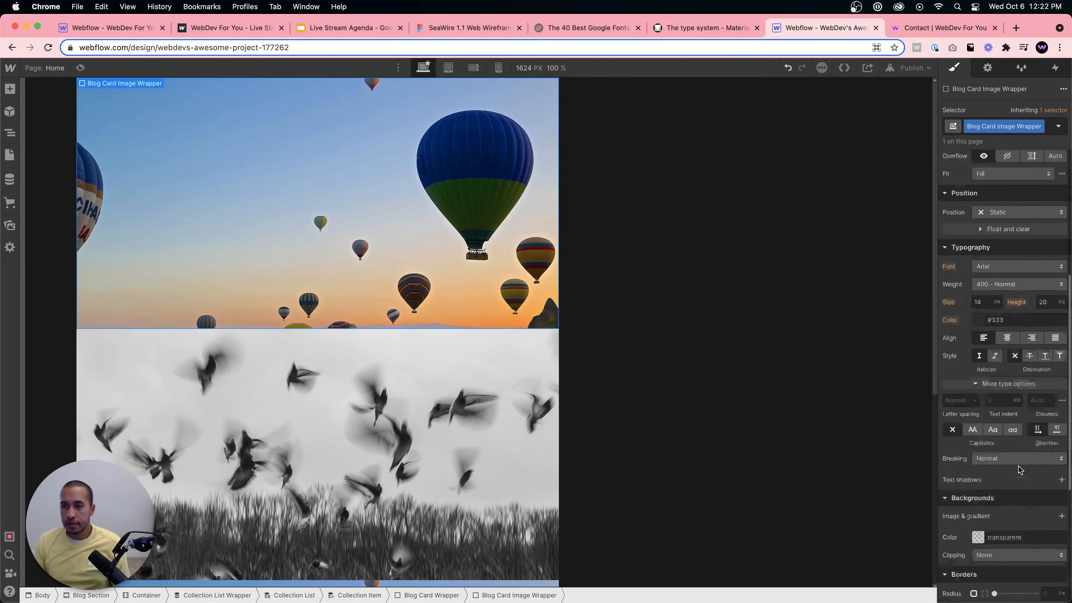
pyautogui.click(1046, 357)
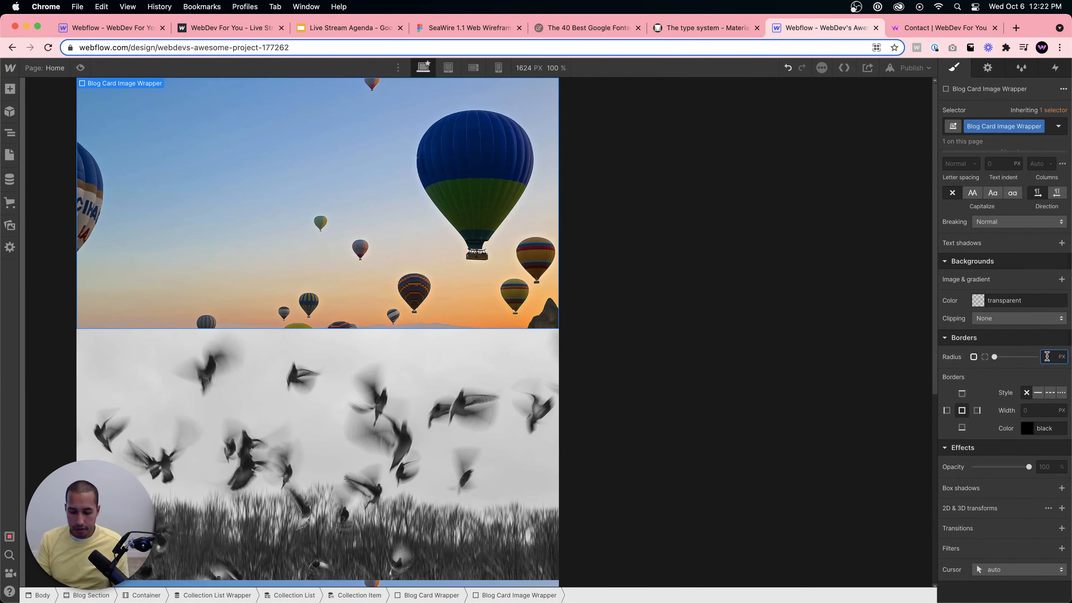
pyautogui.press('Return')
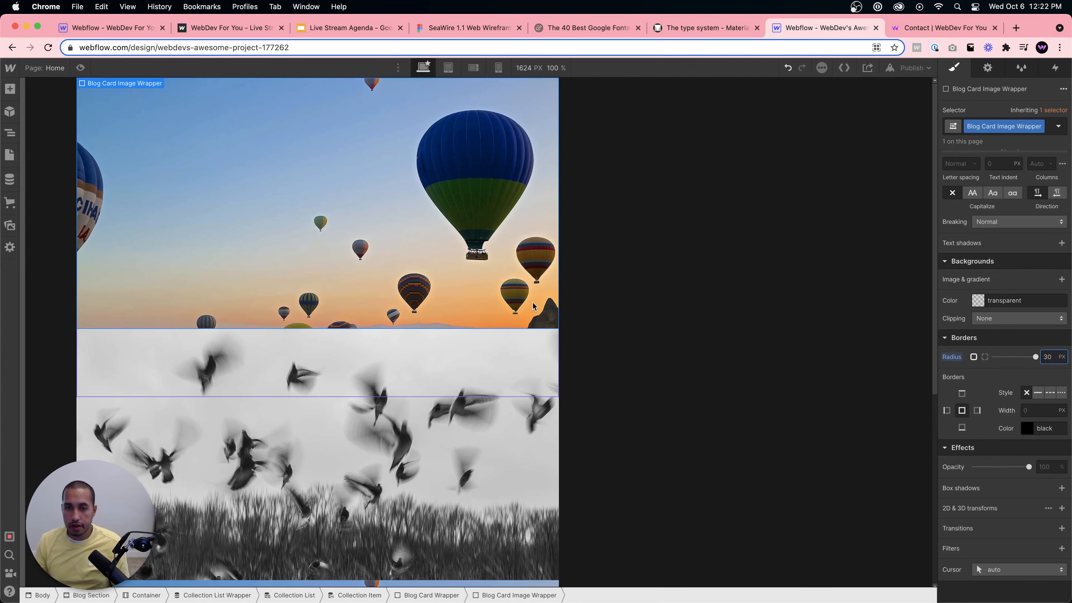
pyautogui.scroll(10, 1012, 291)
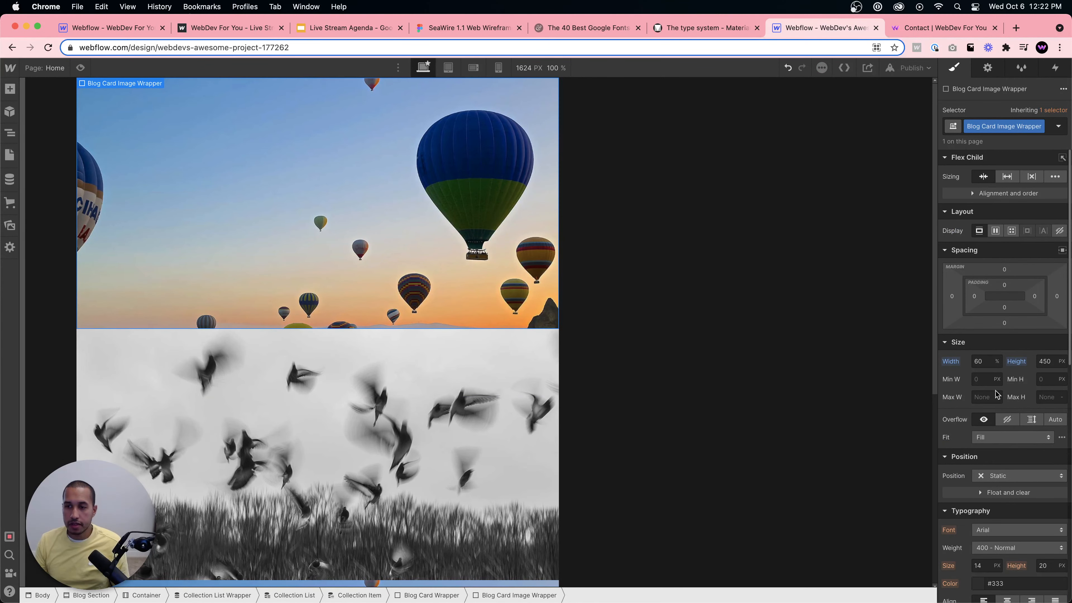
pyautogui.click(1003, 423)
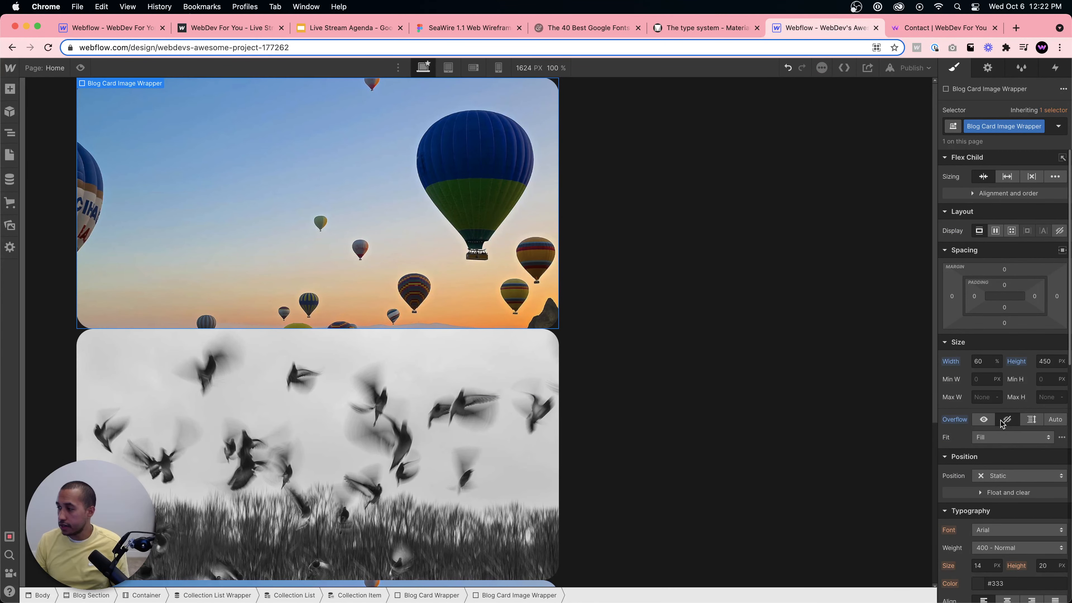
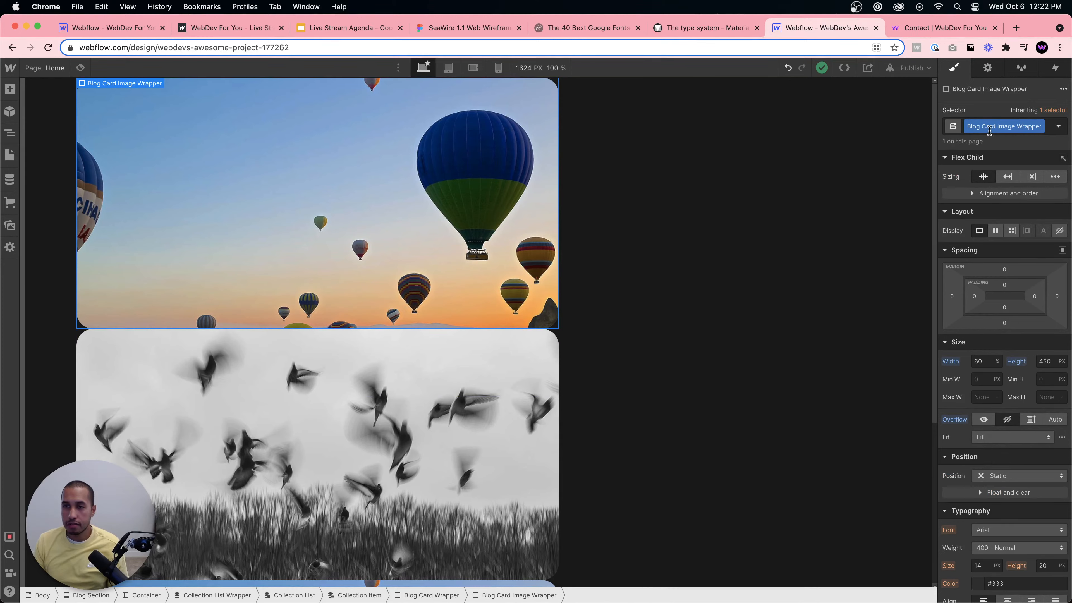
# Set a 60 px bottom margin on the Collection Item to space out the blog cards.
pyautogui.click(630, 306)
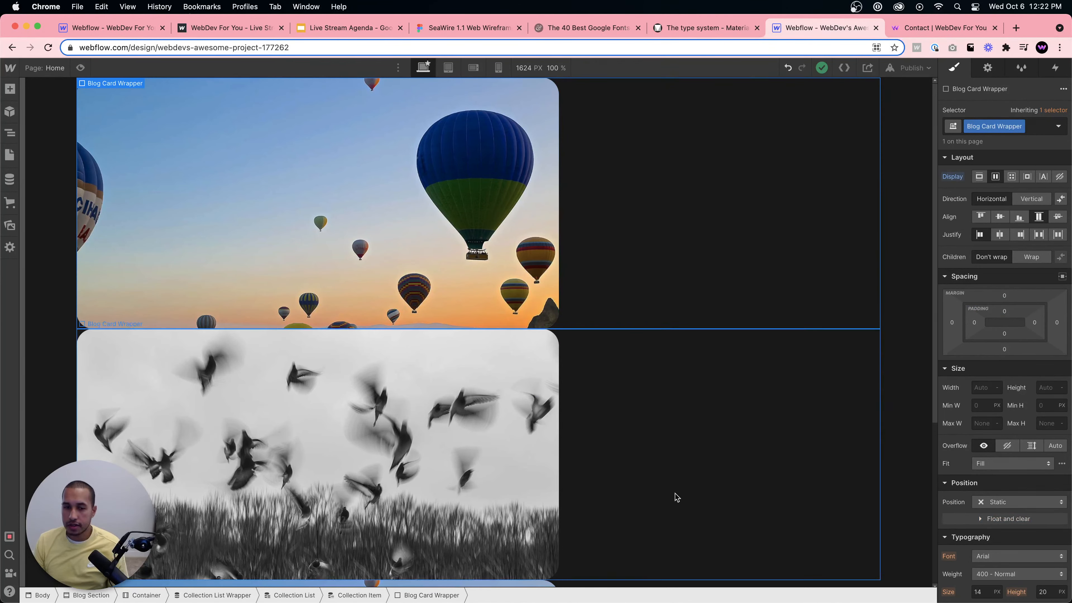
pyautogui.click(359, 594)
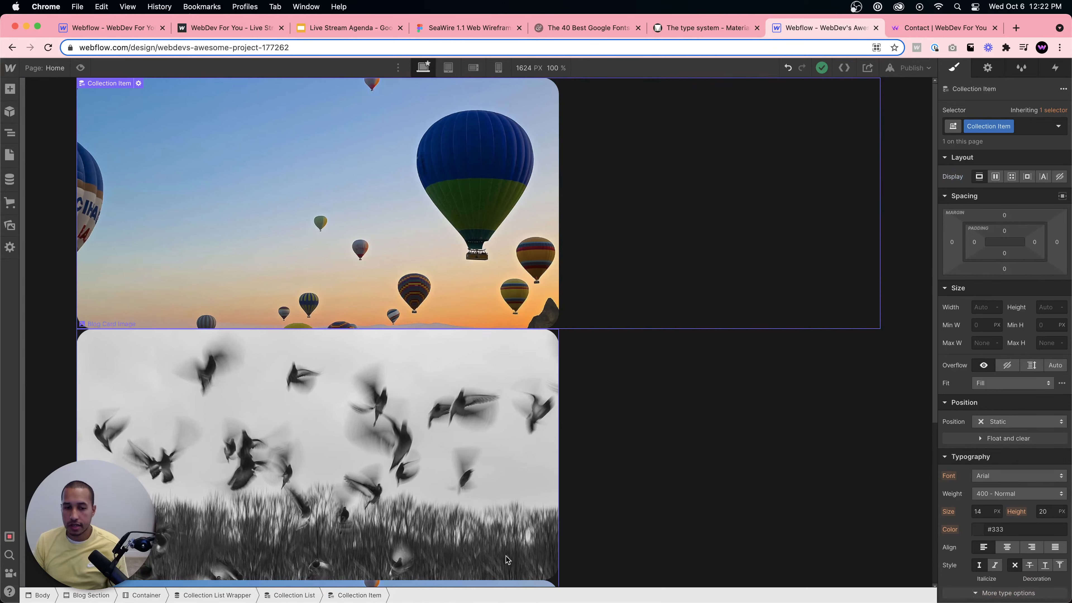
pyautogui.click(1004, 270)
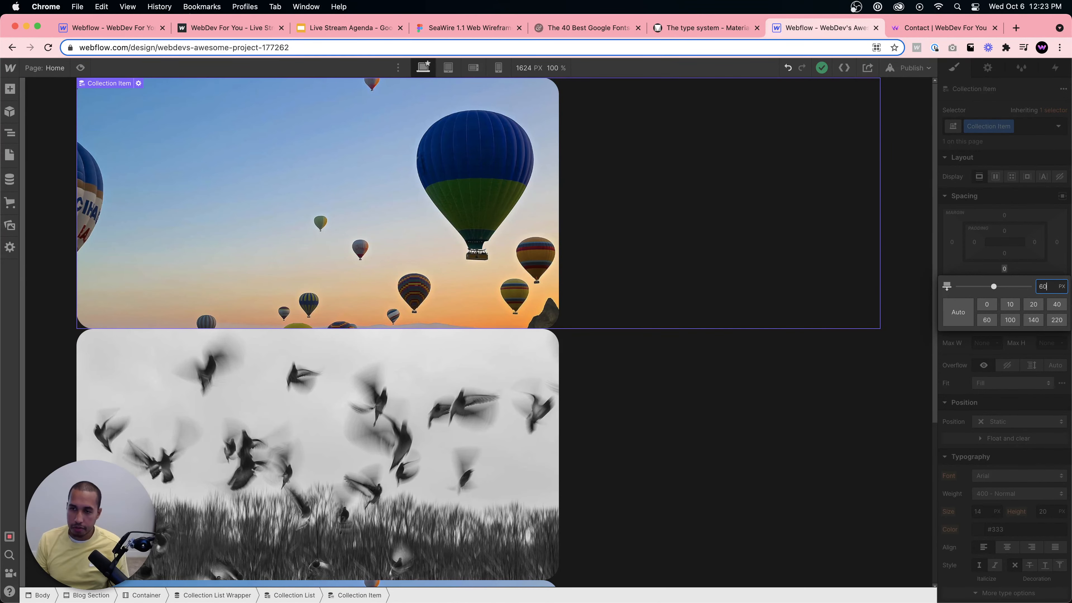
pyautogui.press('Return')
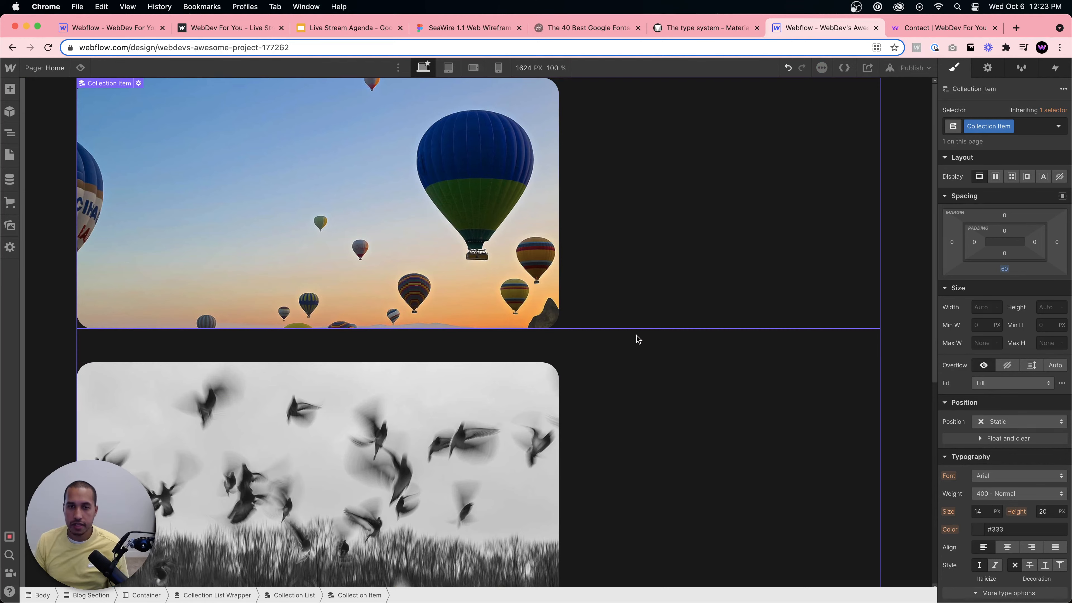
# Examine how the collection list, its item, the Blog Card Wrapper and the image wrapper are nested and styled.
pyautogui.click(582, 269)
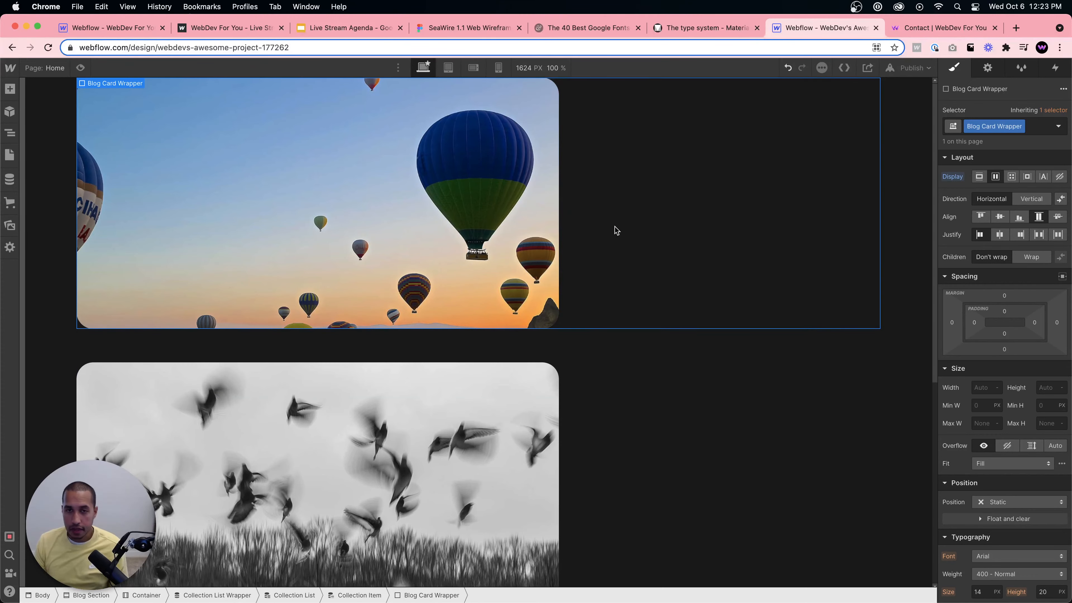
pyautogui.click(525, 236)
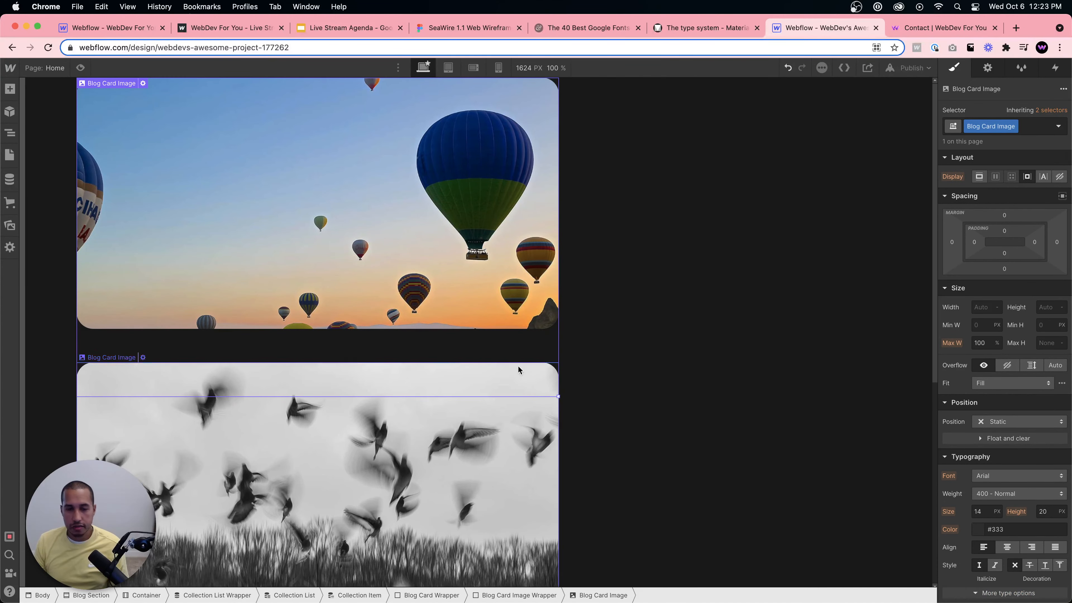
pyautogui.click(619, 270)
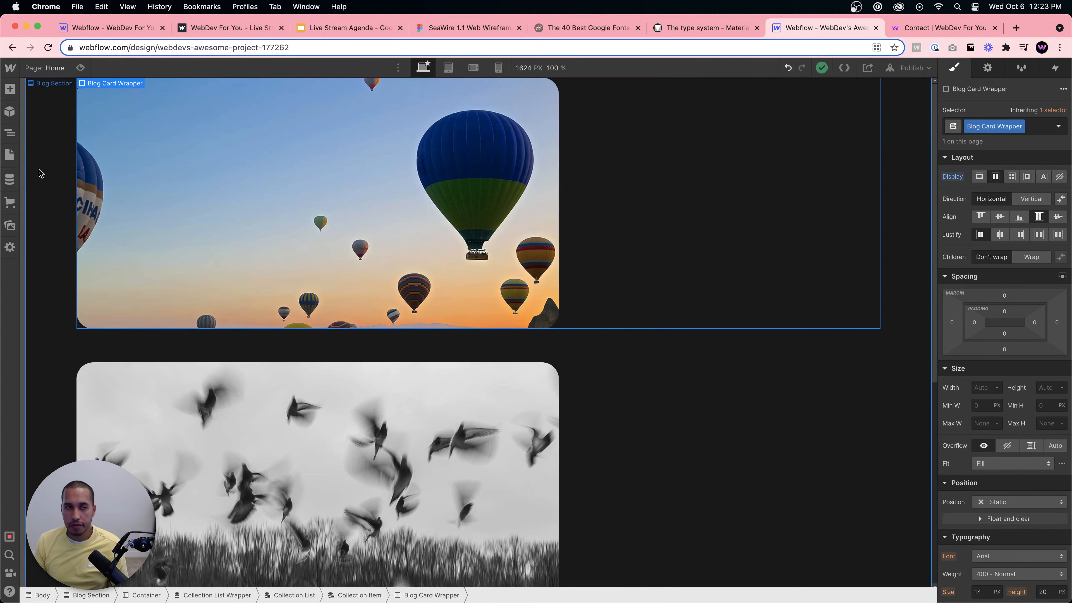
pyautogui.press('z')
pyautogui.click(106, 203)
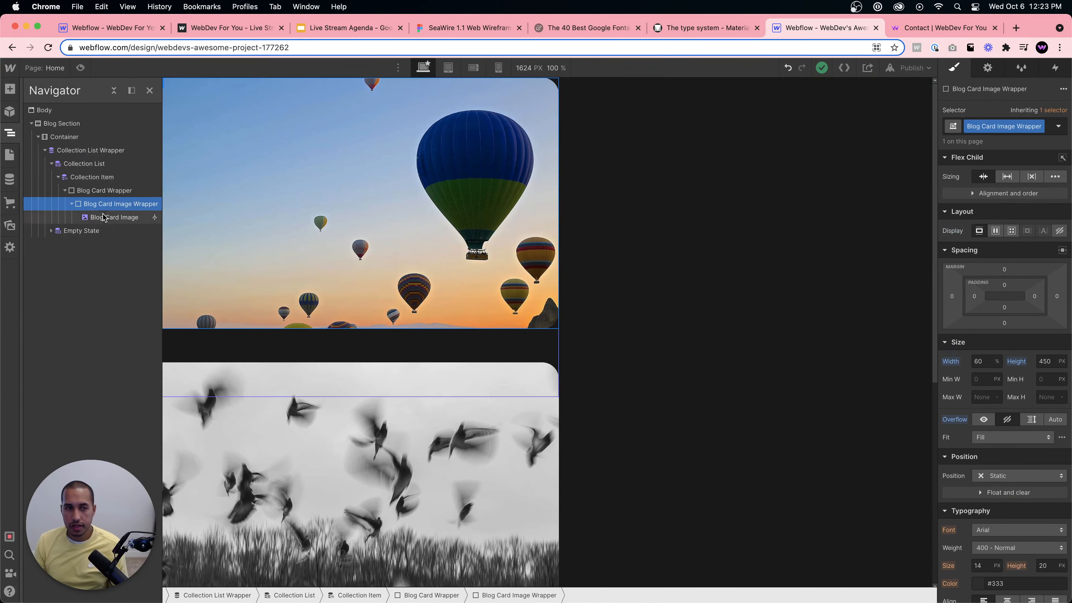
pyautogui.click(90, 177)
pyautogui.click(129, 153)
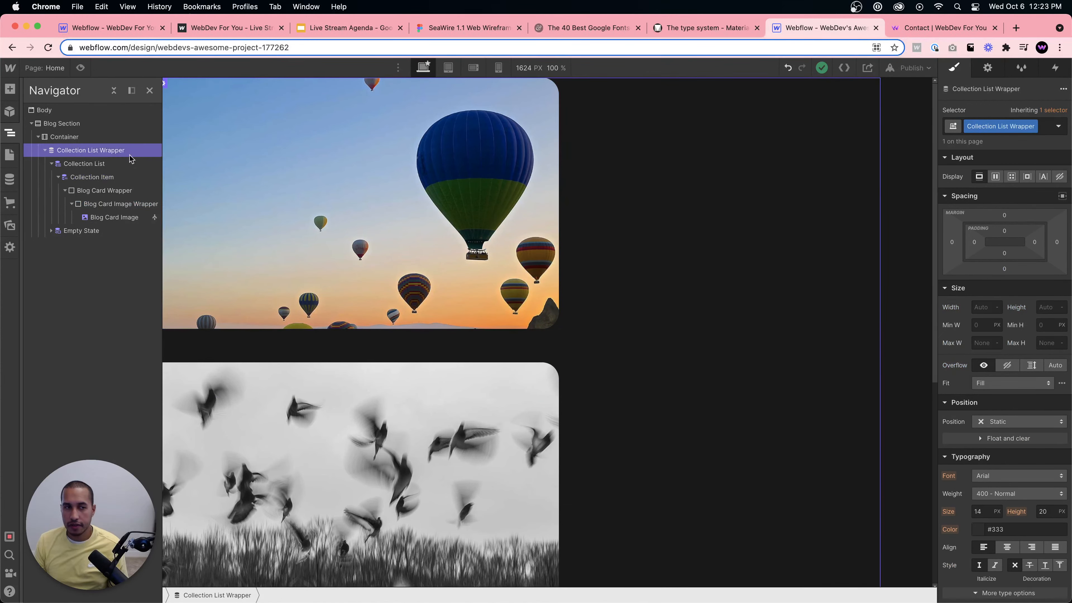
pyautogui.click(94, 165)
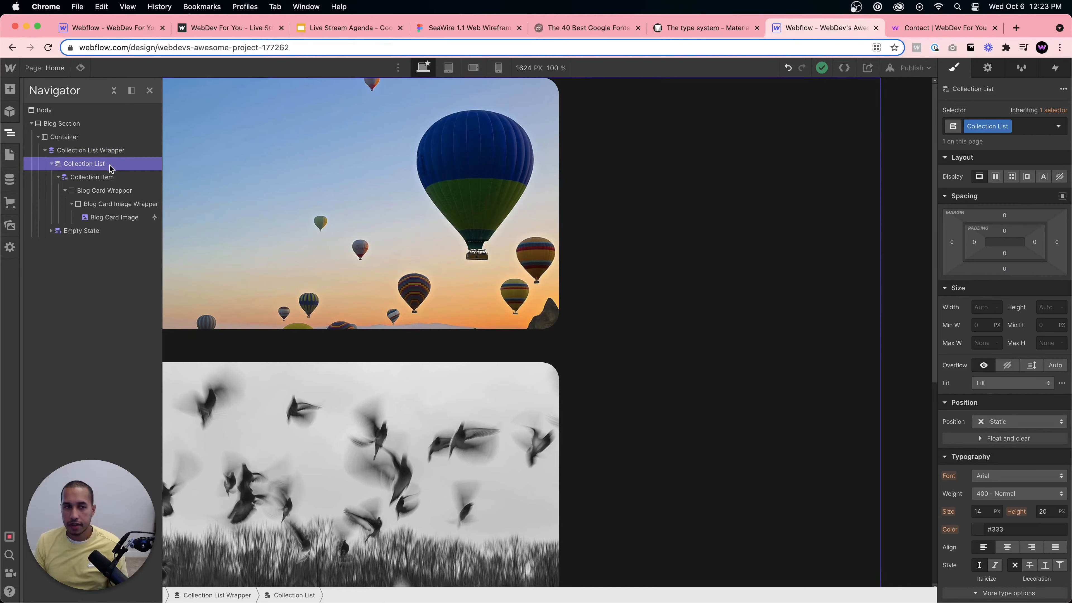
pyautogui.click(99, 178)
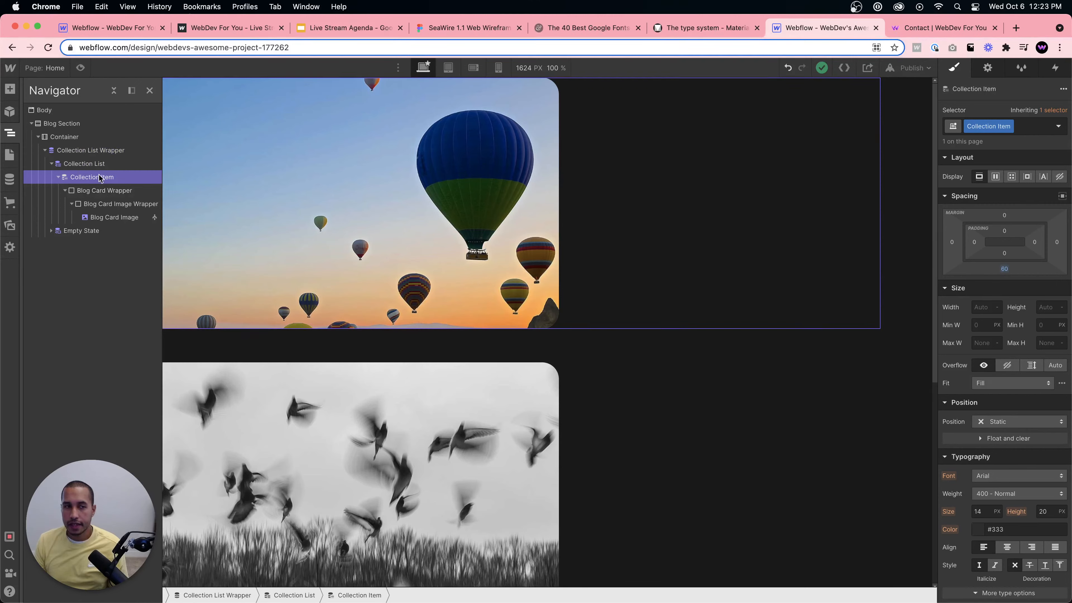
pyautogui.click(111, 193)
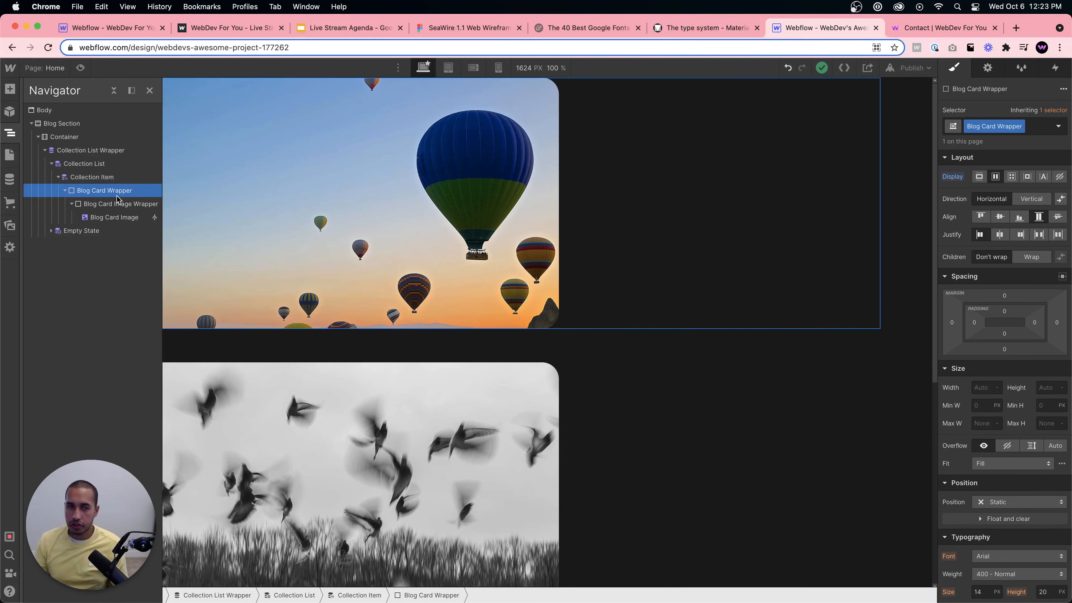
pyautogui.click(114, 179)
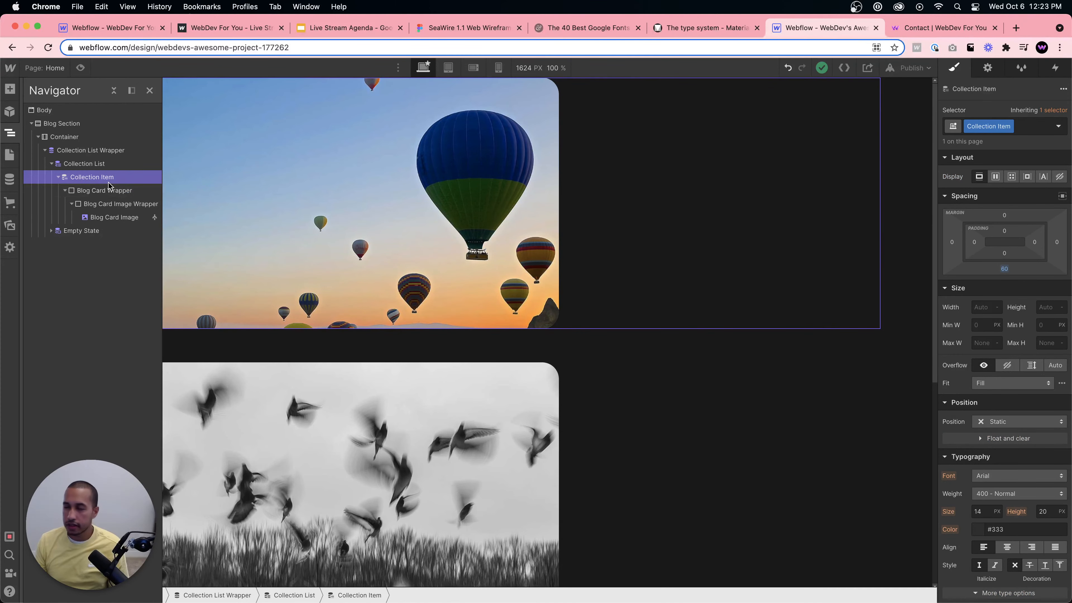
pyautogui.click(108, 192)
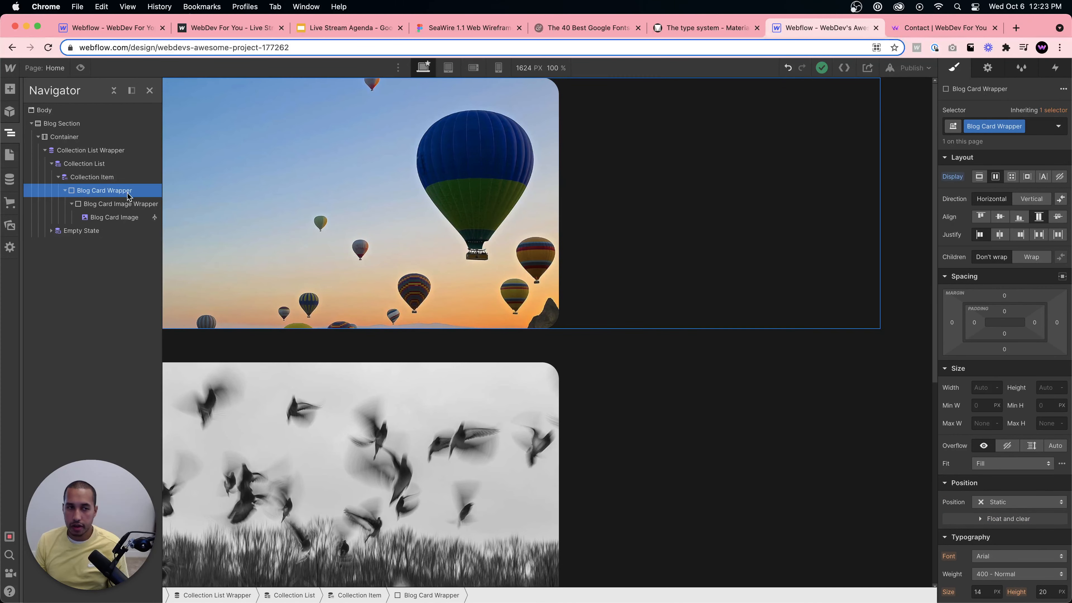
# Give the Blog Section 100 px of top and bottom padding.
pyautogui.click(116, 205)
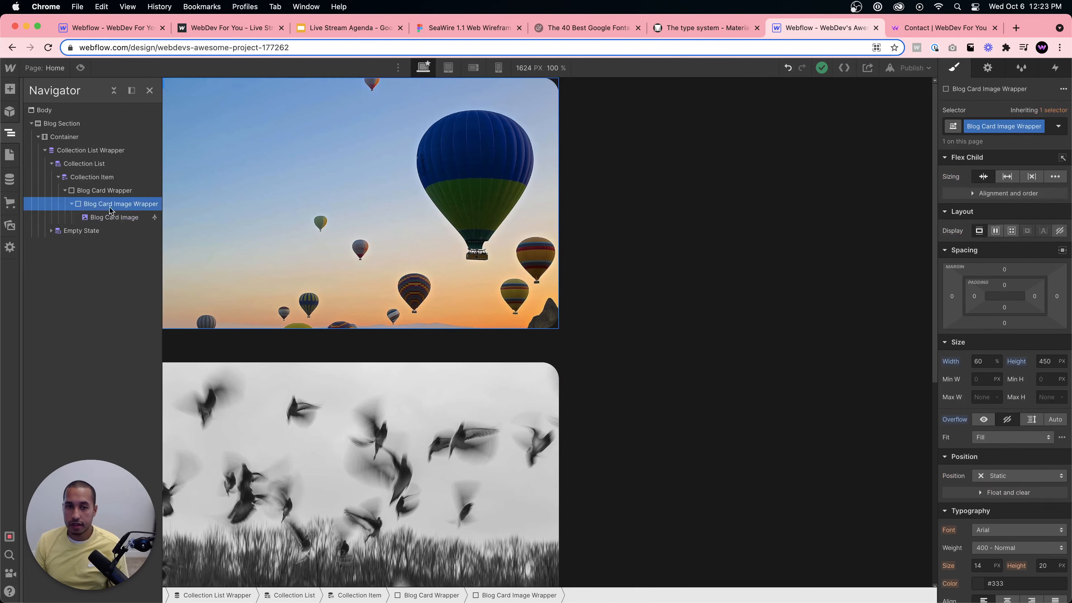
pyautogui.click(599, 230)
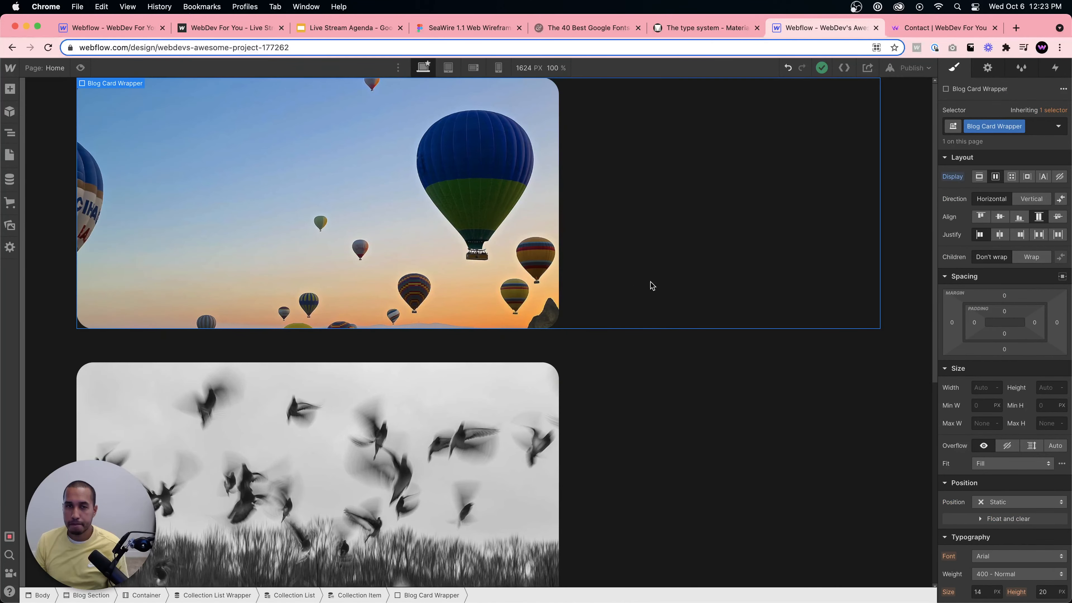
pyautogui.click(903, 237)
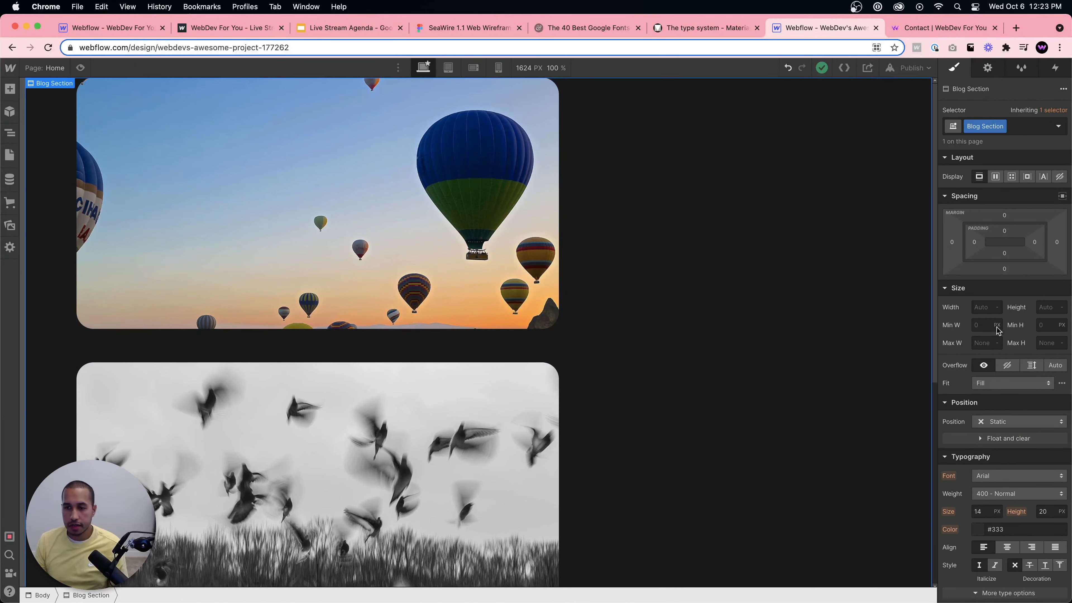
pyautogui.click(1004, 231)
pyautogui.write('100')
pyautogui.press('Return')
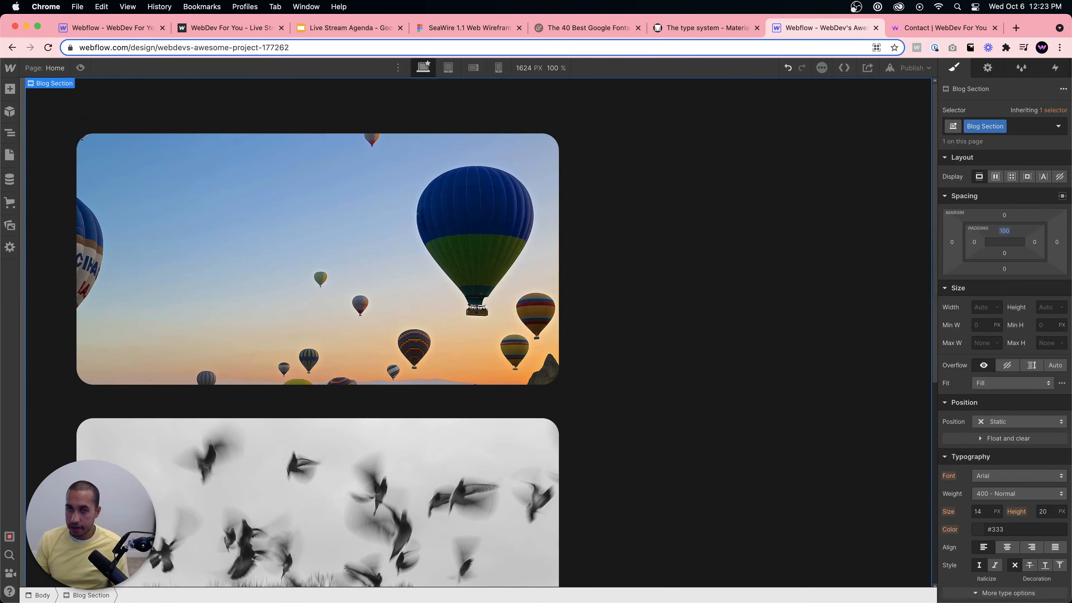
pyautogui.click(1004, 253)
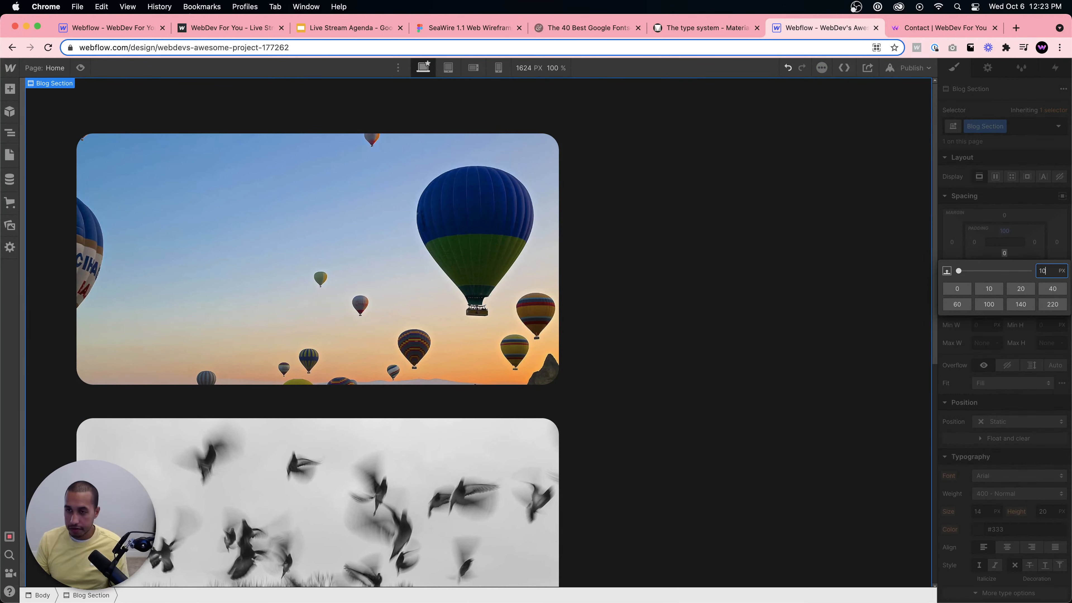
pyautogui.write('10')
pyautogui.press('Return')
# Set the Blog Section's left and right padding to 10vw.
pyautogui.click(974, 242)
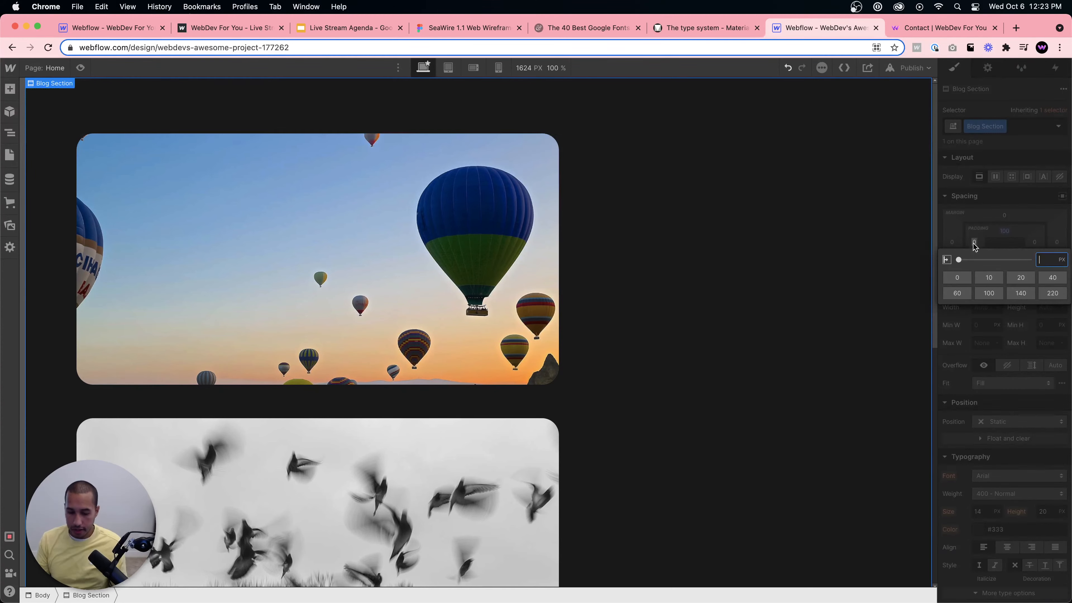
pyautogui.write('10vw')
pyautogui.press('Return')
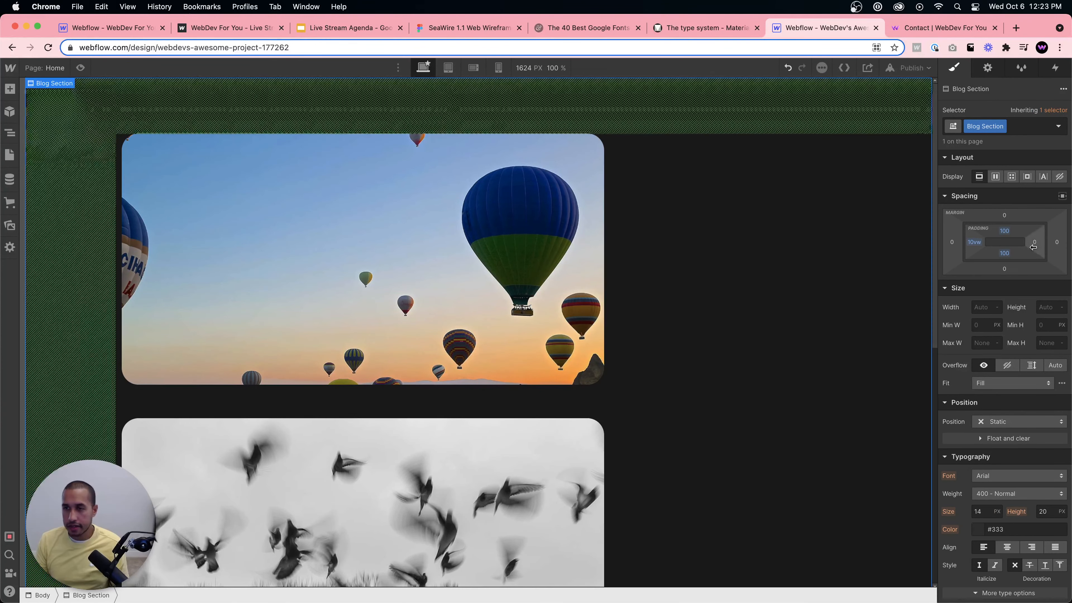
pyautogui.click(1033, 244)
pyautogui.write('10vw')
pyautogui.press('Return')
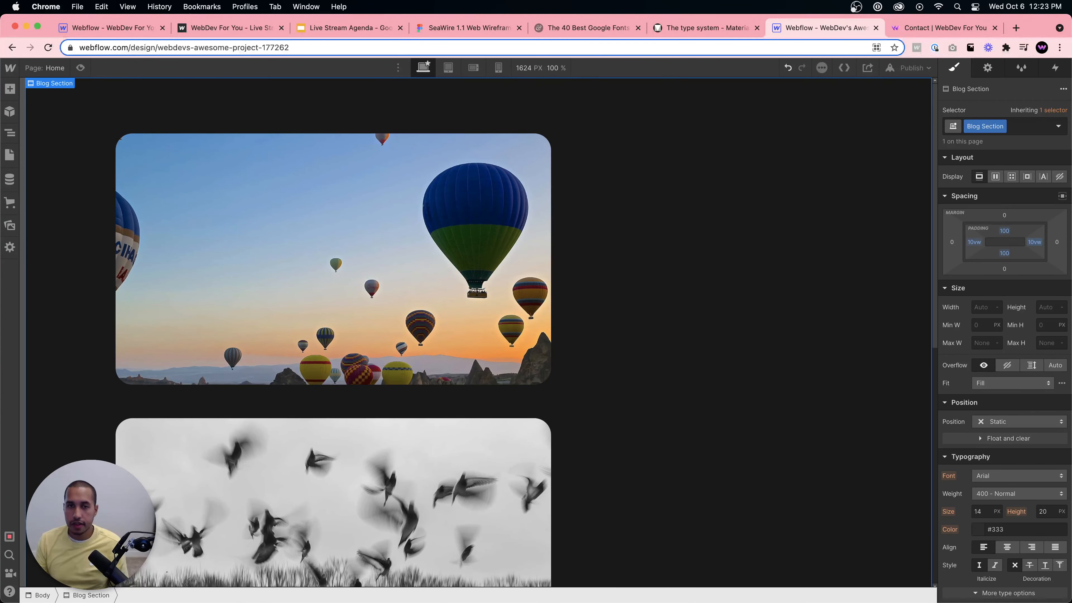
# Set the fit of the Blog Card Image in the first card to Cover.
pyautogui.click(602, 268)
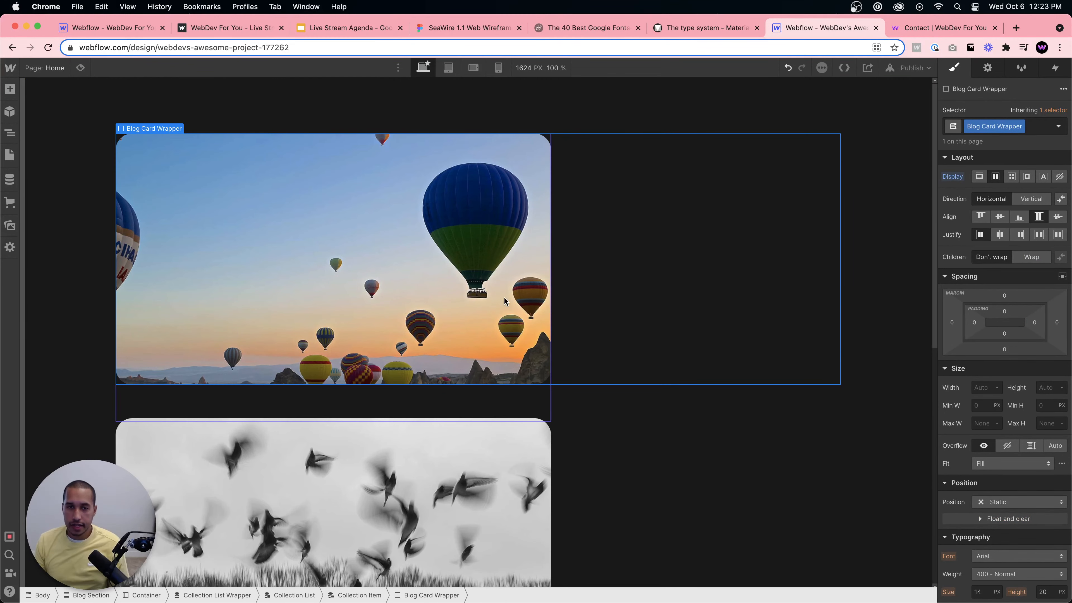
pyautogui.click(490, 347)
pyautogui.click(1012, 383)
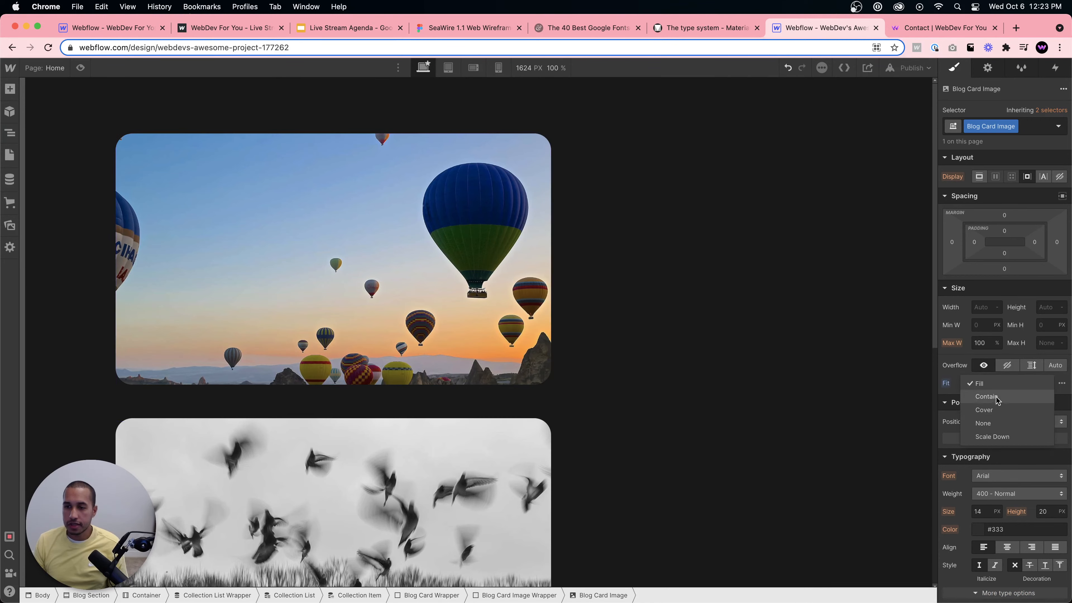
pyautogui.click(994, 404)
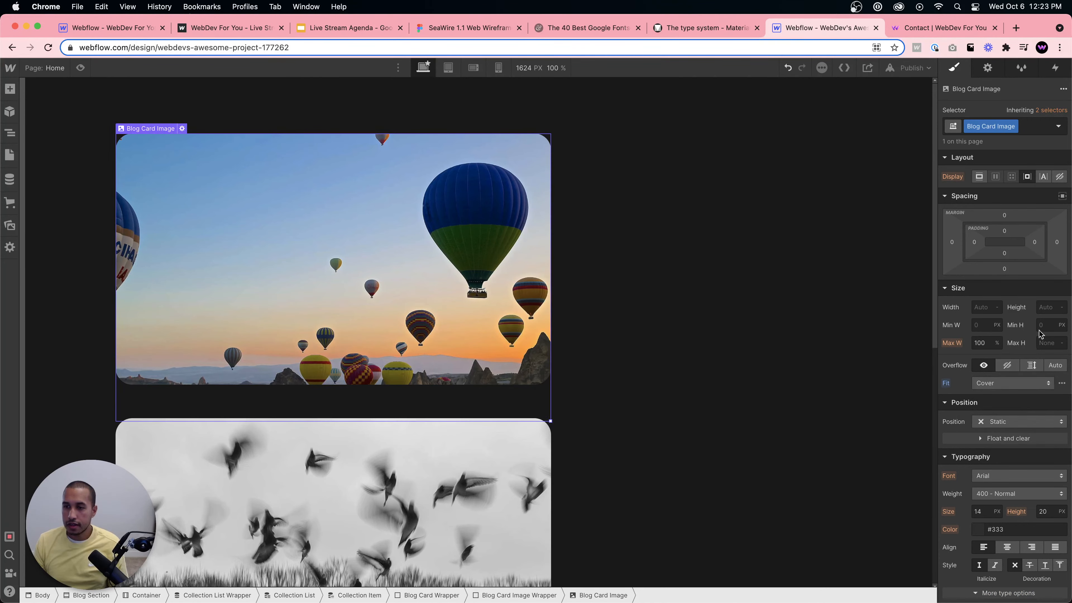
# Size the Blog Card Image to 100% height and 100% width of its wrapper.
pyautogui.click(1046, 307)
pyautogui.write('100%')
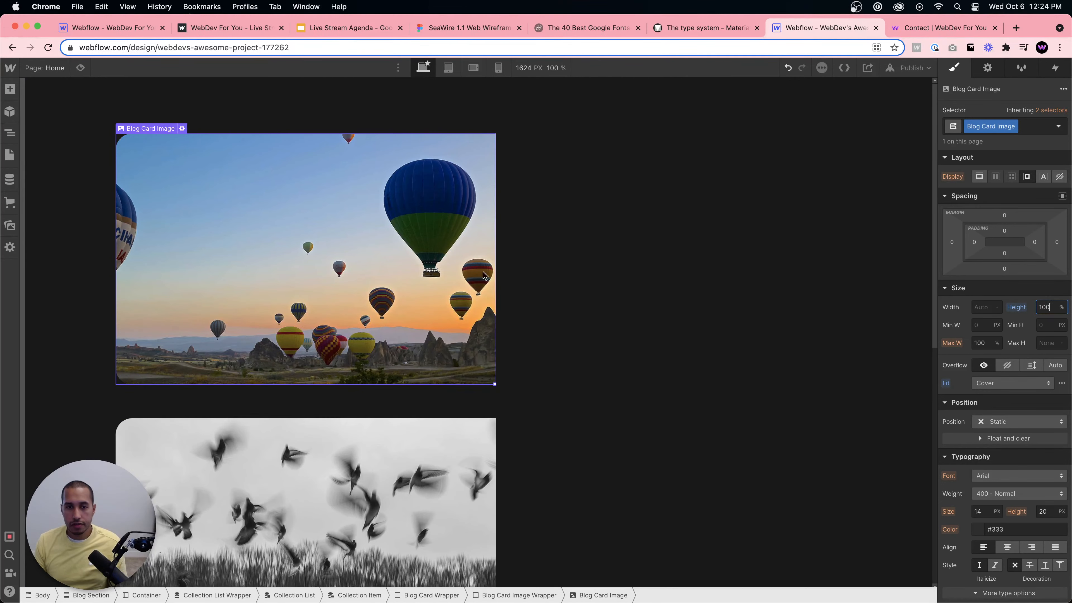
pyautogui.click(983, 307)
pyautogui.write('10')
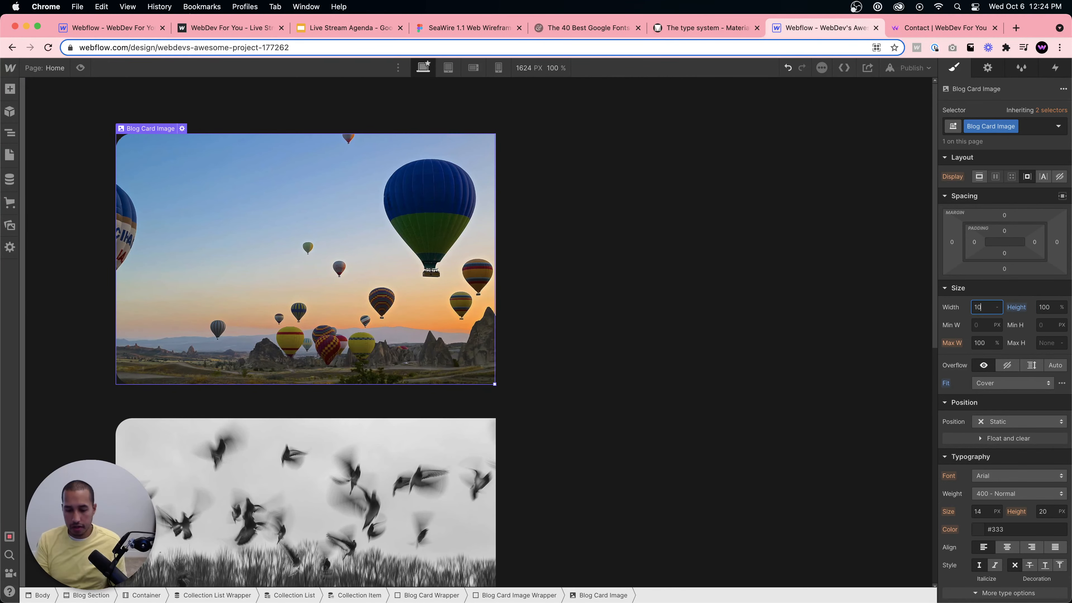
pyautogui.write('0%')
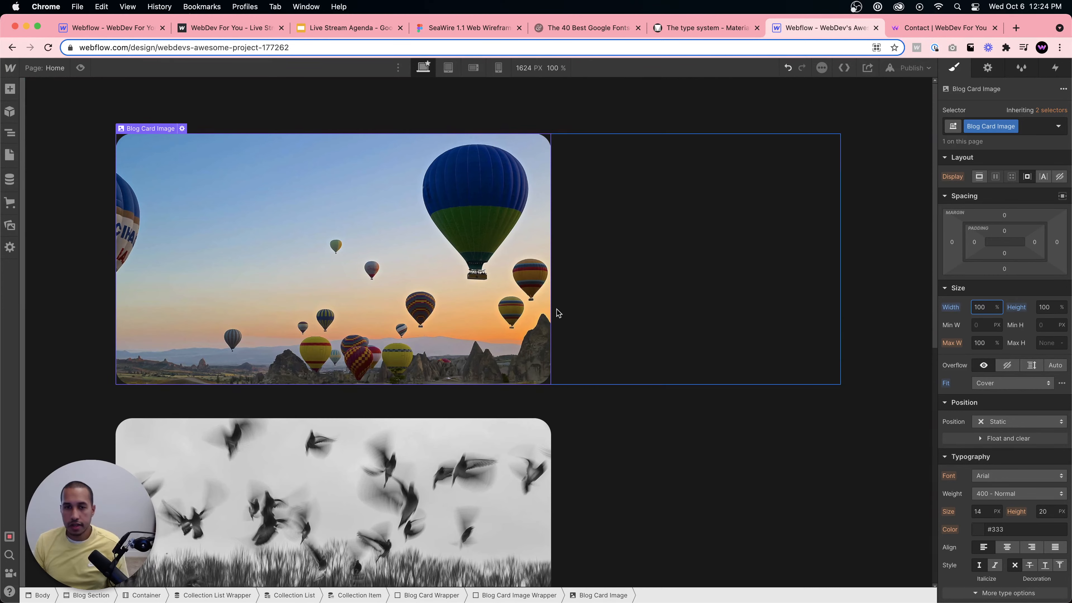
# Reset the Blog Card Image's height to compare, and re-enter it as 100%.
pyautogui.keyDown('alt'); pyautogui.click(1012, 308); pyautogui.keyUp('alt')
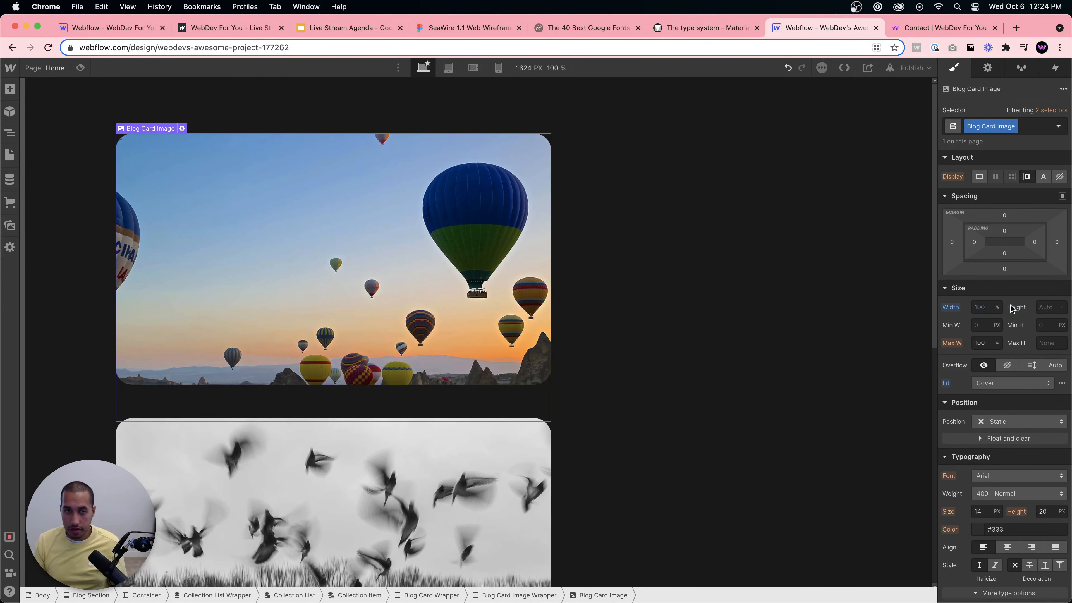
pyautogui.click(1046, 307)
pyautogui.write('100%')
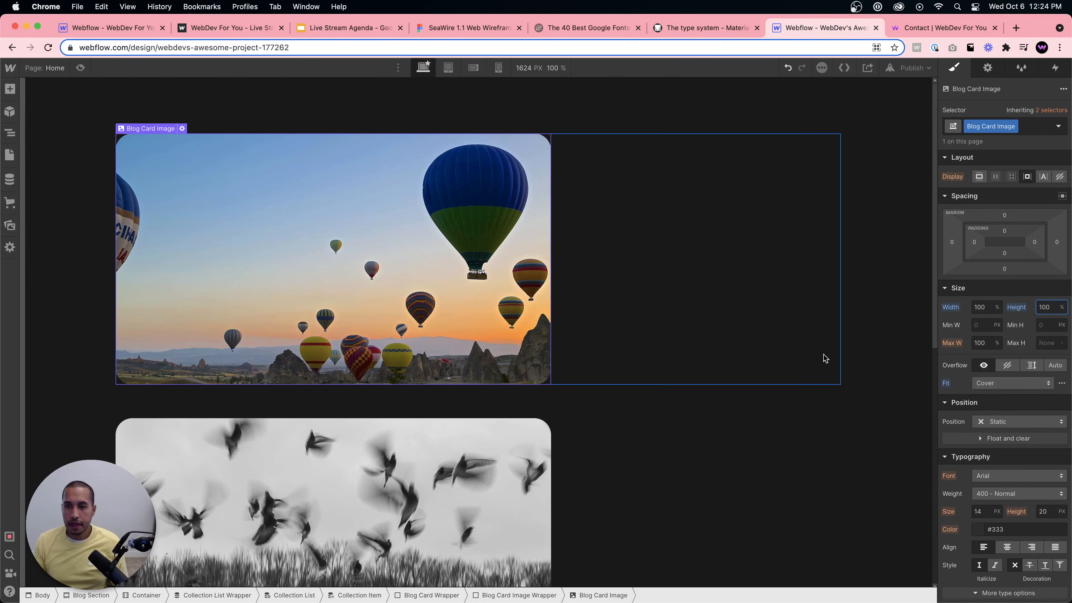
# Examine the size and fit settings of the Blog Card Image against those of its image wrapper and the card wrapper.
pyautogui.click(991, 383)
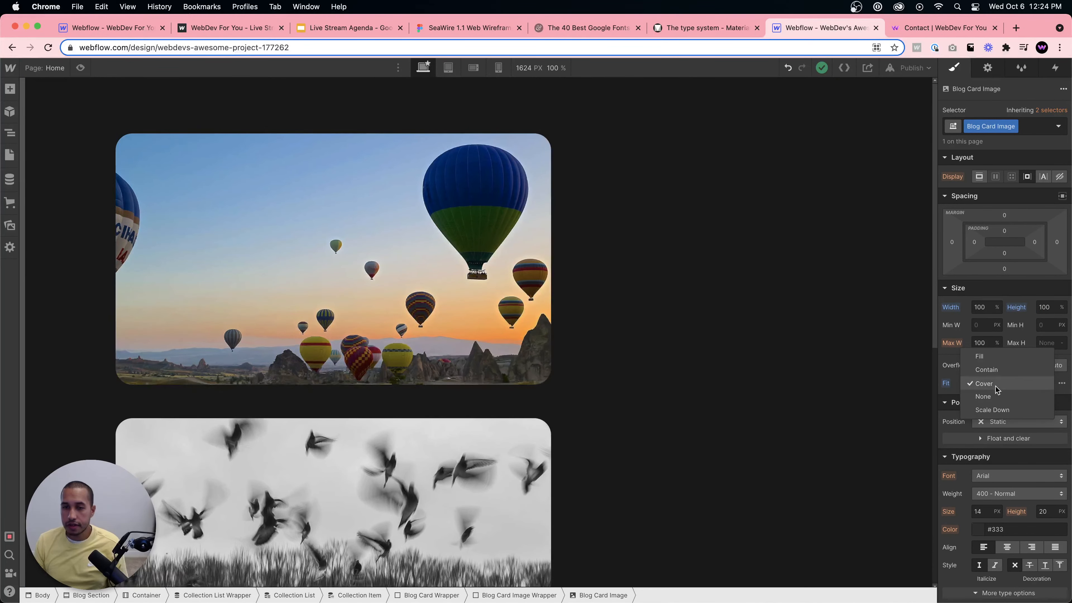
pyautogui.click(996, 385)
pyautogui.click(641, 362)
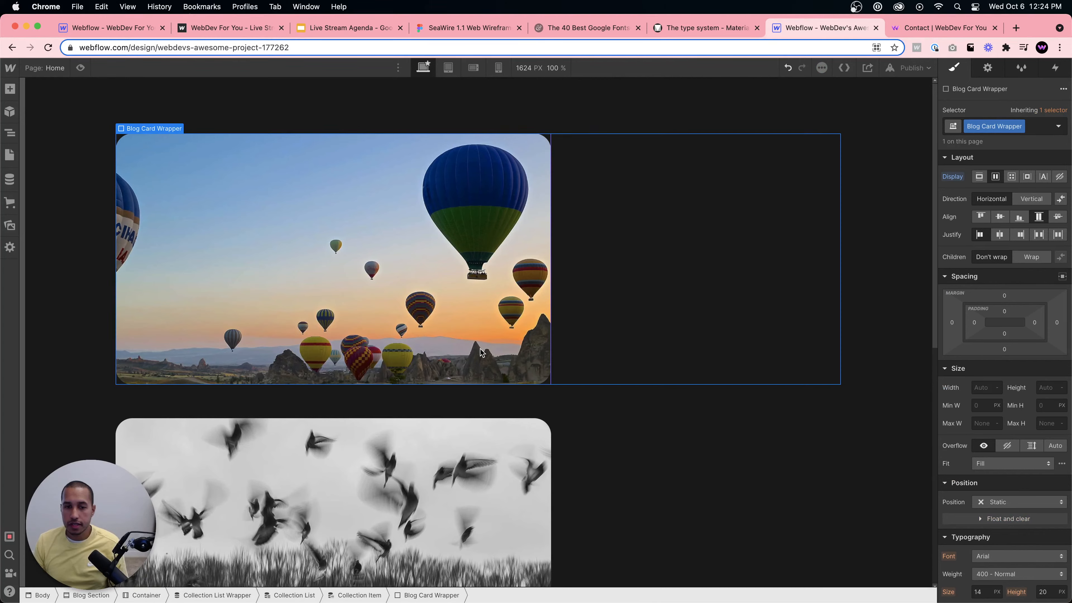
pyautogui.click(482, 352)
pyautogui.click(571, 316)
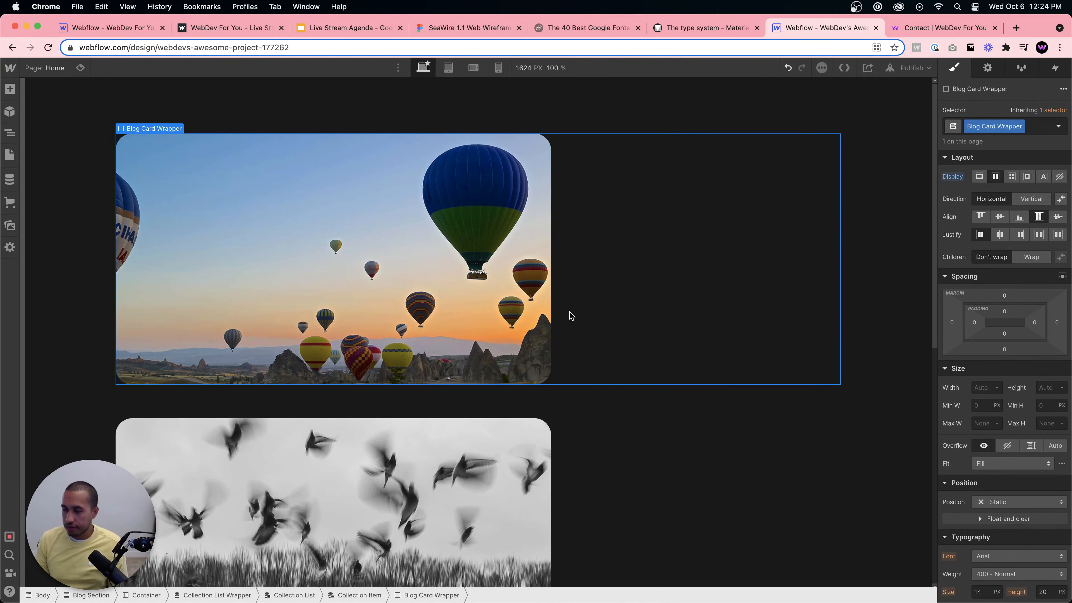
pyautogui.click(449, 292)
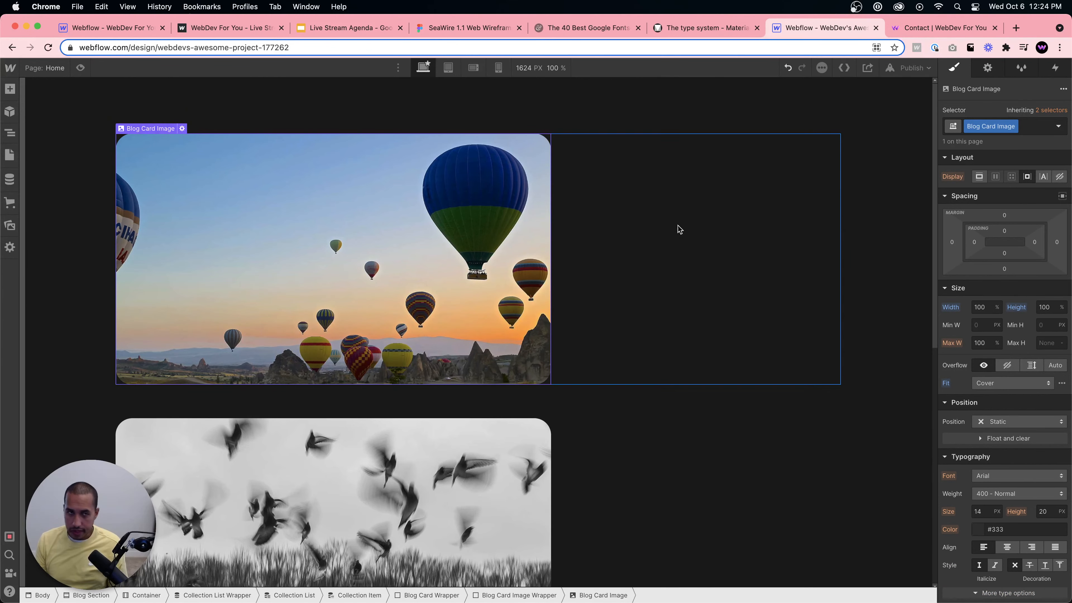
pyautogui.click(659, 230)
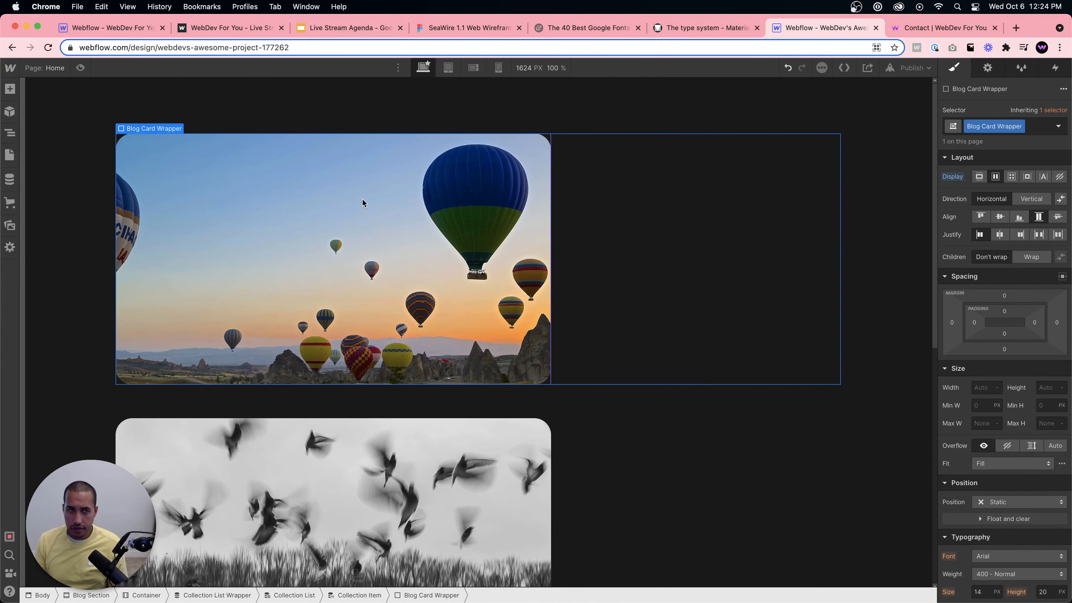
pyautogui.click(400, 282)
pyautogui.click(504, 597)
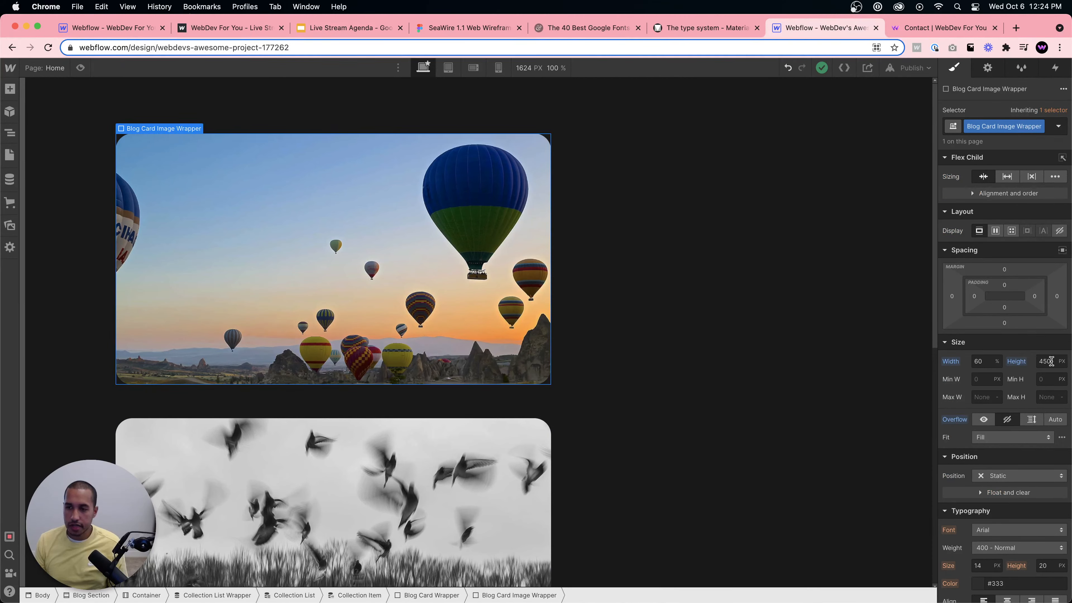
pyautogui.click(485, 273)
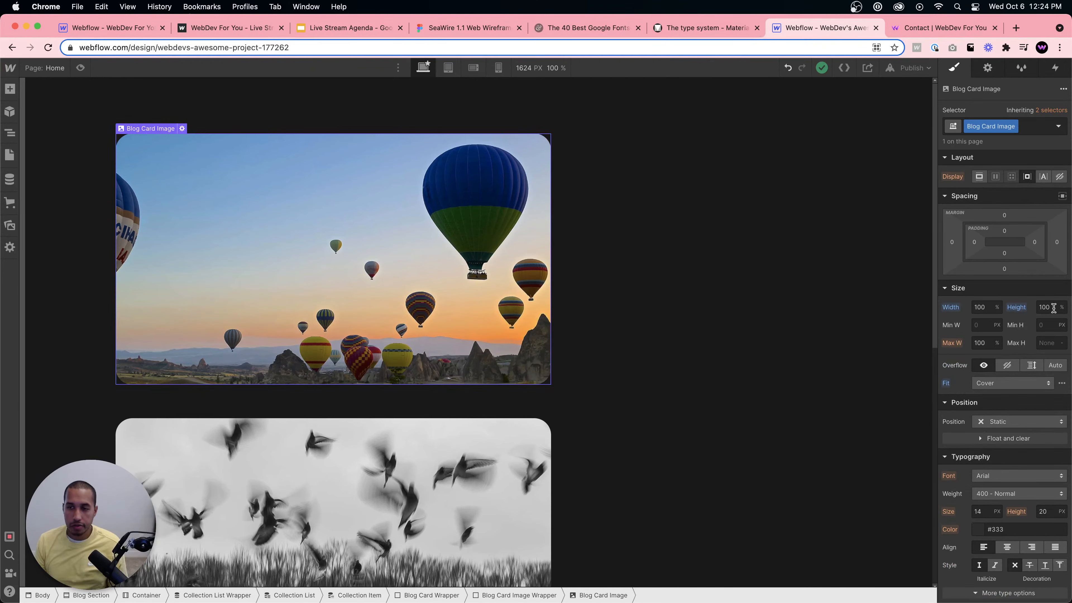
pyautogui.click(995, 383)
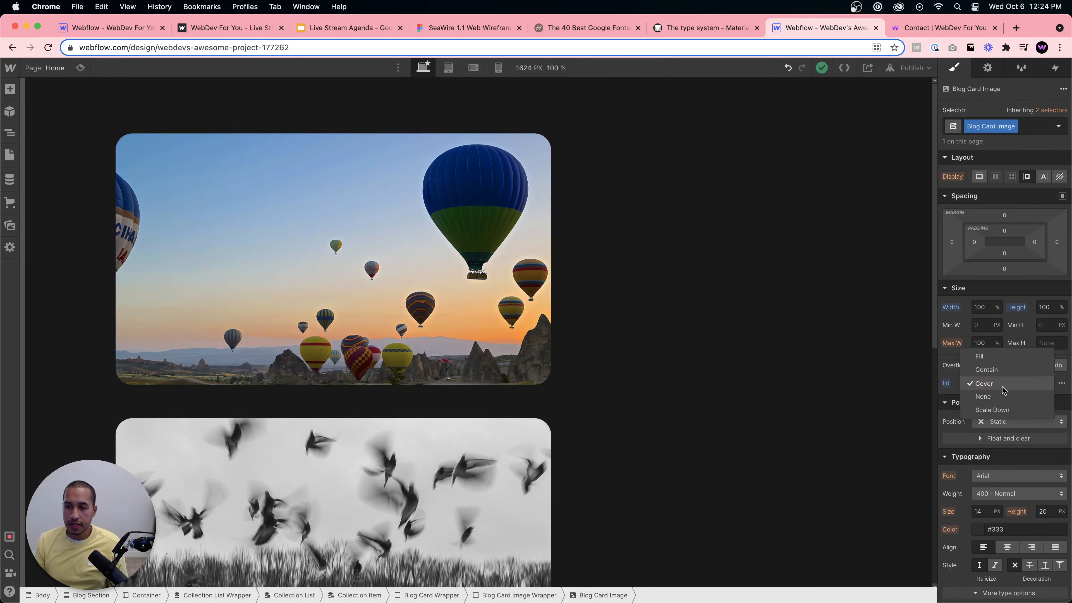
pyautogui.click(988, 383)
# Add a Div Block inside the Blog Card Wrapper beside the image wrapper.
pyautogui.click(607, 361)
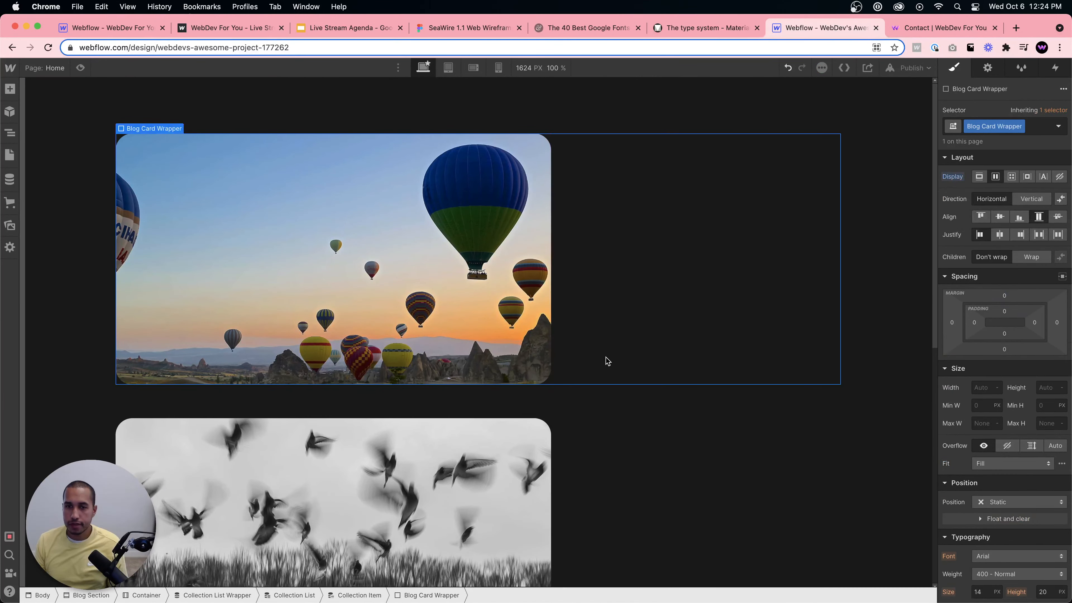
pyautogui.press('super+e')
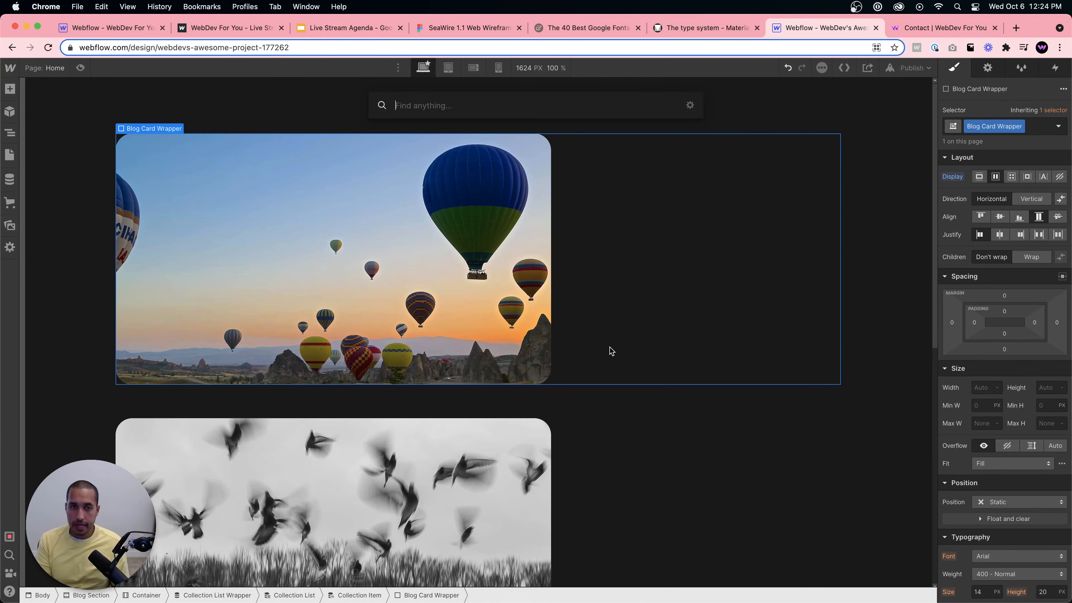
pyautogui.write('div')
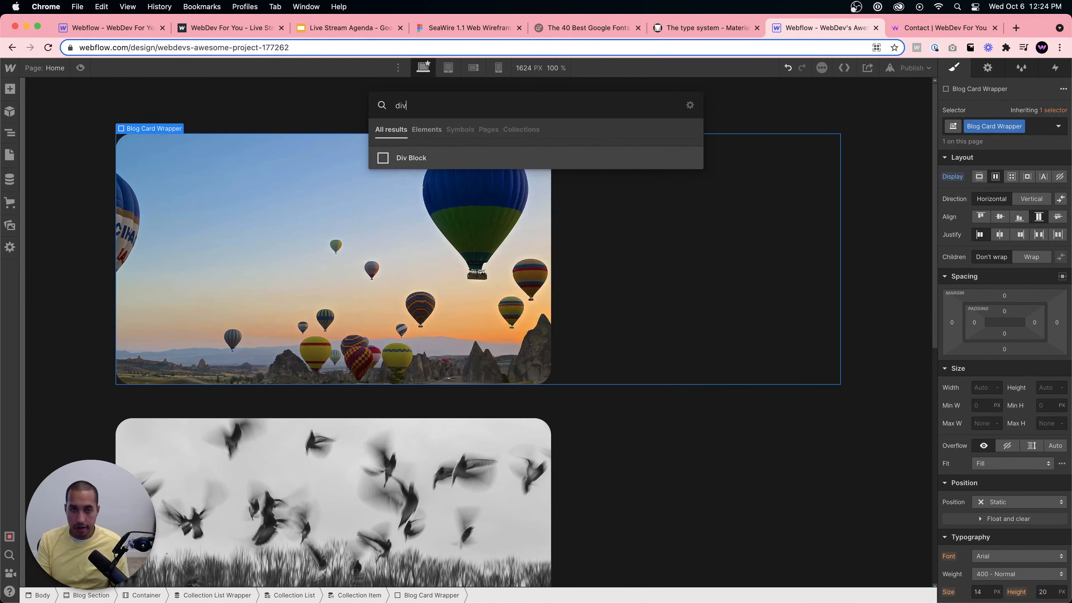
pyautogui.press('Return')
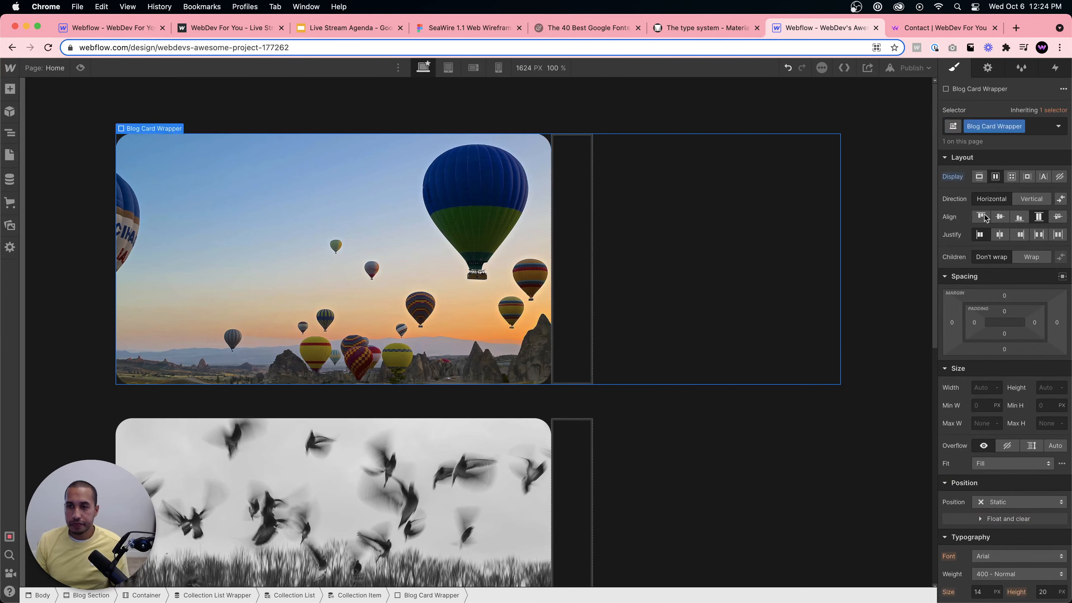
# Create the class Blog Card Content Wrapper on the new Div Block.
pyautogui.click(579, 220)
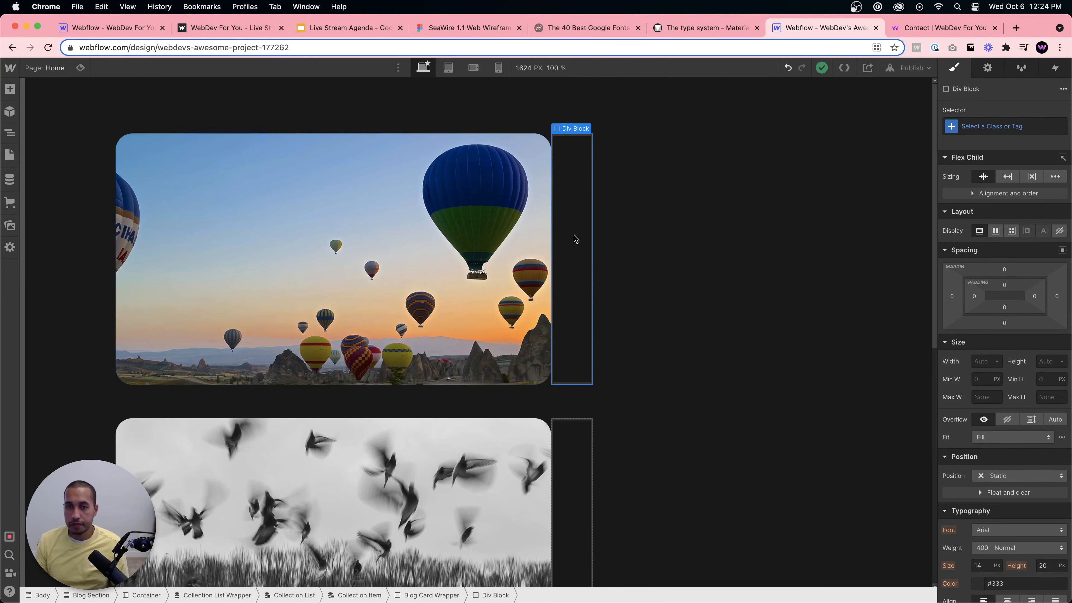
pyautogui.click(1000, 127)
pyautogui.write('Blog Car')
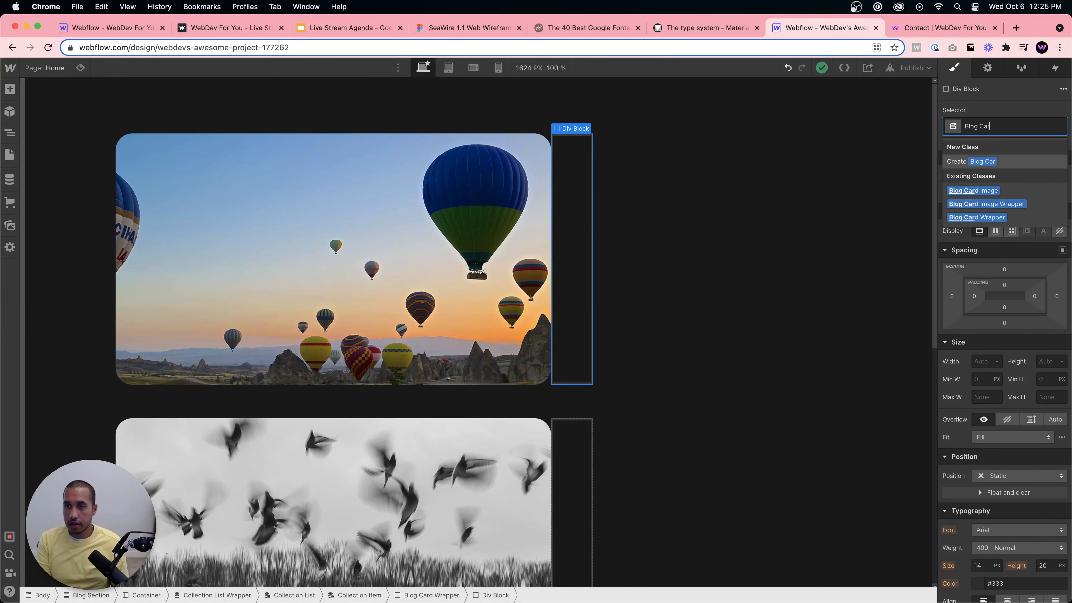
pyautogui.write('d Content Wrapper')
pyautogui.press('Return')
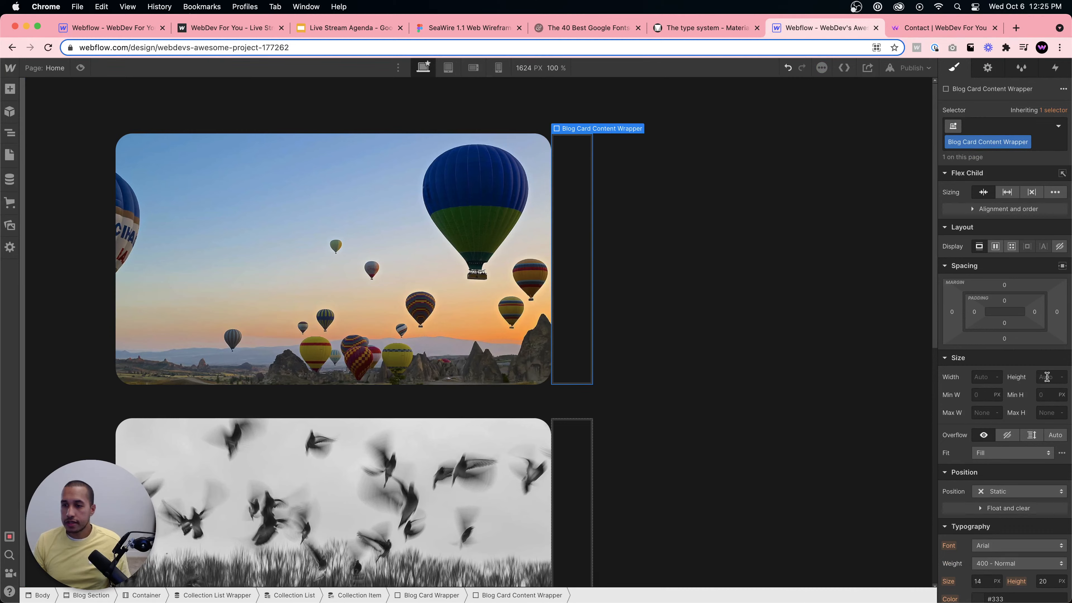
# Set the width of the Blog Card Content Wrapper to 40%.
pyautogui.click(982, 376)
pyautogui.write('40')
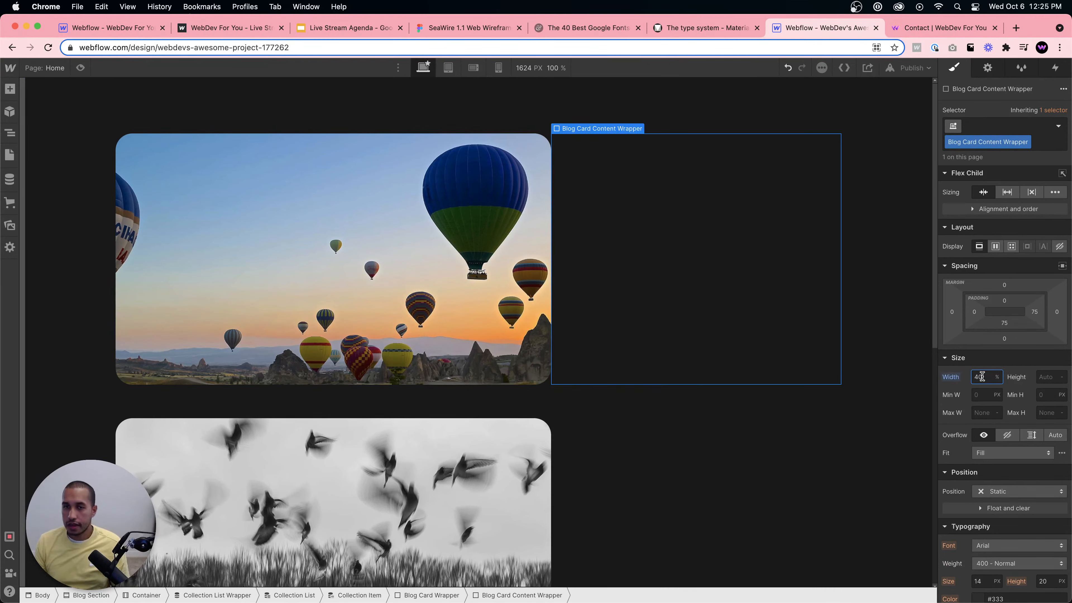
pyautogui.click(684, 226)
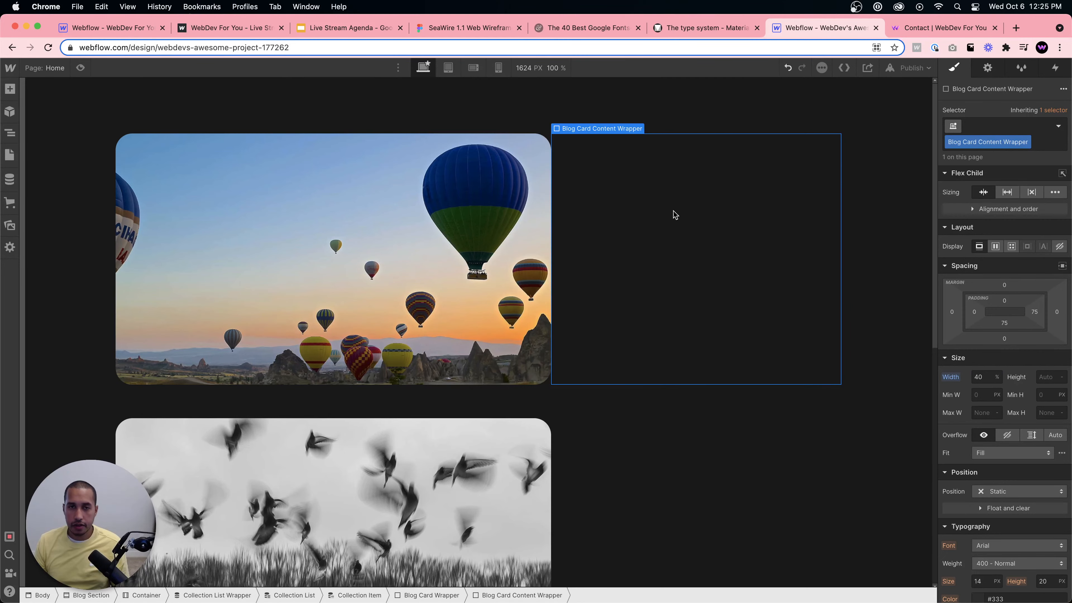
# Check the category and date row on the published reference blog page, and add a Div Block inside the Blog Card Content Wrapper.
pyautogui.click(214, 29)
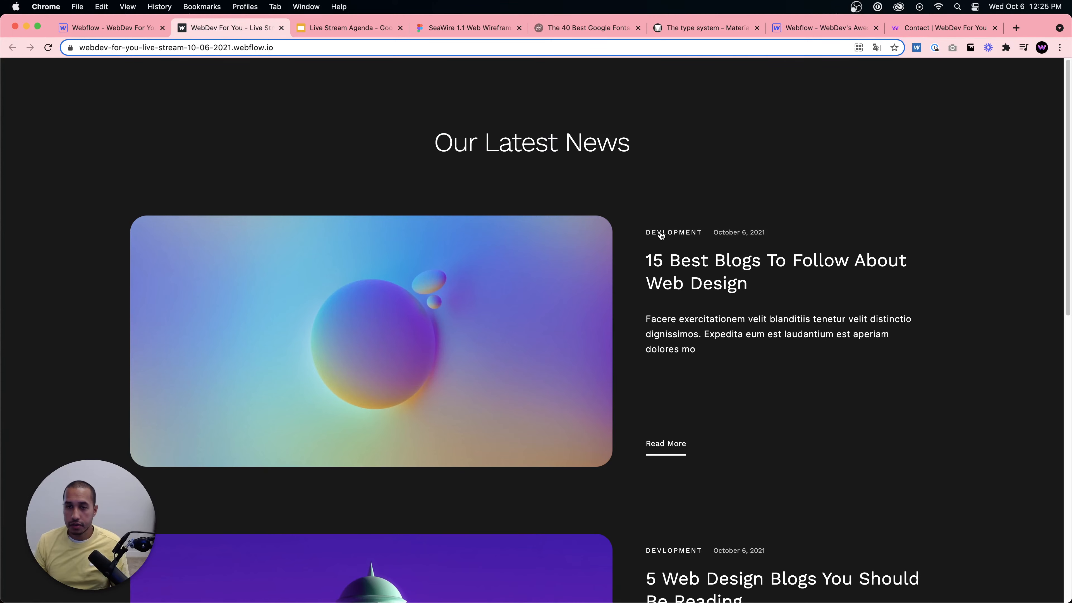
pyautogui.moveTo(651, 228); pyautogui.dragTo(693, 235)
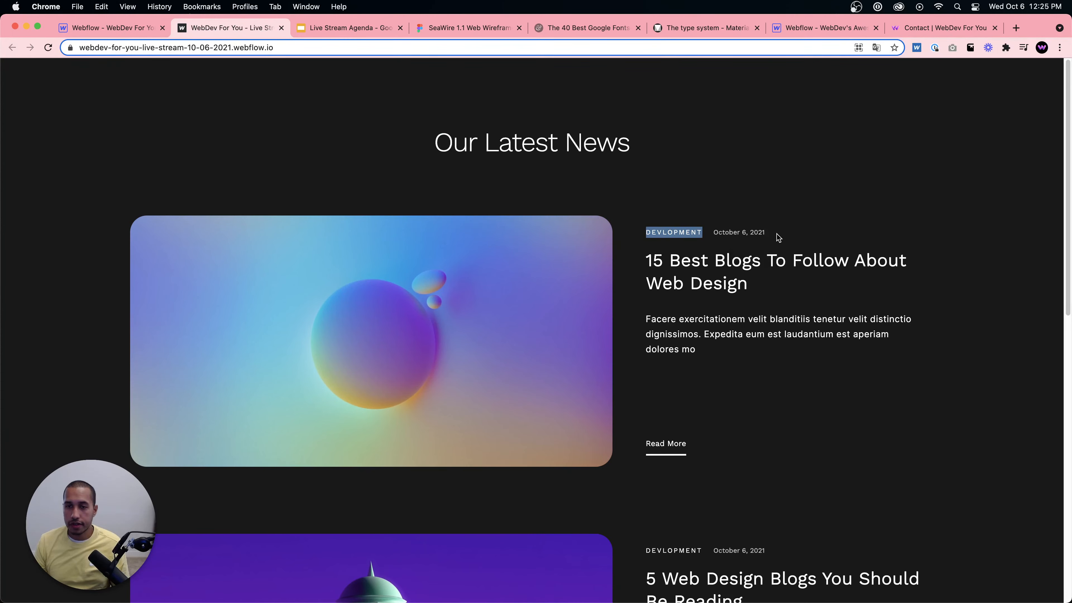
pyautogui.click(804, 29)
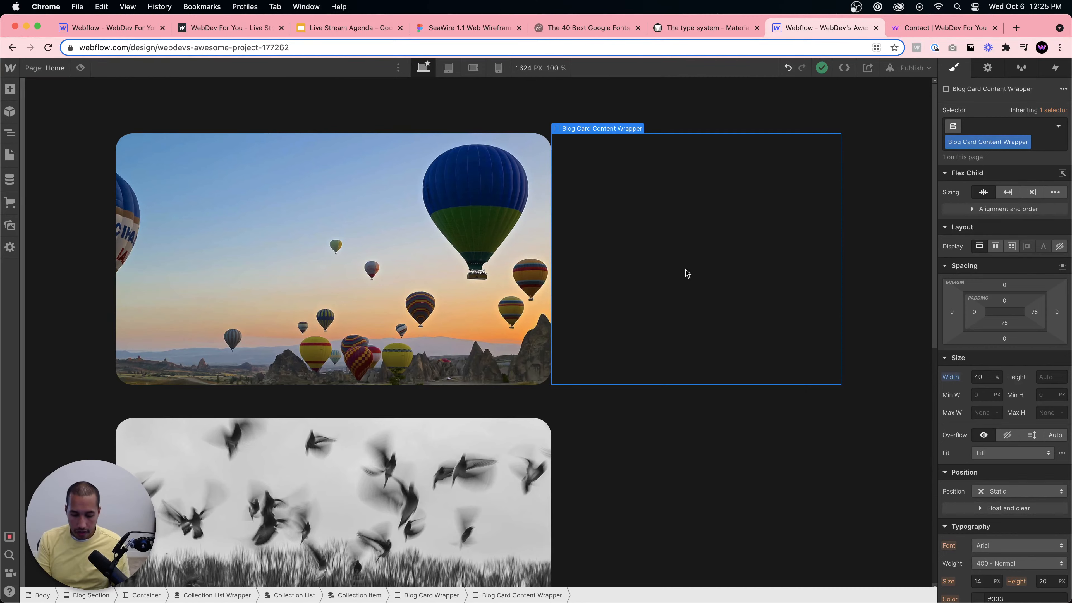
pyautogui.press('super+e')
pyautogui.write('div')
pyautogui.press('Return')
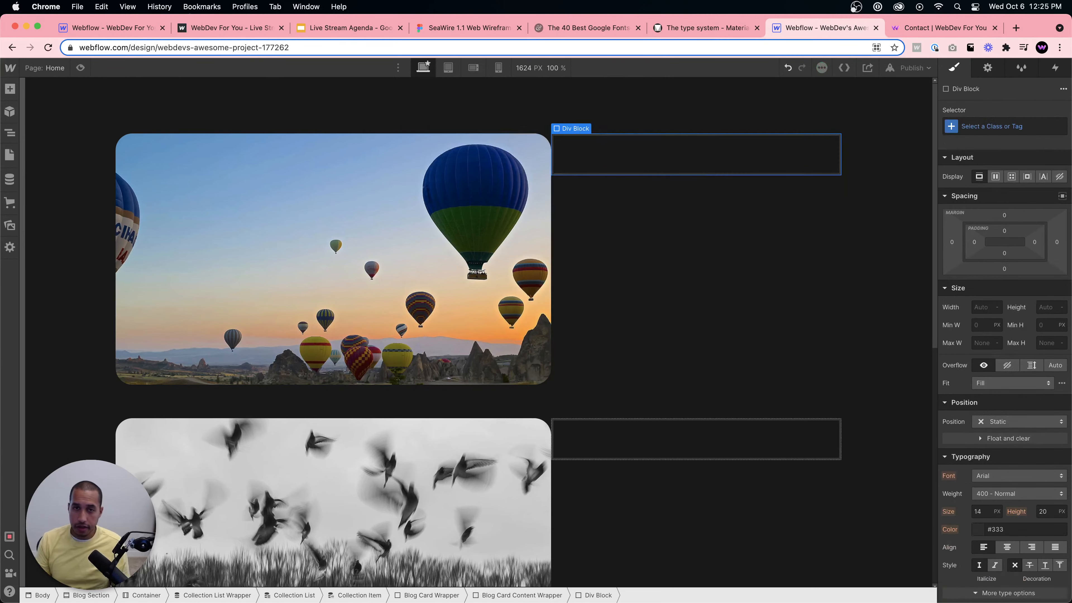
# Create the class Blog Card Top Wrapper on the new Div Block.
pyautogui.click(990, 129)
pyautogui.write('Blog ')
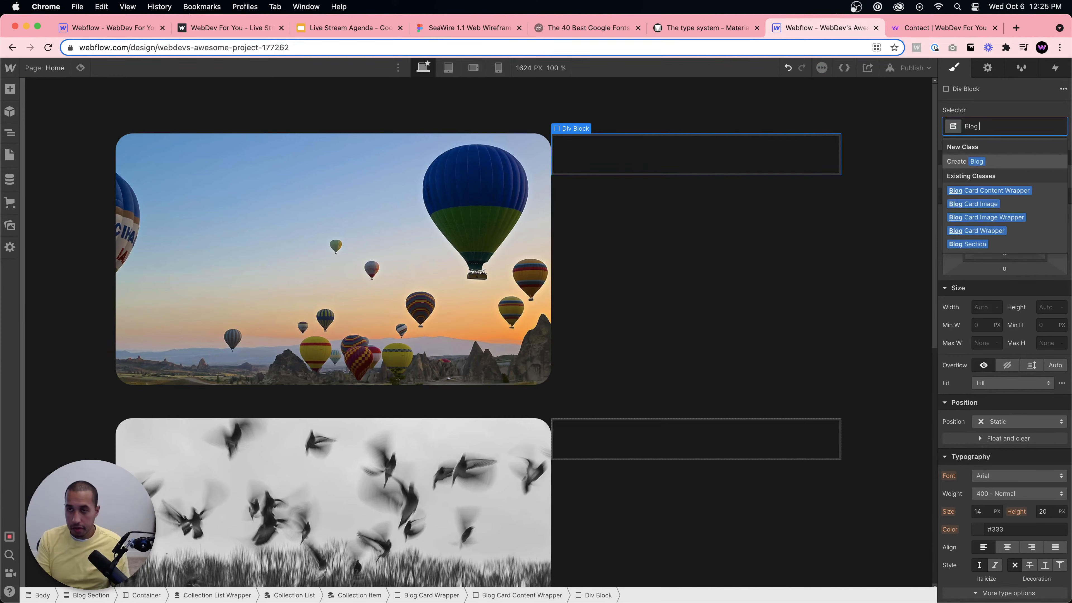
pyautogui.write('Card Top Wrapper')
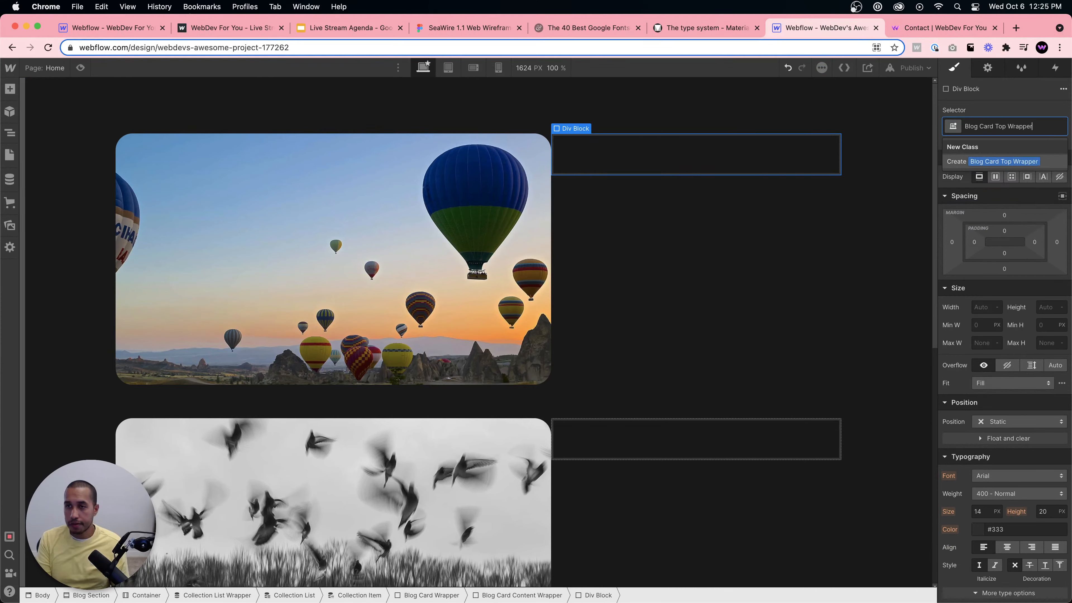
pyautogui.press('Return')
# Add a Text Link inside the Blog Card Top Wrapper.
pyautogui.press('super+e')
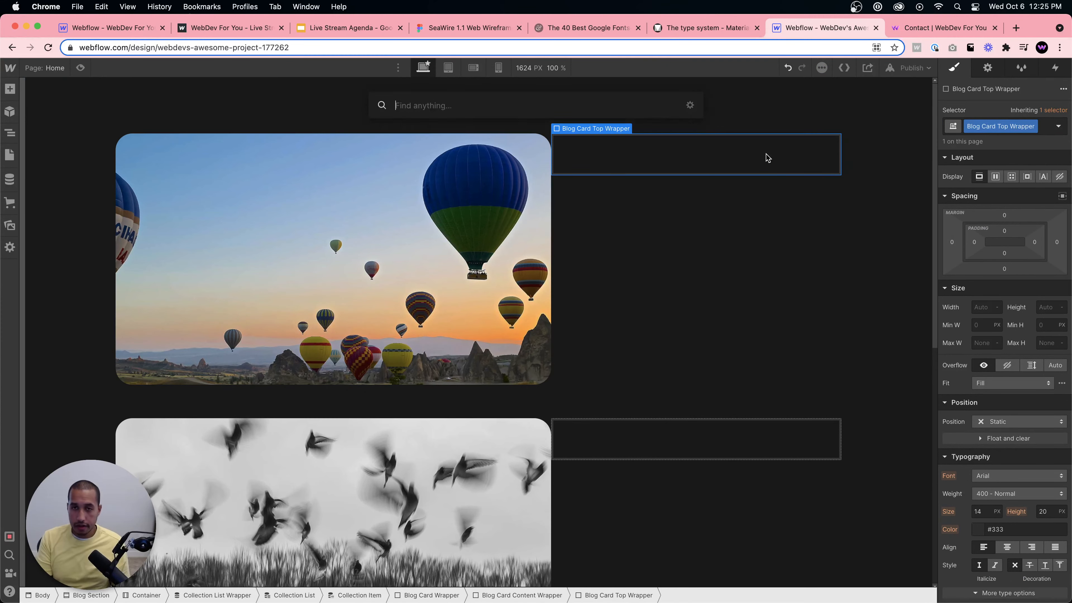
pyautogui.write('text link')
pyautogui.press('Return')
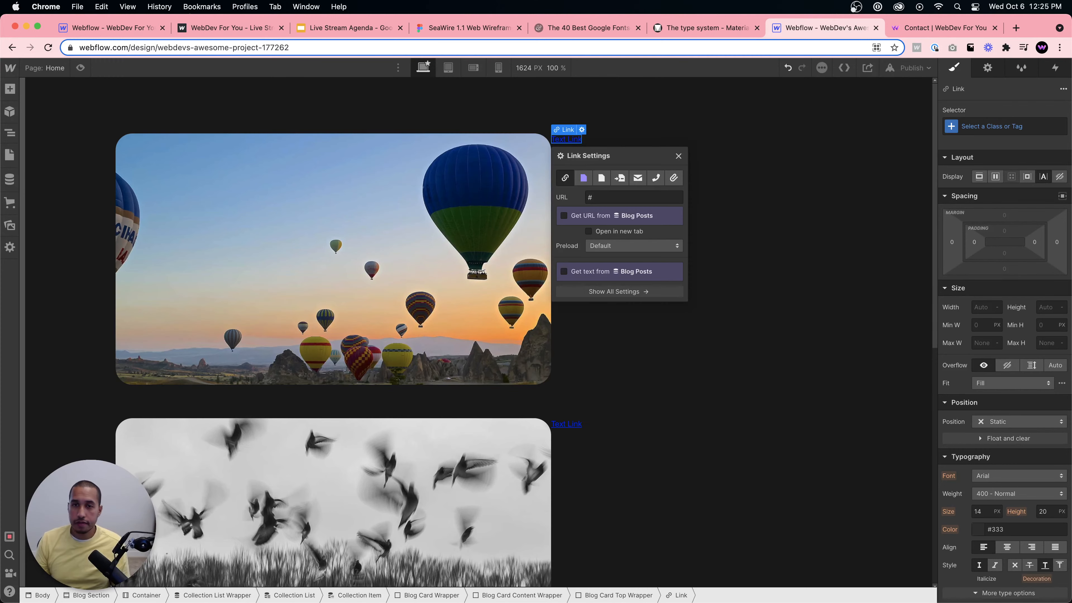
# Give the first blog card's text link a new class named Blog Card Category Text.
pyautogui.click(1010, 132)
pyautogui.write('Categ')
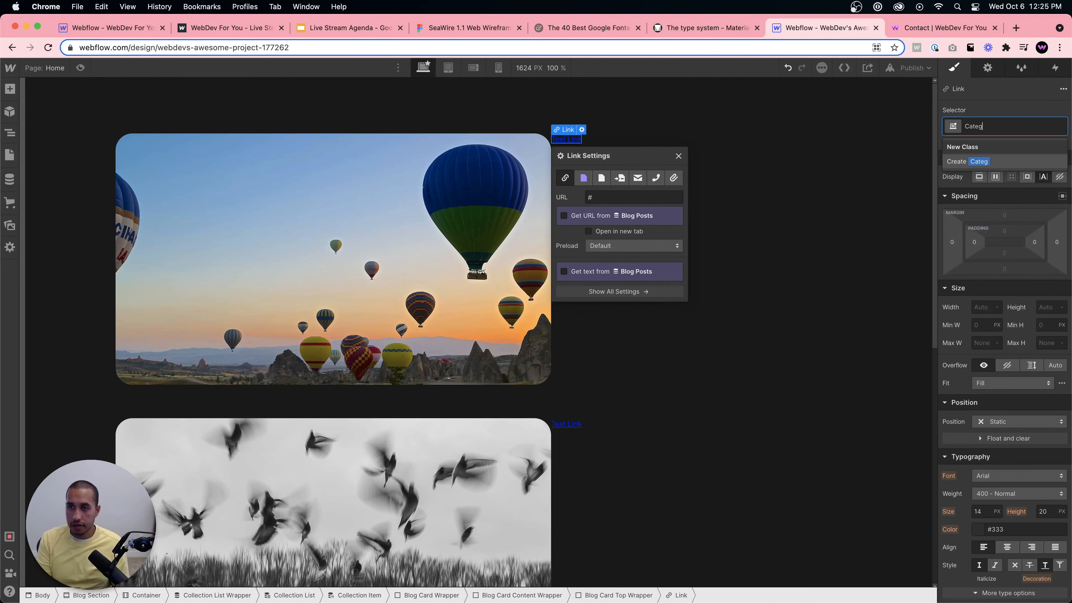
pyautogui.write('ory Text')
pyautogui.press('super+a')
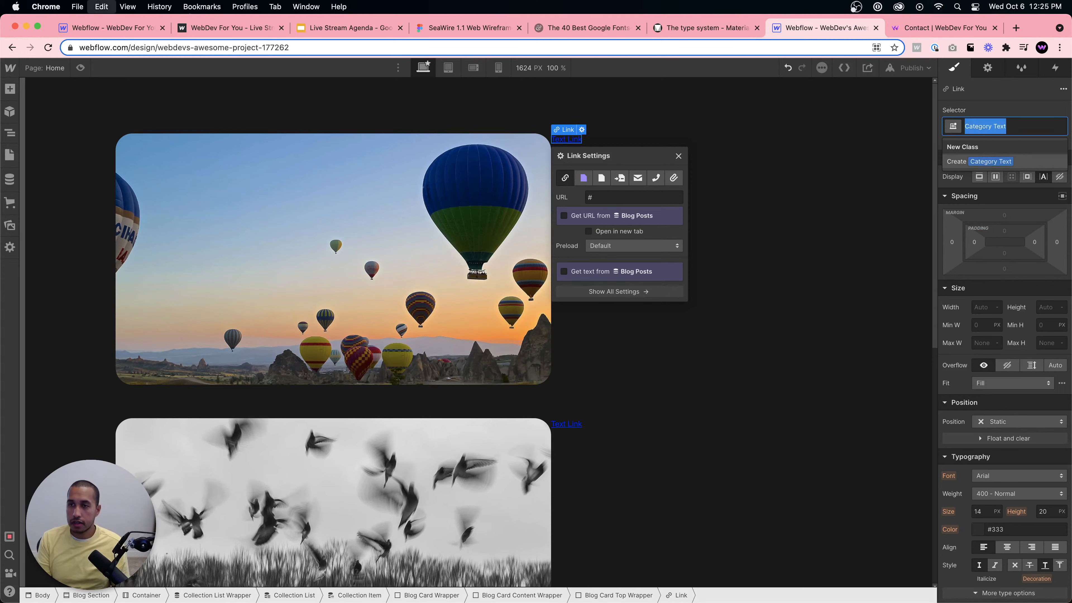
pyautogui.write('BLog')
pyautogui.press('BackSpace')
pyautogui.press('BackSpace')
pyautogui.press('BackSpace')
pyautogui.write('log C')
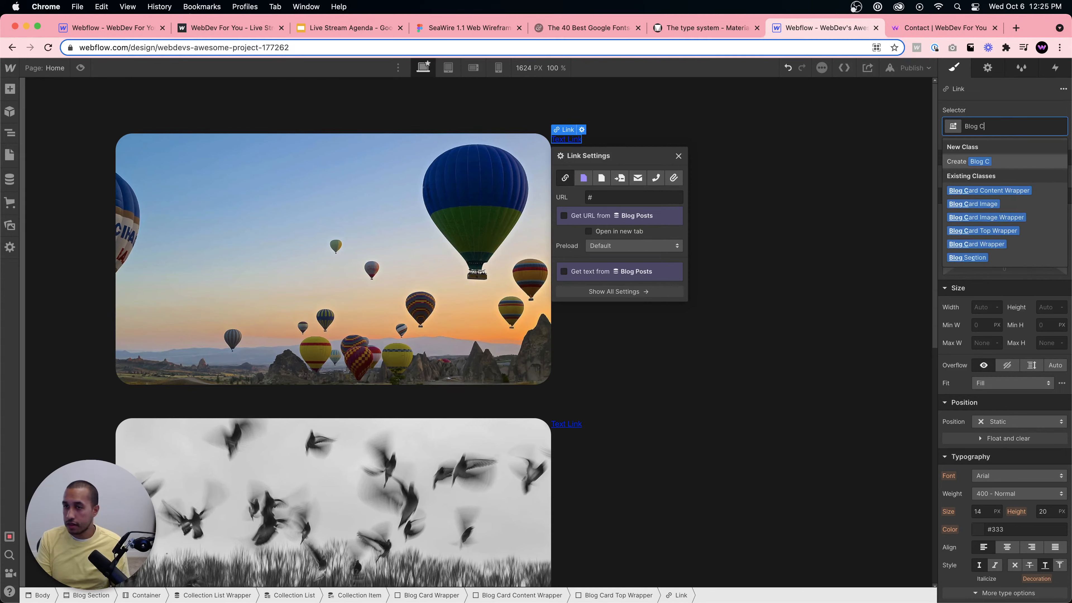
pyautogui.write('ard Category Text')
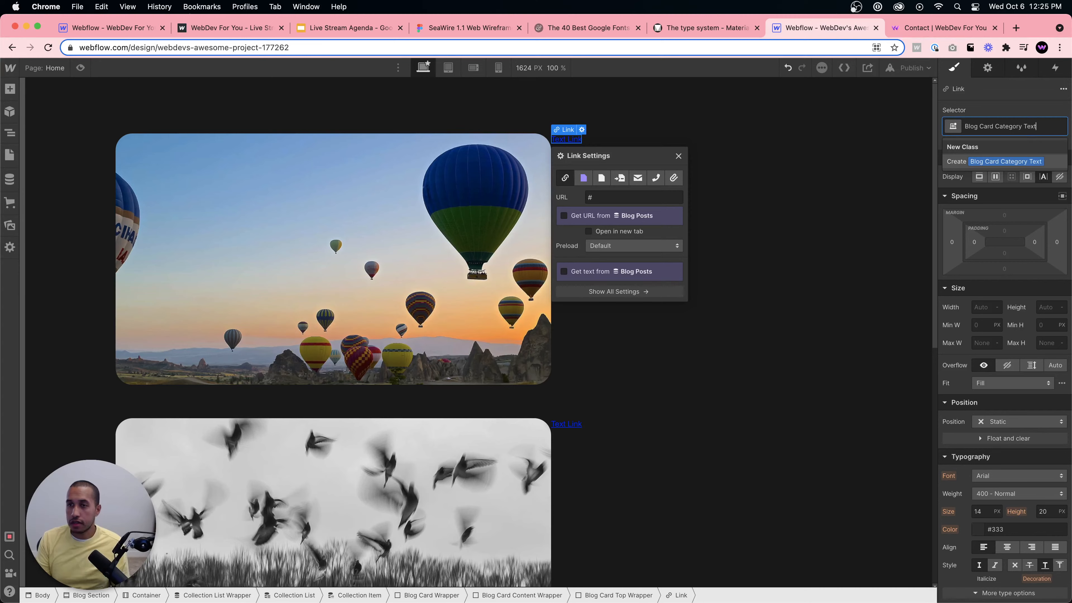
pyautogui.press('Return')
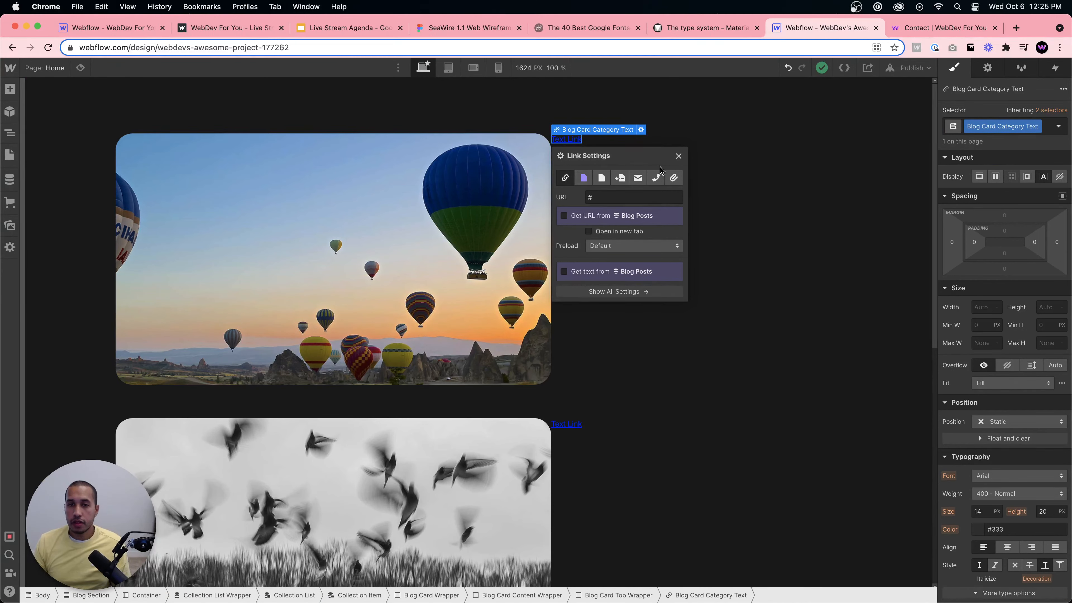
pyautogui.click(677, 157)
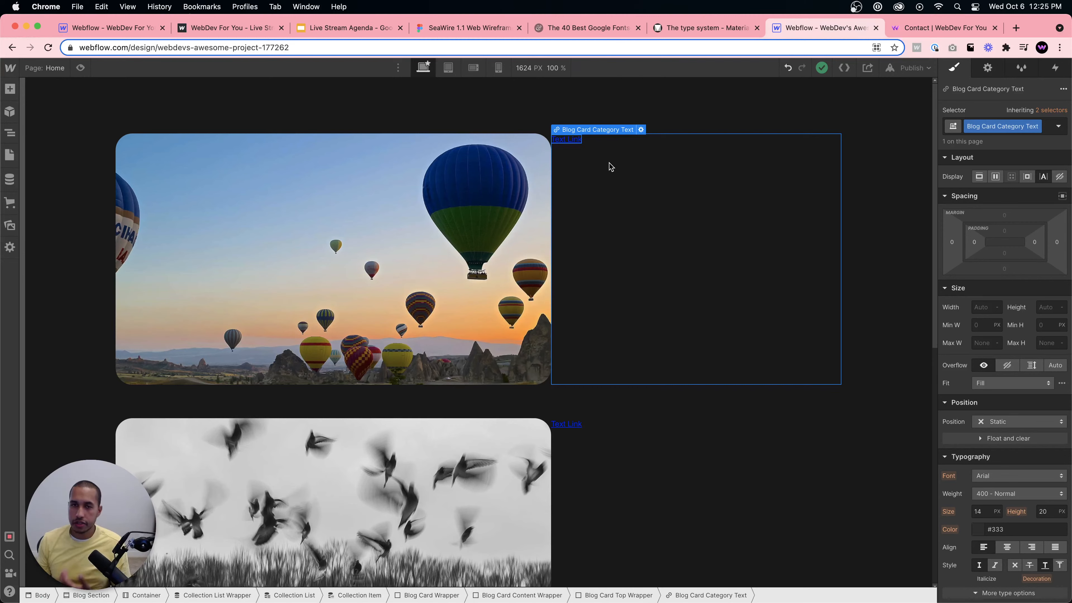
# Replace the category link's placeholder text with DEVELOPMENT.
pyautogui.doubleClick(570, 144)
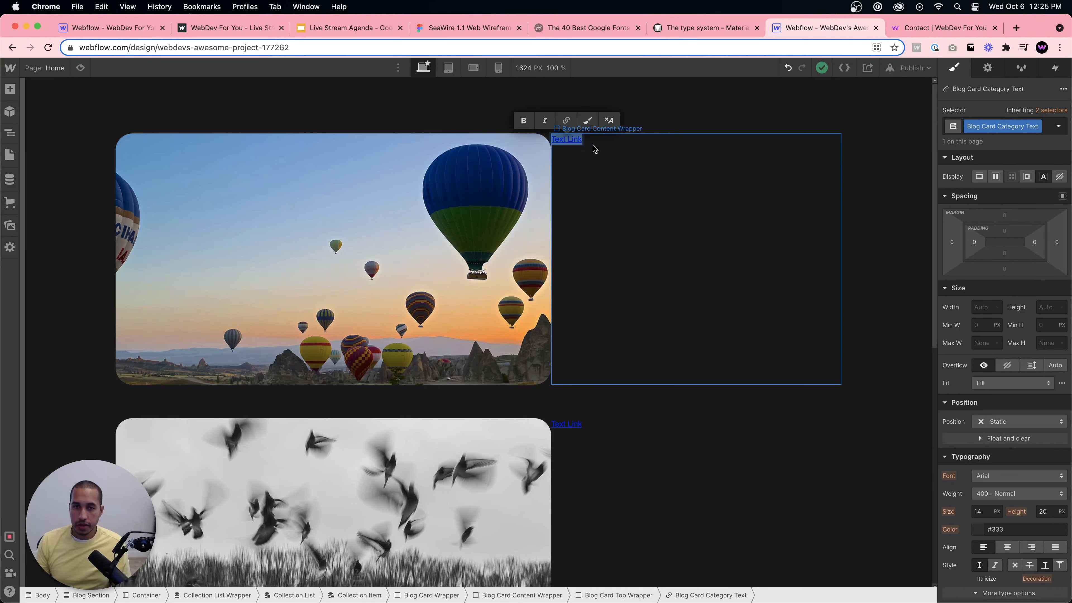
pyautogui.write('DEVELOPMENT')
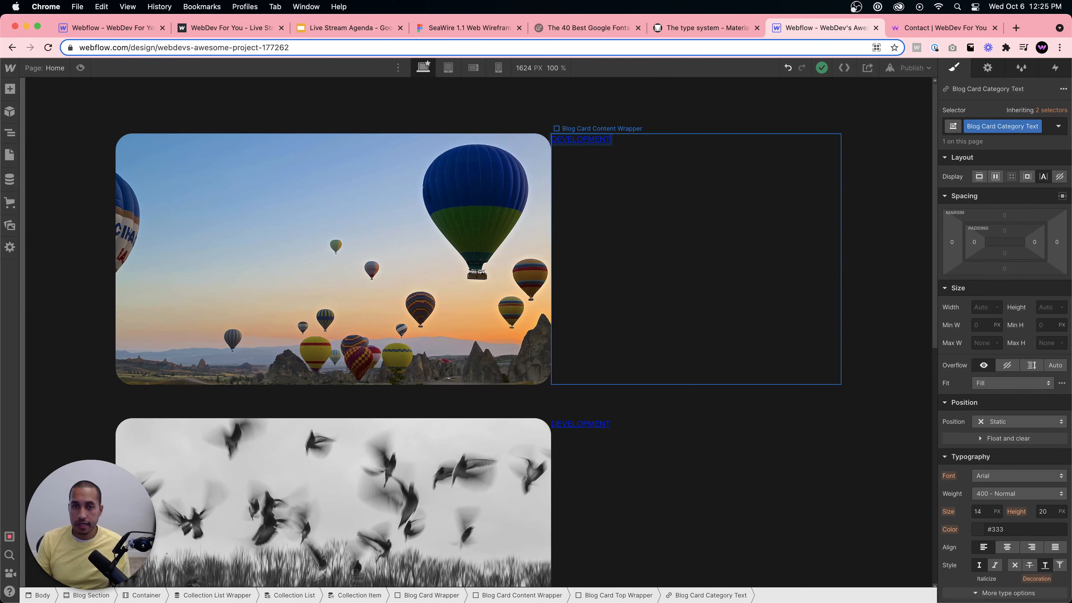
pyautogui.click(584, 189)
# Style the category link with the Work Sans font, white colour and no text decoration.
pyautogui.click(584, 140)
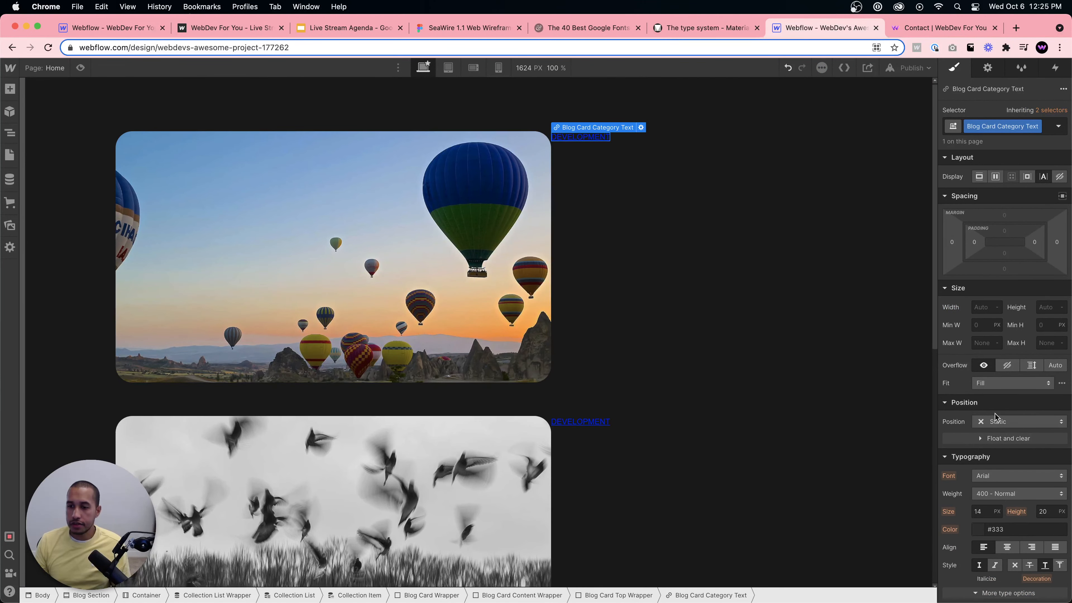
pyautogui.scroll(-3, 1004, 338)
pyautogui.click(1017, 382)
pyautogui.click(987, 580)
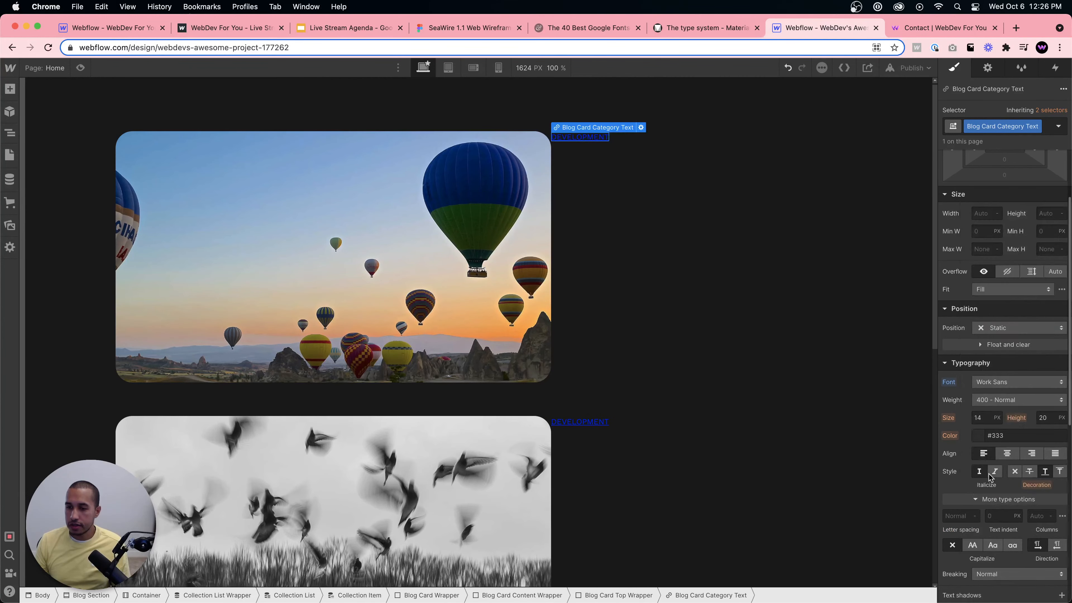
pyautogui.click(978, 432)
pyautogui.moveTo(971, 258); pyautogui.dragTo(930, 215)
pyautogui.click(1001, 202)
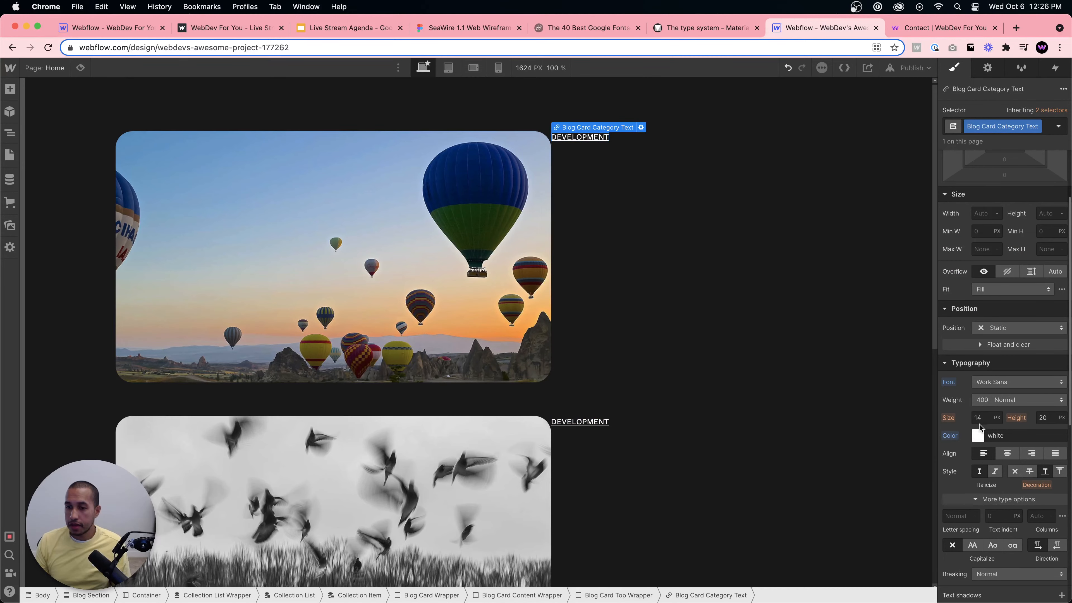
pyautogui.click(1014, 471)
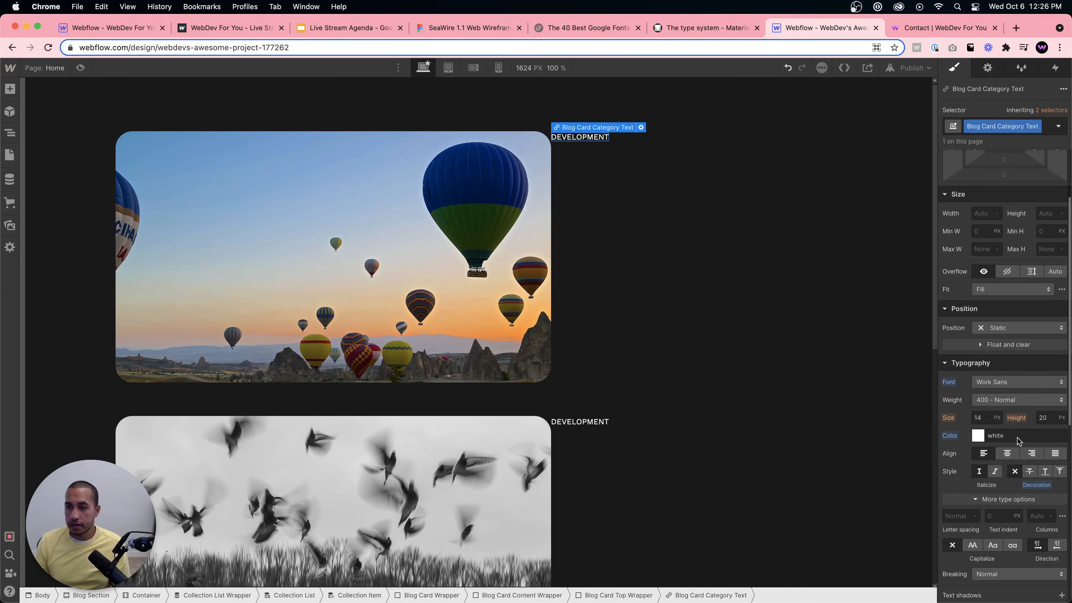
# Match the category link to the one in the live-stream reference project: 2 px letter spacing and 12 px font size.
pyautogui.click(112, 27)
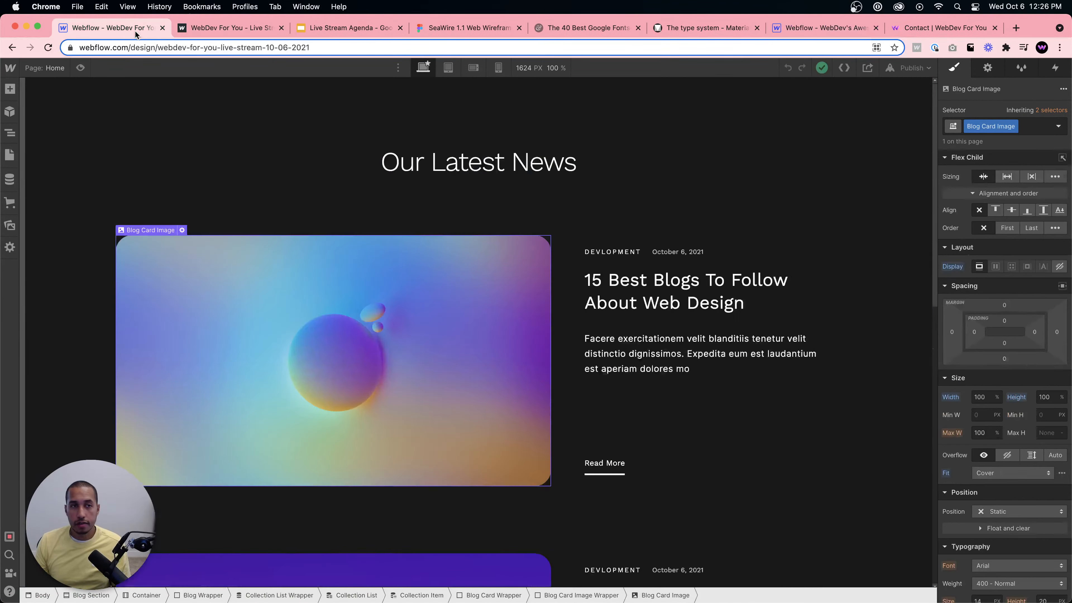
pyautogui.click(612, 252)
pyautogui.scroll(-5, 1012, 419)
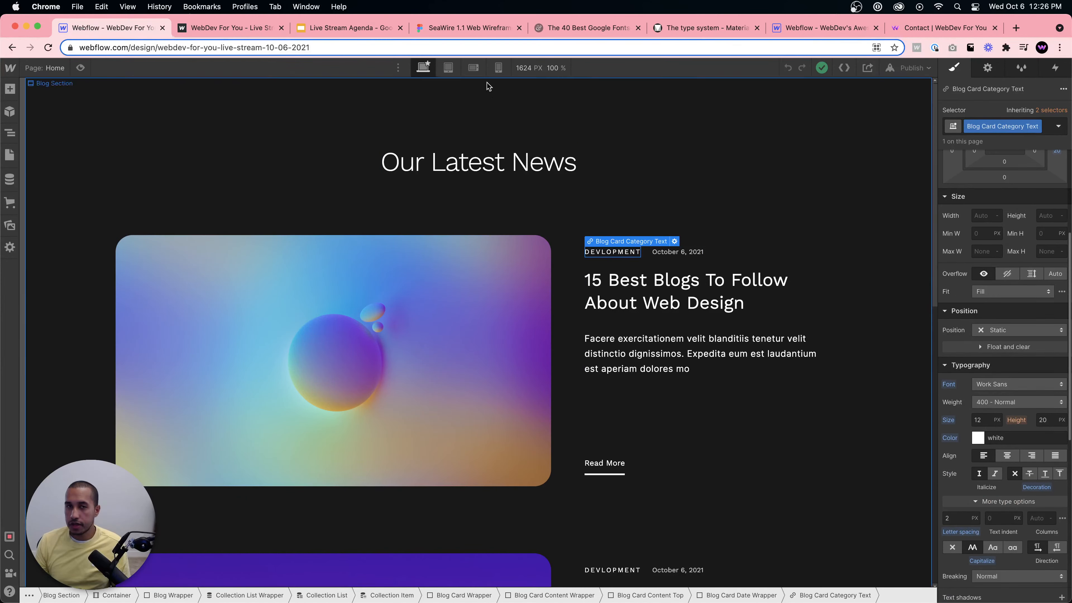
pyautogui.click(866, 35)
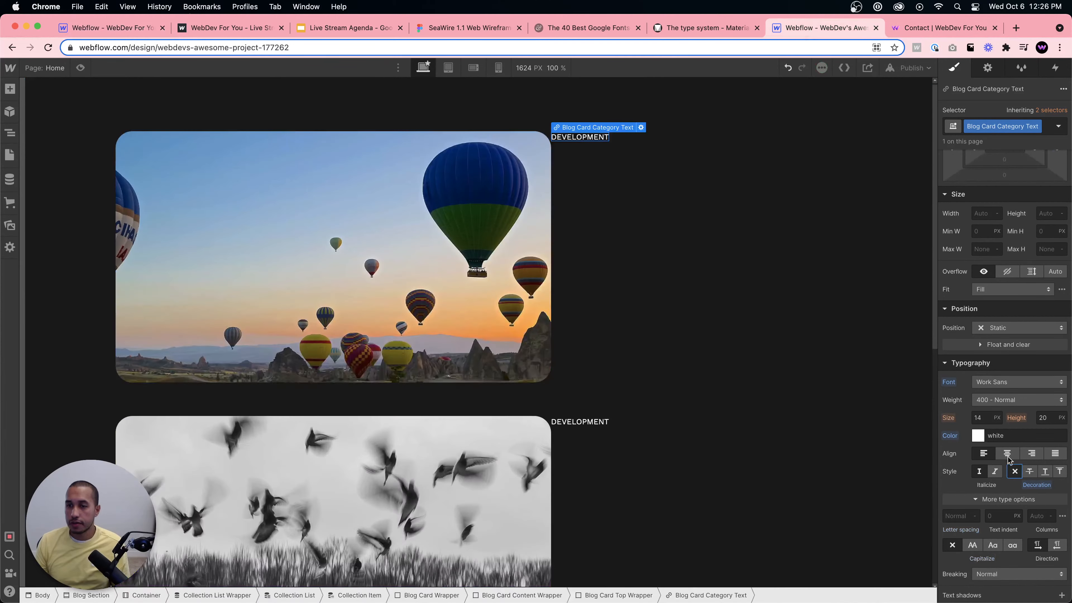
pyautogui.scroll(-2, 1010, 461)
pyautogui.click(956, 494)
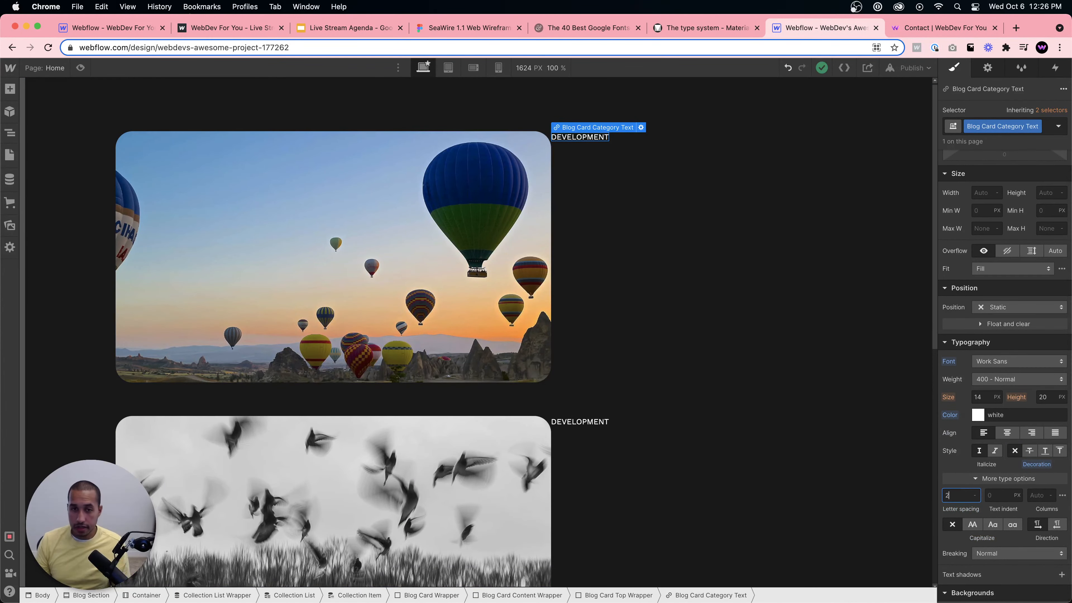
pyautogui.write('2')
pyautogui.click(981, 400)
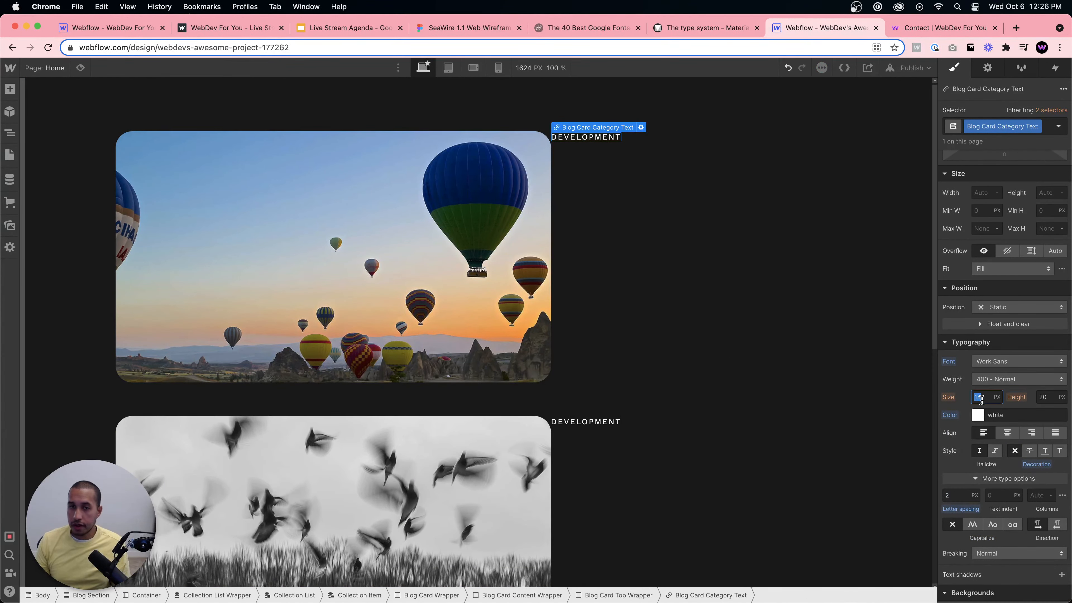
pyautogui.click(651, 257)
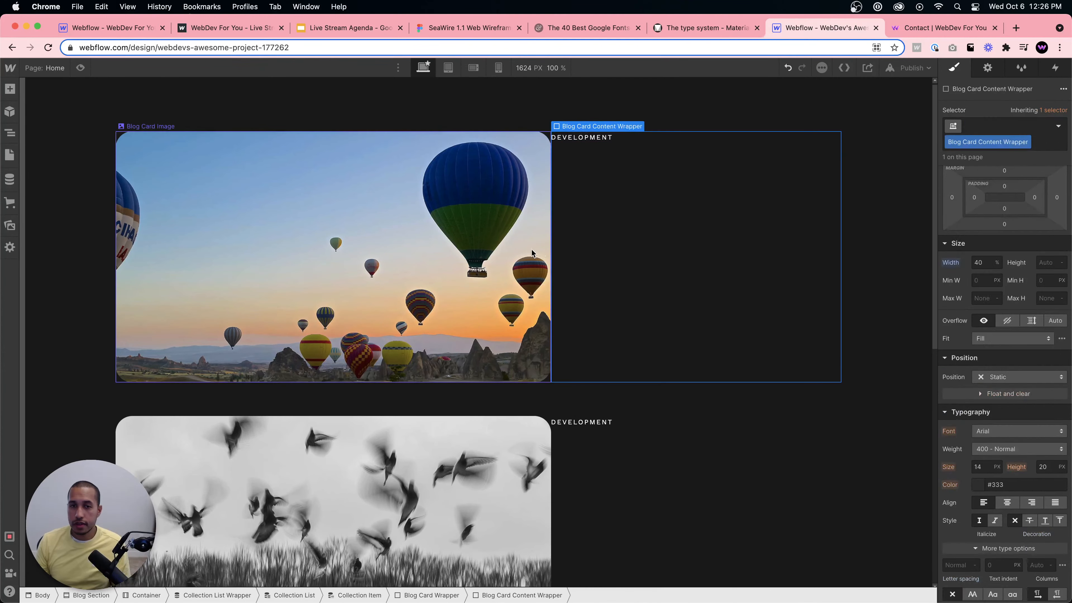
# Add a 60 px right margin to the Blog Card Image Wrapper.
pyautogui.click(531, 252)
pyautogui.click(535, 595)
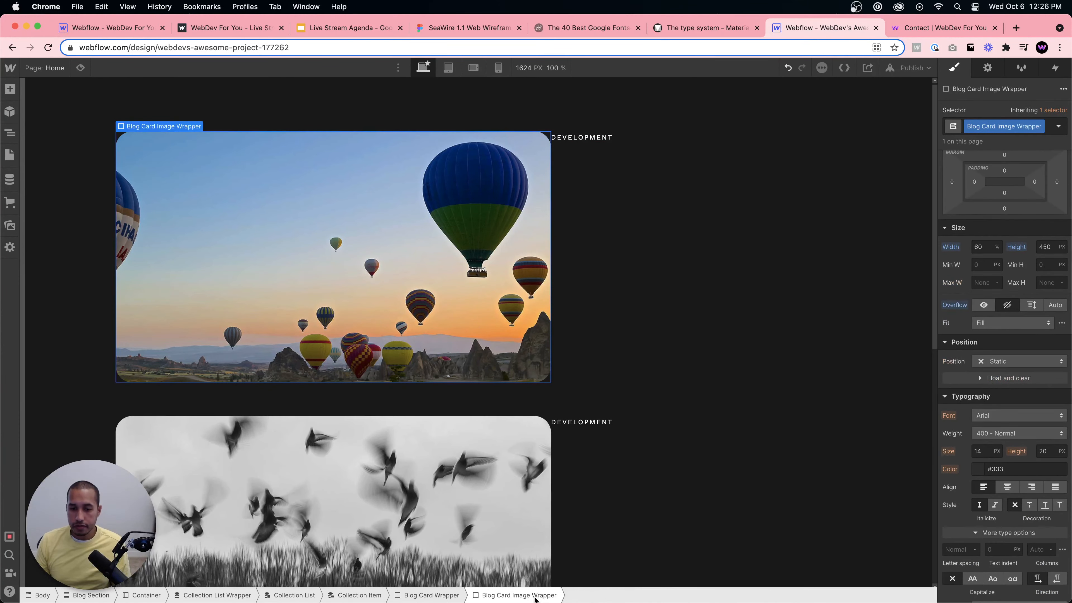
pyautogui.scroll(3, 1024, 266)
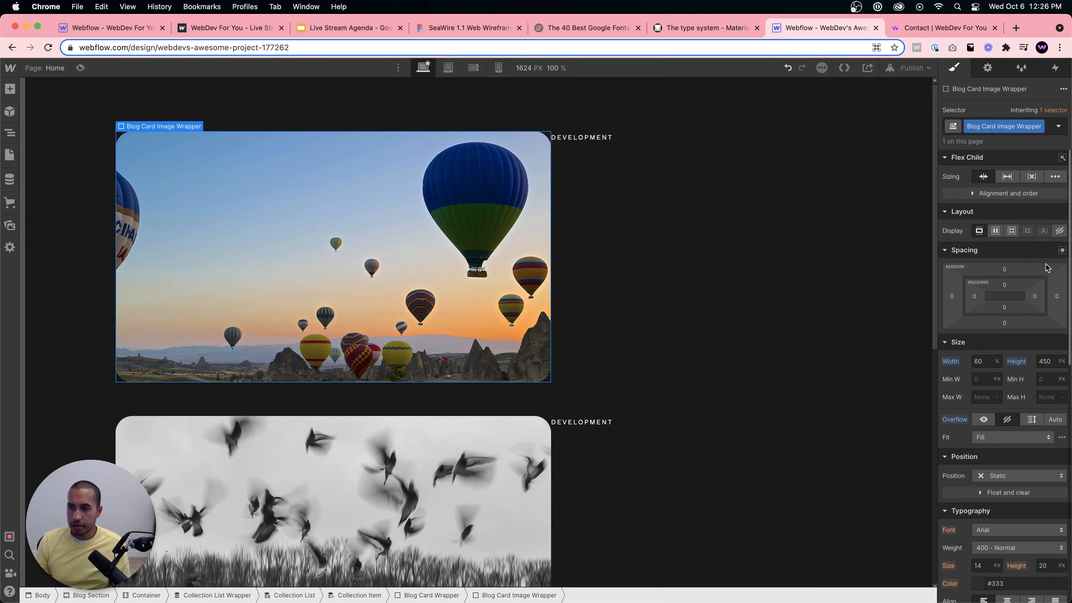
pyautogui.click(1056, 296)
pyautogui.write('60')
pyautogui.press('Return')
pyautogui.click(691, 259)
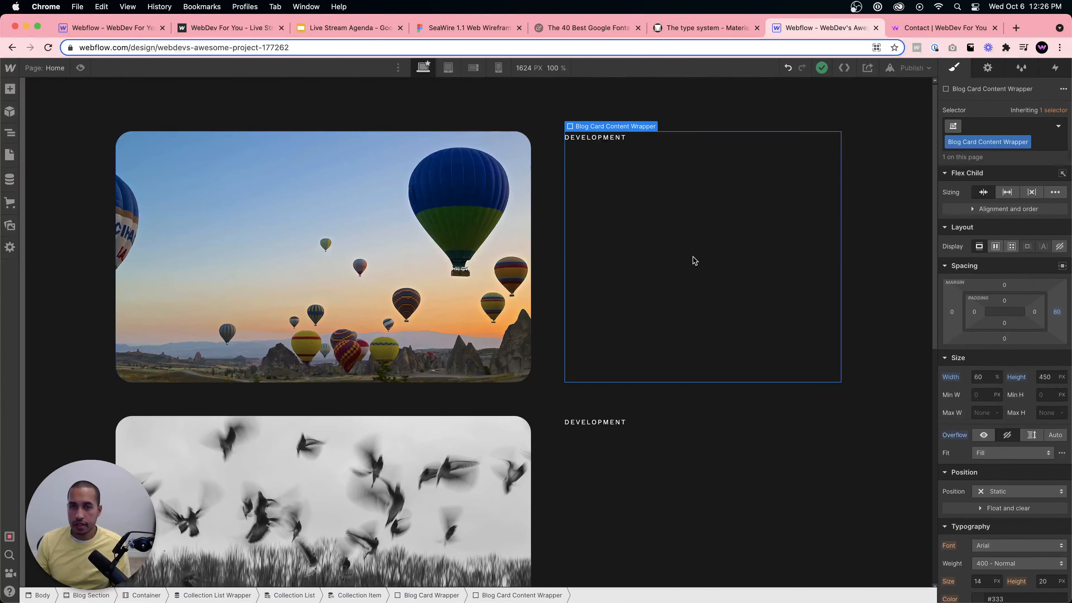
# Try to bind the category link's text to a Blog Posts field.
pyautogui.click(648, 139)
pyautogui.click(618, 139)
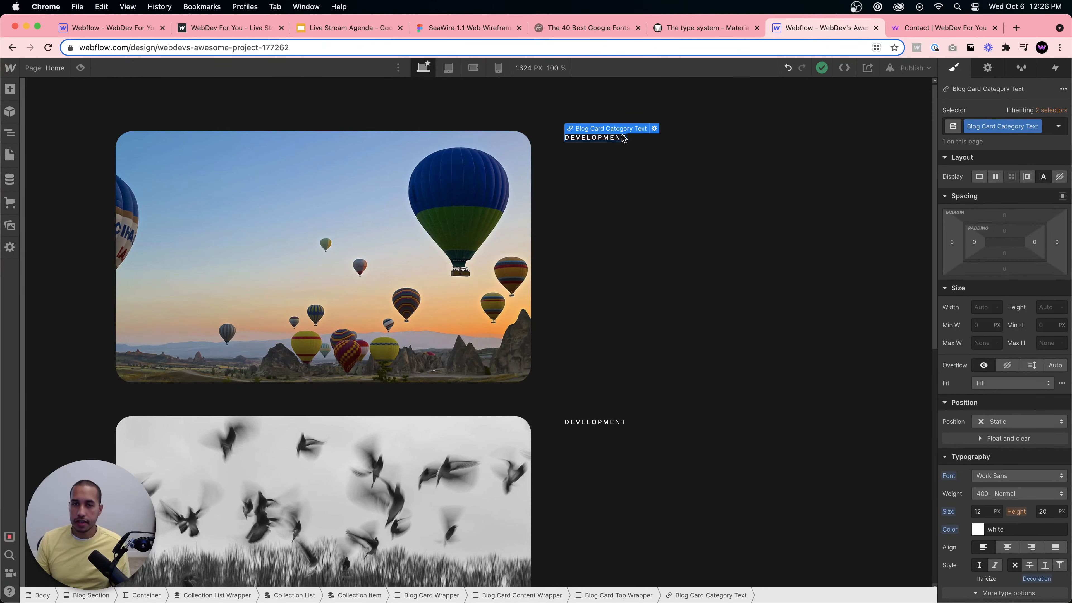
pyautogui.click(653, 128)
pyautogui.click(701, 137)
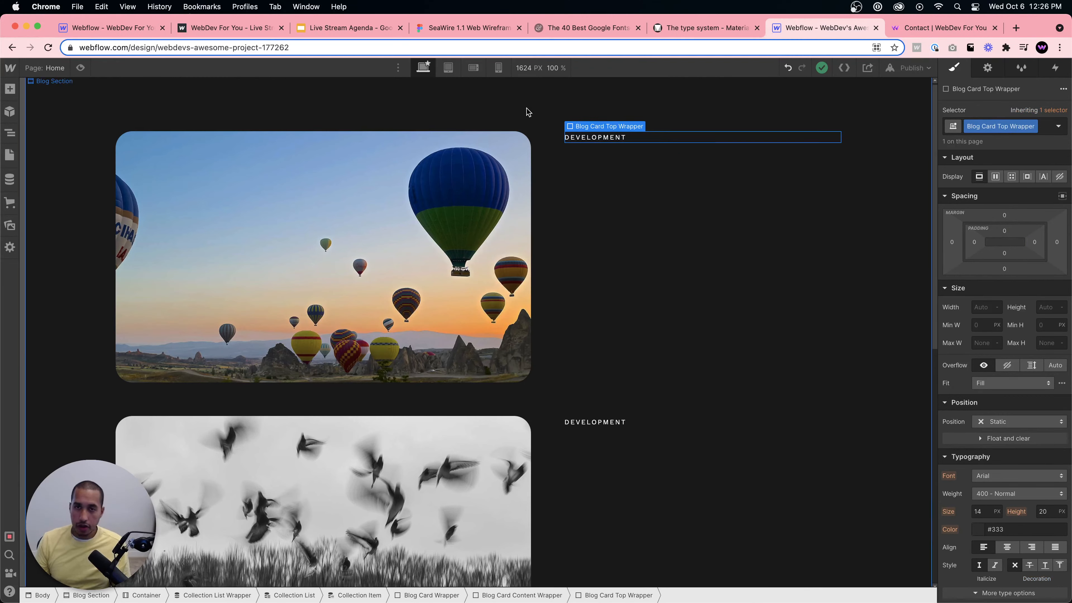
pyautogui.click(583, 140)
pyautogui.click(654, 128)
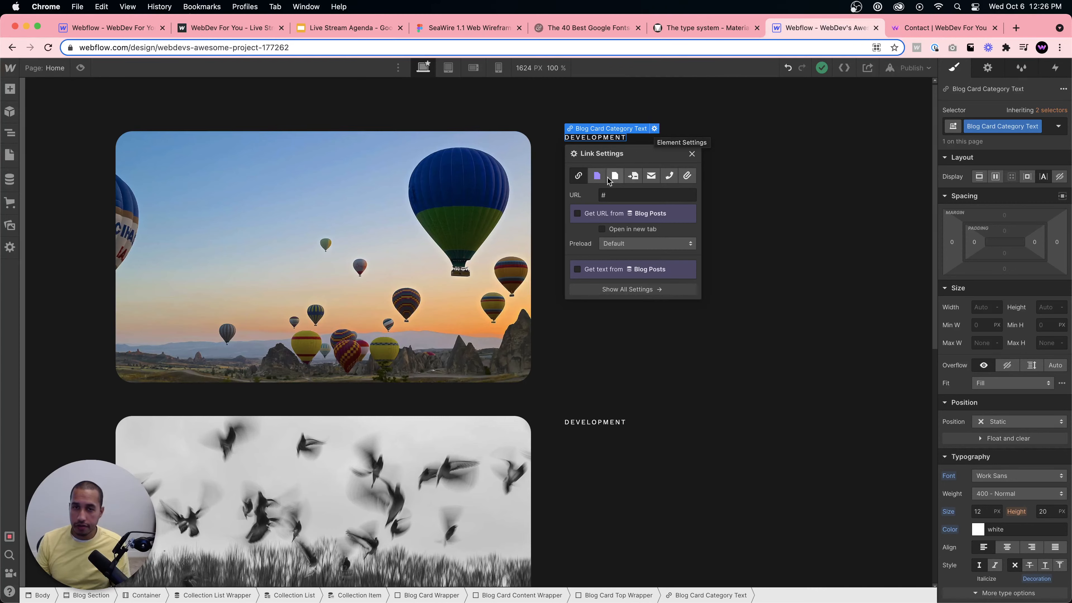
pyautogui.click(578, 269)
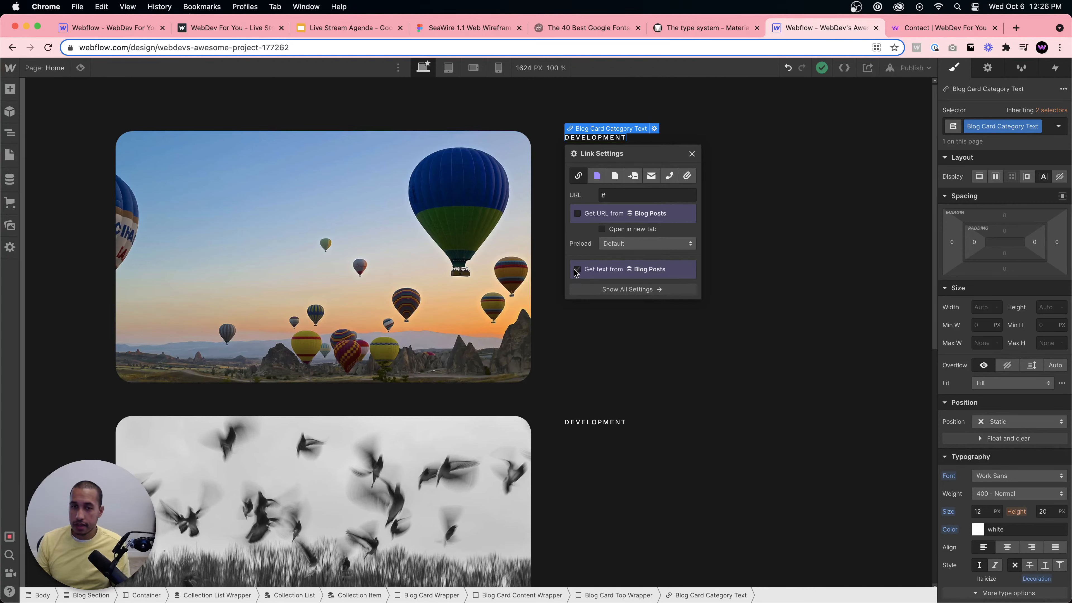
pyautogui.click(581, 281)
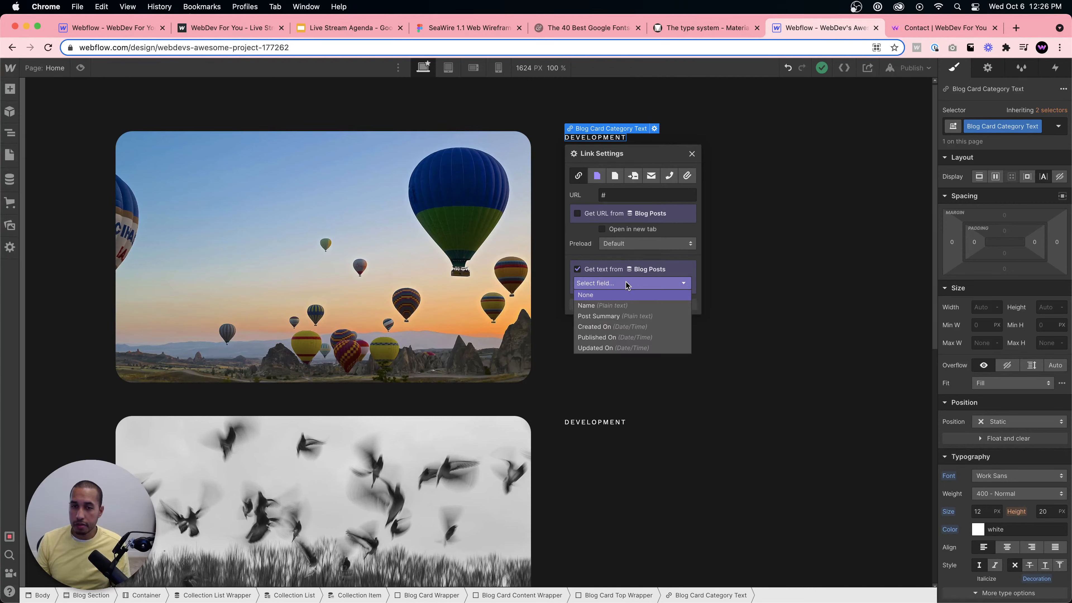
pyautogui.click(577, 270)
pyautogui.click(691, 154)
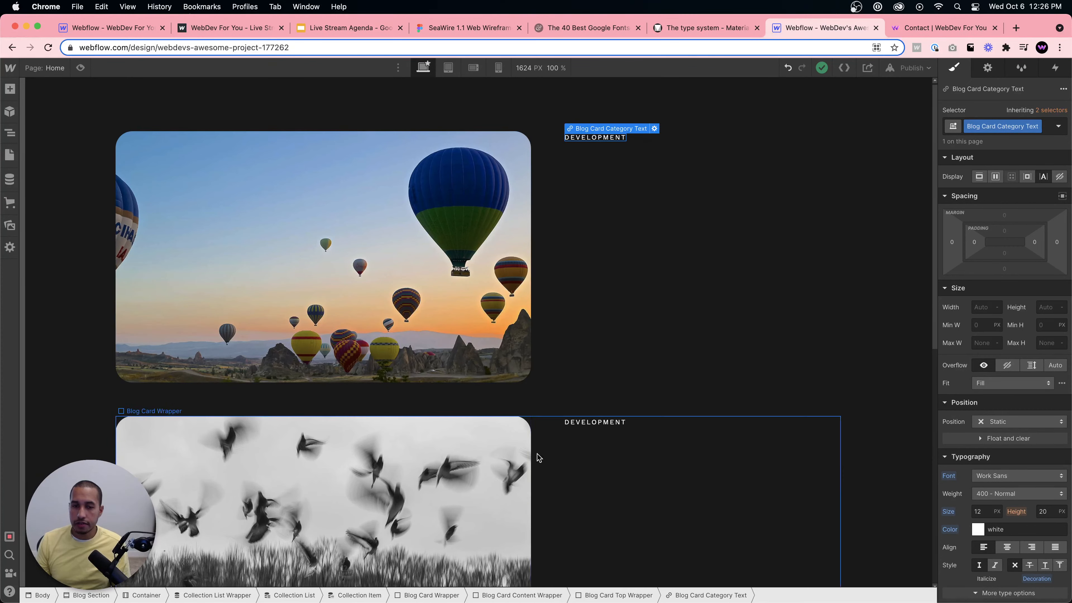
pyautogui.click(598, 424)
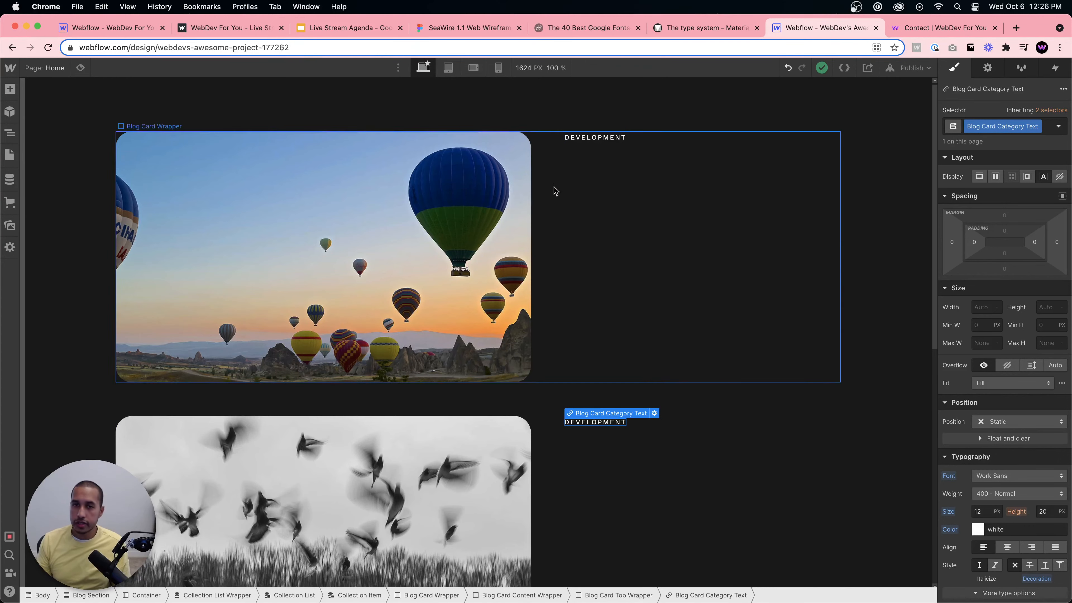
# Add a text block inside the Blog Card Top Wrapper, below the category link.
pyautogui.click(663, 136)
pyautogui.press('super+k')
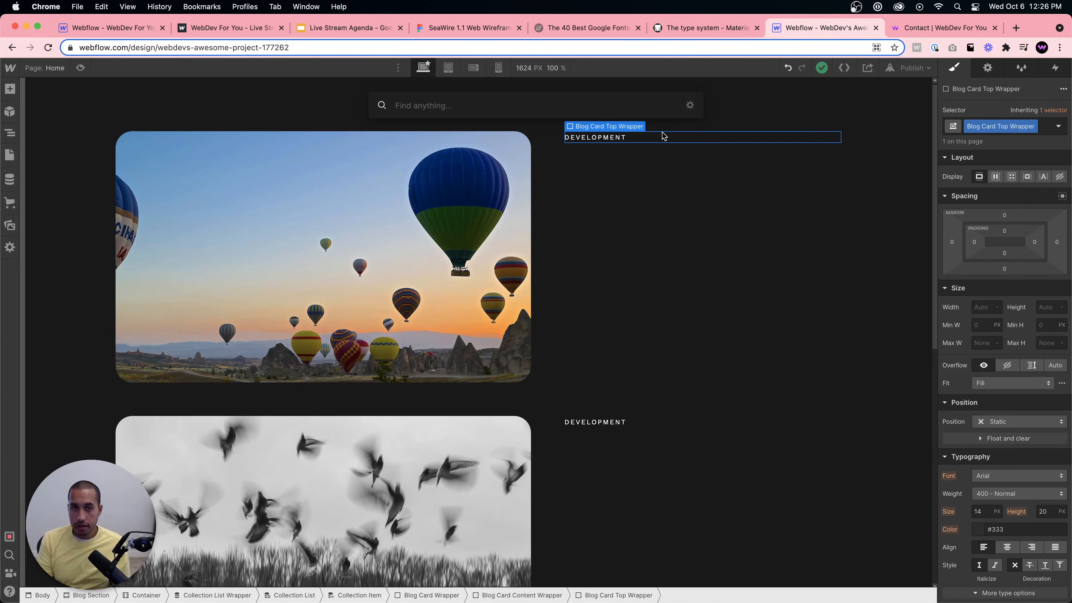
pyautogui.write('text blo')
pyautogui.press('Return')
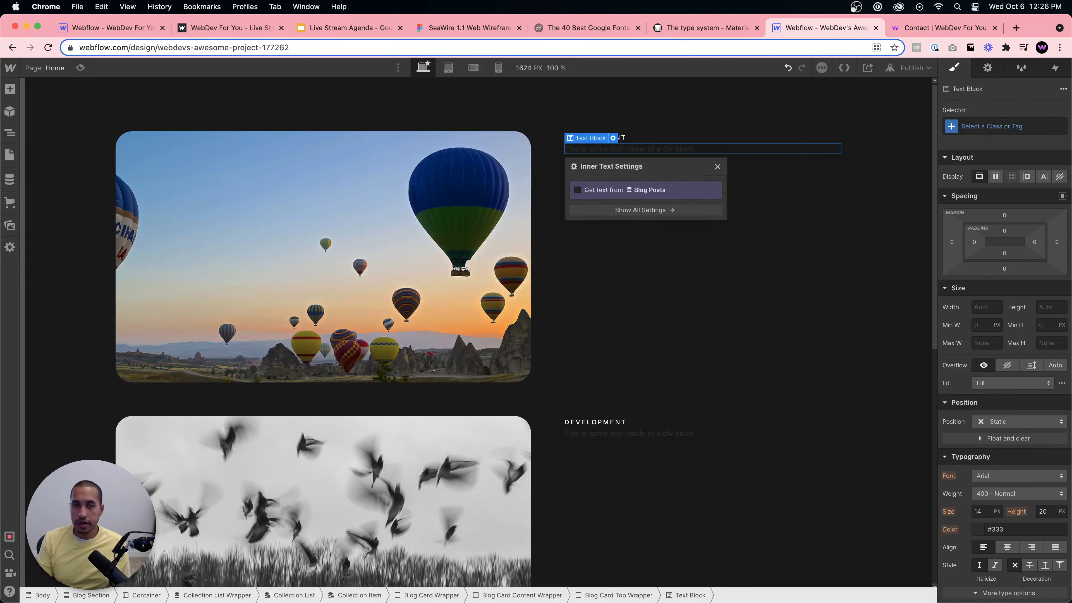
# Try to give the new text block the class Blog Date Wrapper.
pyautogui.click(1004, 125)
pyautogui.write('Bloda')
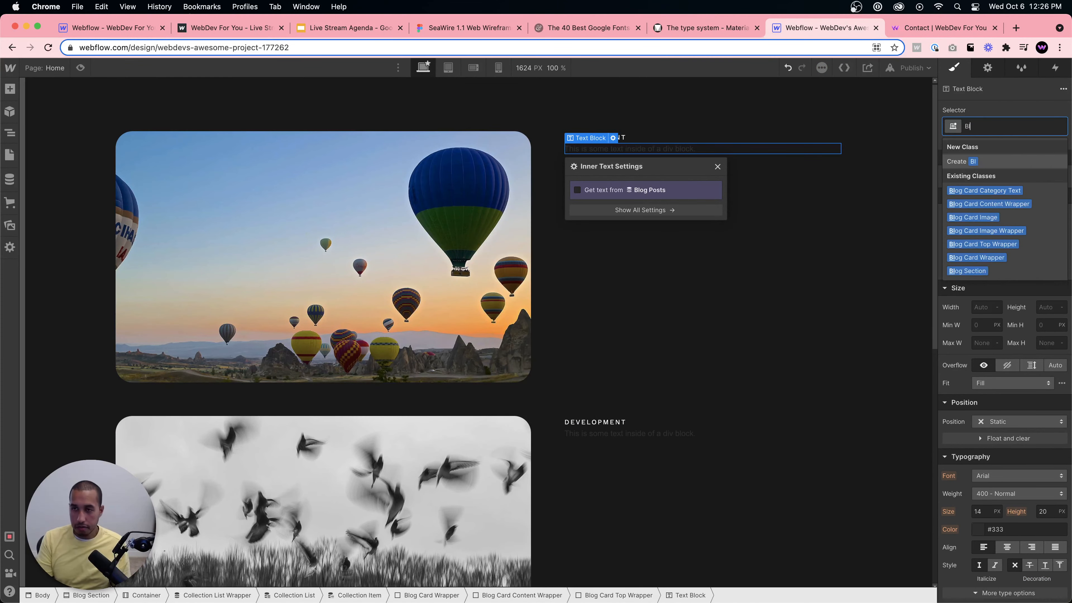
pyautogui.press('BackSpace')
pyautogui.press('BackSpace')
pyautogui.write('g Date WRapp')
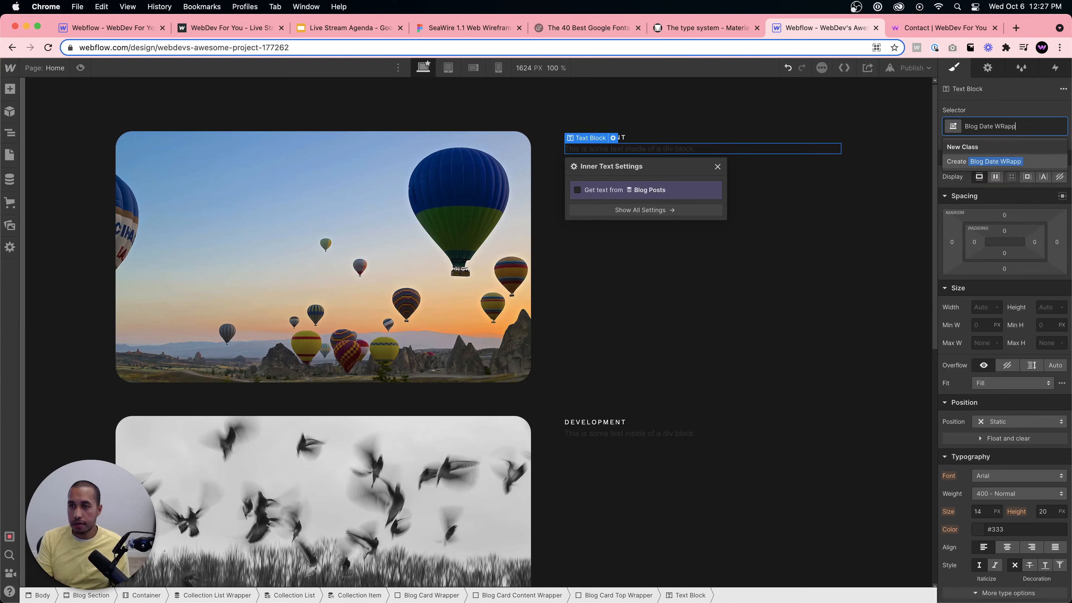
pyautogui.write('pper')
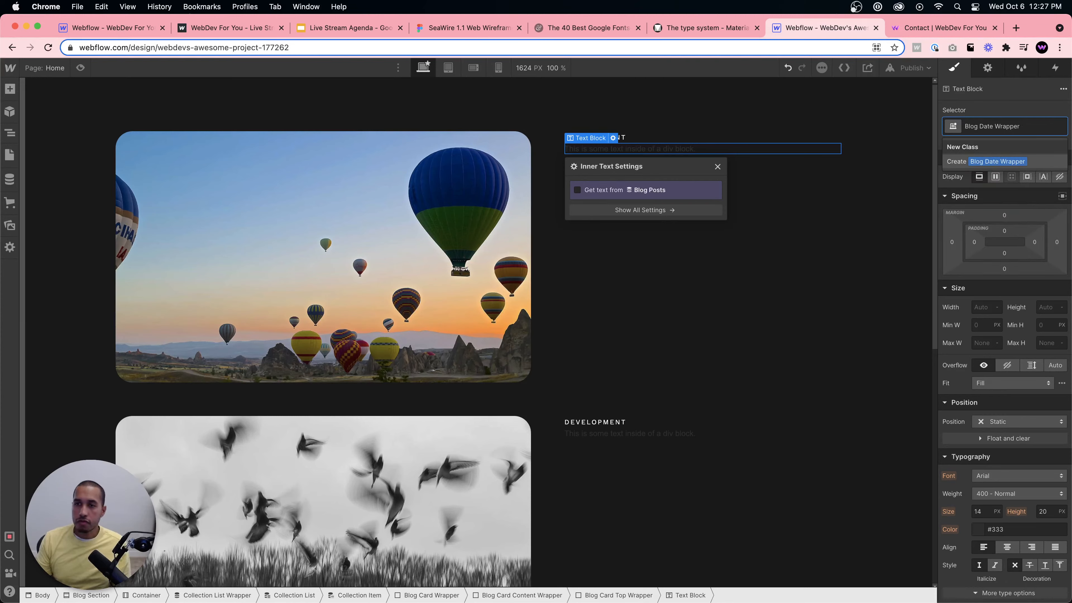
pyautogui.click(811, 212)
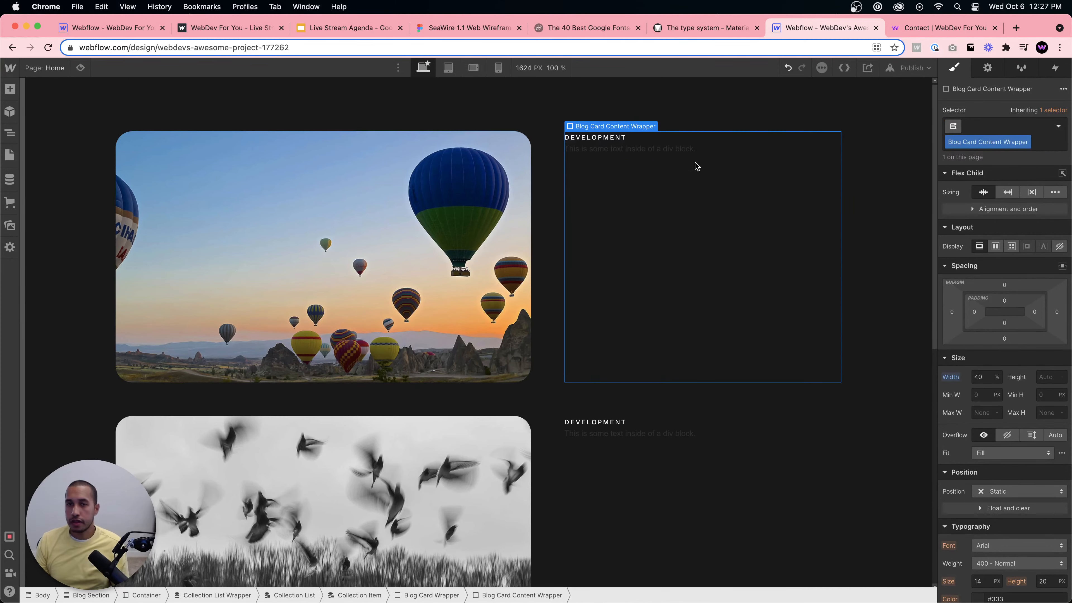
# Set the new text block's colour to white and its font to Work Sans.
pyautogui.click(648, 148)
pyautogui.scroll(-2, 1051, 424)
pyautogui.click(978, 439)
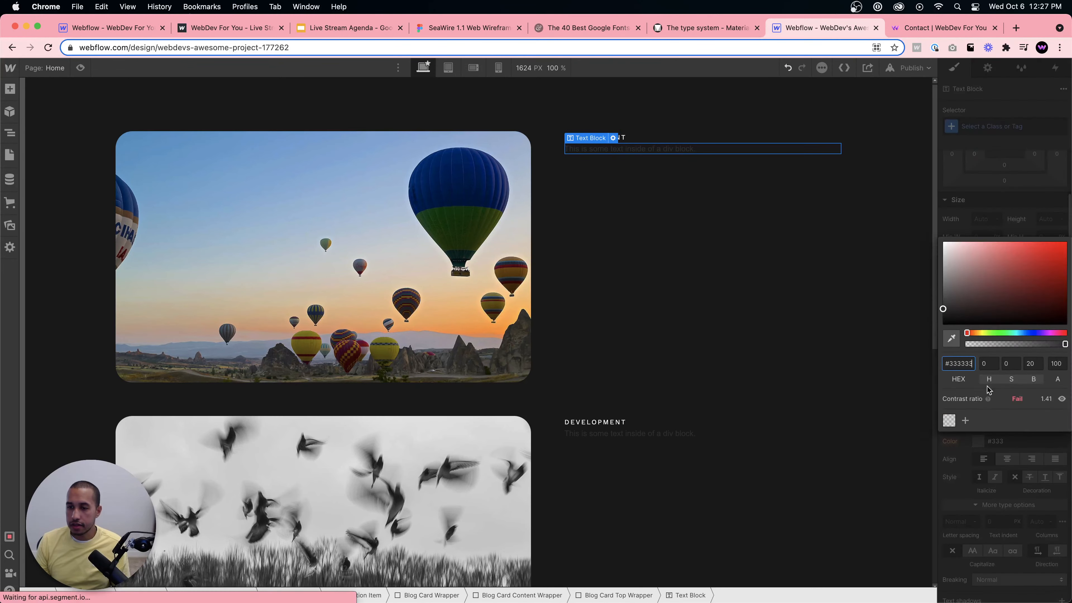
pyautogui.moveTo(953, 288); pyautogui.dragTo(920, 223)
pyautogui.click(980, 205)
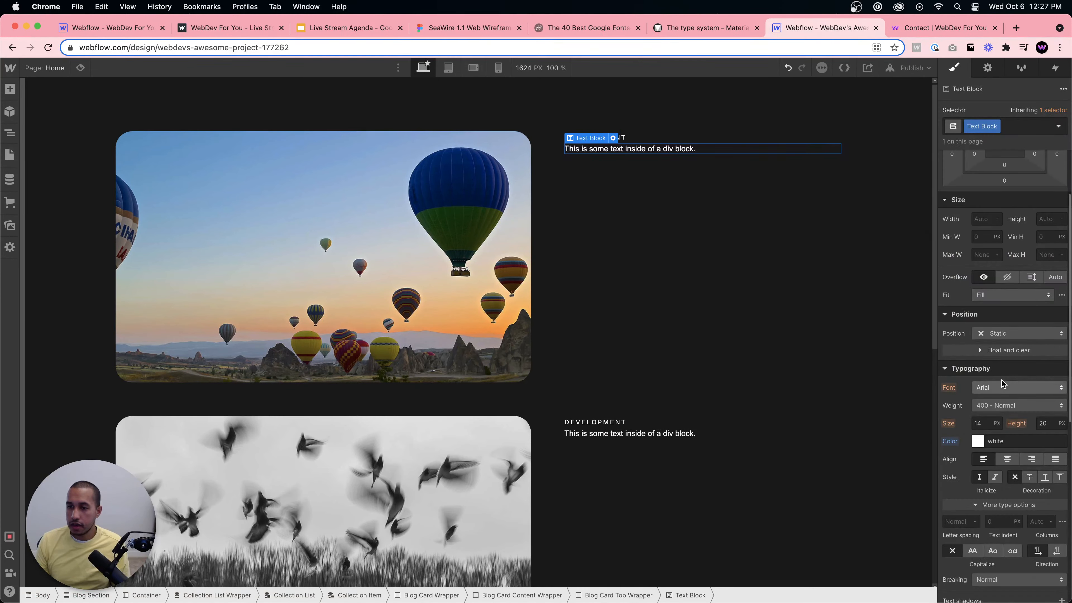
pyautogui.click(1003, 388)
pyautogui.click(1013, 574)
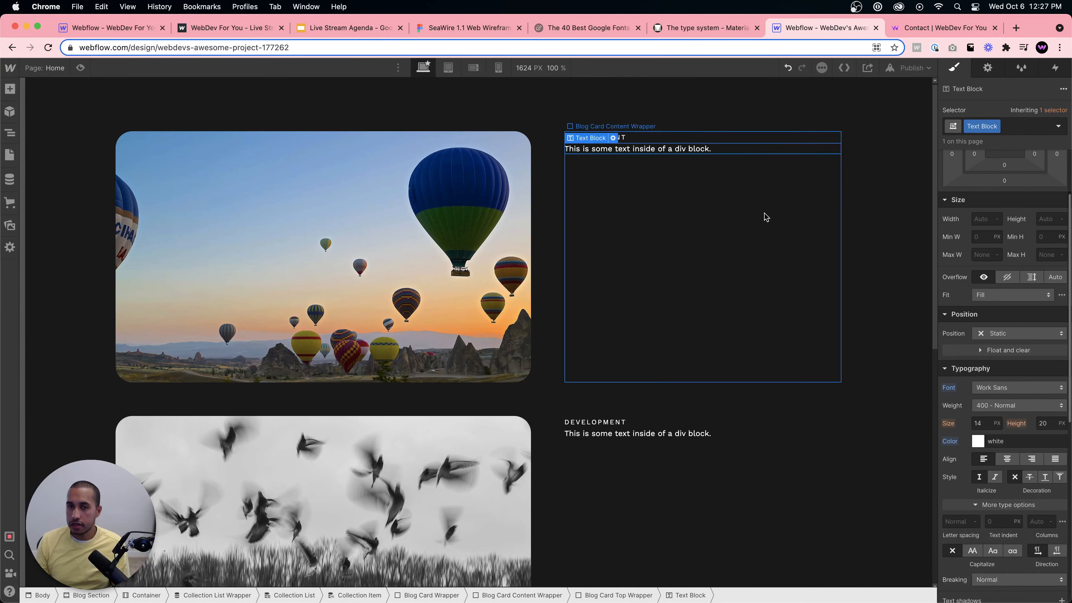
# Set the Blog Card Top Wrapper's display to horizontal flex so the category and text block sit side by side.
pyautogui.click(676, 139)
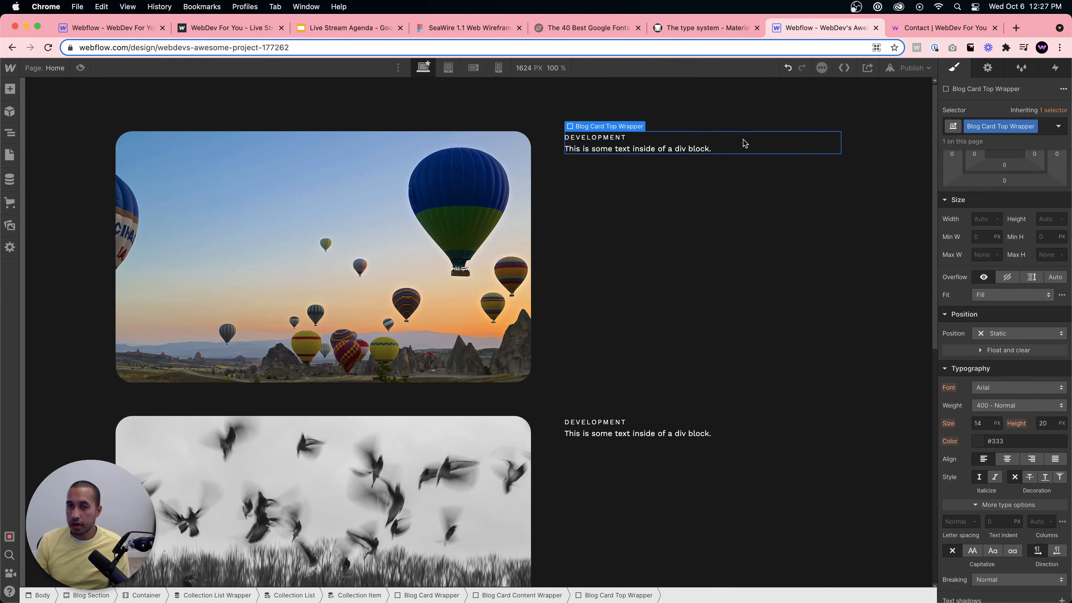
pyautogui.scroll(3, 1000, 195)
pyautogui.click(995, 177)
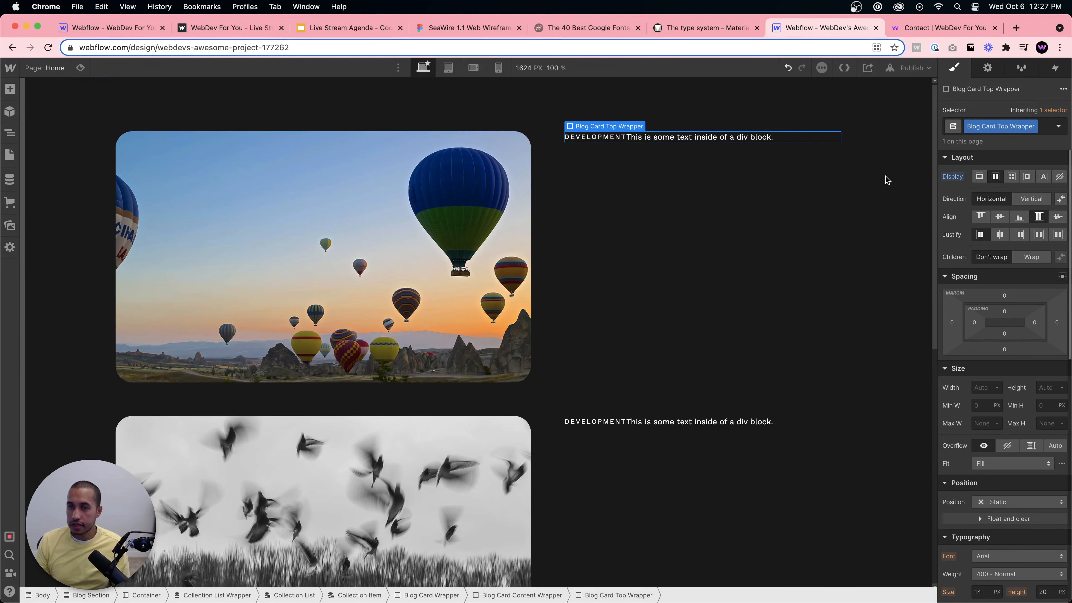
# Add a 20 px right margin to the Blog Card Category Text link.
pyautogui.click(655, 139)
pyautogui.click(608, 137)
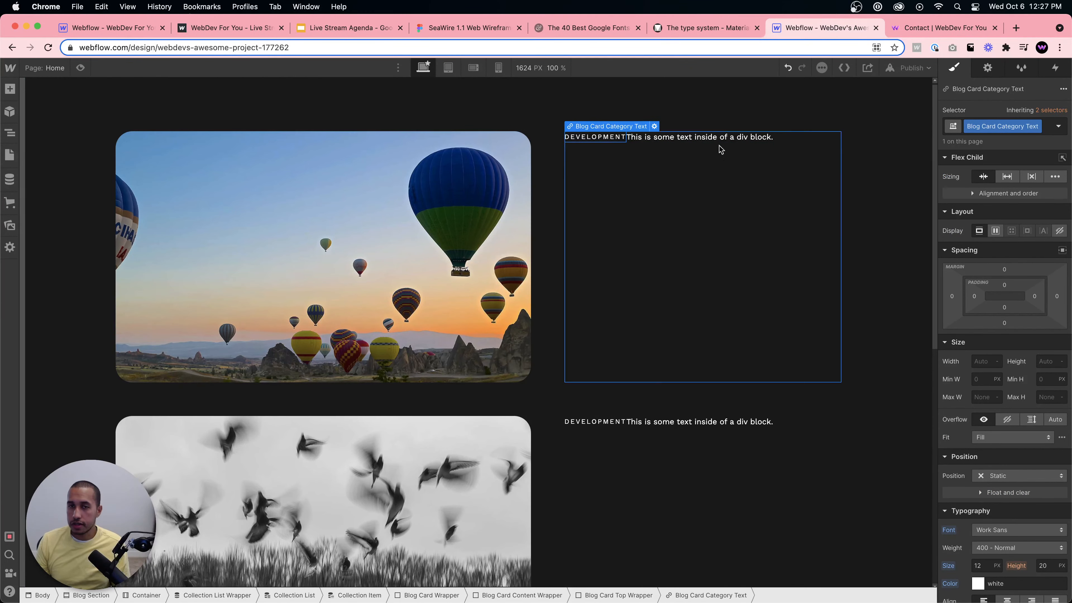
pyautogui.click(1057, 296)
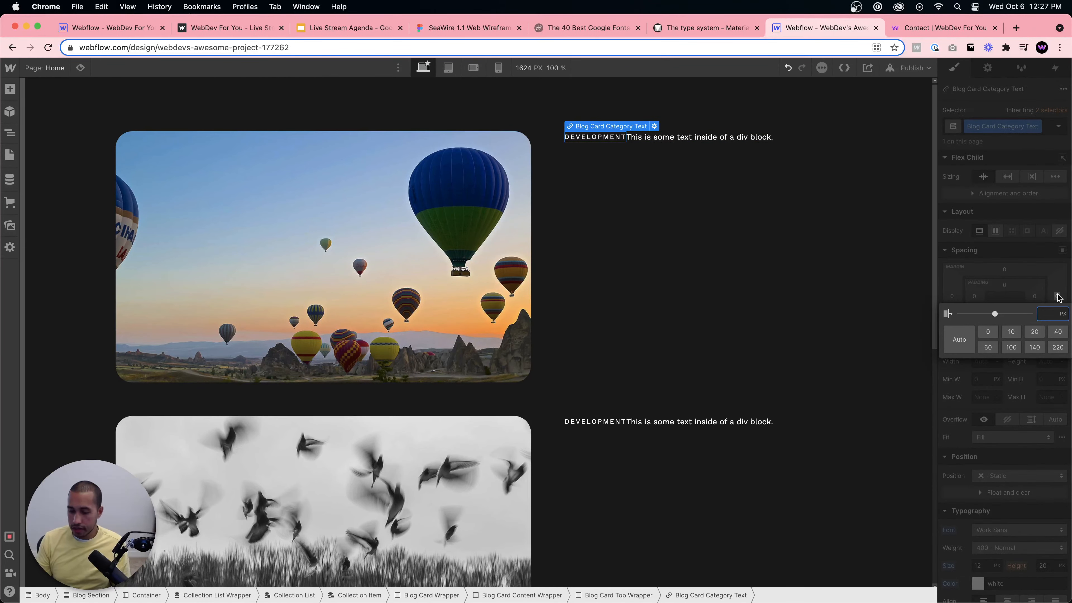
pyautogui.write('20')
pyautogui.press('Return')
pyautogui.click(760, 271)
pyautogui.click(614, 137)
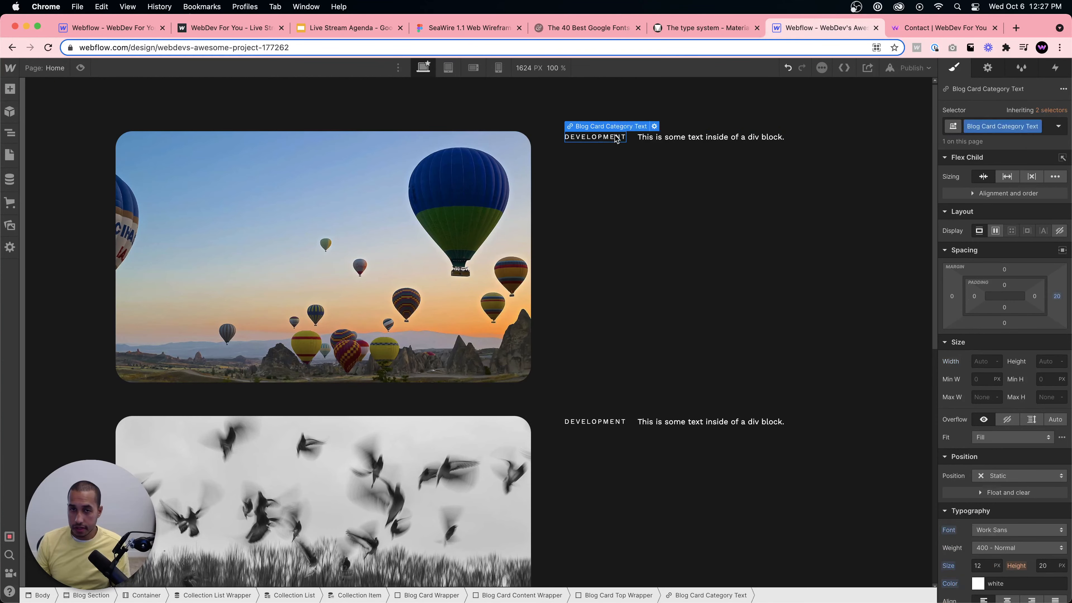
pyautogui.click(673, 169)
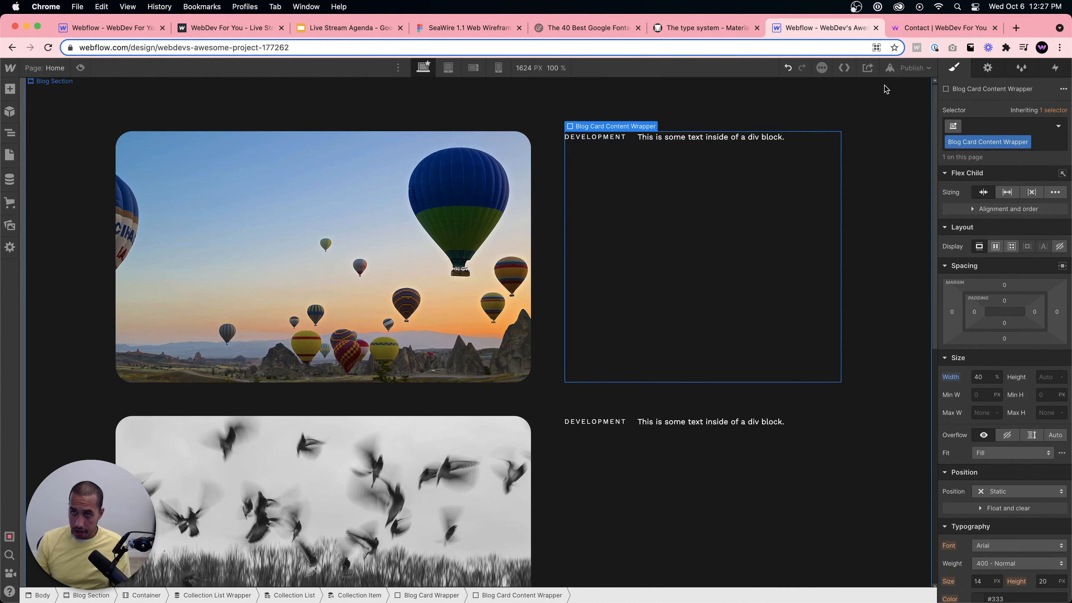
# Bind the text block beside the category to the Blog Posts field Published On, using the "October 6, 2021" date format.
pyautogui.click(690, 136)
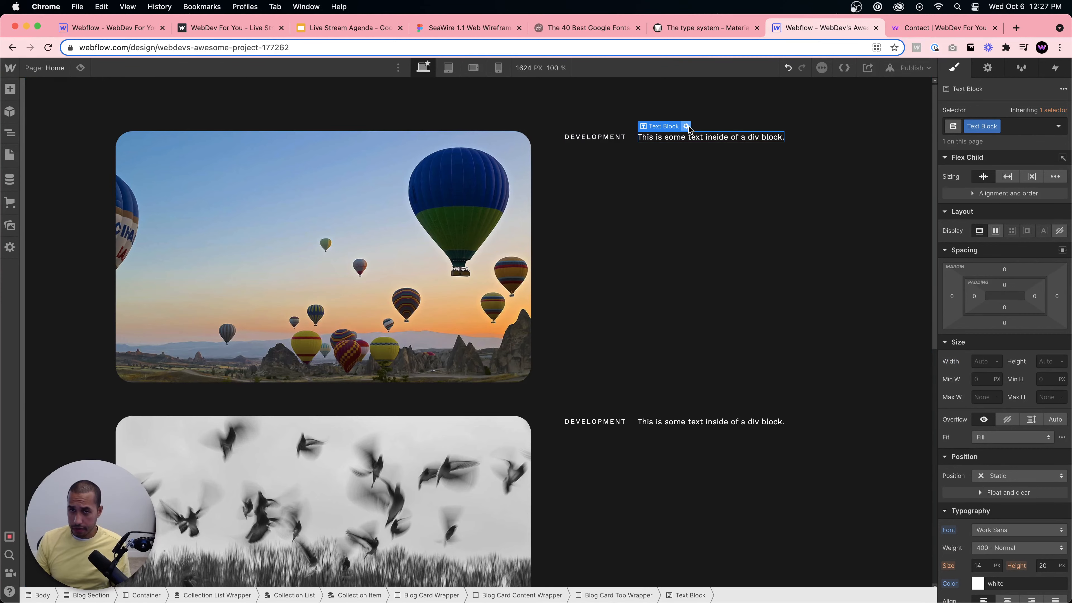
pyautogui.click(686, 126)
pyautogui.click(659, 178)
pyautogui.click(679, 192)
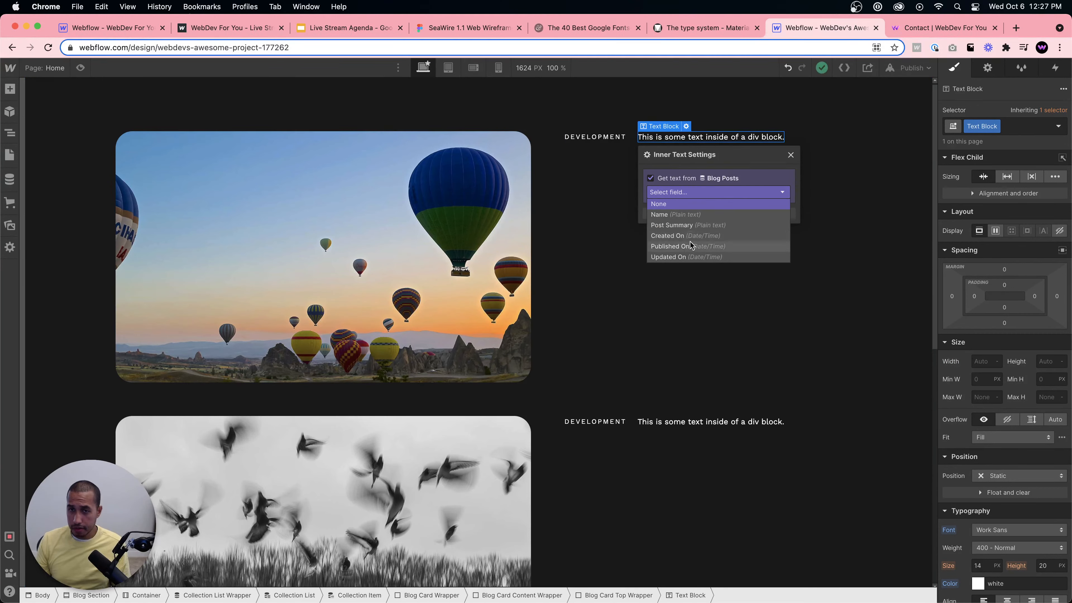
pyautogui.click(680, 247)
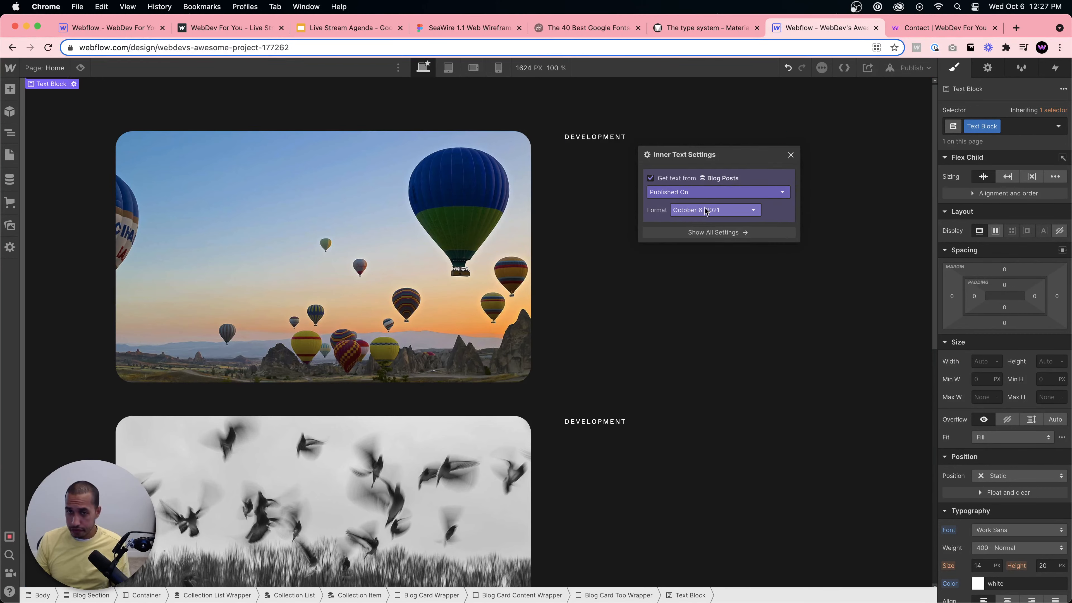
pyautogui.click(693, 209)
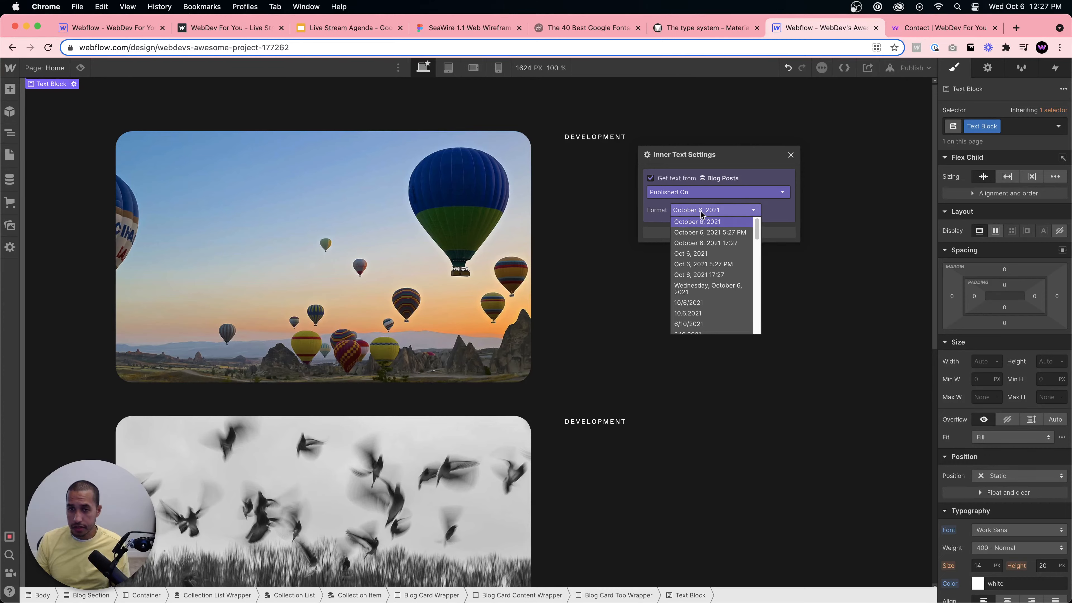
pyautogui.click(702, 210)
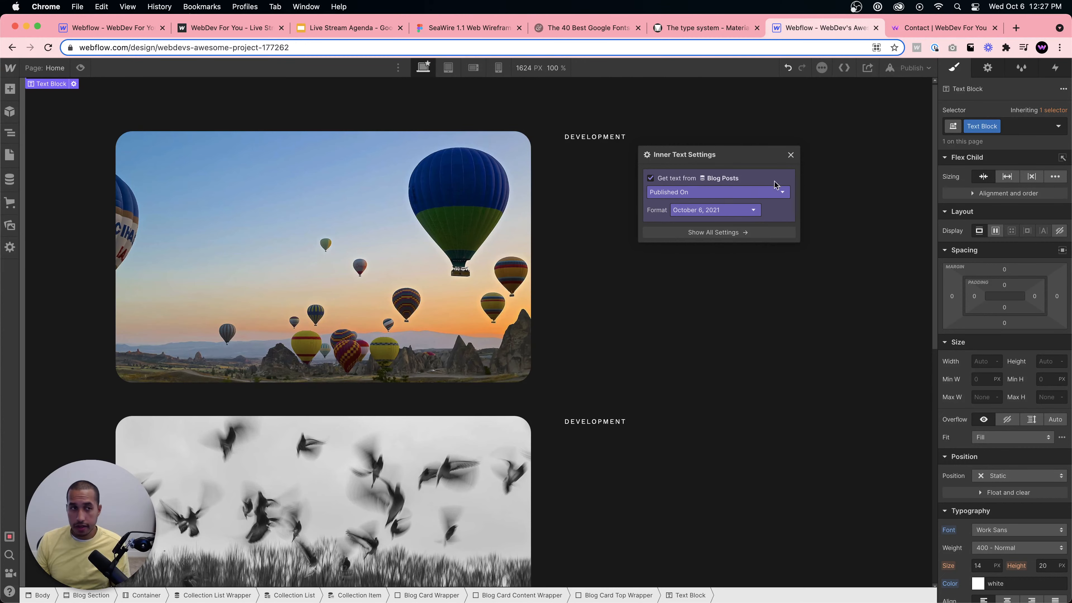
pyautogui.click(790, 156)
# Publish the site to its webflow.io domain and close the publishing options.
pyautogui.click(911, 68)
pyautogui.click(885, 205)
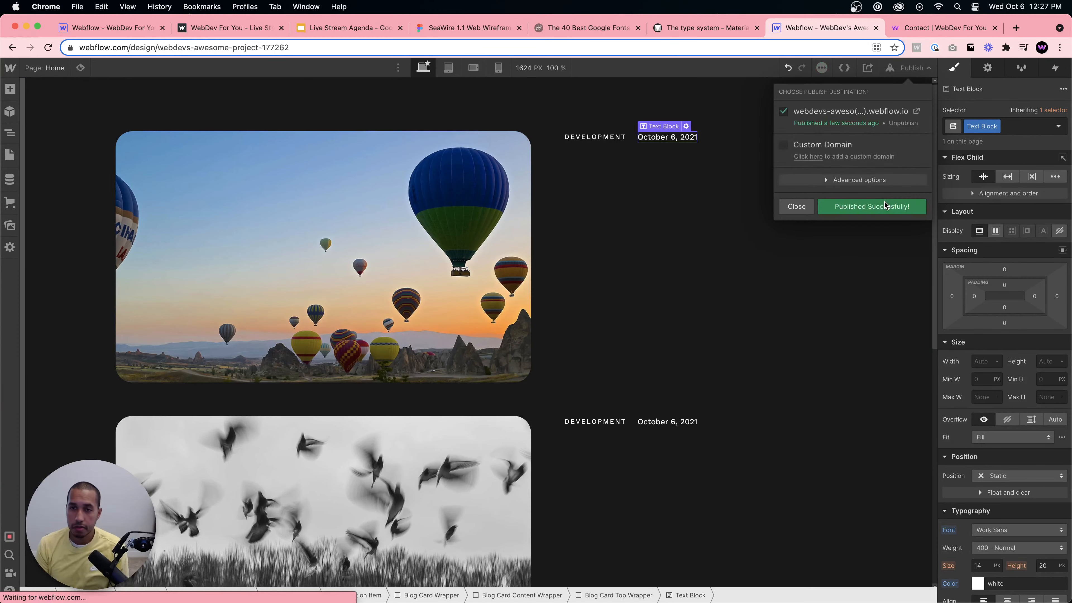
pyautogui.click(796, 206)
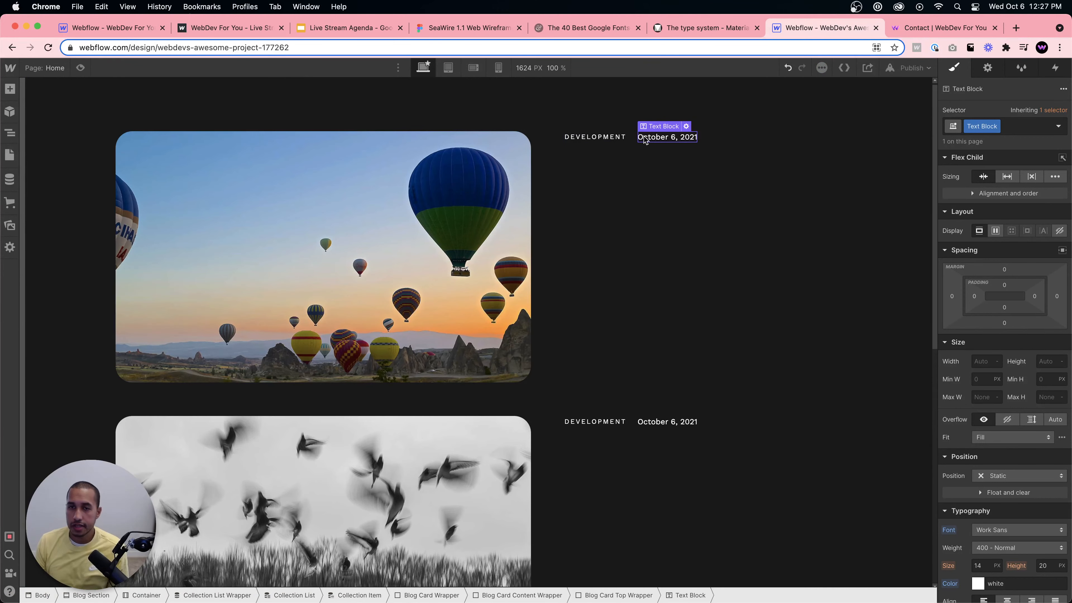
# Rename the date text block's class as Blog Date Text.
pyautogui.click(974, 126)
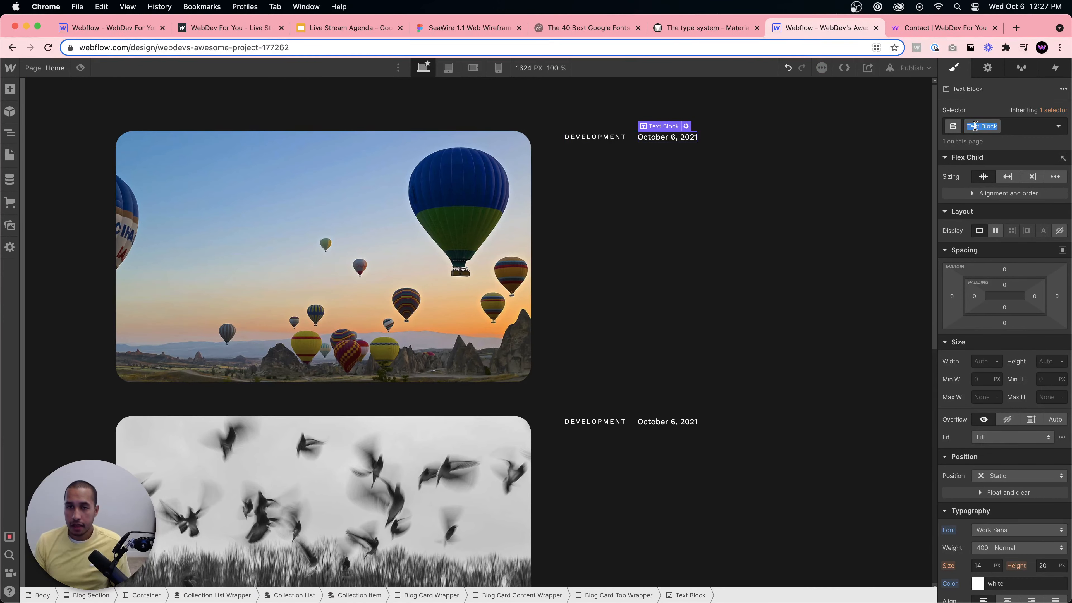
pyautogui.write('Blog Date Wrapper')
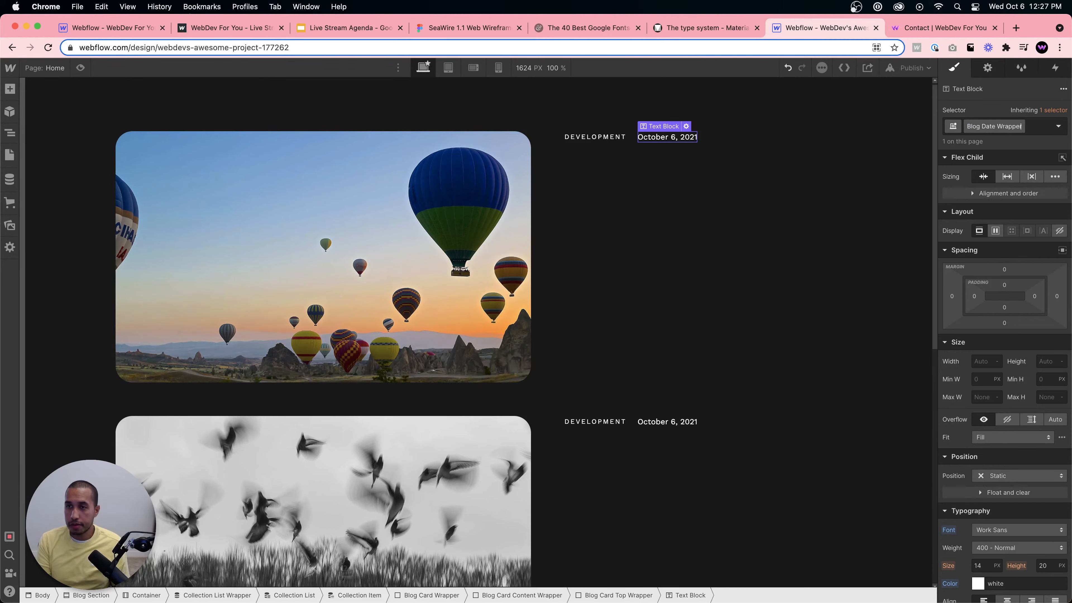
pyautogui.press('Return')
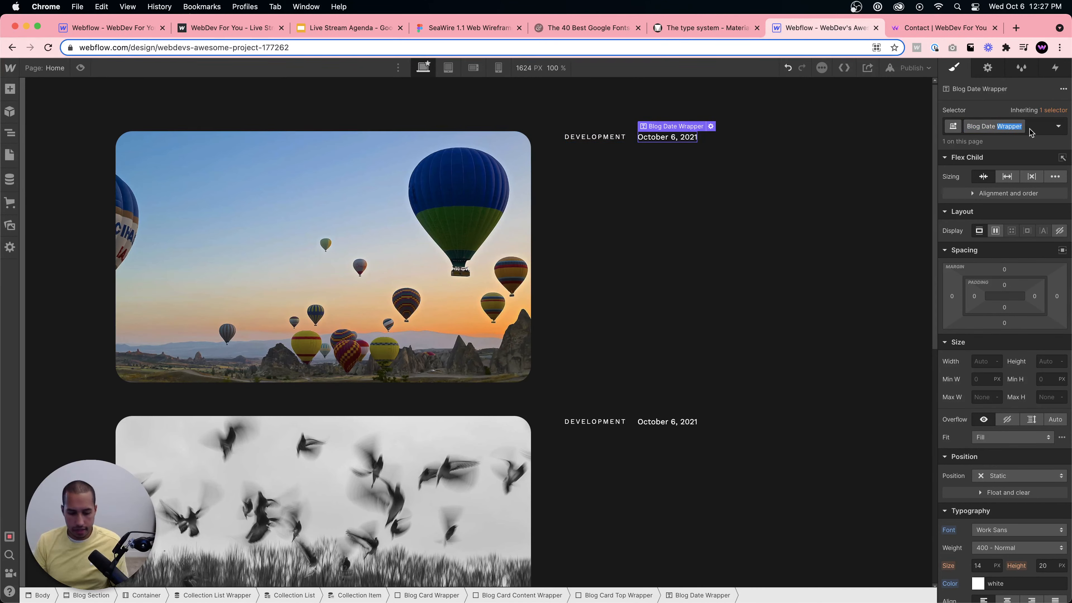
pyautogui.write('text')
pyautogui.press('Return')
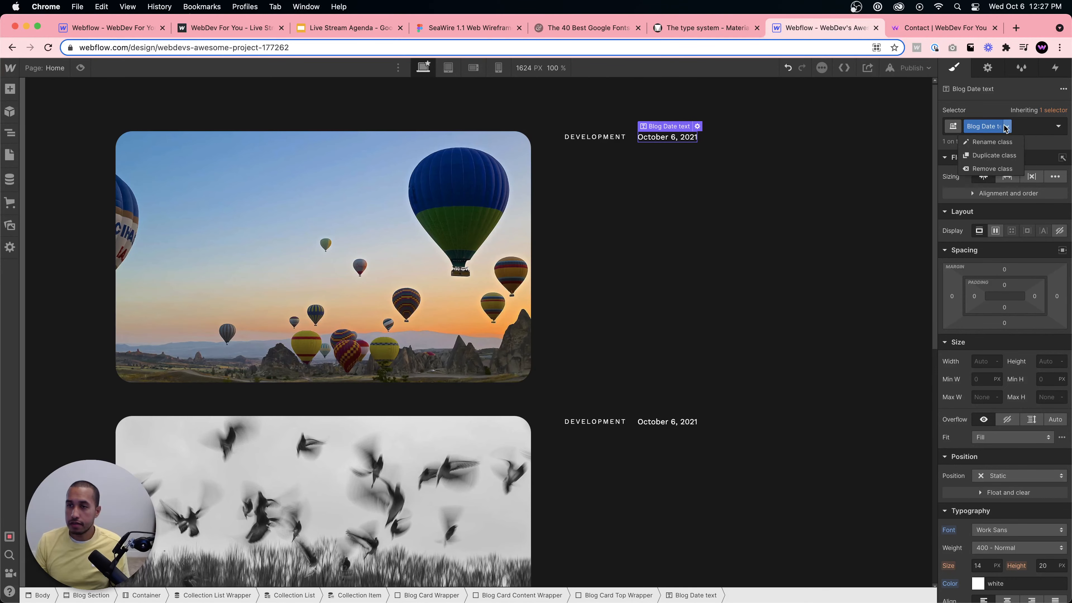
pyautogui.doubleClick(984, 126)
pyautogui.write('Text')
pyautogui.press('Return')
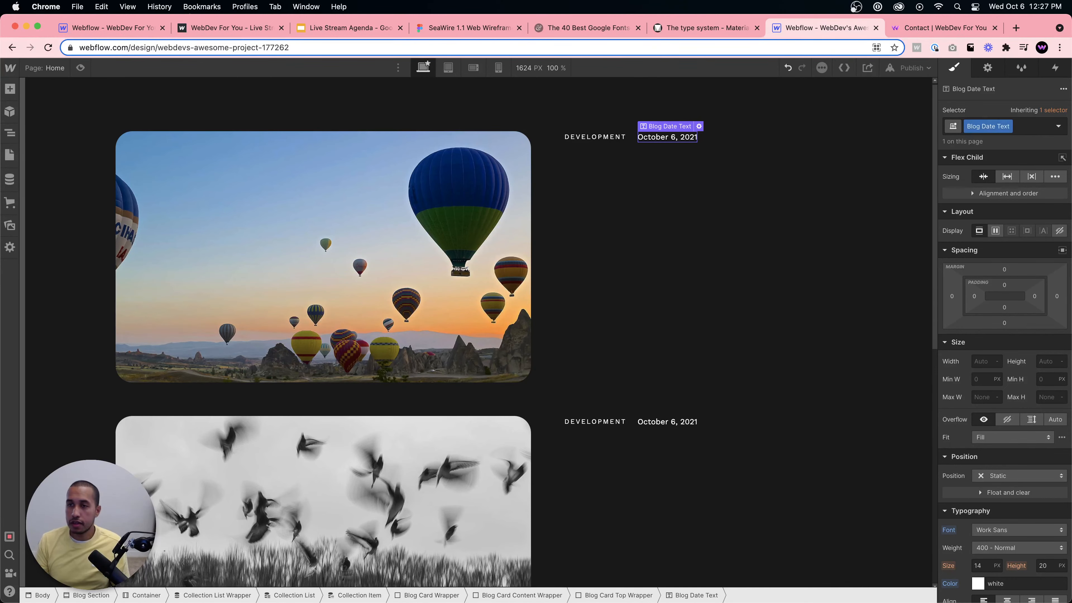
# Set the Blog Date Text colour to the light grey #c3c3c3.
pyautogui.scroll(-2, 997, 496)
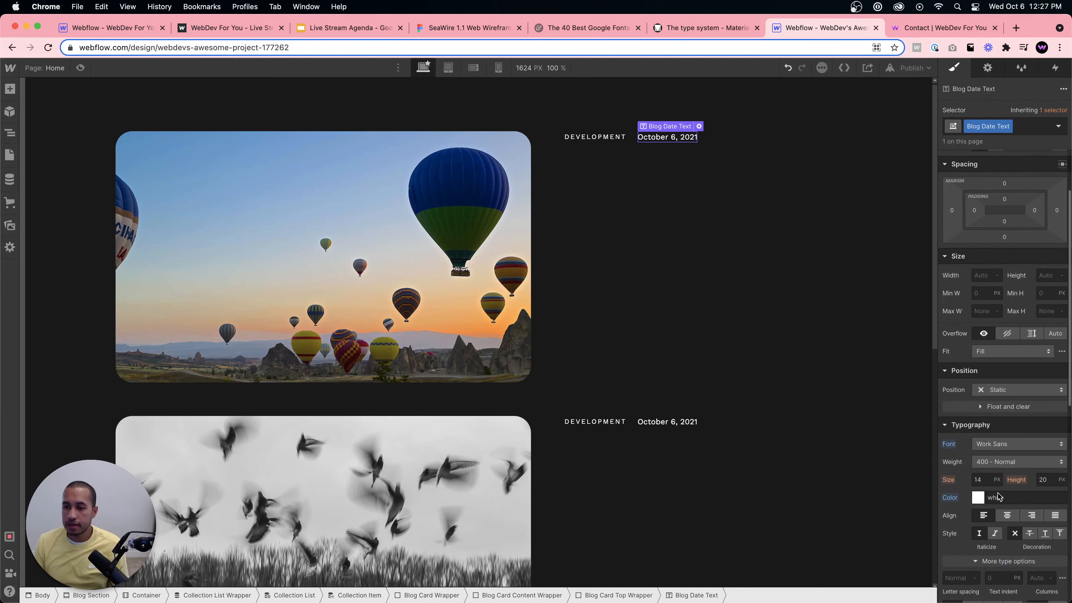
pyautogui.click(977, 497)
pyautogui.moveTo(947, 320); pyautogui.dragTo(933, 318)
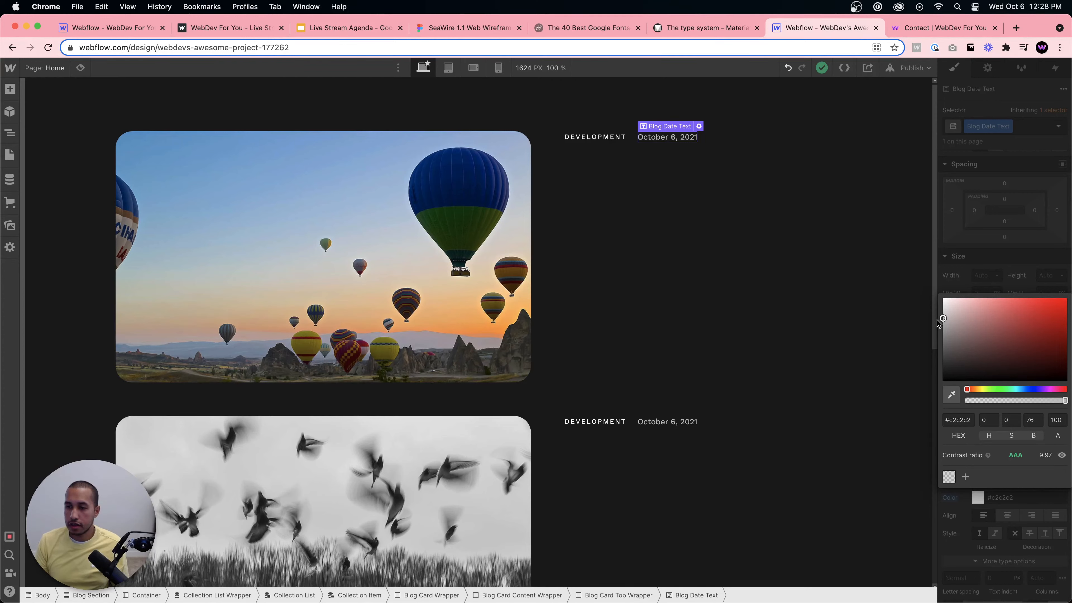
pyautogui.click(958, 419)
pyautogui.write('c')
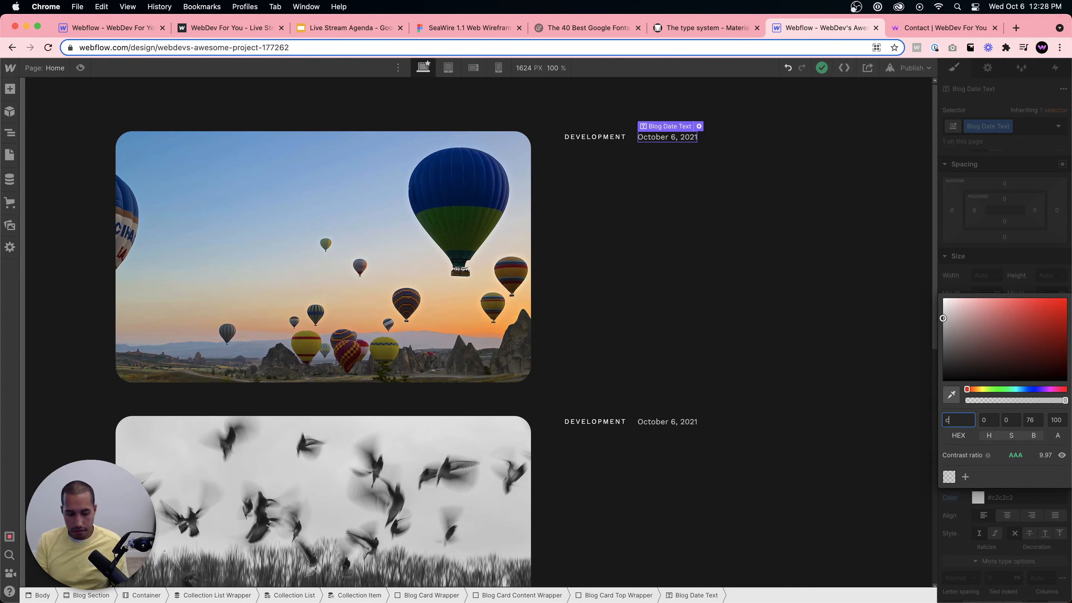
pyautogui.write('3c3c3')
pyautogui.press('Return')
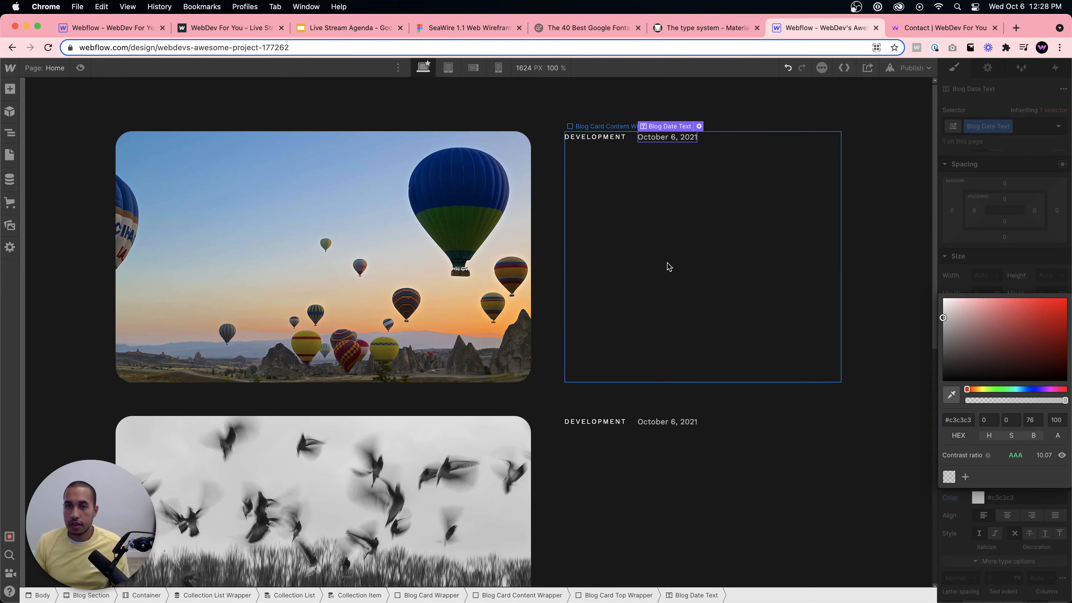
pyautogui.click(668, 266)
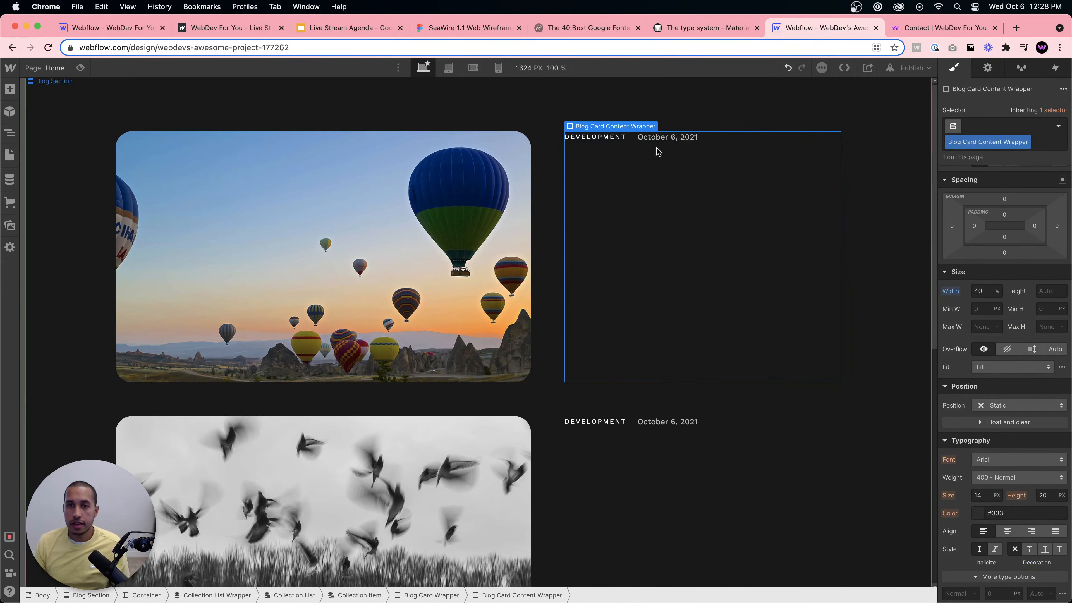
# Check the title in the published reference card and add an H3 heading inside the Blog Card Content Wrapper, below the category and date.
pyautogui.click(239, 30)
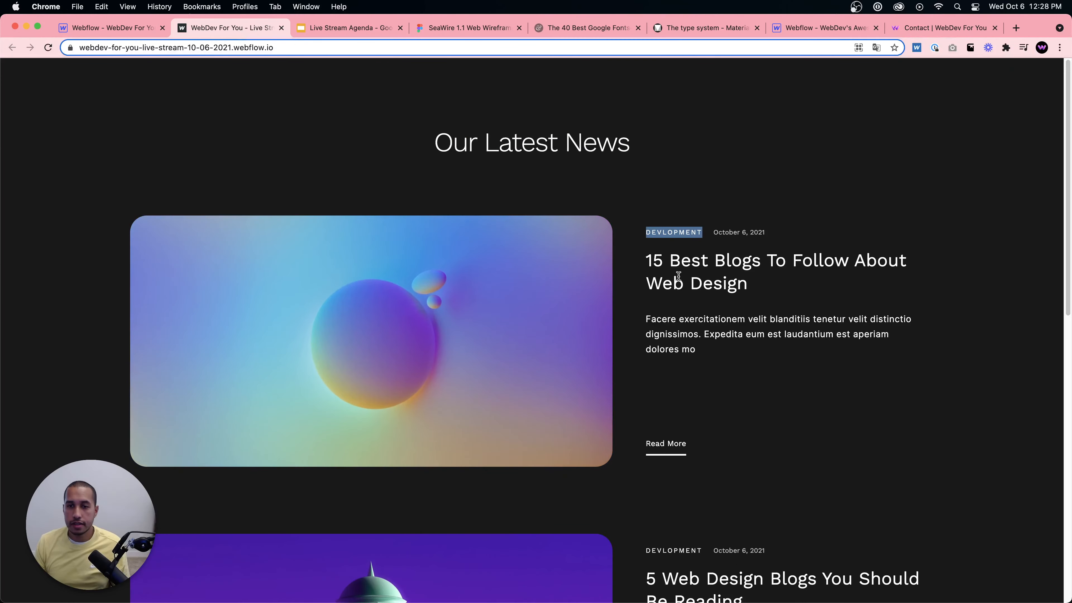
pyautogui.click(816, 30)
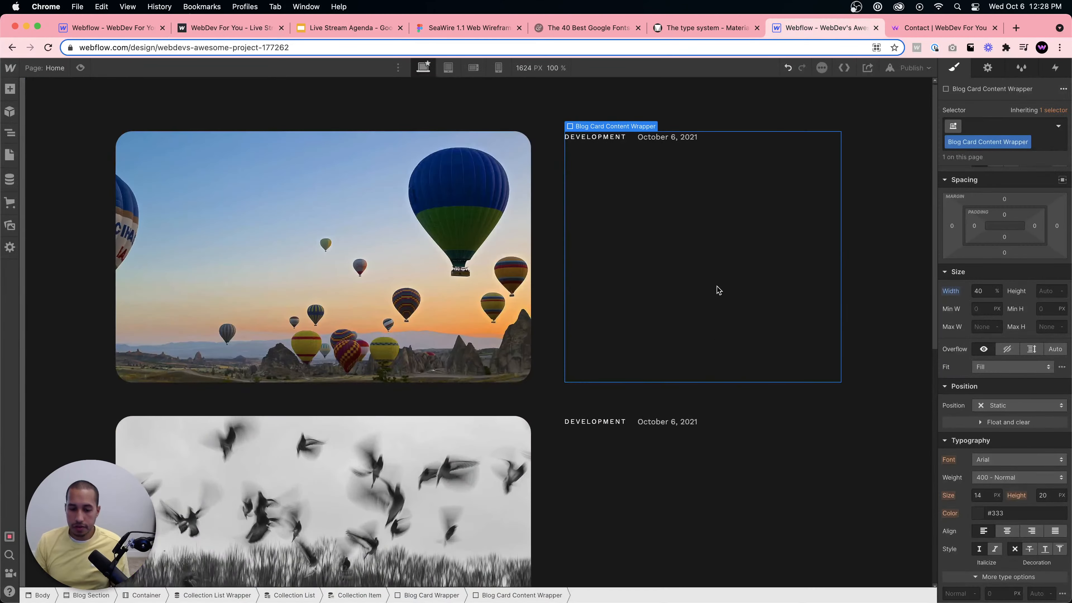
pyautogui.press('super+e')
pyautogui.write('heading')
pyautogui.press('Return')
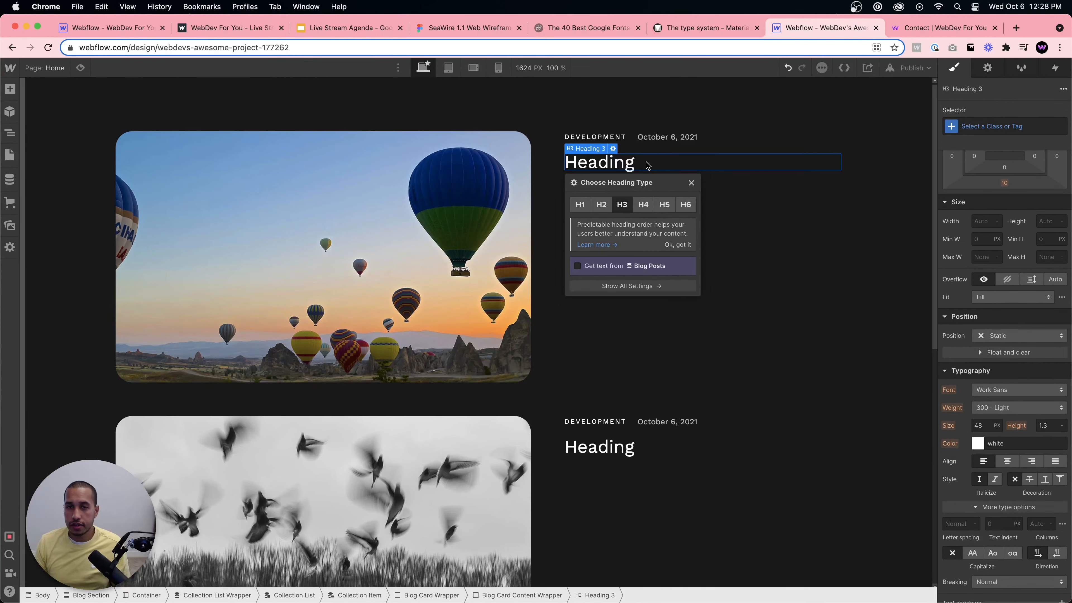
# Bind the new H3 heading's text to the Name field of Blog Posts.
pyautogui.click(577, 265)
pyautogui.click(627, 279)
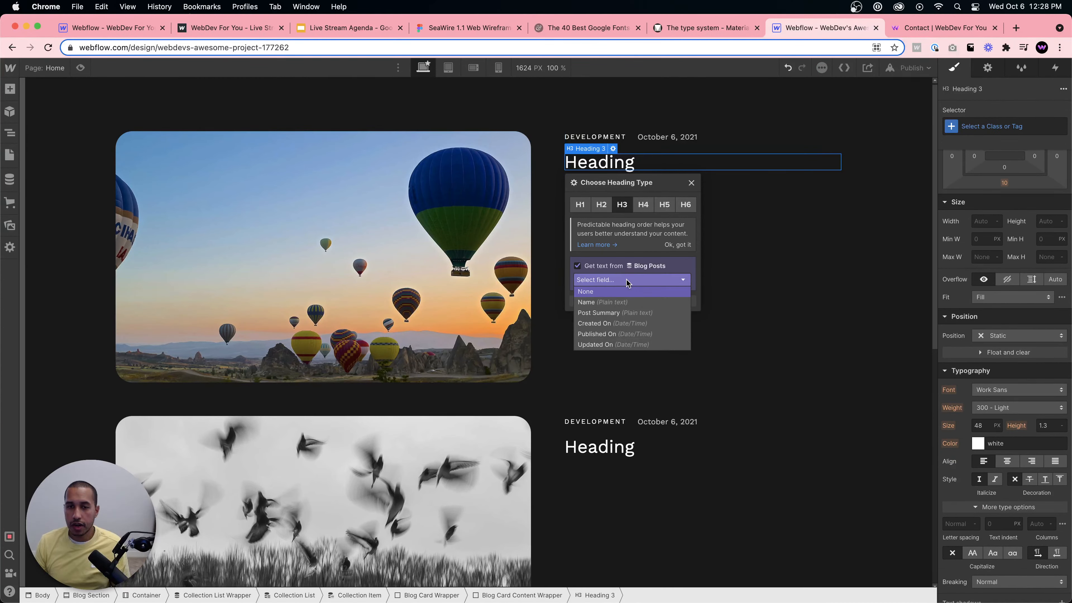
pyautogui.click(608, 302)
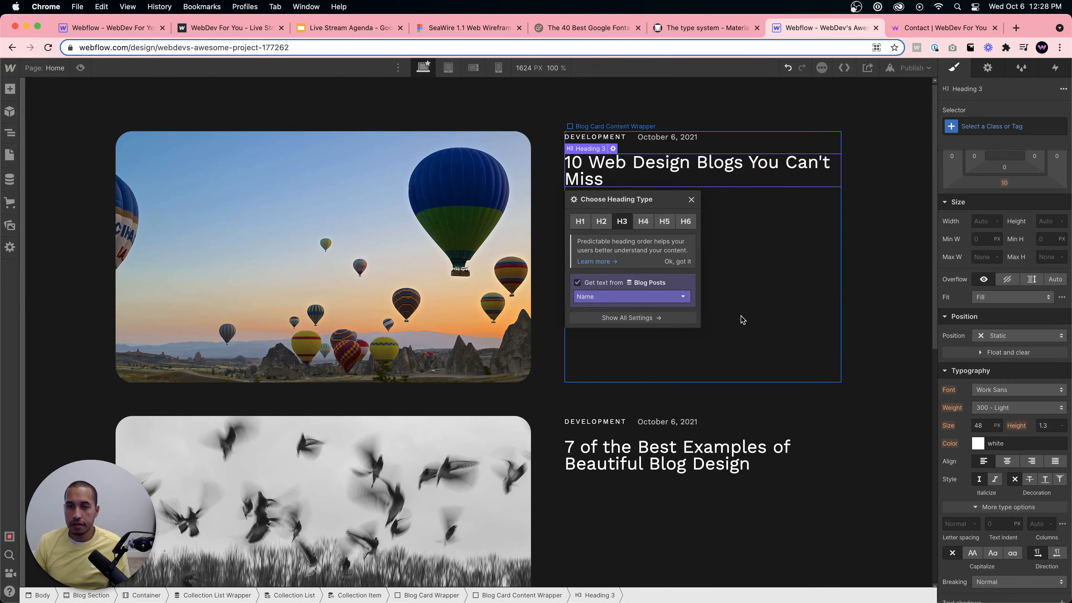
pyautogui.press('Escape')
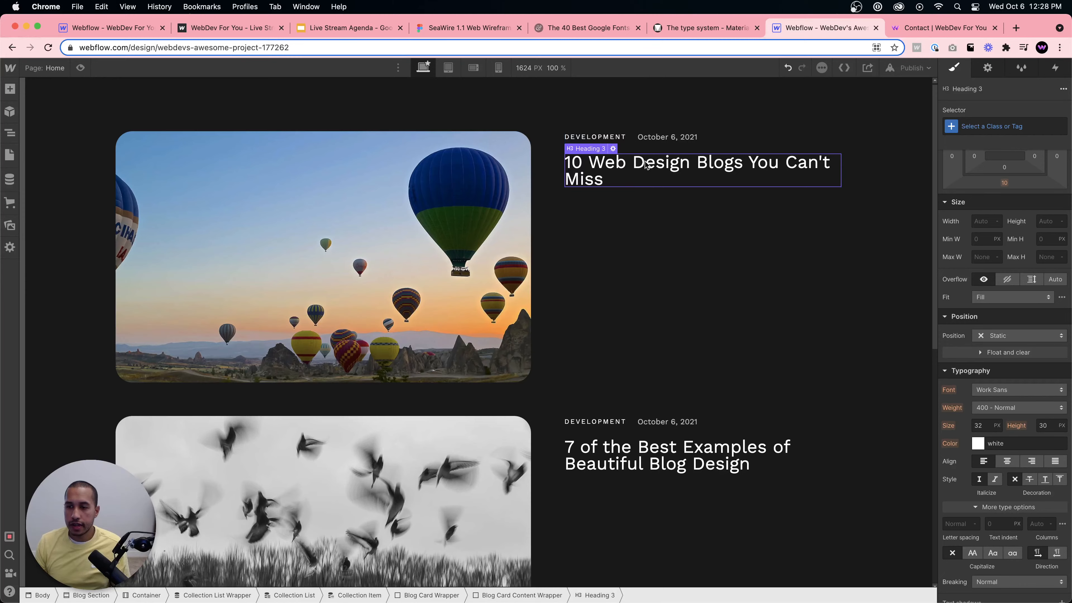
# On the Style Guide page, set the line height of the All H3 Headings tag to a unitless 1.3.
pyautogui.click(9, 155)
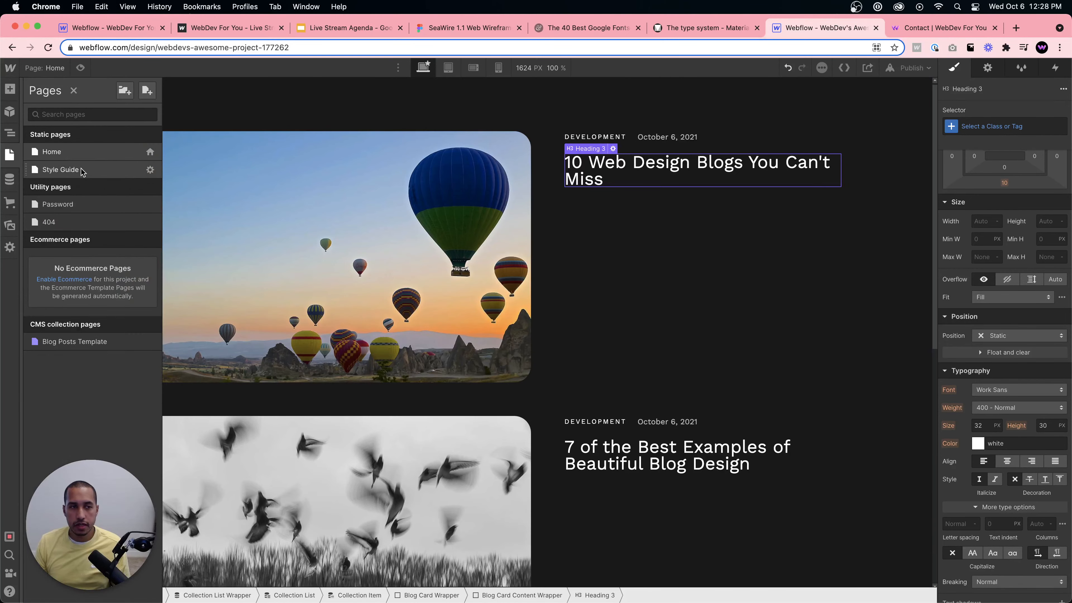
pyautogui.click(60, 169)
pyautogui.click(140, 145)
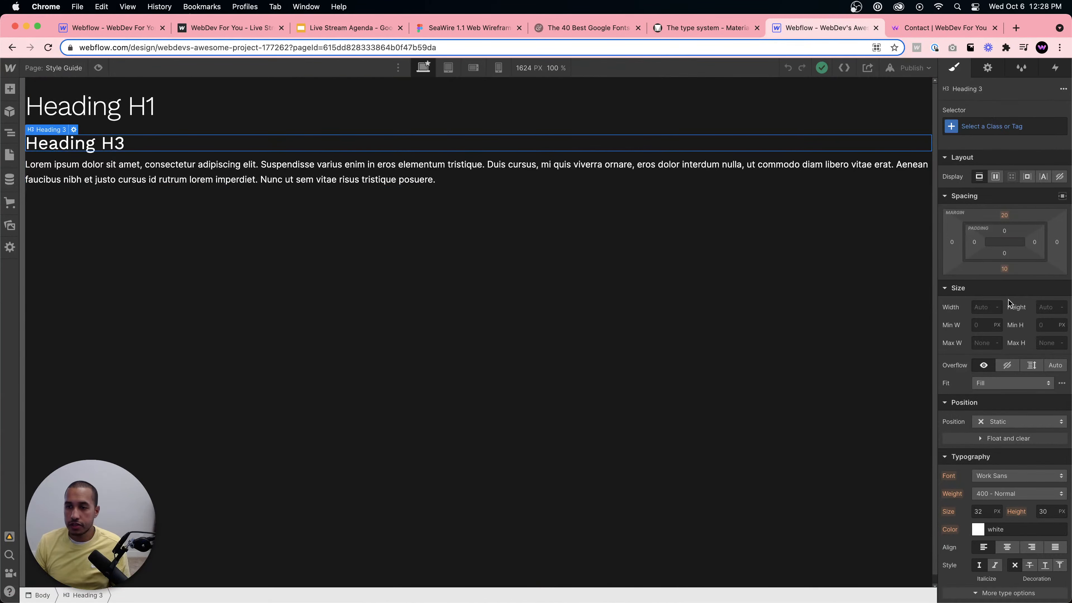
pyautogui.scroll(-3, 1013, 338)
pyautogui.click(989, 130)
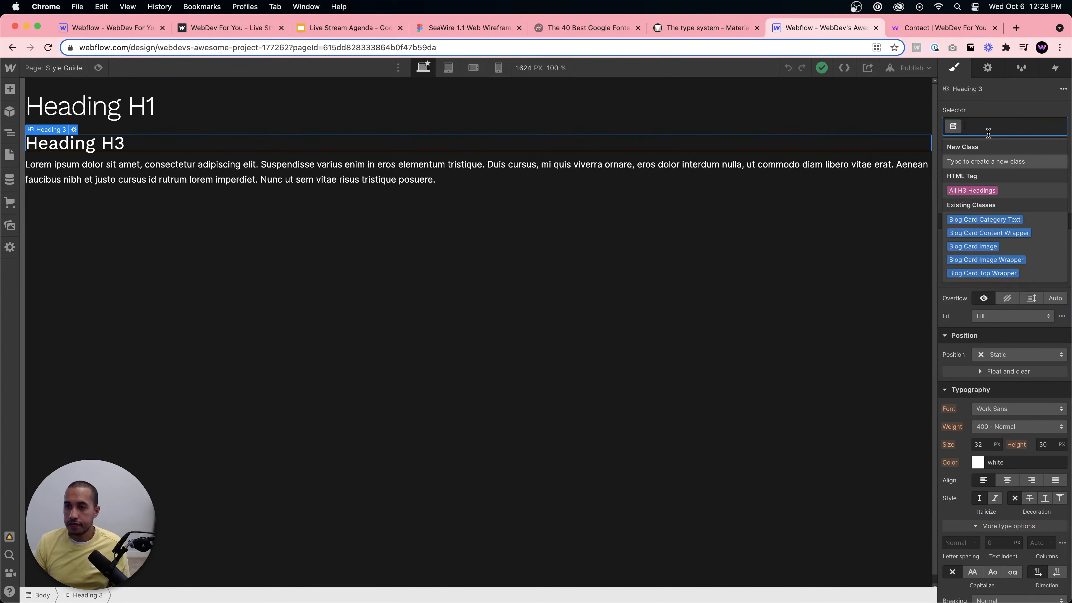
pyautogui.click(975, 188)
pyautogui.click(1044, 444)
pyautogui.write('1')
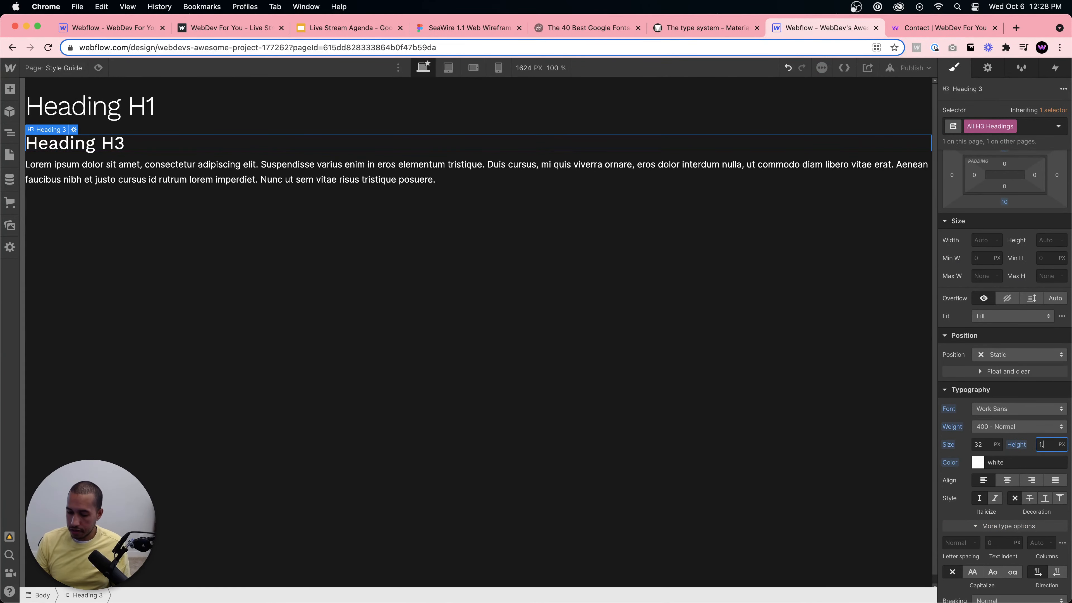
pyautogui.write('.3')
pyautogui.click(1060, 444)
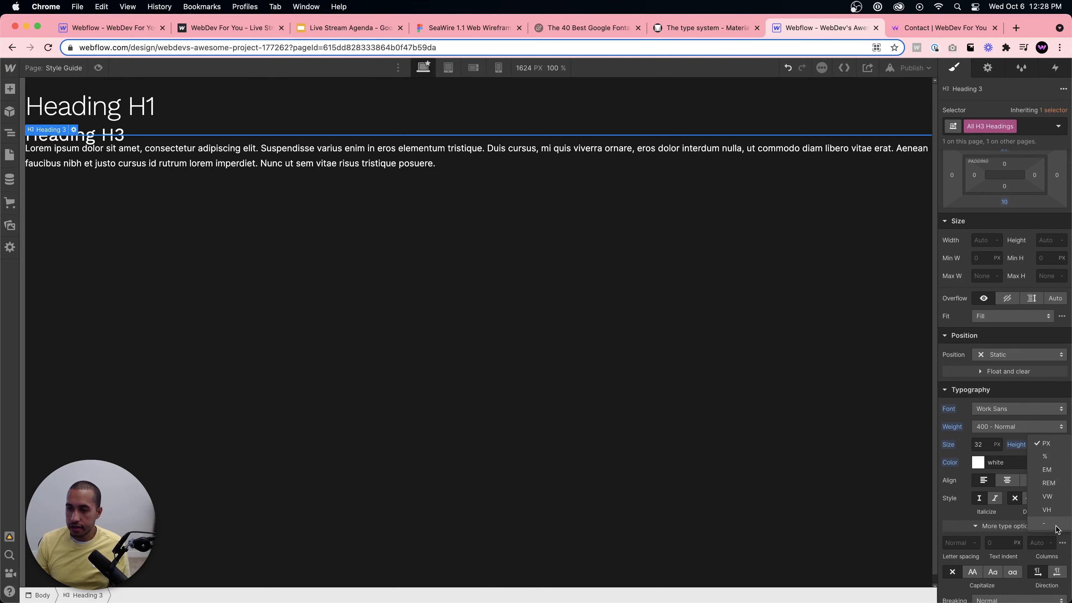
pyautogui.click(1058, 527)
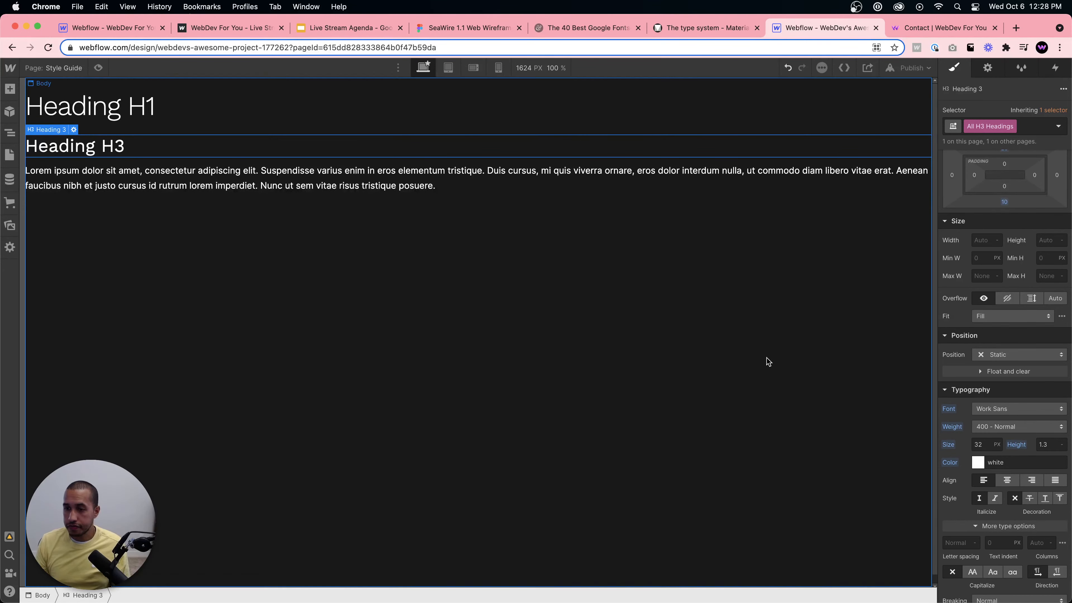
# Return to the Home page and add a paragraph below the title inside the Blog Card Content Wrapper.
pyautogui.click(8, 155)
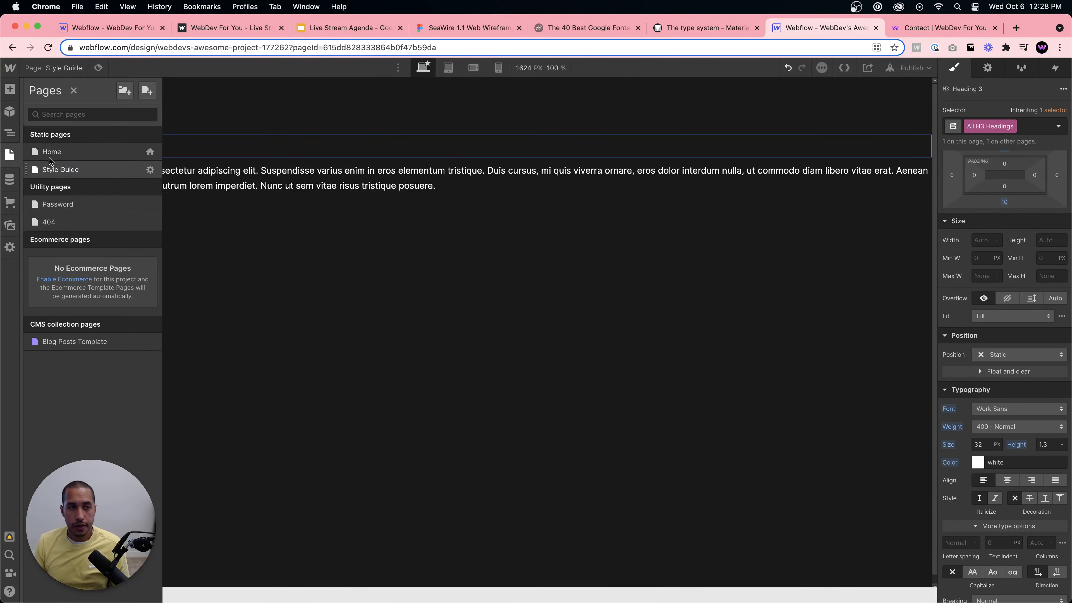
pyautogui.click(55, 151)
pyautogui.click(609, 167)
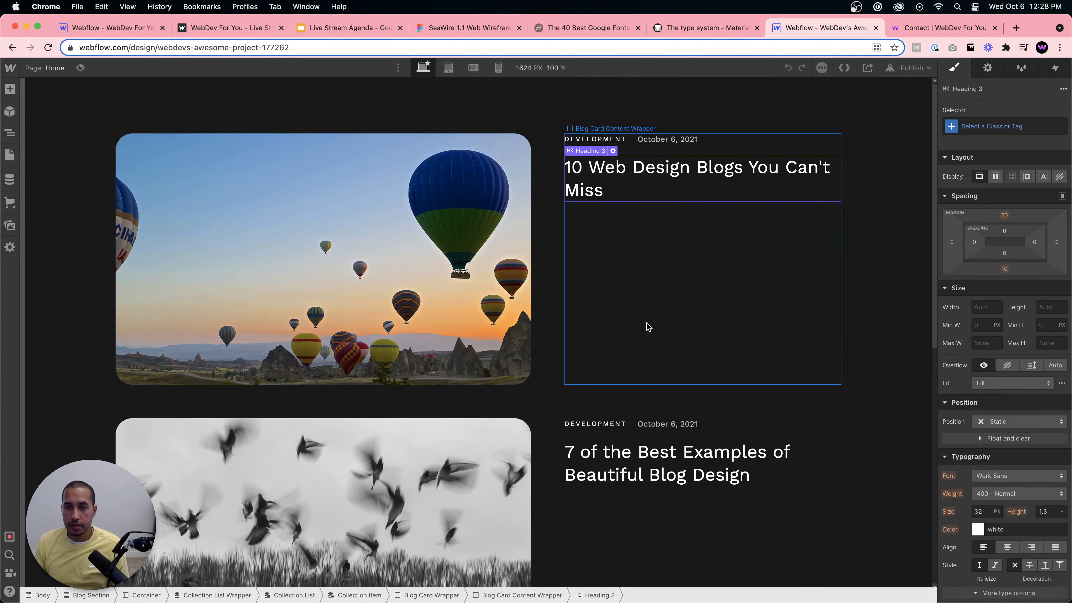
pyautogui.click(640, 284)
pyautogui.press('super+e')
pyautogui.write('para')
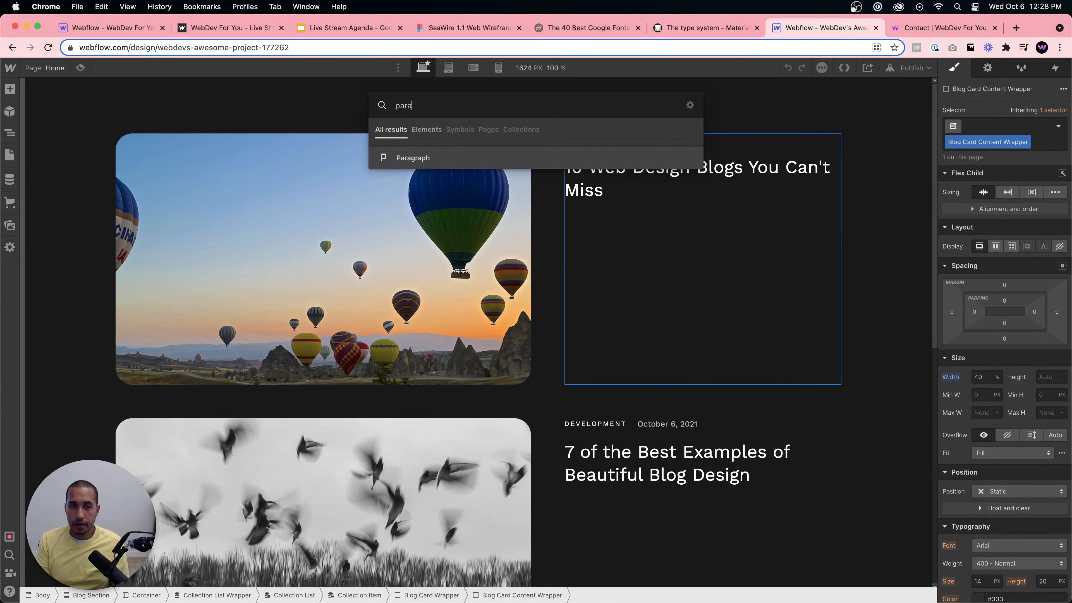
pyautogui.press('Return')
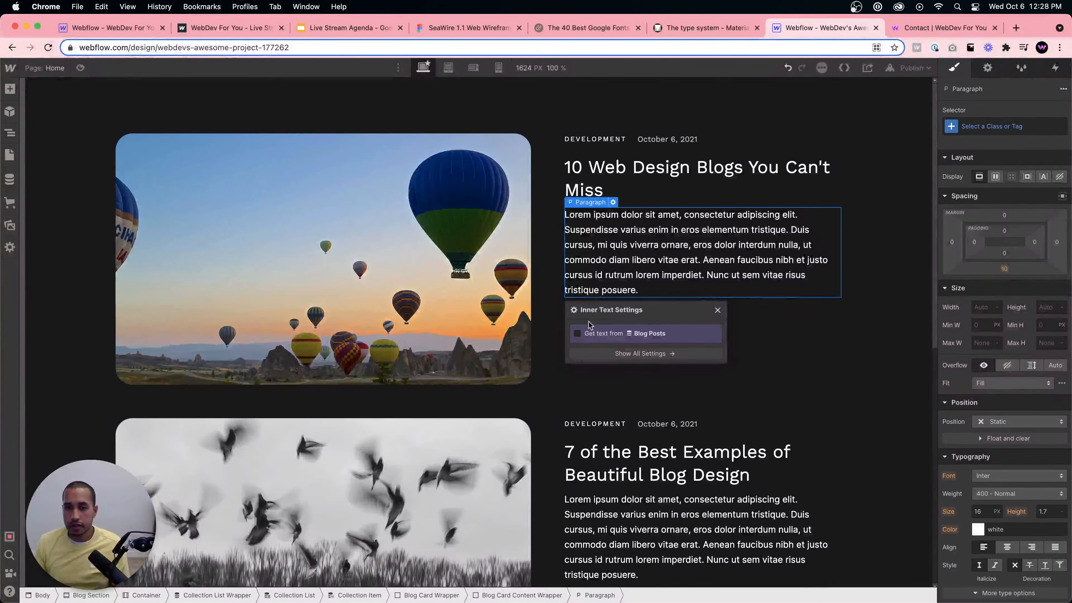
# Bind the new paragraph's text to the Post Summary field of Blog Posts.
pyautogui.click(594, 346)
pyautogui.click(608, 384)
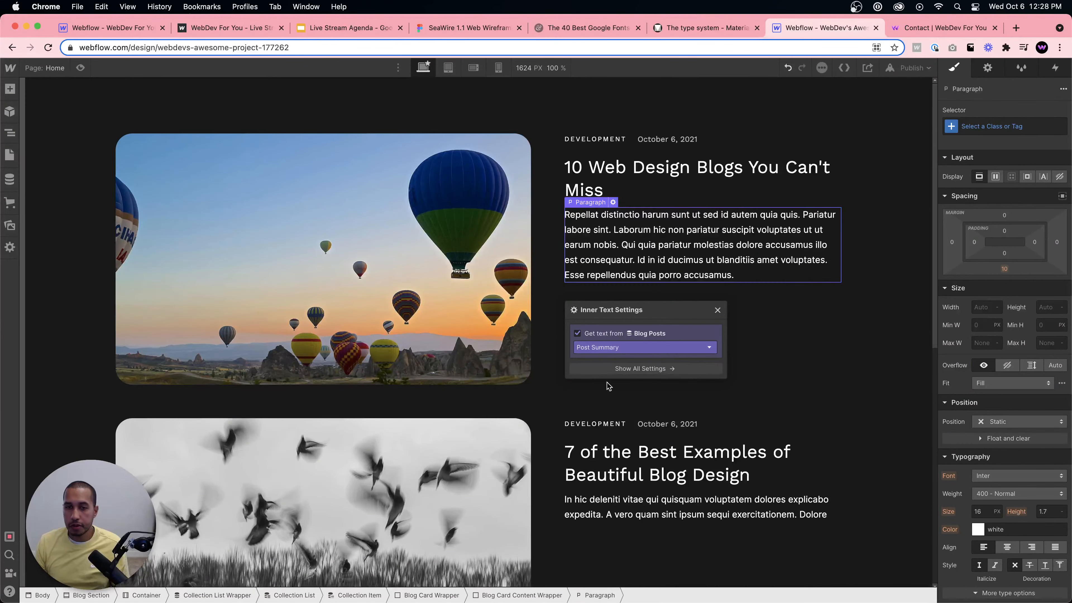
pyautogui.click(728, 293)
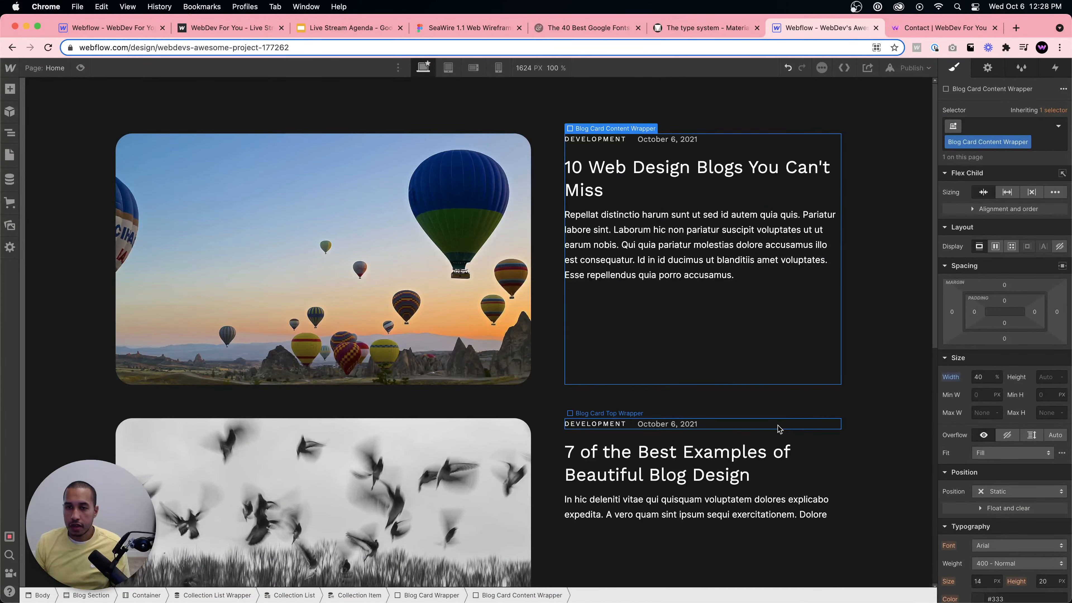
pyautogui.click(642, 268)
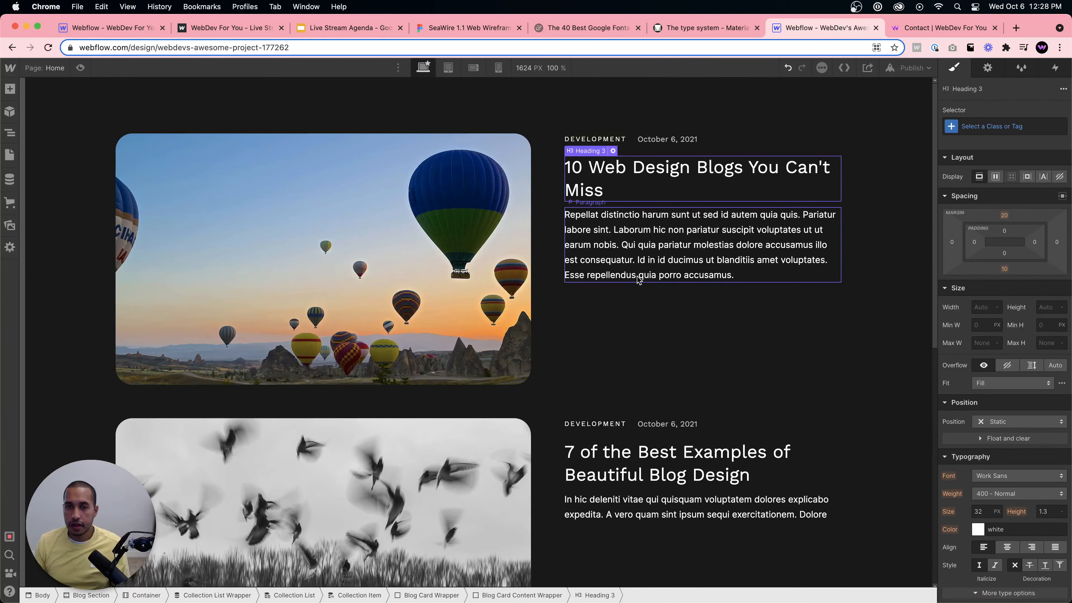
pyautogui.click(651, 316)
# Create the class Blog Card Heading on the blog card's H3 title.
pyautogui.click(678, 175)
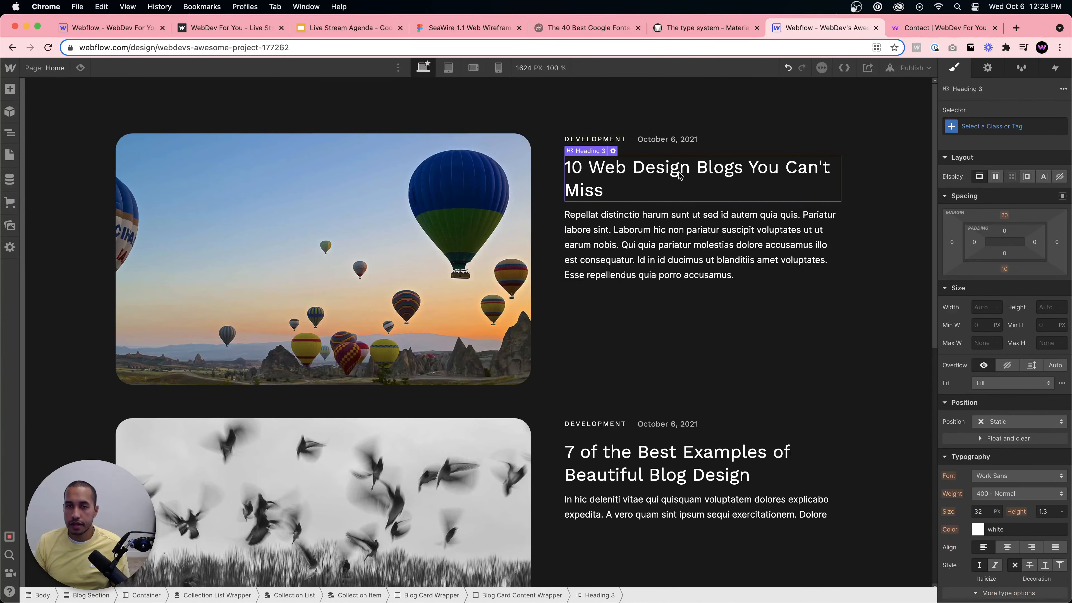
pyautogui.click(997, 126)
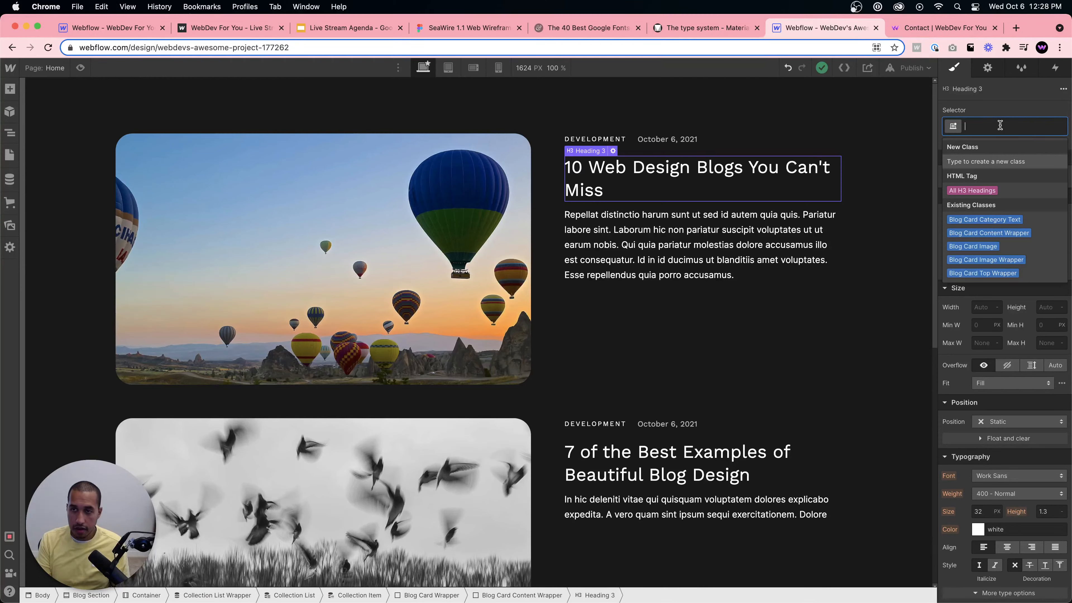
pyautogui.write('Blog Head')
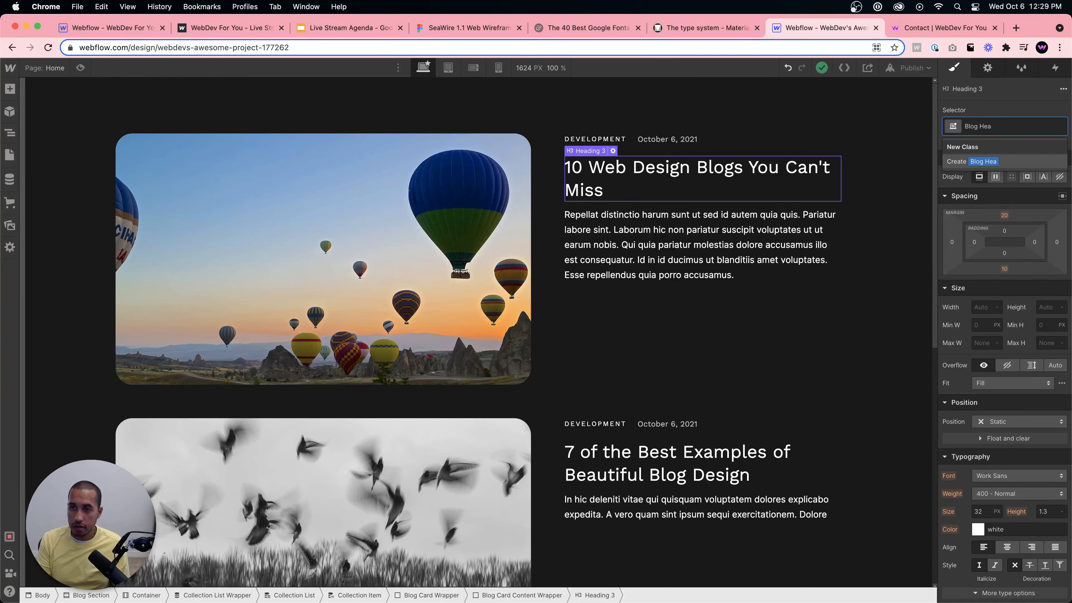
pyautogui.press('BackSpace')
pyautogui.press('BackSpace')
pyautogui.press('BackSpace')
pyautogui.write('Card H')
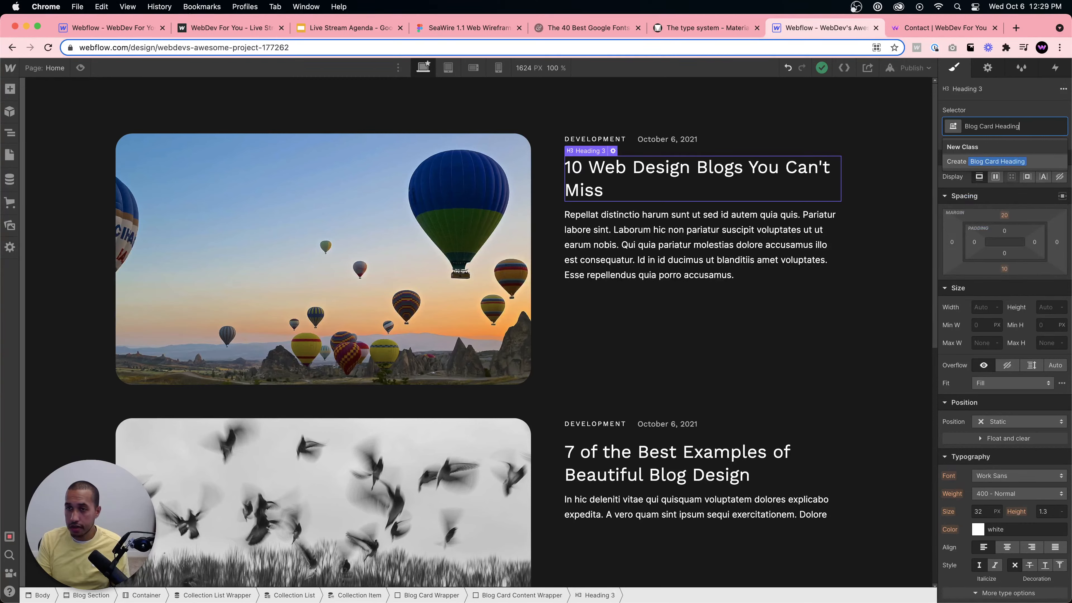
pyautogui.write('eading')
pyautogui.press('Return')
# Increase the Blog Card Heading's bottom margin to widen the gap above the post summary paragraph.
pyautogui.click(1004, 269)
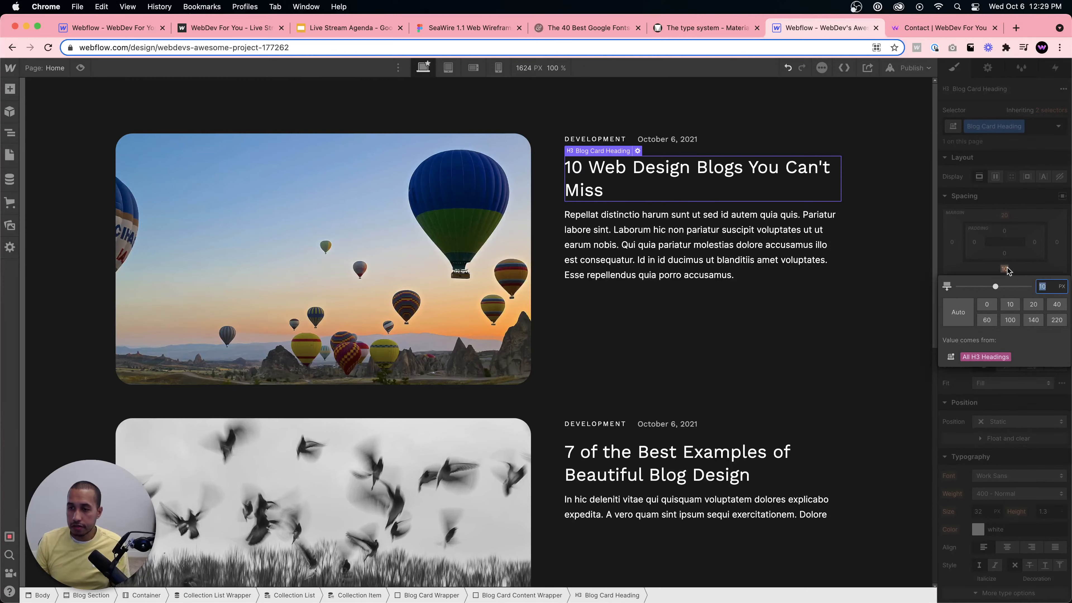
pyautogui.write('50')
pyautogui.press('Return')
pyautogui.click(704, 330)
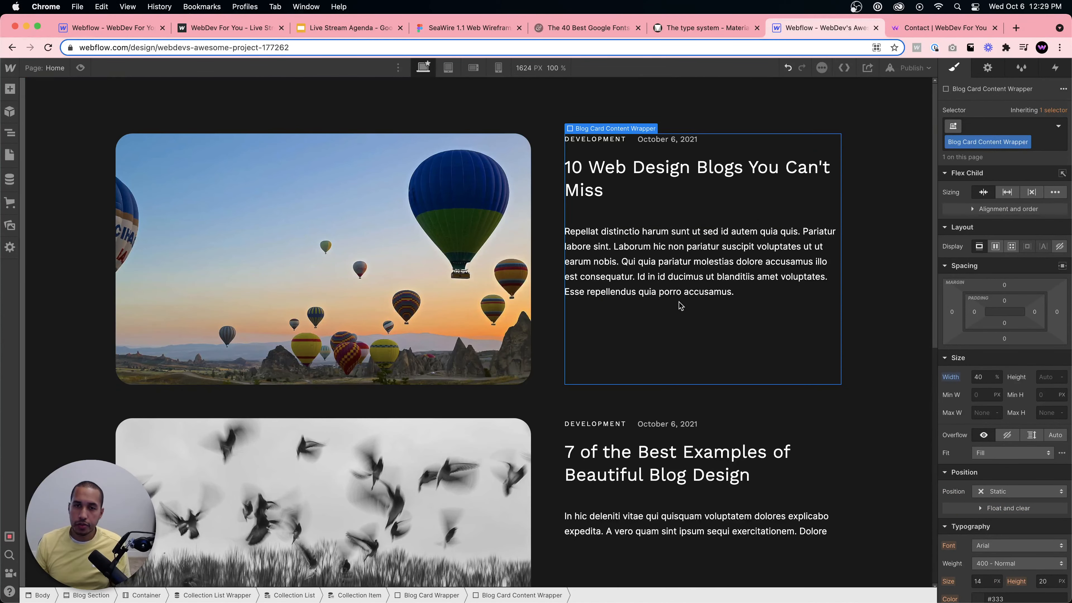
# Add a div block inside the Blog Card Content Wrapper.
pyautogui.click(10, 132)
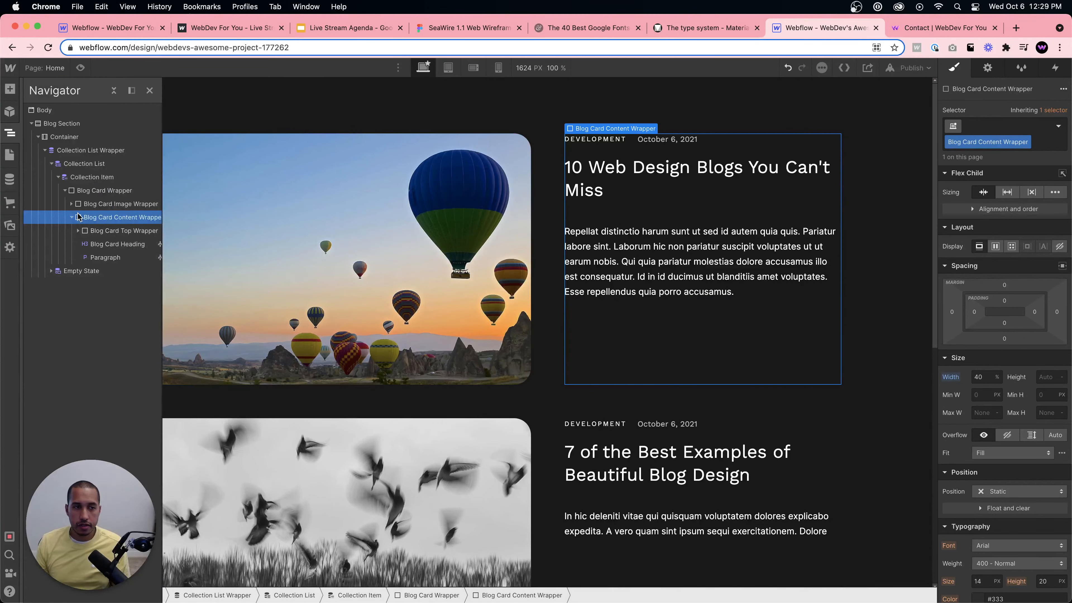
pyautogui.click(99, 204)
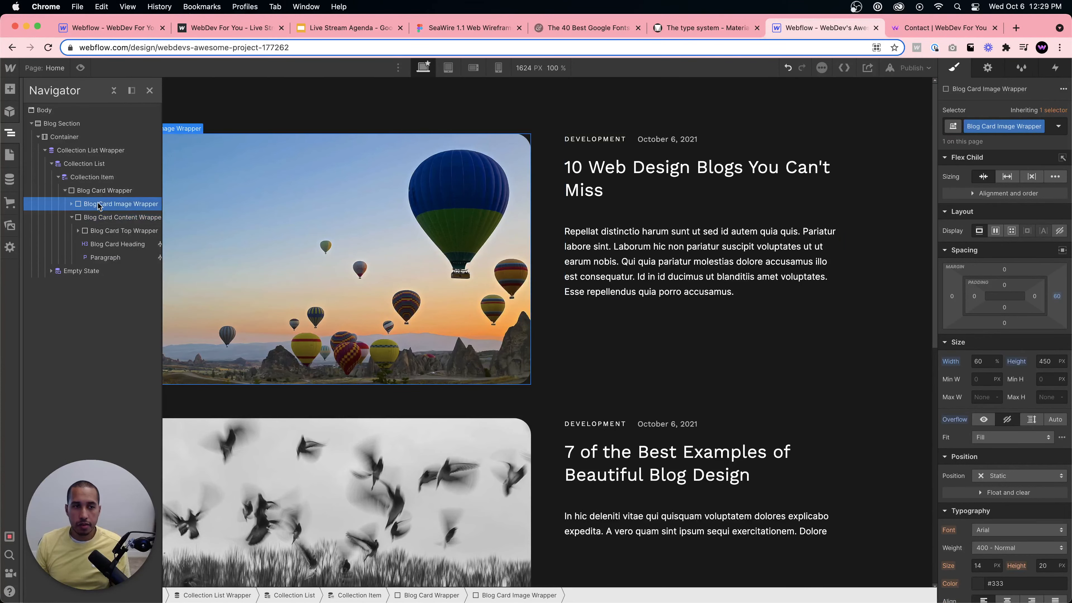
pyautogui.click(99, 217)
pyautogui.press('super+k')
pyautogui.write('div')
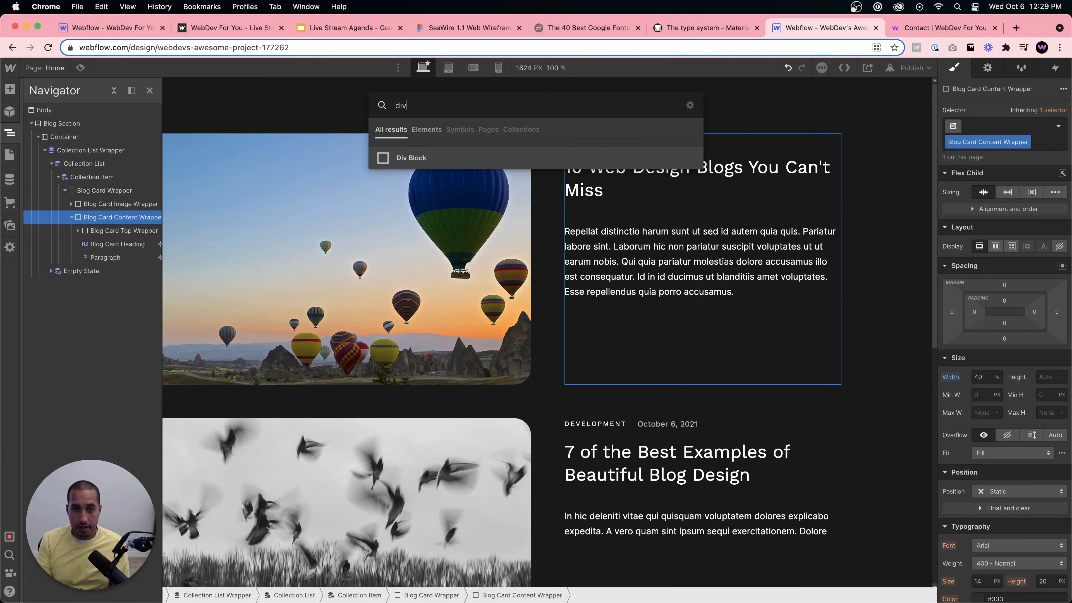
pyautogui.press('Return')
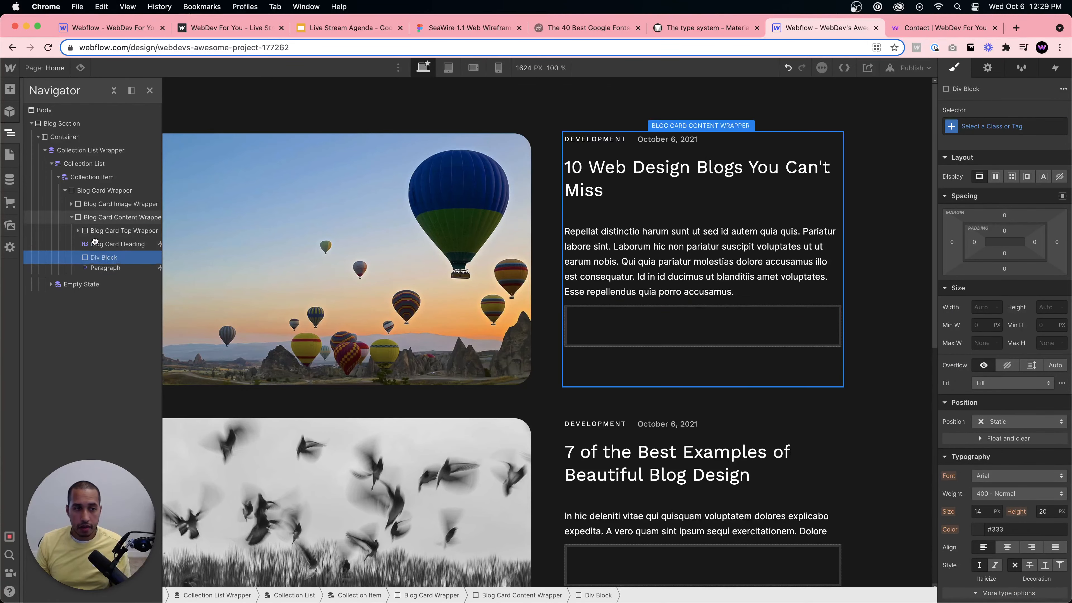
# Nest the Blog Card Top Wrapper, Blog Card Heading and paragraph inside the new div block, in that order.
pyautogui.moveTo(95, 242); pyautogui.dragTo(124, 254)
pyautogui.click(106, 244)
pyautogui.moveTo(93, 271); pyautogui.dragTo(140, 268)
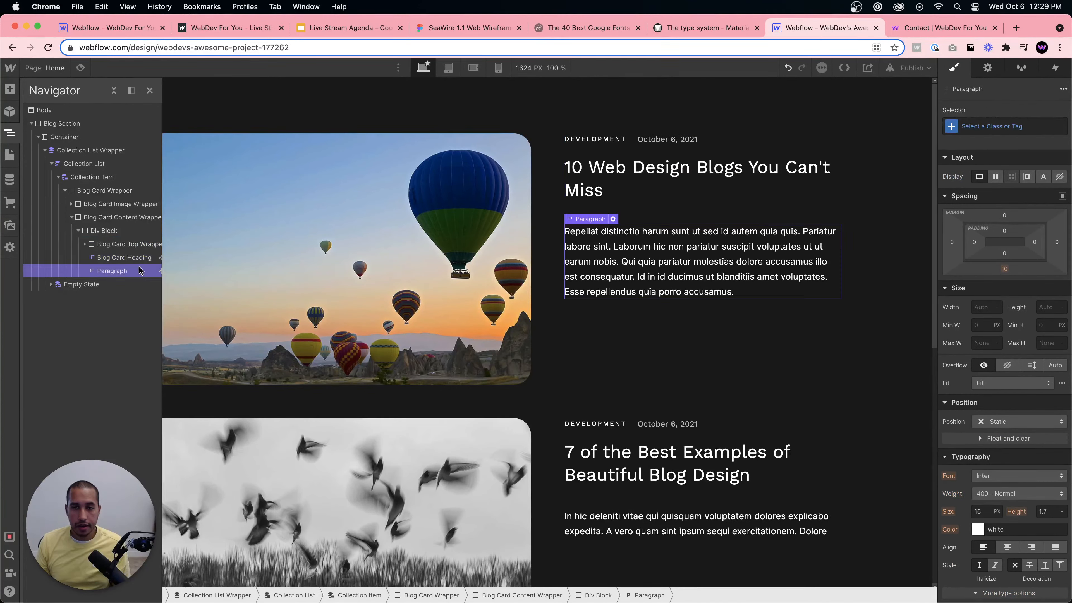
# Create the class Blog Card Content Top on the div block holding the category row, title and summary.
pyautogui.click(99, 232)
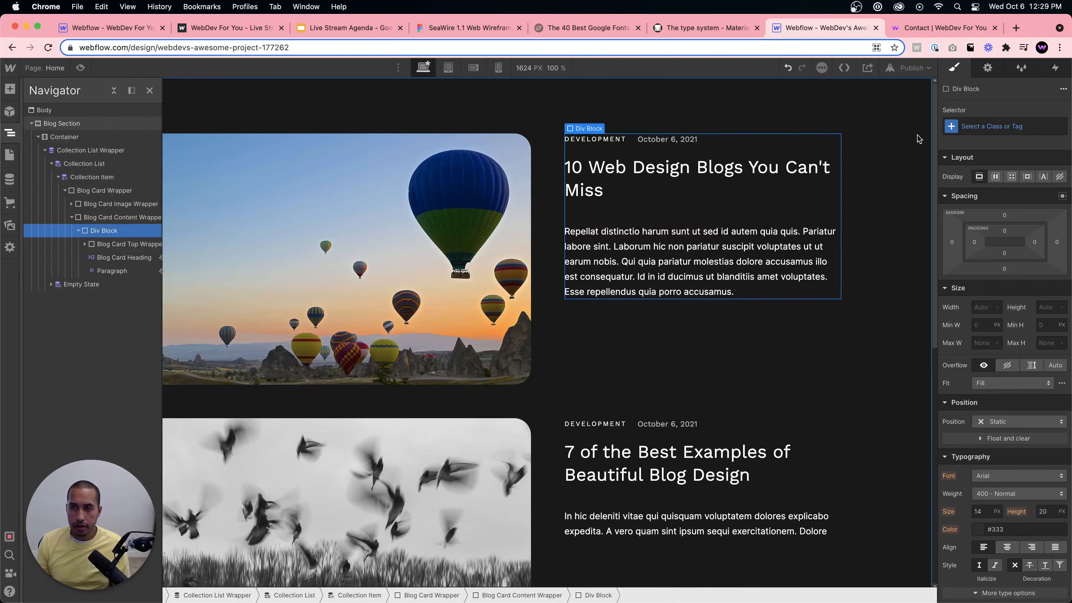
pyautogui.click(950, 134)
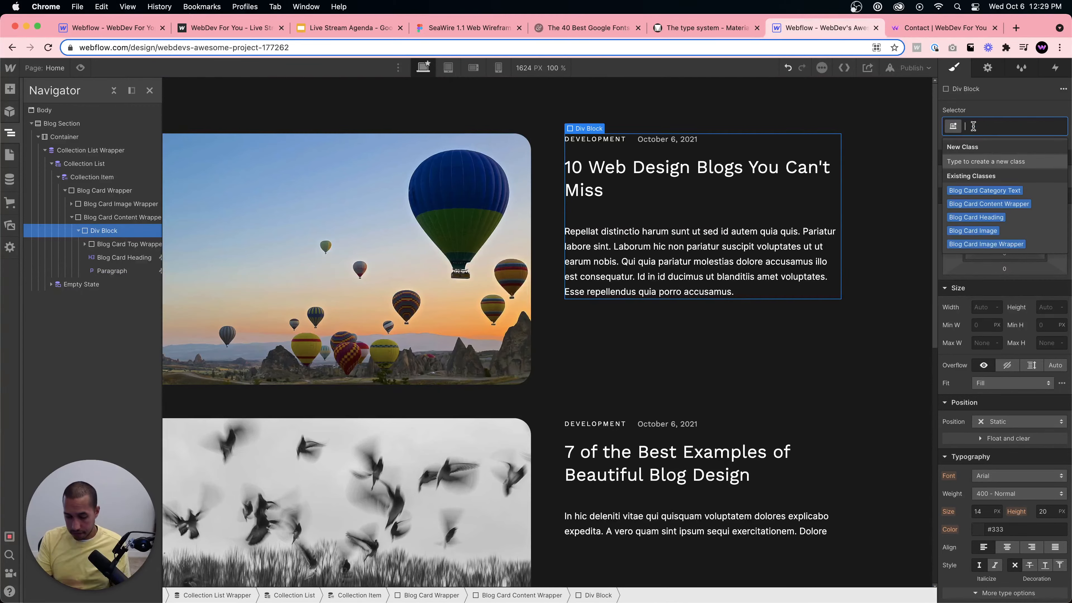
pyautogui.write('Blog Card Cont')
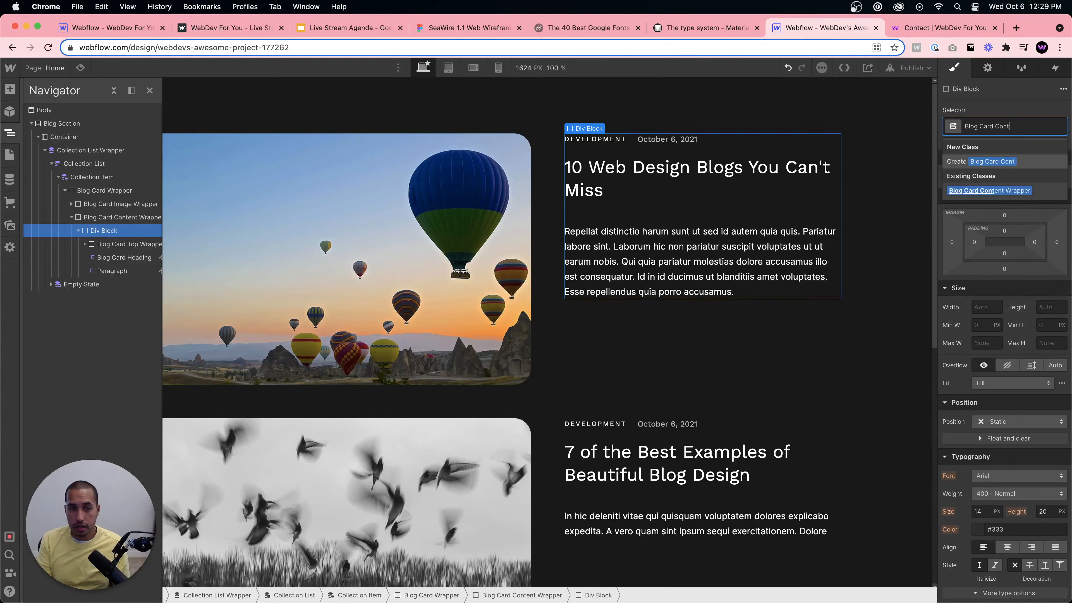
pyautogui.write('ent Top')
pyautogui.press('Return')
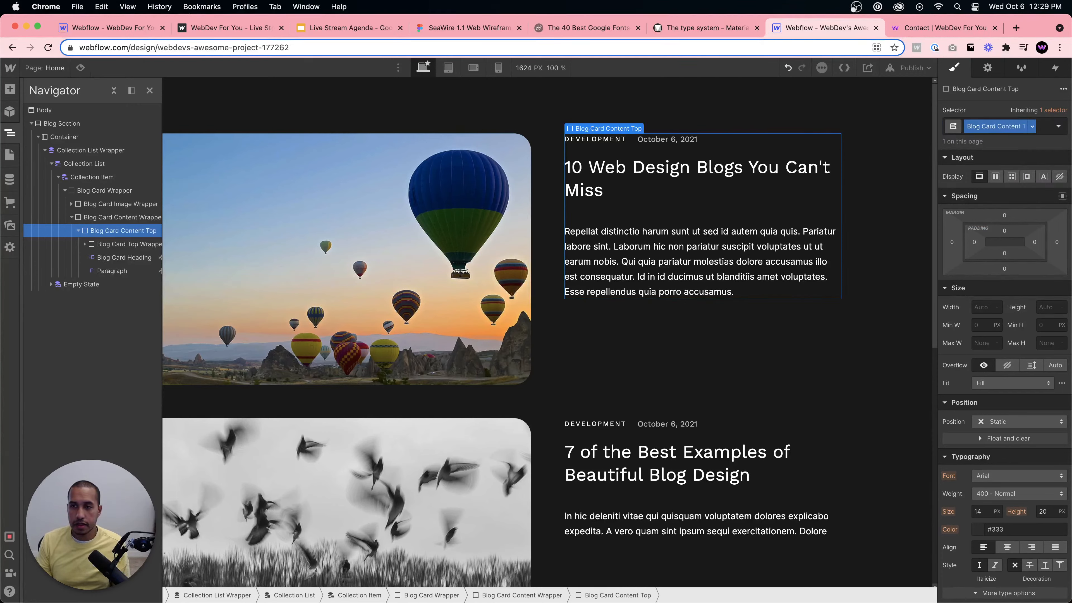
# Add a button inside the Blog Card Content Wrapper, below the Blog Card Content Top block.
pyautogui.click(675, 325)
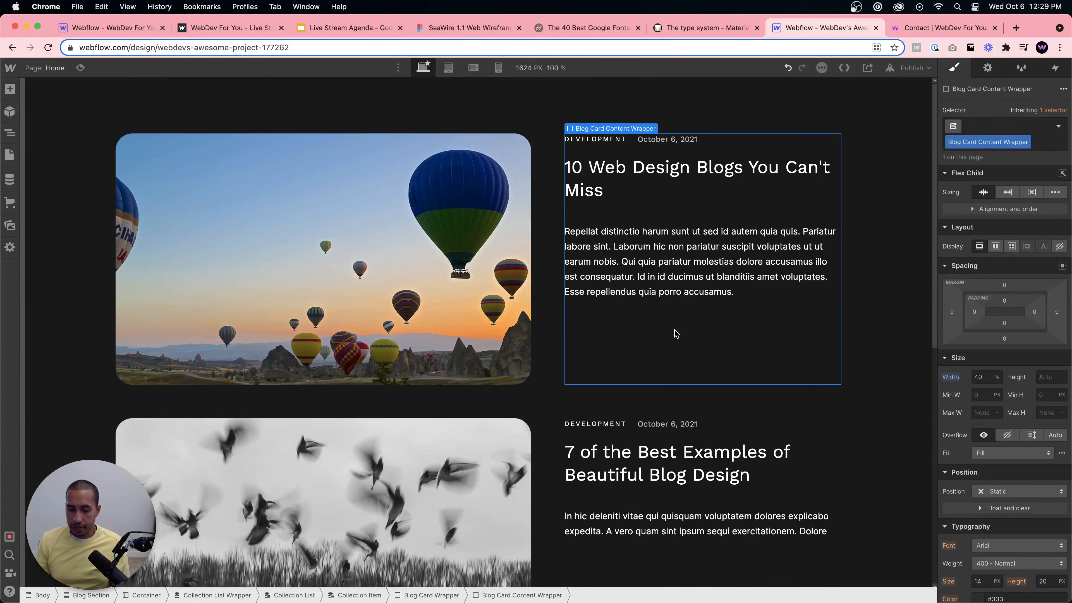
pyautogui.press('super+e')
pyautogui.write('button')
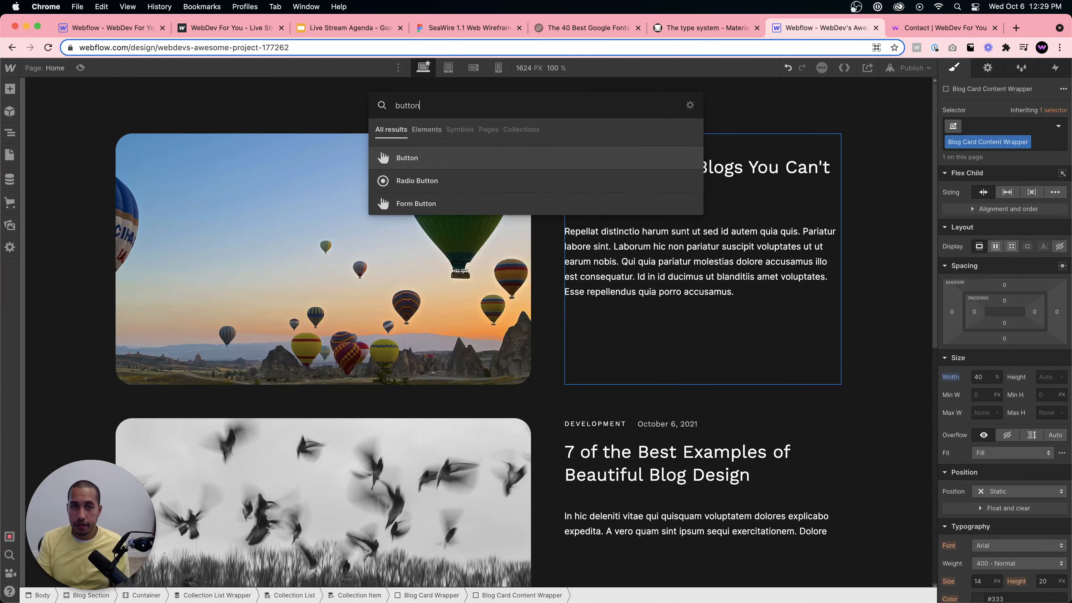
pyautogui.press('Return')
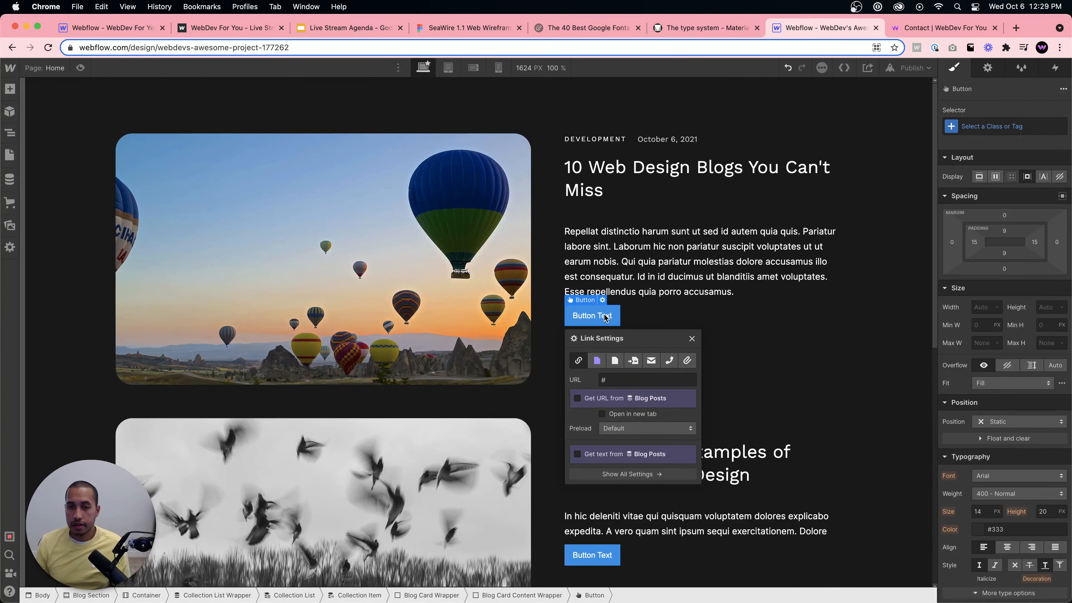
# Change the new button's text to Read More.
pyautogui.click(636, 321)
pyautogui.click(611, 319)
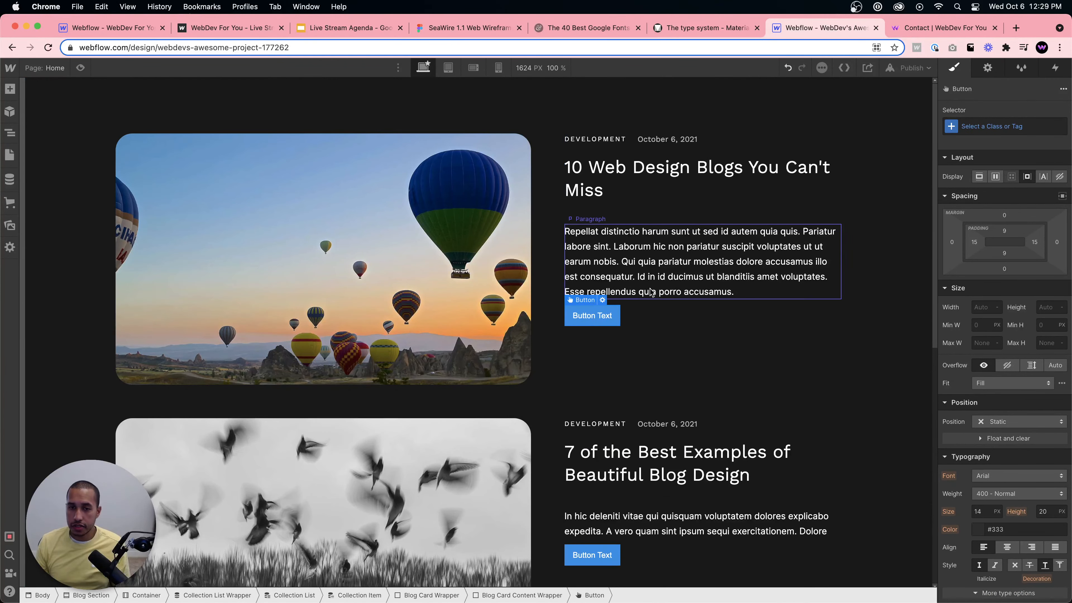
pyautogui.doubleClick(600, 317)
pyautogui.write('Read More')
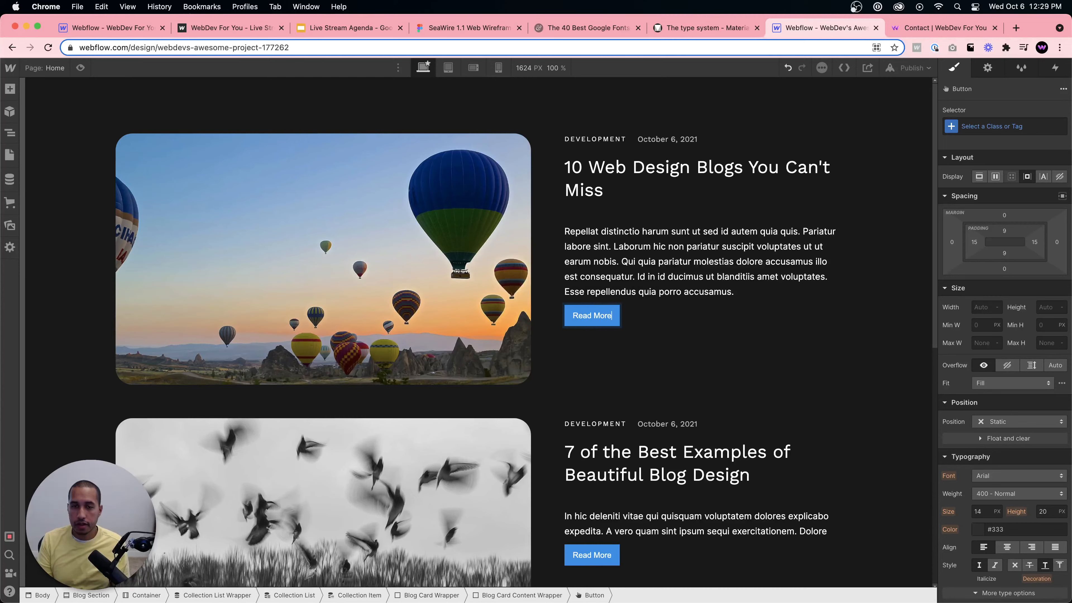
pyautogui.click(622, 330)
# Create the class Blog Card Button on the first card's Read More button.
pyautogui.click(613, 323)
pyautogui.click(983, 130)
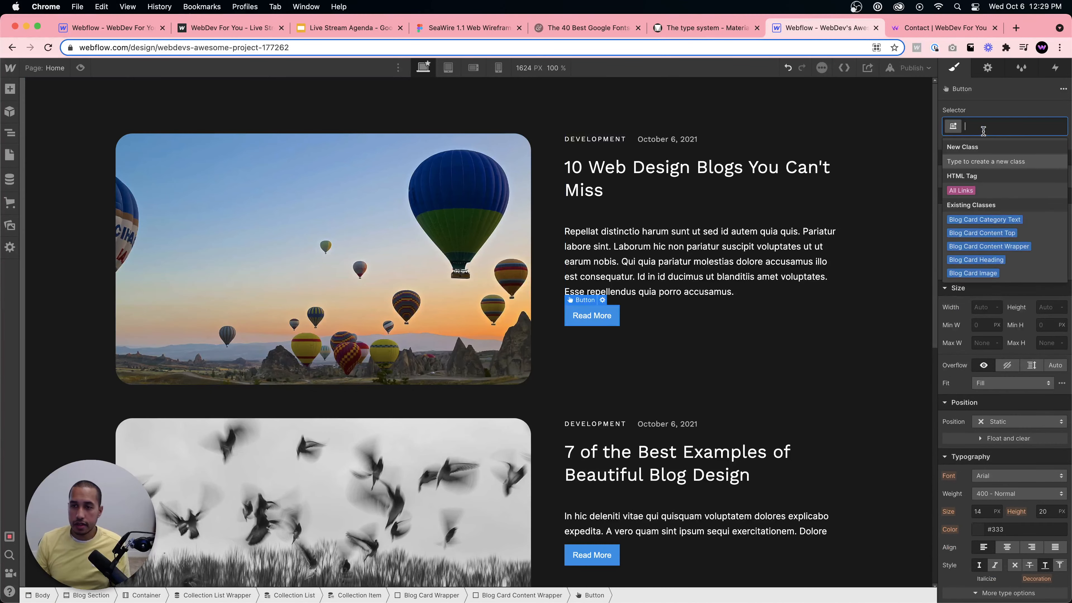
pyautogui.write('Blog Card B')
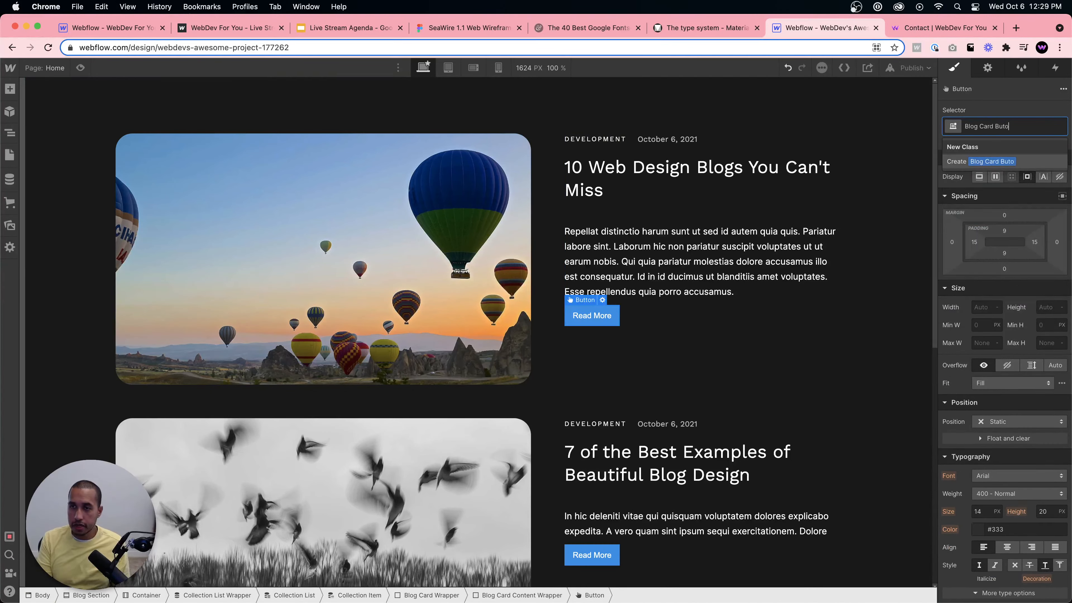
pyautogui.write('utton')
pyautogui.press('Return')
# Set the Blog Card Button's font to Work Sans.
pyautogui.scroll(-3, 1004, 357)
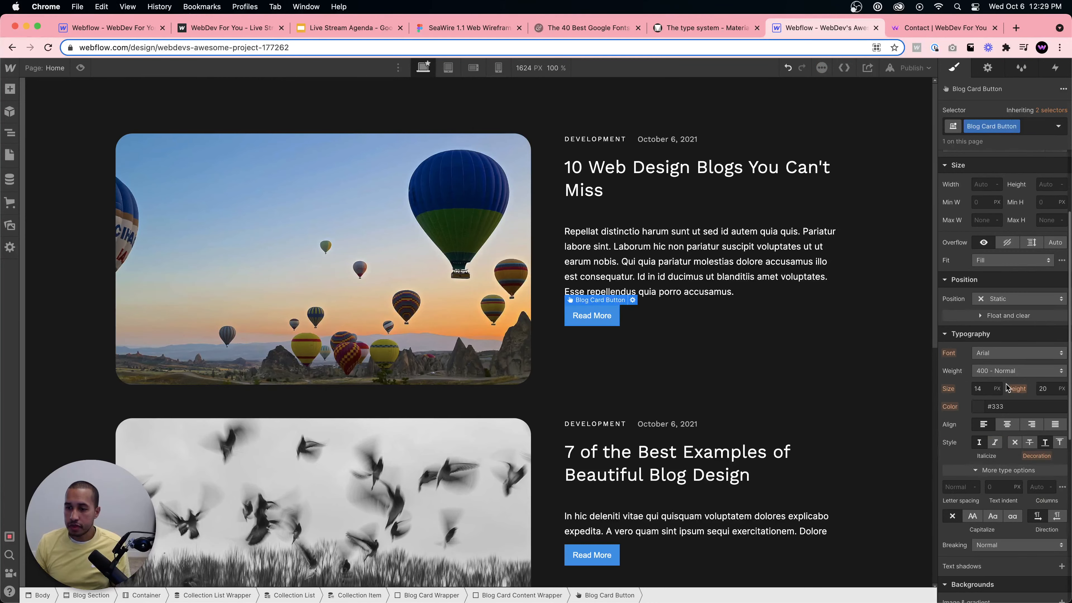
pyautogui.click(1003, 355)
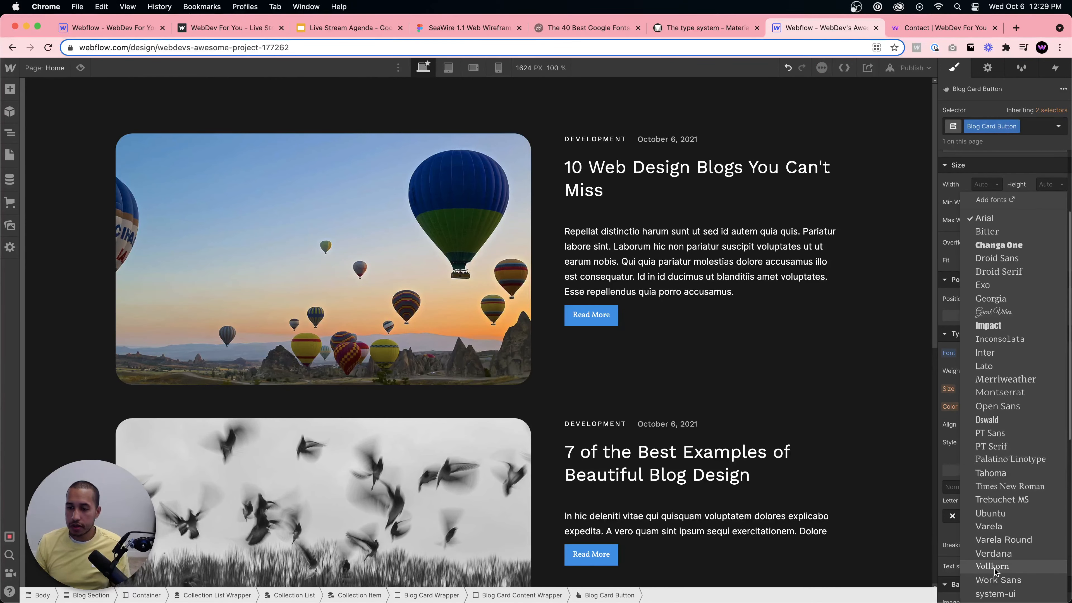
pyautogui.click(995, 578)
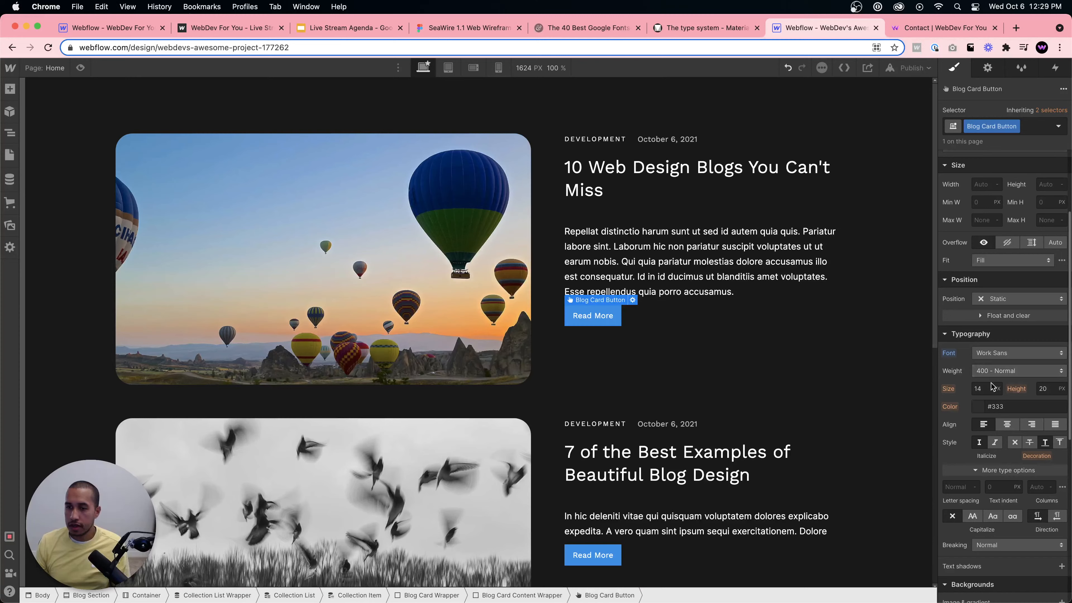
pyautogui.click(980, 410)
pyautogui.click(980, 410)
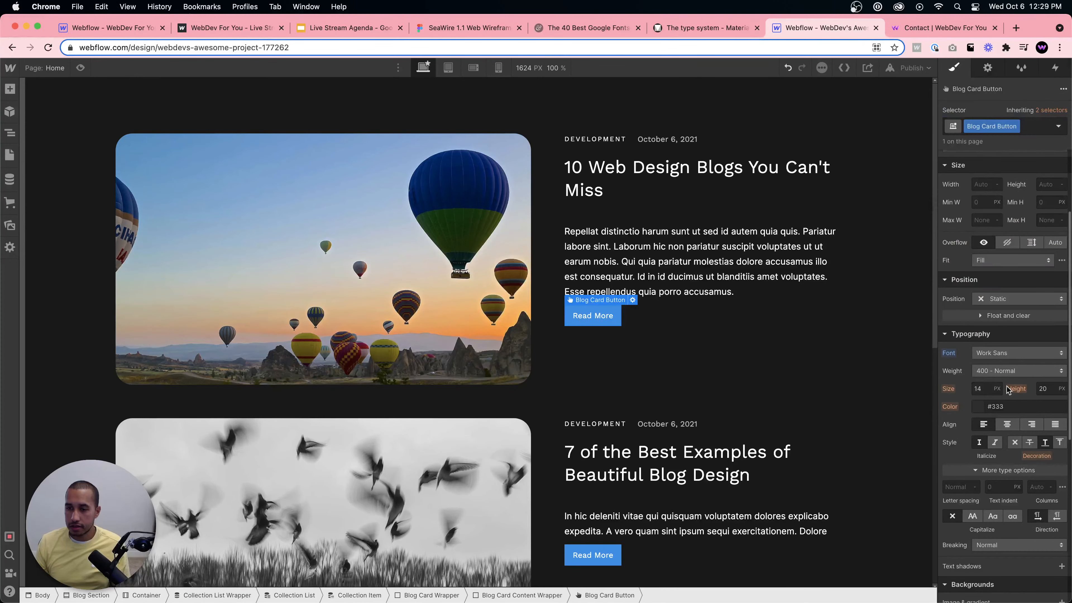
# Make the Blog Card Button's background color transparent.
pyautogui.scroll(-5, 972, 544)
pyautogui.click(977, 408)
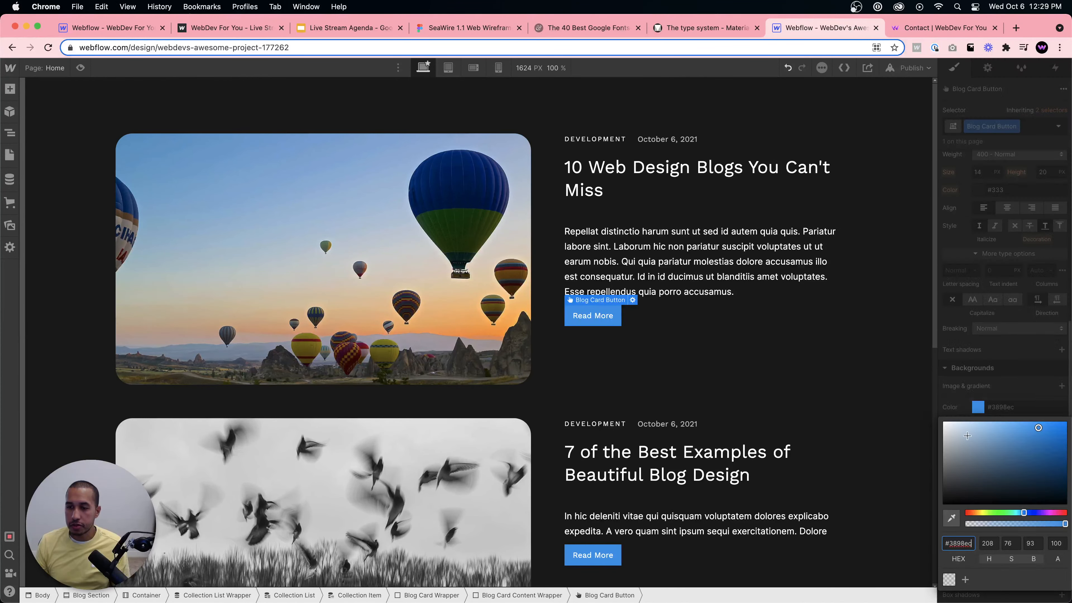
pyautogui.click(950, 580)
pyautogui.press('Escape')
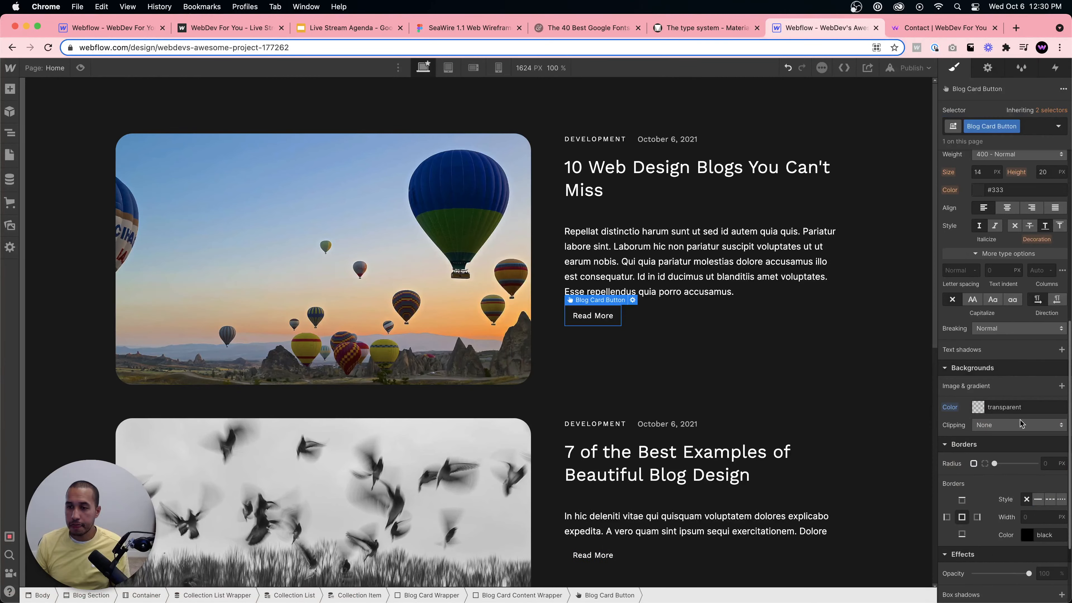
# Give the Blog Card Button a solid white border on its bottom edge only.
pyautogui.scroll(-5, 1014, 449)
pyautogui.click(961, 429)
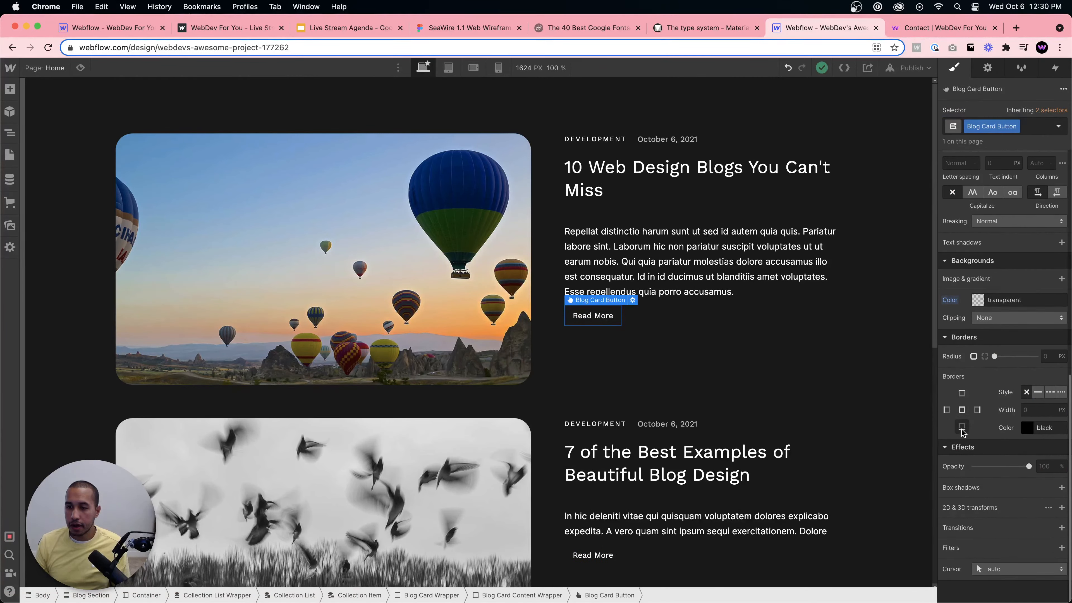
pyautogui.click(1037, 392)
pyautogui.click(1026, 428)
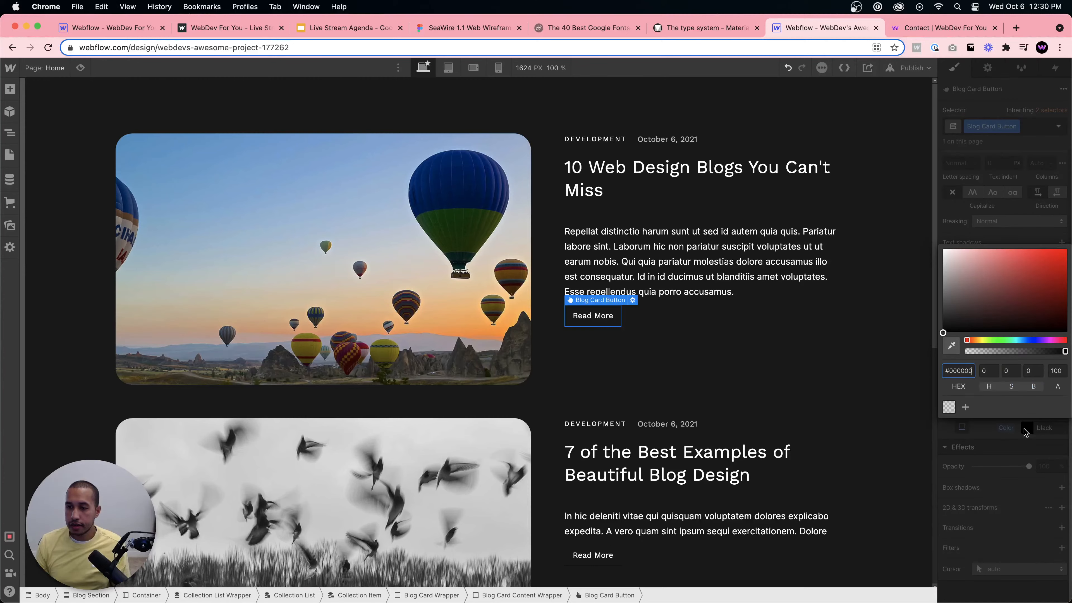
pyautogui.moveTo(966, 294); pyautogui.dragTo(914, 237)
pyautogui.click(1004, 449)
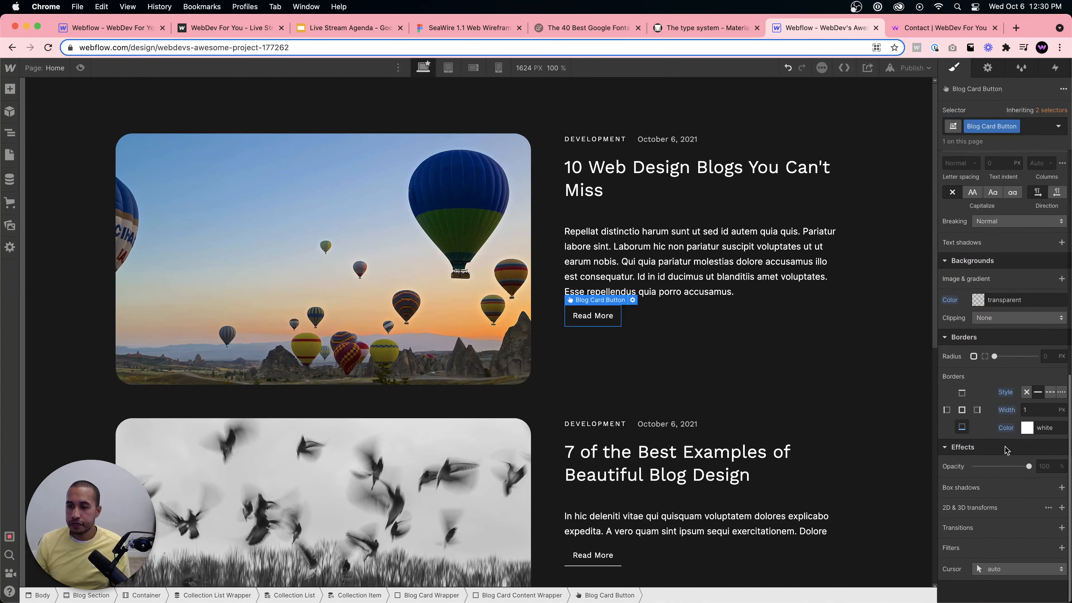
# Make the Blog Card Content Wrapper a vertical flex layout, aligned to the start and justified with space between.
pyautogui.click(642, 359)
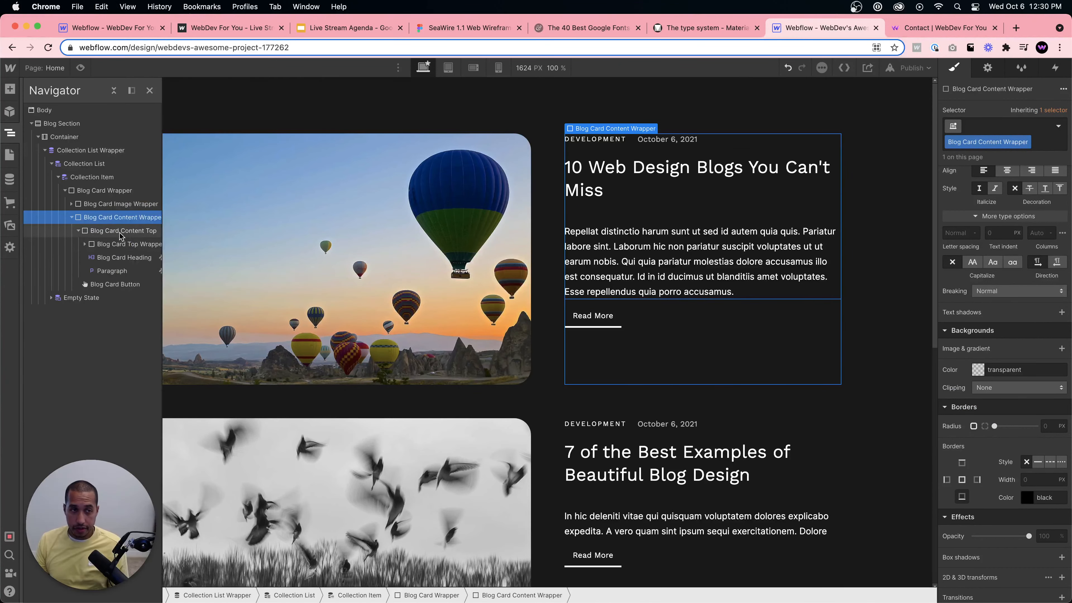
pyautogui.scroll(10, 1004, 229)
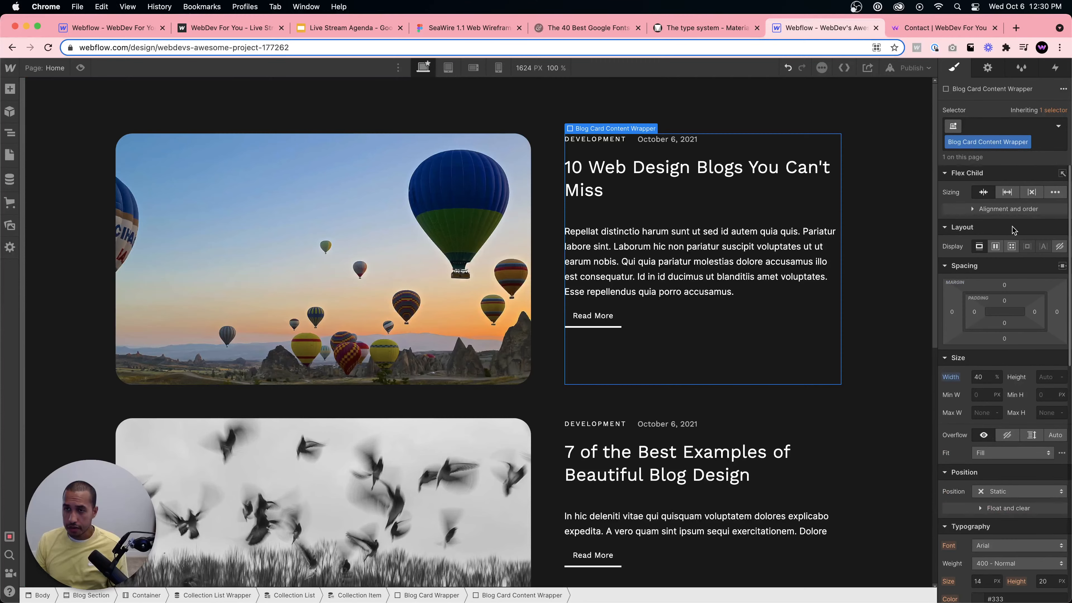
pyautogui.click(996, 247)
pyautogui.click(1031, 268)
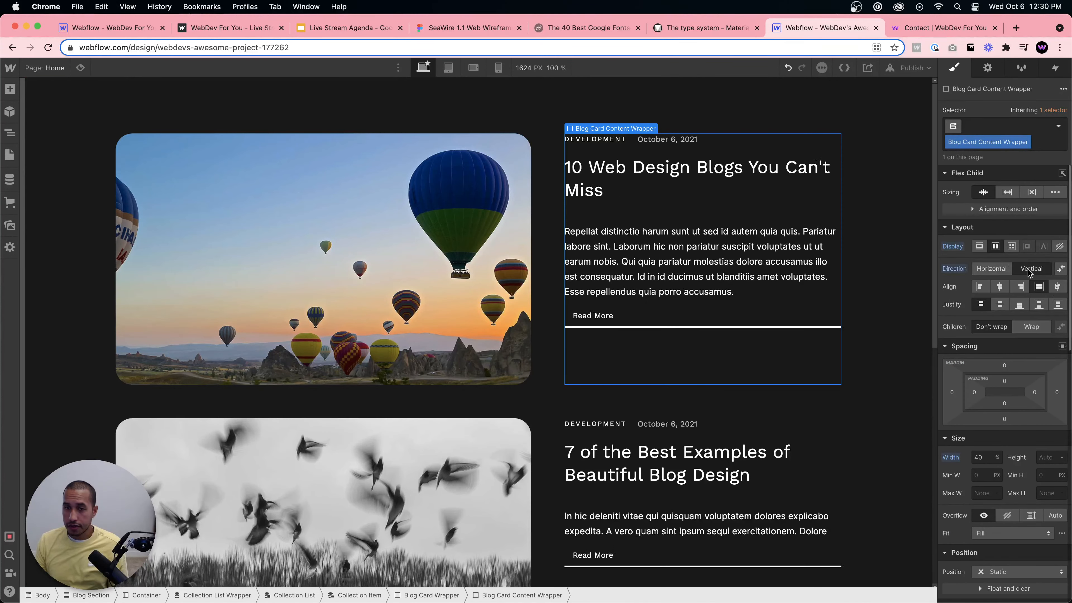
pyautogui.click(978, 287)
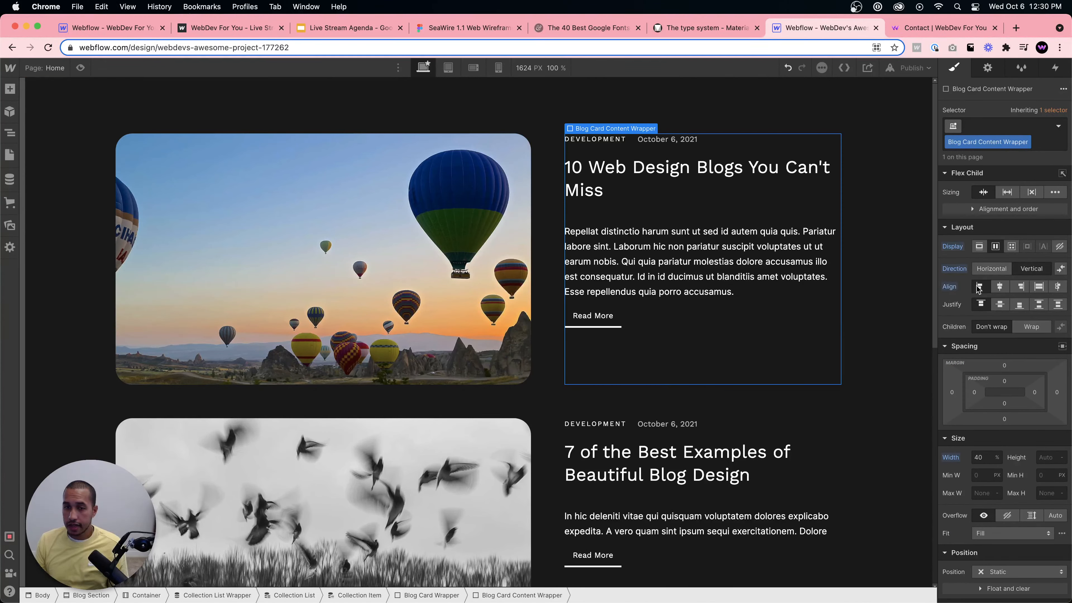
pyautogui.click(1039, 306)
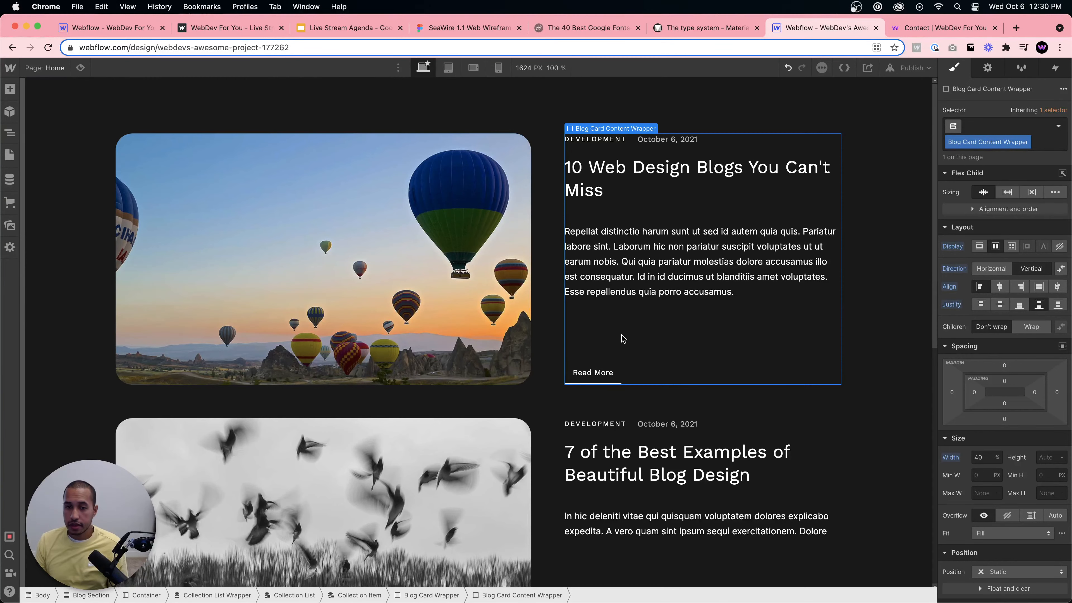
# Examine the Read More button's position relative to the image in each of the blog cards.
pyautogui.click(608, 377)
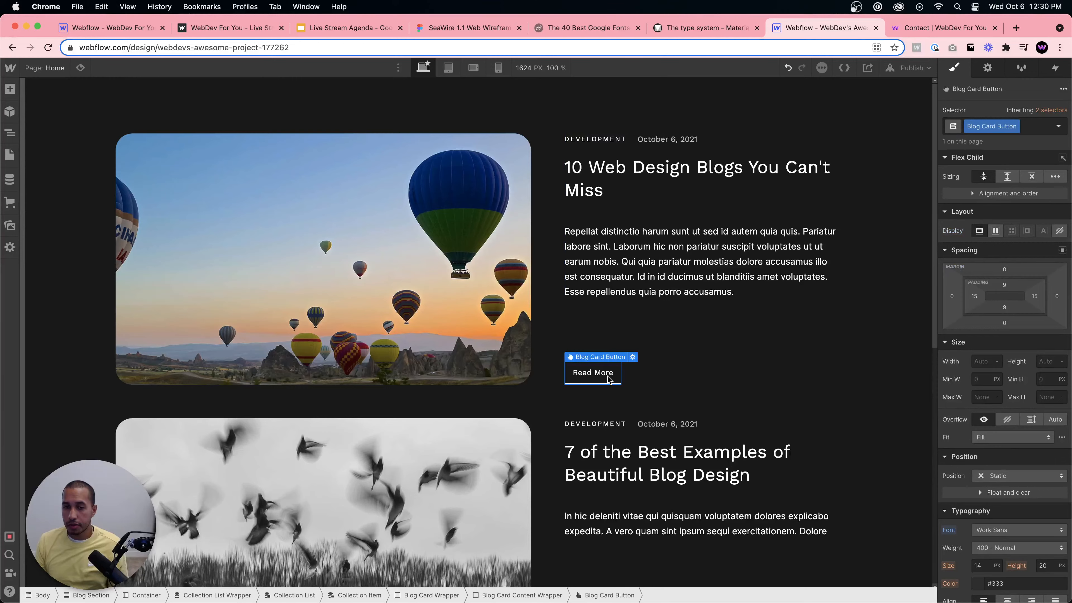
pyautogui.scroll(-3, 607, 378)
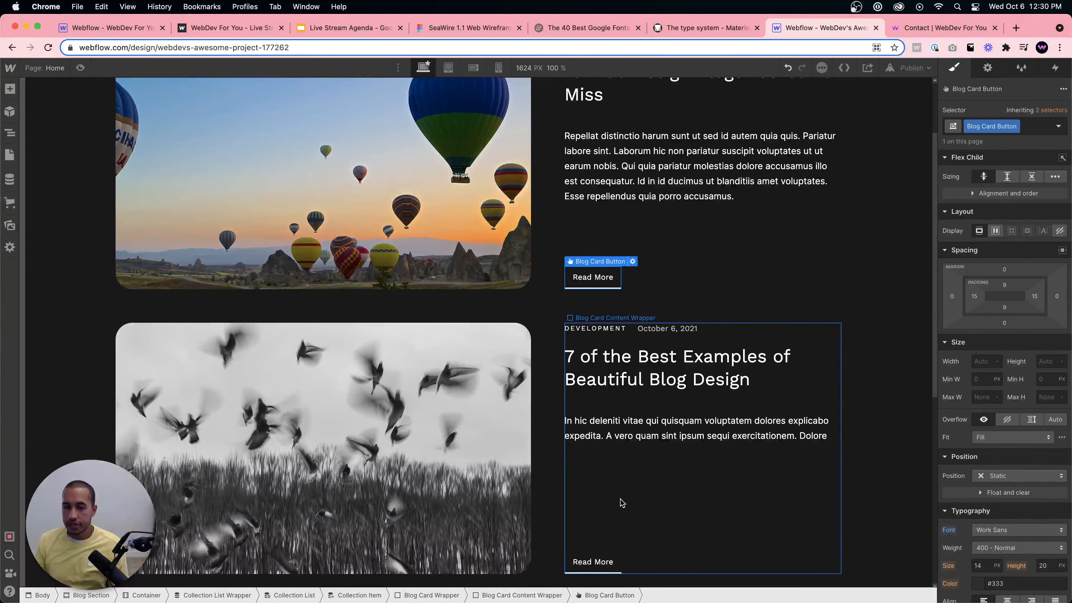
pyautogui.click(593, 562)
pyautogui.scroll(-10, 599, 557)
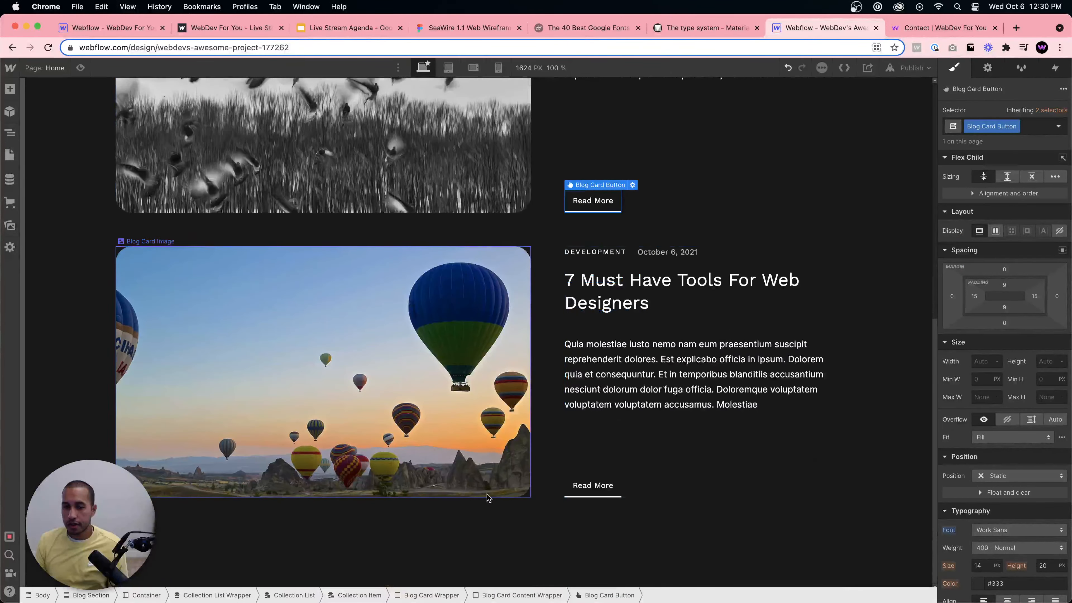
pyautogui.click(589, 489)
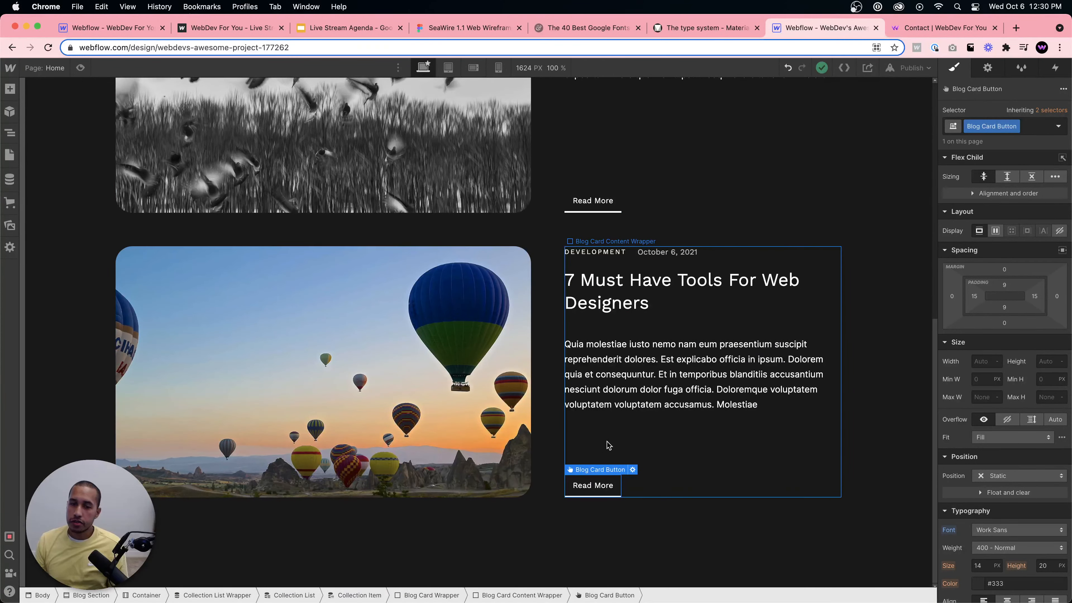
pyautogui.scroll(12, 609, 442)
# Try block display on the Blog Card Content Wrapper for comparison and restore its vertical flex layout.
pyautogui.click(725, 364)
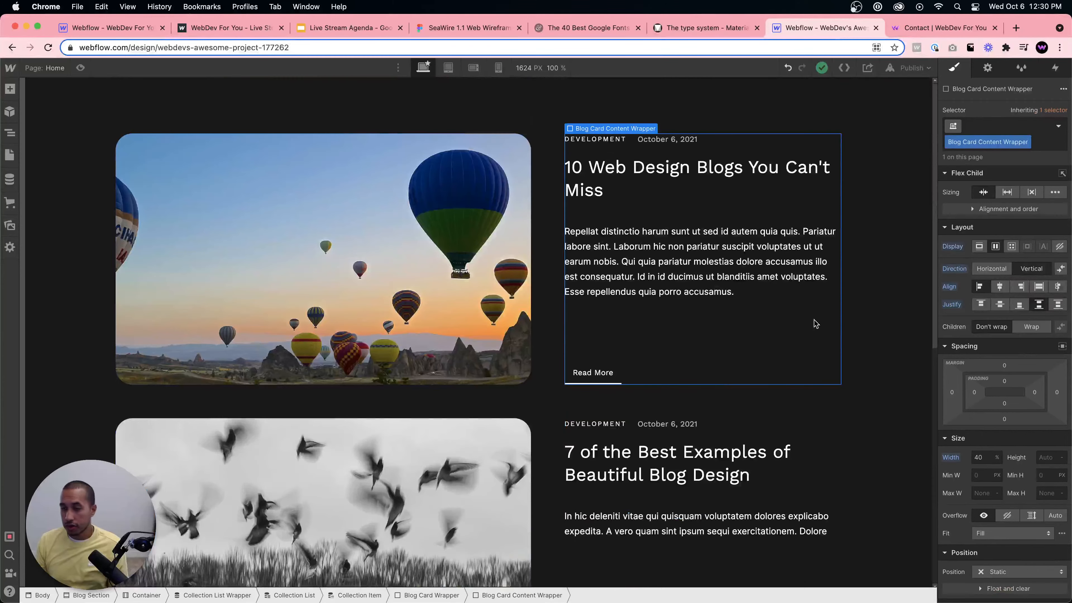
pyautogui.click(979, 247)
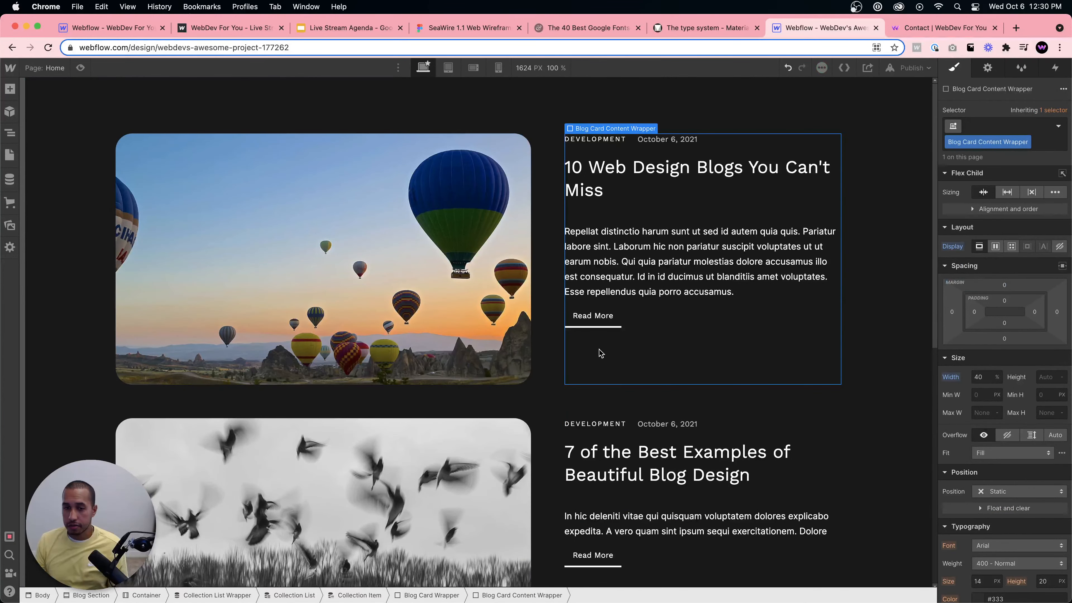
pyautogui.scroll(-3, 603, 355)
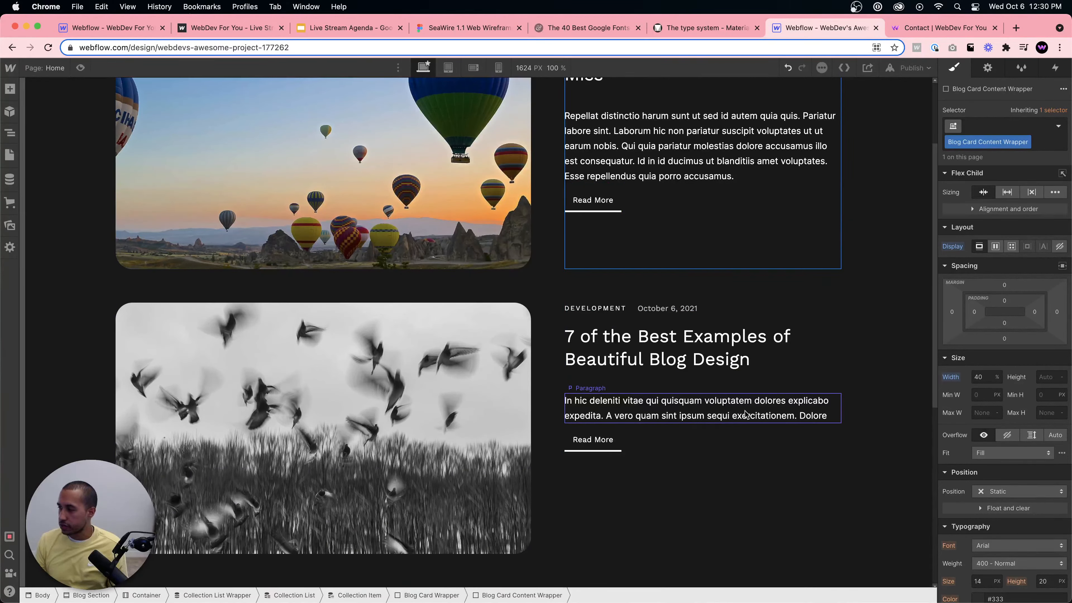
pyautogui.click(667, 462)
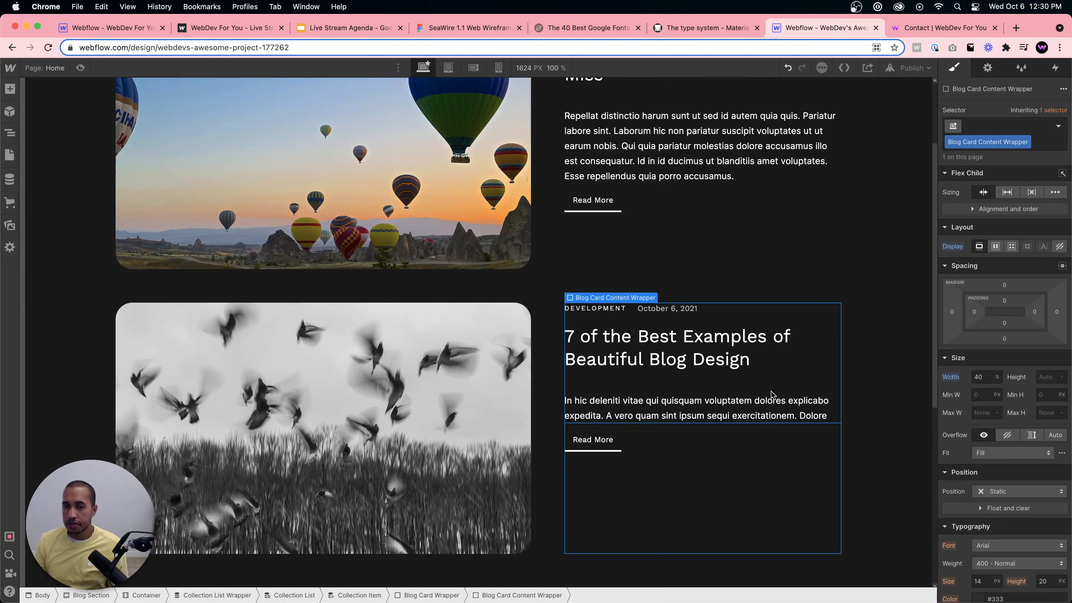
pyautogui.scroll(3, 667, 462)
pyautogui.click(994, 246)
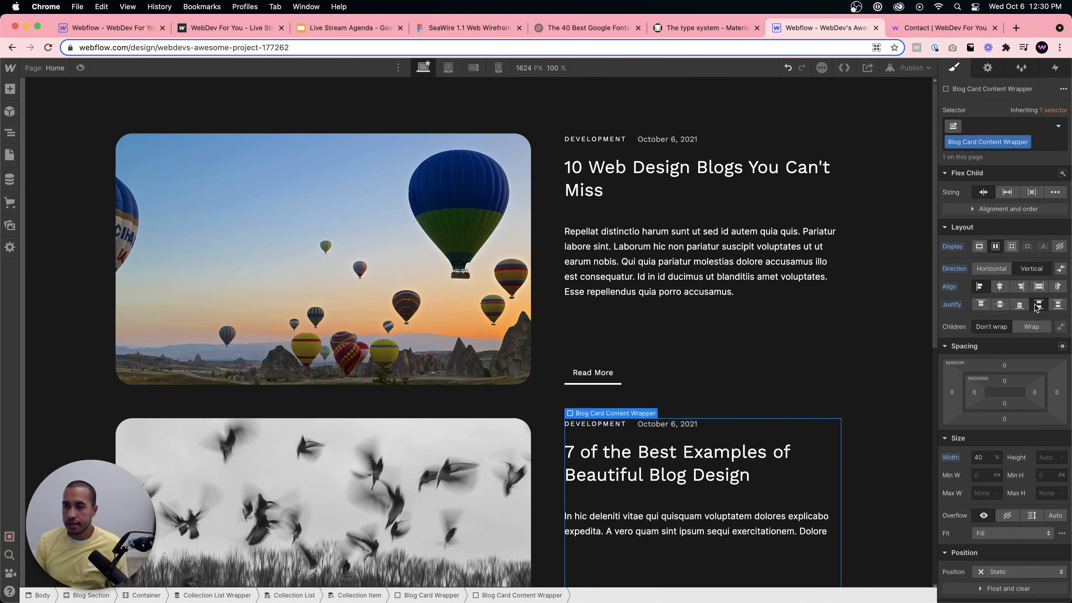
# Set the Blog Card Content Wrapper's padding to 20 on all four sides.
pyautogui.scroll(-5, 592, 462)
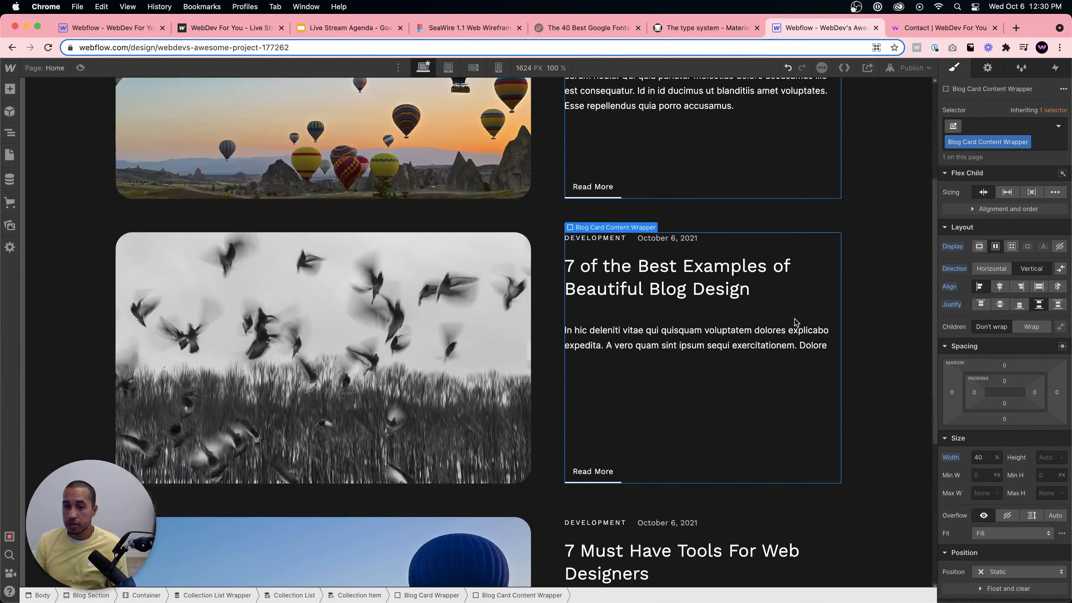
pyautogui.click(590, 472)
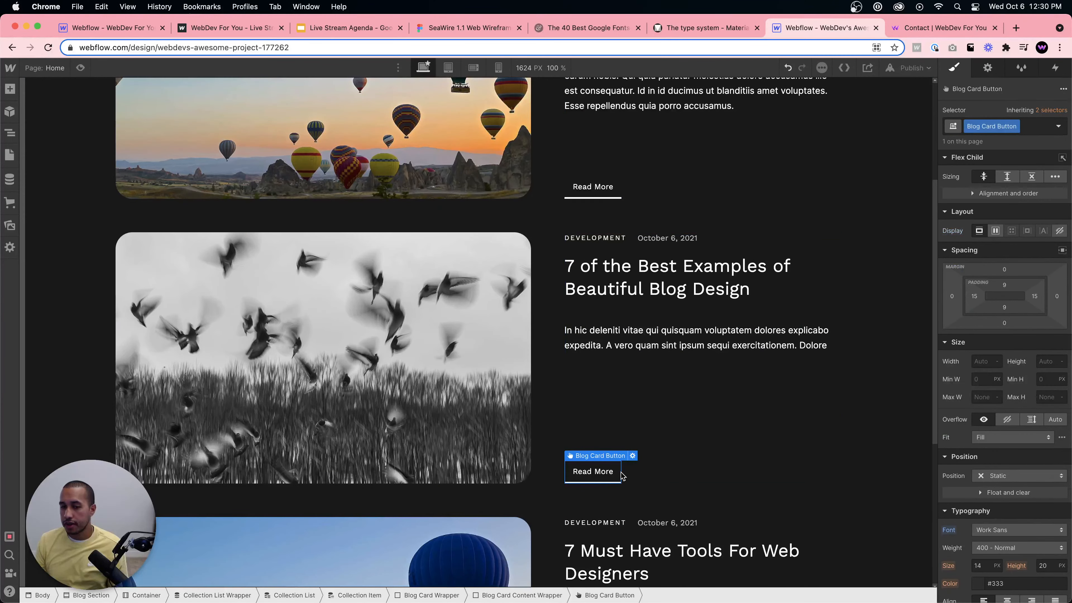
pyautogui.click(666, 421)
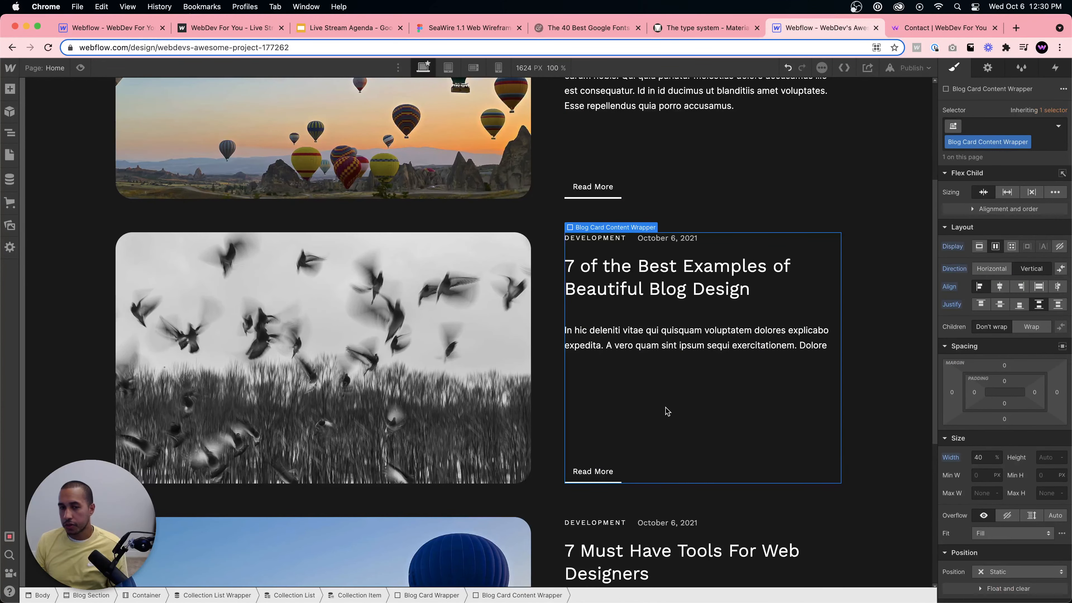
pyautogui.scroll(5, 664, 397)
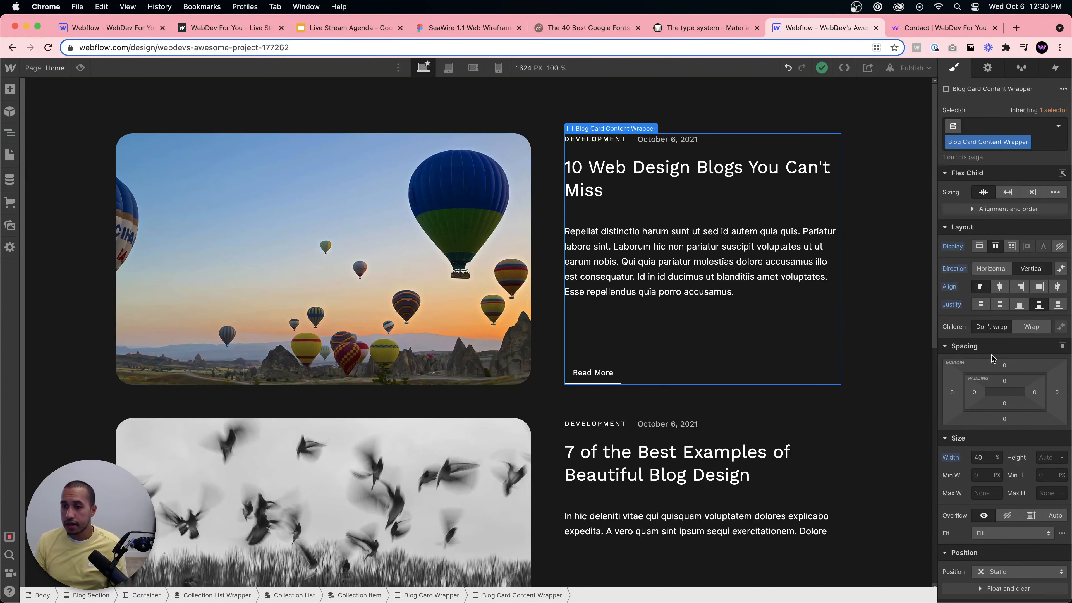
pyautogui.moveTo(975, 396); pyautogui.dragTo(988, 391)
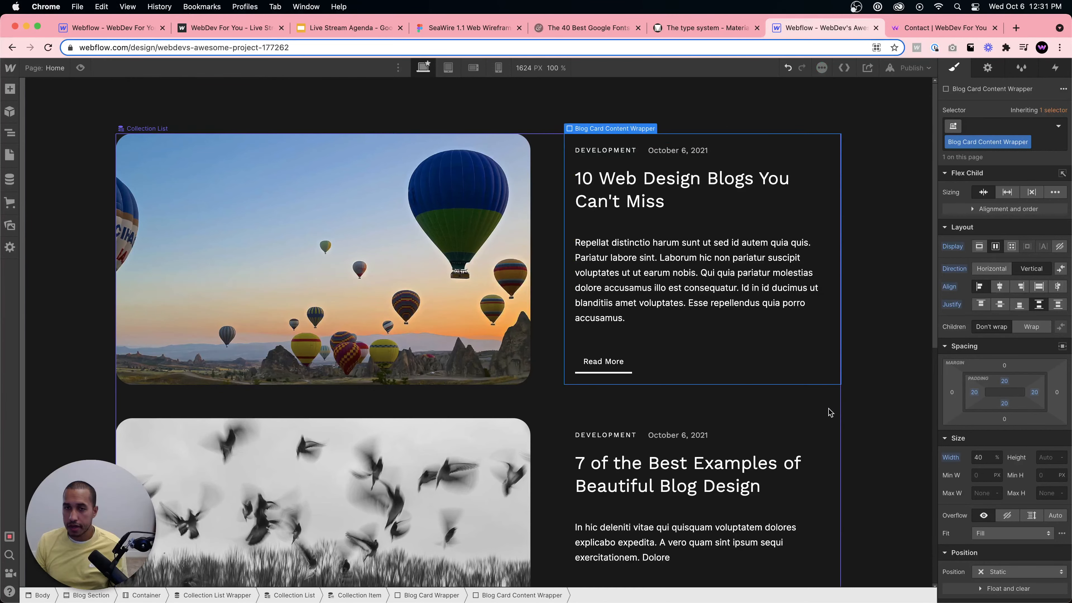
# Inspect how the Blog Card Top Wrapper and Blog Card Content Top blocks fit within the padded content wrapper.
pyautogui.click(827, 409)
pyautogui.click(746, 145)
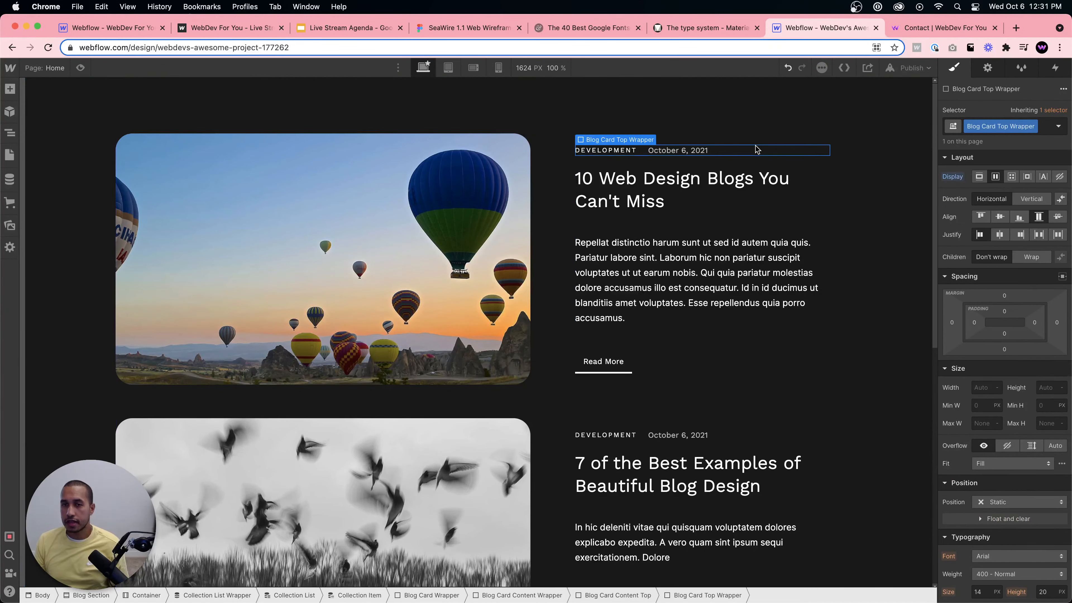
pyautogui.click(799, 199)
pyautogui.click(818, 227)
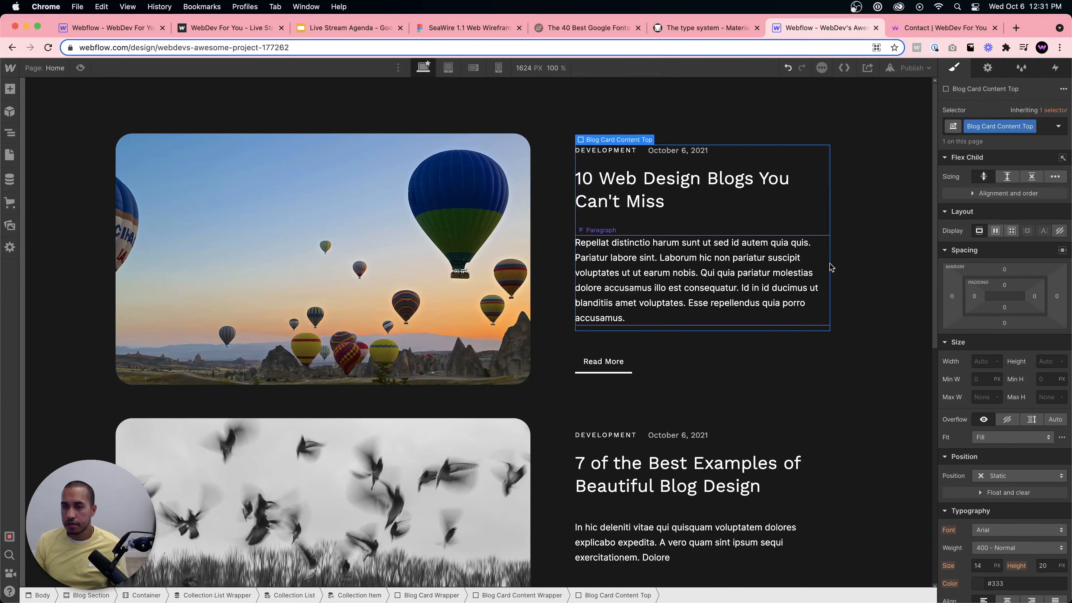
# Try another padding adjustment on the Blog Card Content Wrapper and undo it.
pyautogui.click(826, 364)
pyautogui.moveTo(974, 392); pyautogui.dragTo(985, 387)
pyautogui.press('super+z')
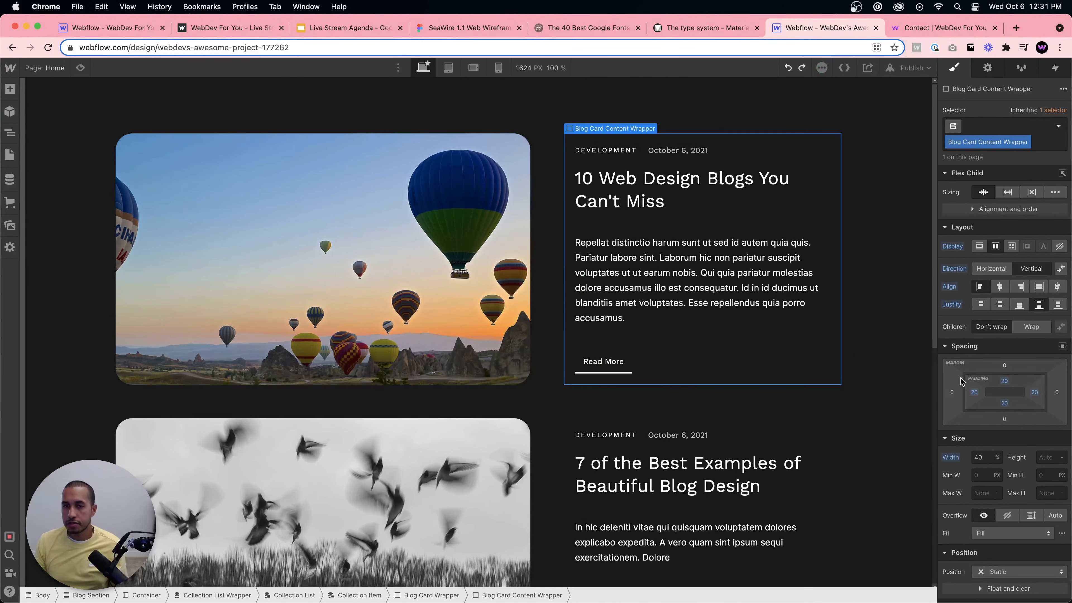
pyautogui.click(861, 341)
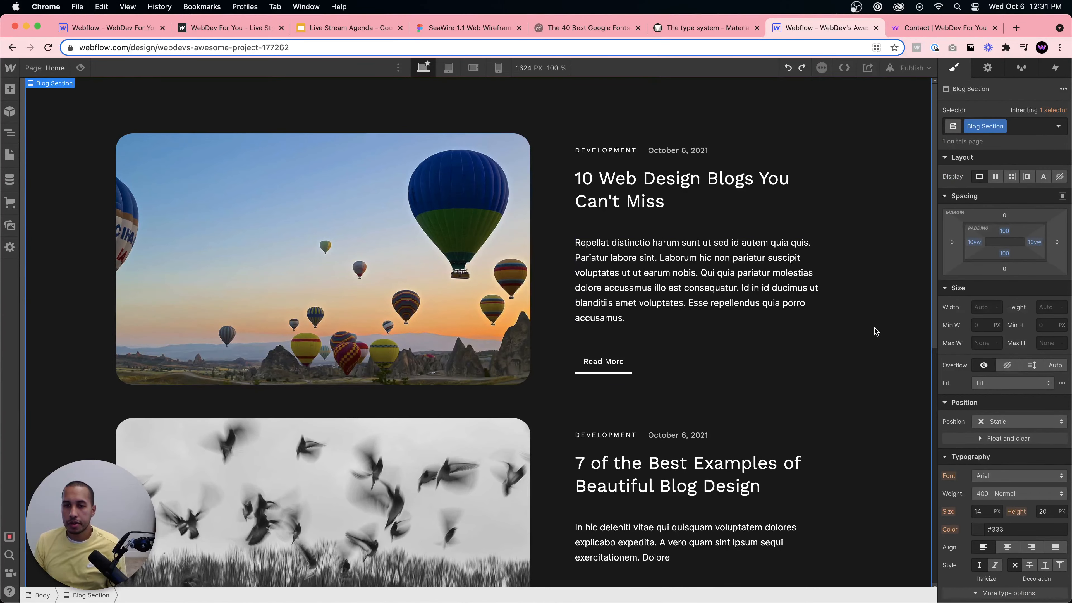
pyautogui.scroll(-5, 873, 331)
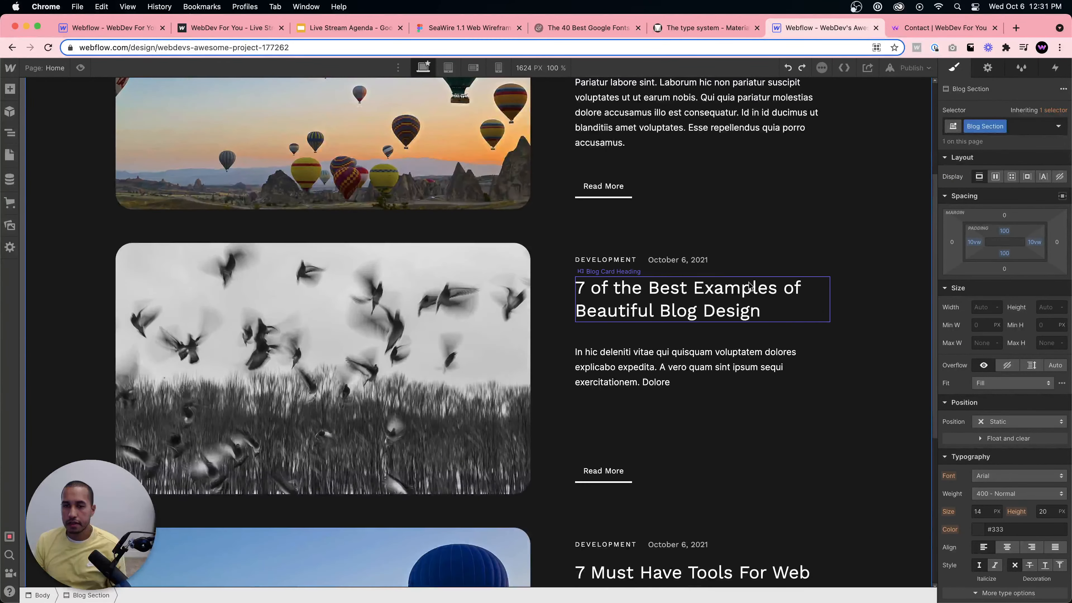
# Set the bottom margin of the Blog Card Top Wrapper to 10 px.
pyautogui.click(734, 262)
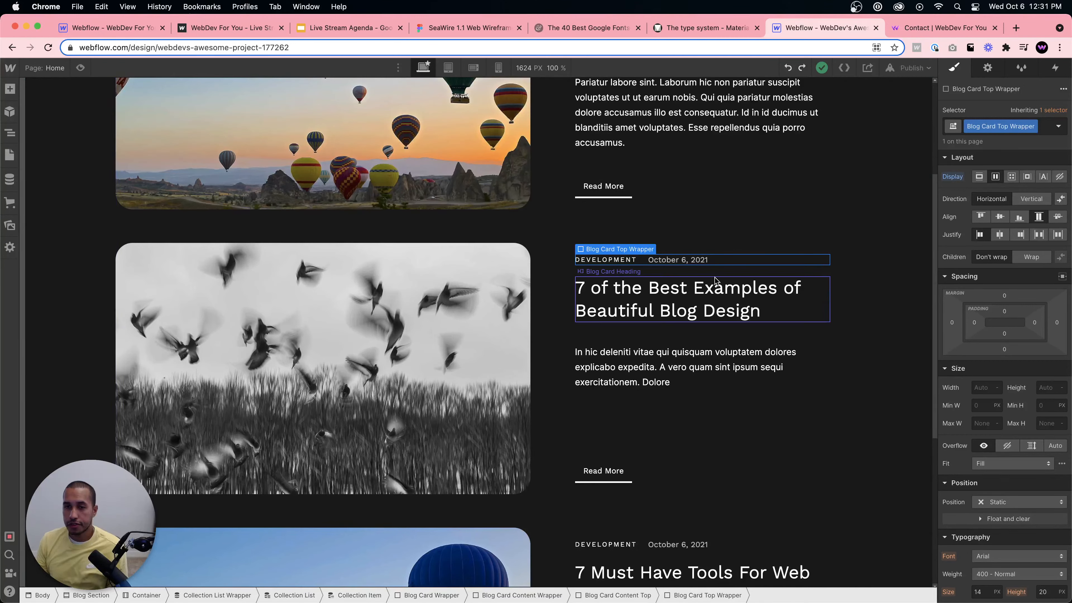
pyautogui.click(1004, 349)
pyautogui.write('2')
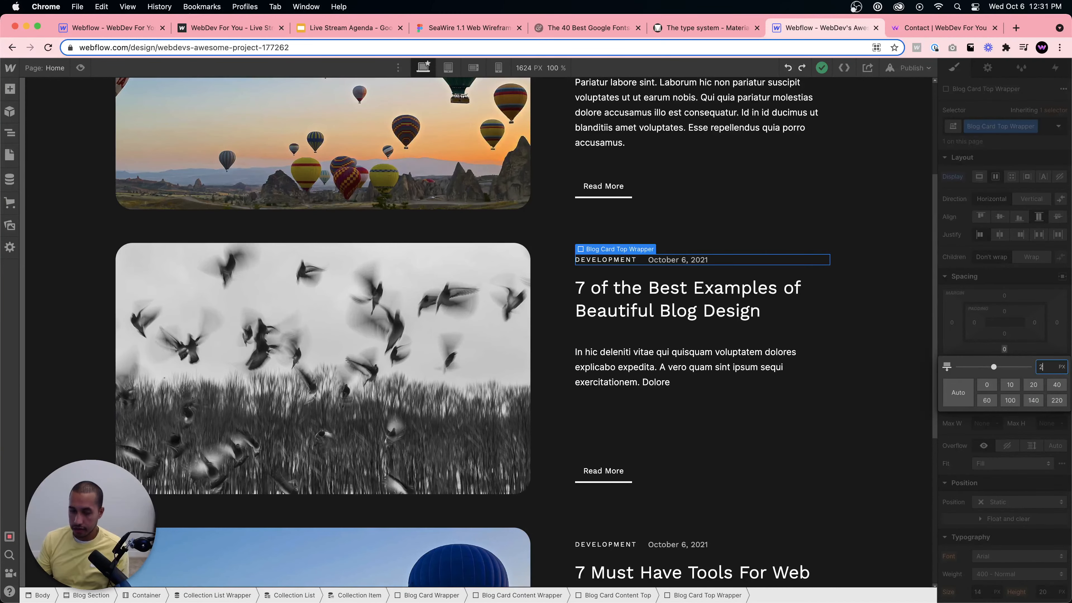
pyautogui.write('0')
pyautogui.press('Return')
pyautogui.click(1004, 349)
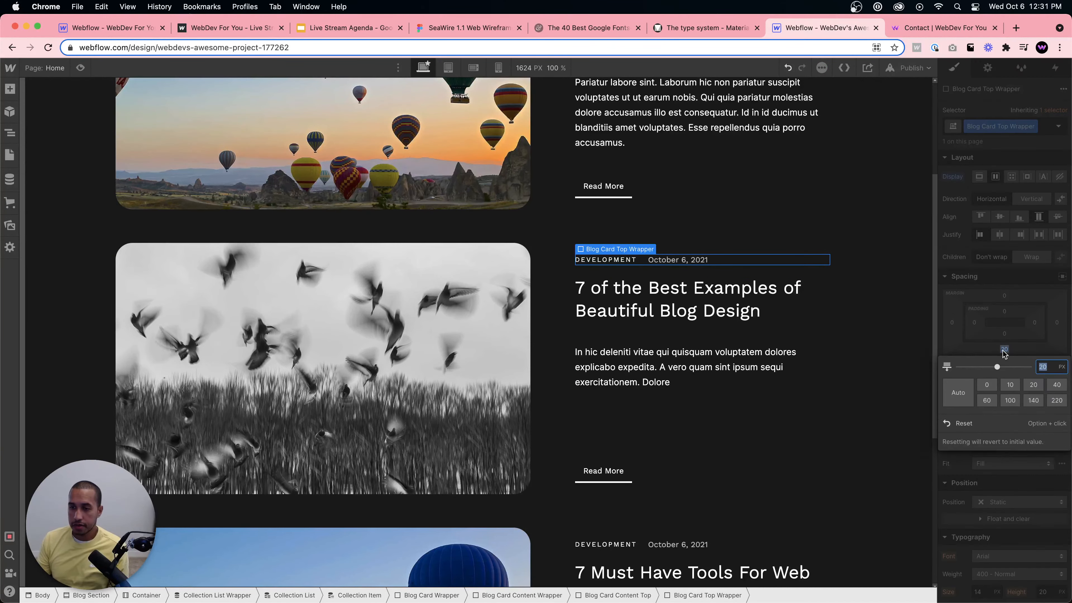
pyautogui.write('10')
pyautogui.press('Return')
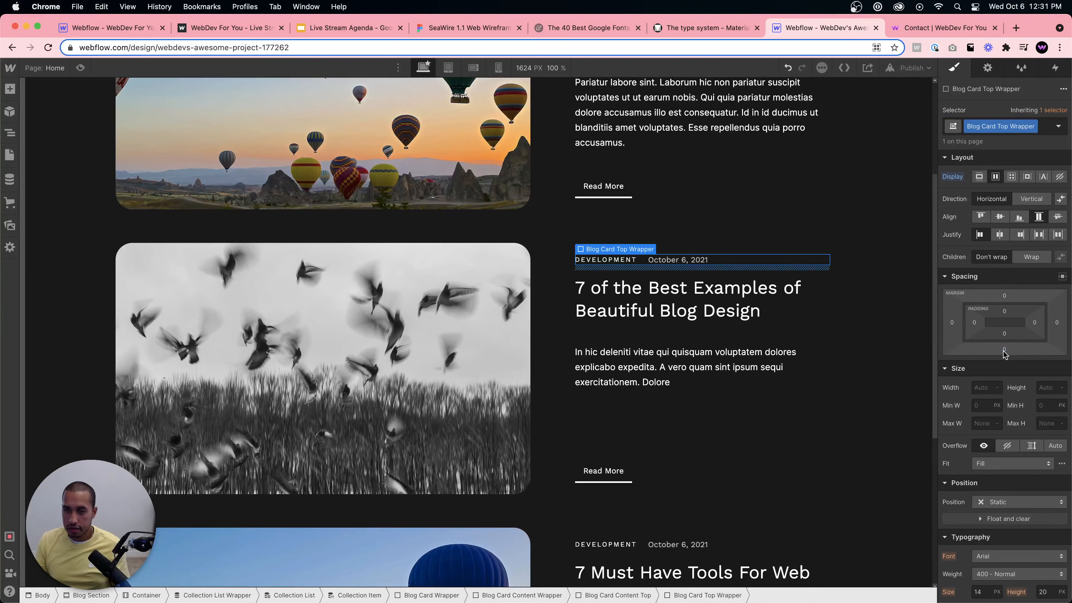
# Set the Collection Item's bottom margin to 80 px to increase the spacing between blog cards.
pyautogui.click(672, 417)
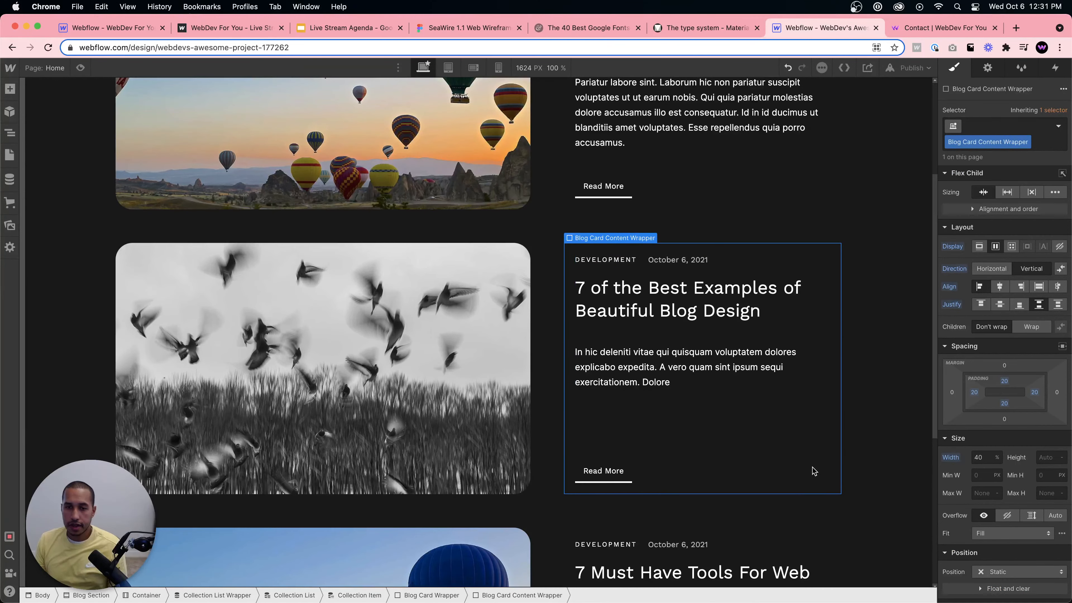
pyautogui.scroll(-6, 794, 476)
pyautogui.scroll(10, 794, 473)
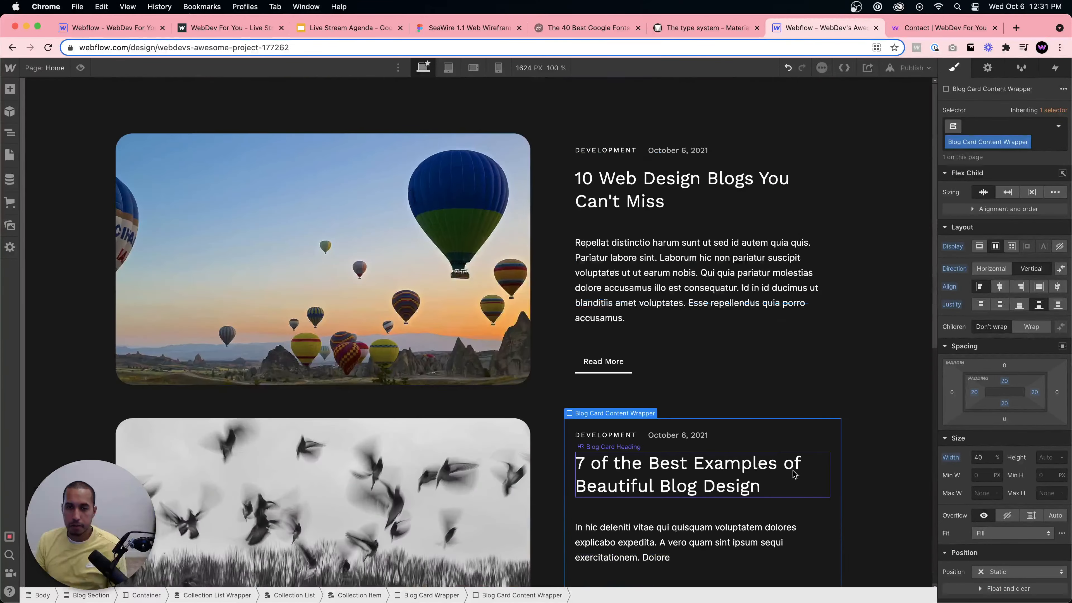
pyautogui.click(530, 381)
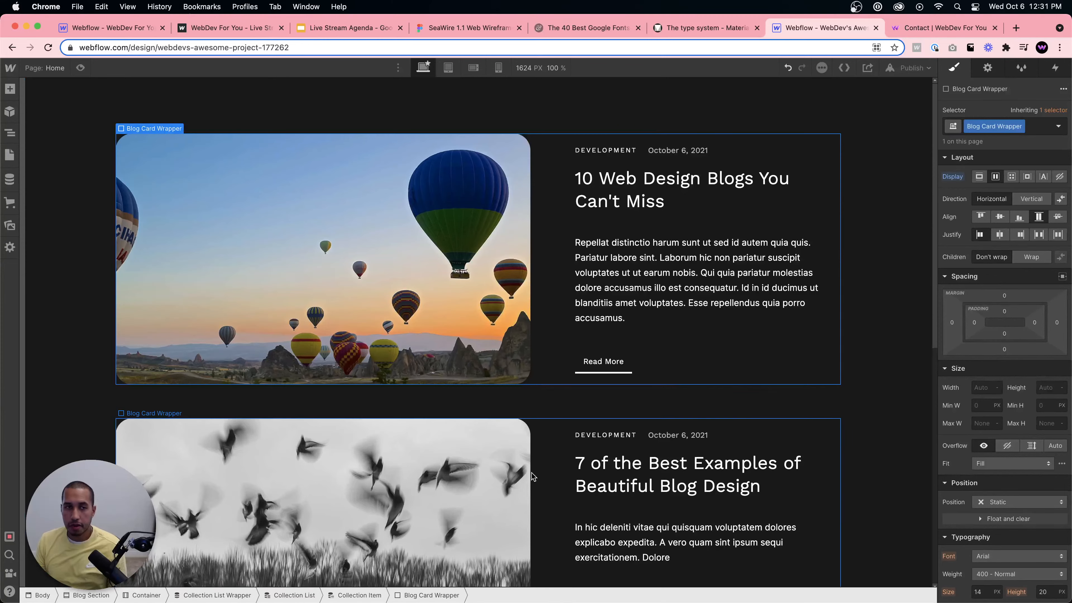
pyautogui.click(362, 595)
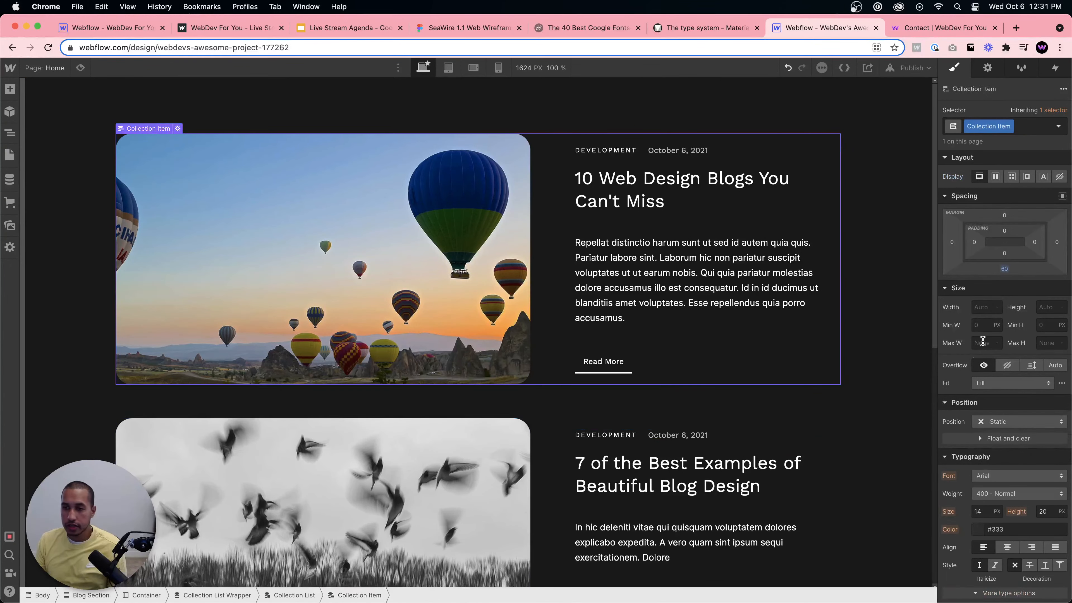
pyautogui.click(1004, 268)
pyautogui.write('80')
pyautogui.press('Return')
pyautogui.click(797, 357)
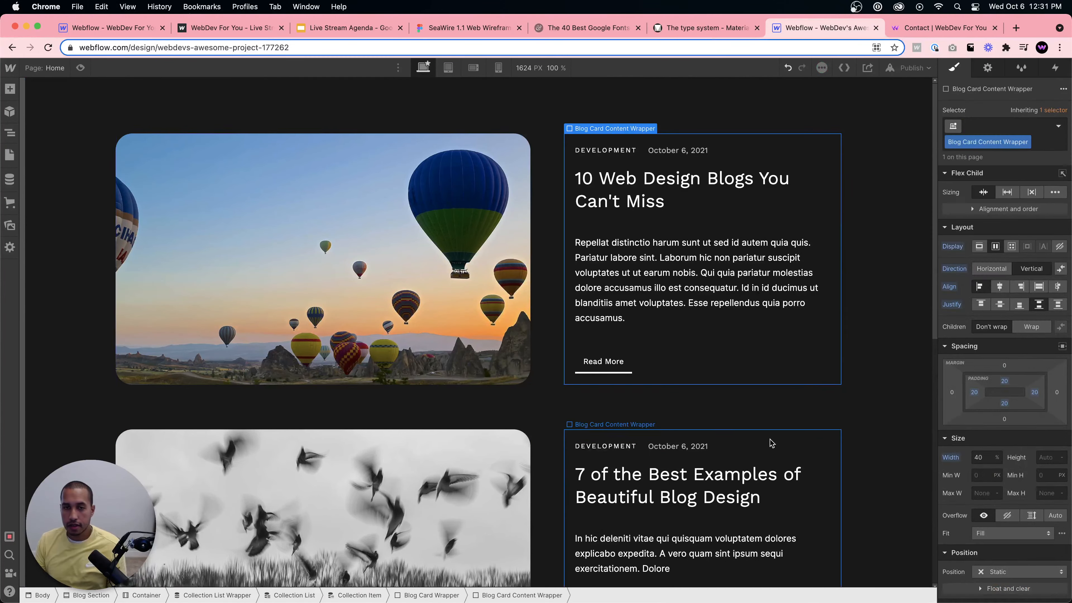
pyautogui.scroll(-8, 771, 445)
pyautogui.scroll(8, 770, 447)
# Add a Heading 1 element to the Container and place it above the Collection List Wrapper.
pyautogui.click(66, 151)
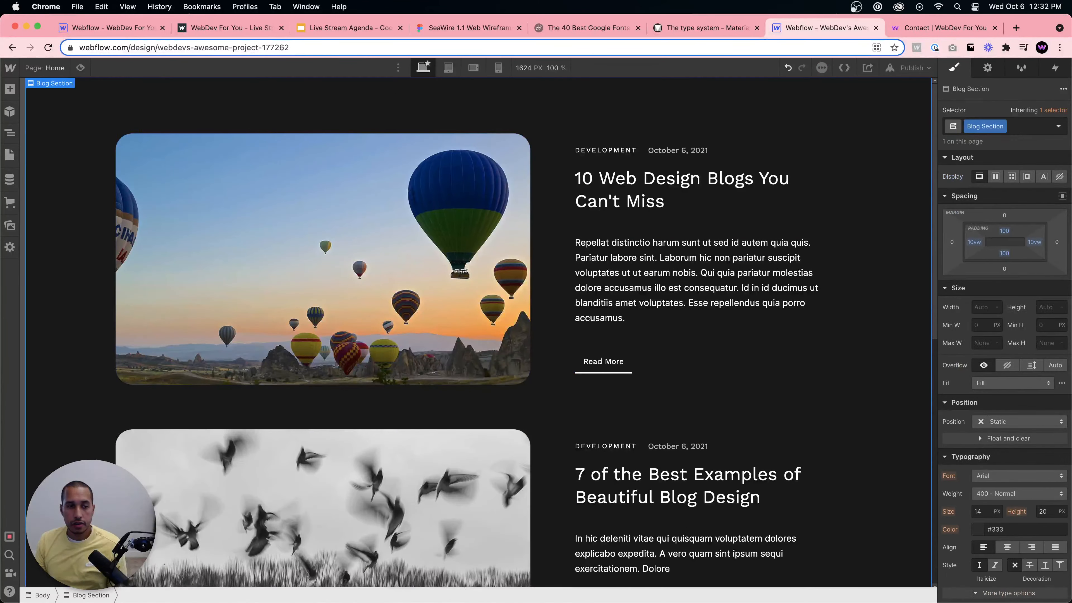
pyautogui.click(9, 131)
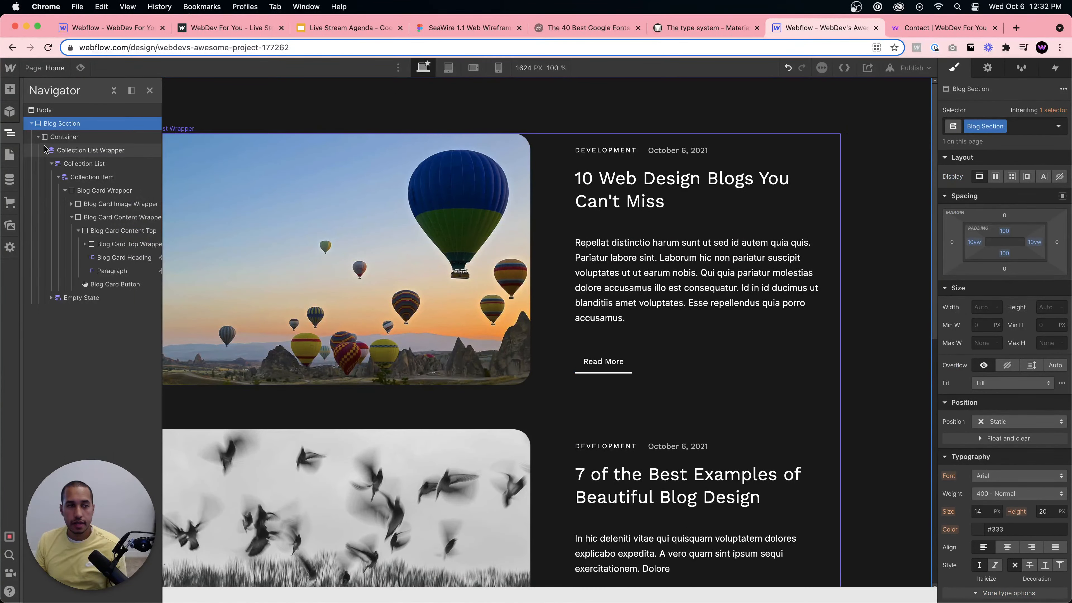
pyautogui.click(97, 190)
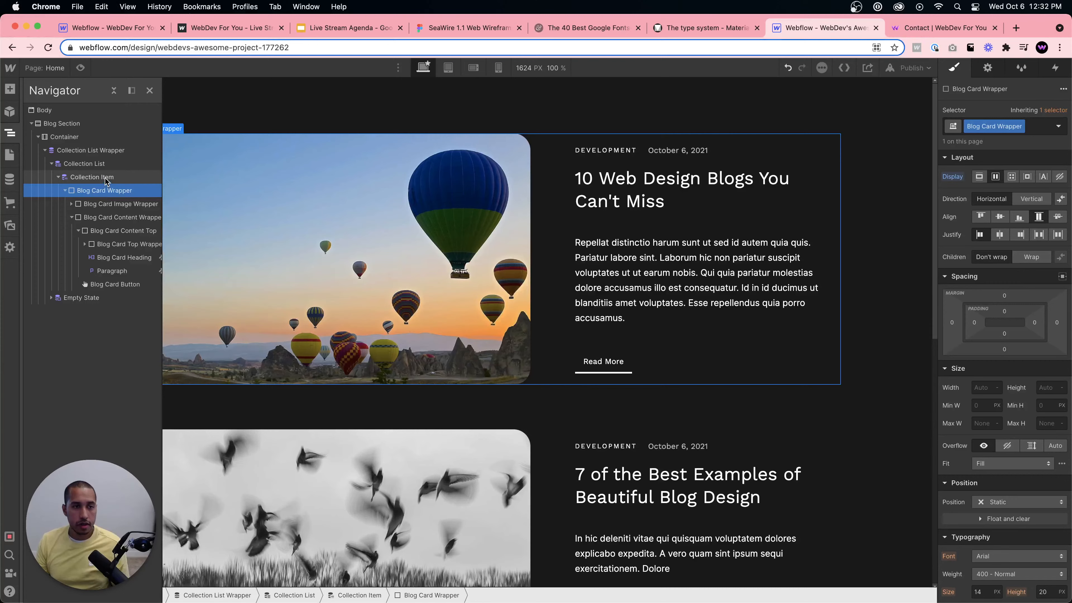
pyautogui.click(105, 180)
pyautogui.click(77, 141)
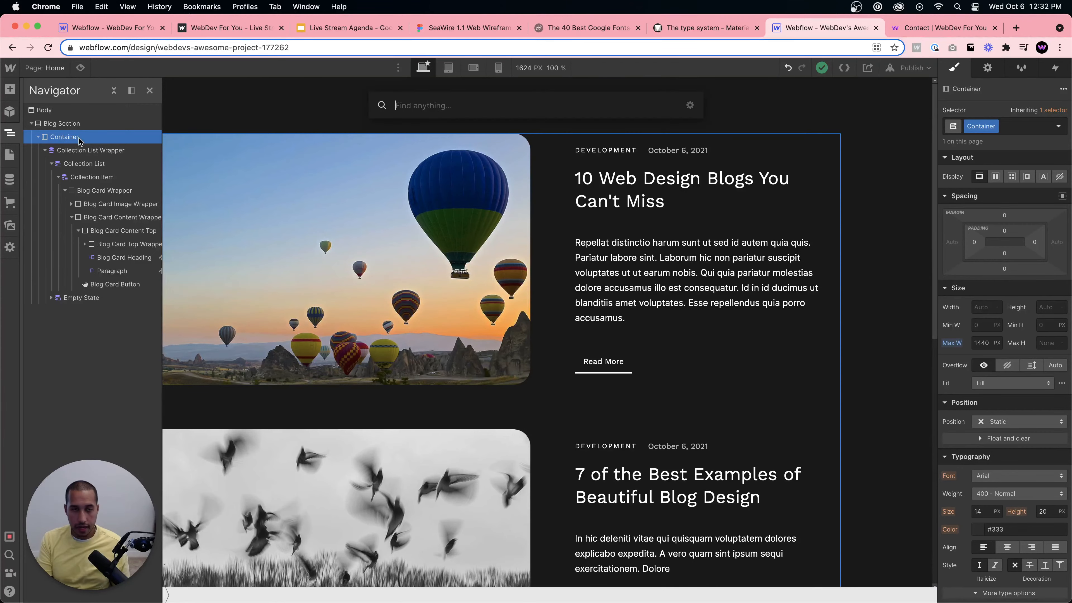
pyautogui.press('super+e')
pyautogui.write('headi')
pyautogui.press('Return')
pyautogui.moveTo(71, 311); pyautogui.dragTo(72, 152)
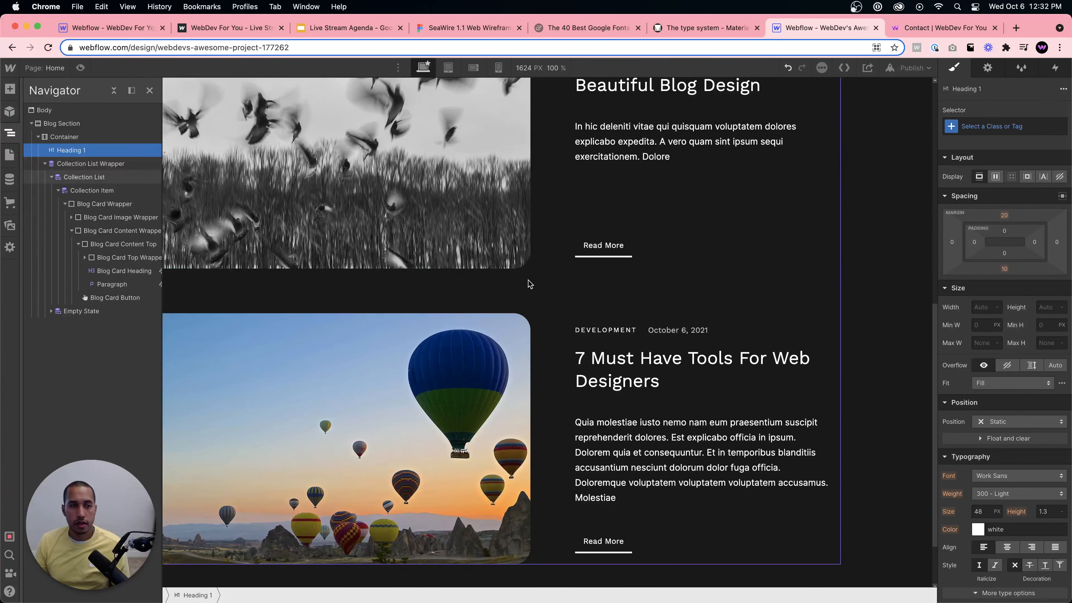
pyautogui.scroll(4, 528, 279)
pyautogui.scroll(8, 528, 281)
pyautogui.click(215, 148)
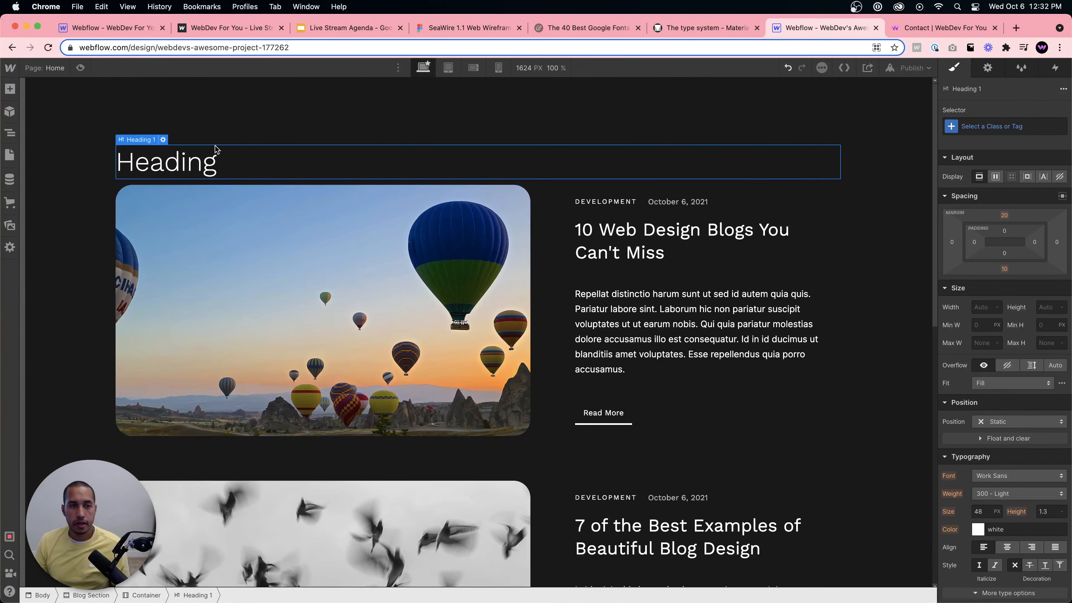
# Check the heading layout in the reference project, and add a div block inside this project's Container.
pyautogui.click(230, 27)
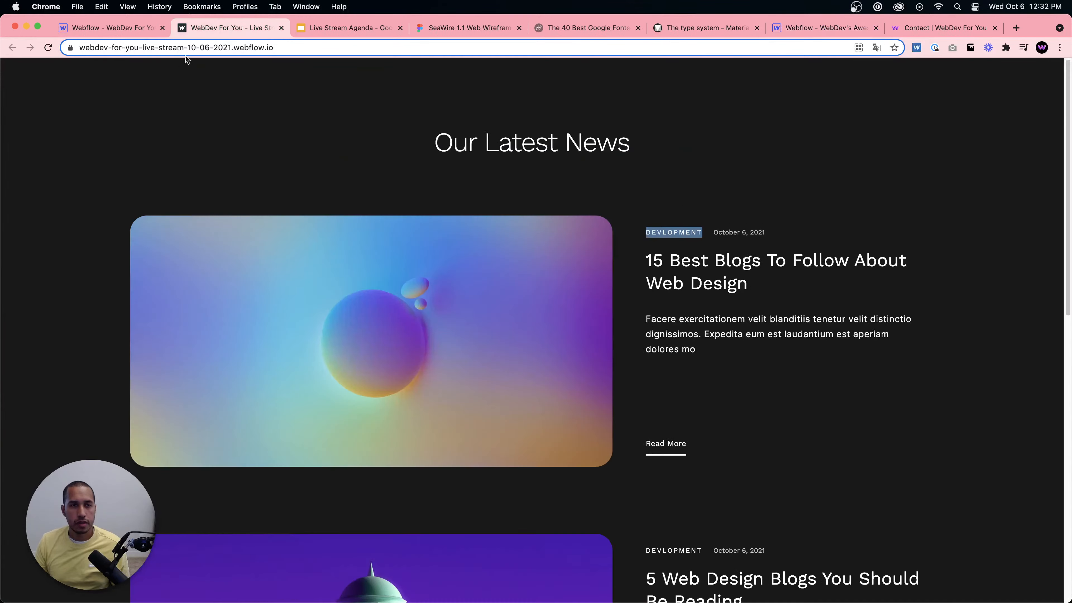
pyautogui.click(105, 28)
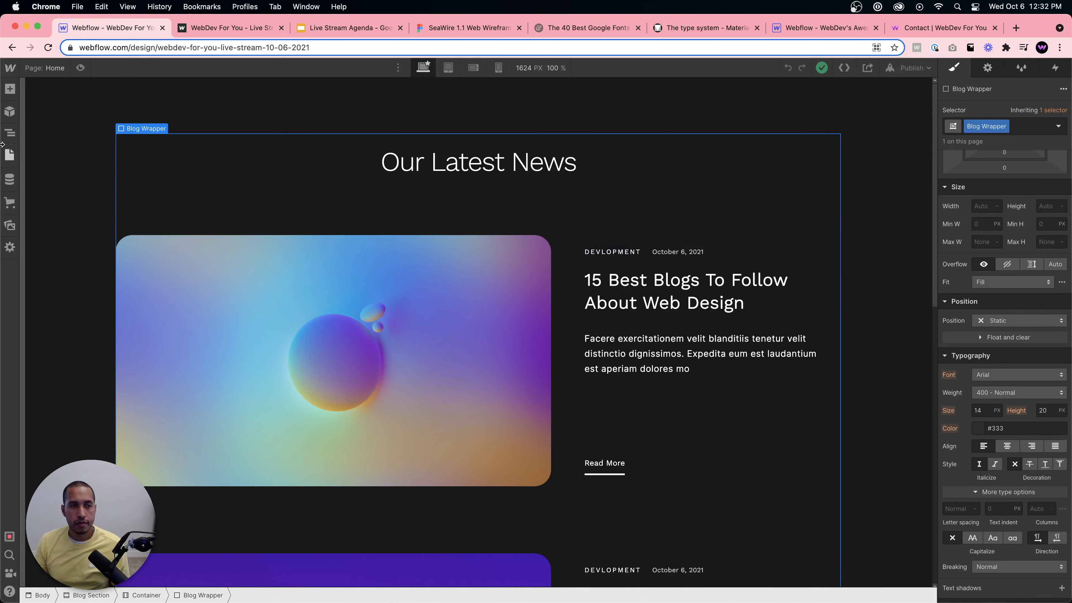
pyautogui.click(821, 27)
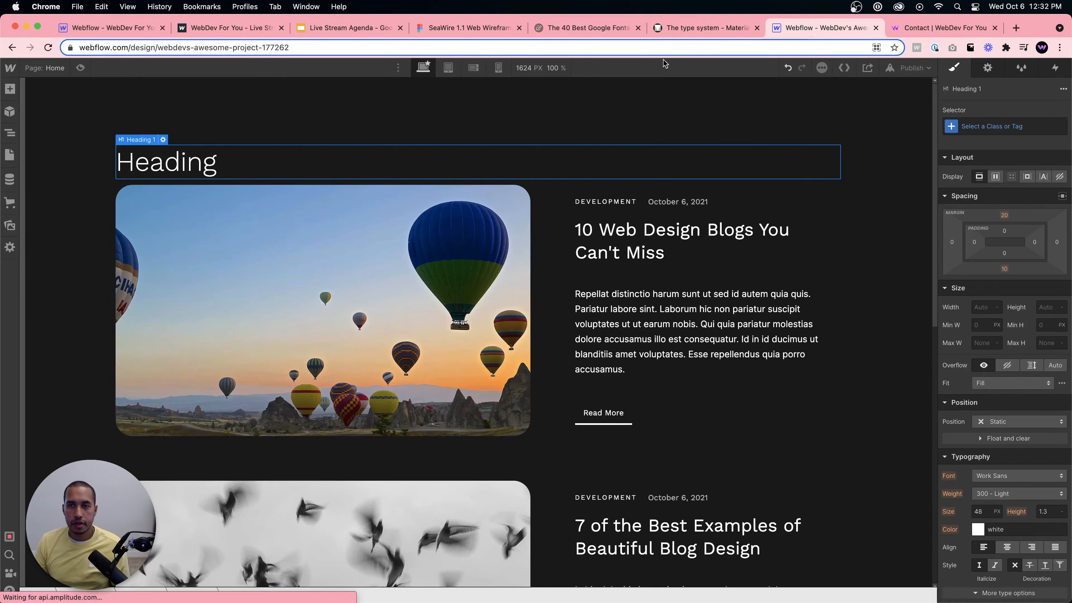
pyautogui.click(10, 132)
pyautogui.click(72, 137)
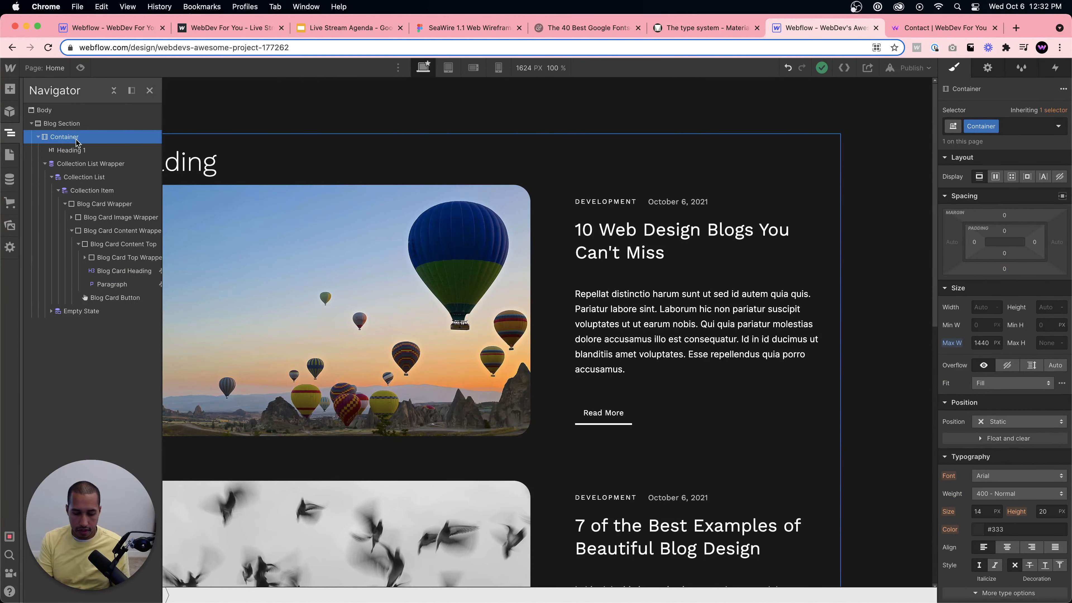
pyautogui.press('super+e')
pyautogui.write('div')
pyautogui.press('Return')
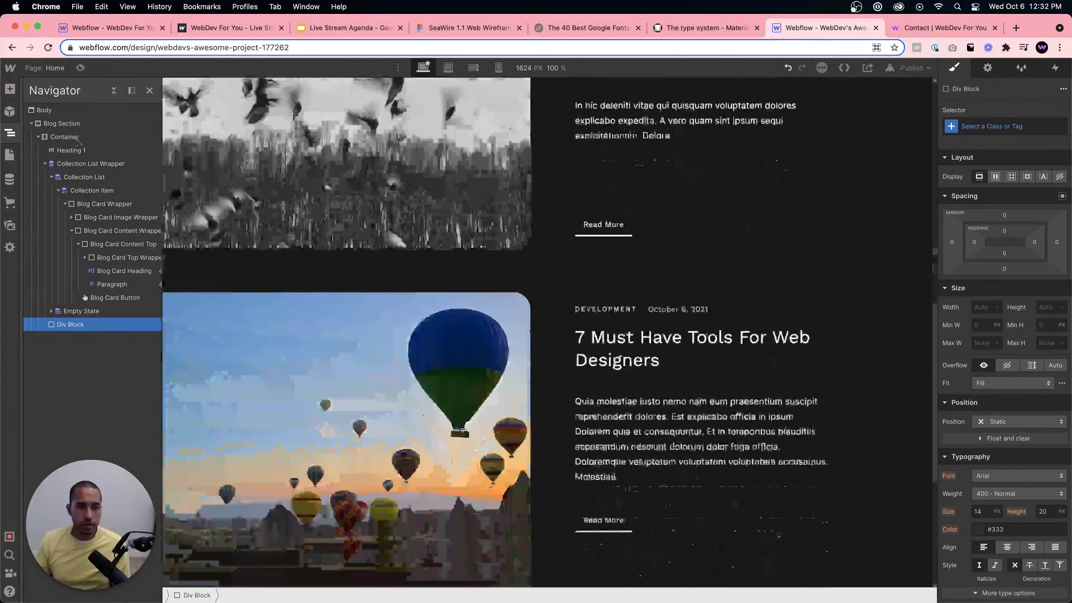
# Give the new div block the class name Blog Wrapper.
pyautogui.click(1004, 122)
pyautogui.write('BLog')
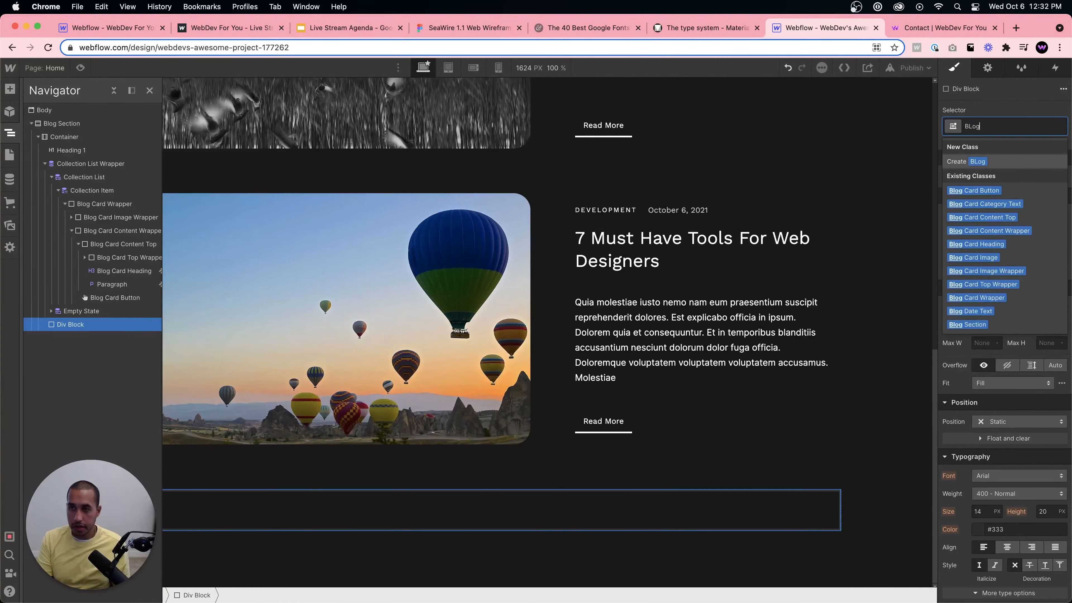
pyautogui.press('BackSpace')
pyautogui.press('BackSpace')
pyautogui.press('BackSpace')
pyautogui.write('log Wrapper')
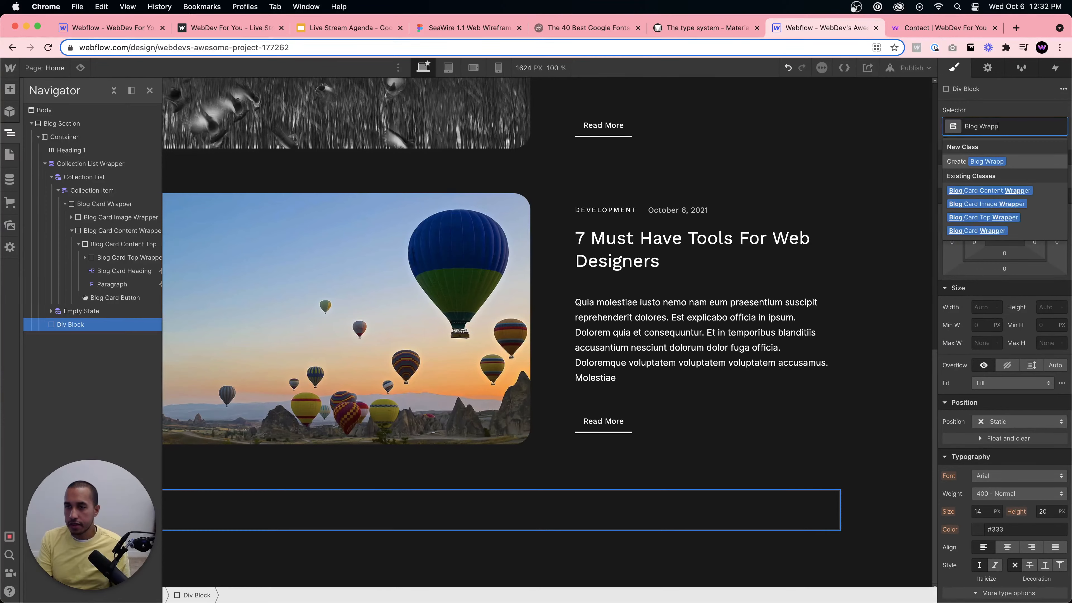
pyautogui.press('Return')
# Move the Blog Wrapper to the start of the Container and nest Heading 1 inside it.
pyautogui.moveTo(62, 329); pyautogui.dragTo(86, 153)
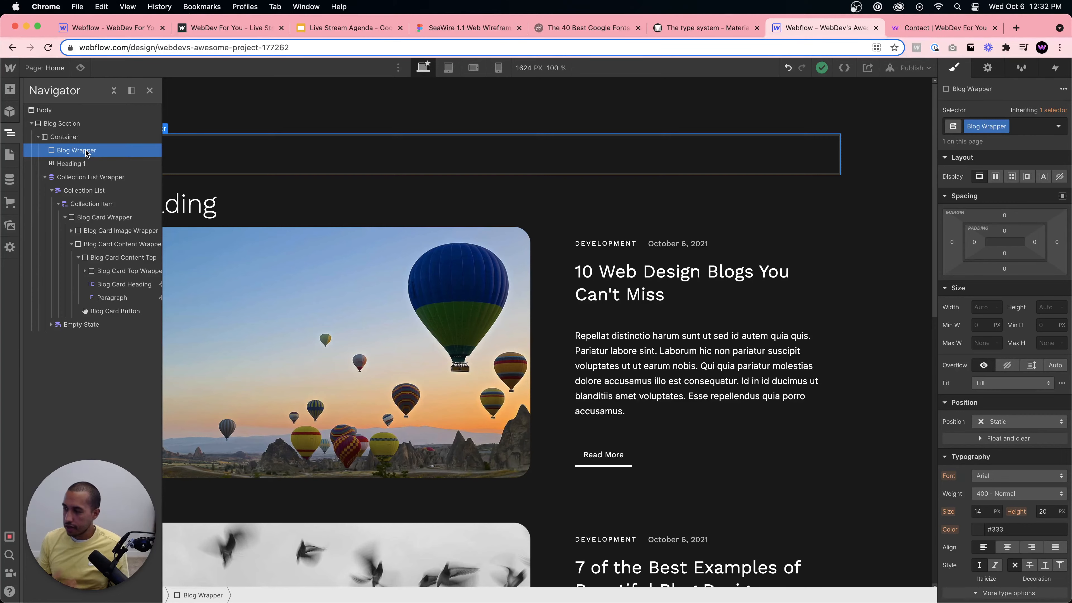
pyautogui.click(90, 160)
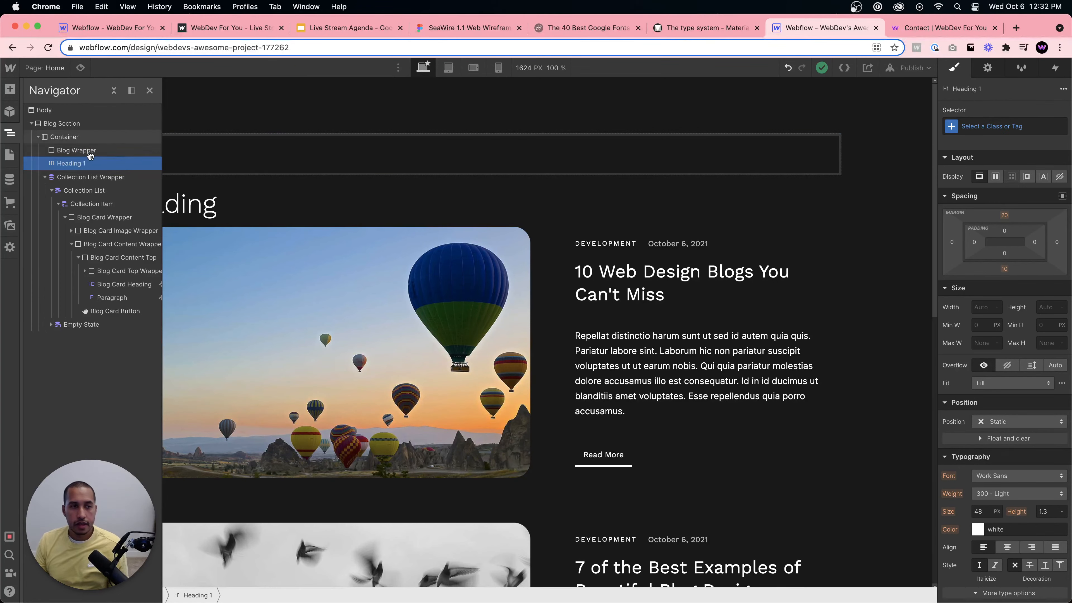
pyautogui.moveTo(91, 157); pyautogui.dragTo(91, 150)
# Nest the Collection List Wrapper inside the Blog Wrapper, directly below Heading 1.
pyautogui.click(96, 137)
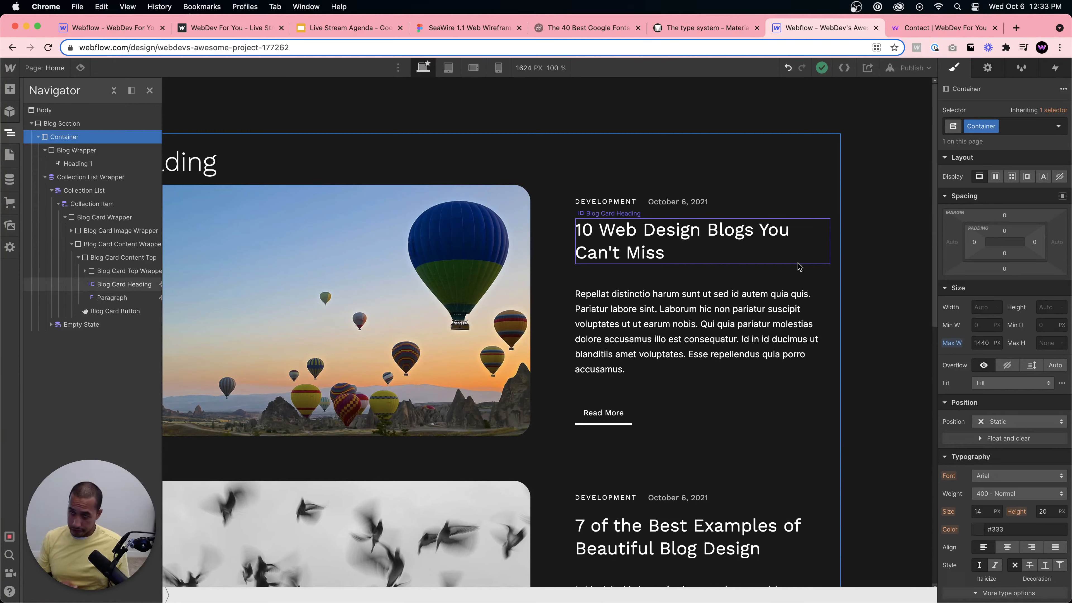
pyautogui.click(58, 124)
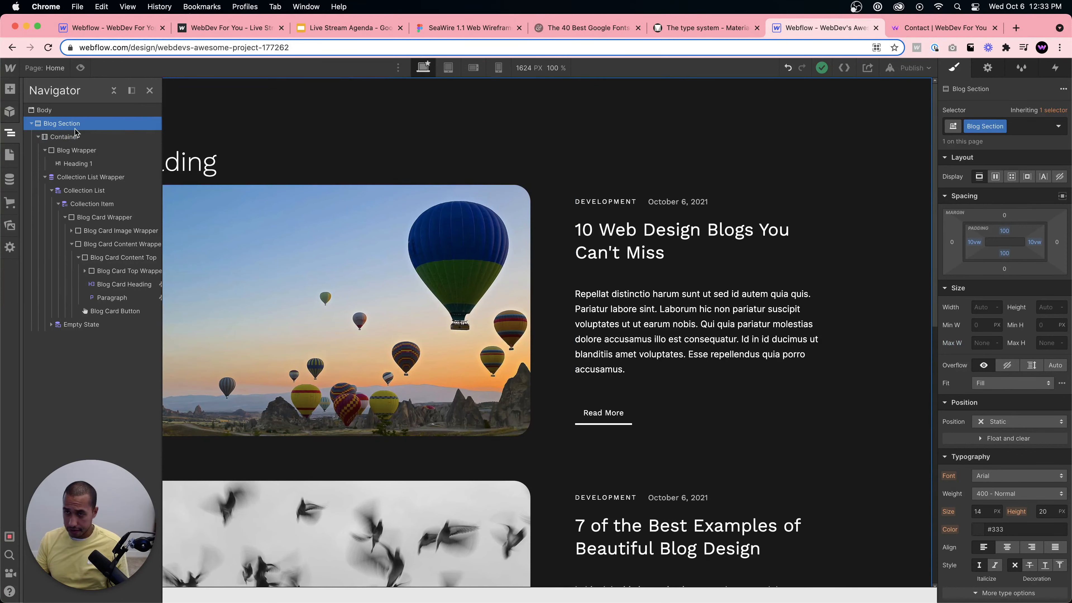
pyautogui.click(67, 138)
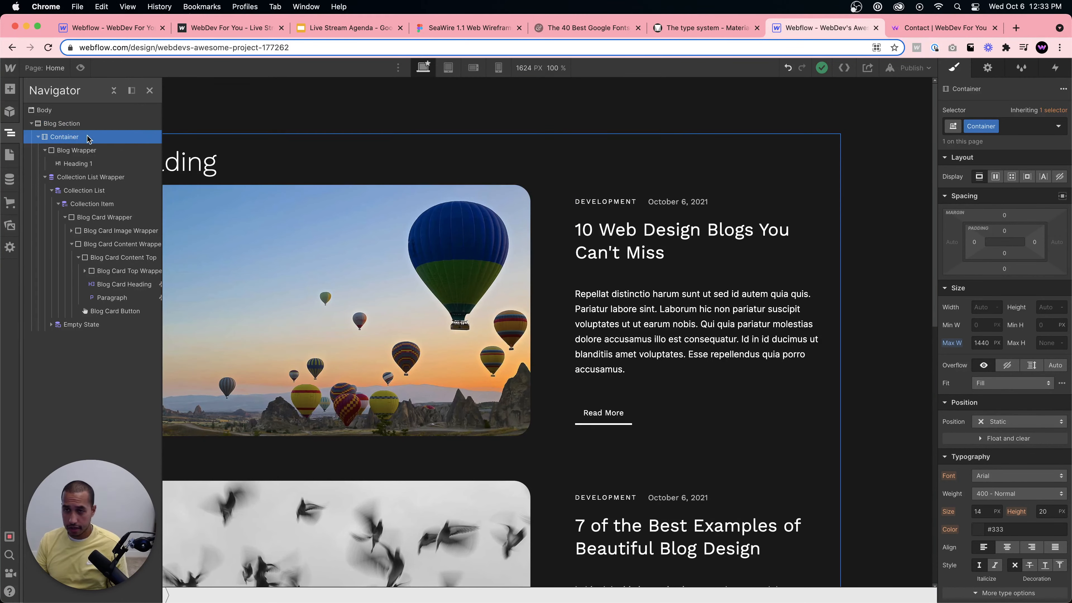
pyautogui.click(80, 151)
pyautogui.click(45, 150)
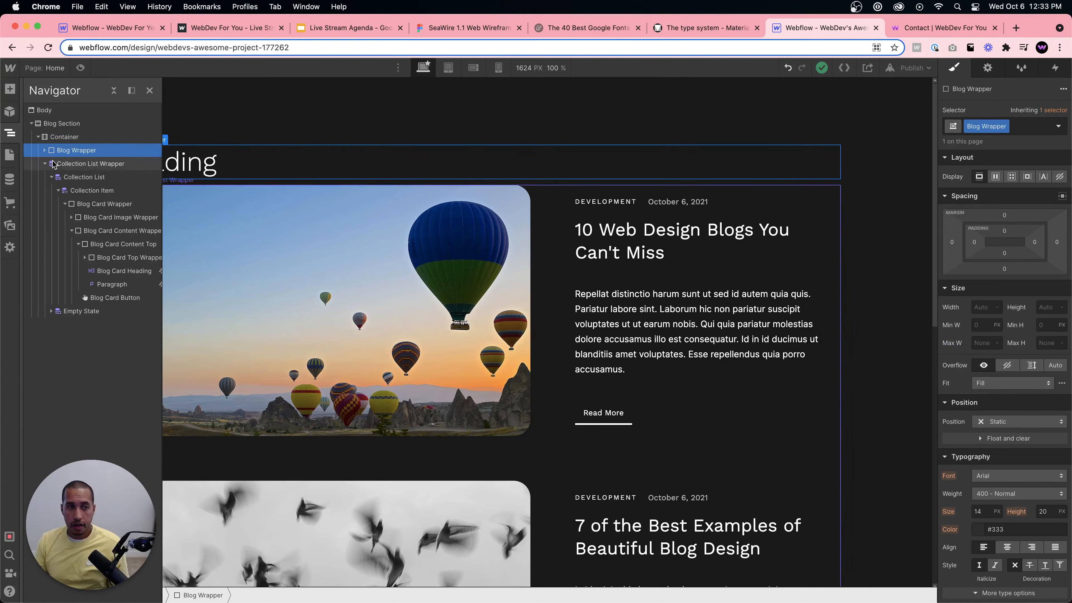
pyautogui.click(47, 164)
pyautogui.click(43, 165)
pyautogui.moveTo(51, 165); pyautogui.dragTo(70, 177)
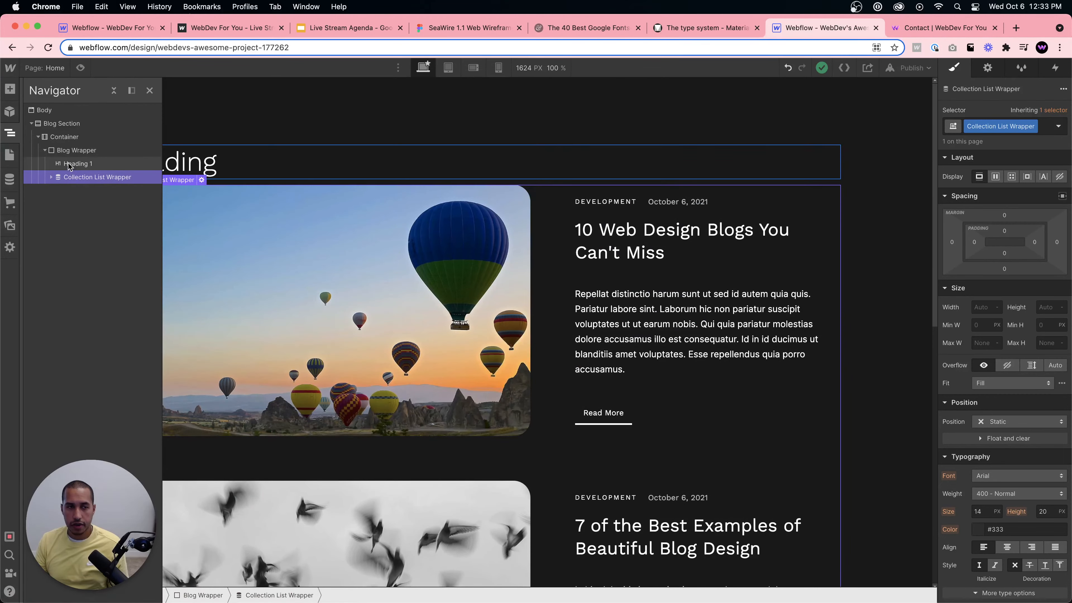
# Set the Blog Wrapper to a vertical flex layout with its children aligned to the center.
pyautogui.click(69, 150)
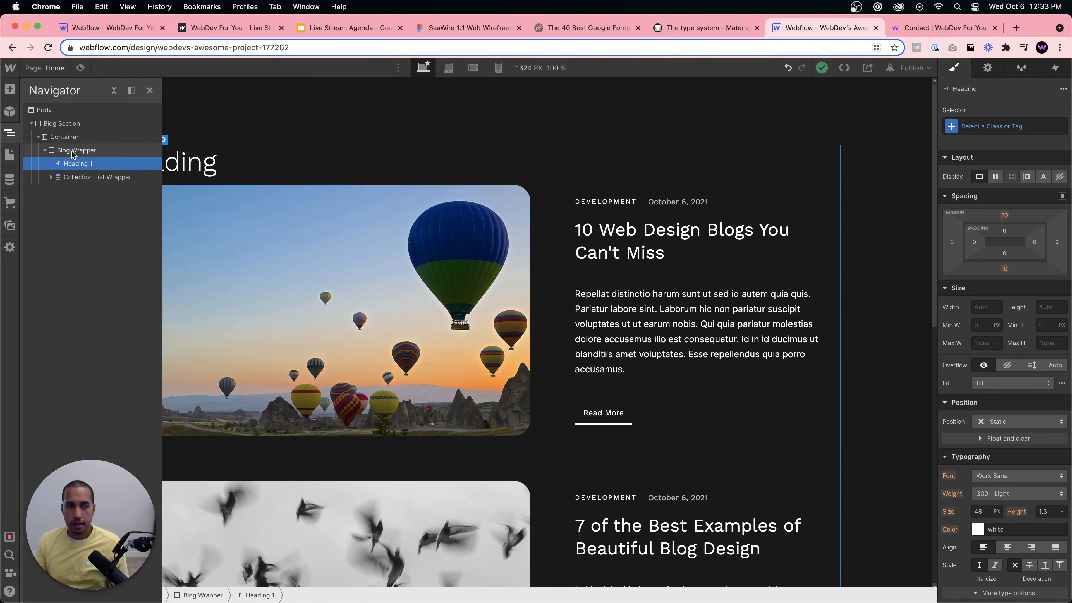
pyautogui.click(994, 177)
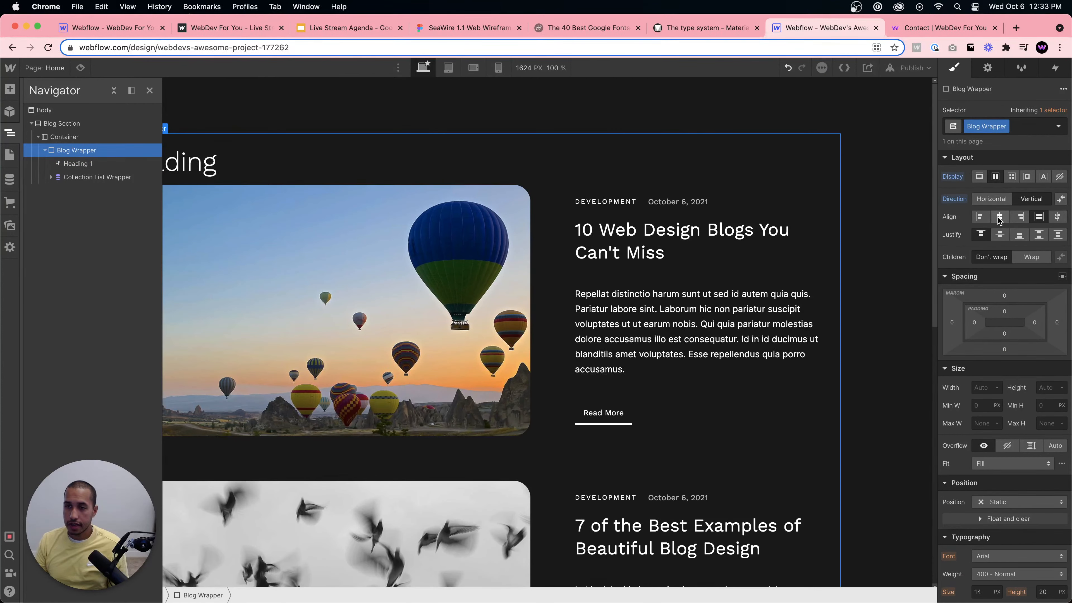
pyautogui.click(999, 216)
# Give the H1 heading above the blog cards the class name Blog Heading.
pyautogui.click(433, 165)
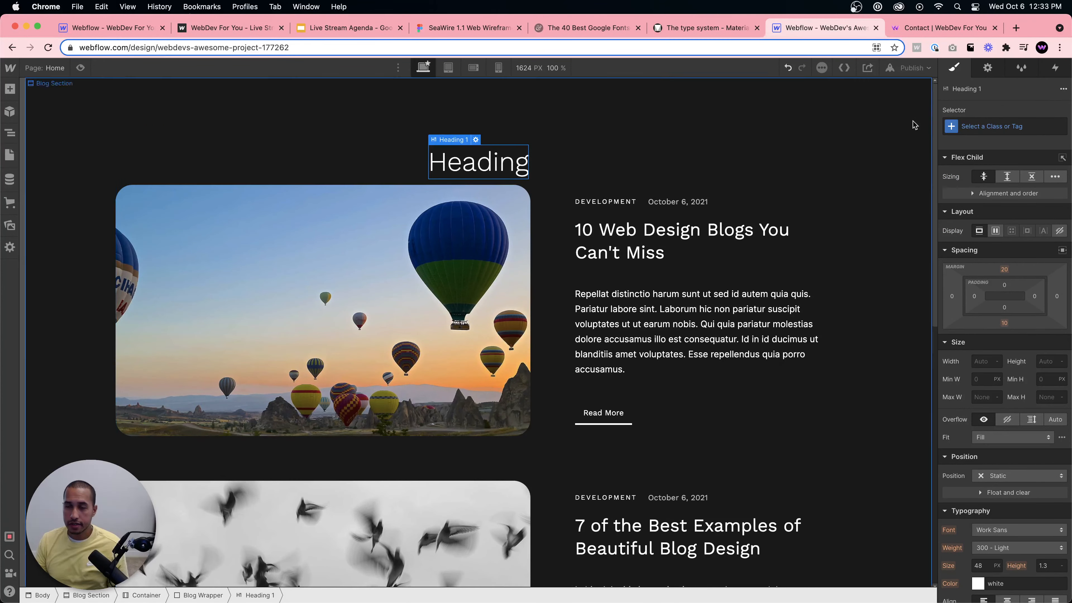
pyautogui.click(1005, 126)
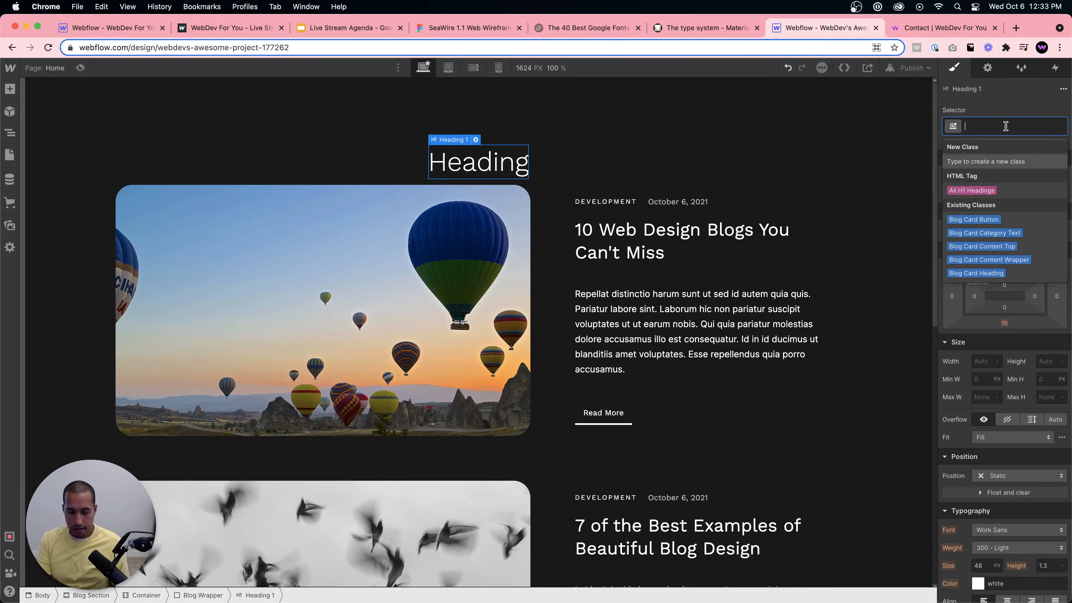
pyautogui.write('Blog Heading')
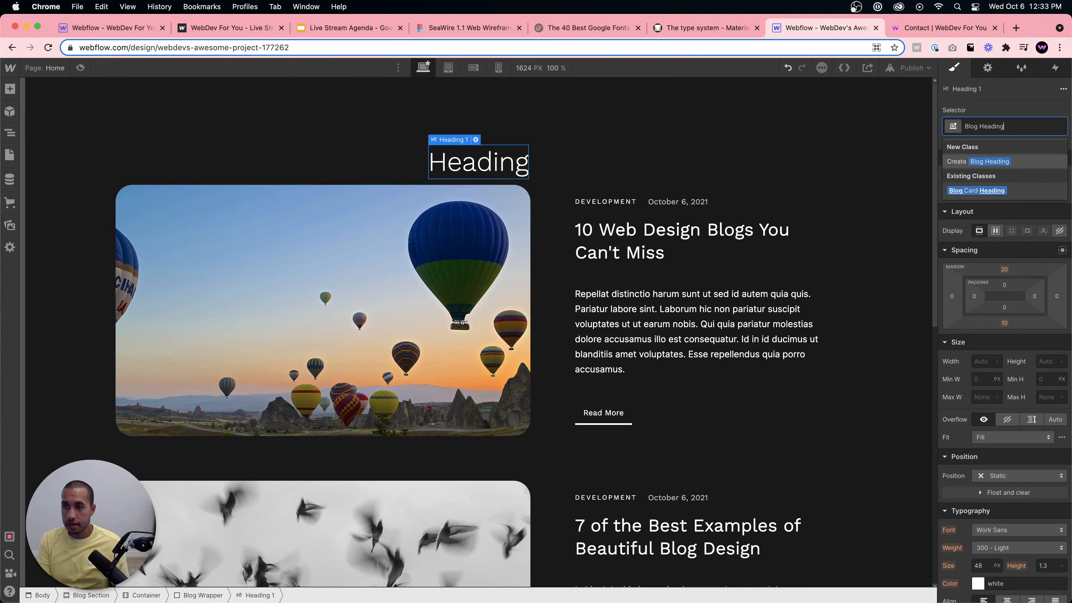
pyautogui.press('Return')
# Replace the Blog Heading's placeholder text with "Our Latest News", matching the heading on the finished reference site.
pyautogui.doubleClick(482, 163)
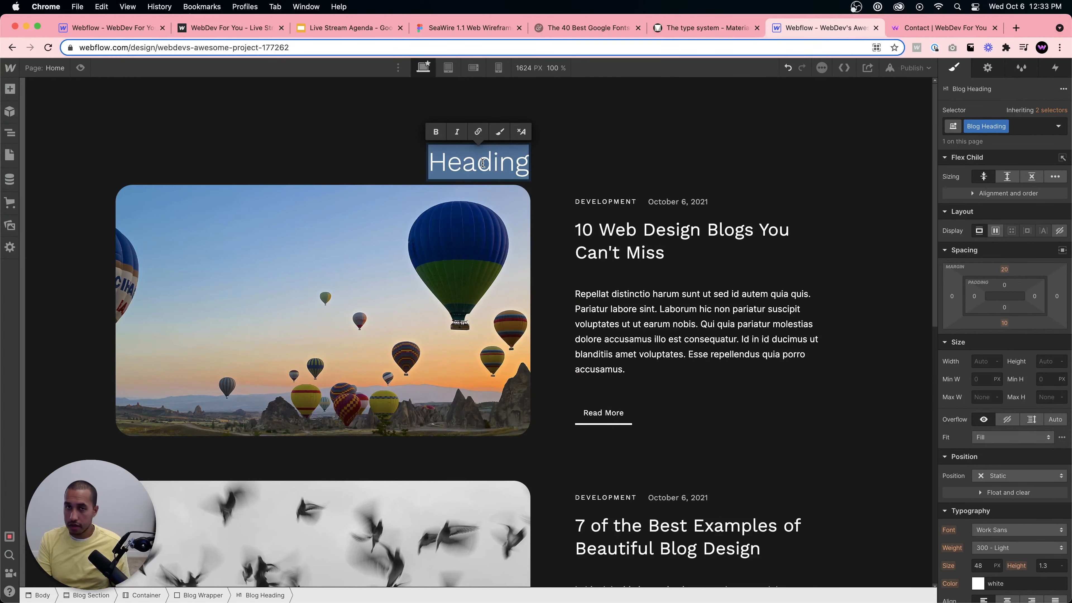
pyautogui.click(203, 29)
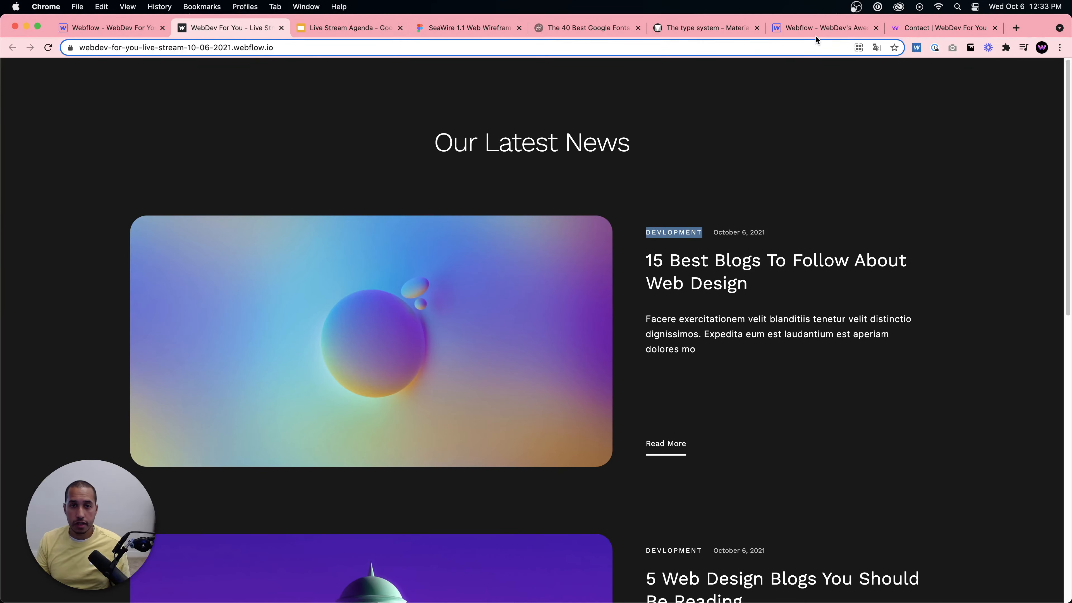
pyautogui.click(898, 29)
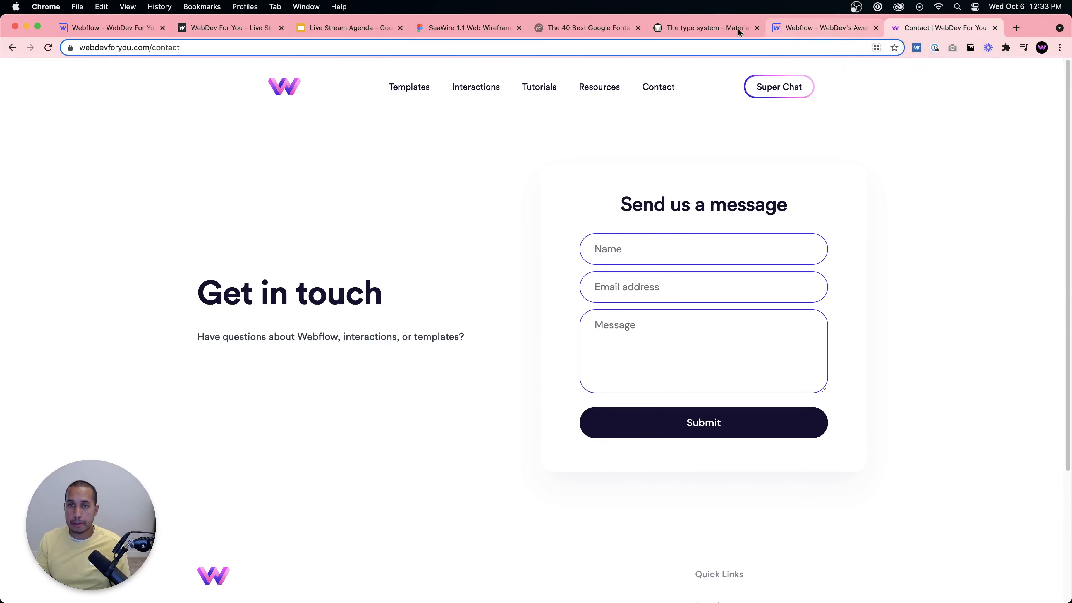
pyautogui.click(351, 27)
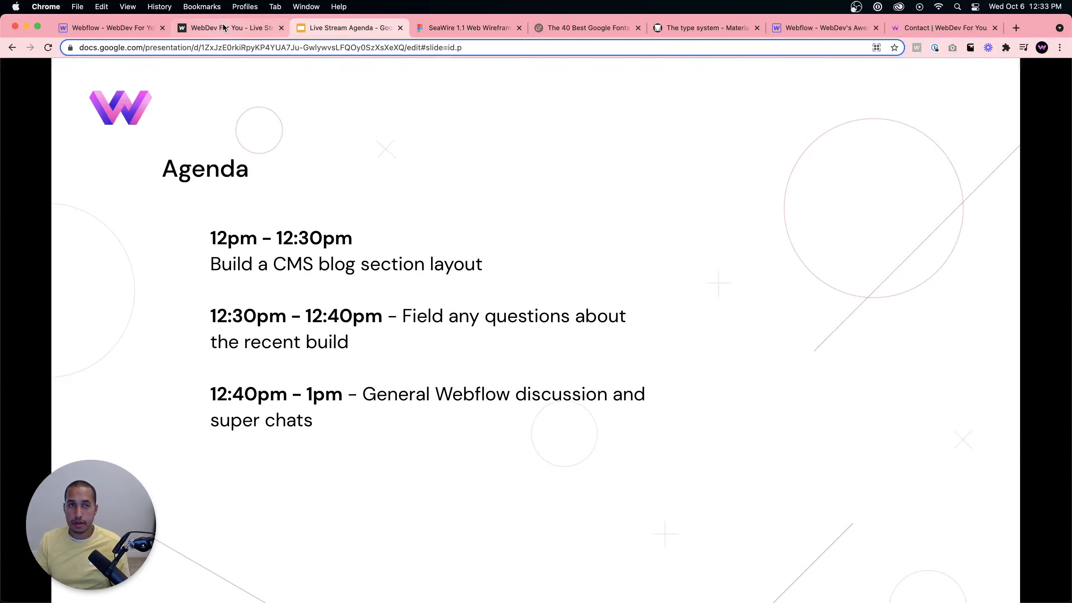
pyautogui.click(822, 28)
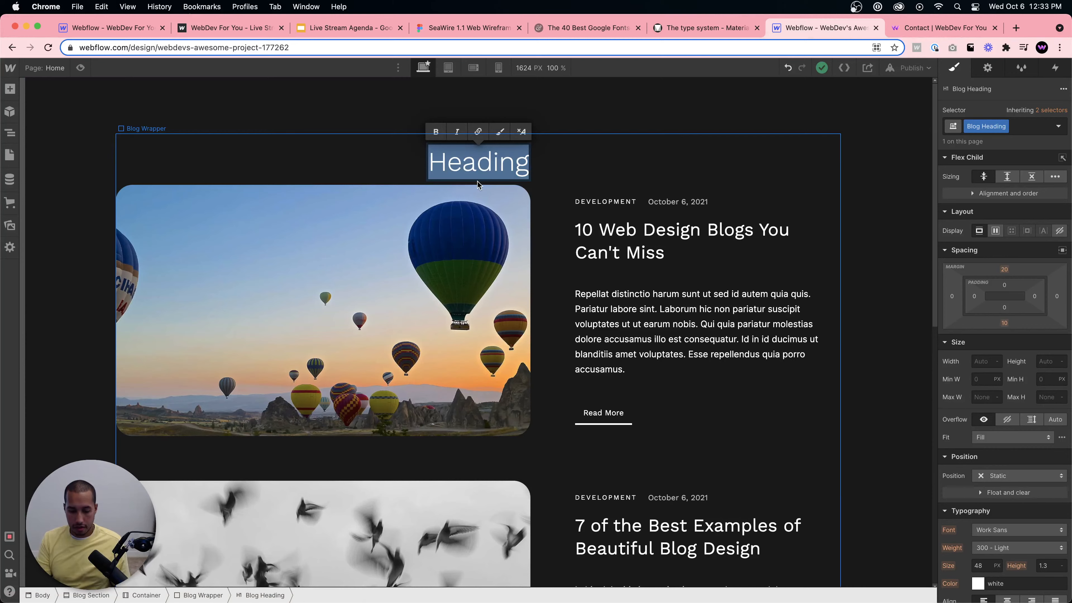
pyautogui.write('Our Latest News')
pyautogui.press('Escape')
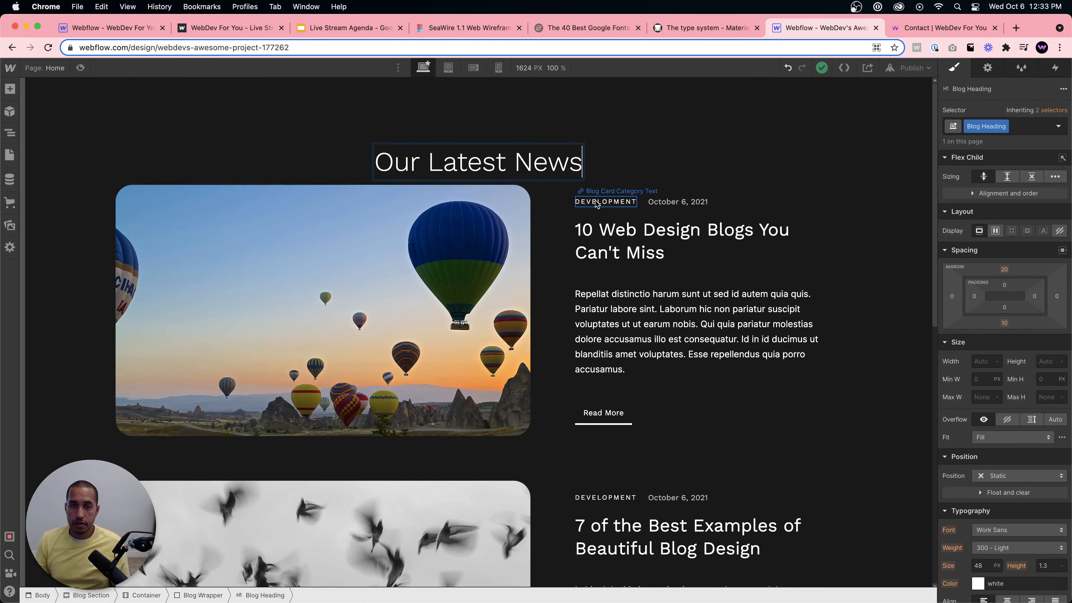
# Set the bottom margin of the Blog Heading to 80 px.
pyautogui.click(1004, 322)
pyautogui.write('60')
pyautogui.press('Return')
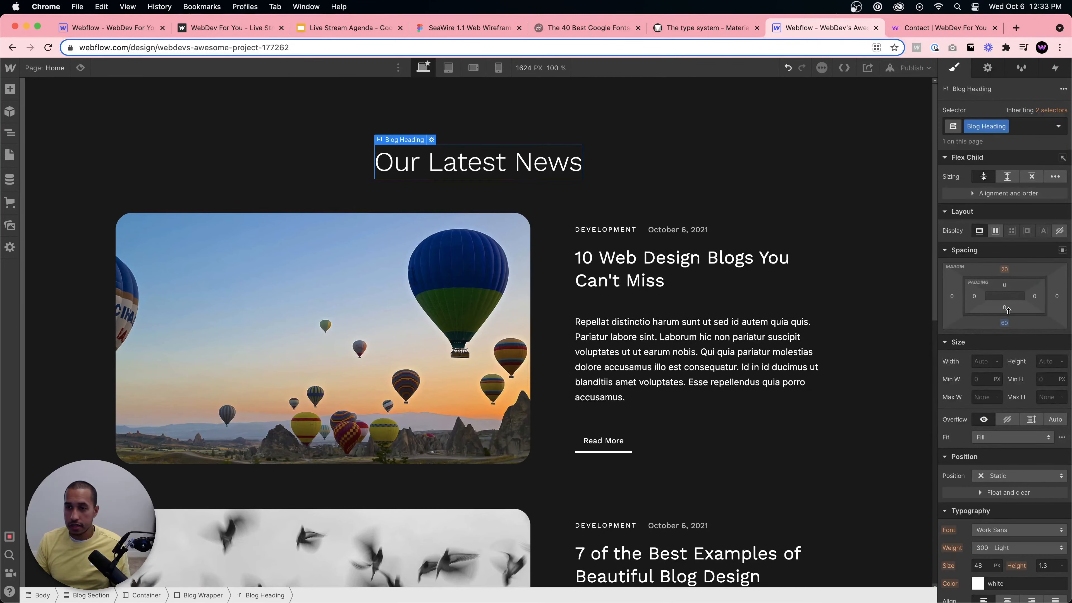
pyautogui.click(1004, 322)
pyautogui.write('80')
pyautogui.press('Return')
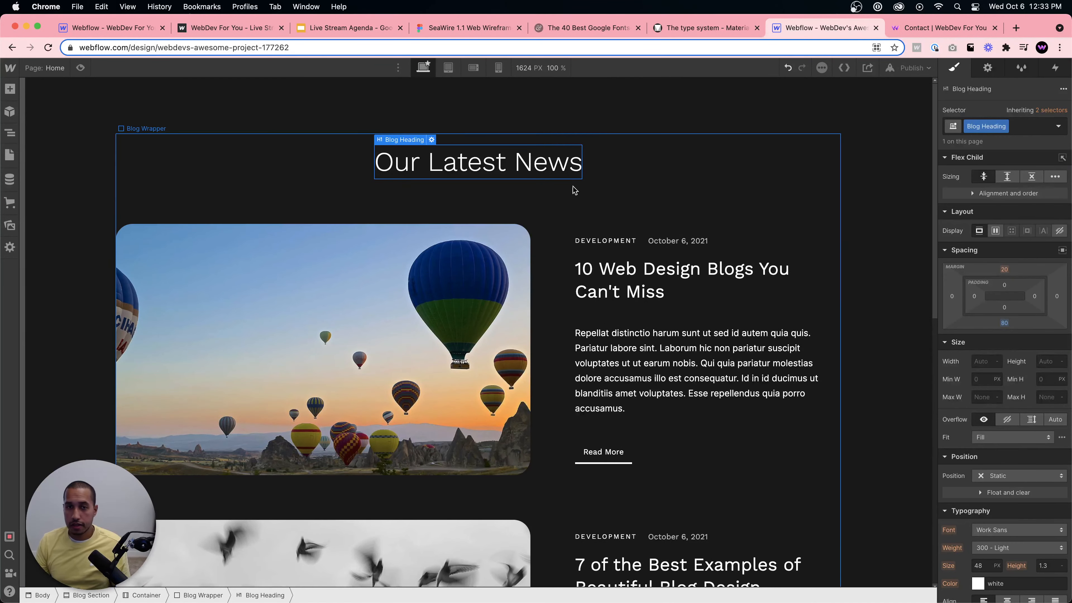
pyautogui.click(631, 196)
pyautogui.scroll(-6, 691, 187)
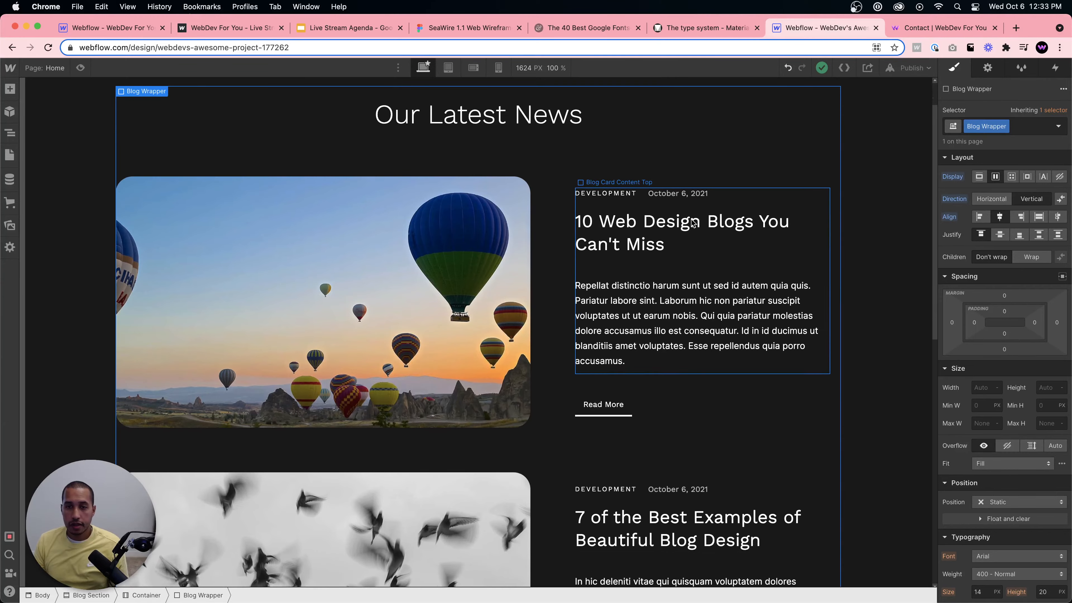
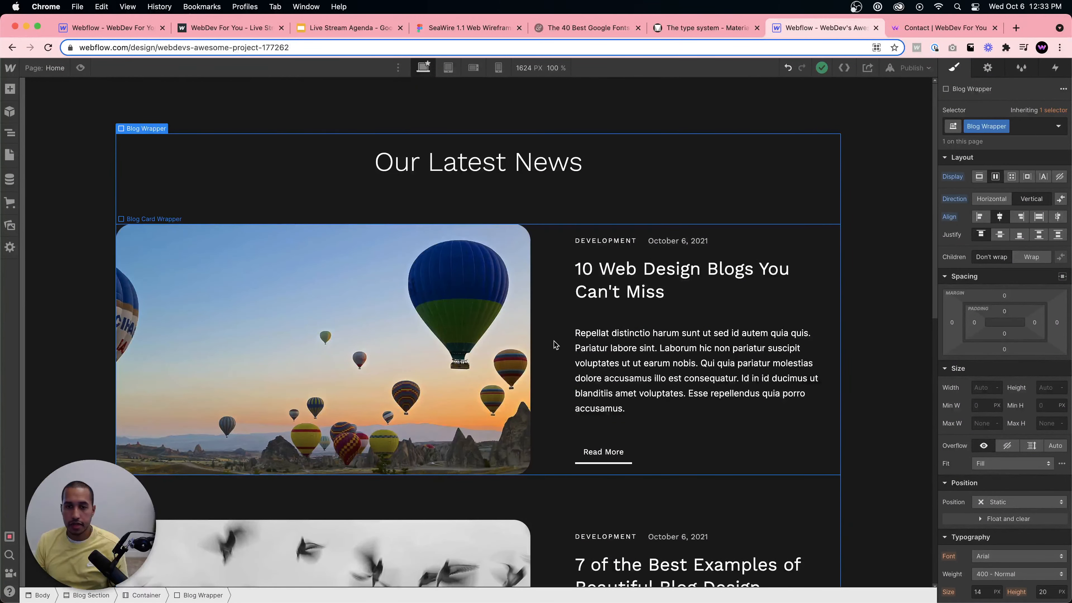
# Set the left and right padding of the Read More Blog Card Button to 0.
pyautogui.scroll(-2, 692, 338)
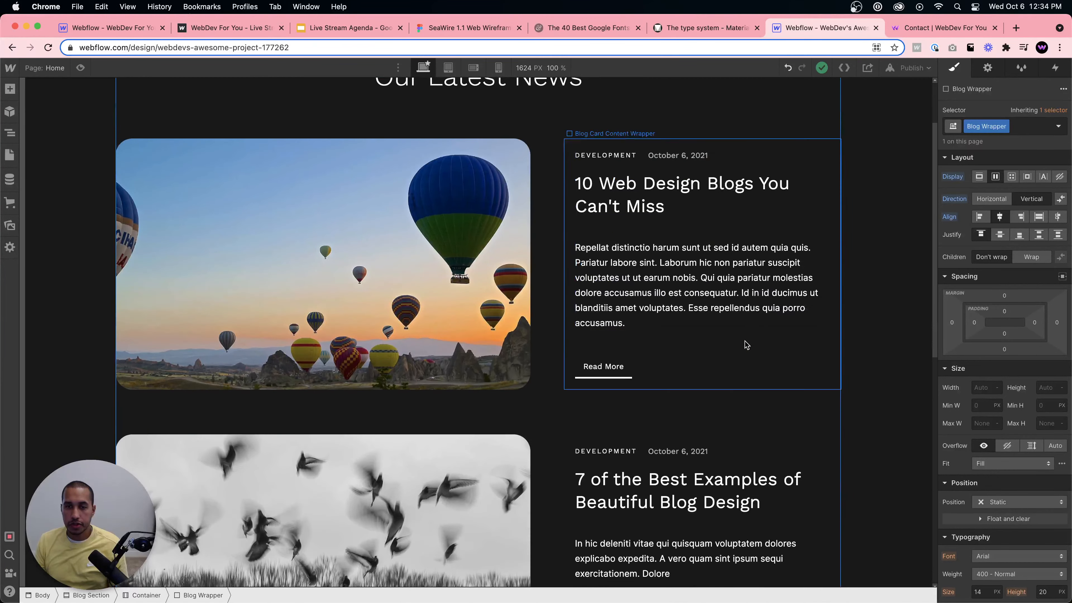
pyautogui.scroll(-2, 746, 345)
pyautogui.click(616, 296)
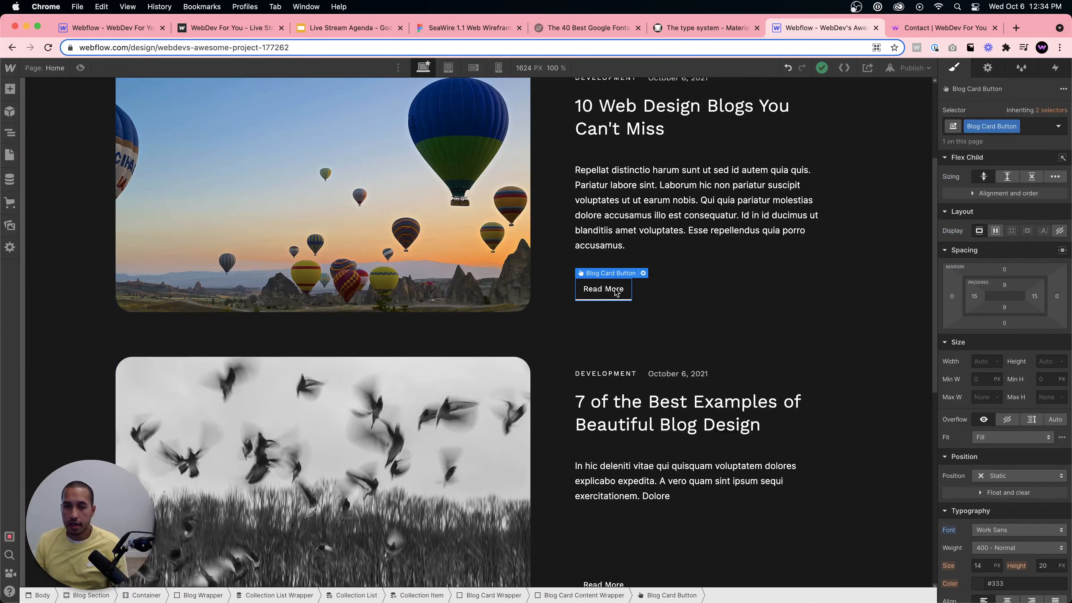
pyautogui.click(724, 335)
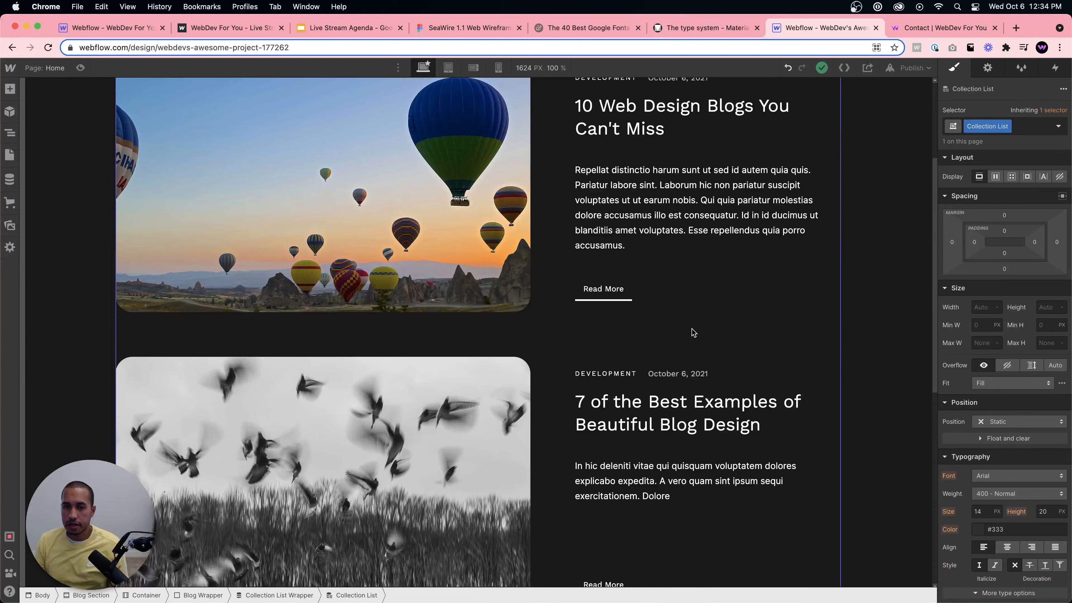
pyautogui.click(599, 297)
pyautogui.click(693, 322)
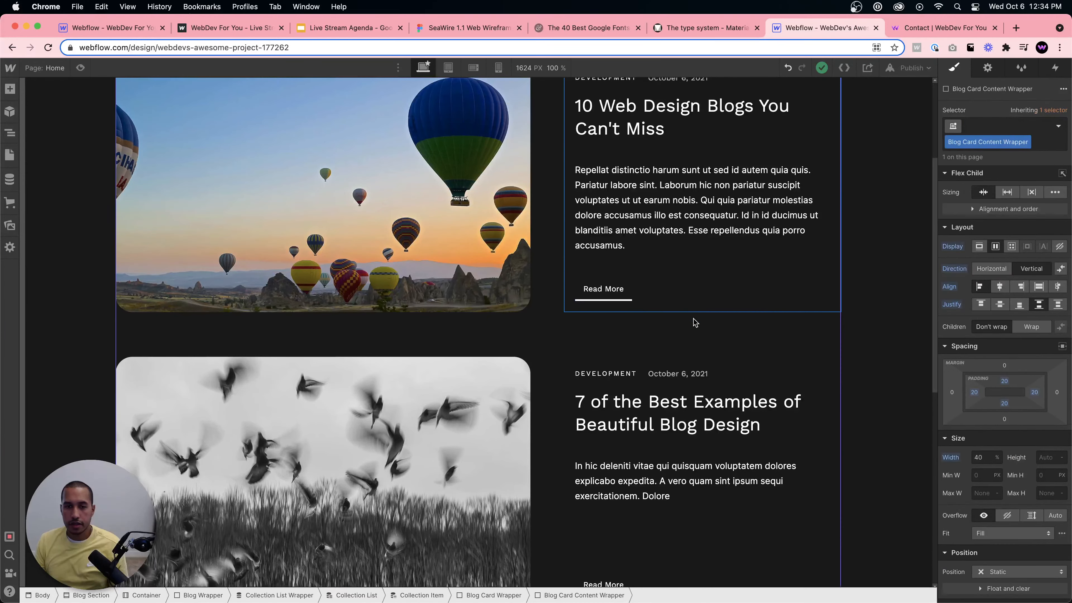
pyautogui.click(603, 291)
pyautogui.click(976, 297)
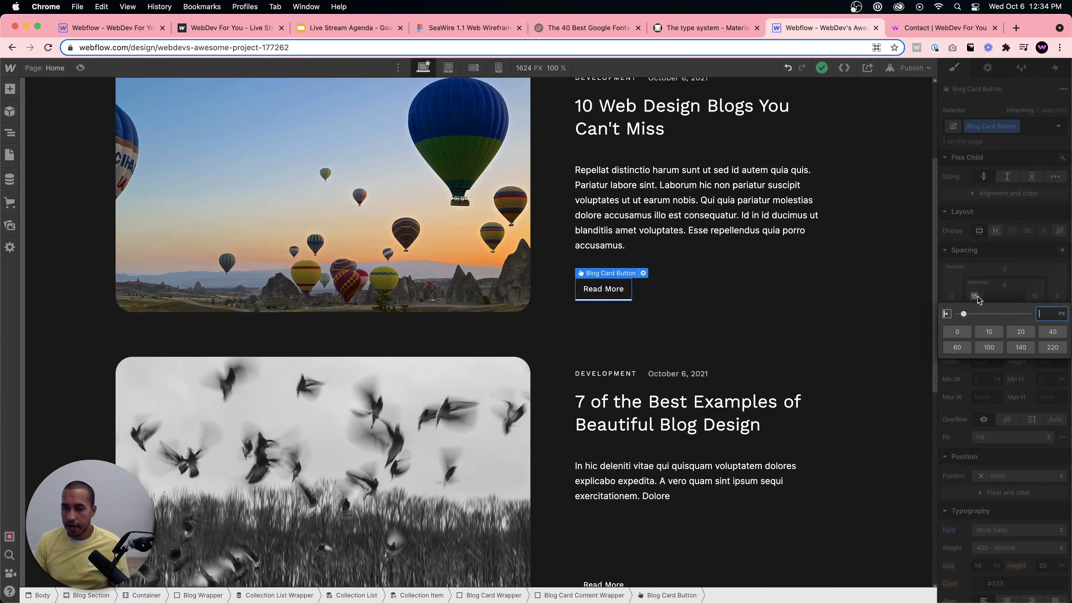
pyautogui.write('0')
pyautogui.press('Return')
pyautogui.click(1034, 297)
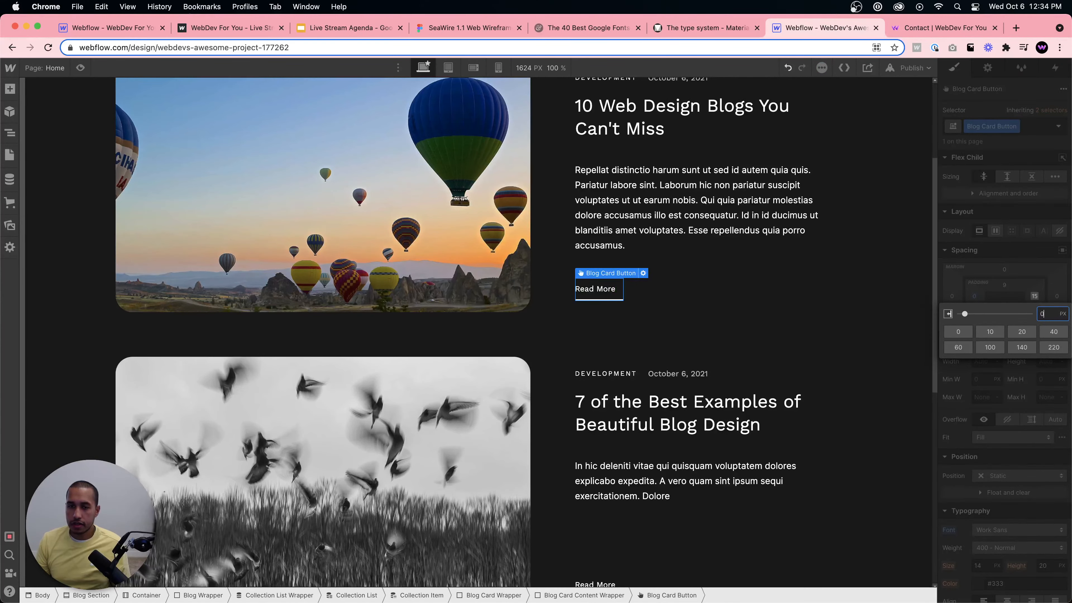
pyautogui.click(878, 311)
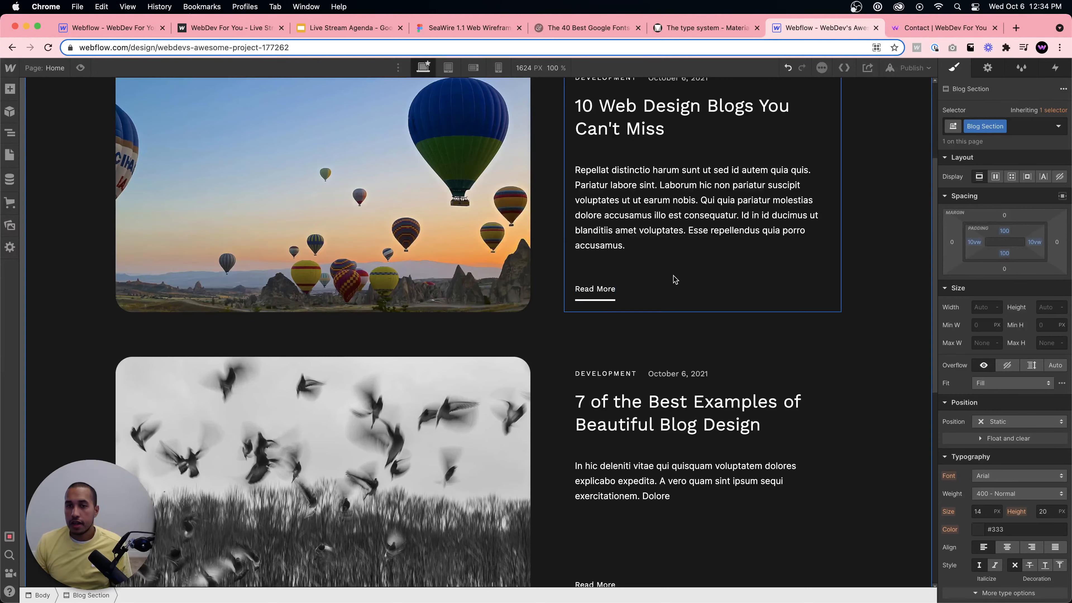
pyautogui.scroll(3, 675, 283)
pyautogui.scroll(-2, 733, 382)
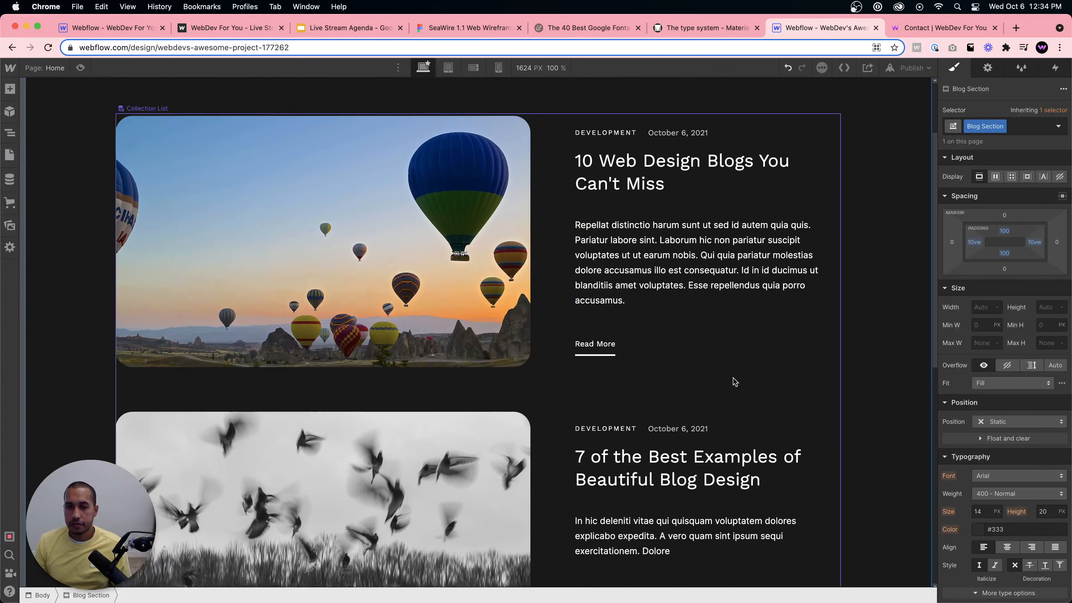
pyautogui.scroll(3, 494, 205)
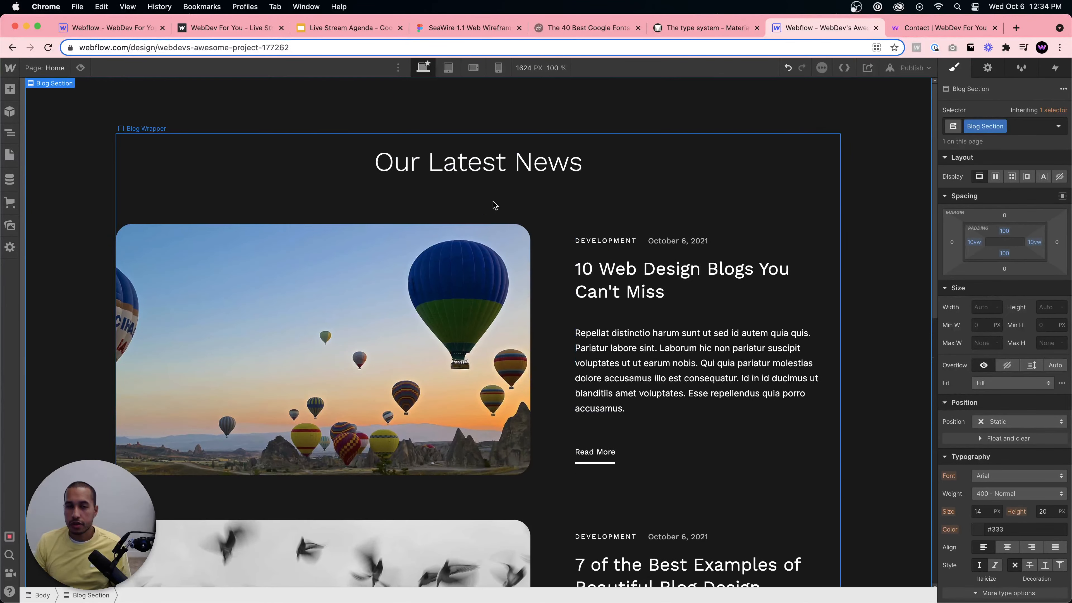
pyautogui.click(914, 69)
pyautogui.click(689, 286)
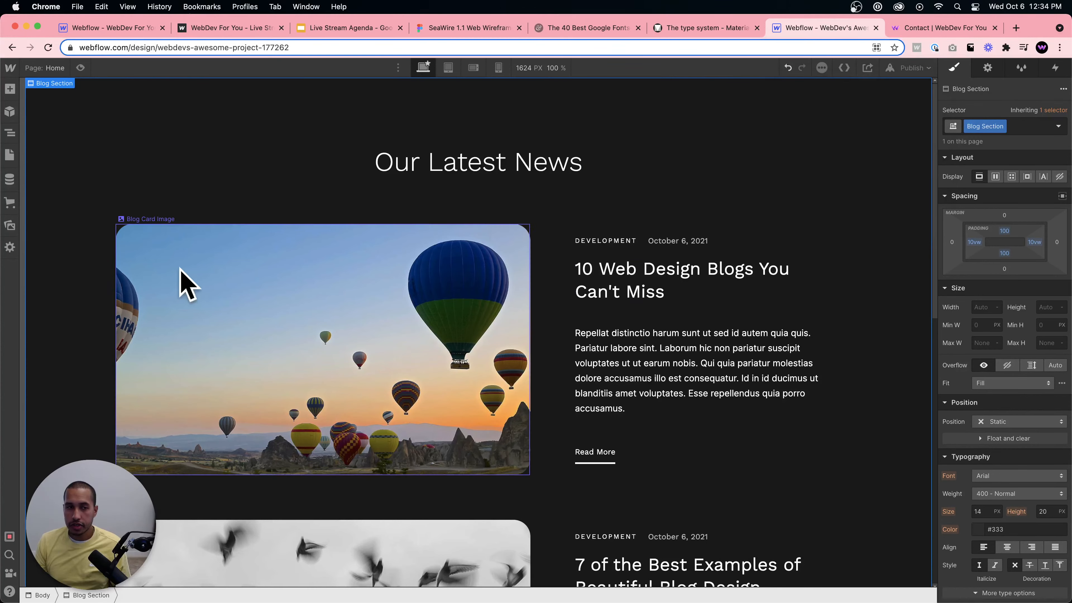
# Try to replace the main image of the "10 Web Design Blogs You Can't Miss" post with the fakurian-design gradient ending in w28-unsplash.jpg, and save.
pyautogui.click(10, 225)
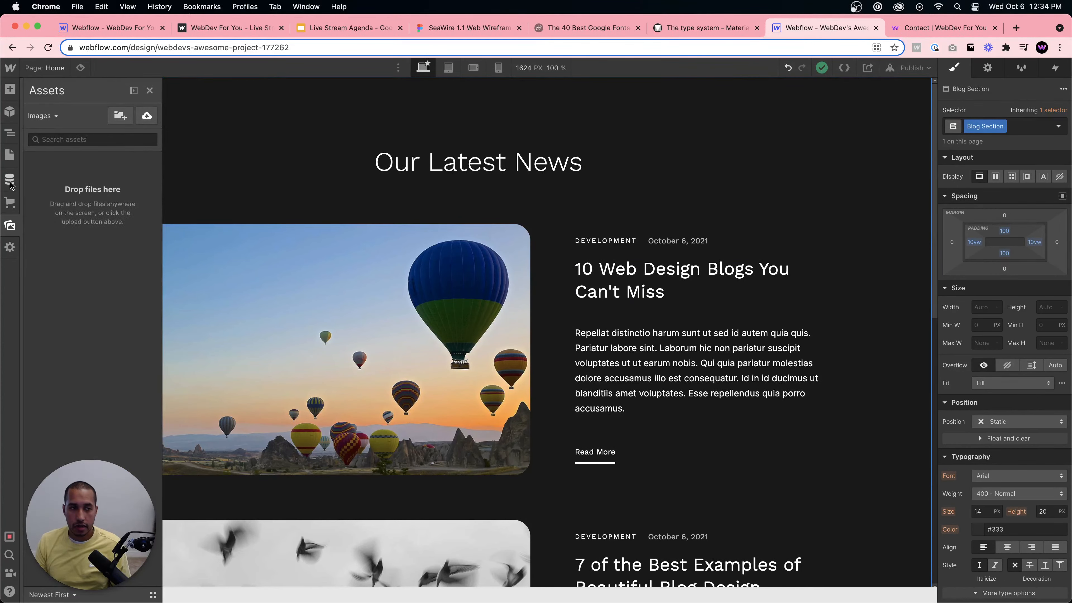
pyautogui.click(10, 181)
pyautogui.click(112, 116)
pyautogui.click(325, 142)
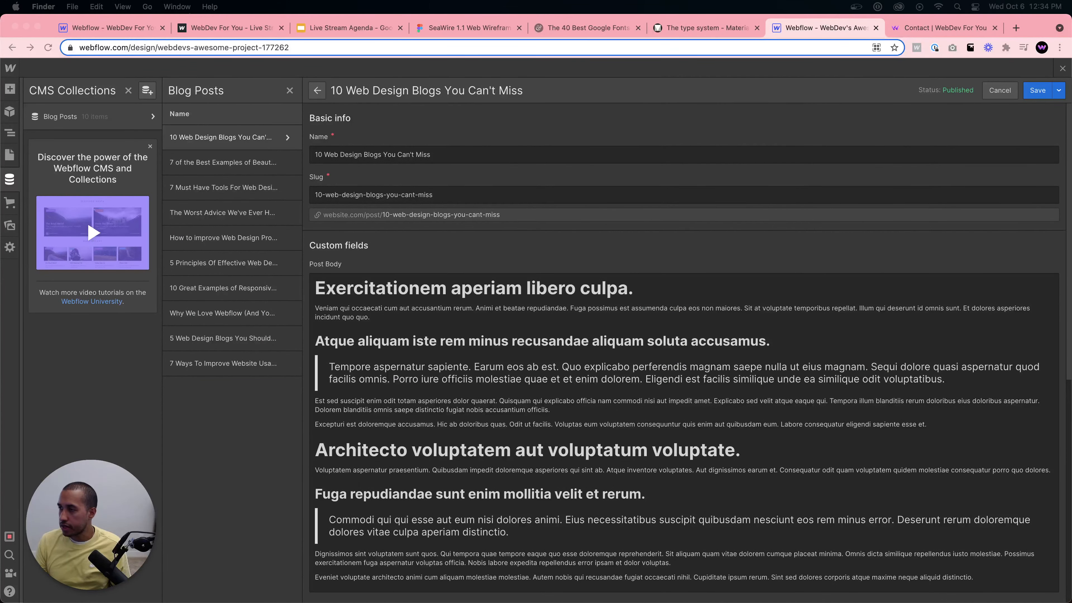
pyautogui.click(571, 249)
pyautogui.scroll(-10, 548, 252)
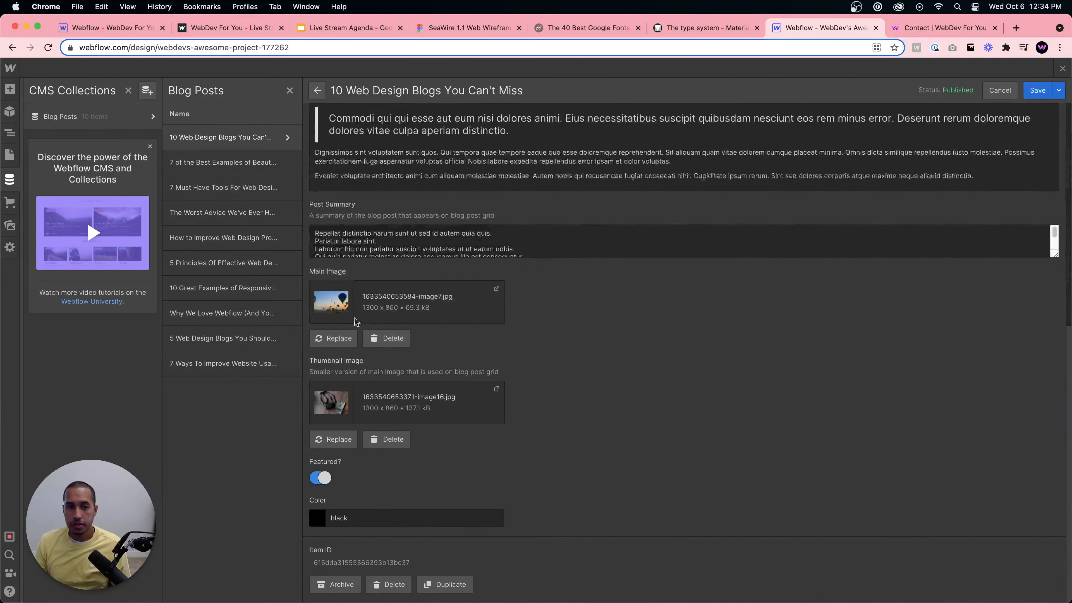
pyautogui.click(333, 340)
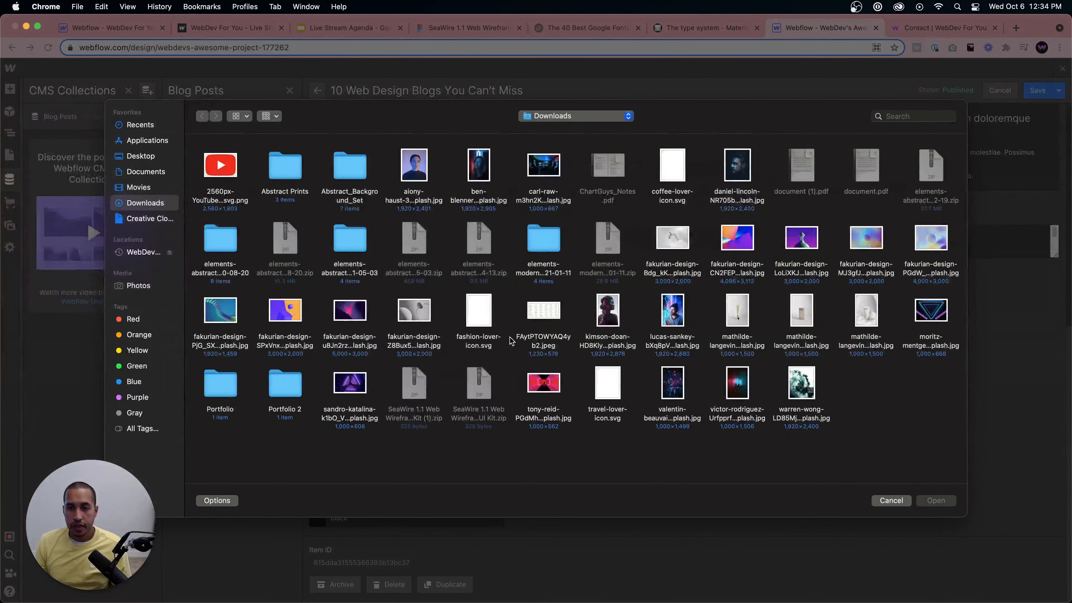
pyautogui.doubleClick(877, 245)
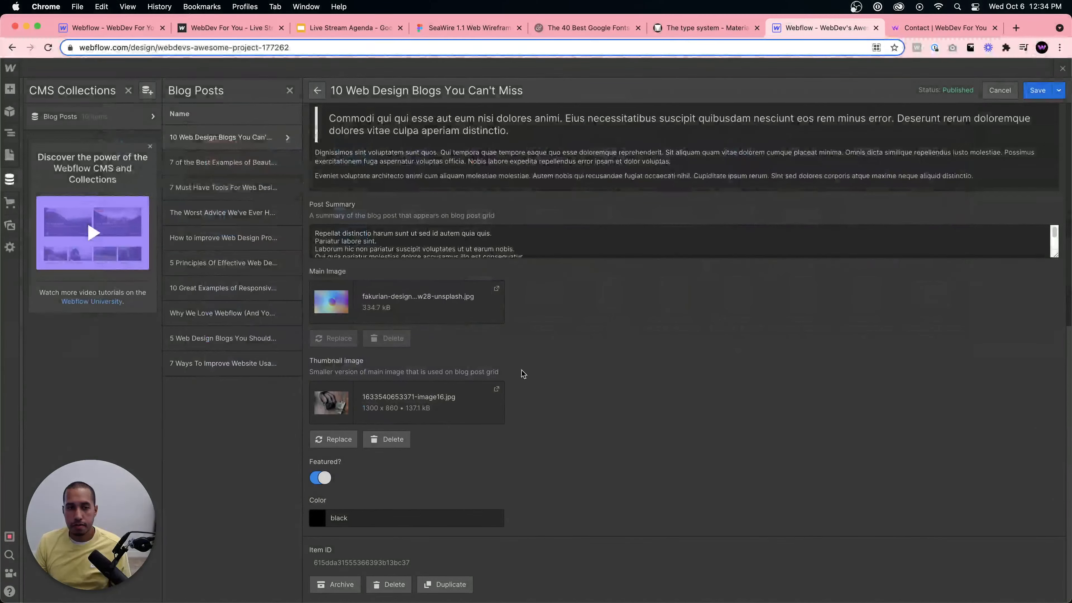
pyautogui.click(1037, 91)
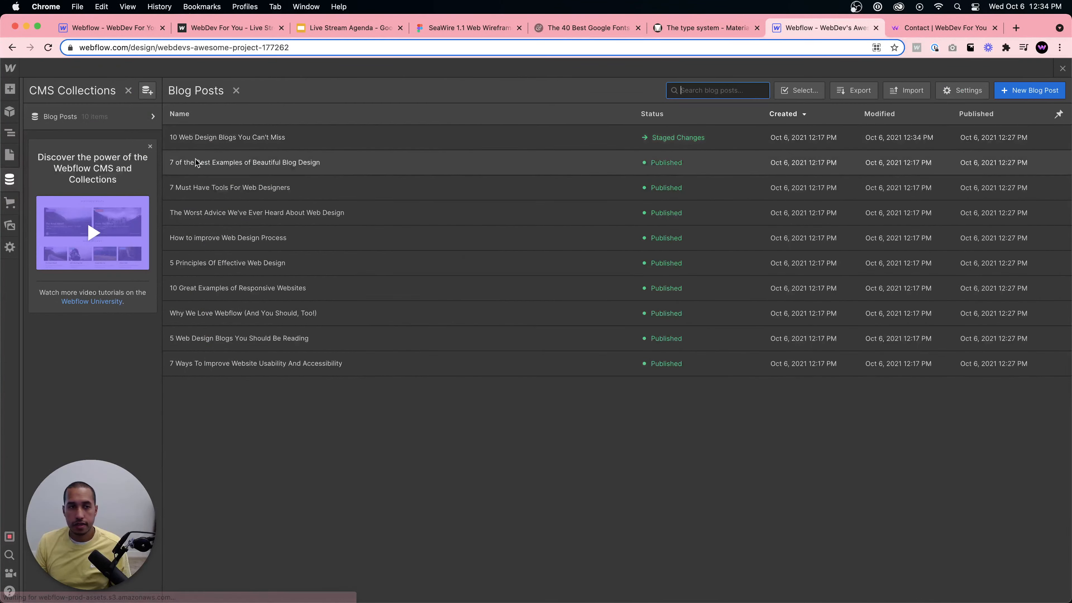
# Replace the main image of "7 of the Best Examples of Beautiful Blog Design" with the purple fakurian-design image ending in vgE-unsplash.jpg, and save.
pyautogui.click(227, 166)
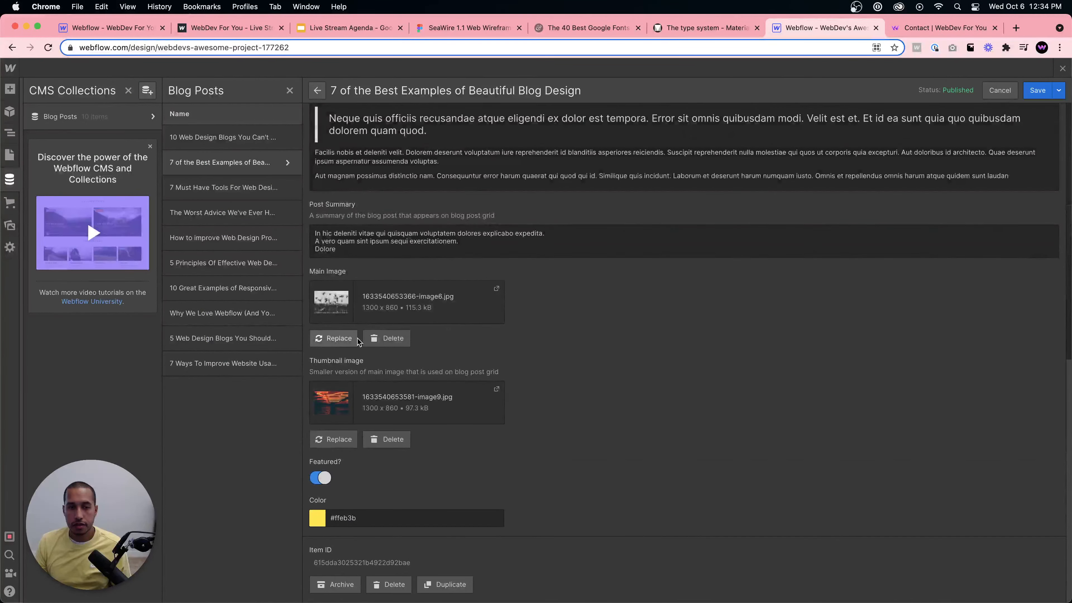
pyautogui.click(354, 339)
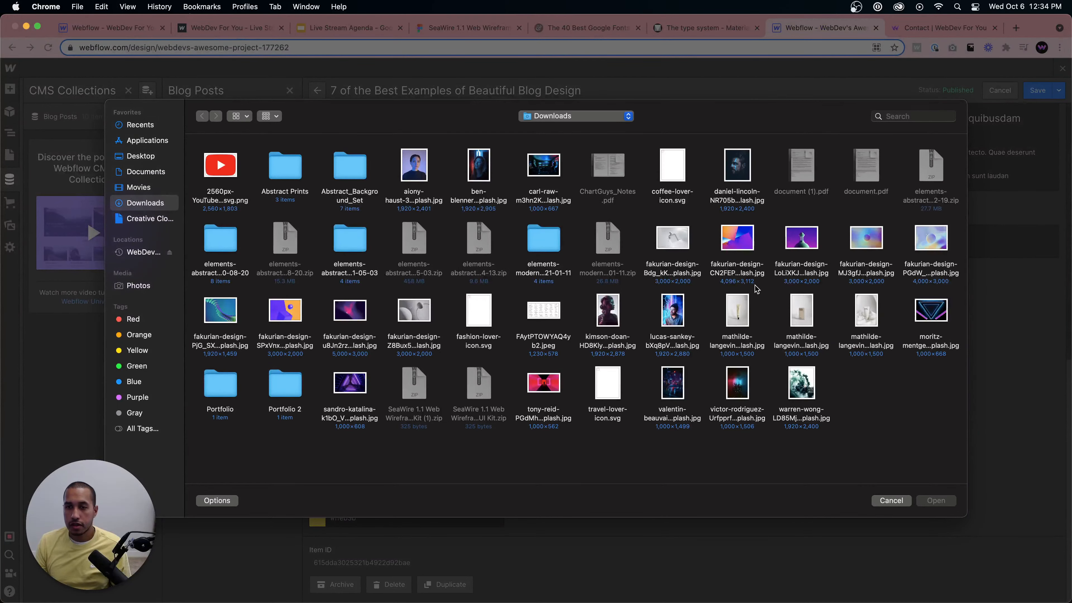
pyautogui.doubleClick(801, 243)
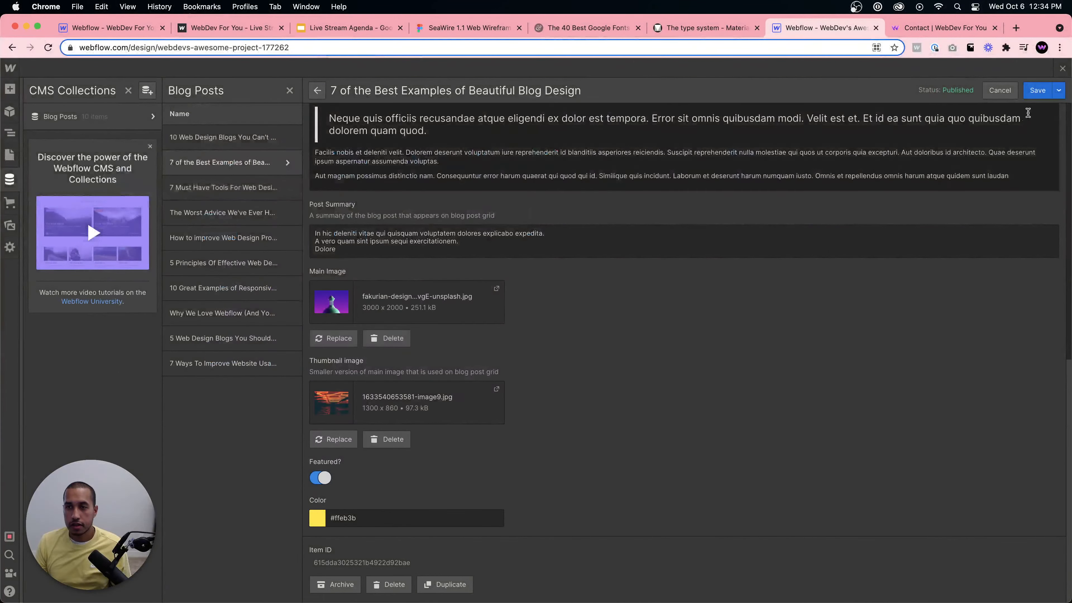
pyautogui.click(1041, 91)
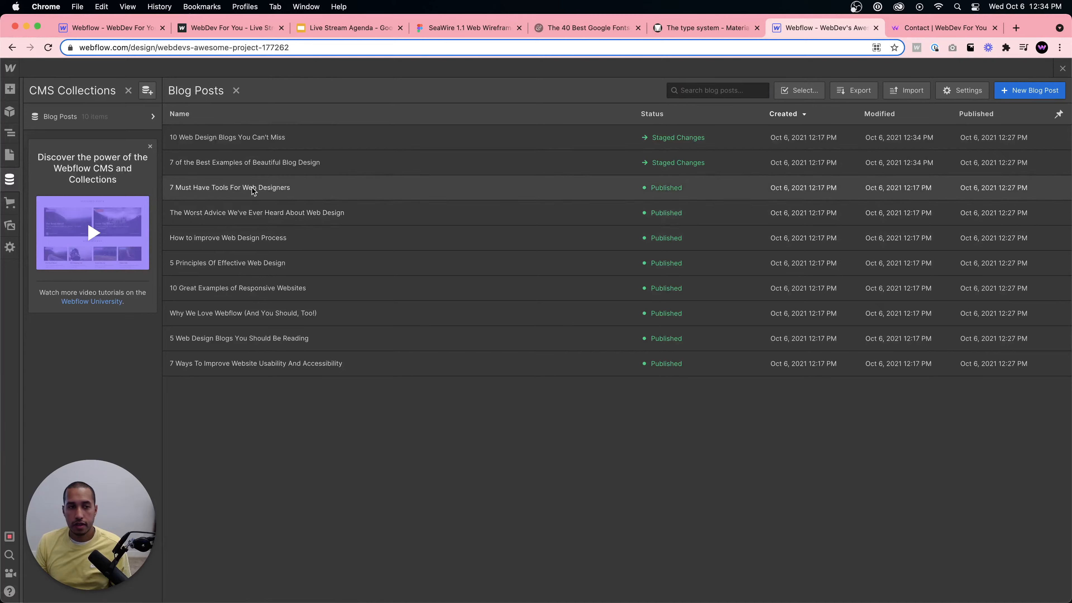
# Try to replace the main image of "7 Must Have Tools For Web Designers" with the daniel-lincoln portrait, save, and return to the page canvas.
pyautogui.click(248, 186)
pyautogui.click(344, 347)
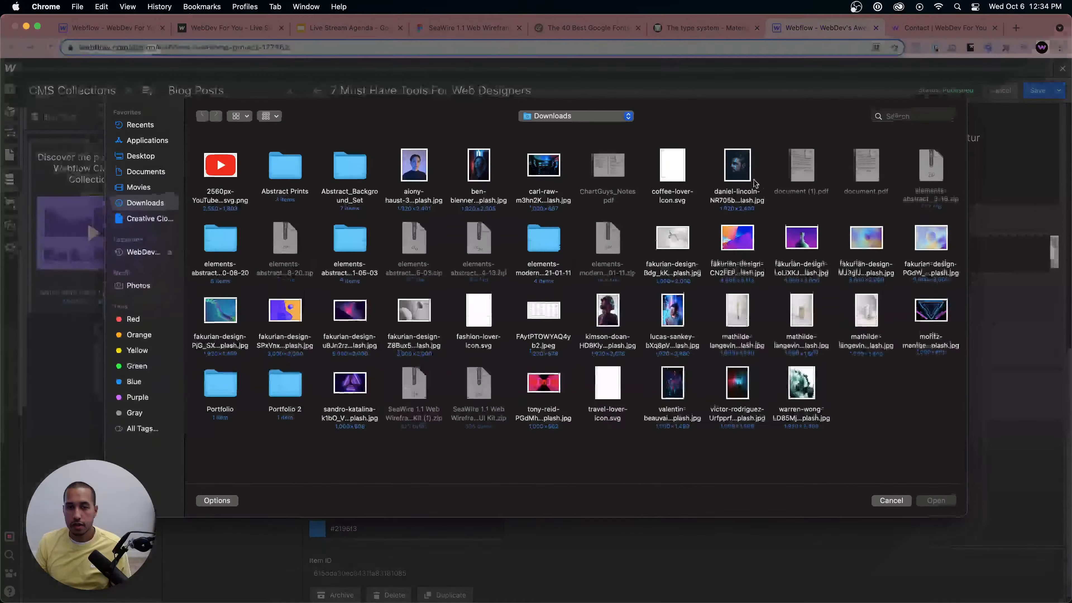
pyautogui.doubleClick(743, 162)
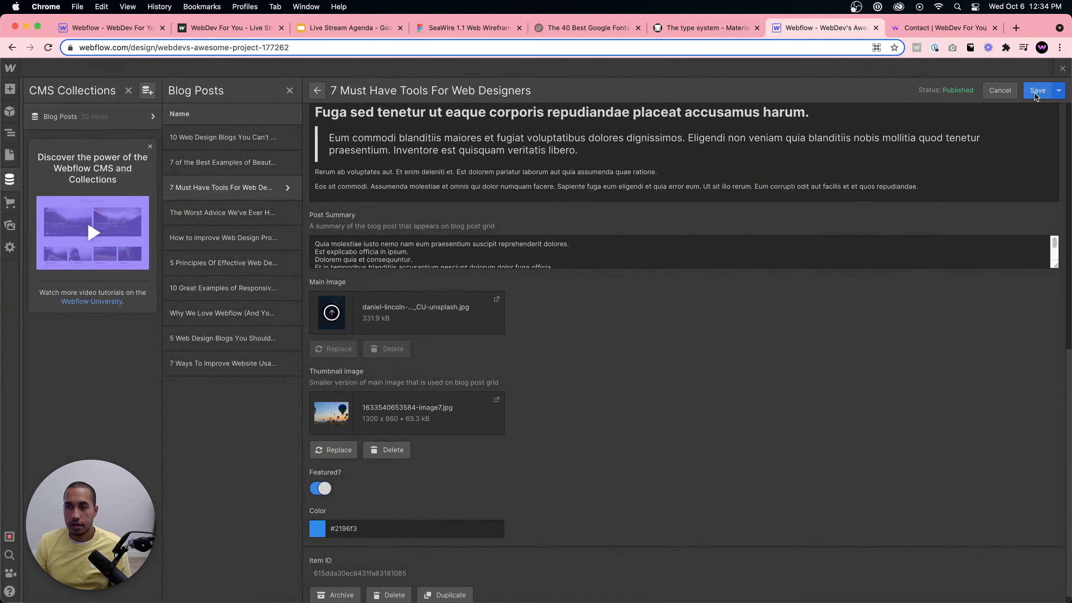
pyautogui.click(1037, 91)
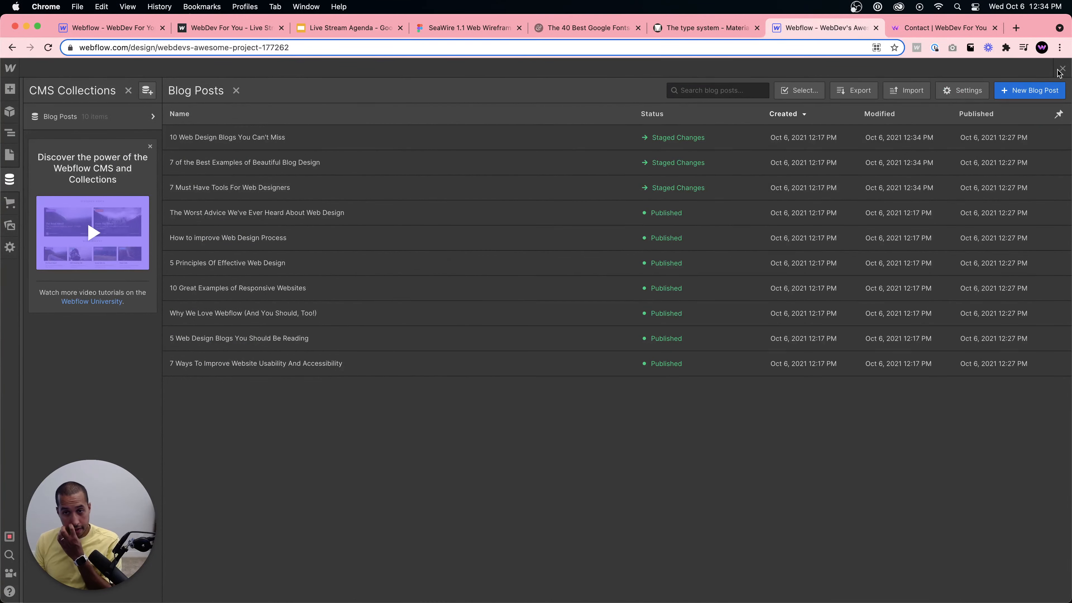
pyautogui.click(1061, 69)
pyautogui.scroll(-10, 550, 336)
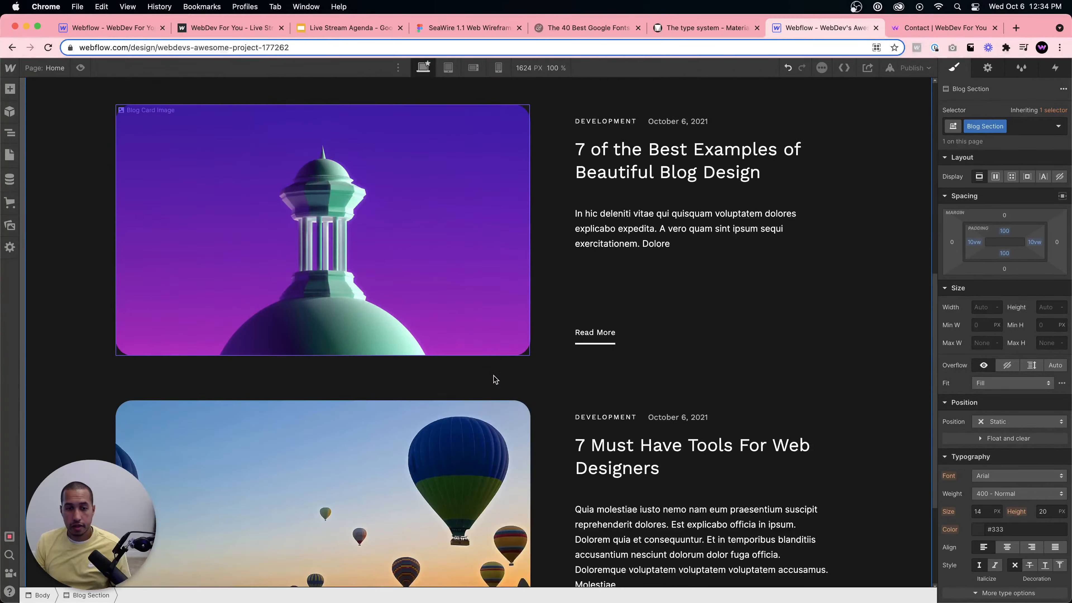
pyautogui.scroll(15, 493, 379)
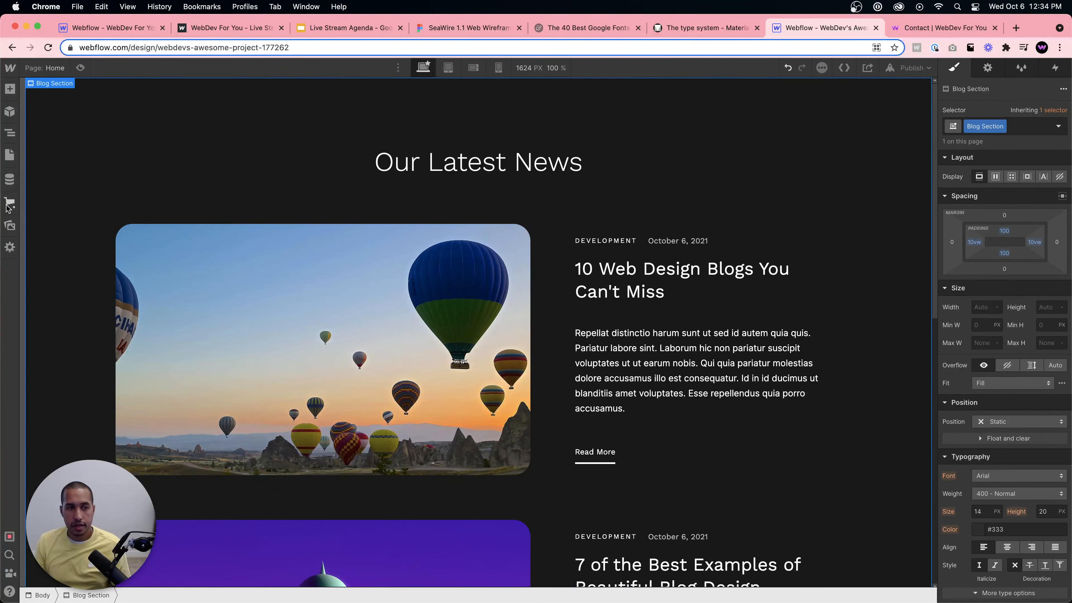
# Replace the main image of the "10 Web Design Blogs You Can't Miss" blog post with the fakurian-design gradient ending in w28-unsplash.jpg, and save.
pyautogui.click(10, 181)
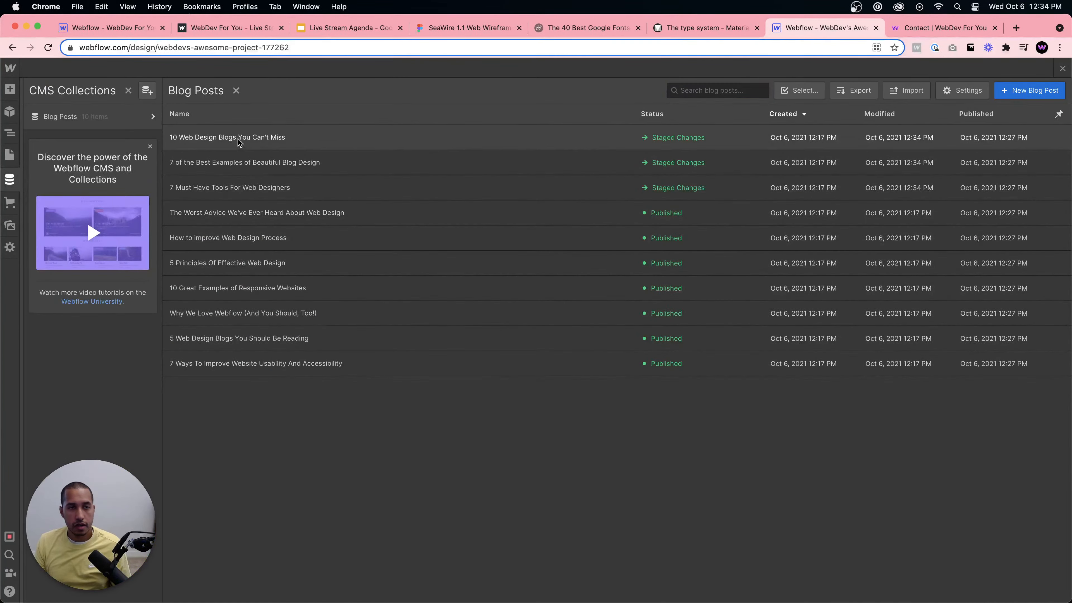
pyautogui.click(249, 137)
pyautogui.scroll(-8, 451, 276)
pyautogui.click(329, 374)
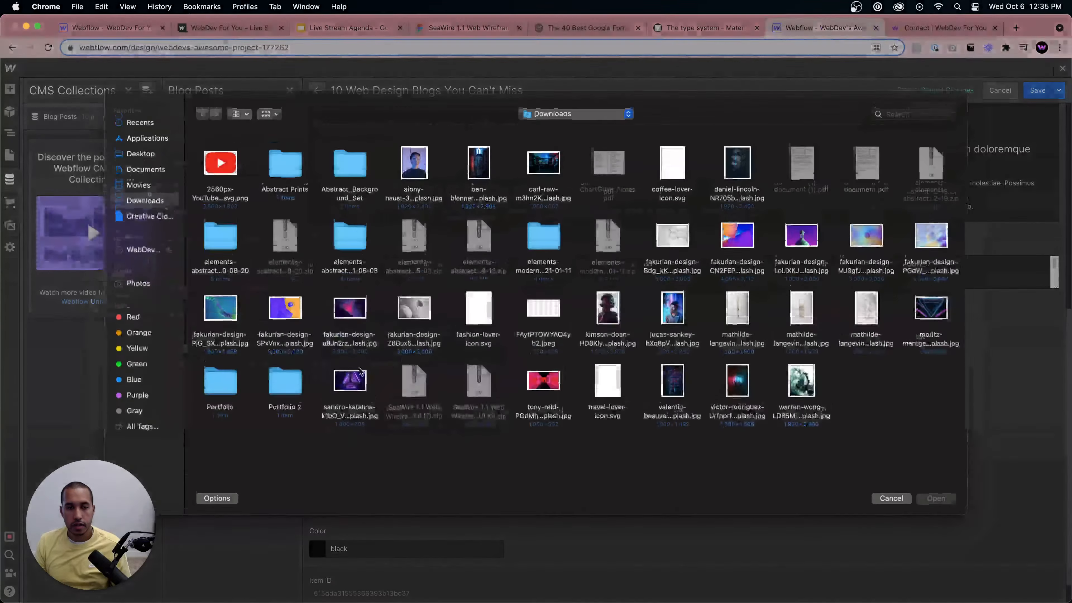
pyautogui.doubleClick(868, 236)
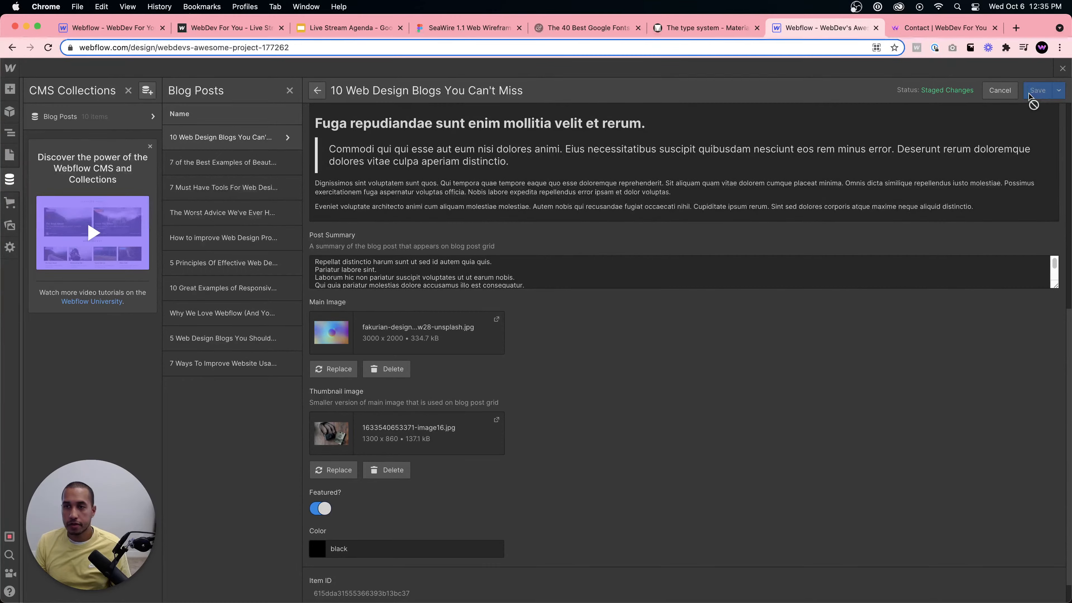
# Replace the main image of "7 Must Have Tools For Web Designers" with the daniel-lincoln portrait, save, and return to the page canvas.
pyautogui.click(236, 162)
pyautogui.scroll(-10, 380, 338)
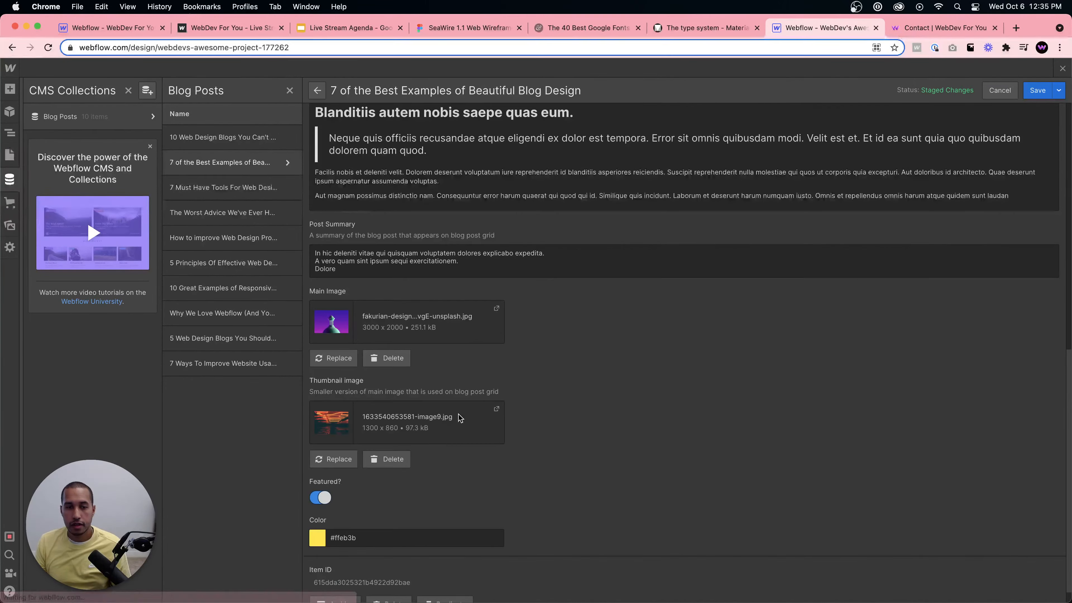
pyautogui.click(224, 187)
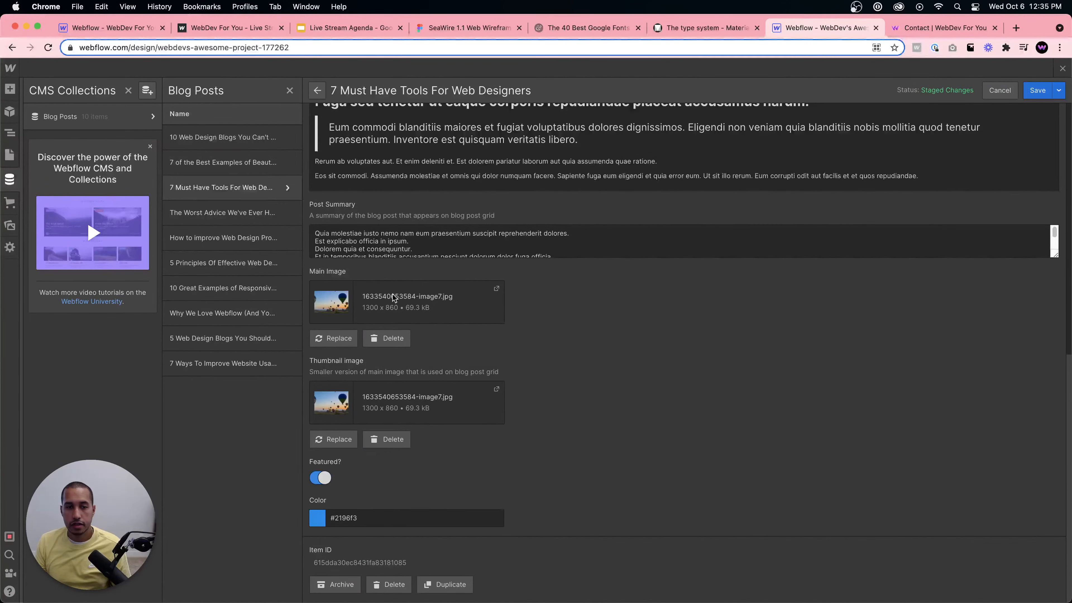
pyautogui.click(339, 342)
pyautogui.doubleClick(738, 168)
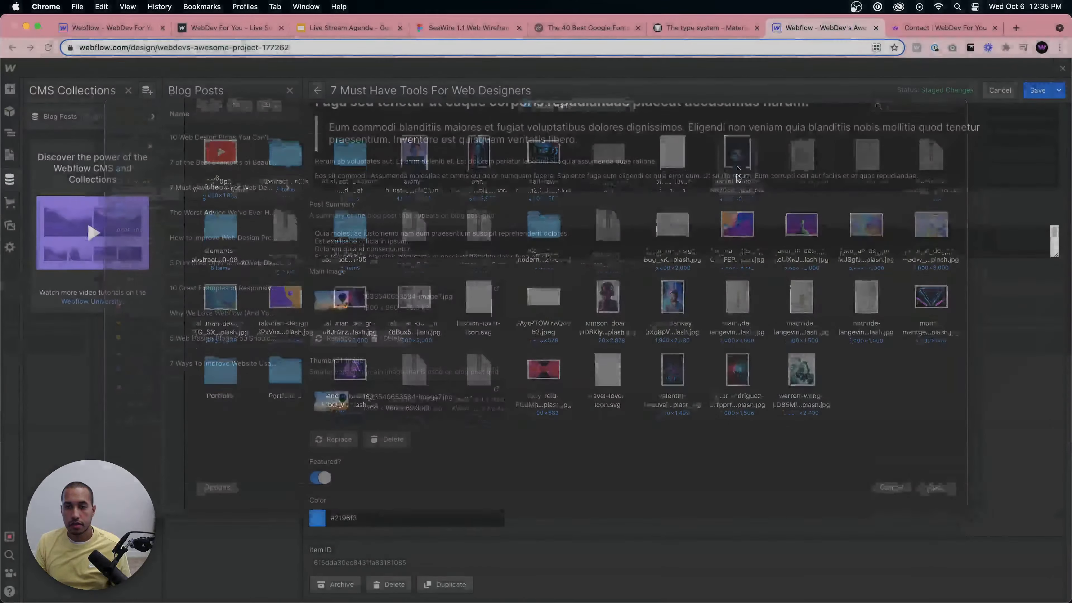
pyautogui.click(1032, 92)
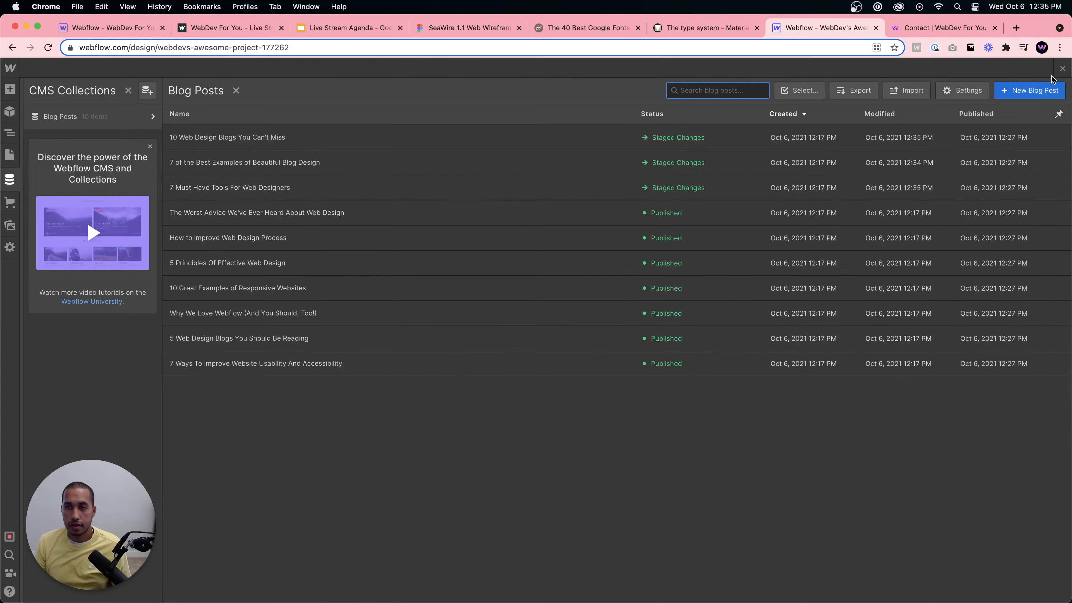
pyautogui.click(1062, 69)
# Publish the site to its webflow.io domain and review the blog section on the live page.
pyautogui.scroll(-5, 850, 220)
pyautogui.scroll(-3, 833, 256)
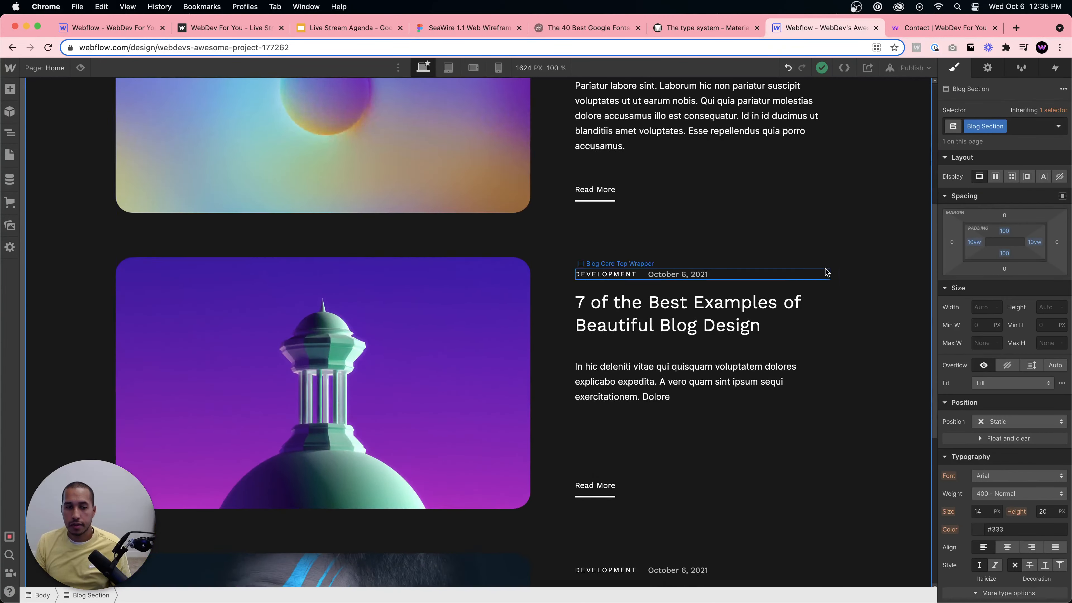
pyautogui.scroll(9, 787, 312)
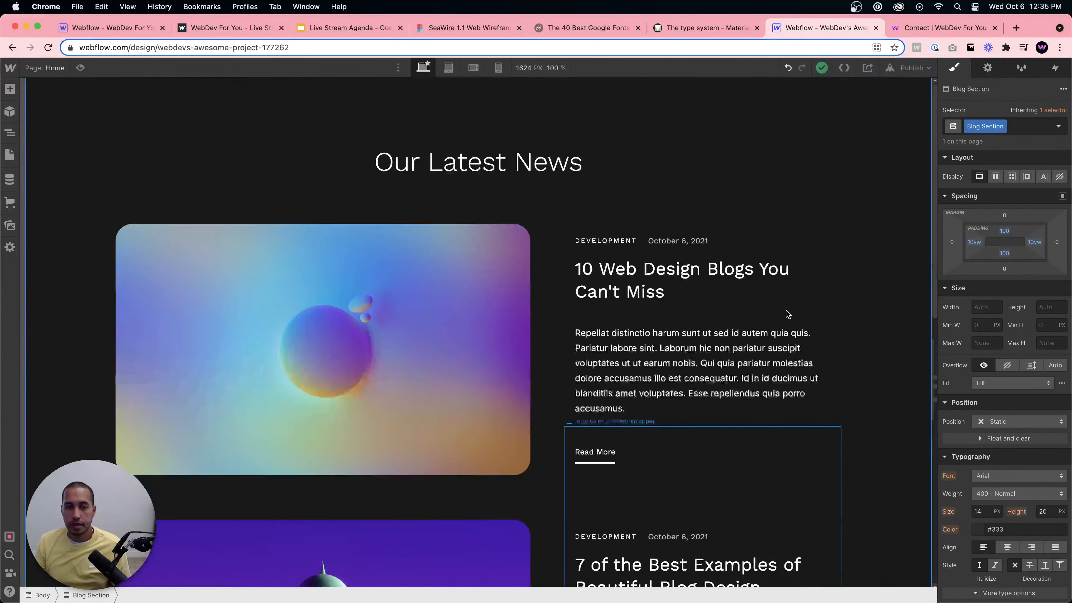
pyautogui.click(907, 68)
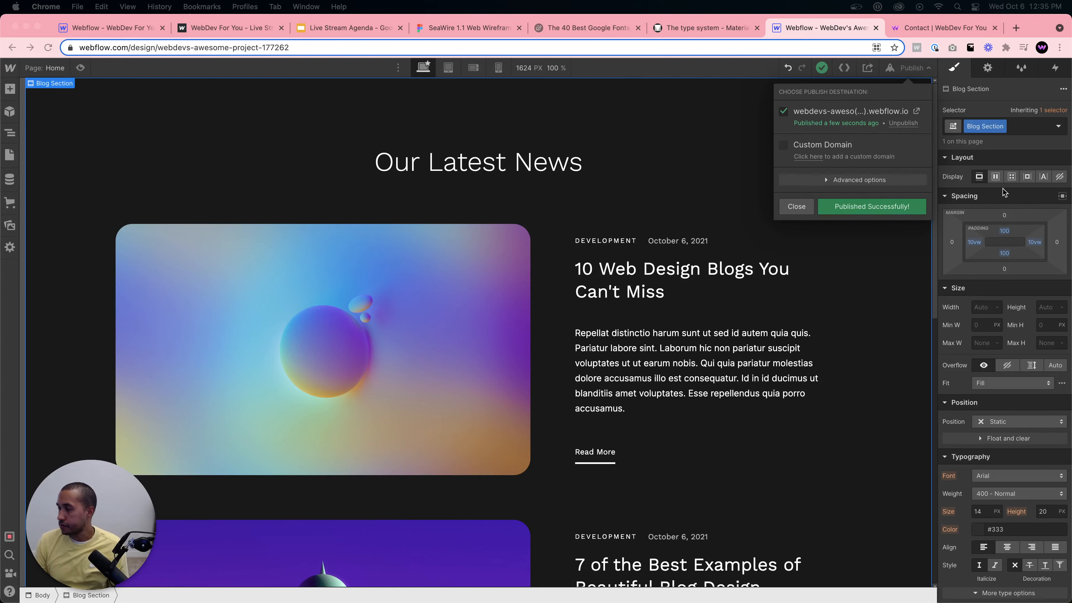
pyautogui.click(918, 111)
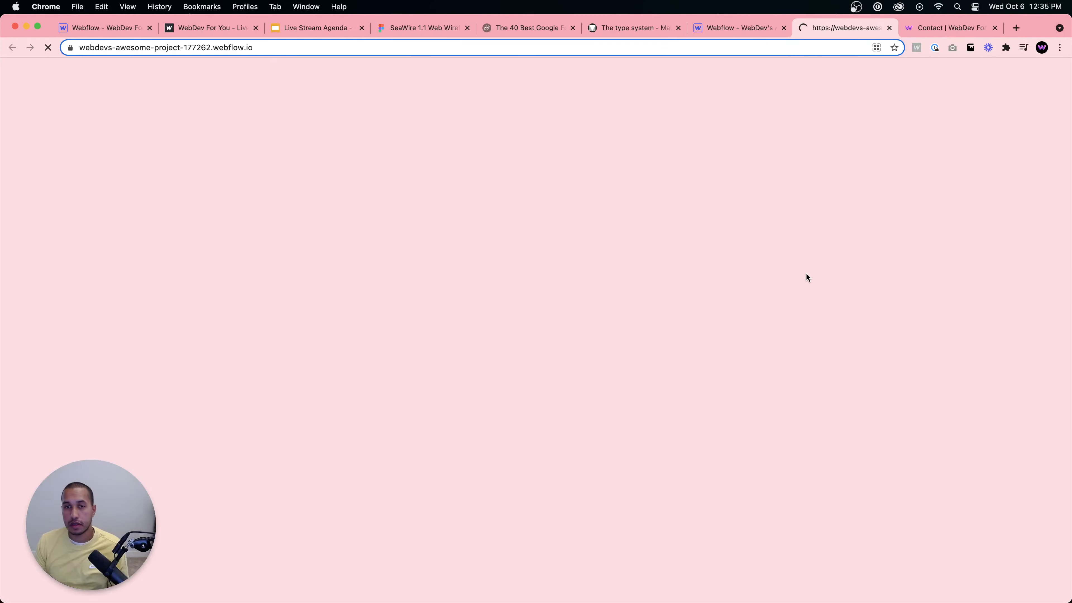
pyautogui.scroll(-10, 442, 321)
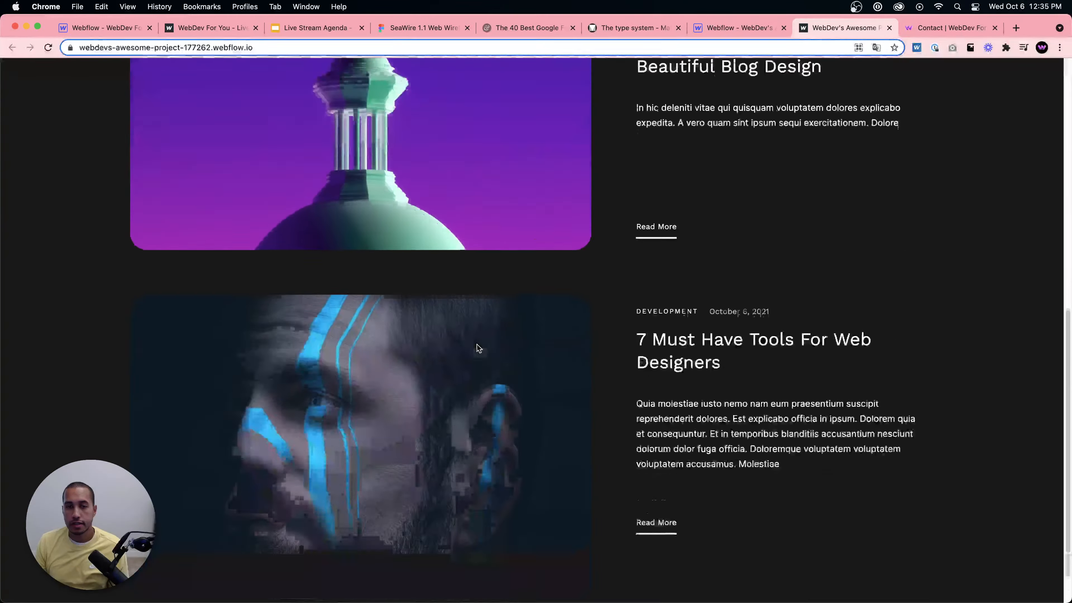
pyautogui.scroll(10, 479, 347)
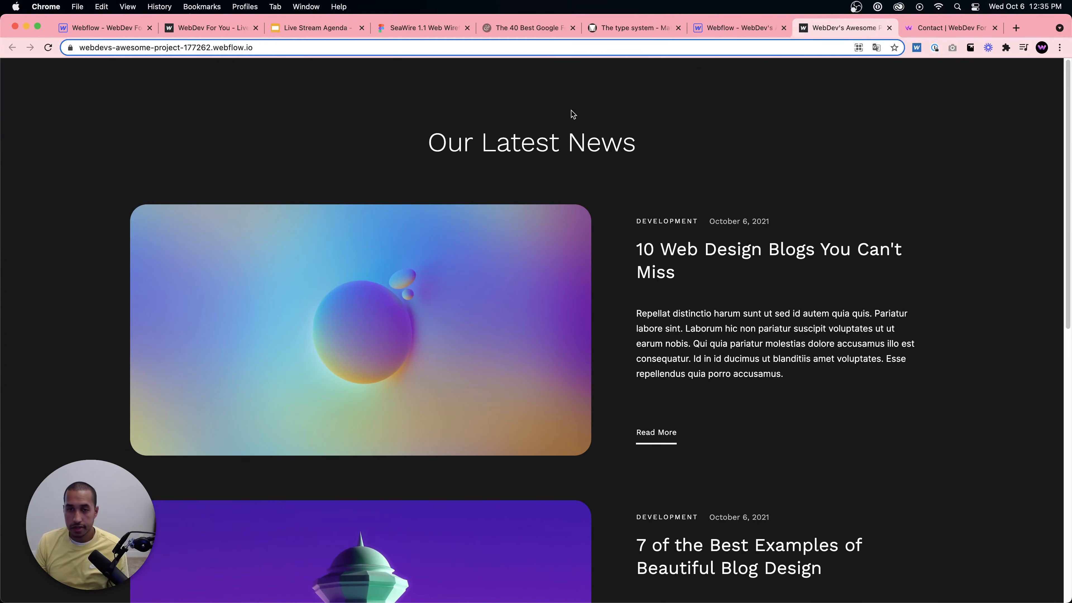
# Back in the Webflow designer, set the Blog Card Wrapper's flex direction to vertical at the tablet breakpoint.
pyautogui.click(721, 27)
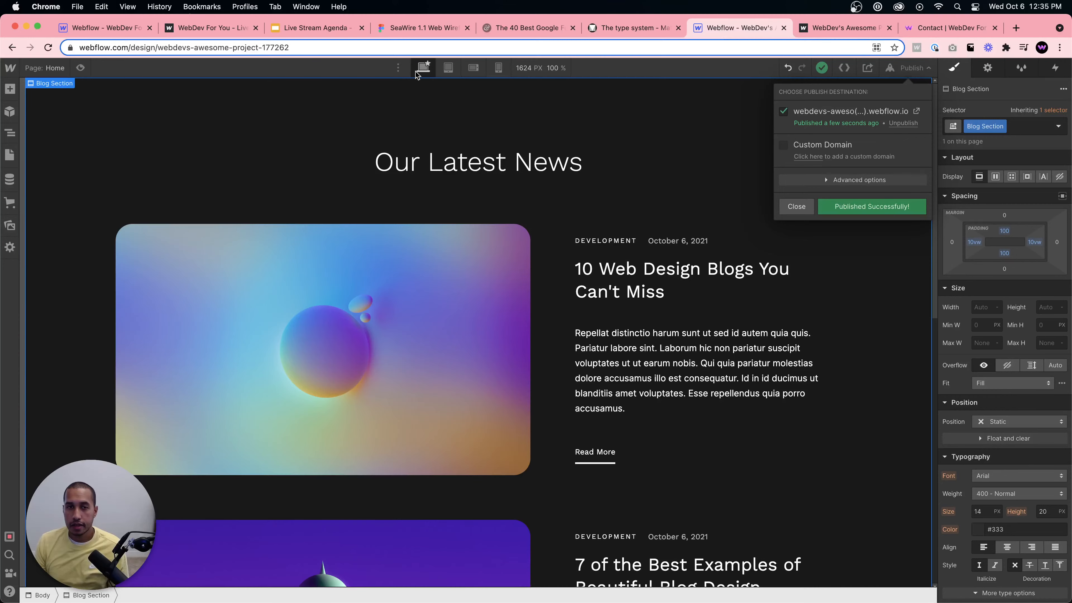
pyautogui.click(449, 68)
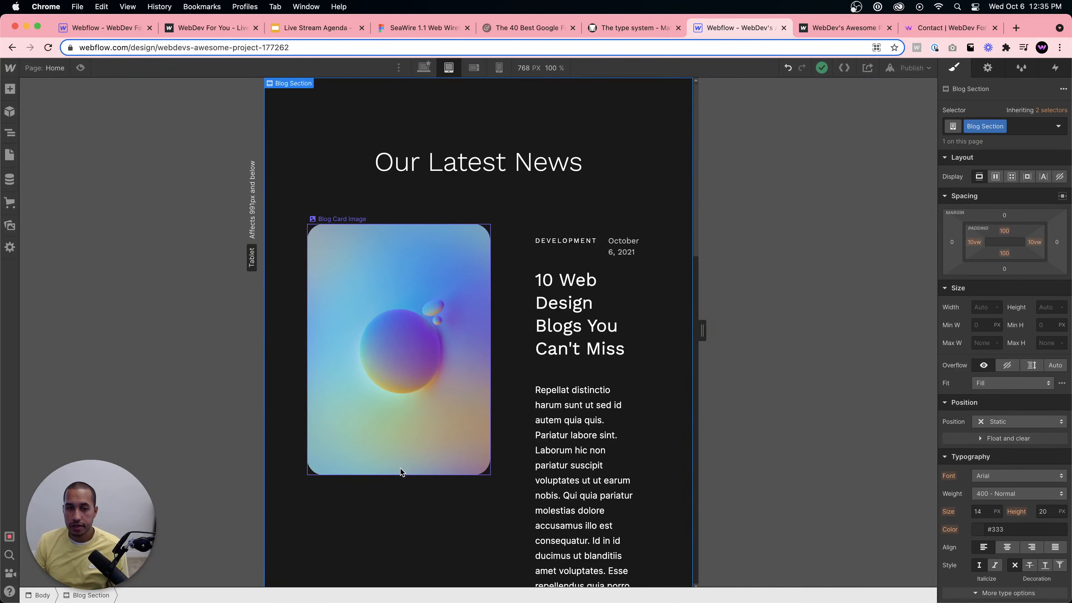
pyautogui.click(506, 419)
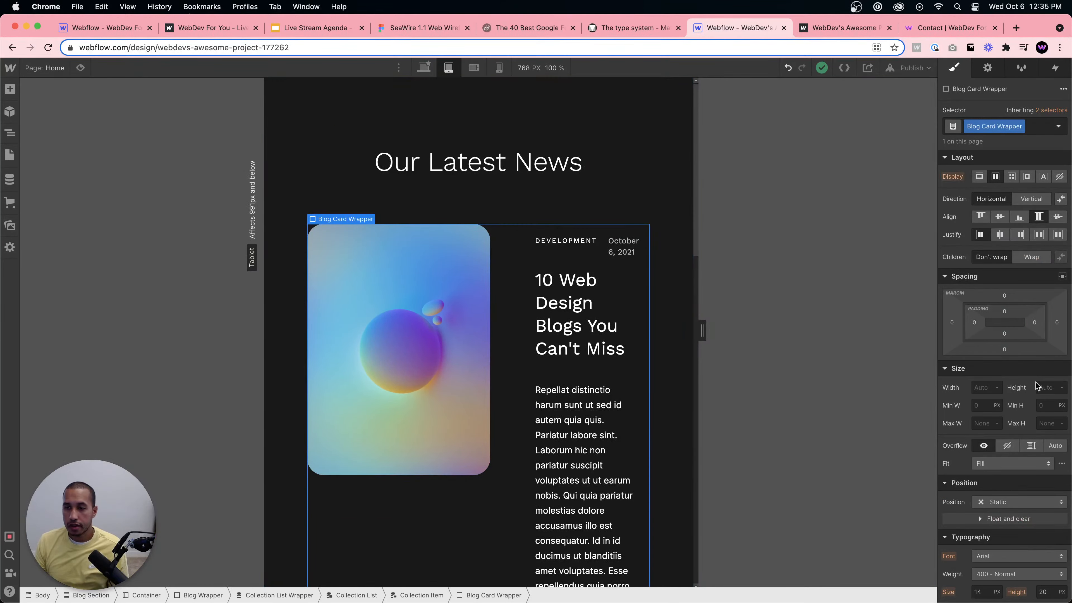
pyautogui.click(1025, 199)
pyautogui.scroll(-6, 646, 419)
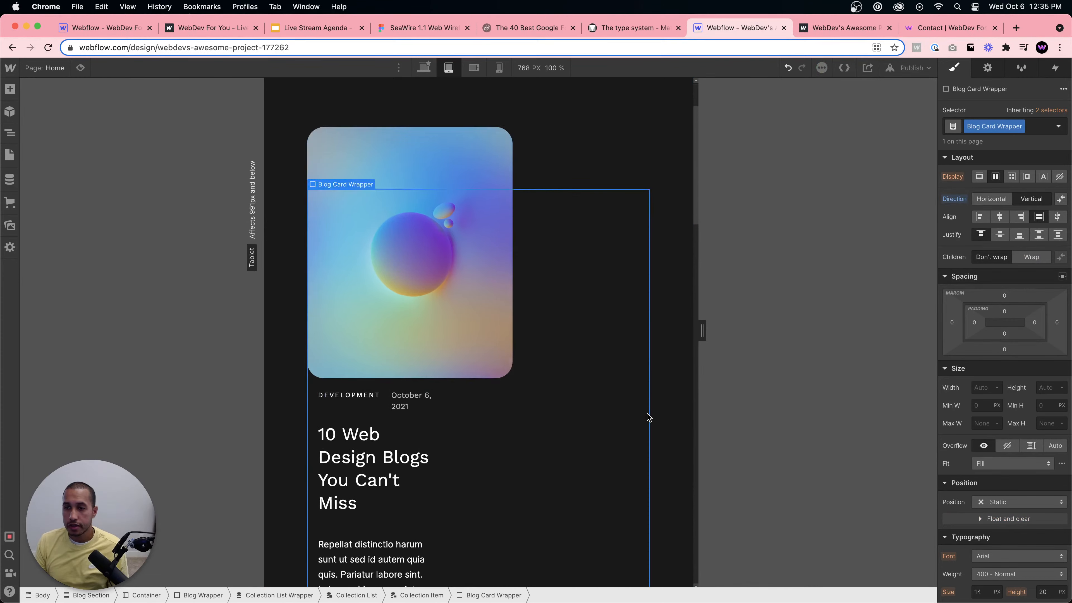
pyautogui.scroll(2, 495, 340)
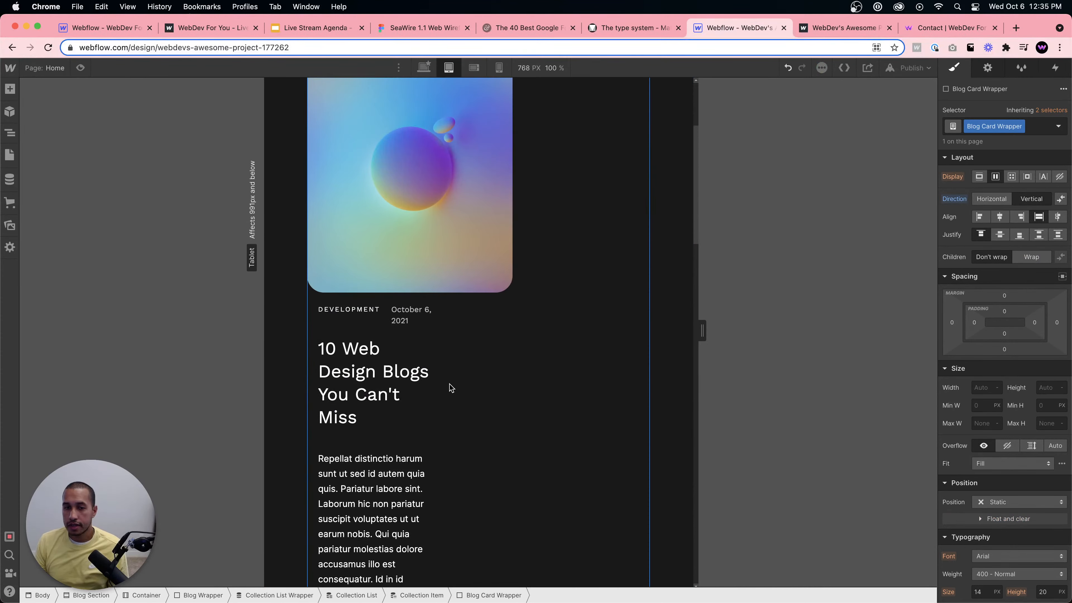
# Set the Blog Card Image Wrapper's width to 100% at the tablet breakpoint.
pyautogui.click(427, 404)
pyautogui.click(478, 285)
pyautogui.scroll(2, 480, 299)
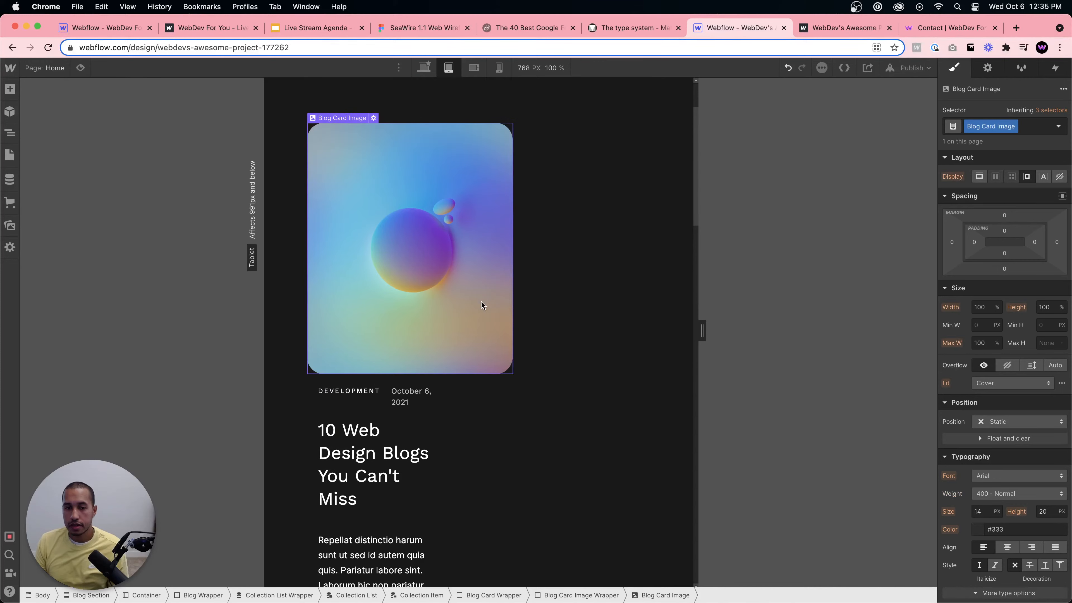
pyautogui.click(492, 594)
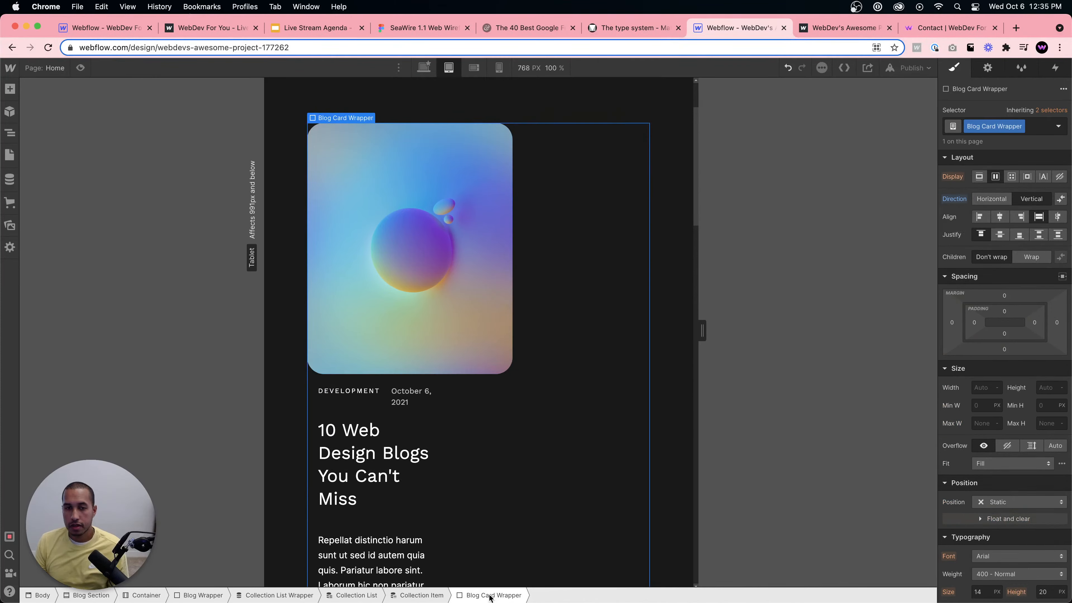
pyautogui.scroll(-5, 562, 365)
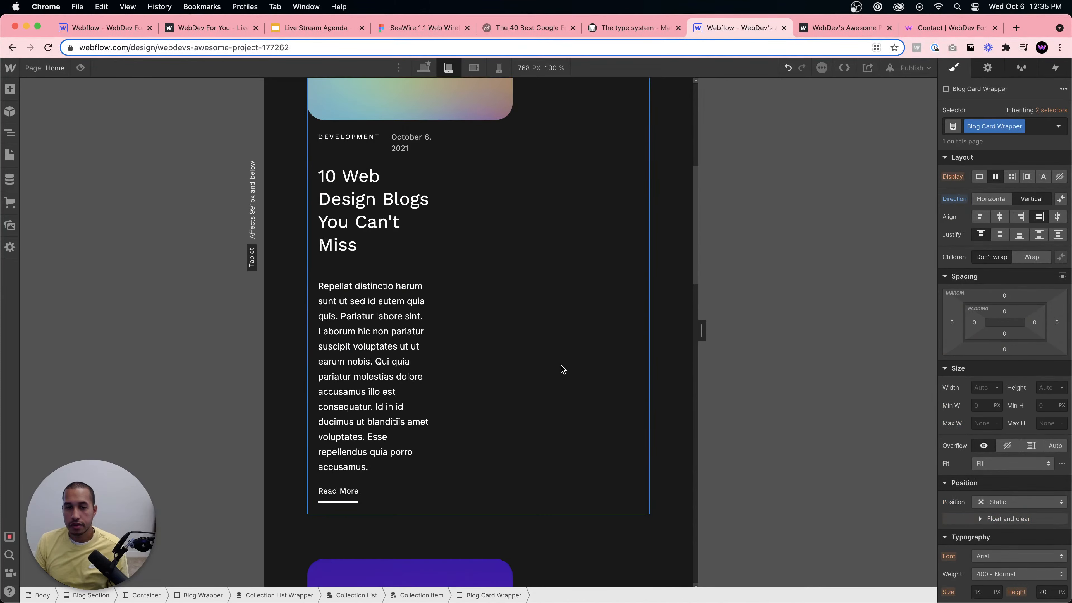
pyautogui.scroll(7, 427, 260)
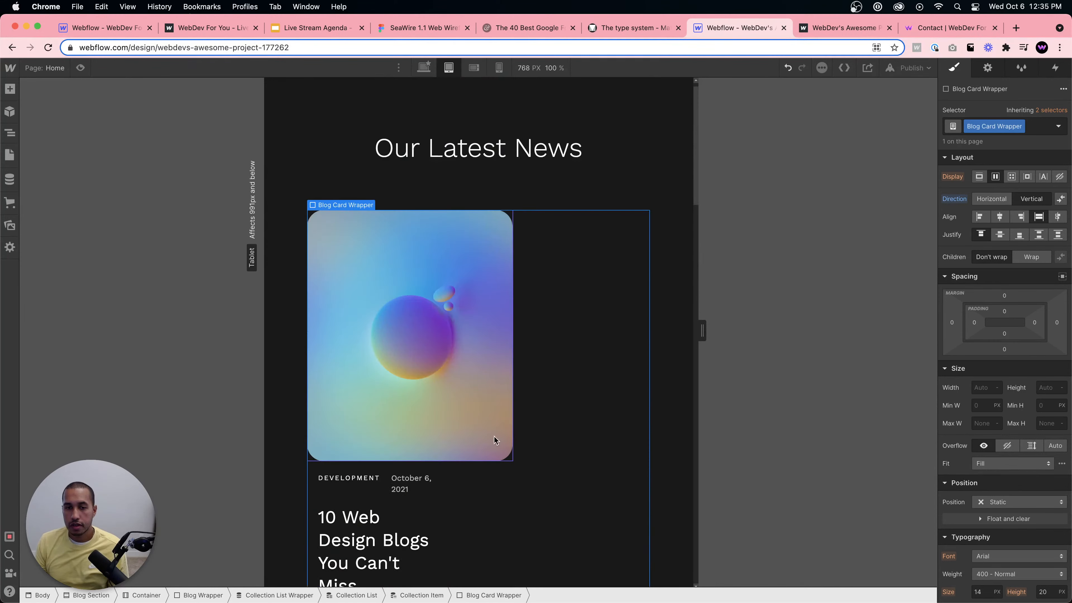
pyautogui.click(469, 439)
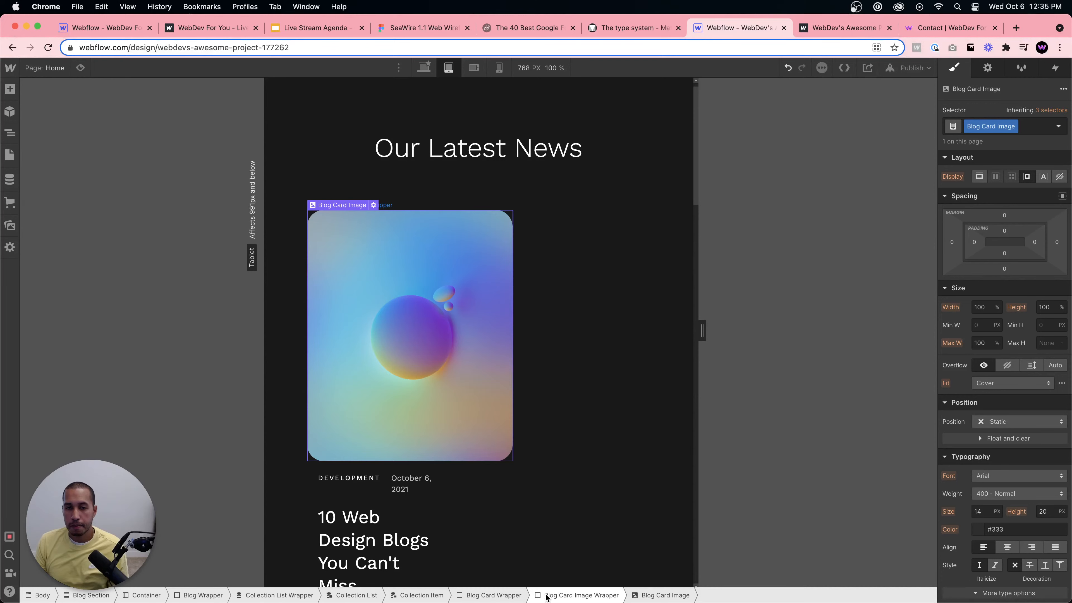
pyautogui.click(545, 595)
pyautogui.click(985, 364)
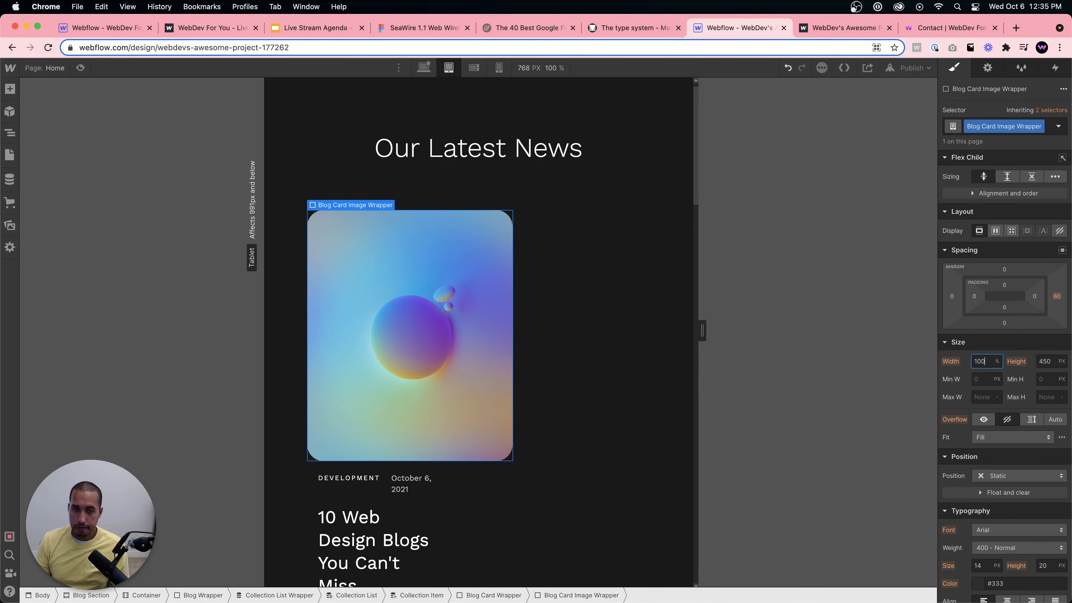
pyautogui.write('100')
pyautogui.press('Return')
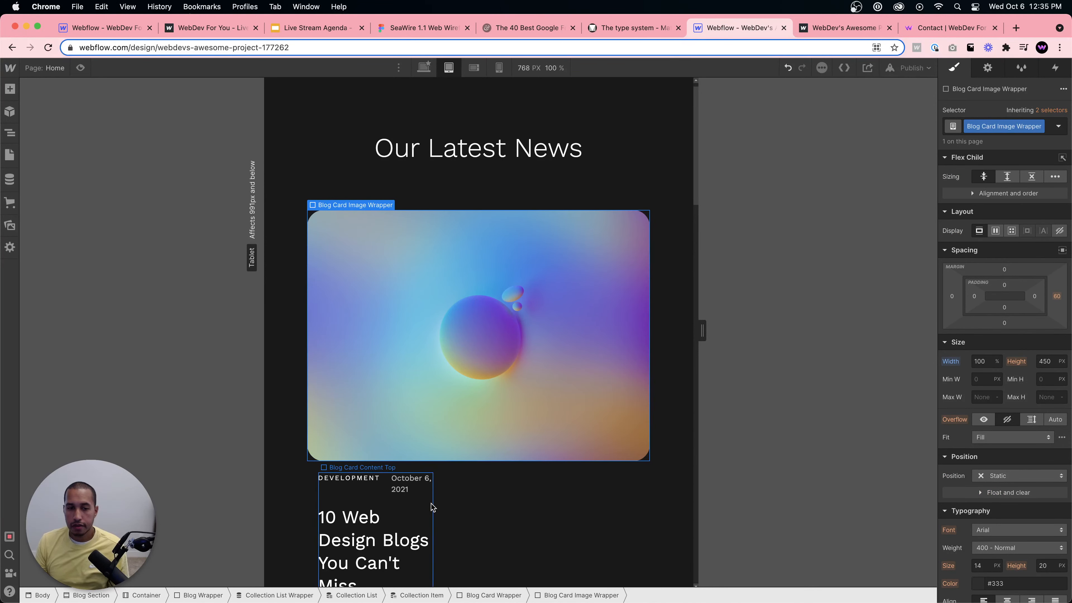
# Set the Blog Card Content Wrapper's width to 100% at the tablet breakpoint.
pyautogui.click(428, 507)
pyautogui.click(572, 595)
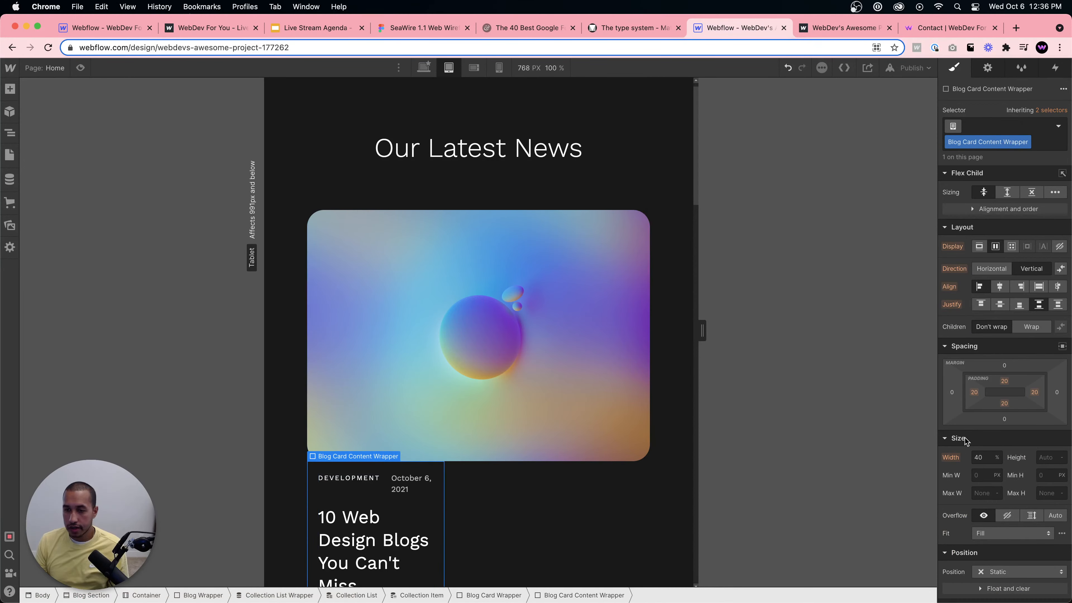
pyautogui.write('100')
pyautogui.press('Return')
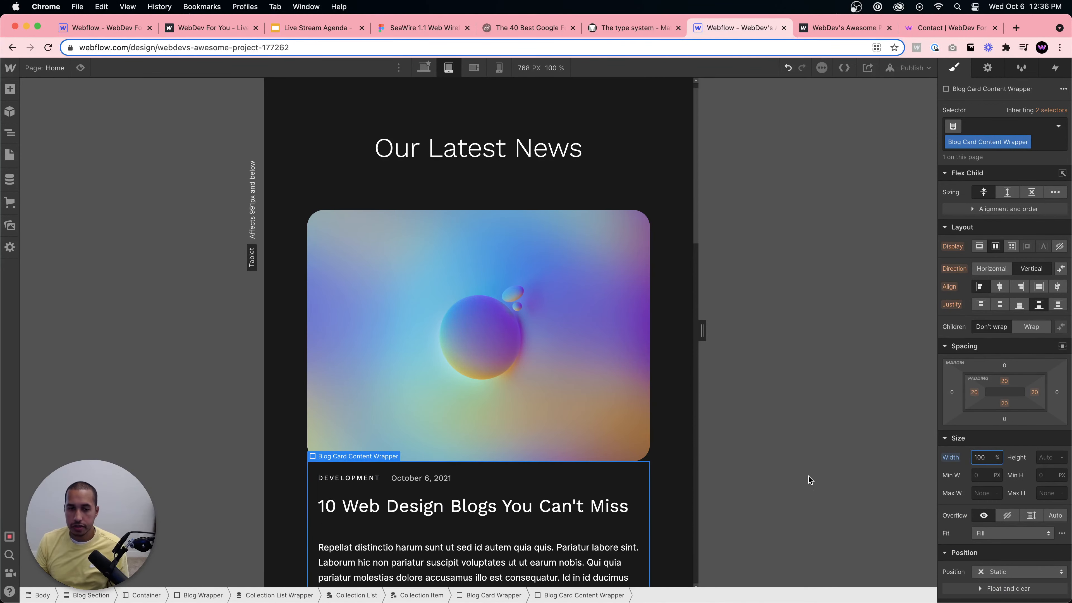
# Give the Blog Card Image Wrapper a bottom margin of 40 at the tablet breakpoint.
pyautogui.scroll(-4, 610, 481)
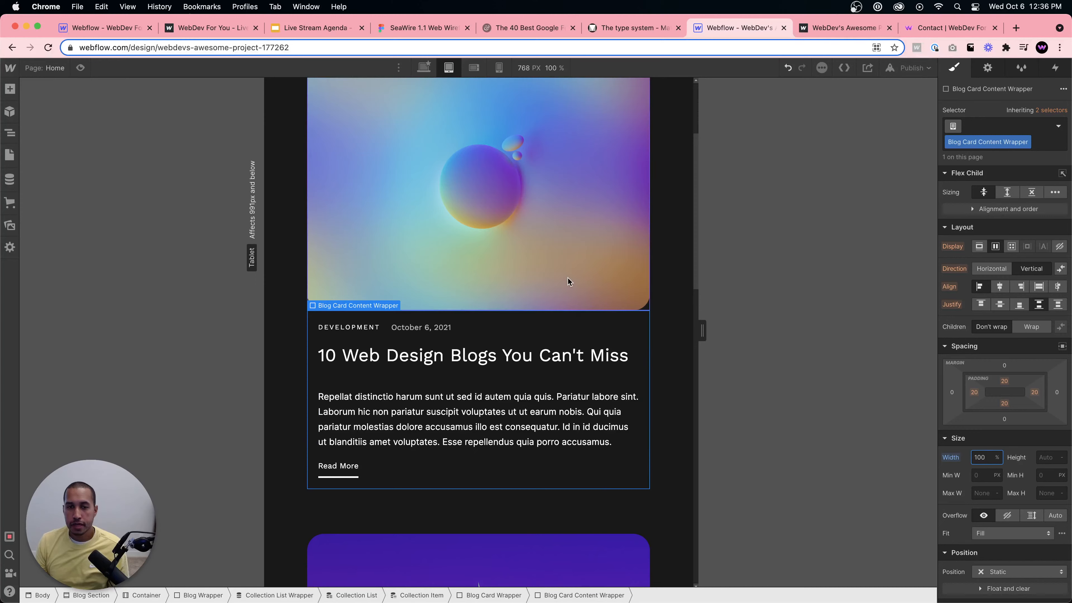
pyautogui.click(615, 280)
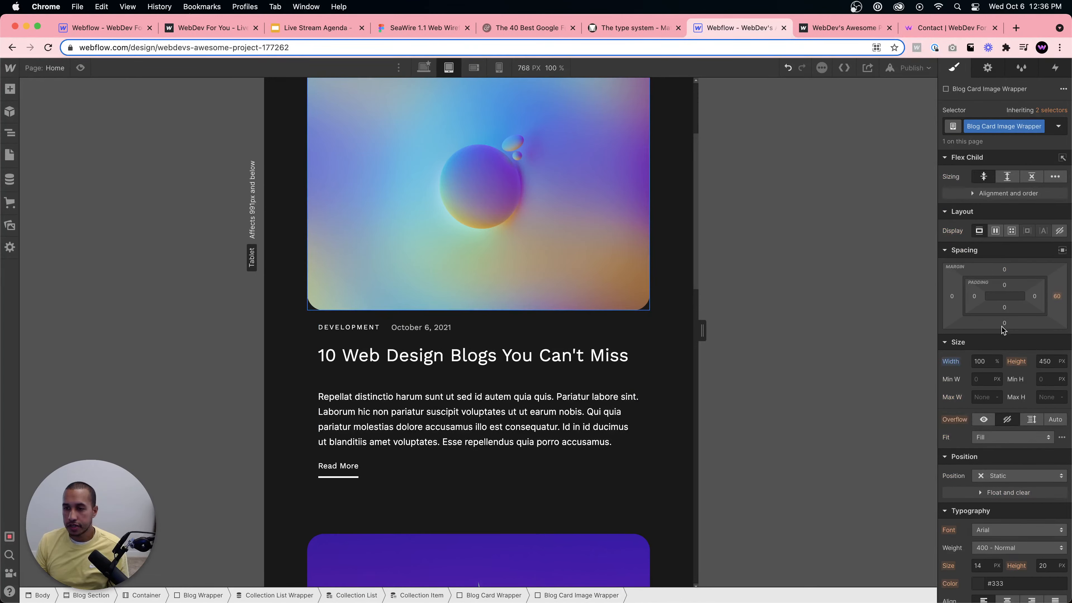
pyautogui.moveTo(1003, 329); pyautogui.dragTo(1002, 345)
pyautogui.click(1004, 323)
pyautogui.press('Return')
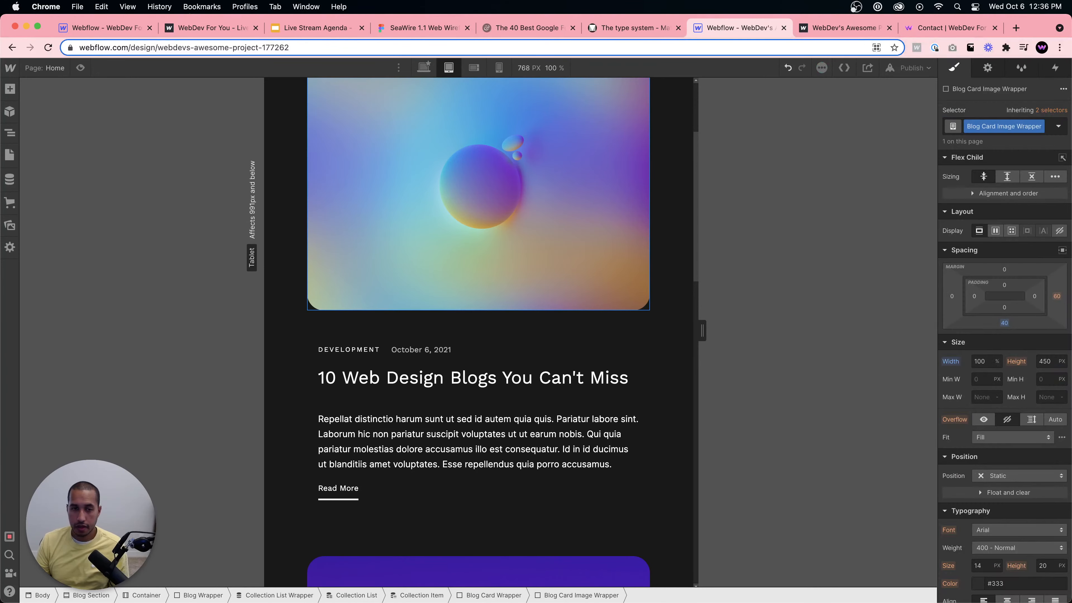
# Set the Blog Card Content Wrapper's padding to 0 on all four sides and check the cards further down the page.
pyautogui.click(556, 494)
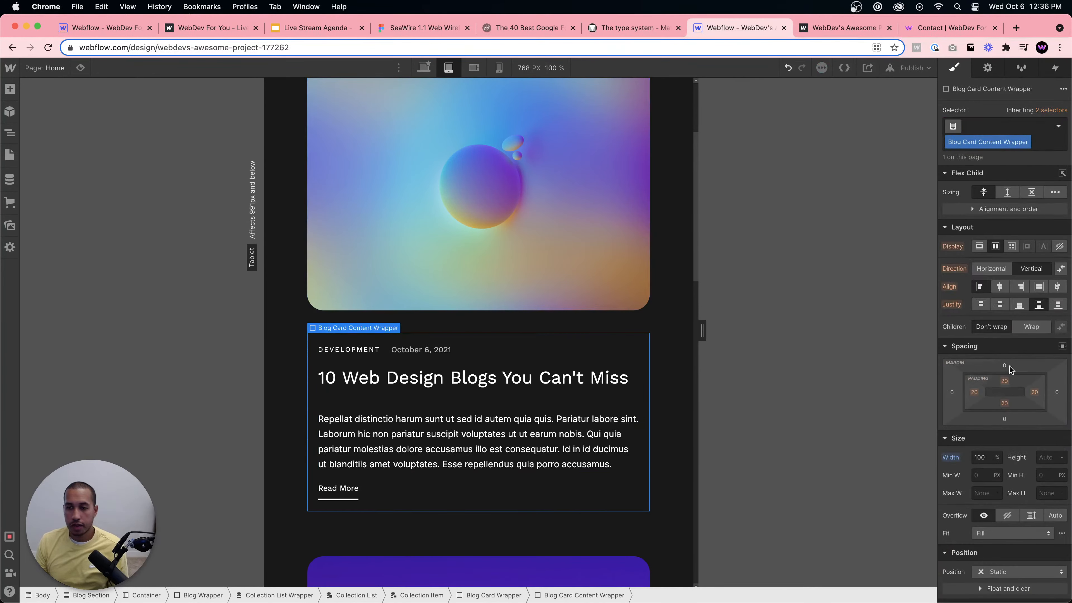
pyautogui.click(975, 390)
pyautogui.write('0')
pyautogui.press('Return')
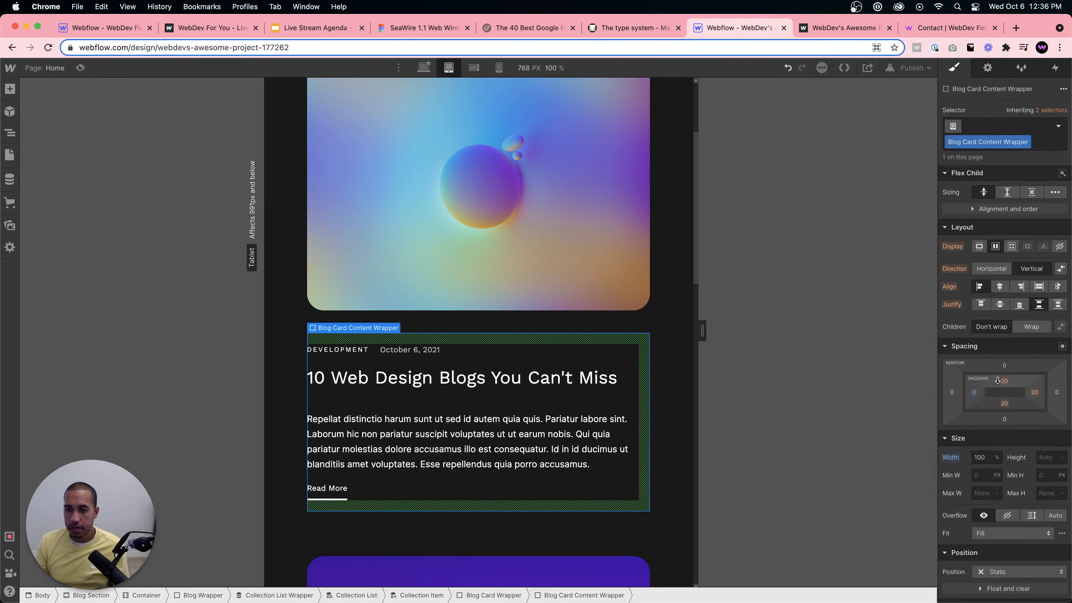
pyautogui.click(1003, 383)
pyautogui.write('0')
pyautogui.press('Return')
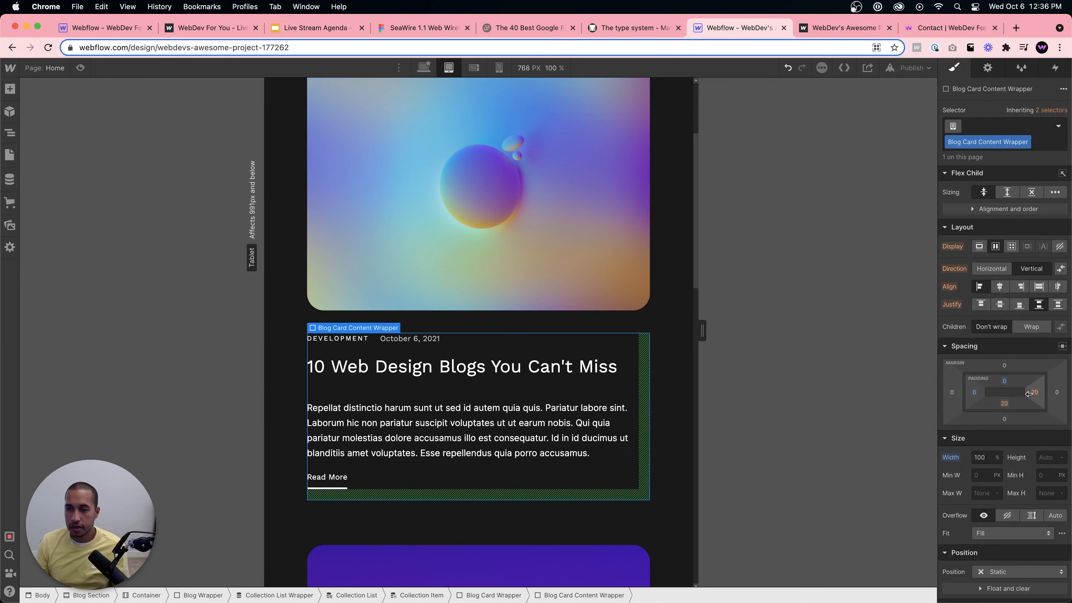
pyautogui.click(1034, 392)
pyautogui.write('0')
pyautogui.press('Return')
pyautogui.click(1004, 404)
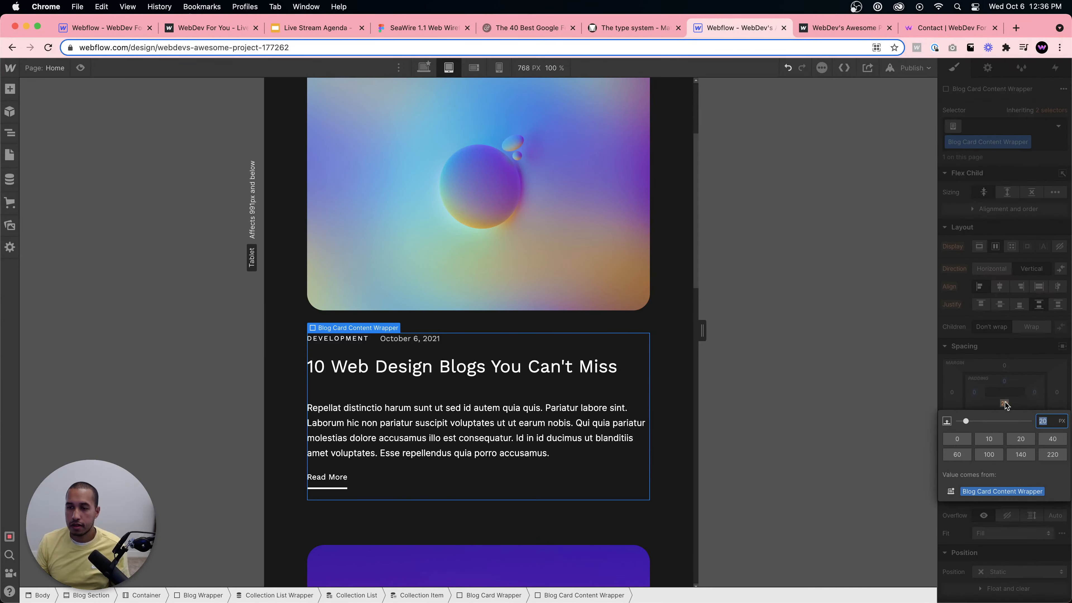
pyautogui.write('0')
pyautogui.press('Return')
pyautogui.scroll(-15, 561, 405)
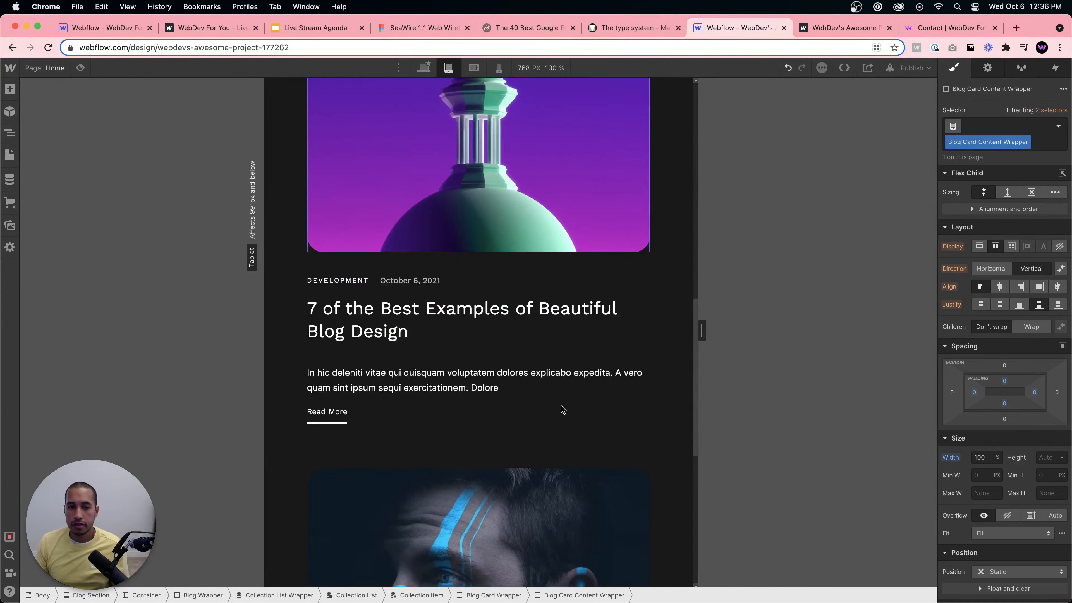
# Set the blog Collection Item's bottom margin to 100 at the tablet breakpoint and check the spacing between cards.
pyautogui.scroll(12, 561, 404)
pyautogui.scroll(3, 561, 404)
pyautogui.click(556, 302)
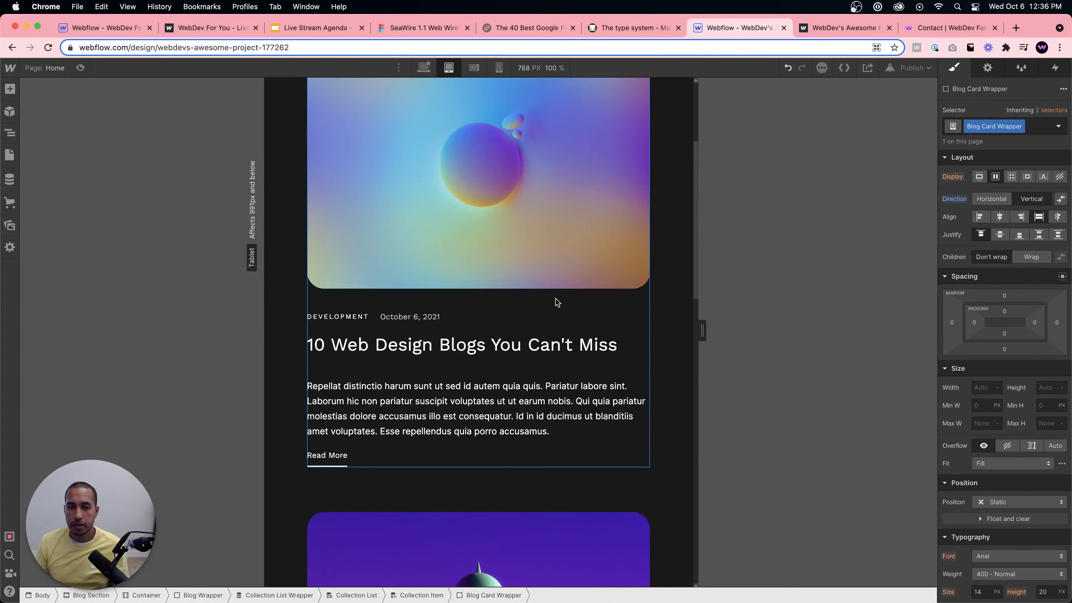
pyautogui.click(419, 594)
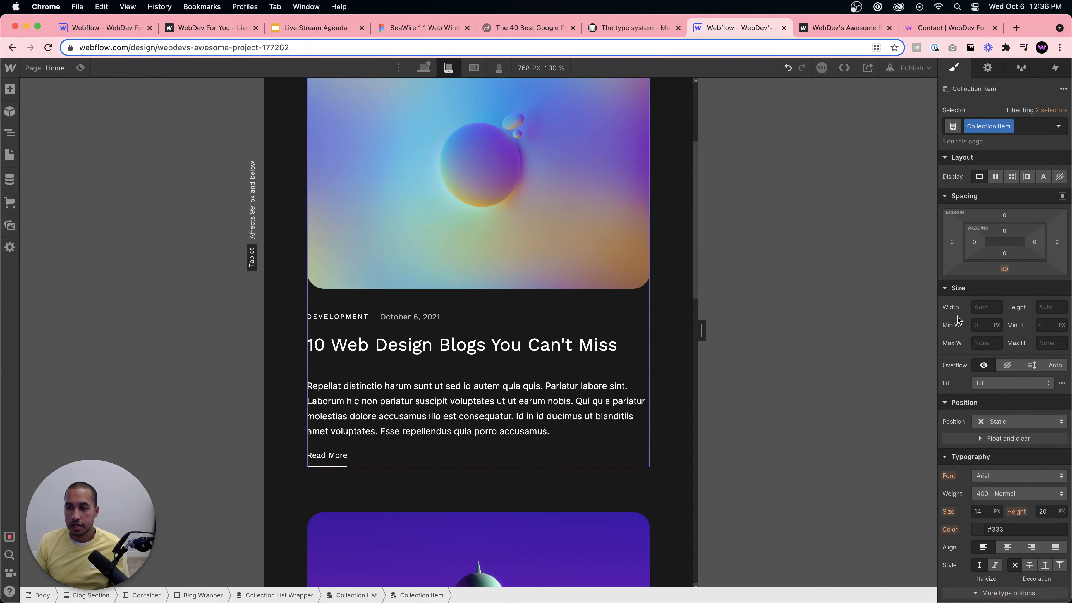
pyautogui.moveTo(1007, 260); pyautogui.dragTo(1003, 277)
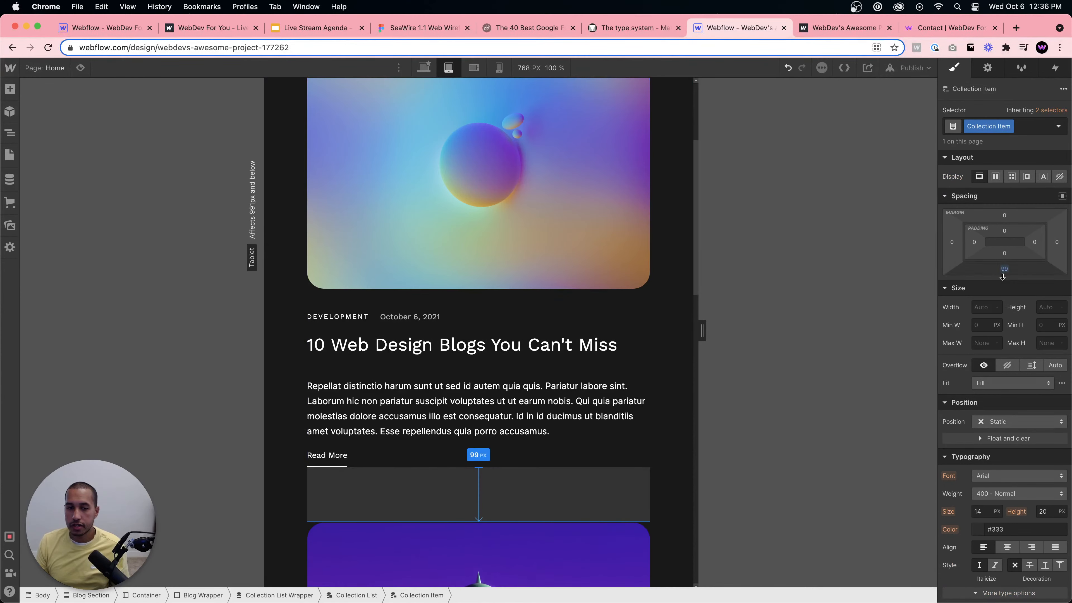
pyautogui.scroll(-15, 560, 355)
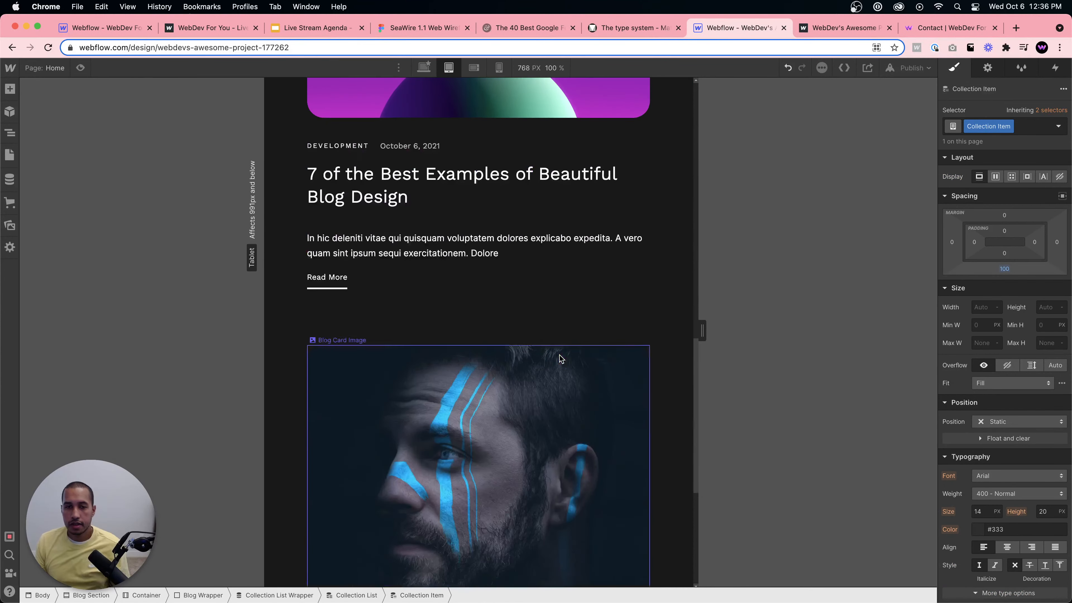
pyautogui.scroll(15, 560, 355)
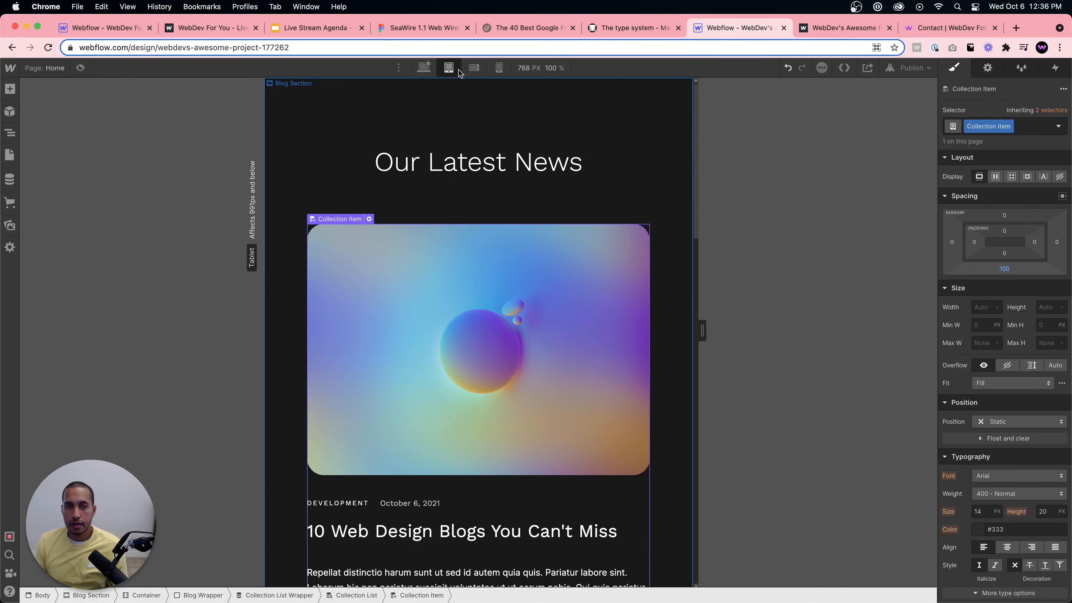
# Switch to the mobile landscape breakpoint and give the blog card's body paragraph the new class Blog Card Paragraph.
pyautogui.click(474, 67)
pyautogui.scroll(-15, 498, 238)
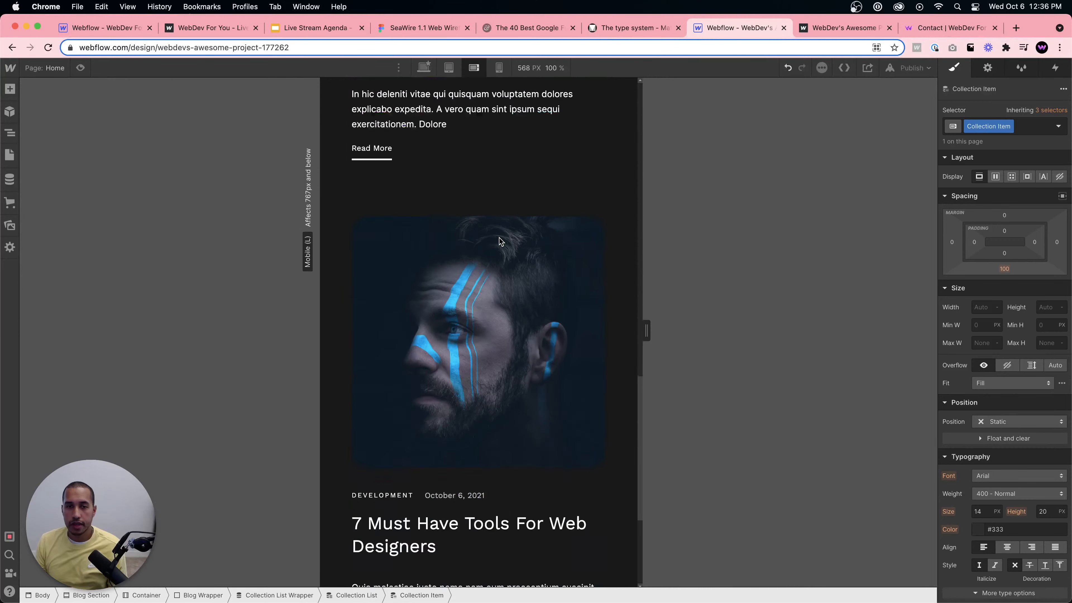
pyautogui.scroll(10, 500, 241)
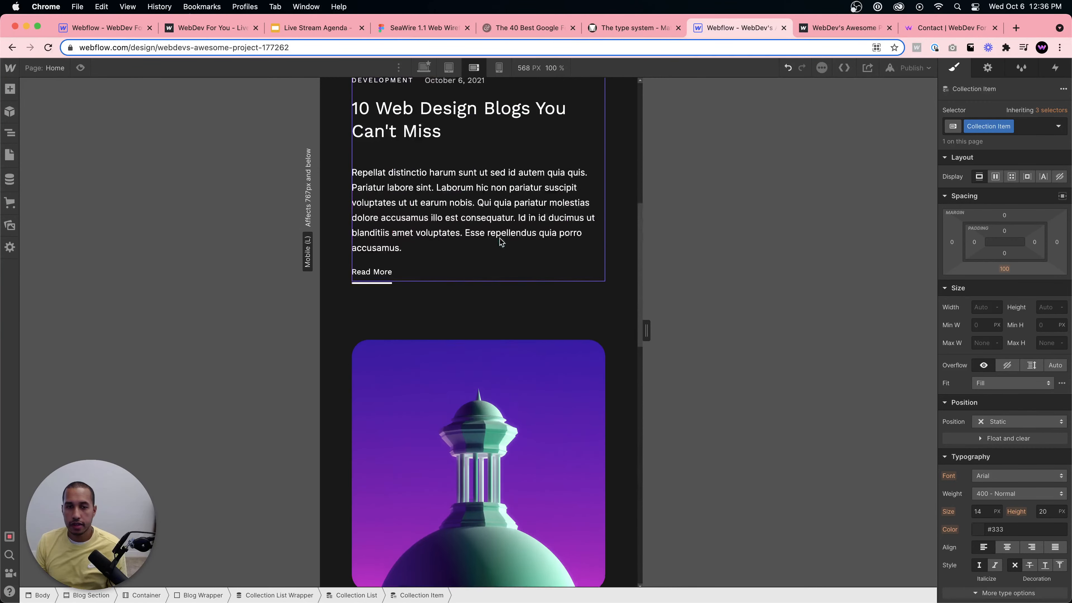
pyautogui.click(413, 419)
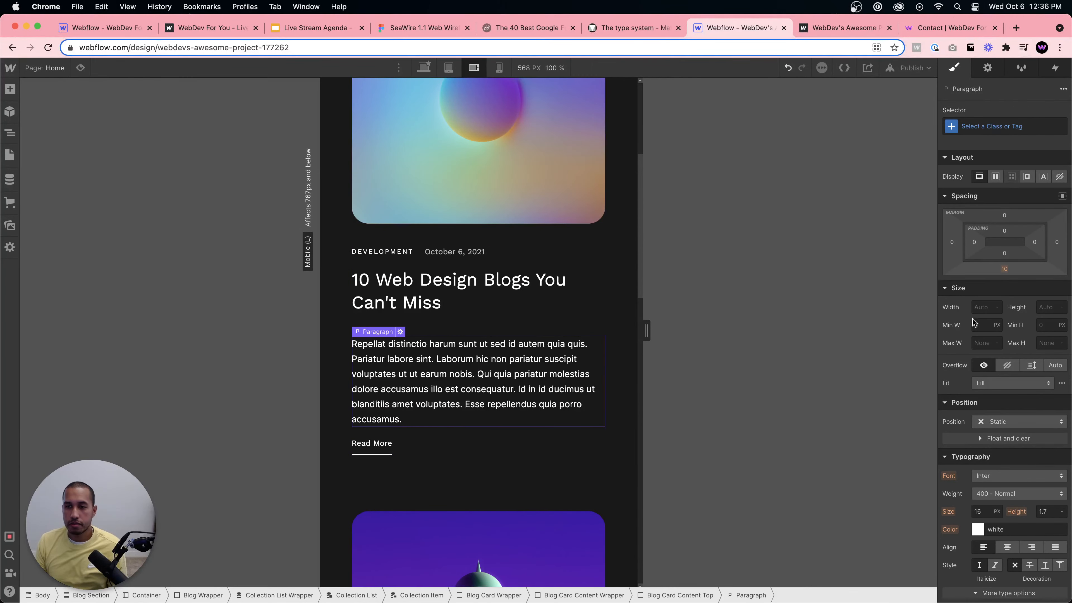
pyautogui.click(999, 270)
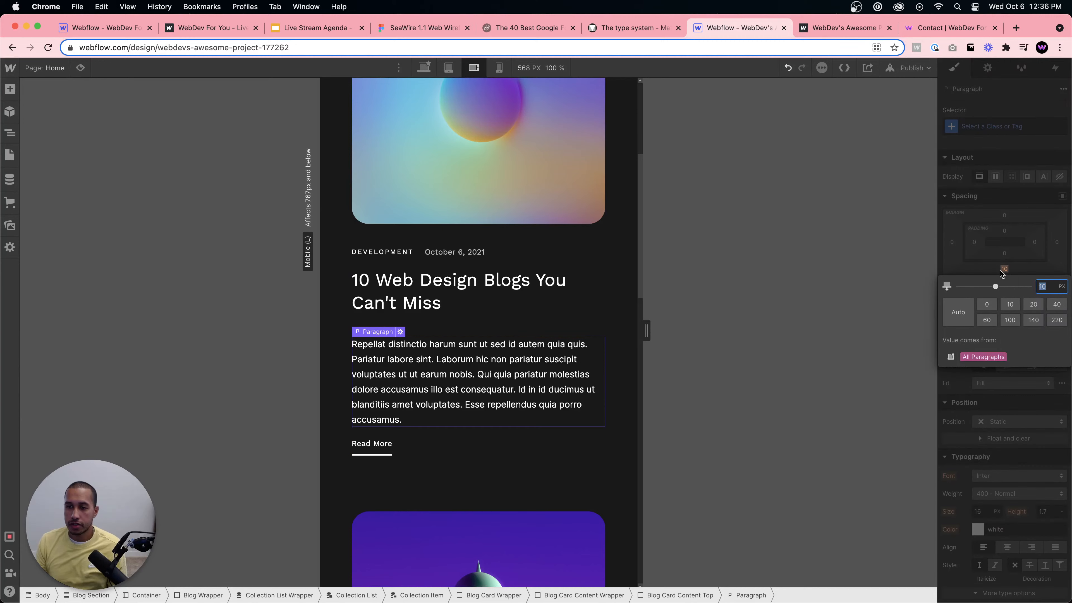
pyautogui.click(977, 127)
pyautogui.write('Blog ')
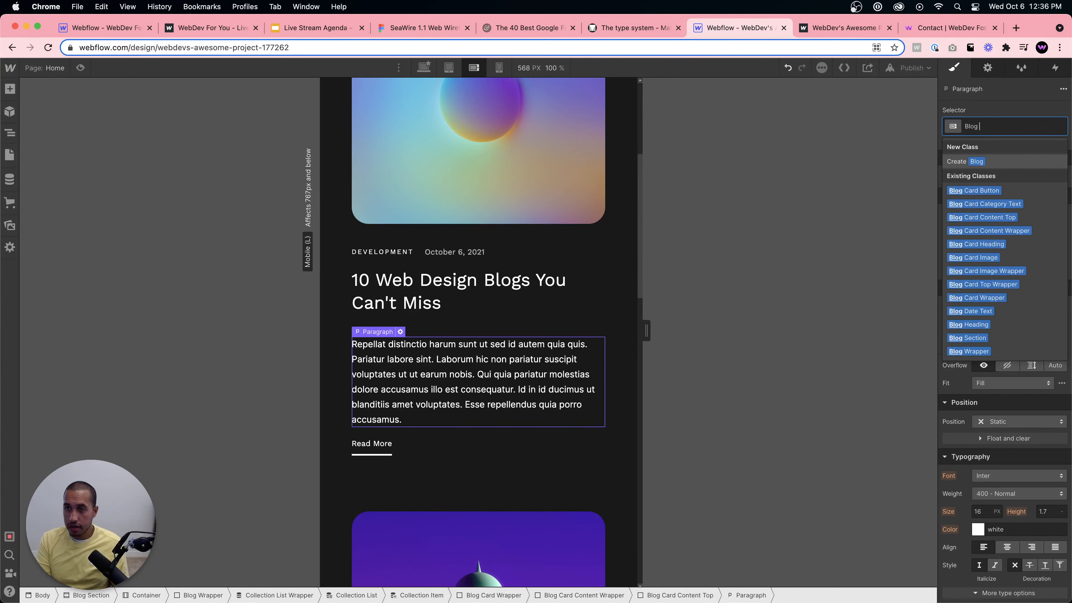
pyautogui.write('Card Paragraph')
pyautogui.press('Return')
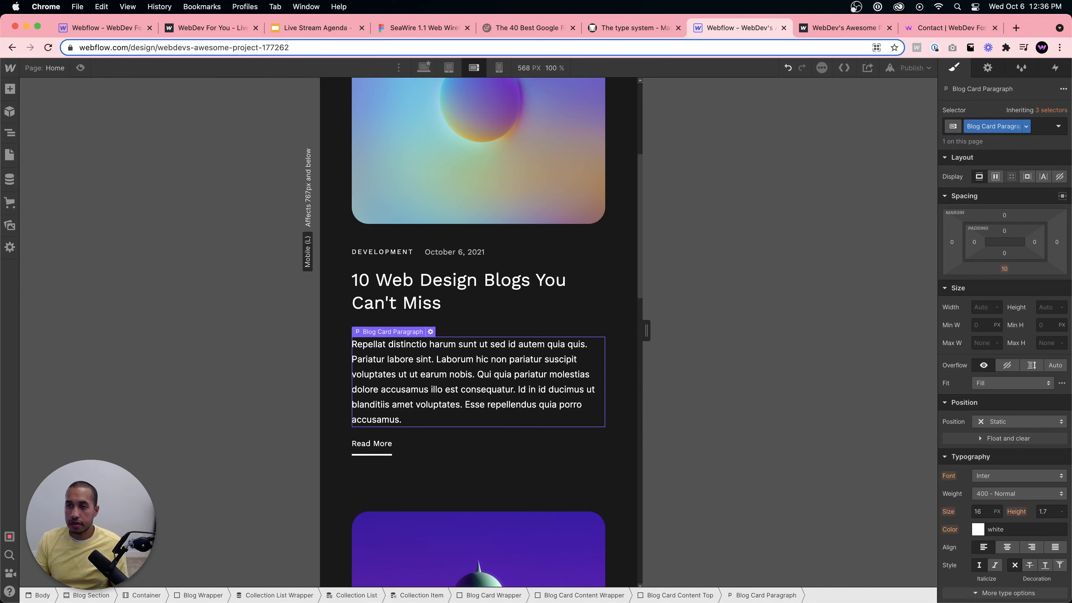
# Set the Blog Card Paragraph's bottom margin to 40 px at the mobile landscape breakpoint and check the remaining cards.
pyautogui.click(1004, 268)
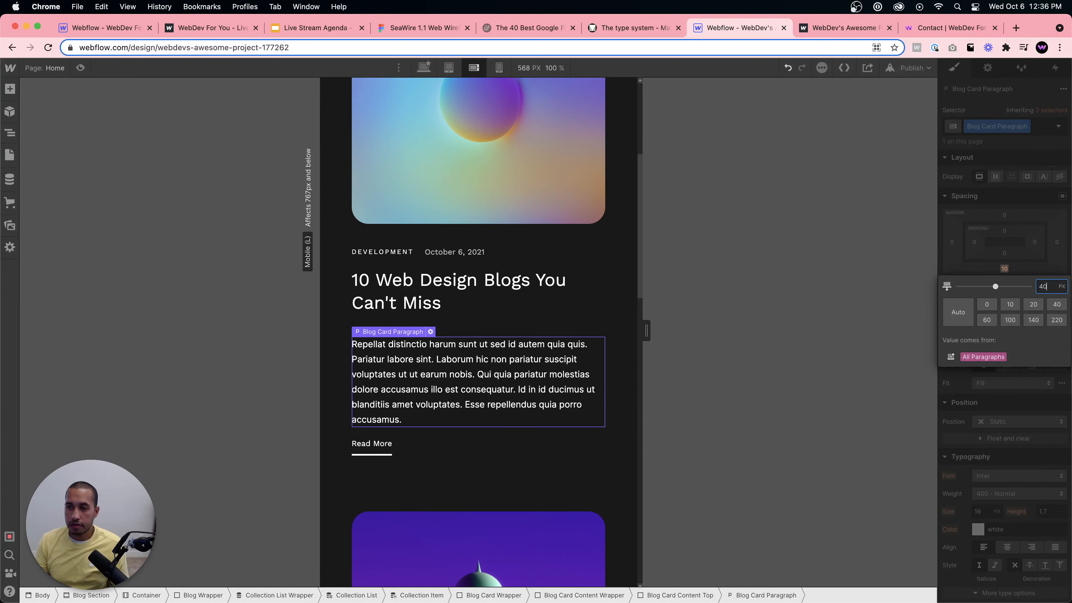
pyautogui.write('40')
pyautogui.press('Return')
pyautogui.click(403, 470)
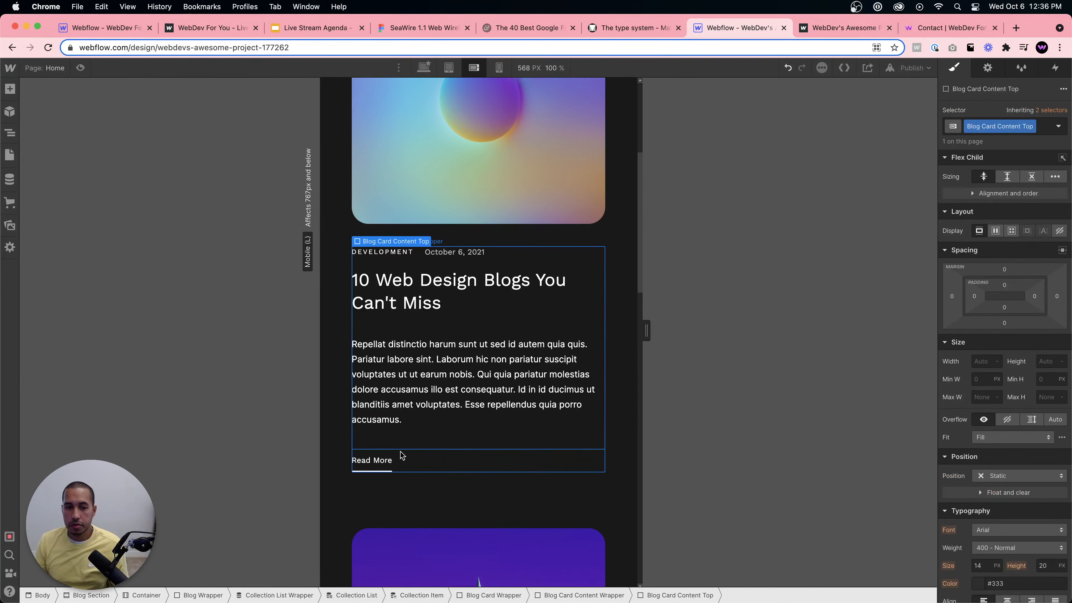
pyautogui.click(403, 455)
pyautogui.scroll(-10, 448, 452)
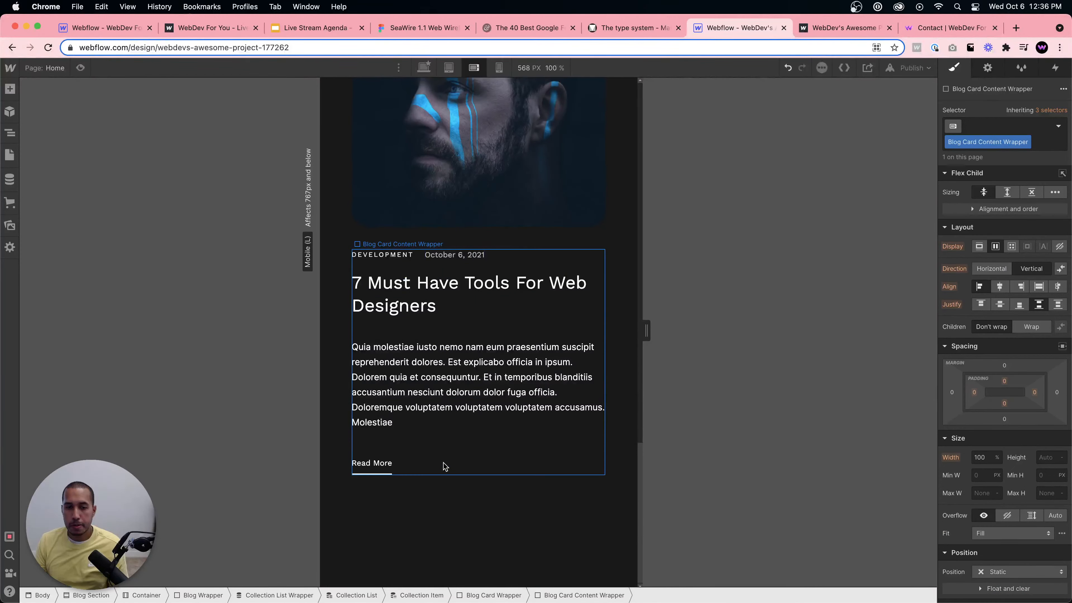
pyautogui.scroll(15, 459, 451)
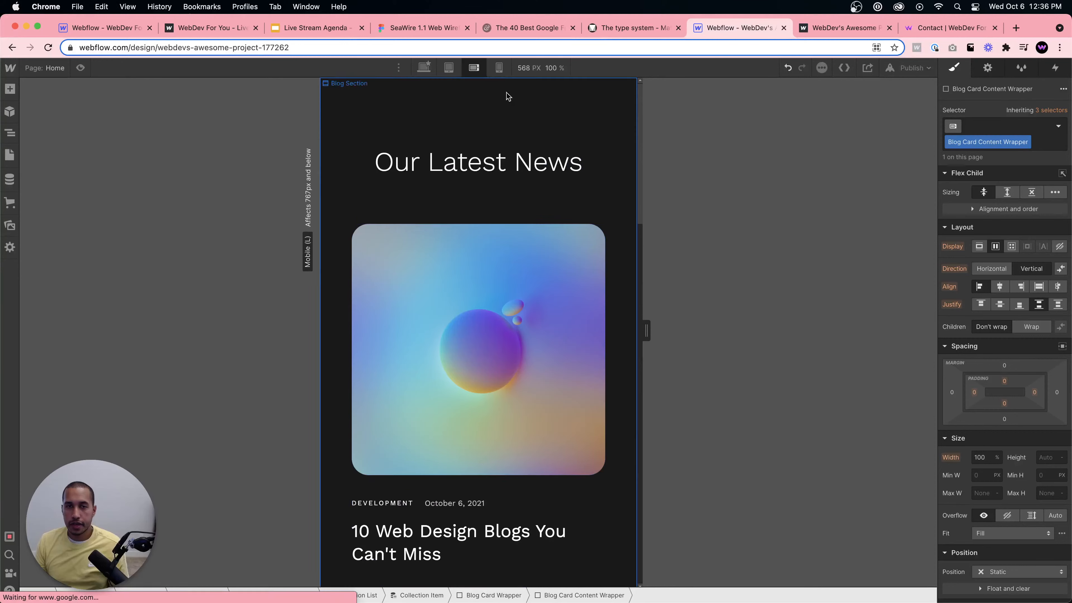
# Set the Blog Card Image Wrapper's height to 250 px at the mobile portrait breakpoint, after trying 350 px, and review the cards.
pyautogui.click(499, 67)
pyautogui.click(465, 330)
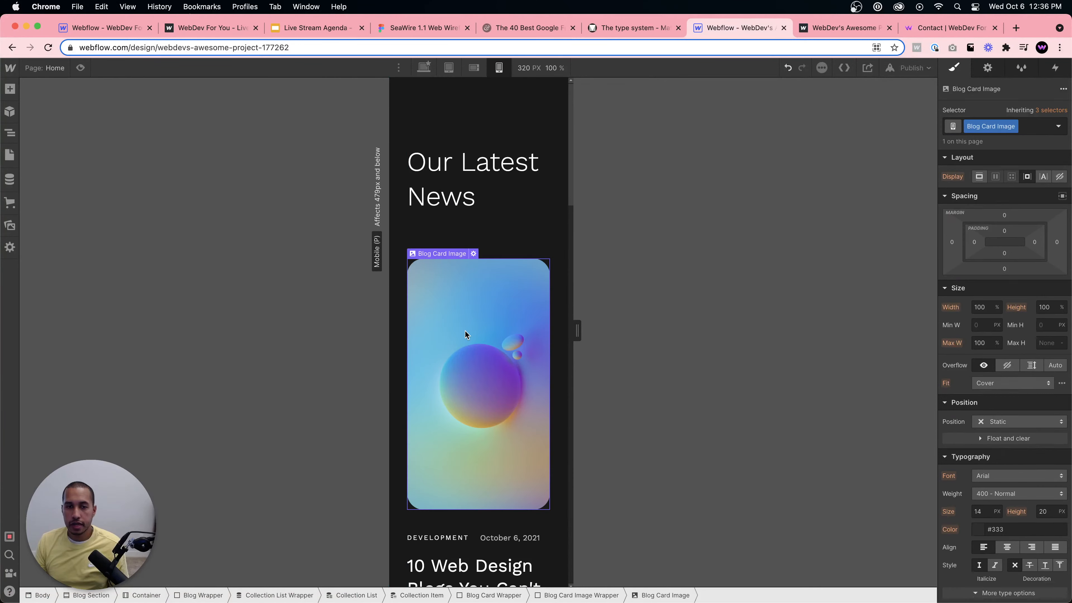
pyautogui.click(580, 595)
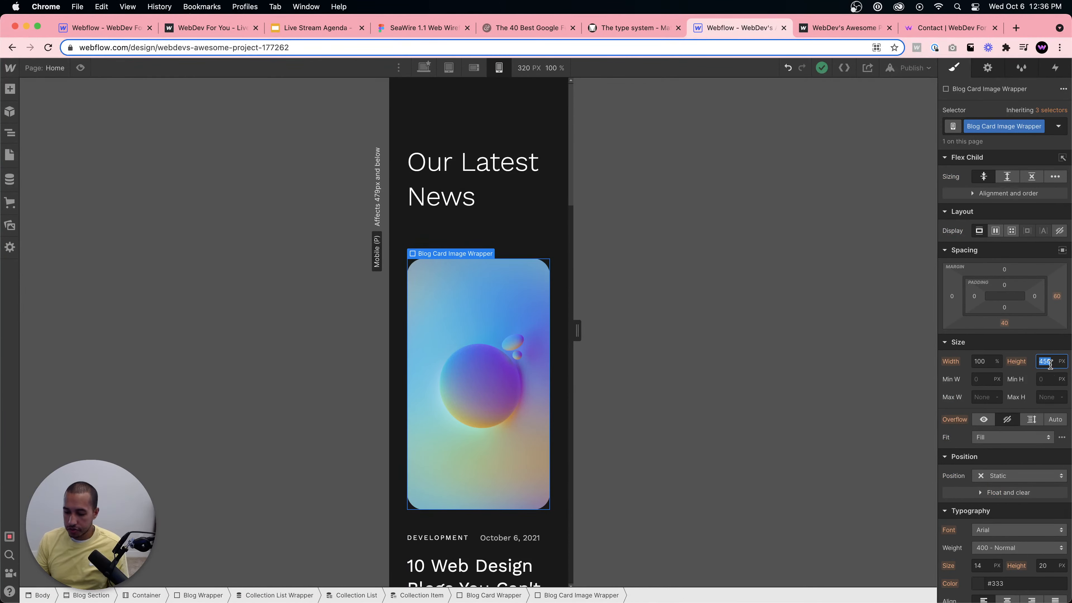
pyautogui.write('350')
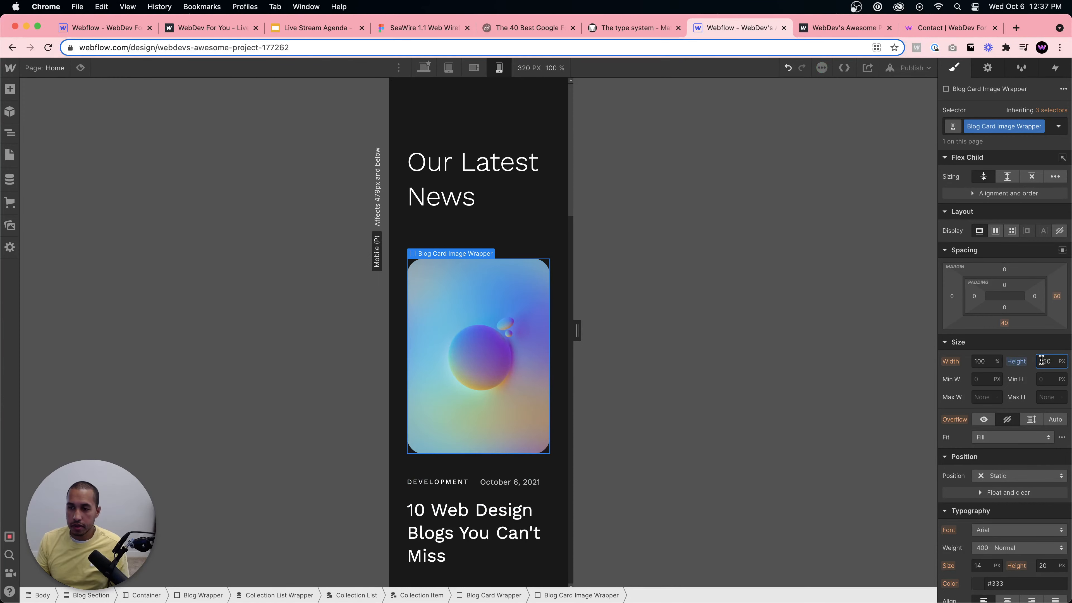
pyautogui.write('2')
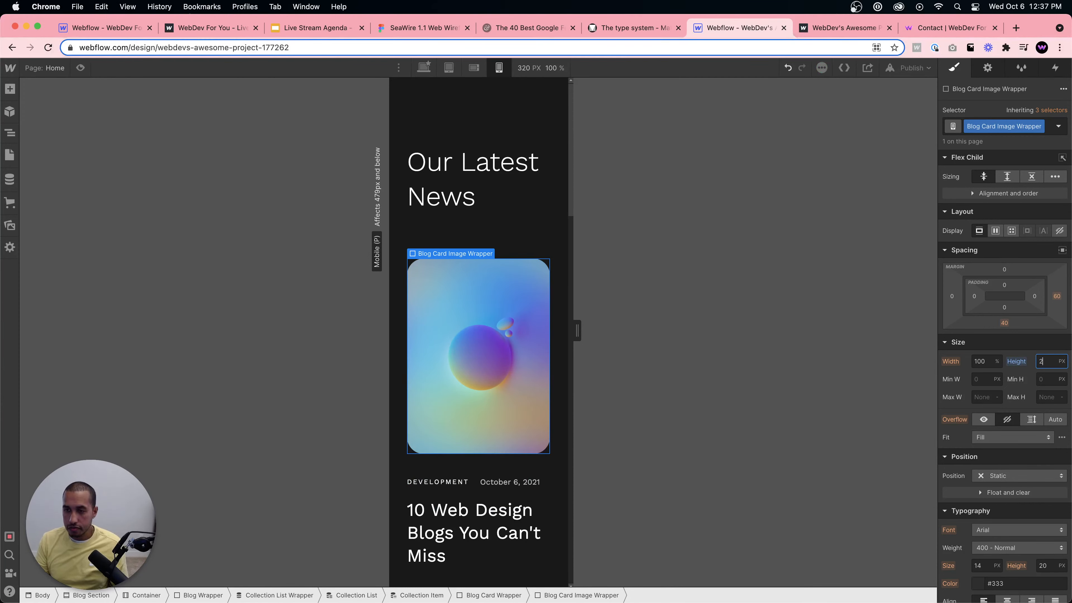
pyautogui.write('50')
pyautogui.click(508, 432)
pyautogui.scroll(-8, 509, 430)
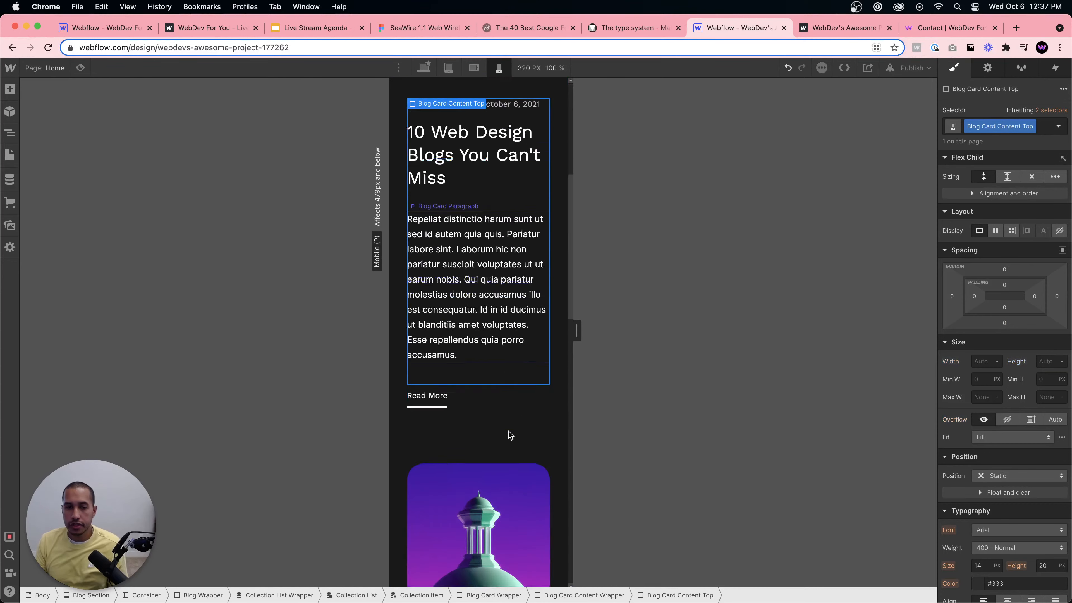
pyautogui.scroll(7, 509, 429)
pyautogui.scroll(-5, 510, 427)
pyautogui.scroll(8, 510, 426)
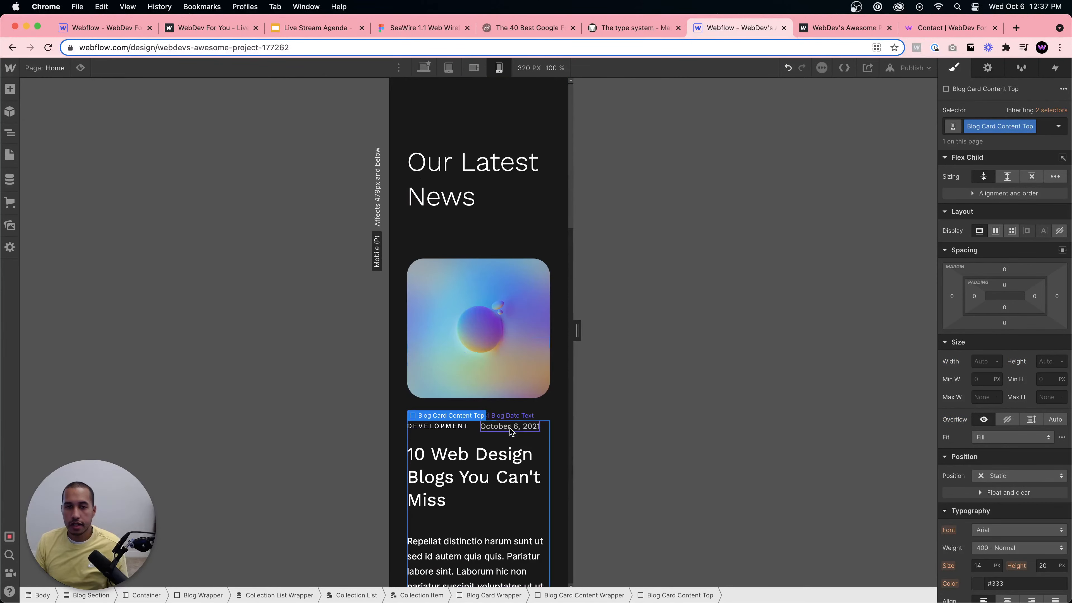
# Center-align the Our Latest News heading at the mobile portrait breakpoint.
pyautogui.click(479, 207)
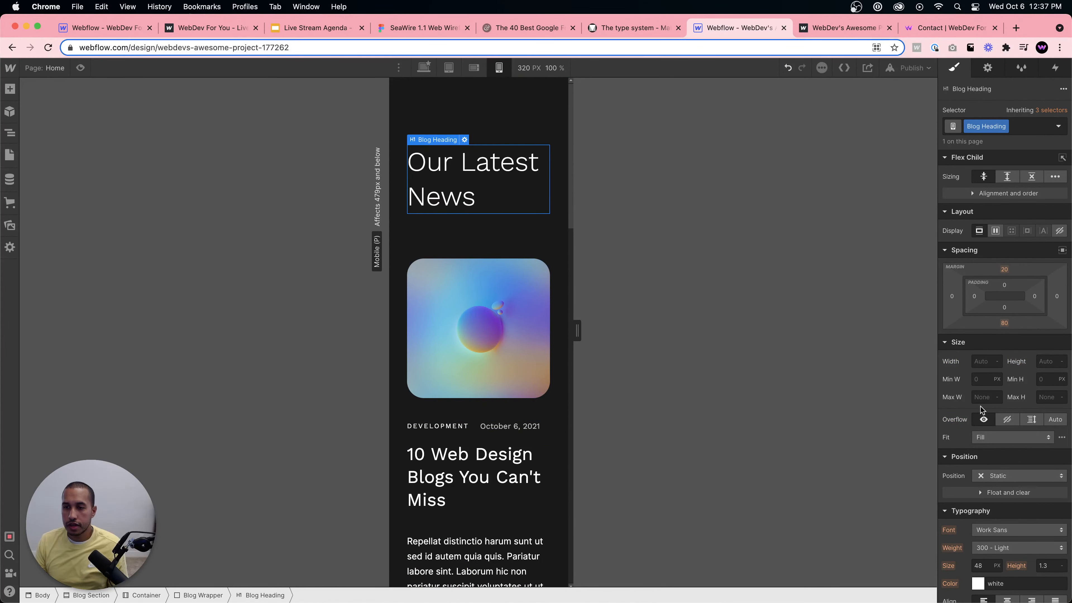
pyautogui.click(474, 68)
pyautogui.click(499, 67)
pyautogui.scroll(-5, 1024, 423)
pyautogui.click(1007, 442)
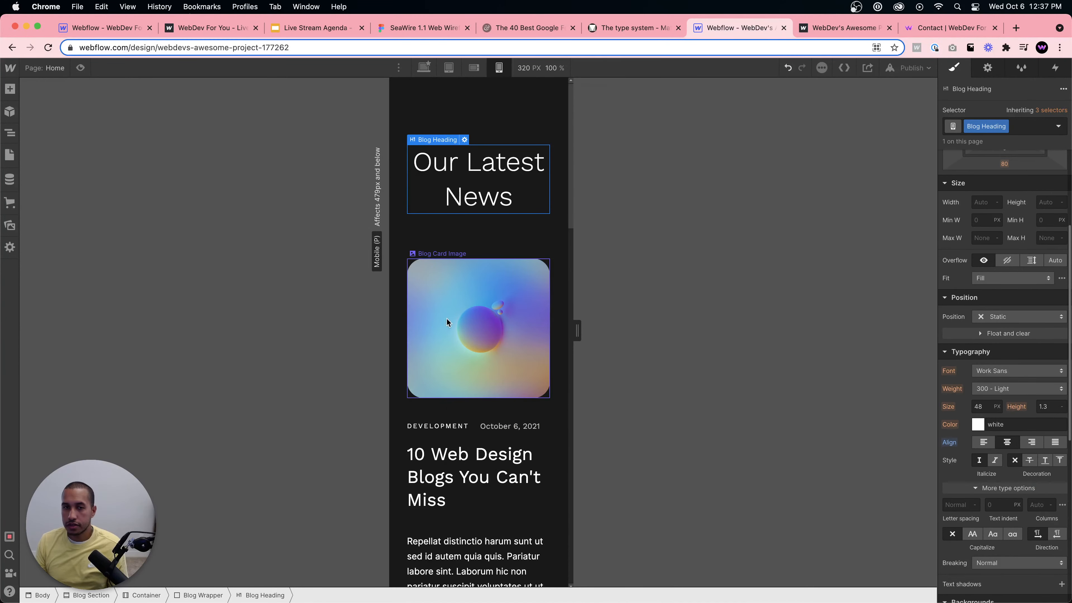
# Review the blog section's heading and cards at the mobile portrait, mobile landscape, tablet and desktop breakpoints.
pyautogui.click(479, 467)
pyautogui.scroll(-15, 480, 468)
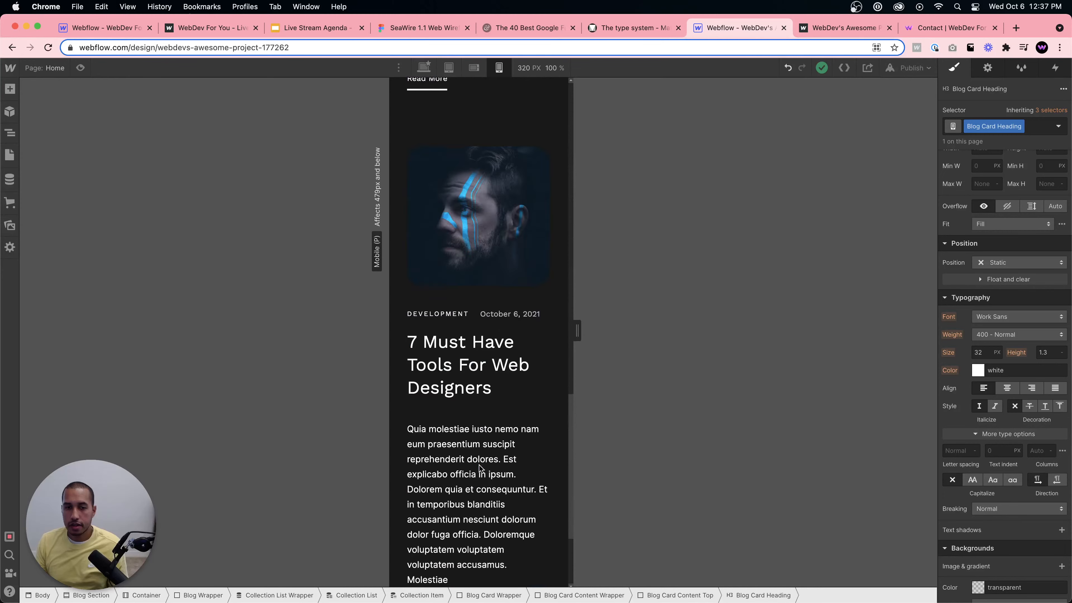
pyautogui.scroll(15, 480, 467)
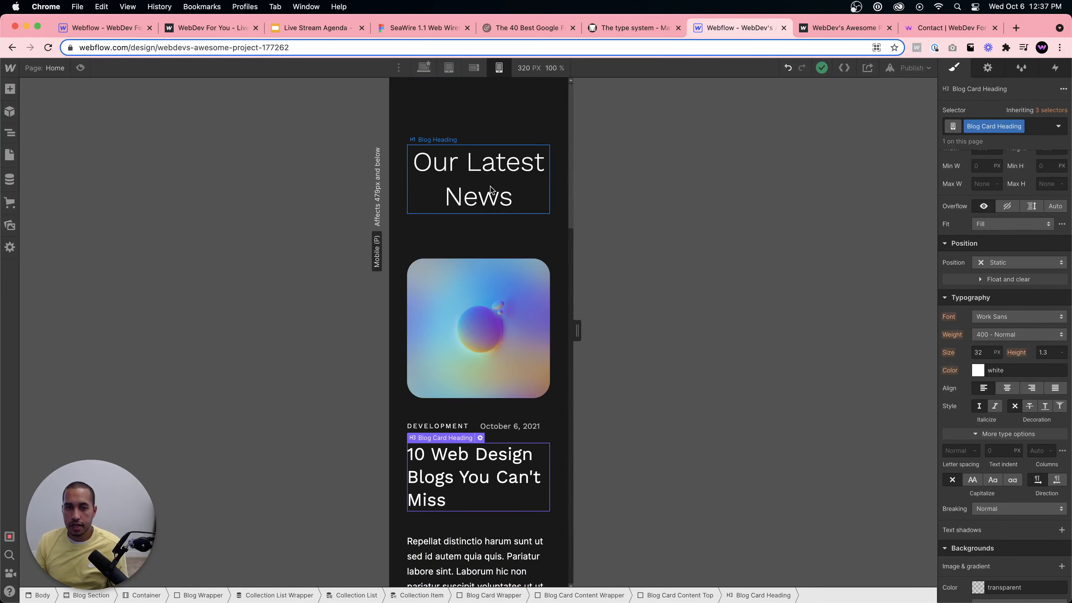
pyautogui.click(491, 189)
pyautogui.scroll(-4, 499, 469)
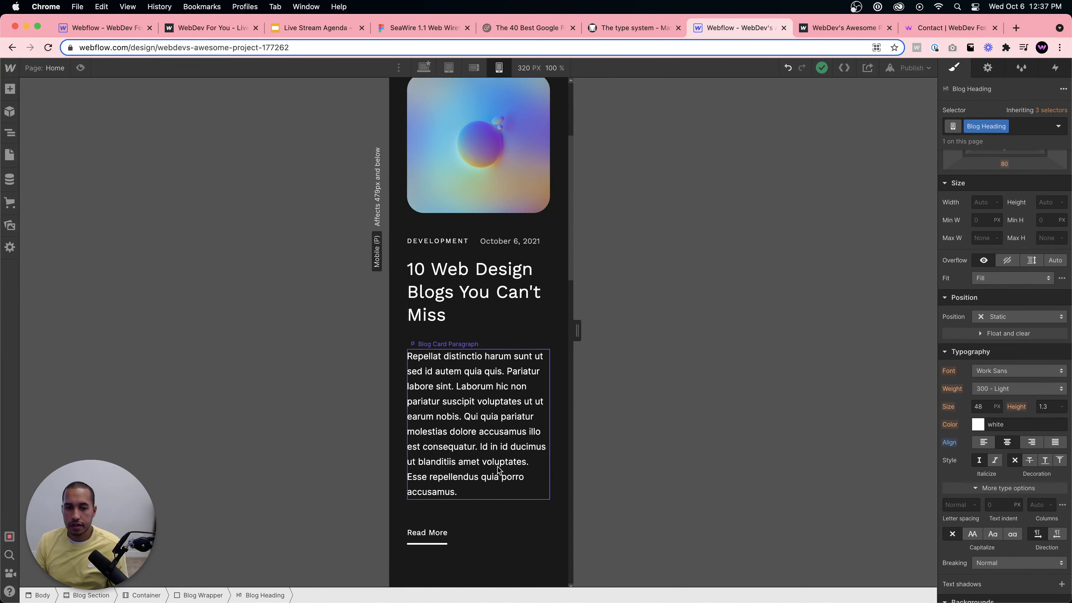
pyautogui.scroll(-6, 499, 469)
pyautogui.scroll(8, 499, 468)
pyautogui.click(480, 67)
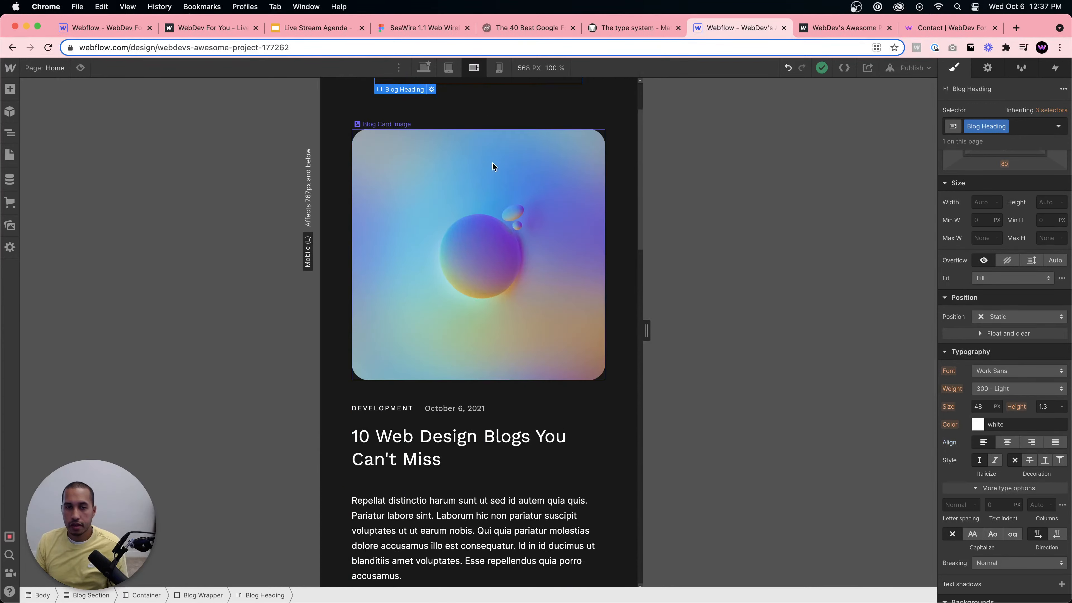
pyautogui.scroll(2, 492, 164)
pyautogui.scroll(-20, 490, 185)
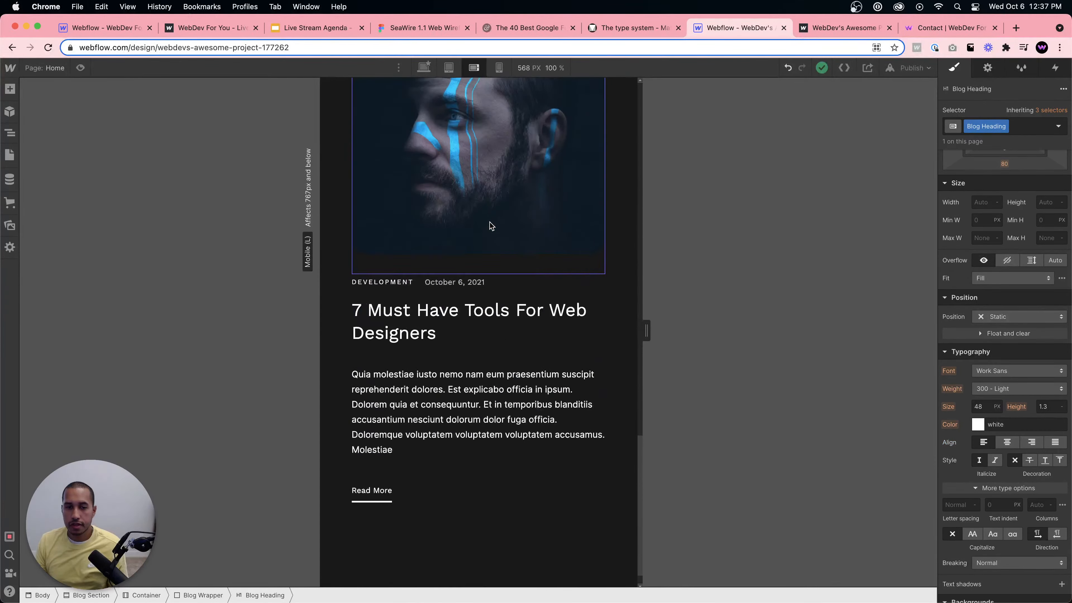
pyautogui.scroll(20, 489, 228)
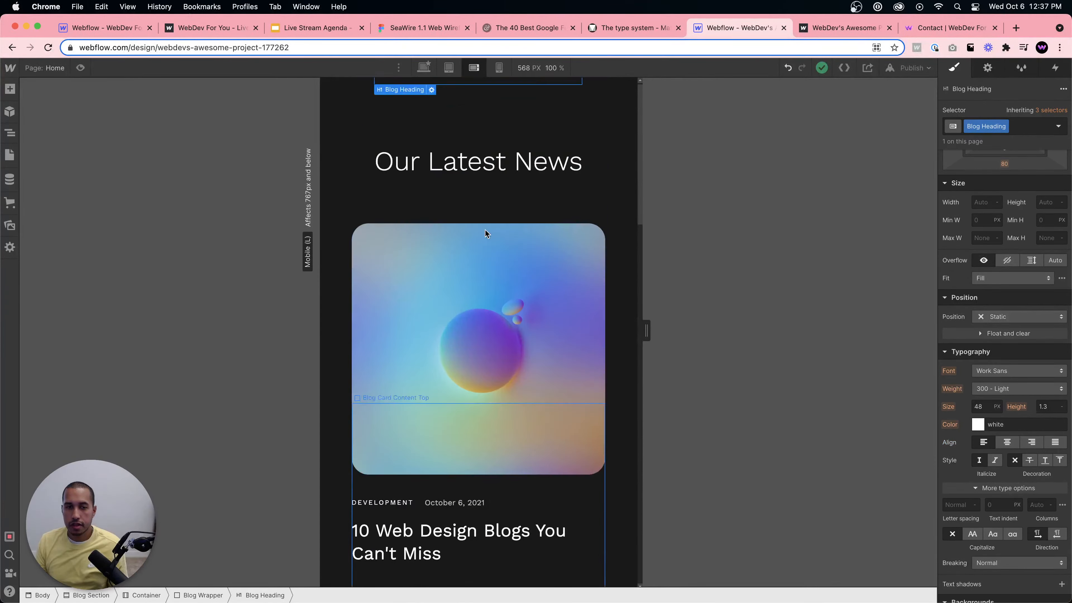
pyautogui.click(448, 67)
pyautogui.scroll(-15, 486, 248)
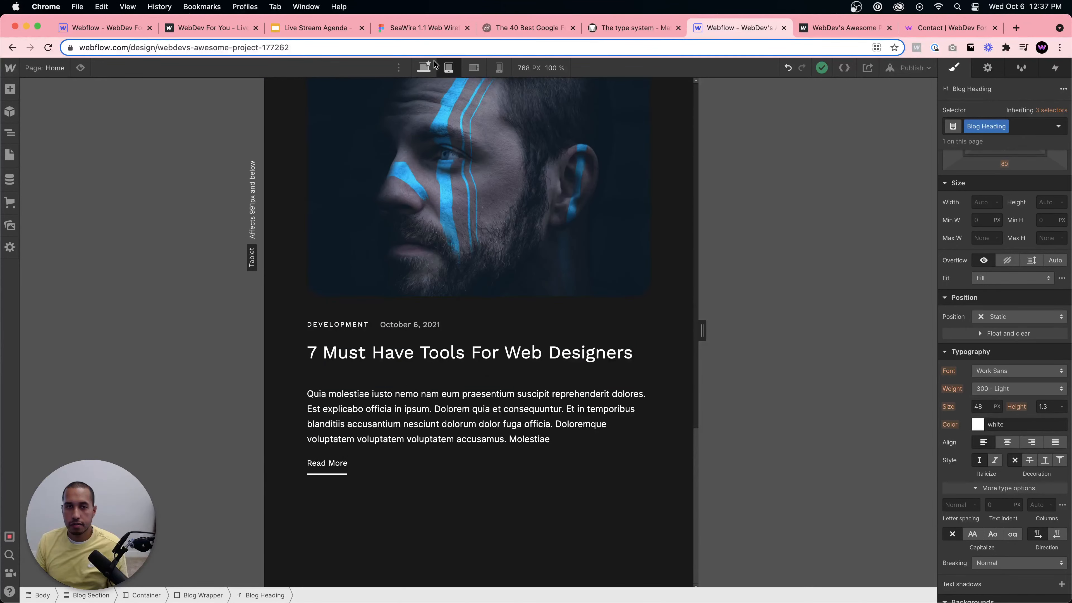
pyautogui.click(424, 66)
pyautogui.click(670, 162)
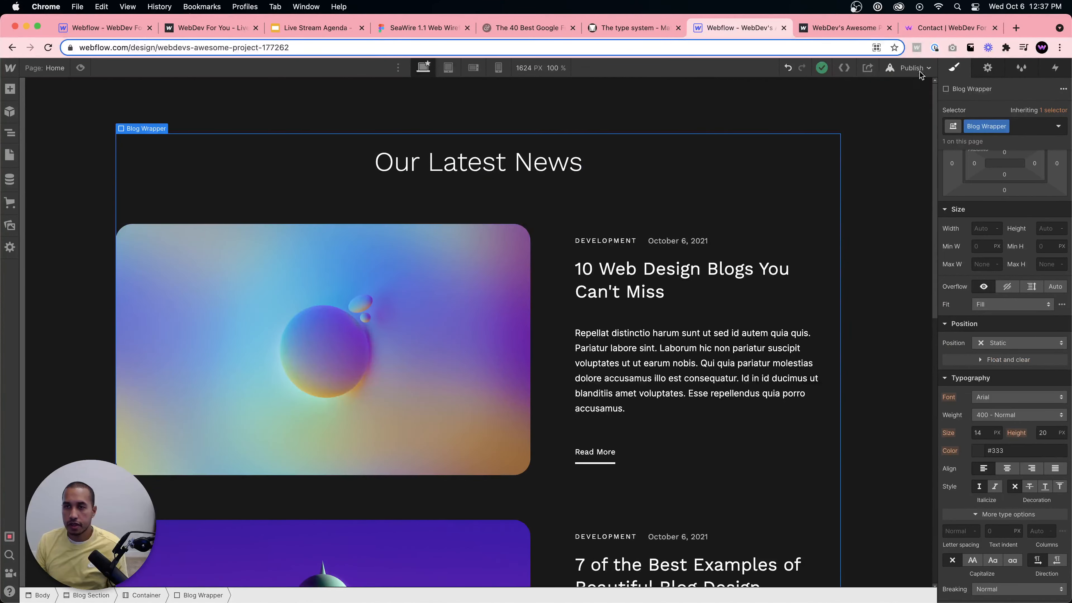
# Publish the site to its webflow.io domain, check the blog section on the live page, and return to the Designer.
pyautogui.click(921, 73)
pyautogui.click(868, 207)
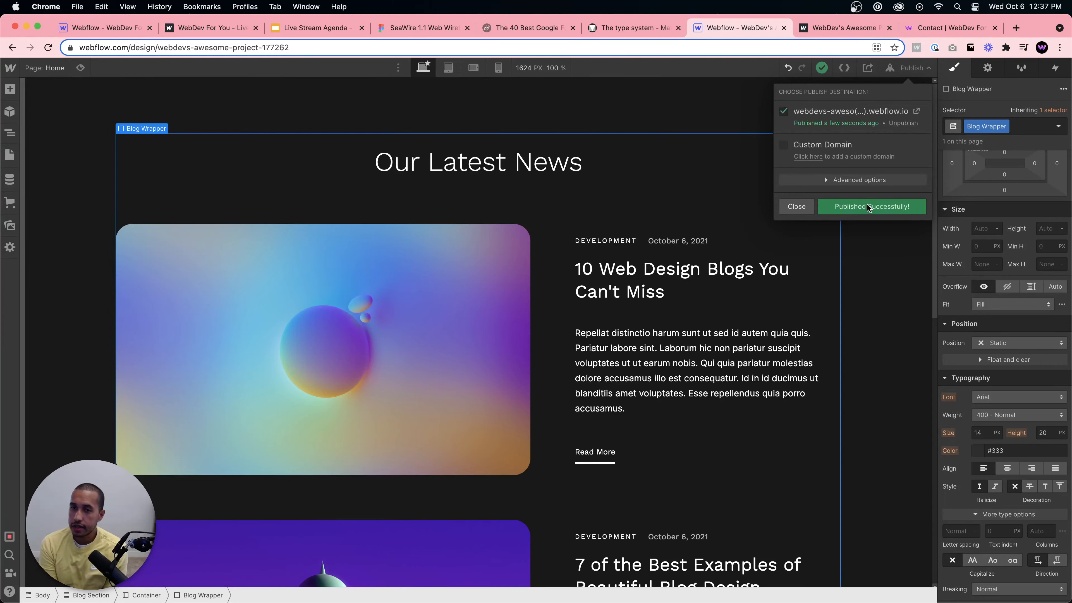
pyautogui.click(918, 109)
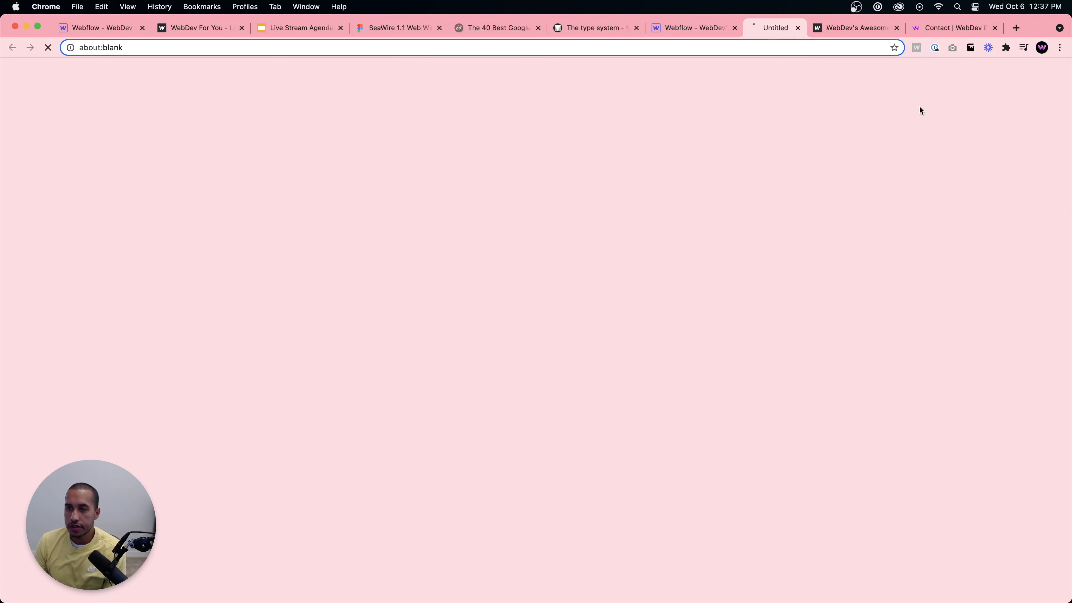
pyautogui.scroll(-10, 427, 267)
pyautogui.scroll(10, 535, 131)
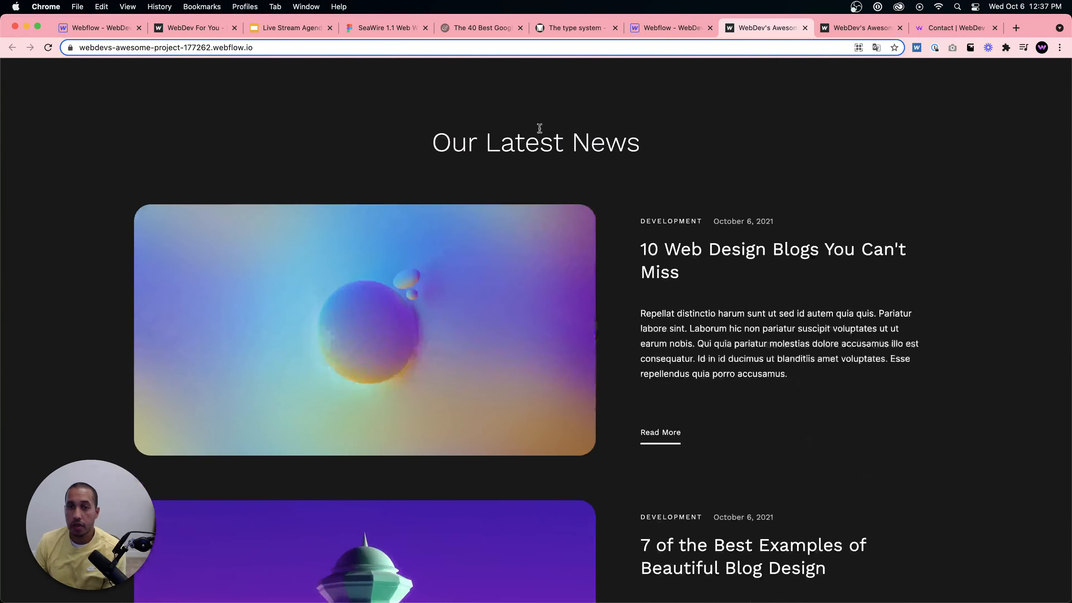
pyautogui.click(666, 28)
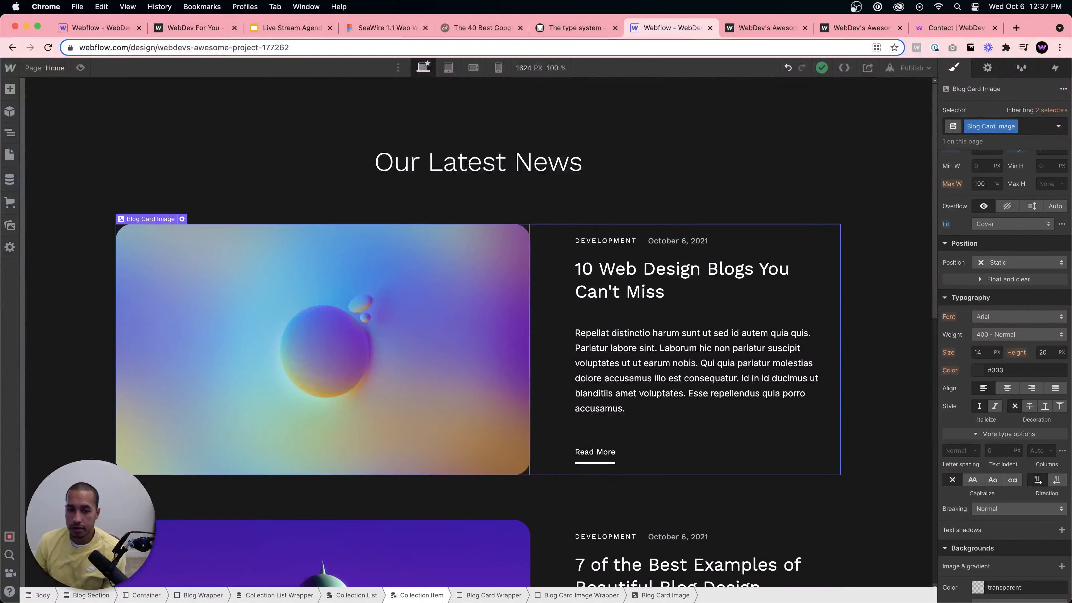
# Add a mouse hover trigger to the first Blog Card Wrapper and set its hover action to start a custom animation.
pyautogui.click(581, 595)
pyautogui.click(446, 379)
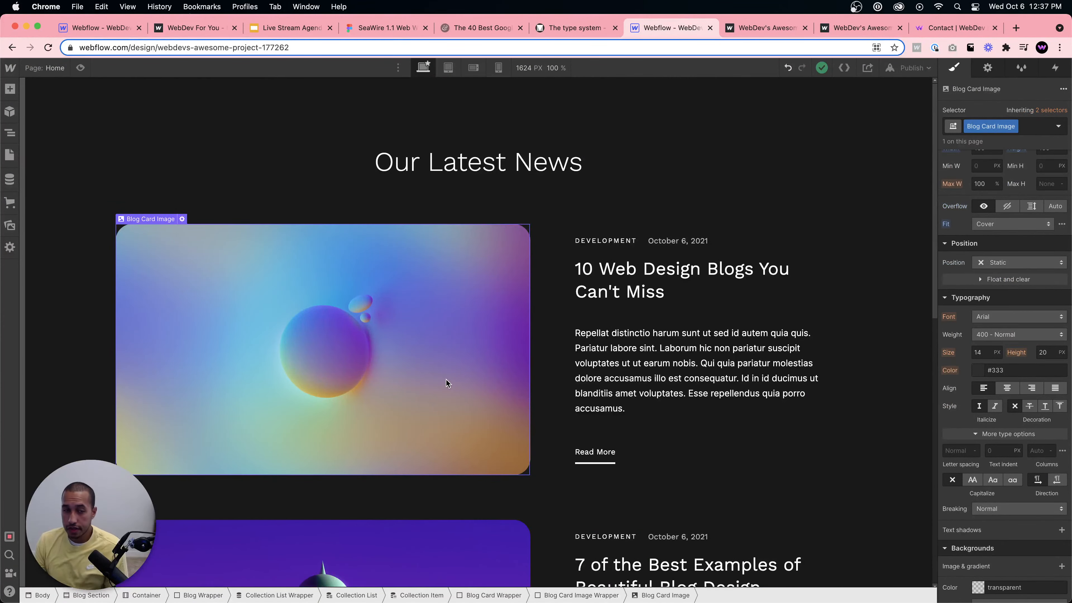
pyautogui.click(548, 430)
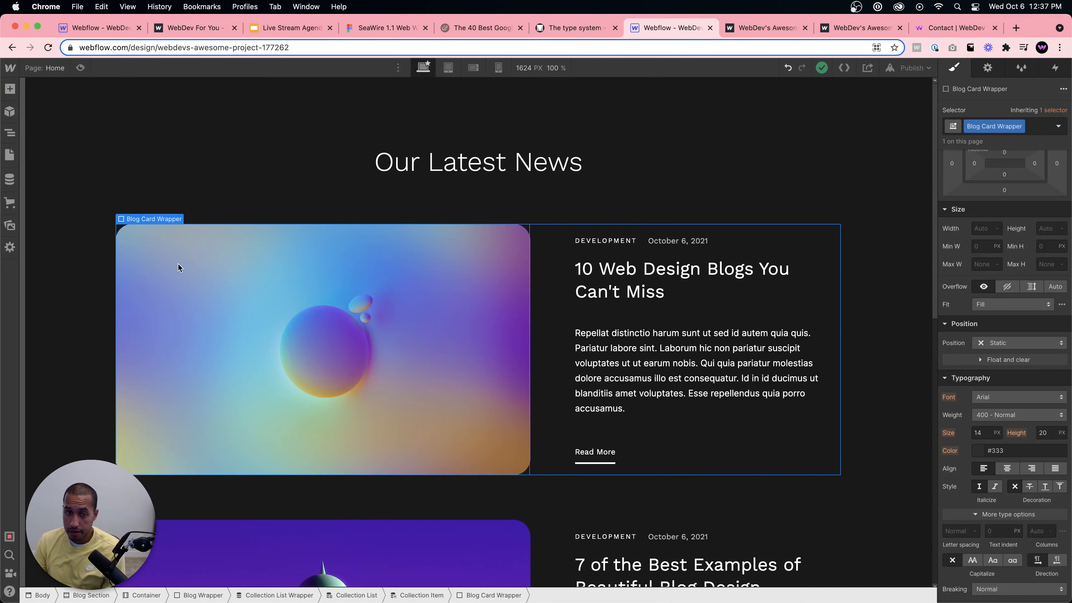
pyautogui.click(1055, 68)
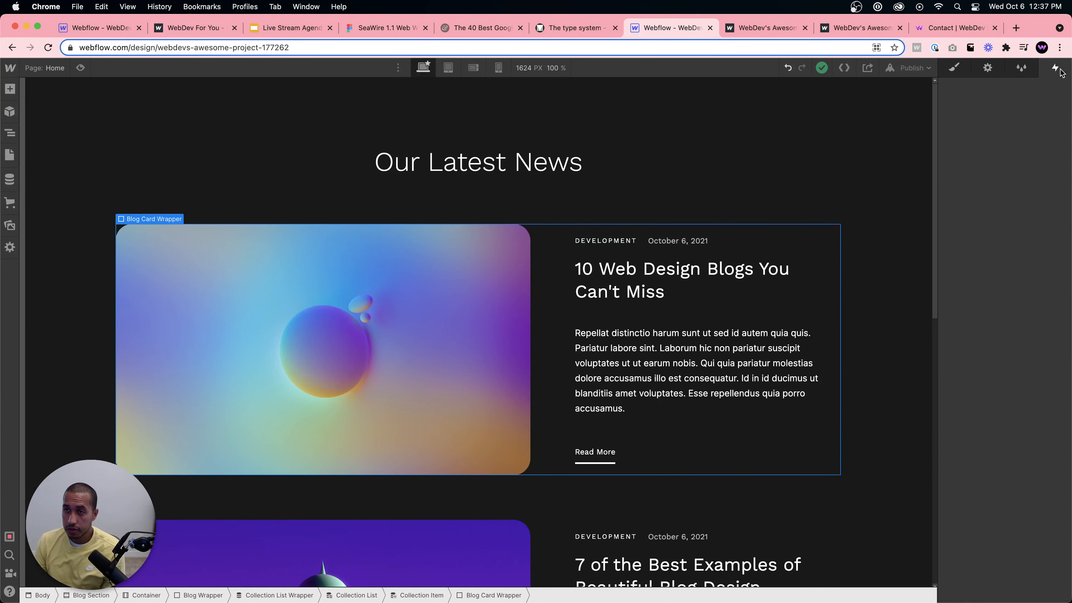
pyautogui.click(1063, 104)
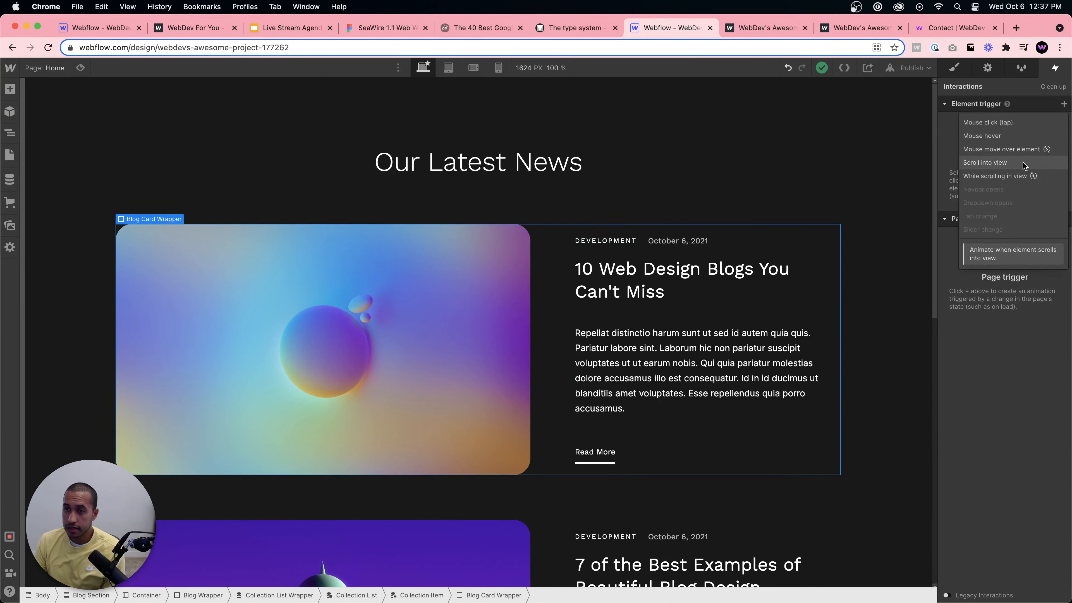
pyautogui.click(992, 138)
pyautogui.click(993, 167)
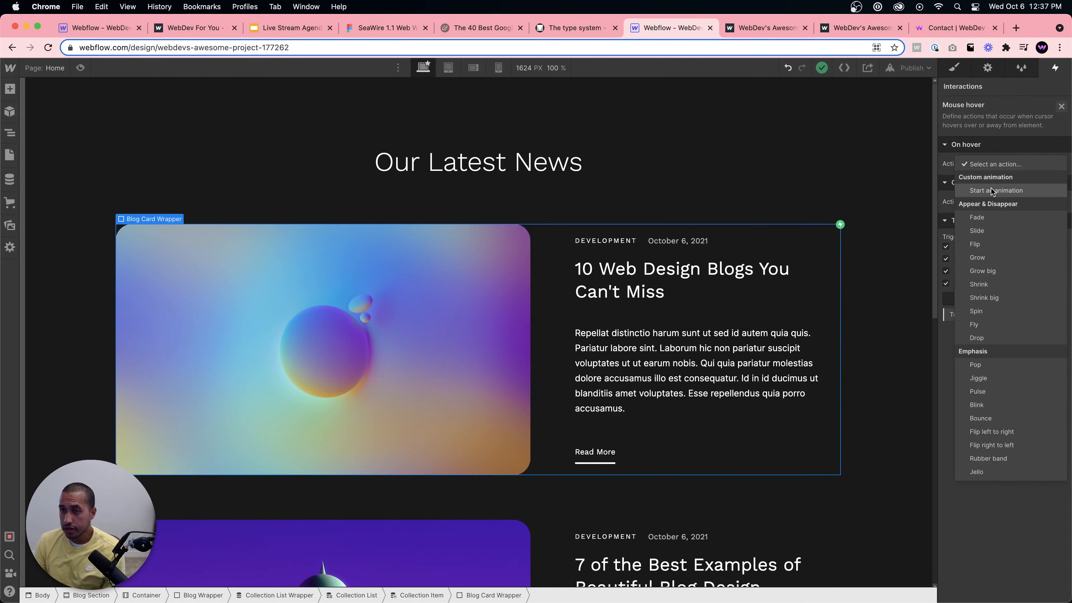
pyautogui.click(991, 192)
# Create a timed animation for the hover action and name it "Blog card hover in".
pyautogui.click(1059, 181)
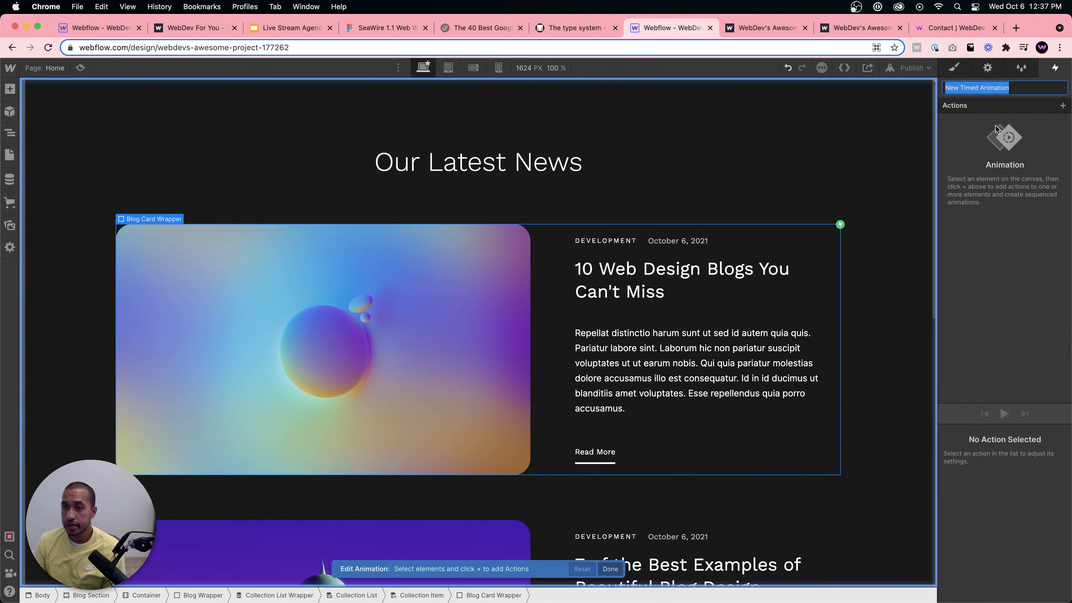
pyautogui.write('zn;ph zv')
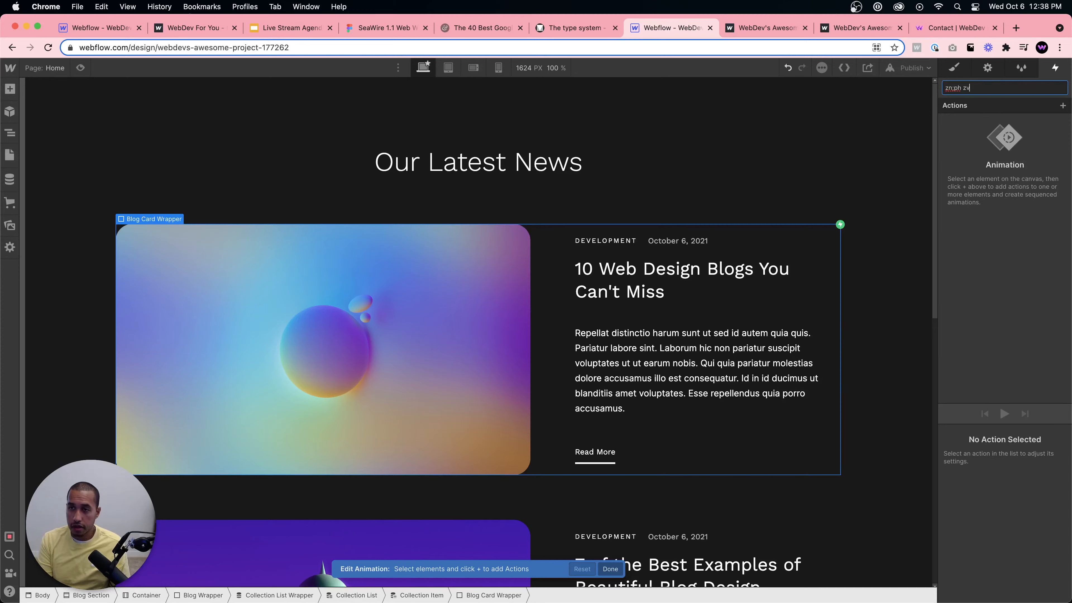
pyautogui.press('BackSpace')
pyautogui.press('super+space')
pyautogui.press('Escape')
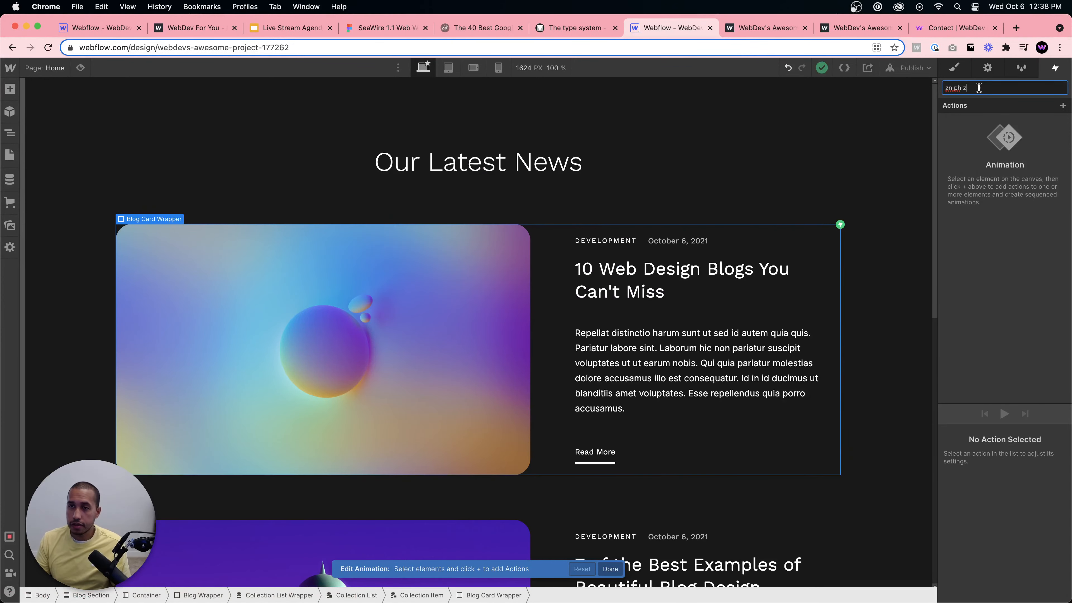
pyautogui.press('super+a')
pyautogui.write('Bl')
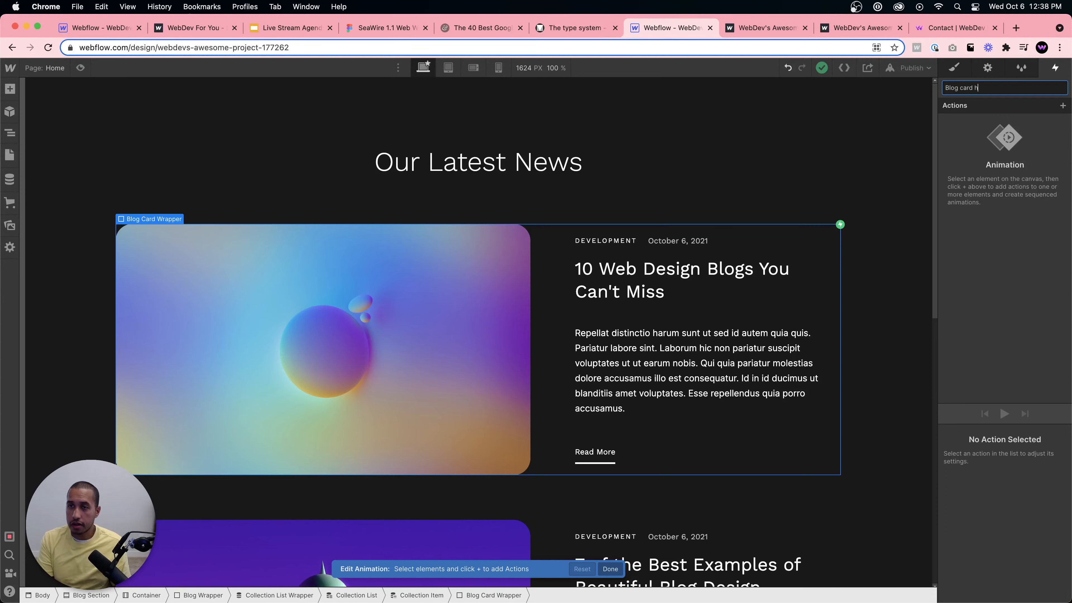
pyautogui.write('og card hover in')
pyautogui.press('Return')
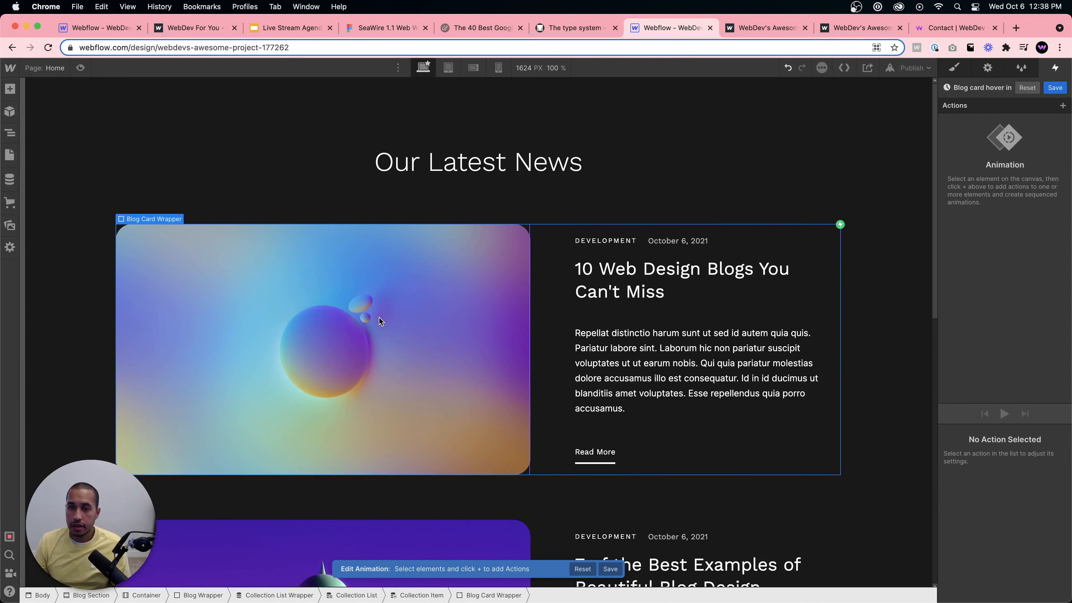
# Add a Scale action for the Blog Card Image to the animation, with X and Y scale set to 1.2.
pyautogui.click(379, 321)
pyautogui.click(1063, 105)
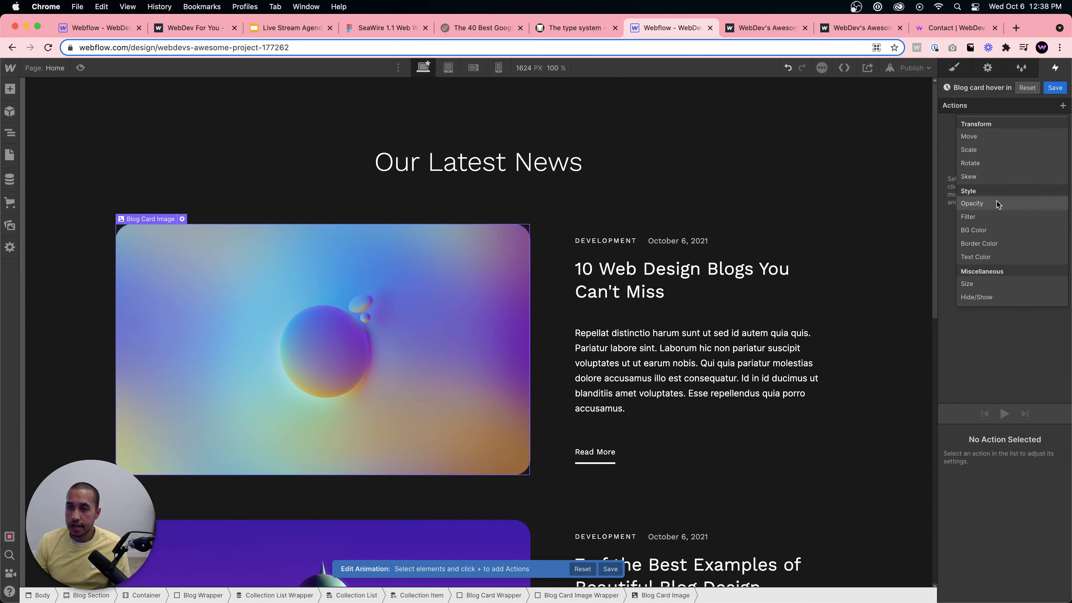
pyautogui.click(992, 151)
pyautogui.scroll(-3, 1004, 503)
pyautogui.click(1042, 562)
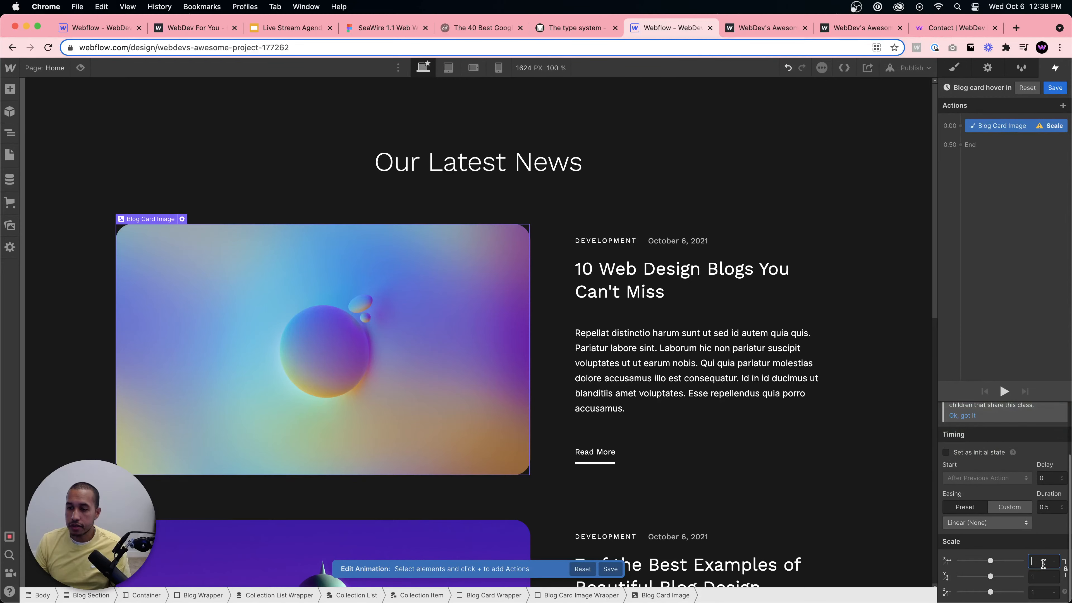
pyautogui.write('1.2')
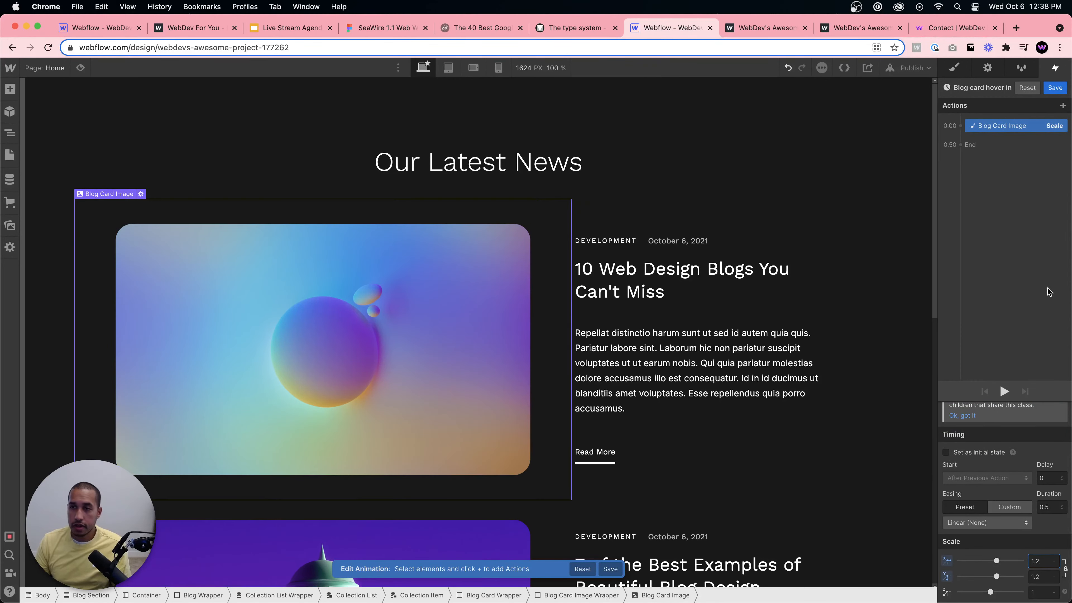
# Add a Rotate action of 10 degrees about Z for the Blog Card Image, after trying 5, and make it run together with the Scale action.
pyautogui.click(1002, 146)
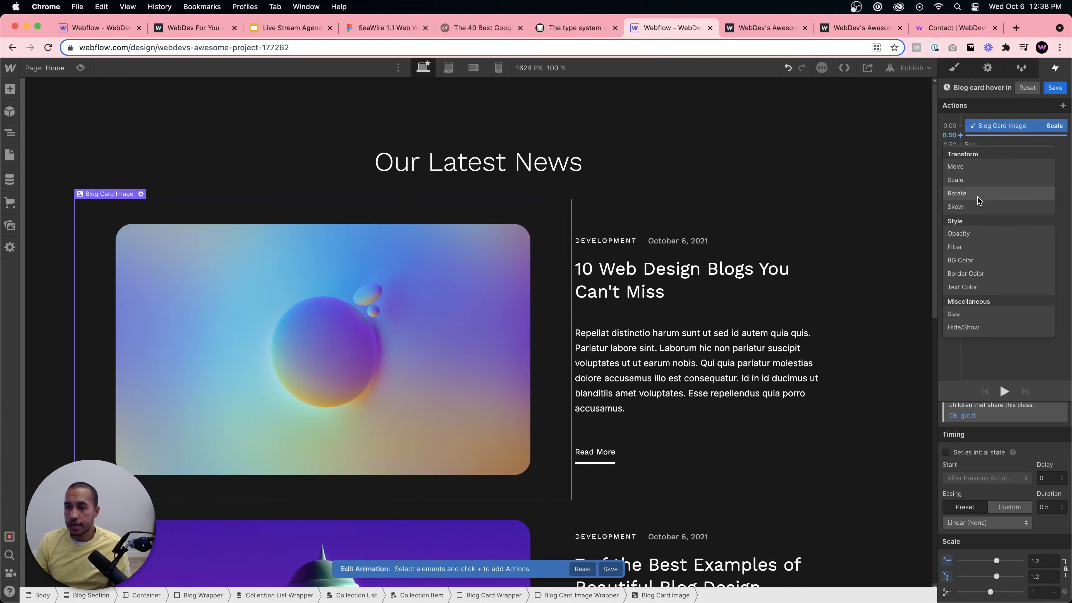
pyautogui.click(980, 207)
pyautogui.click(1042, 592)
pyautogui.write('5')
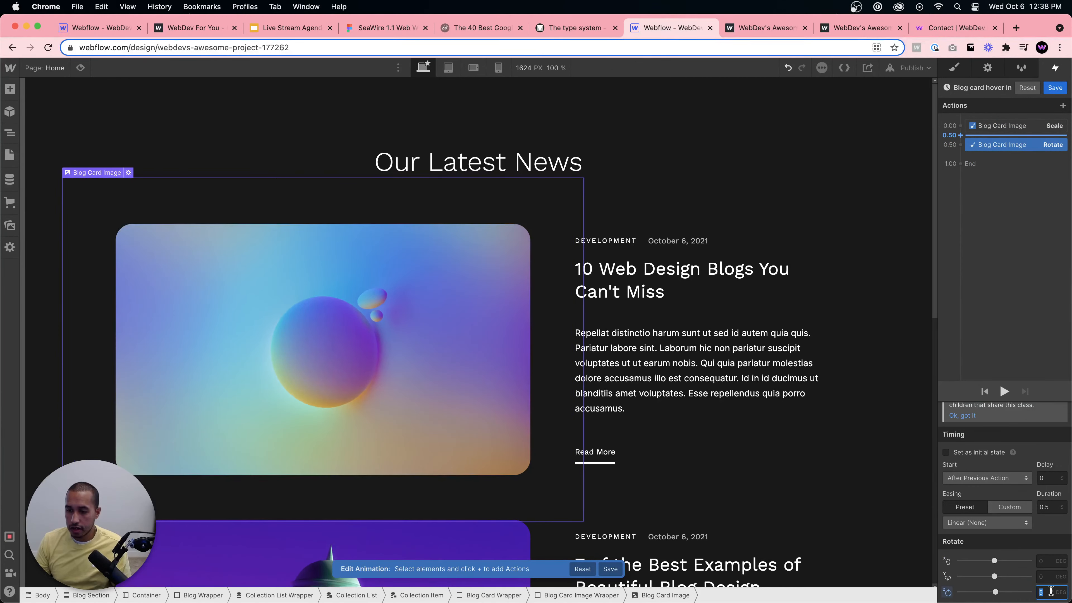
pyautogui.press('Return')
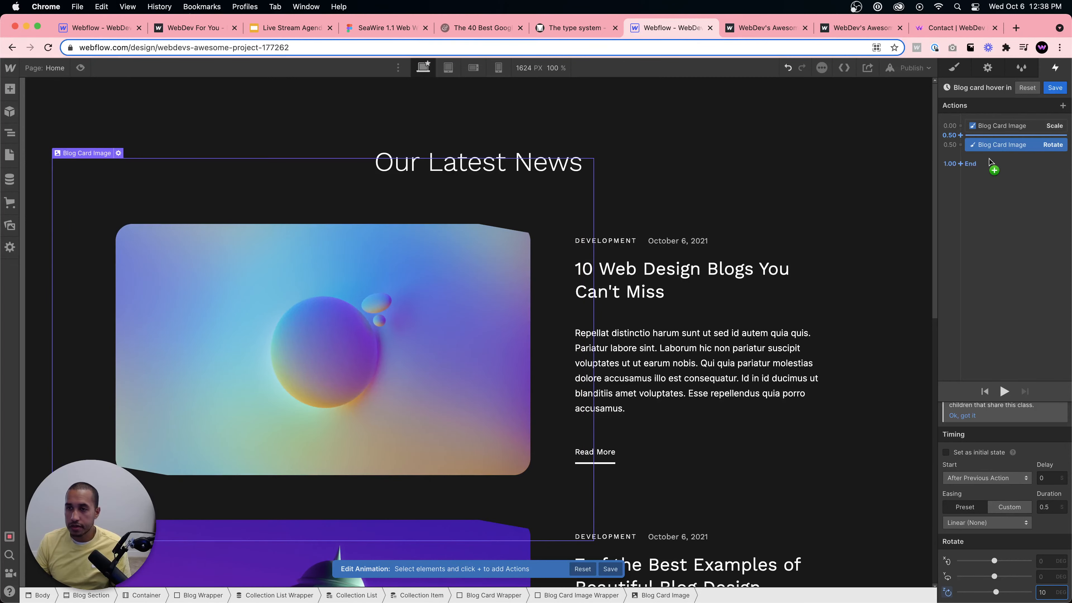
pyautogui.moveTo(989, 162); pyautogui.dragTo(1002, 140)
# Compare the Scale and Rotate actions, reduce the image's Z rotation to 5 degrees, and preview the animation.
pyautogui.click(1001, 125)
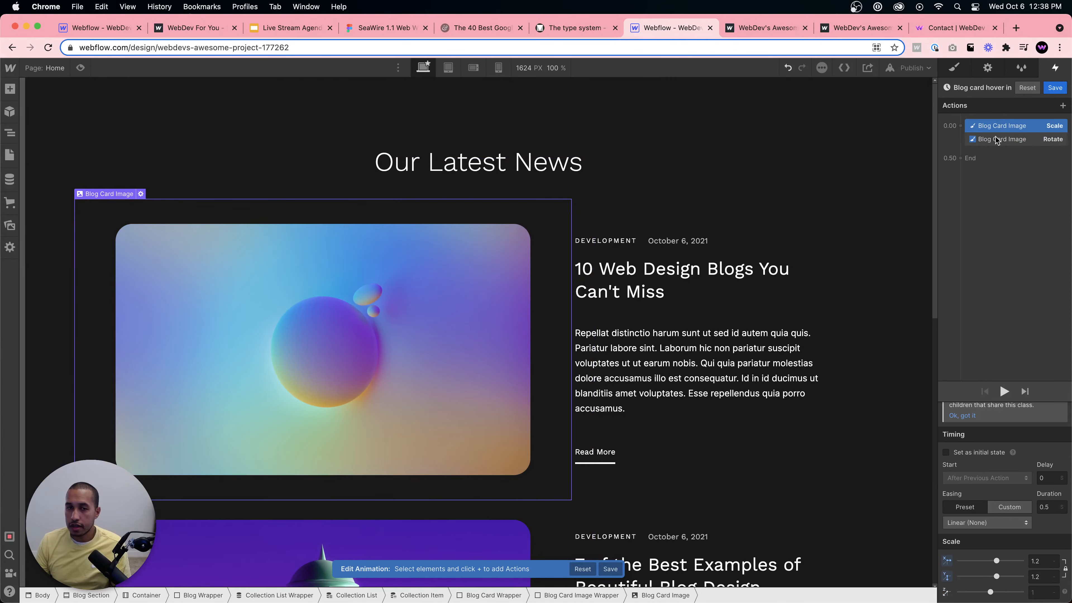
pyautogui.click(995, 140)
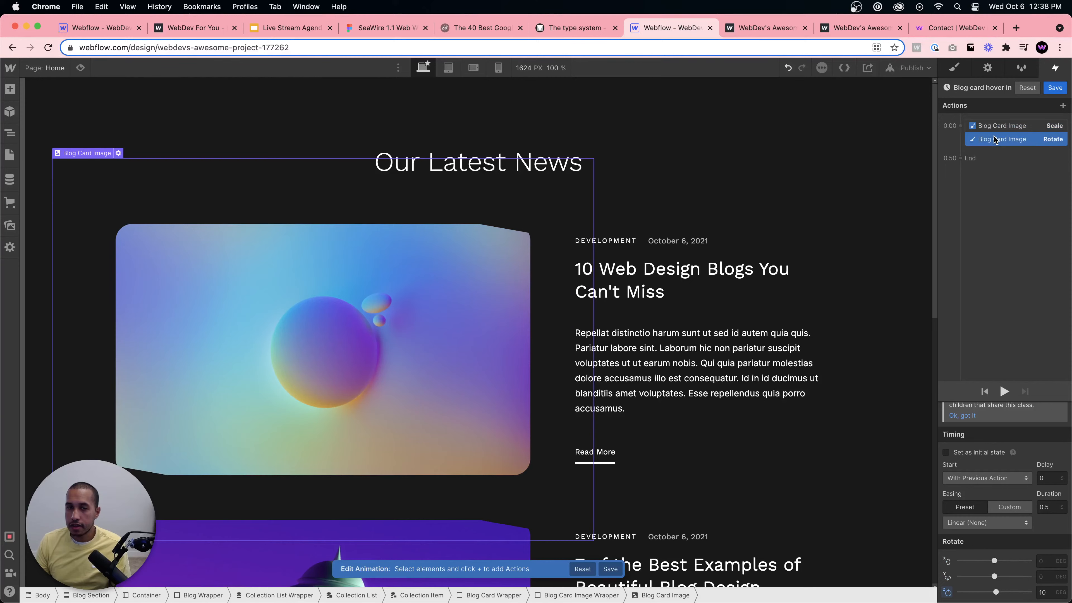
pyautogui.click(1030, 129)
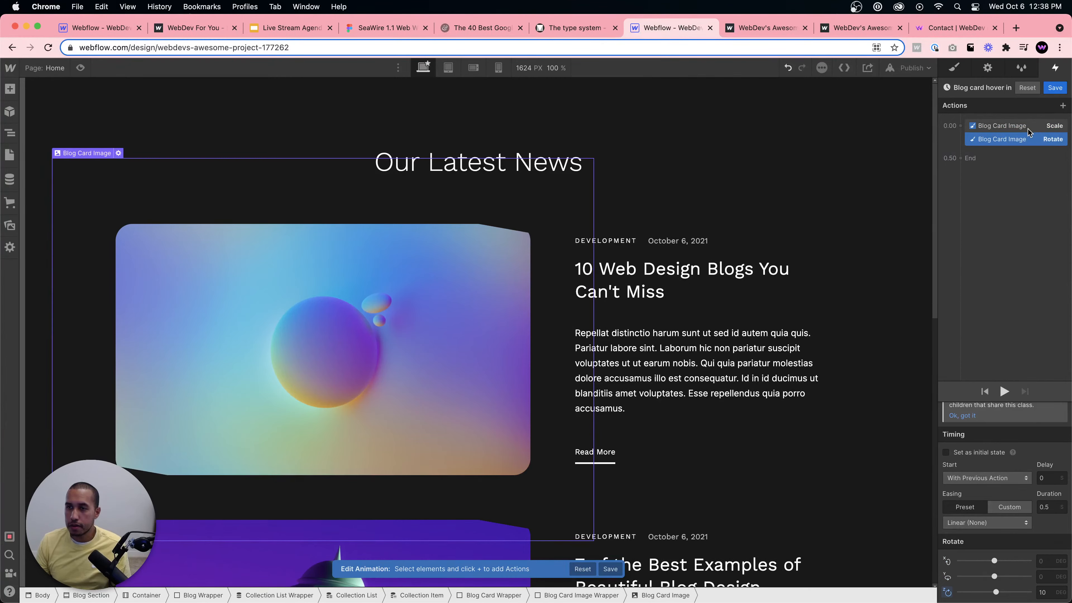
pyautogui.click(1043, 560)
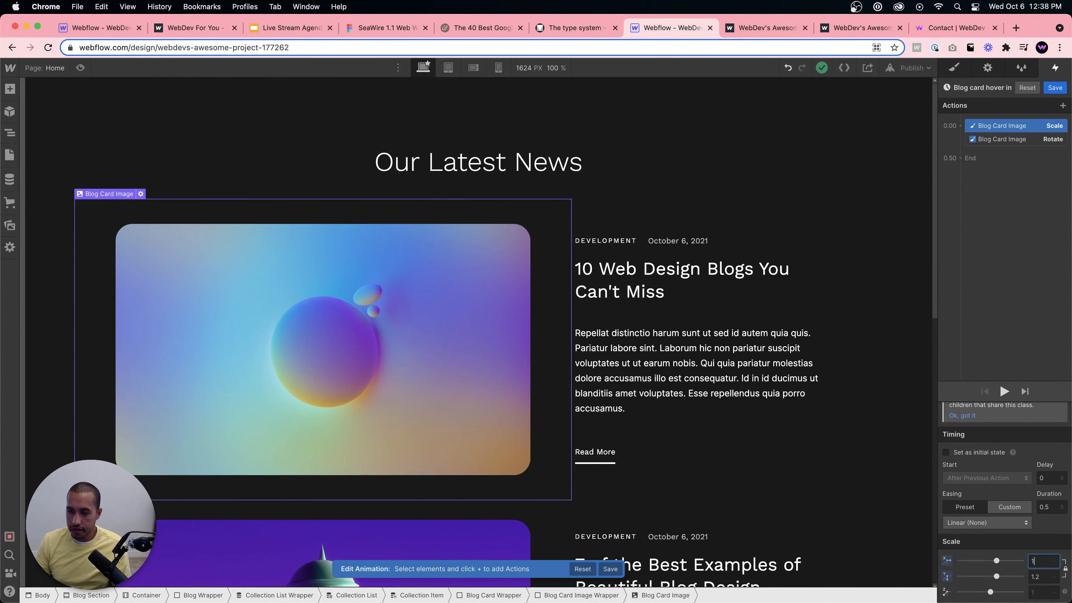
pyautogui.click(1019, 143)
pyautogui.click(1042, 593)
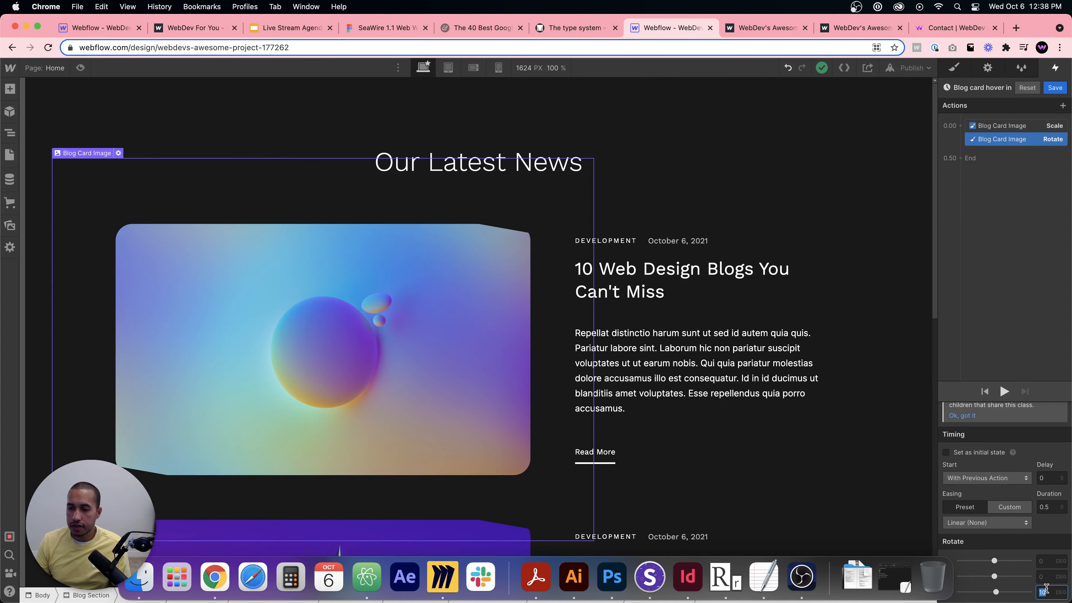
pyautogui.click(1023, 298)
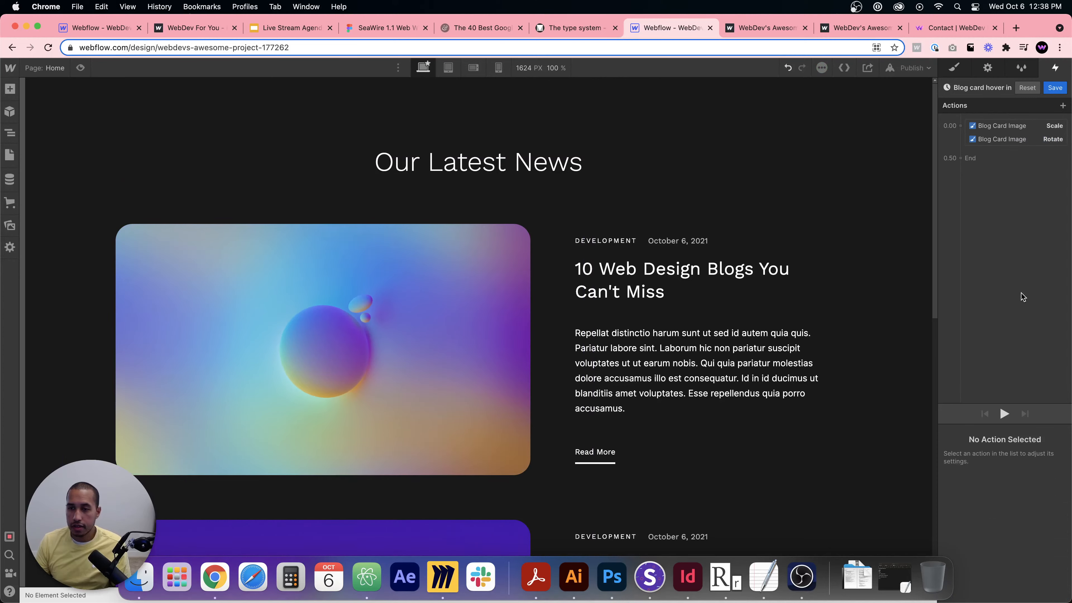
pyautogui.click(1003, 412)
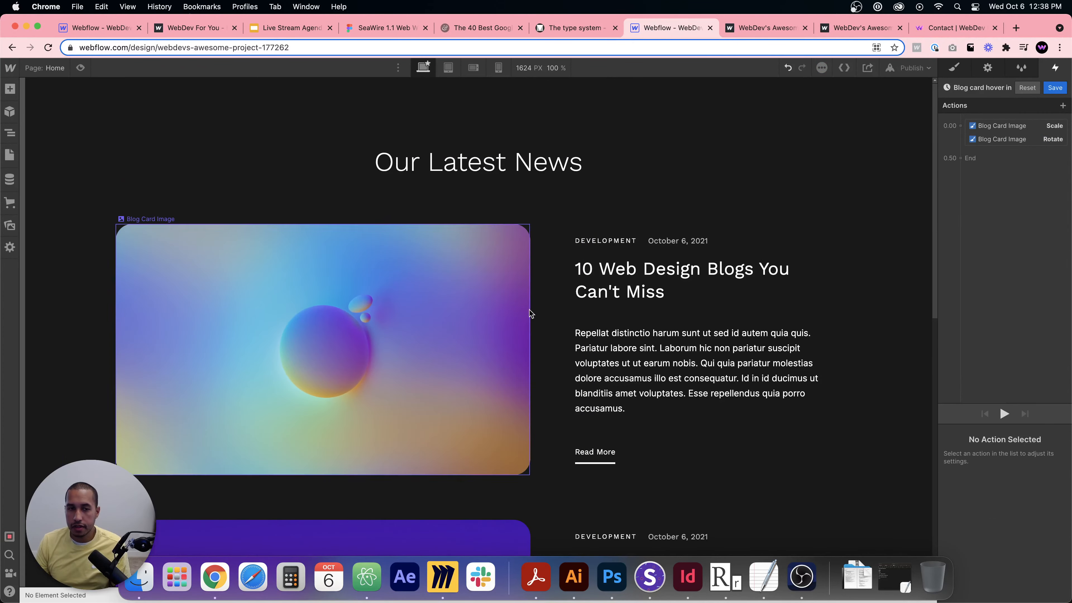
# Give the Scale and Rotate actions a 0.3 s duration with Ease easing, and save the animation after previewing it.
pyautogui.click(1022, 126)
pyautogui.keyDown('shift'); pyautogui.click(1013, 139); pyautogui.keyUp('shift')
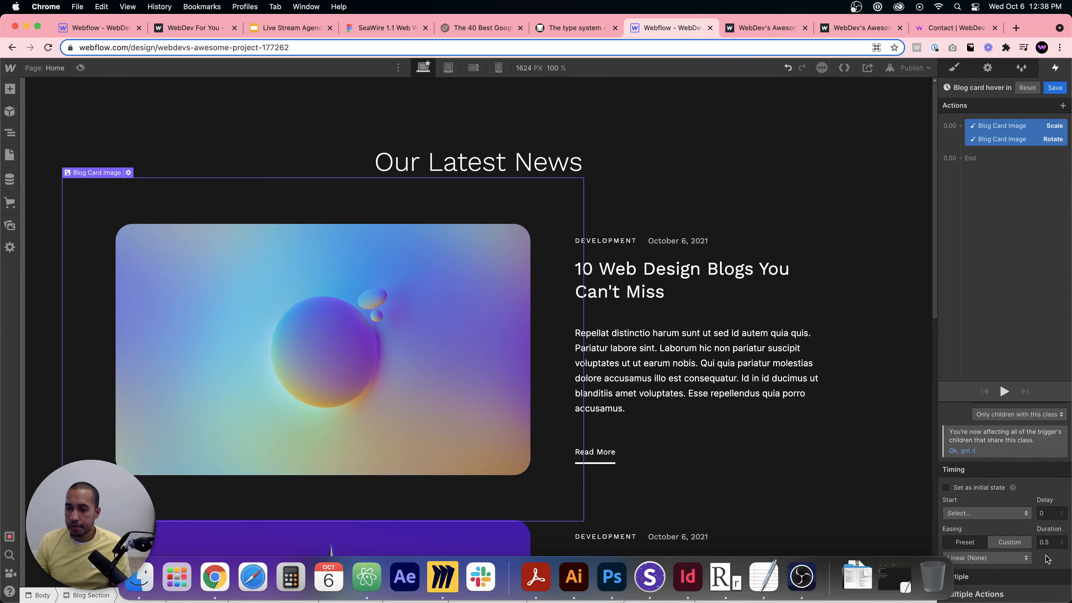
pyautogui.click(991, 556)
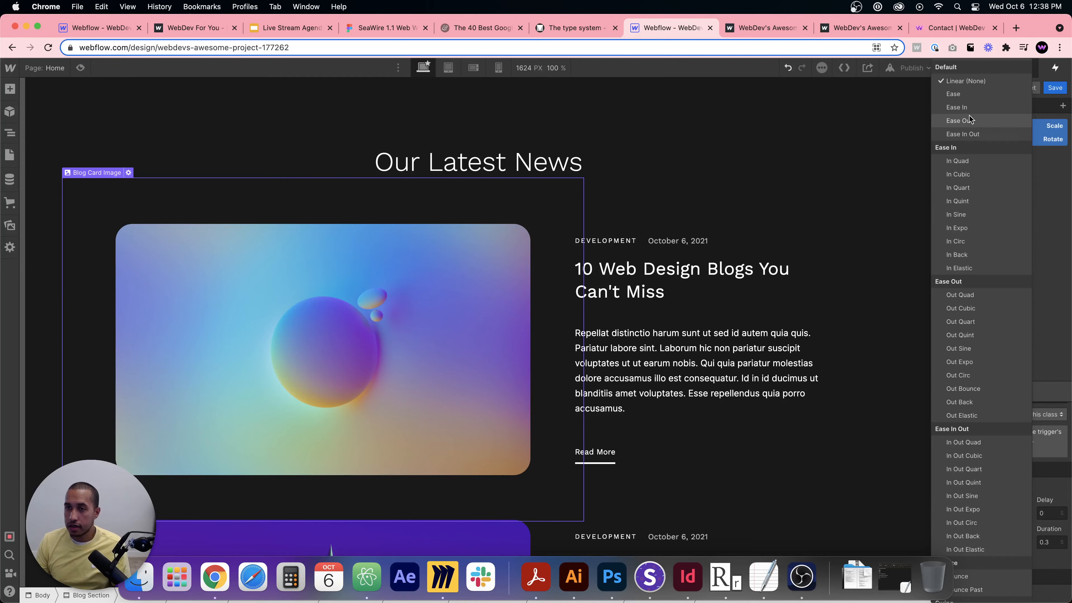
pyautogui.click(955, 94)
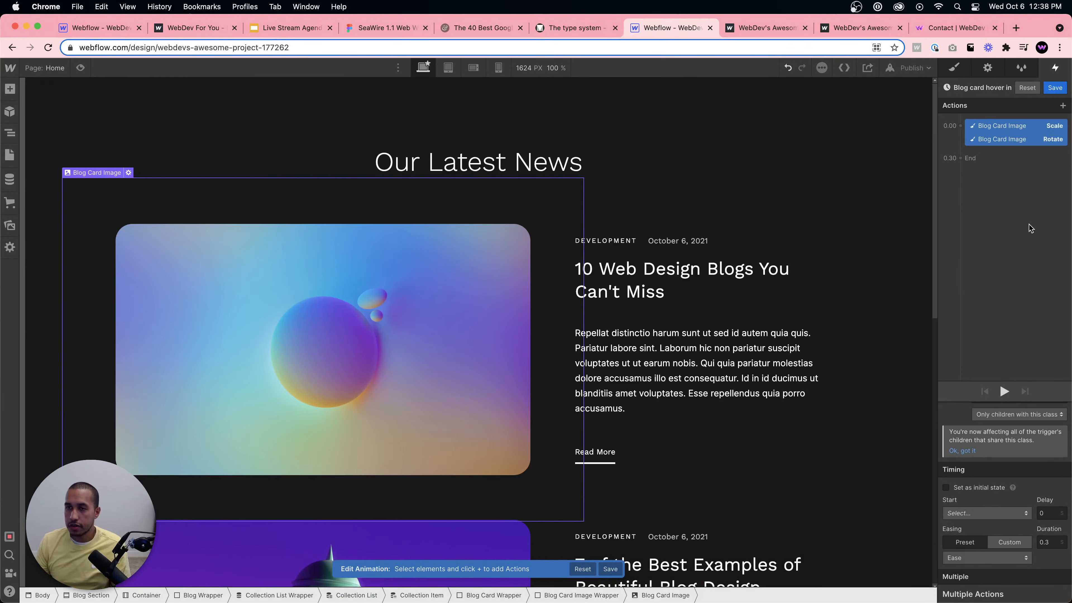
pyautogui.click(1040, 125)
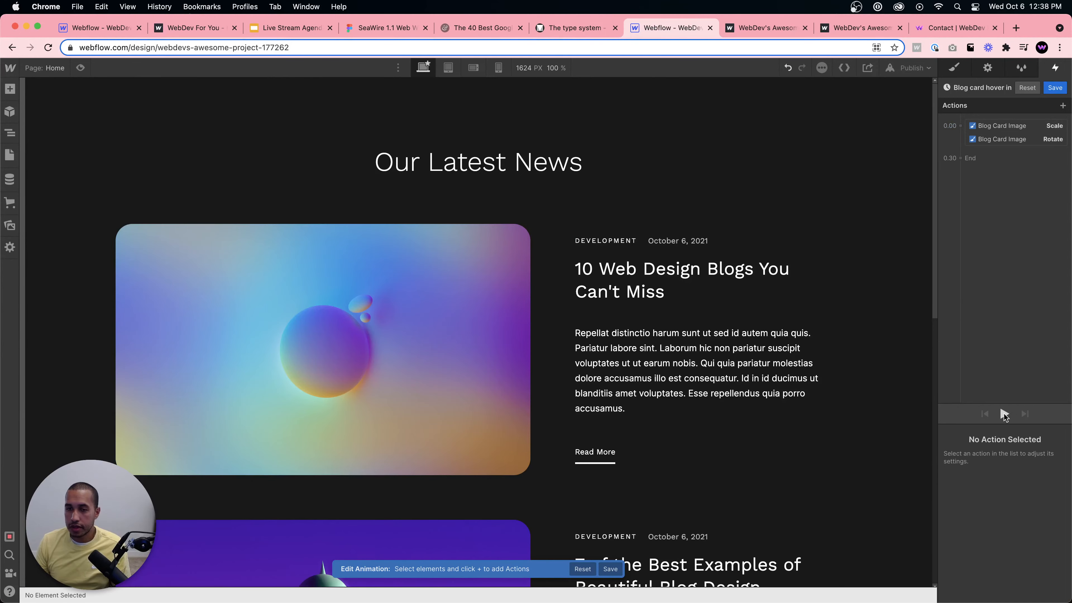
pyautogui.click(1004, 415)
pyautogui.click(1049, 90)
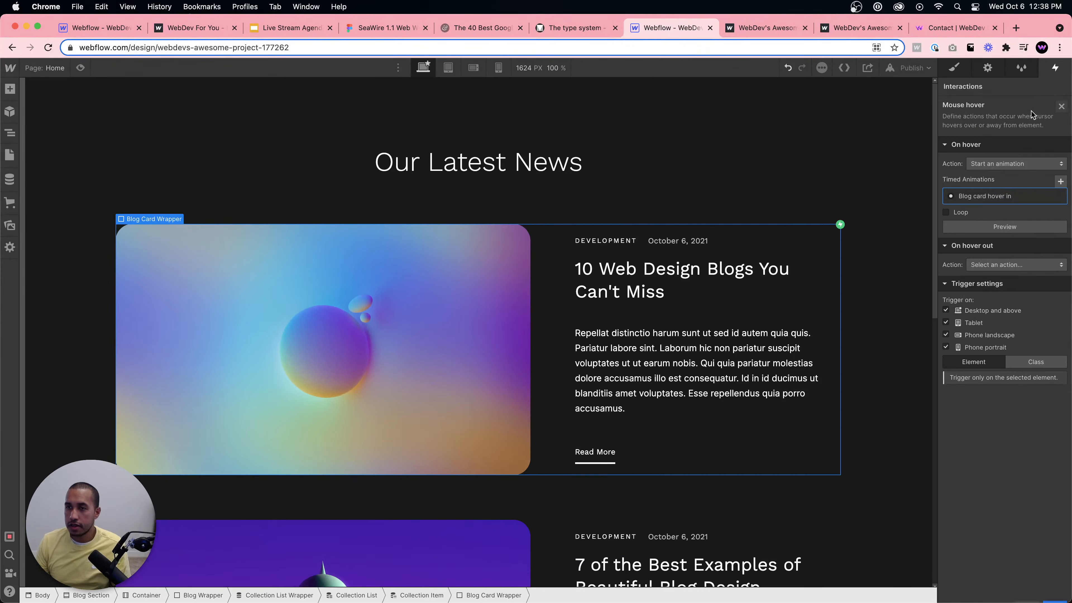
# Open the action choices for the Blog Card Wrapper's hover-out.
pyautogui.click(1030, 266)
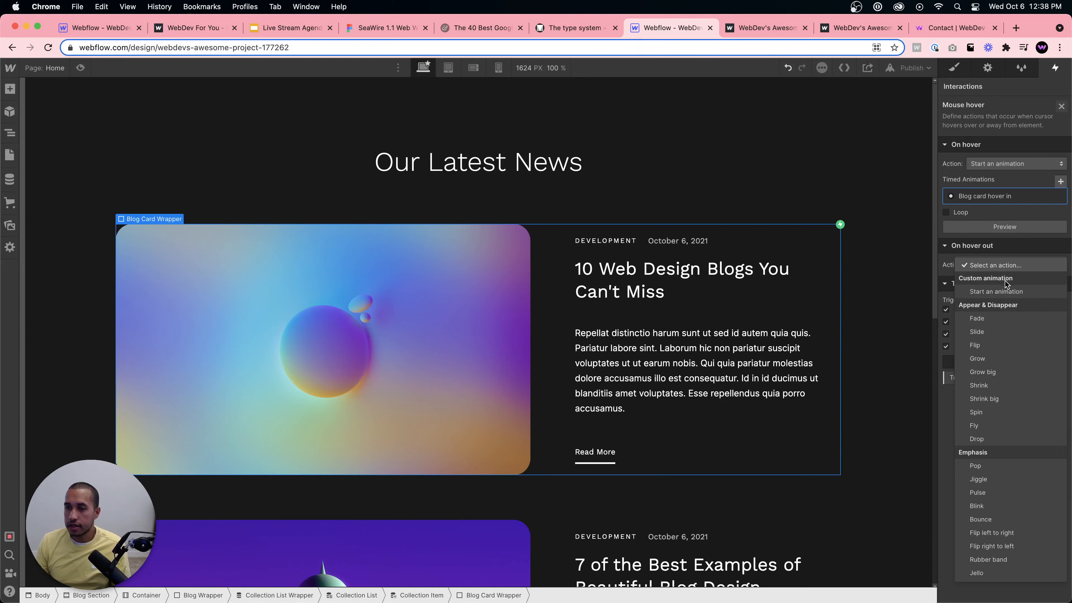
# Set the Blog Card Wrapper's hover-out action to start an animation, using a duplicate of "Blog card hover in" renamed "Blog card hover out".
pyautogui.click(1005, 291)
pyautogui.click(1057, 298)
pyautogui.click(1035, 341)
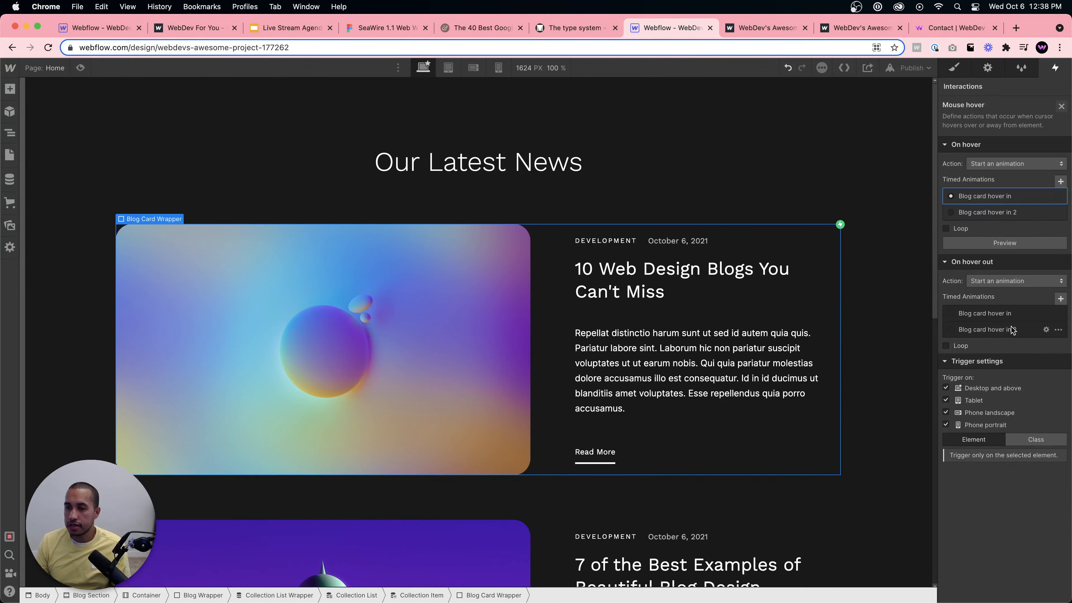
pyautogui.click(989, 330)
pyautogui.click(988, 88)
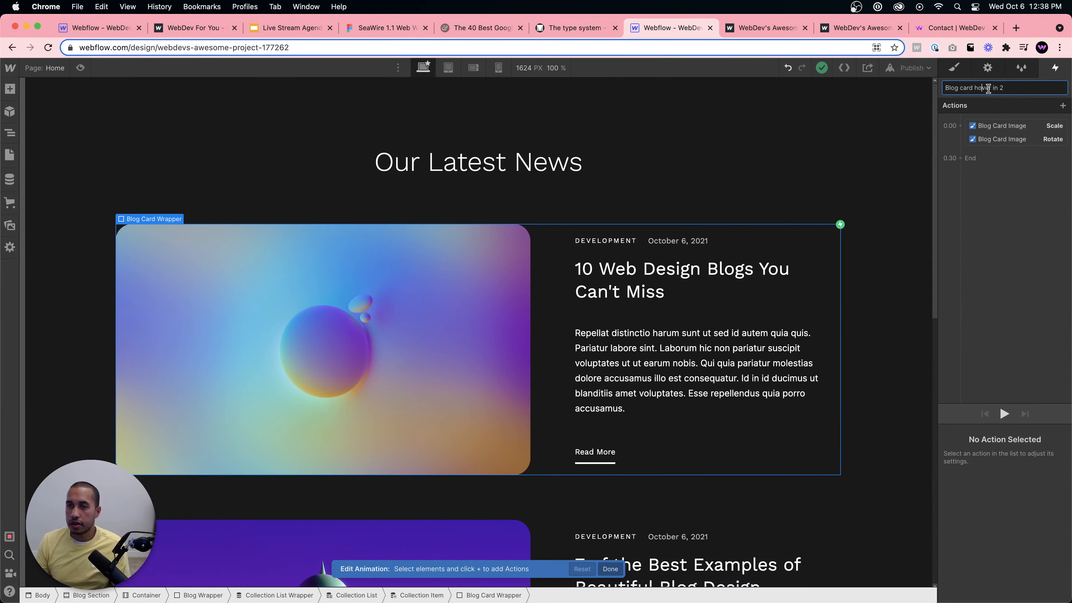
pyautogui.write('out')
pyautogui.press('Return')
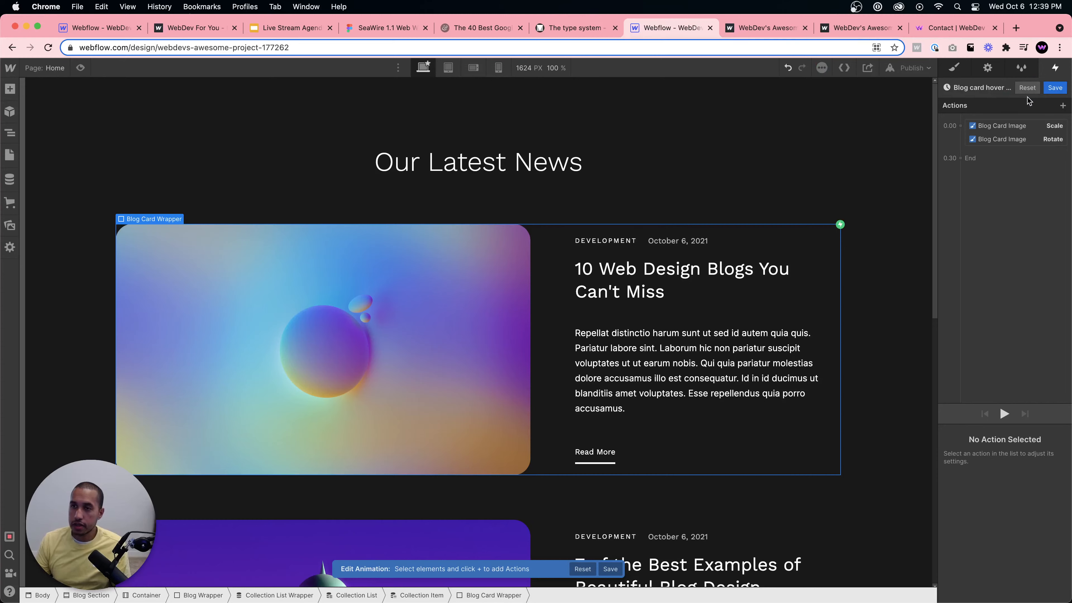
# Set the Blog Card Image scale to 1 and rotation to 0 in the hover-out animation and save it.
pyautogui.click(1027, 125)
pyautogui.scroll(-3, 980, 540)
pyautogui.click(1029, 560)
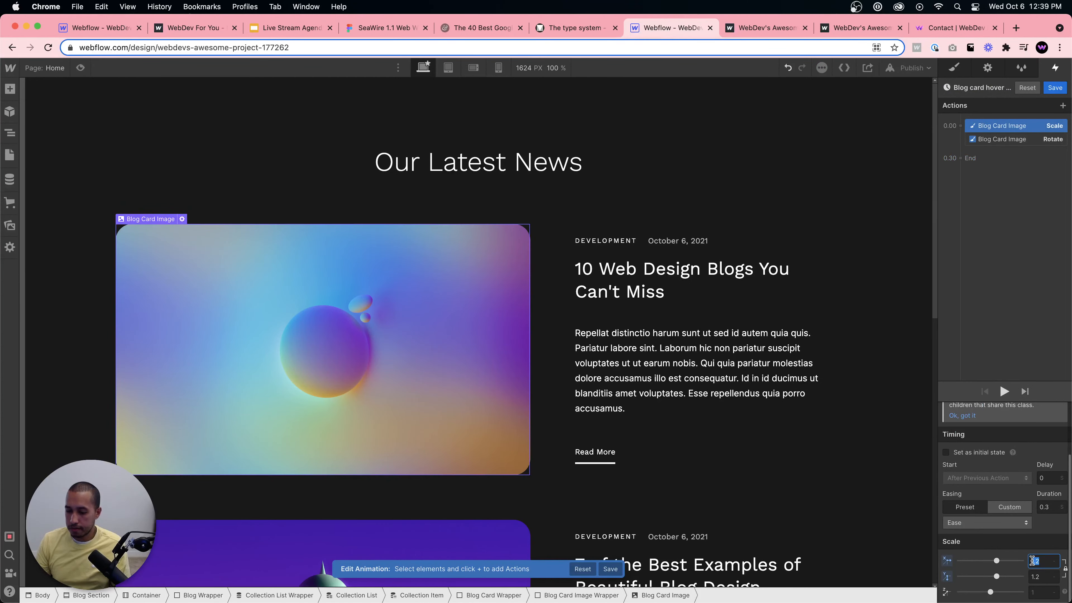
pyautogui.write('1')
pyautogui.click(1011, 142)
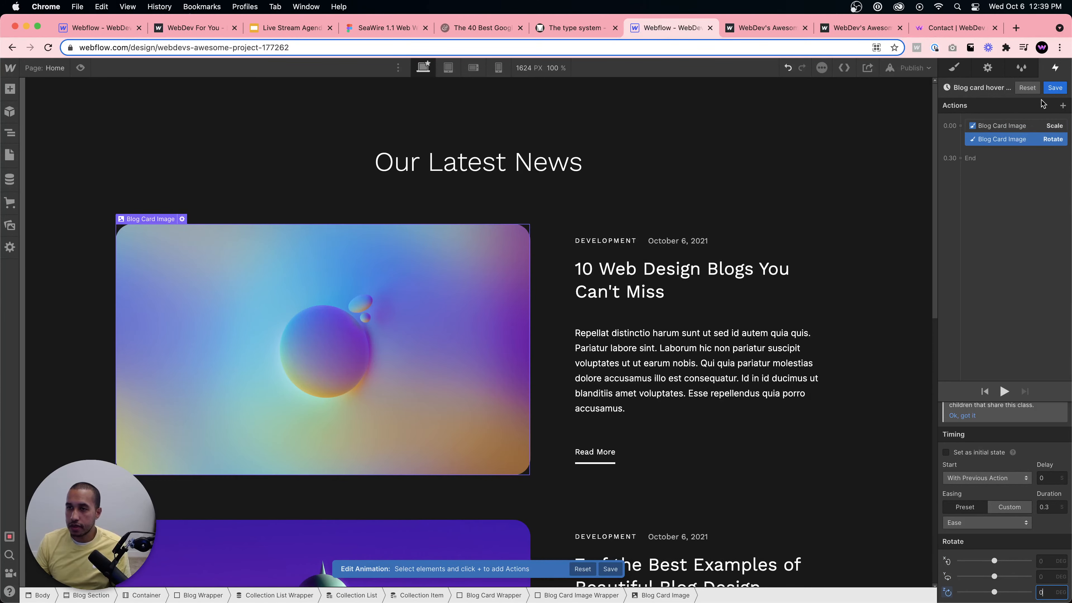
pyautogui.click(1054, 88)
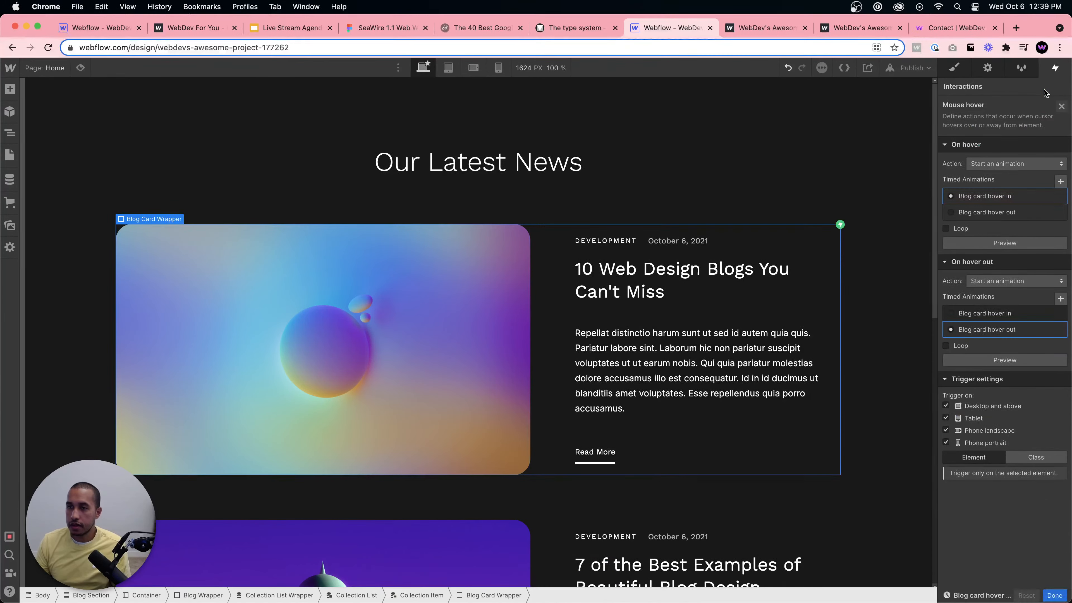
# Preview the page and check the hover animation on the blog cards.
pyautogui.click(80, 68)
pyautogui.scroll(-2, 768, 405)
pyautogui.scroll(-3, 767, 405)
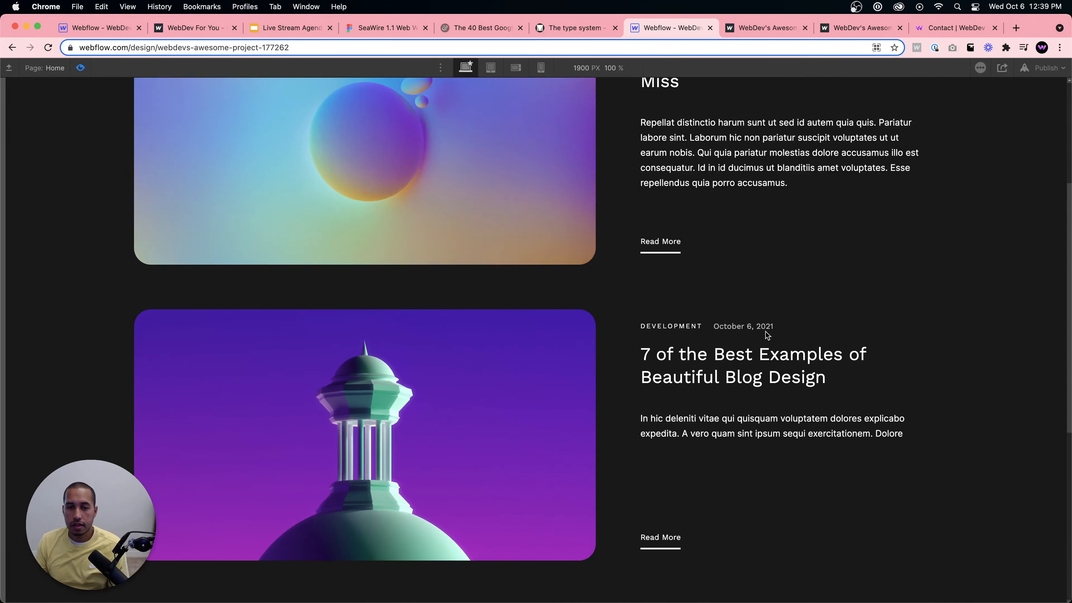
pyautogui.scroll(5, 586, 172)
pyautogui.scroll(-12, 533, 391)
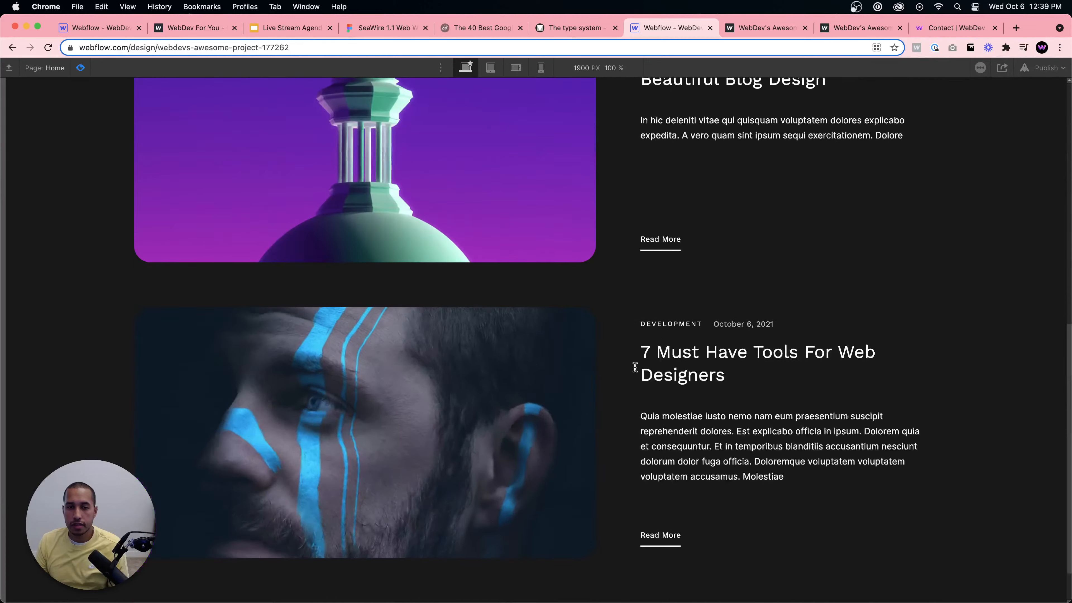
pyautogui.scroll(8, 484, 372)
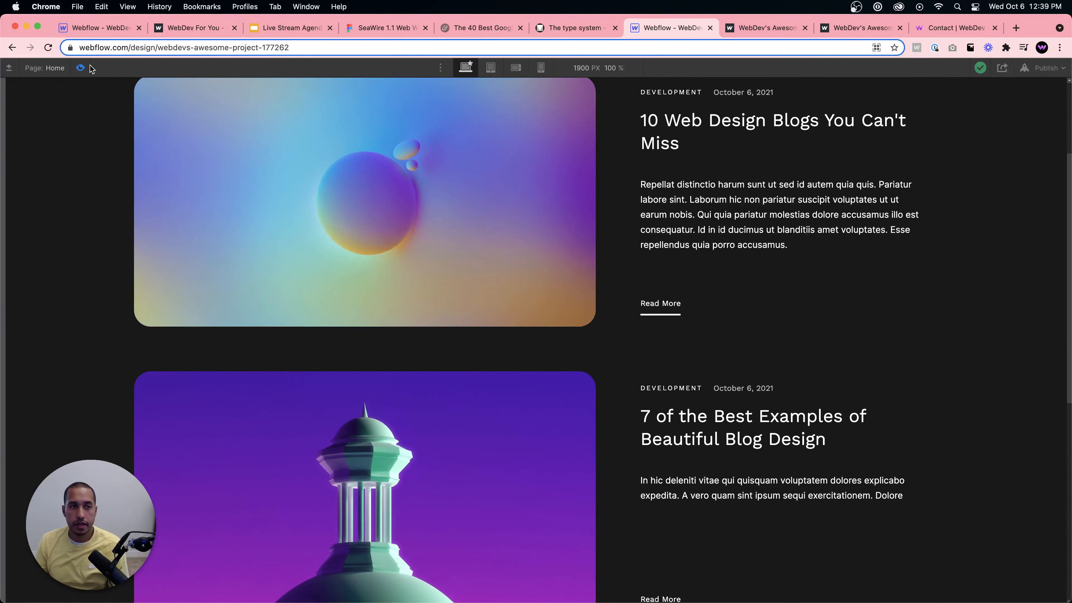
pyautogui.click(81, 68)
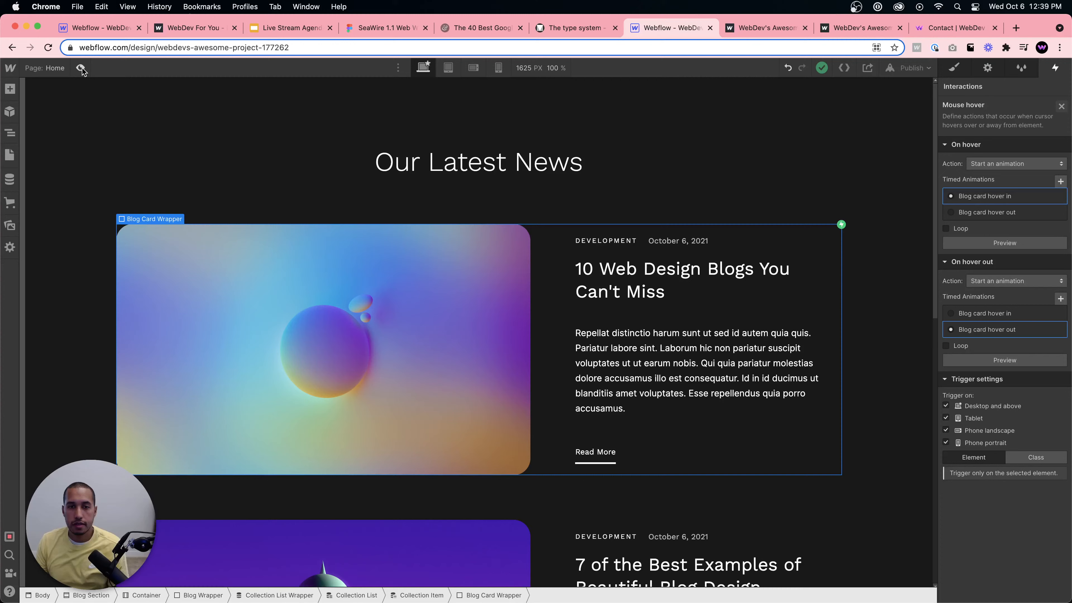
# Try to convert the Blog Card Wrapper to a link block.
pyautogui.rightClick(544, 243)
pyautogui.click(564, 273)
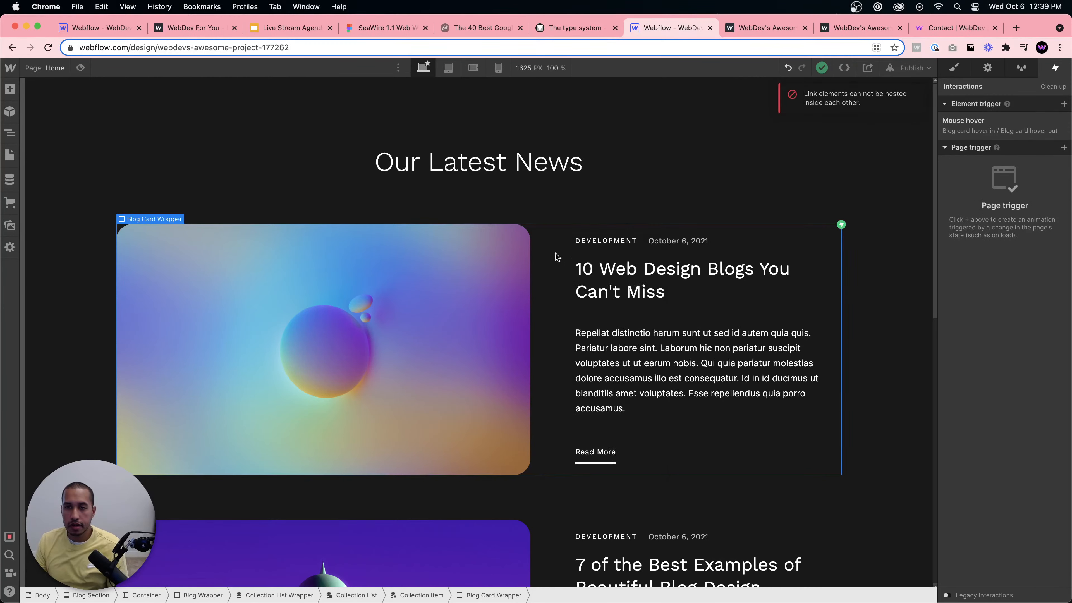
pyautogui.click(610, 451)
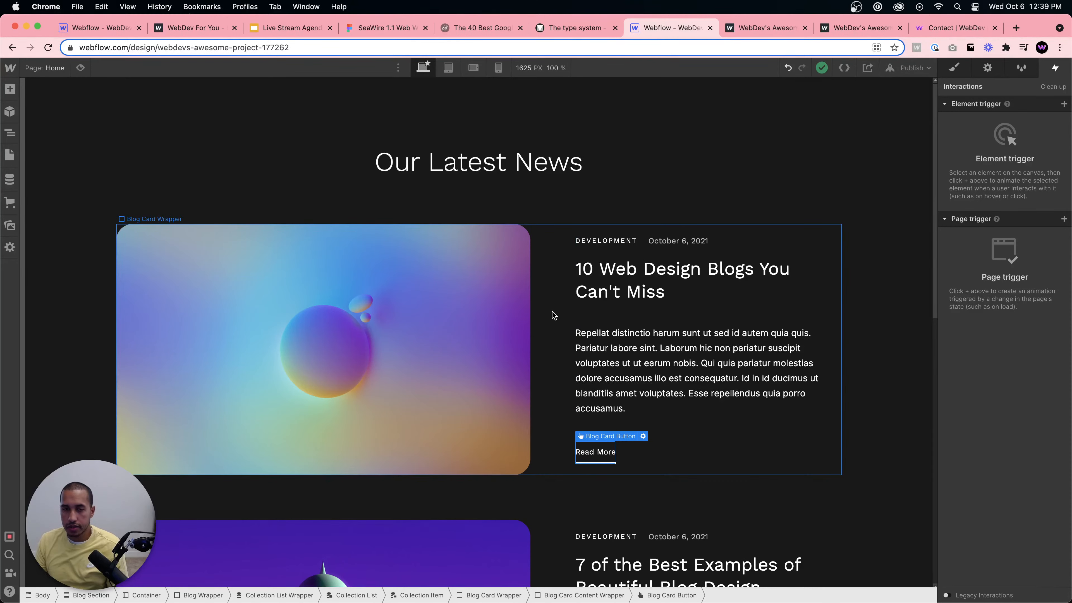
pyautogui.click(549, 259)
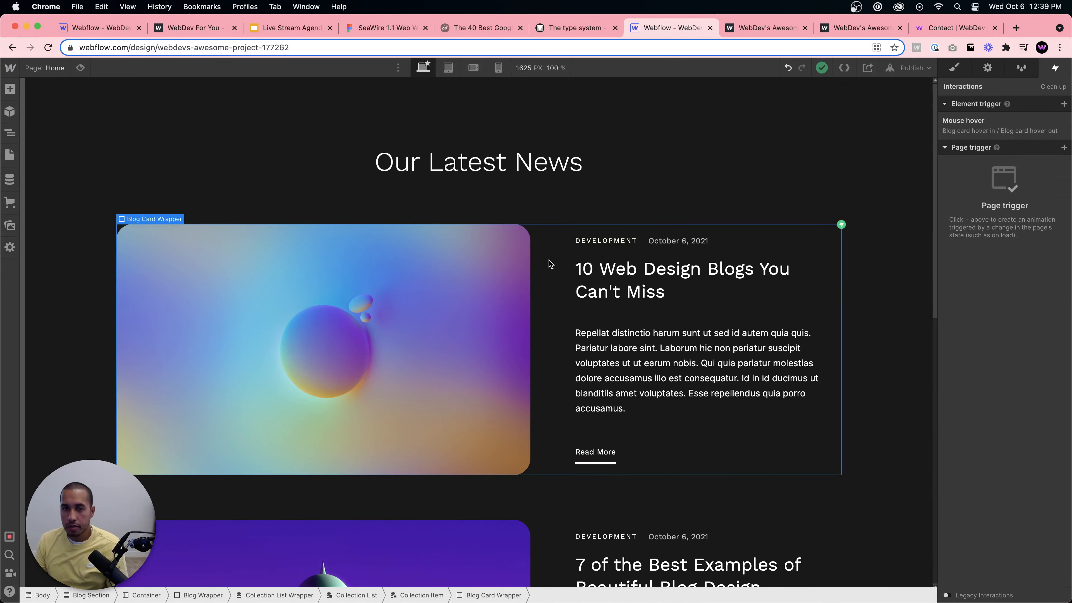
pyautogui.rightClick(548, 247)
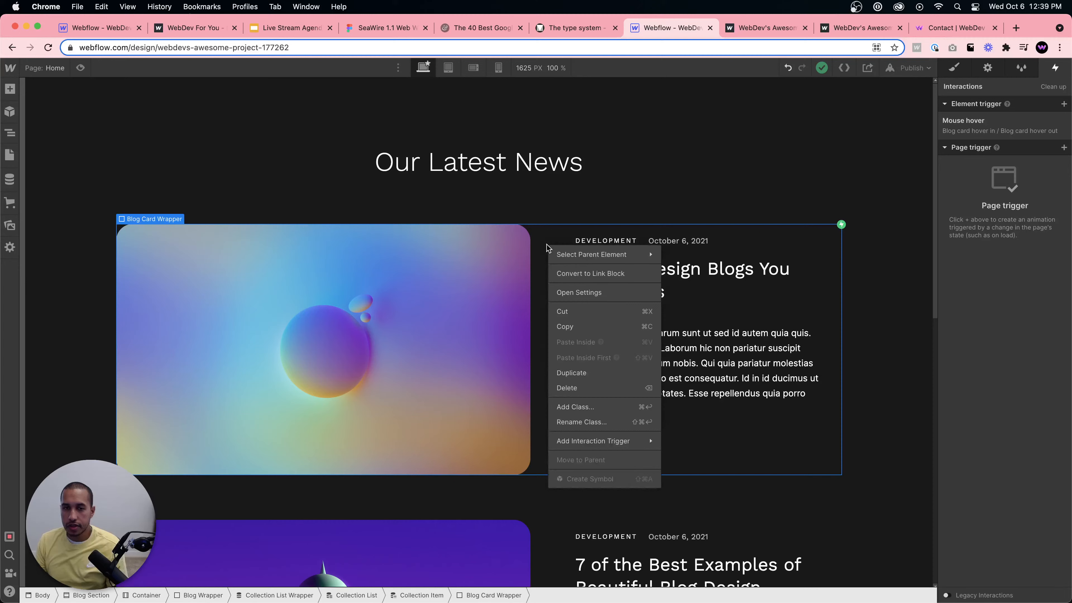
pyautogui.click(604, 274)
# Delete the first card's Read More button and retry converting the Blog Card Wrapper to a link block.
pyautogui.click(591, 462)
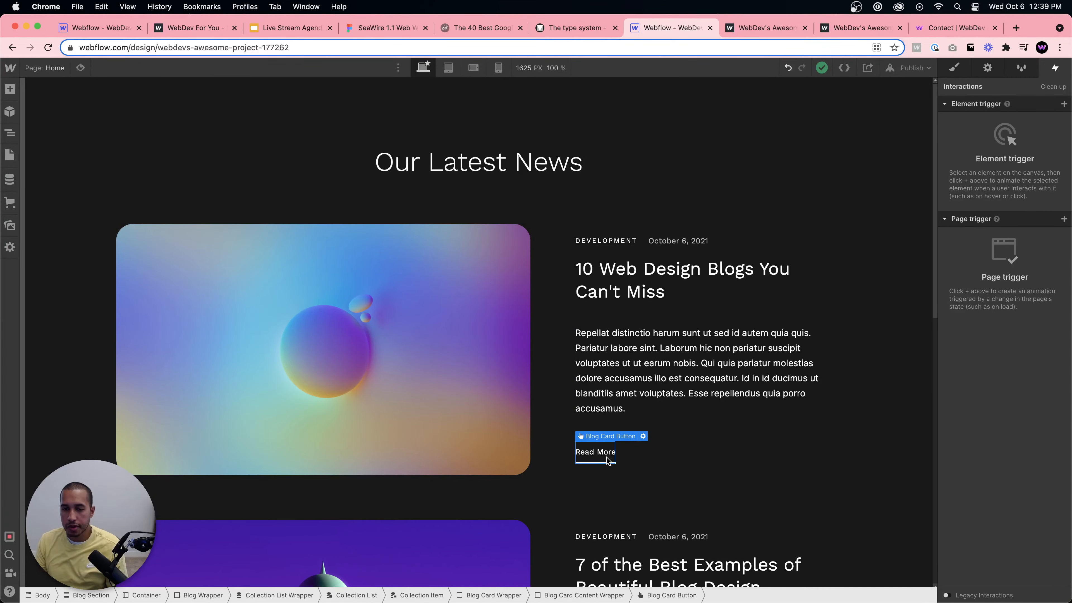
pyautogui.rightClick(598, 453)
pyautogui.click(592, 454)
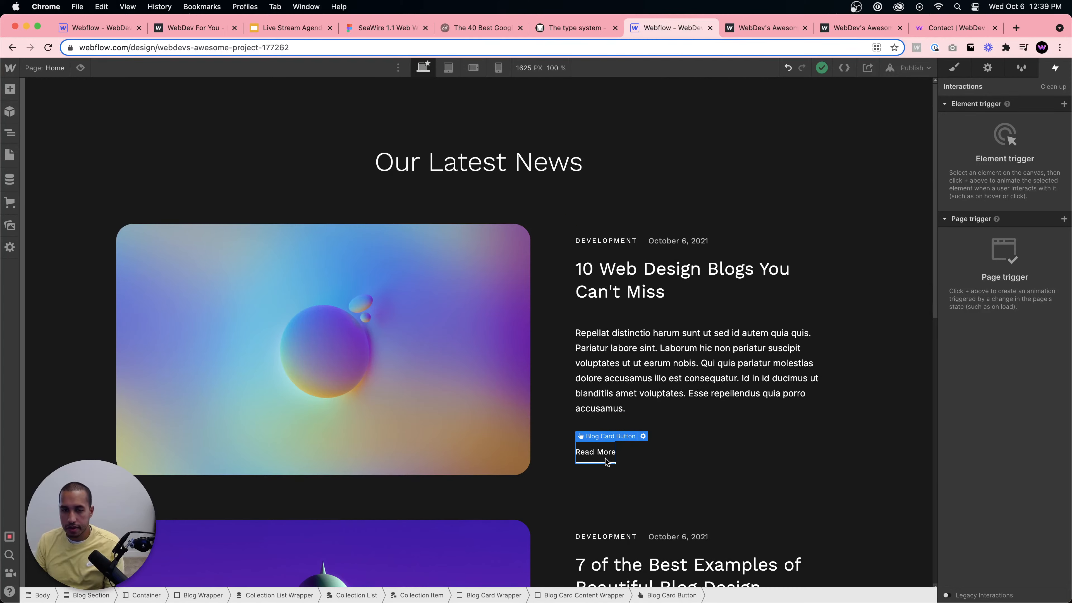
pyautogui.click(593, 443)
pyautogui.click(551, 307)
pyautogui.rightClick(551, 306)
pyautogui.click(581, 331)
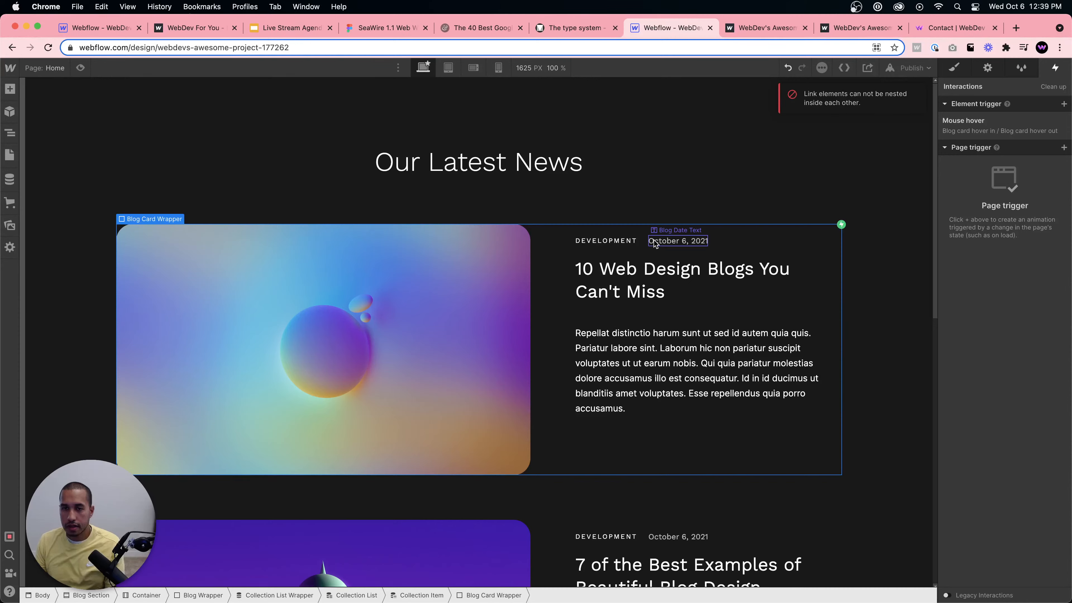
# Delete the Development category label and convert the Blog Card Wrapper to a link block.
pyautogui.click(610, 242)
pyautogui.press('BackSpace')
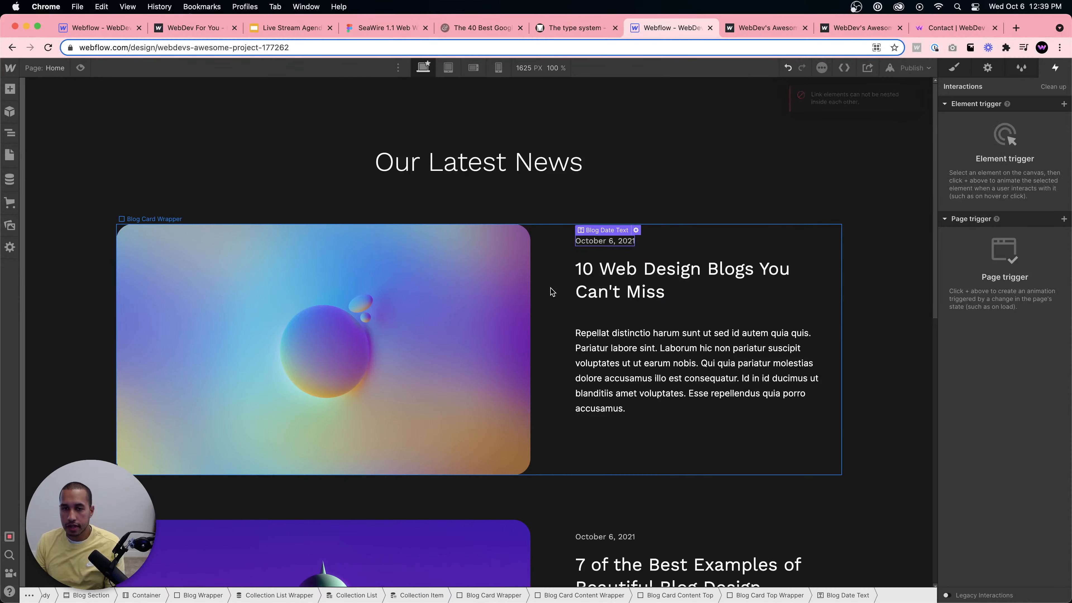
pyautogui.rightClick(550, 285)
pyautogui.click(587, 313)
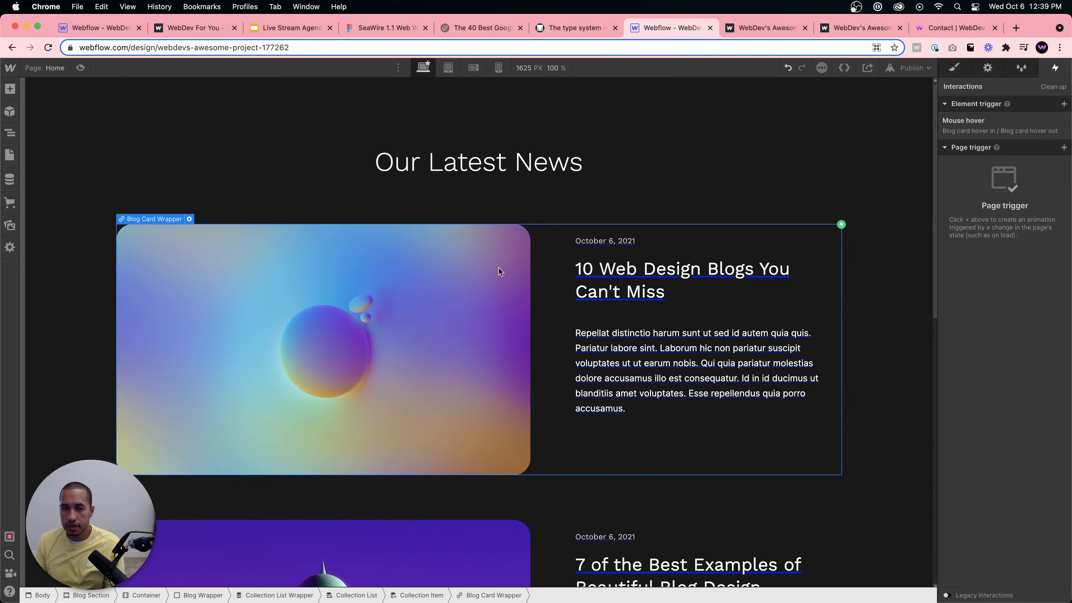
# Preview the linked blog card, then undo the link block conversion and the deletions of the category label and Read More button.
pyautogui.click(80, 67)
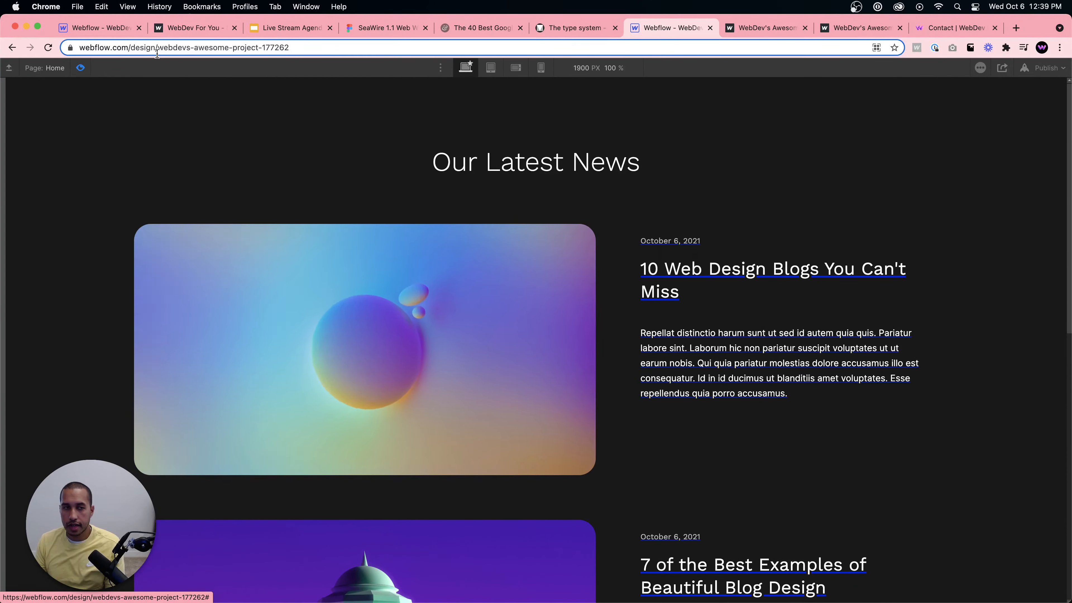
pyautogui.click(80, 67)
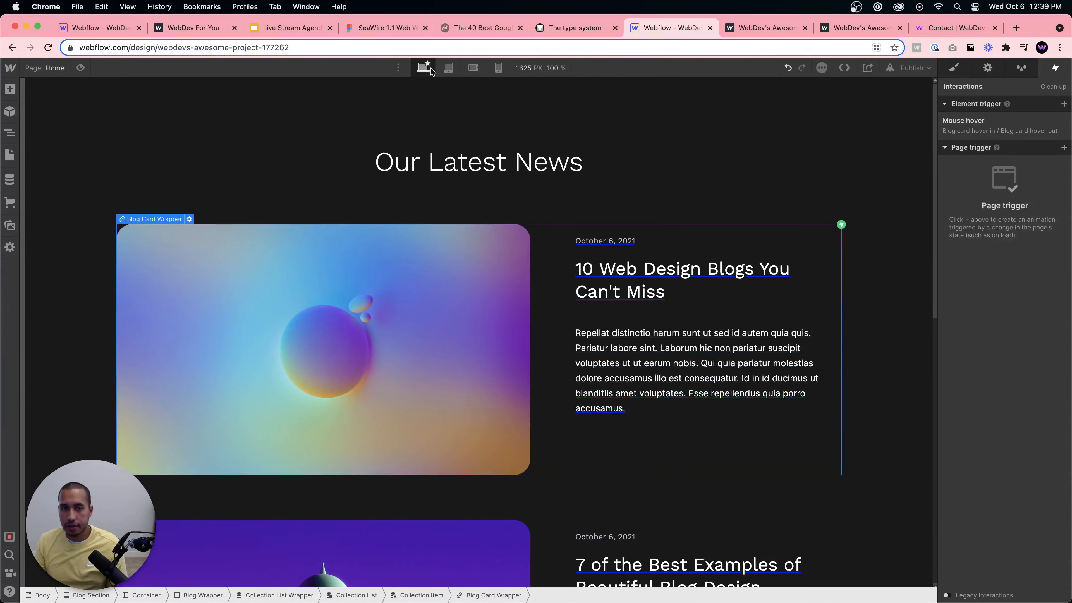
pyautogui.click(788, 69)
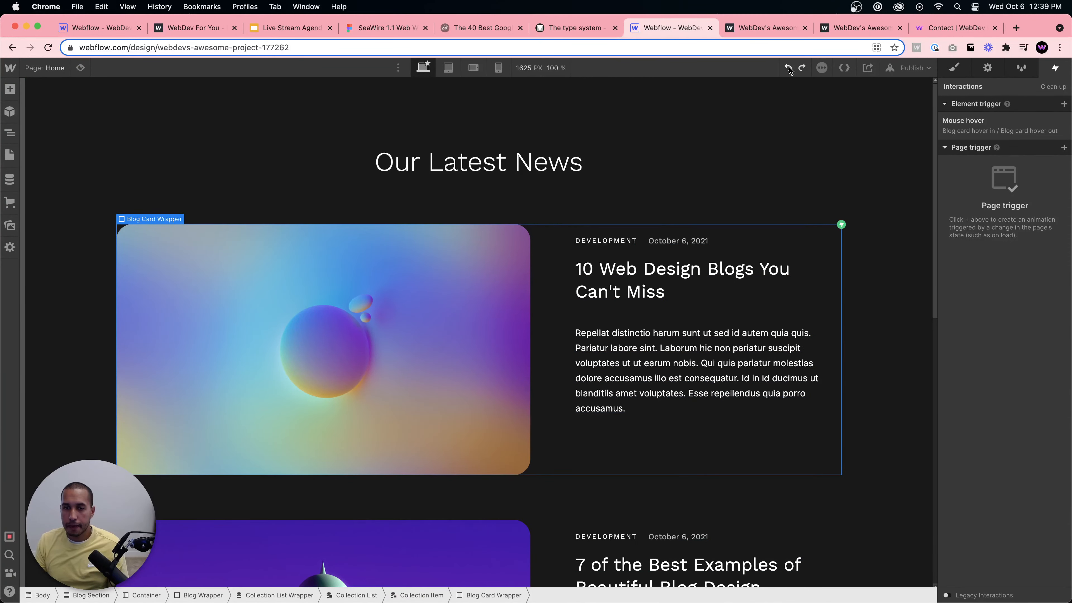
pyautogui.press('super+shift+p')
pyautogui.click(80, 68)
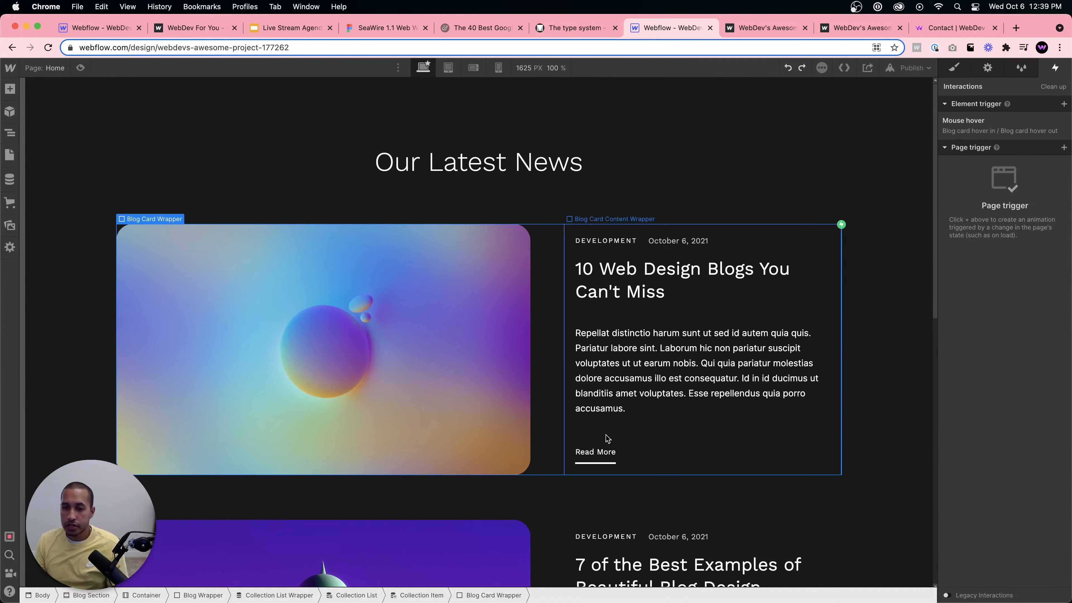
# Link the Read More button to the Current Blog Post collection page.
pyautogui.click(595, 456)
pyautogui.click(643, 436)
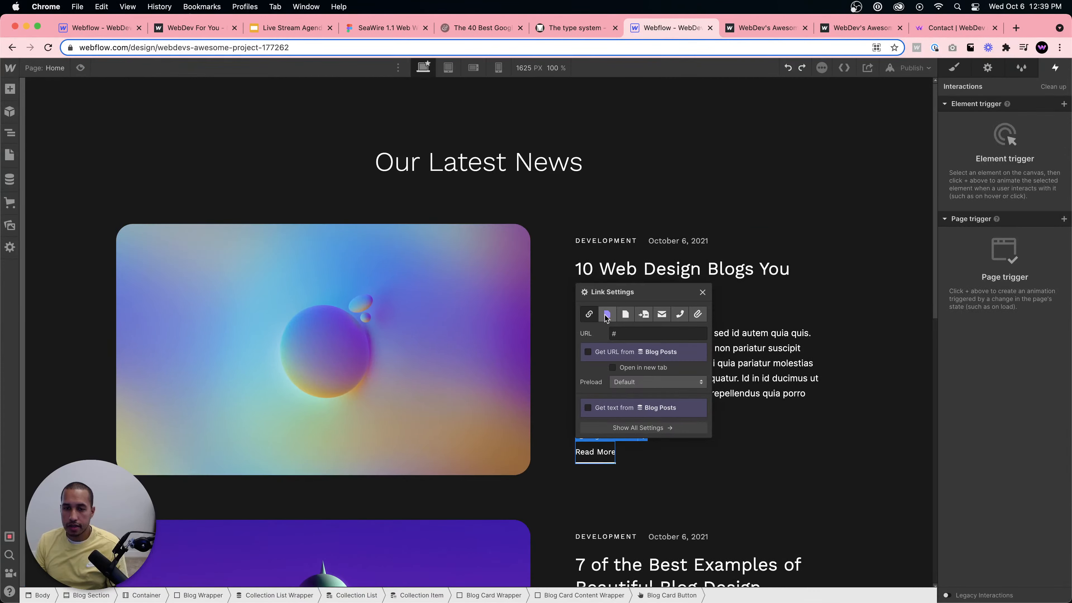
pyautogui.click(629, 353)
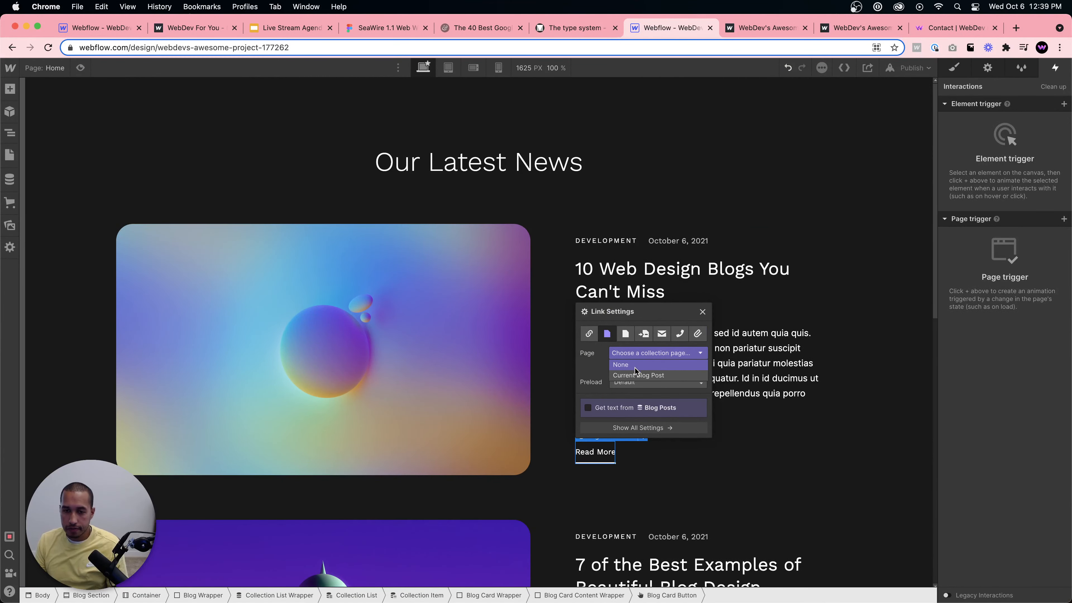
pyautogui.click(641, 375)
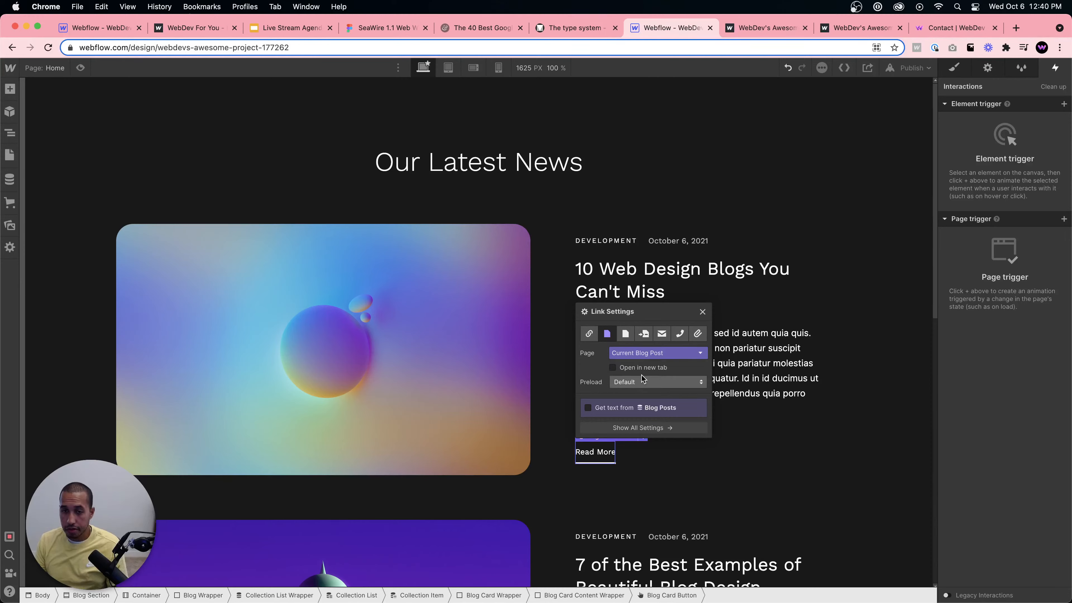
pyautogui.click(703, 312)
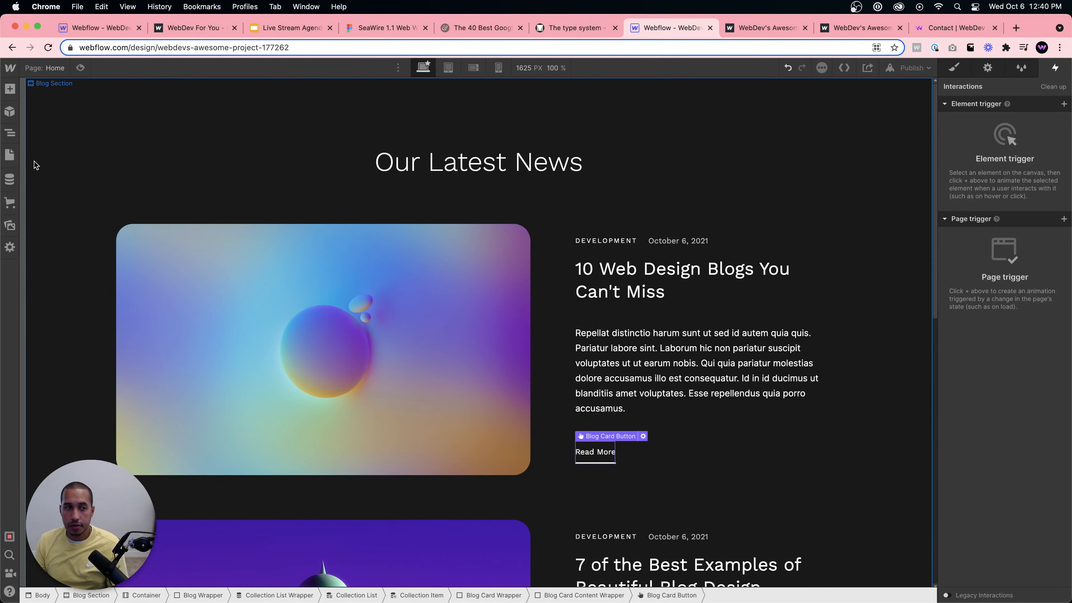
# Open the Blog Posts Template page and look through its list of blog post items.
pyautogui.click(10, 155)
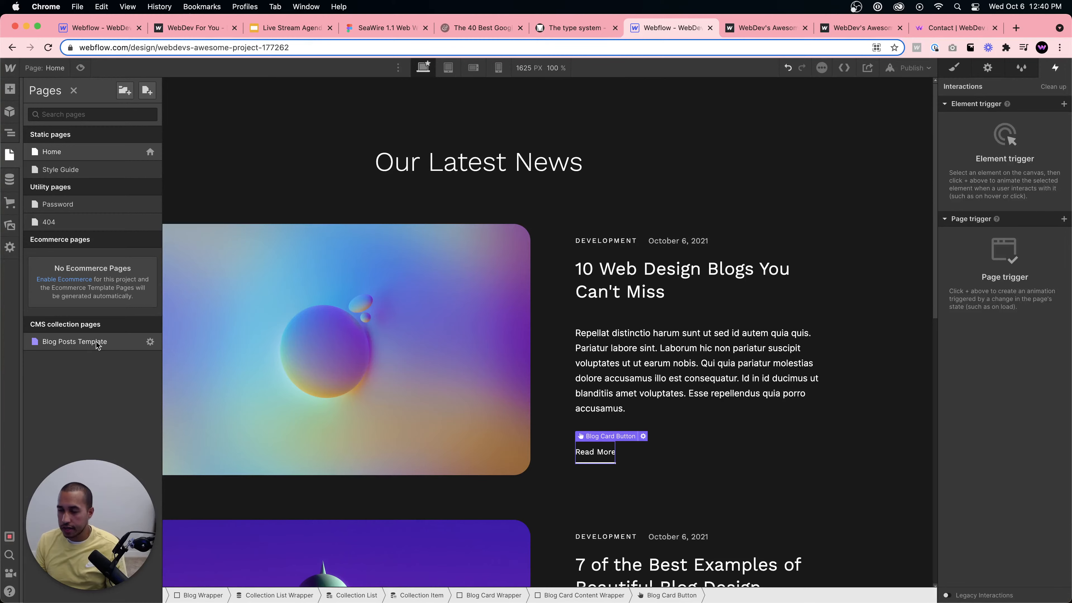
pyautogui.click(75, 342)
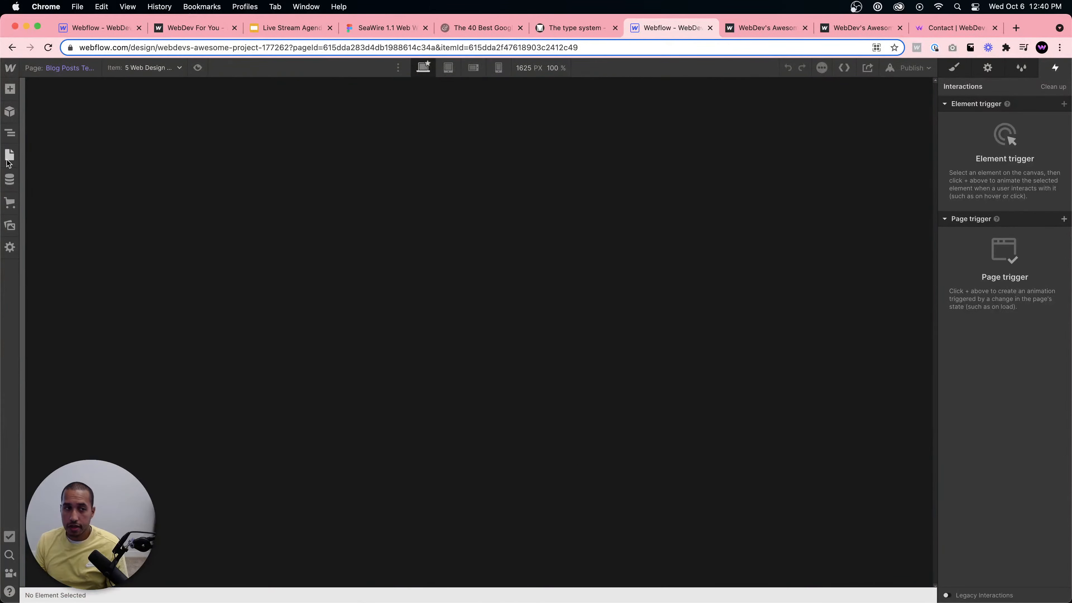
pyautogui.click(160, 67)
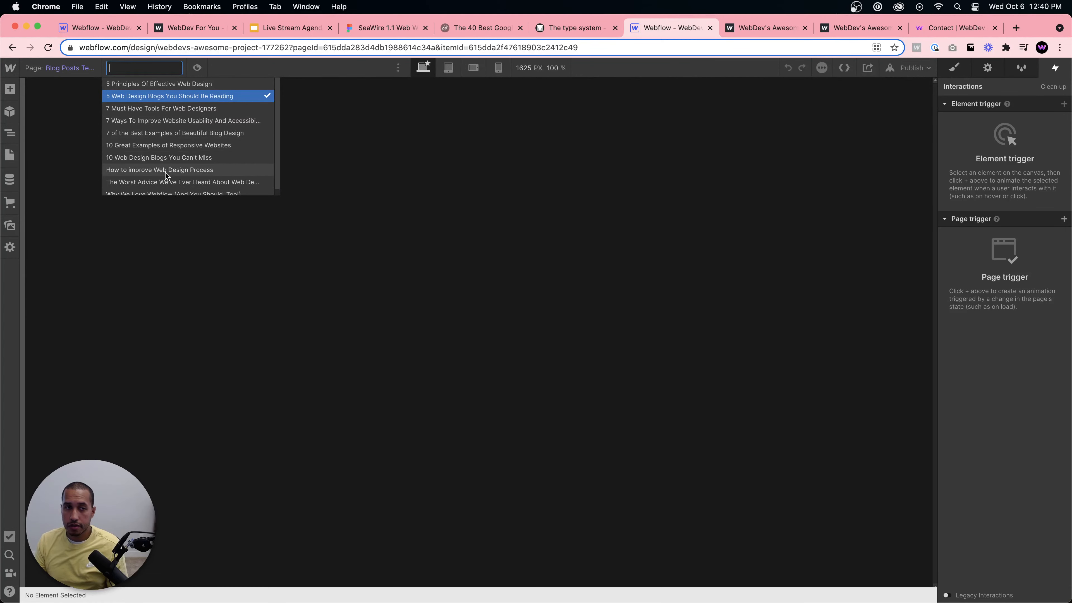
pyautogui.click(511, 295)
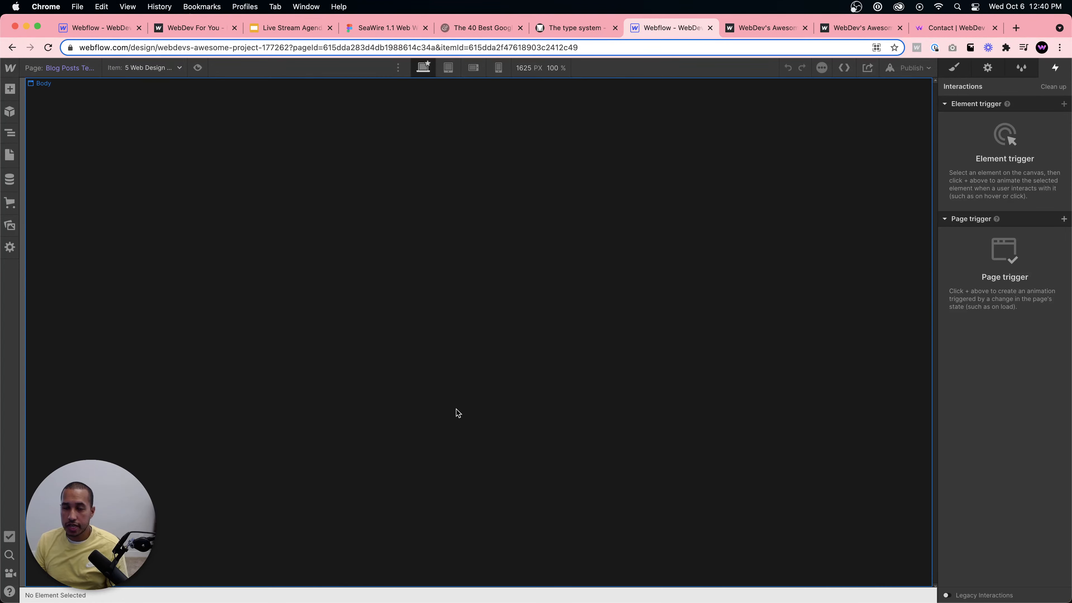
pyautogui.click(147, 67)
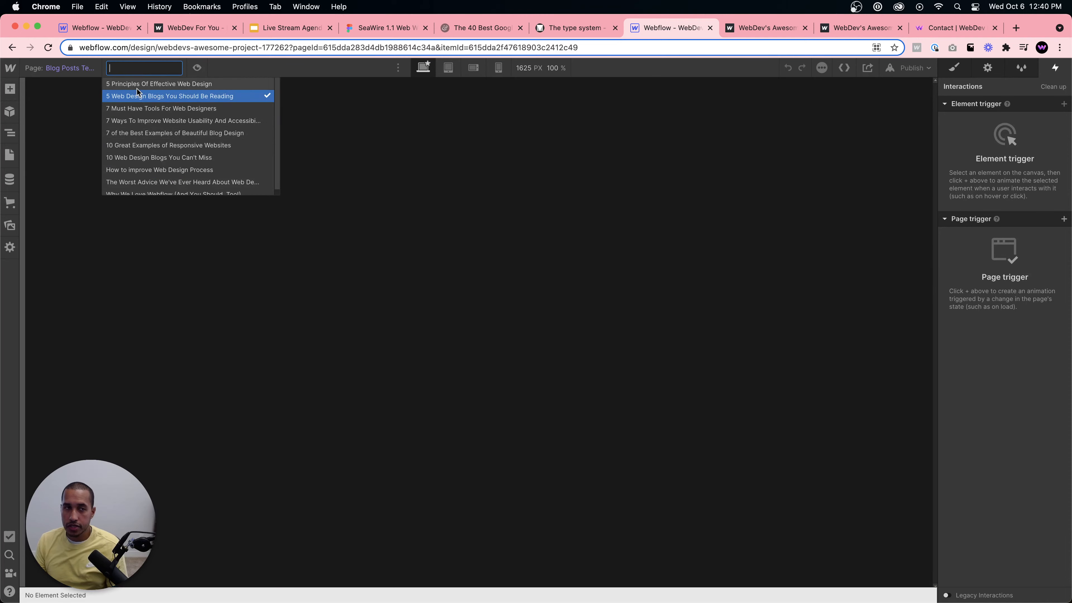
pyautogui.click(678, 253)
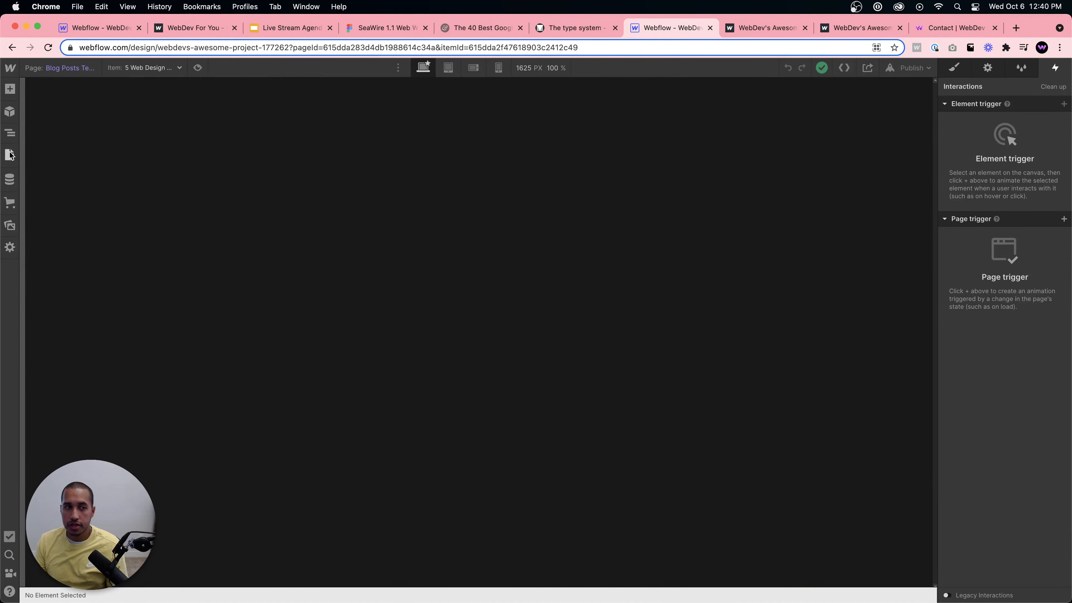
# Return to the Home page and select the first blog card's Read More button.
pyautogui.click(11, 155)
pyautogui.click(55, 155)
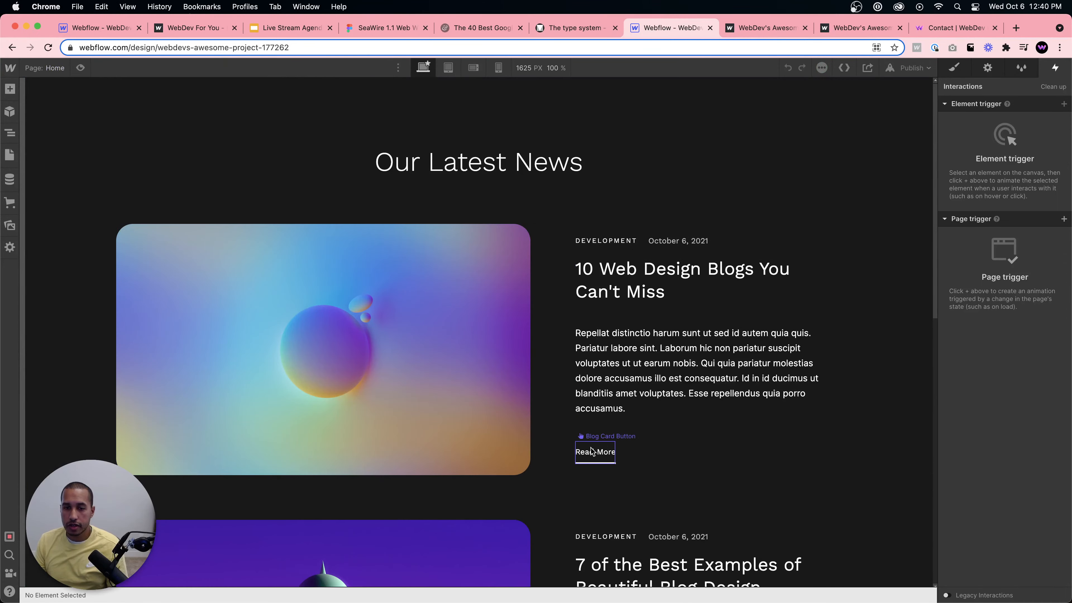
pyautogui.click(592, 451)
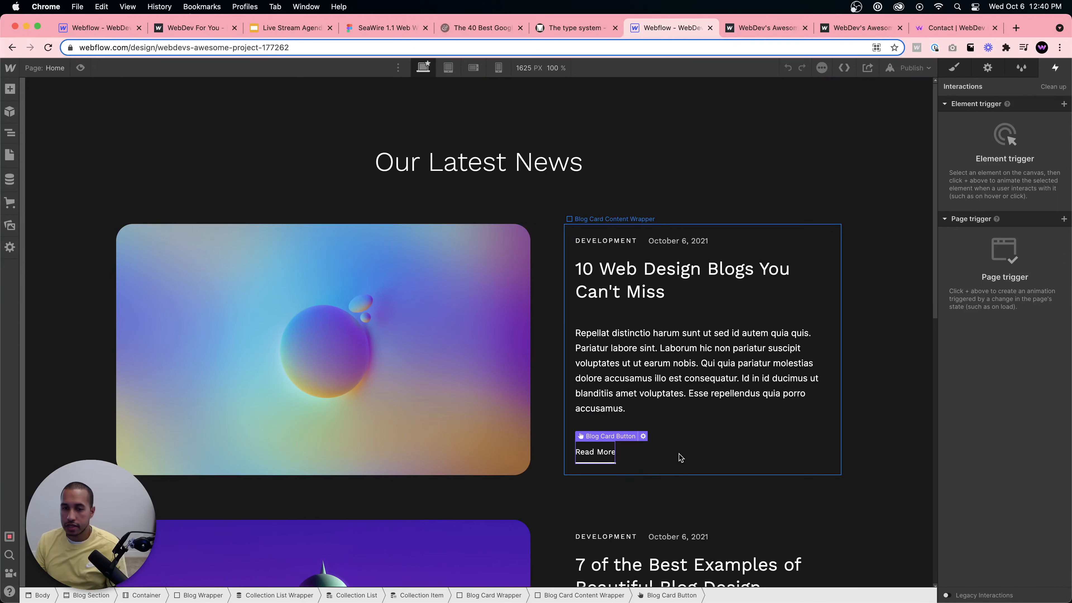
# Publish the site's updated Home page to its webflow.io domain.
pyautogui.click(759, 439)
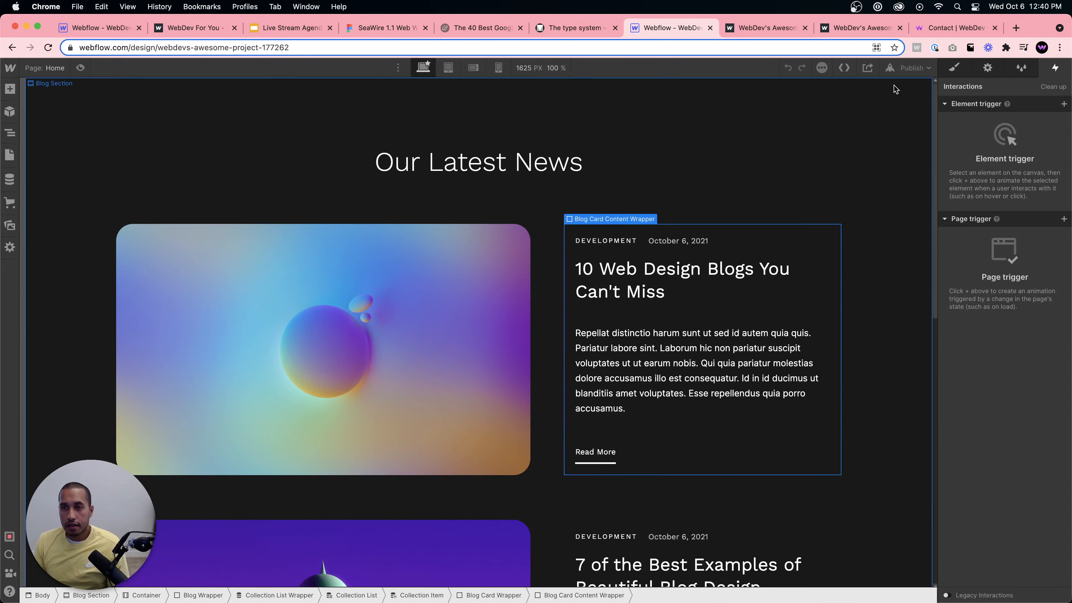
pyautogui.click(910, 68)
pyautogui.click(873, 205)
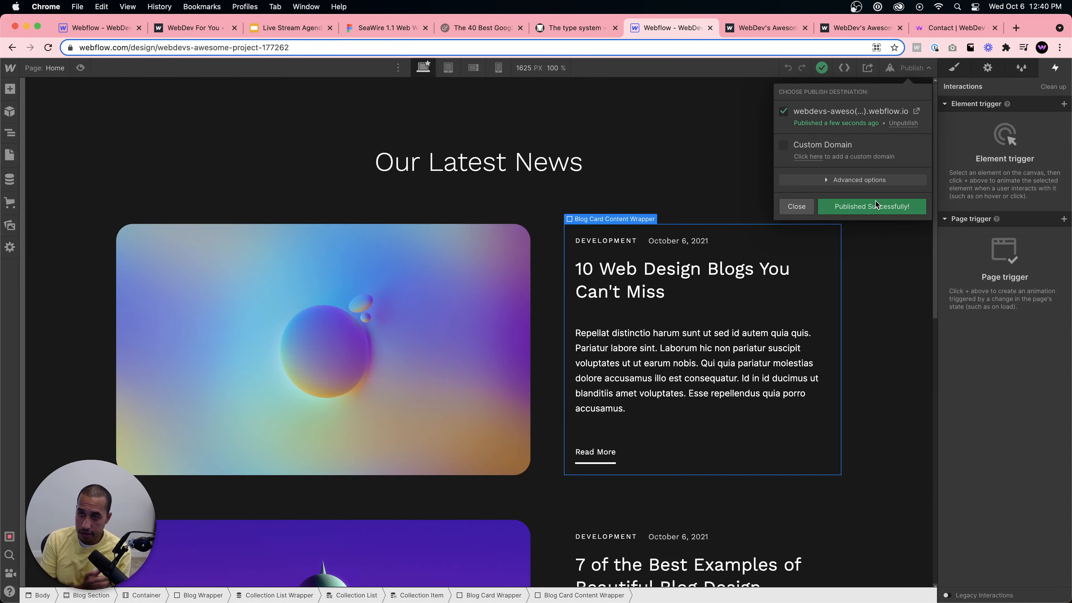
# Open the published site and look through its Our Latest News blog cards.
pyautogui.click(916, 111)
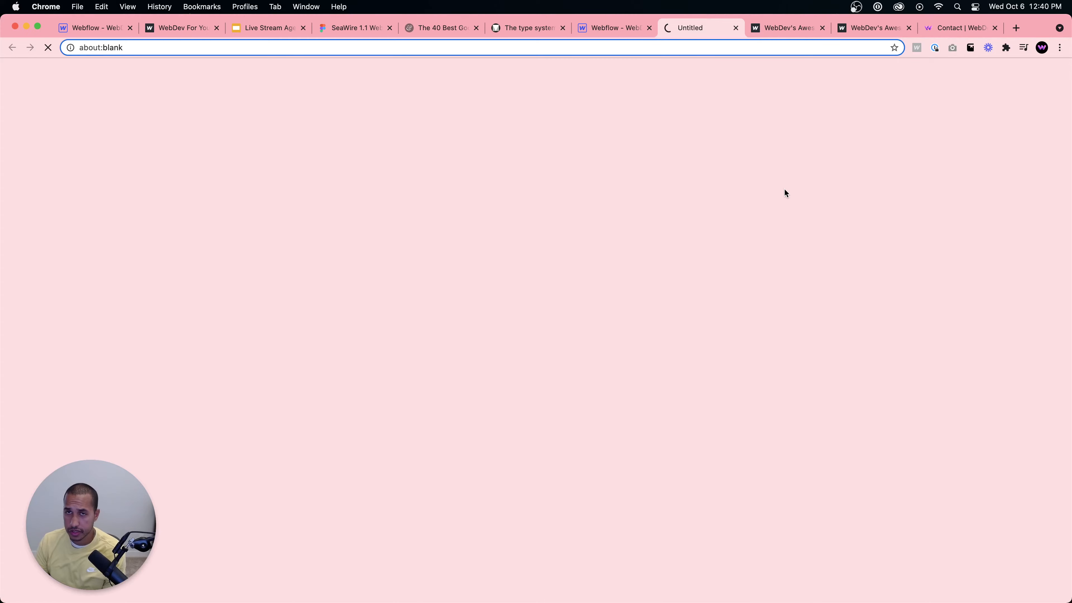
pyautogui.scroll(-15, 735, 446)
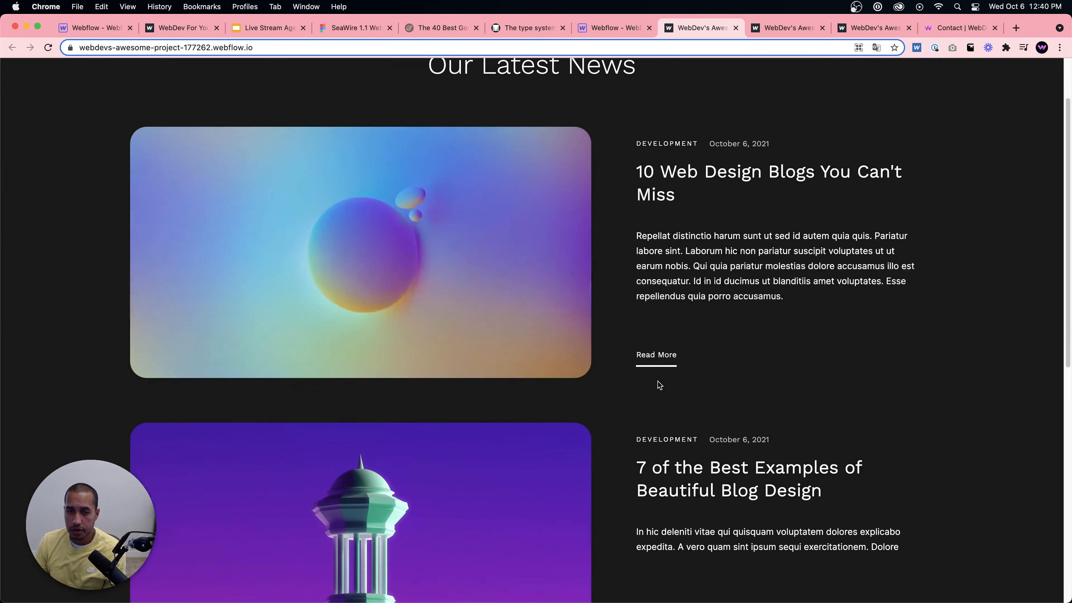
pyautogui.scroll(15, 724, 355)
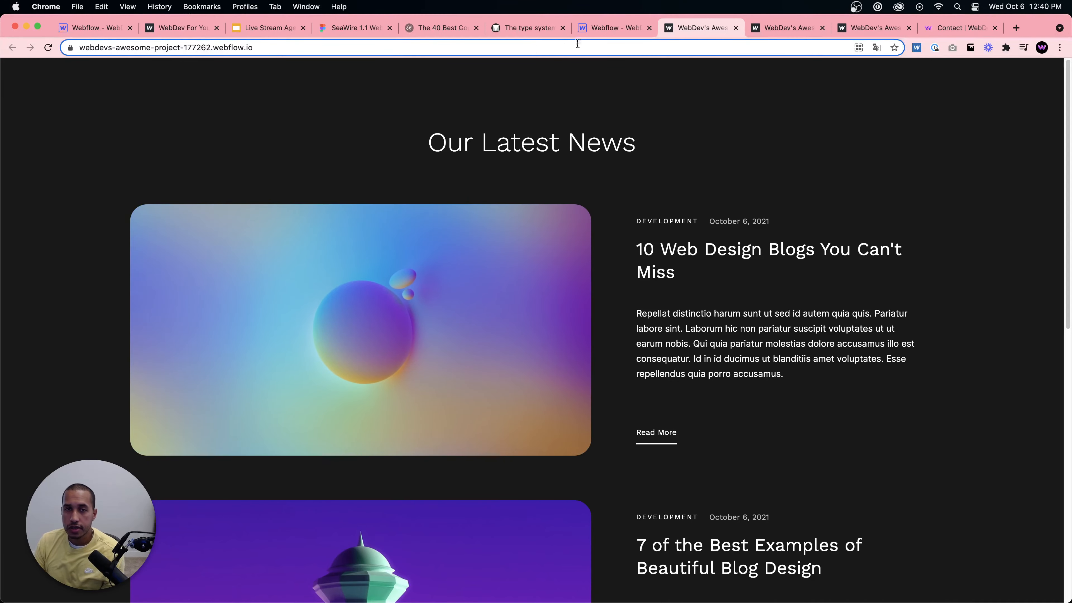
# Return to the Webflow designer and view the Blog Wrapper at a 3000 px canvas width.
pyautogui.click(623, 31)
pyautogui.click(797, 207)
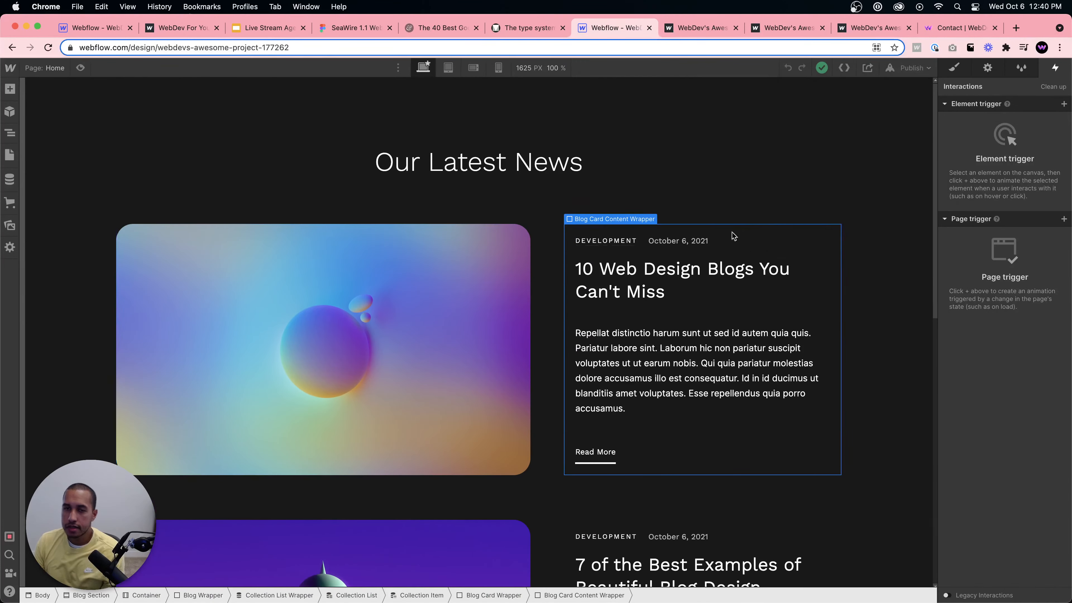
pyautogui.click(776, 209)
pyautogui.press('s')
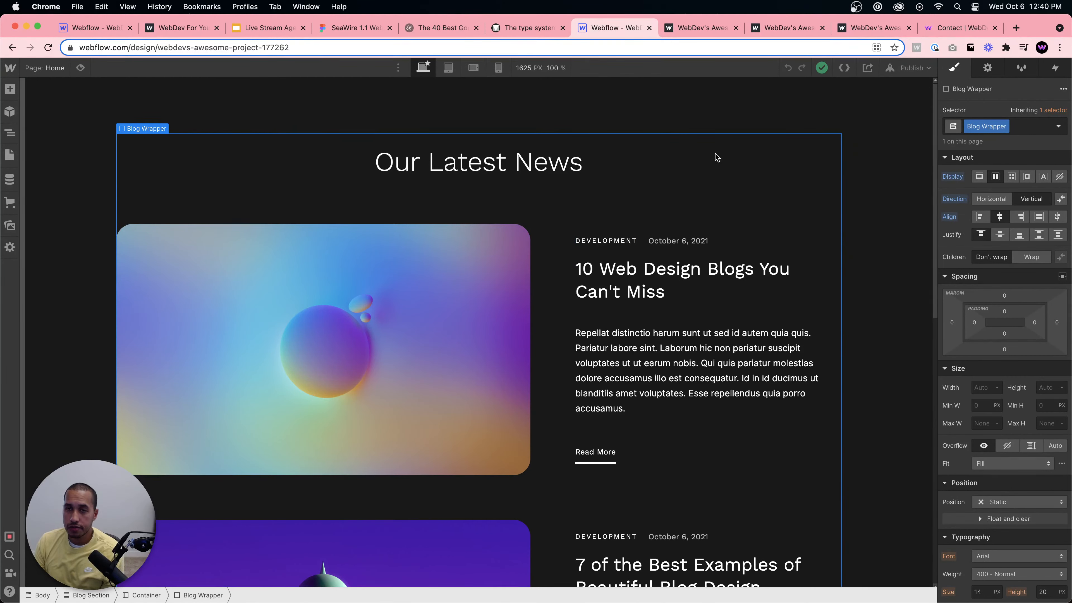
pyautogui.click(542, 74)
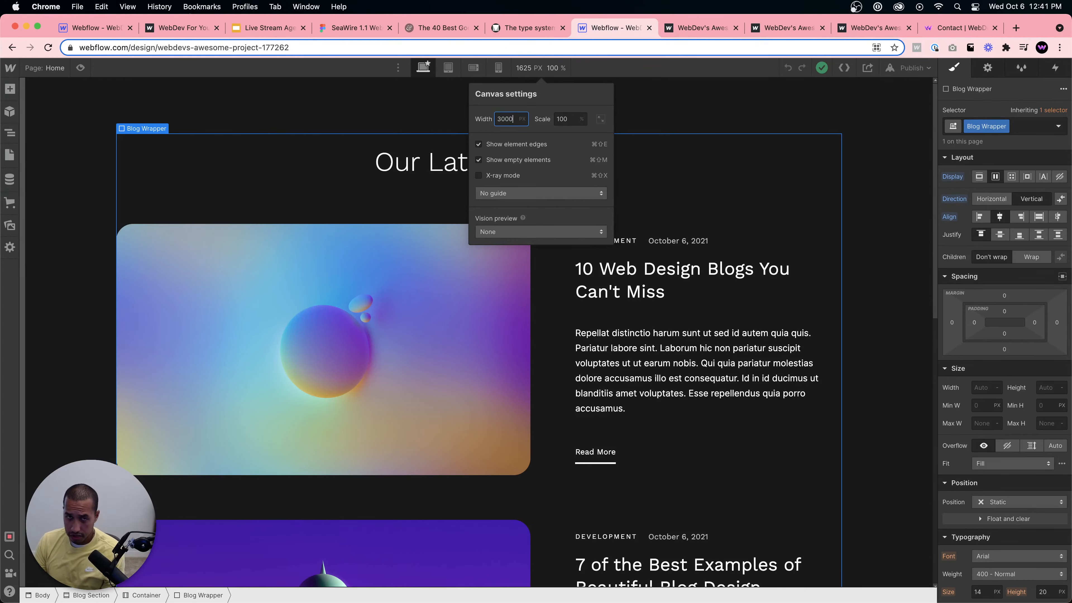
pyautogui.press('Return')
pyautogui.click(239, 278)
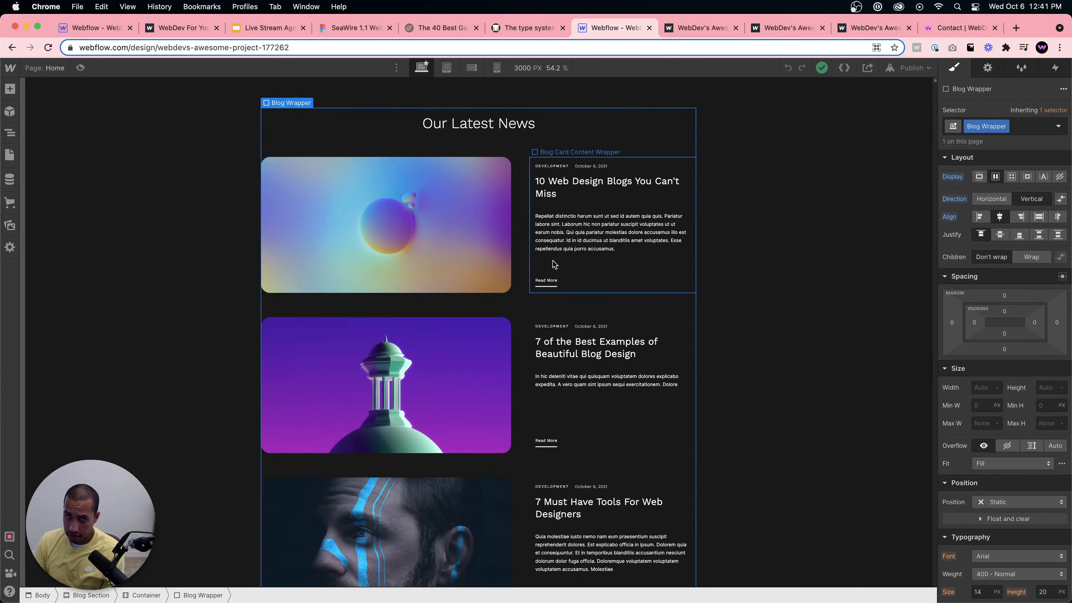
# Add a 1920px large breakpoint to the project and check the blog section in it.
pyautogui.click(396, 69)
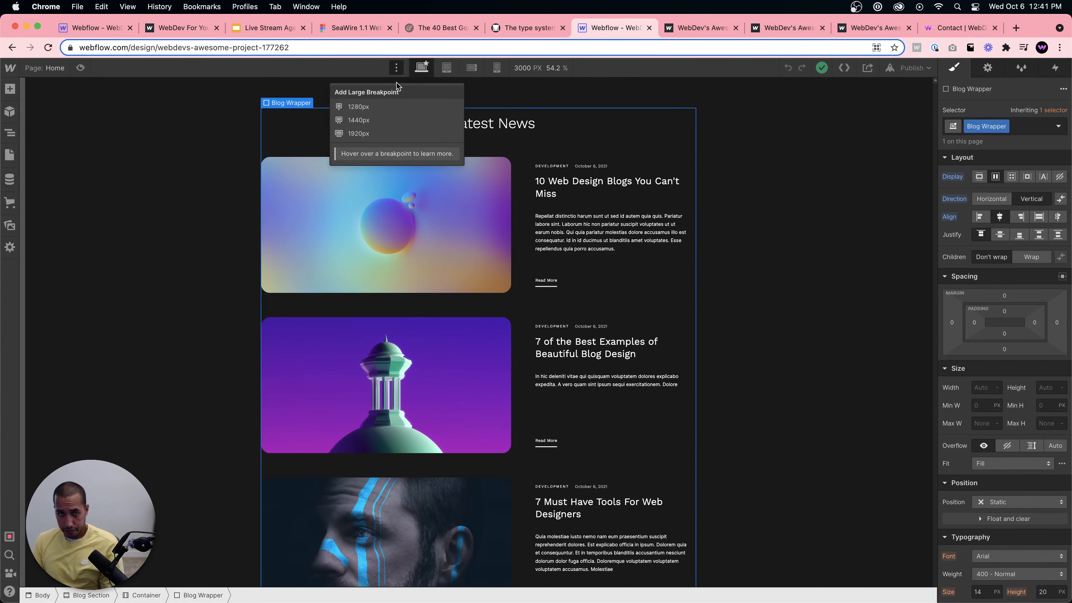
pyautogui.click(366, 134)
pyautogui.click(634, 364)
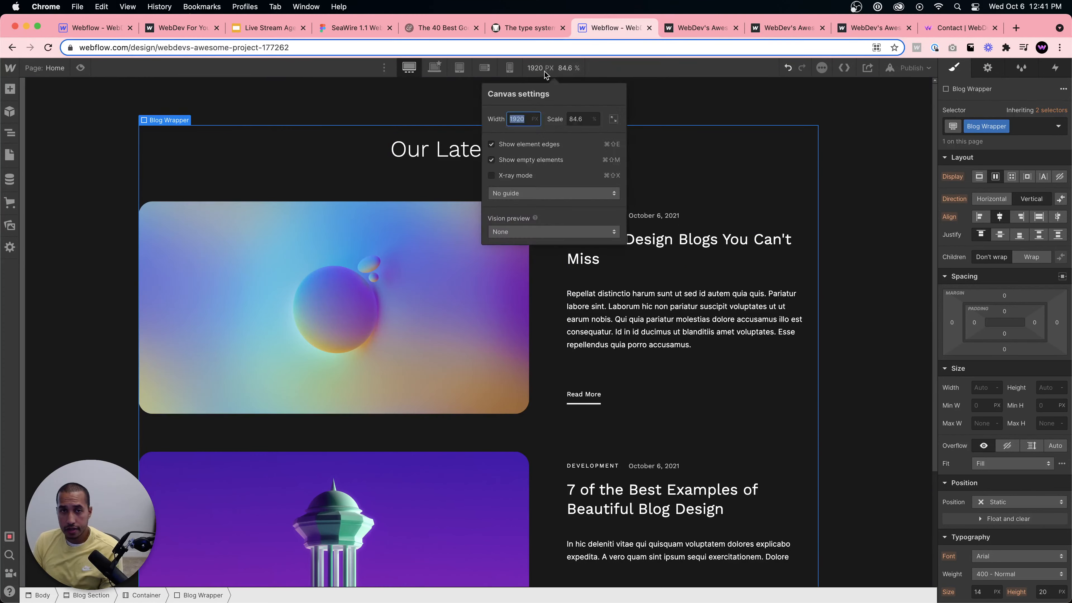
pyautogui.scroll(-3, 785, 353)
pyautogui.scroll(3, 782, 350)
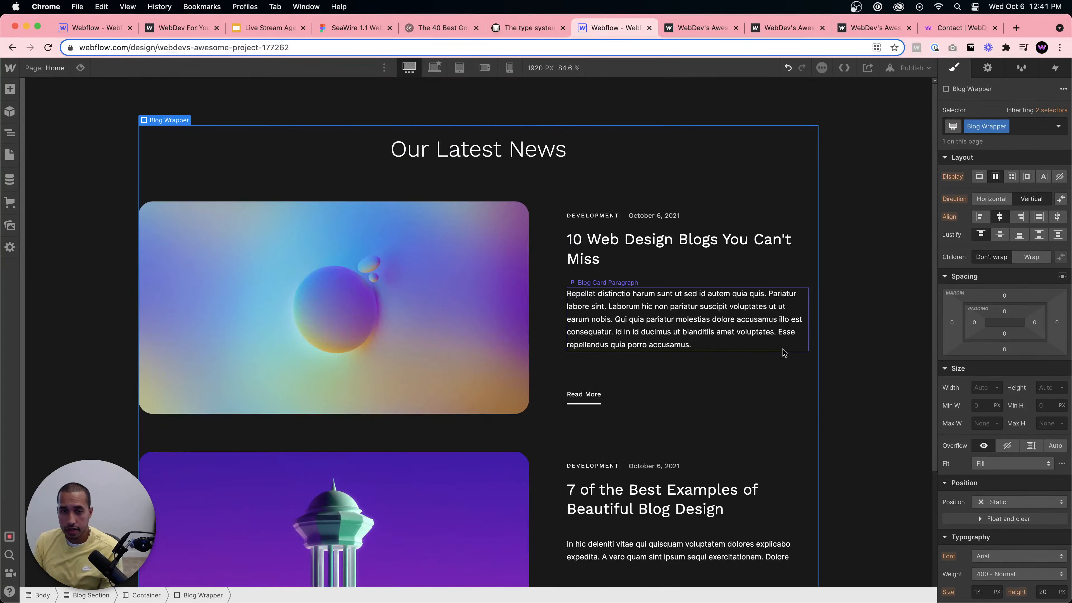
# Compare the base and 1920px breakpoints, then inspect the styles of the section heading and the first card's content wrapper.
pyautogui.click(436, 71)
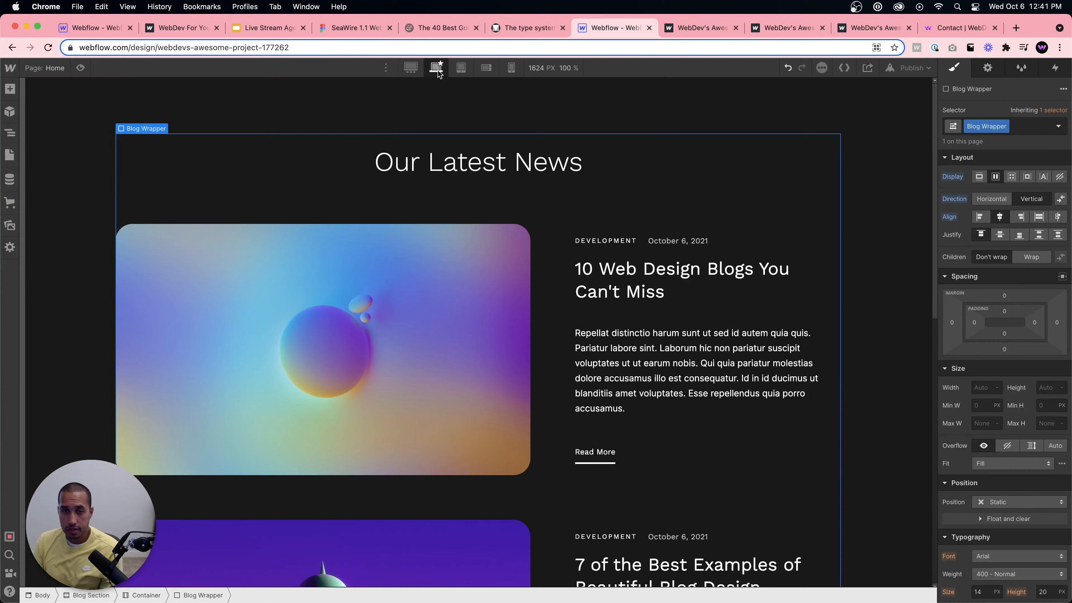
pyautogui.click(412, 71)
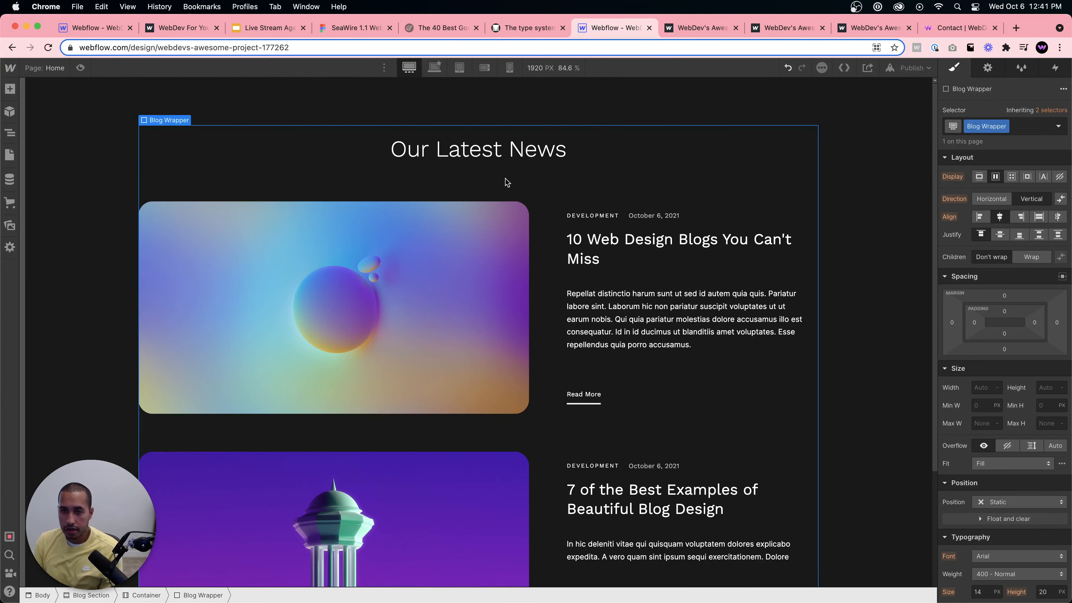
pyautogui.click(520, 159)
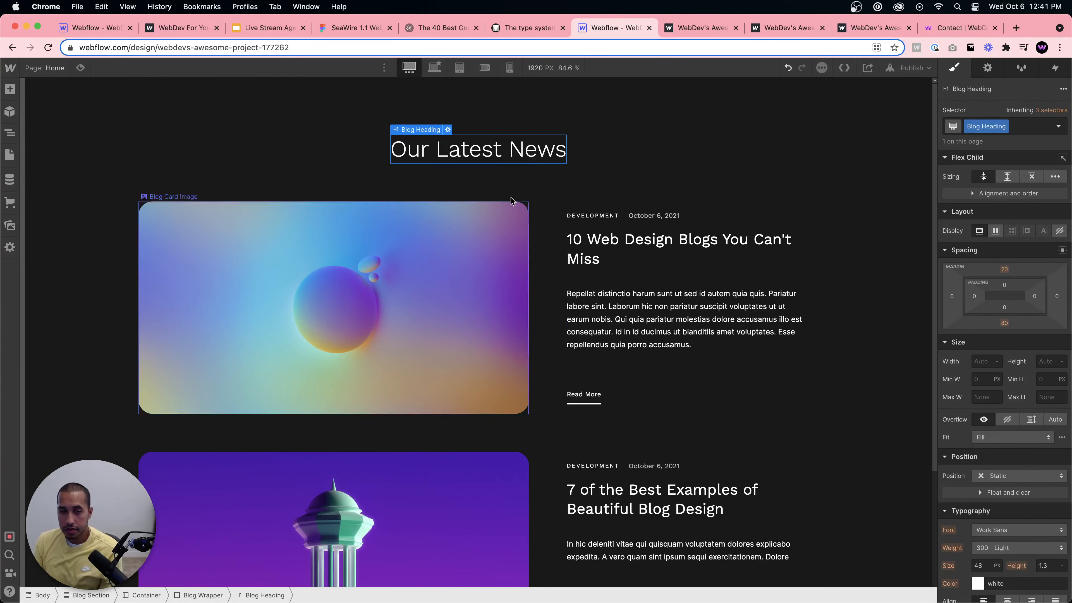
pyautogui.click(618, 296)
pyautogui.click(734, 386)
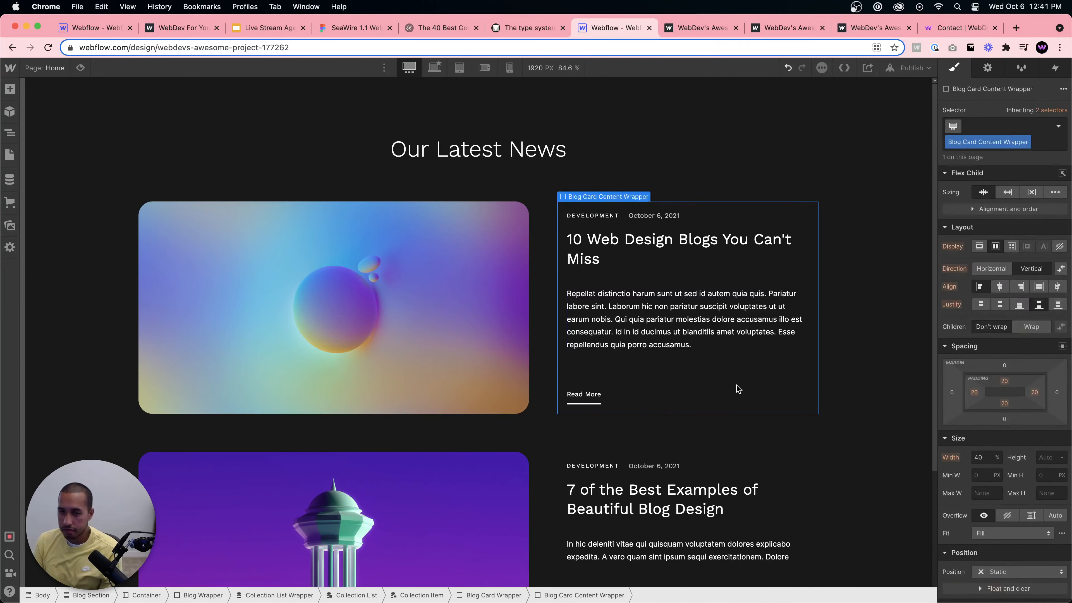
# View the 1920px breakpoint at a 3000 px canvas width, inspect the first card's heading, and return to 1920 px.
pyautogui.click(540, 67)
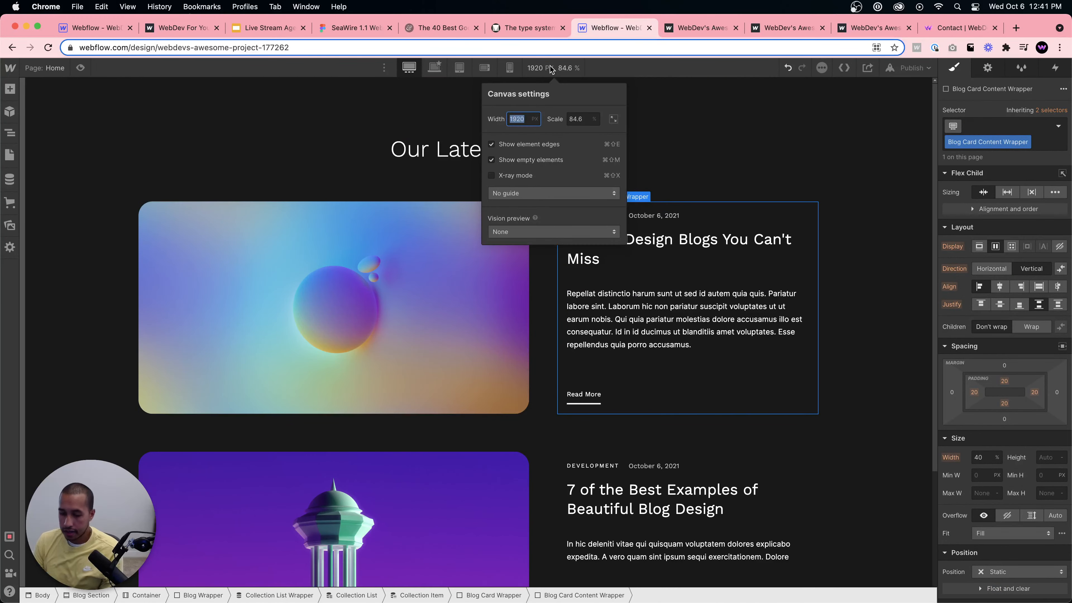
pyautogui.write('3000')
pyautogui.press('Return')
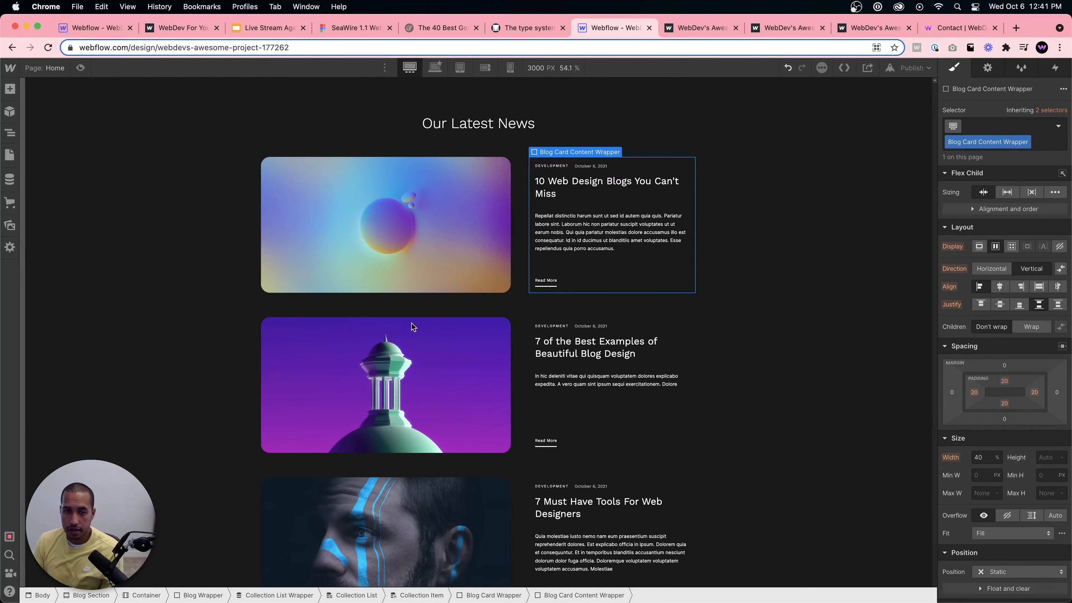
pyautogui.click(567, 187)
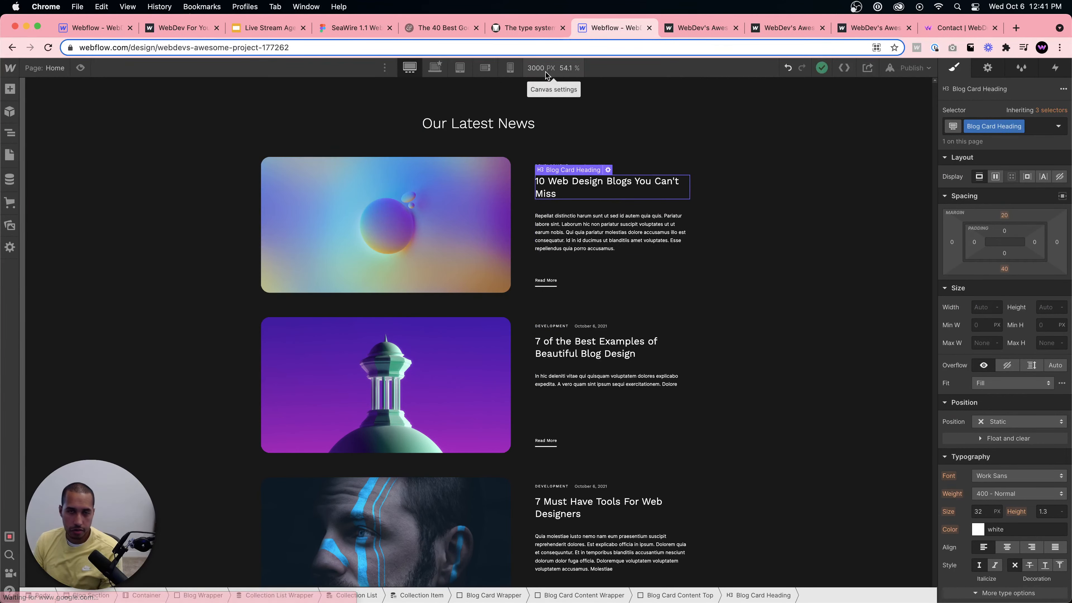
pyautogui.click(418, 74)
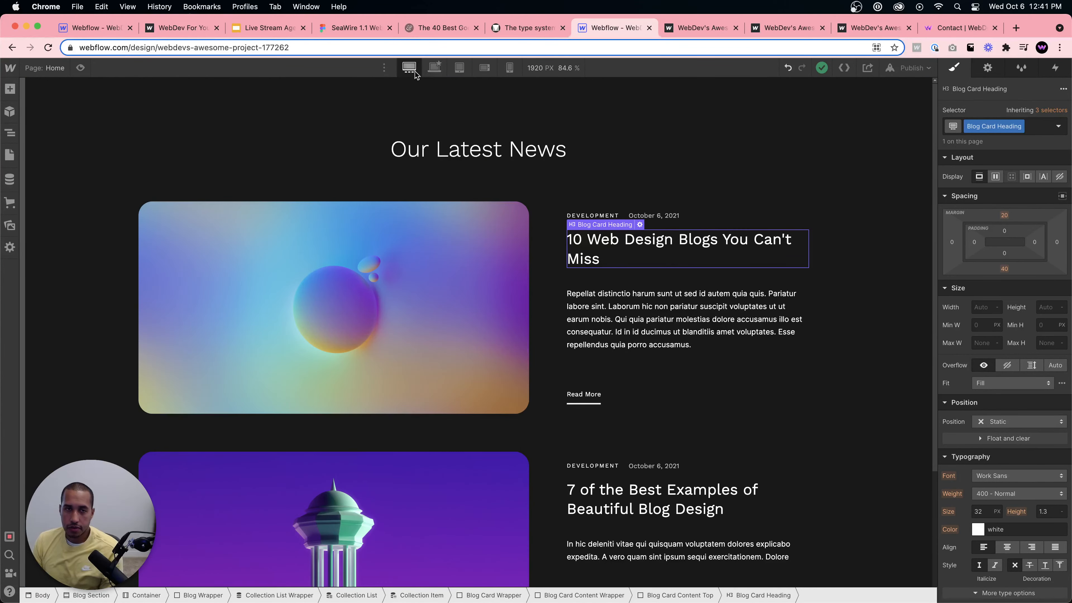
# Check the LG HDR 4K display settings and move their window off the design canvas.
pyautogui.click(695, 309)
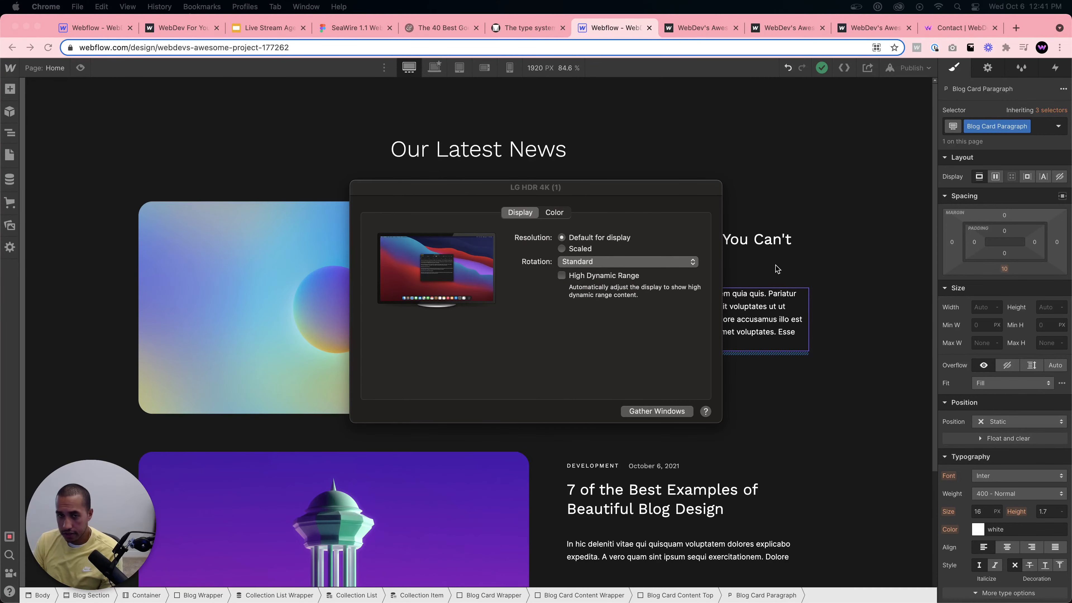
pyautogui.moveTo(619, 191); pyautogui.dragTo(1071, 191)
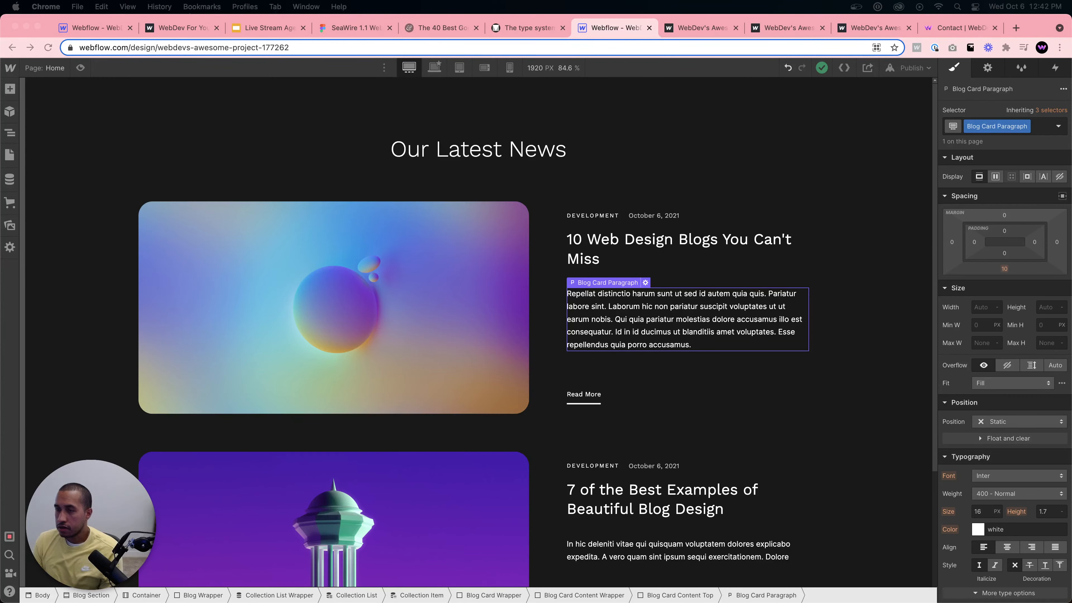
pyautogui.click(542, 169)
# Open the live site and check how the blog cards respond as the browser window is narrowed and widened again.
pyautogui.click(922, 69)
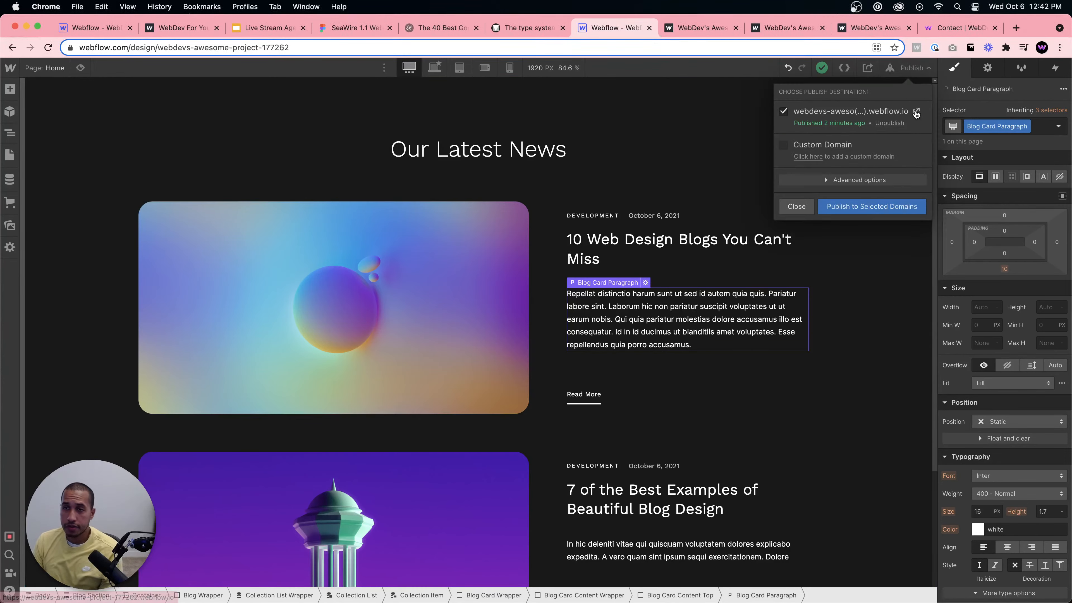
pyautogui.click(912, 108)
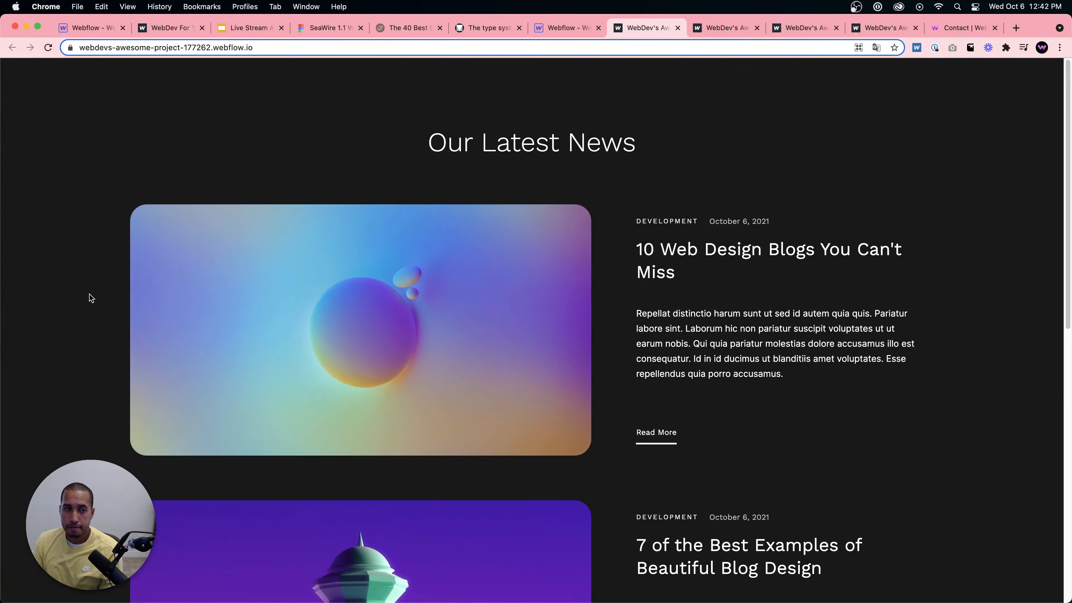
pyautogui.moveTo(2, 308); pyautogui.dragTo(667, 243)
pyautogui.click(671, 246)
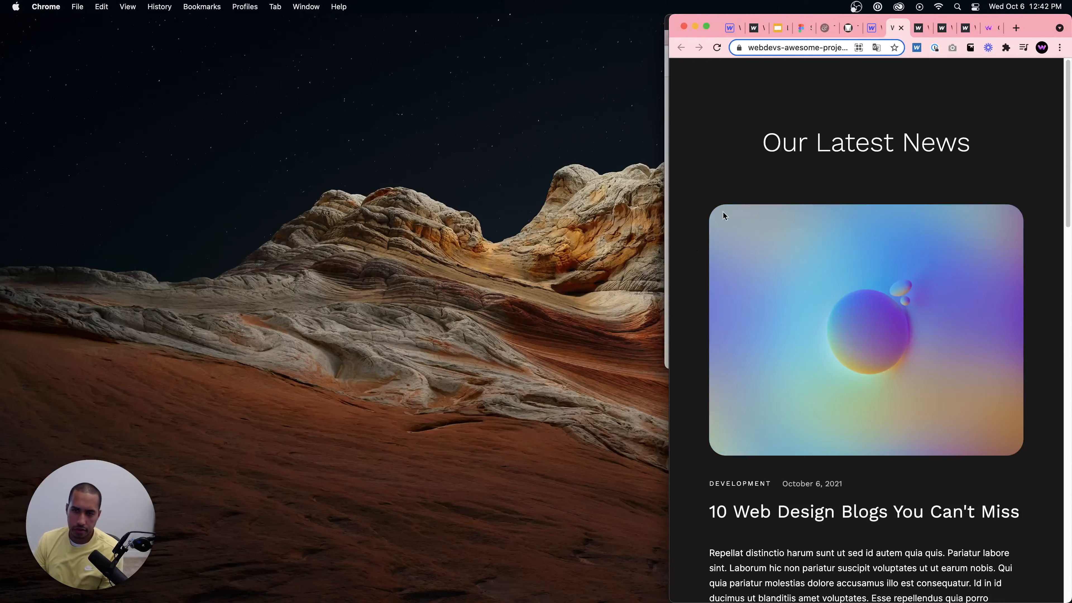
pyautogui.moveTo(671, 174); pyautogui.dragTo(821, 165)
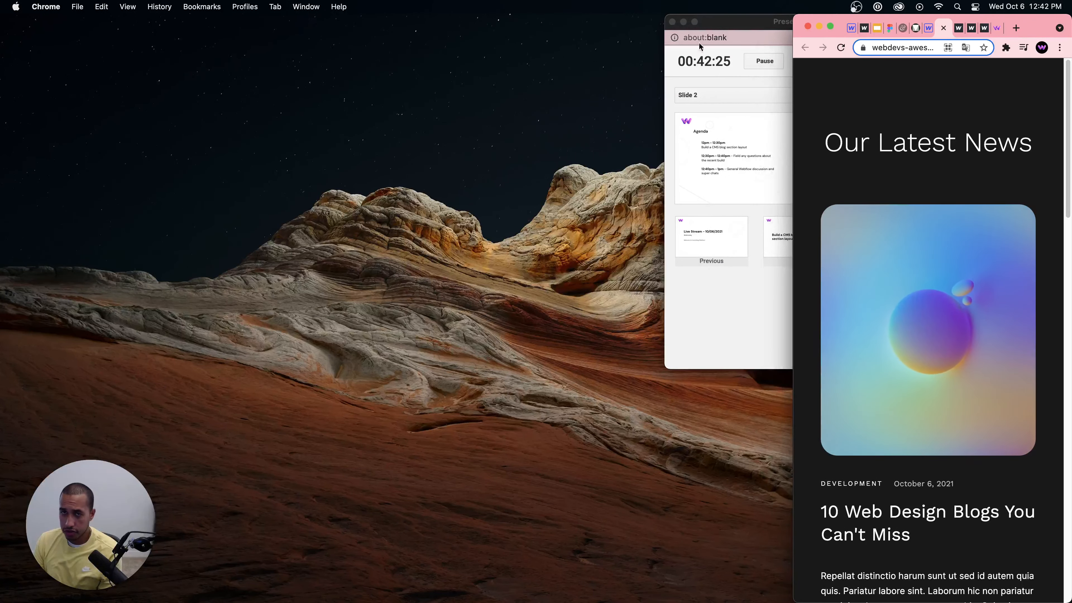
pyautogui.scroll(-15, 907, 249)
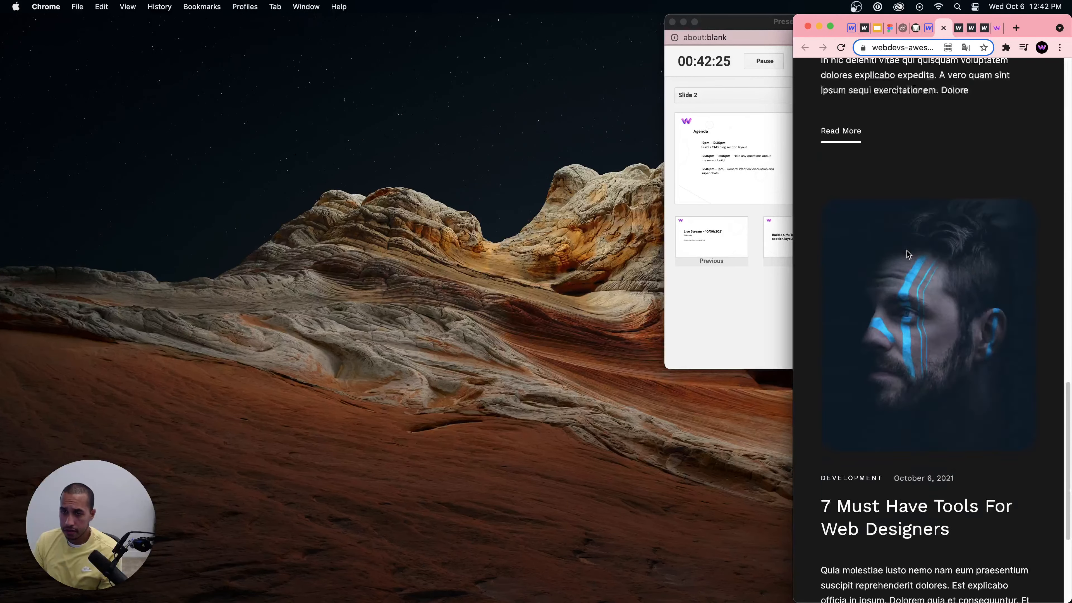
pyautogui.doubleClick(792, 243)
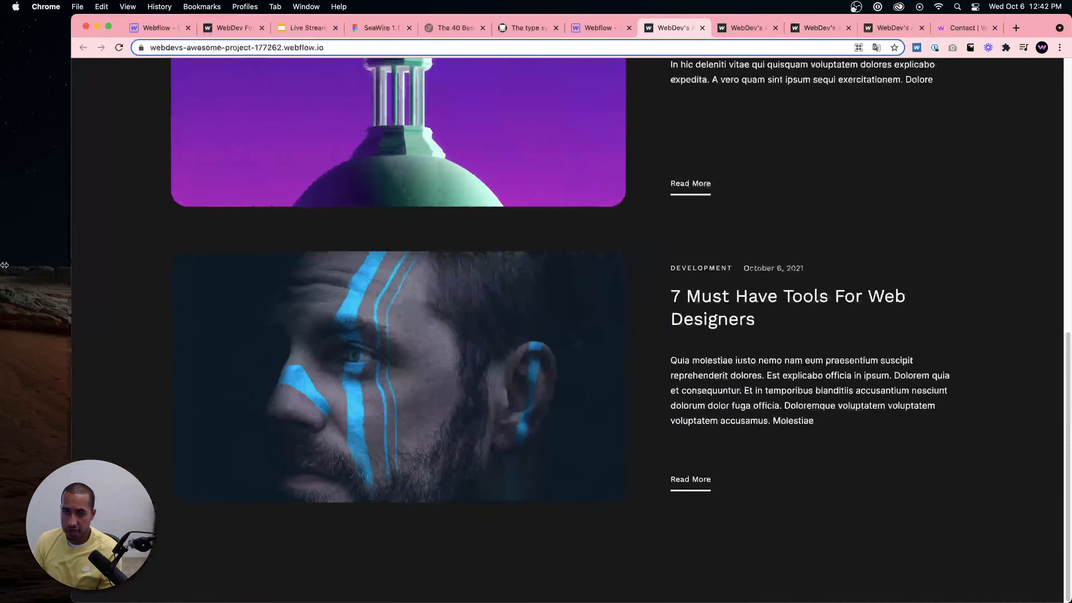
# Return to the Webflow designer, select the page's Body element and choose the Body (All Pages) tag as its selector.
pyautogui.click(538, 29)
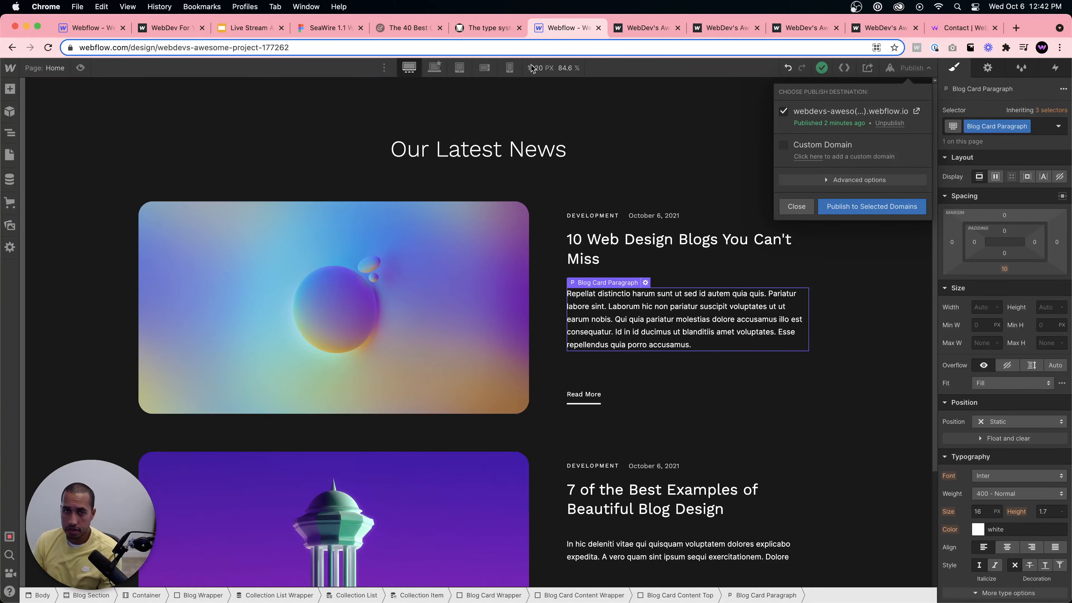
pyautogui.click(549, 258)
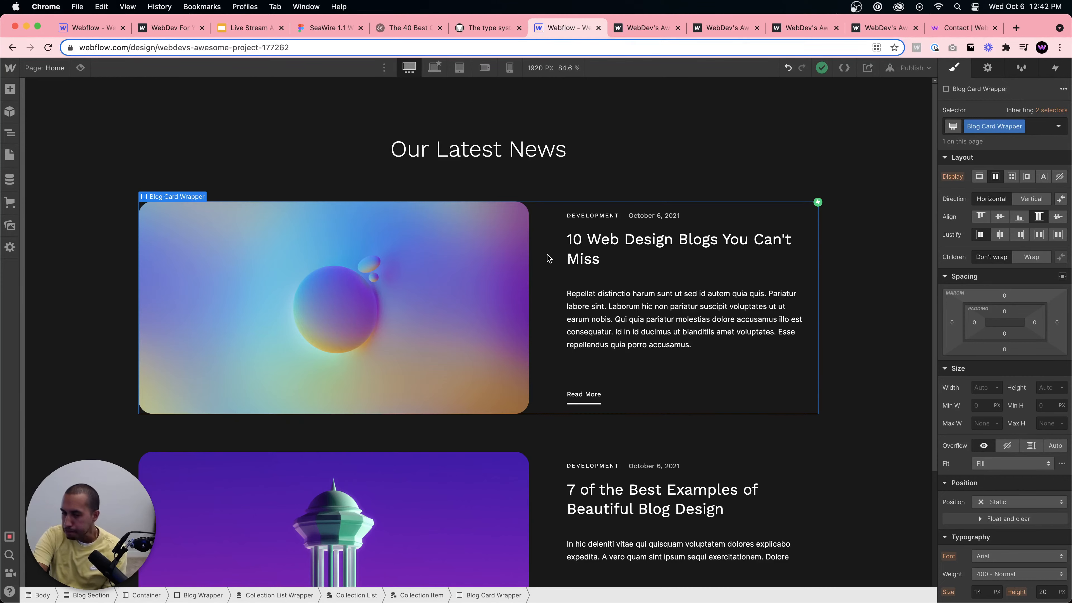
pyautogui.click(815, 133)
pyautogui.click(10, 132)
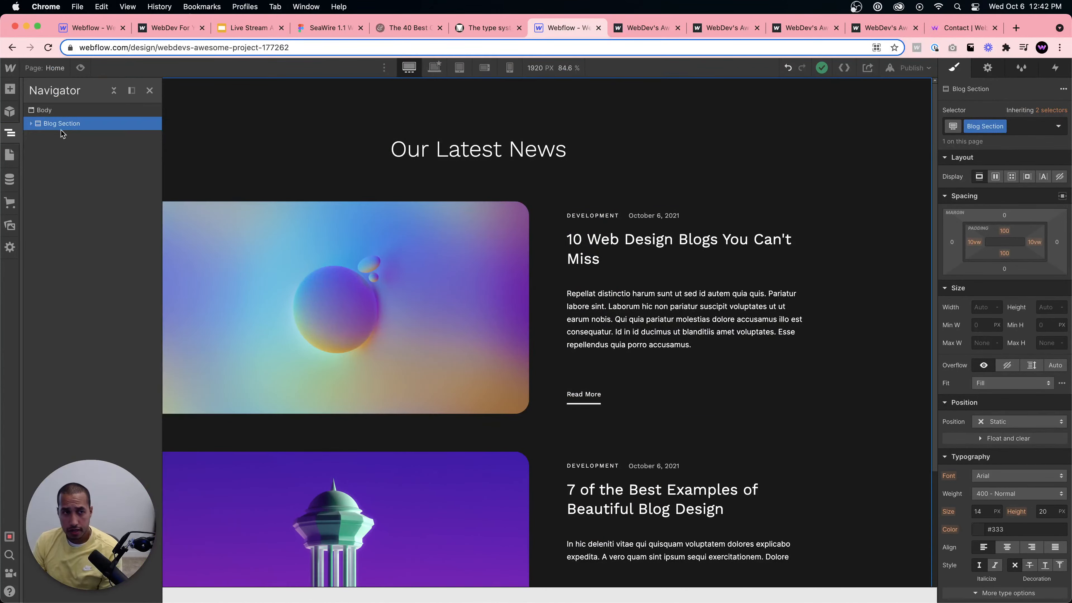
pyautogui.click(68, 110)
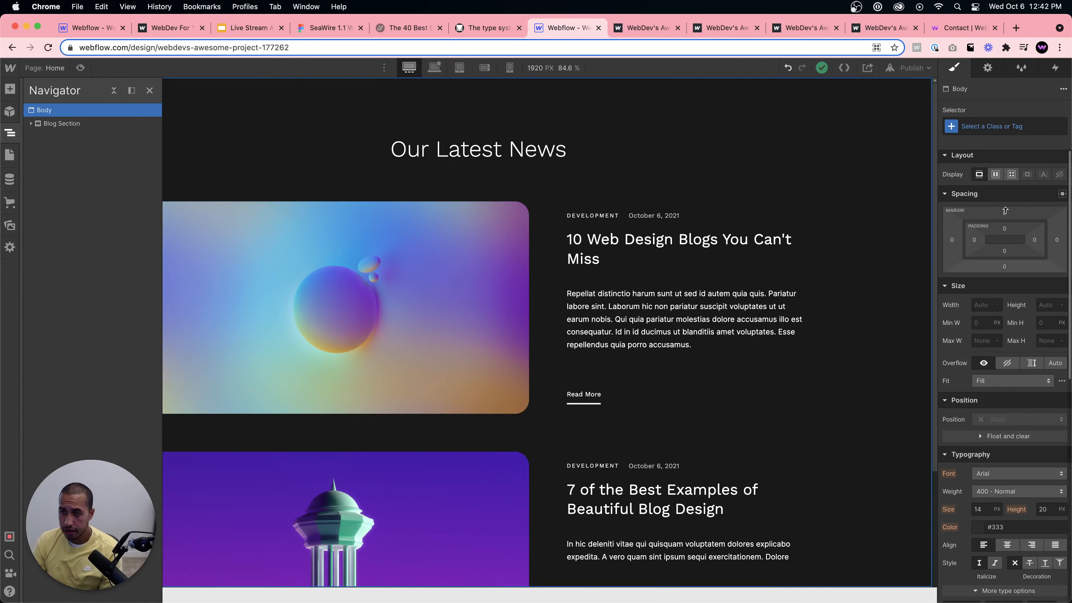
pyautogui.click(1002, 125)
pyautogui.click(969, 192)
# Set the Body (All Pages) font size to 1vw at the 1920px breakpoint and select the first blog card's heading.
pyautogui.scroll(-2, 1022, 425)
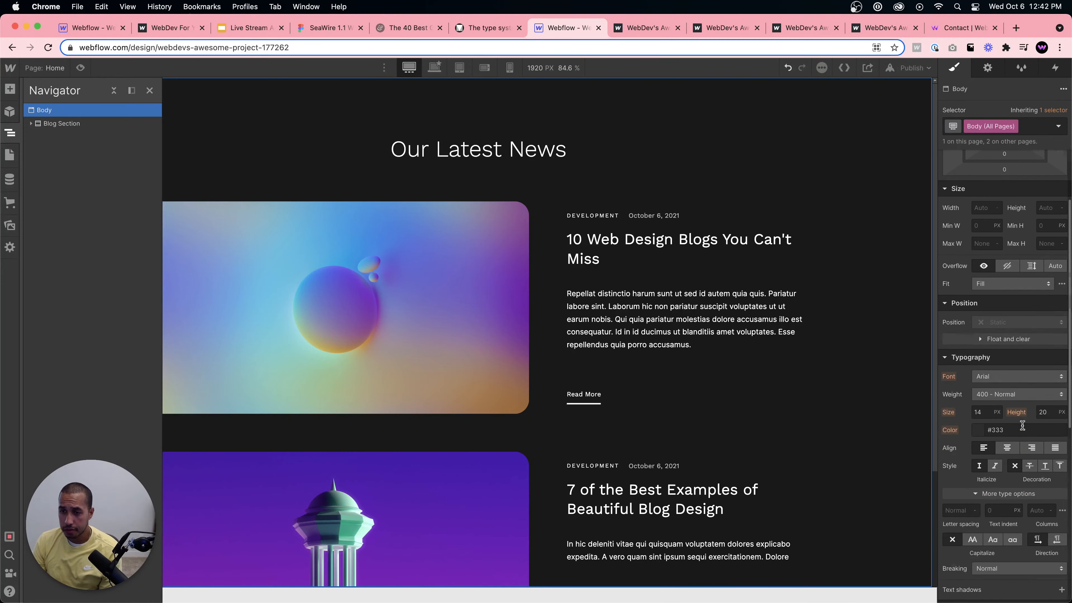
pyautogui.click(979, 411)
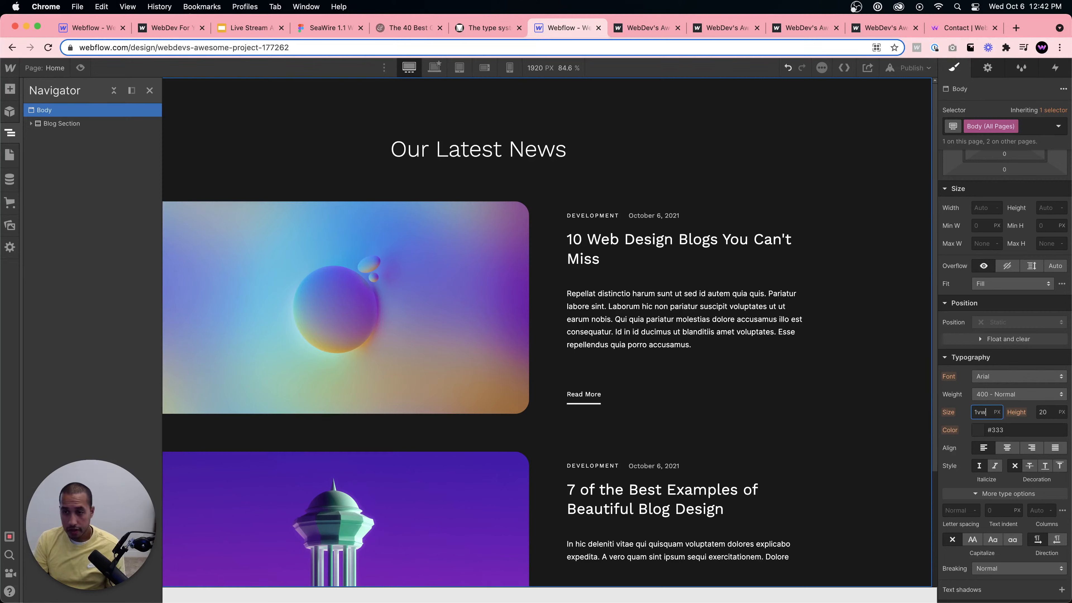
pyautogui.press('Return')
pyautogui.click(717, 244)
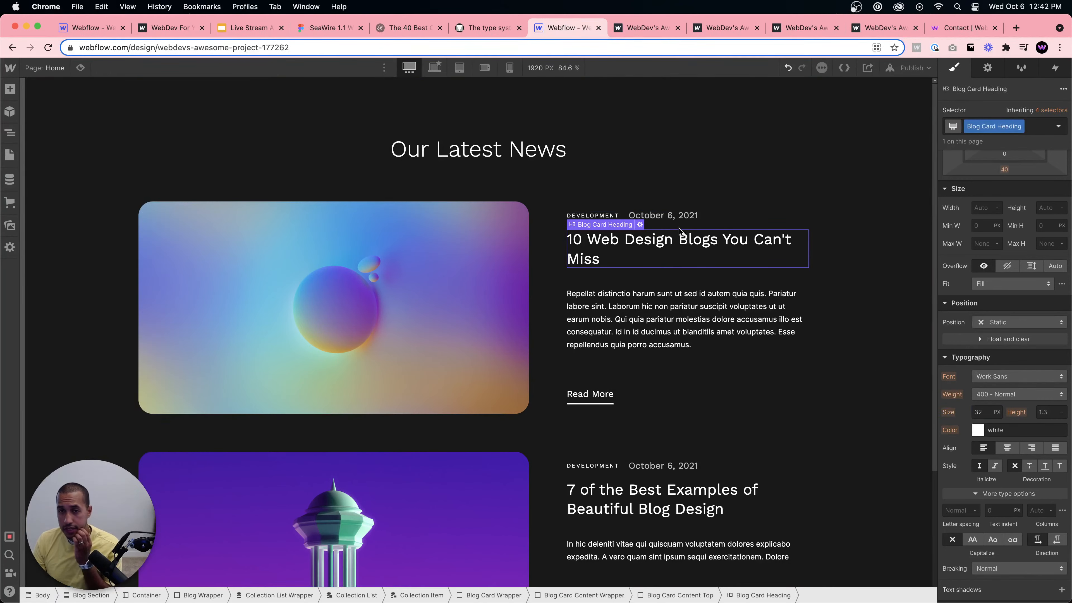
# Open the Style Guide page and select its H1 heading.
pyautogui.click(666, 216)
pyautogui.click(9, 154)
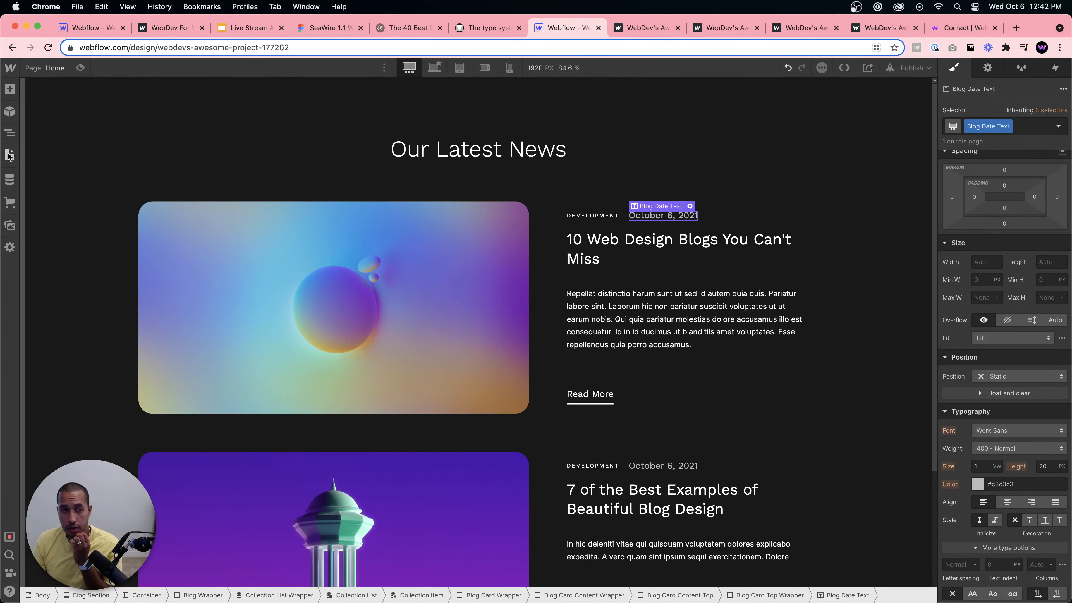
pyautogui.click(63, 169)
pyautogui.click(122, 102)
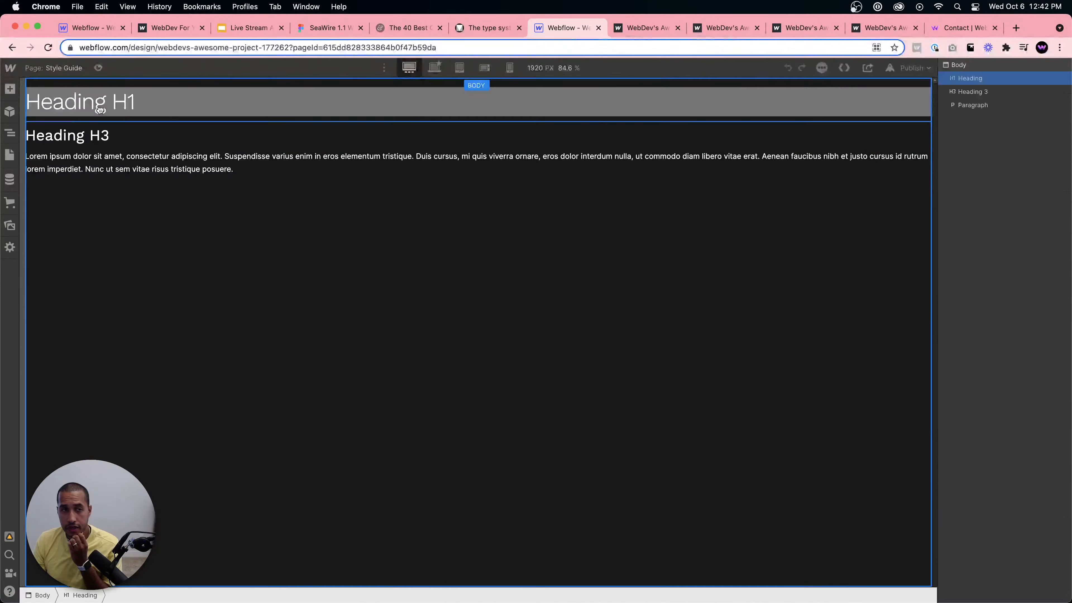
# Remove the Heading class from the H1 heading and choose the All H1 Headings tag as its selector.
pyautogui.scroll(-1, 1018, 424)
pyautogui.scroll(-2, 1018, 428)
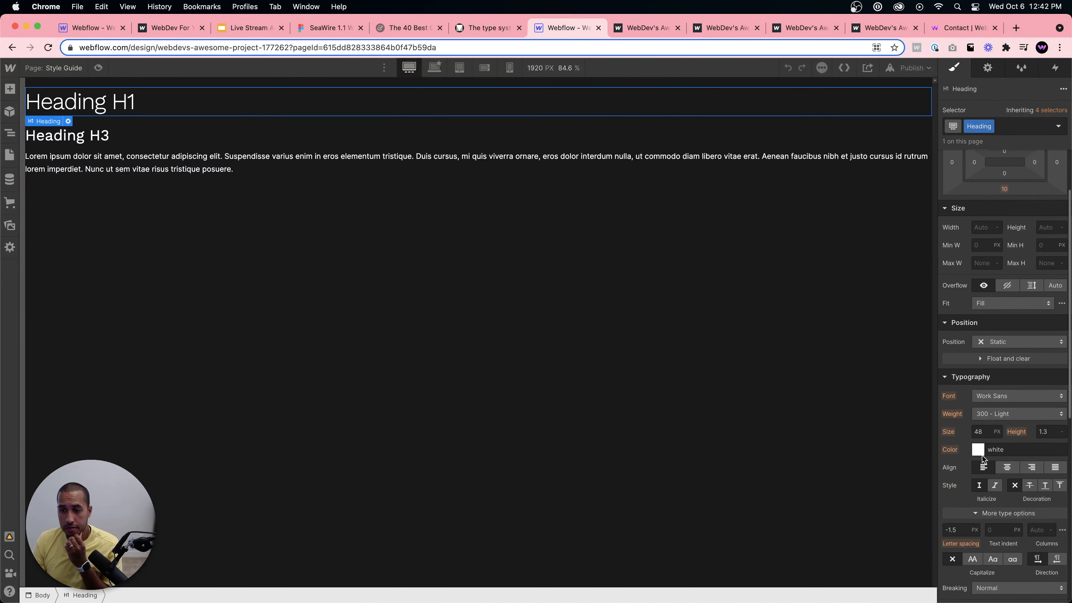
pyautogui.click(984, 432)
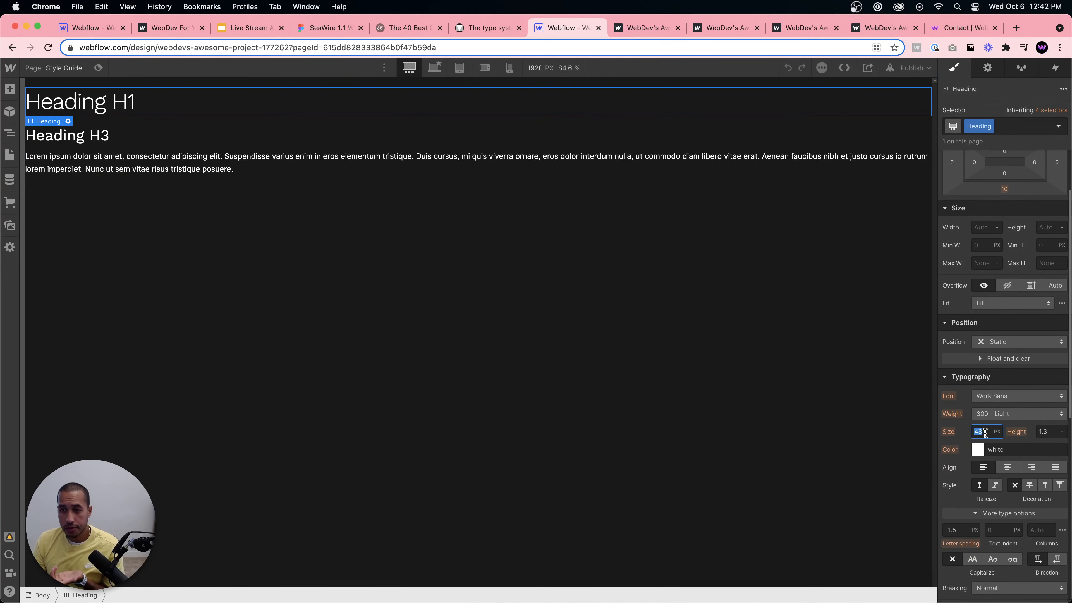
pyautogui.click(987, 130)
pyautogui.click(979, 163)
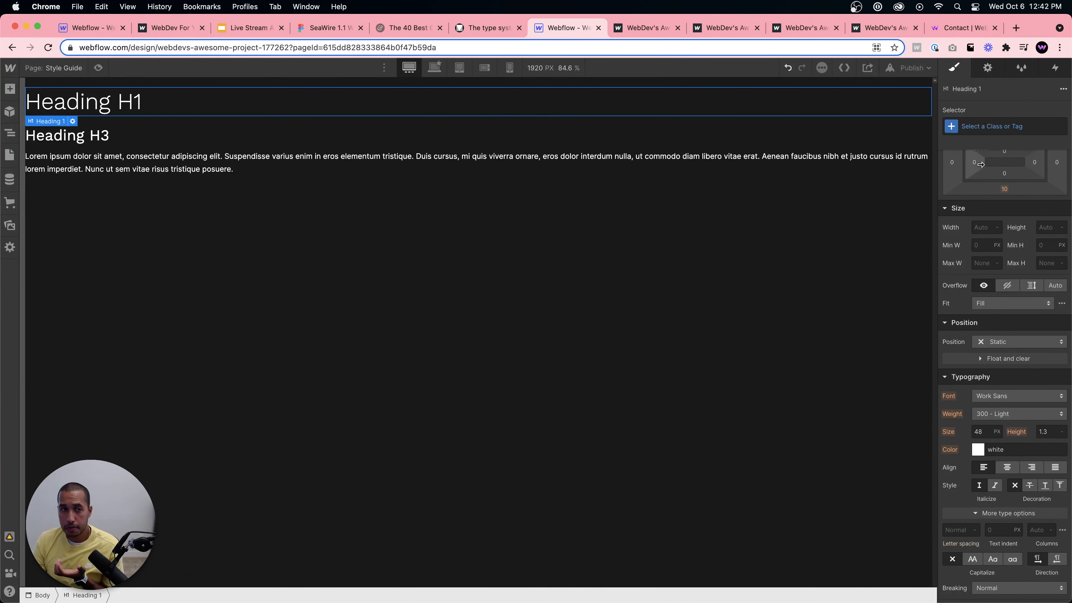
pyautogui.click(990, 122)
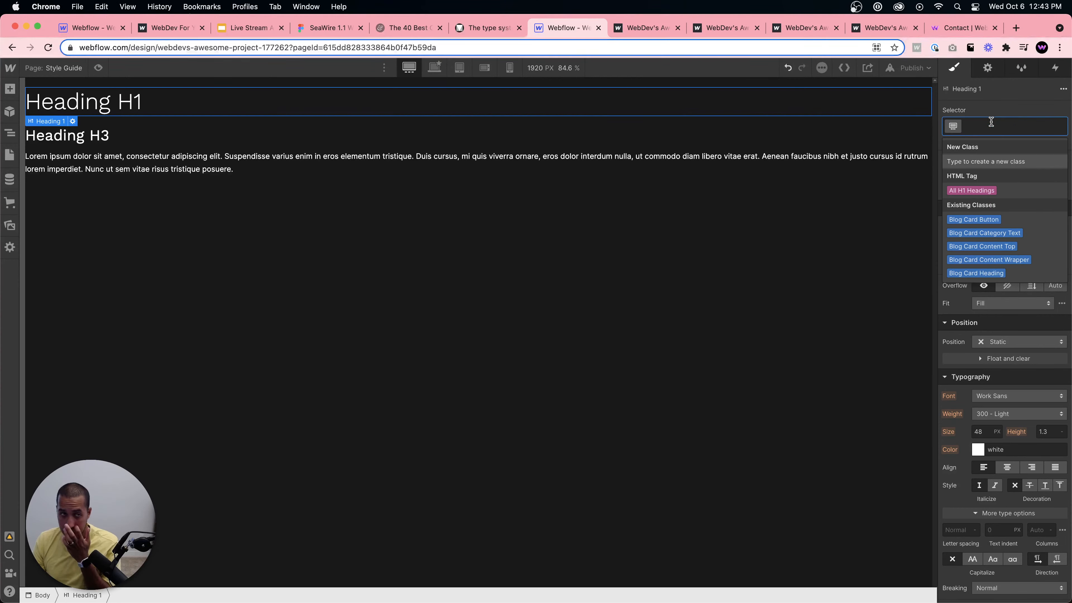
pyautogui.click(979, 189)
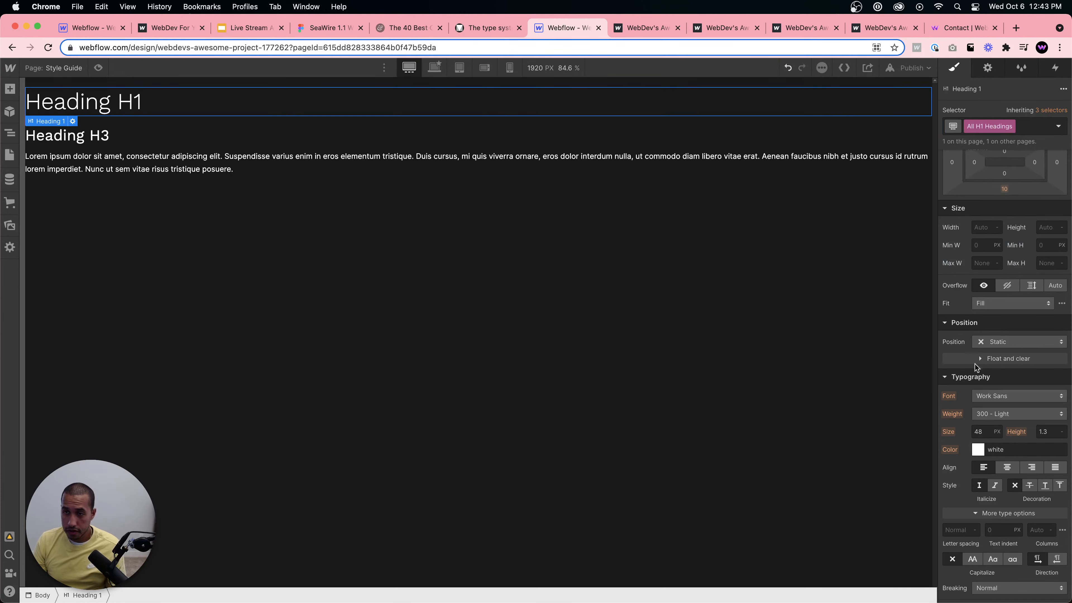
# Set the All H1 Headings font size to 3em.
pyautogui.click(983, 430)
pyautogui.write('2em')
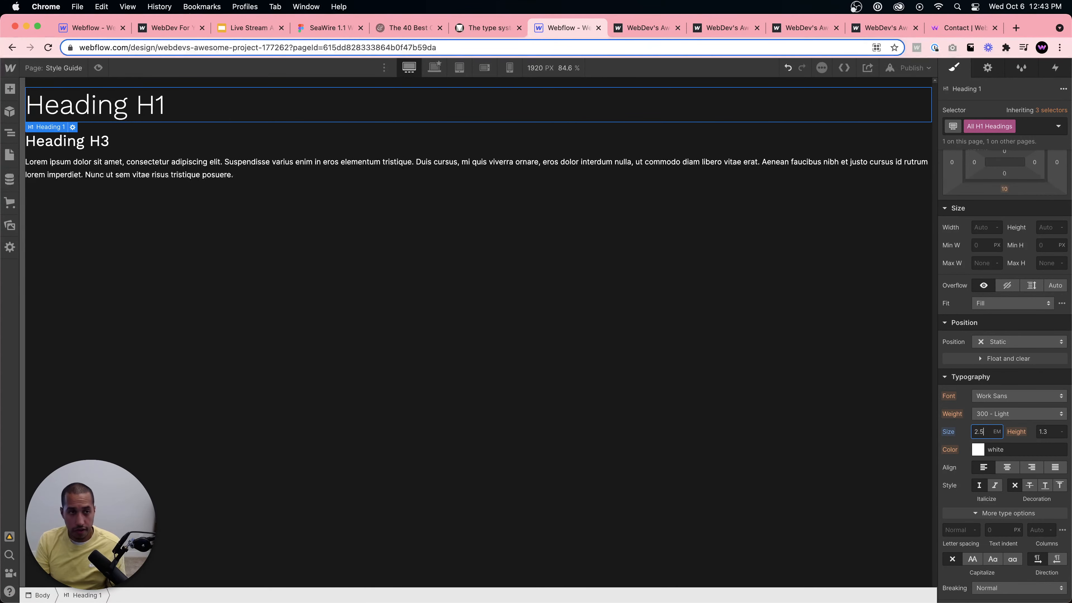
pyautogui.press('Return')
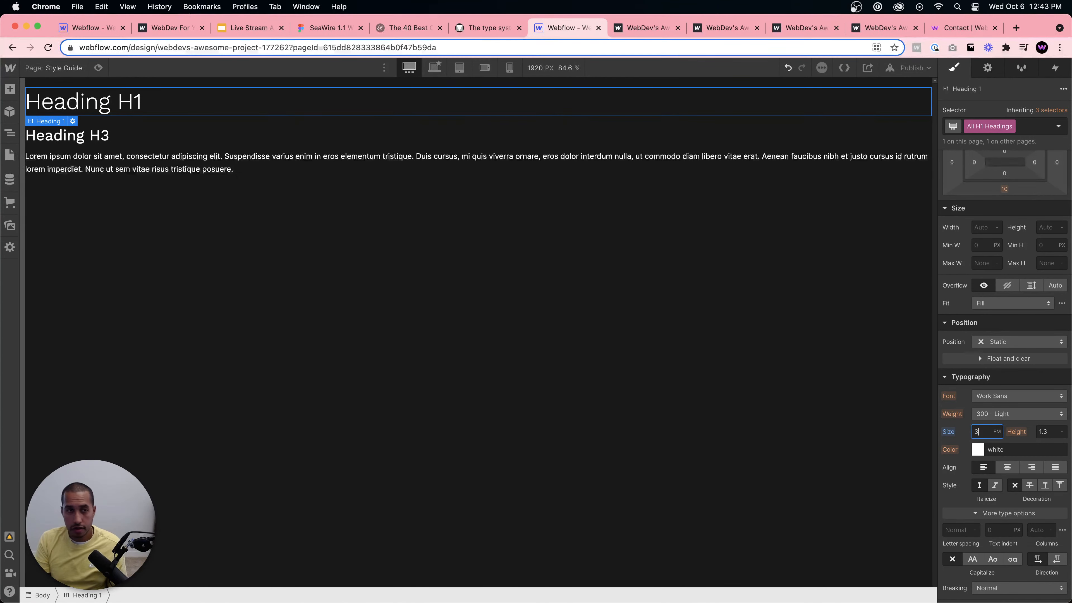
pyautogui.write('3')
pyautogui.press('Tab')
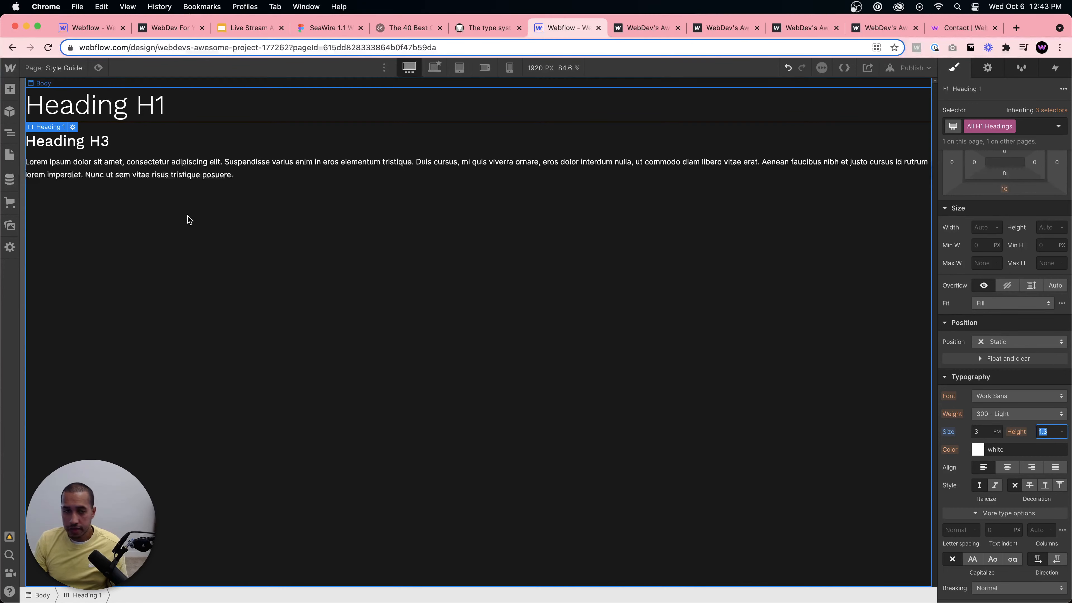
# Choose the All H3 Headings tag for the H3 heading and set its font size to 1.7em.
pyautogui.click(108, 144)
pyautogui.click(1005, 125)
pyautogui.click(968, 189)
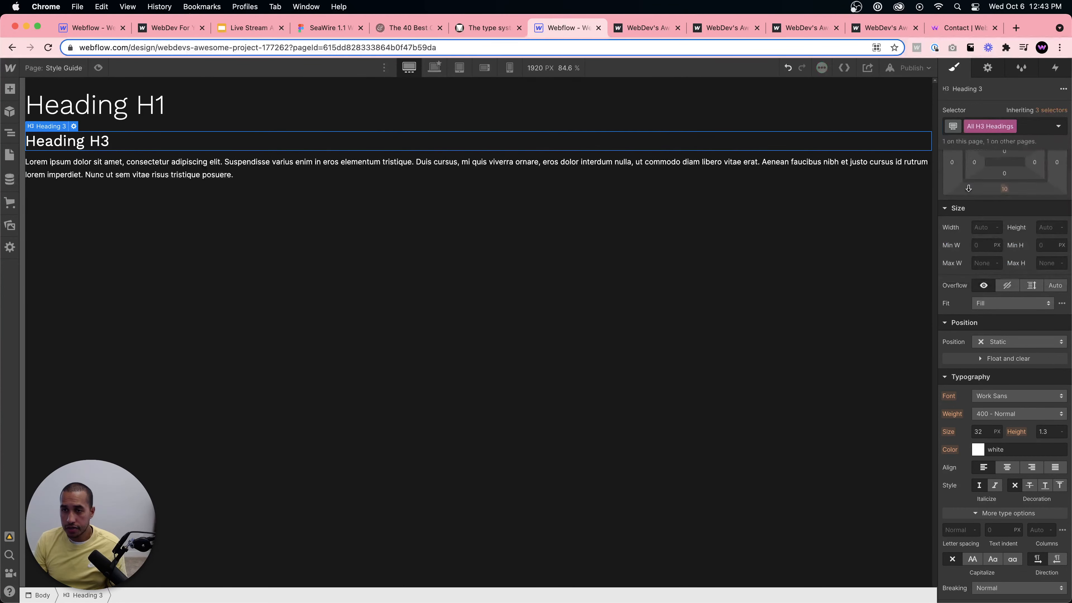
pyautogui.click(987, 430)
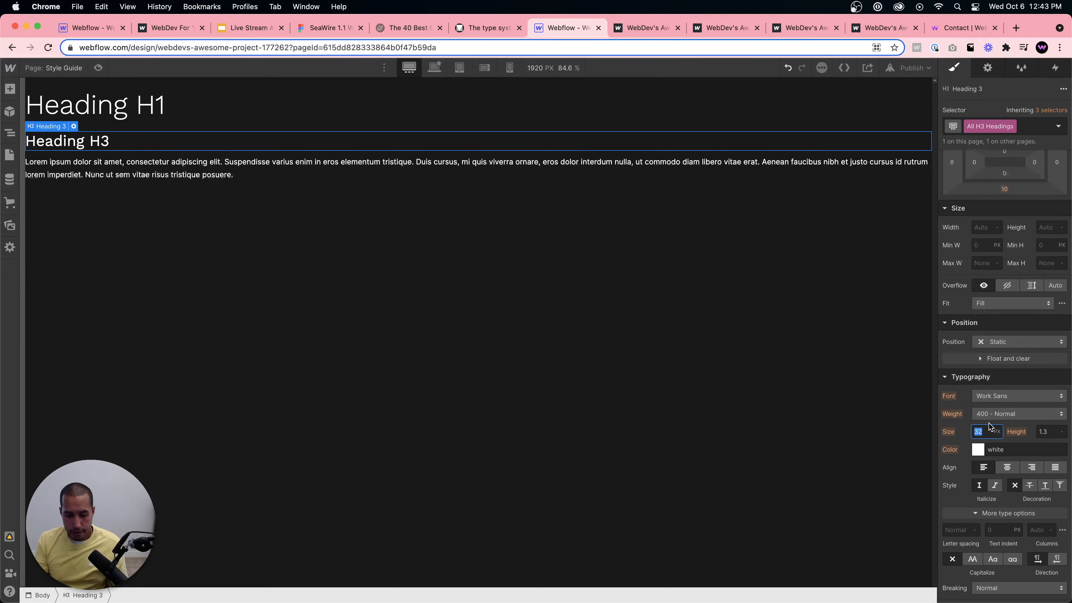
pyautogui.write('2em')
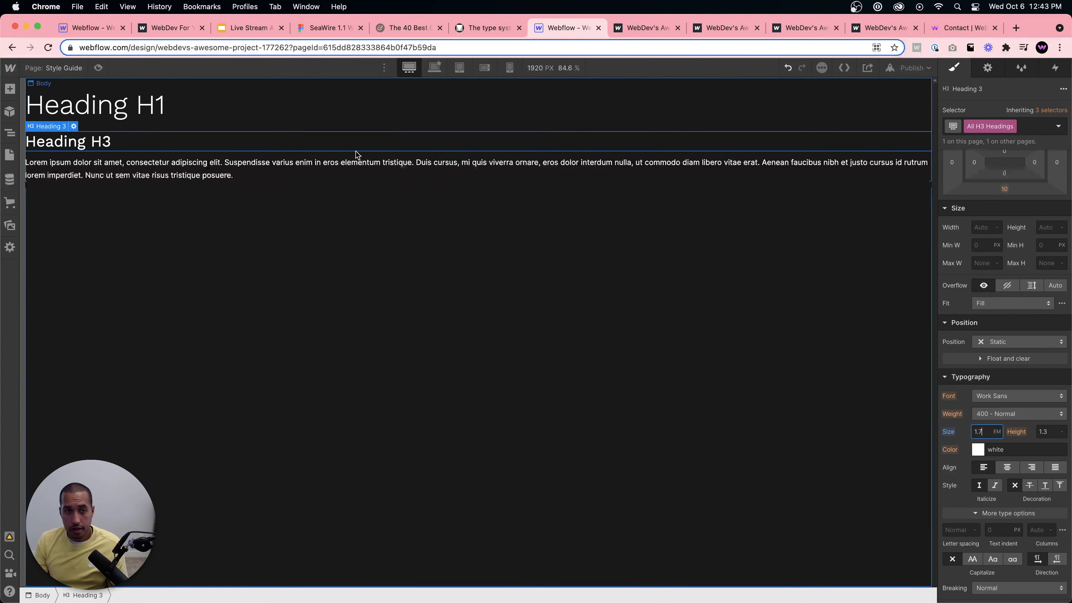
# Set the font size of the Style Guide page's paragraph to 0.9em.
pyautogui.click(363, 165)
pyautogui.click(982, 434)
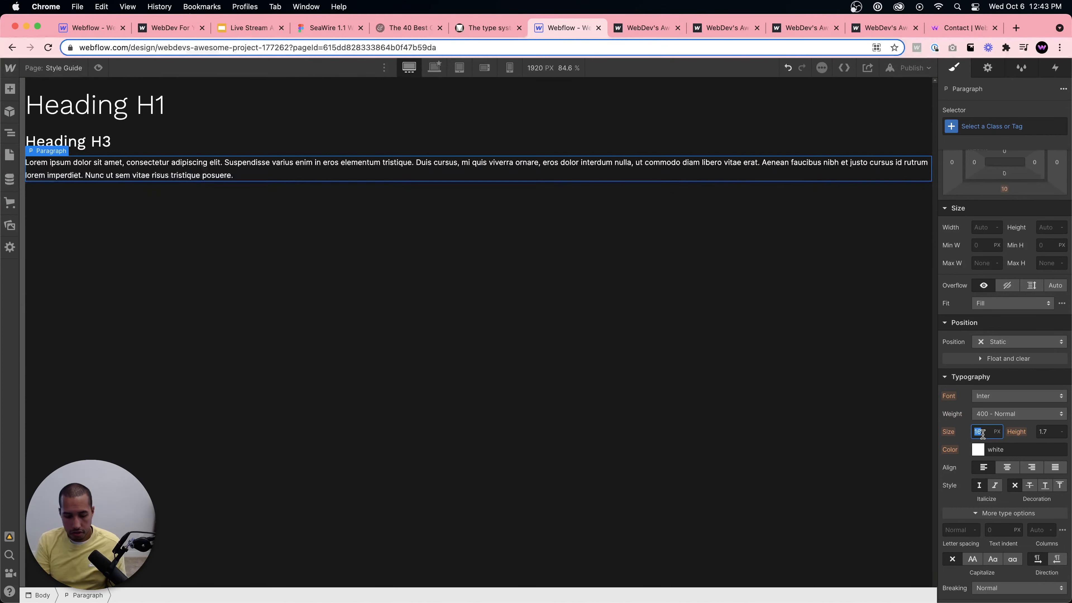
pyautogui.write('1.2em')
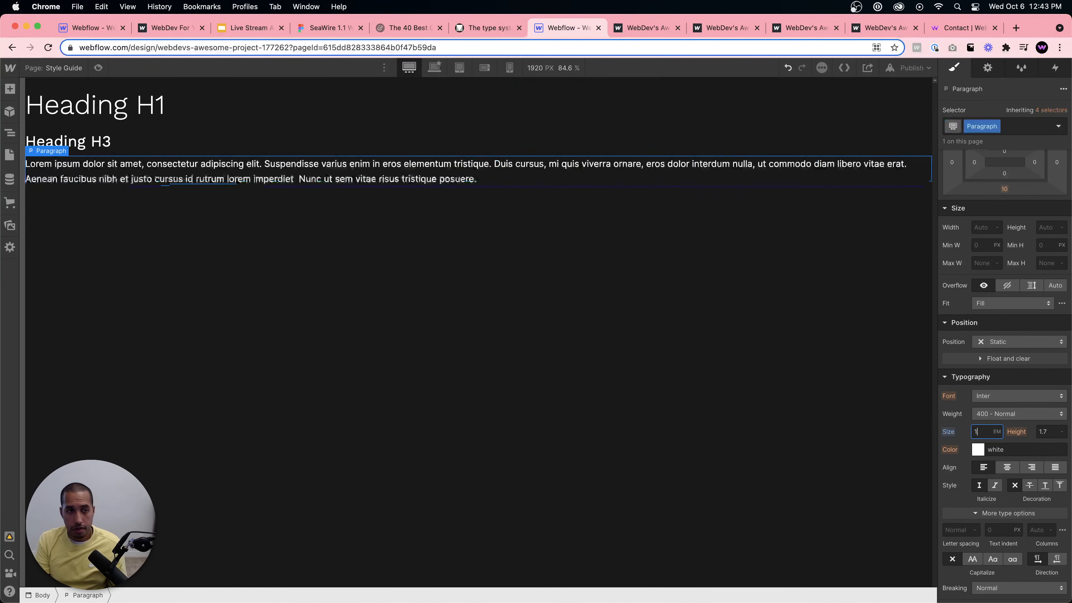
pyautogui.press('BackSpace')
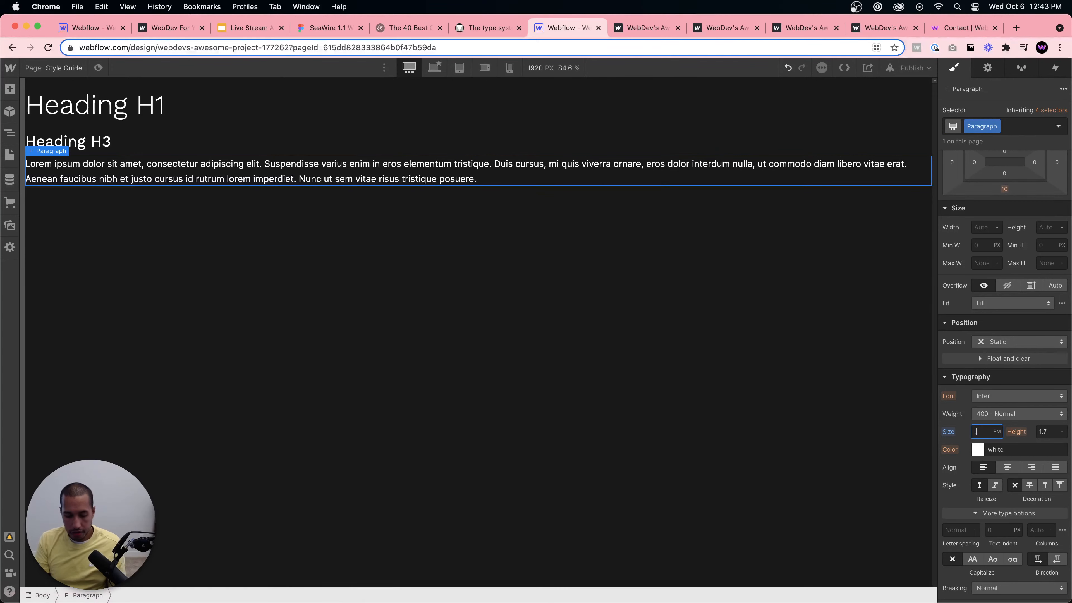
pyautogui.write('.8')
pyautogui.press('Return')
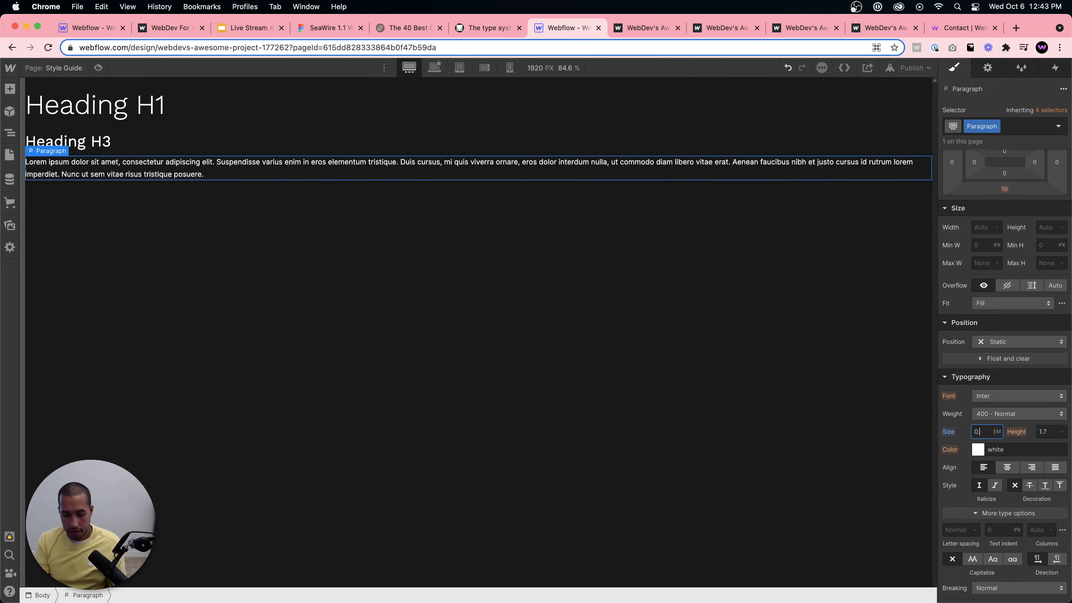
pyautogui.write('.9')
pyautogui.click(782, 418)
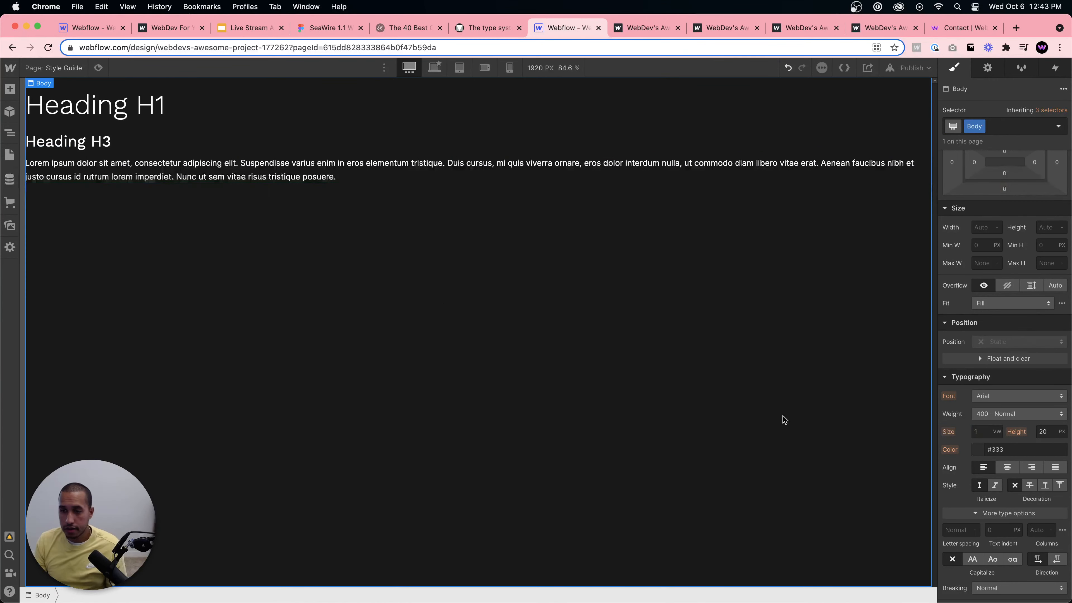
# Return to the Home page and select the first blog card's paragraph.
pyautogui.click(10, 155)
pyautogui.click(56, 154)
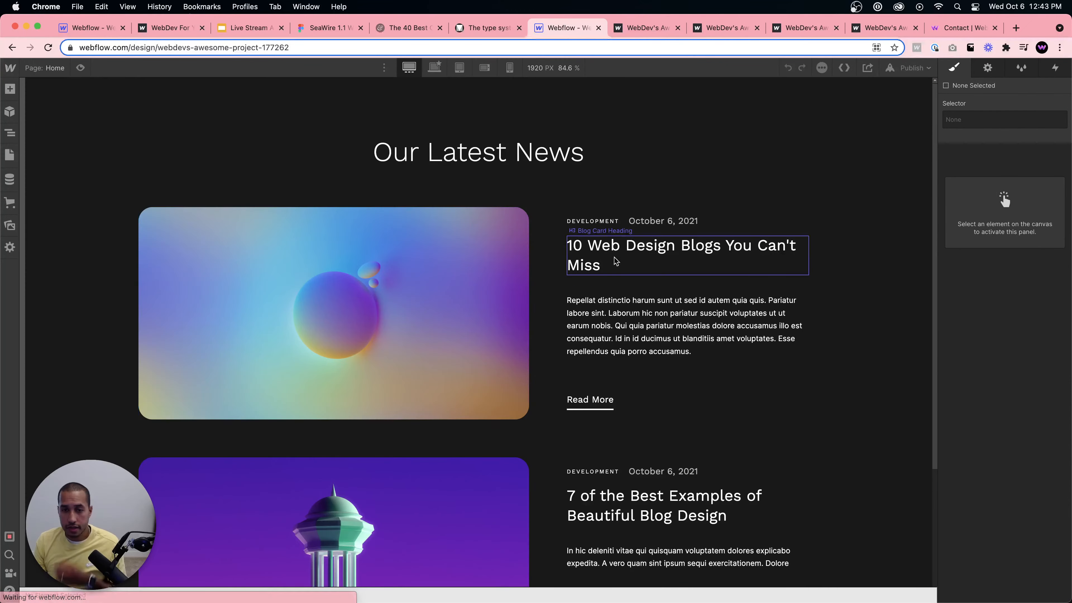
pyautogui.click(657, 315)
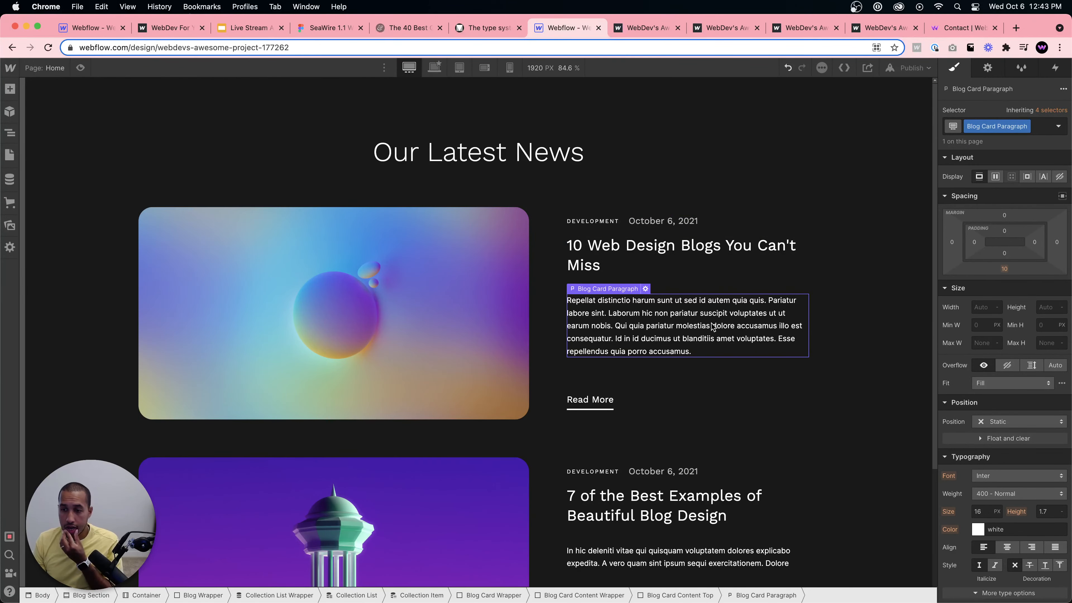
pyautogui.click(662, 260)
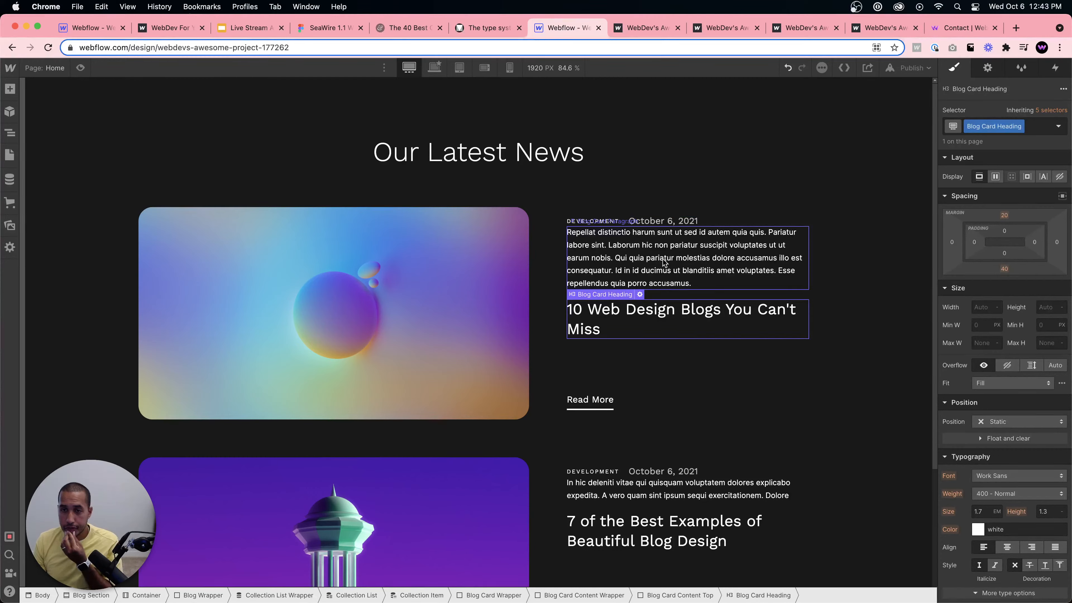
pyautogui.press('super+z')
pyautogui.press('super+shift+z')
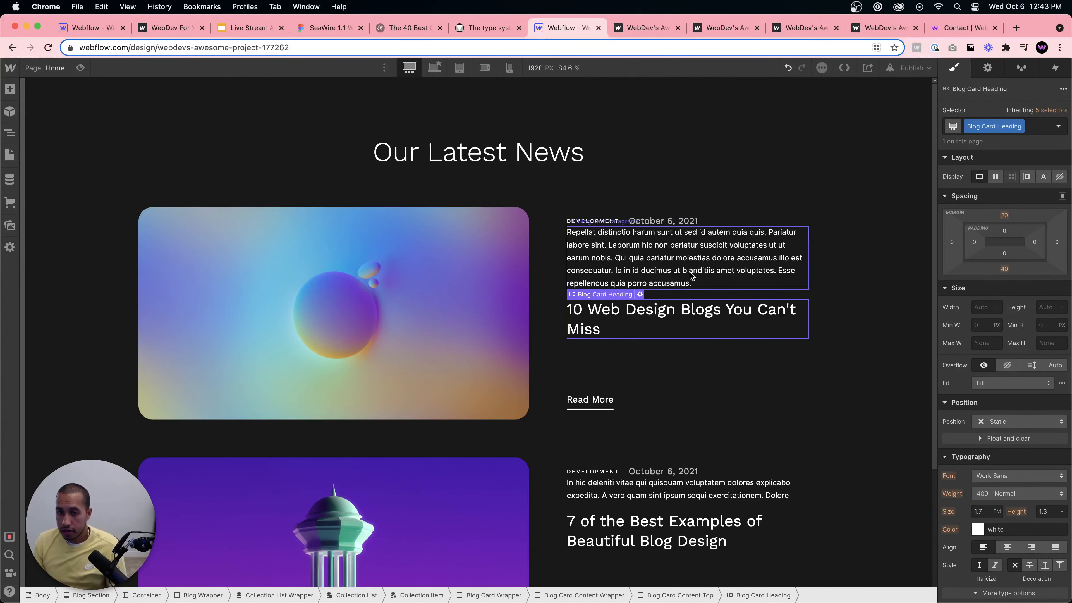
pyautogui.click(690, 276)
pyautogui.press('super+z')
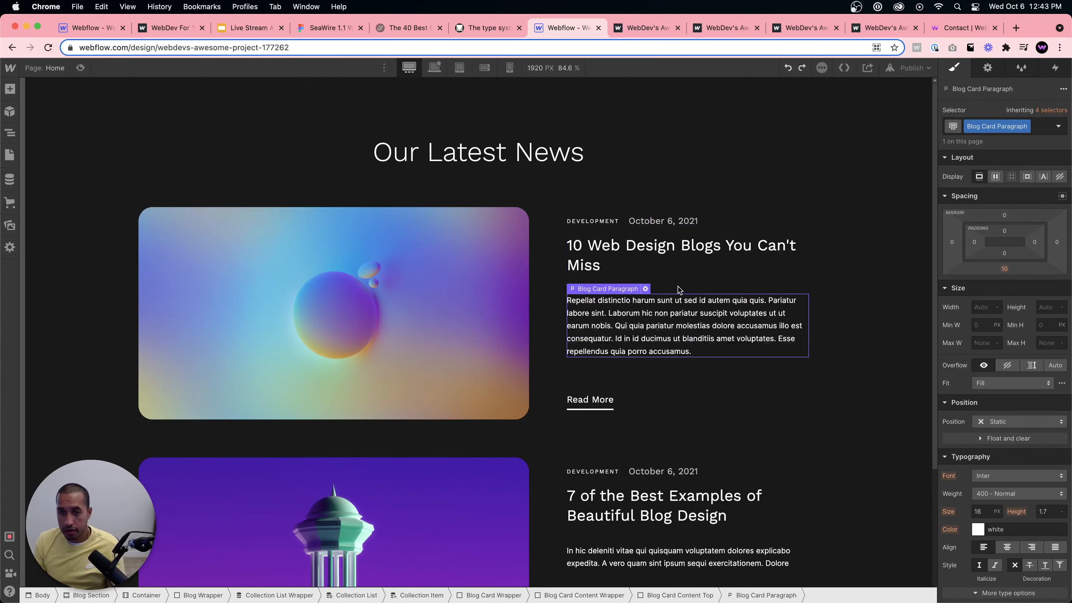
pyautogui.click(677, 256)
pyautogui.press('super+z')
pyautogui.press('super+z')
pyautogui.press('super+shift+z')
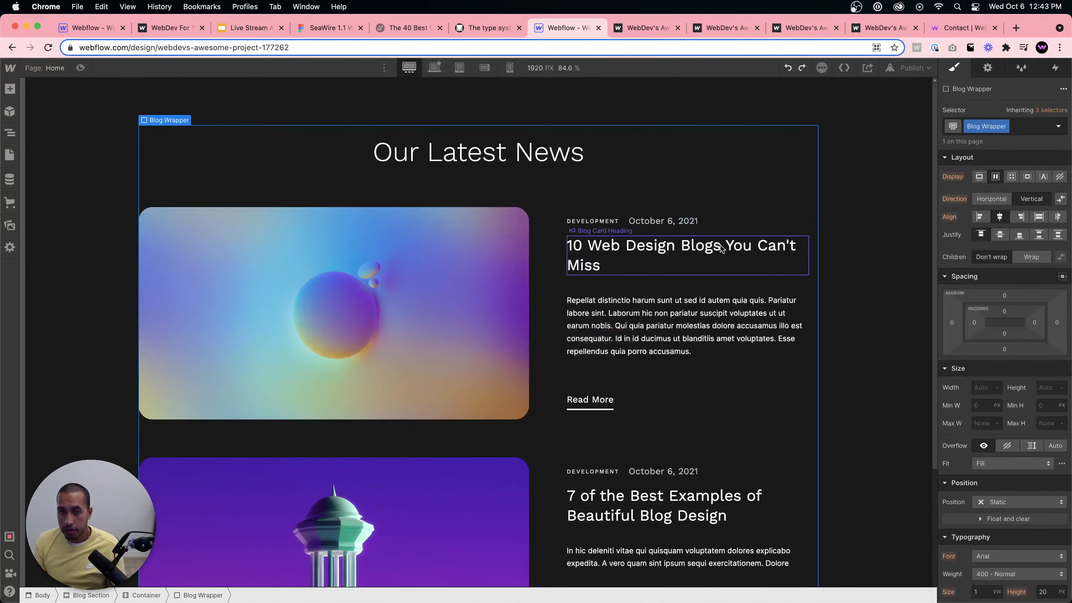
# Set the Blog Card Paragraph font size to 0.875em at the 1920px breakpoint.
pyautogui.click(739, 256)
pyautogui.click(718, 316)
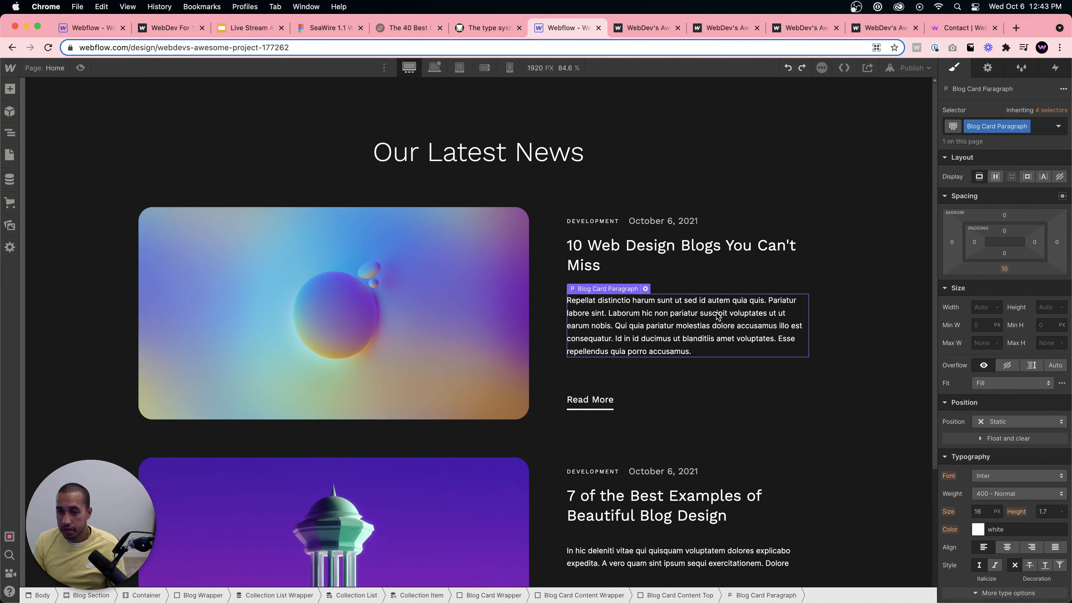
pyautogui.click(980, 509)
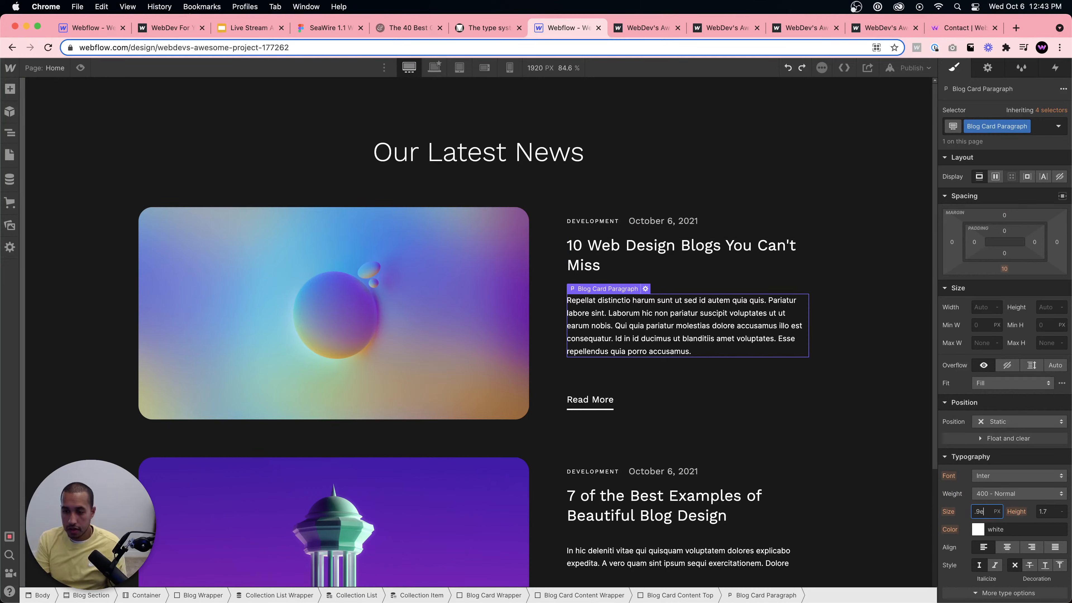
pyautogui.press('Return')
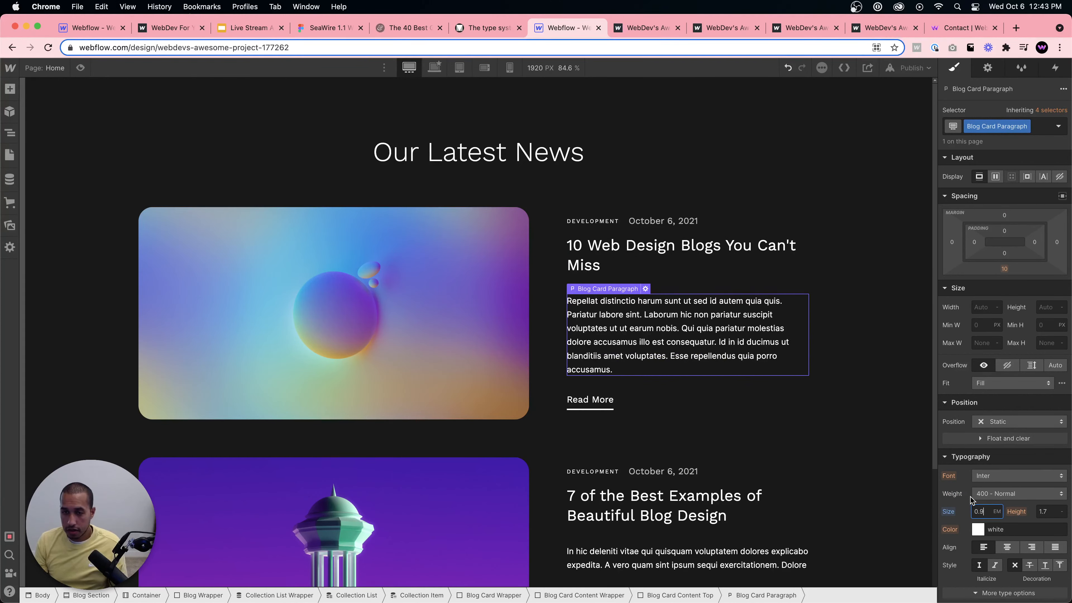
pyautogui.press('Down')
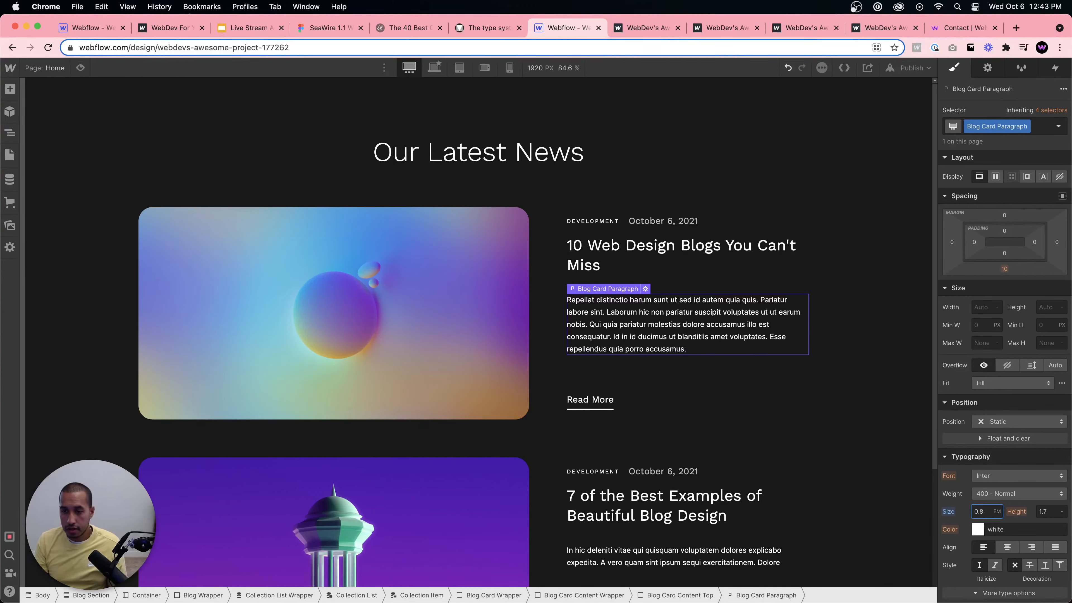
pyautogui.write('75')
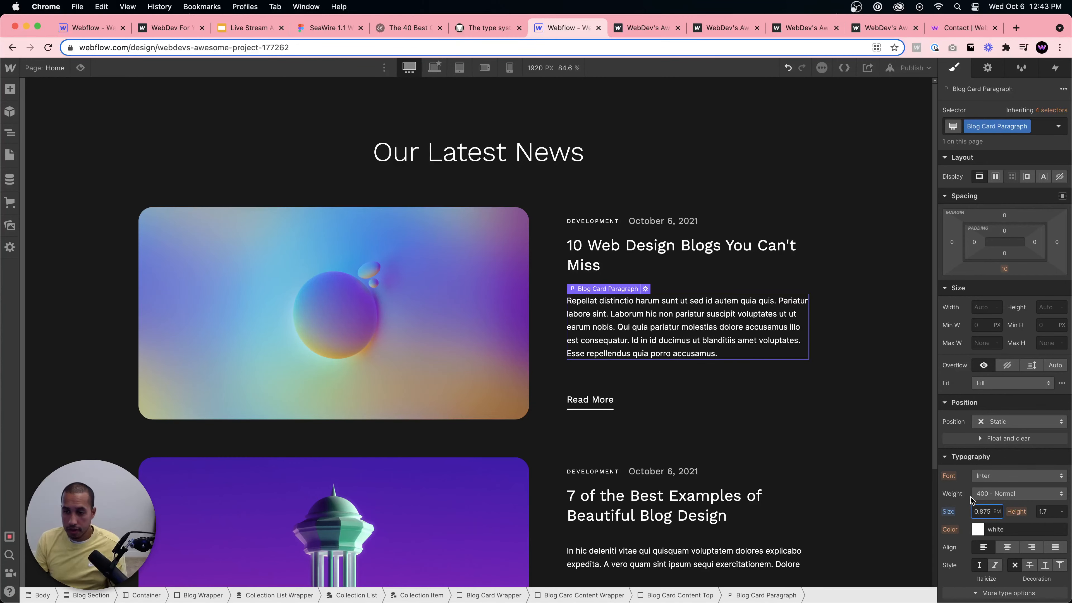
pyautogui.click(618, 382)
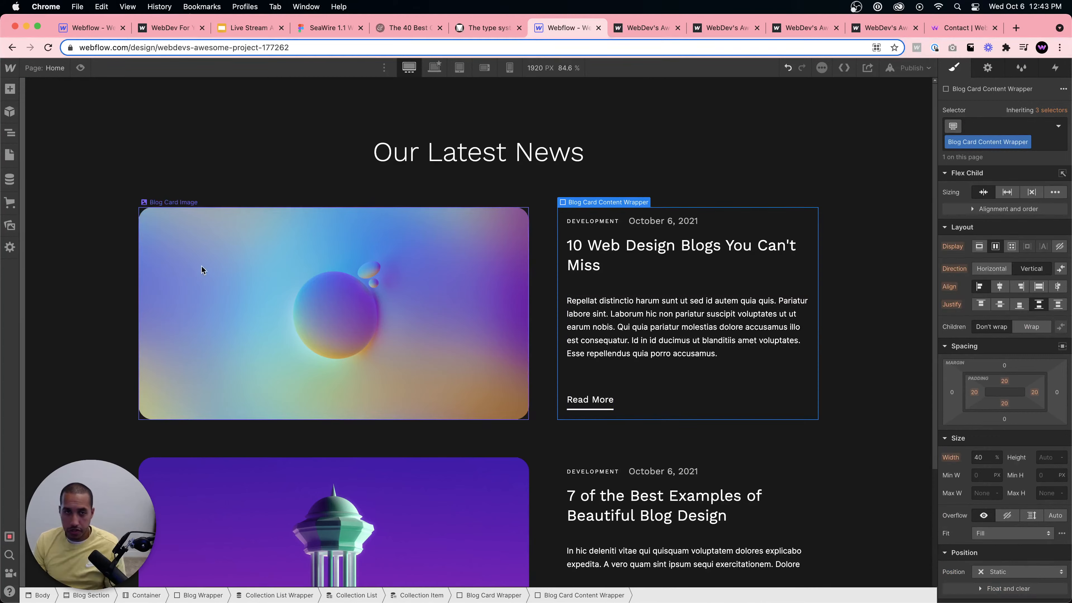
# Preview the blog section at a canvas width of 3000 px and inspect the first card's paragraph and image.
pyautogui.click(265, 285)
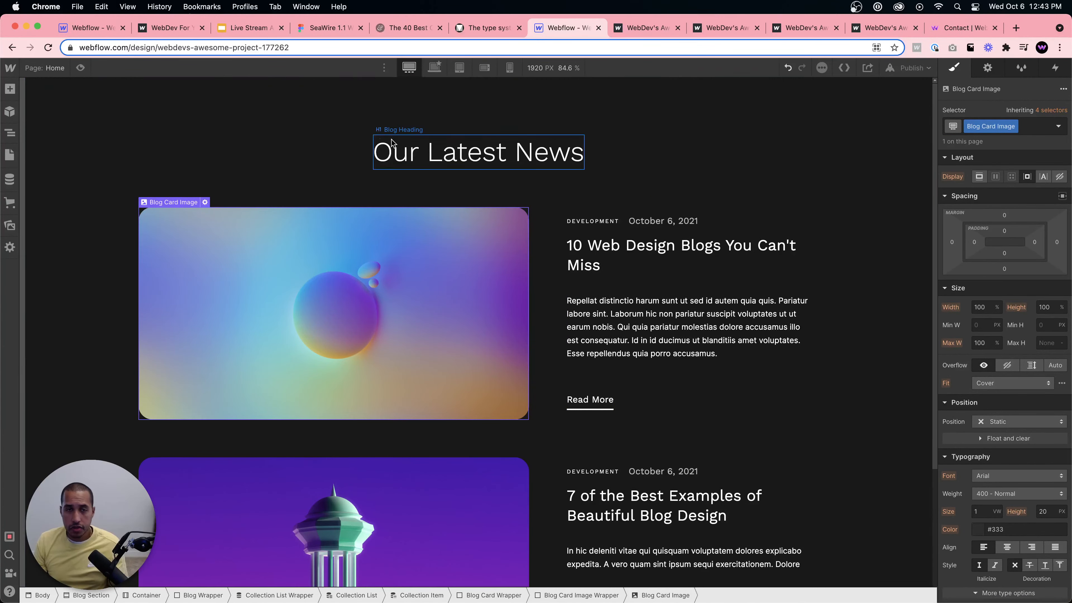
pyautogui.click(398, 111)
pyautogui.click(539, 68)
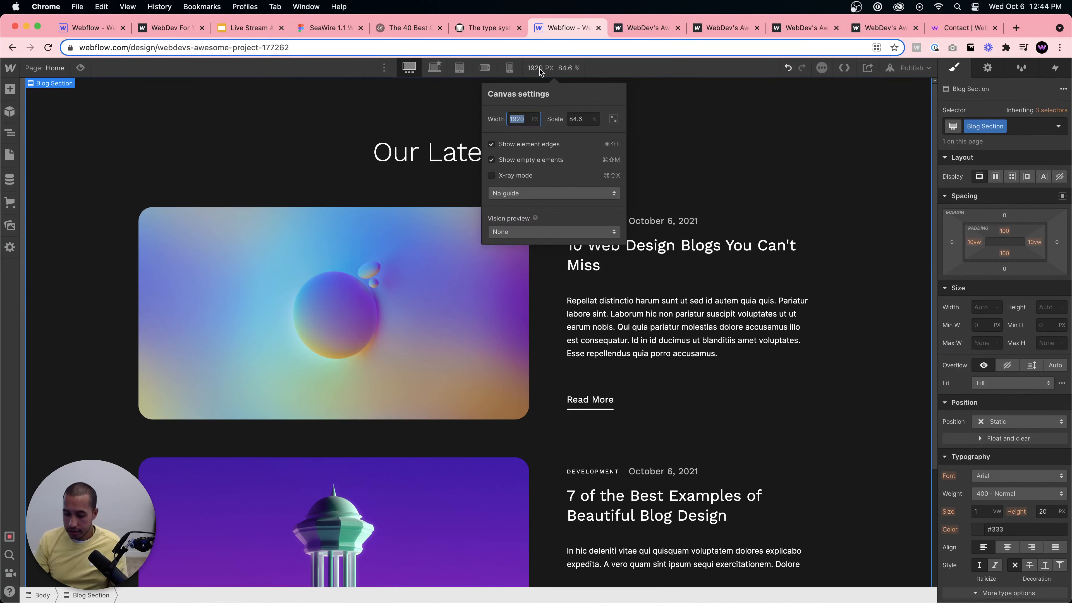
pyautogui.write('3000')
pyautogui.click(439, 311)
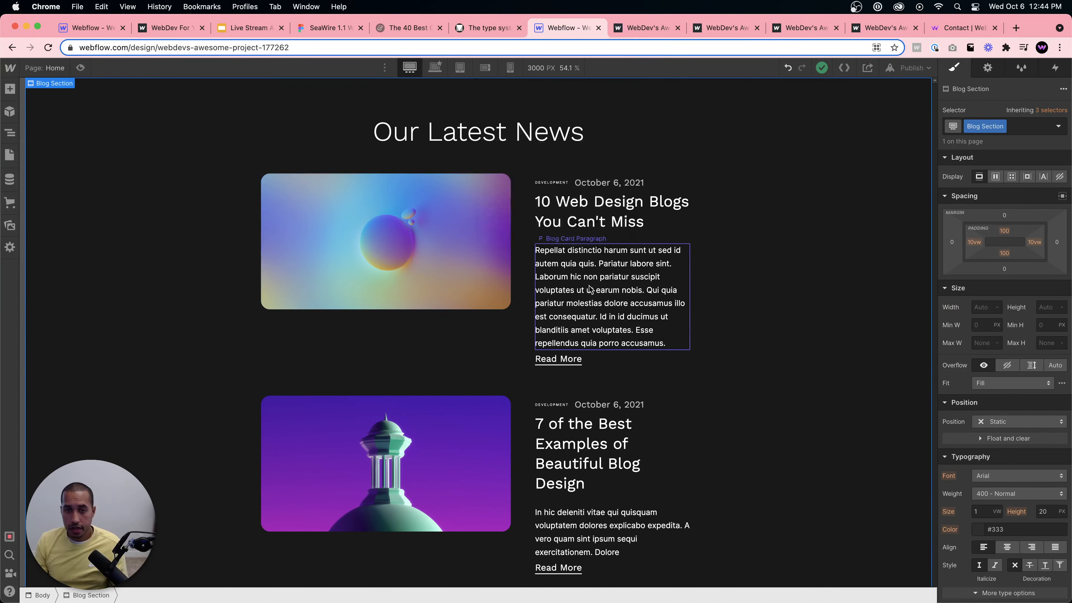
pyautogui.click(591, 288)
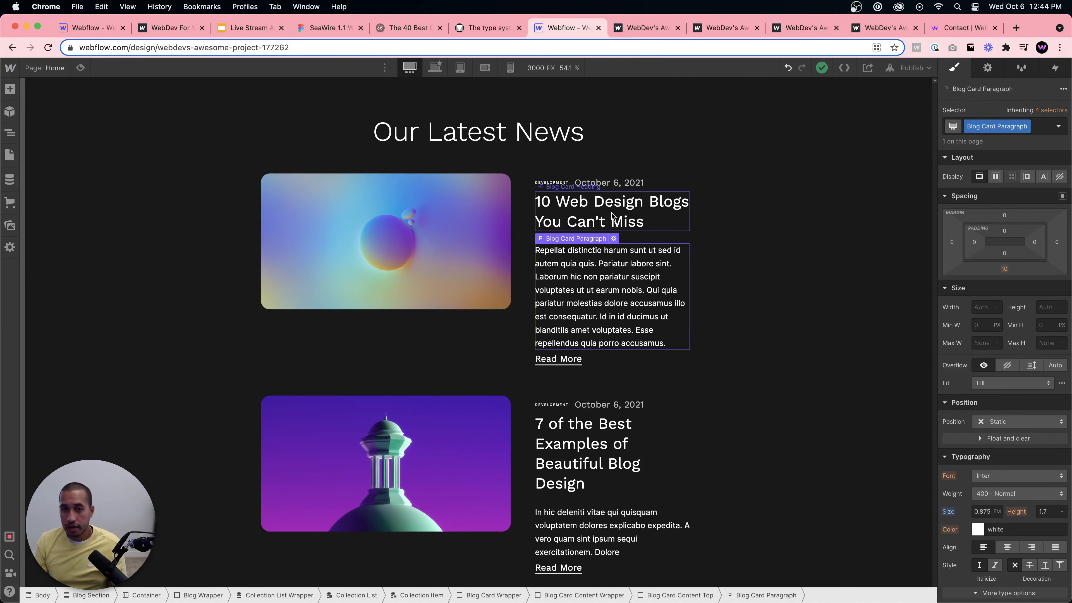
pyautogui.click(489, 272)
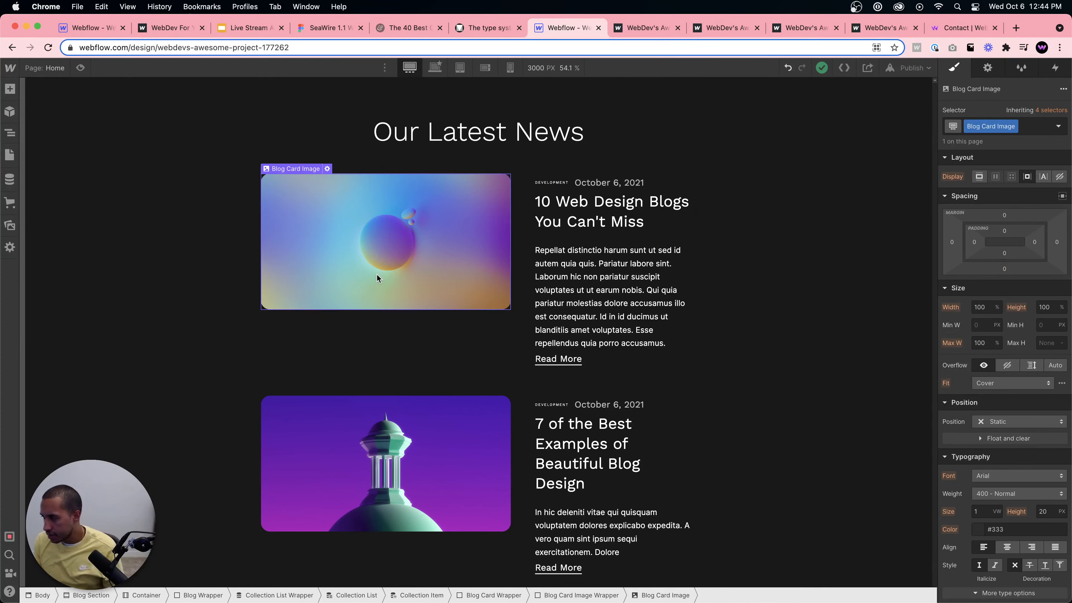
# Open wizardry-technique.webflow.io in a new browser tab and look through its size and line height calculators.
pyautogui.click(1015, 28)
pyautogui.click(819, 47)
pyautogui.write('wizardry-technique.webflow.io')
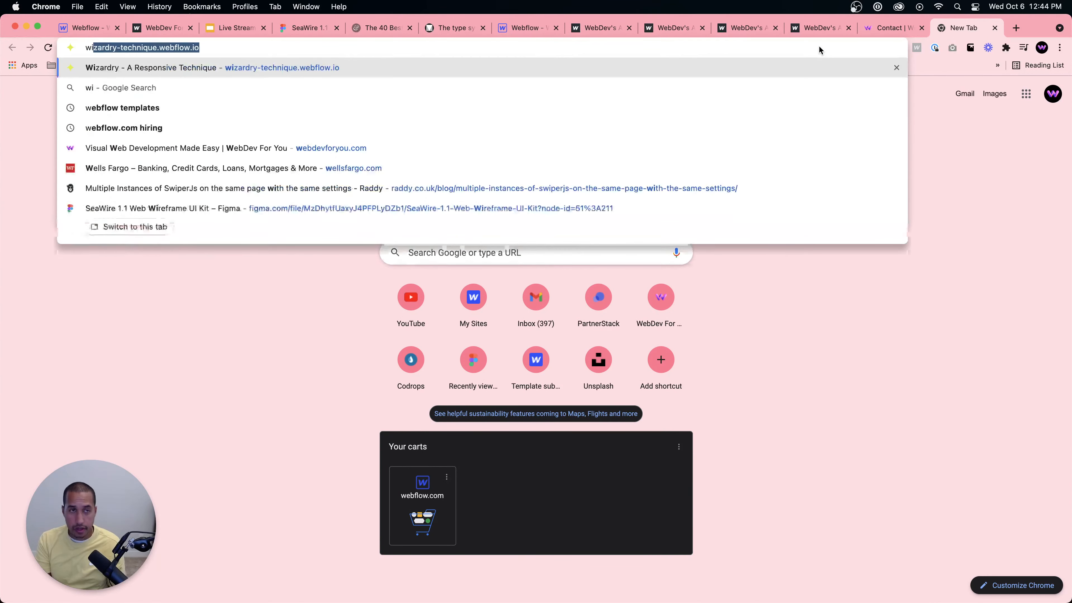
pyautogui.press('Return')
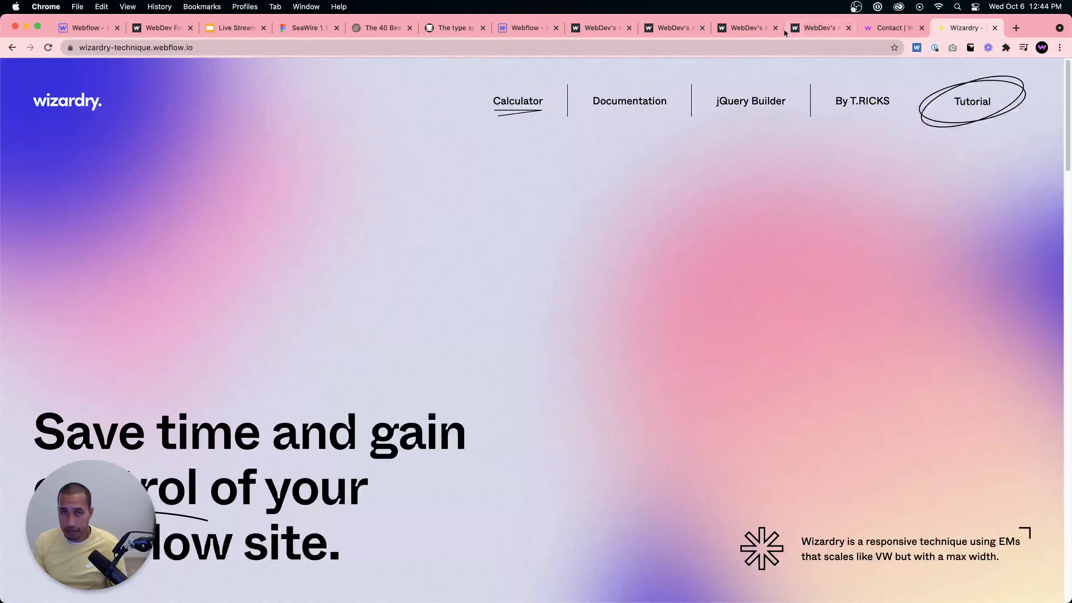
pyautogui.scroll(-10, 654, 194)
pyautogui.scroll(-5, 656, 195)
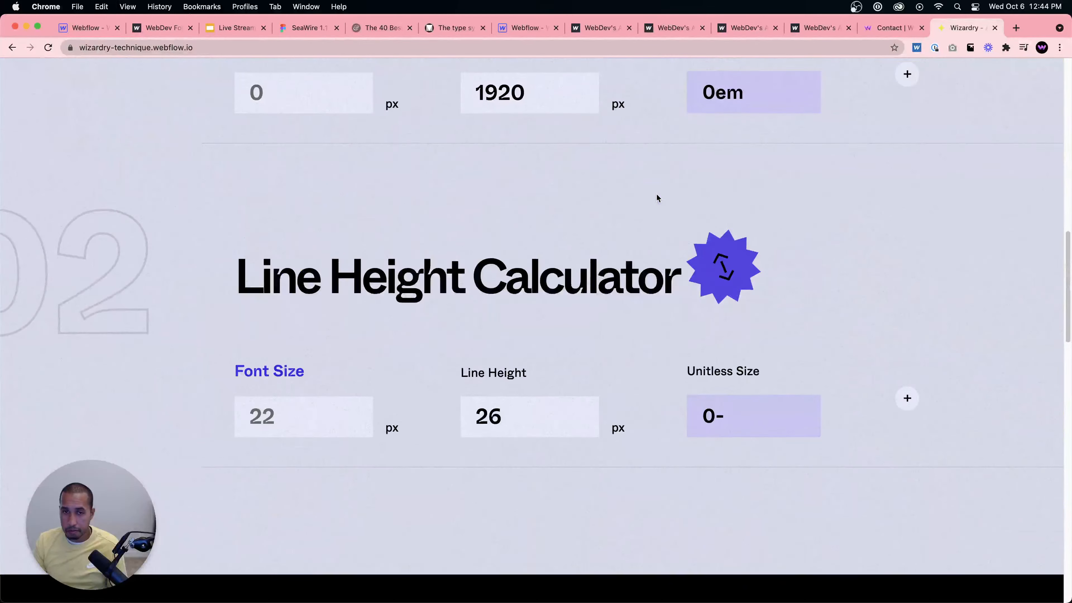
pyautogui.scroll(15, 656, 194)
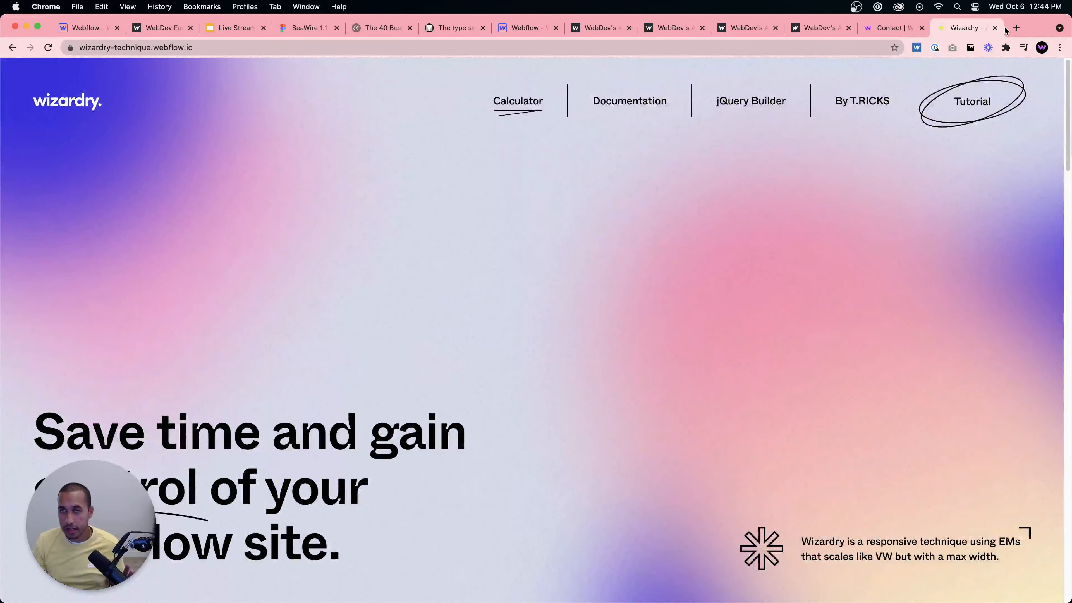
# Open webdevforyou.com's Super Chat page in another tab and look through the Previous Live Streams on the Wizardry method.
pyautogui.click(1015, 28)
pyautogui.click(843, 48)
pyautogui.write('web')
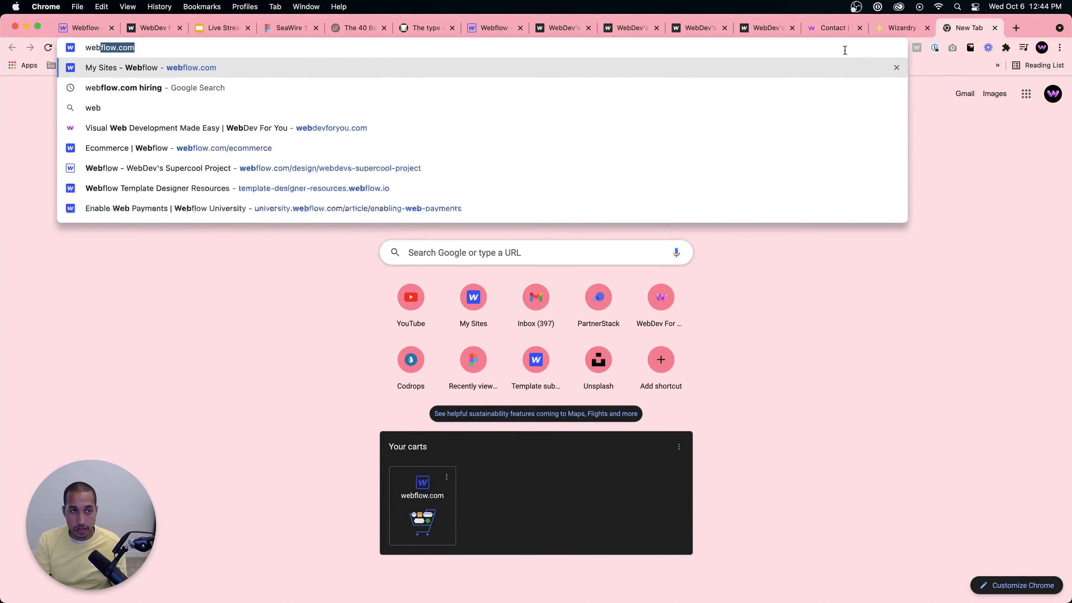
pyautogui.write('dev')
pyautogui.press('Return')
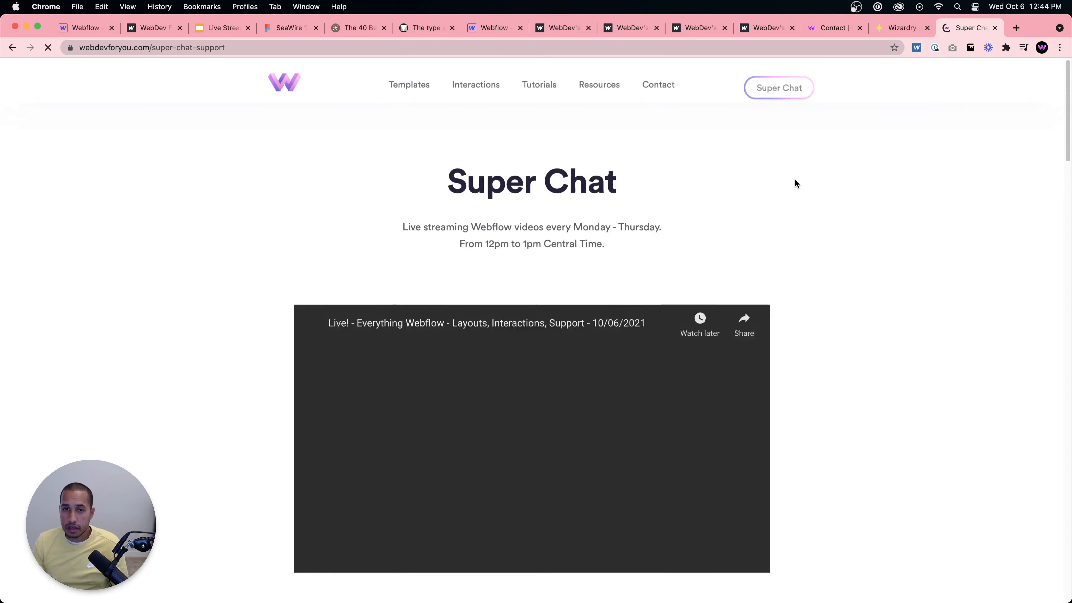
pyautogui.scroll(-10, 797, 182)
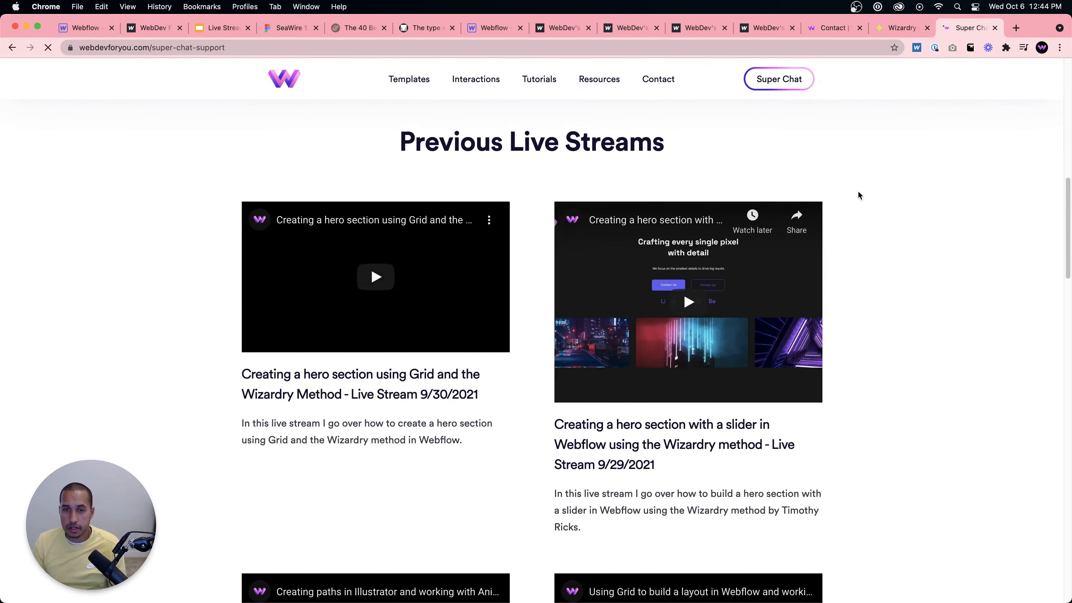
pyautogui.scroll(-2, 857, 196)
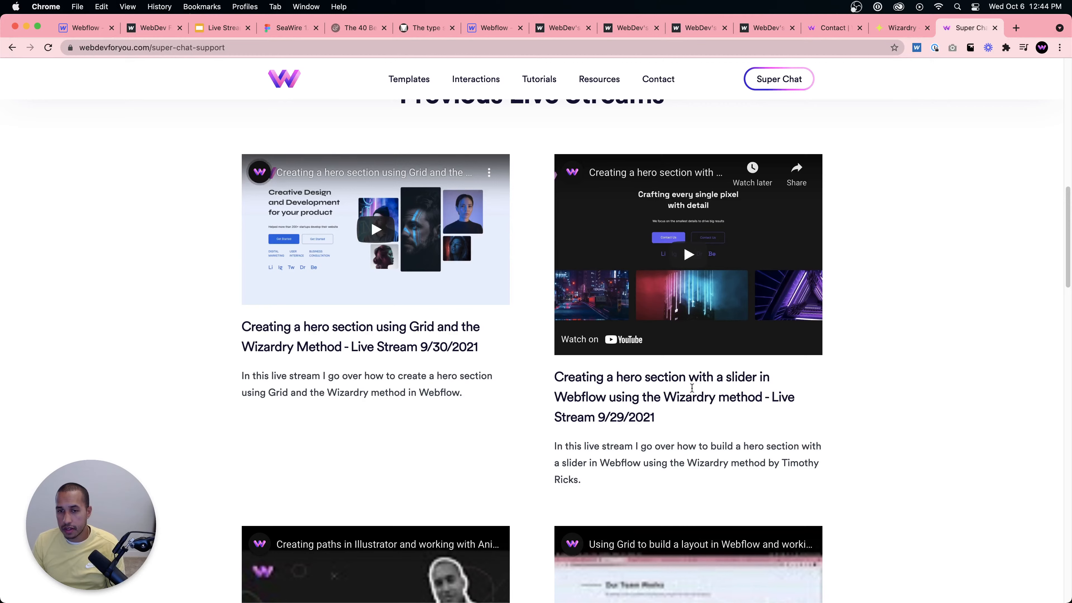
pyautogui.scroll(-6, 673, 387)
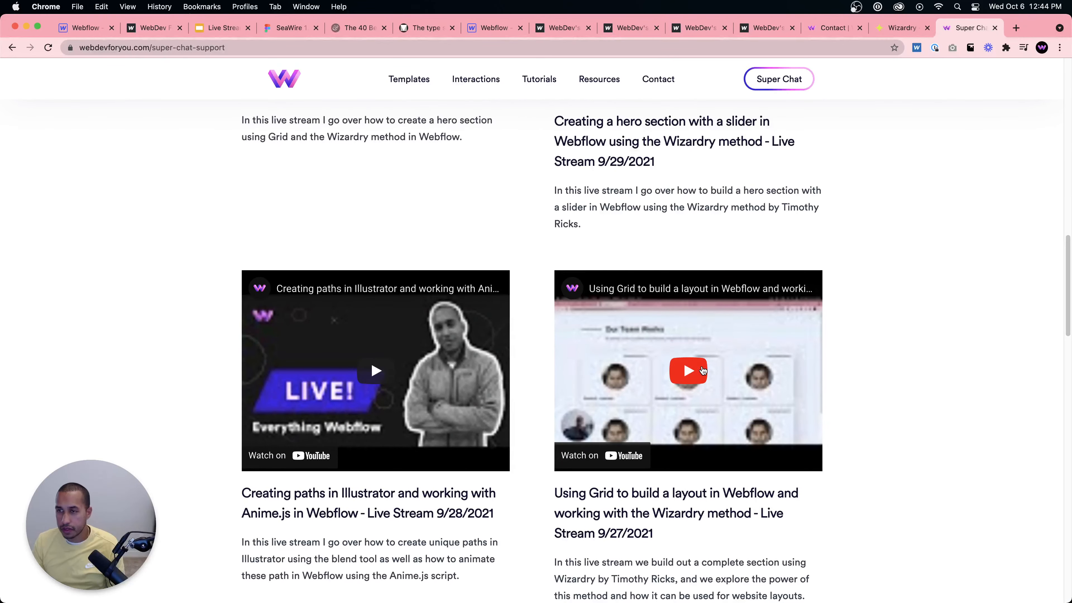
pyautogui.scroll(1, 780, 330)
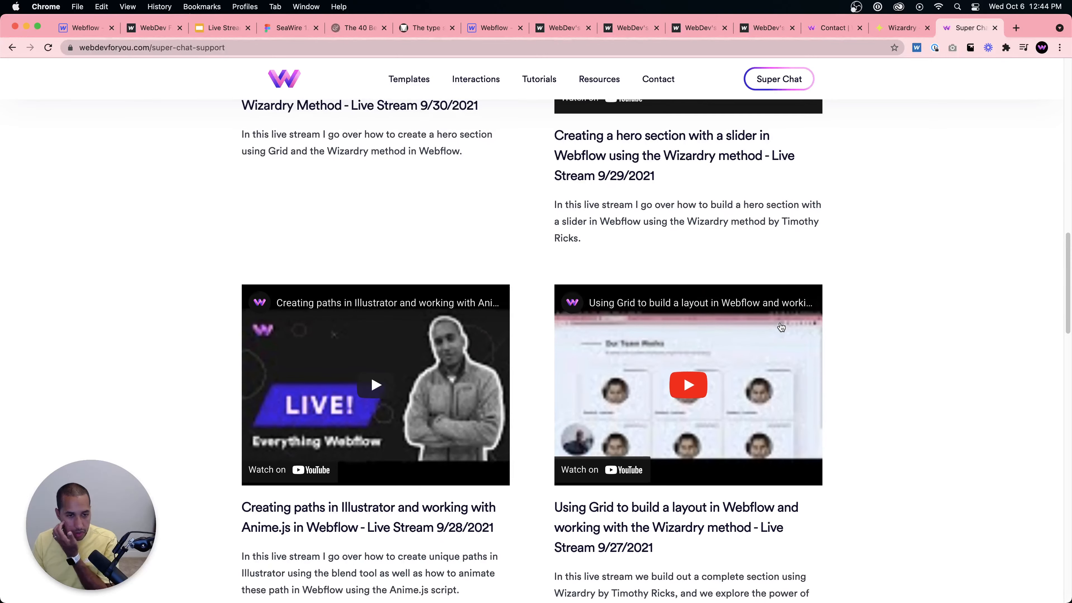
pyautogui.scroll(15, 778, 321)
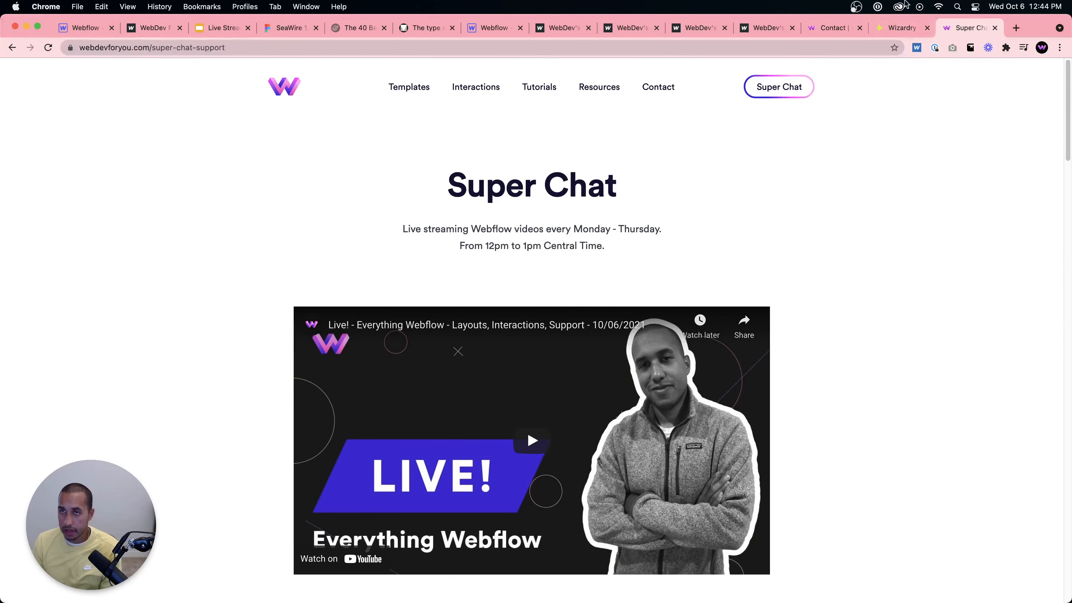
# Close the Wizardry site's tab and switch to the published webdevs-awesome-project-177262.webflow.io page.
pyautogui.click(900, 27)
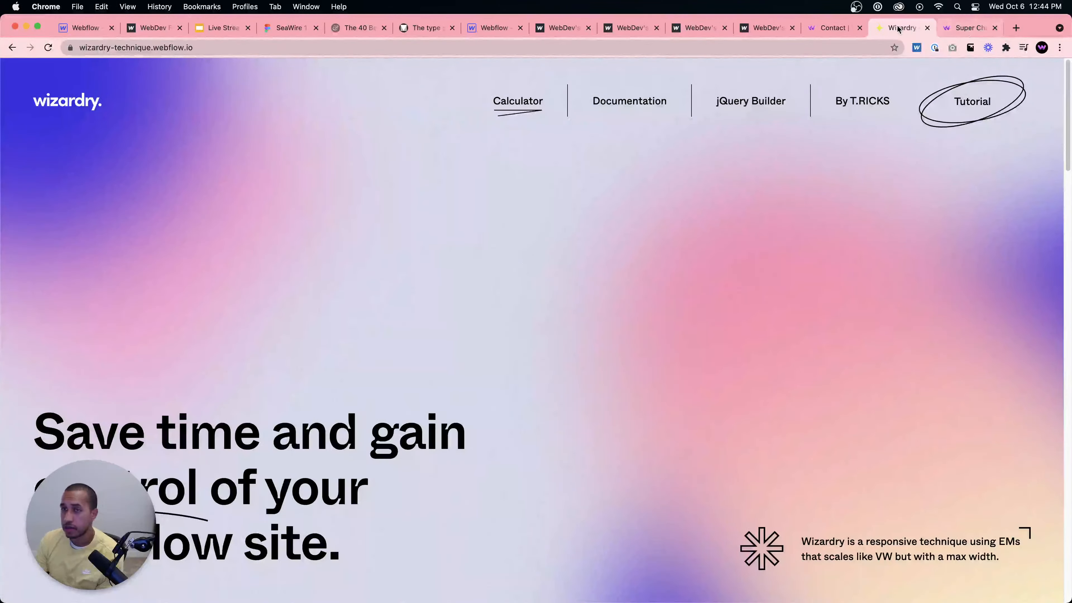
pyautogui.click(927, 28)
pyautogui.click(563, 29)
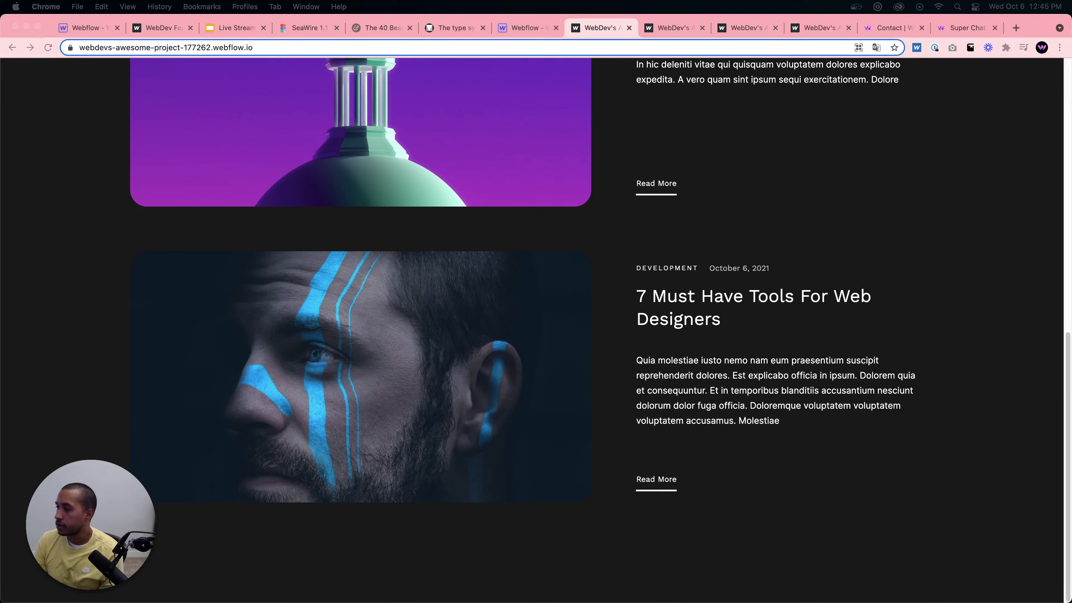
# Return to the webdevforyou.com site and view its Resources page and its Contact page with the message form.
pyautogui.click(938, 191)
pyautogui.click(936, 32)
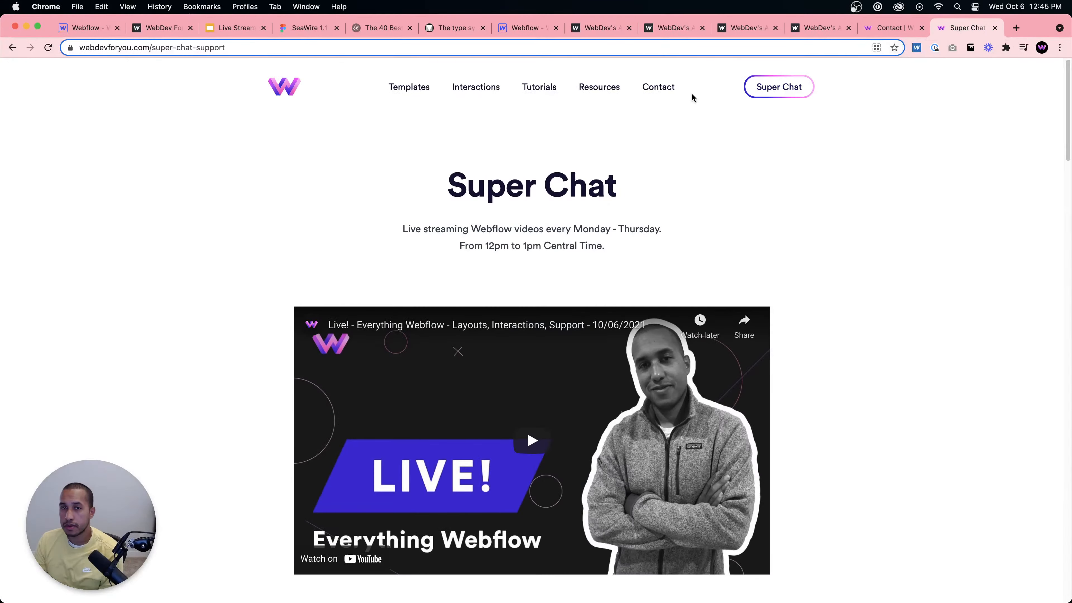
pyautogui.click(599, 90)
pyautogui.click(778, 93)
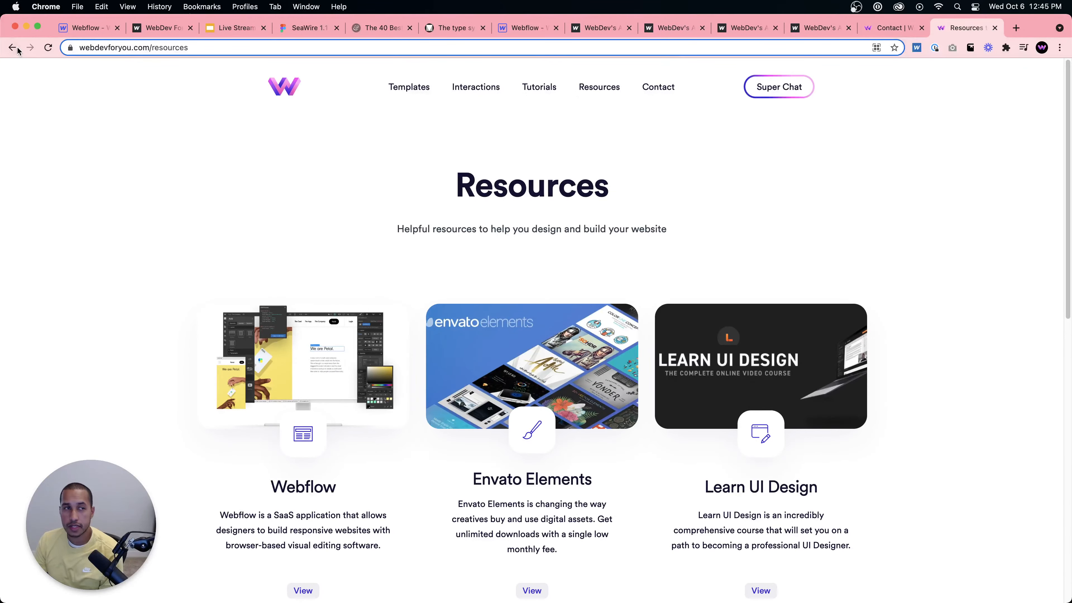
pyautogui.click(658, 92)
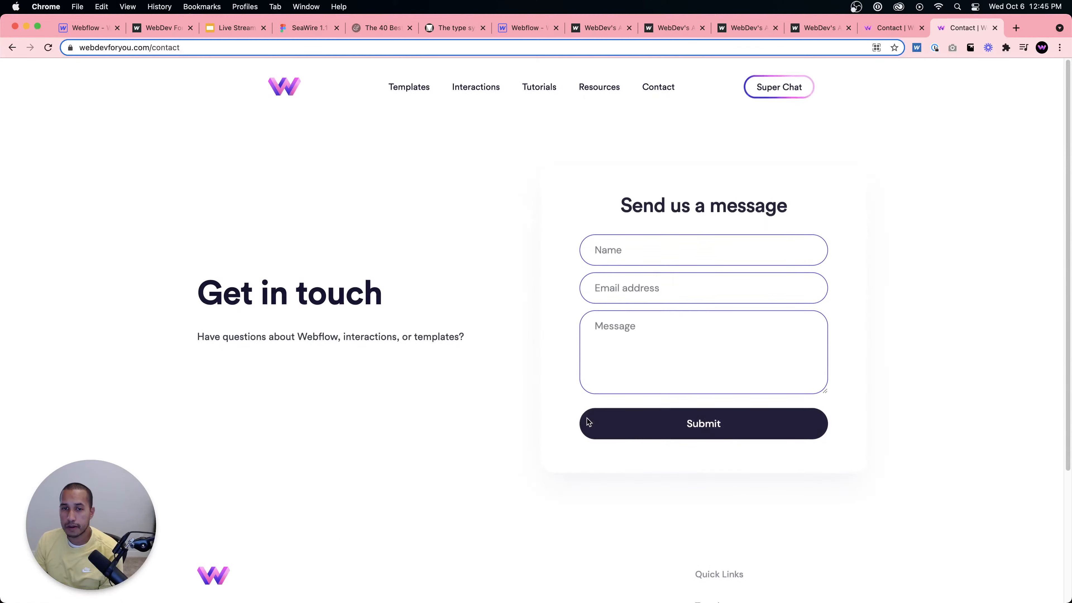
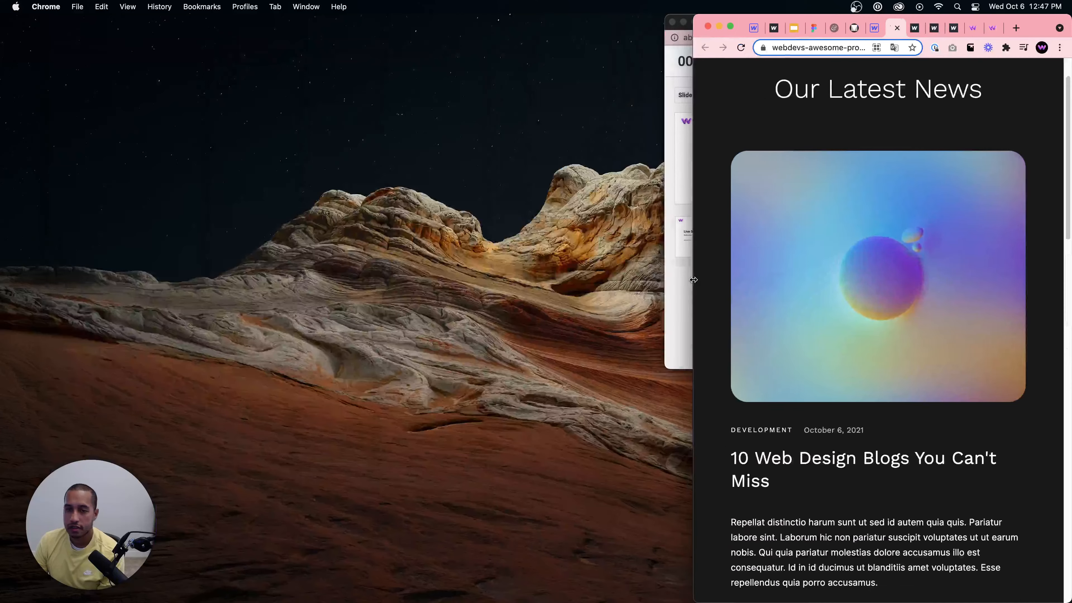
# Check the published Our Latest News section at a narrow browser width and widen the window to the full screen.
pyautogui.scroll(-10, 815, 313)
pyautogui.scroll(10, 815, 313)
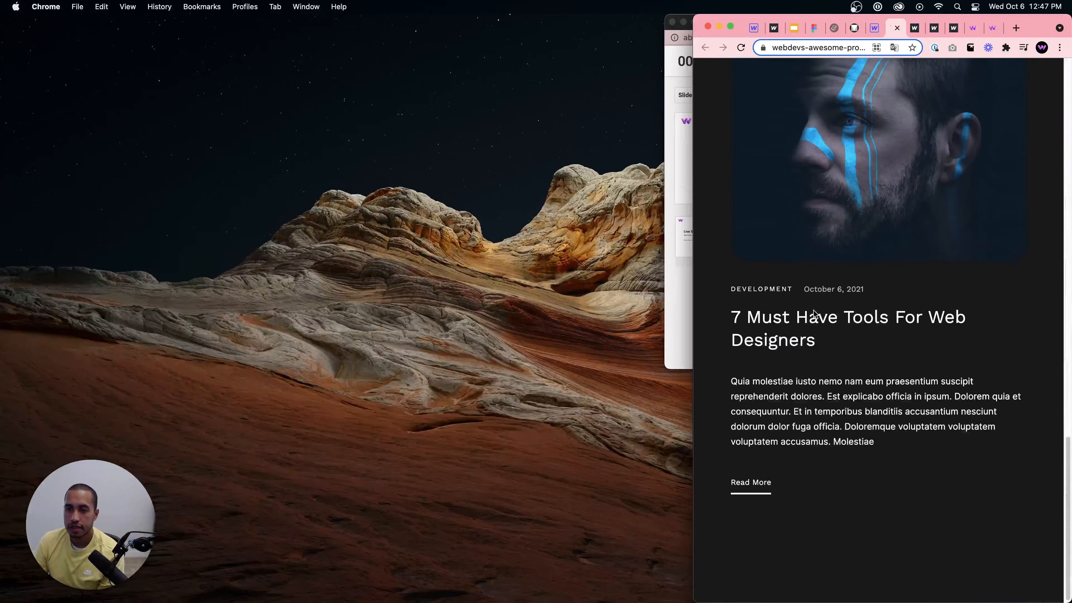
pyautogui.moveTo(693, 248); pyautogui.dragTo(2, 204)
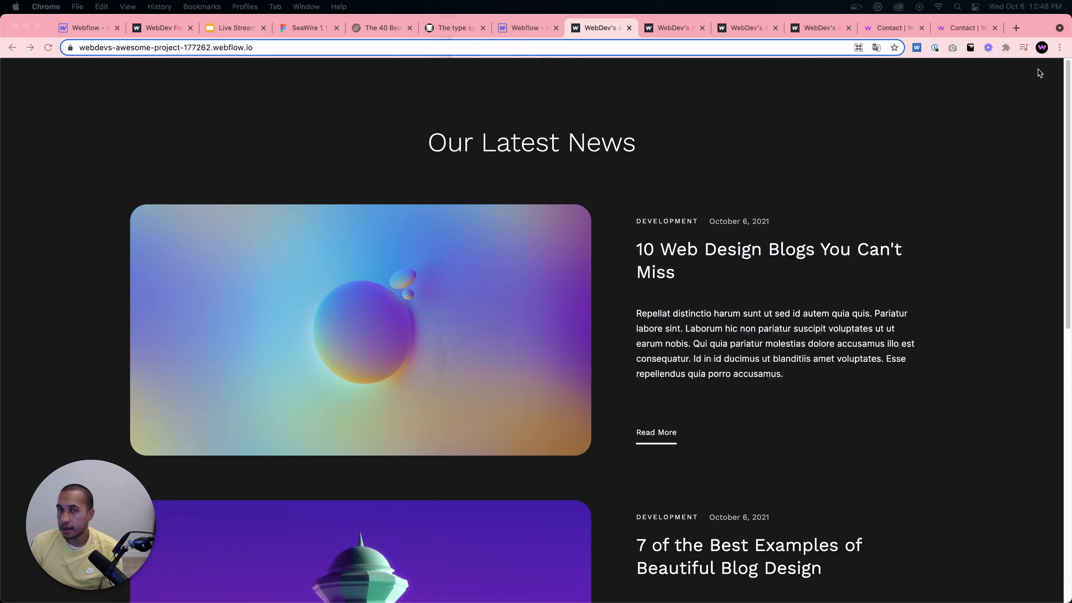
# Bring the copilotuldigital.webflow.io window onto the screen and review its home page from the hero down to the blog section.
pyautogui.moveTo(1038, 72); pyautogui.dragTo(439, 62)
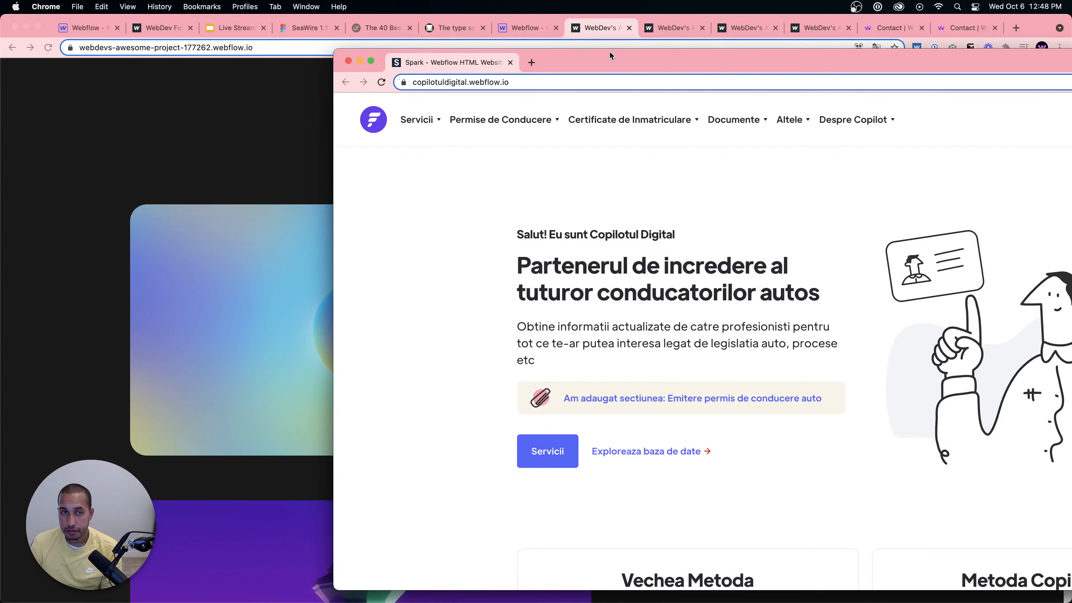
pyautogui.moveTo(672, 54); pyautogui.dragTo(329, 21)
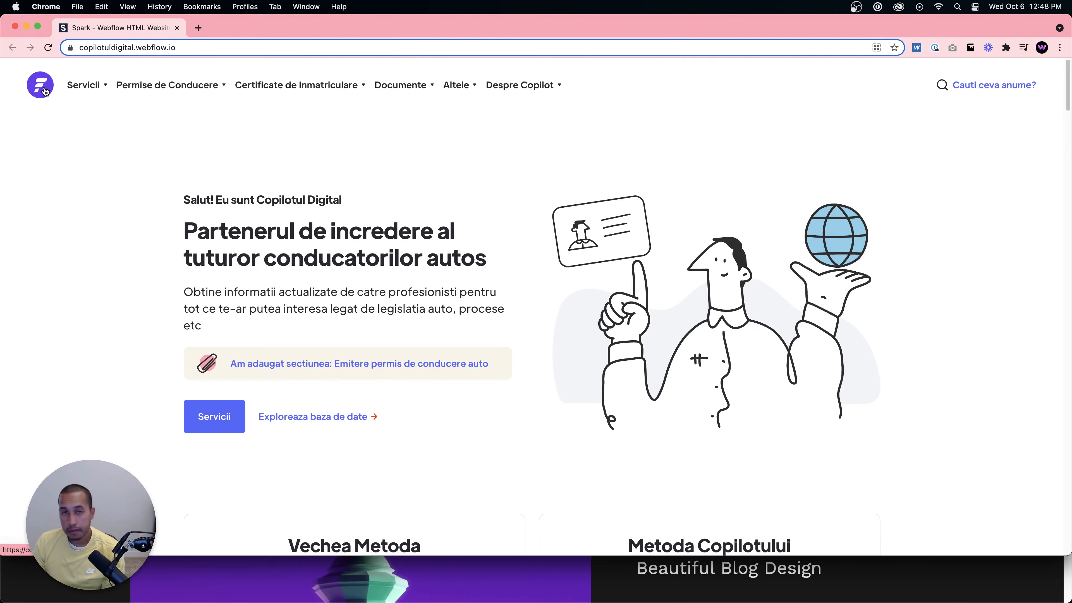
pyautogui.scroll(-2, 556, 254)
pyautogui.scroll(2, 556, 254)
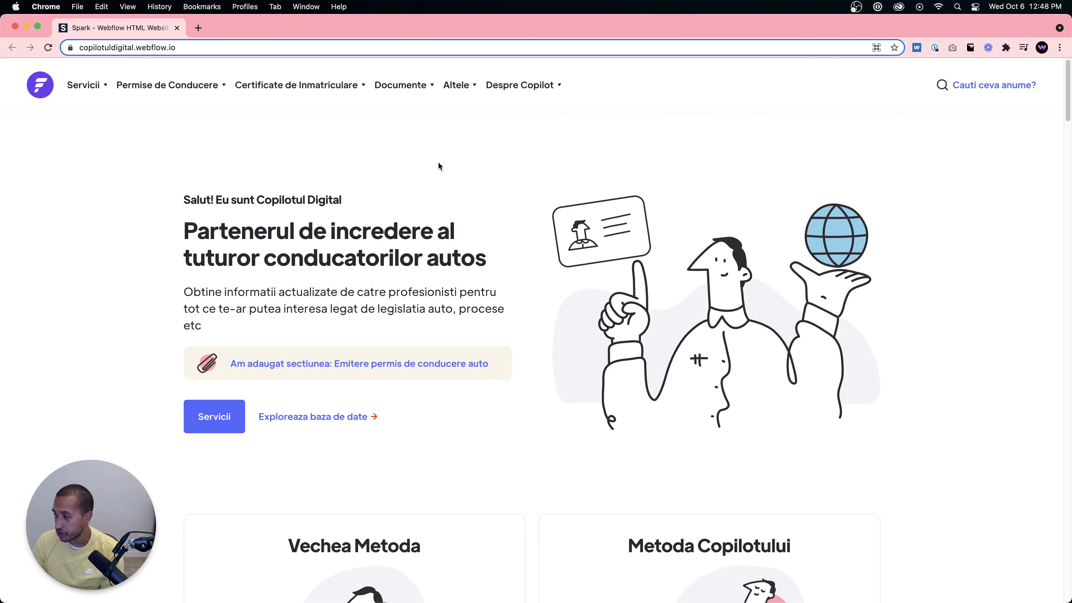
pyautogui.scroll(-10, 288, 223)
pyautogui.scroll(-20, 258, 198)
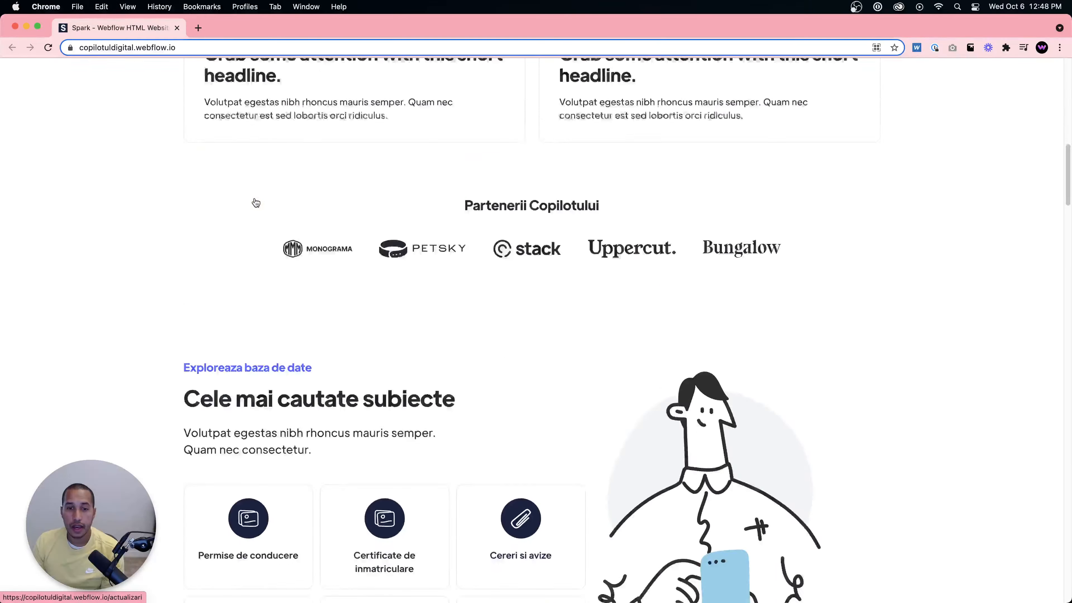
pyautogui.scroll(-20, 258, 199)
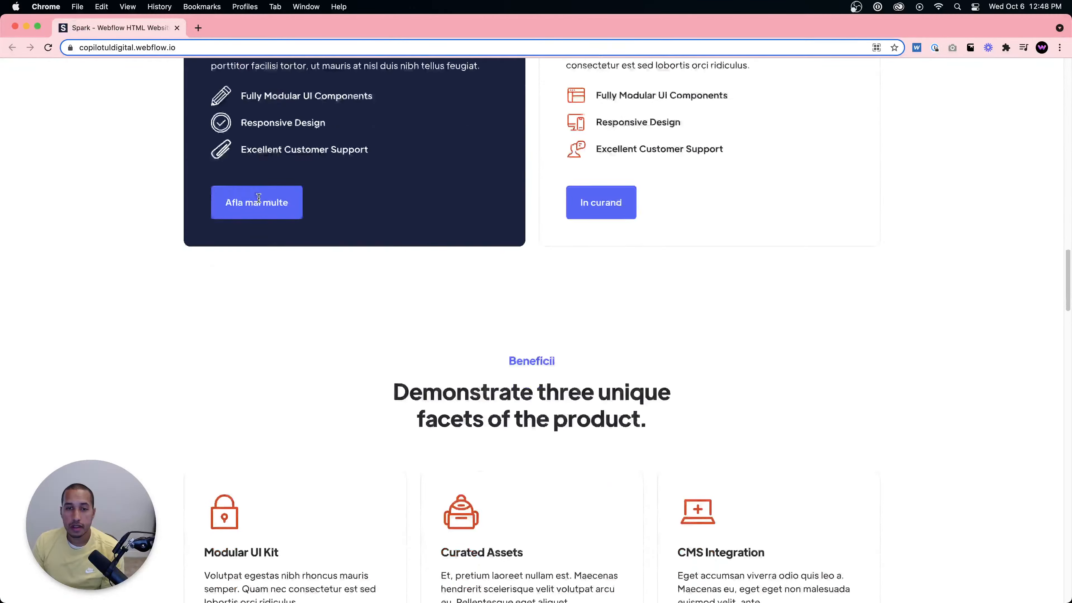
pyautogui.scroll(-20, 259, 202)
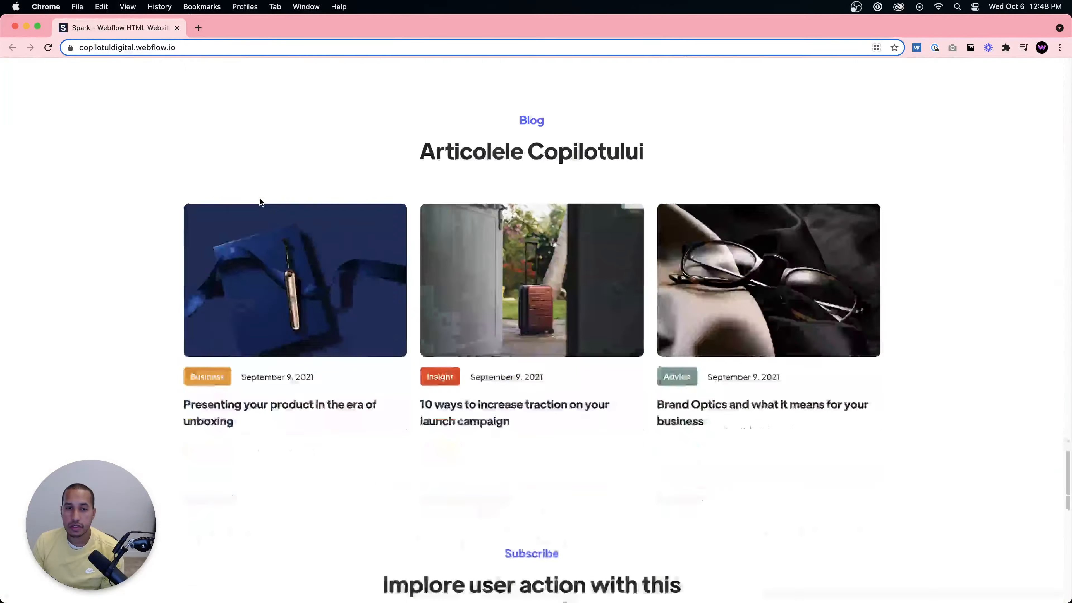
pyautogui.scroll(20, 260, 200)
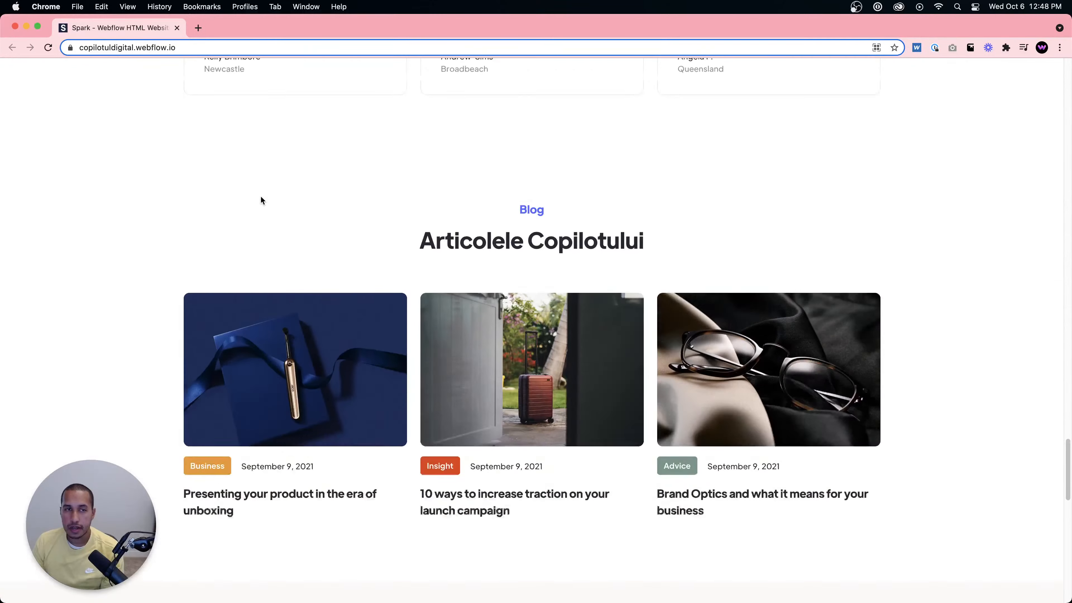
pyautogui.scroll(10, 260, 198)
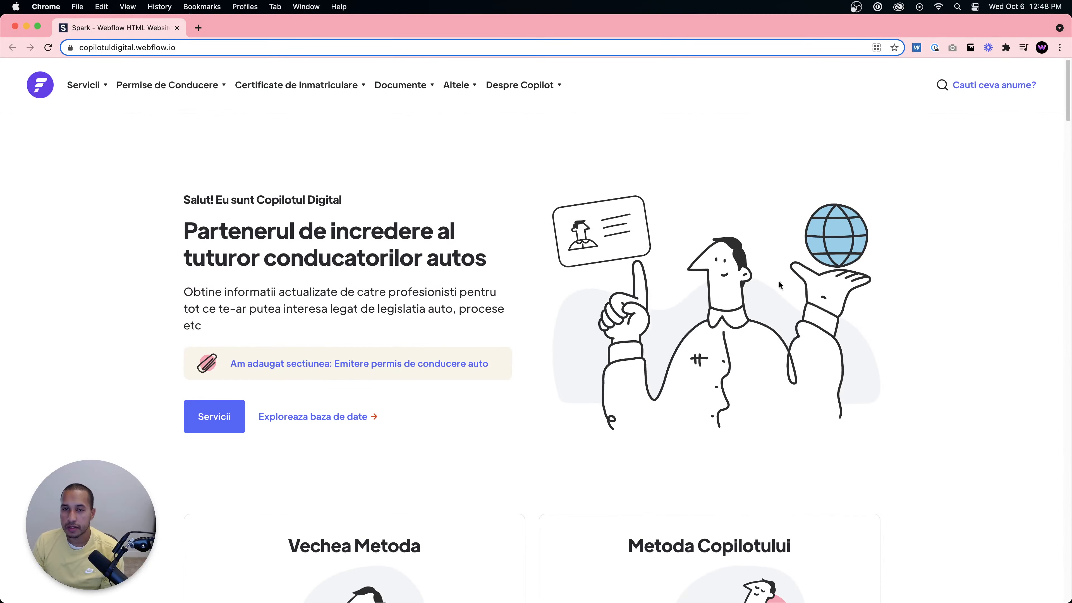
pyautogui.scroll(-5, 686, 295)
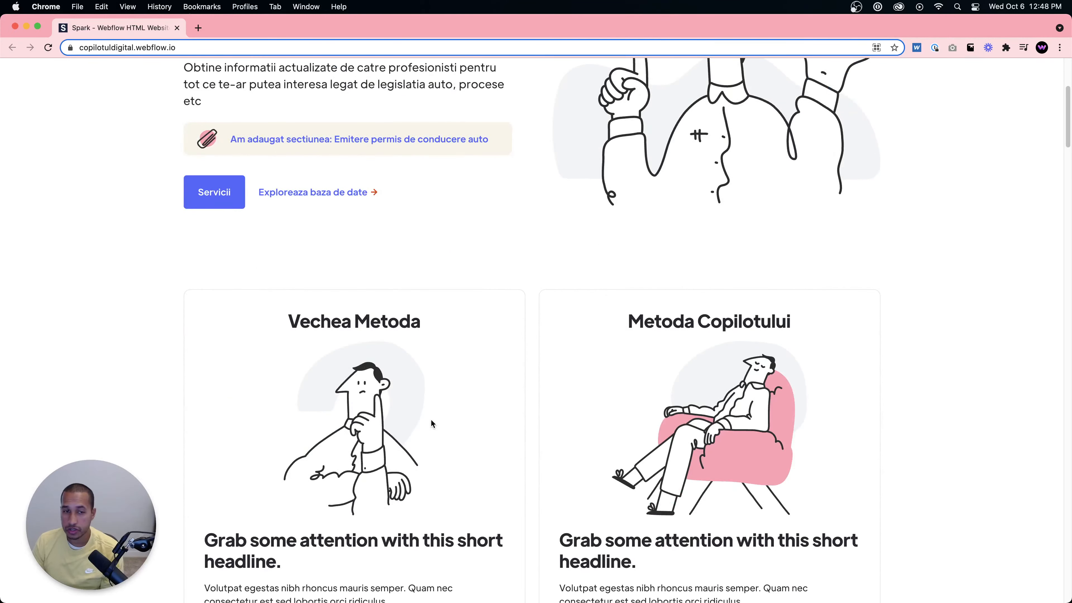
pyautogui.scroll(5, 421, 416)
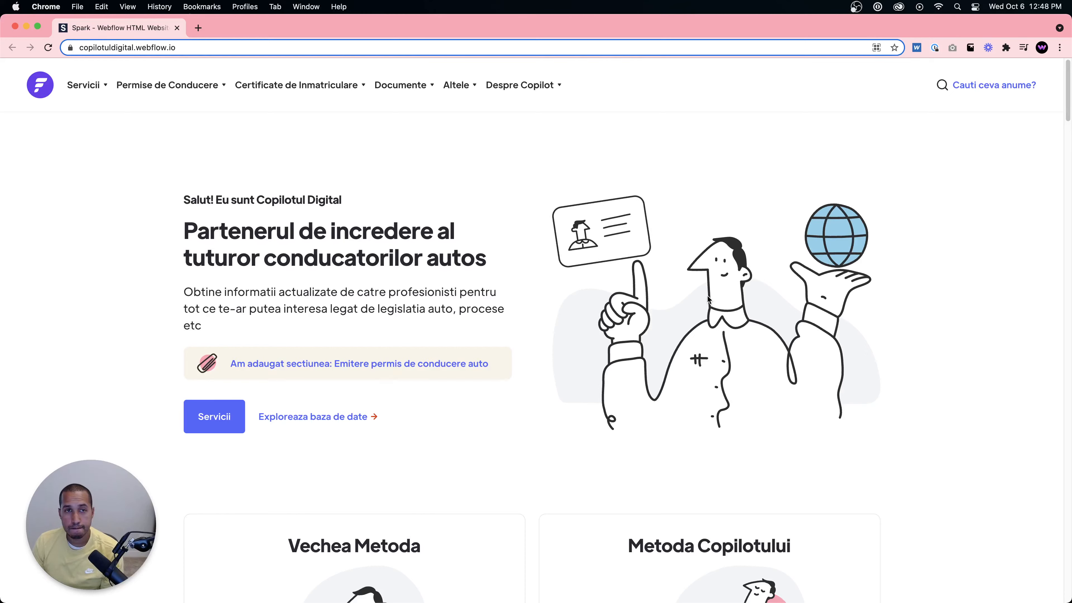
# Examine the site's navigation dropdown menus and the home page sections from the hero down to Servicii.
pyautogui.moveTo(168, 85)
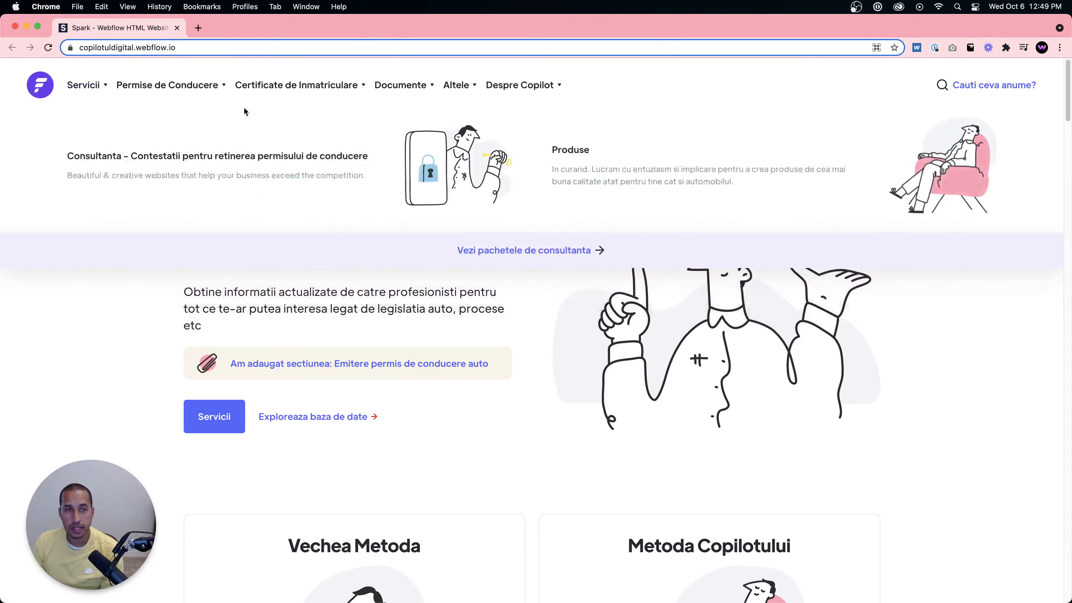
pyautogui.moveTo(421, 91)
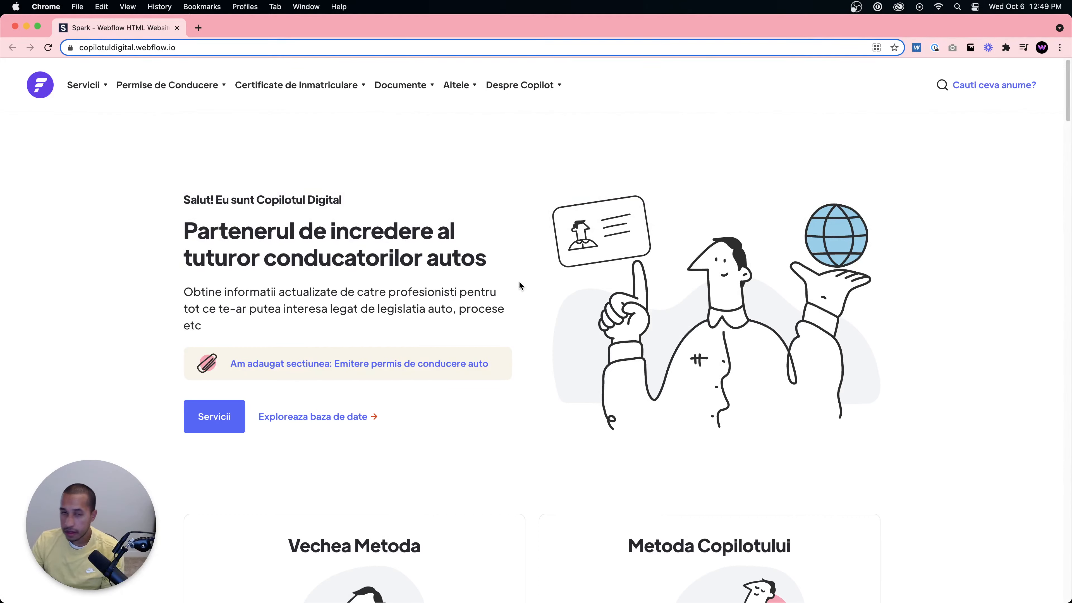
pyautogui.scroll(-3, 516, 269)
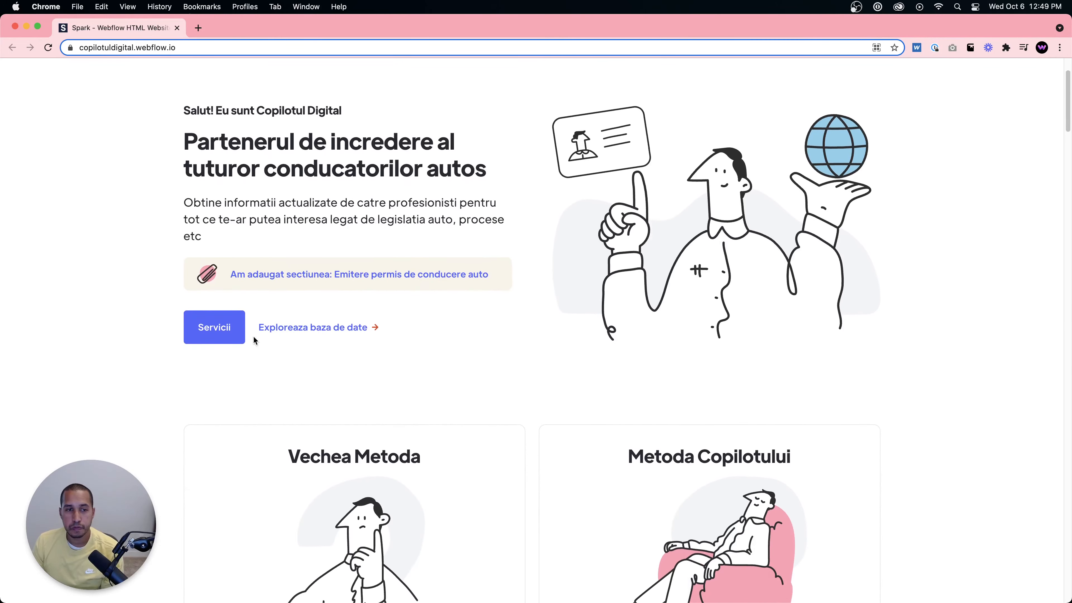
pyautogui.scroll(-10, 395, 325)
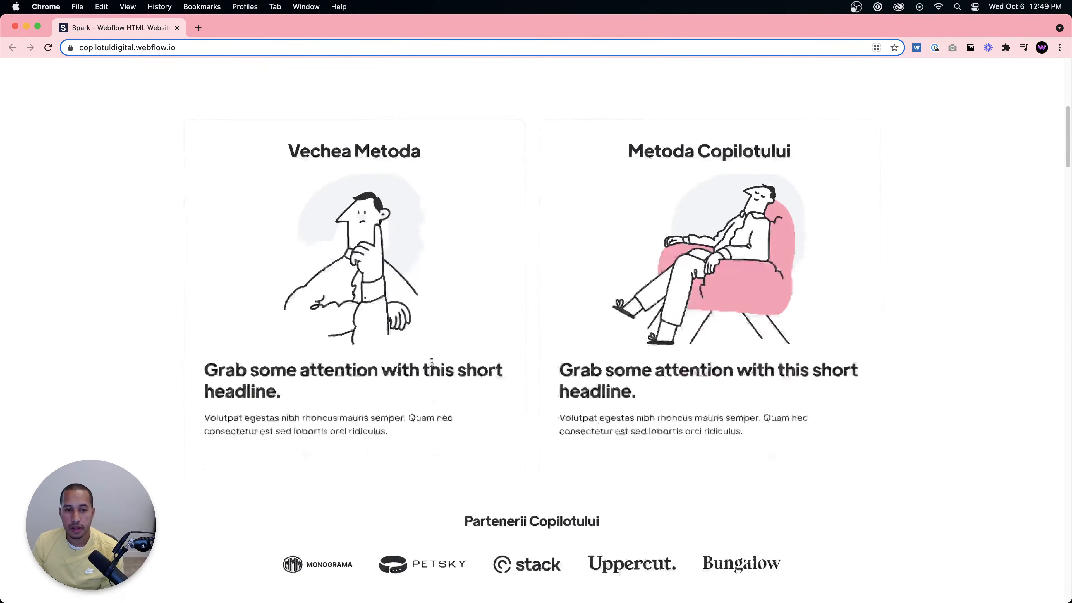
pyautogui.scroll(-20, 715, 308)
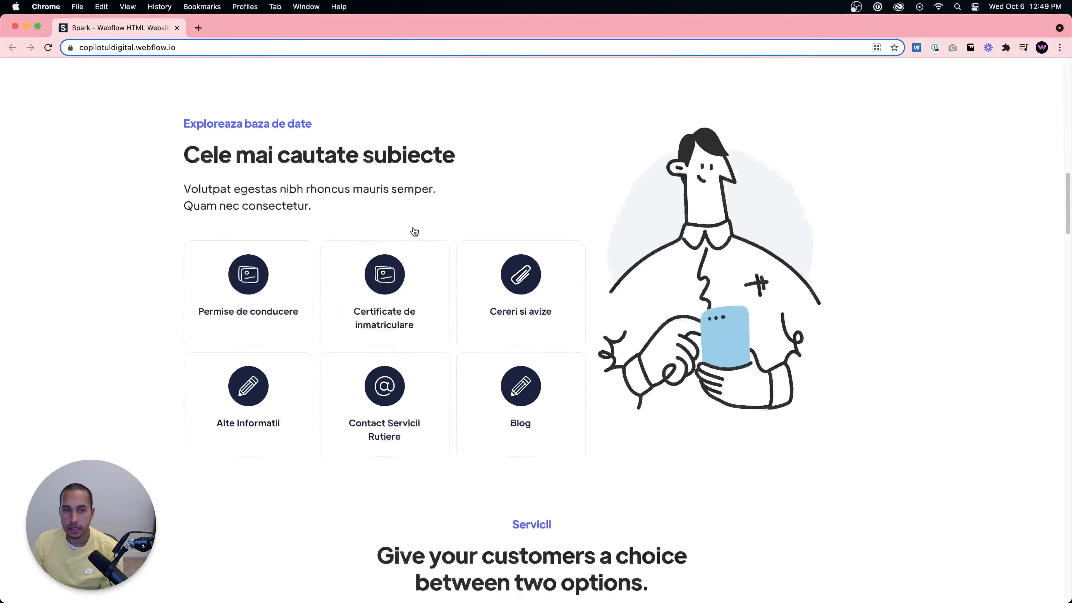
pyautogui.scroll(8, 342, 235)
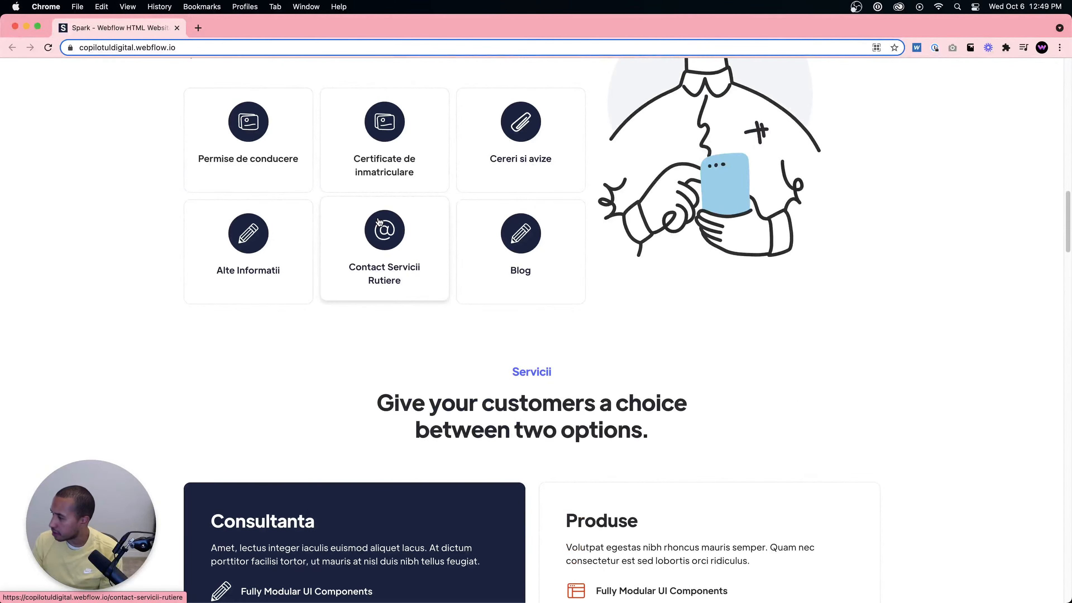
# Examine the home page's Cele mai cautate subiecte topic cards alongside the Partenerii Copilotului logos and the Consultanta and Produse cards under Servicii.
pyautogui.scroll(3, 378, 223)
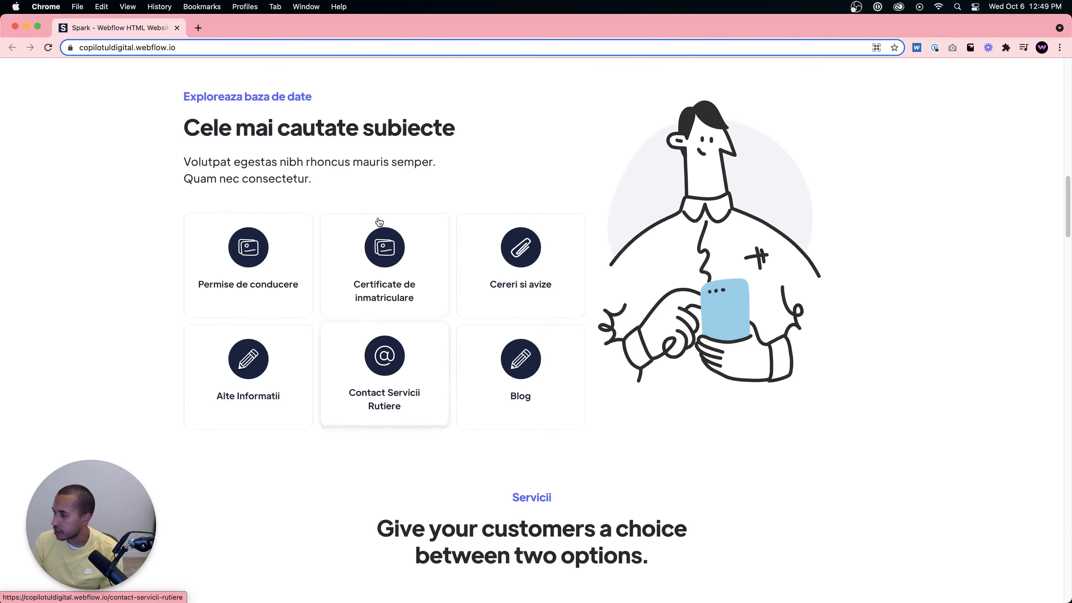
pyautogui.scroll(-5, 378, 222)
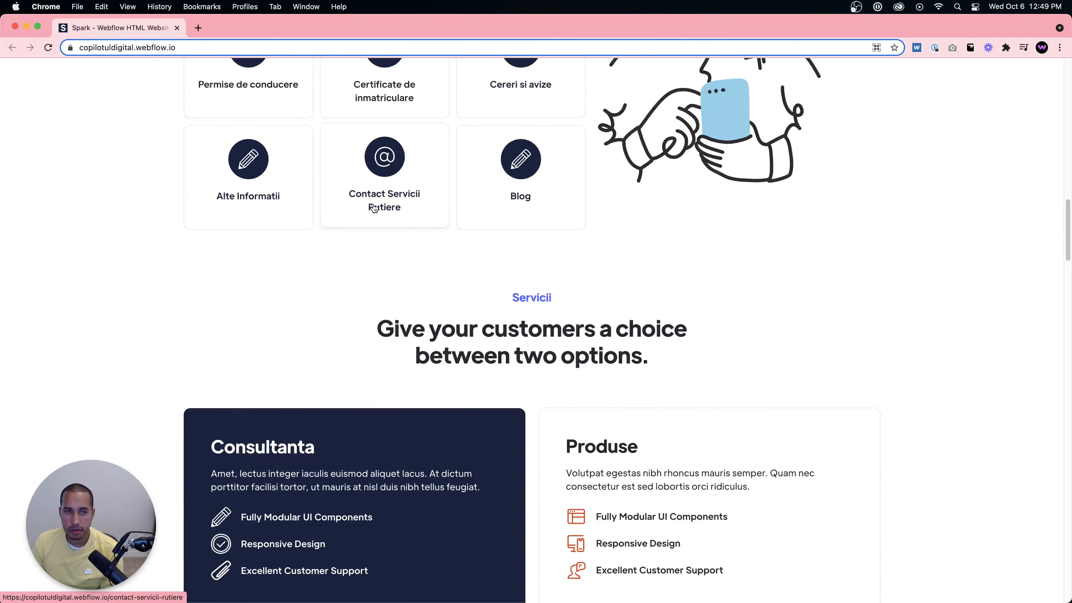
pyautogui.scroll(-10, 371, 228)
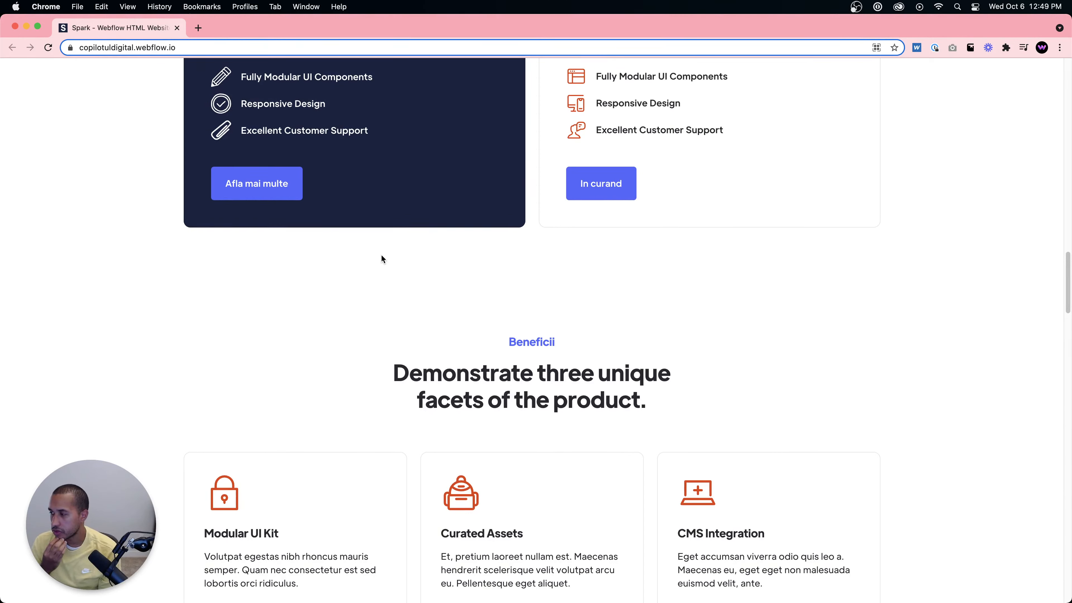
pyautogui.scroll(8, 385, 255)
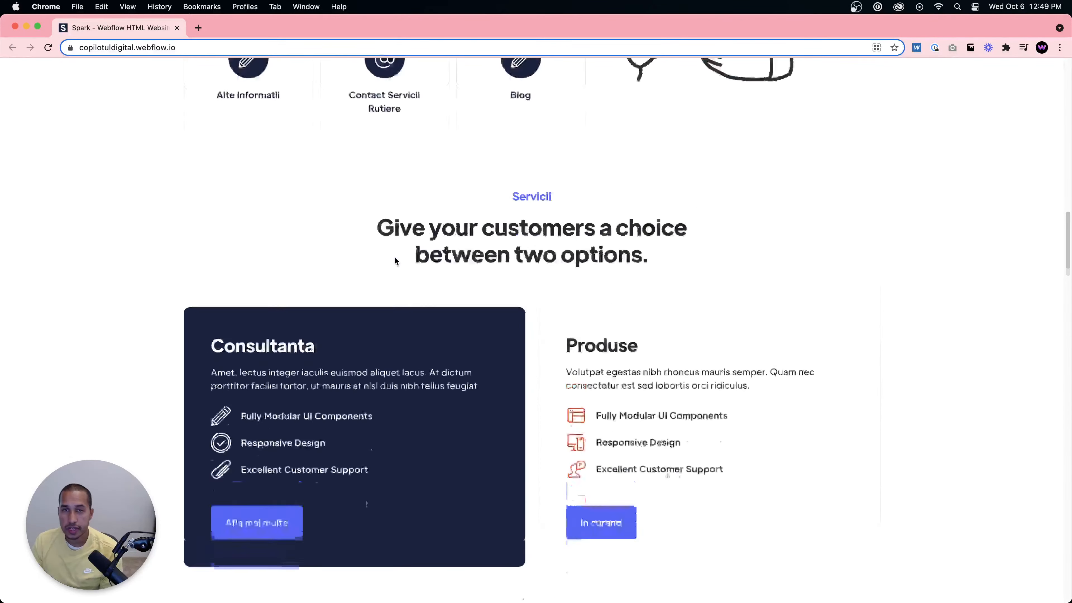
pyautogui.scroll(10, 396, 258)
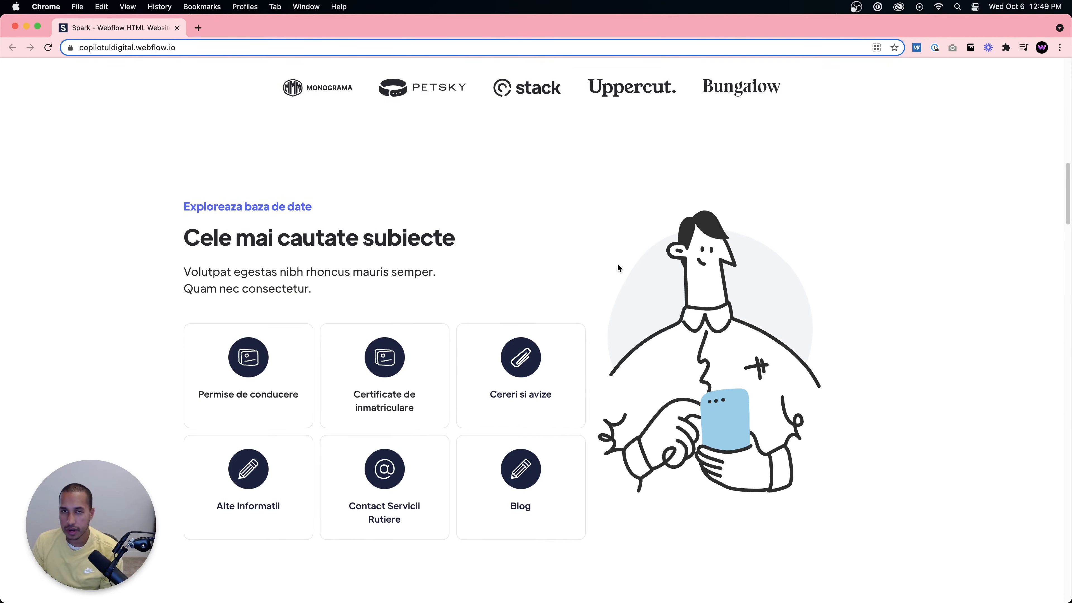
pyautogui.scroll(7, 618, 268)
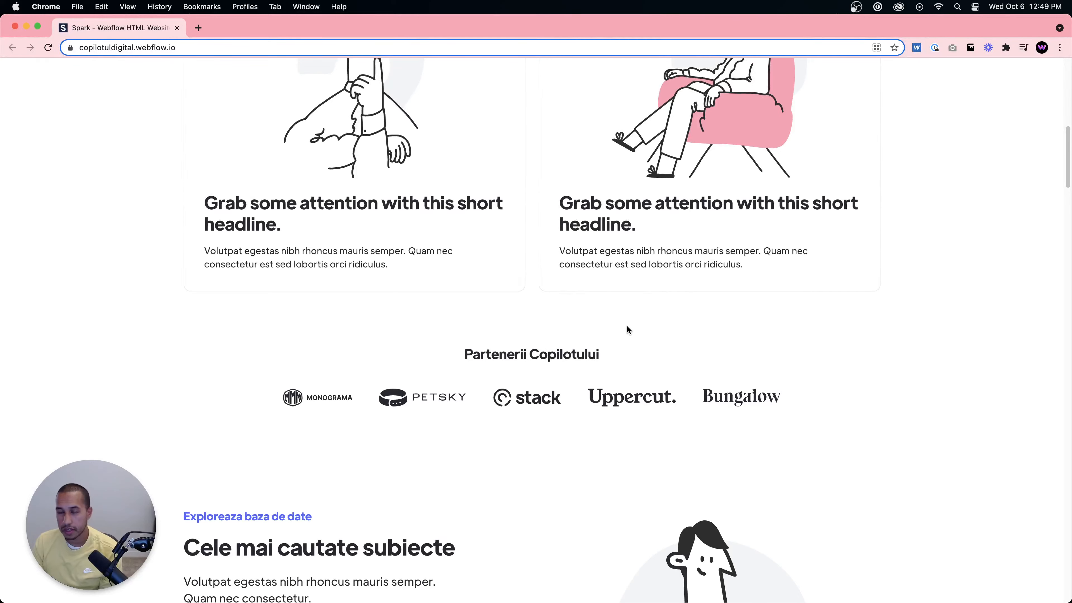
pyautogui.scroll(-7, 680, 347)
pyautogui.scroll(-4, 680, 347)
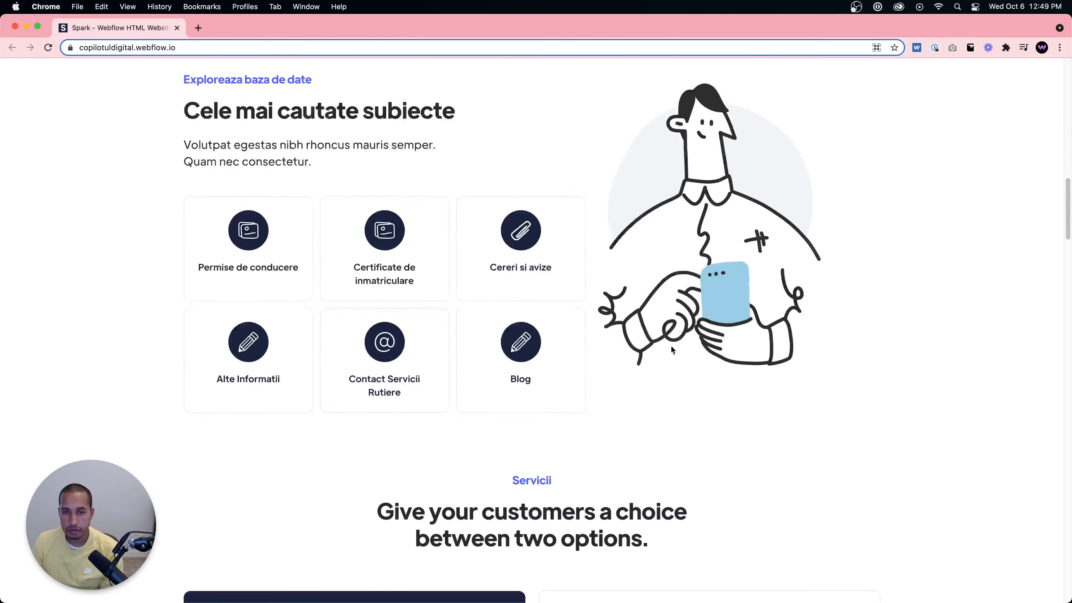
pyautogui.scroll(1, 576, 307)
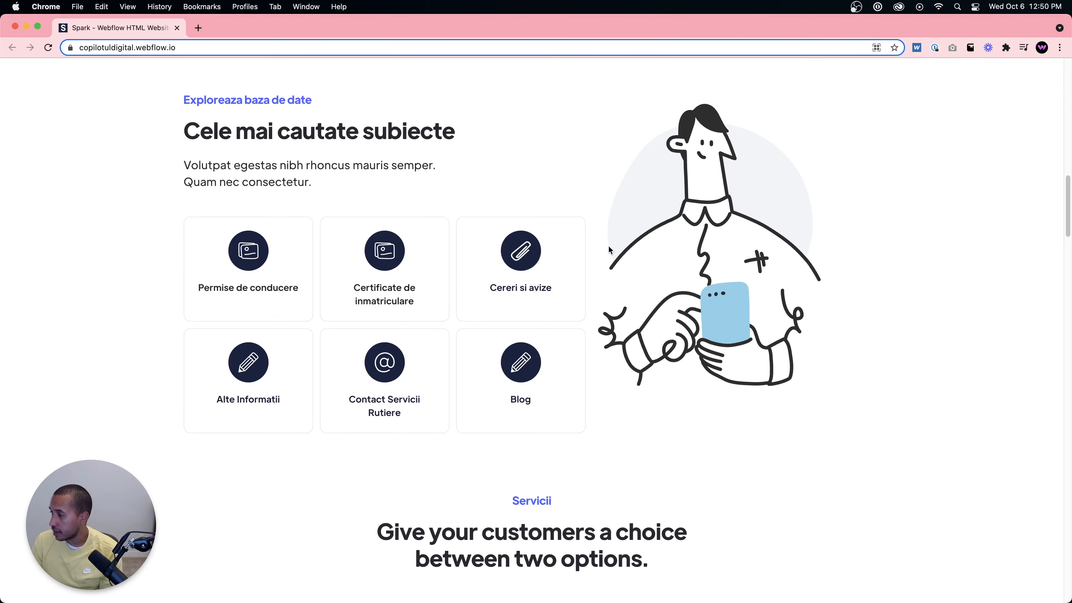
pyautogui.scroll(-10, 623, 257)
pyautogui.scroll(-1, 625, 258)
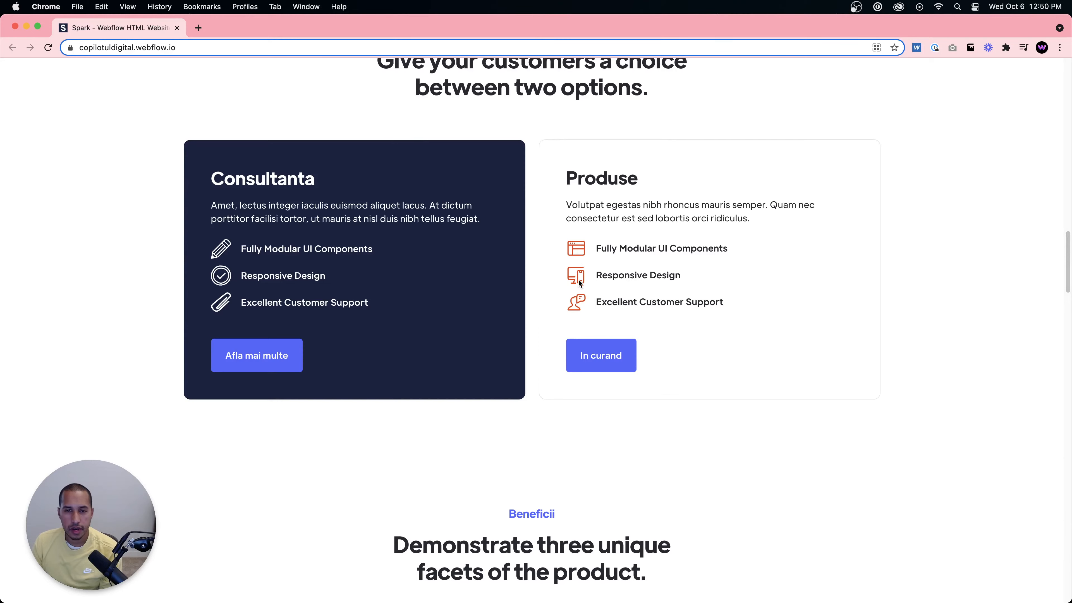
pyautogui.scroll(2, 596, 359)
pyautogui.scroll(8, 599, 361)
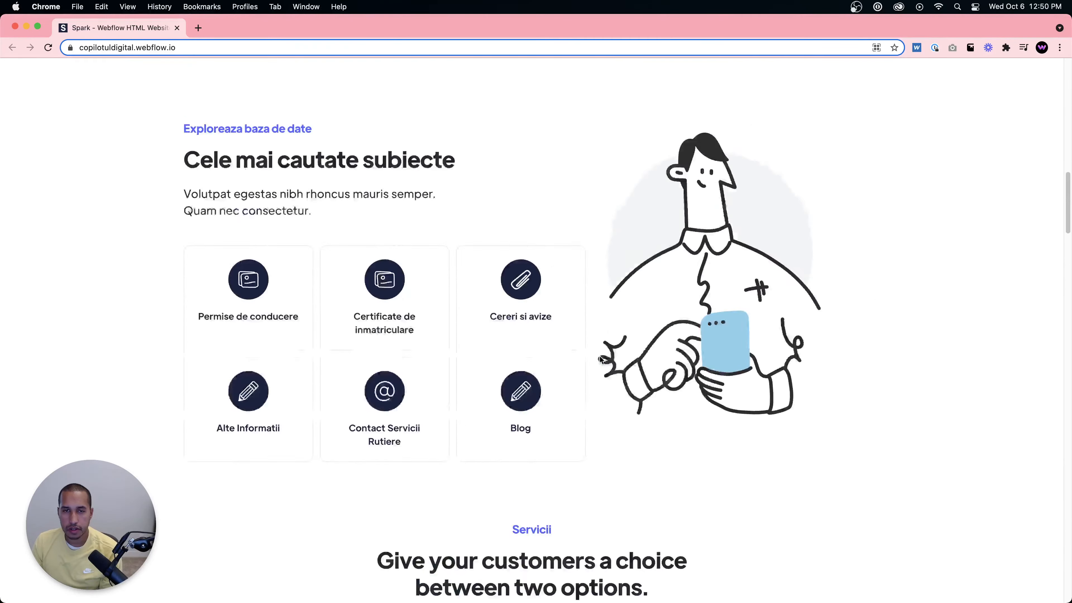
pyautogui.scroll(-9, 600, 355)
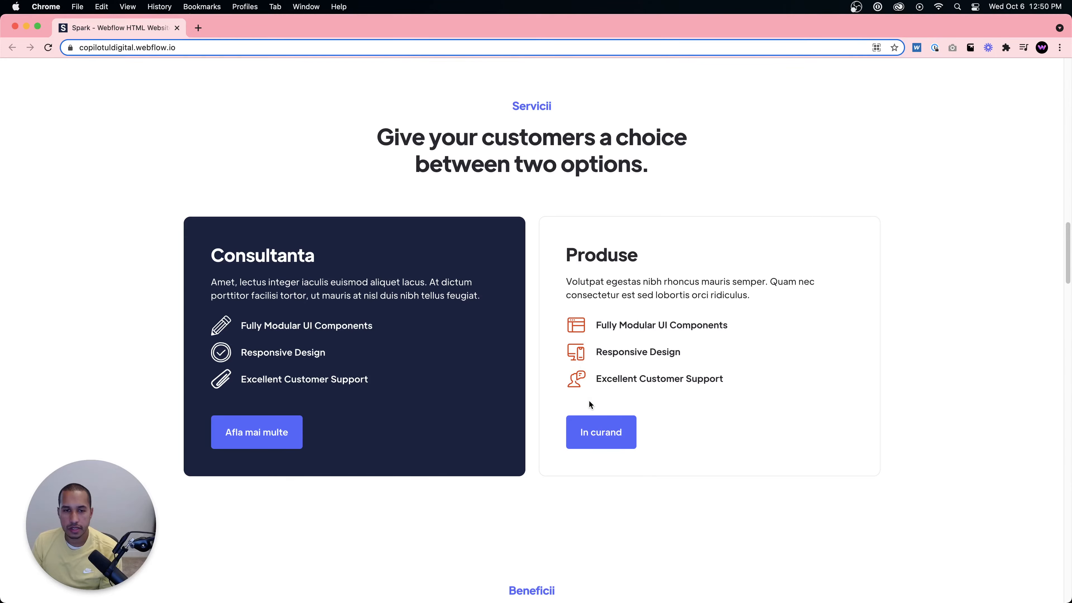
# Examine the Beneficii feature cards and the Reusite metrics section, comparing their layout with the Servicii cards above.
pyautogui.scroll(-8, 478, 403)
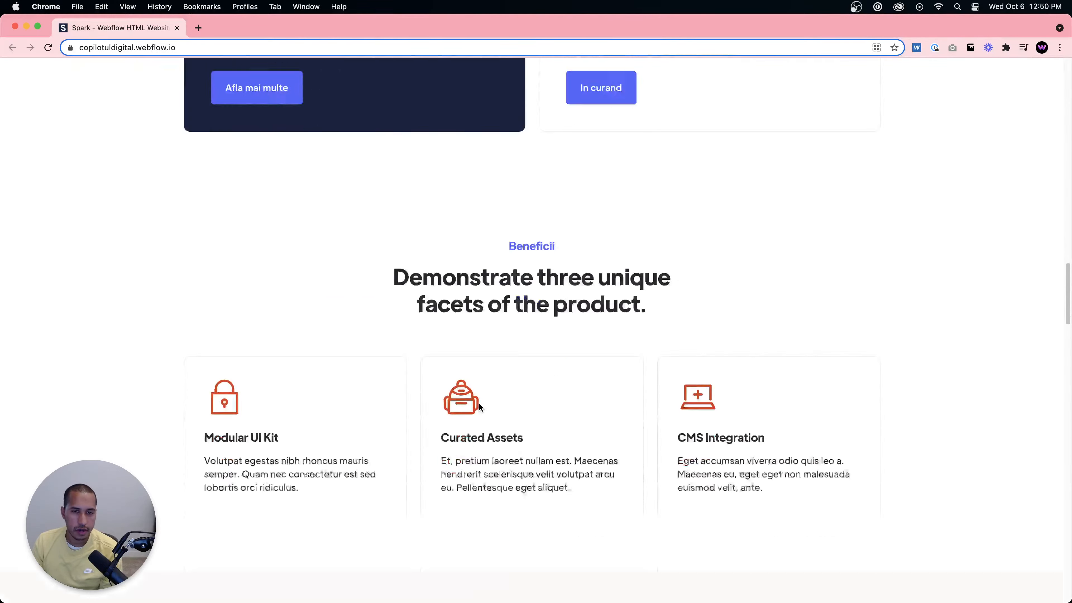
pyautogui.scroll(1, 478, 402)
pyautogui.scroll(-9, 482, 399)
pyautogui.scroll(7, 464, 359)
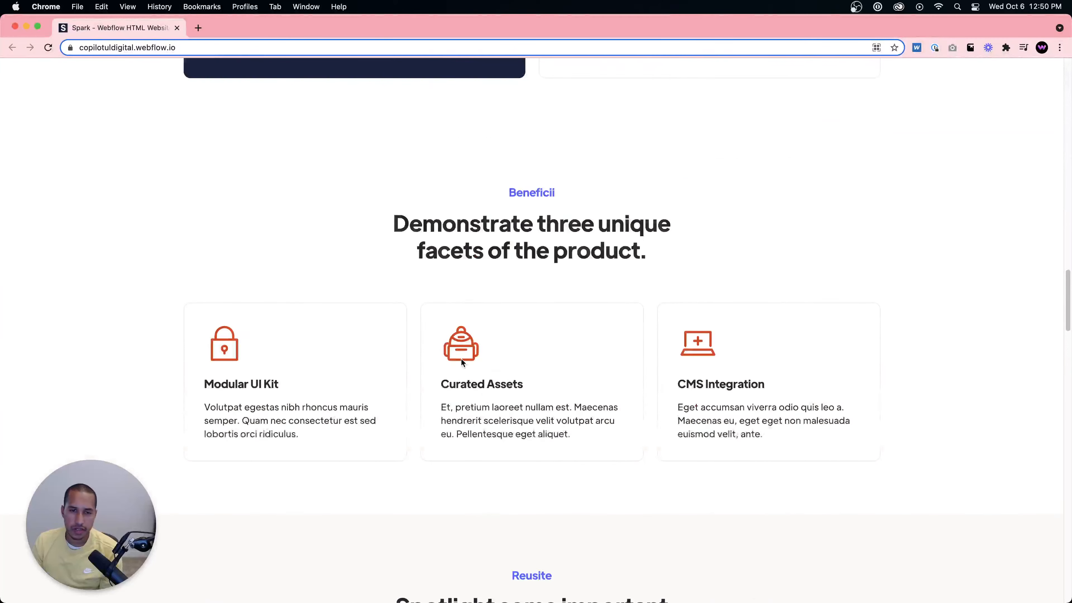
pyautogui.scroll(7, 481, 350)
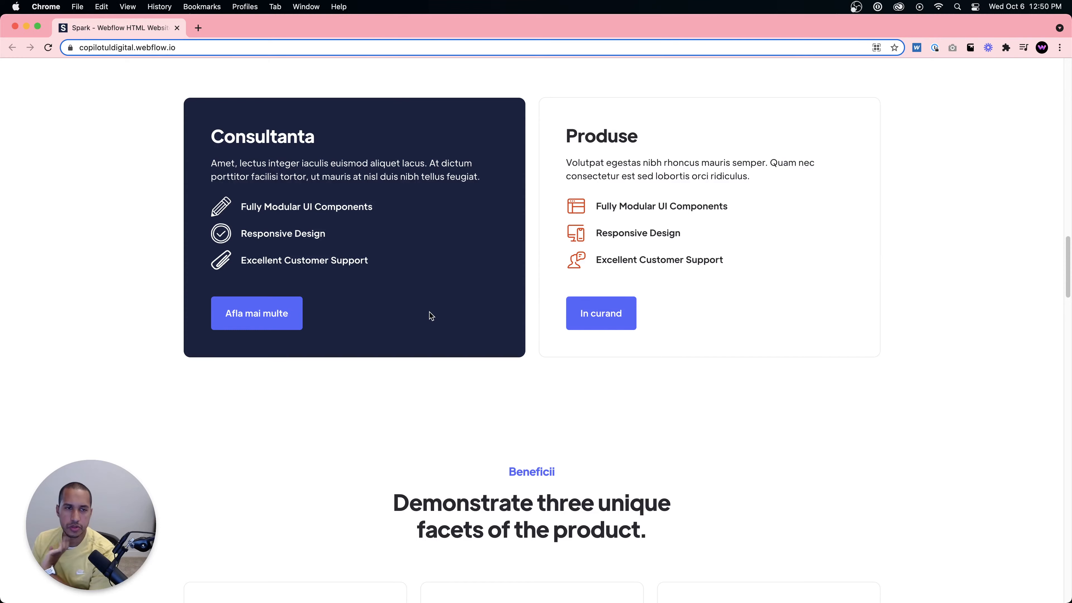
pyautogui.scroll(-1, 473, 292)
pyautogui.scroll(-15, 474, 292)
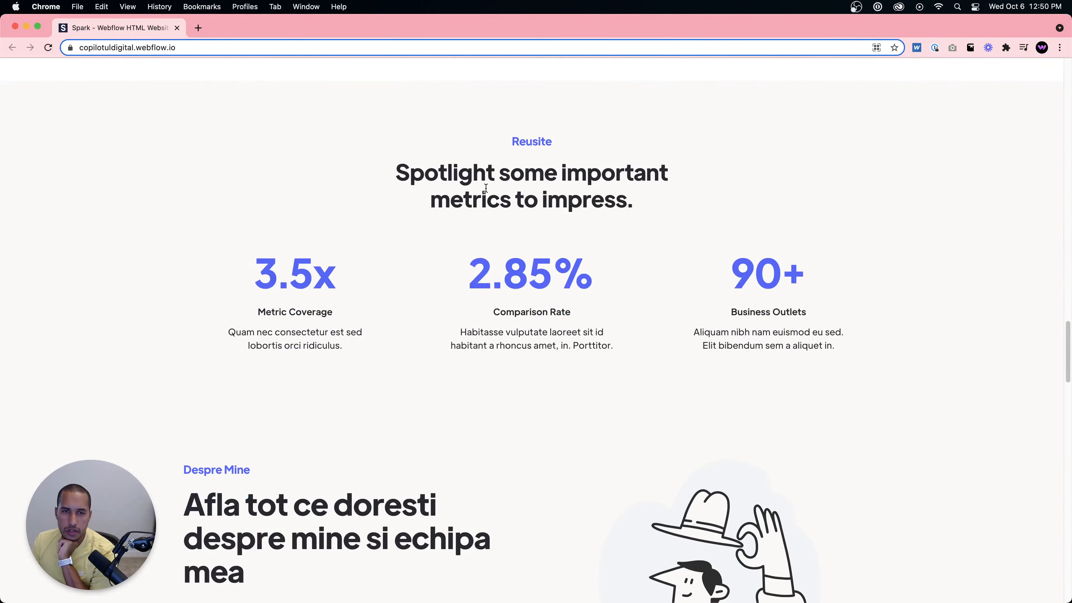
pyautogui.moveTo(408, 176); pyautogui.dragTo(591, 177)
pyautogui.moveTo(644, 211); pyautogui.dragTo(409, 177)
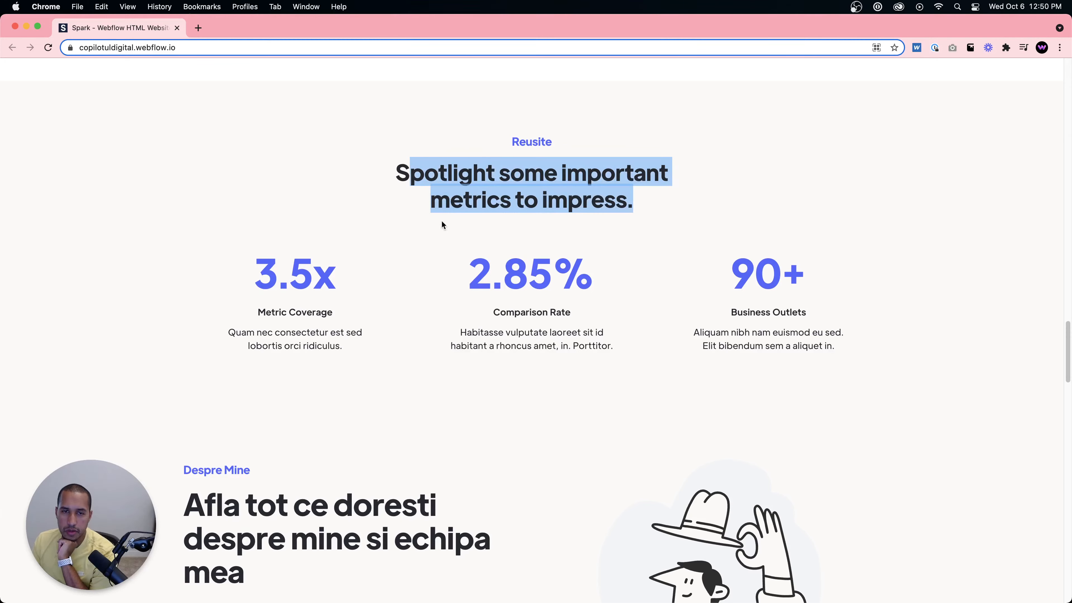
pyautogui.moveTo(462, 272); pyautogui.dragTo(620, 271)
pyautogui.click(621, 270)
pyautogui.scroll(3, 581, 297)
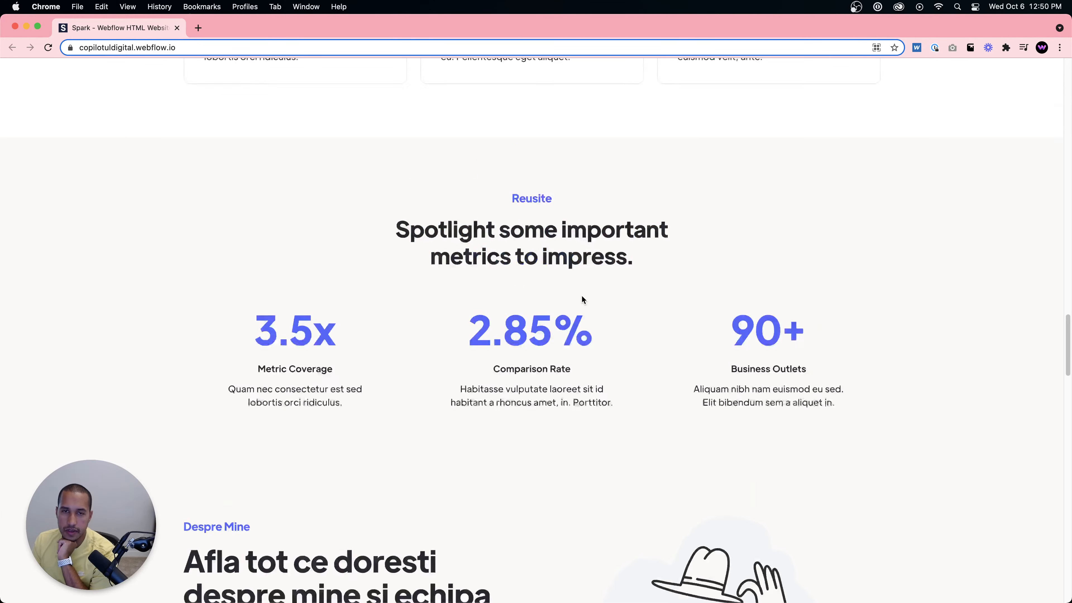
pyautogui.scroll(10, 582, 300)
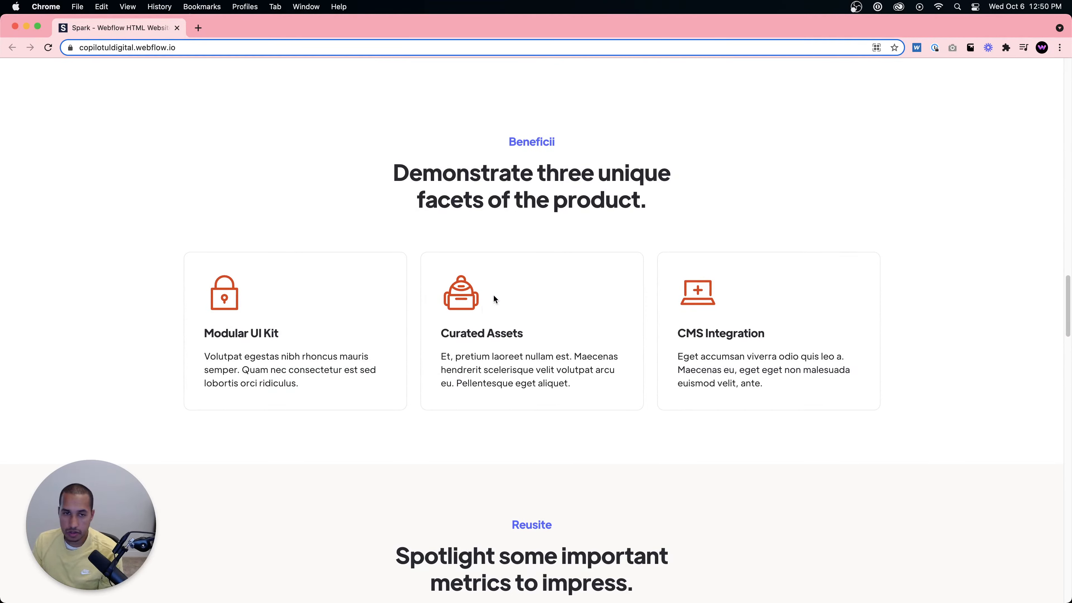
pyautogui.scroll(-2, 498, 321)
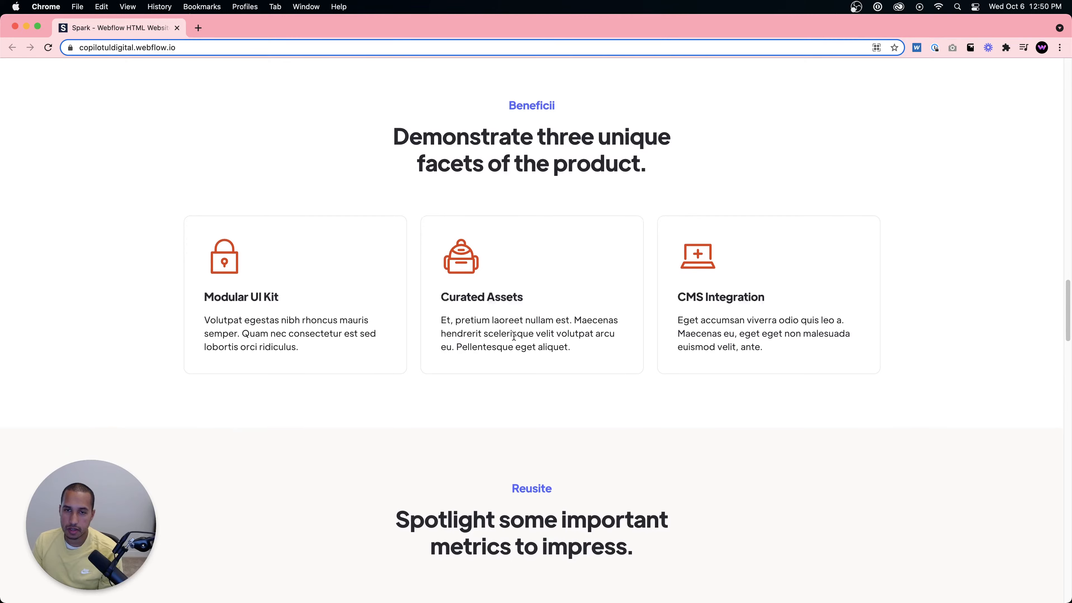
# Review the lower home page from Despre Mine through the testimonials, blog articles and Subscribe form down to the footer links.
pyautogui.scroll(-15, 510, 333)
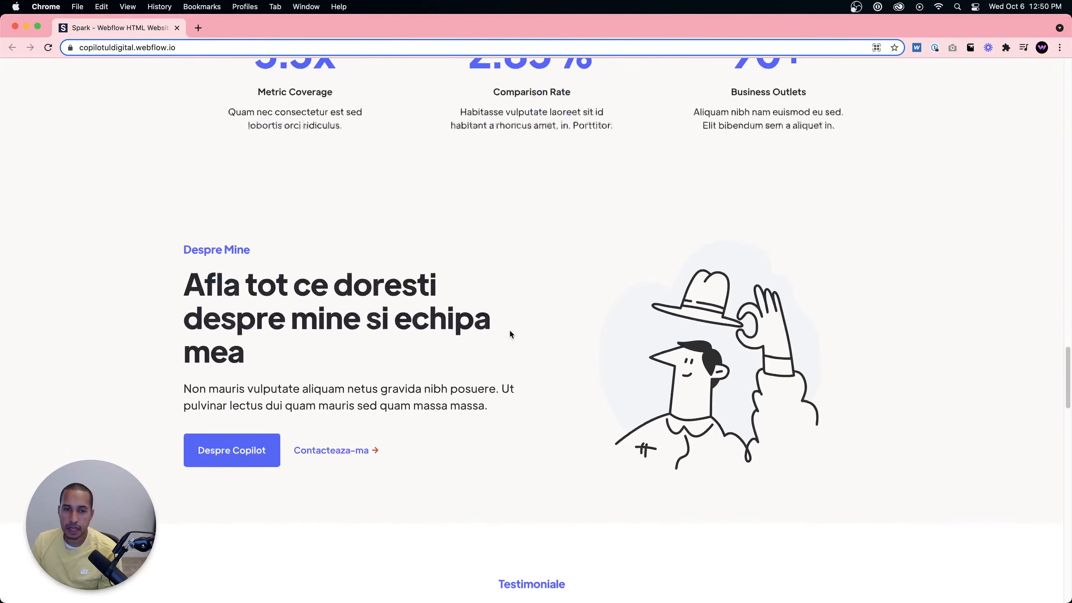
pyautogui.scroll(-8, 509, 334)
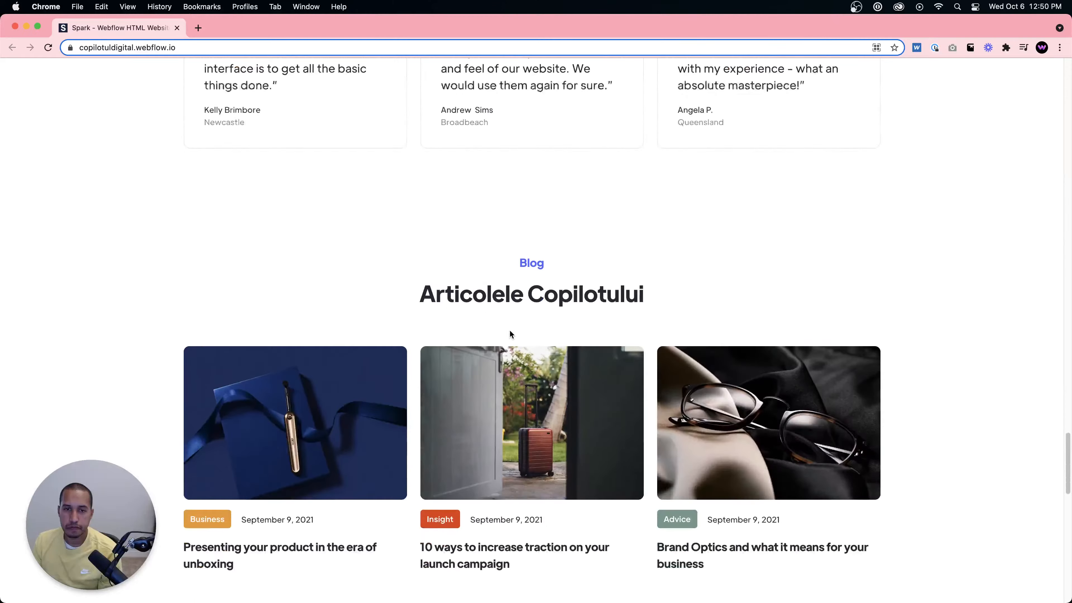
pyautogui.scroll(3, 509, 334)
pyautogui.scroll(5, 548, 325)
pyautogui.scroll(-10, 533, 338)
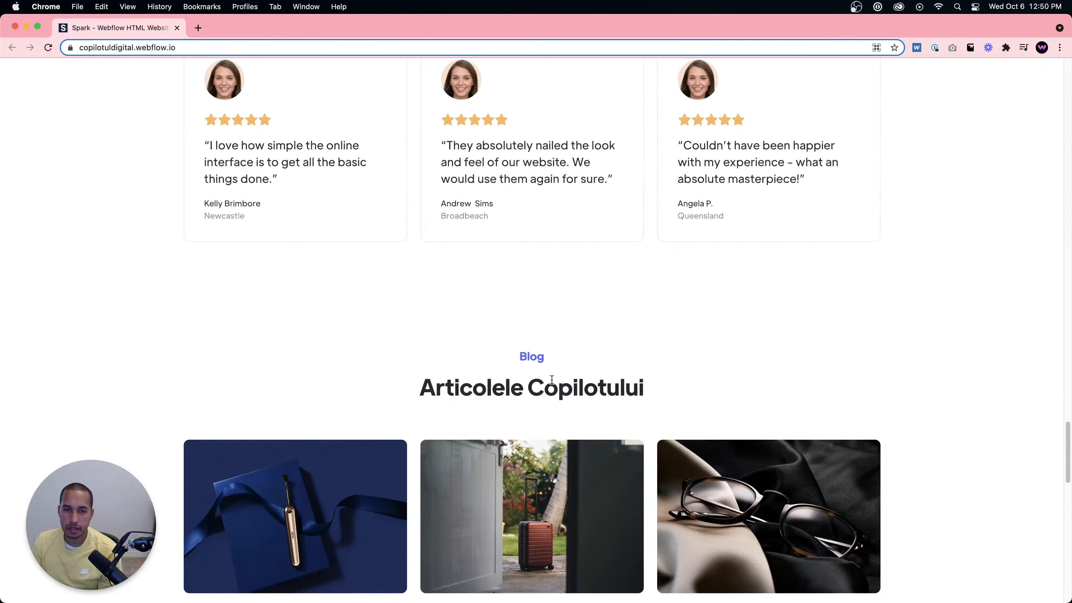
pyautogui.scroll(-7, 532, 342)
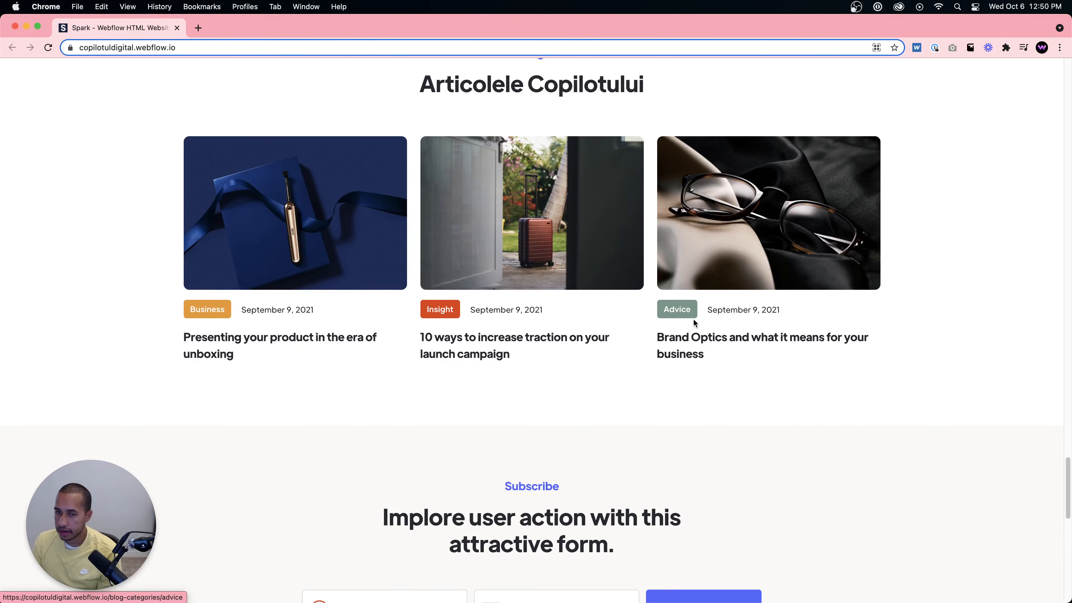
pyautogui.scroll(-14, 679, 317)
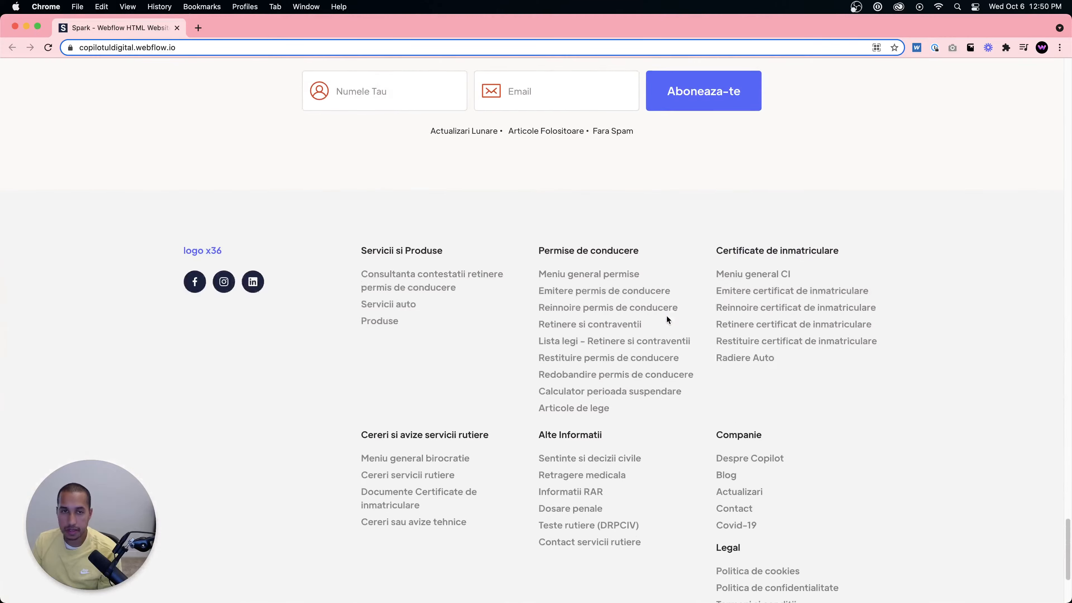
# Return to the hero and re-examine the Vechea Metoda and Metoda Copilotului cards, the topic cards and the Servicii section.
pyautogui.scroll(20, 667, 320)
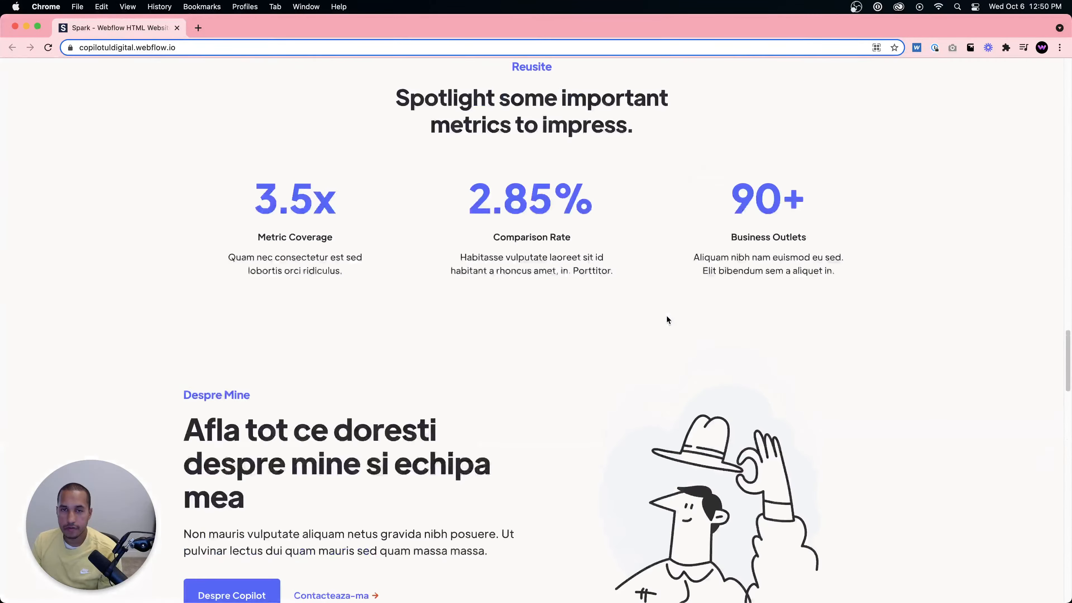
pyautogui.scroll(20, 667, 320)
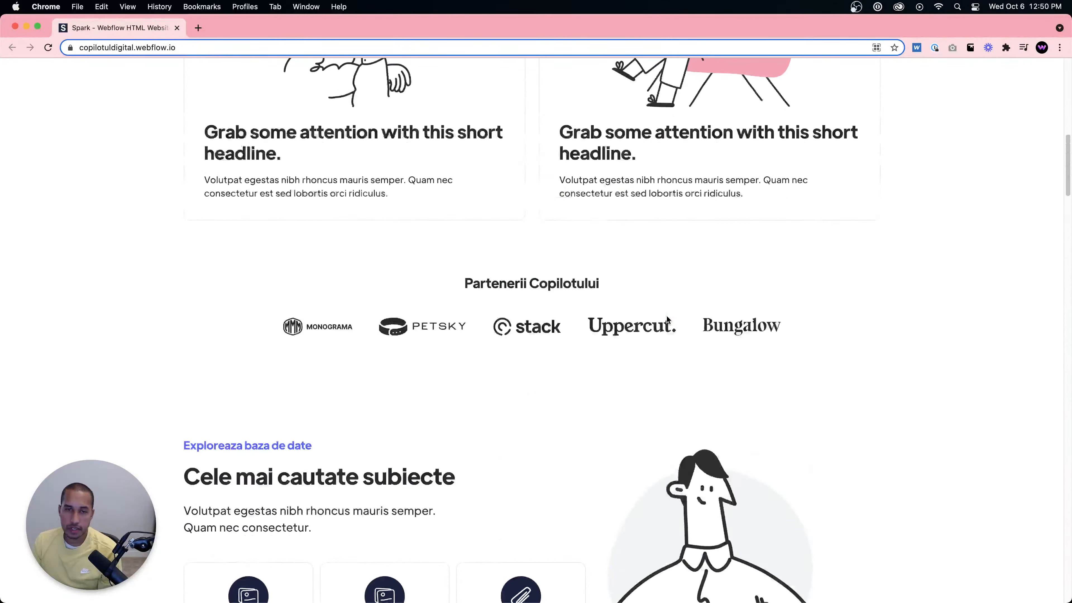
pyautogui.scroll(7, 667, 320)
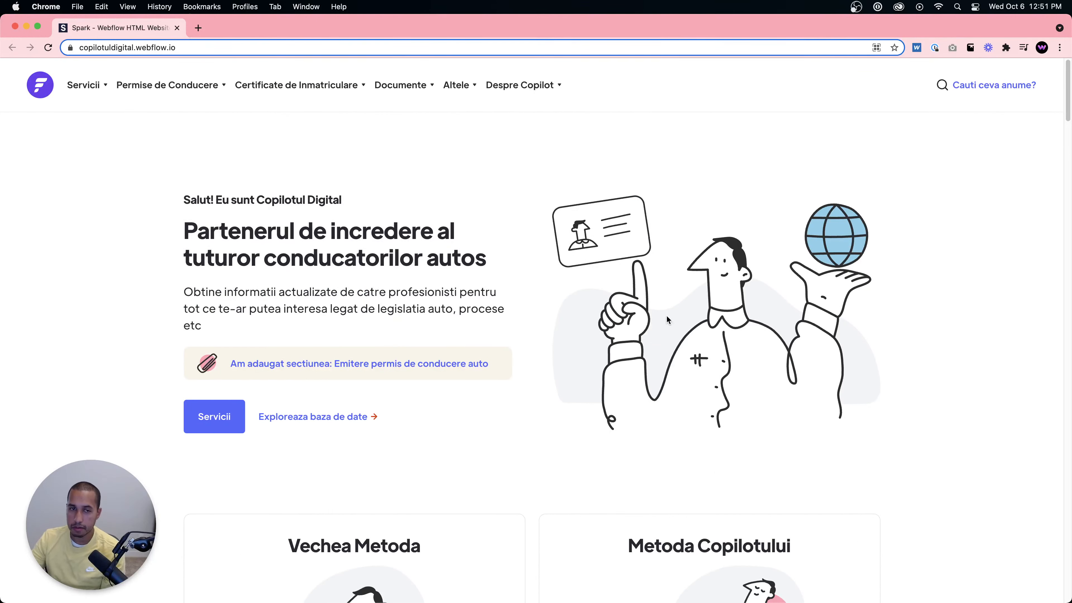
pyautogui.scroll(-1, 667, 316)
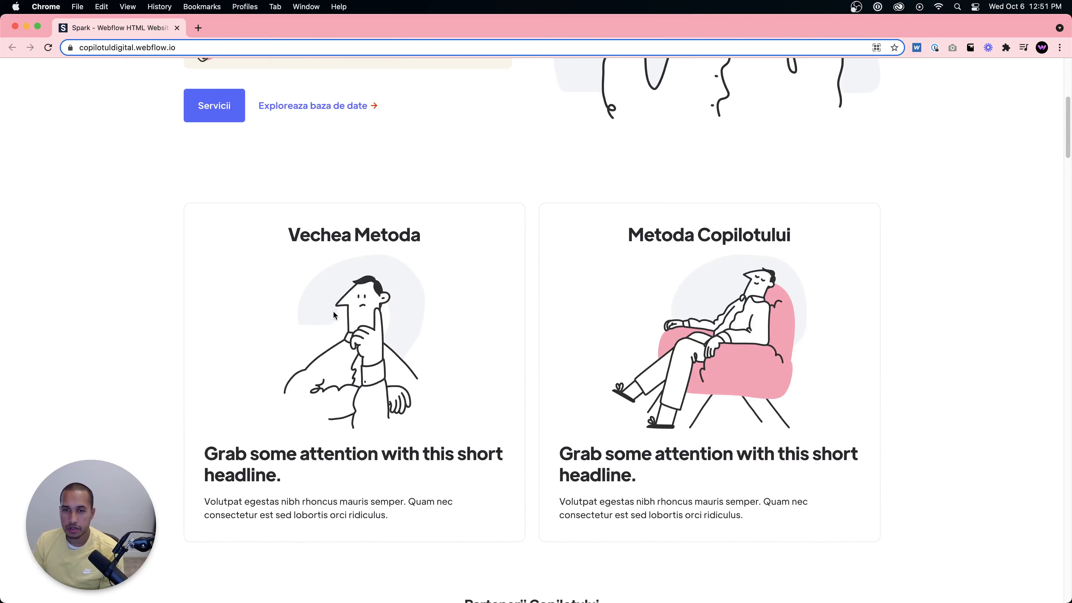
pyautogui.scroll(7, 333, 314)
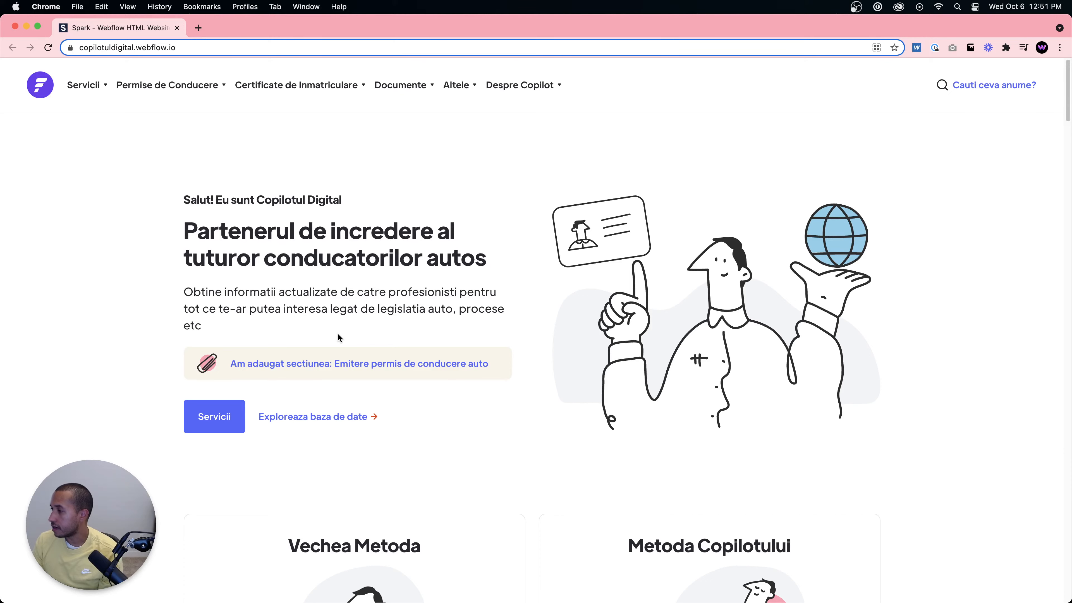
pyautogui.scroll(-3, 479, 307)
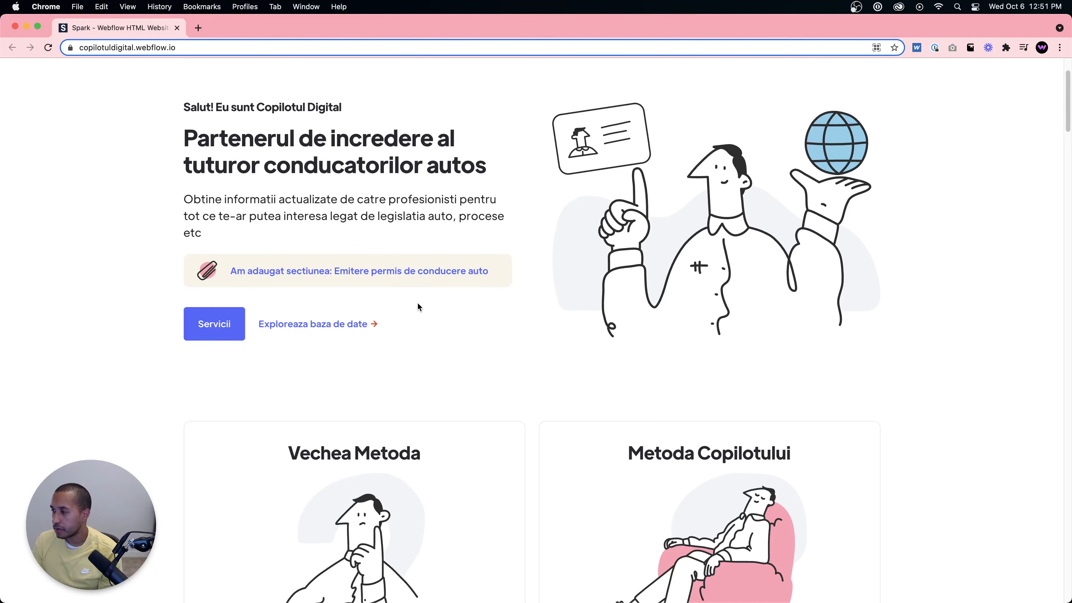
pyautogui.scroll(-3, 433, 299)
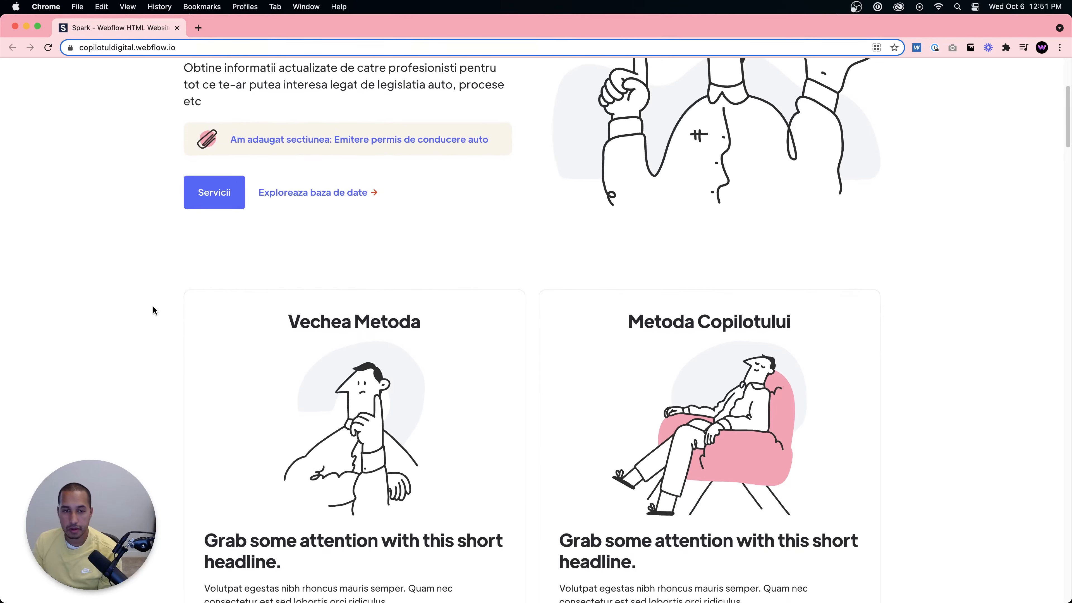
pyautogui.scroll(-20, 153, 310)
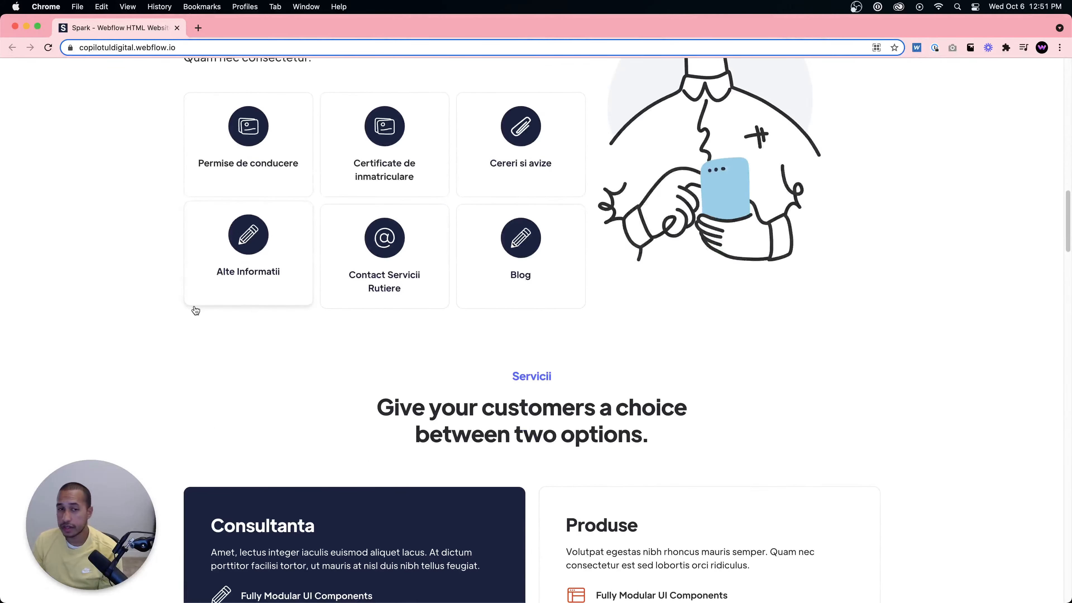
pyautogui.scroll(3, 195, 310)
pyautogui.scroll(-1, 181, 341)
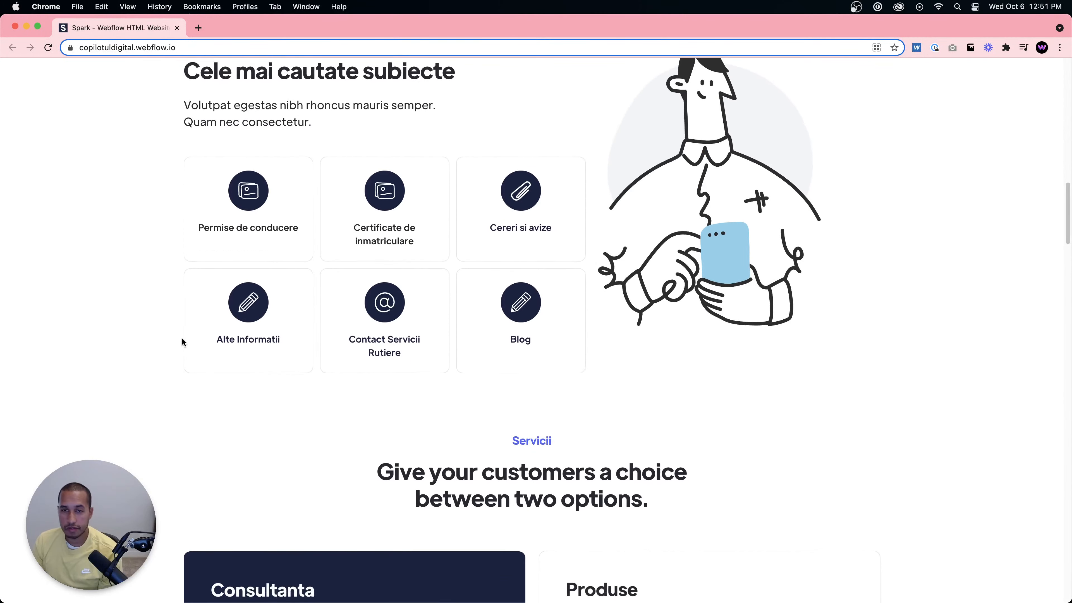
pyautogui.scroll(5, 185, 340)
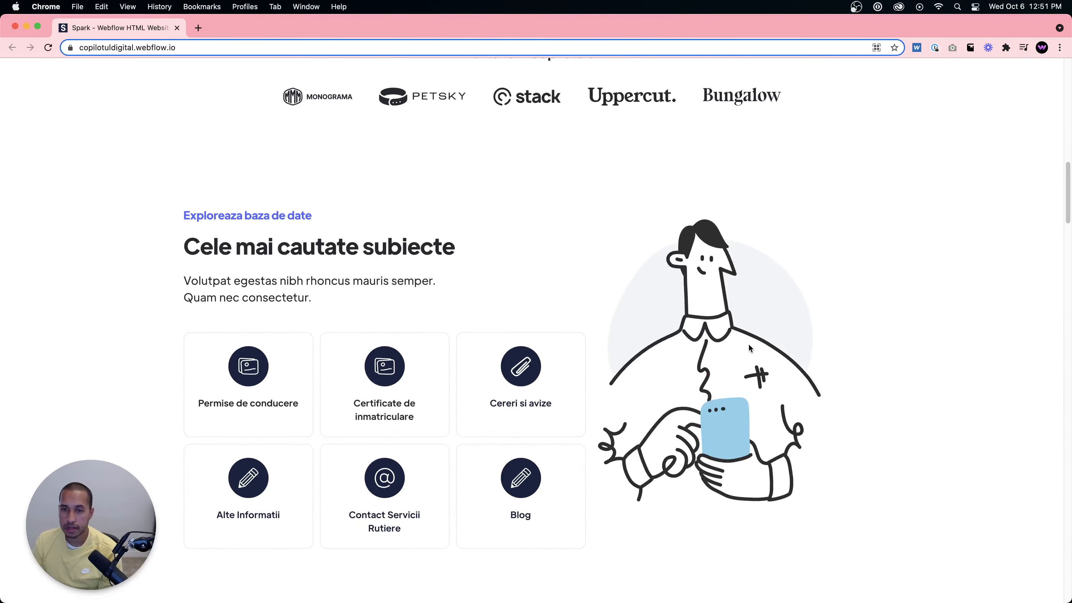
pyautogui.scroll(-13, 742, 321)
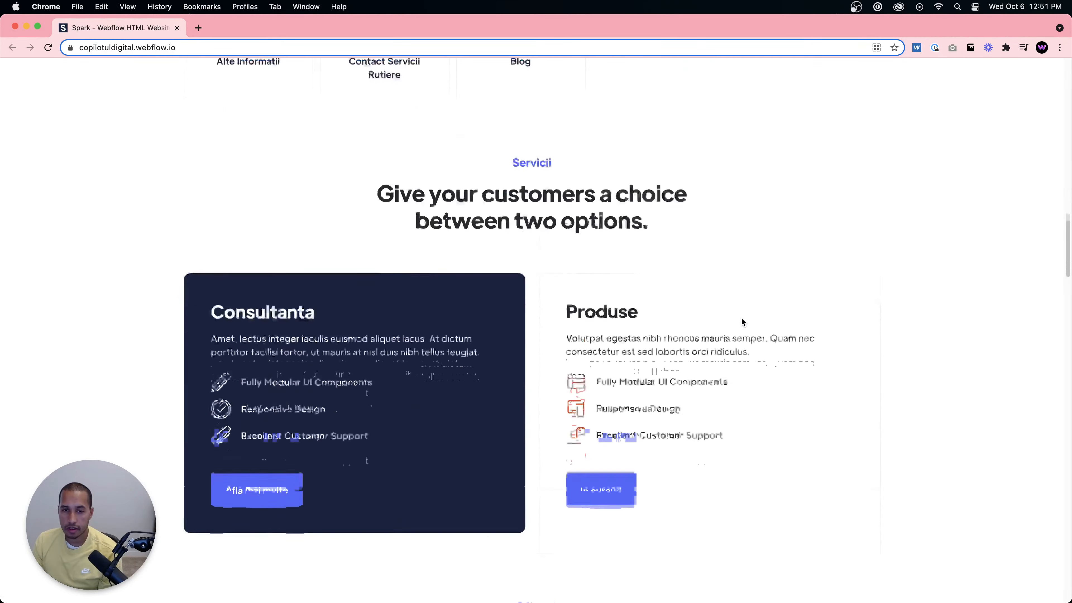
# Review the full-width home page from Servicii through Reusite, Despre Mine, testimonials and blog, and revisit the hero and Partenerii Copilotului sections.
pyautogui.scroll(-12, 742, 322)
pyautogui.scroll(-15, 741, 319)
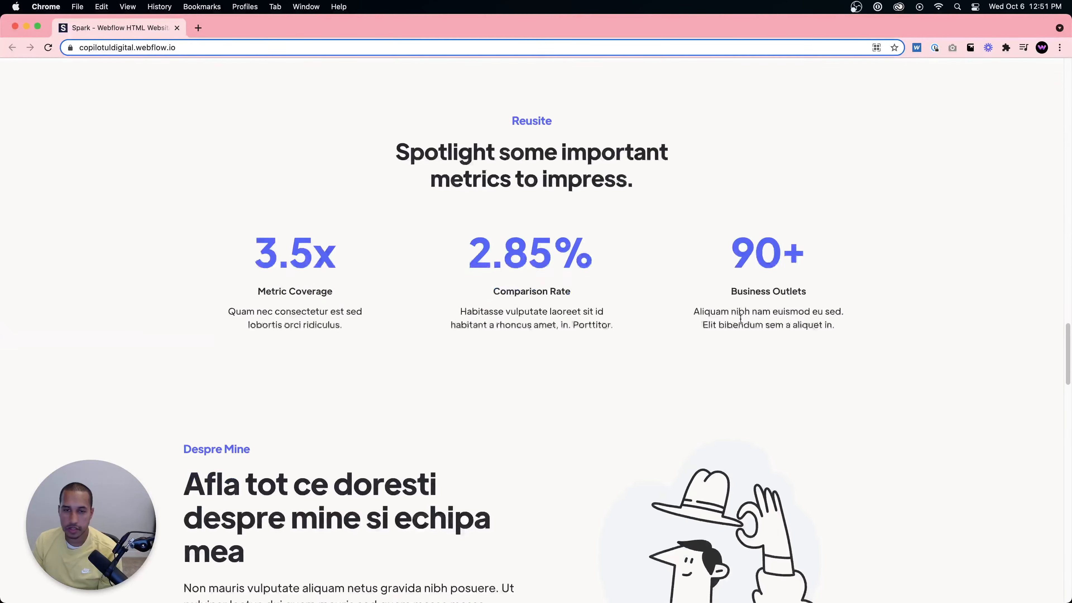
pyautogui.scroll(-13, 740, 318)
pyautogui.scroll(1, 725, 300)
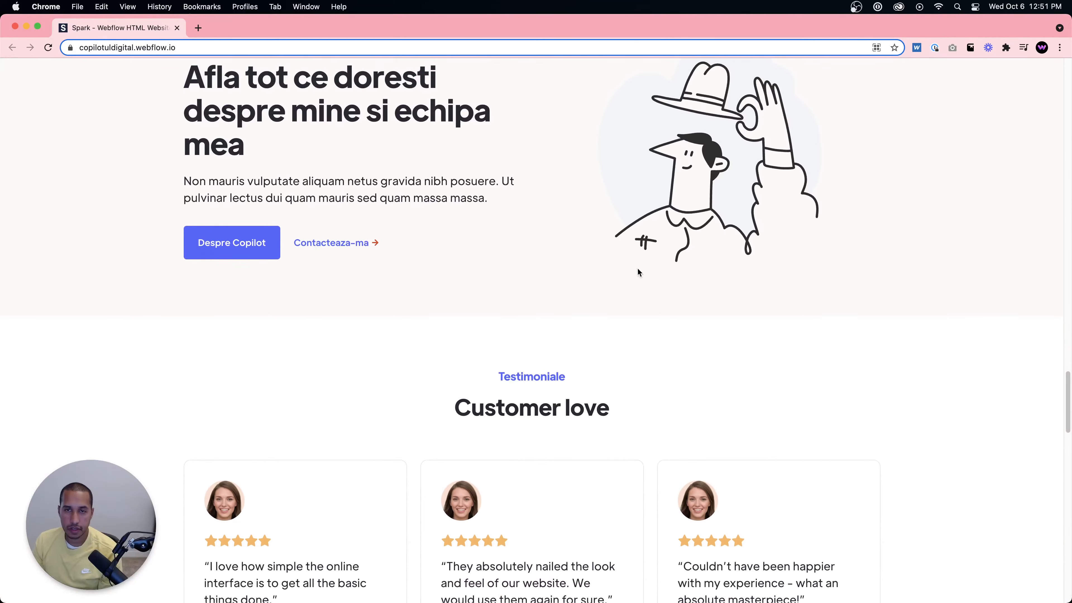
pyautogui.scroll(-10, 638, 272)
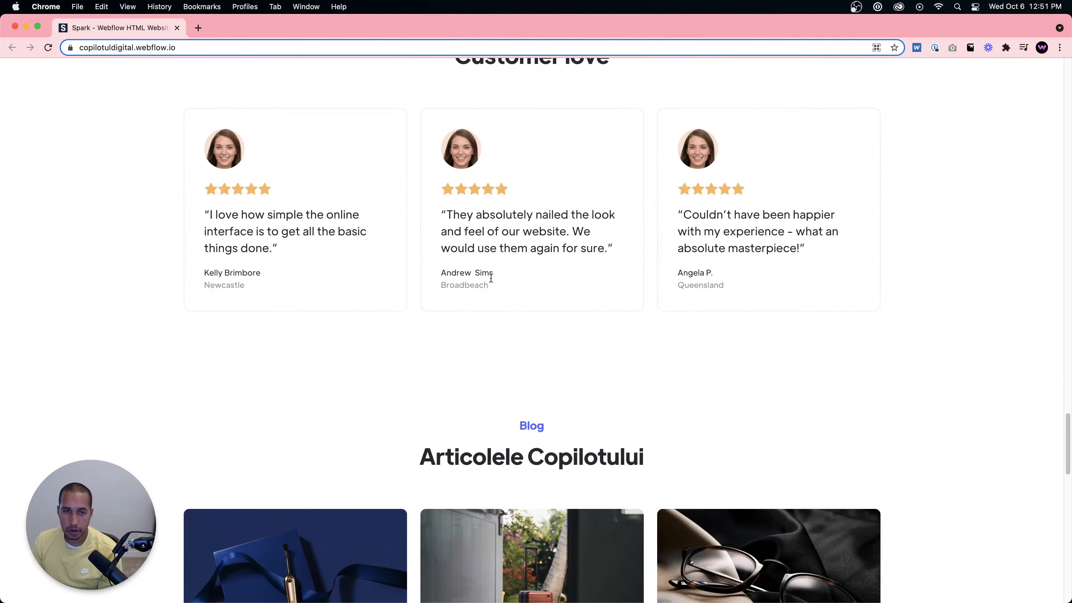
pyautogui.scroll(-20, 543, 355)
pyautogui.scroll(12, 545, 355)
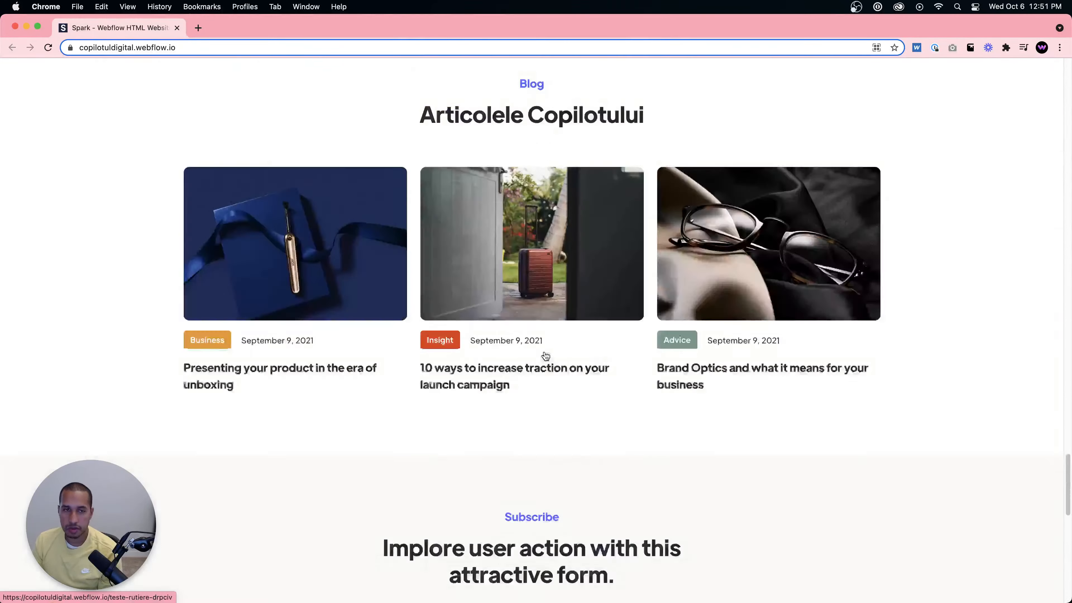
pyautogui.scroll(20, 544, 353)
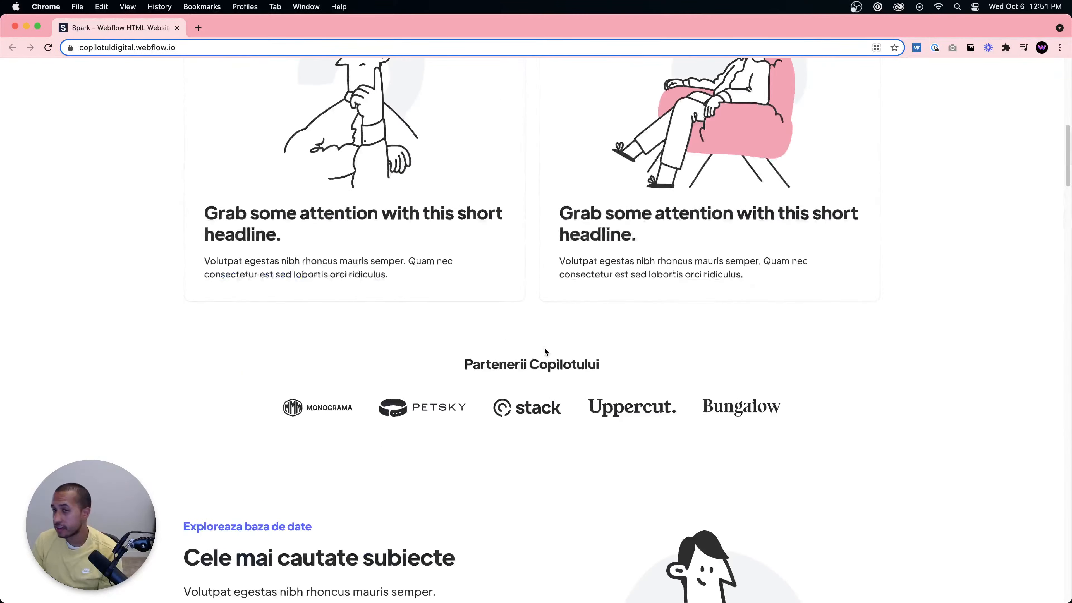
pyautogui.scroll(15, 544, 351)
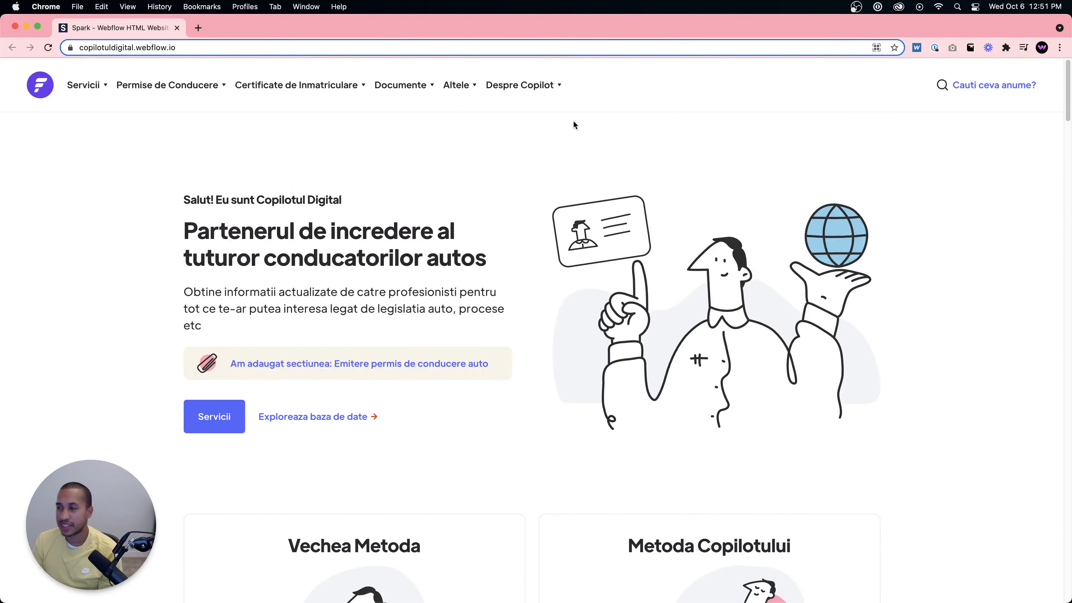
pyautogui.scroll(-20, 223, 300)
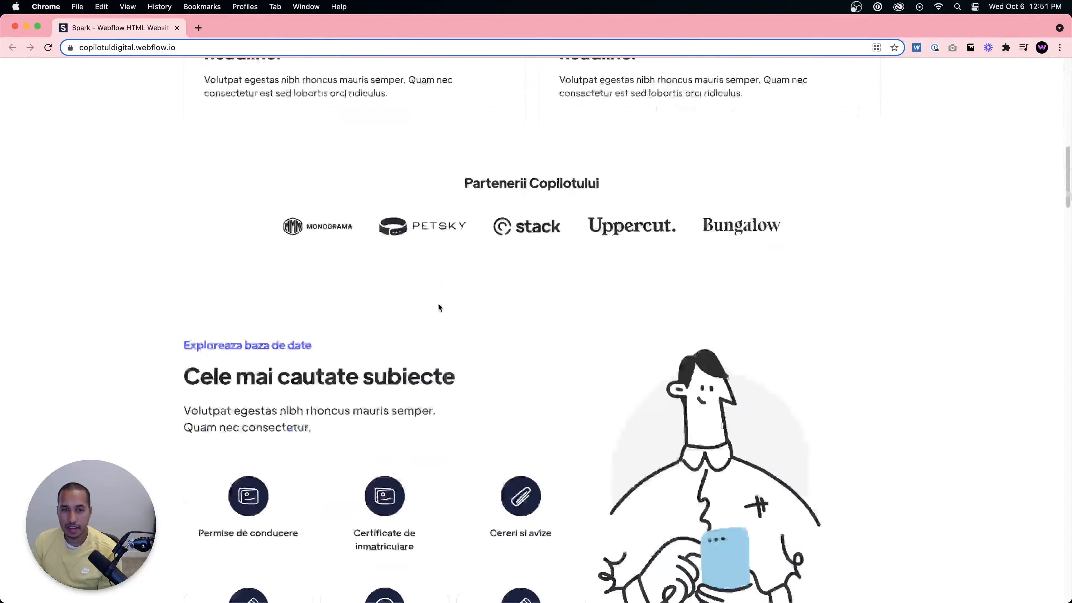
pyautogui.scroll(-10, 616, 285)
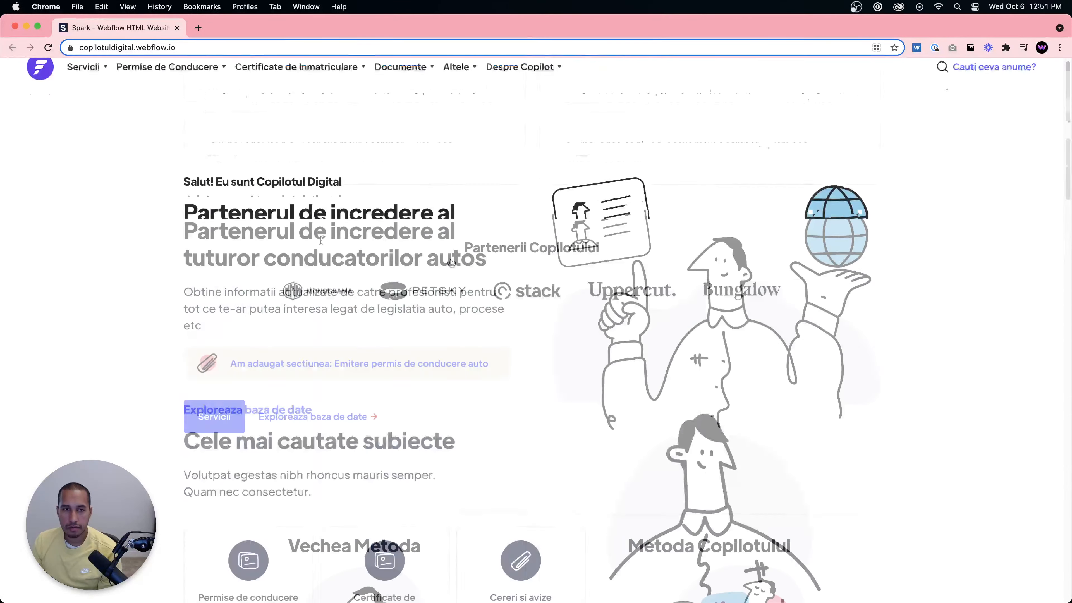
# Narrow the copilotuldigital.webflow.io browser window to about a third of the screen and check how the method, topic and Servicii cards stack.
pyautogui.moveTo(2, 244); pyautogui.dragTo(686, 255)
pyautogui.scroll(-5, 785, 292)
pyautogui.scroll(-15, 784, 292)
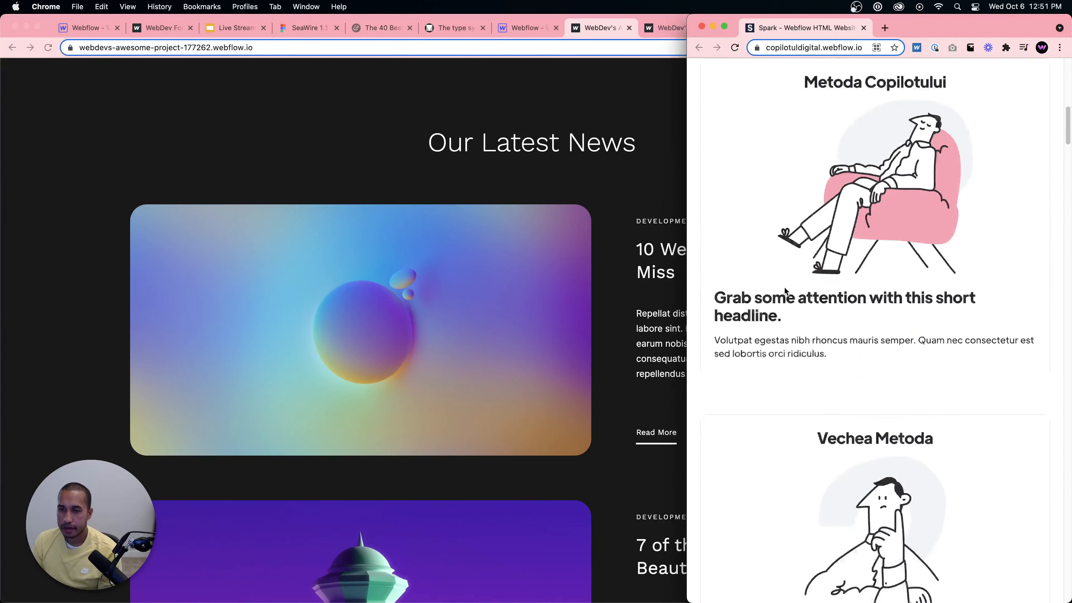
pyautogui.scroll(5, 844, 178)
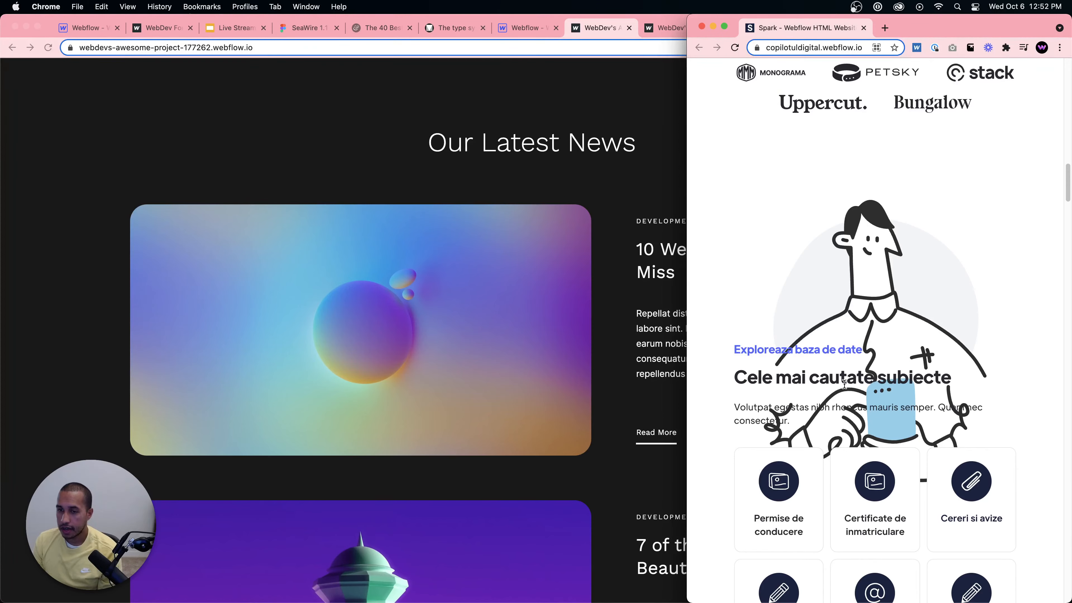
pyautogui.scroll(-15, 875, 398)
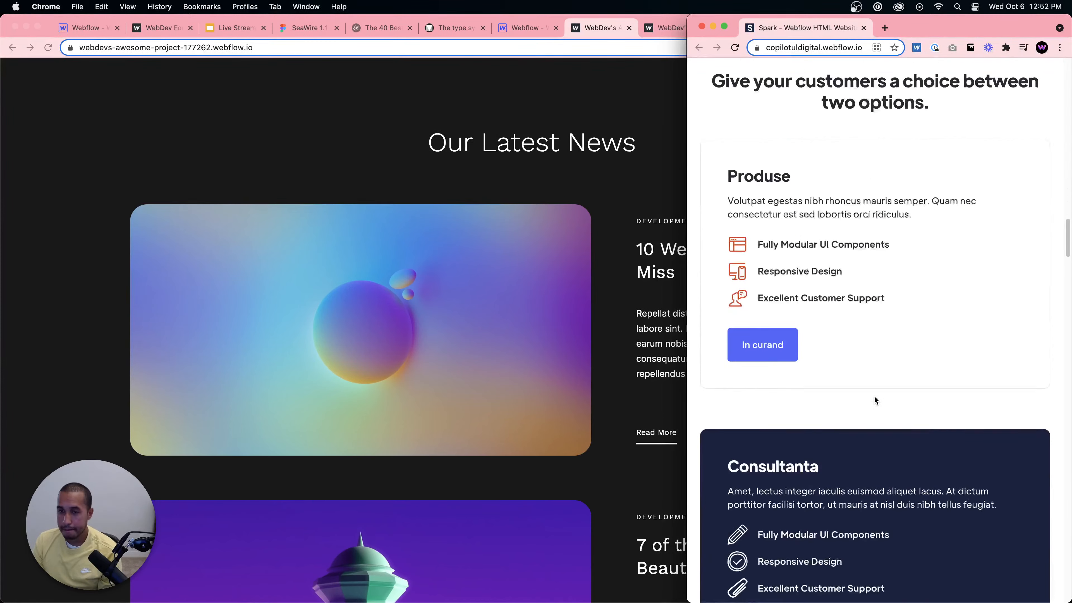
pyautogui.scroll(-8, 874, 398)
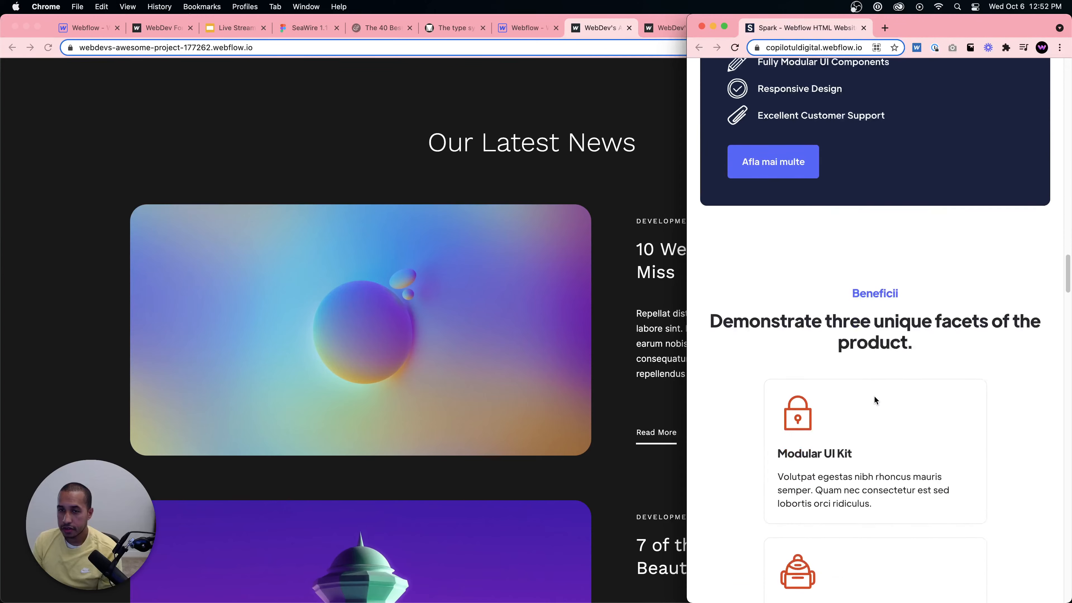
pyautogui.scroll(5, 873, 391)
pyautogui.scroll(-2, 876, 395)
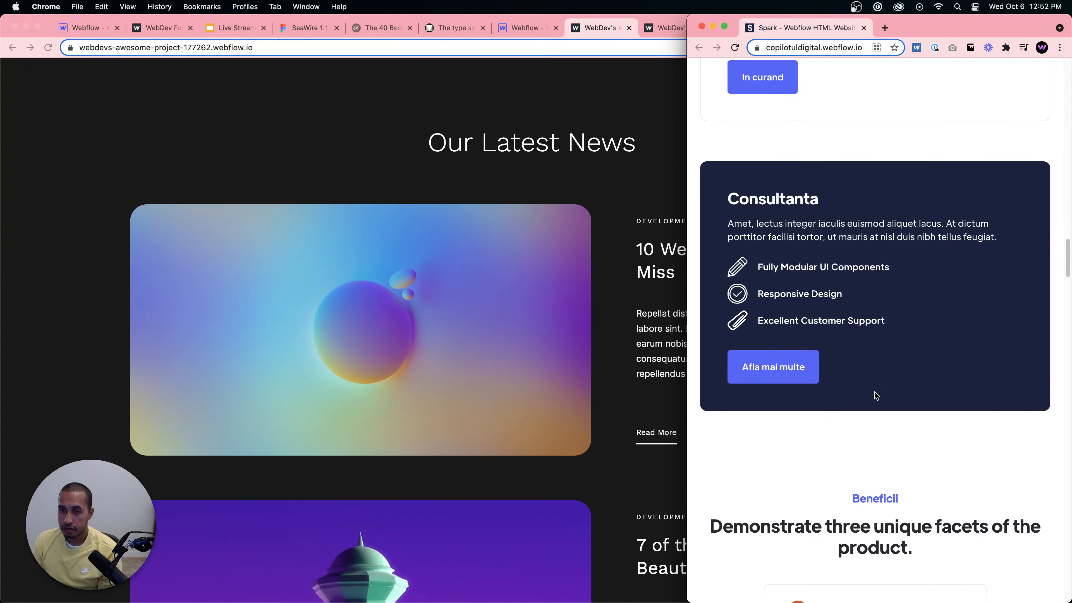
# Compare the Consultanta card's first feature line, description paragraph and heading by highlighting each text in turn.
pyautogui.moveTo(757, 256); pyautogui.dragTo(908, 258)
pyautogui.click(910, 260)
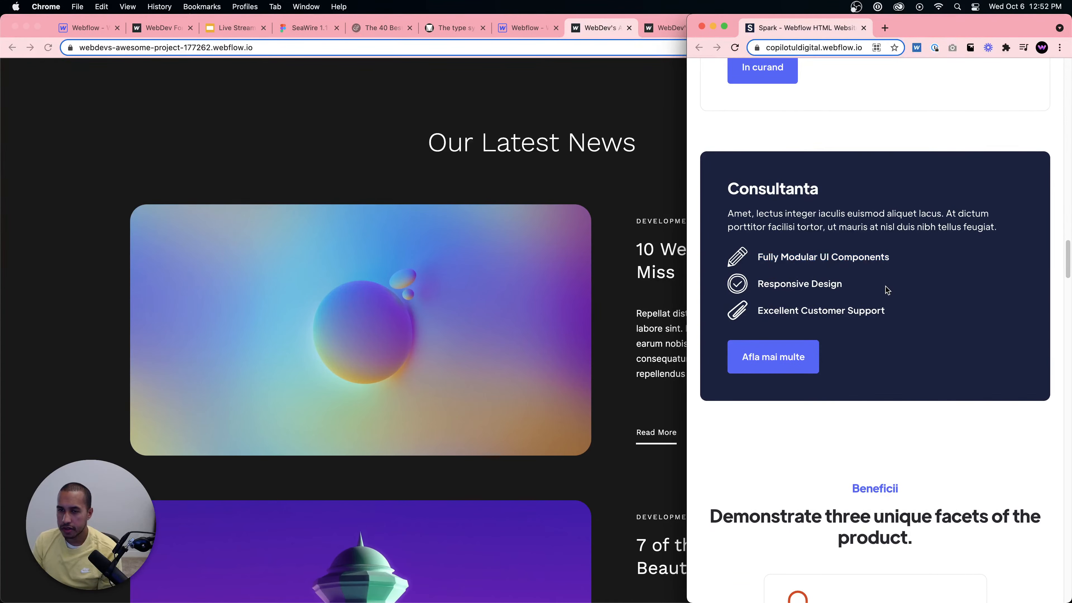
pyautogui.moveTo(728, 215); pyautogui.dragTo(997, 222)
pyautogui.click(997, 229)
pyautogui.moveTo(768, 257); pyautogui.dragTo(895, 258)
pyautogui.click(895, 258)
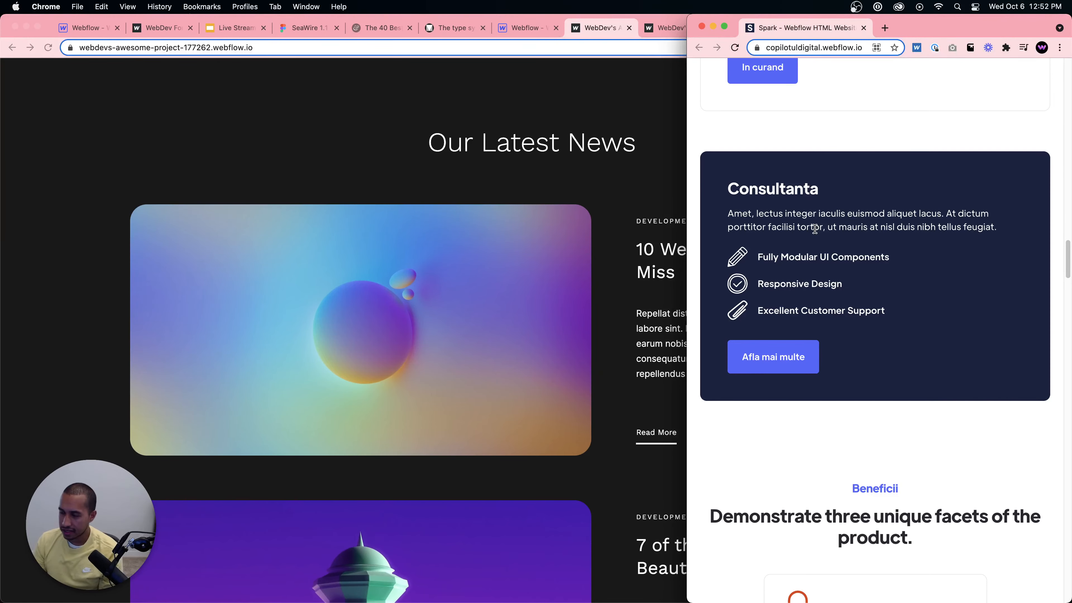
pyautogui.moveTo(738, 188); pyautogui.dragTo(808, 186)
pyautogui.click(781, 202)
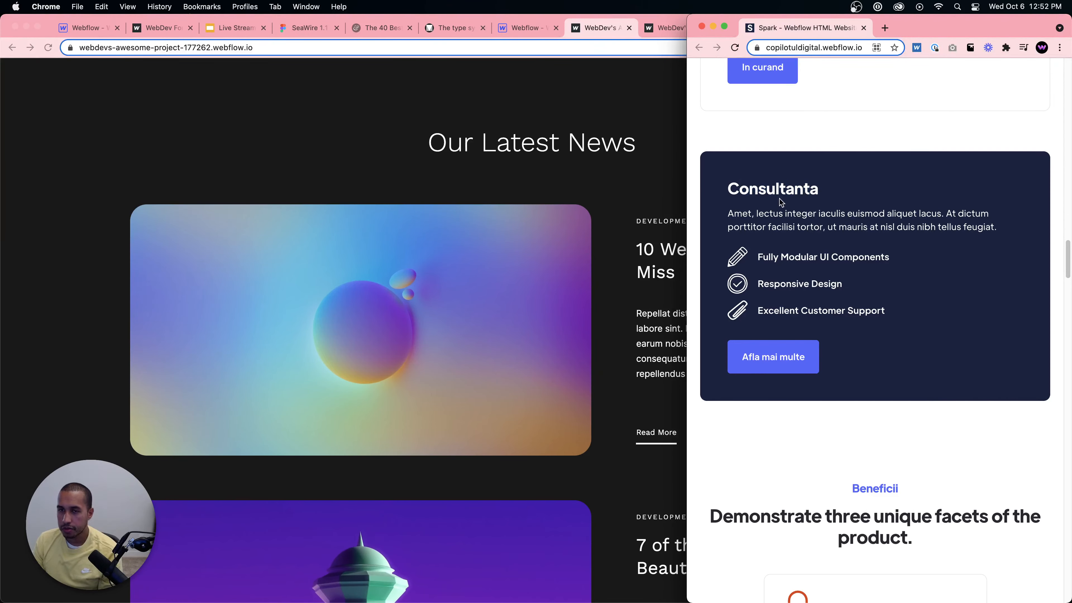
# Highlight the Consultanta description and its three feature lines one after another to compare their text styles.
pyautogui.moveTo(728, 214); pyautogui.dragTo(994, 223)
pyautogui.moveTo(755, 257); pyautogui.dragTo(912, 260)
pyautogui.moveTo(758, 284); pyautogui.dragTo(866, 288)
pyautogui.moveTo(758, 310); pyautogui.dragTo(960, 330)
pyautogui.click(954, 331)
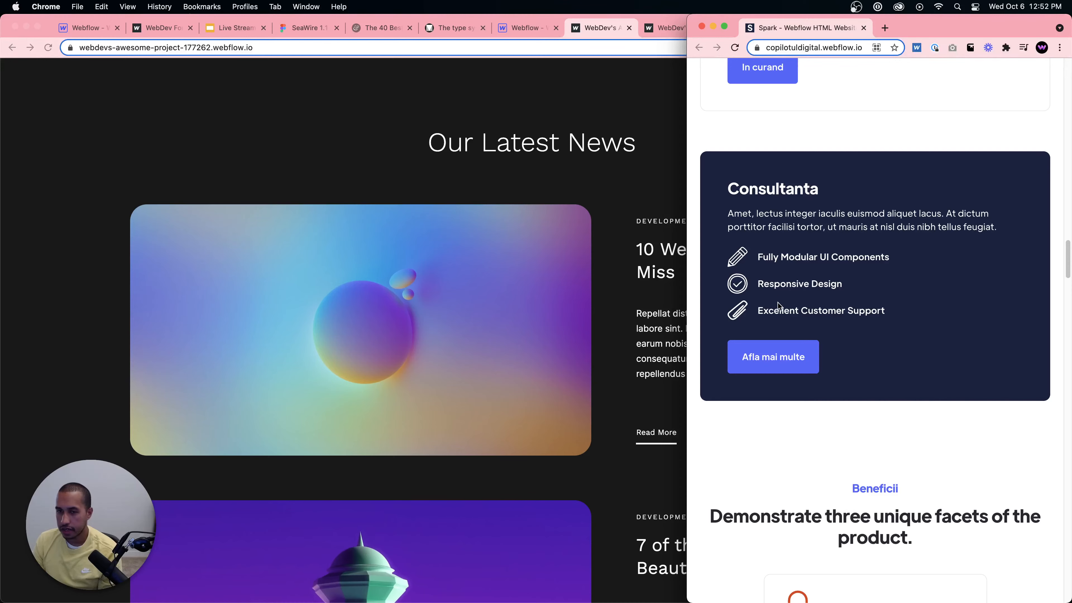
pyautogui.moveTo(765, 309); pyautogui.dragTo(884, 315)
pyautogui.click(901, 322)
pyautogui.moveTo(811, 258); pyautogui.dragTo(905, 265)
pyautogui.click(805, 266)
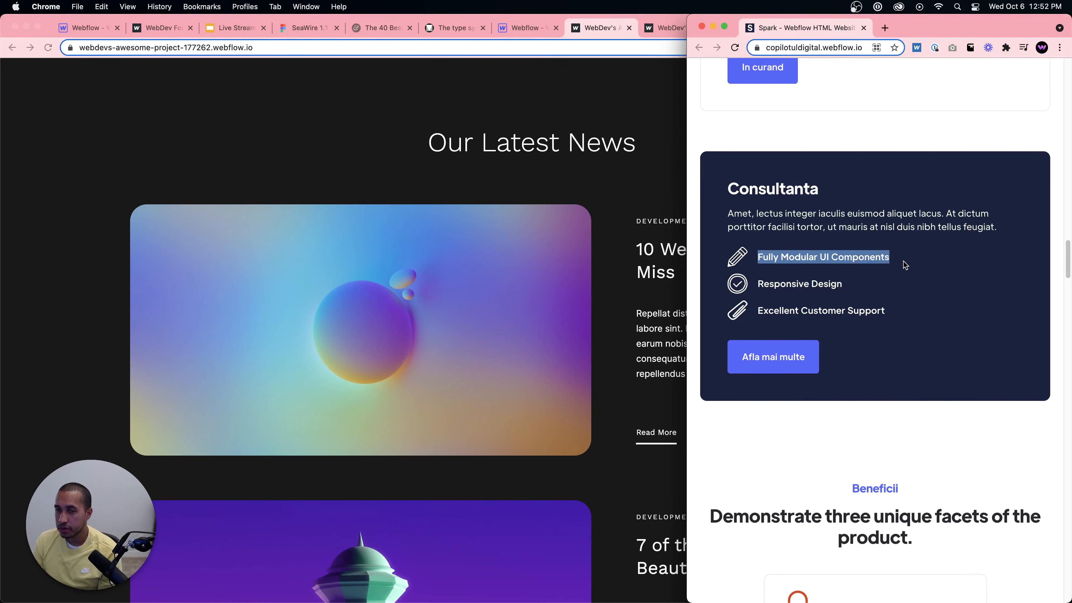
pyautogui.click(897, 278)
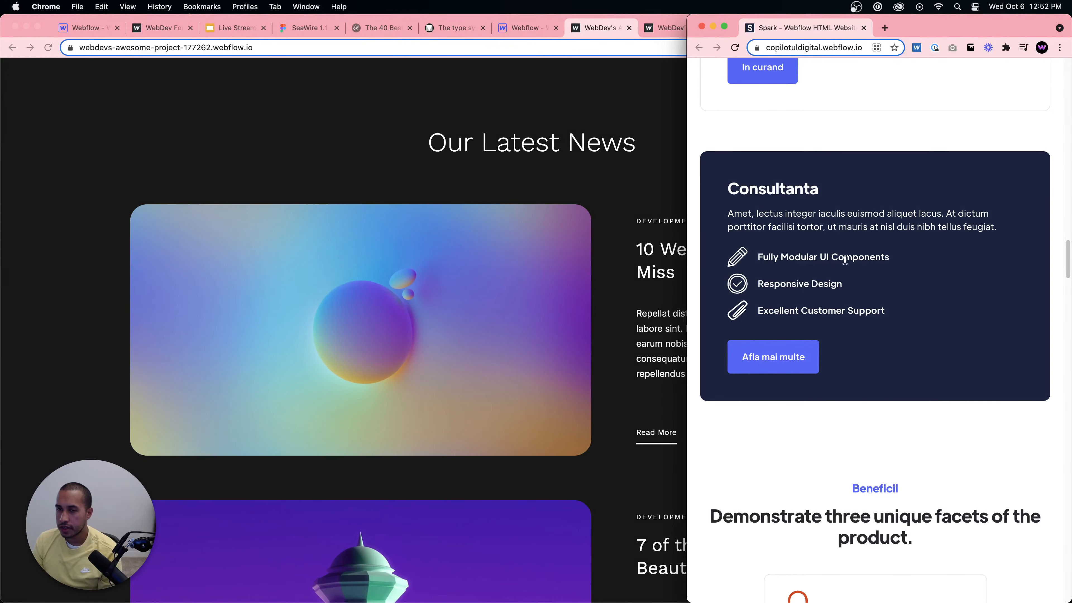
# Recheck the Consultanta text hierarchy by highlighting the heading, description, Fully Modular UI Components and Responsive Design.
pyautogui.moveTo(727, 189); pyautogui.dragTo(818, 190)
pyautogui.click(778, 224)
pyautogui.moveTo(730, 190); pyautogui.dragTo(884, 203)
pyautogui.moveTo(757, 257); pyautogui.dragTo(979, 273)
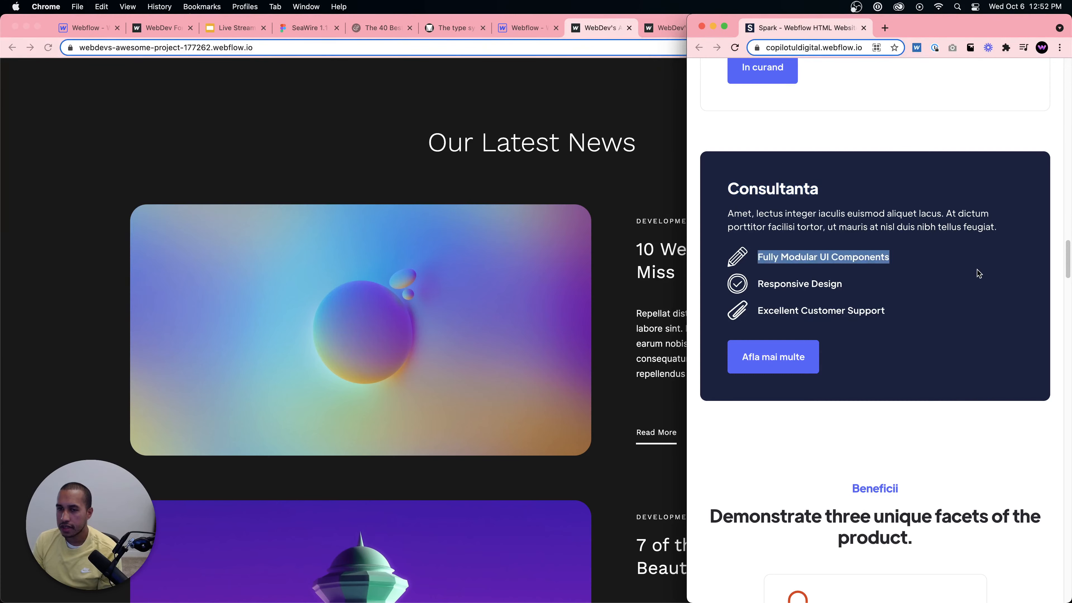
pyautogui.click(955, 278)
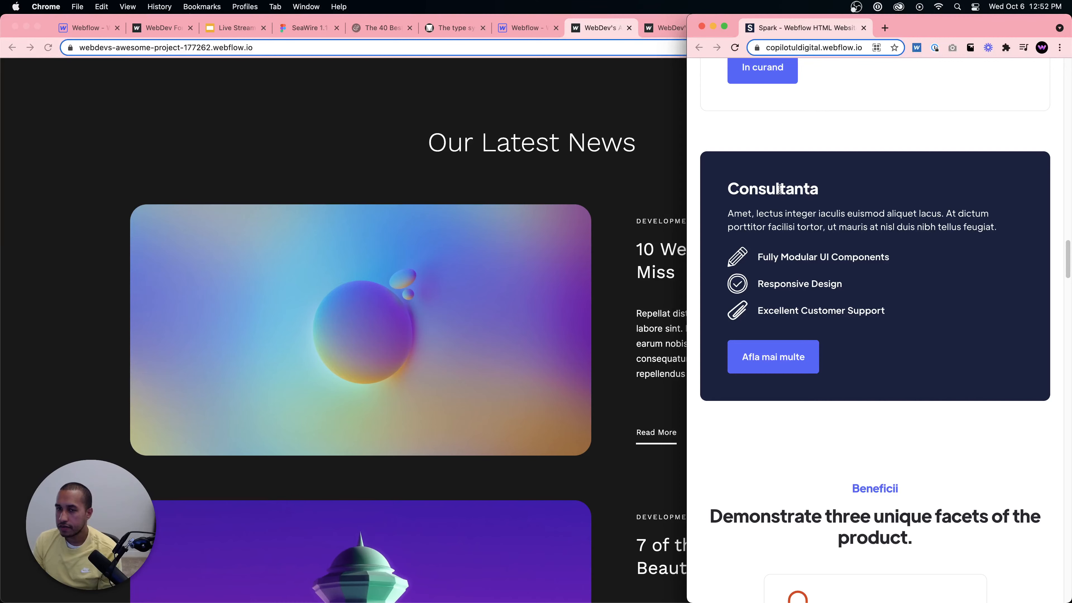
pyautogui.moveTo(728, 189); pyautogui.dragTo(837, 193)
pyautogui.click(733, 195)
pyautogui.moveTo(733, 215); pyautogui.dragTo(998, 224)
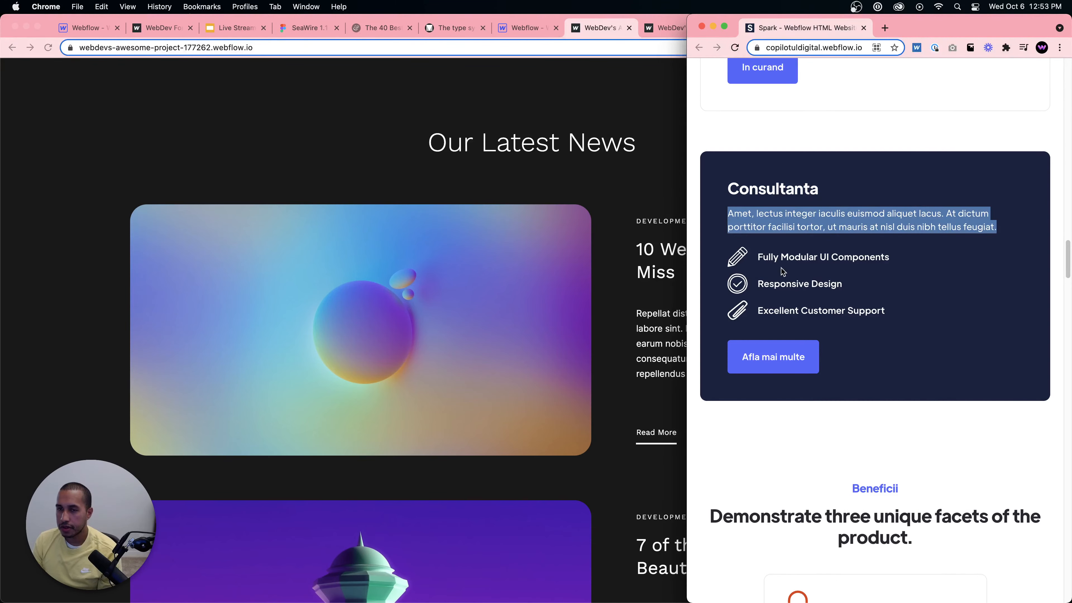
pyautogui.moveTo(762, 258); pyautogui.dragTo(931, 272)
pyautogui.moveTo(758, 285); pyautogui.dragTo(878, 291)
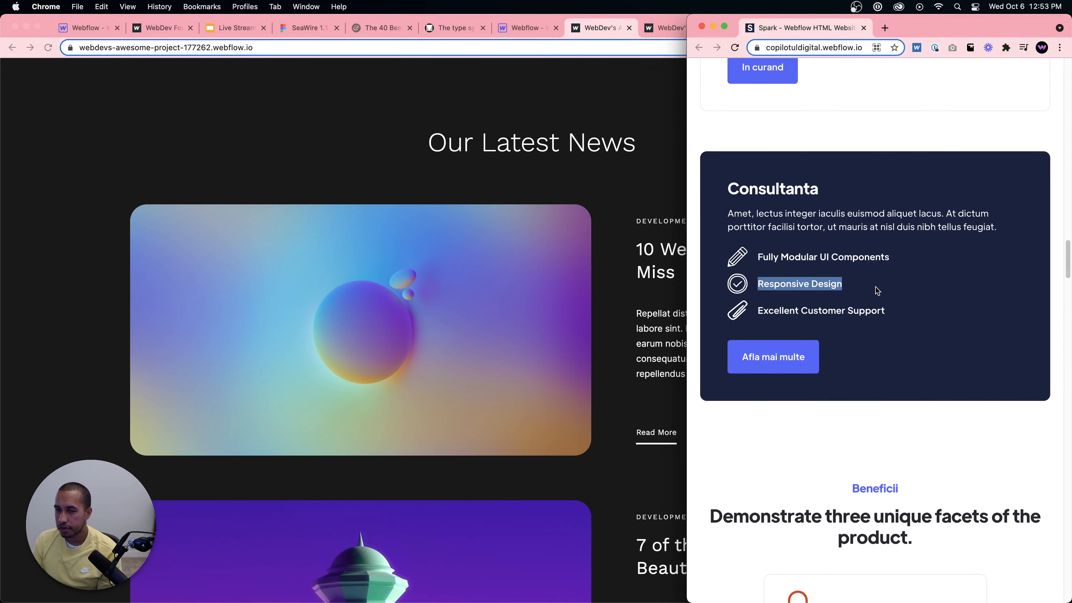
pyautogui.click(877, 290)
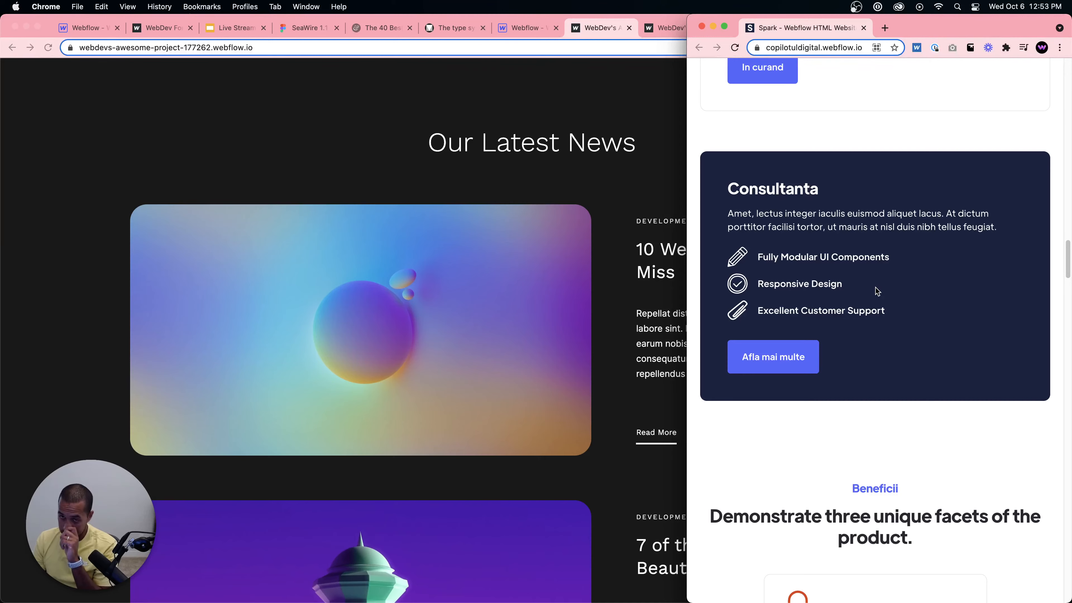
pyautogui.moveTo(758, 256); pyautogui.dragTo(883, 258)
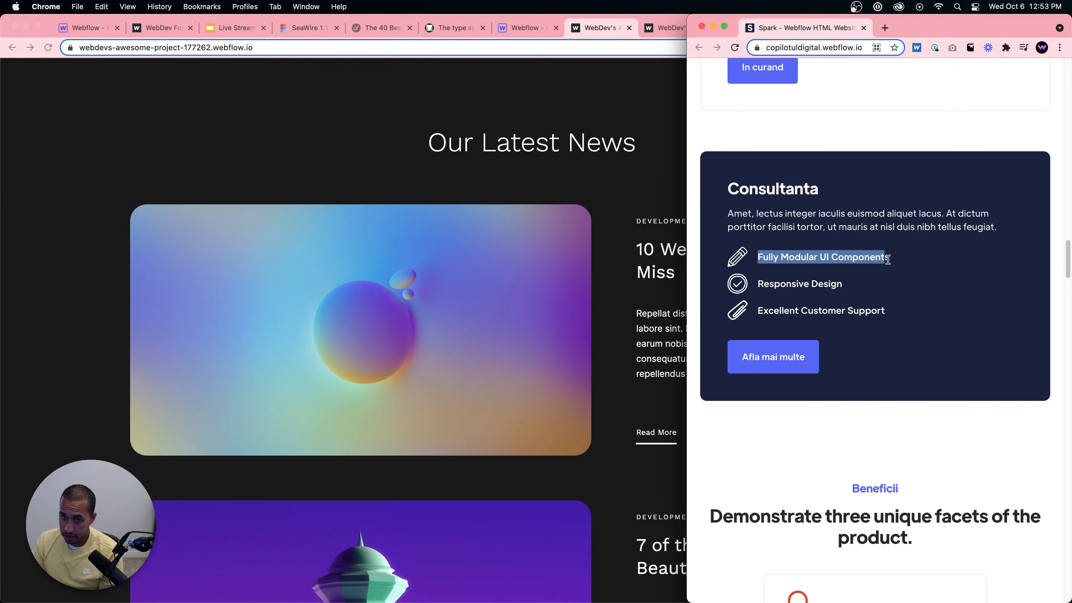
pyautogui.click(899, 284)
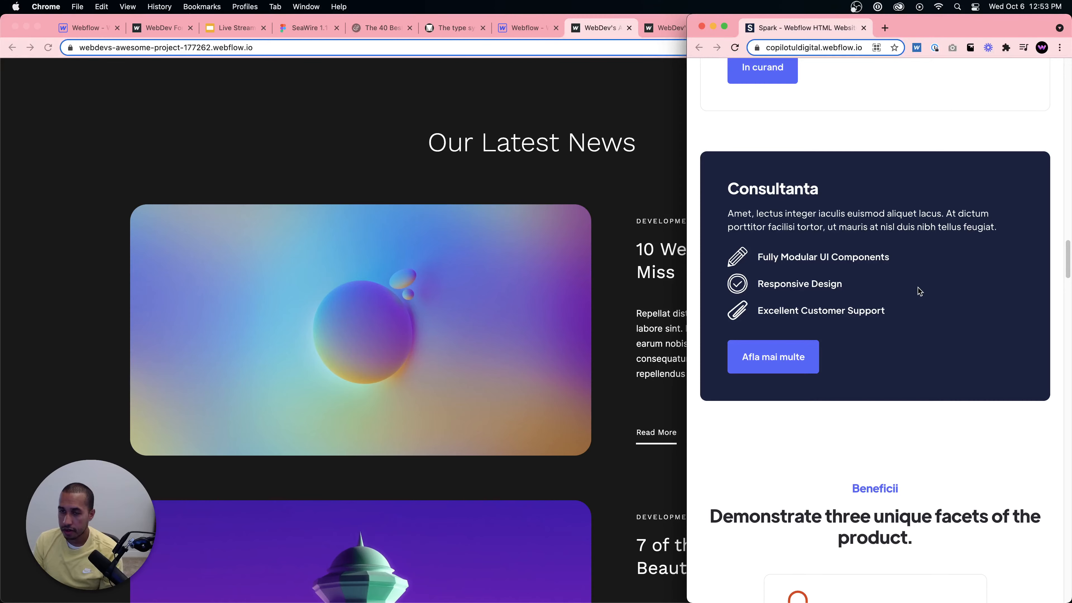
# Examine how the Beneficii feature cards and the Reusite metrics stack in the narrow window.
pyautogui.scroll(-8, 918, 291)
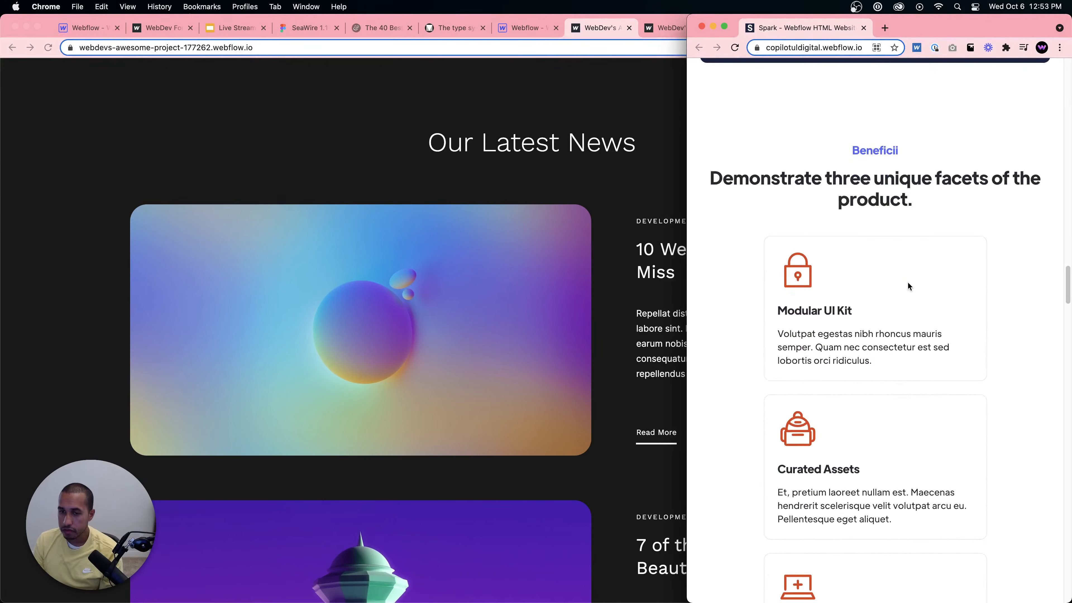
pyautogui.scroll(-2, 907, 282)
pyautogui.scroll(-5, 848, 244)
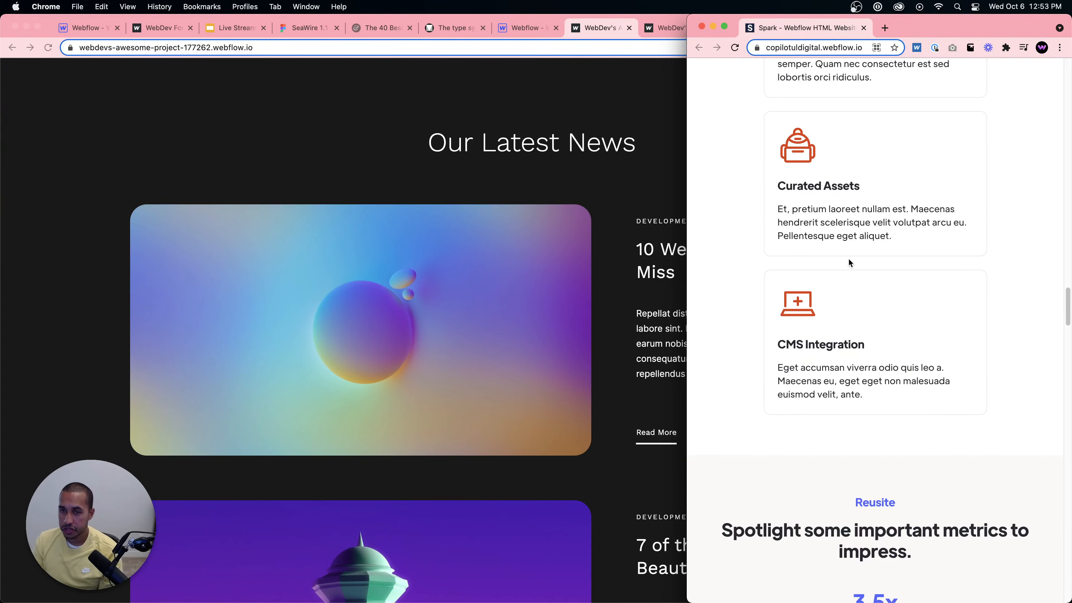
pyautogui.scroll(-12, 849, 261)
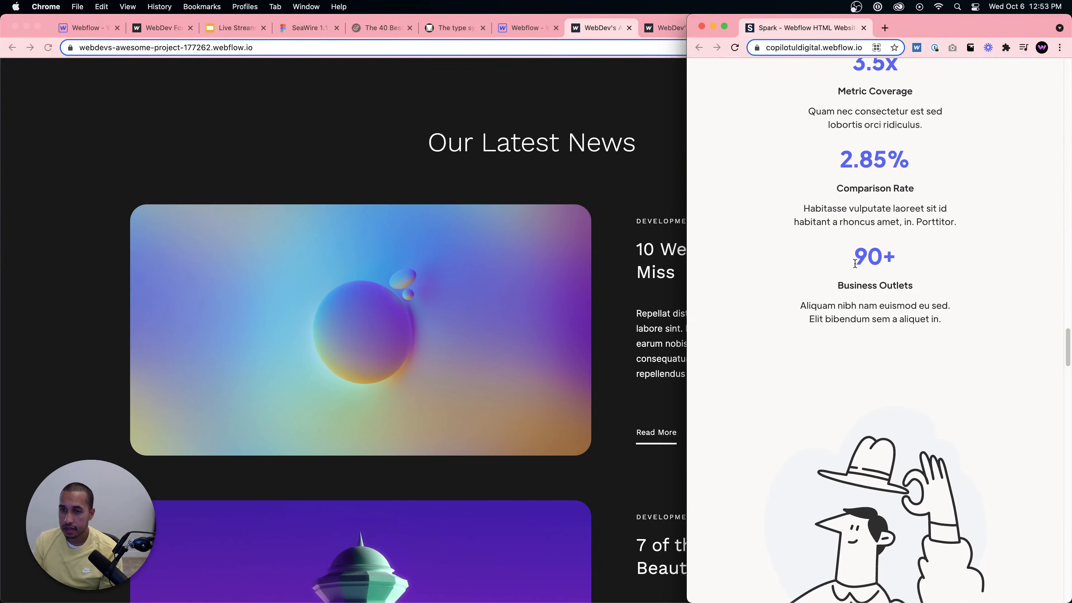
pyautogui.scroll(-7, 855, 263)
pyautogui.scroll(11, 857, 260)
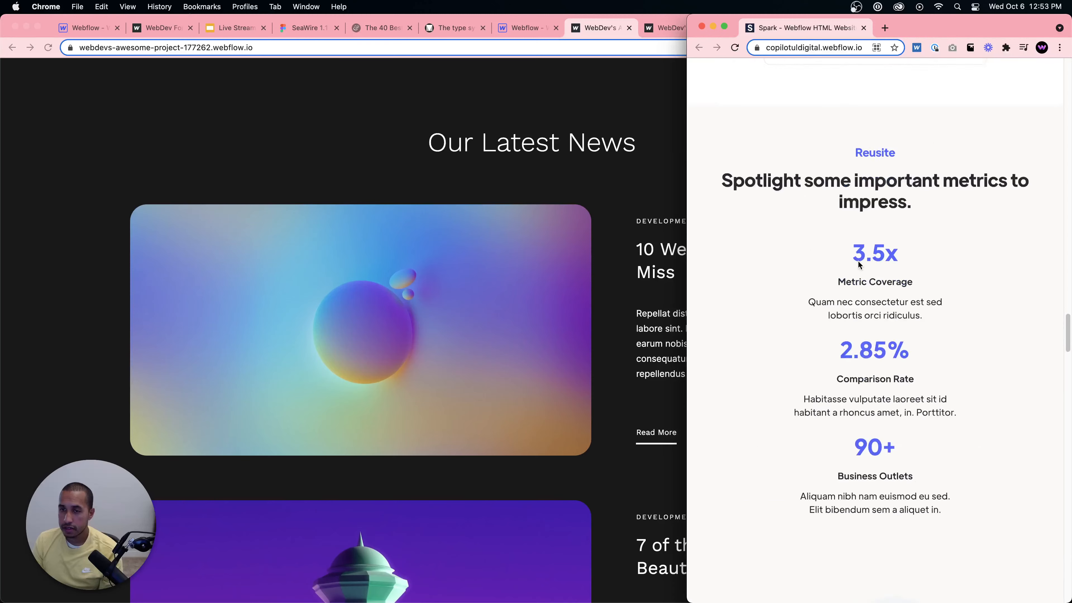
# Check the narrow layout from the end of the metrics through Despre Mine and the Customer love testimonials to Articolele Copilotului.
pyautogui.scroll(-5, 858, 260)
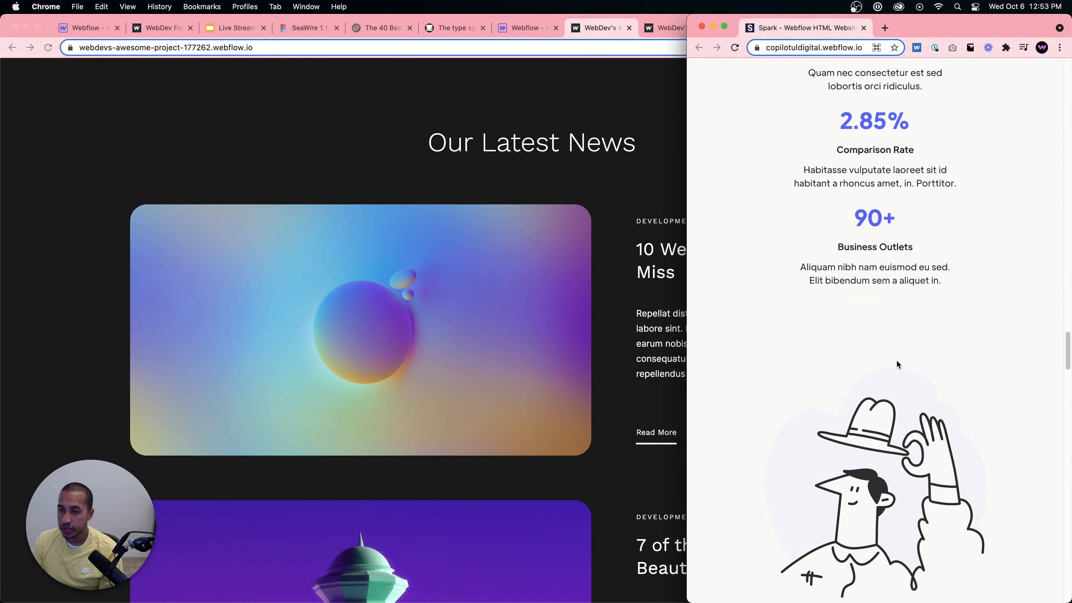
pyautogui.scroll(-8, 896, 359)
pyautogui.scroll(-2, 898, 363)
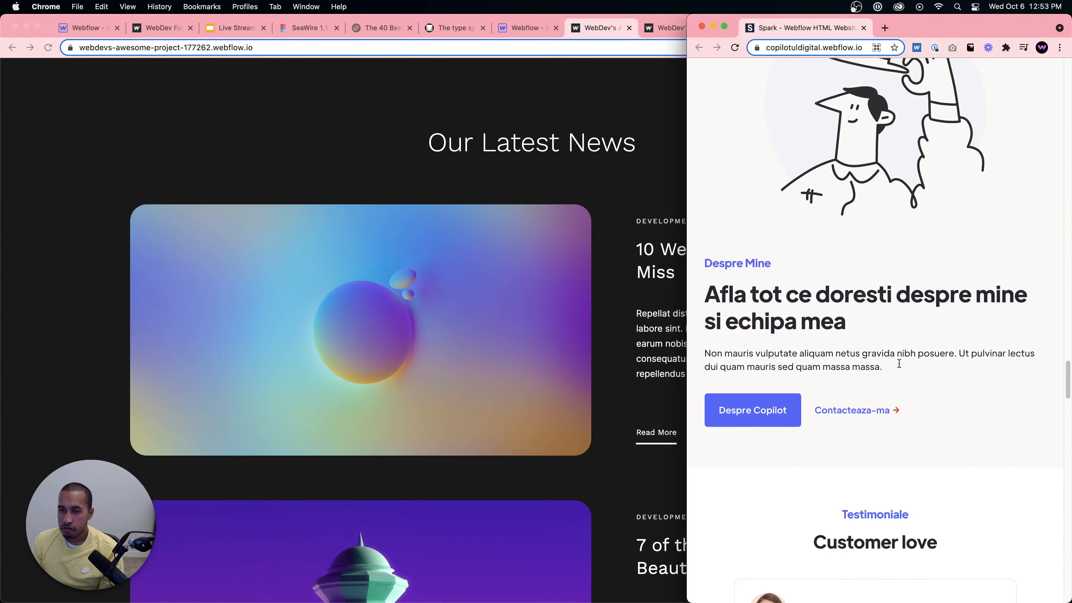
pyautogui.scroll(-2, 907, 377)
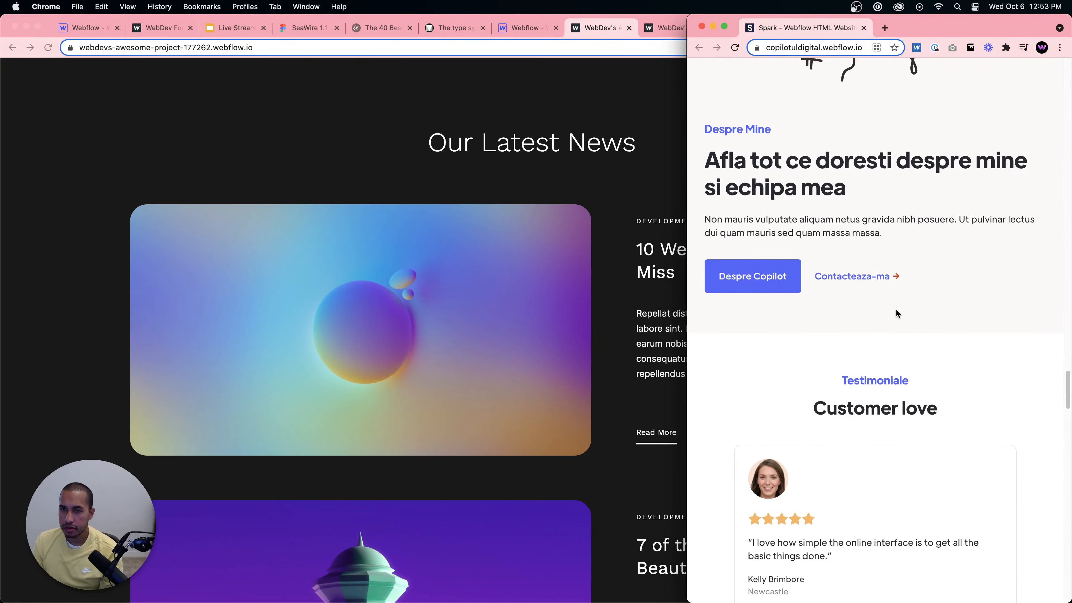
pyautogui.scroll(-1, 894, 311)
pyautogui.scroll(-10, 895, 312)
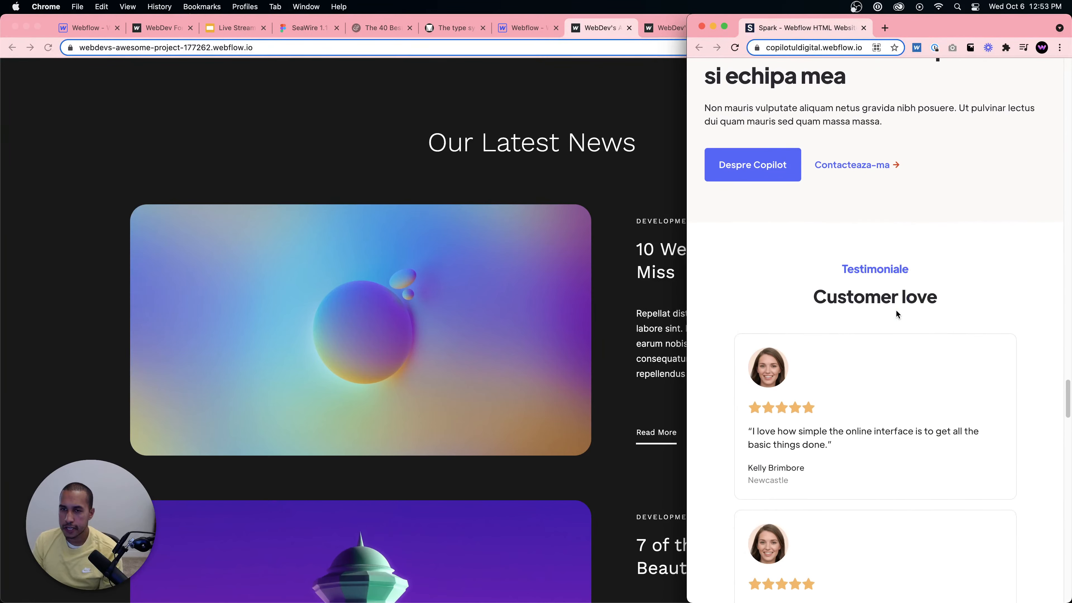
pyautogui.scroll(-6, 895, 309)
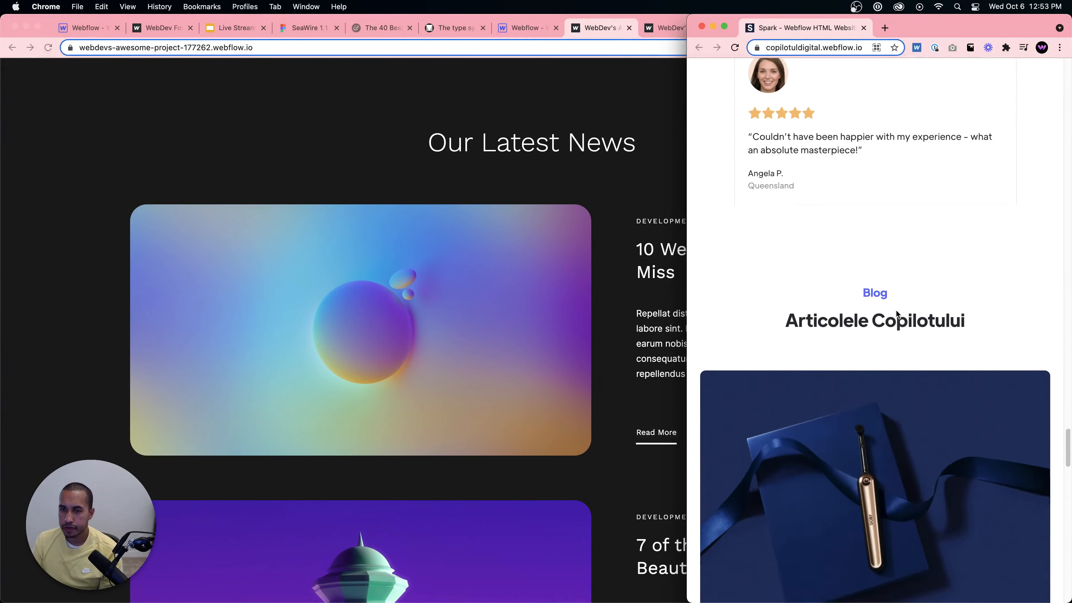
# Examine the narrow layout of the Articolele Copilotului blog cards and the footer link columns down to the copyright line.
pyautogui.scroll(5, 884, 244)
pyautogui.scroll(-7, 882, 245)
pyautogui.scroll(-11, 882, 244)
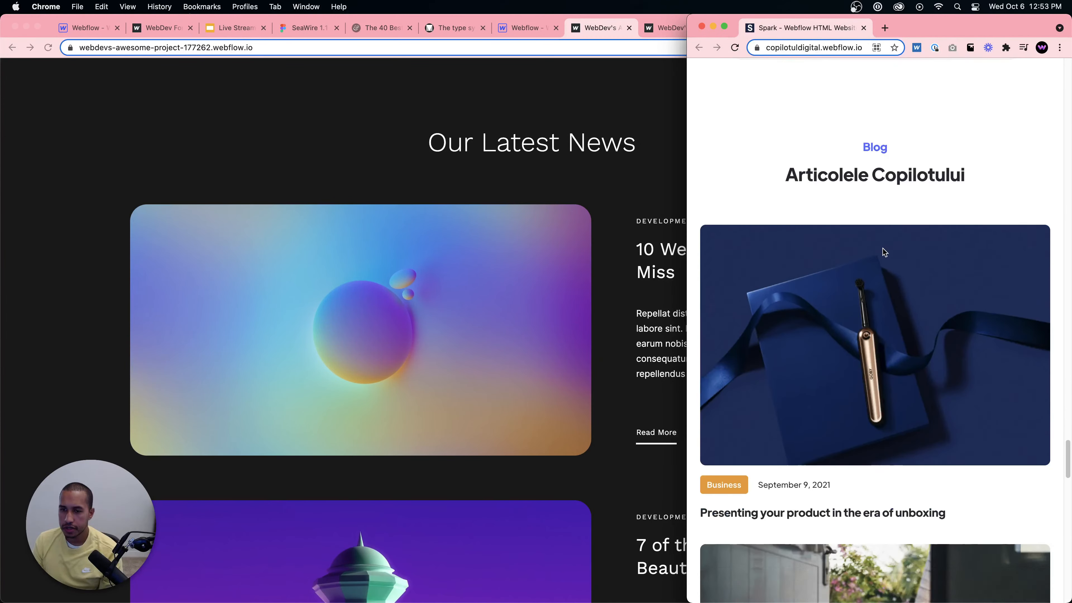
pyautogui.scroll(10, 885, 253)
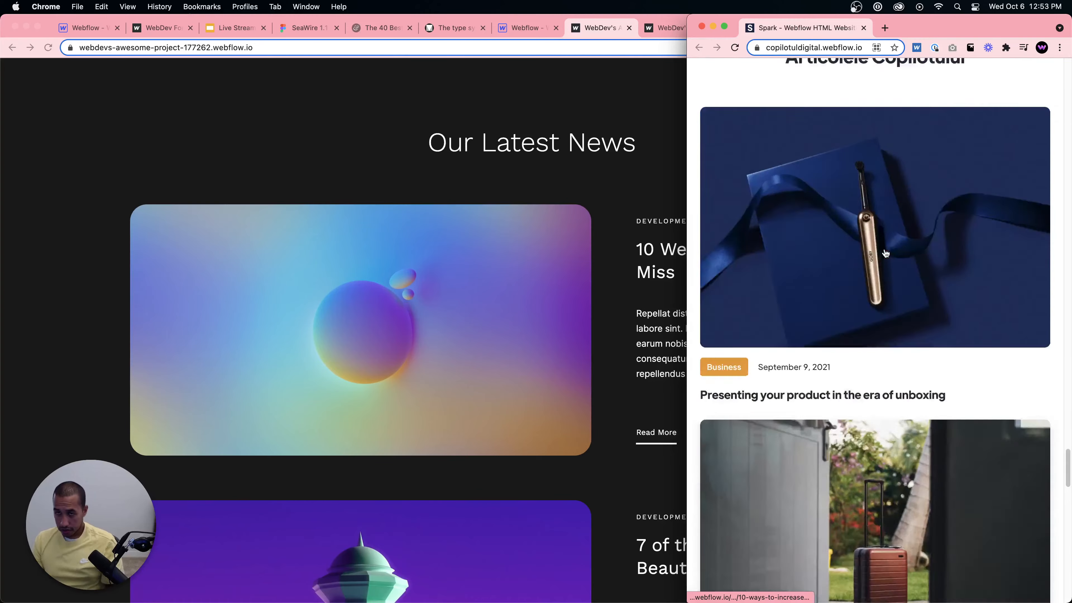
pyautogui.scroll(-19, 863, 349)
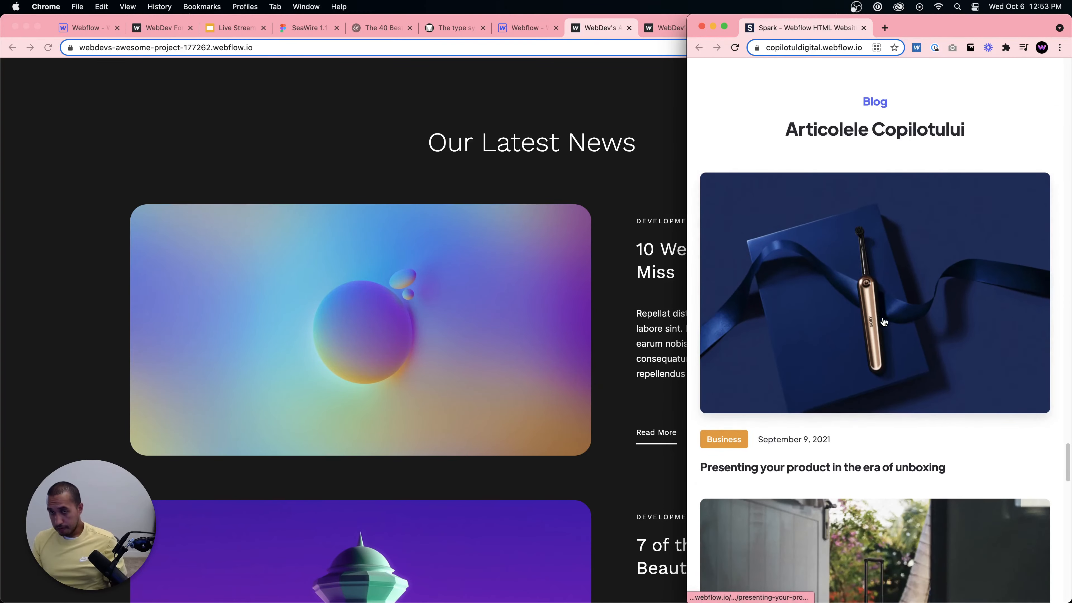
pyautogui.scroll(-20, 901, 317)
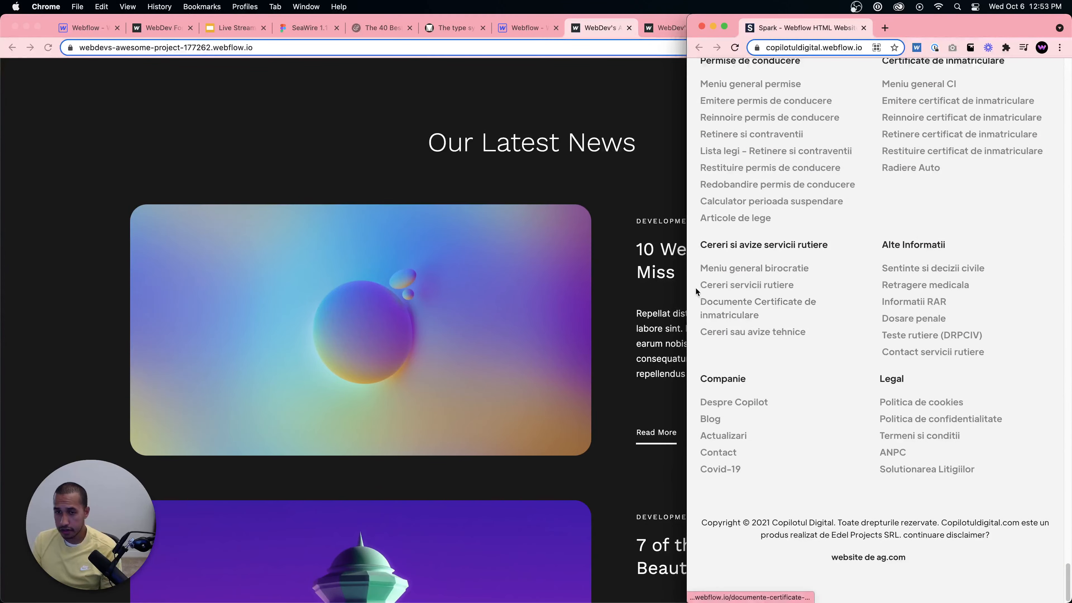
# Narrow the browser window to phone width and check the home page's collapsed navigation menu by opening and closing it.
pyautogui.moveTo(688, 291); pyautogui.dragTo(930, 287)
pyautogui.scroll(20, 886, 279)
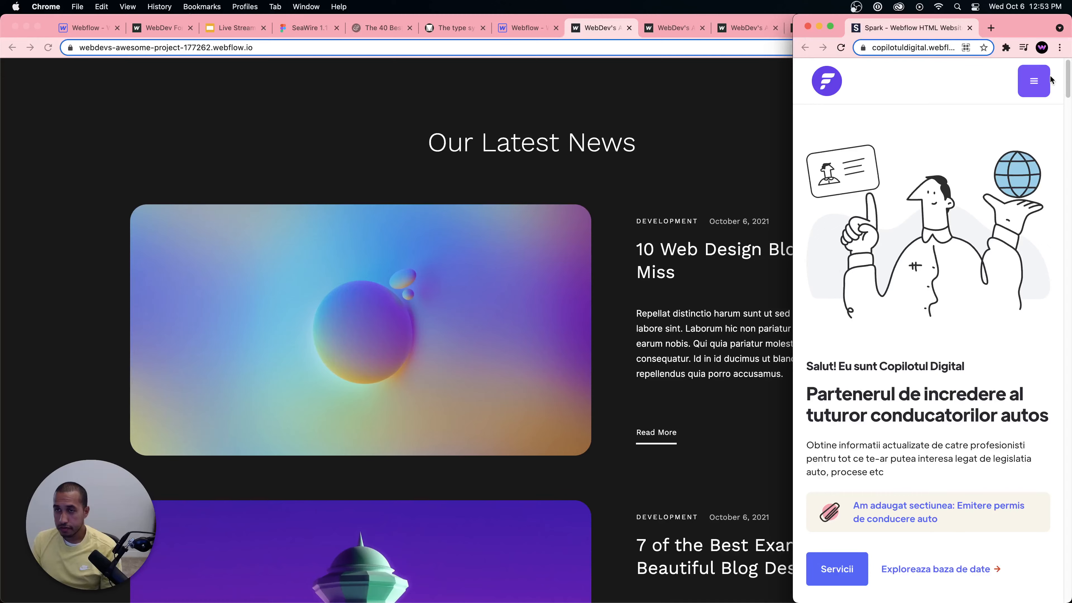
pyautogui.click(1034, 81)
pyautogui.click(1033, 81)
# Widen the browser window to the full screen width and skim the home page between the hero and the Servicii cards.
pyautogui.moveTo(791, 192); pyautogui.dragTo(1, 209)
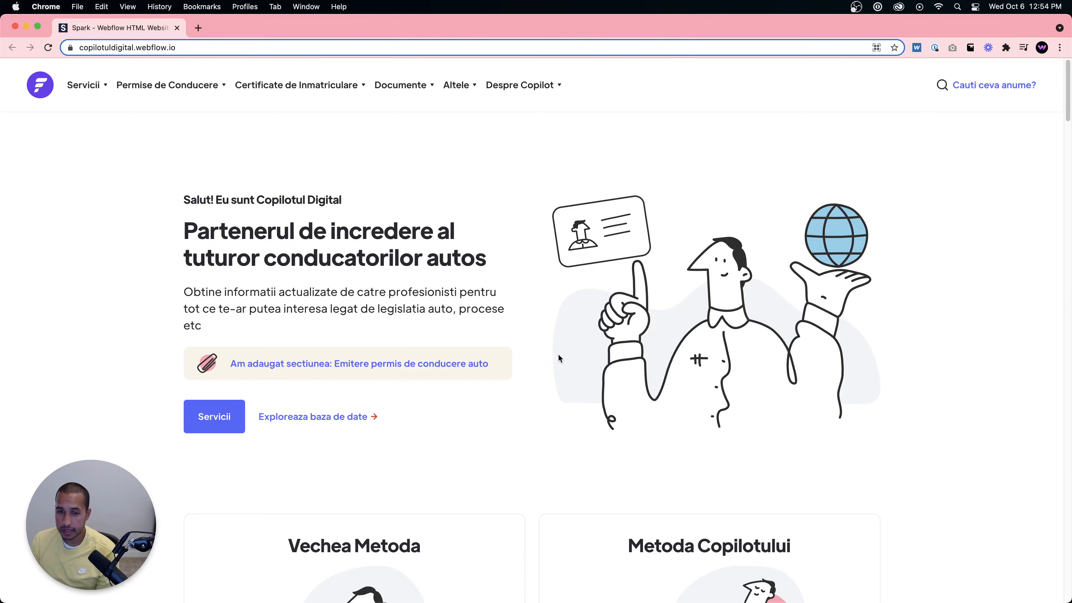
pyautogui.scroll(-15, 557, 359)
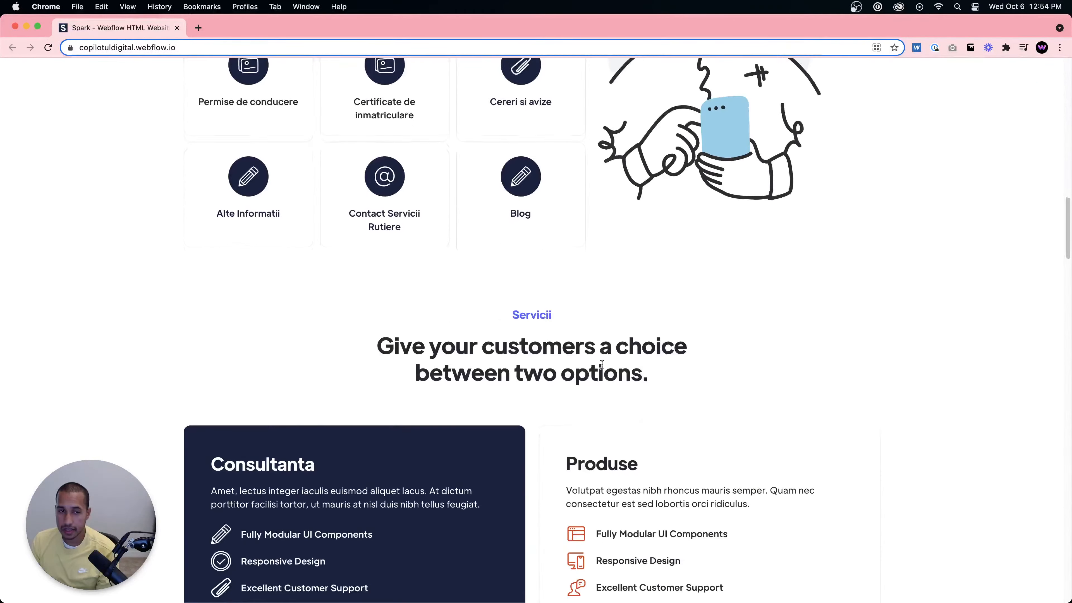
pyautogui.scroll(-20, 601, 364)
pyautogui.scroll(3, 570, 308)
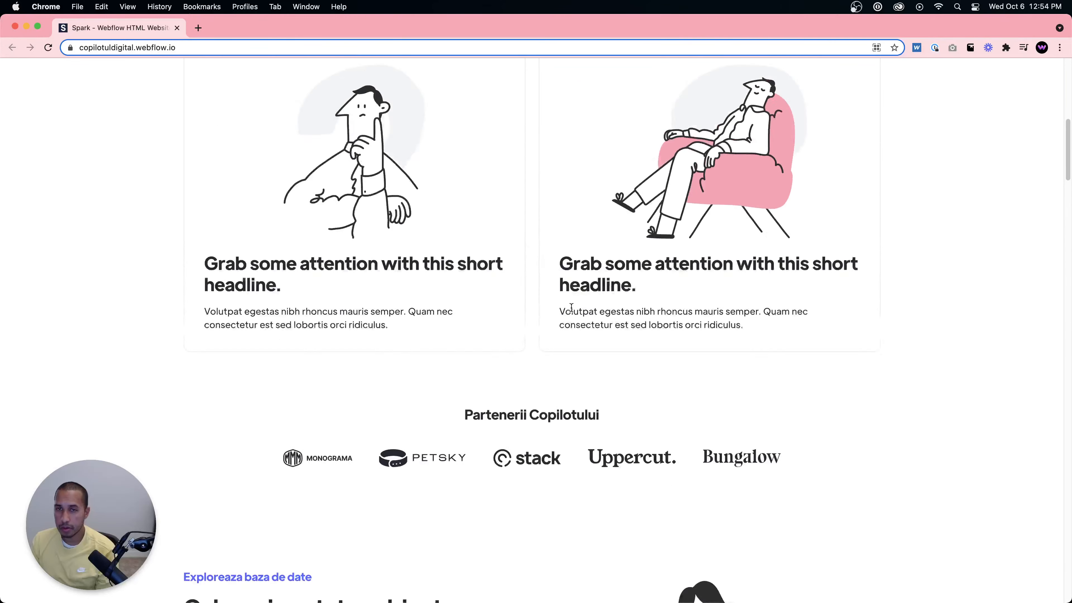
pyautogui.scroll(20, 571, 308)
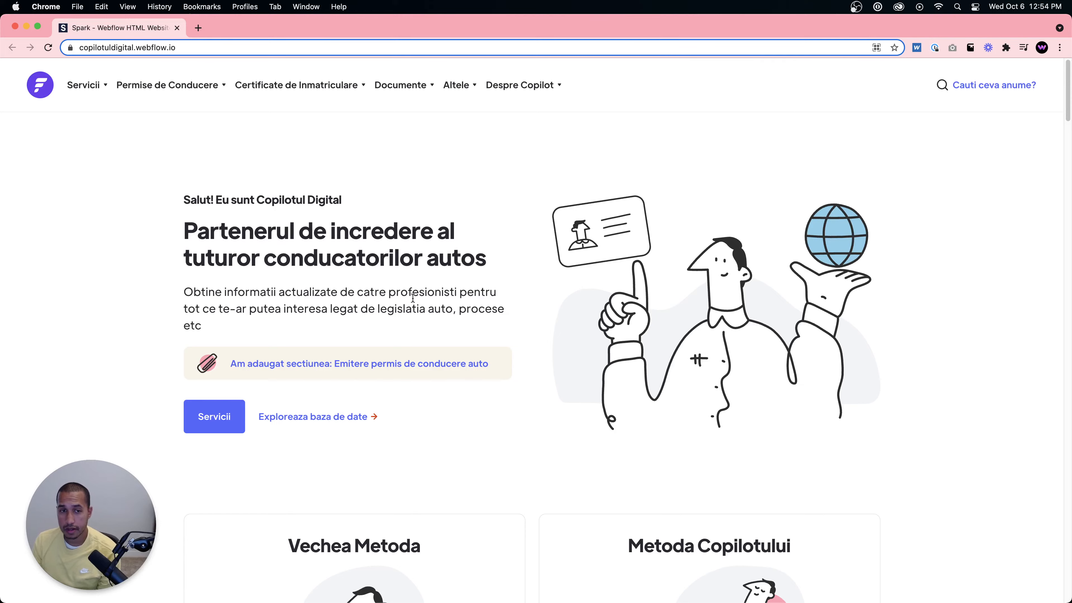
# Review the full-width layout from the hero through Servicii, Beneficii, Reusite and Despre Mine to the Articolele Copilotului blog cards.
pyautogui.scroll(-5, 470, 287)
pyautogui.scroll(-14, 469, 288)
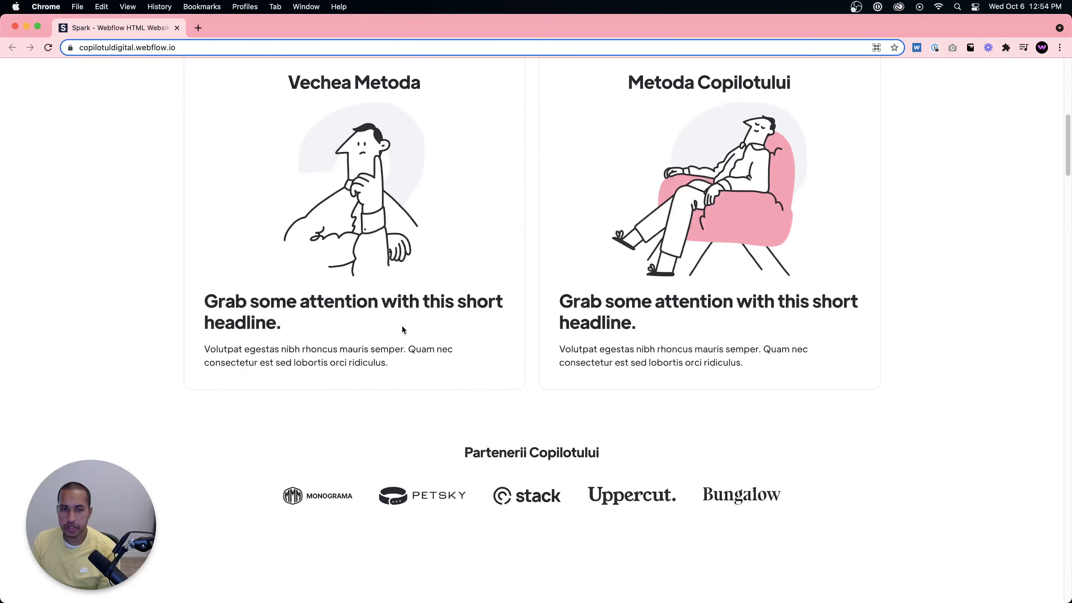
pyautogui.scroll(-13, 347, 316)
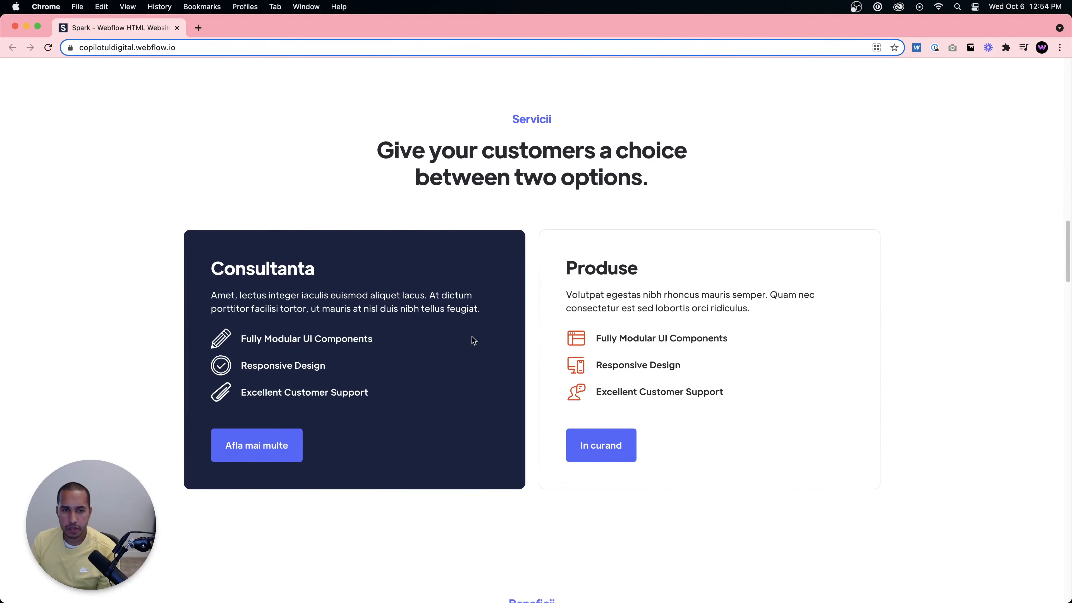
pyautogui.scroll(-2, 397, 326)
pyautogui.scroll(-9, 399, 325)
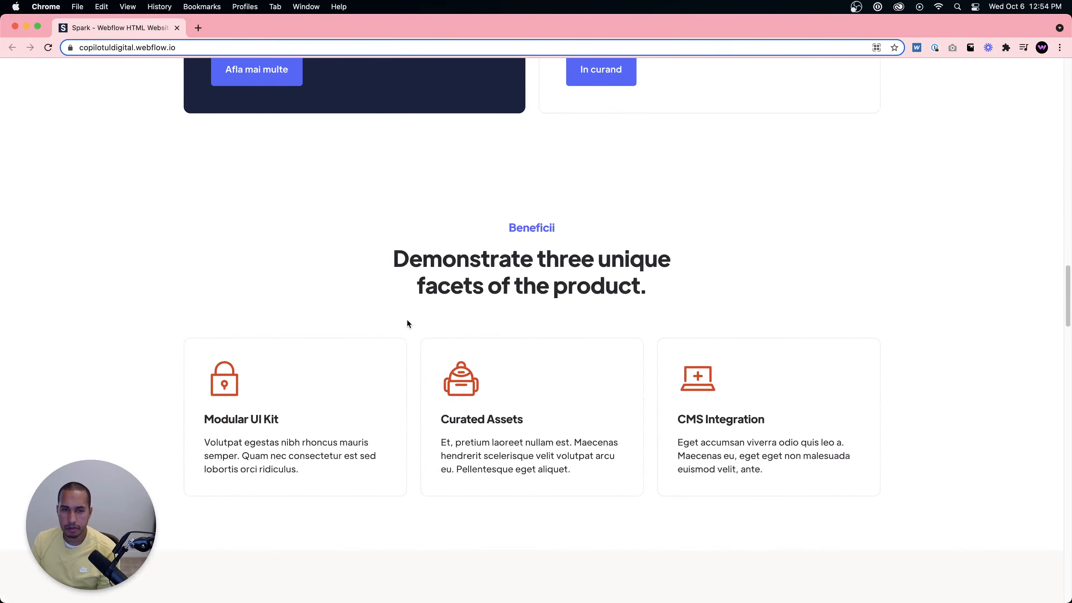
pyautogui.scroll(-10, 553, 339)
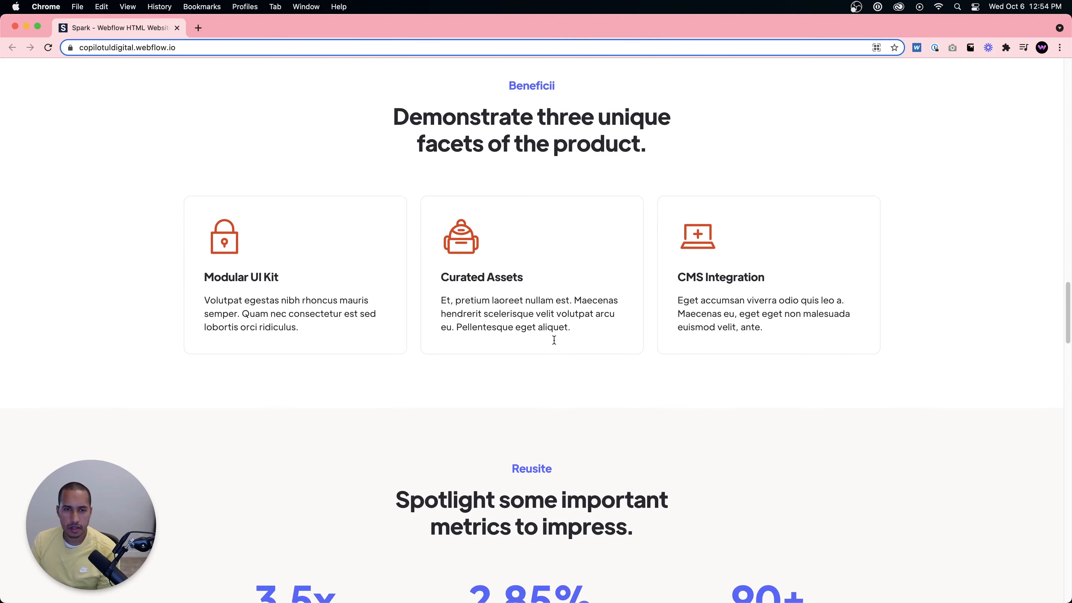
pyautogui.scroll(-15, 554, 338)
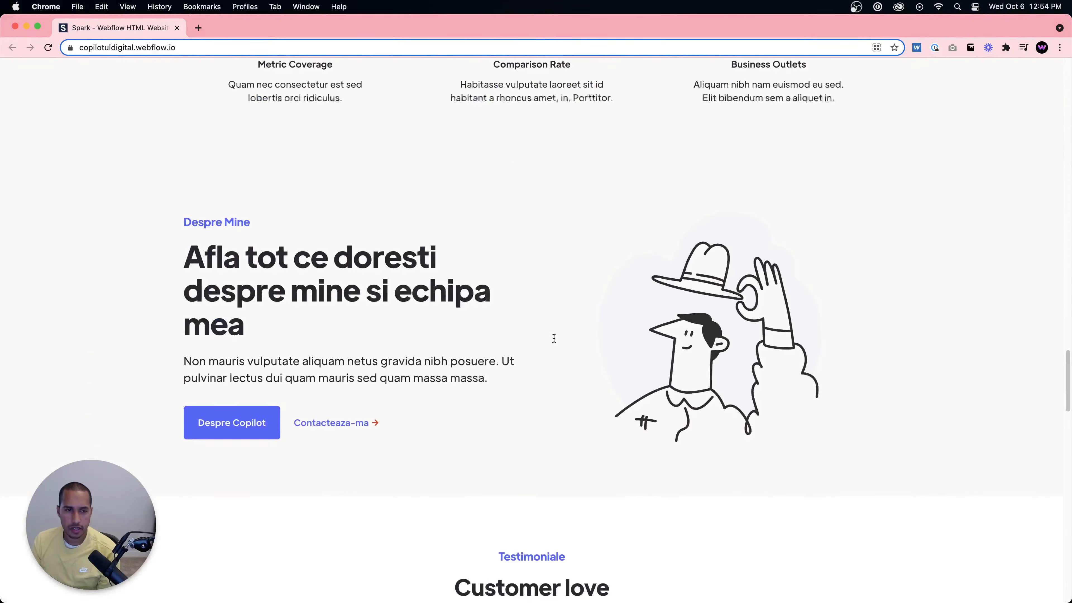
pyautogui.scroll(-15, 554, 339)
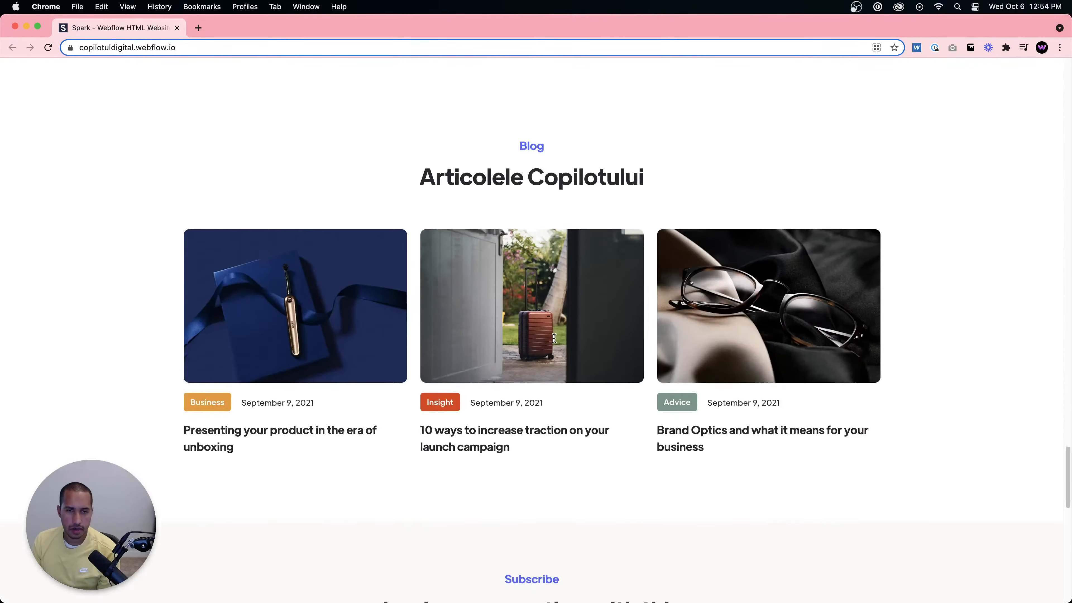
# Recheck the full-width sections from the blog cards back up through the metrics, Servicii and method cards to the hero.
pyautogui.scroll(15, 554, 338)
pyautogui.scroll(20, 553, 339)
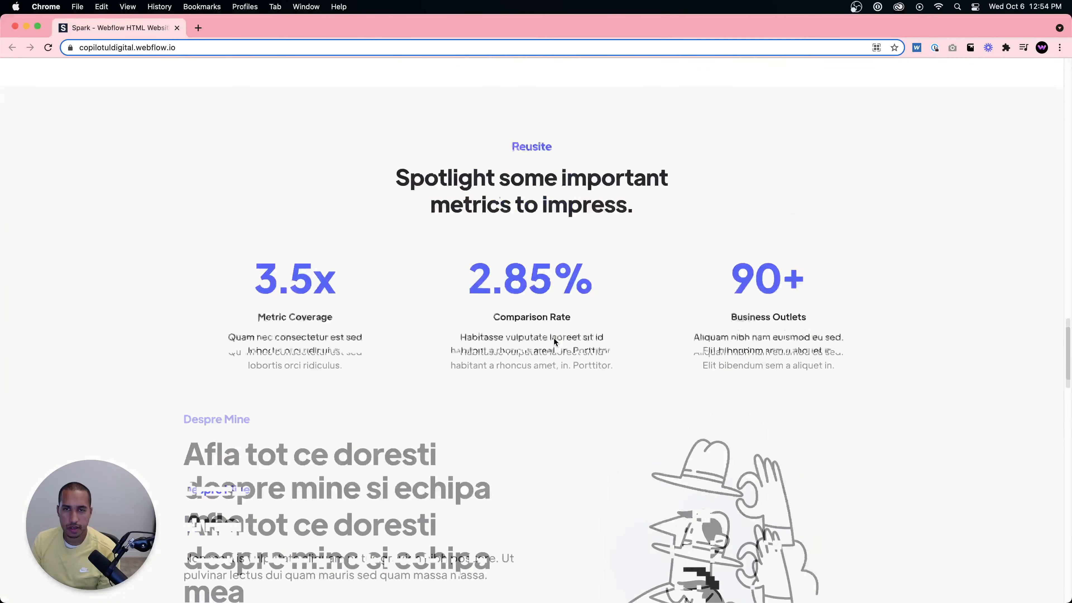
pyautogui.scroll(-5, 517, 340)
pyautogui.scroll(15, 499, 384)
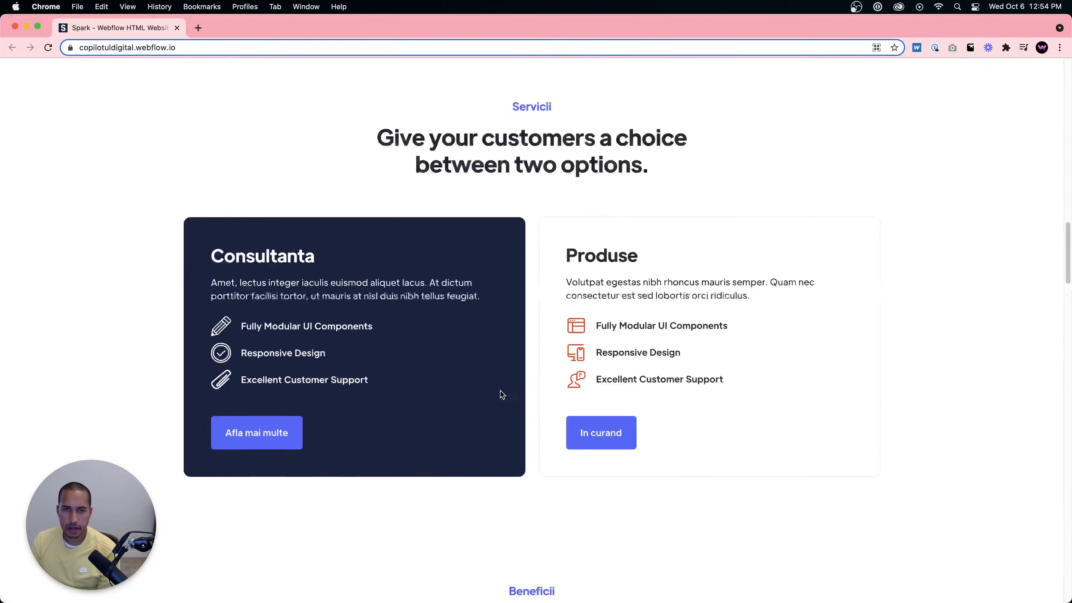
pyautogui.scroll(5, 500, 387)
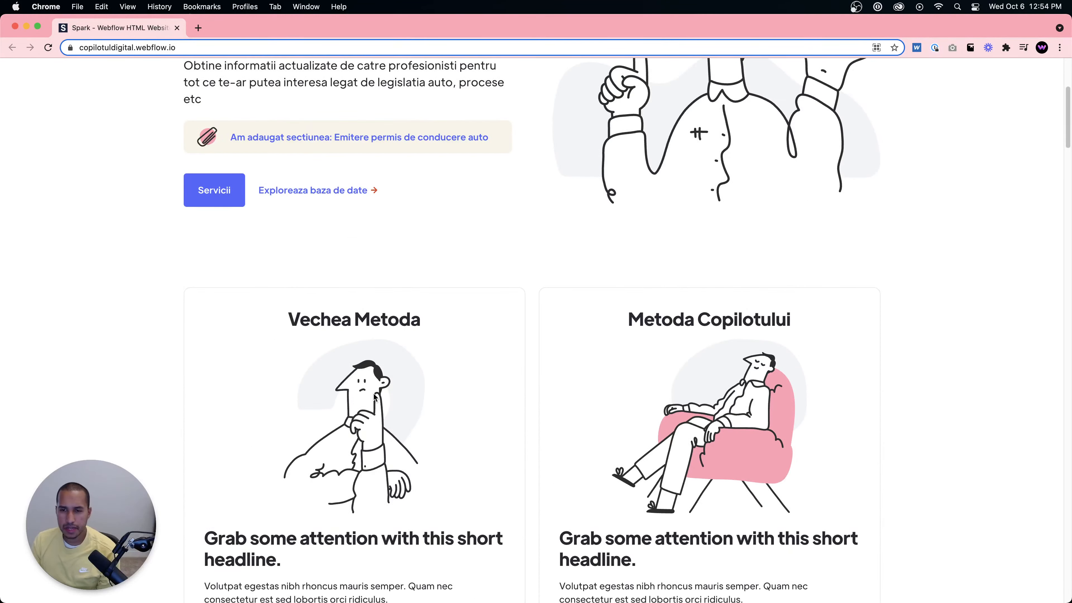
pyautogui.scroll(5, 374, 393)
pyautogui.scroll(-20, 375, 395)
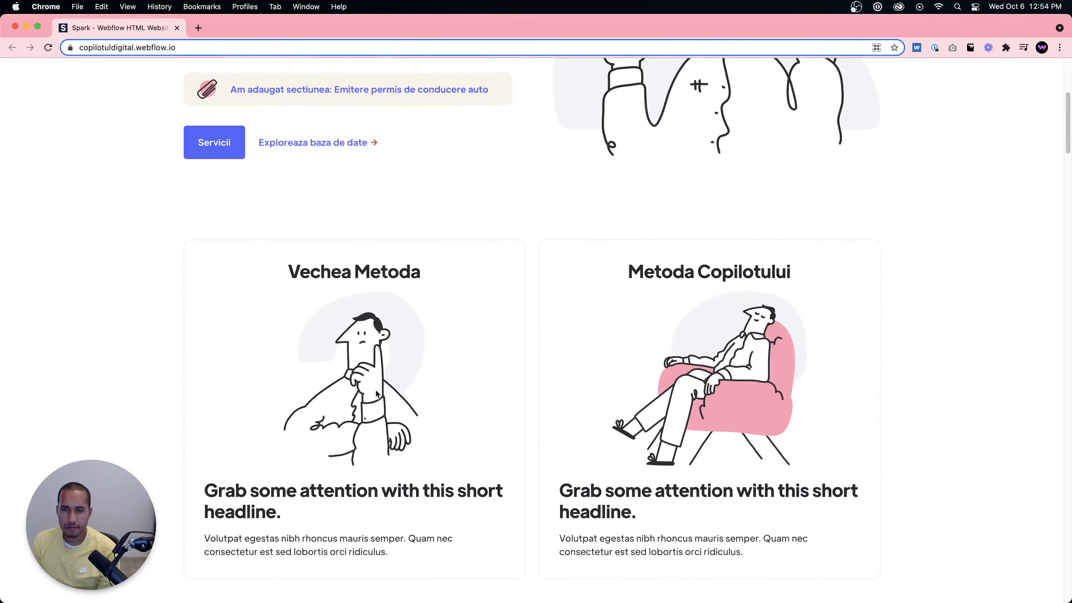
pyautogui.scroll(-2, 376, 390)
pyautogui.scroll(20, 380, 386)
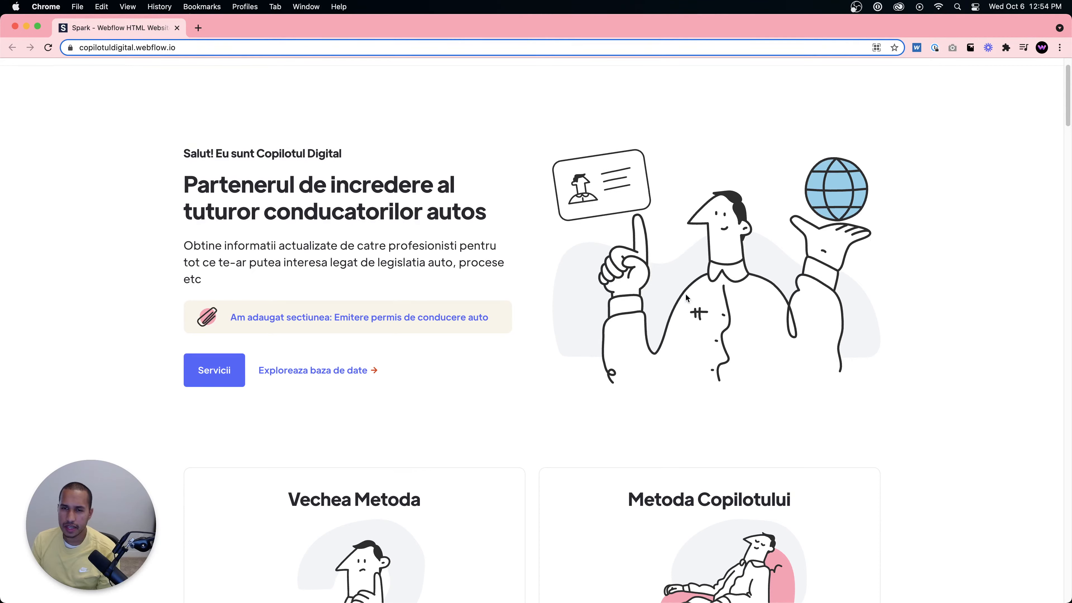
# Inspect the Vechea Metoda card's "Grab some attention with this short headline." text by highlighting it twice.
pyautogui.scroll(-8, 687, 285)
pyautogui.scroll(1, 670, 268)
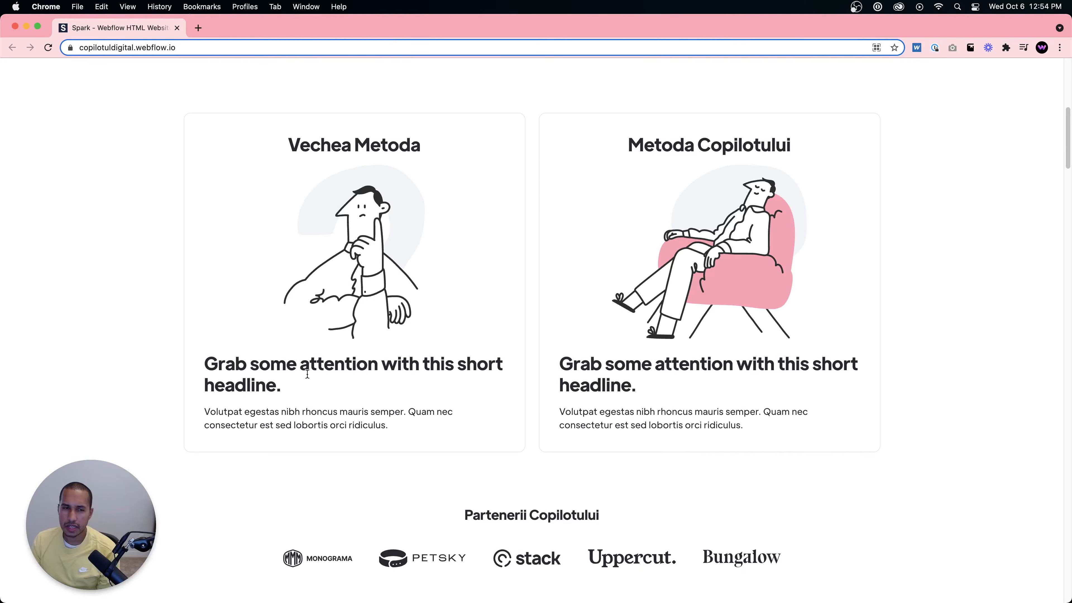
pyautogui.moveTo(305, 383); pyautogui.dragTo(250, 364)
pyautogui.click(292, 406)
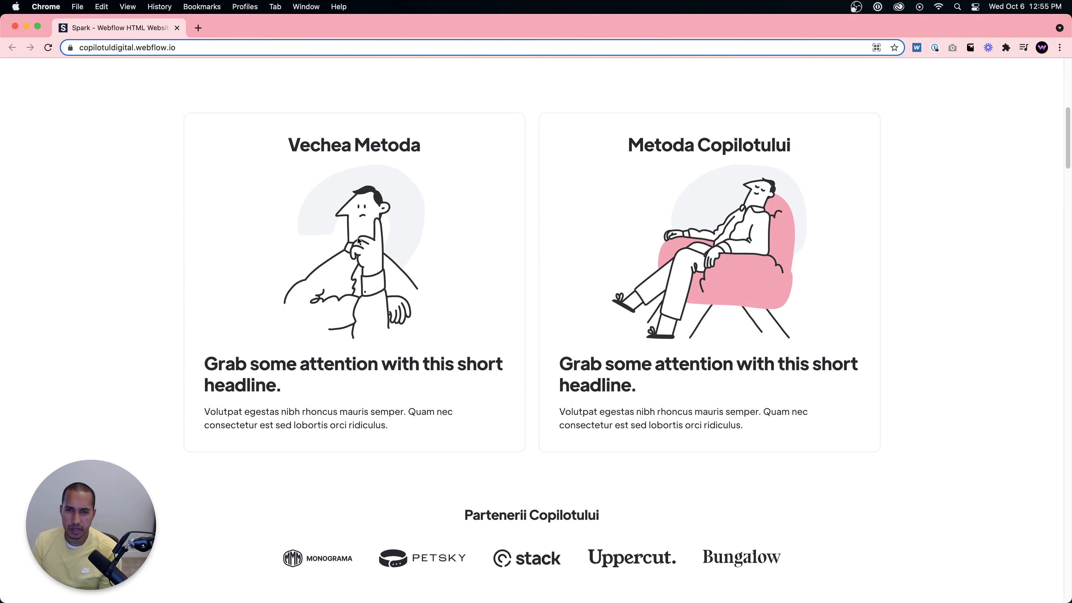
pyautogui.scroll(-1, 400, 243)
pyautogui.scroll(-1, 400, 244)
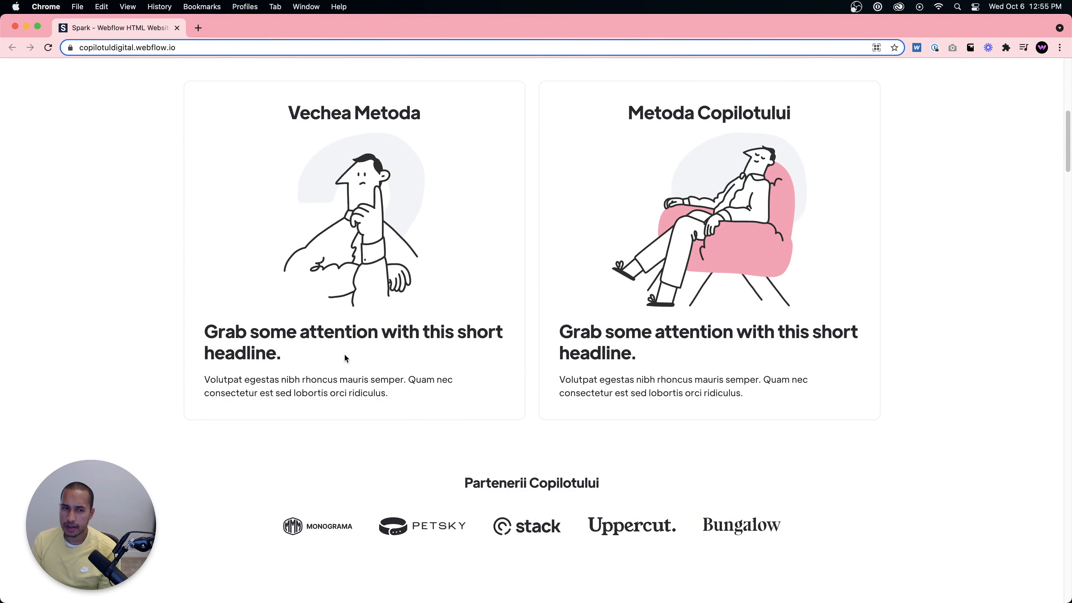
pyautogui.moveTo(345, 358); pyautogui.dragTo(241, 341)
pyautogui.click(483, 275)
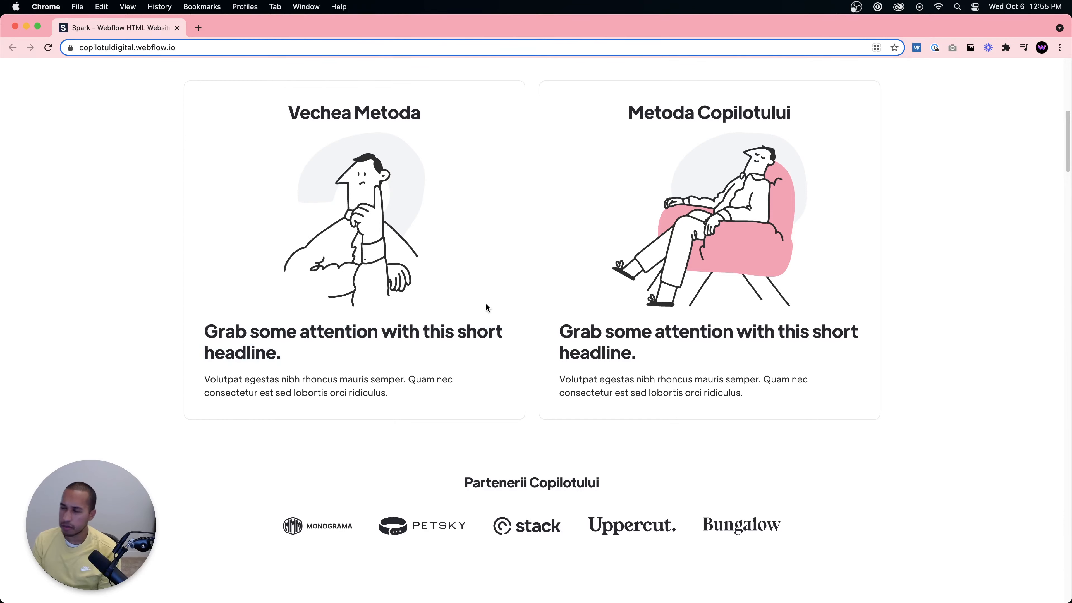
# Compare the Vechea Metoda card's headline with its description by highlighting the headline and "Volutpat egestas nibh rhoncus".
pyautogui.scroll(-6, 483, 298)
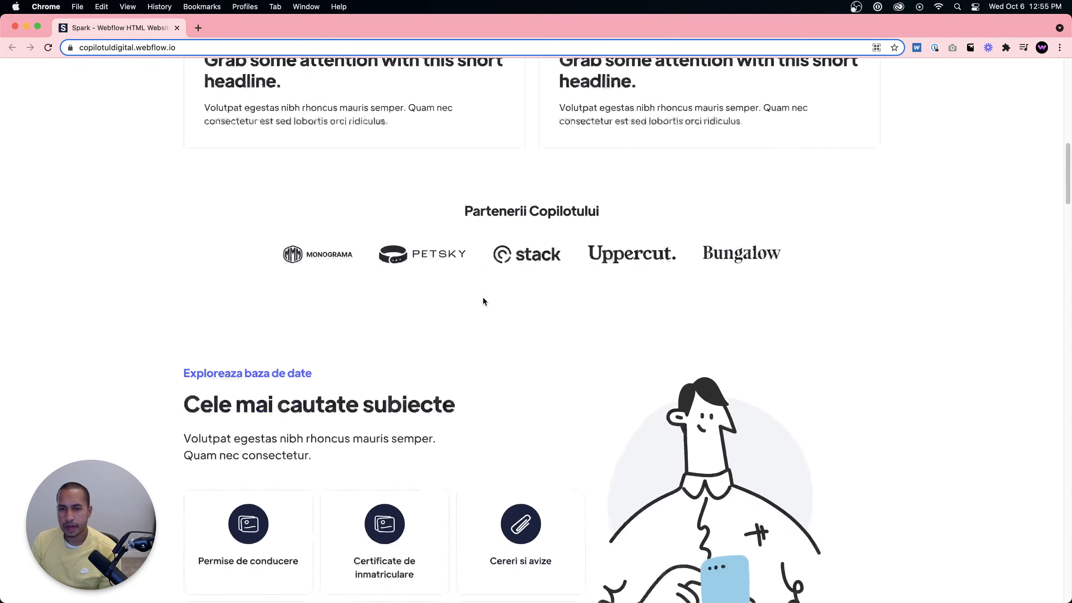
pyautogui.scroll(8, 483, 296)
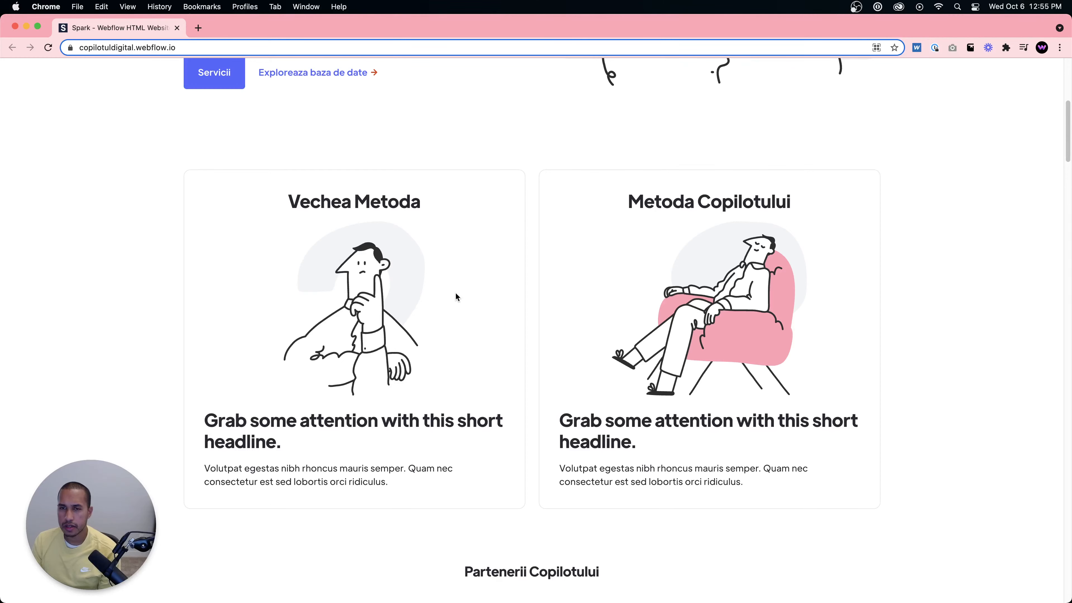
pyautogui.scroll(1, 451, 293)
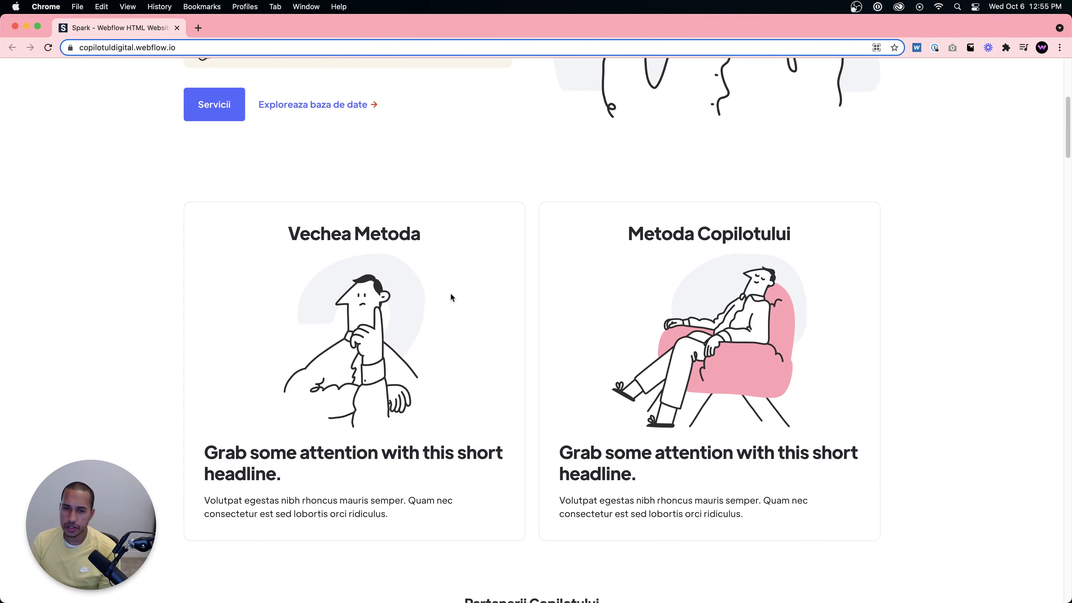
pyautogui.moveTo(208, 454); pyautogui.dragTo(282, 475)
pyautogui.click(327, 491)
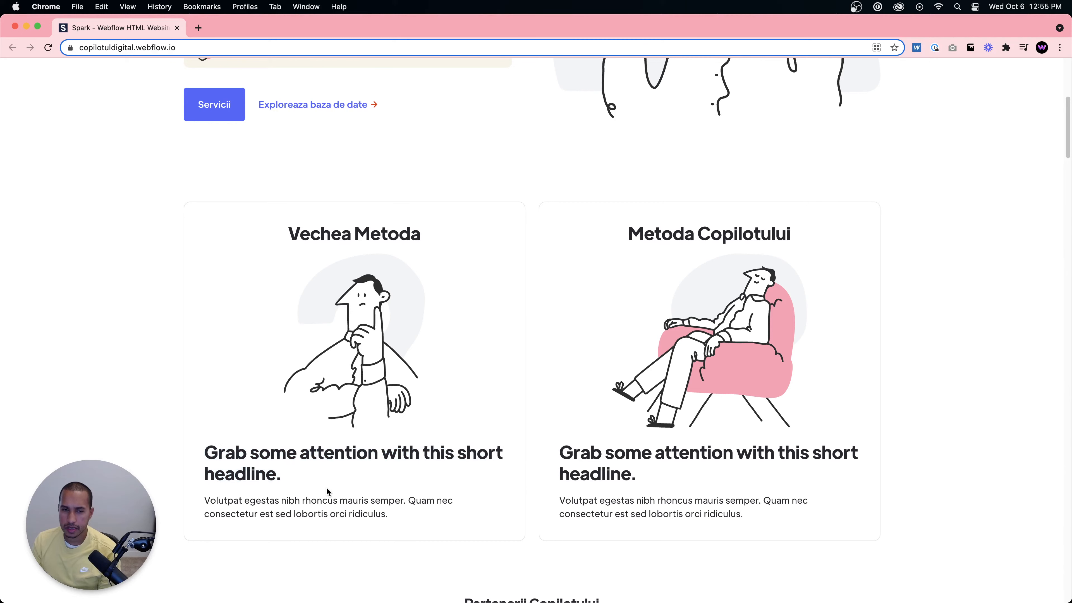
pyautogui.moveTo(205, 501); pyautogui.dragTo(338, 501)
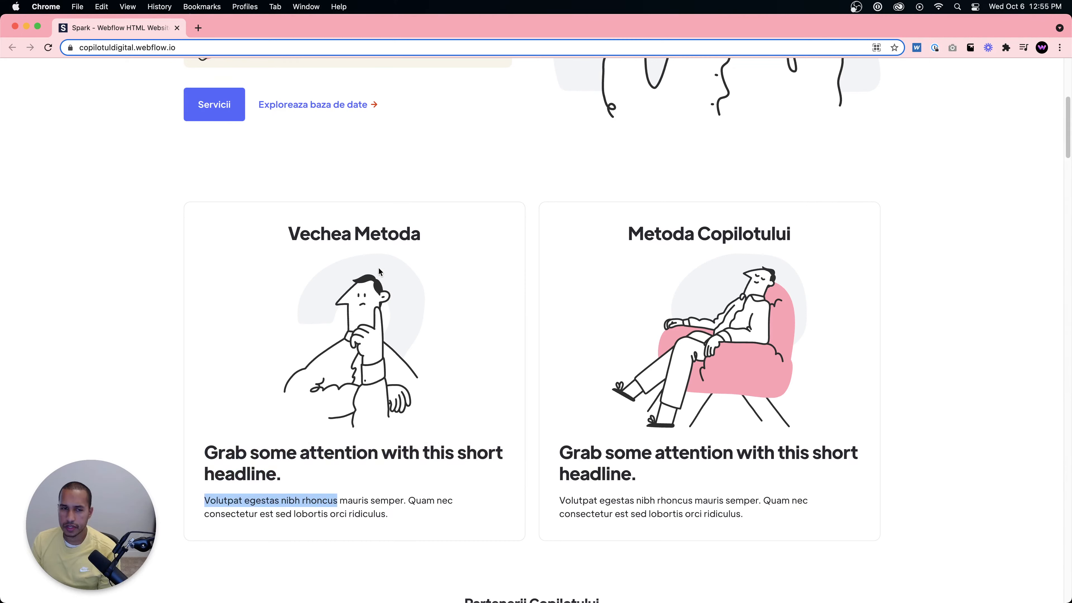
# Examine heading sizes and card layouts from Cele mai cautate subiecte through Servicii, Beneficii and Reusite to Despre Mine.
pyautogui.scroll(-15, 402, 370)
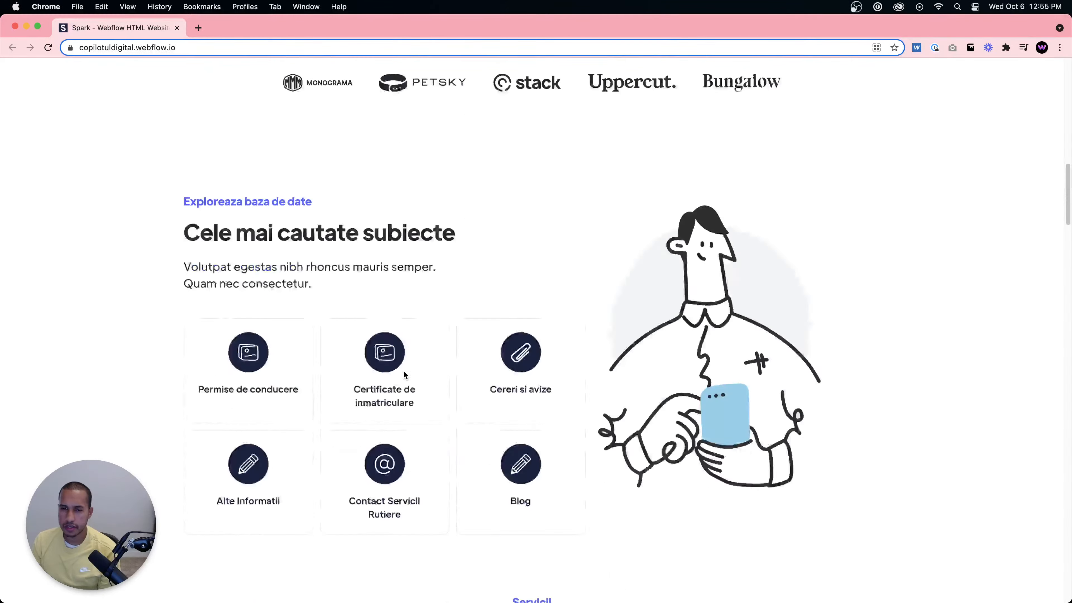
pyautogui.scroll(-10, 402, 370)
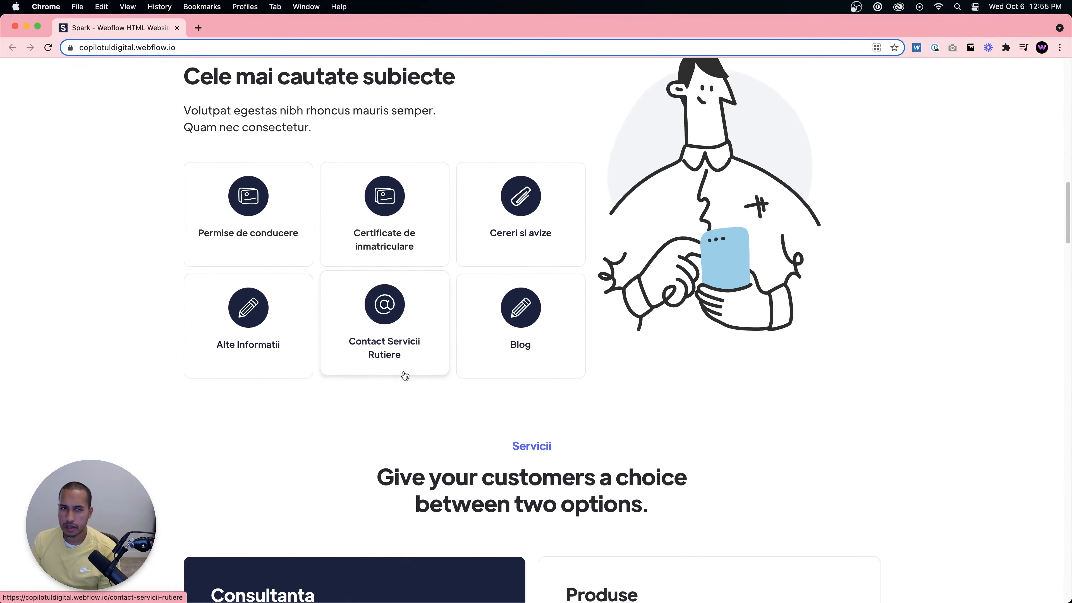
pyautogui.scroll(-10, 403, 372)
pyautogui.scroll(10, 403, 370)
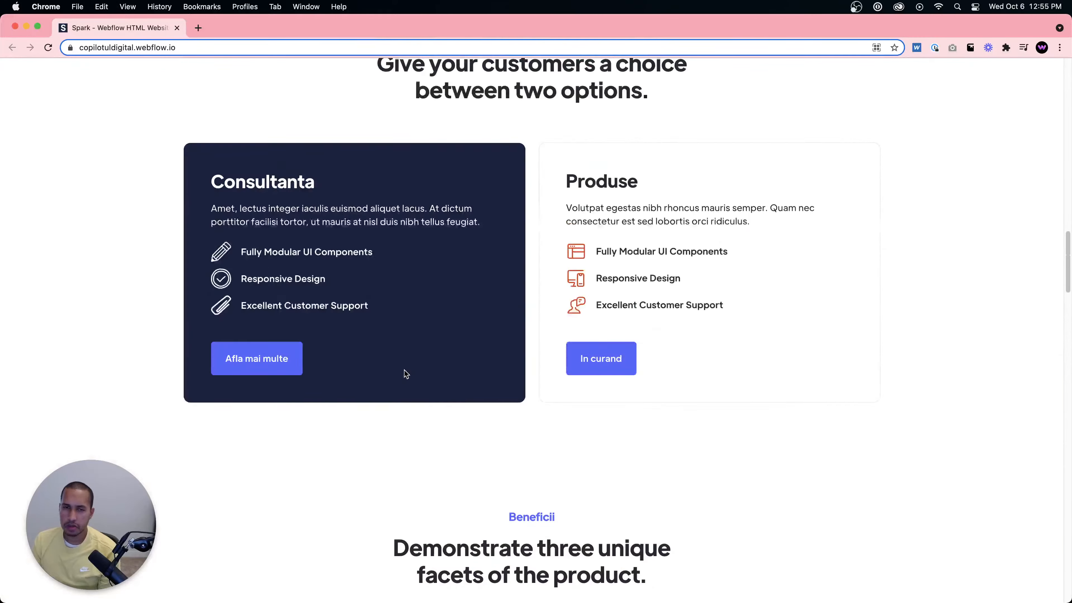
pyautogui.scroll(-15, 404, 370)
pyautogui.scroll(4, 403, 369)
pyautogui.scroll(10, 403, 369)
pyautogui.scroll(-15, 403, 368)
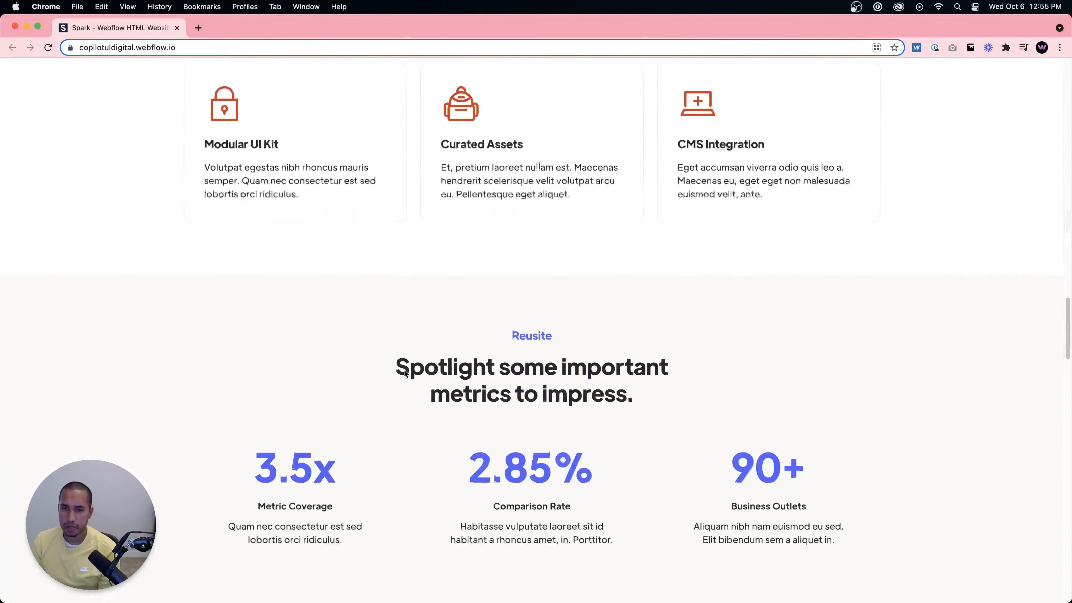
pyautogui.scroll(3, 403, 368)
pyautogui.scroll(3, 736, 387)
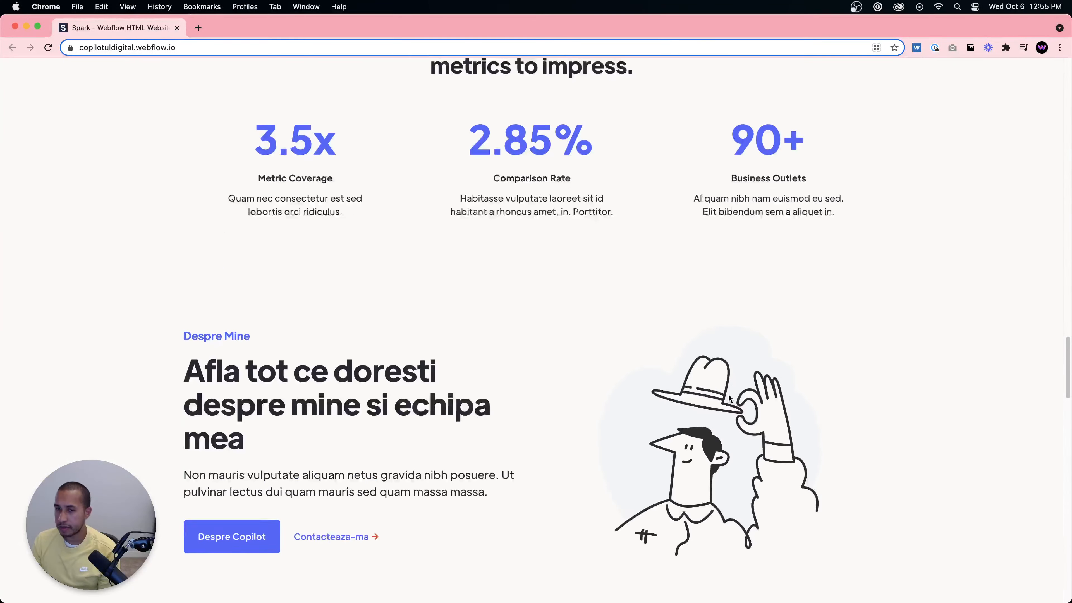
pyautogui.scroll(15, 718, 382)
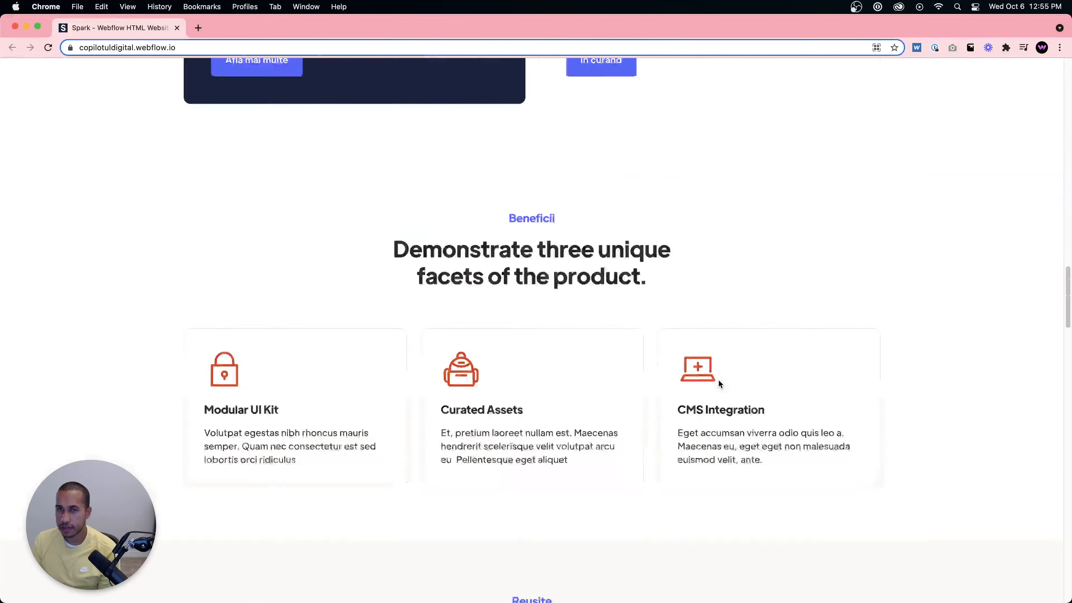
# Inspect the Vechea Metoda card's illustration in the browser's developer tools.
pyautogui.scroll(10, 718, 382)
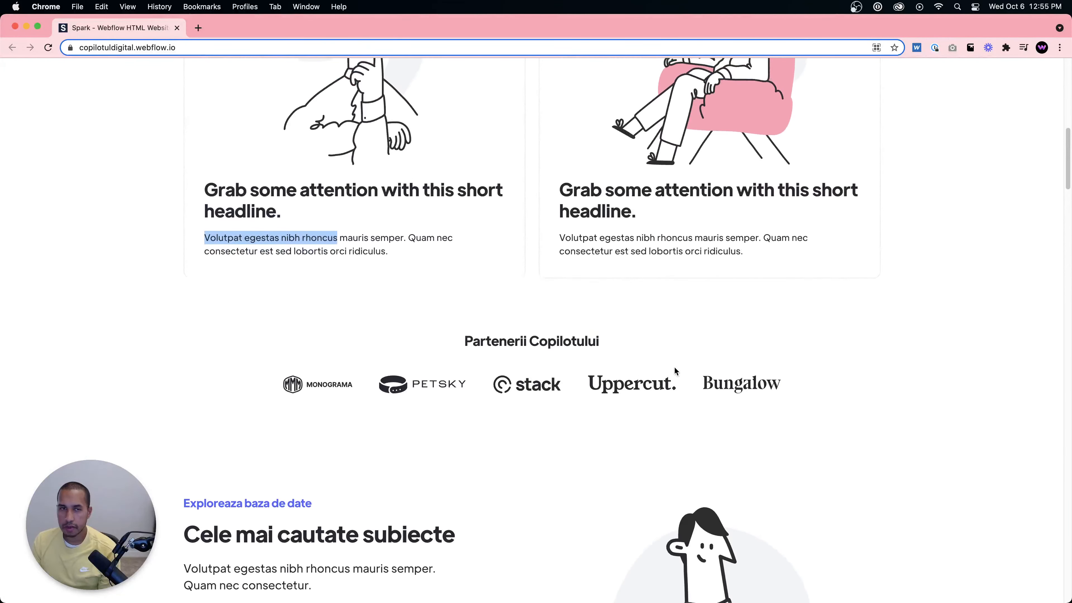
pyautogui.rightClick(325, 342)
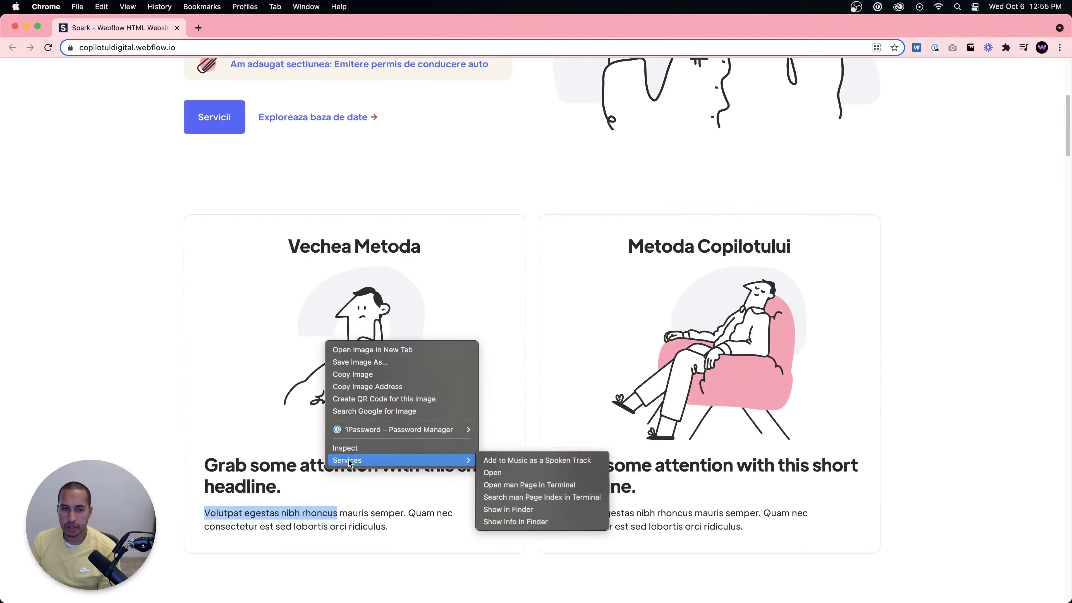
pyautogui.click(569, 428)
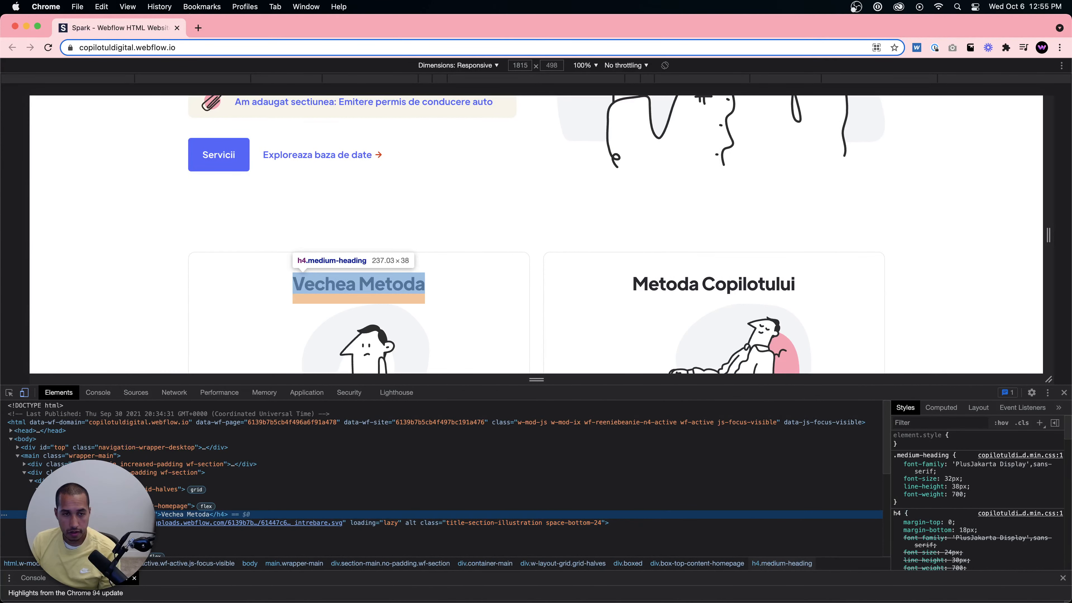
pyautogui.click(1001, 489)
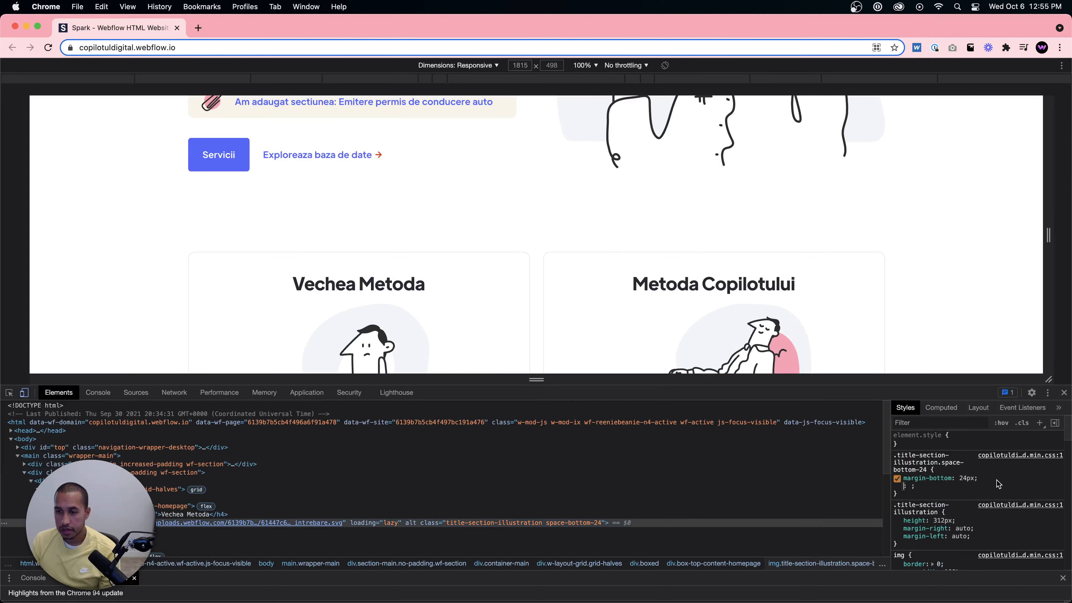
pyautogui.write('8px')
pyautogui.press('Return')
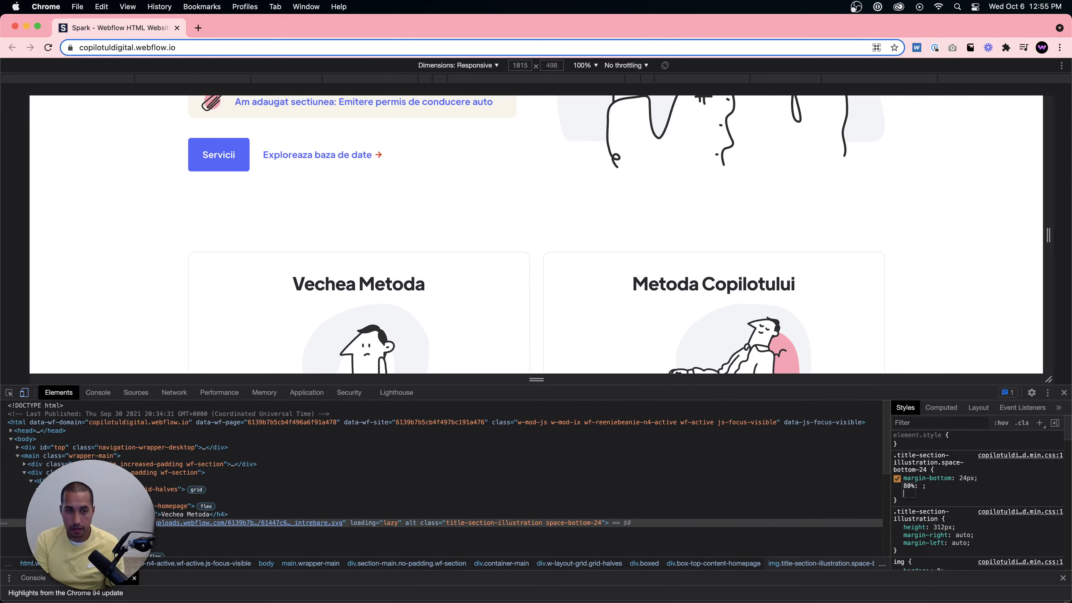
pyautogui.click(995, 481)
# Add a width of 80% to the illustration's .title-section-illustration.space-bottom-24 rule and view both method cards.
pyautogui.click(964, 487)
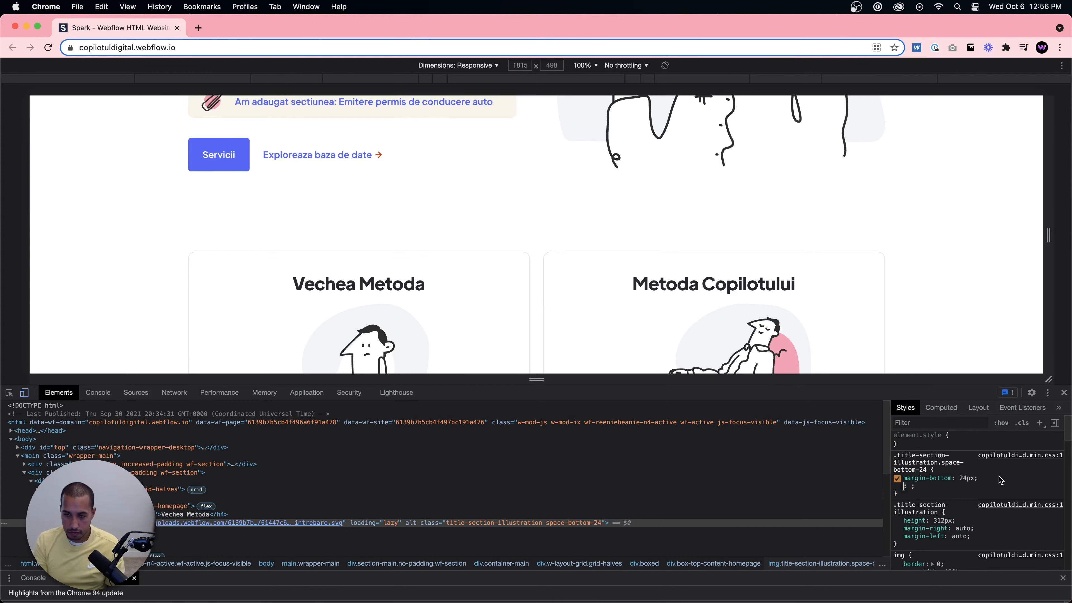
pyautogui.write('wid')
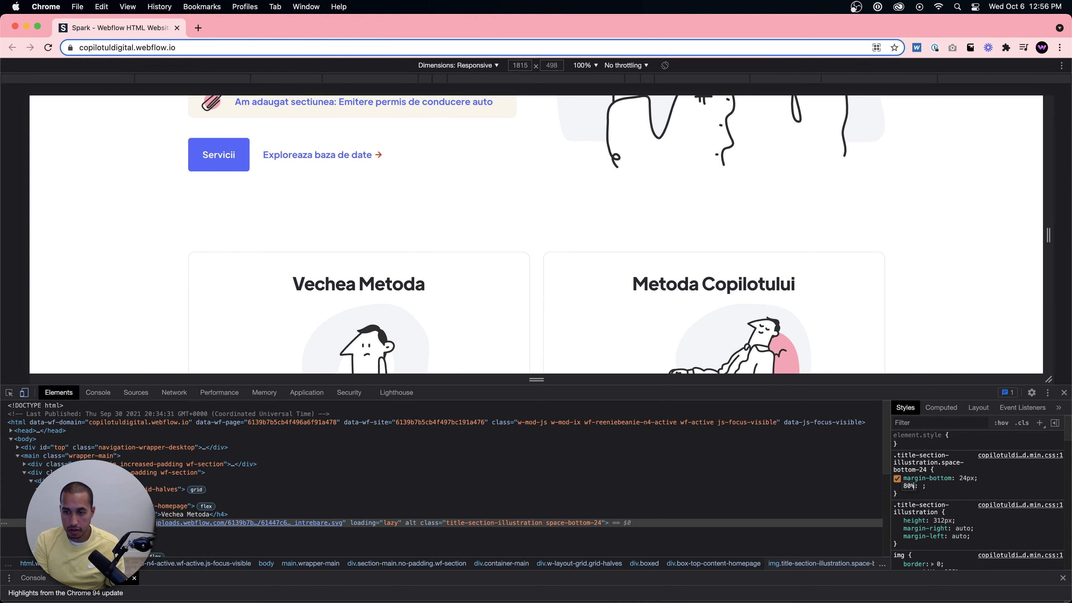
pyautogui.press('Tab')
pyautogui.write('80')
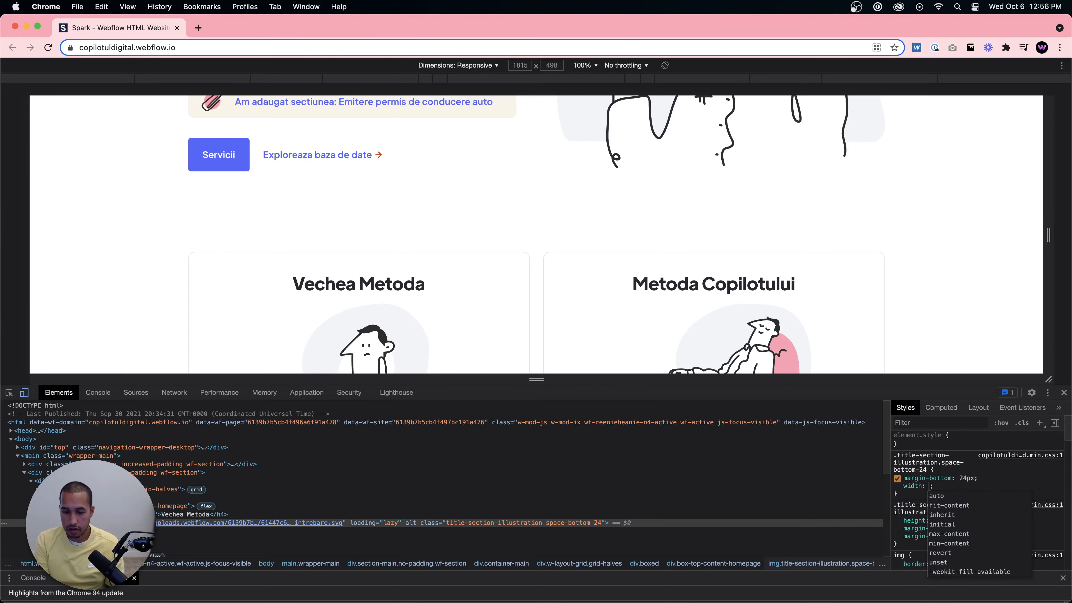
pyautogui.write('%')
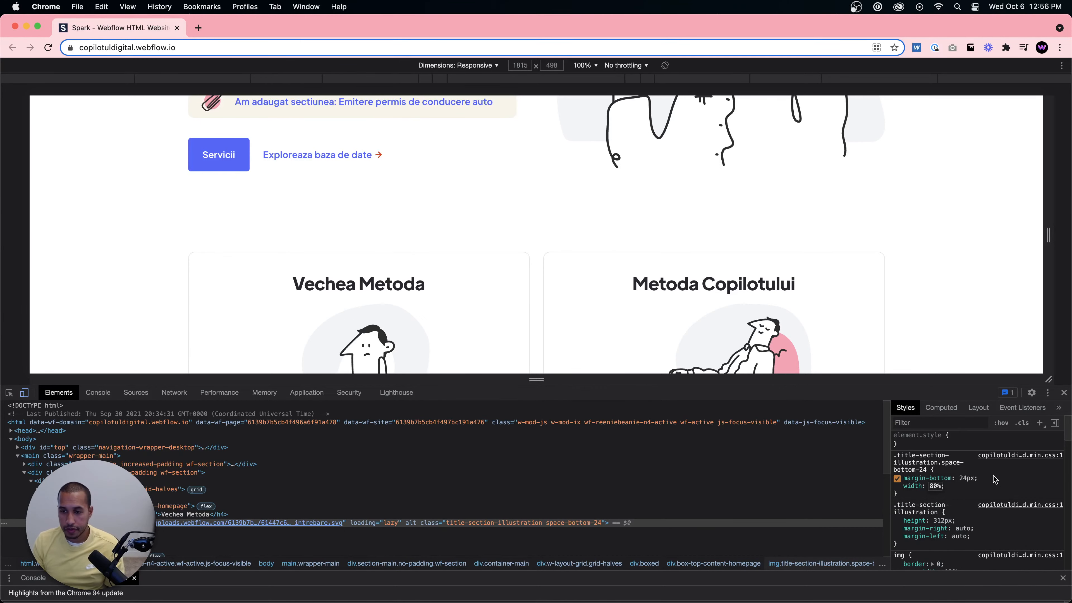
pyautogui.press('Return')
pyautogui.scroll(-5, 663, 285)
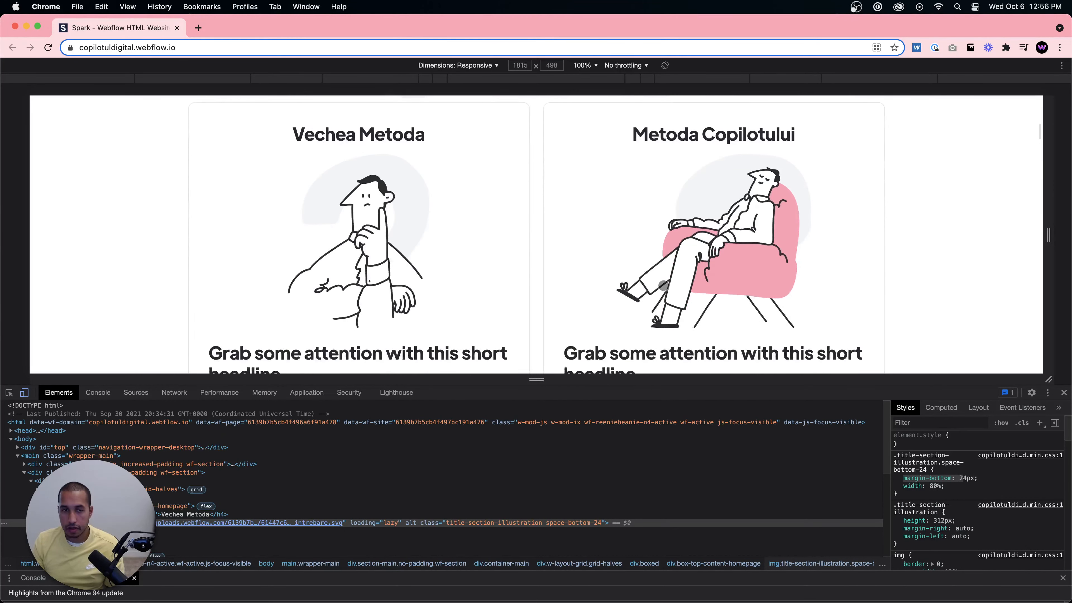
# Try widths of 60%, 20% and 40% for the method-card illustrations in the same CSS rule.
pyautogui.click(932, 485)
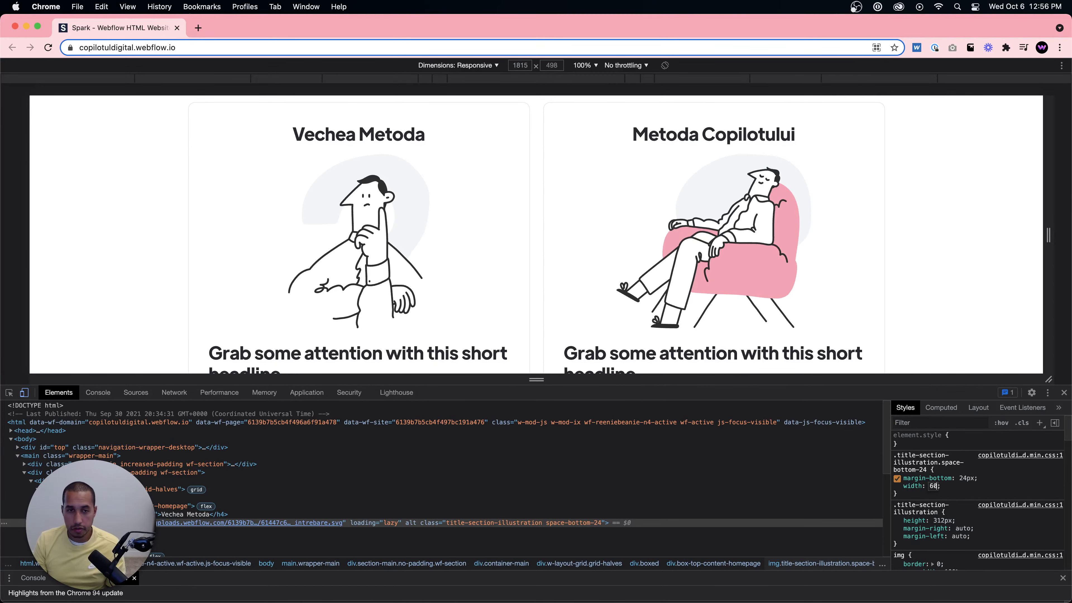
pyautogui.write('60%')
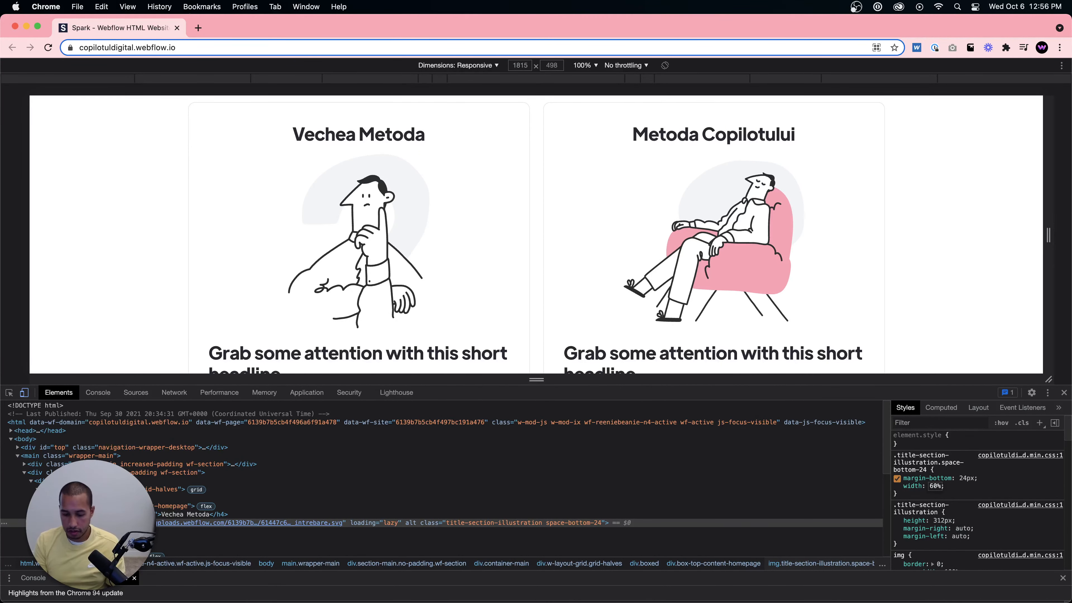
pyautogui.press('BackSpace')
pyautogui.press('BackSpace')
pyautogui.write('4')
pyautogui.press('BackSpace')
pyautogui.press('BackSpace')
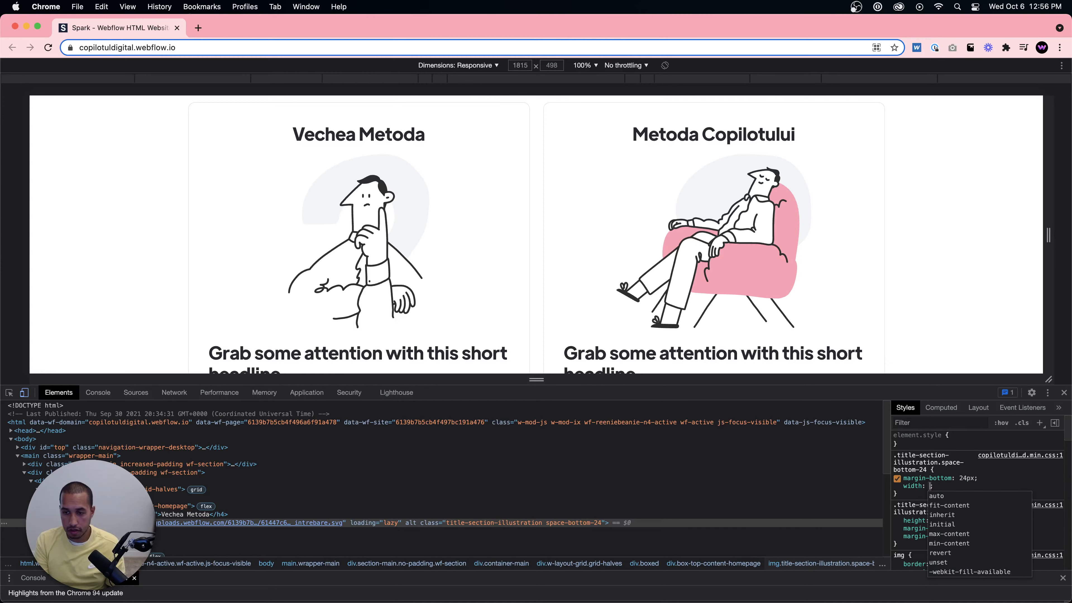
pyautogui.write('20%')
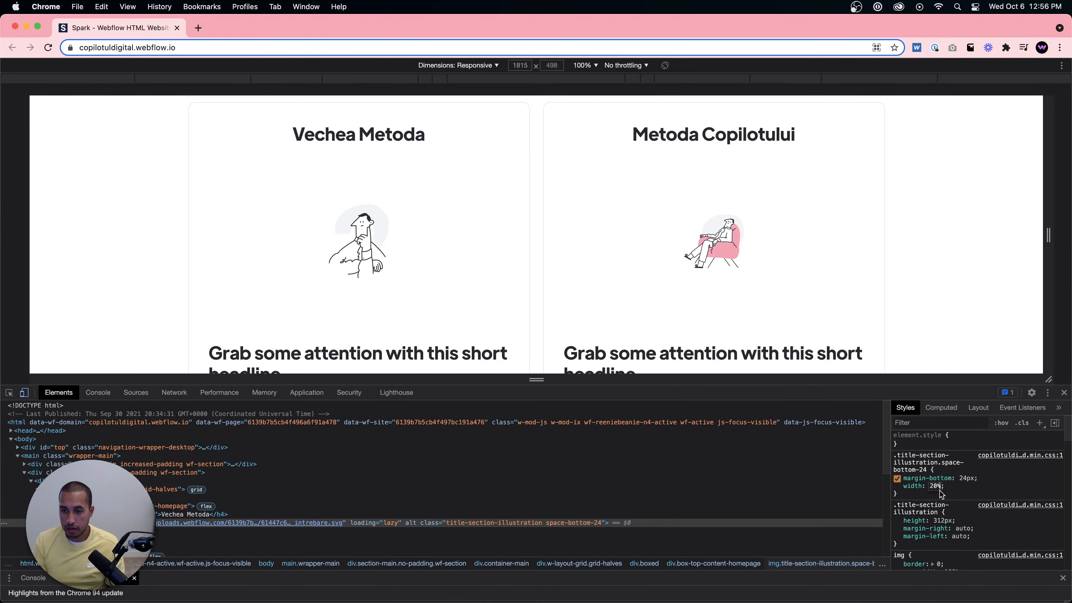
pyautogui.press('BackSpace')
pyautogui.press('BackSpace')
pyautogui.press('BackSpace')
pyautogui.write('40%')
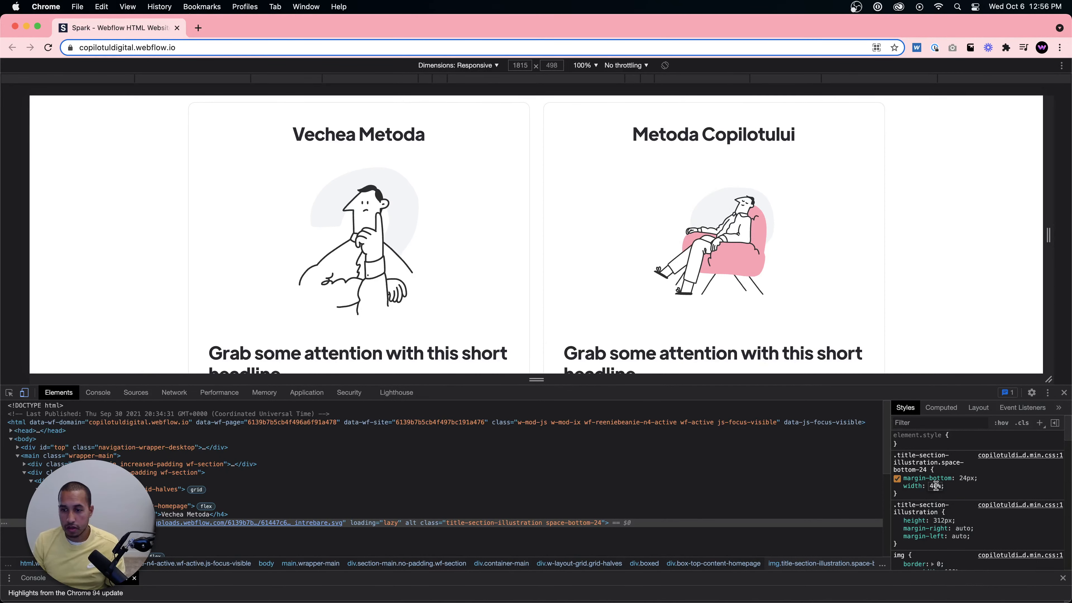
# Set the method-card illustrations' width to 35% and close the developer tools.
pyautogui.press('BackSpace')
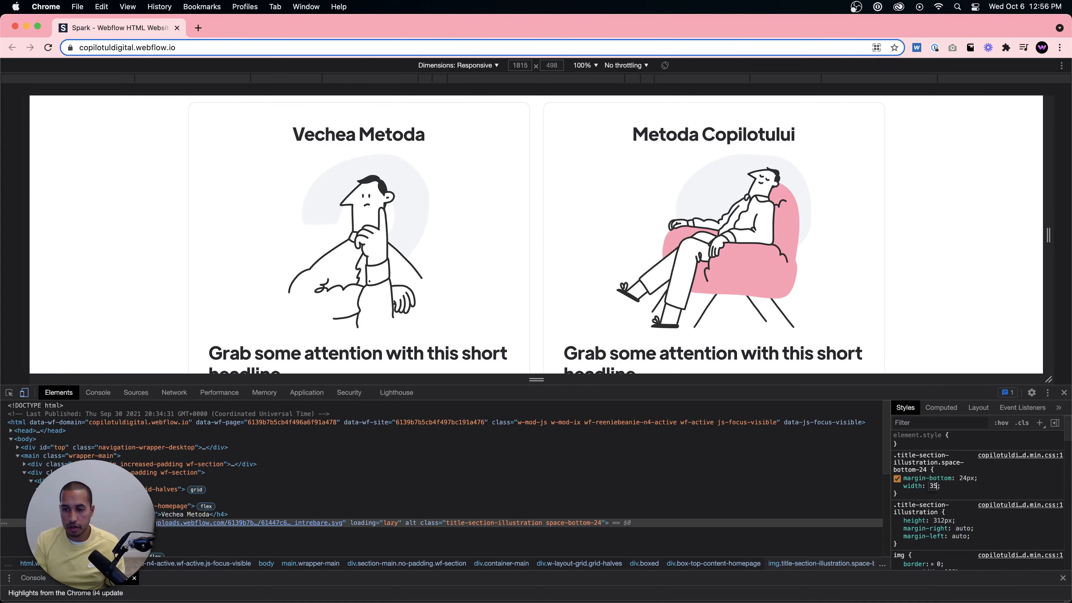
pyautogui.write('%')
pyautogui.press('Return')
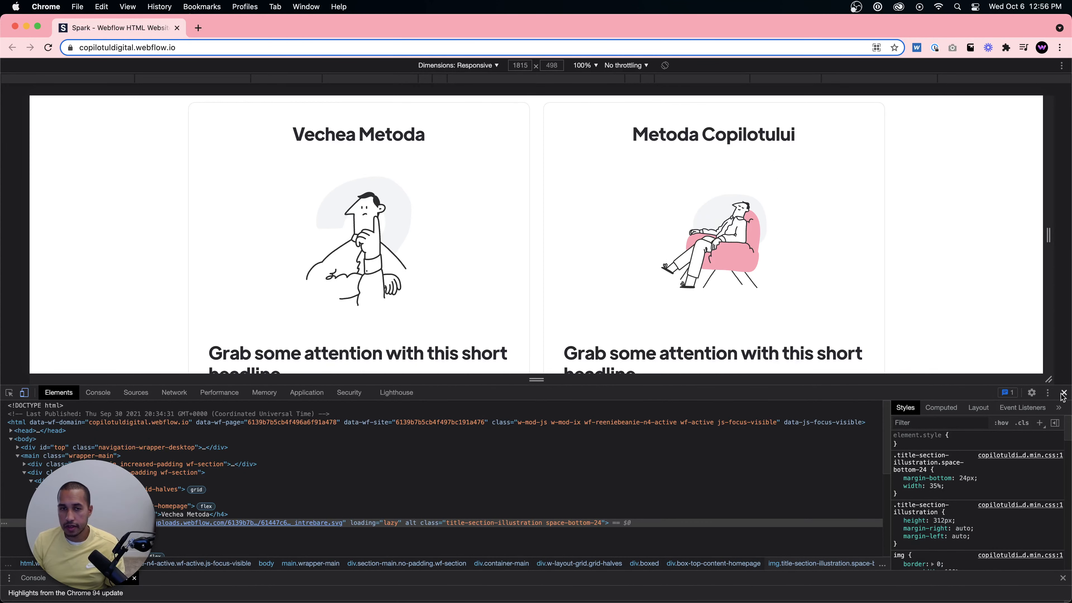
pyautogui.click(1062, 393)
# Compare the method cards' illustrations and spacing with the hero, partner logos, Cele mai cautate subiecte and Servicii sections.
pyautogui.scroll(2, 747, 344)
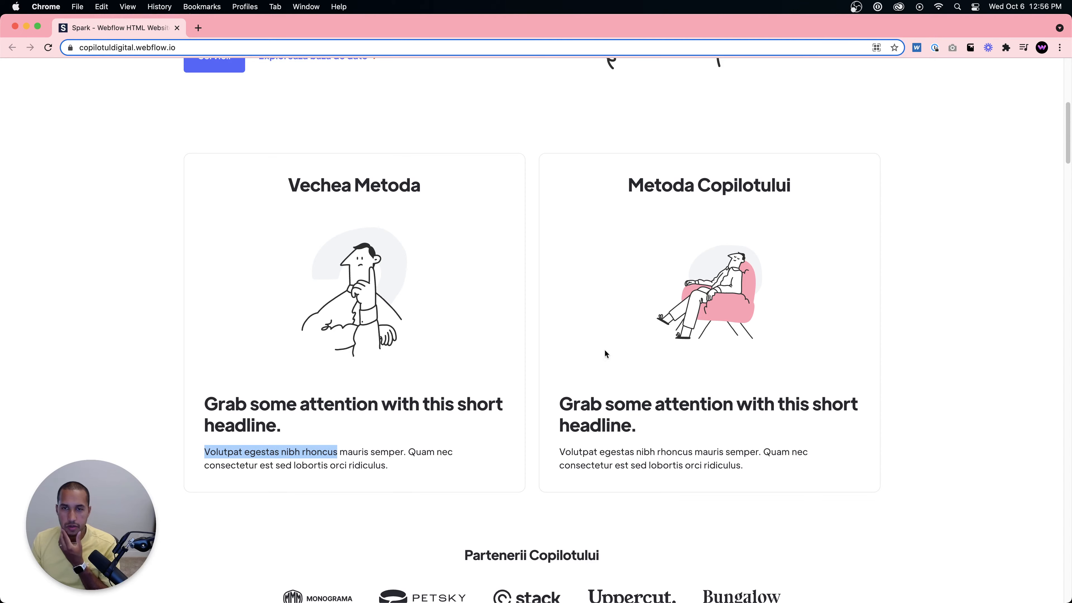
pyautogui.scroll(4, 606, 354)
pyautogui.scroll(-2, 397, 406)
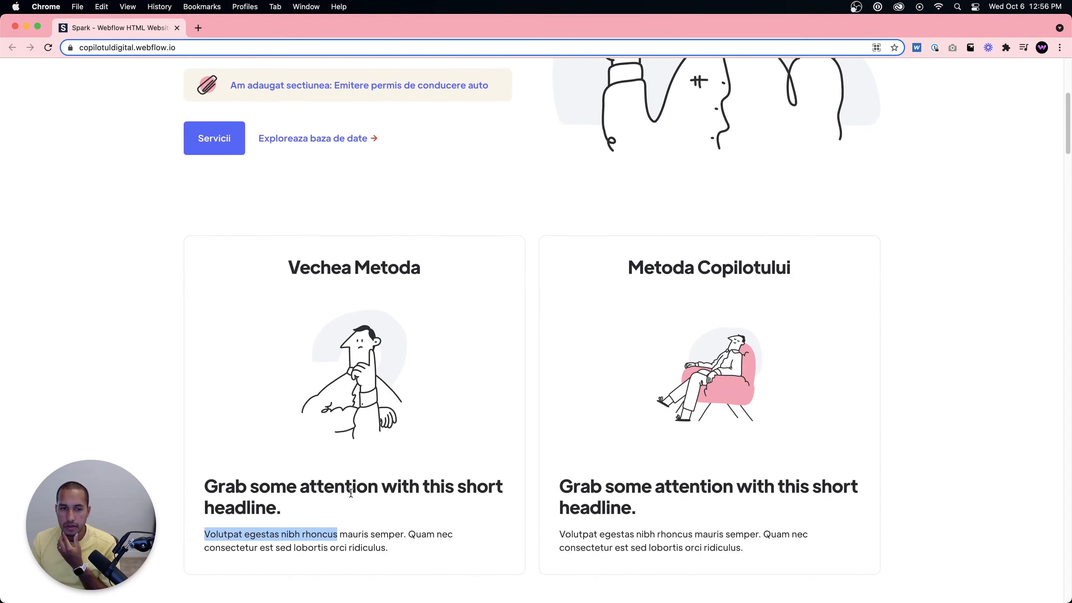
pyautogui.scroll(-10, 426, 488)
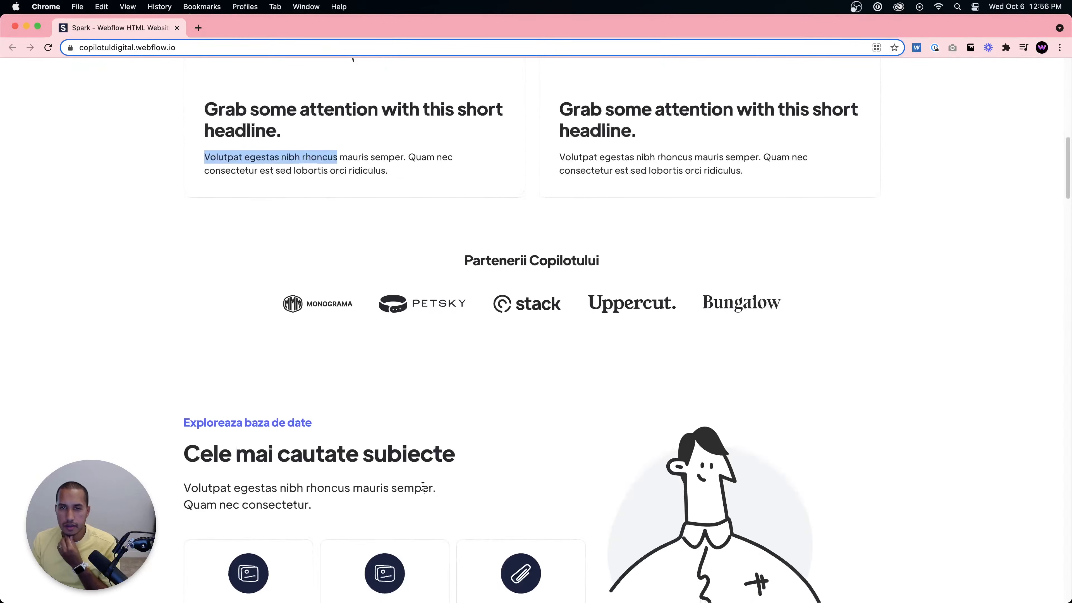
pyautogui.scroll(12, 423, 486)
pyautogui.scroll(-20, 422, 486)
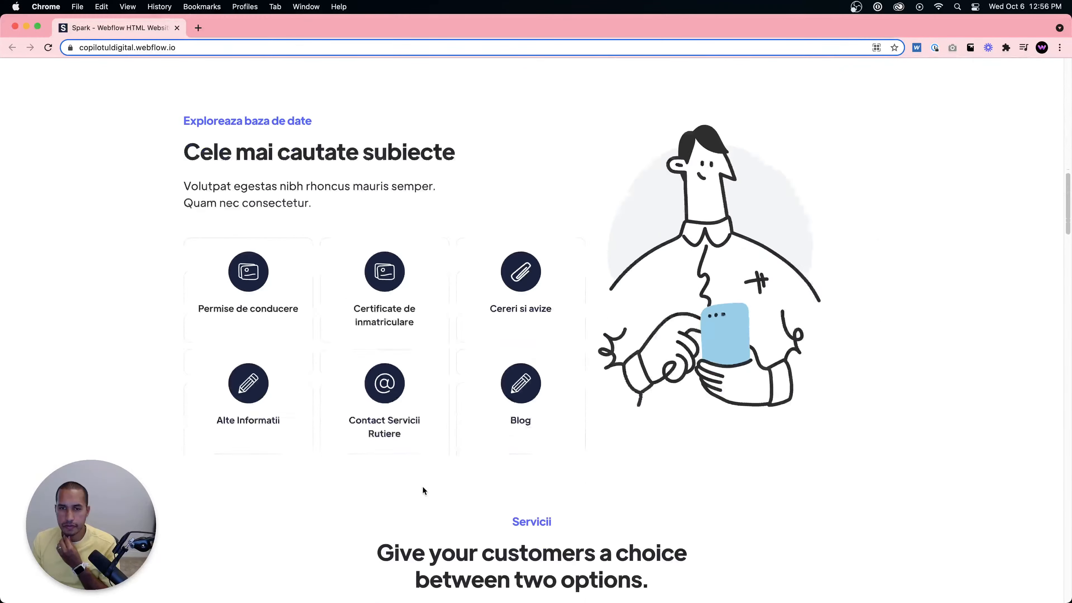
pyautogui.scroll(-12, 421, 485)
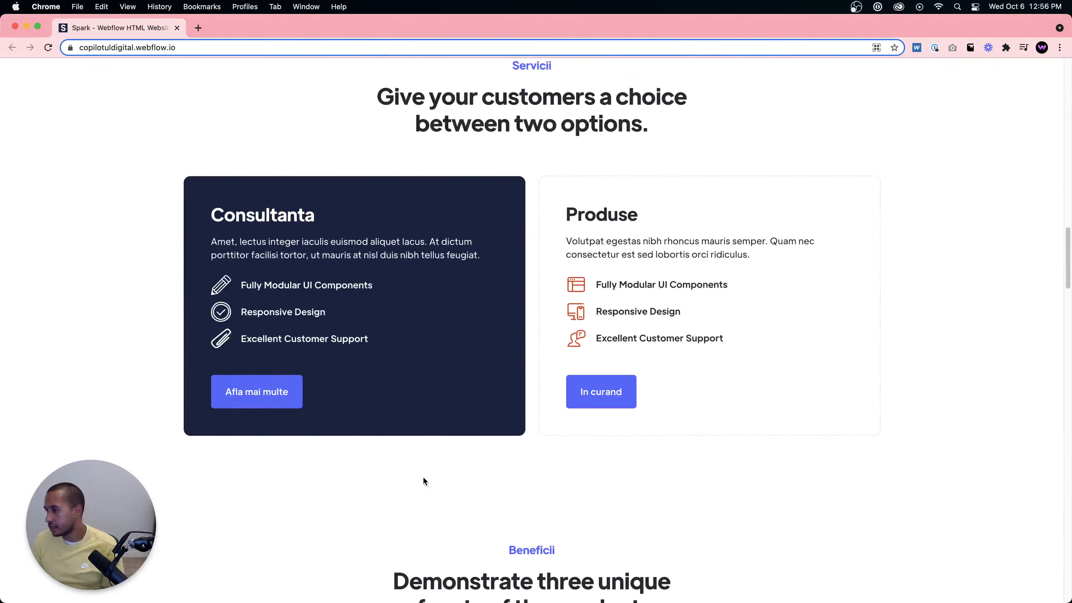
pyautogui.scroll(20, 423, 478)
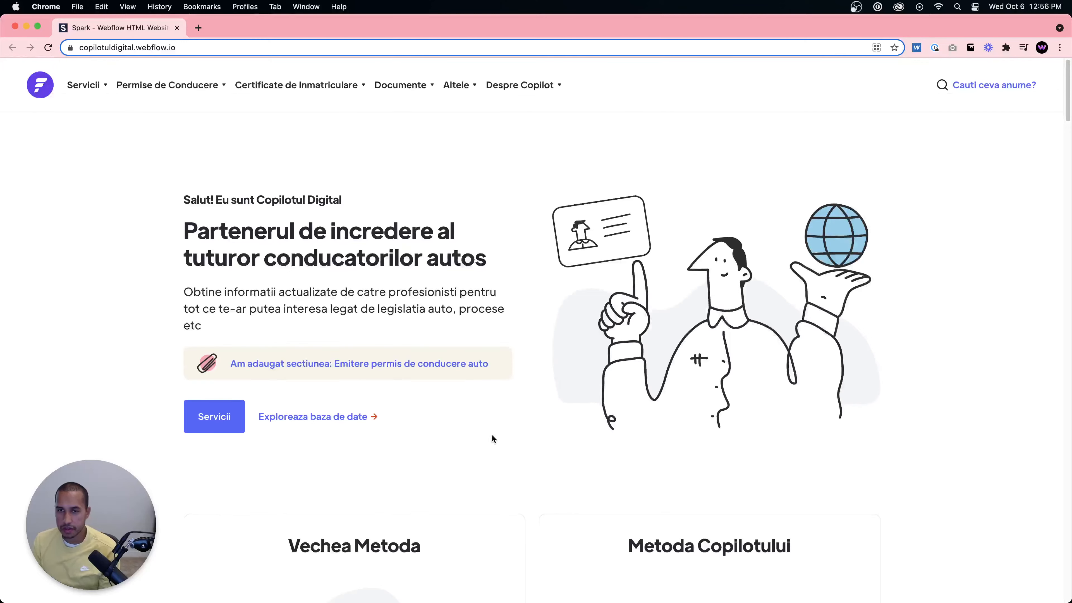
pyautogui.scroll(-6, 713, 291)
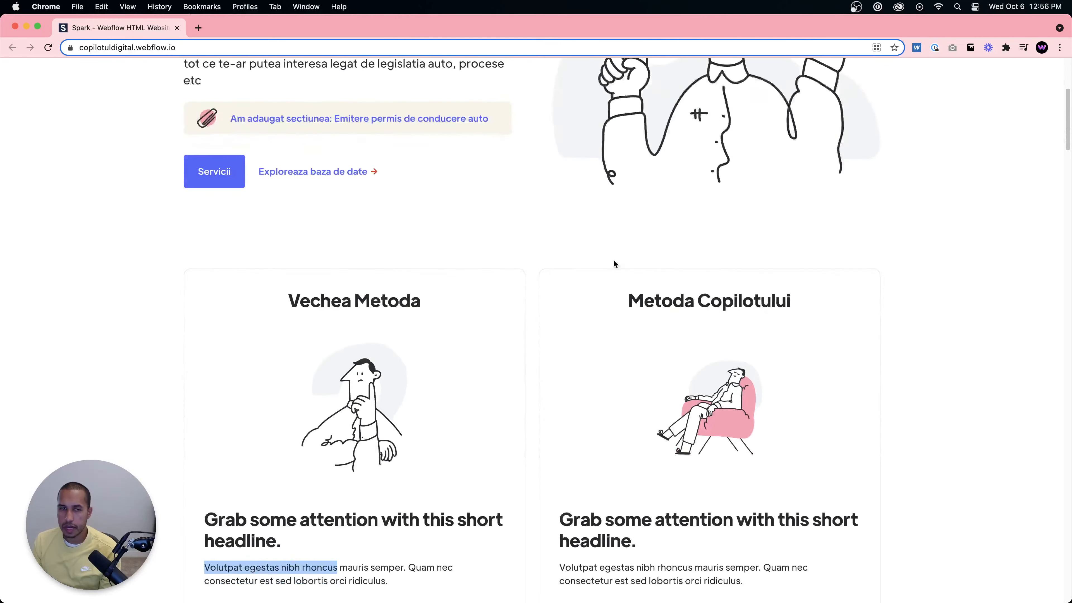
pyautogui.scroll(6, 445, 319)
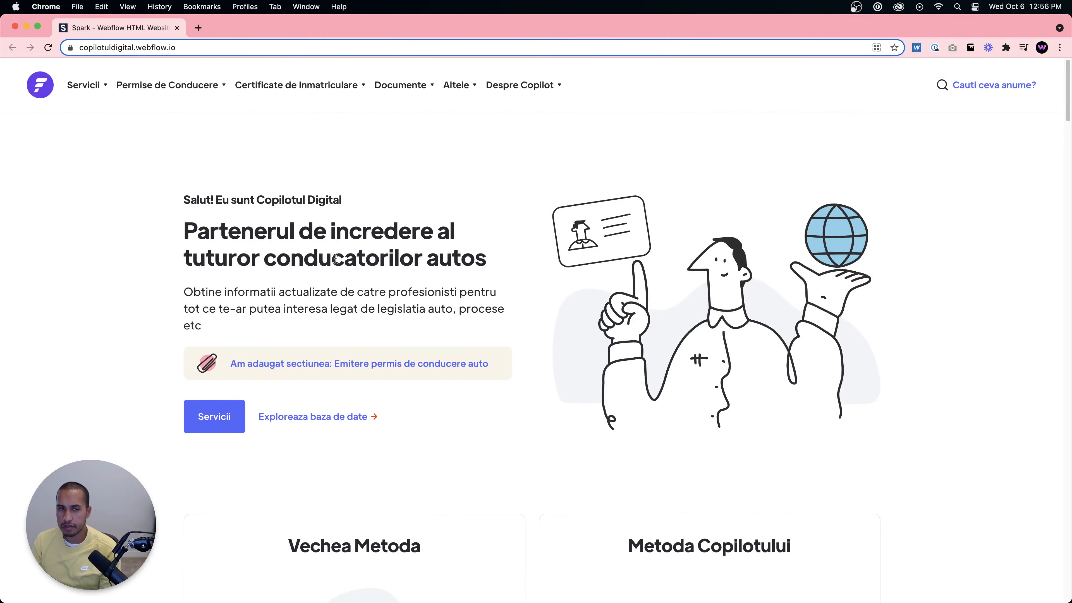
# Examine the page's visual flow from the hero through Servicii, Beneficii and Reusite to Despre Mine and back to Cele mai cautate subiecte.
pyautogui.scroll(-6, 817, 347)
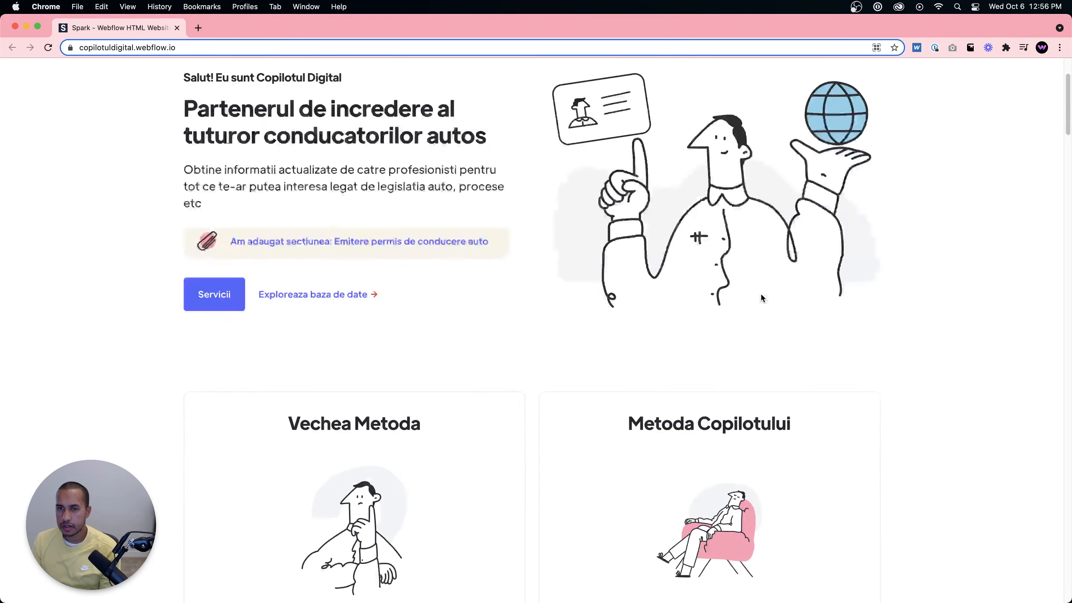
pyautogui.scroll(-15, 766, 301)
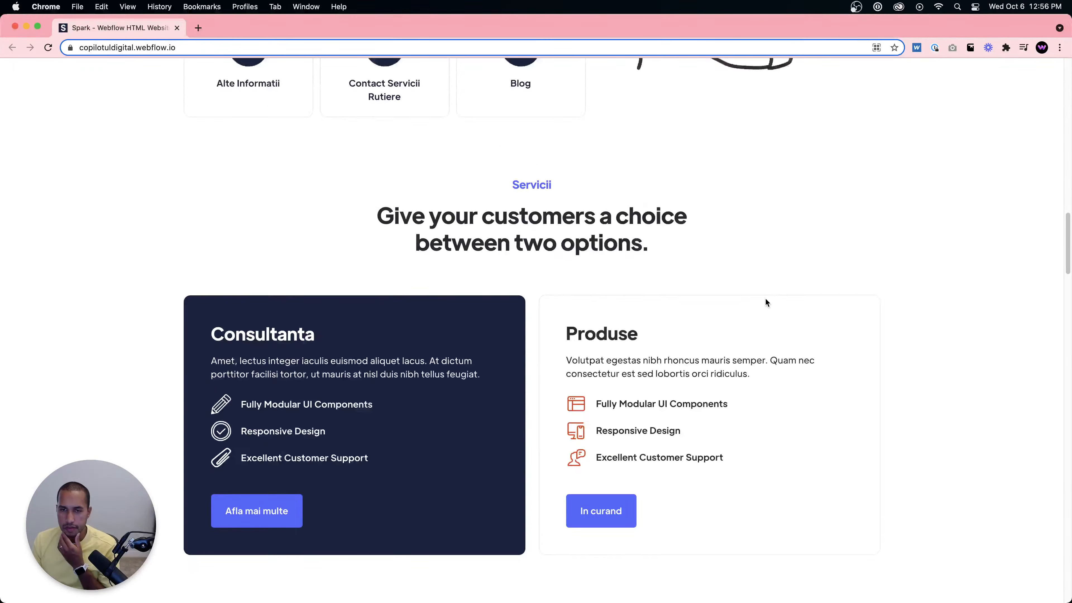
pyautogui.scroll(-15, 766, 303)
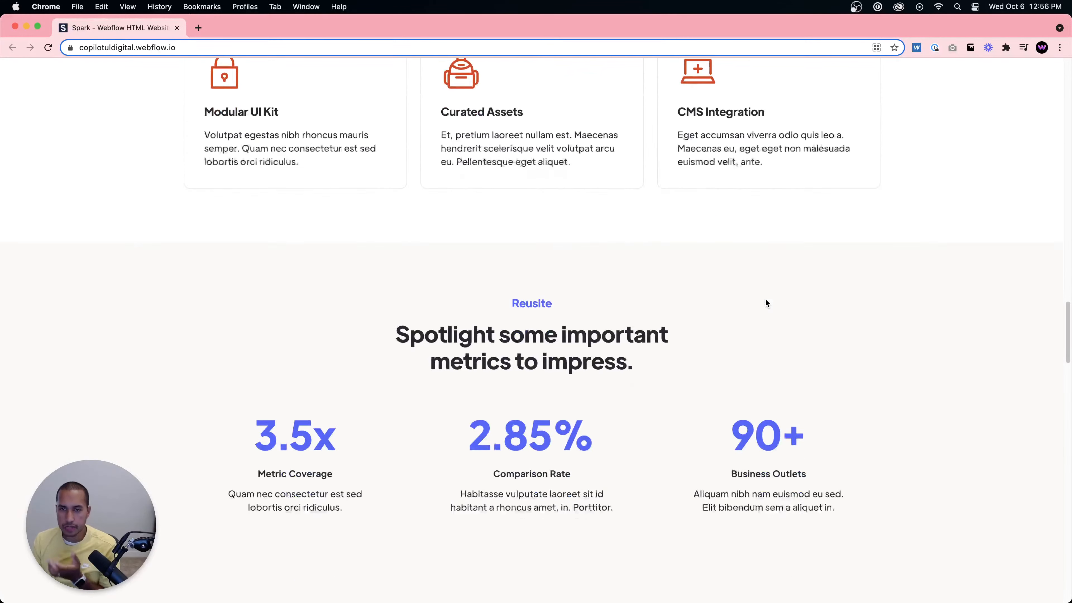
pyautogui.scroll(8, 770, 292)
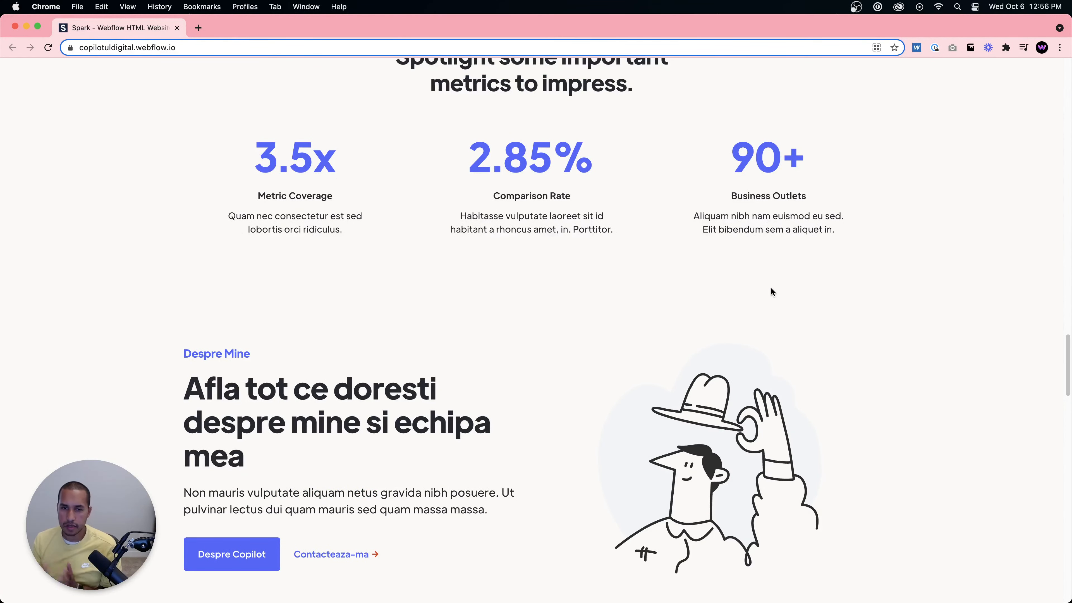
pyautogui.scroll(4, 770, 290)
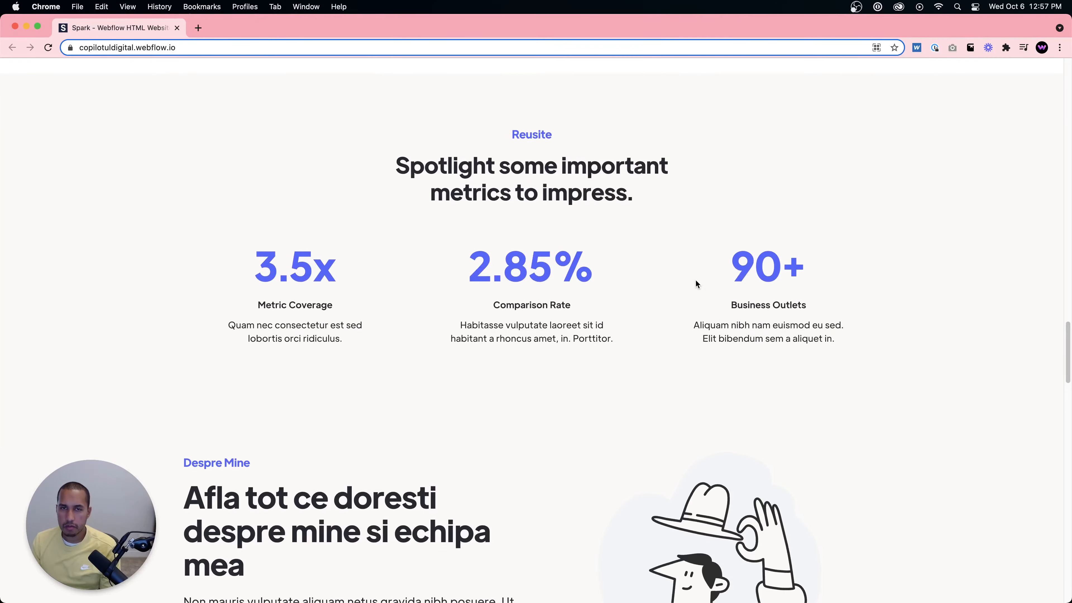
pyautogui.scroll(3, 695, 280)
pyautogui.scroll(15, 695, 280)
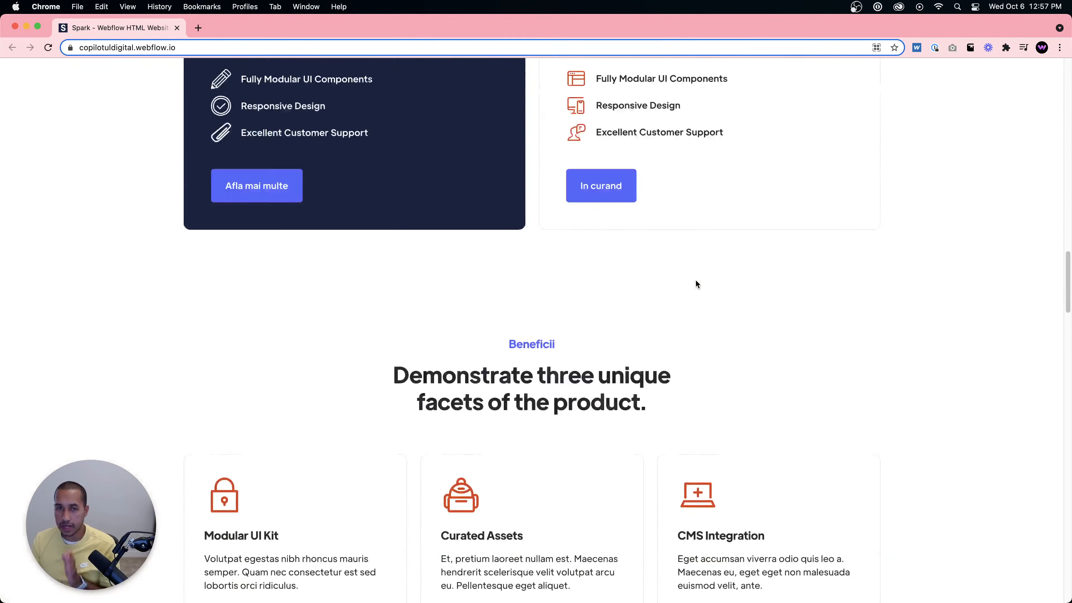
pyautogui.scroll(-20, 696, 283)
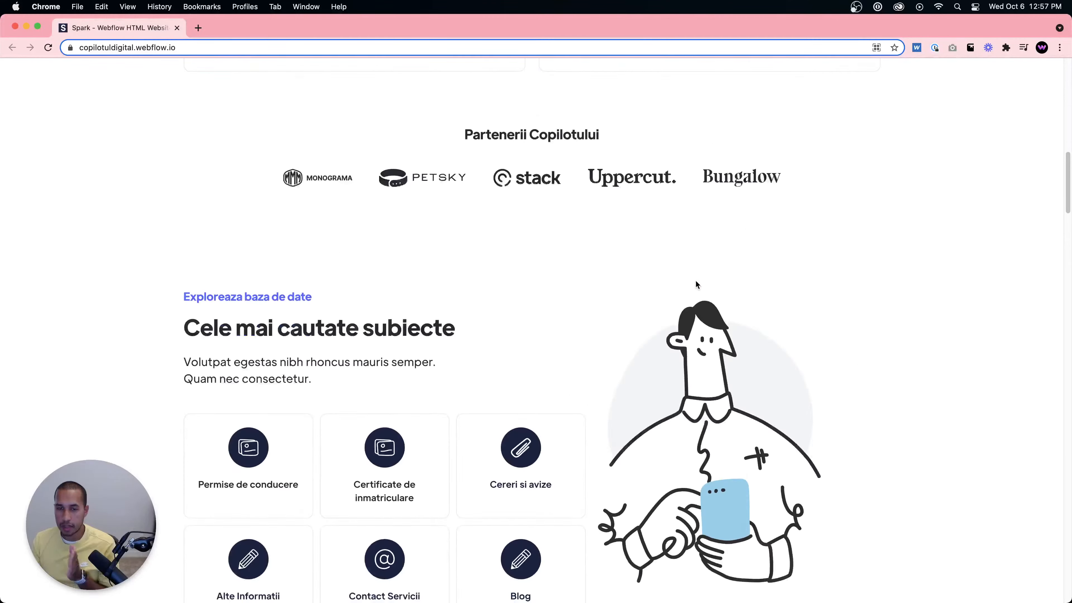
pyautogui.scroll(-2, 695, 283)
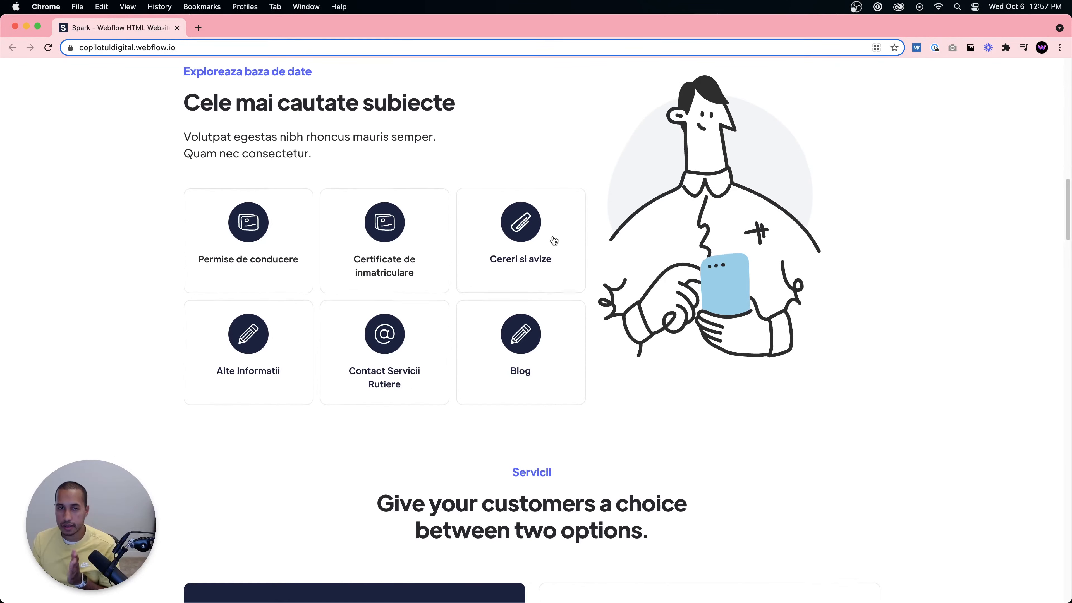
pyautogui.scroll(15, 600, 229)
pyautogui.scroll(-20, 503, 292)
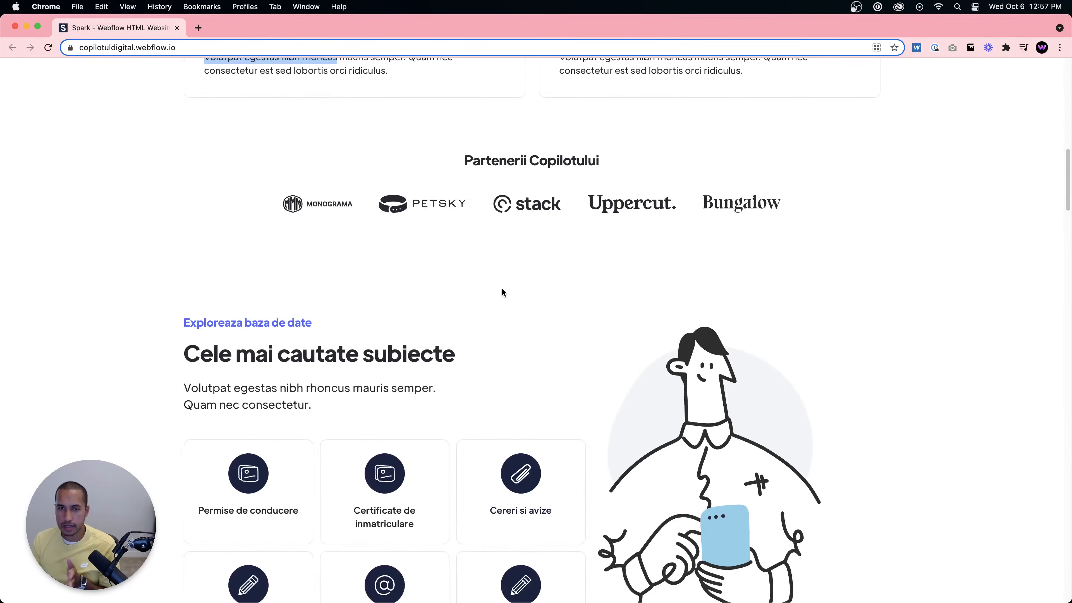
pyautogui.scroll(1, 441, 194)
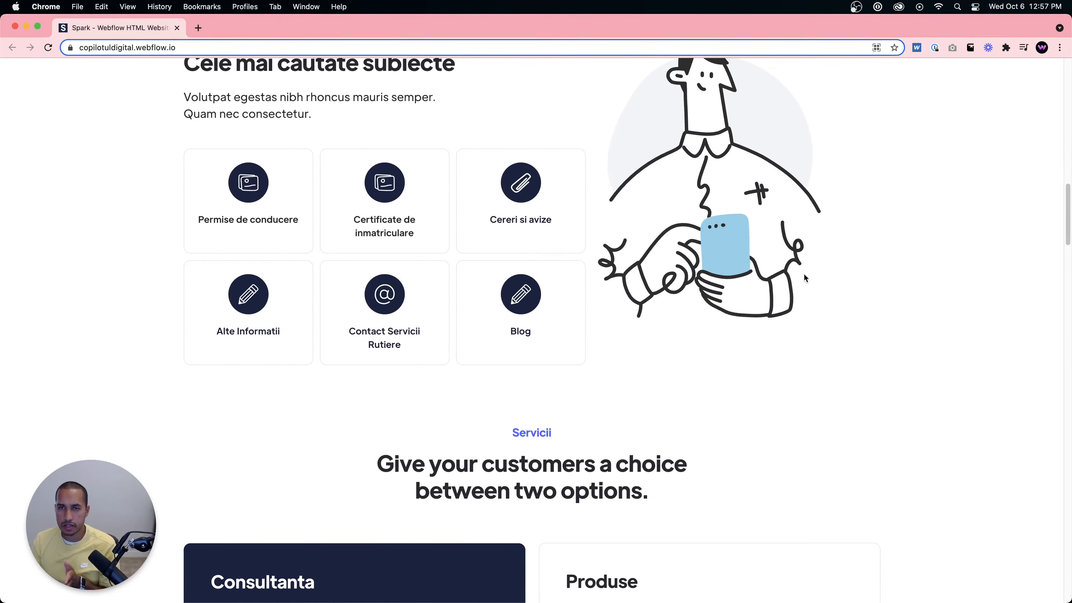
# Review the Servicii cards and Beneficii heading against the Cele mai cautate subiecte section, the partner logos and the hero.
pyautogui.scroll(-10, 586, 303)
pyautogui.scroll(-20, 617, 369)
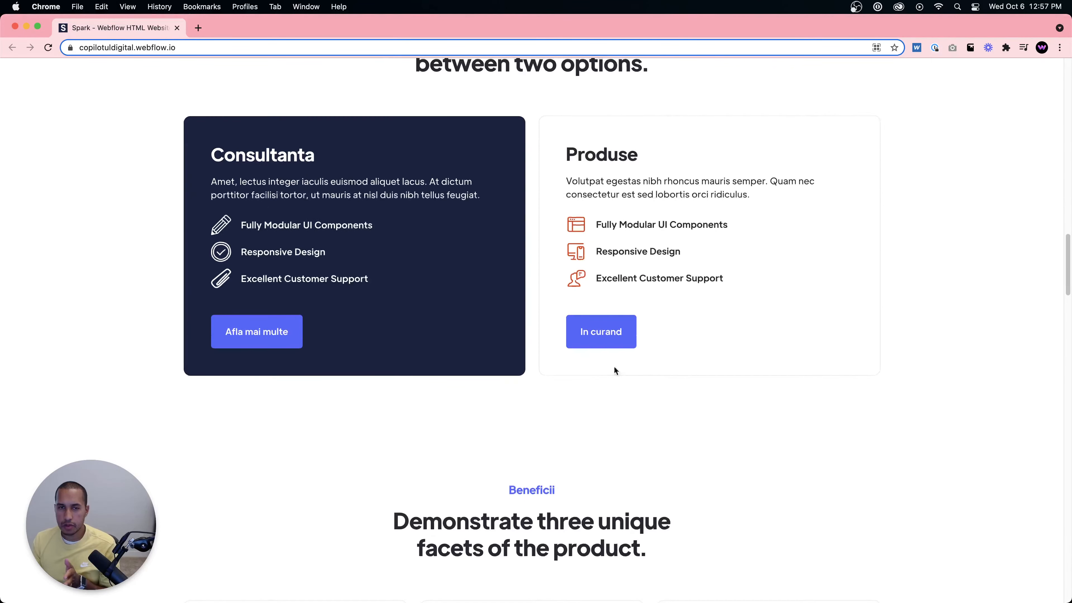
pyautogui.scroll(17, 648, 363)
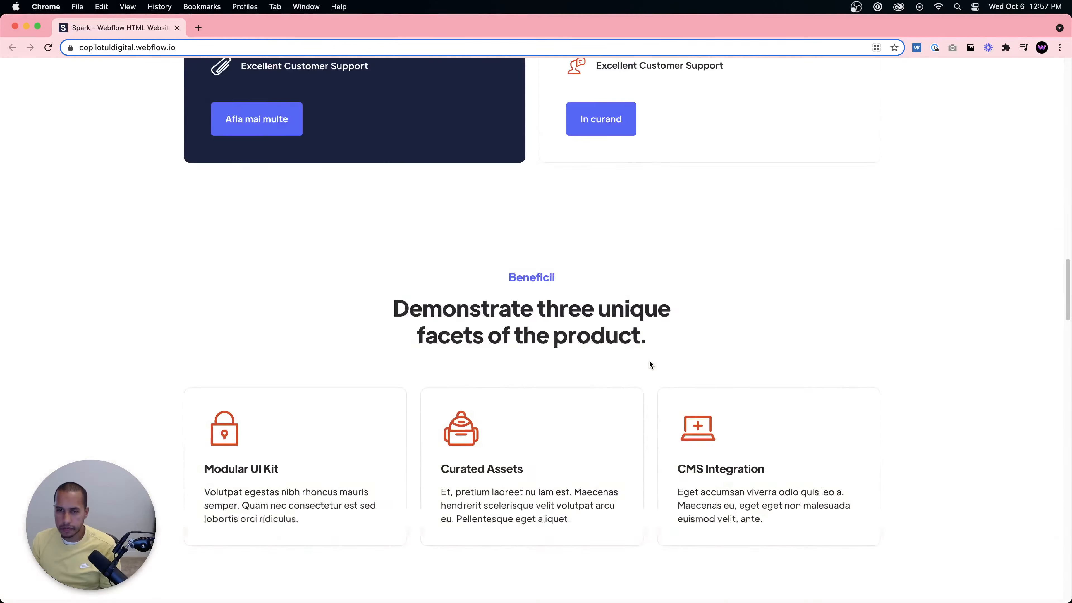
pyautogui.scroll(8, 649, 355)
pyautogui.scroll(-7, 675, 363)
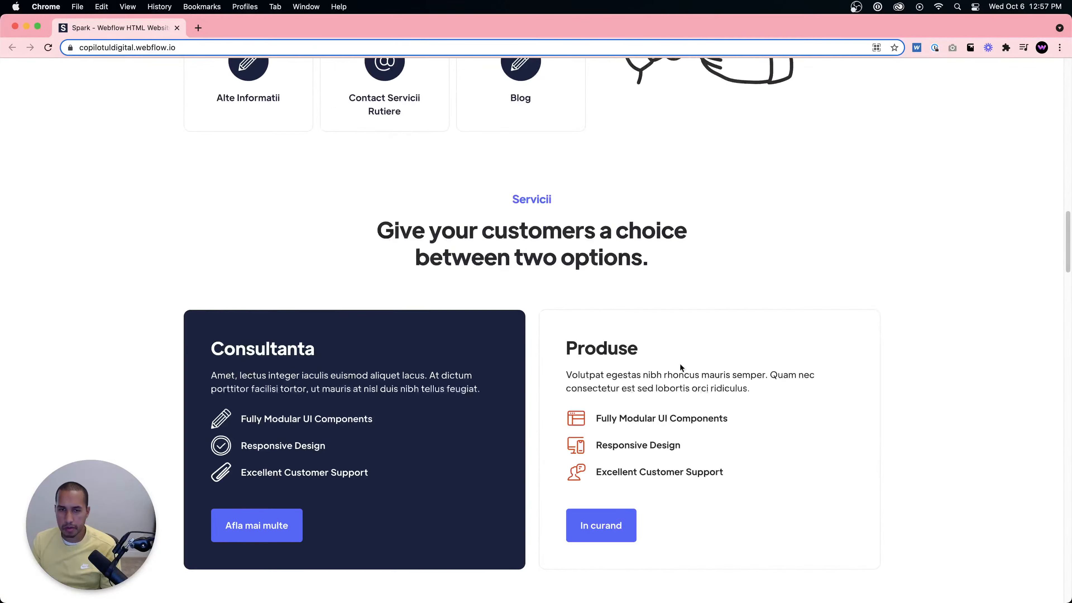
pyautogui.scroll(20, 772, 302)
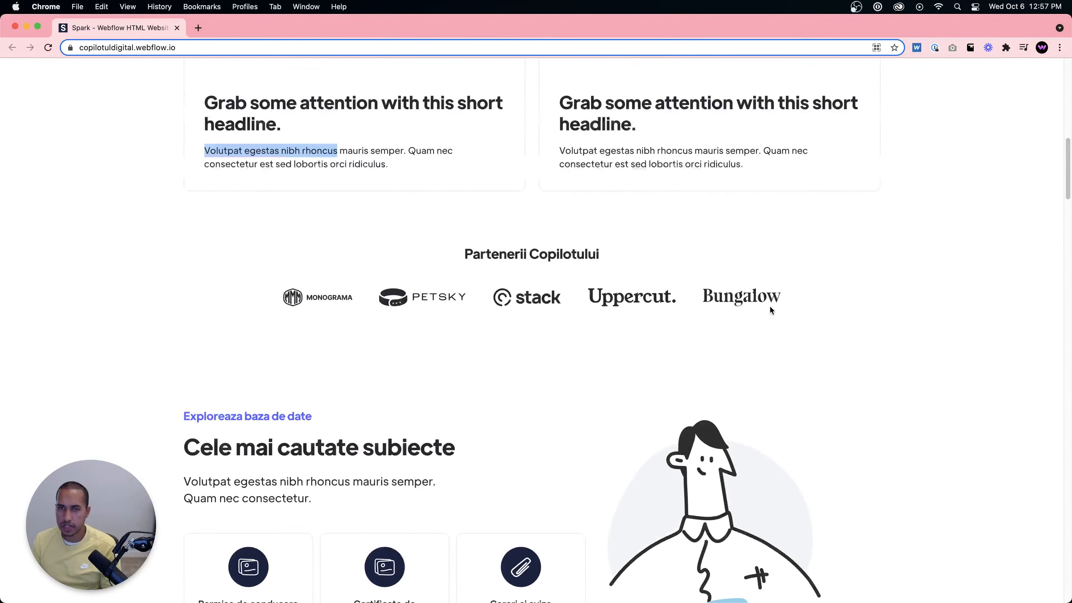
pyautogui.scroll(10, 770, 307)
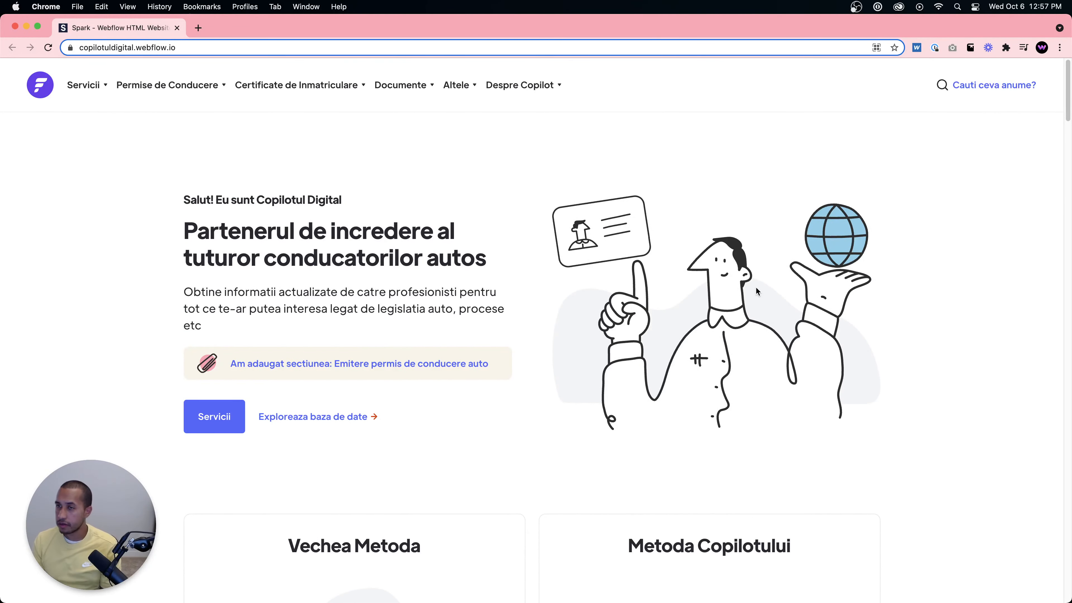
pyautogui.scroll(-3, 735, 254)
pyautogui.scroll(3, 709, 236)
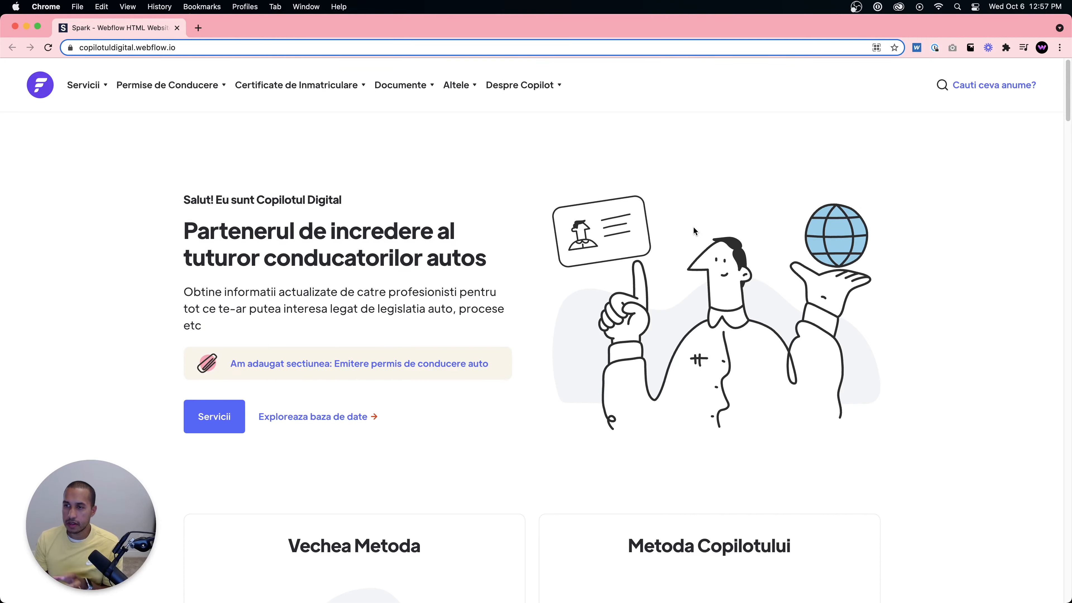
# Examine the spacing and flow from the hero through the Vechea Metoda and Metoda Copilotului cards to the Servicii and Beneficii sections.
pyautogui.scroll(-5, 569, 212)
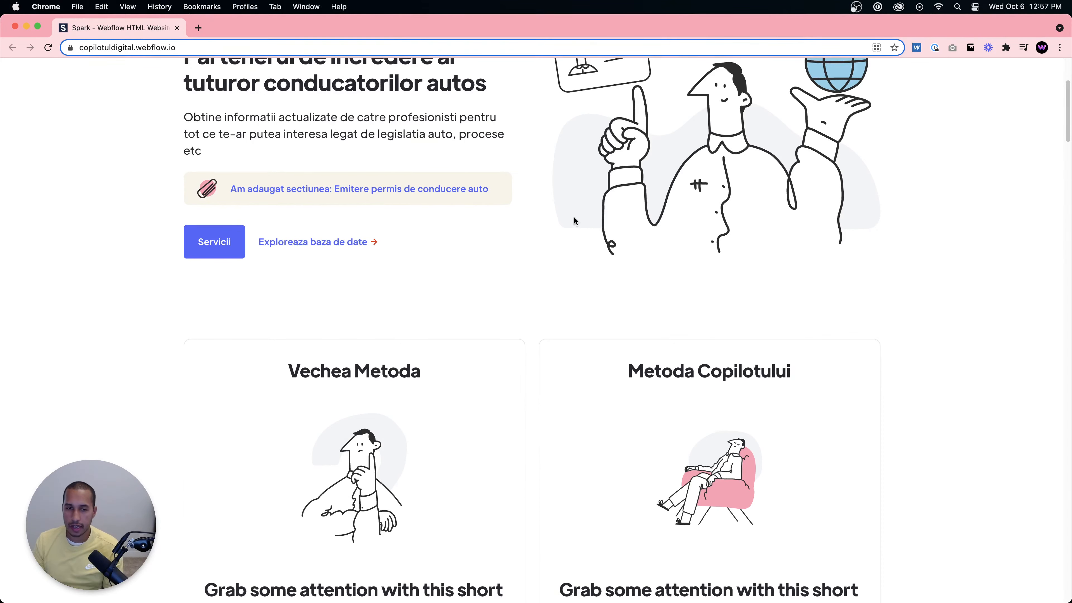
pyautogui.scroll(-10, 575, 220)
pyautogui.scroll(6, 573, 218)
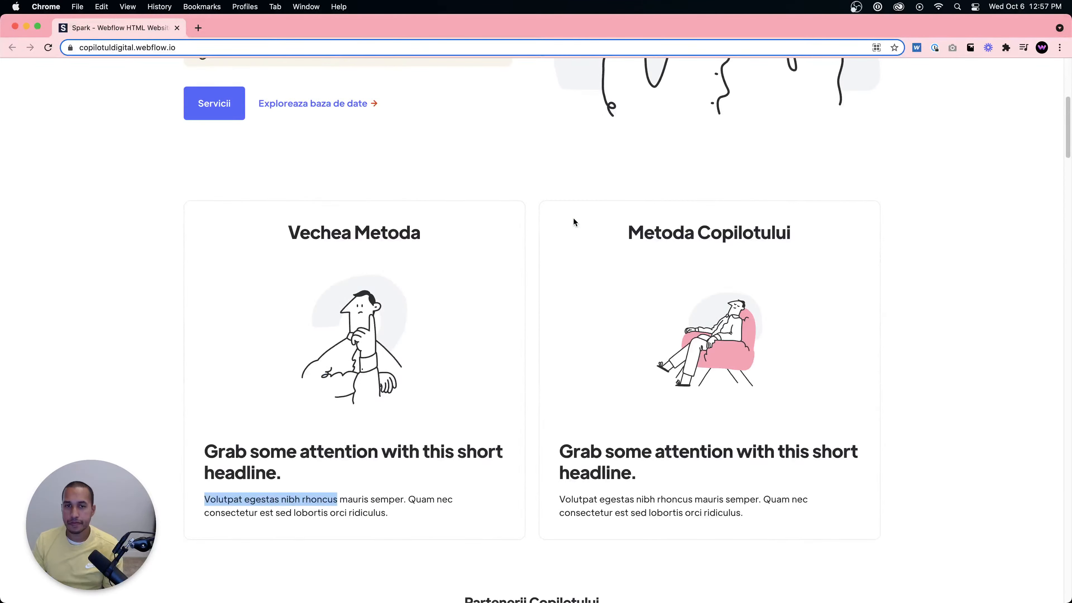
pyautogui.scroll(-4, 555, 232)
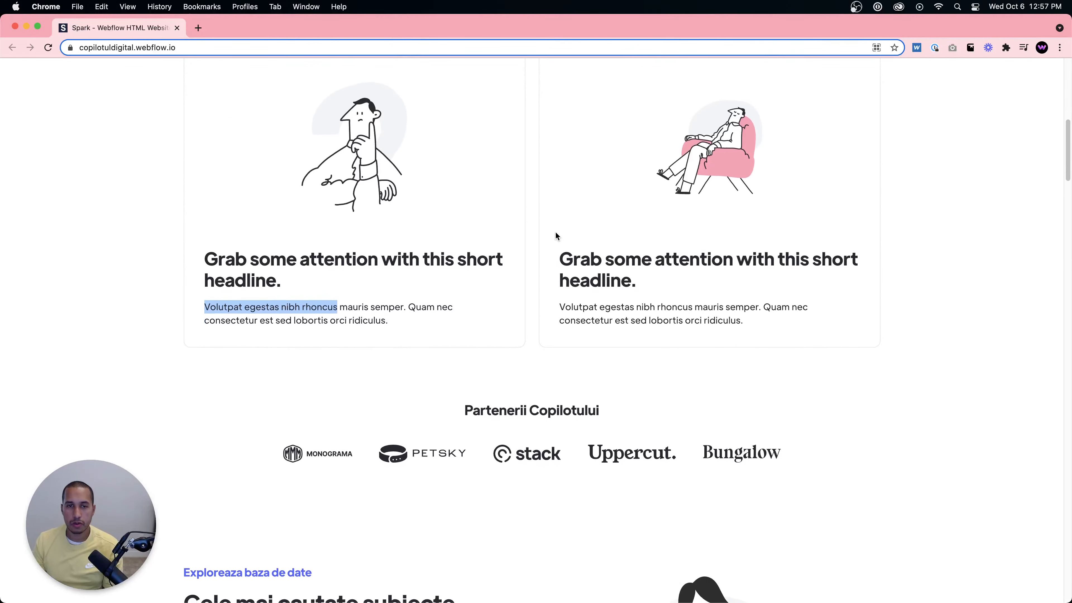
pyautogui.scroll(2, 555, 232)
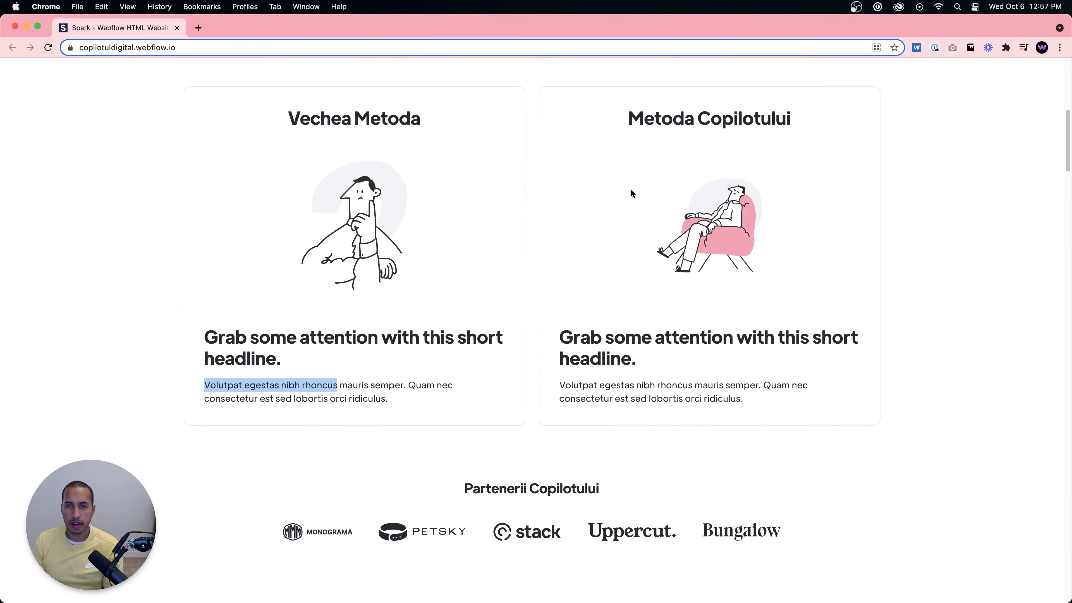
pyautogui.scroll(-12, 633, 187)
pyautogui.scroll(-10, 627, 204)
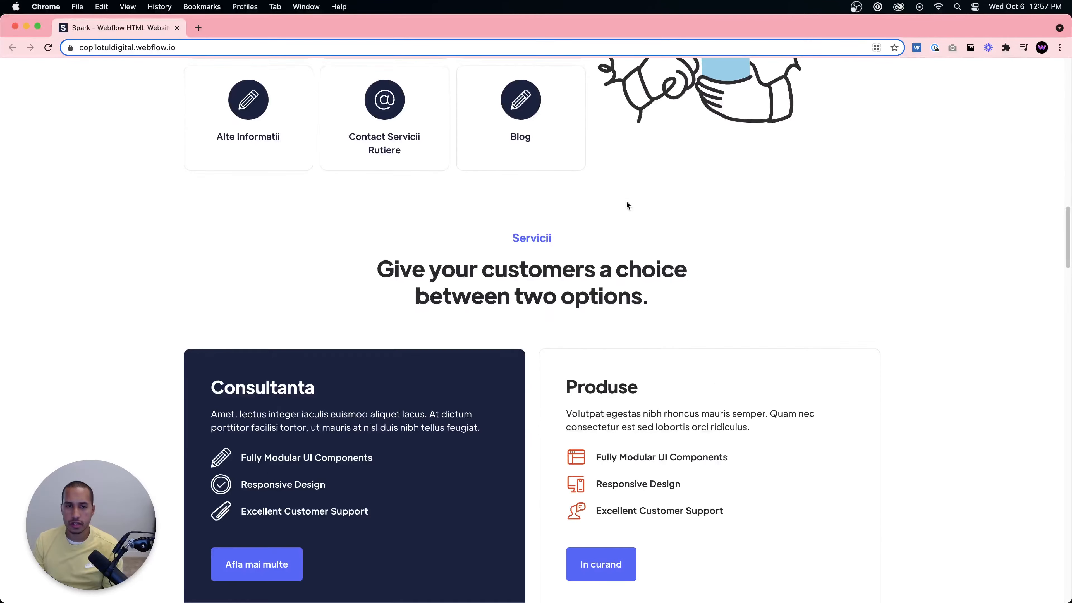
pyautogui.scroll(-5, 627, 205)
pyautogui.scroll(-3, 626, 205)
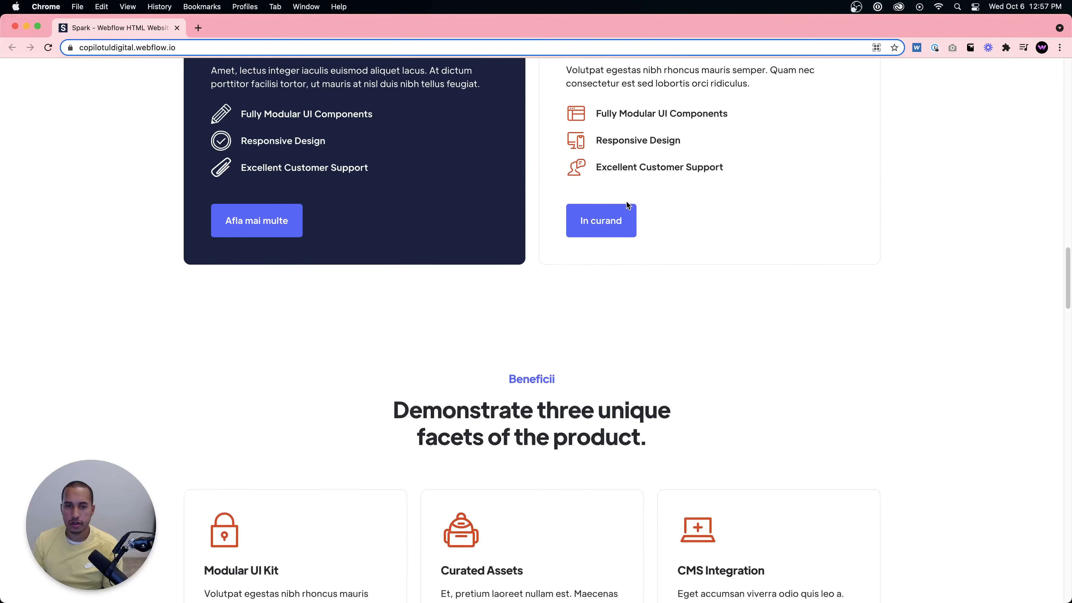
pyautogui.scroll(-1, 633, 190)
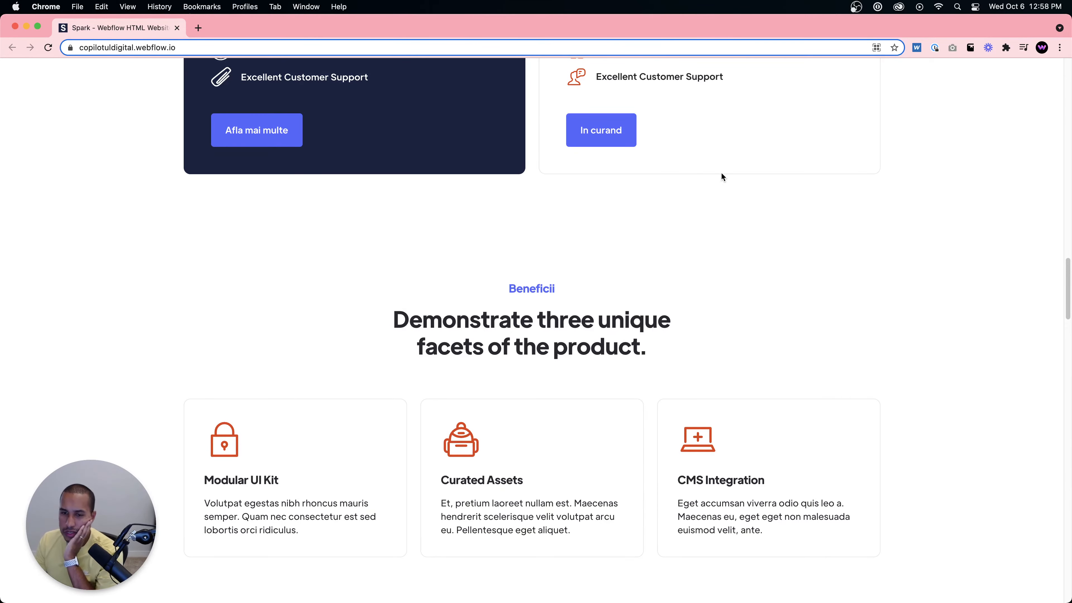
# Survey the whole page down to the Subscribe form and footer, then recheck the sections from the hero to Despre Mine.
pyautogui.scroll(-15, 694, 228)
pyautogui.scroll(-20, 695, 230)
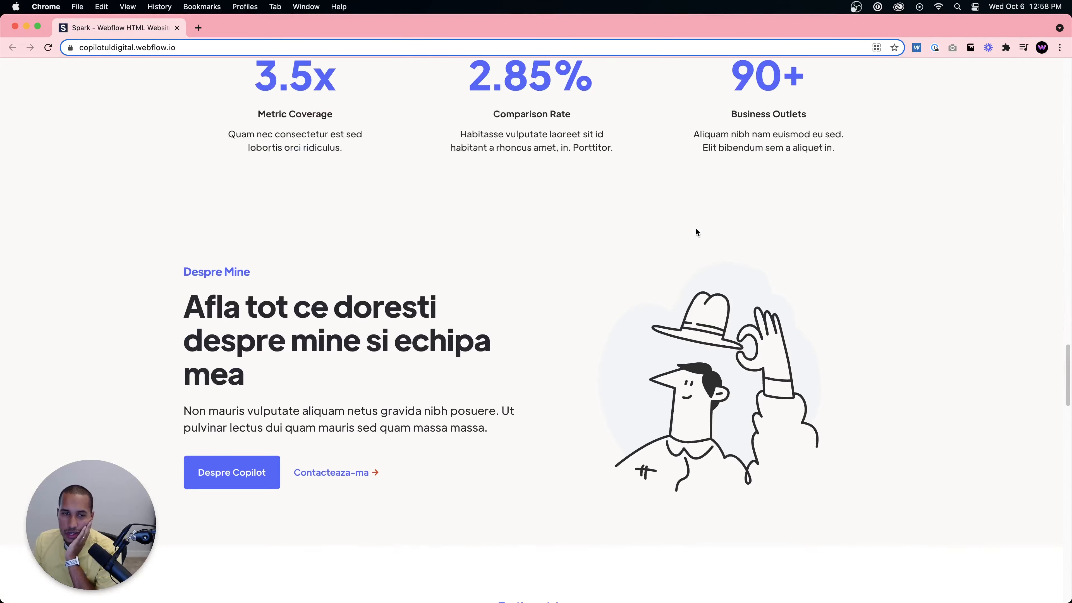
pyautogui.scroll(-5, 696, 231)
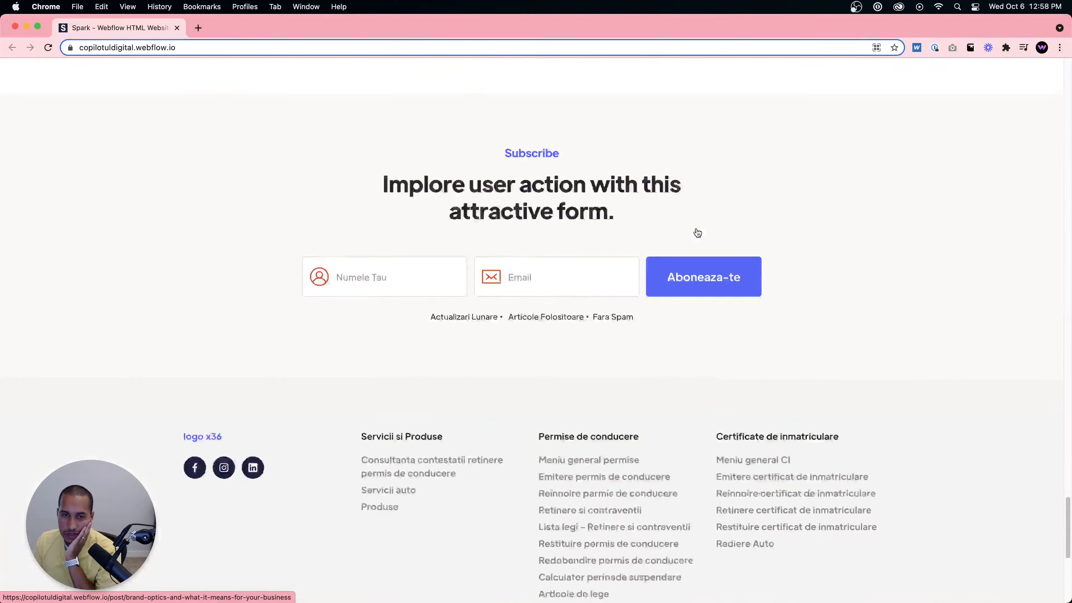
pyautogui.scroll(20, 696, 232)
pyautogui.scroll(15, 697, 233)
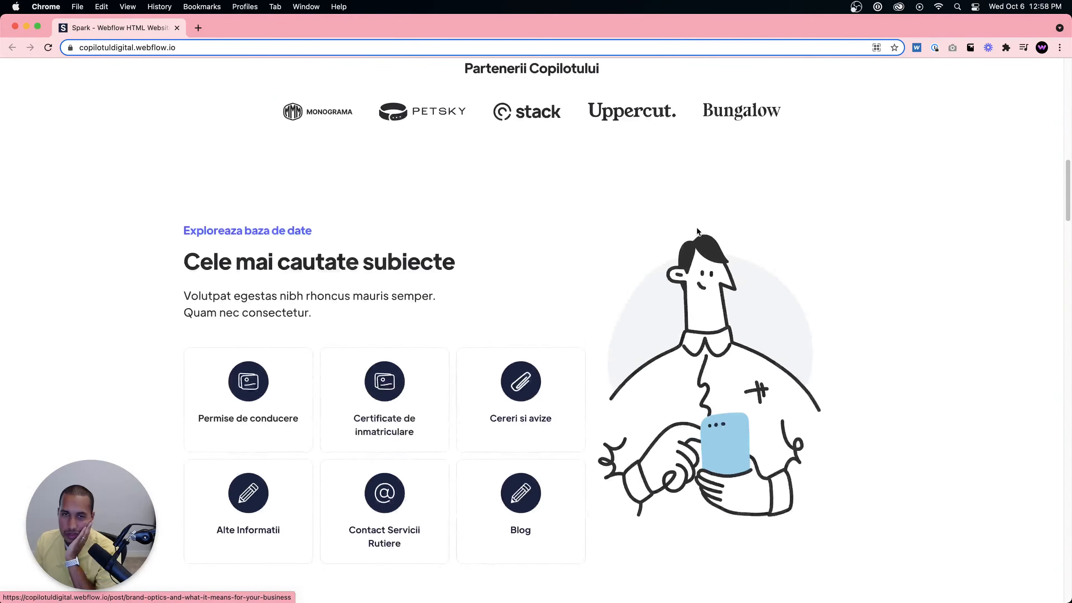
pyautogui.scroll(4, 701, 265)
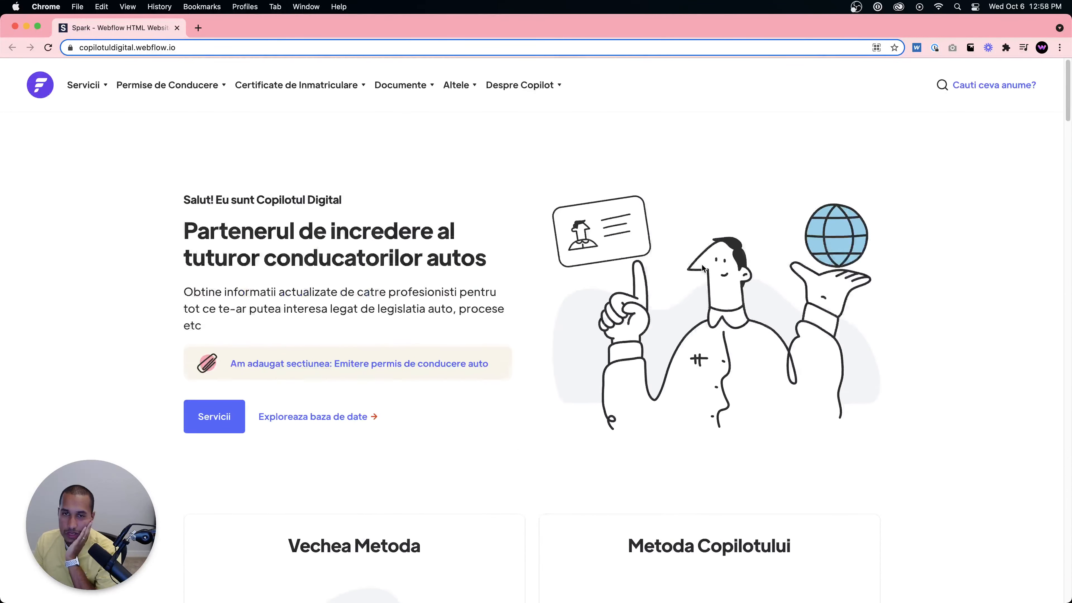
pyautogui.scroll(-20, 701, 263)
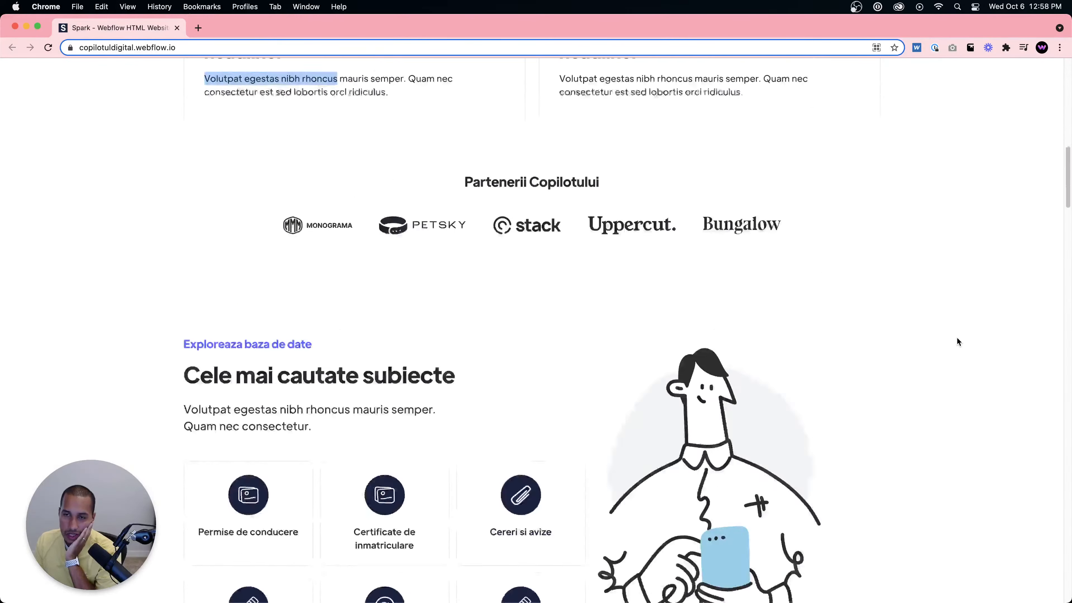
pyautogui.scroll(-4, 949, 329)
pyautogui.scroll(9, 844, 326)
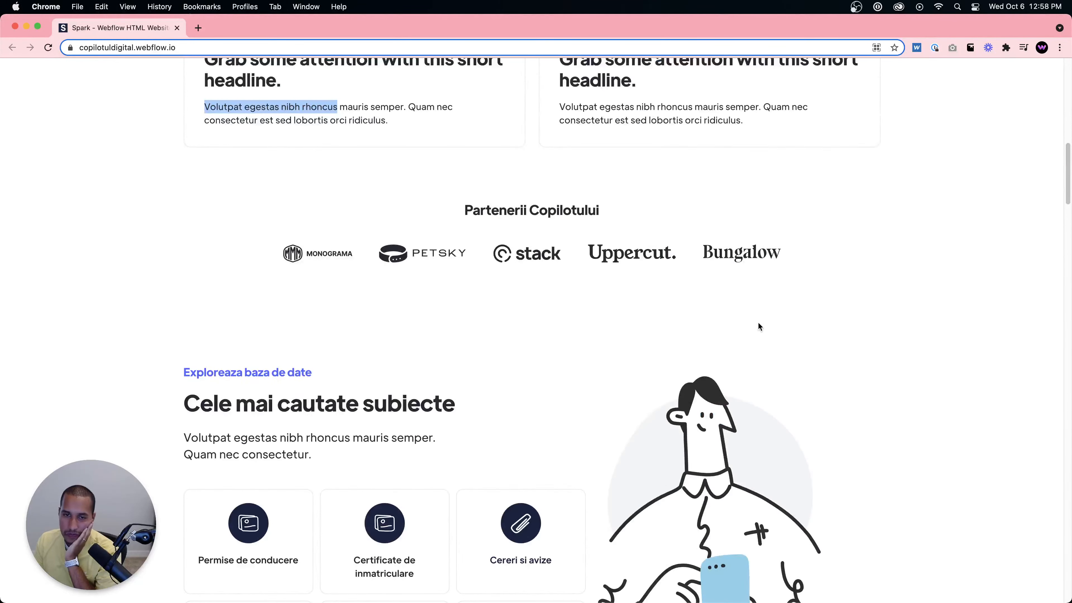
pyautogui.scroll(-5, 623, 388)
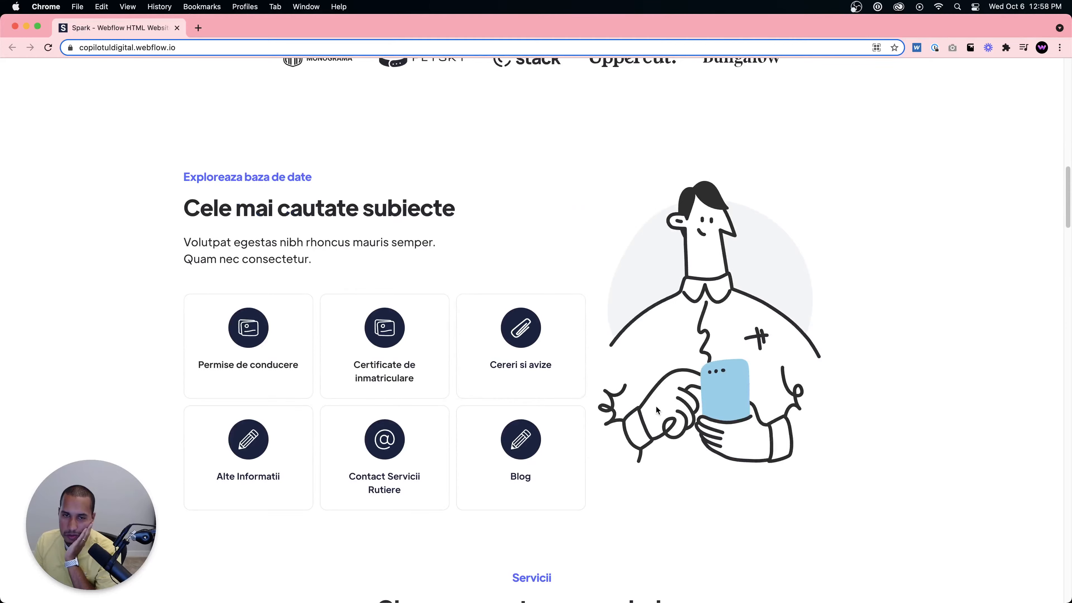
pyautogui.scroll(-18, 780, 450)
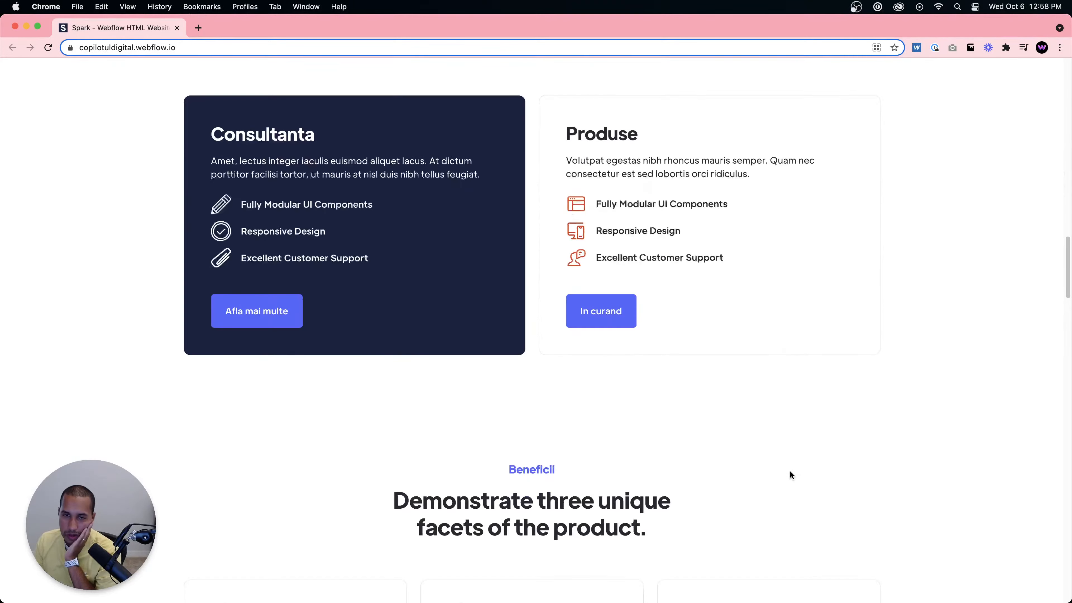
pyautogui.scroll(-20, 790, 471)
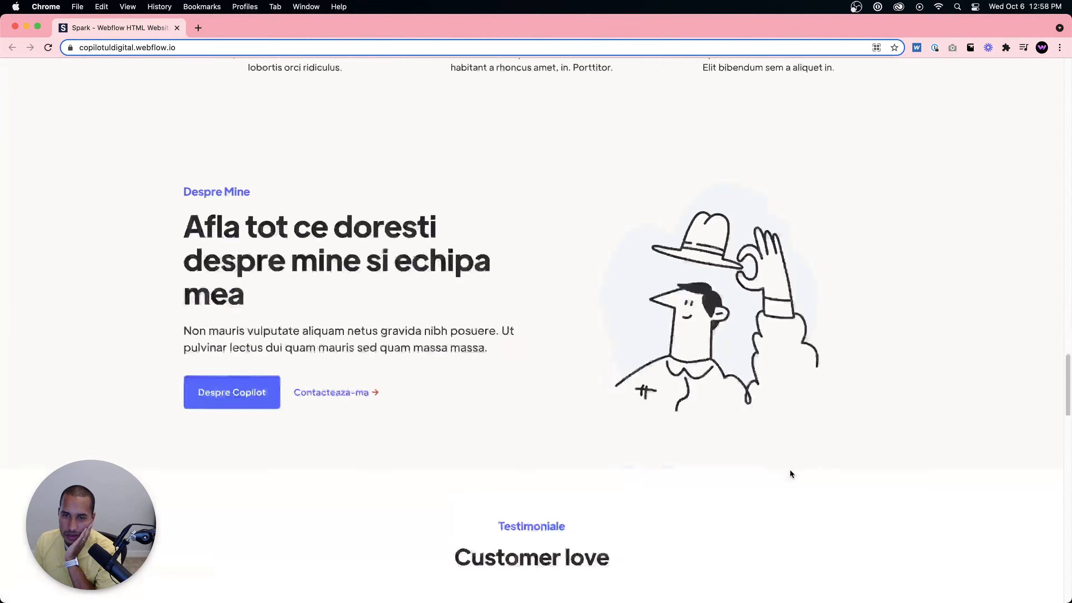
# Examine the copilotuldigital.webflow.io homepage from the method comparison cards down to the subscribe form.
pyautogui.scroll(-10, 791, 472)
pyautogui.scroll(16, 790, 471)
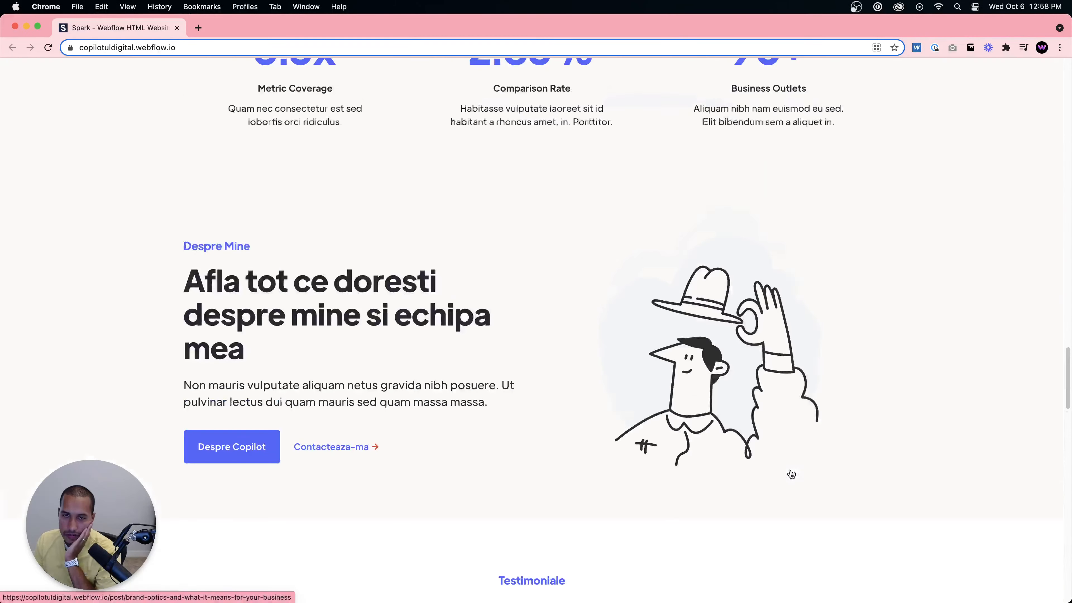
pyautogui.scroll(20, 790, 473)
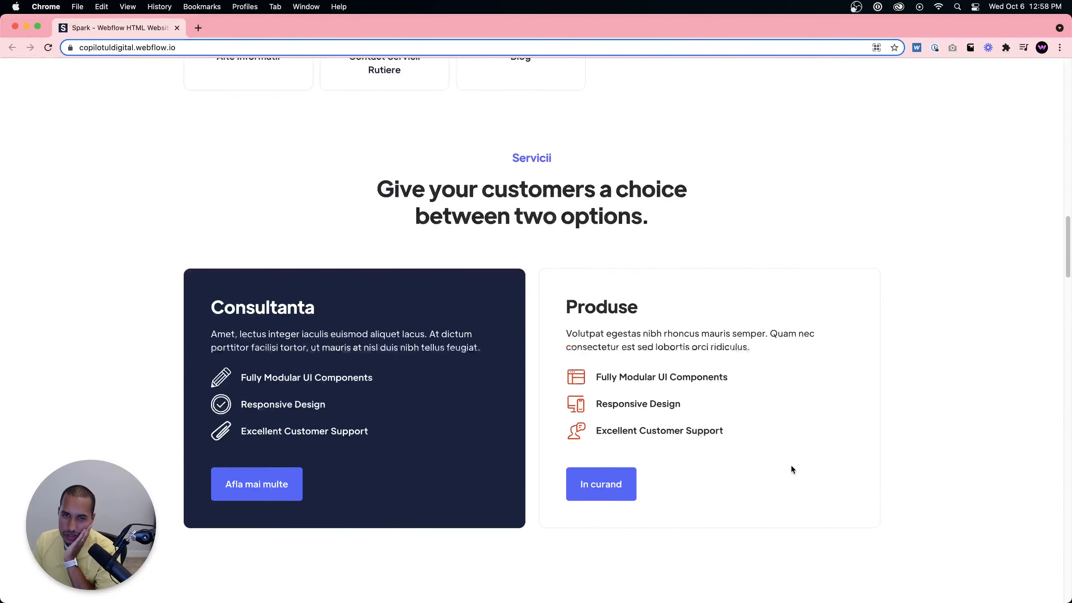
pyautogui.scroll(13, 790, 464)
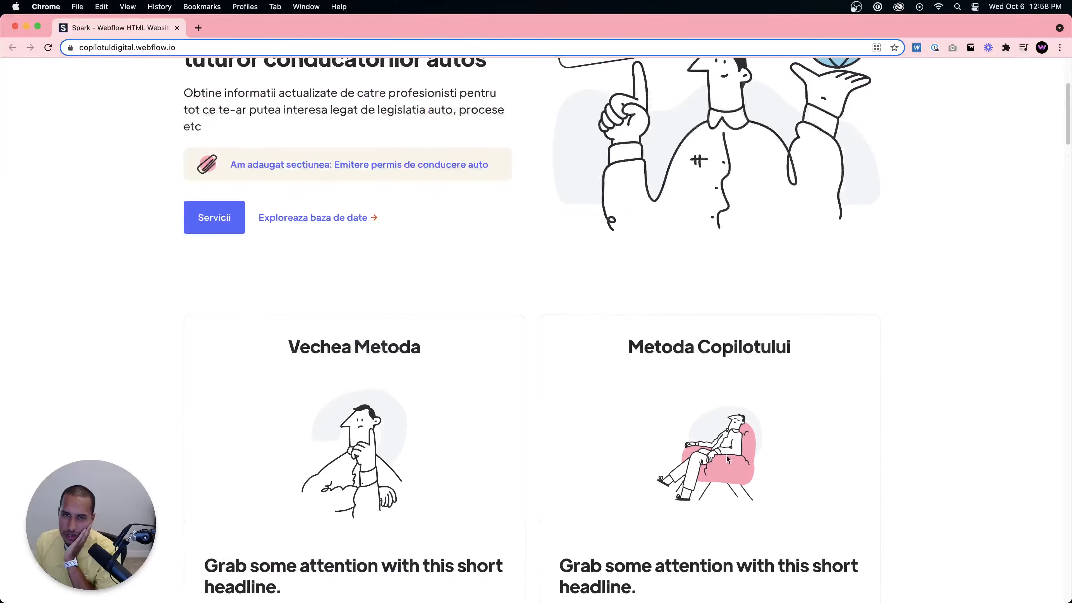
pyautogui.scroll(-5, 421, 416)
pyautogui.scroll(-10, 727, 322)
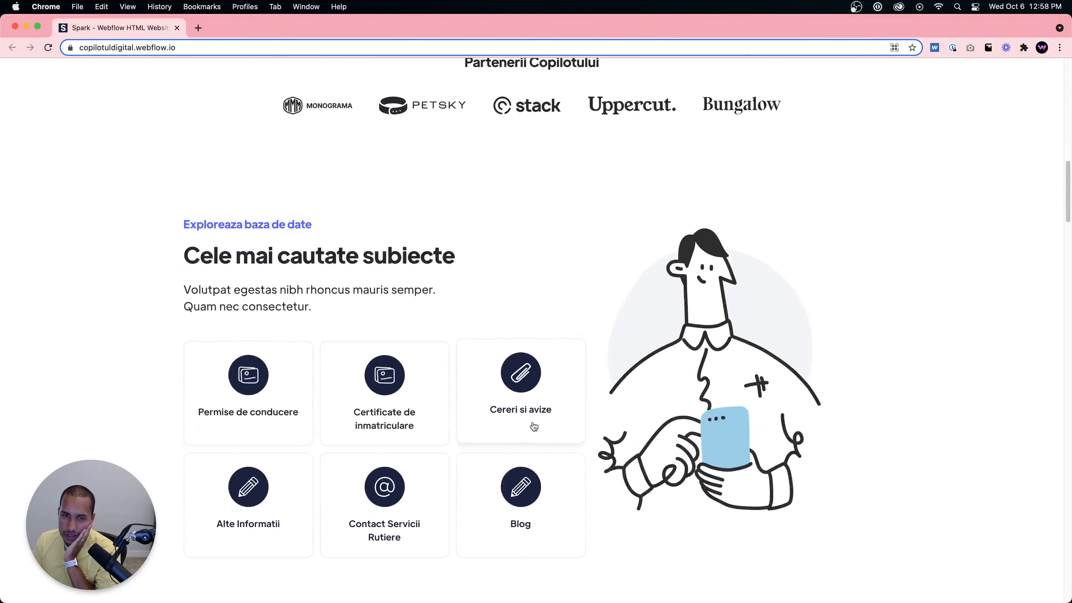
pyautogui.scroll(-6, 412, 491)
pyautogui.scroll(-5, 412, 491)
pyautogui.scroll(-11, 684, 282)
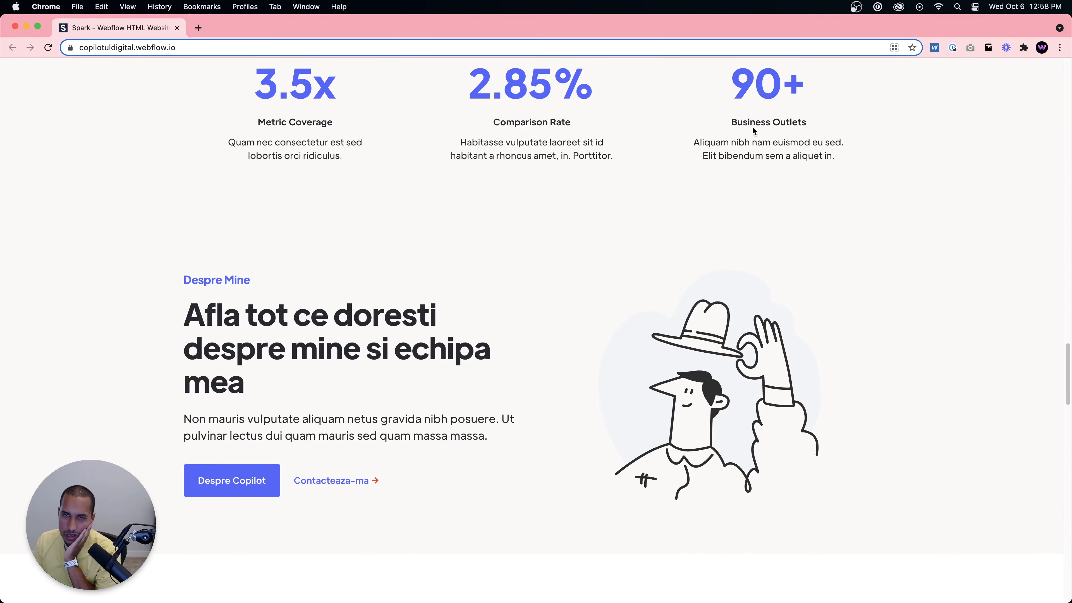
pyautogui.scroll(-2, 752, 126)
pyautogui.scroll(-4, 449, 274)
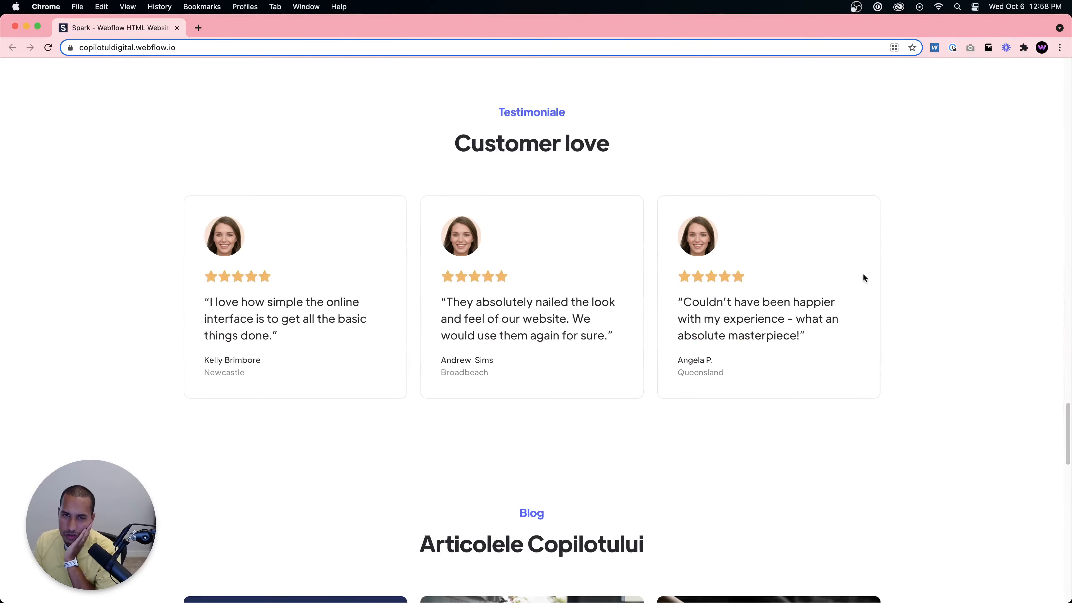
pyautogui.scroll(-12, 862, 278)
pyautogui.scroll(2, 901, 268)
pyautogui.scroll(-4, 902, 267)
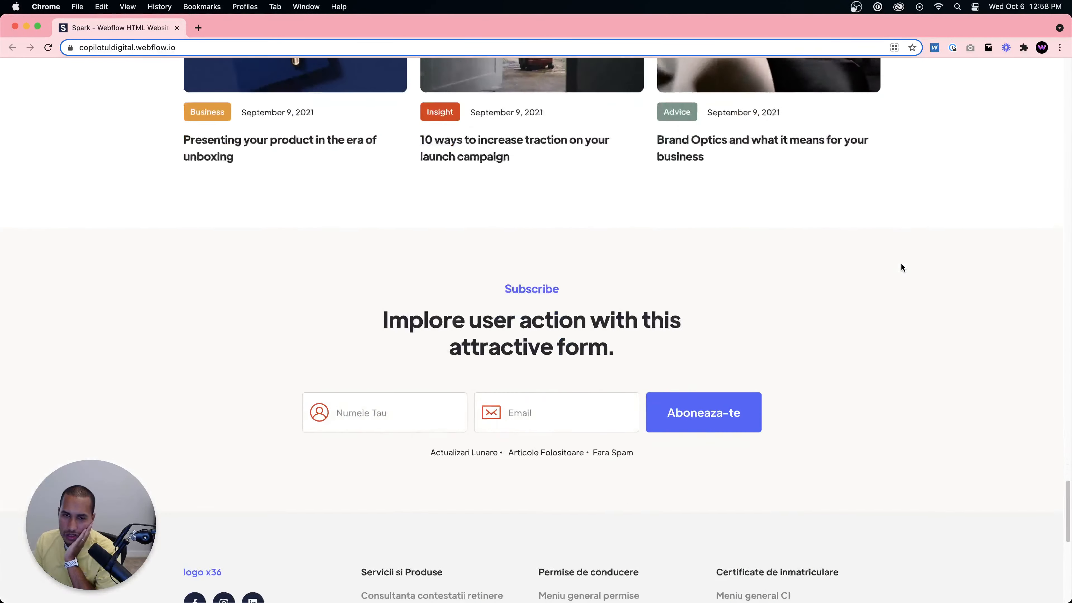
# Review the homepage layout back up from the testimonials through Despre Mine, Reusite, Beneficii and Servicii to the Vechea Metoda and Metoda Copilotului cards.
pyautogui.scroll(7, 901, 268)
pyautogui.scroll(4, 901, 266)
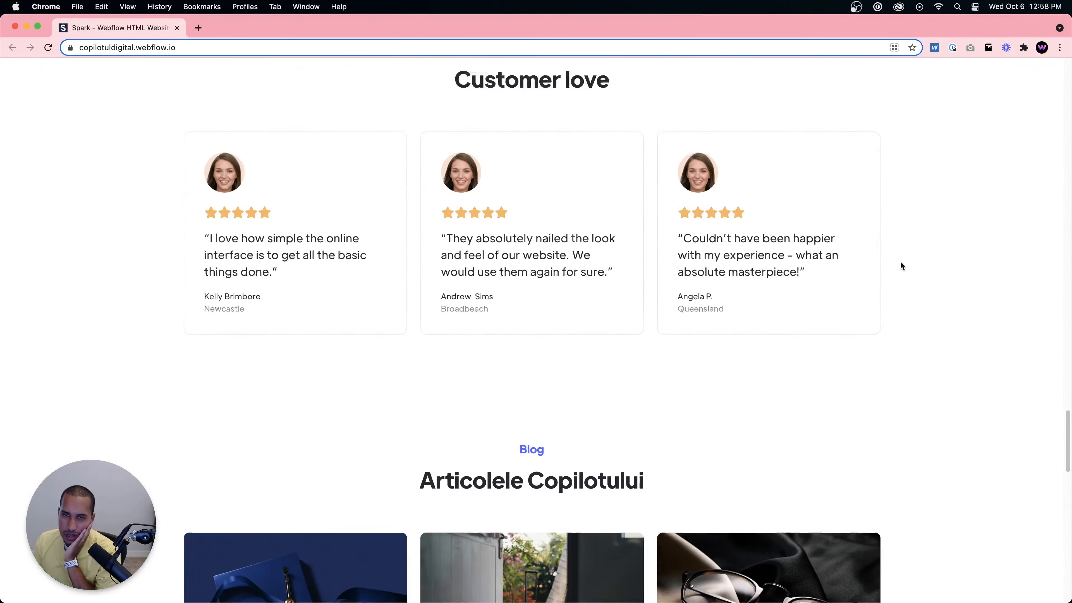
pyautogui.scroll(8, 900, 262)
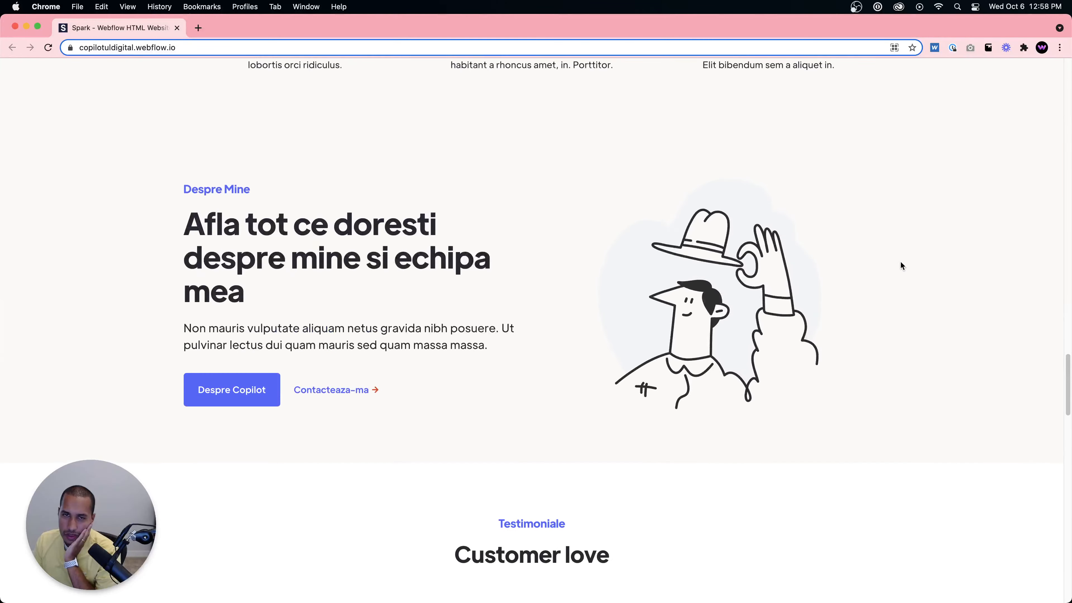
pyautogui.scroll(3, 901, 259)
pyautogui.scroll(5, 901, 256)
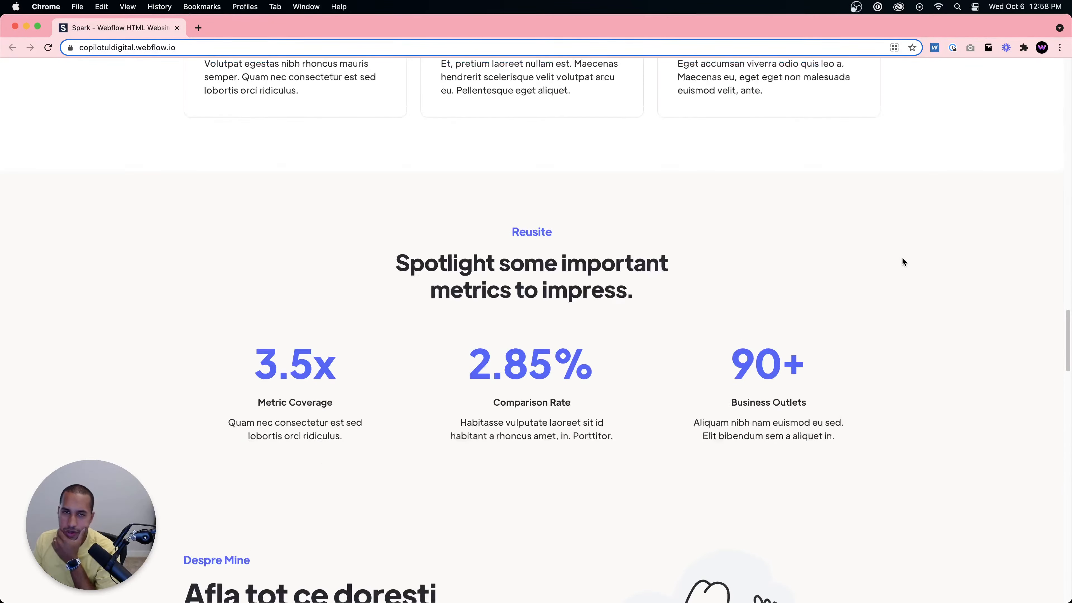
pyautogui.scroll(4, 902, 258)
pyautogui.scroll(6, 902, 258)
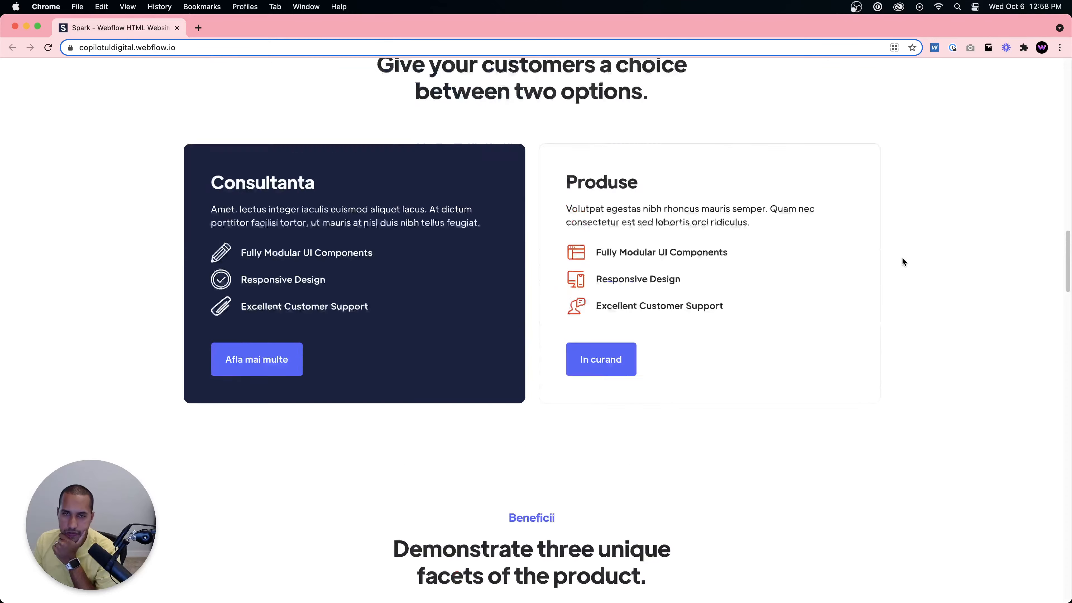
pyautogui.scroll(2, 901, 262)
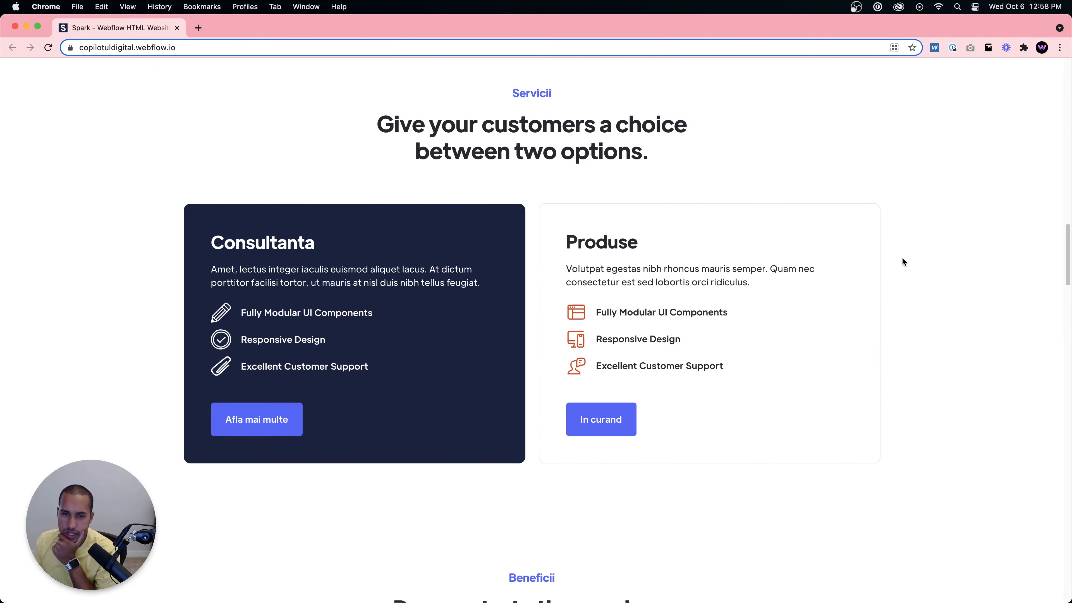
pyautogui.scroll(-10, 902, 258)
pyautogui.scroll(-3, 903, 261)
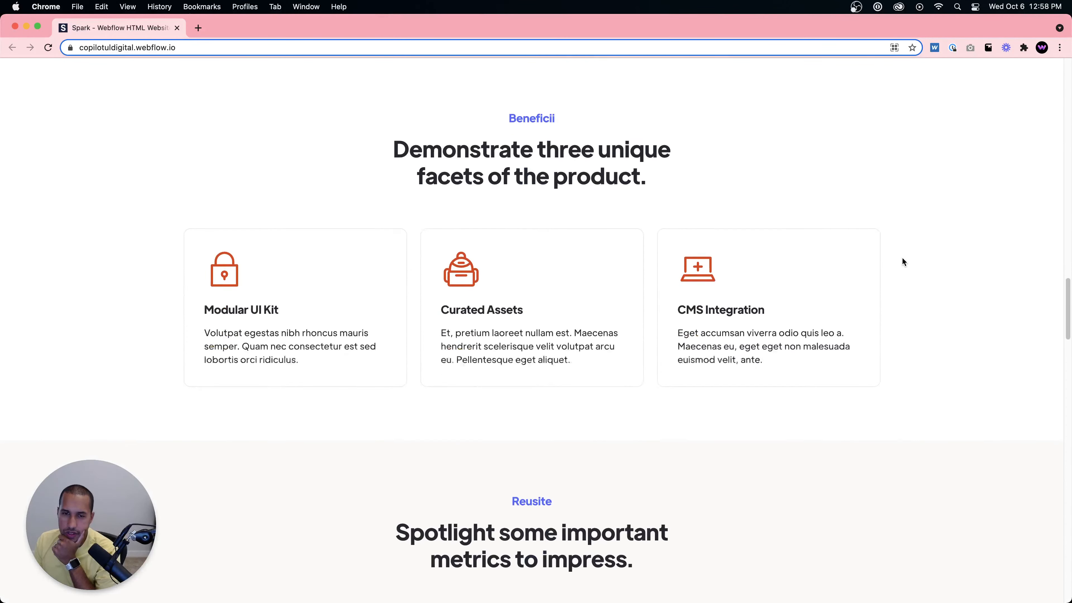
pyautogui.scroll(12, 902, 262)
pyautogui.scroll(15, 902, 261)
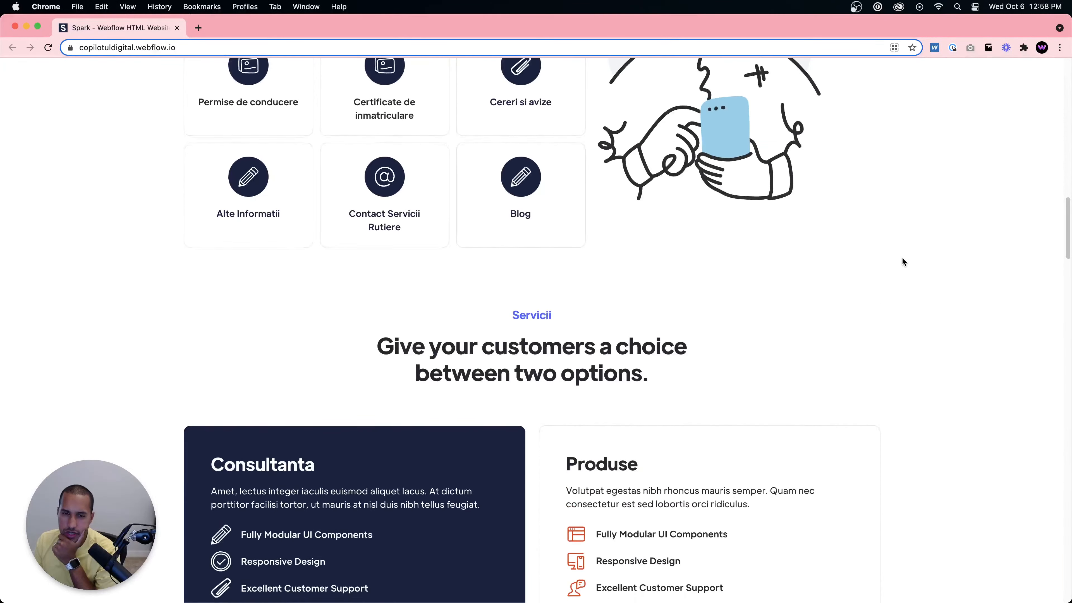
pyautogui.scroll(20, 902, 262)
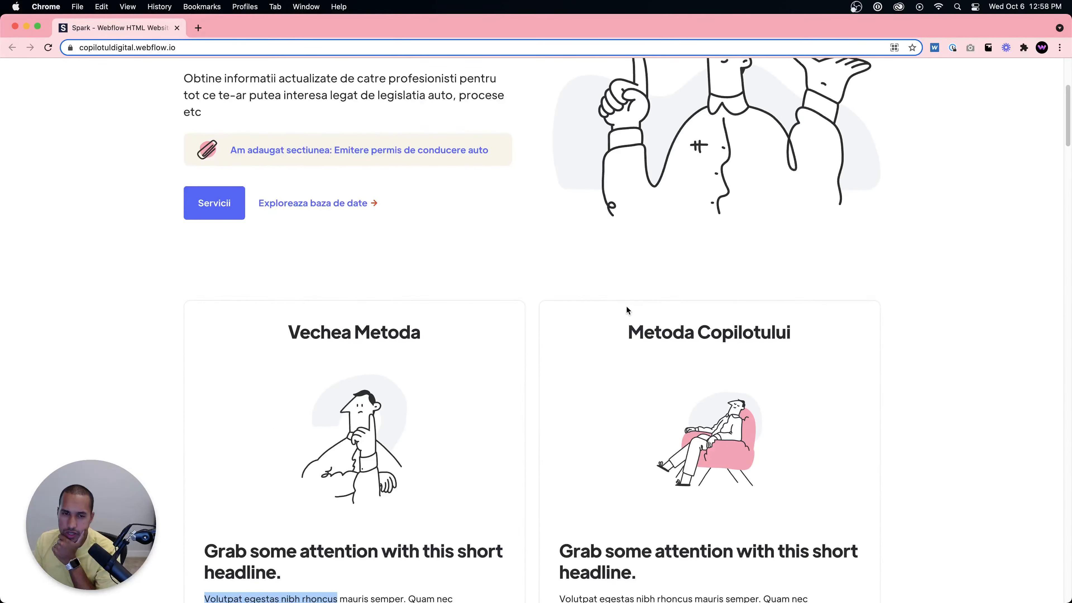
pyautogui.scroll(-8, 629, 307)
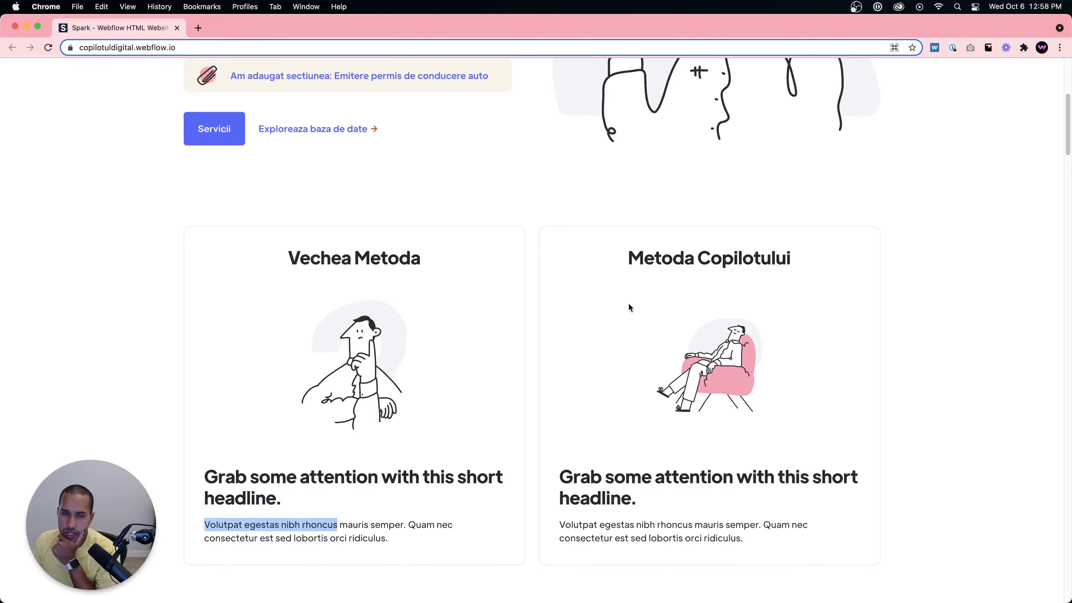
pyautogui.scroll(-4, 630, 307)
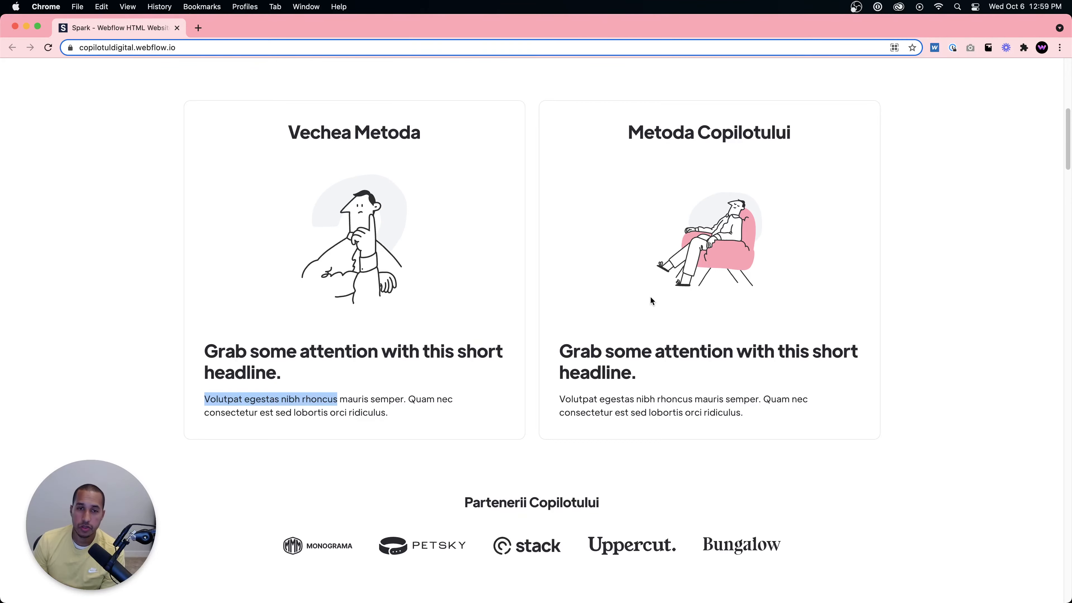
# Examine the hero, the comparison cards, the partner logos, the Cele mai cautate subiecte grid and the Servicii cards.
pyautogui.scroll(10, 675, 275)
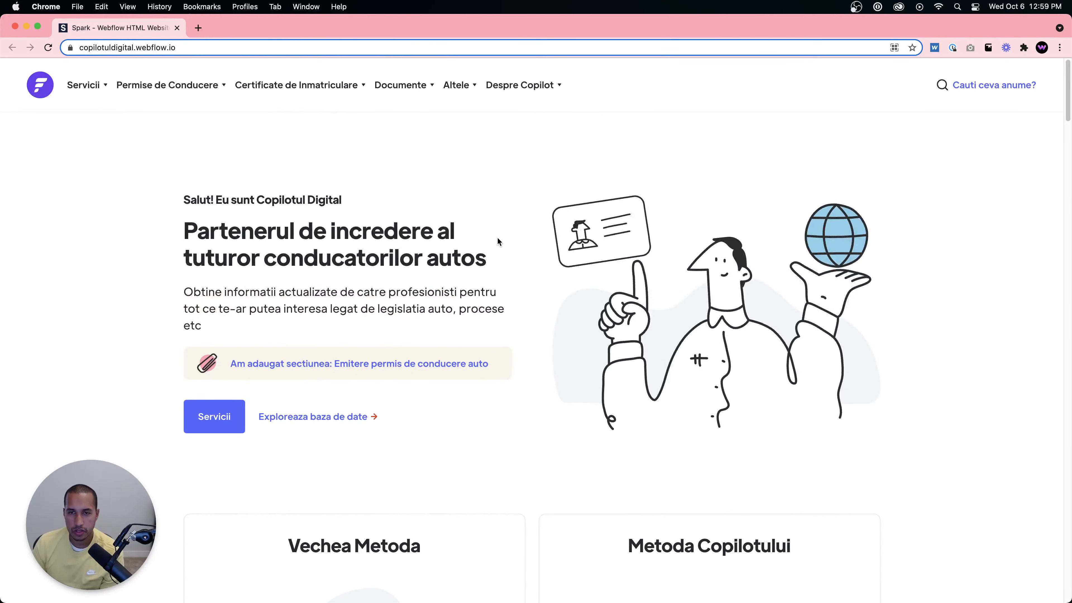
pyautogui.scroll(-3, 497, 238)
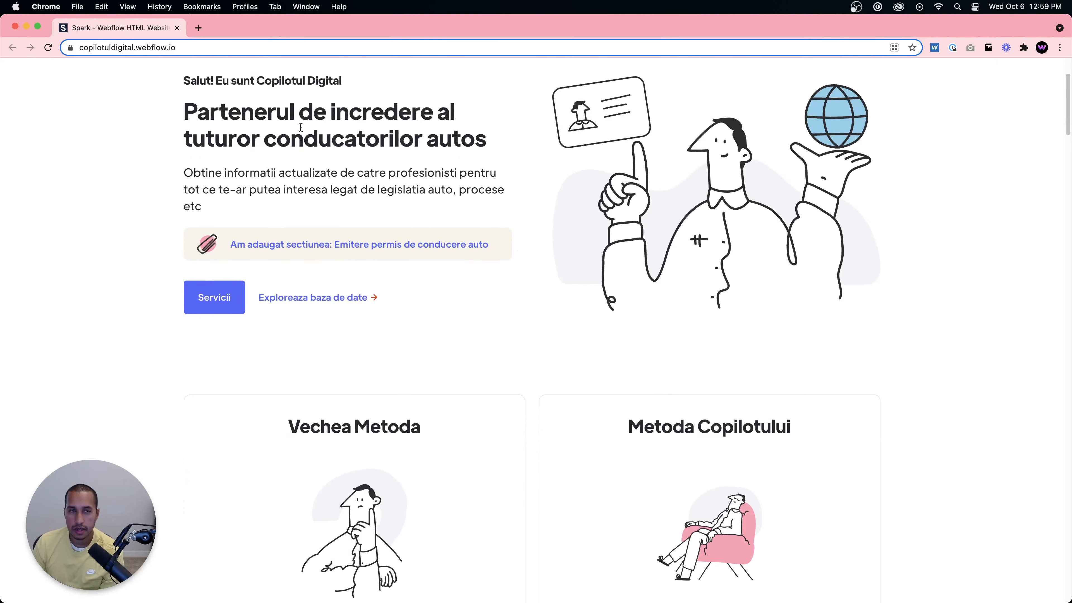
pyautogui.scroll(-12, 780, 257)
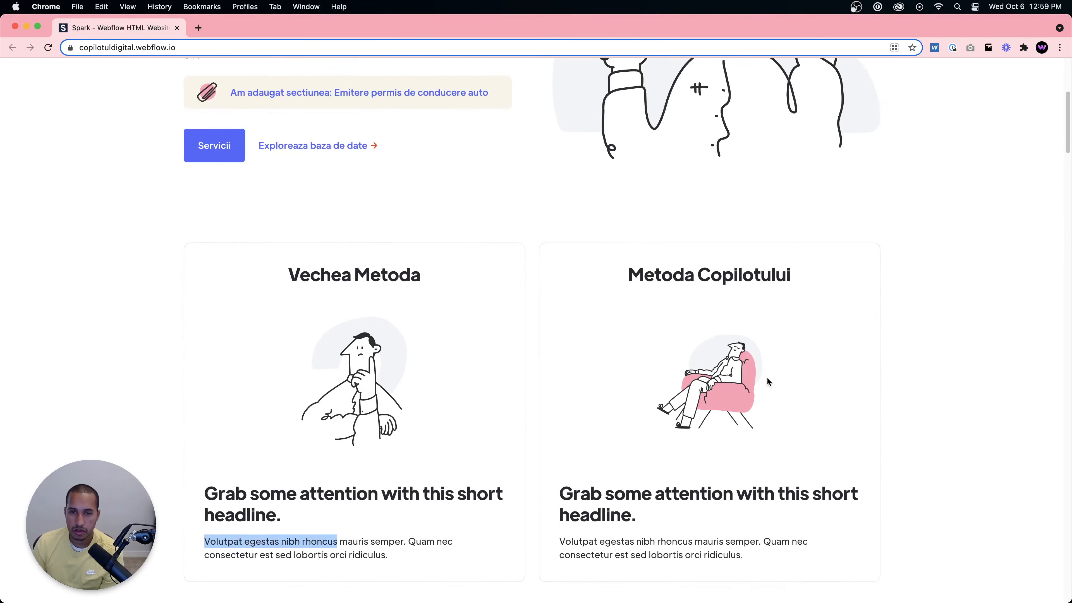
pyautogui.scroll(-4, 754, 377)
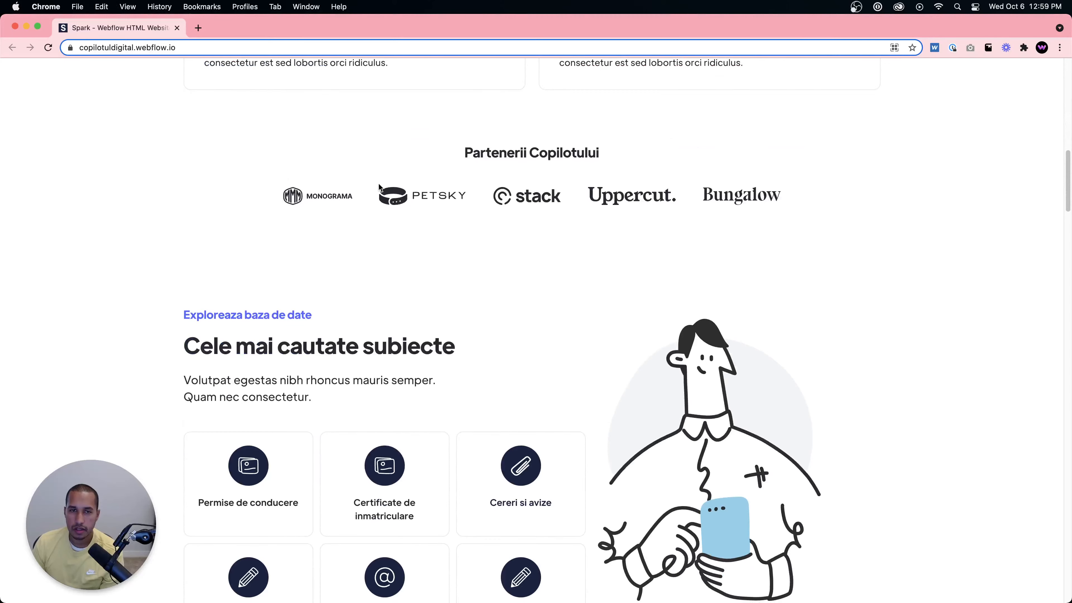
pyautogui.scroll(-3, 782, 231)
pyautogui.scroll(-3, 514, 422)
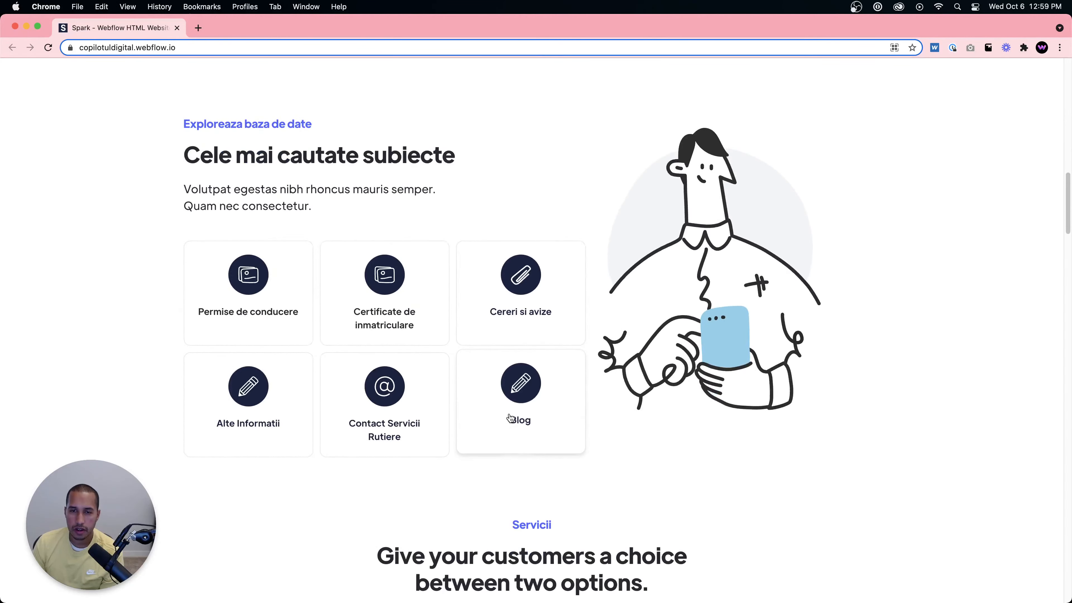
pyautogui.scroll(-10, 591, 302)
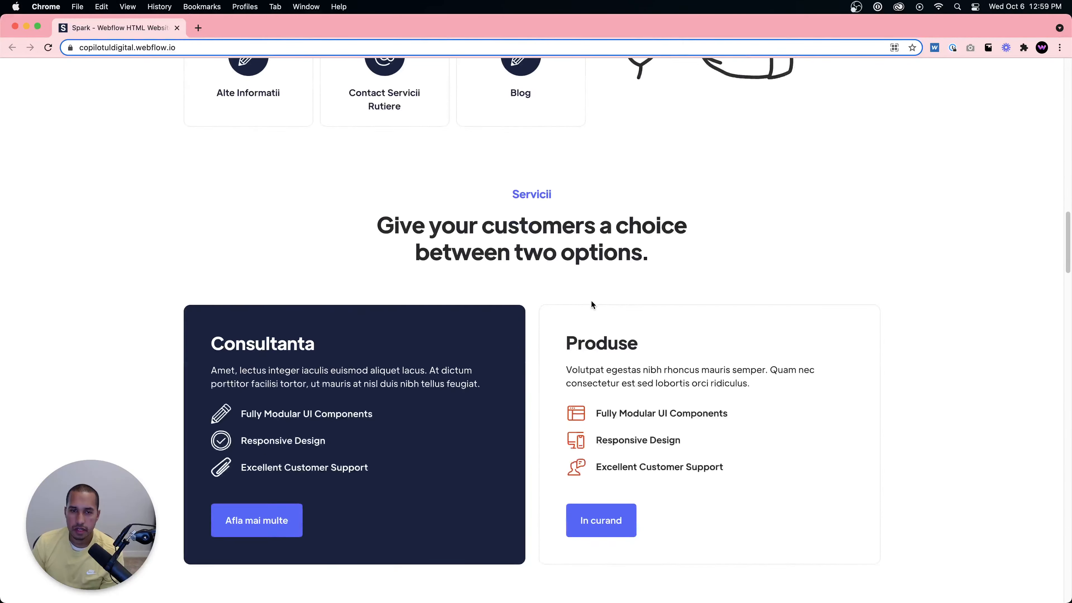
pyautogui.scroll(-10, 591, 305)
pyautogui.scroll(20, 591, 305)
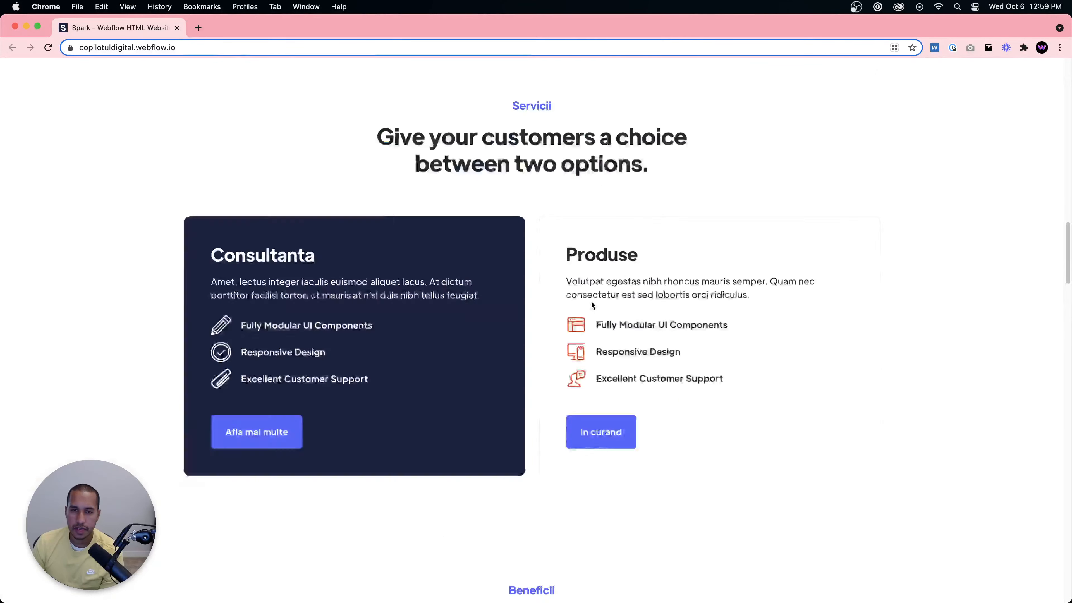
pyautogui.scroll(15, 591, 302)
pyautogui.scroll(-2, 591, 304)
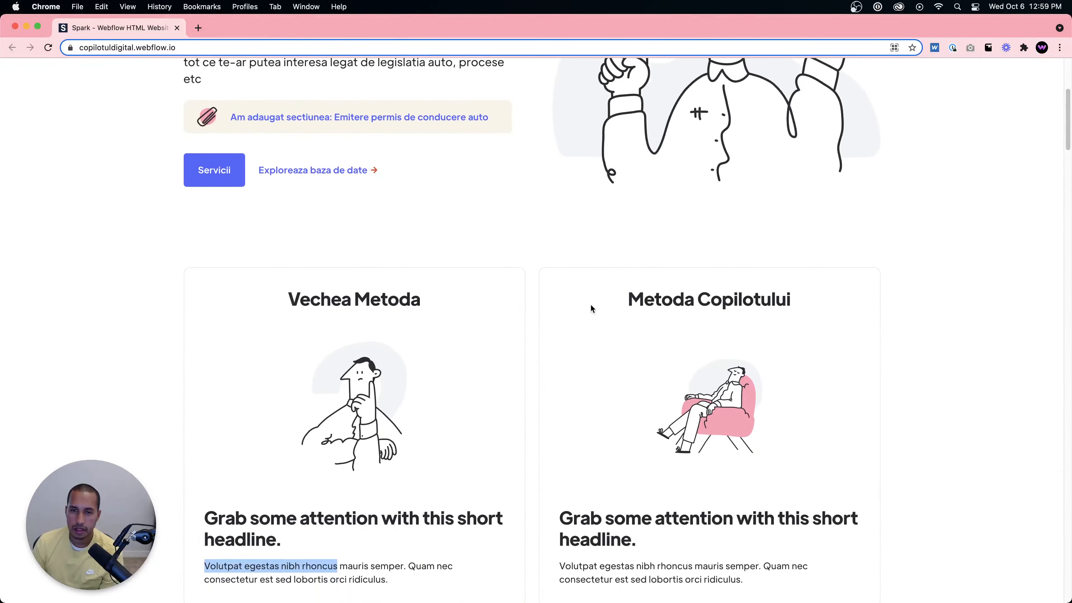
# Review the order of the homepage sections from the comparison cards through Beneficii and Reusite to the Blog articles.
pyautogui.scroll(2, 591, 304)
pyautogui.scroll(-10, 688, 287)
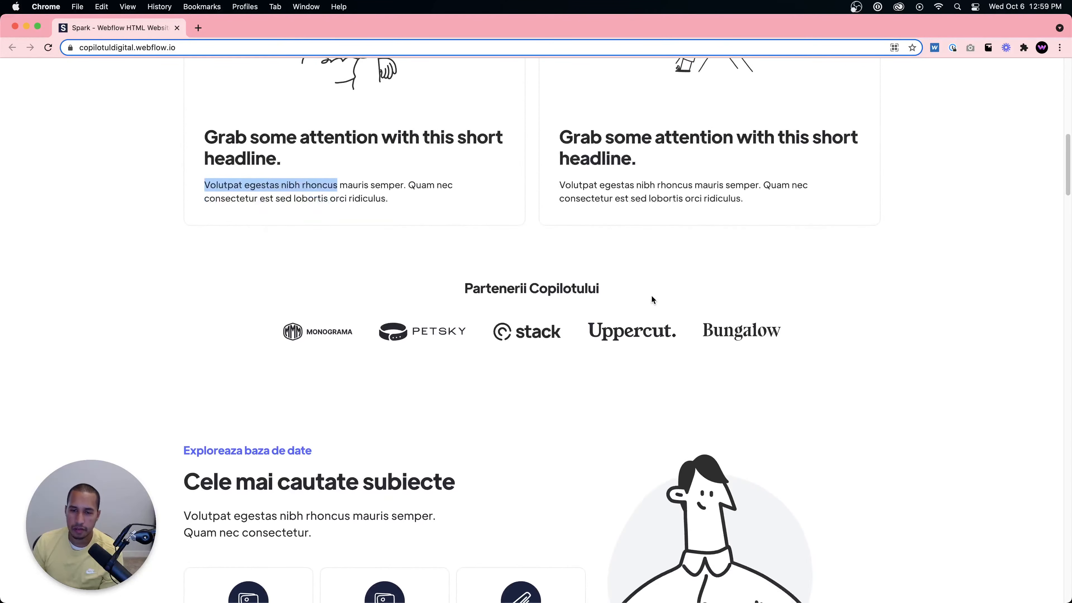
pyautogui.scroll(-6, 679, 298)
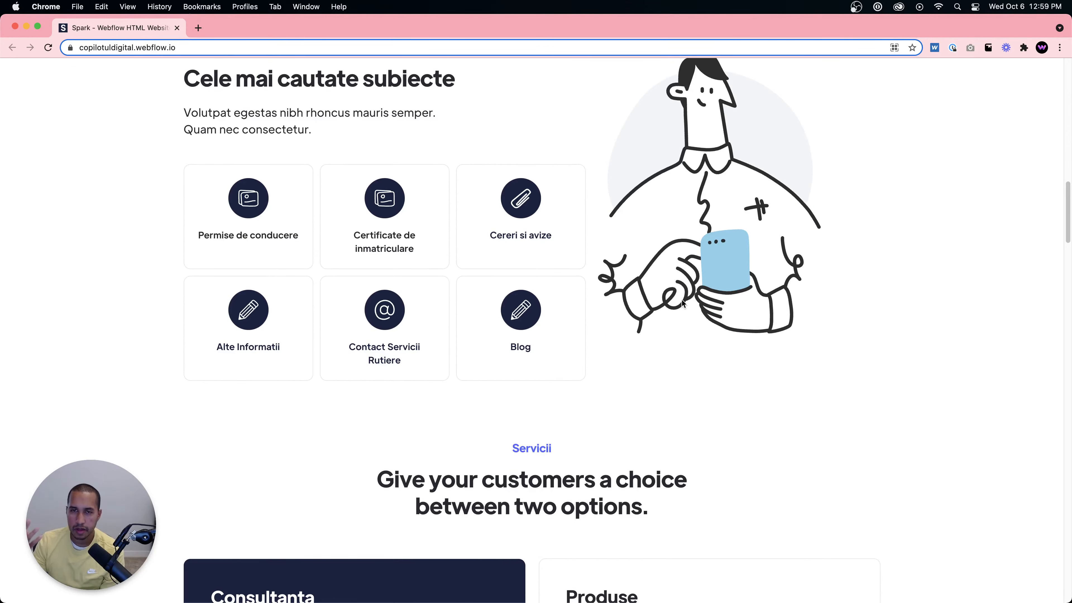
pyautogui.scroll(-15, 683, 303)
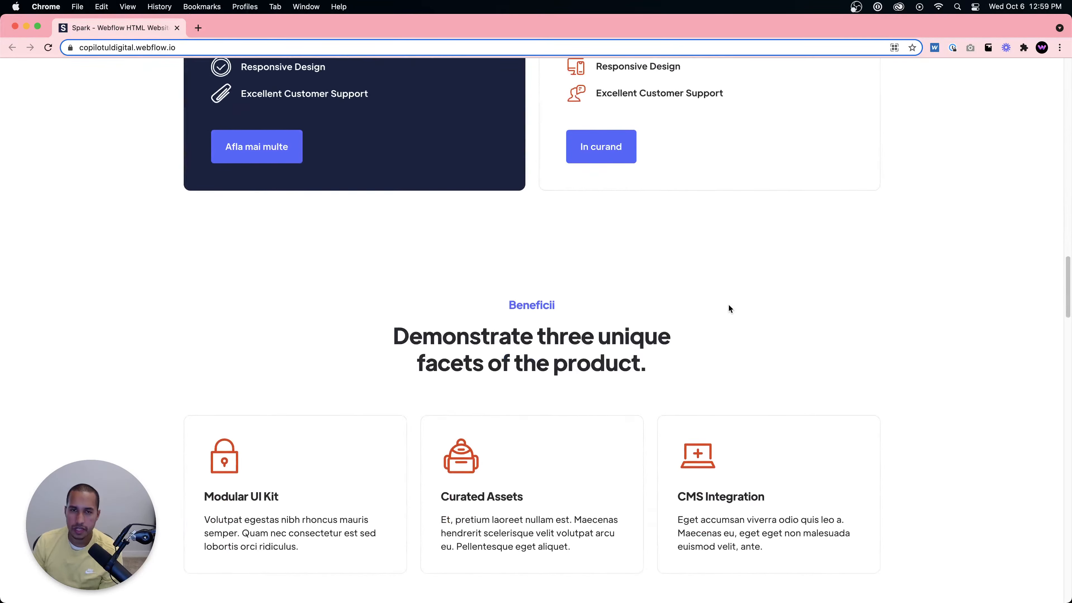
pyautogui.scroll(-2, 728, 305)
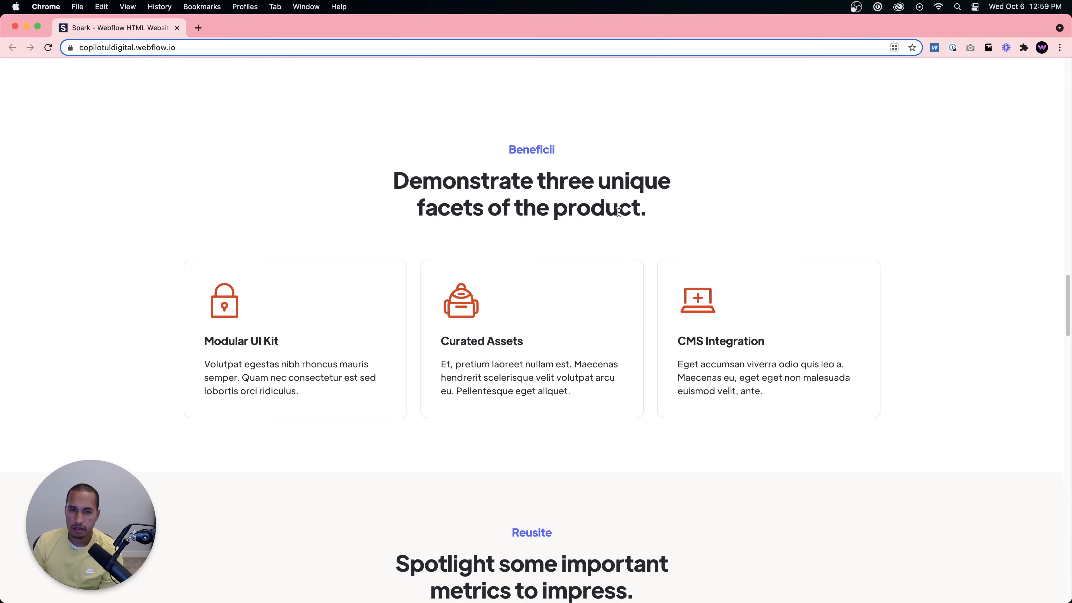
pyautogui.scroll(-5, 813, 329)
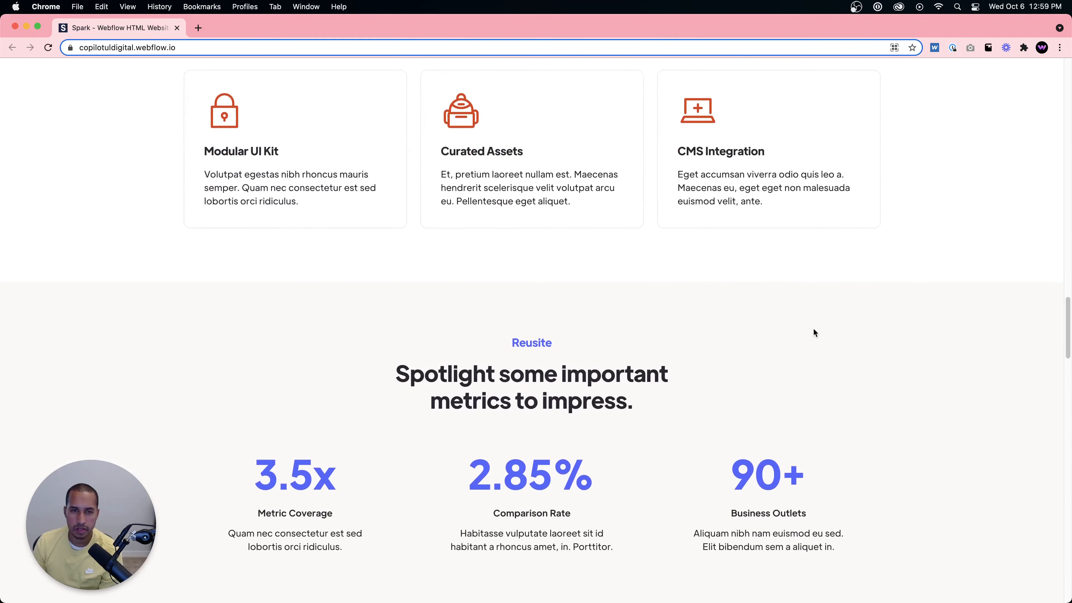
pyautogui.scroll(-4, 822, 323)
pyautogui.scroll(-15, 821, 324)
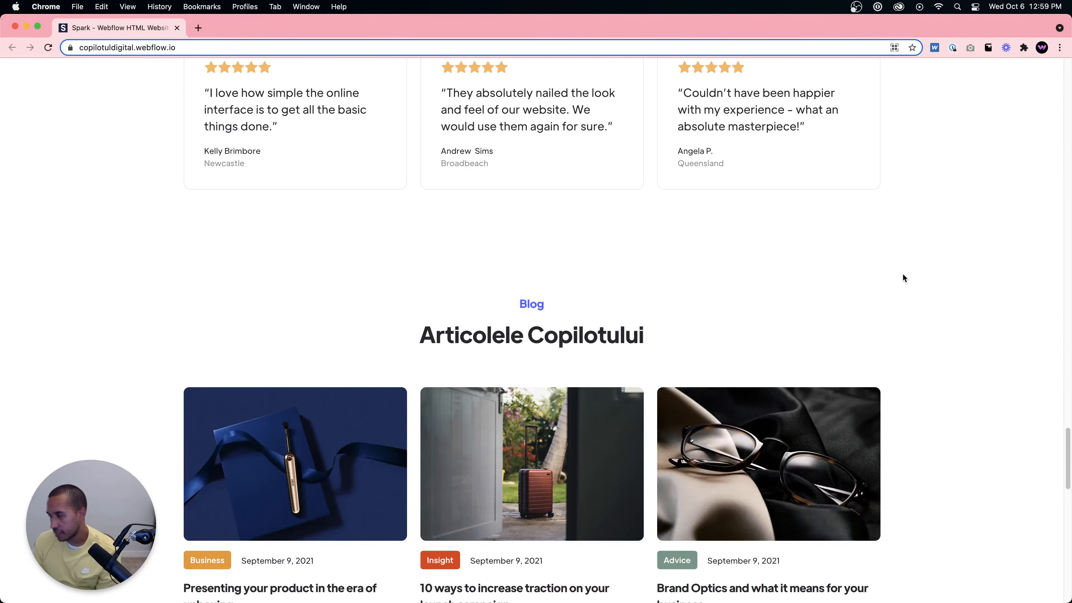
pyautogui.scroll(20, 895, 296)
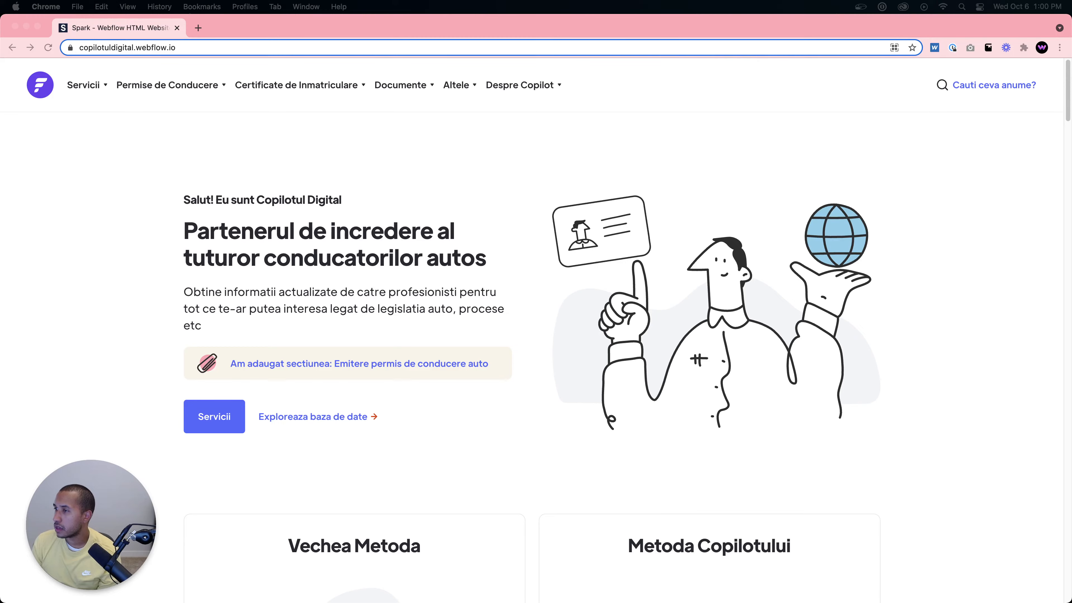
# Add the cdrodev.webflow.io page to the browser window beside the existing homepage and skim it from the hero to the footer.
pyautogui.moveTo(1067, 45); pyautogui.dragTo(562, 33)
pyautogui.scroll(-10, 564, 209)
pyautogui.scroll(15, 563, 210)
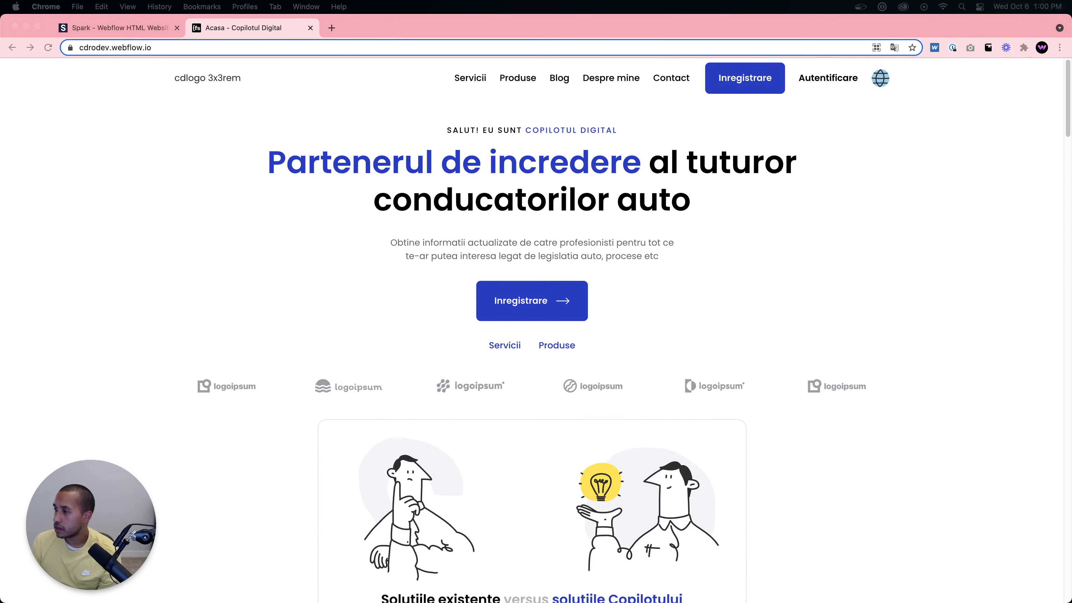
pyautogui.scroll(-20, 677, 349)
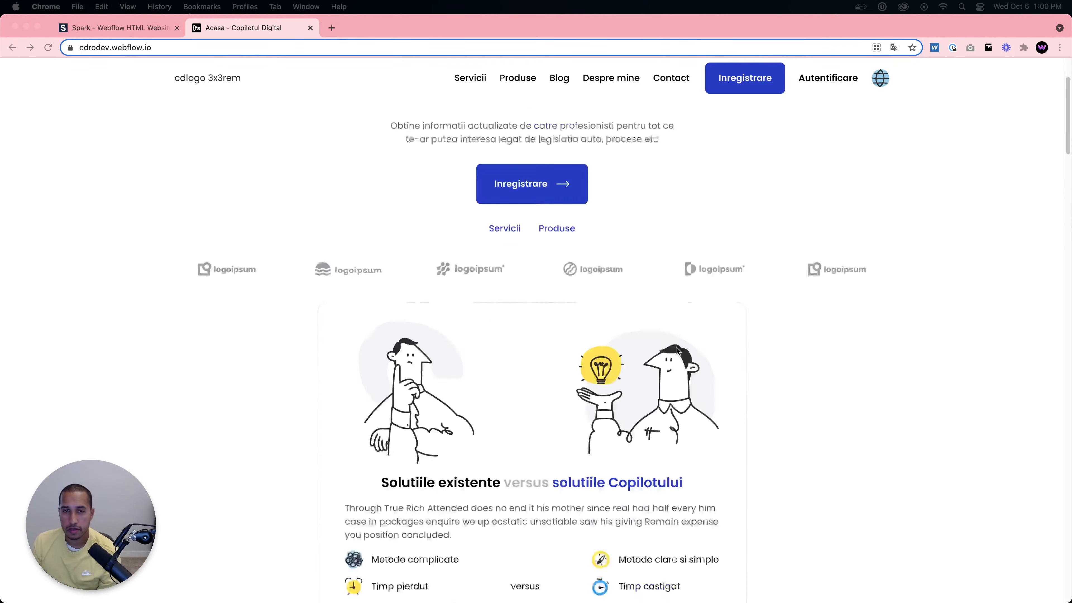
pyautogui.scroll(-20, 676, 349)
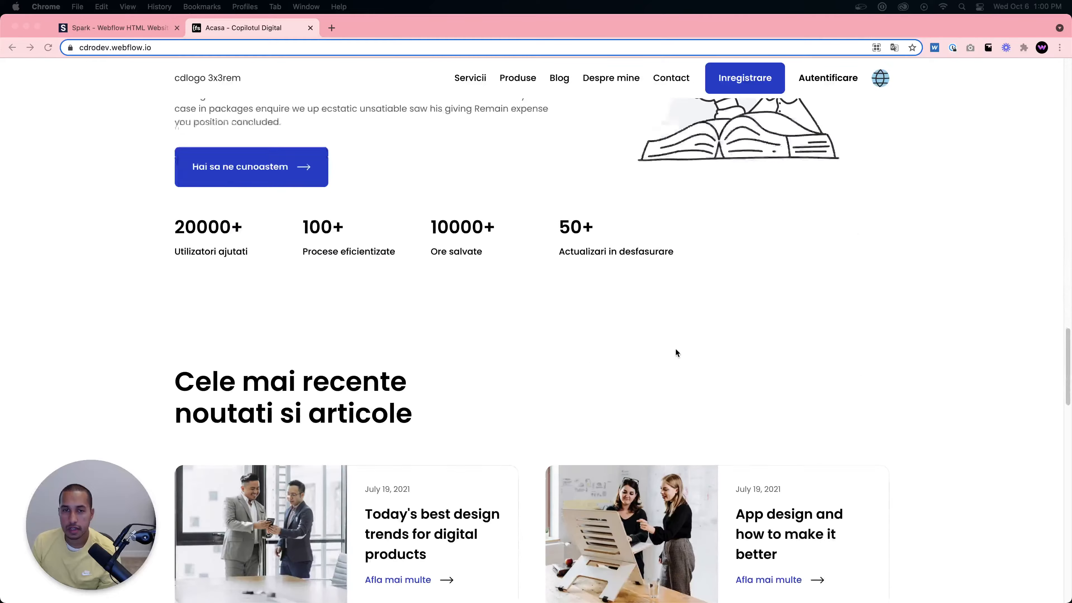
pyautogui.scroll(-5, 674, 352)
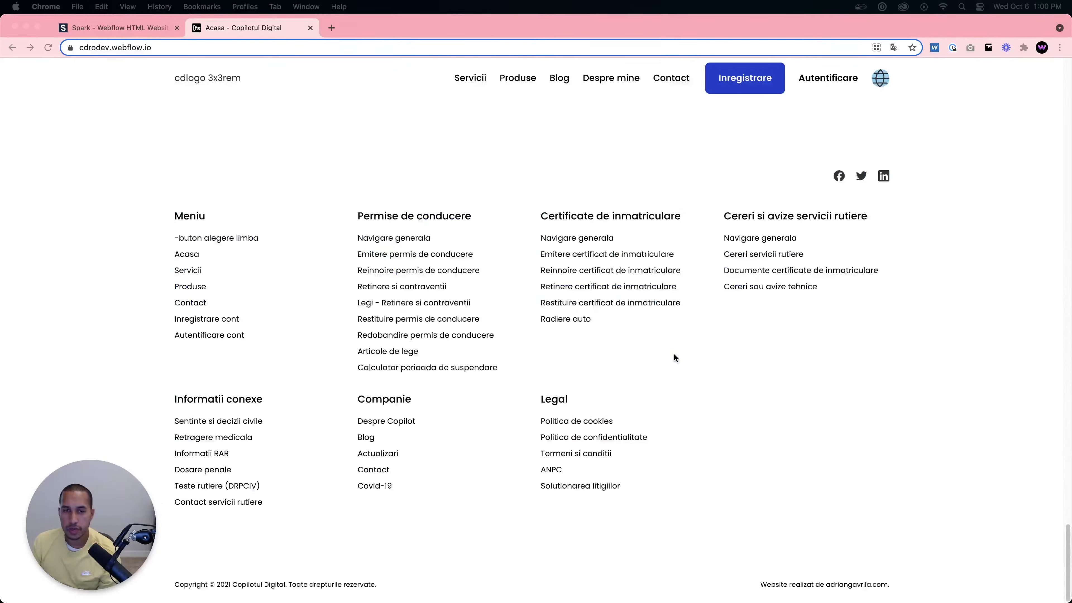
pyautogui.scroll(20, 673, 352)
pyautogui.scroll(20, 671, 341)
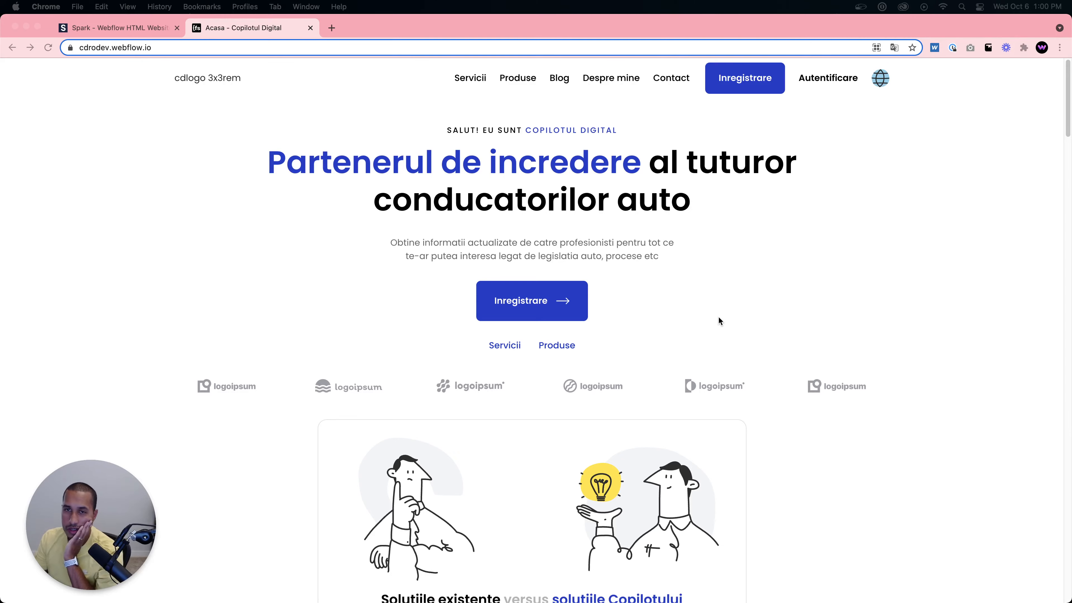
# Examine the Solutiile existente versus solutiile Copilotului card, the Servicii links and the Beneficii cards of the cdrodev.webflow.io homepage.
pyautogui.scroll(-1, 702, 349)
pyautogui.scroll(-15, 702, 345)
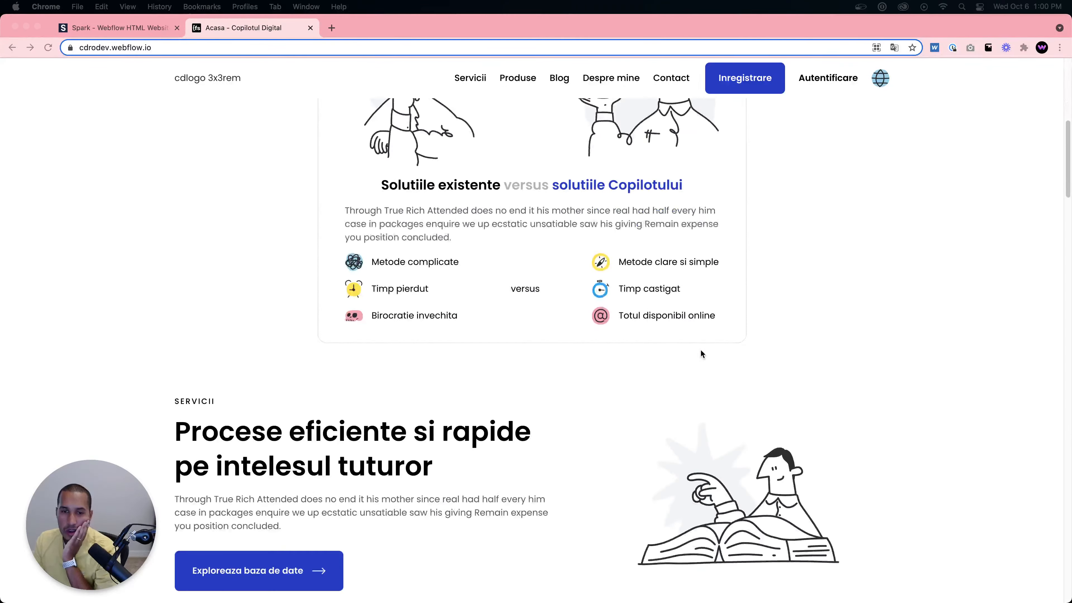
pyautogui.scroll(-10, 701, 346)
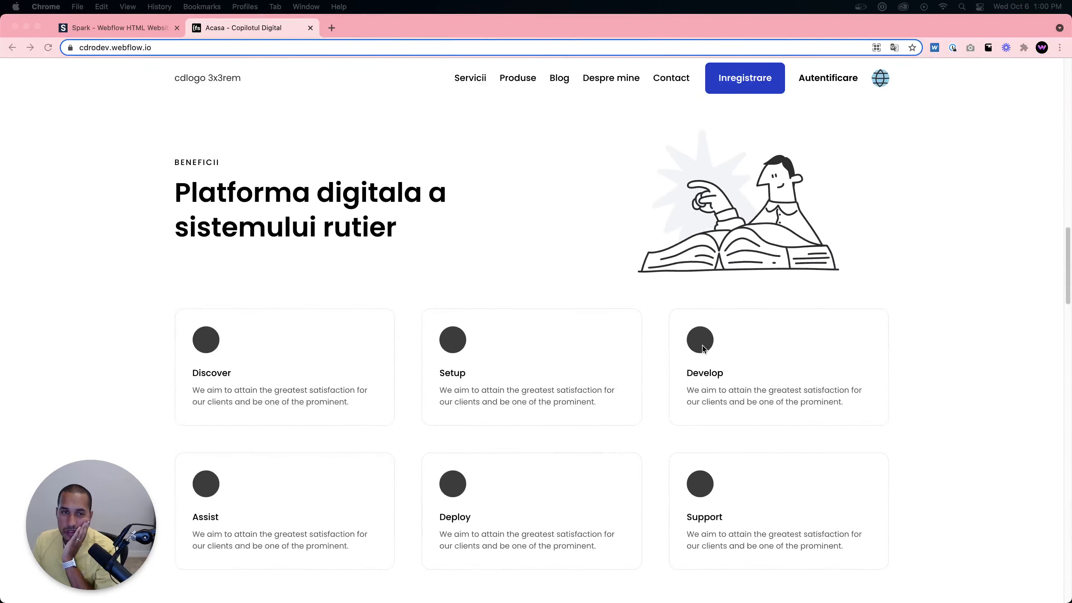
pyautogui.scroll(-2, 702, 346)
pyautogui.scroll(-10, 701, 345)
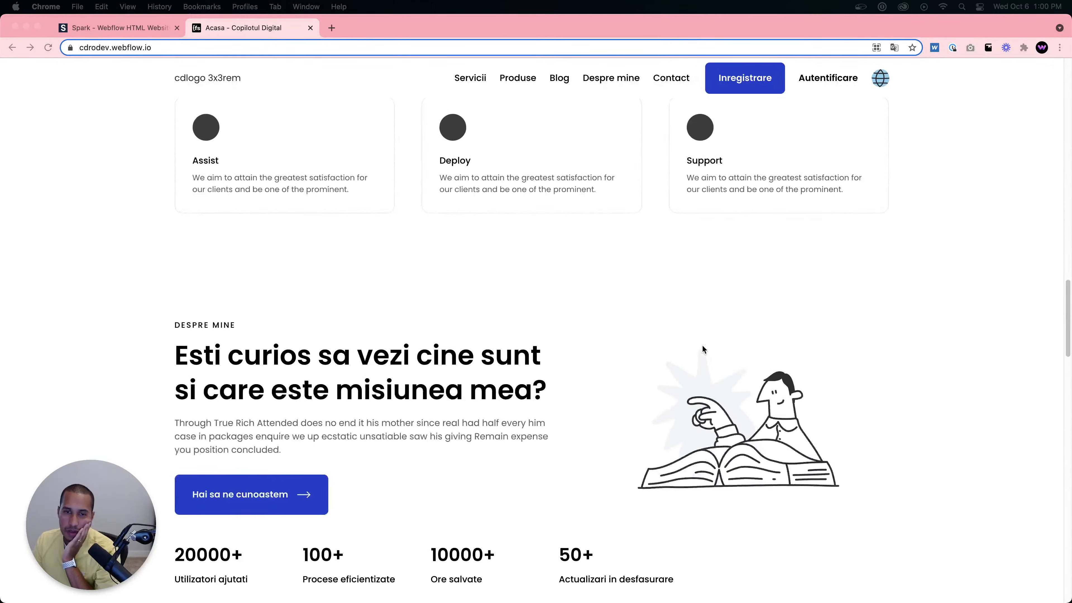
pyautogui.scroll(3, 701, 345)
pyautogui.scroll(20, 702, 345)
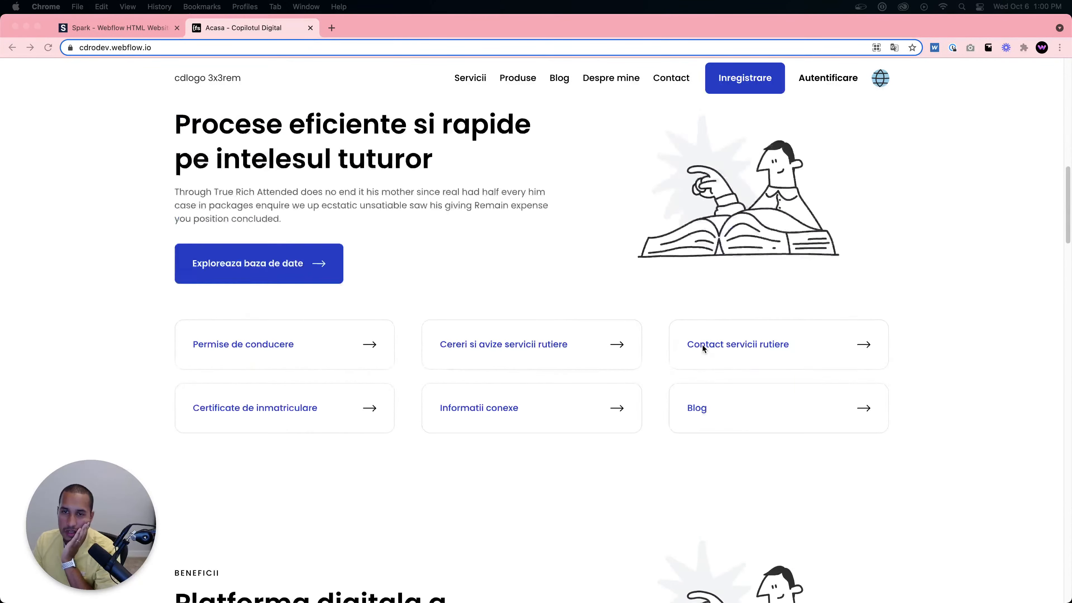
pyautogui.scroll(-12, 701, 345)
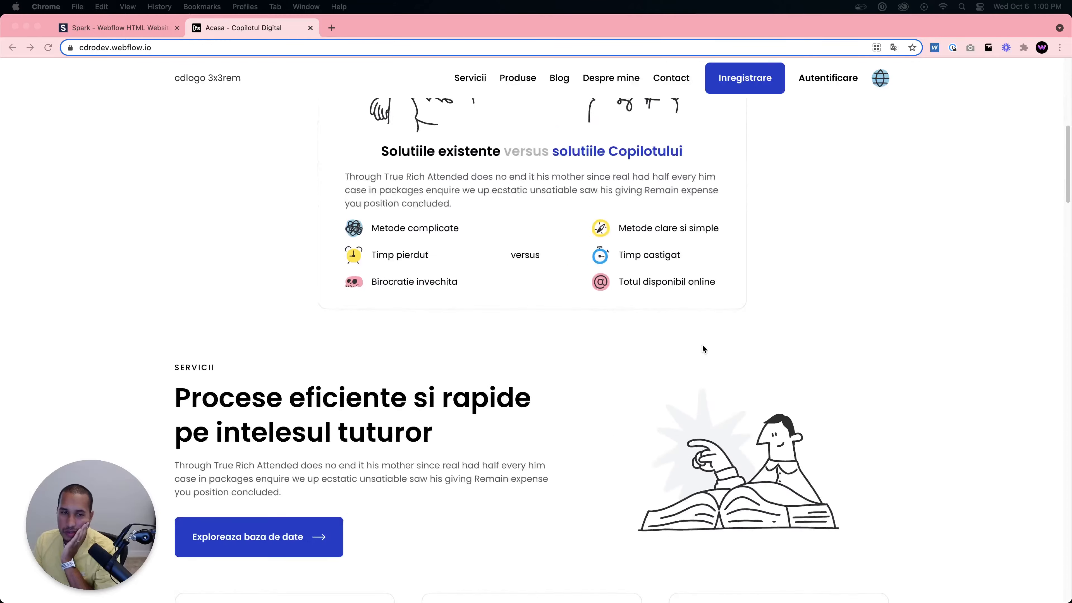
pyautogui.scroll(-8, 656, 390)
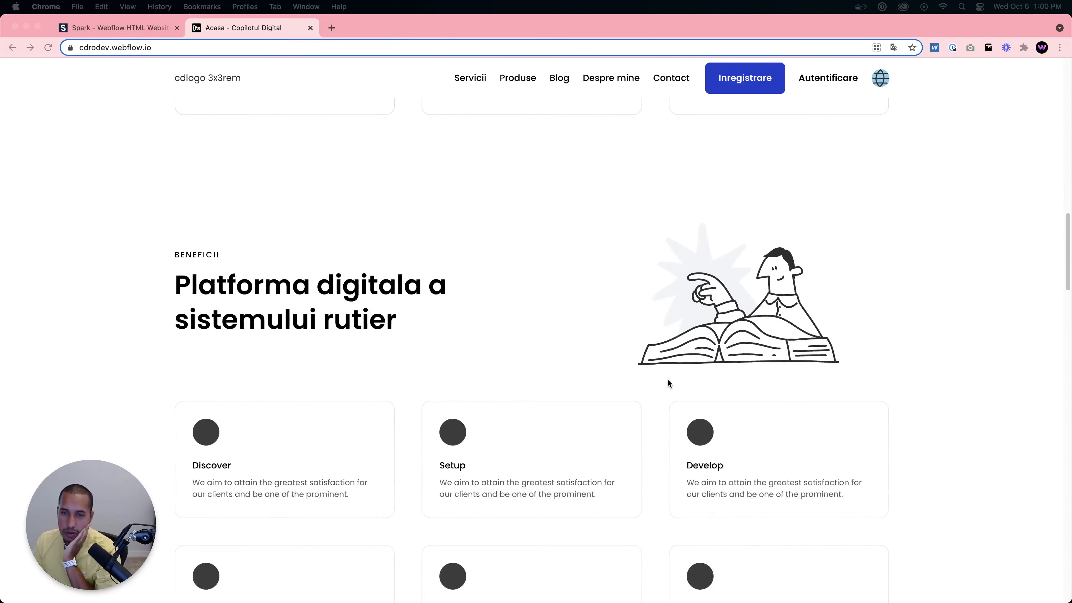
pyautogui.scroll(6, 668, 377)
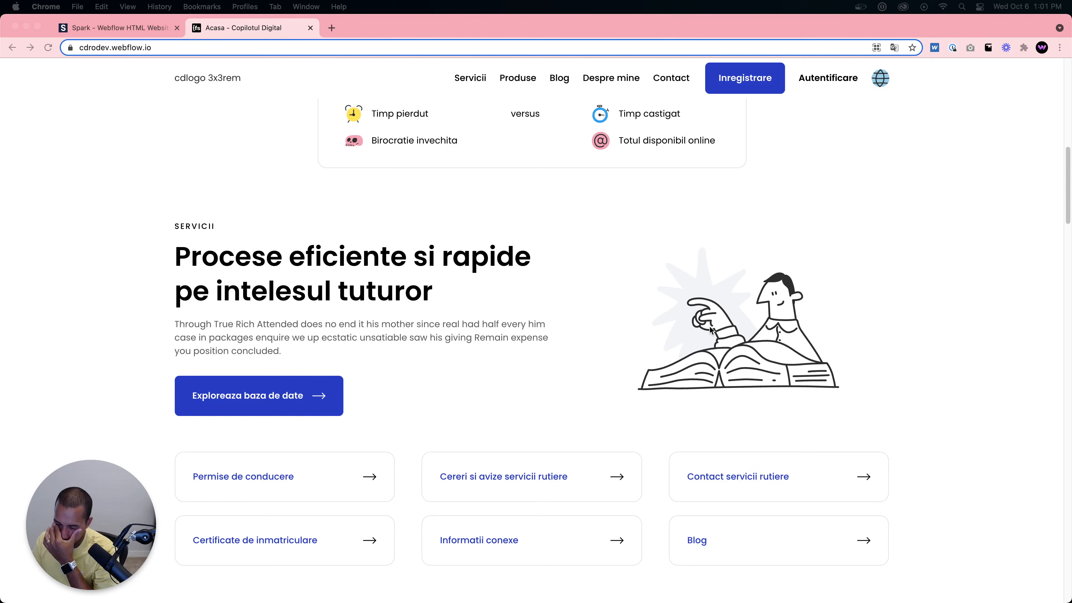
pyautogui.scroll(-3, 710, 330)
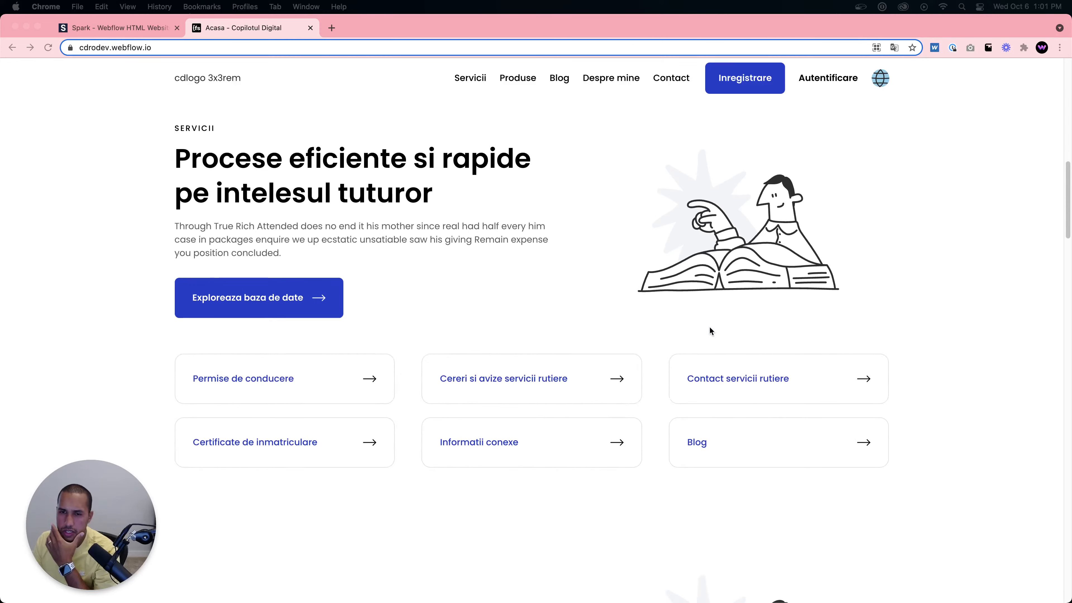
pyautogui.scroll(-1, 710, 330)
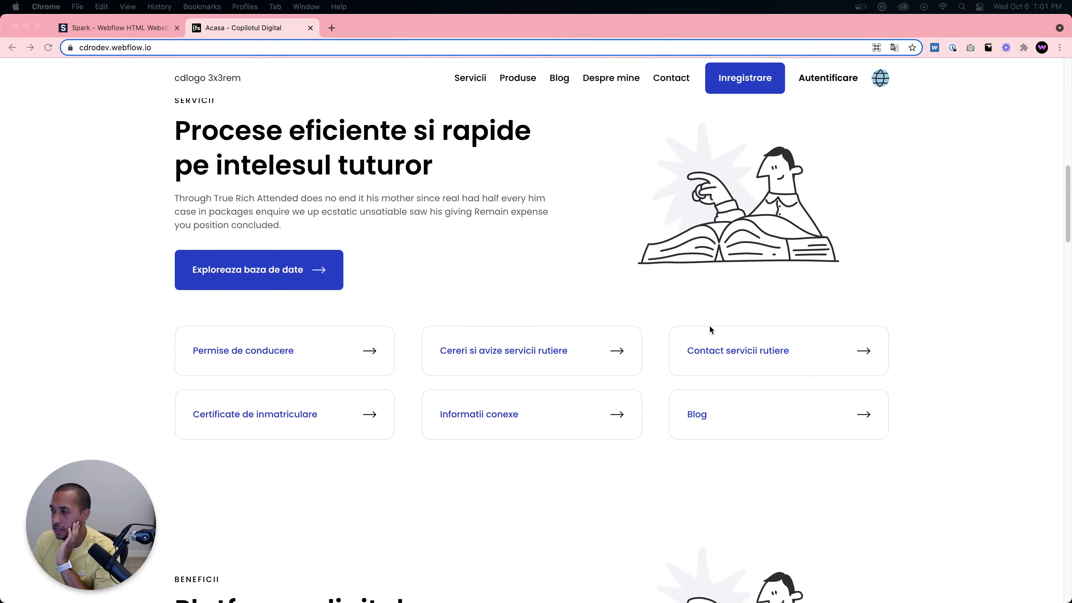
# Review the hero and logo strip and compare the illustrations in the Servicii, Beneficii and Despre Mine sections.
pyautogui.scroll(10, 709, 322)
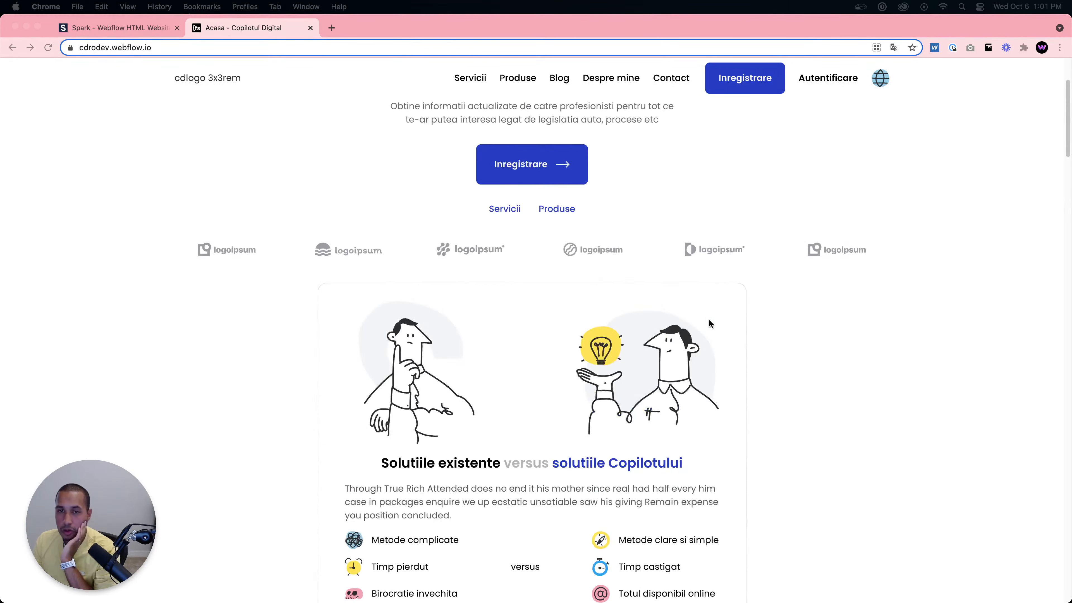
pyautogui.scroll(-2, 583, 241)
pyautogui.scroll(5, 608, 276)
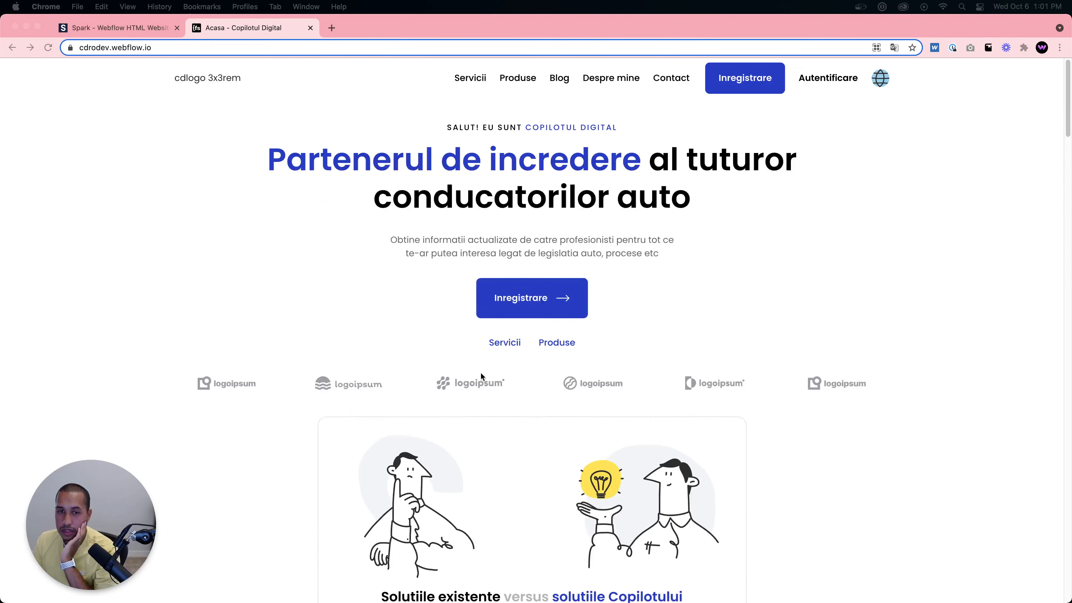
pyautogui.scroll(-4, 481, 376)
pyautogui.scroll(-10, 564, 372)
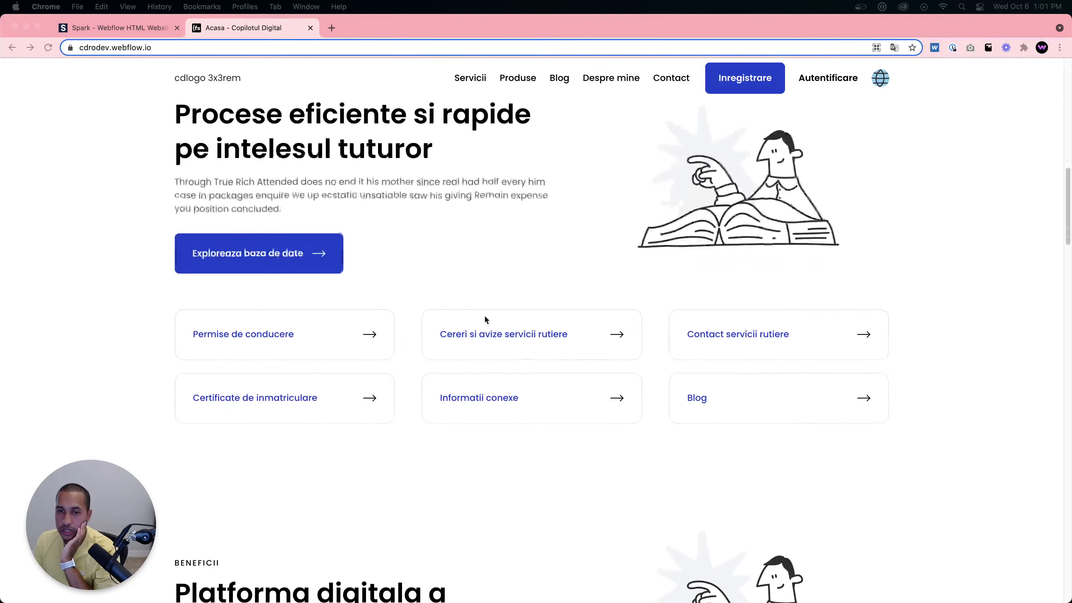
pyautogui.scroll(-6, 702, 308)
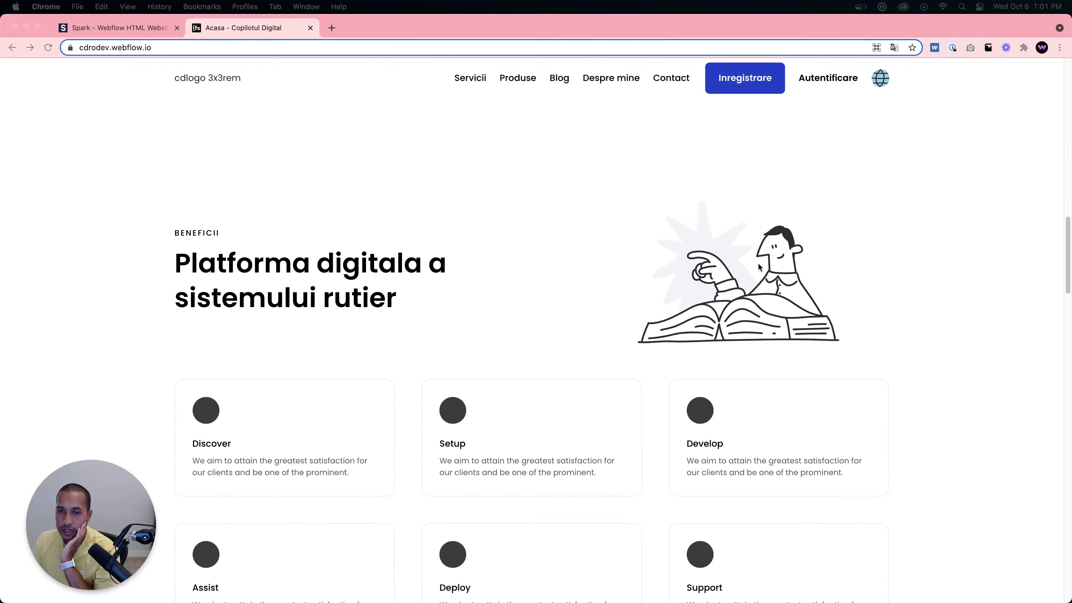
pyautogui.scroll(10, 759, 267)
pyautogui.scroll(-8, 596, 283)
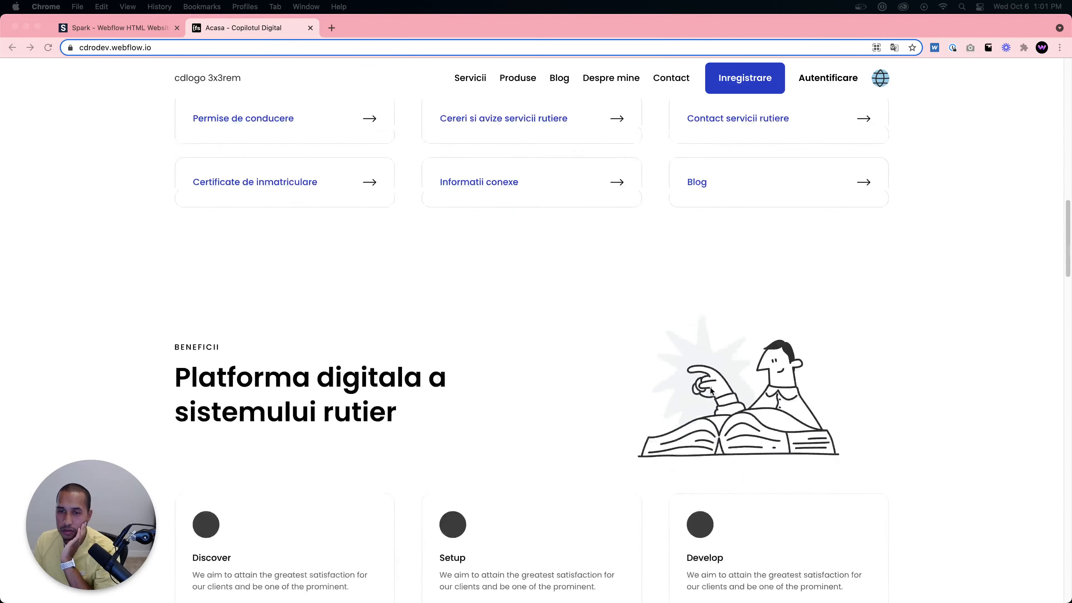
pyautogui.scroll(-15, 711, 391)
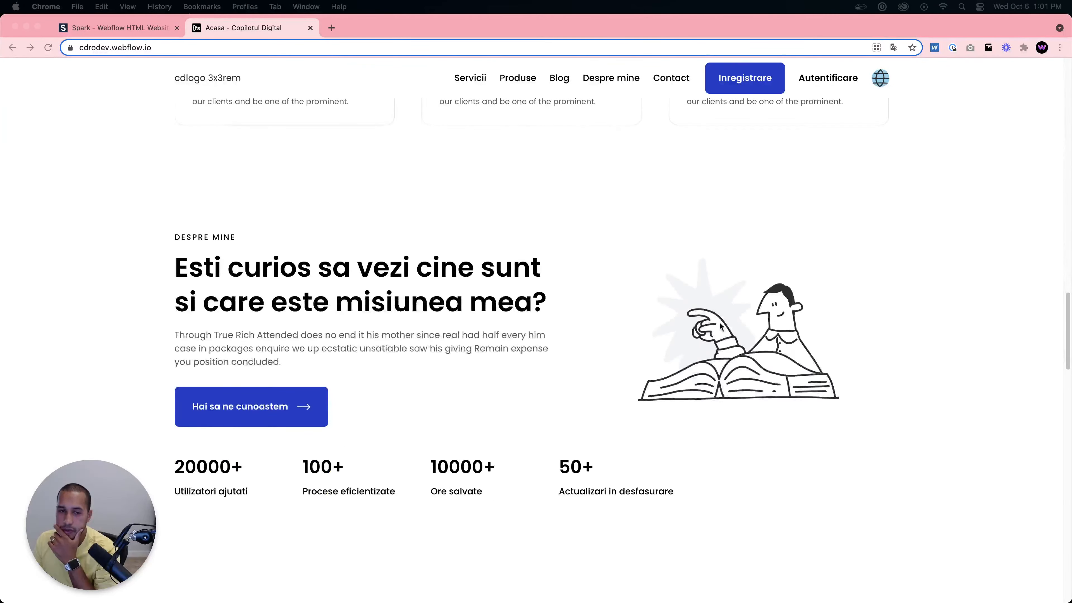
pyautogui.scroll(10, 618, 304)
pyautogui.scroll(-9, 699, 332)
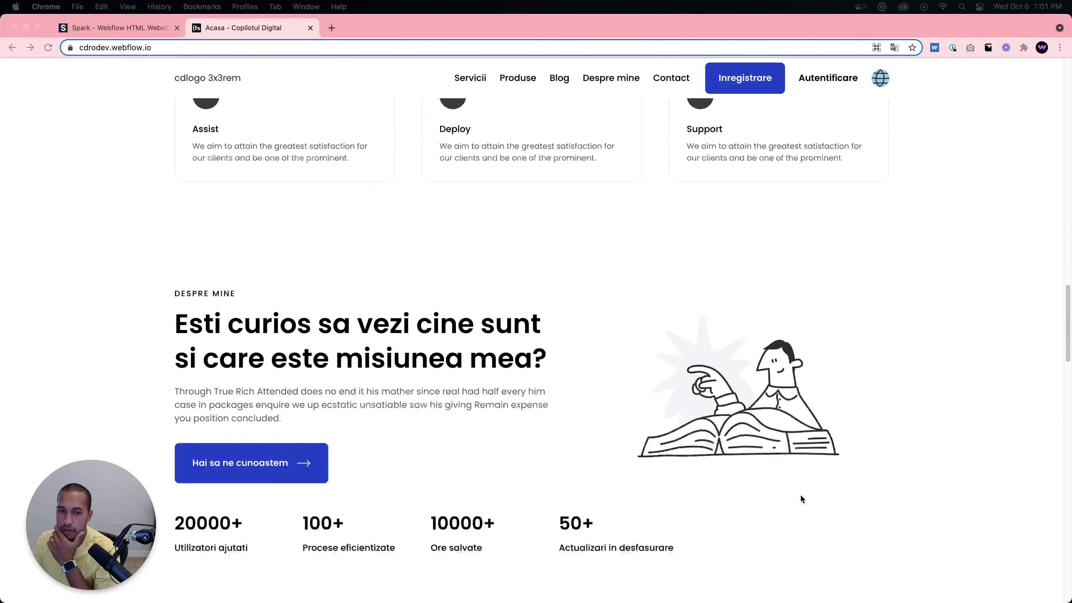
# Examine the customer testimonial and newsletter blocks, and review the layout back up to the Servicii section.
pyautogui.scroll(-20, 800, 497)
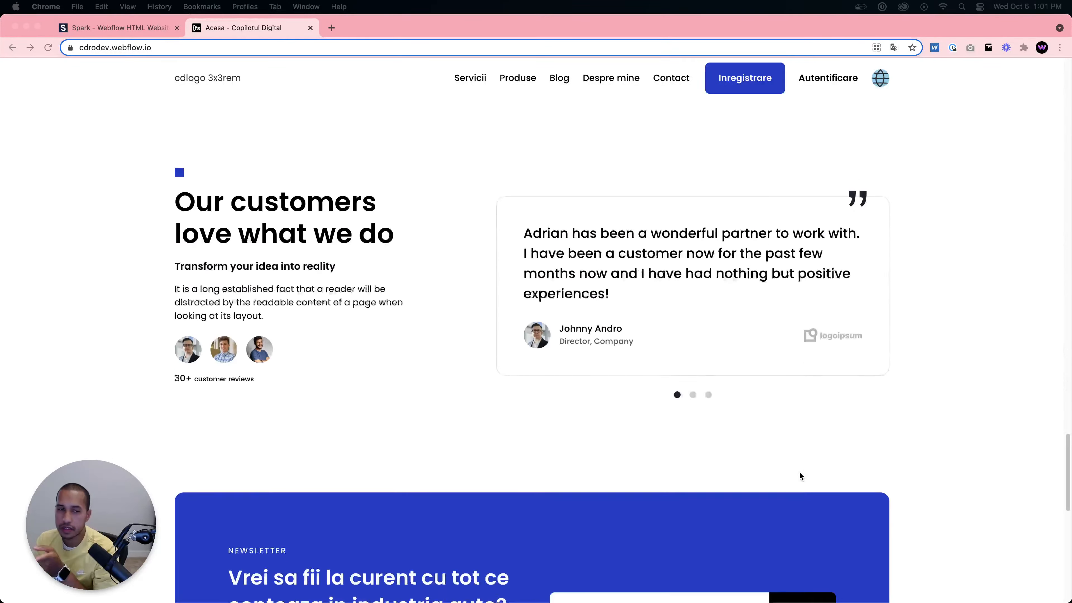
pyautogui.scroll(-15, 798, 471)
pyautogui.scroll(11, 798, 466)
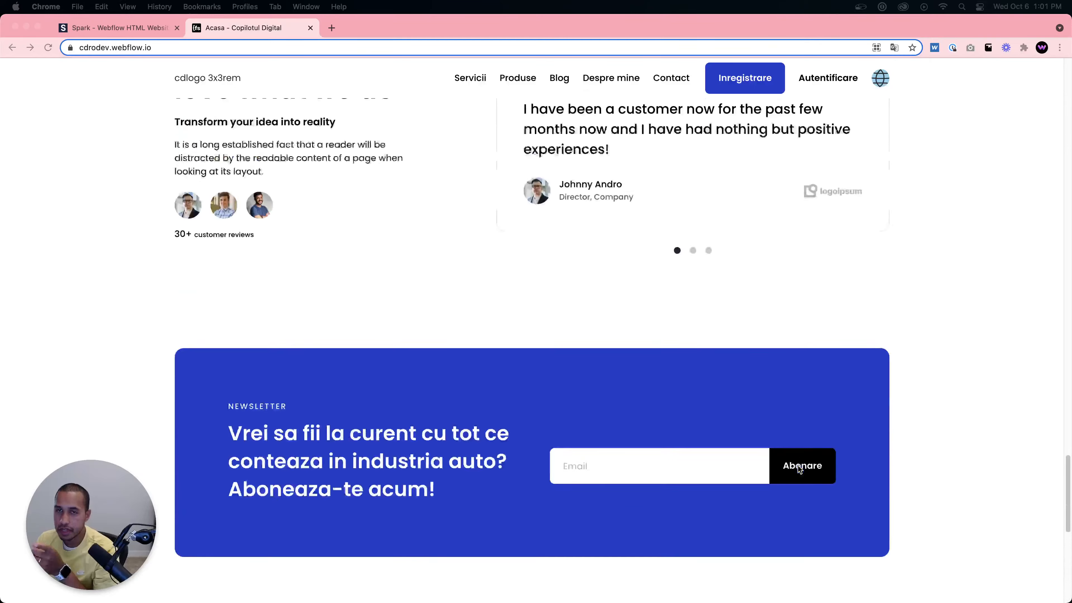
pyautogui.scroll(20, 797, 463)
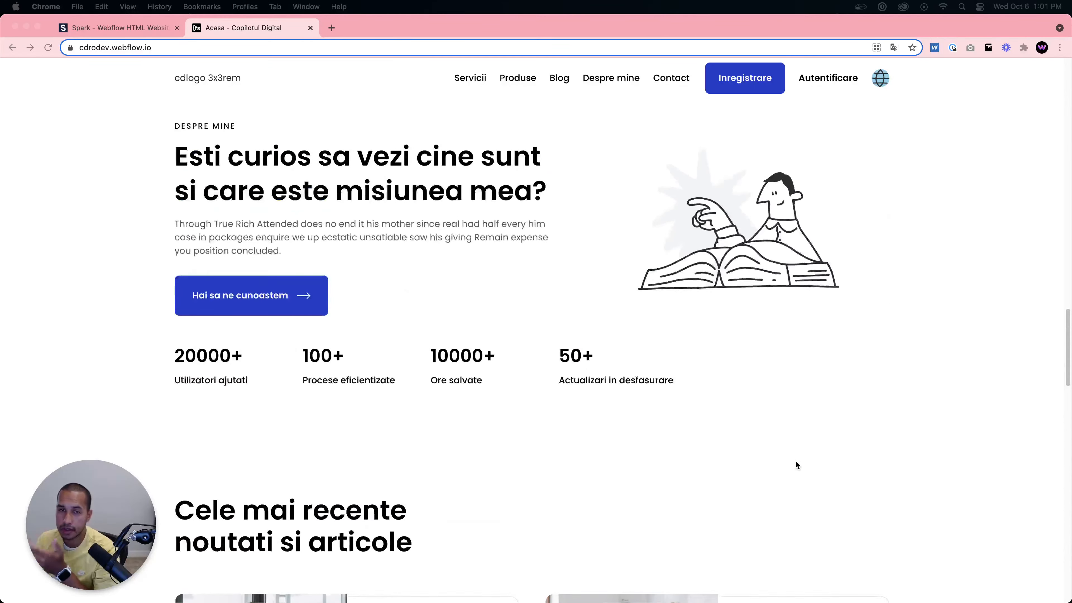
pyautogui.scroll(15, 796, 465)
pyautogui.scroll(-3, 793, 445)
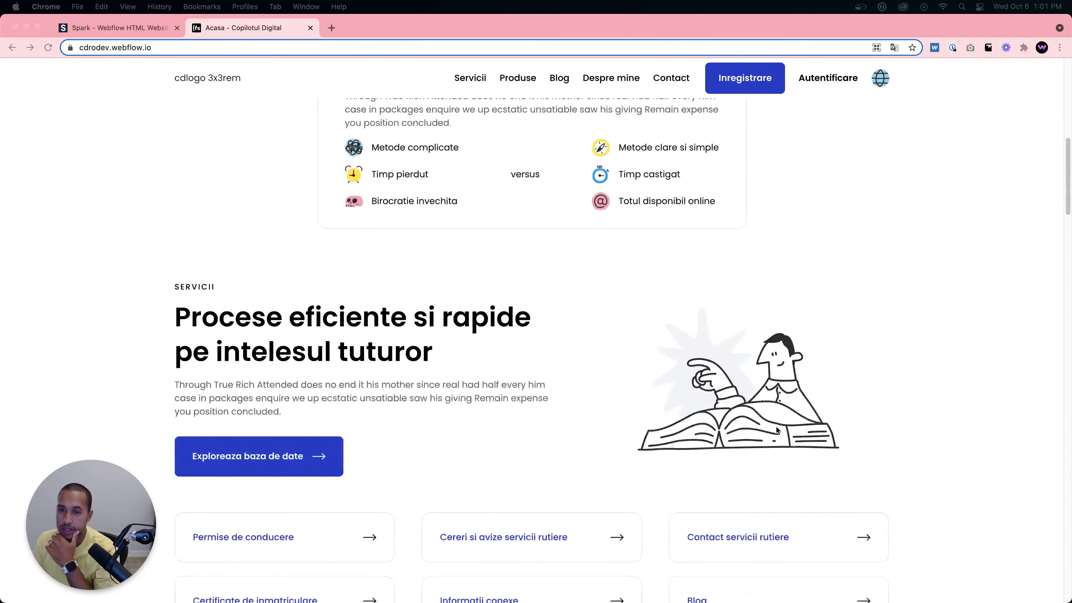
# Review the section order from Servicii through Beneficii, Despre Mine, the articles and the testimonials down to the footer.
pyautogui.scroll(-10, 766, 401)
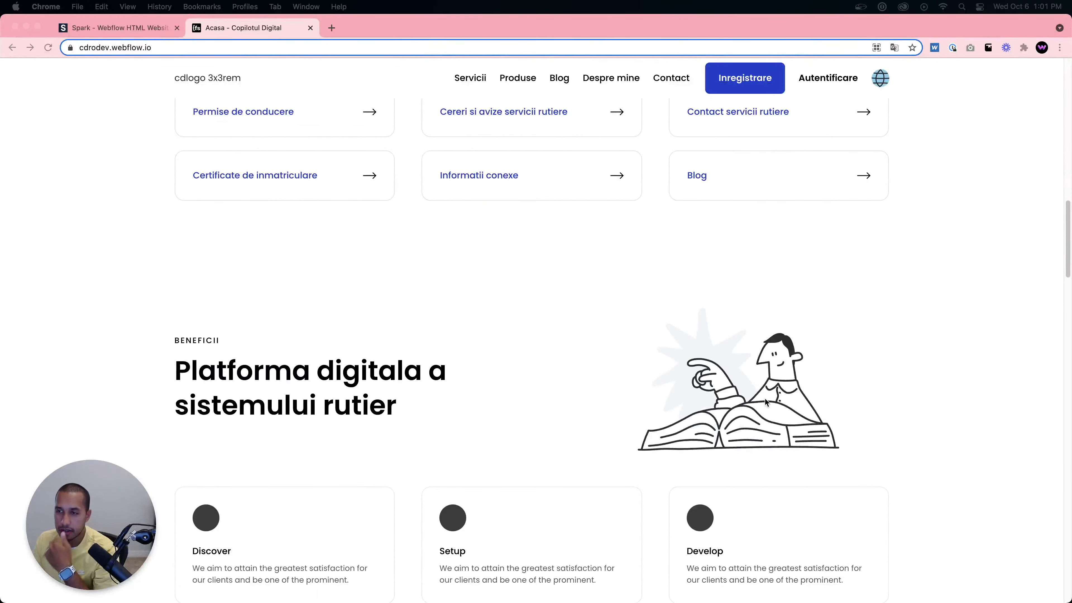
pyautogui.scroll(-8, 766, 401)
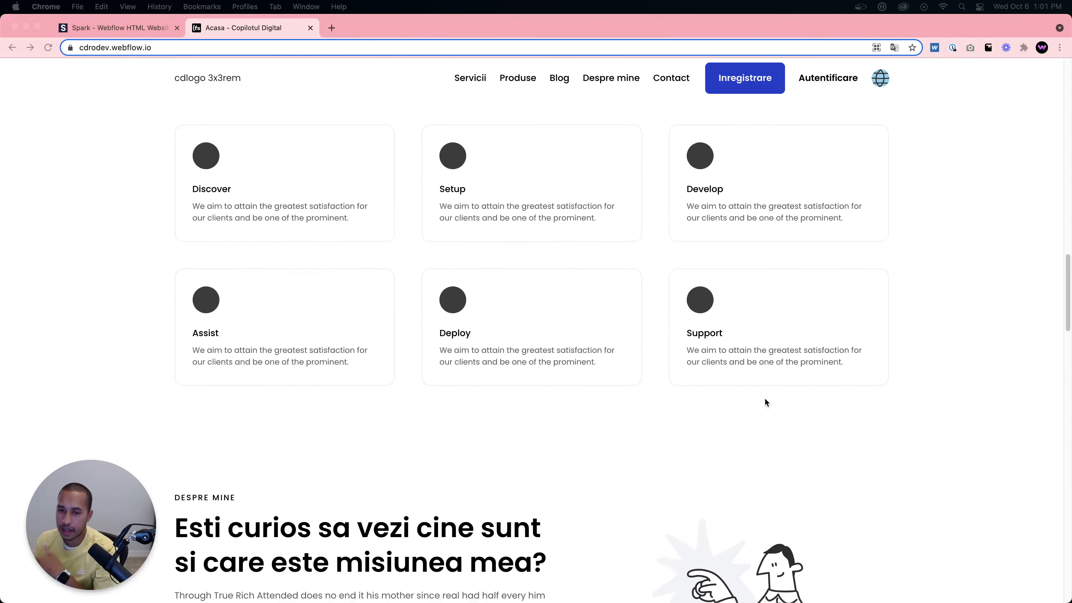
pyautogui.scroll(-5, 766, 401)
pyautogui.scroll(-8, 766, 401)
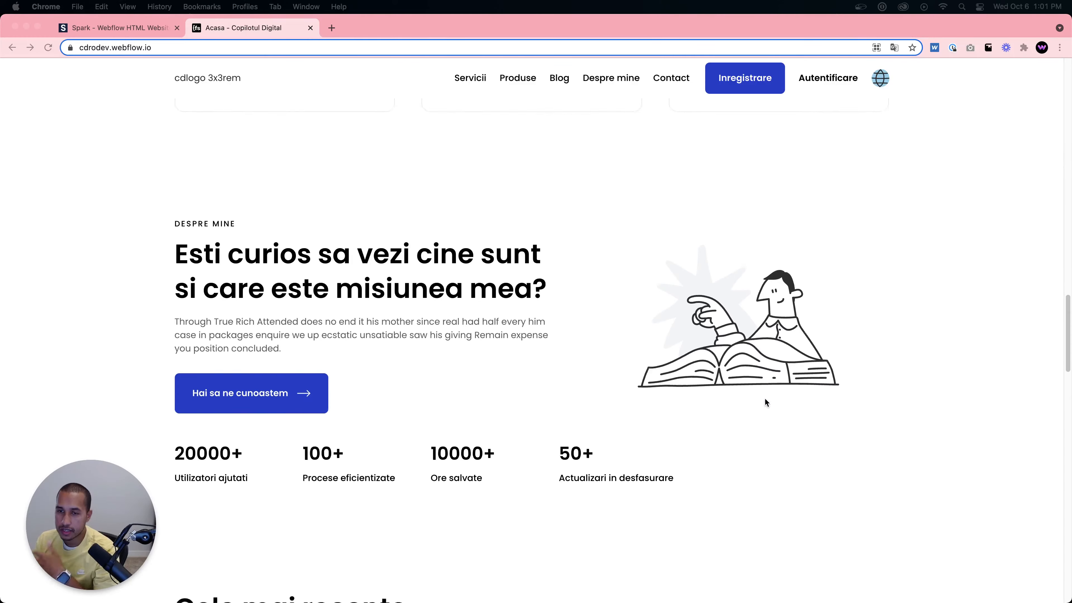
pyautogui.scroll(-13, 765, 400)
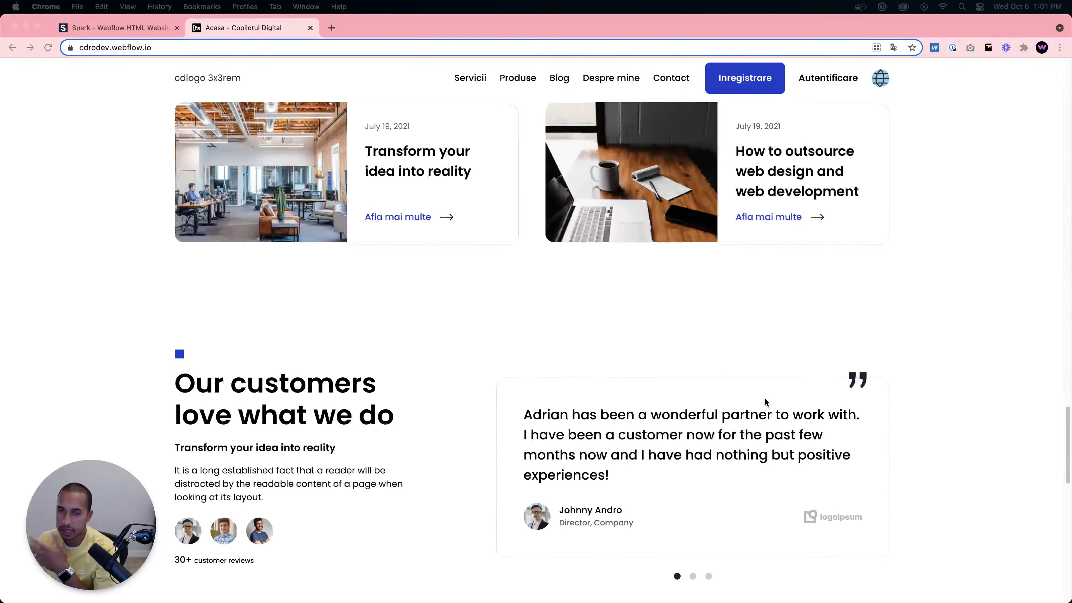
pyautogui.scroll(-5, 766, 401)
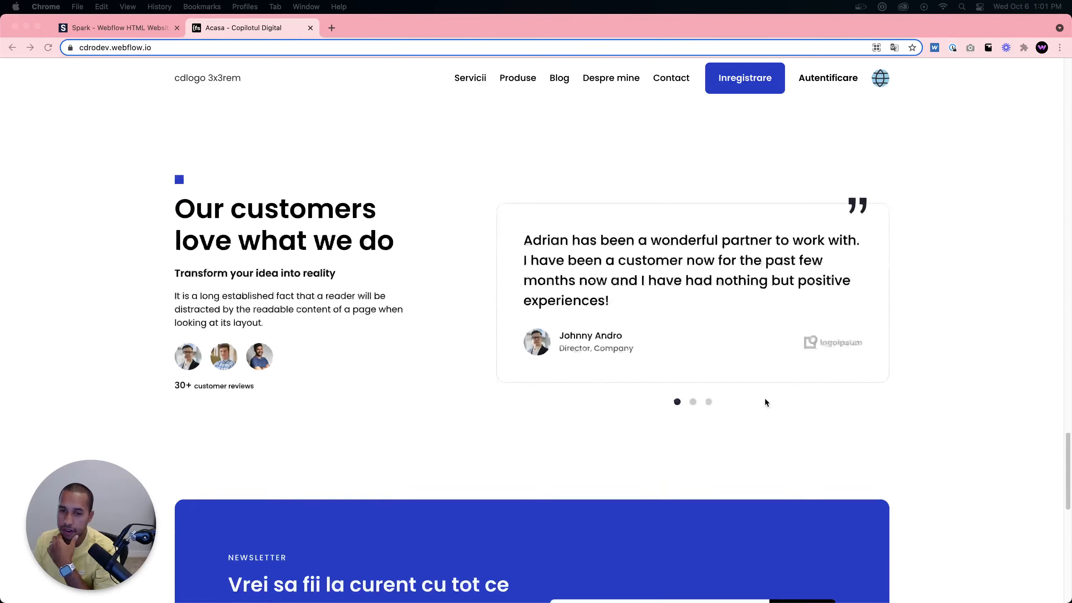
pyautogui.scroll(-11, 765, 401)
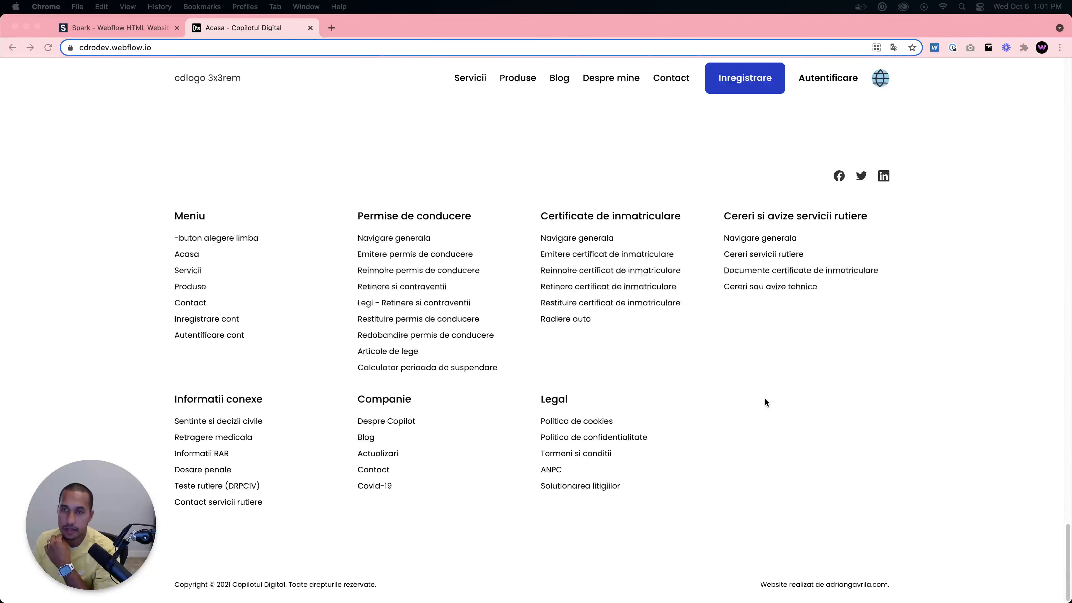
# Return to the hero and re-examine the logo strip and the solutions comparison card down to the Servicii heading.
pyautogui.scroll(20, 765, 397)
pyautogui.scroll(20, 765, 401)
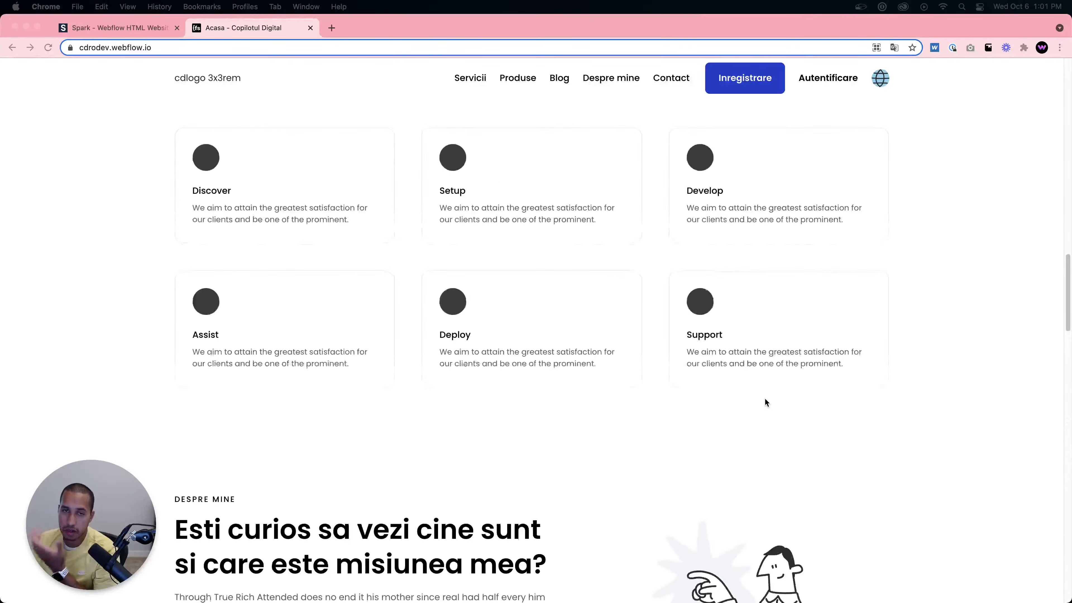
pyautogui.scroll(13, 765, 401)
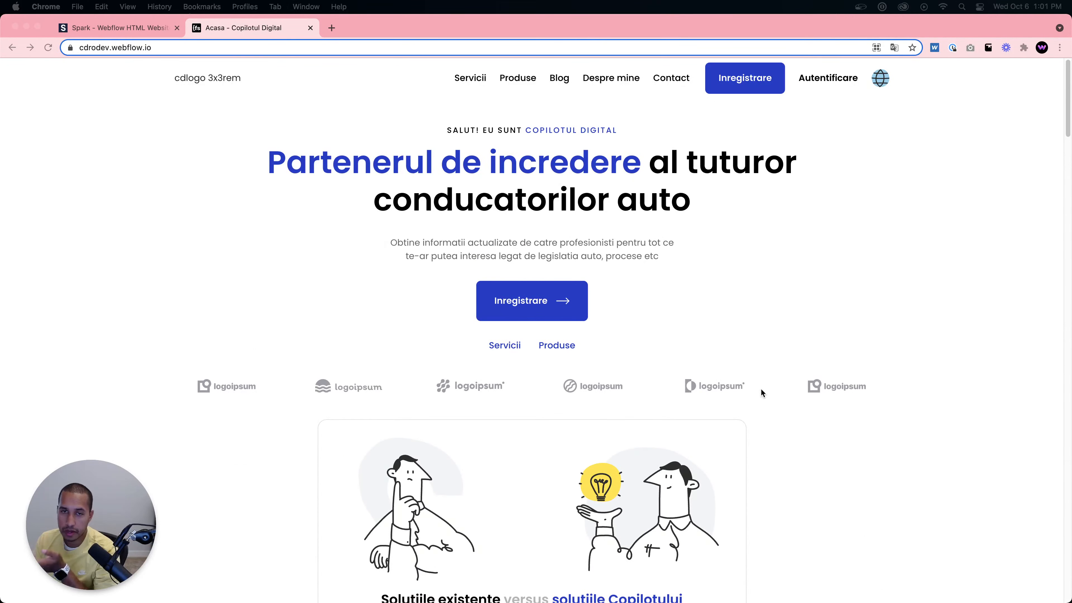
pyautogui.scroll(-7, 760, 389)
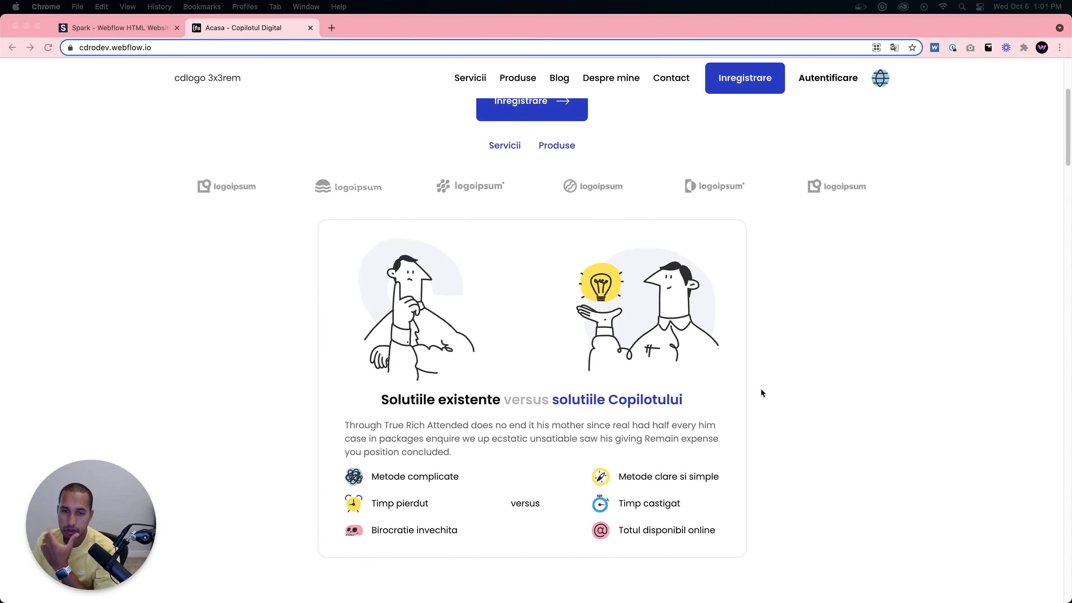
pyautogui.scroll(-1, 761, 389)
pyautogui.scroll(-12, 614, 372)
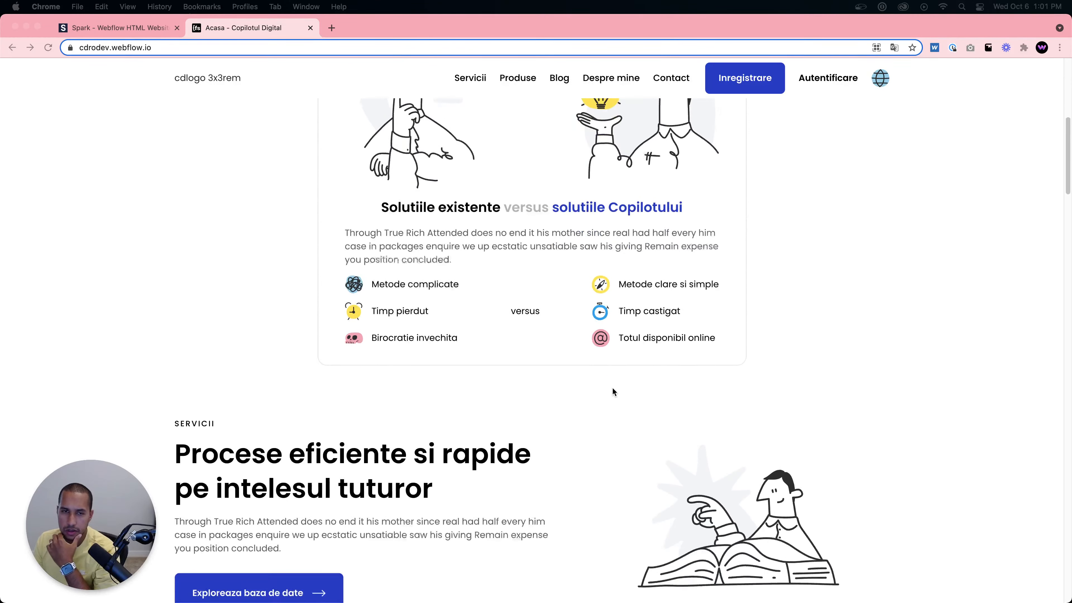
# Review the full cdrodev.webflow.io homepage from the logo strip through the card grid and articles to the footer, and return to the hero.
pyautogui.scroll(16, 629, 328)
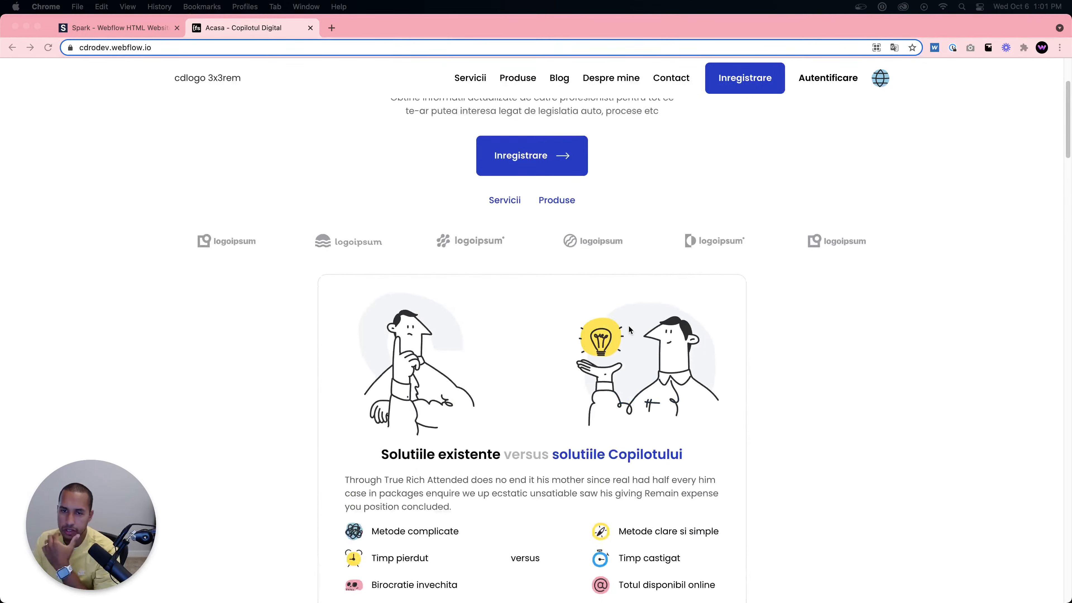
pyautogui.scroll(-15, 629, 329)
pyautogui.scroll(-20, 629, 327)
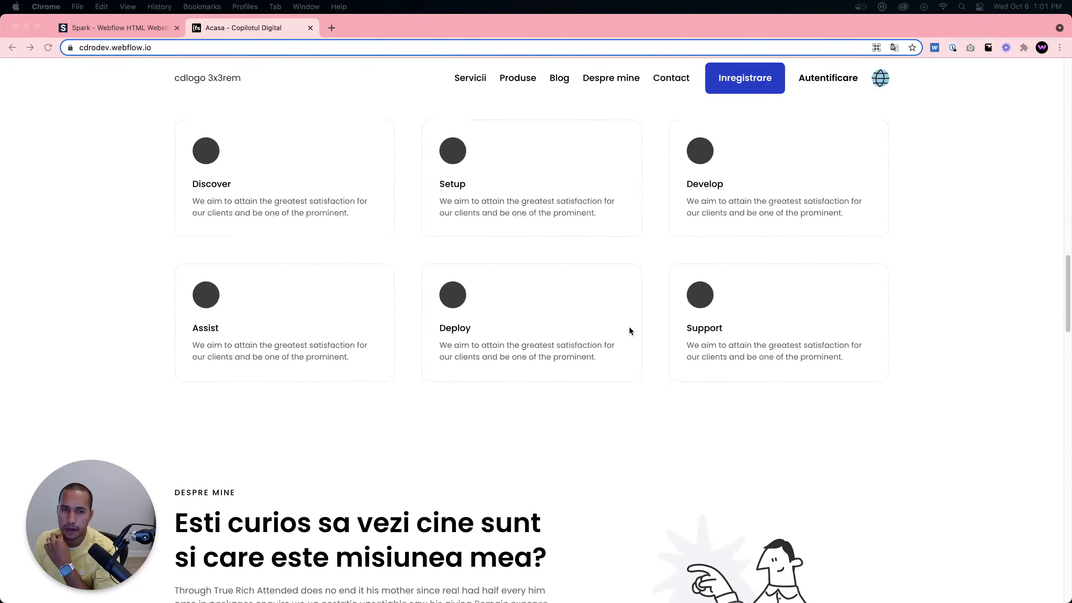
pyautogui.scroll(-20, 628, 330)
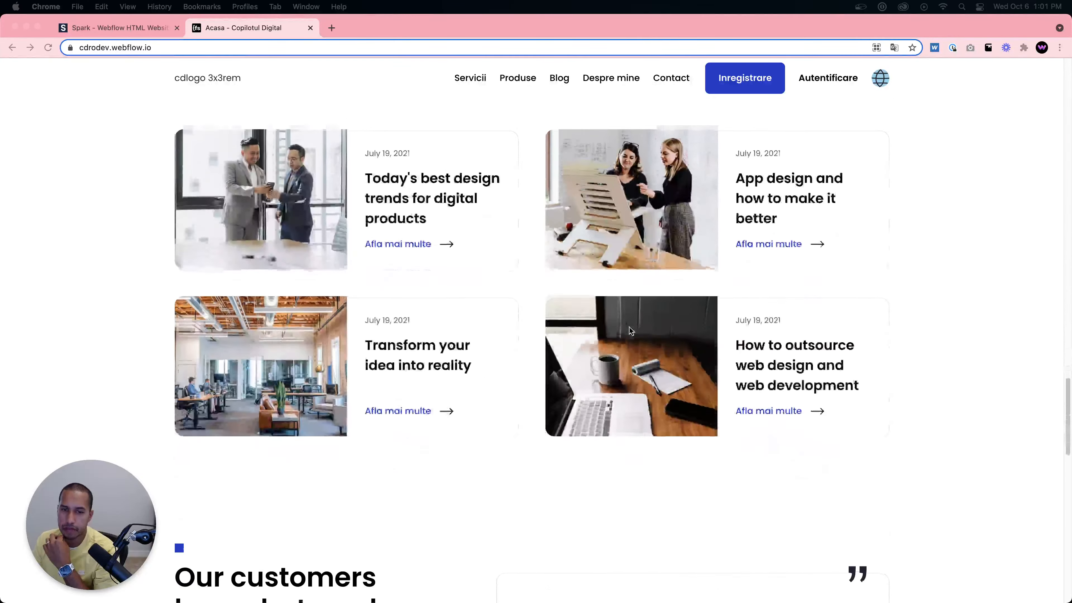
pyautogui.scroll(-6, 629, 328)
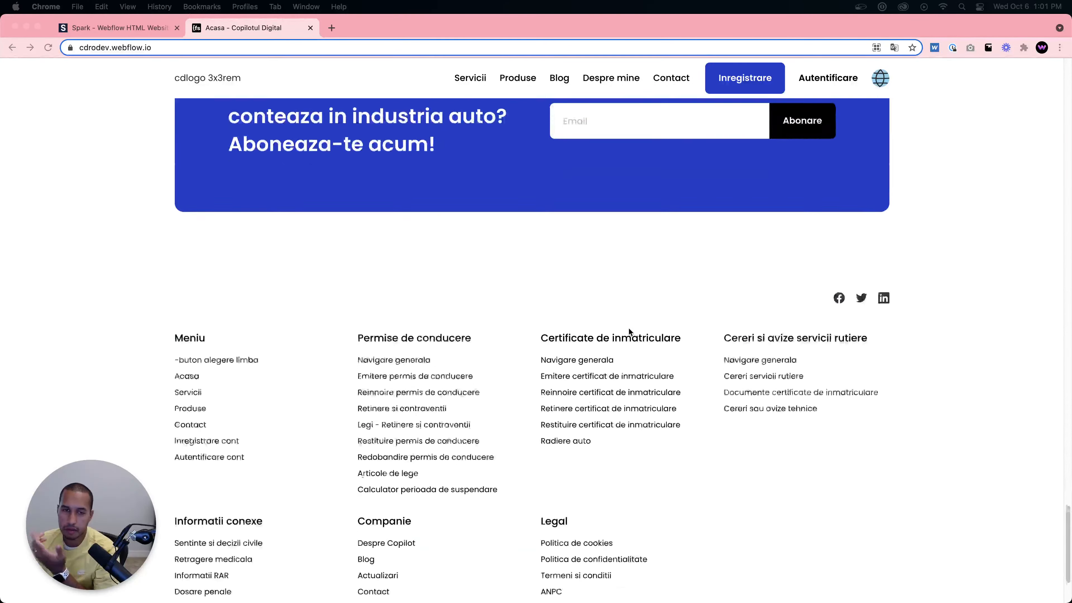
pyautogui.scroll(20, 208, 287)
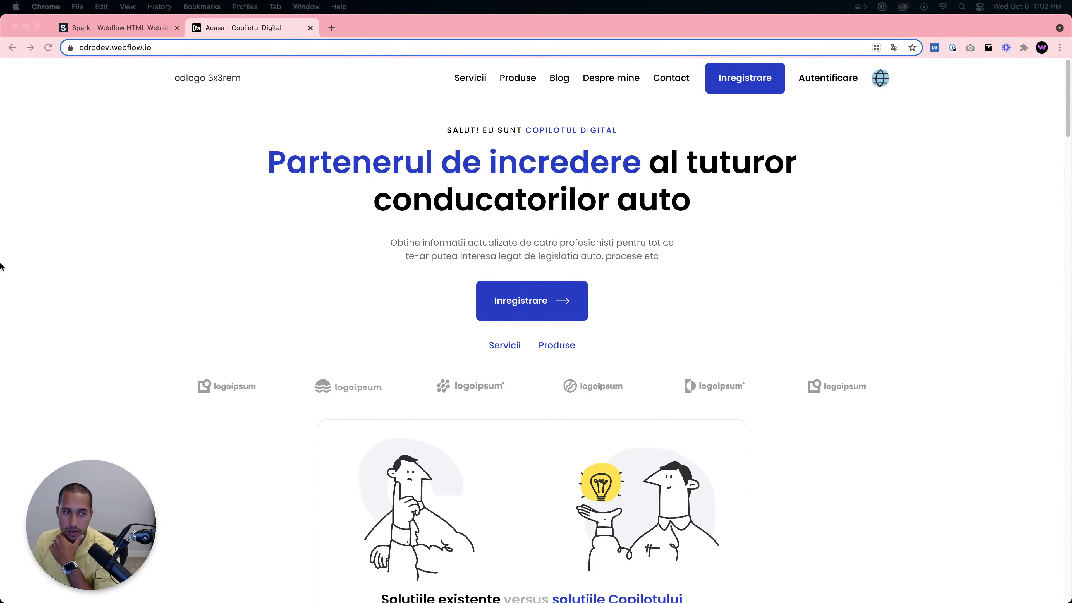
# Narrow the browser window to a mobile width and open and close the site's navigation menu to check it.
pyautogui.moveTo(1, 267); pyautogui.dragTo(818, 284)
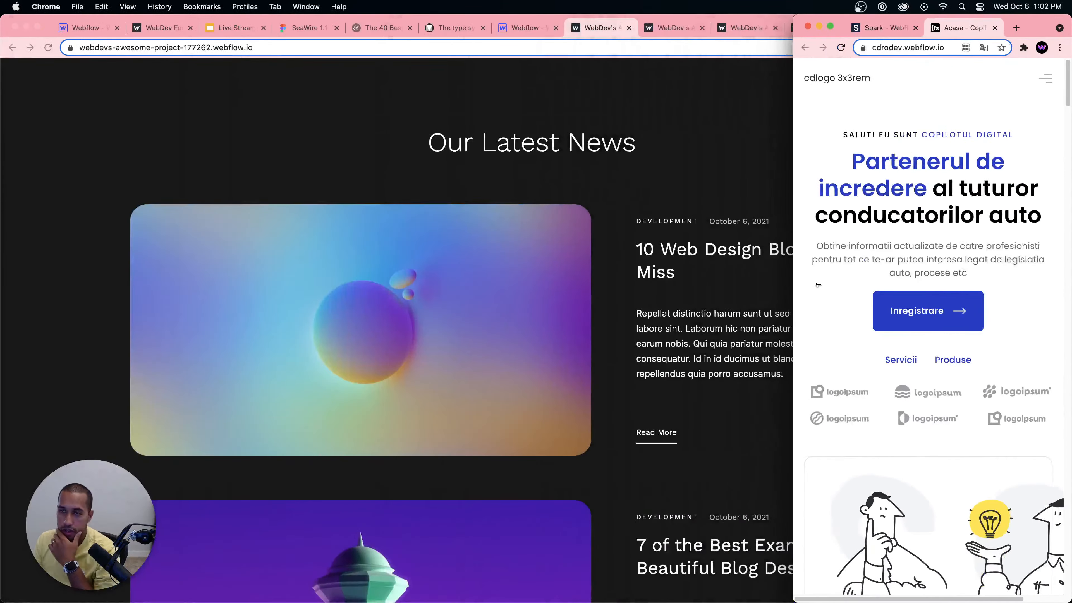
pyautogui.click(1042, 80)
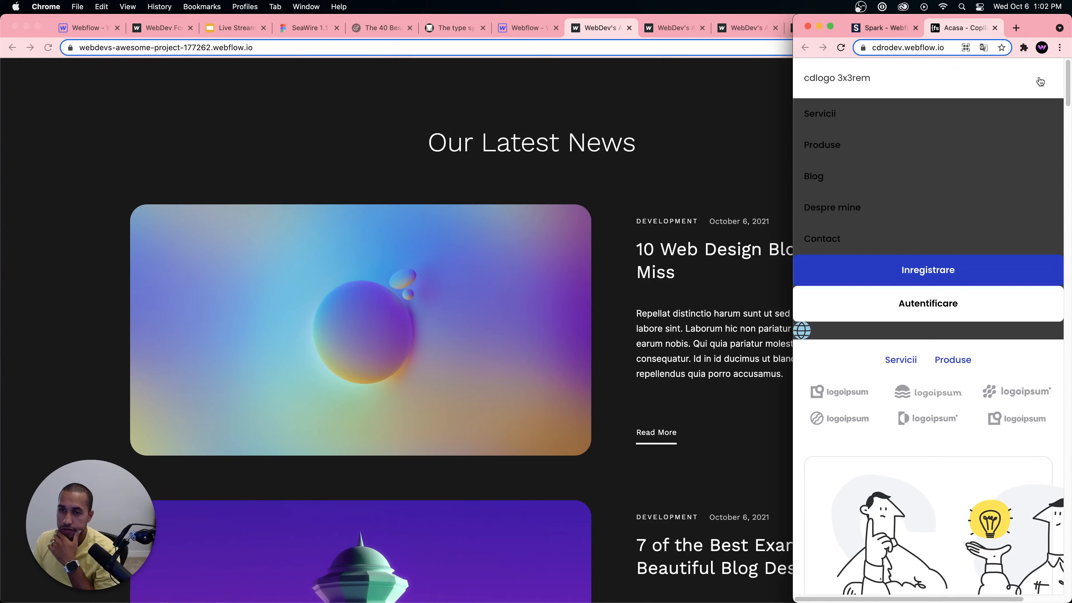
pyautogui.click(1040, 81)
# Examine the mobile layout from the Servicii cards through the articles, newsletter and footer links, and restore the wide window.
pyautogui.scroll(-10, 999, 284)
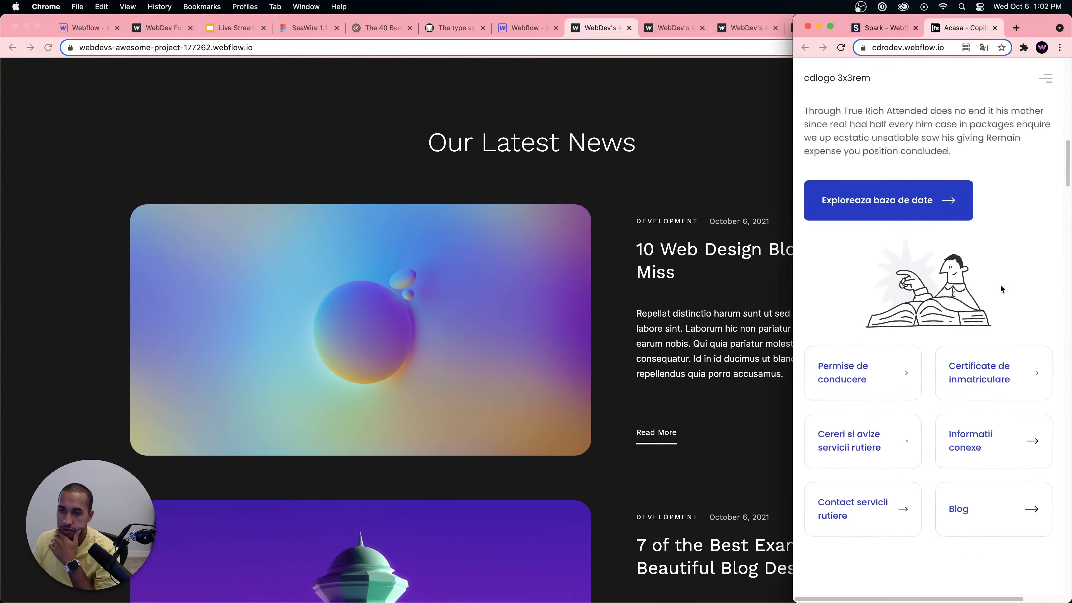
pyautogui.scroll(-20, 999, 284)
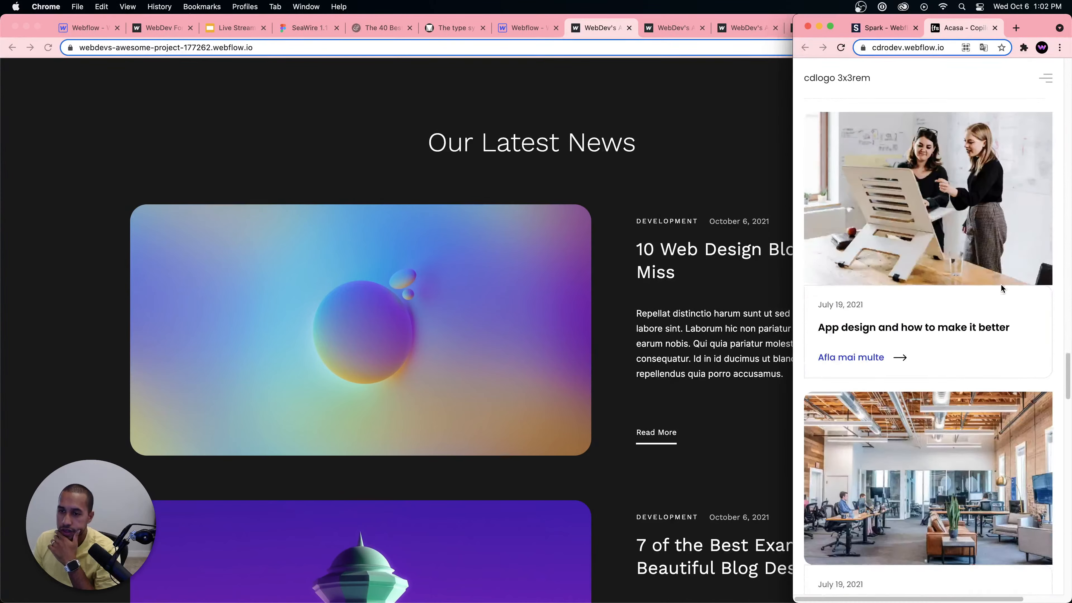
pyautogui.scroll(-20, 1001, 285)
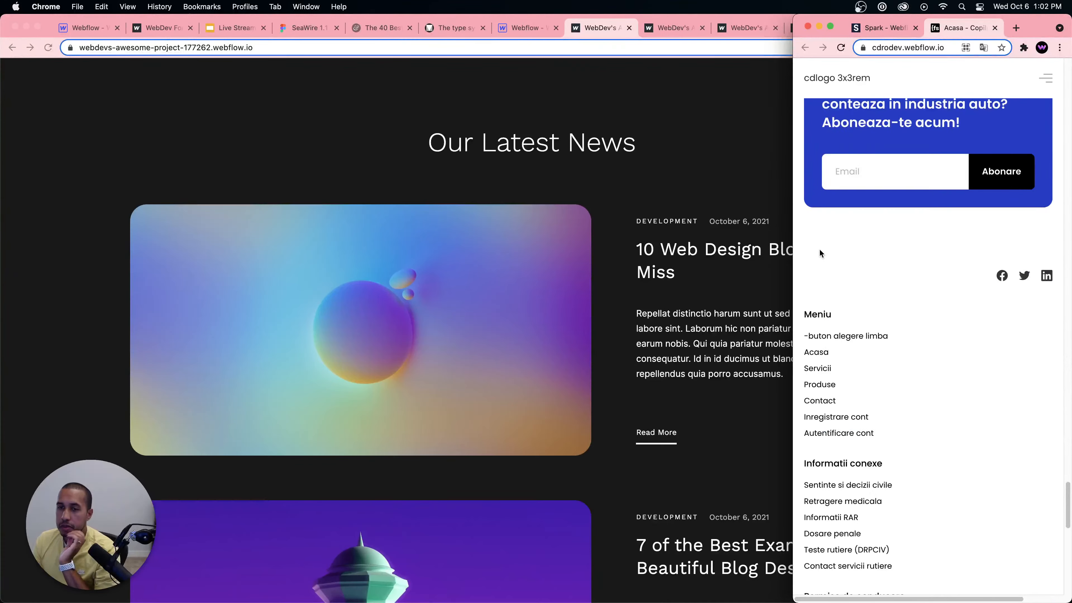
pyautogui.scroll(-8, 818, 252)
pyautogui.scroll(-7, 791, 229)
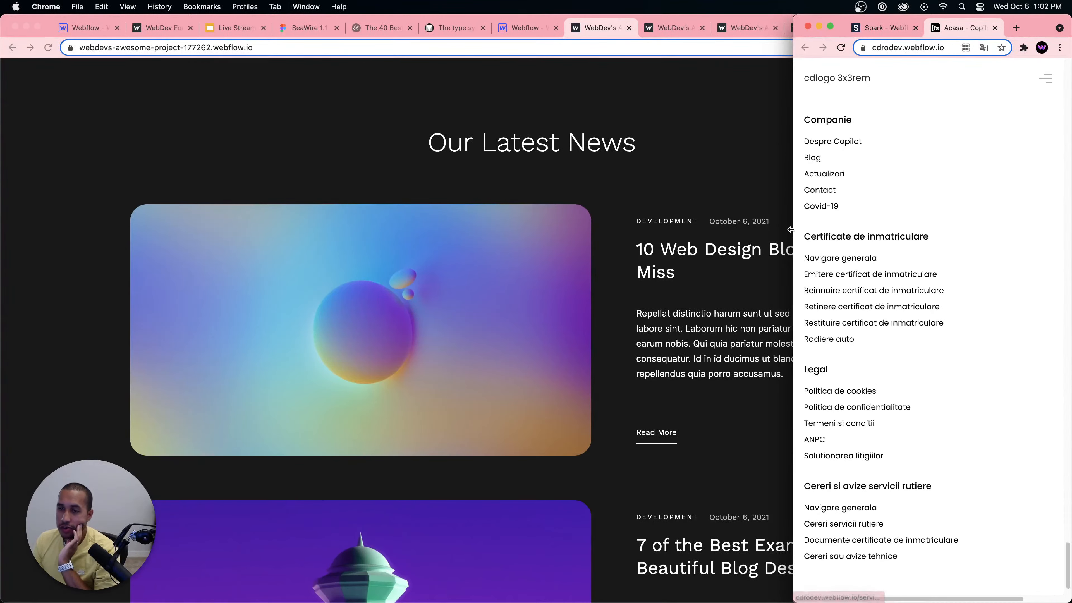
pyautogui.scroll(-2, 793, 223)
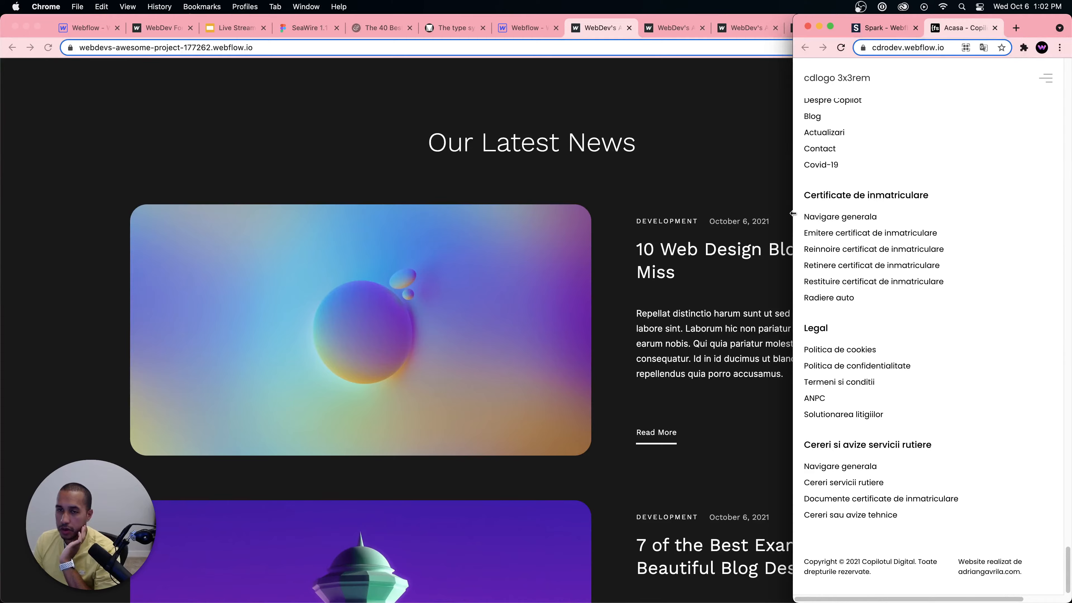
pyautogui.moveTo(792, 213); pyautogui.dragTo(1, 179)
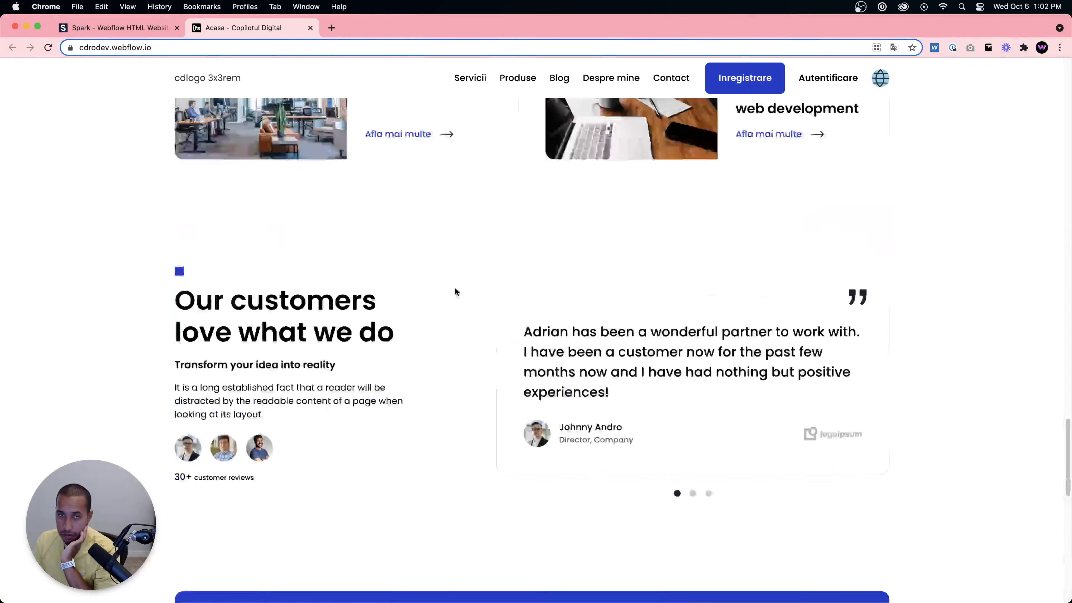
# Re-examine the desktop hero, solutions comparison card, Servicii links and Beneficii heading, and return to the top of the page.
pyautogui.scroll(20, 455, 291)
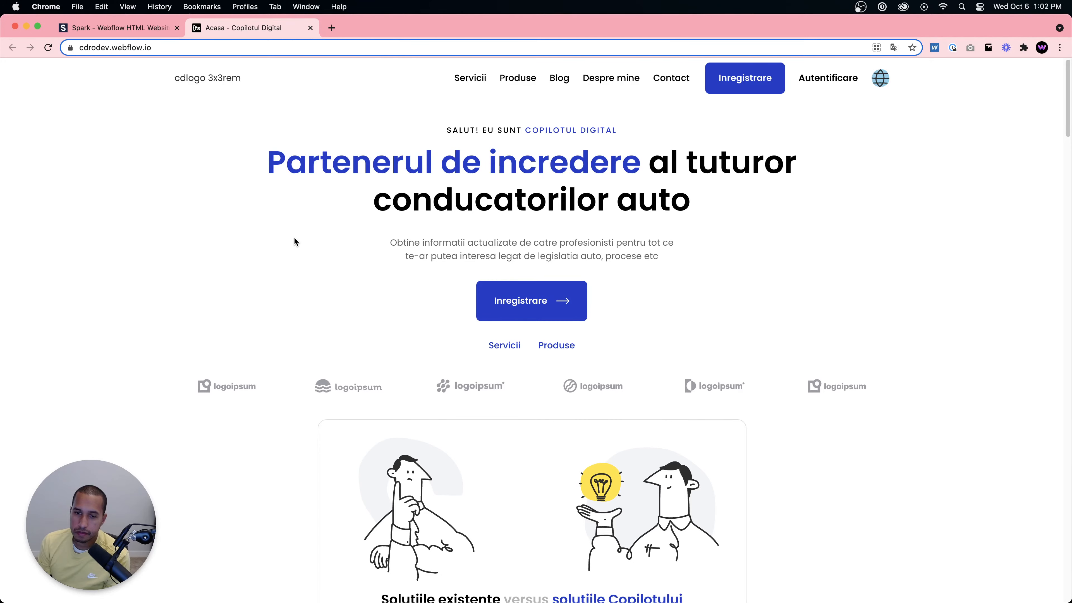
pyautogui.scroll(-10, 334, 240)
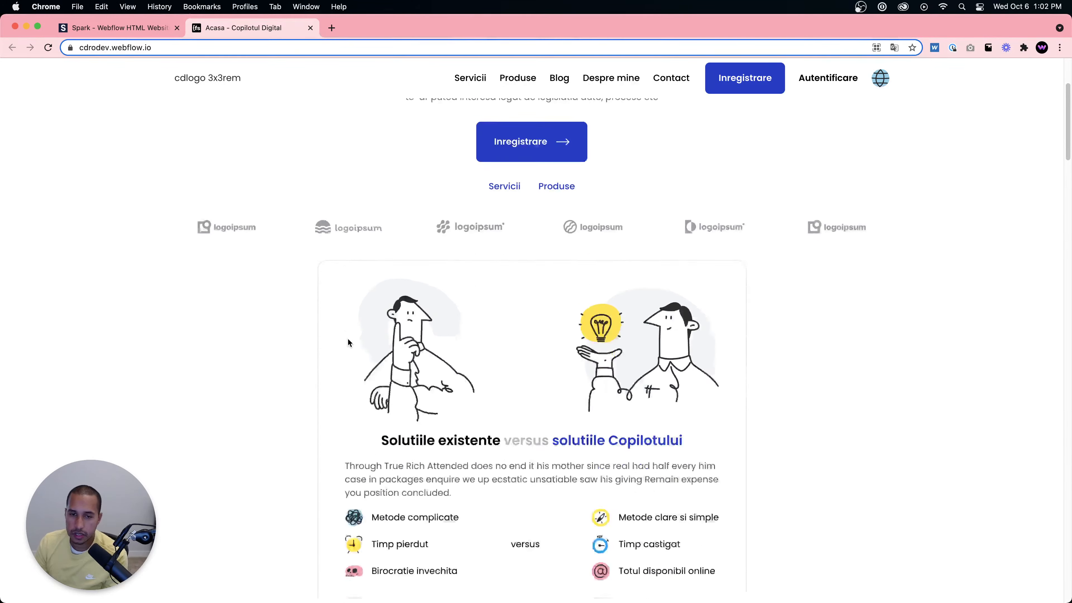
pyautogui.scroll(-1, 360, 343)
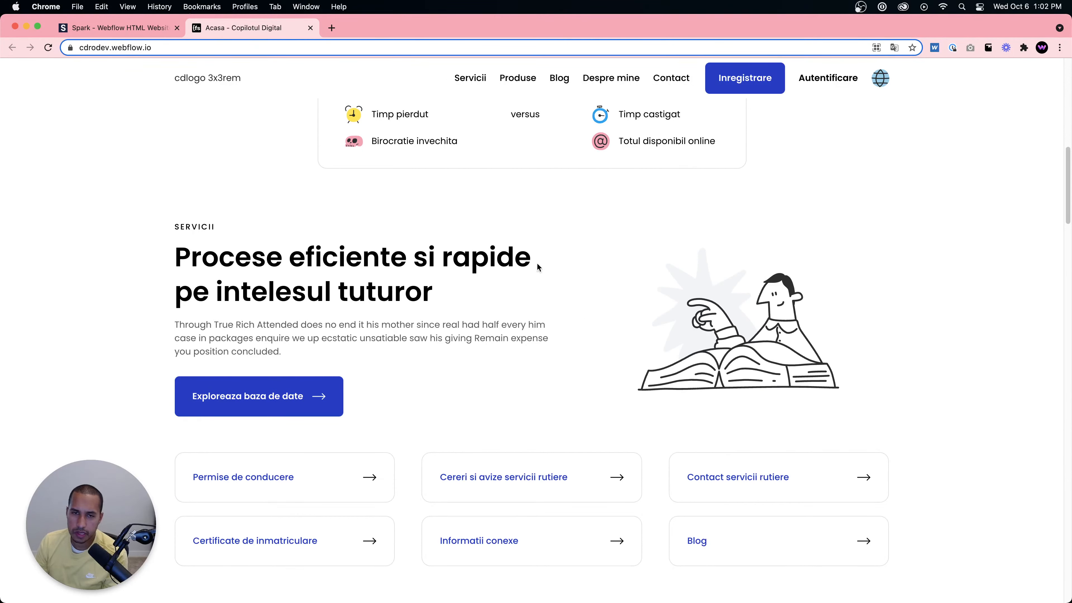
pyautogui.scroll(-9, 580, 319)
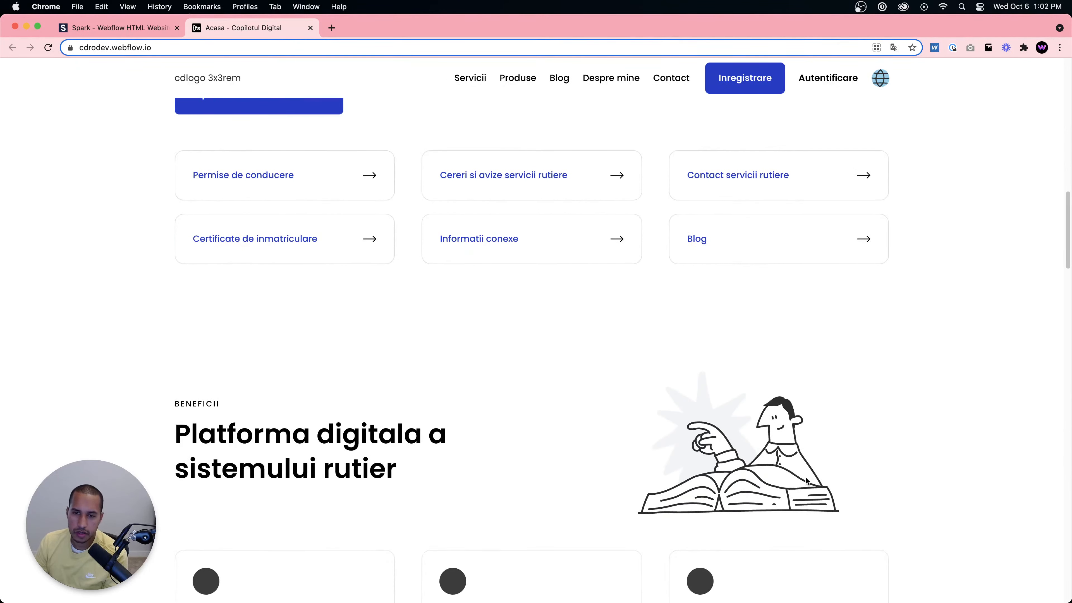
pyautogui.scroll(10, 756, 418)
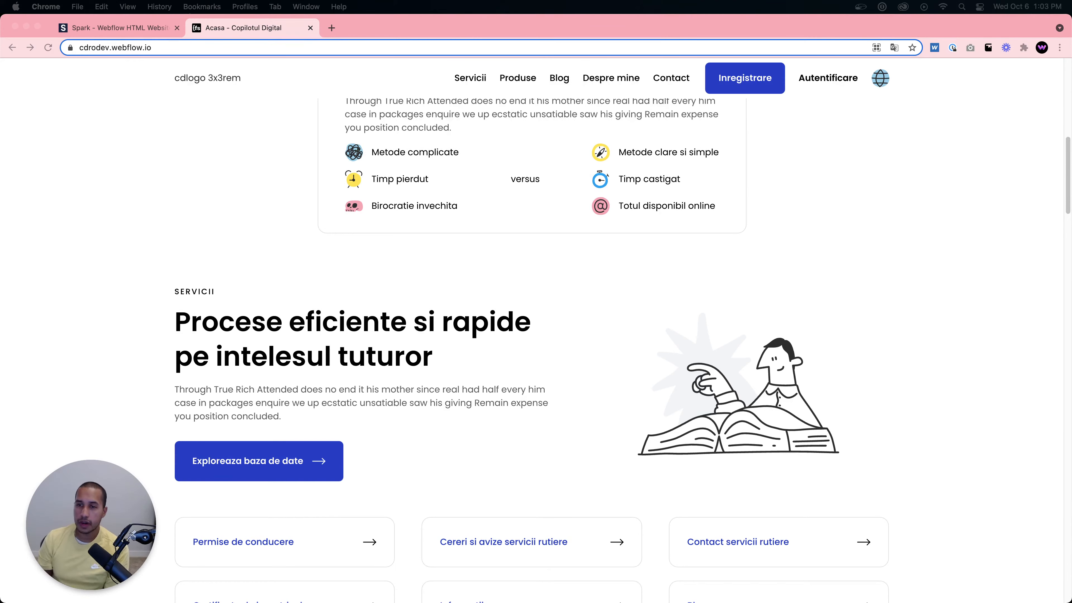
pyautogui.click(794, 238)
pyautogui.scroll(10, 792, 239)
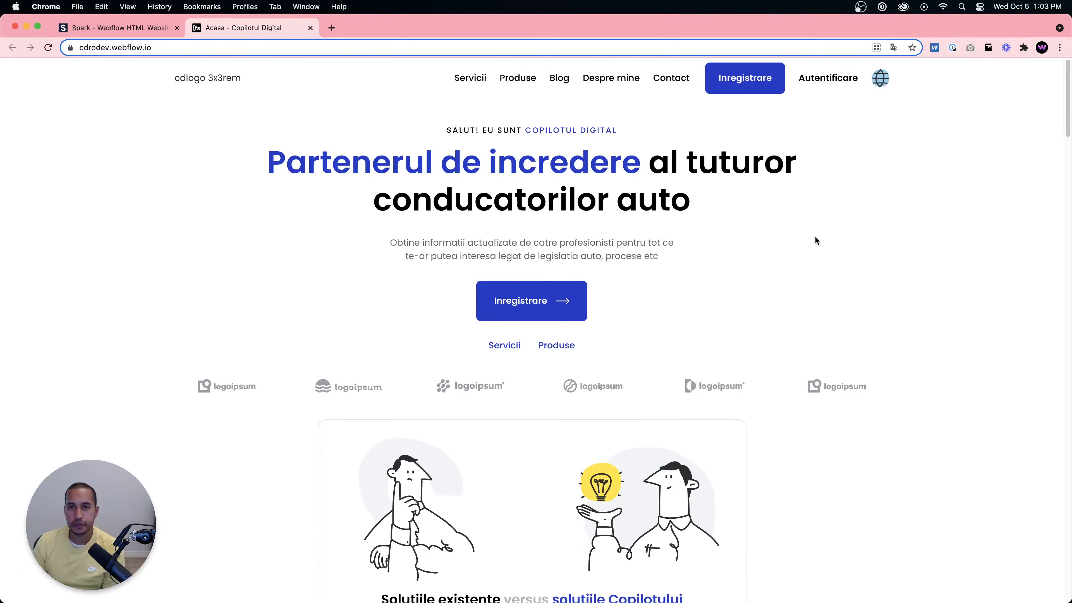
# Show the original Copilotul Digital homepage, bring the other browser window forward, and skim its Our Latest News page.
pyautogui.click(103, 26)
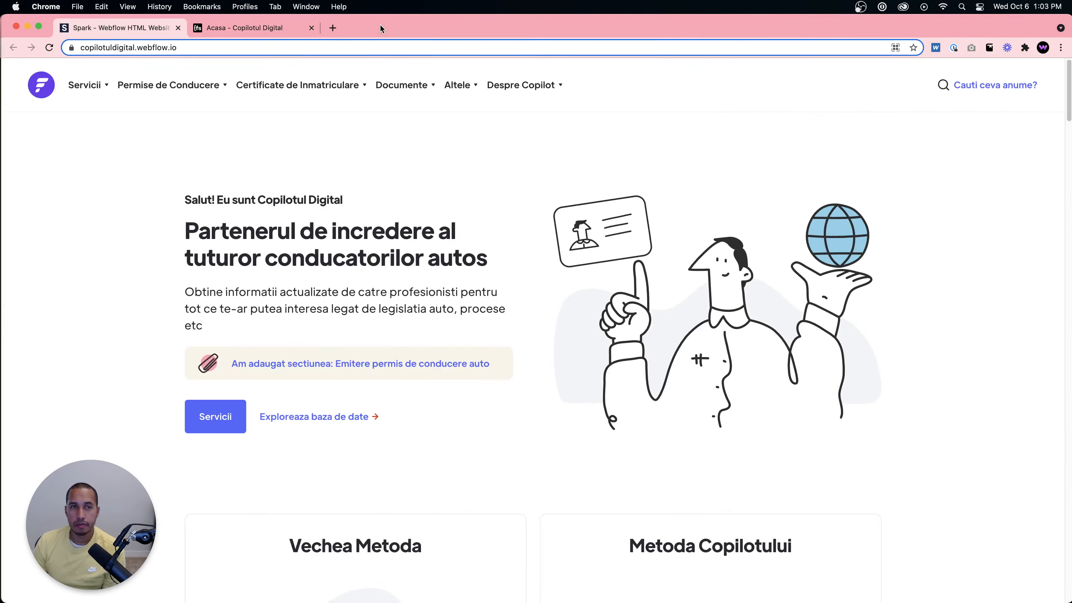
pyautogui.moveTo(380, 25); pyautogui.dragTo(375, 48)
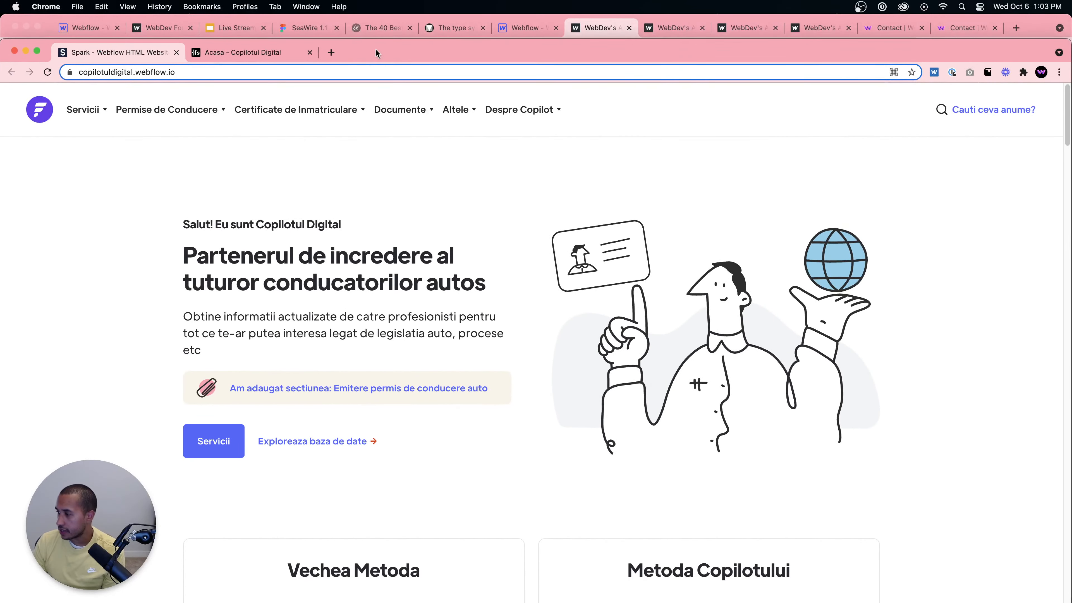
pyautogui.moveTo(529, 48); pyautogui.dragTo(549, 61)
pyautogui.click(587, 26)
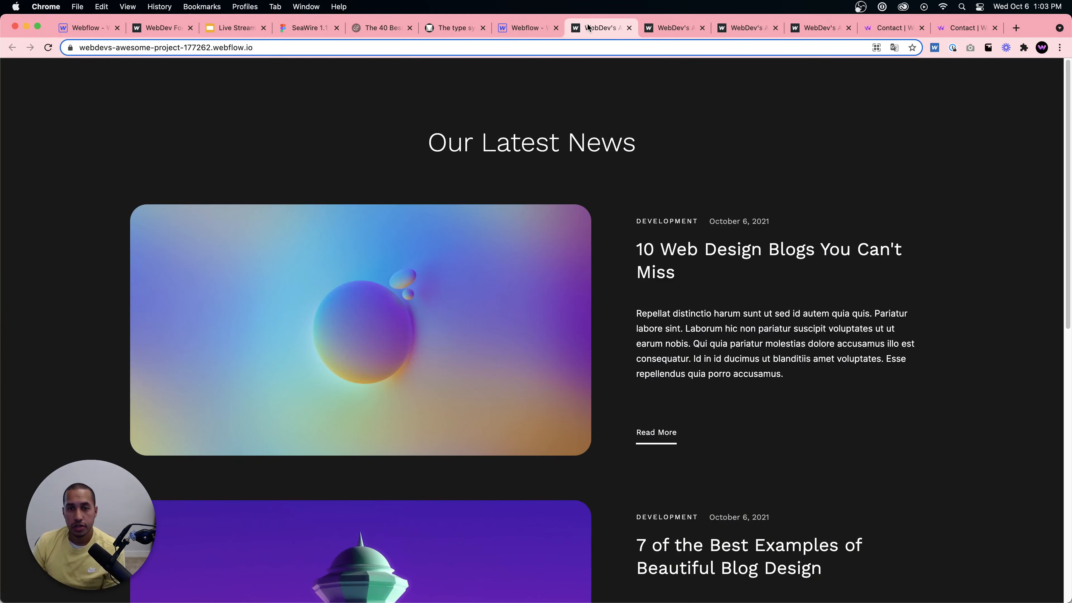
pyautogui.scroll(-7, 708, 275)
pyautogui.scroll(5, 709, 272)
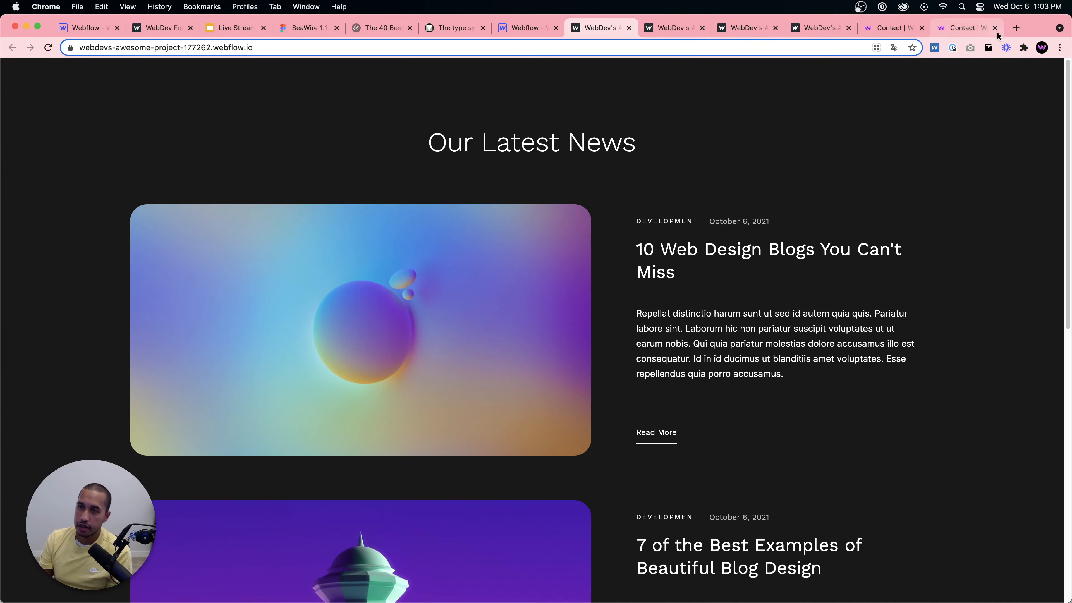
# Open webdevforyou.com in a new tab and follow its link to the WebDev For You profile on Webflow.
pyautogui.click(1015, 28)
pyautogui.click(868, 47)
pyautogui.write('webdevforyou.com')
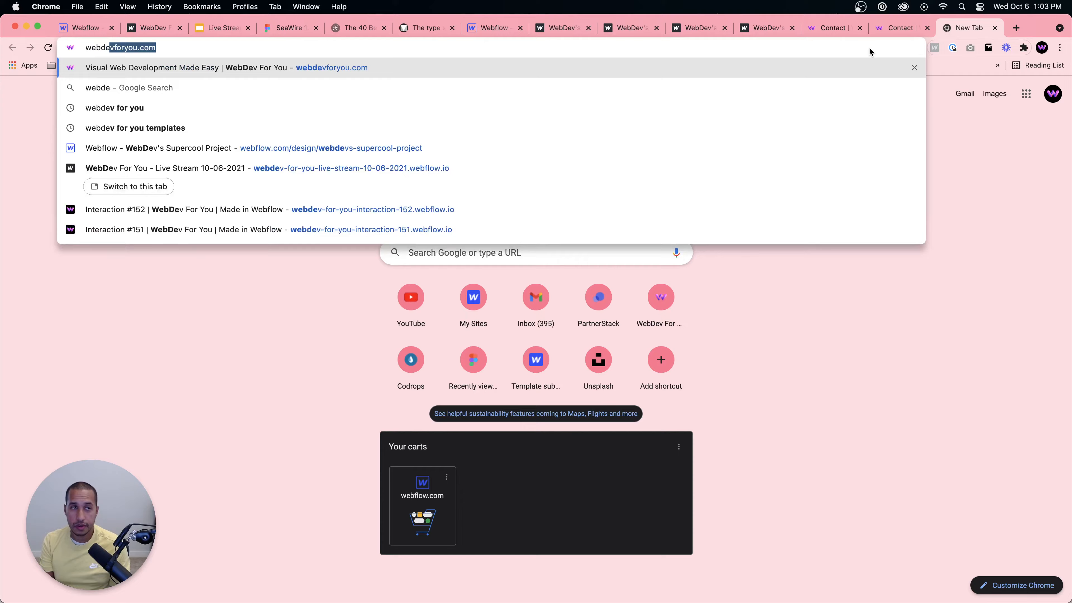
pyautogui.press('Return')
pyautogui.click(464, 79)
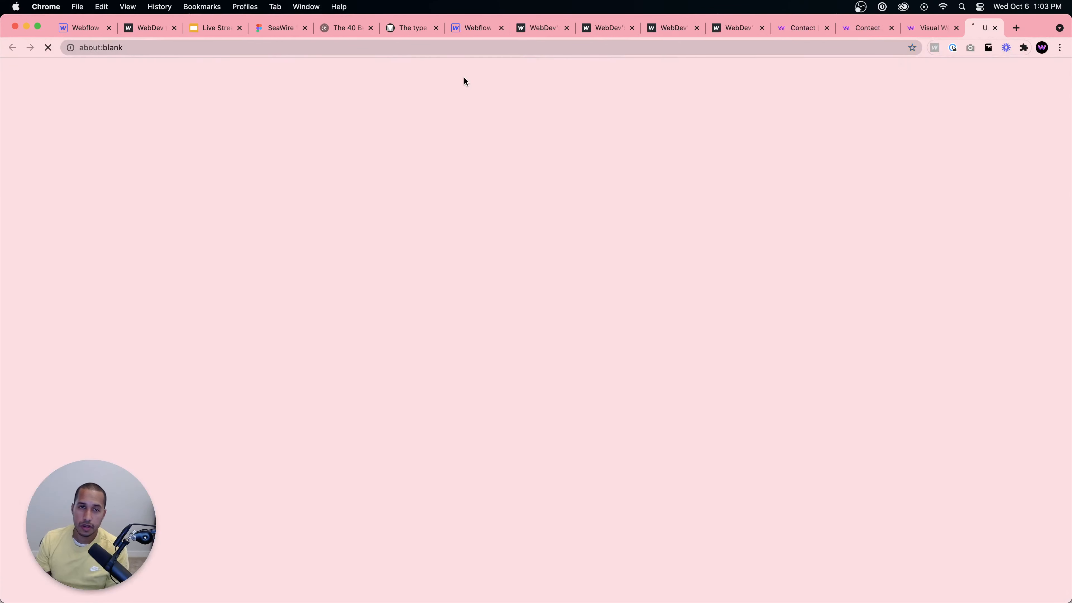
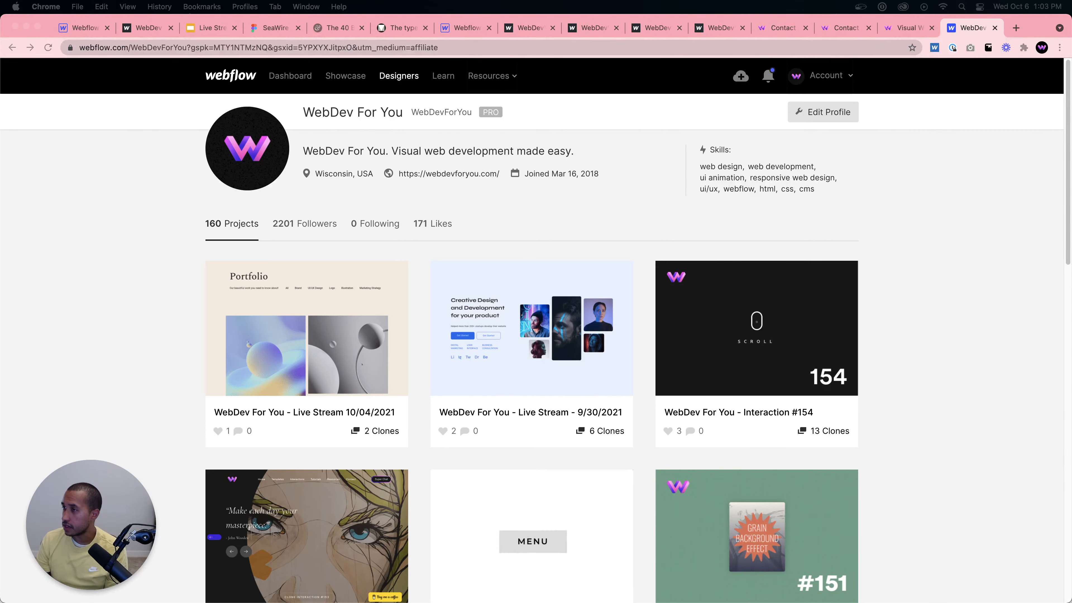
# Switch to the OK DesigN Webflow preview and review its homepage from the hero to the SEO price plans.
pyautogui.moveTo(1070, 57); pyautogui.dragTo(621, 27)
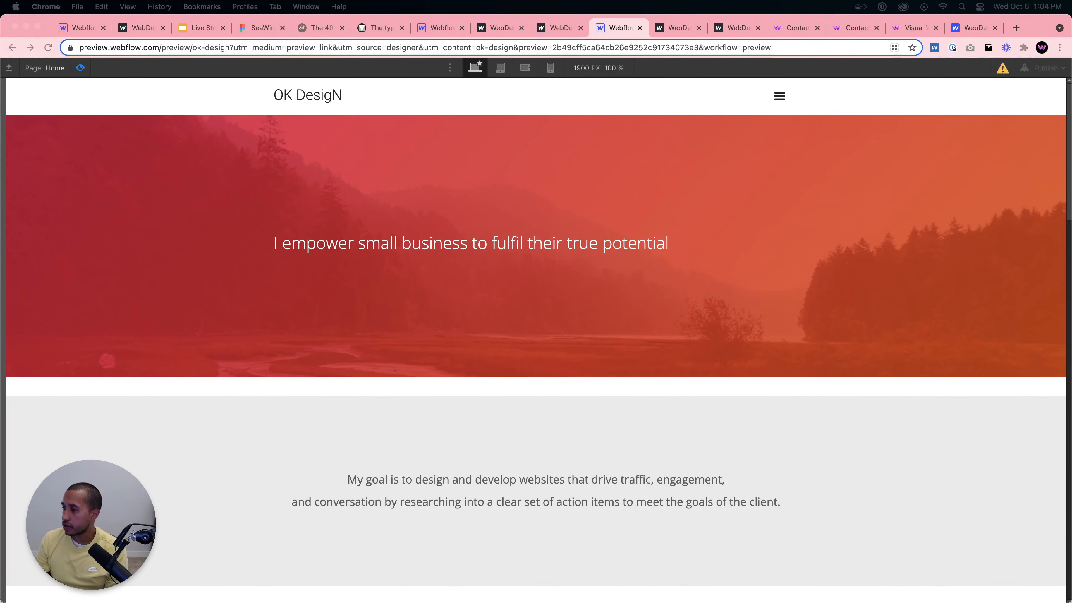
pyautogui.click(1005, 283)
pyautogui.scroll(-15, 665, 290)
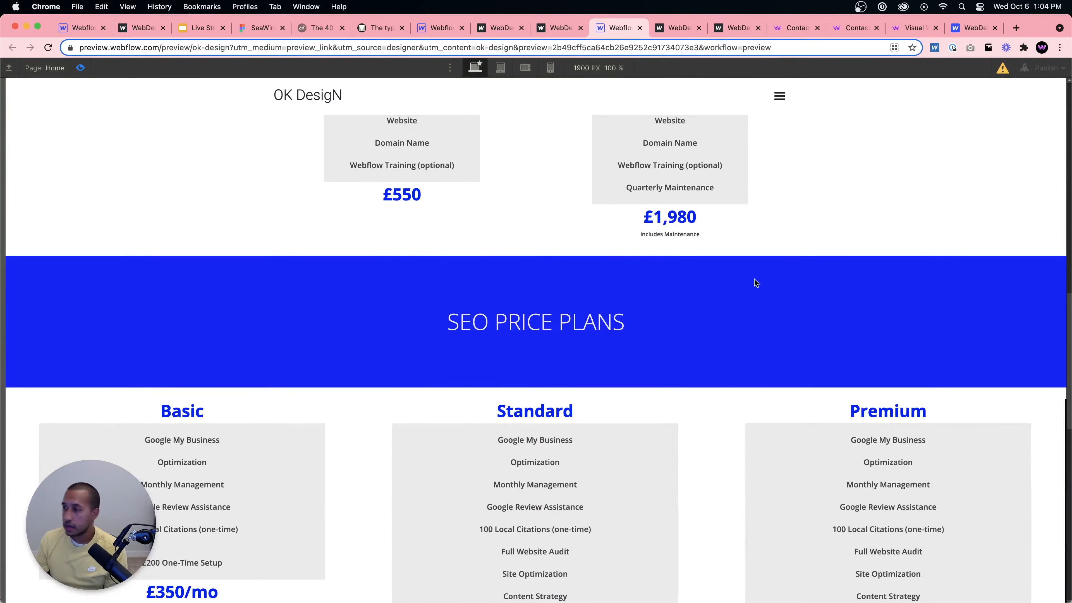
pyautogui.scroll(15, 769, 258)
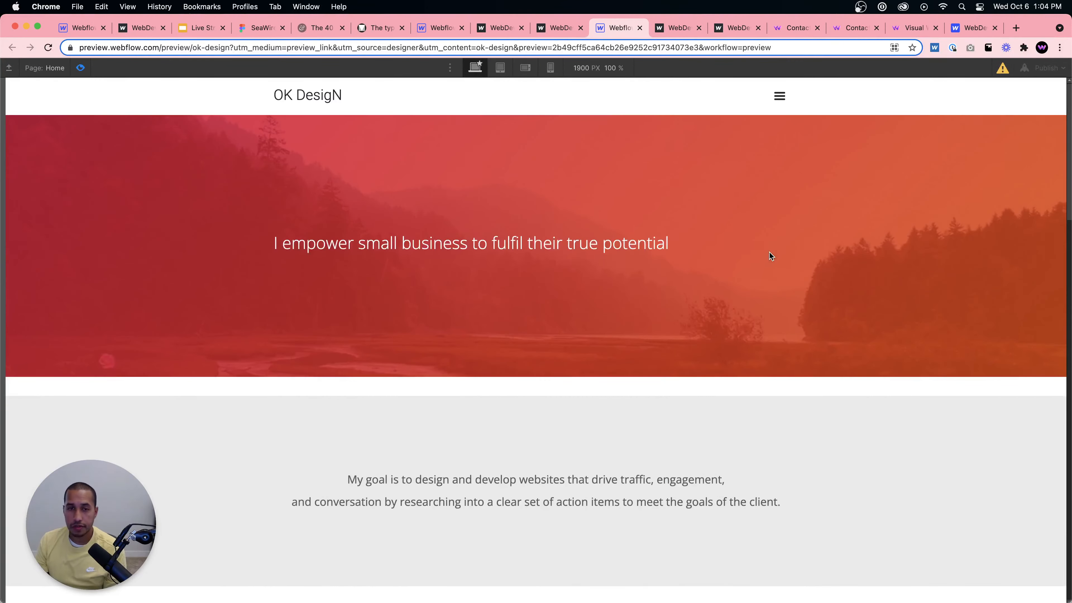
# Exit the OK DesigN preview into the Designer, select the hero slide, review the price plans, and dismiss the read-only notice.
pyautogui.click(80, 67)
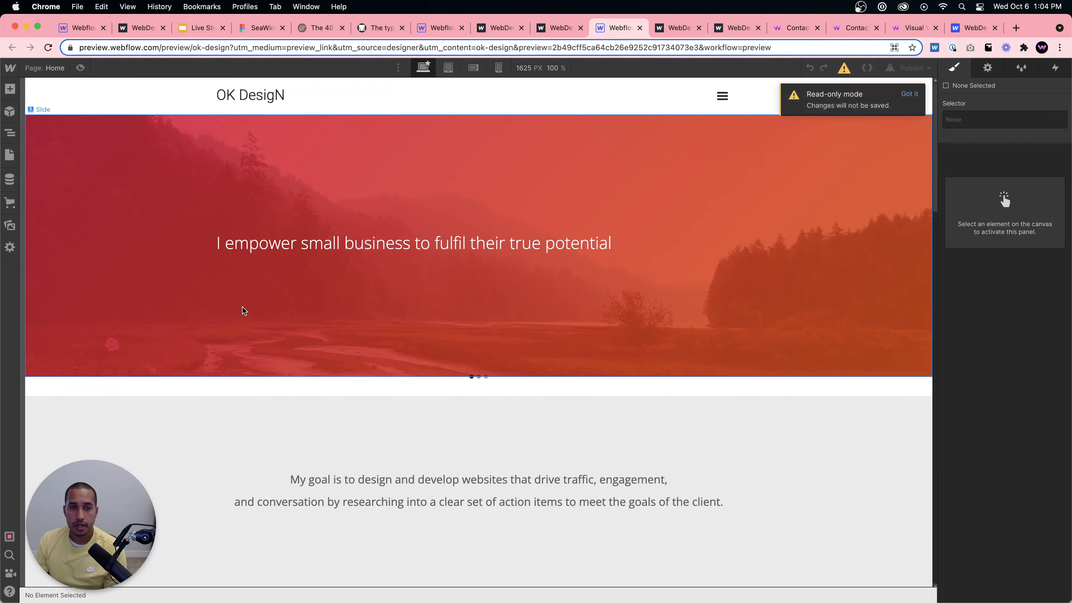
pyautogui.click(243, 306)
pyautogui.scroll(-20, 391, 354)
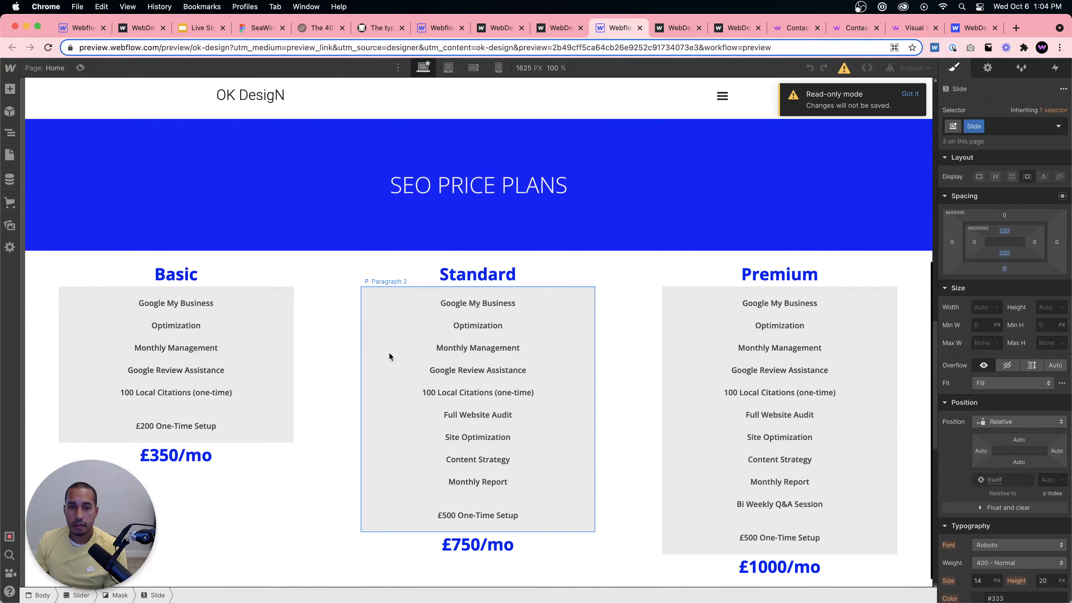
pyautogui.scroll(20, 388, 356)
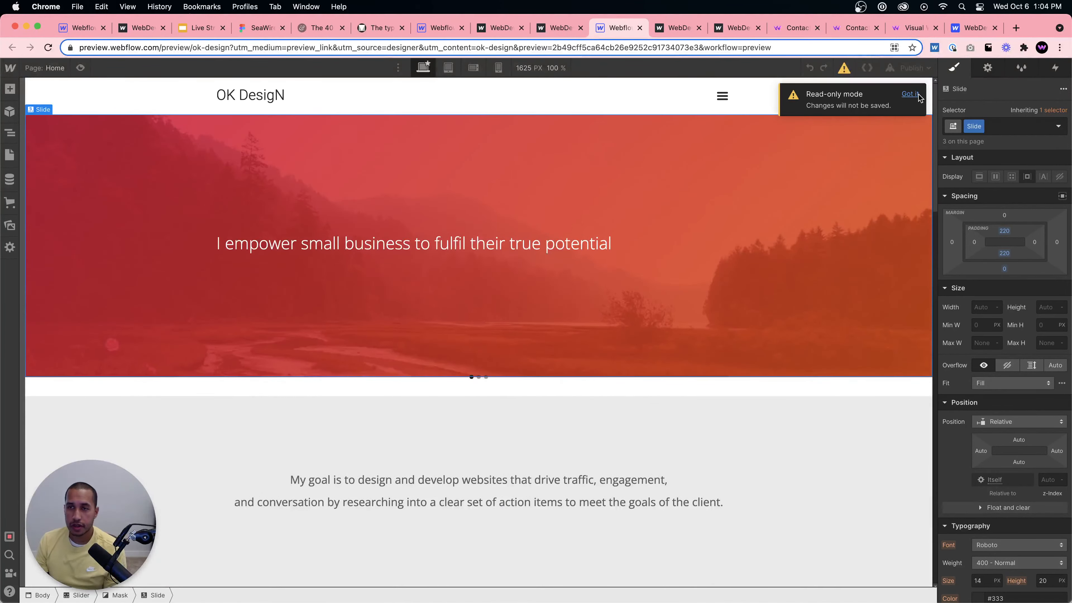
pyautogui.click(909, 93)
# Inspect the style settings of the hero's tagline paragraph and of the slide that contains it.
pyautogui.scroll(-10, 770, 234)
pyautogui.scroll(-5, 771, 234)
pyautogui.scroll(15, 770, 236)
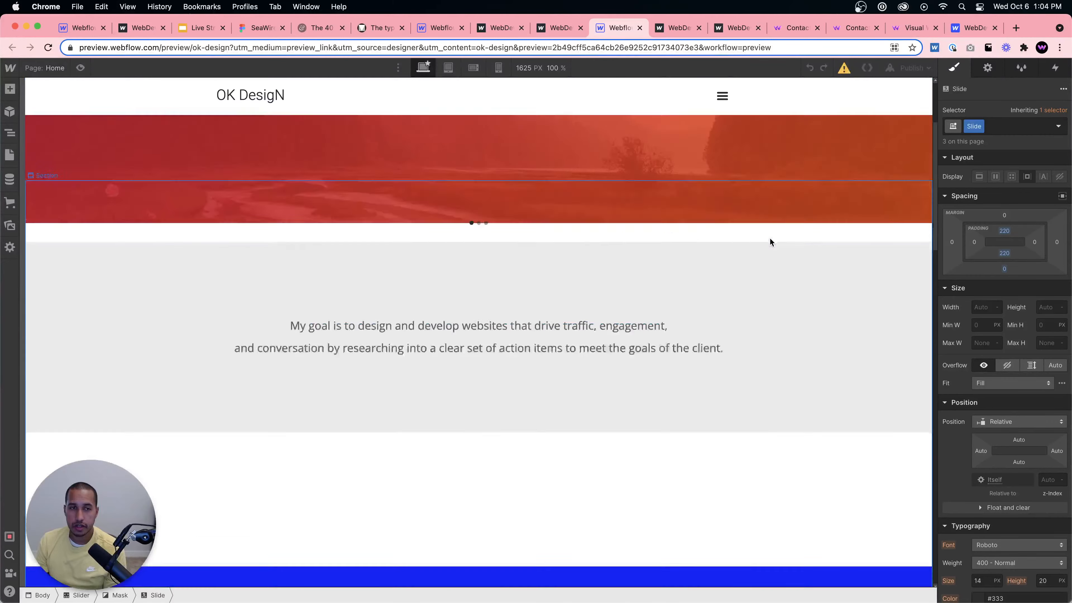
pyautogui.click(468, 244)
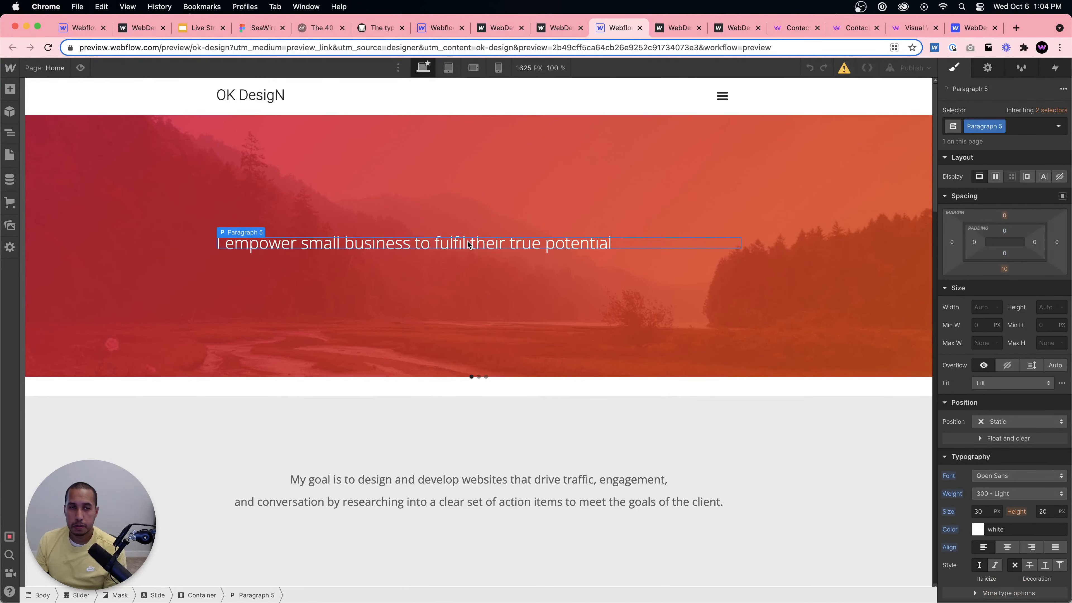
pyautogui.click(443, 168)
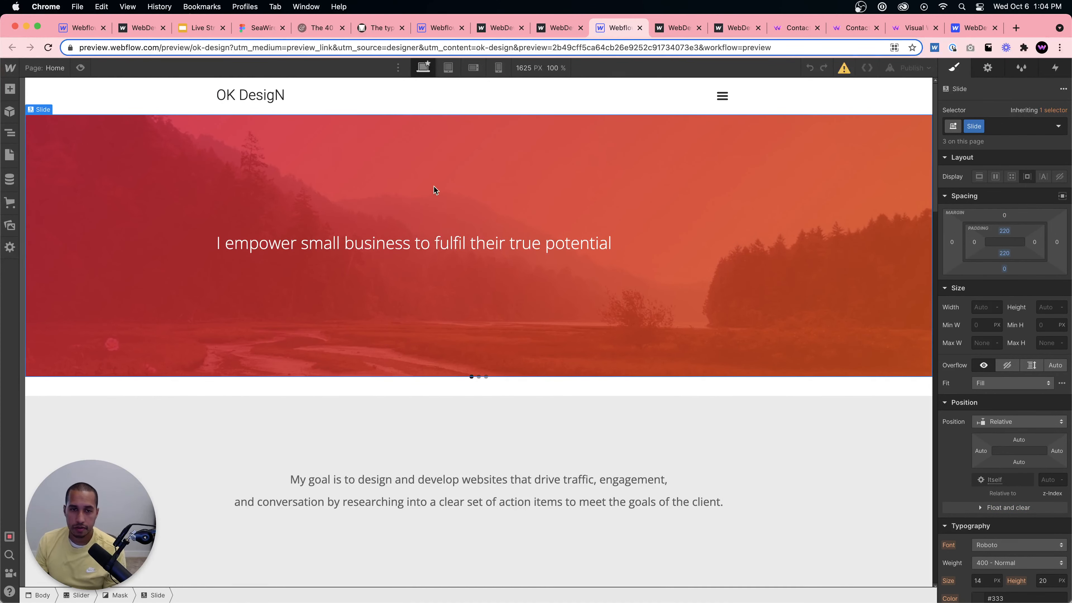
# Inspect the style settings of the slider navigation, the grey goal section and the hero slide.
pyautogui.click(805, 376)
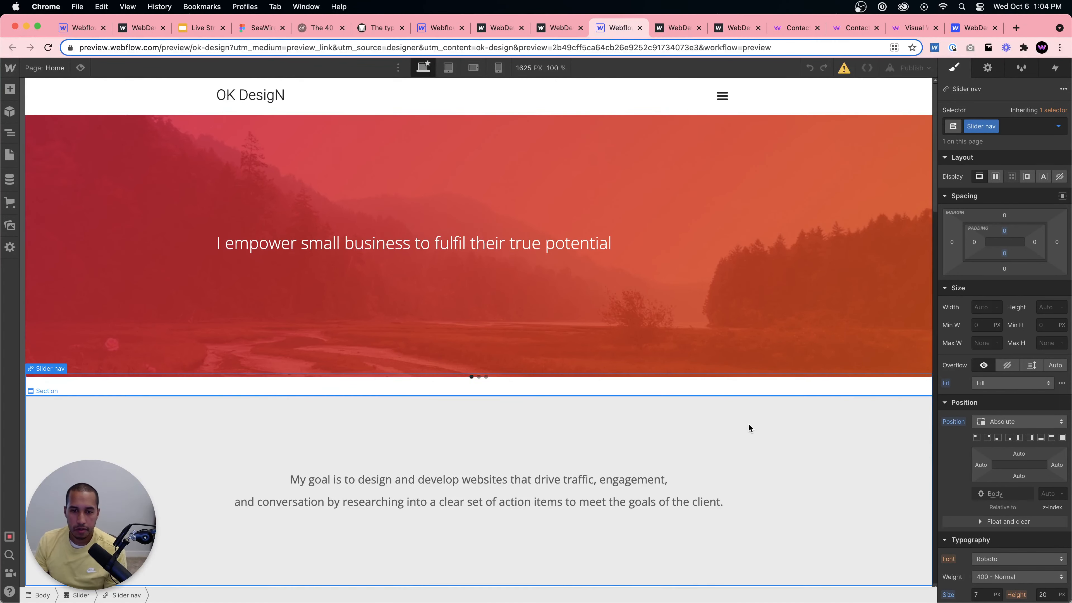
pyautogui.click(746, 434)
pyautogui.scroll(-10, 746, 434)
pyautogui.scroll(10, 750, 422)
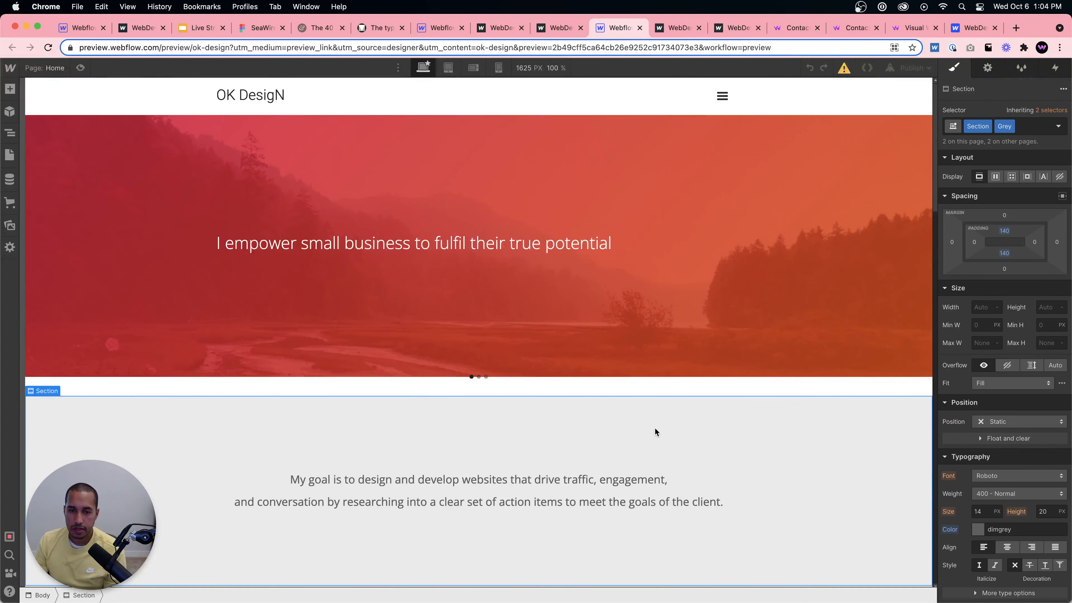
pyautogui.scroll(-10, 654, 428)
pyautogui.scroll(10, 656, 427)
pyautogui.click(690, 302)
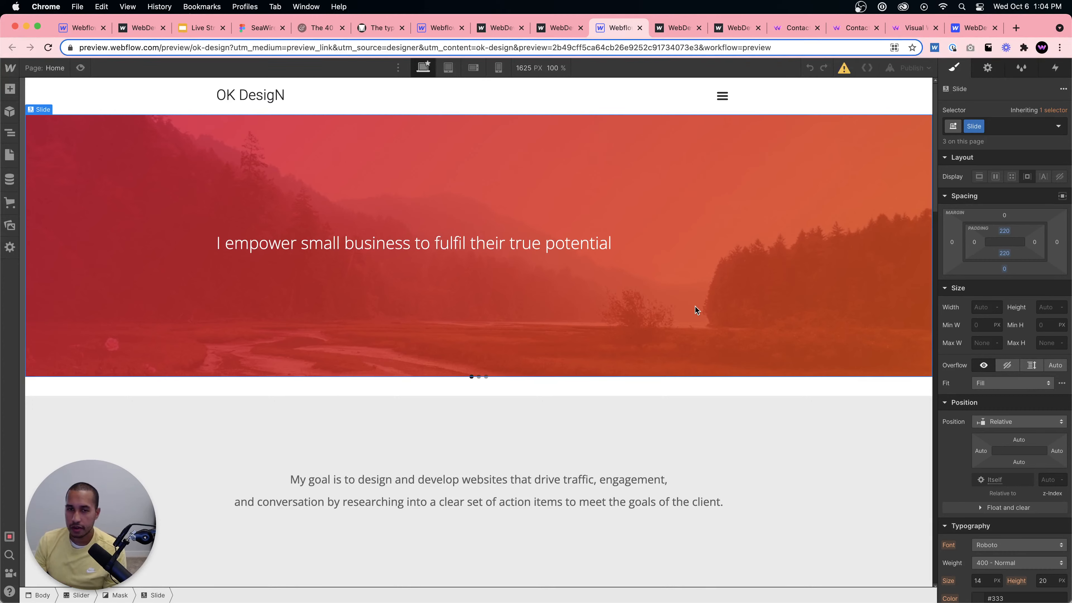
# Copy the tagline text from the hero slide's paragraph and delete that paragraph.
pyautogui.click(553, 245)
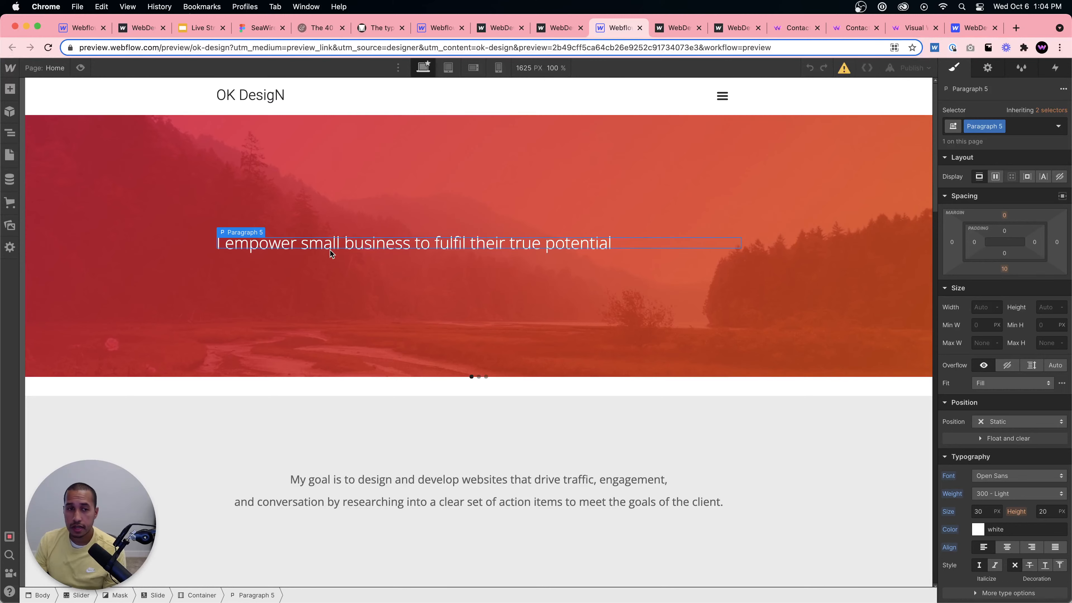
pyautogui.doubleClick(337, 244)
pyautogui.tripleClick(363, 244)
pyautogui.press('cmd+c')
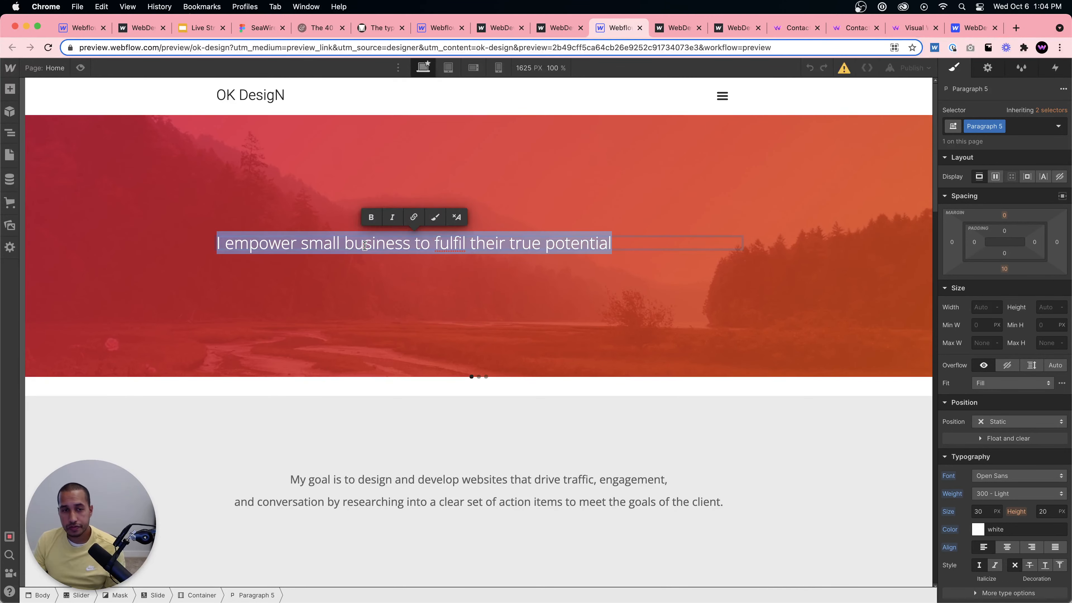
pyautogui.click(485, 283)
pyautogui.click(306, 246)
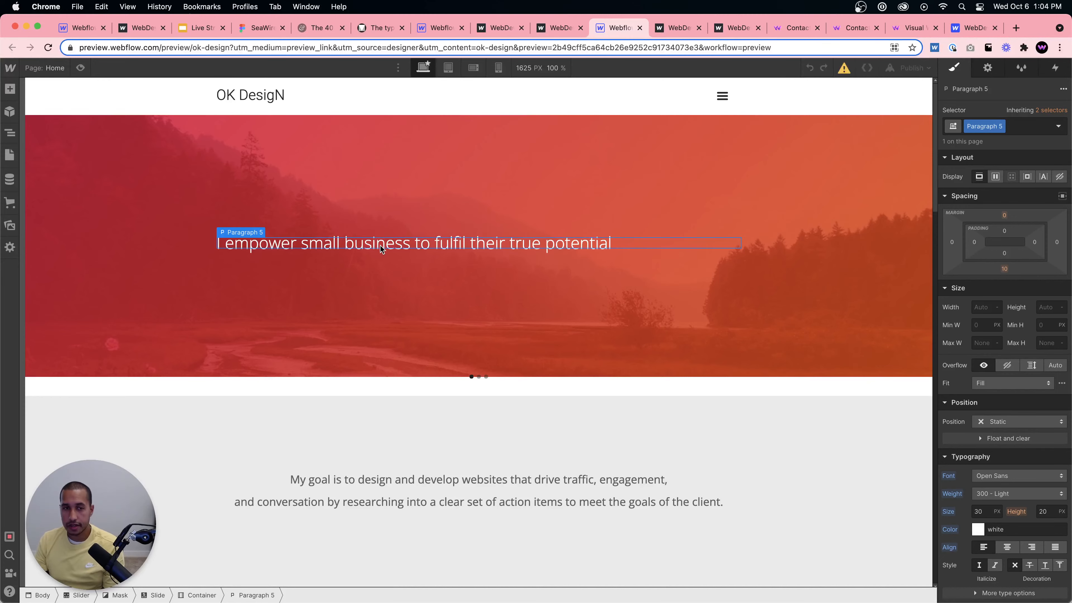
pyautogui.press('Delete')
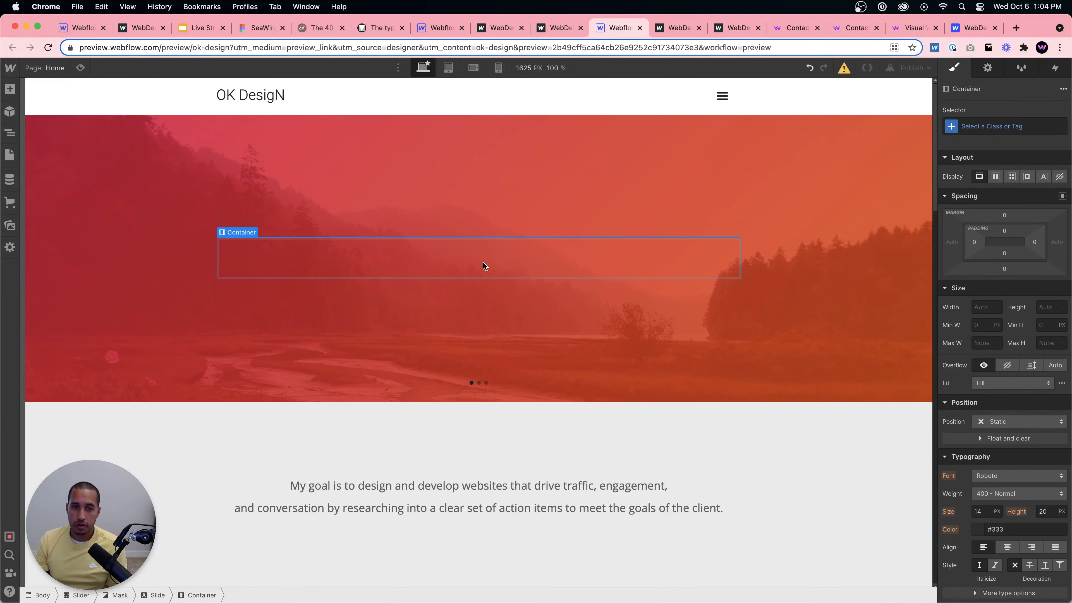
# Insert an H1 heading in the empty hero container and paste "I empower small business to fulfil their true potential" as its text.
pyautogui.press('super+e')
pyautogui.write('heading')
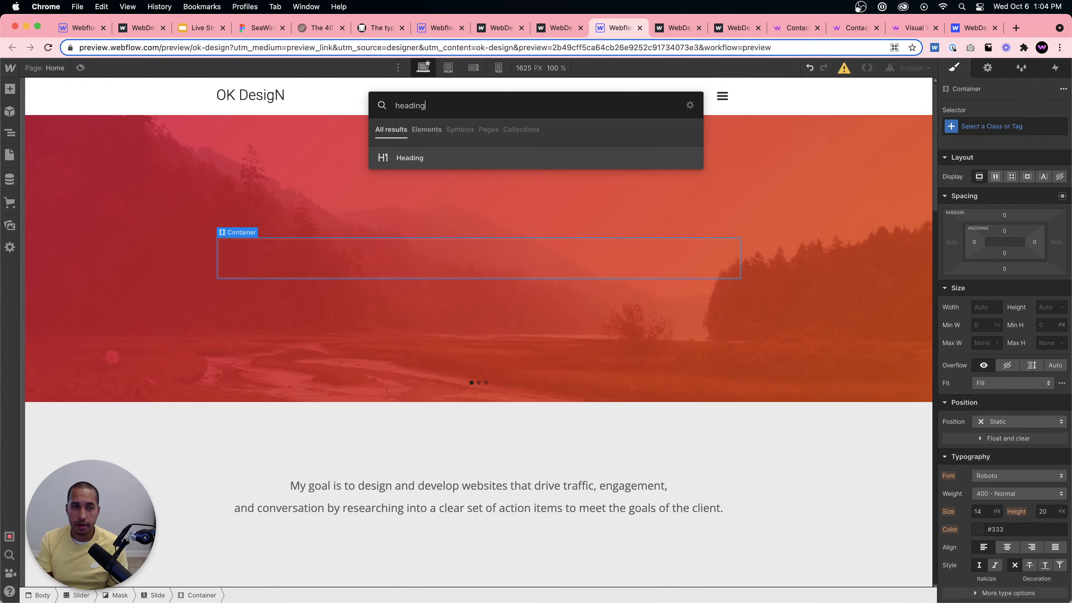
pyautogui.press('Return')
pyautogui.doubleClick(379, 262)
pyautogui.press('cmd+v')
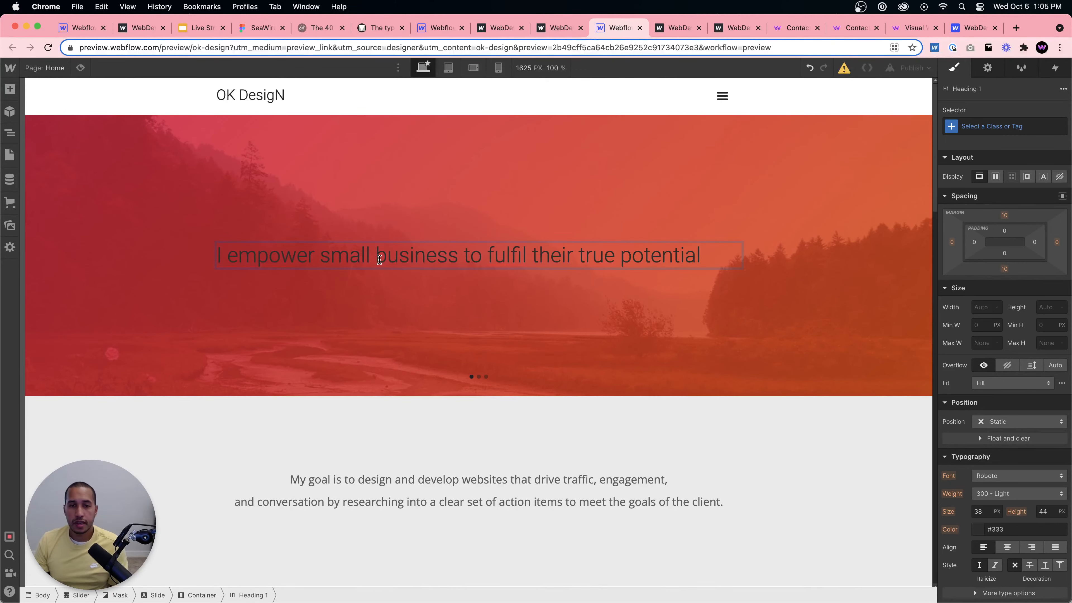
pyautogui.press('Escape')
# Try 40% opacity on the #de003f color stop of the hero slide's linear gradient, and undo the change.
pyautogui.click(438, 183)
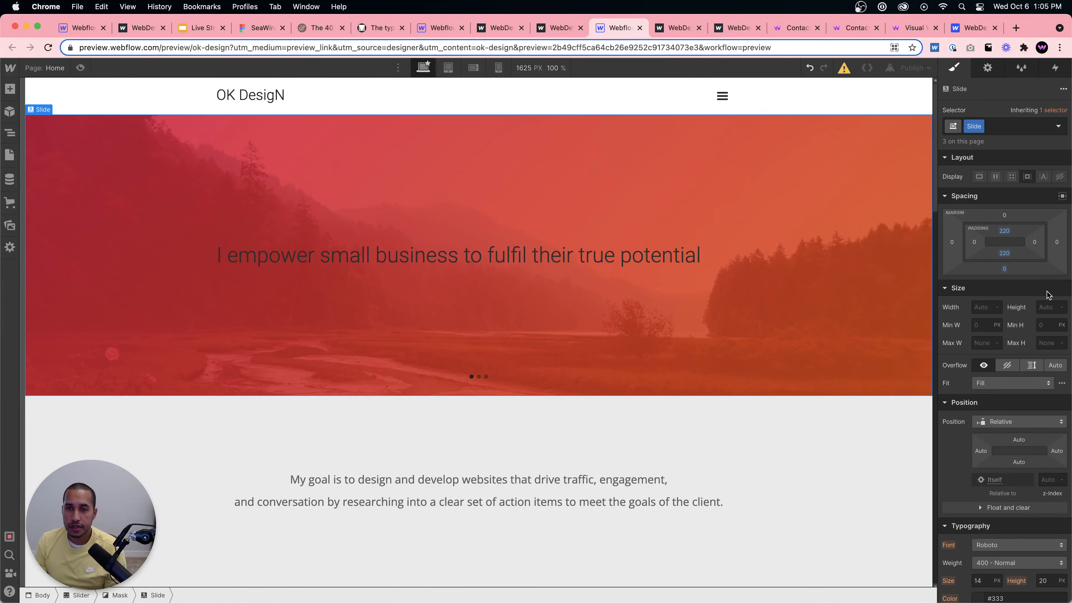
pyautogui.scroll(-7, 1047, 292)
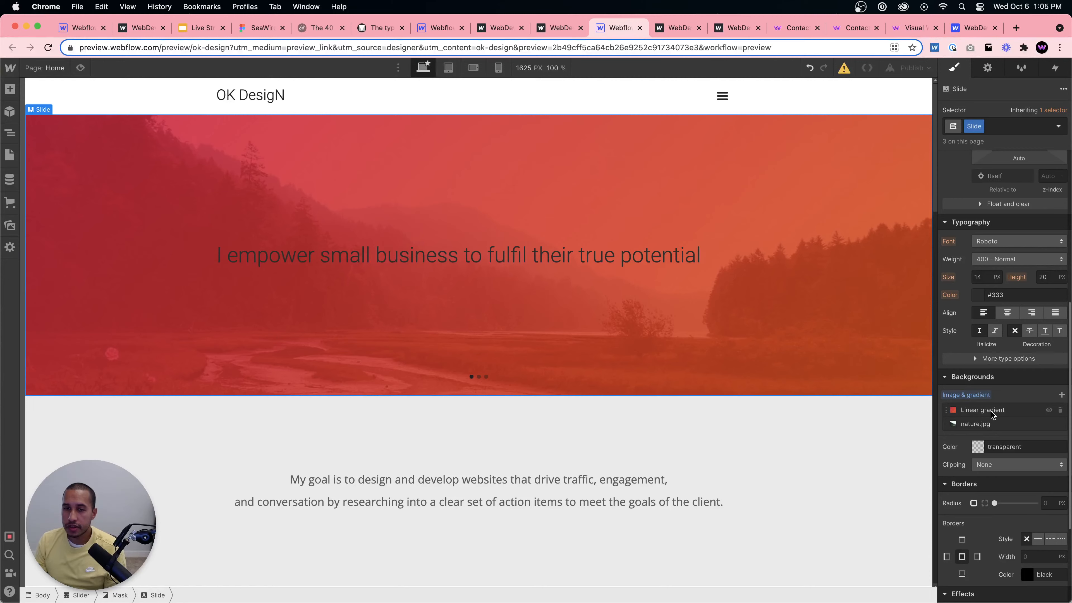
pyautogui.click(991, 411)
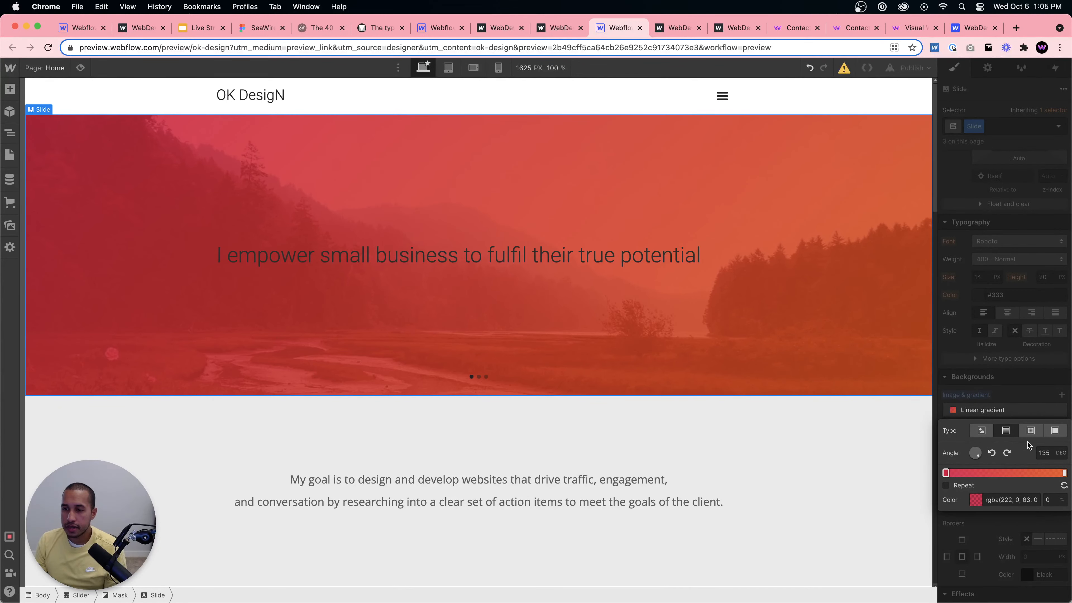
pyautogui.click(976, 499)
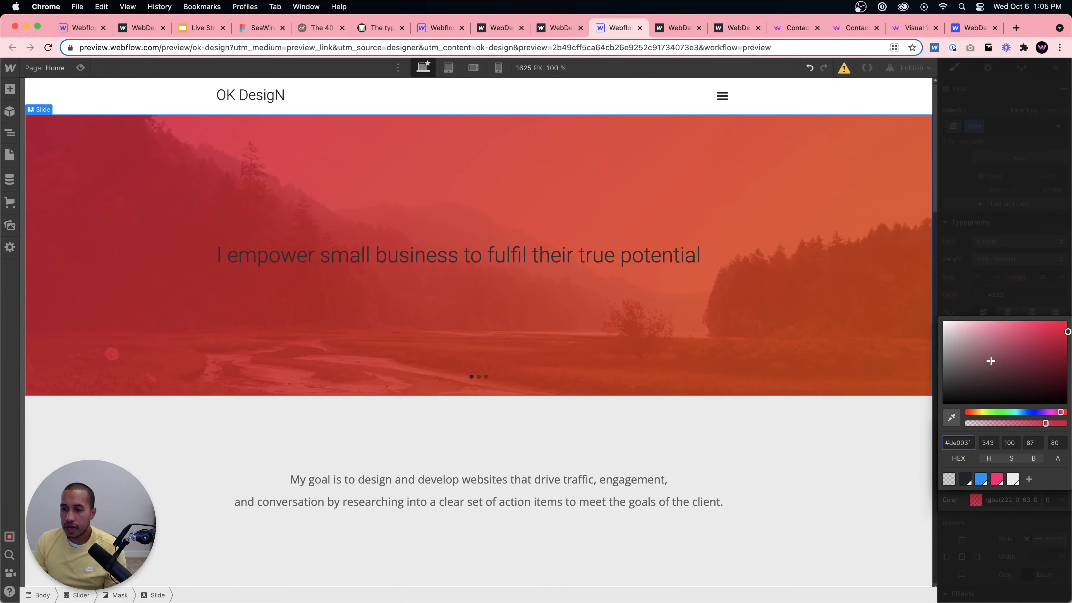
pyautogui.click(999, 327)
pyautogui.click(1010, 316)
pyautogui.press('super+z')
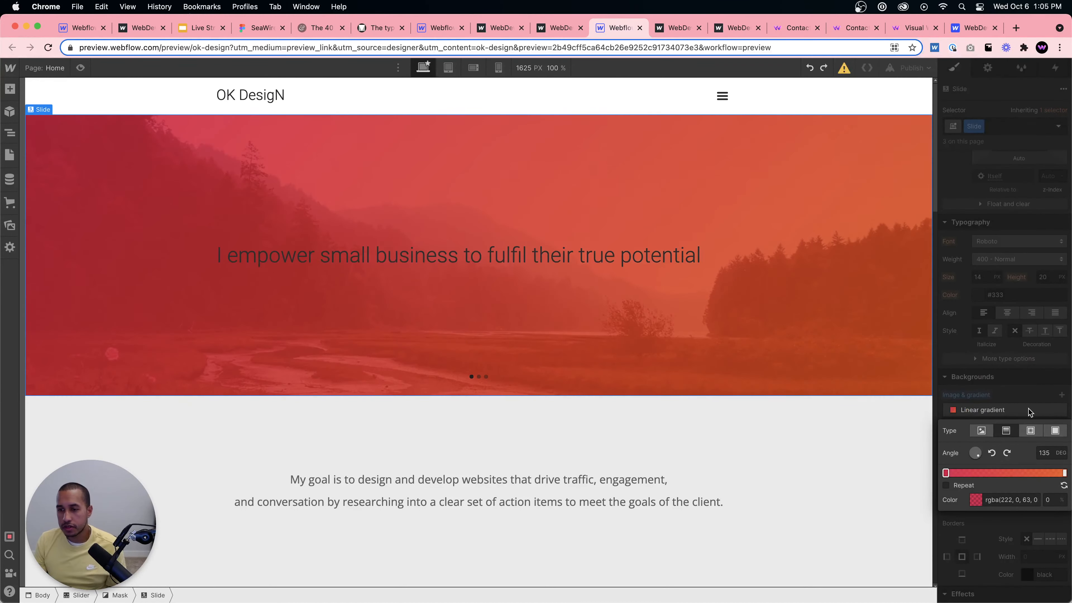
pyautogui.click(945, 473)
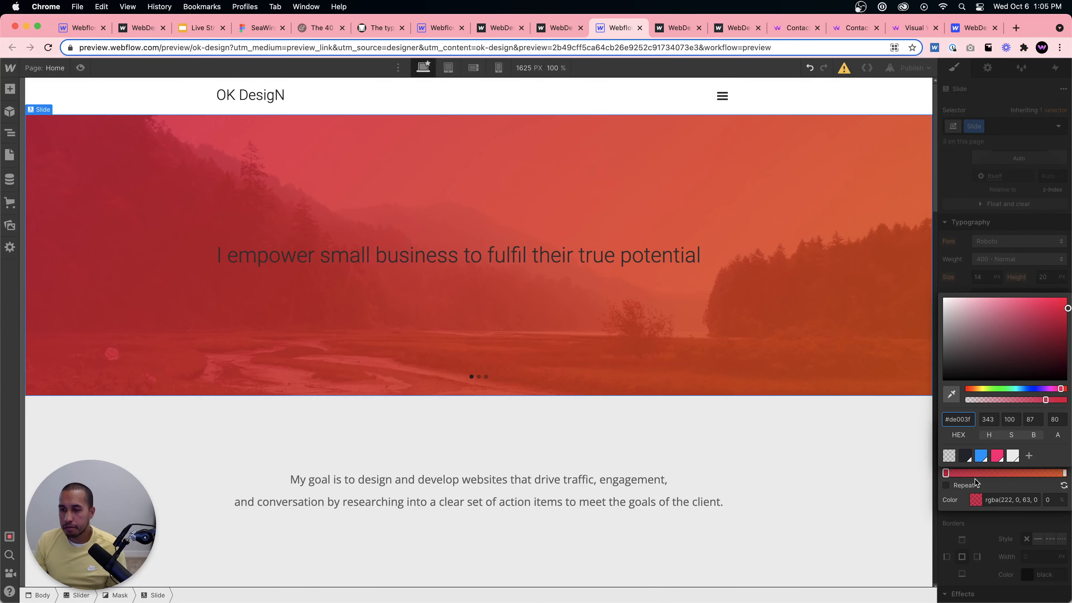
pyautogui.click(1057, 419)
pyautogui.write('40')
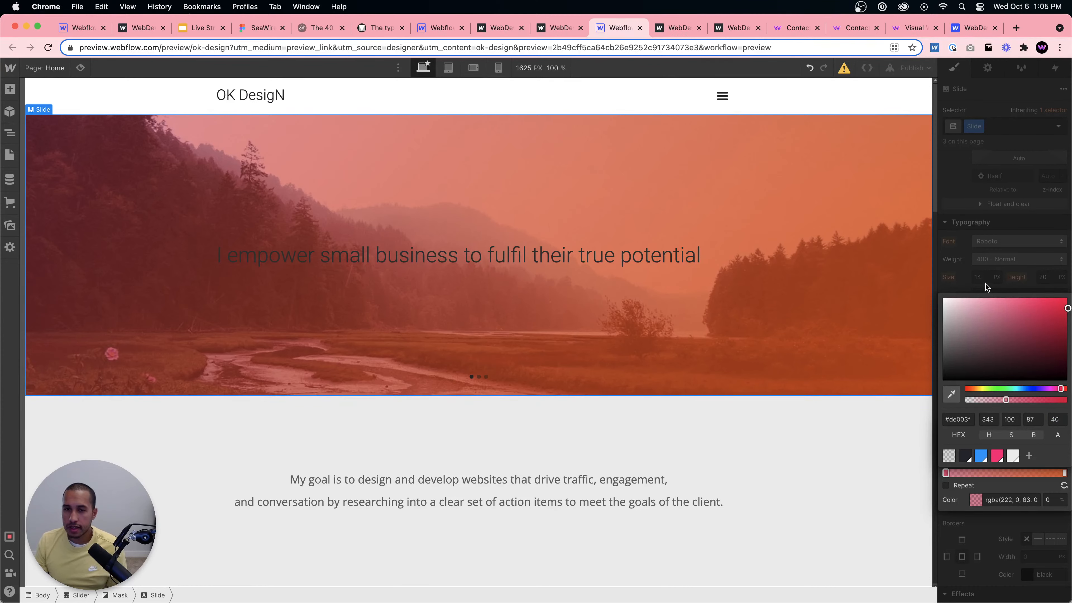
pyautogui.click(757, 326)
pyautogui.click(686, 451)
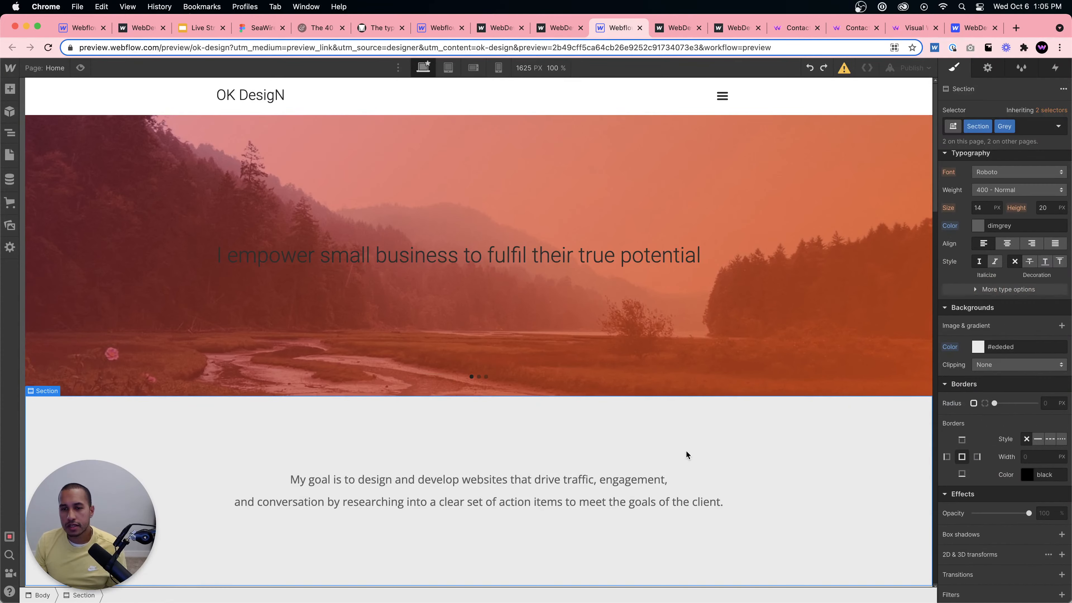
pyautogui.click(809, 68)
# Set the text color of the hero slide's H1 heading to white.
pyautogui.click(532, 247)
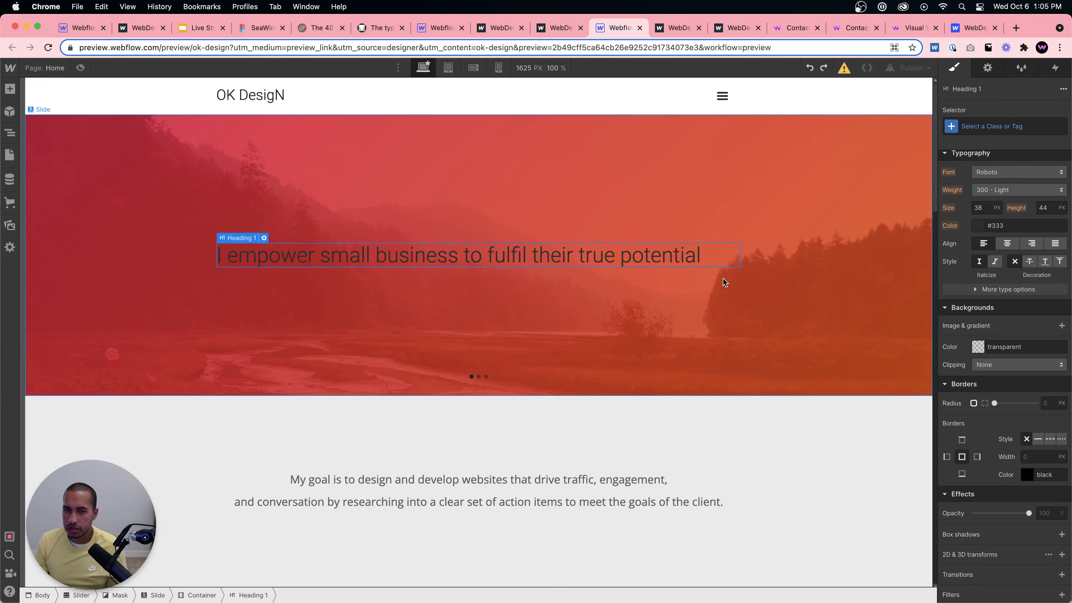
pyautogui.tripleClick(694, 255)
pyautogui.click(980, 227)
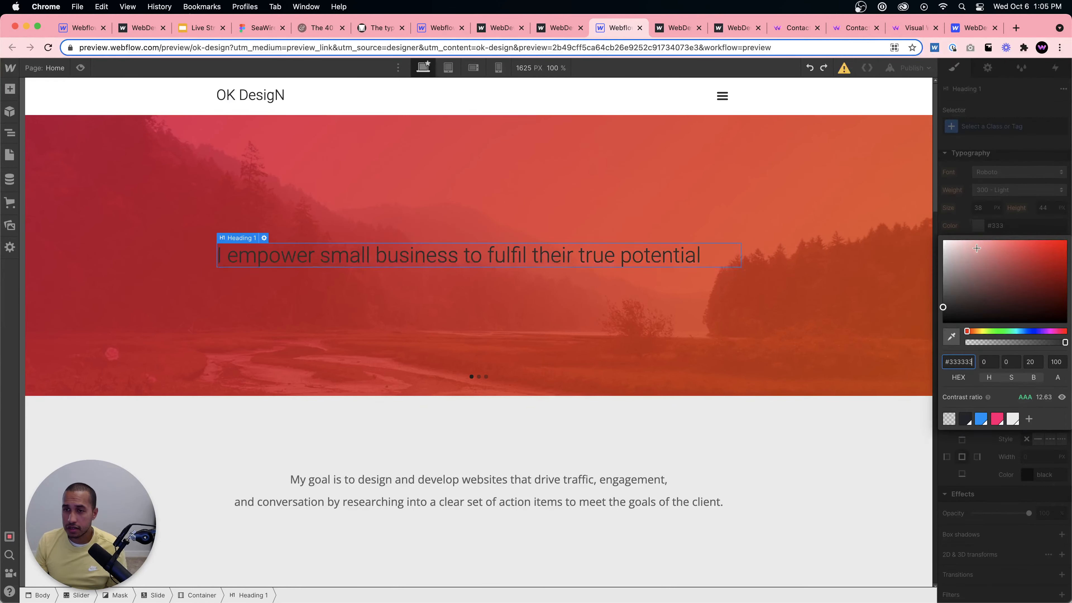
pyautogui.moveTo(955, 262); pyautogui.dragTo(903, 219)
# Set the opacity of the #de003f color stop in the hero slide's linear gradient to 40%.
pyautogui.click(628, 277)
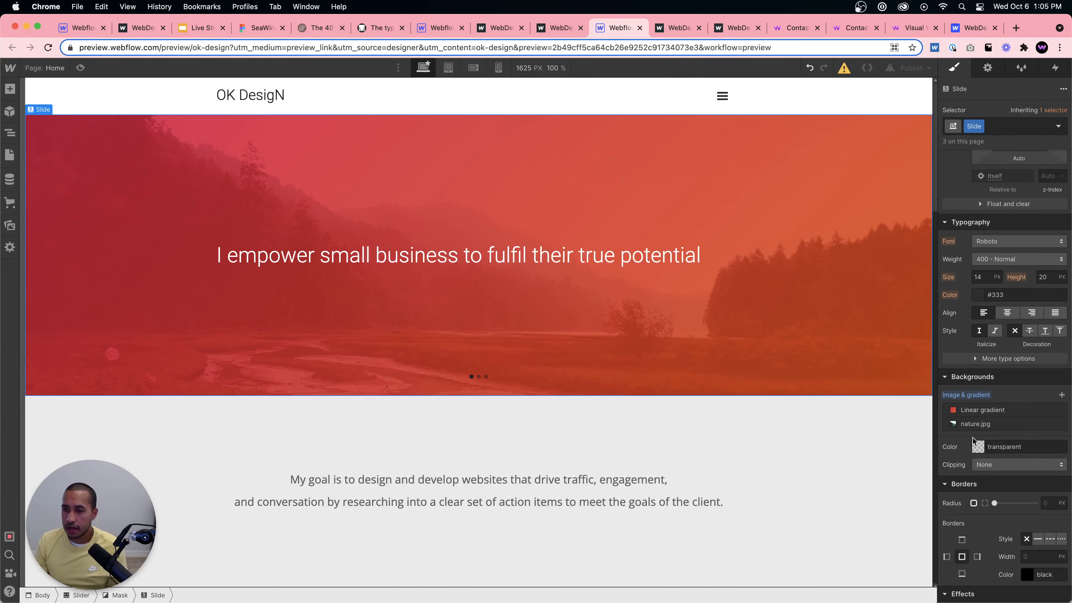
pyautogui.click(977, 410)
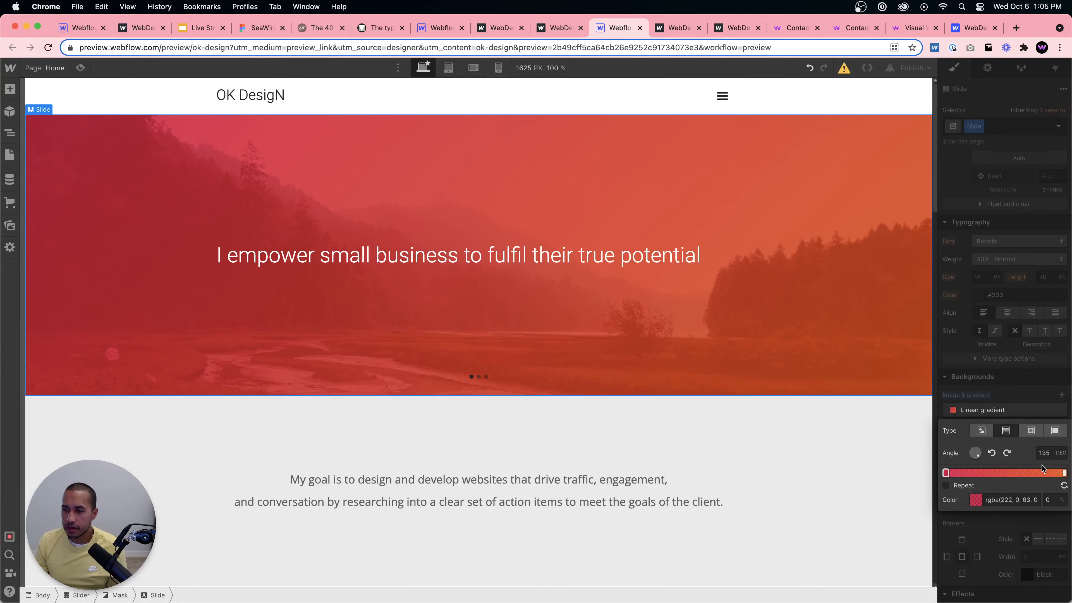
pyautogui.click(978, 500)
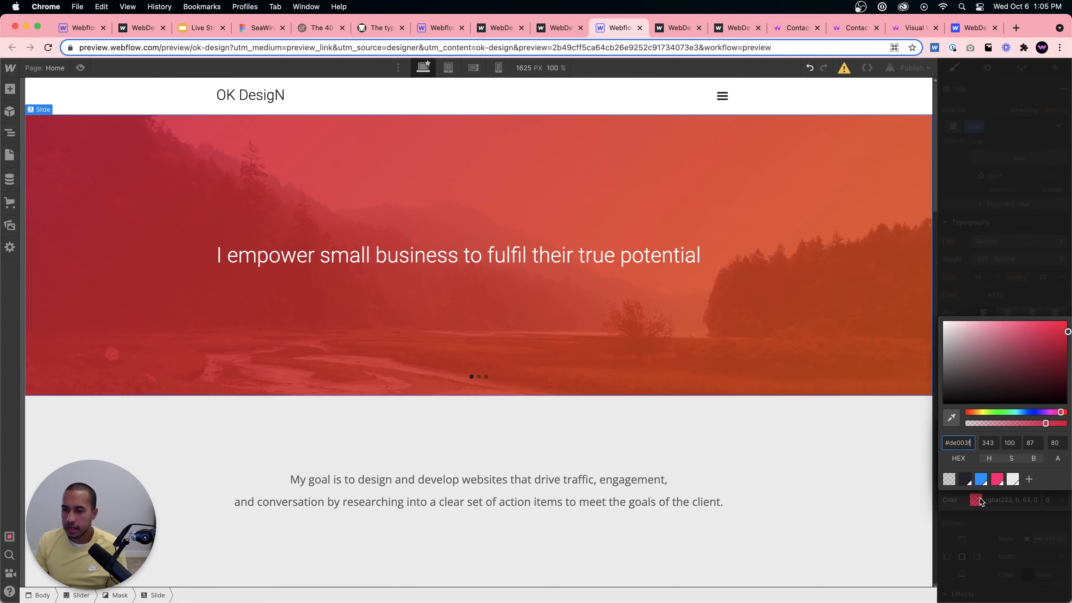
pyautogui.click(1055, 442)
pyautogui.write('40')
pyautogui.press('Return')
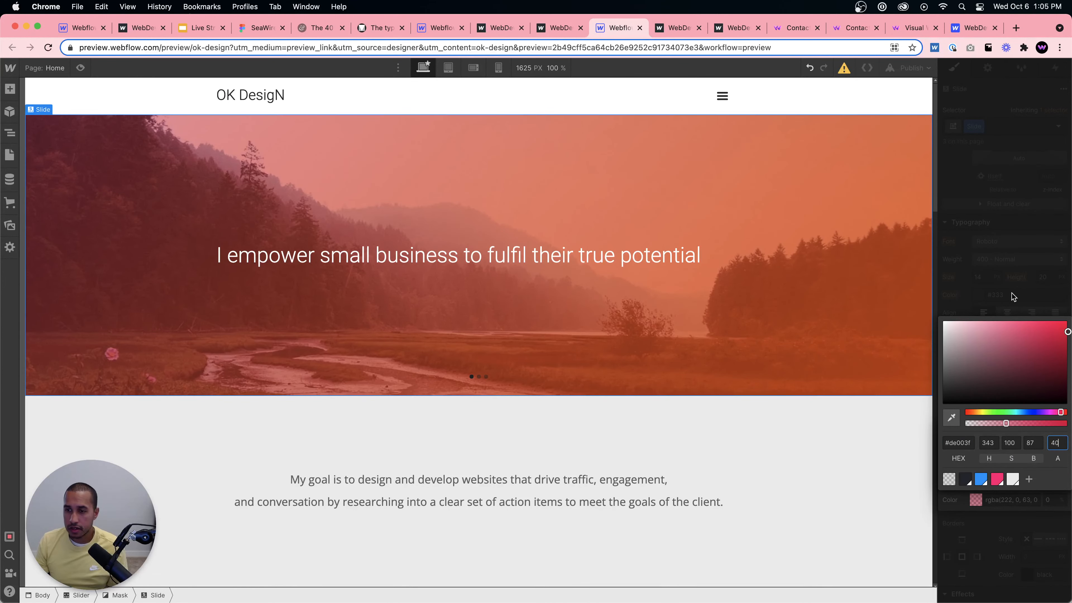
pyautogui.click(1036, 409)
# Rotate the hero slide's linear gradient to a 229° angle.
pyautogui.click(969, 453)
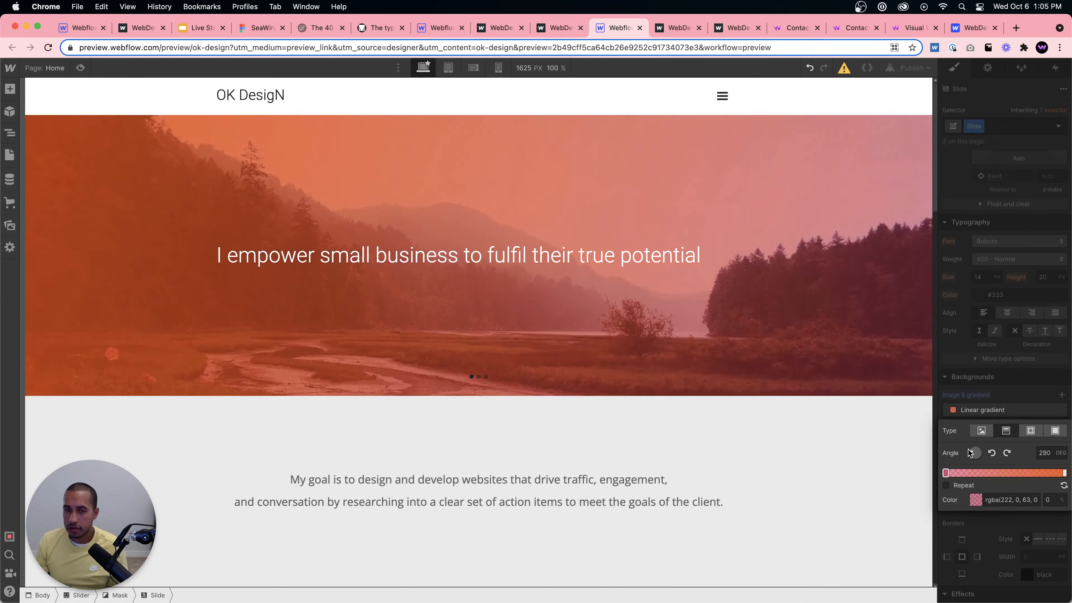
pyautogui.moveTo(970, 453); pyautogui.dragTo(971, 457)
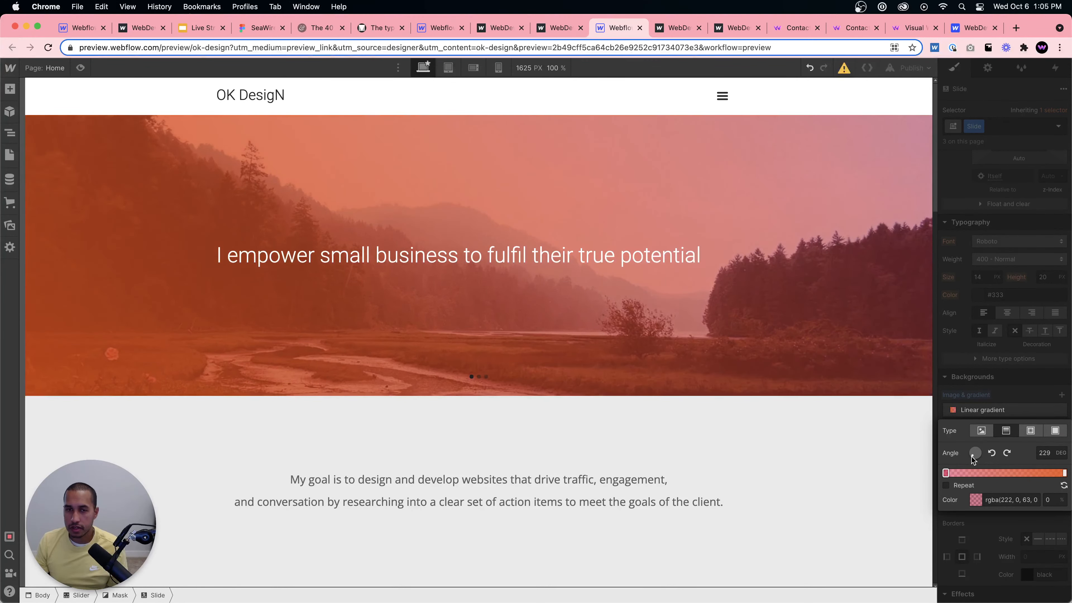
pyautogui.click(863, 442)
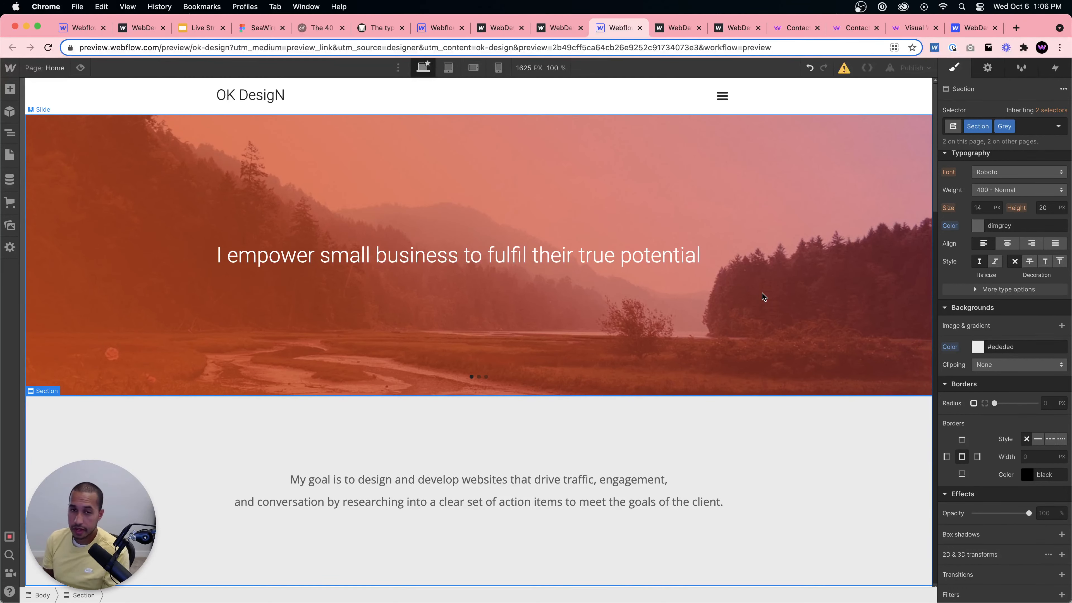
# Inspect the style settings of the hero heading, its container and the slide around them.
pyautogui.click(632, 249)
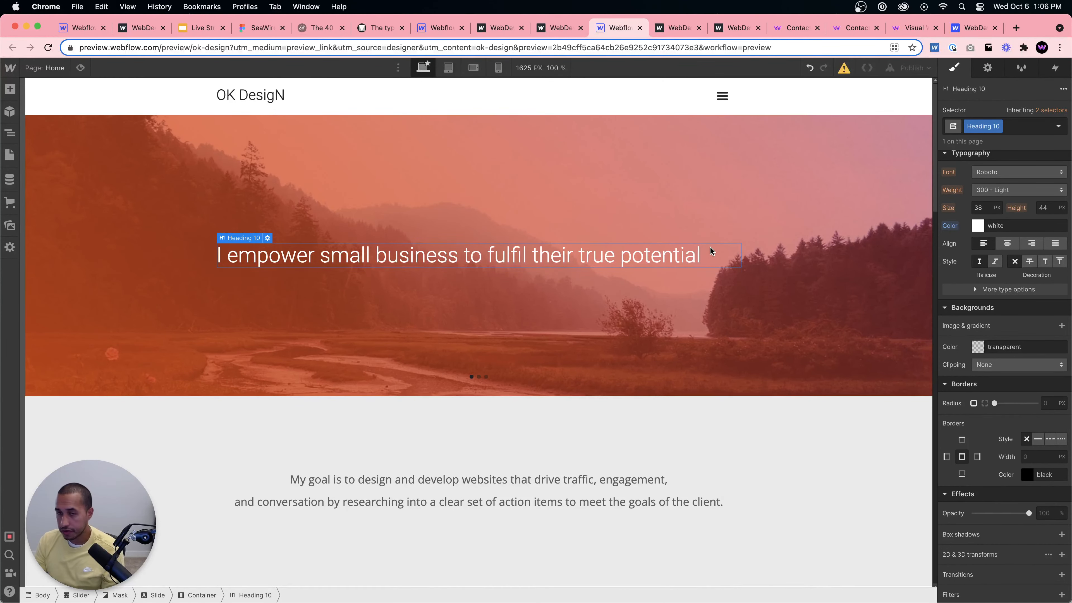
pyautogui.click(692, 269)
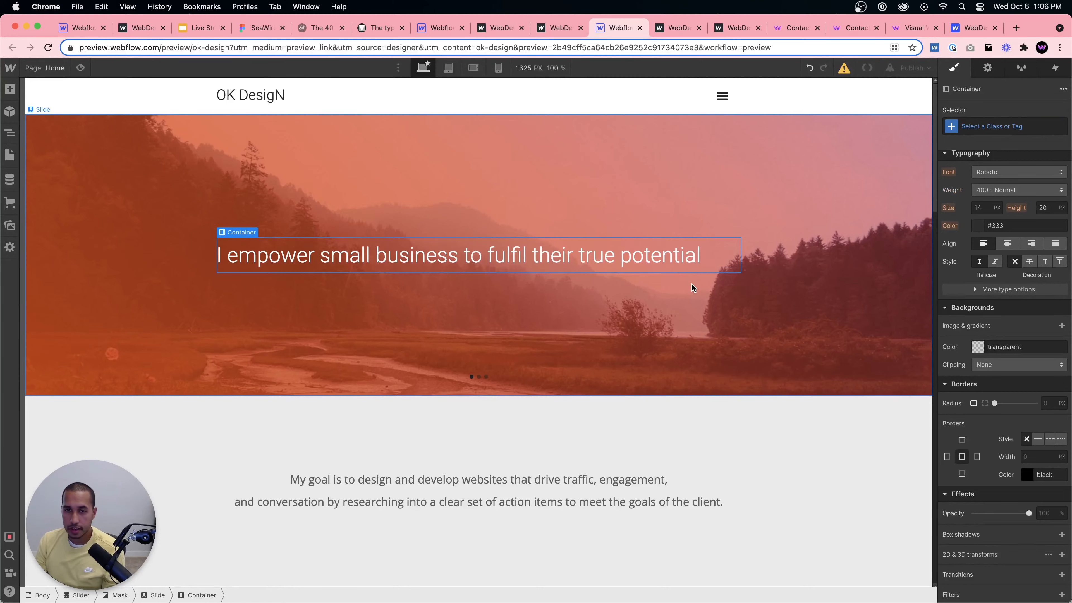
pyautogui.click(702, 291)
pyautogui.click(678, 259)
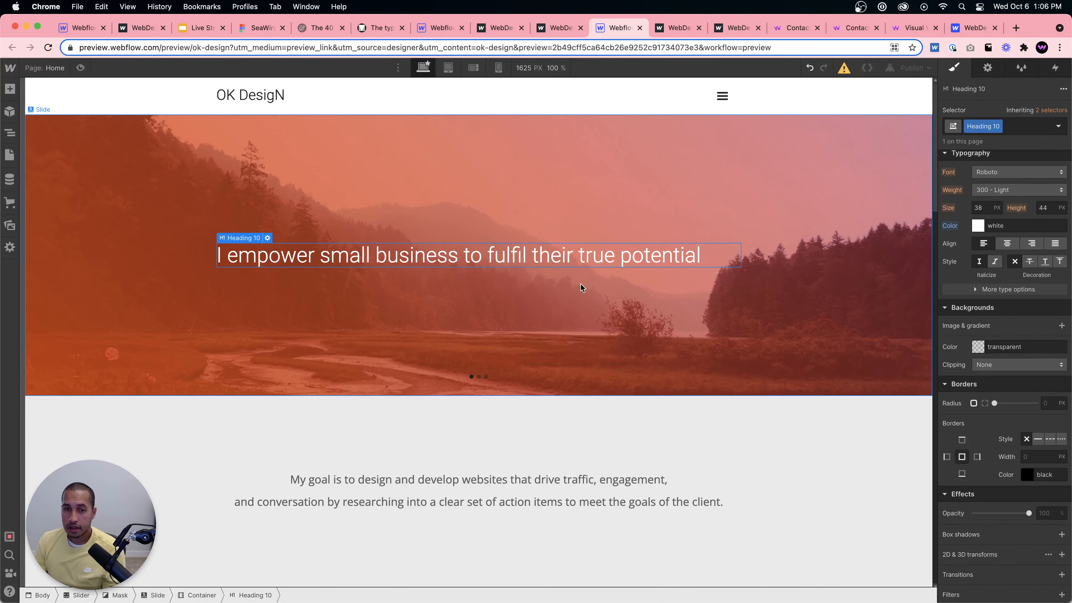
# Preview the homepage and switch back and forth between the three hero slides to compare their heights and text.
pyautogui.click(80, 68)
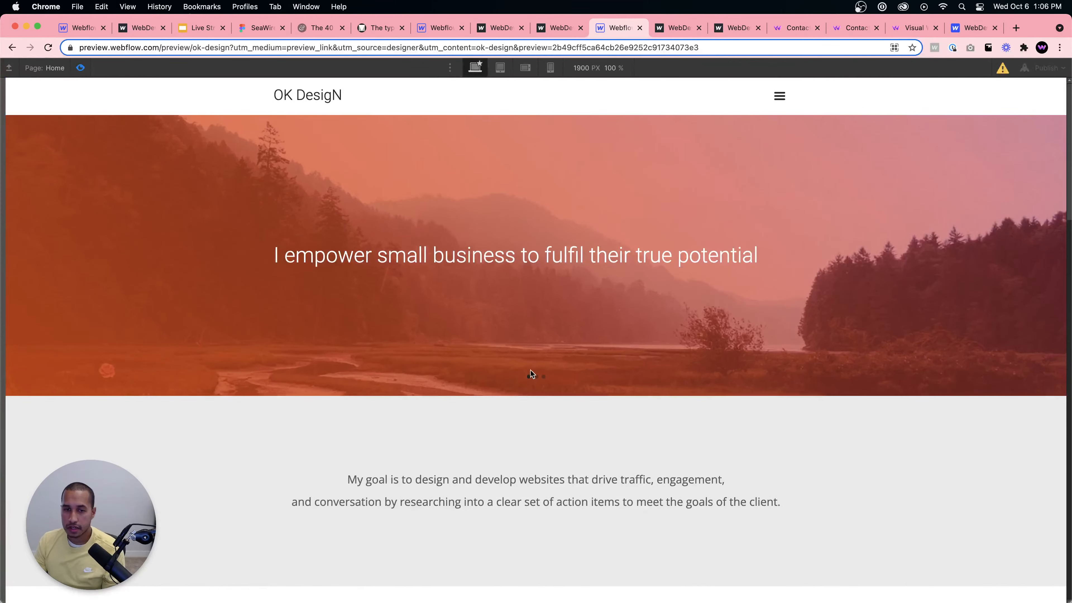
pyautogui.click(536, 377)
pyautogui.click(542, 377)
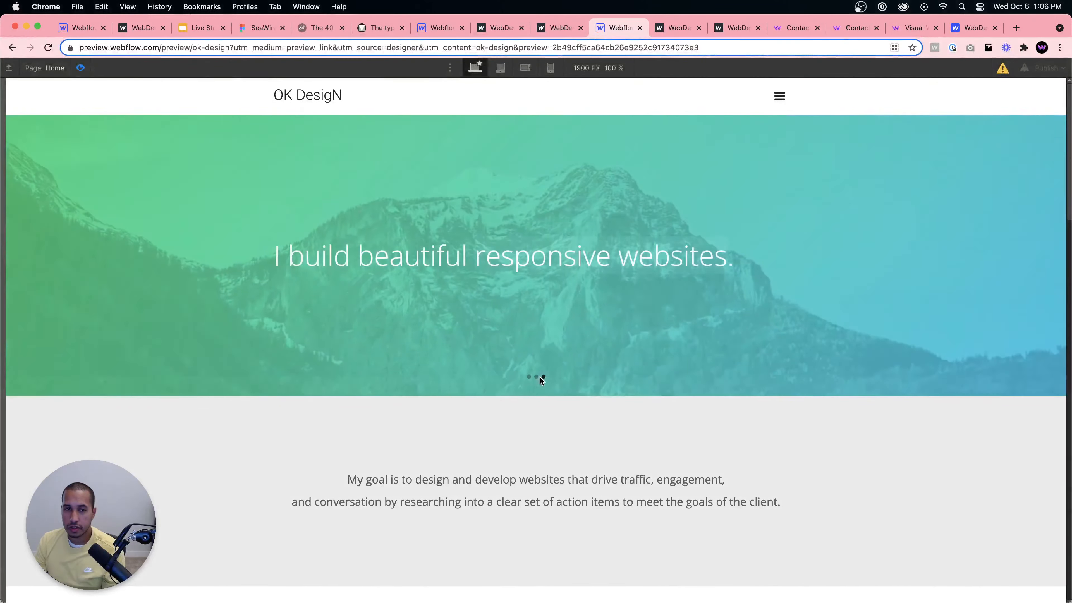
pyautogui.click(536, 377)
pyautogui.click(529, 377)
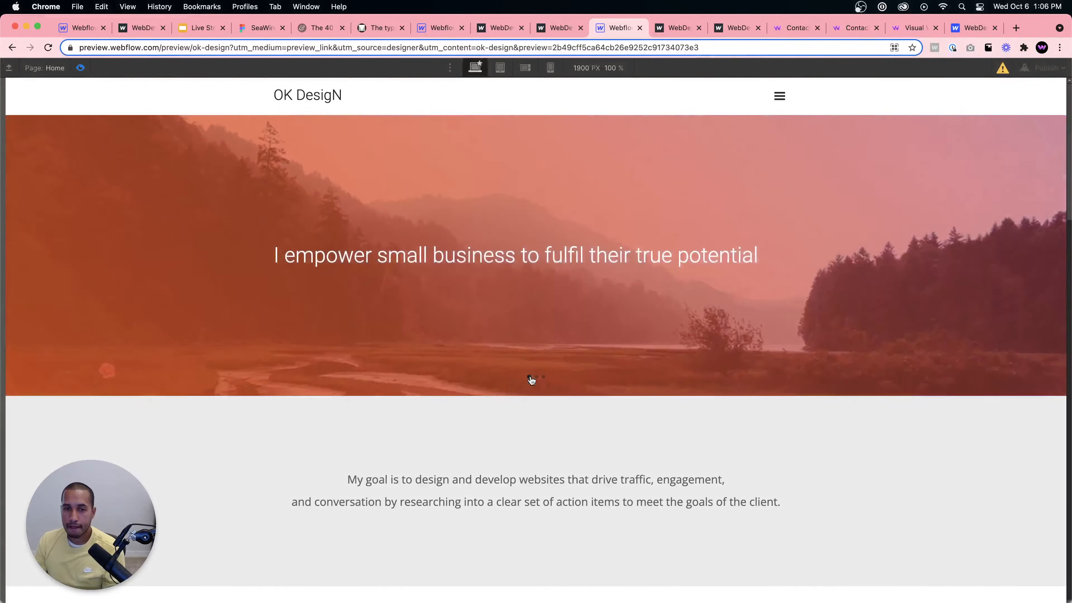
pyautogui.click(536, 376)
pyautogui.click(544, 376)
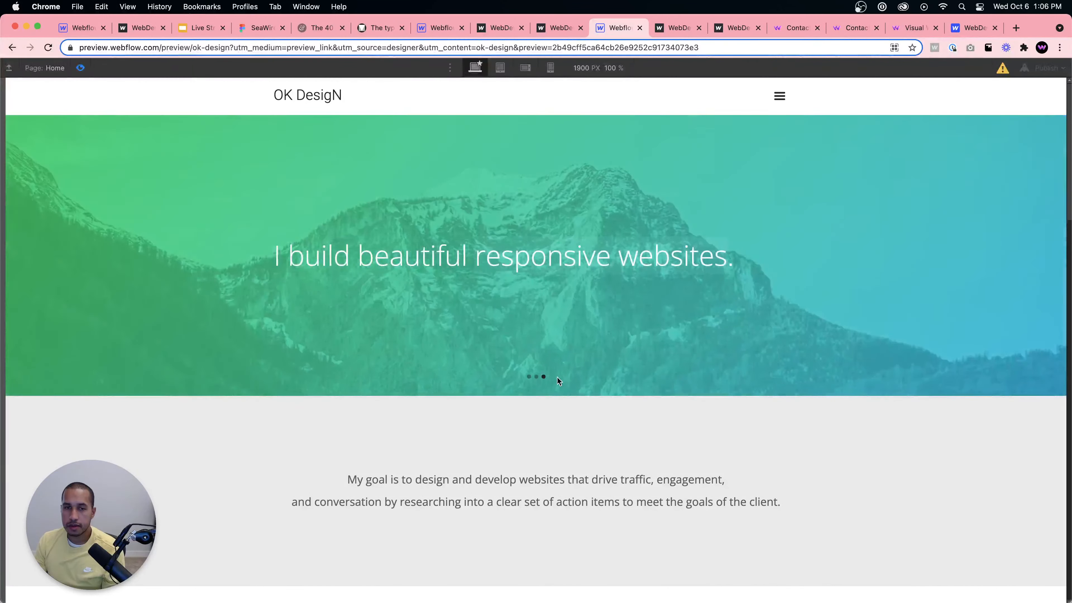
pyautogui.click(529, 376)
pyautogui.click(536, 376)
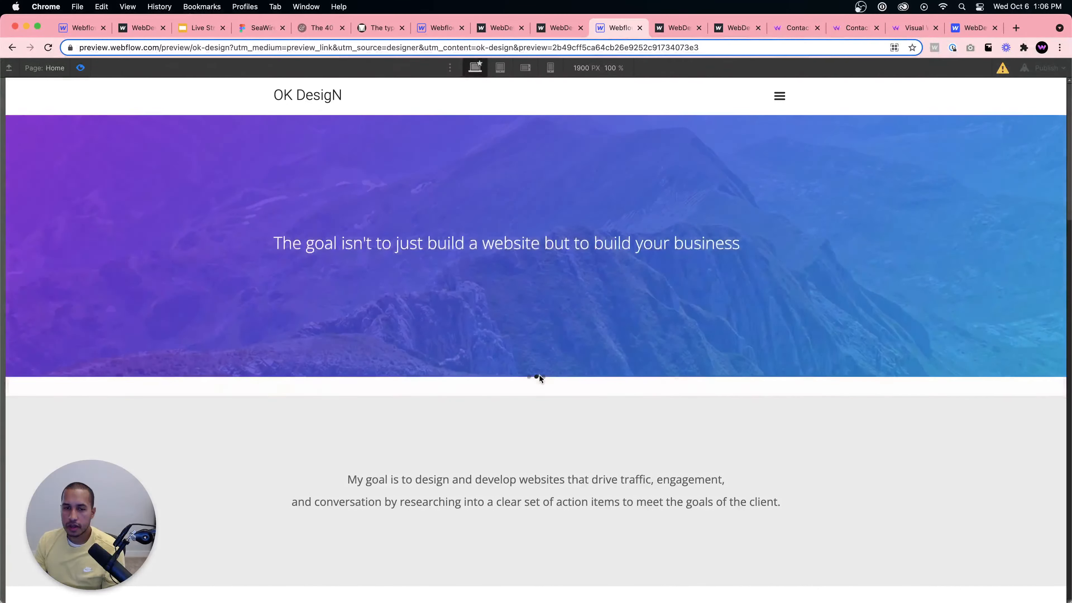
pyautogui.click(543, 377)
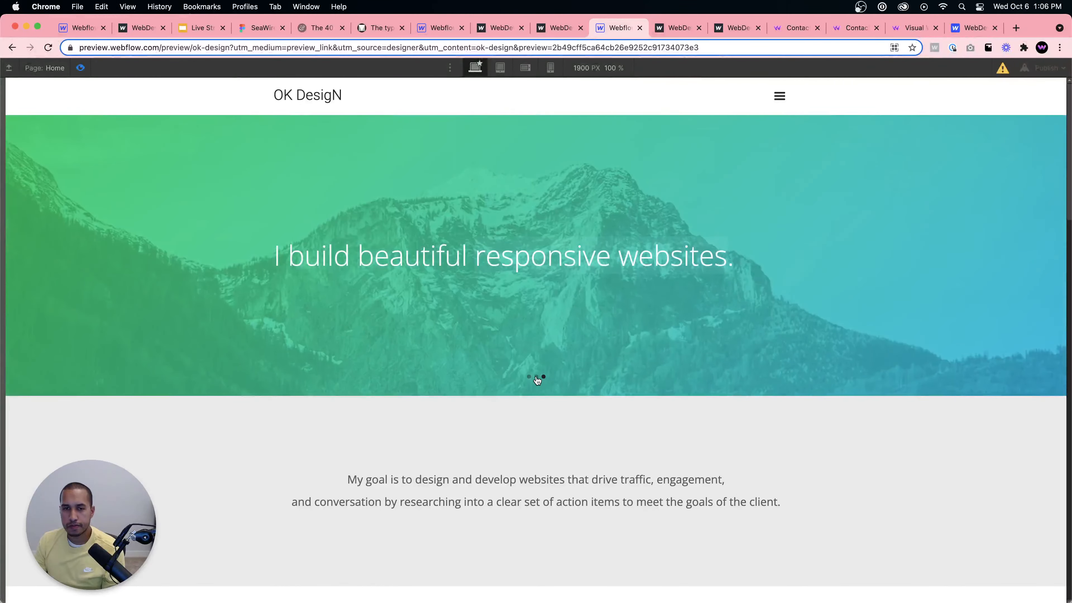
# Compare the second and first hero slides in the preview and return to editing the homepage.
pyautogui.click(536, 376)
pyautogui.click(530, 377)
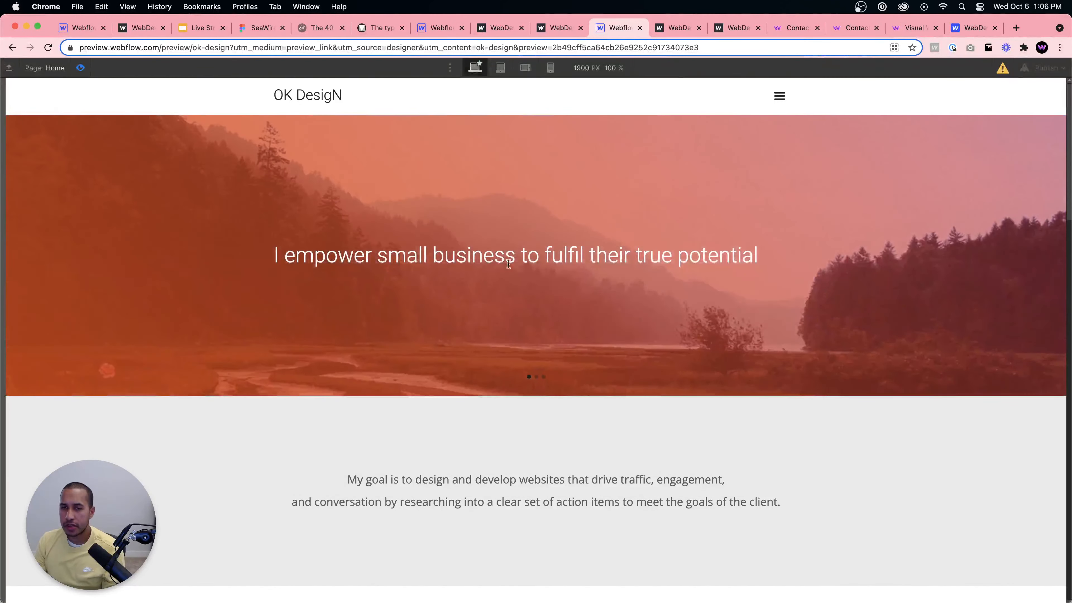
pyautogui.click(82, 66)
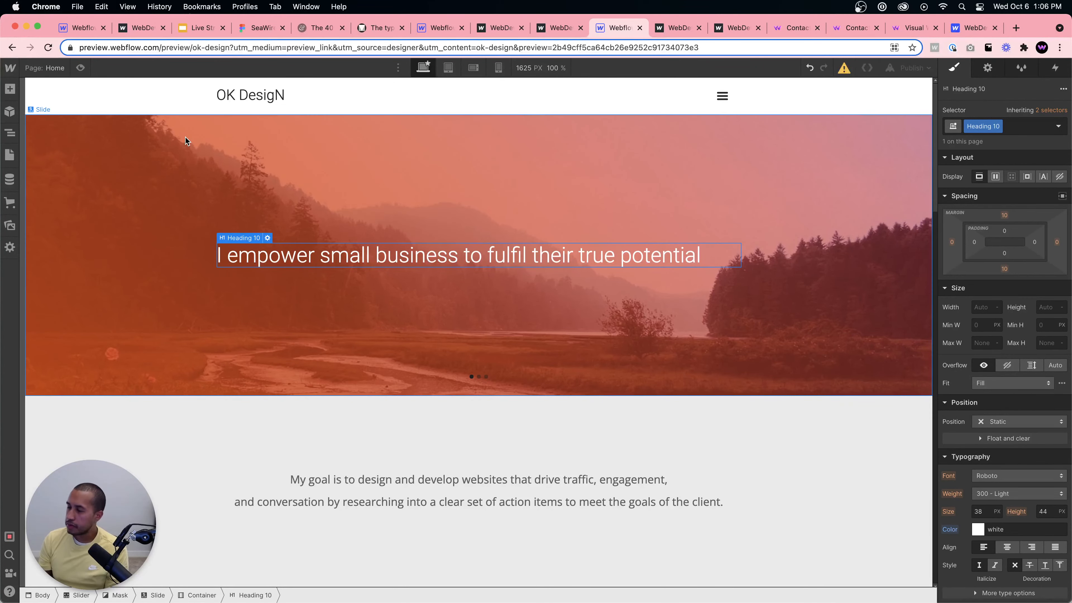
# Search the web for "website style guides" in a separate browser page.
pyautogui.click(1014, 28)
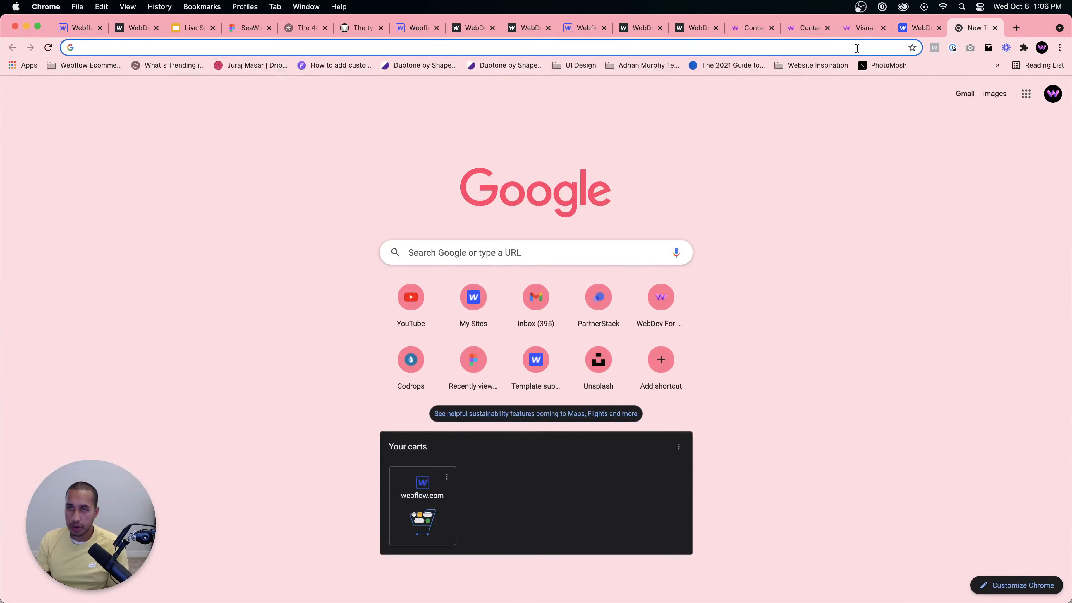
pyautogui.write('website s')
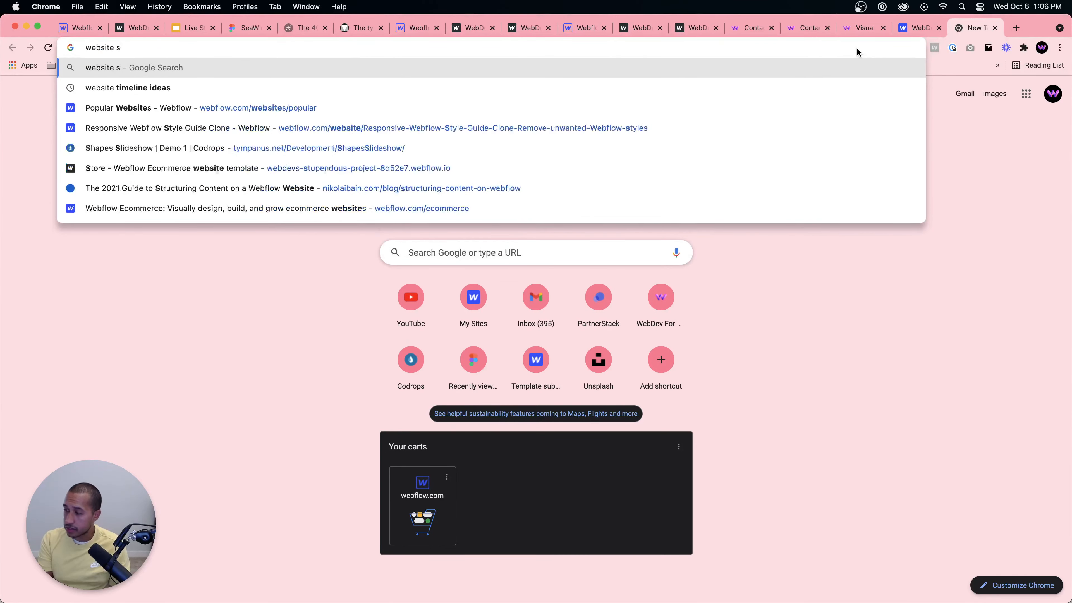
pyautogui.write('tyle guides')
pyautogui.press('Return')
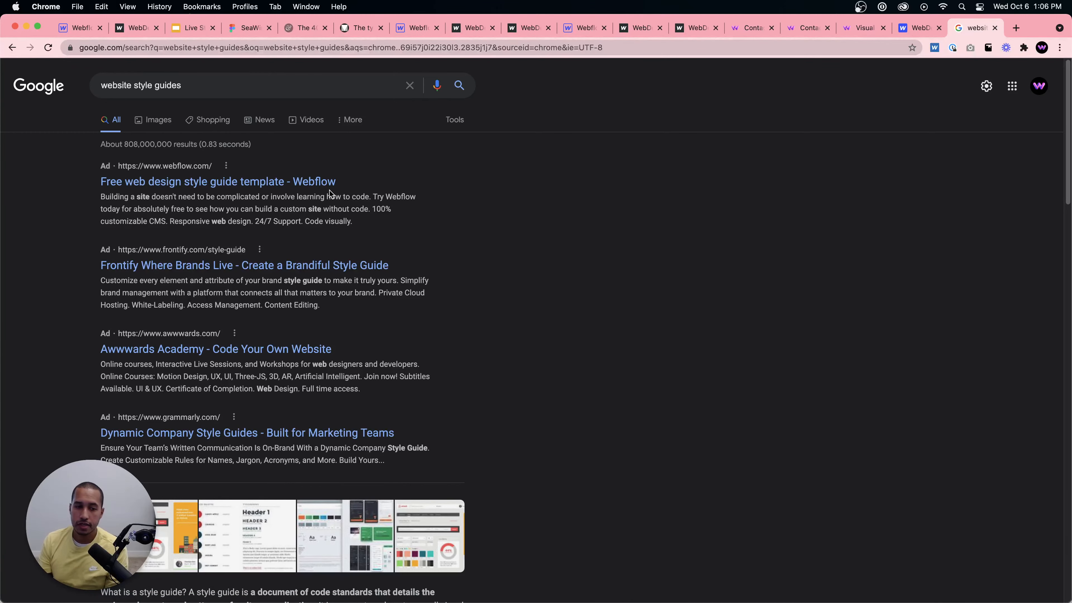
# Browse the style guide image results and view the Designmodo and Venngage examples of color palettes and typography.
pyautogui.scroll(-5, 330, 194)
pyautogui.click(248, 312)
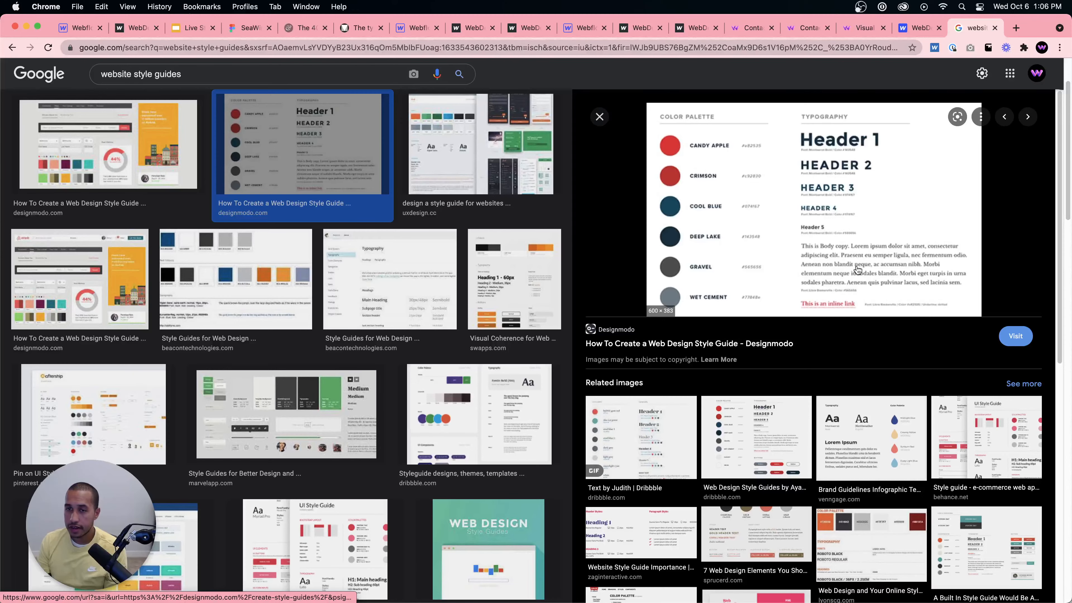
pyautogui.scroll(-4, 385, 289)
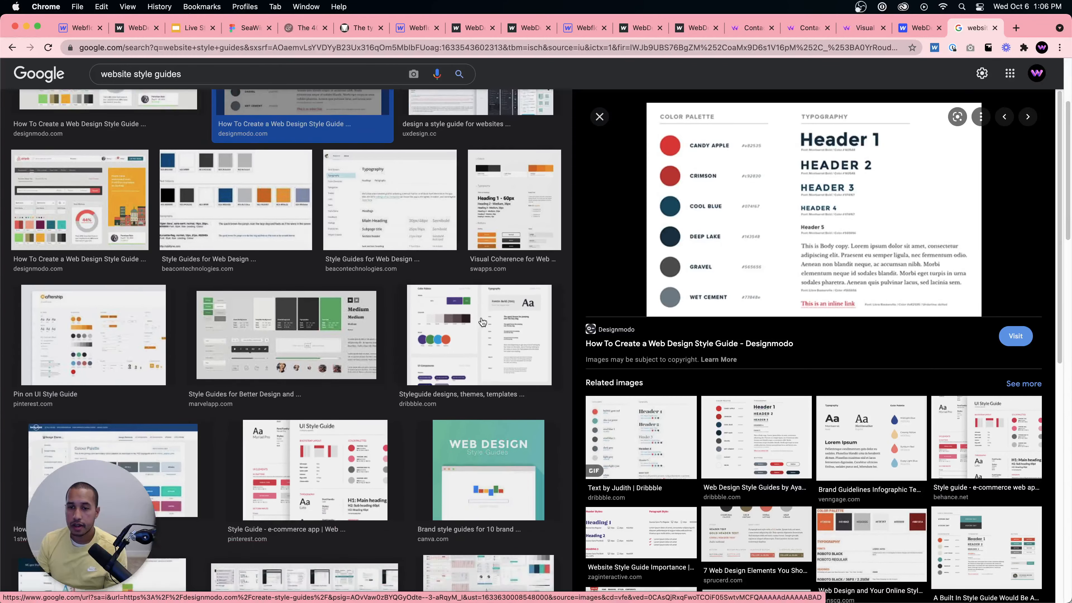
pyautogui.click(871, 439)
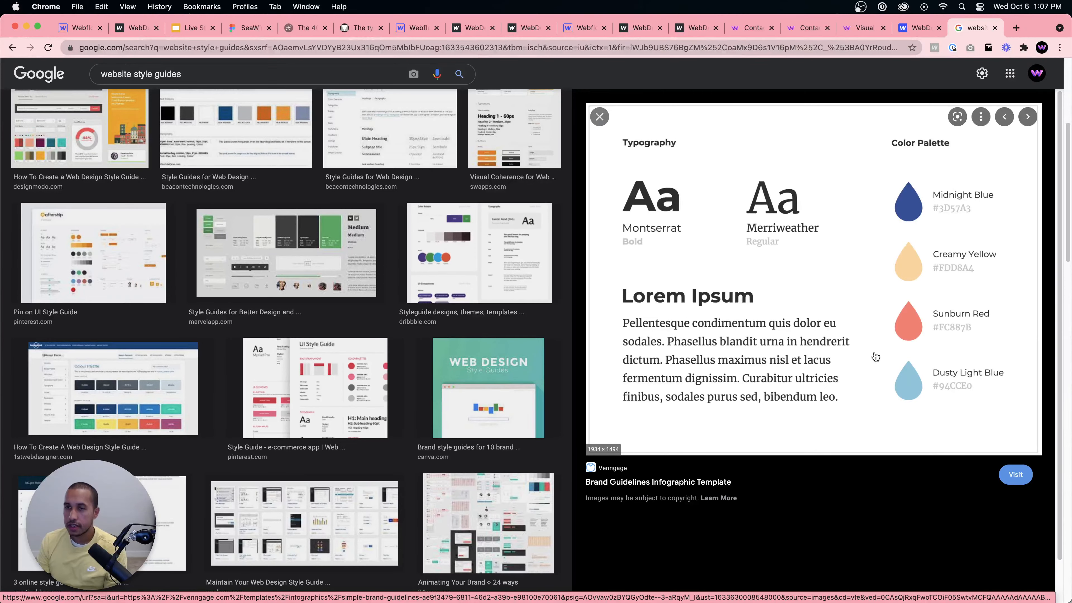
pyautogui.click(600, 117)
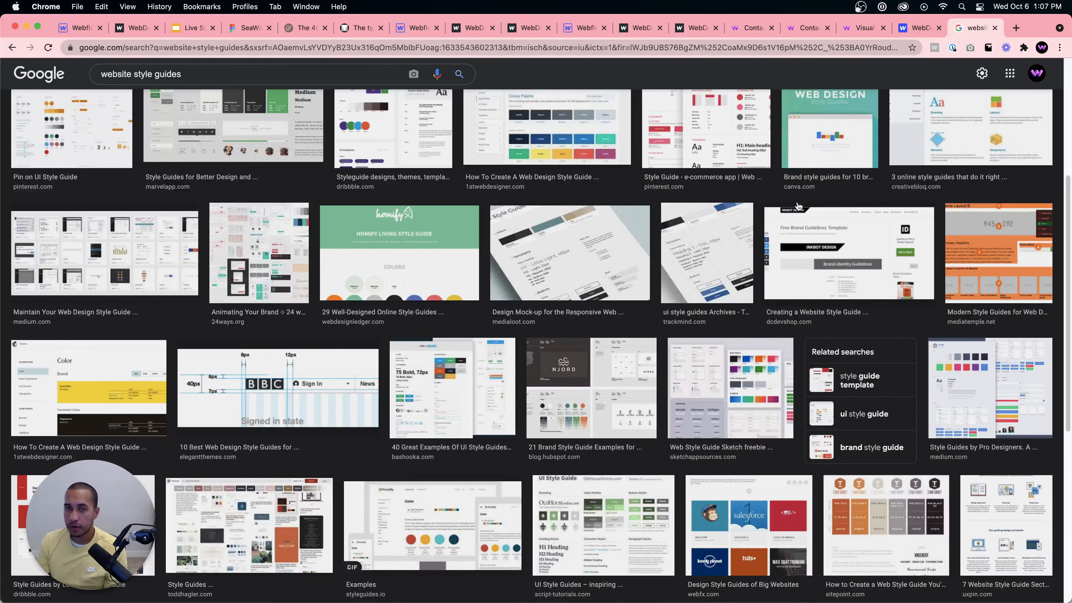
# View the Beacon Technologies style guide example showing typography and heading sizes.
pyautogui.scroll(6, 799, 205)
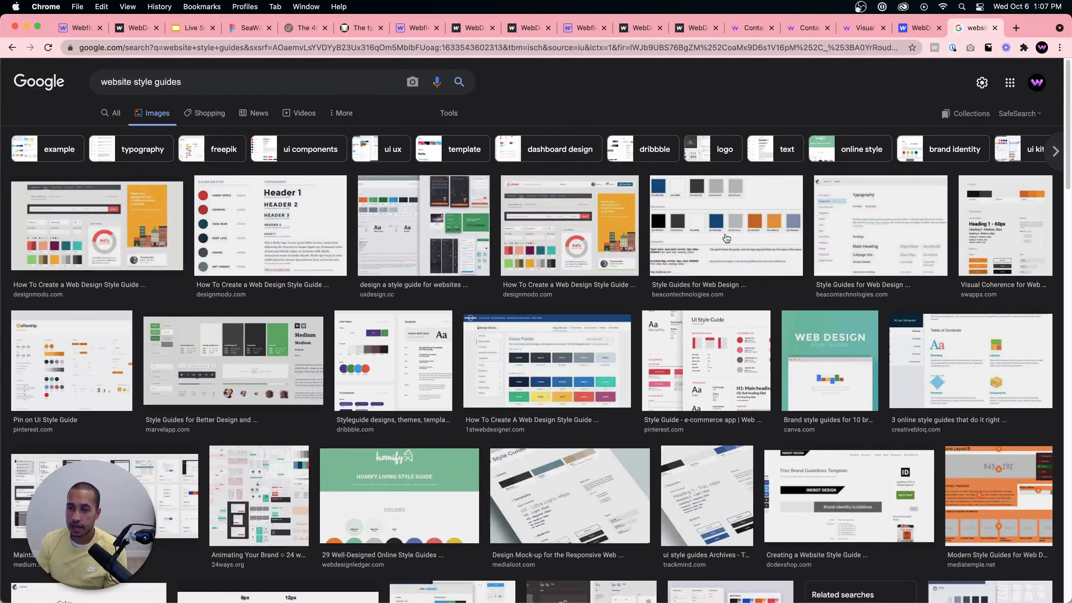
pyautogui.click(928, 246)
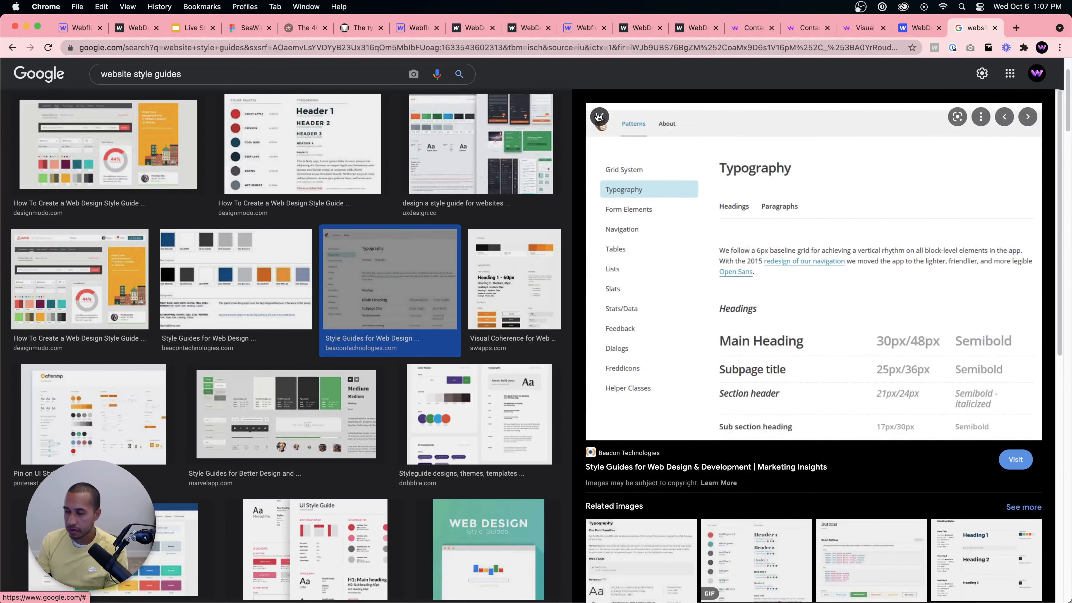
pyautogui.click(598, 117)
# Compare the Designmodo, LYONSCG, Swapps and Aftership style guide examples for their colors, headings and buttons.
pyautogui.click(301, 181)
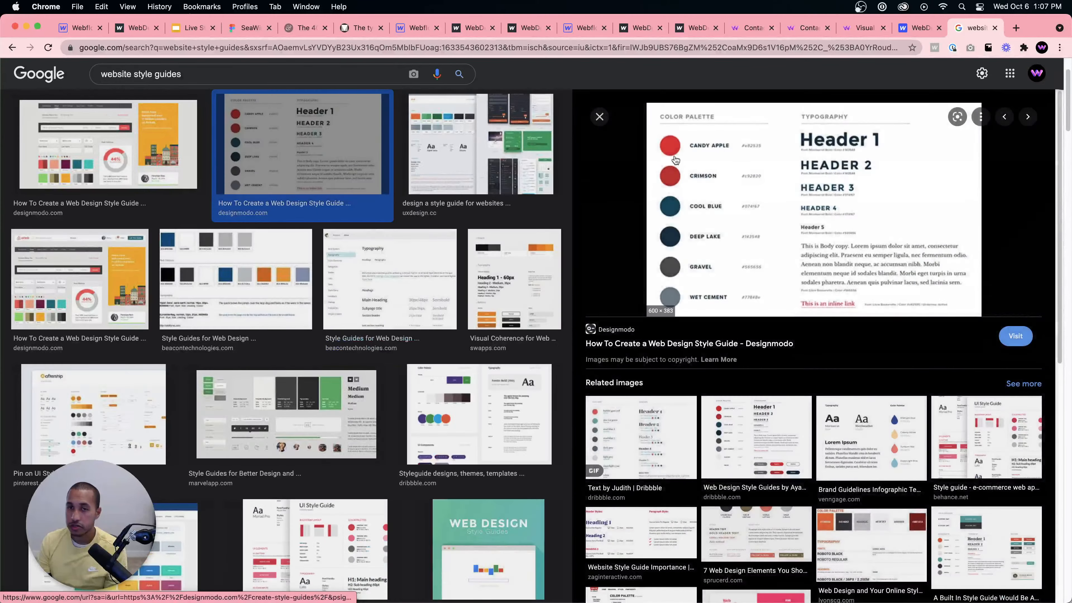
pyautogui.scroll(-3, 961, 461)
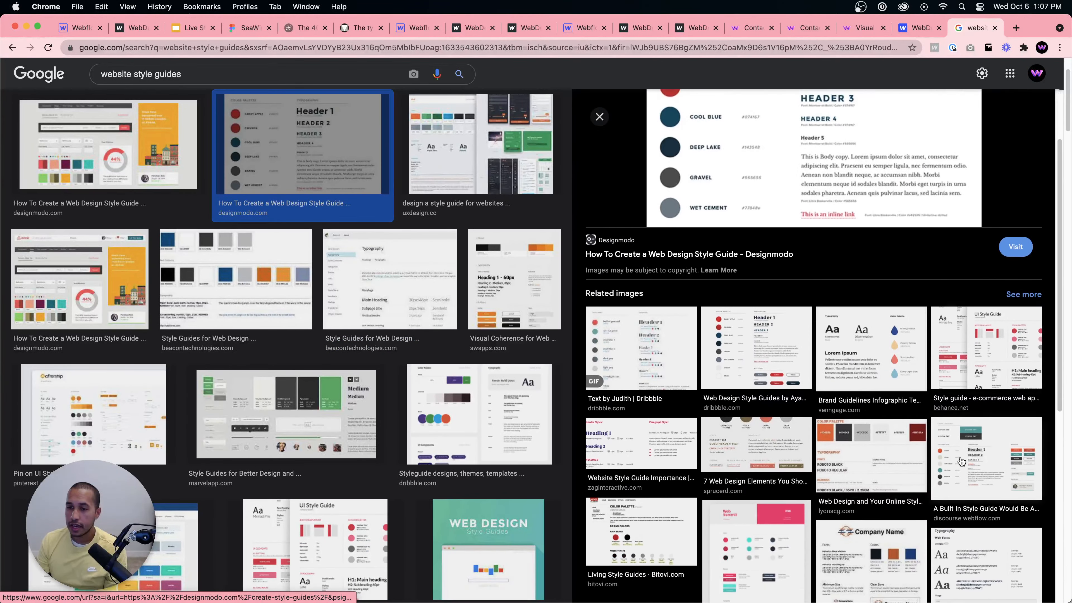
pyautogui.click(869, 453)
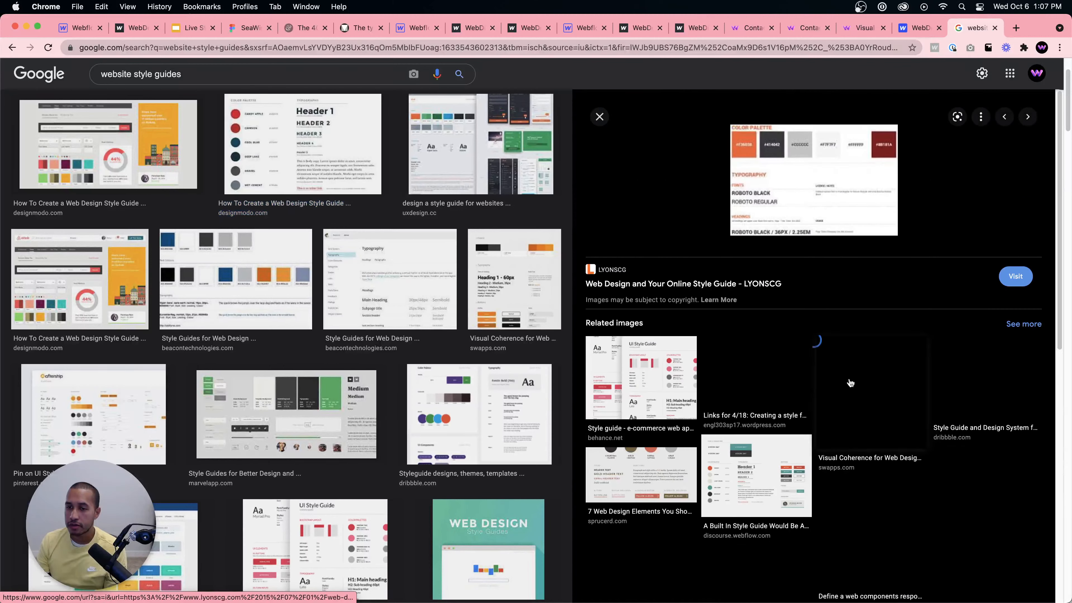
pyautogui.click(849, 382)
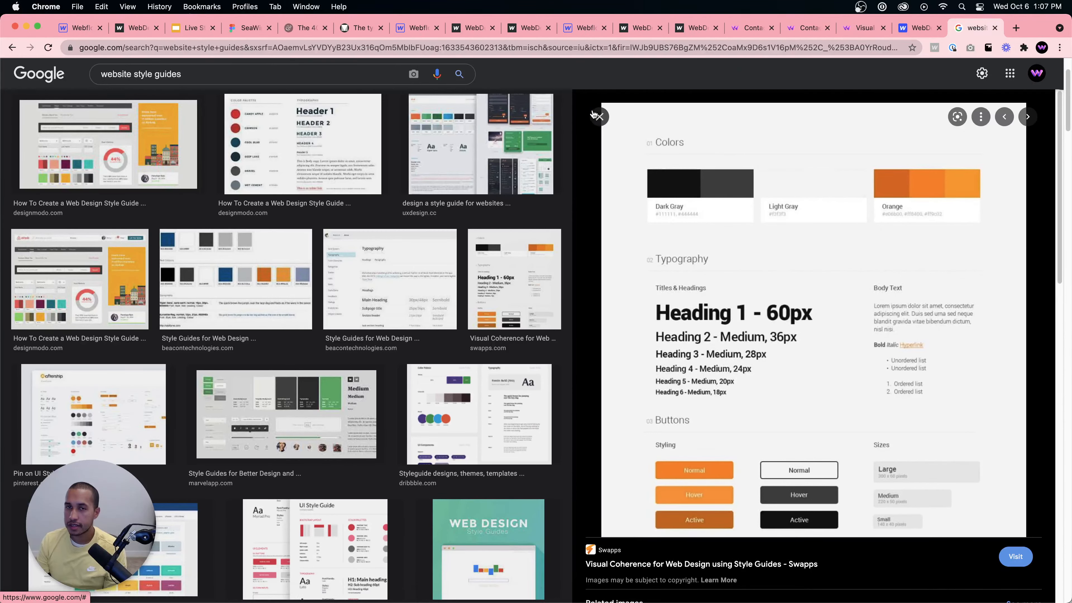
pyautogui.click(599, 117)
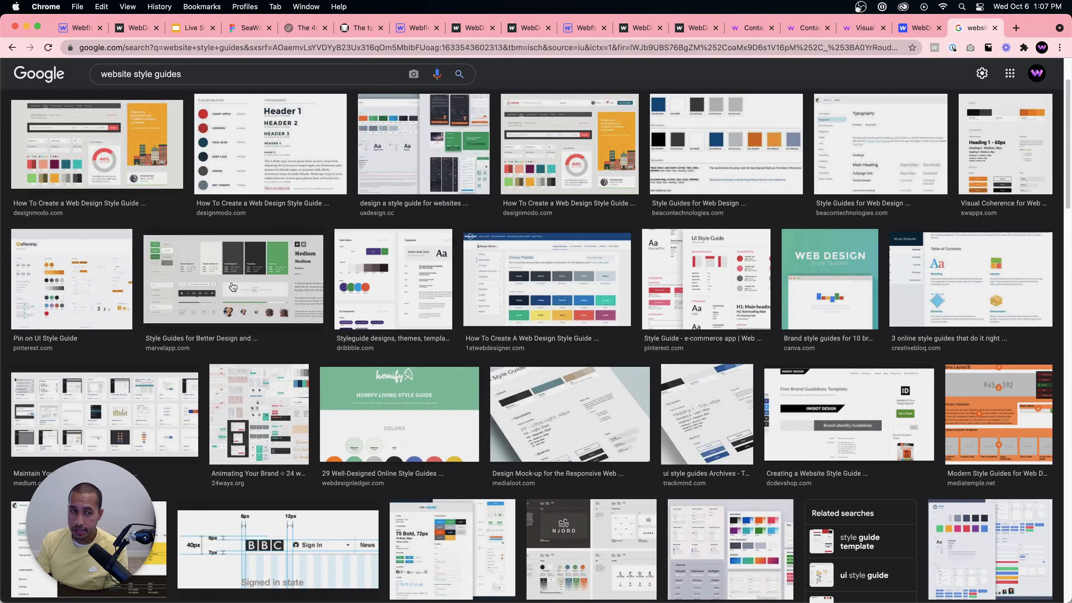
pyautogui.click(69, 279)
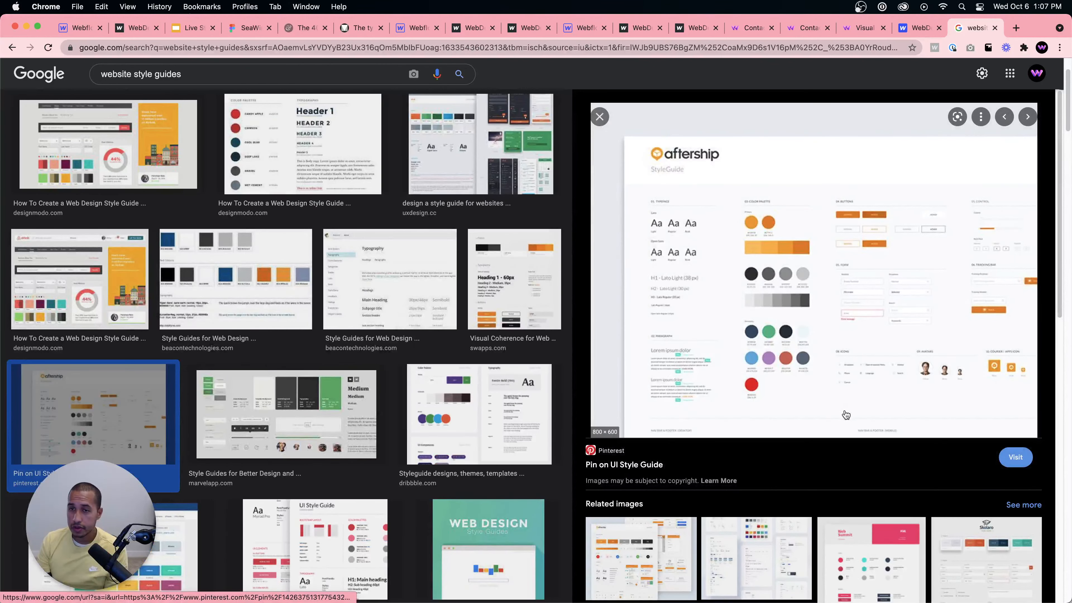
# Go back to the OK DesigN project and preview all three hero slides to compare their styling.
pyautogui.click(584, 28)
pyautogui.click(513, 197)
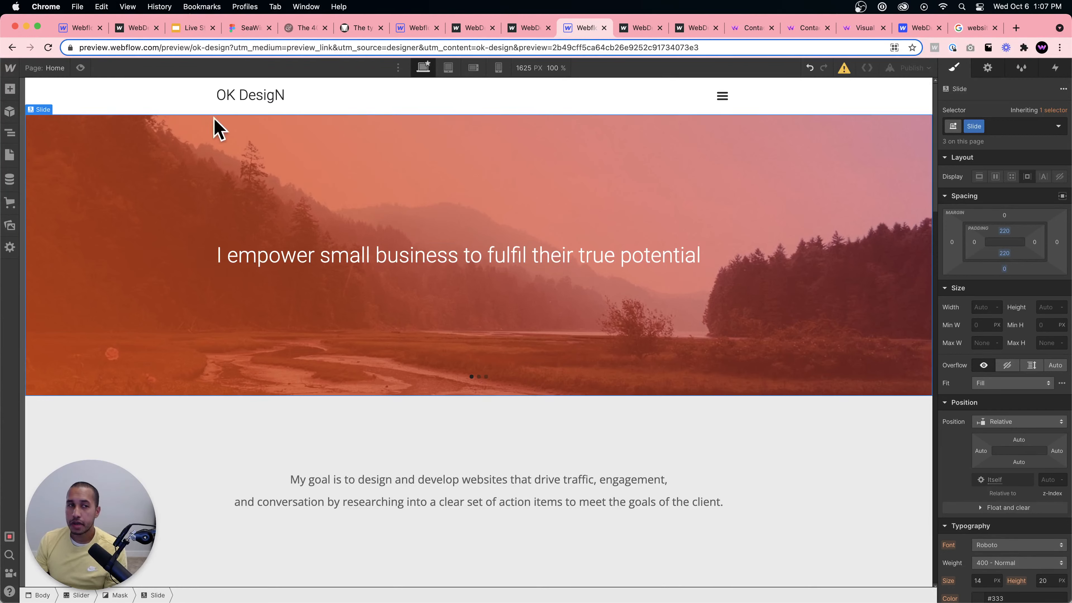
pyautogui.press('super+shift+p')
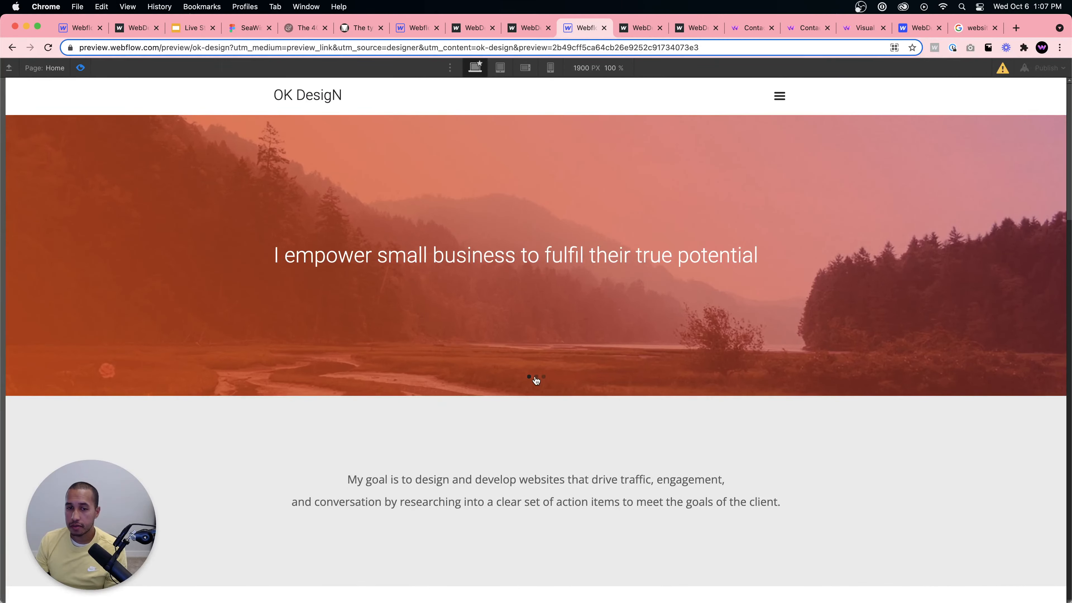
pyautogui.click(536, 376)
pyautogui.click(544, 376)
pyautogui.click(528, 376)
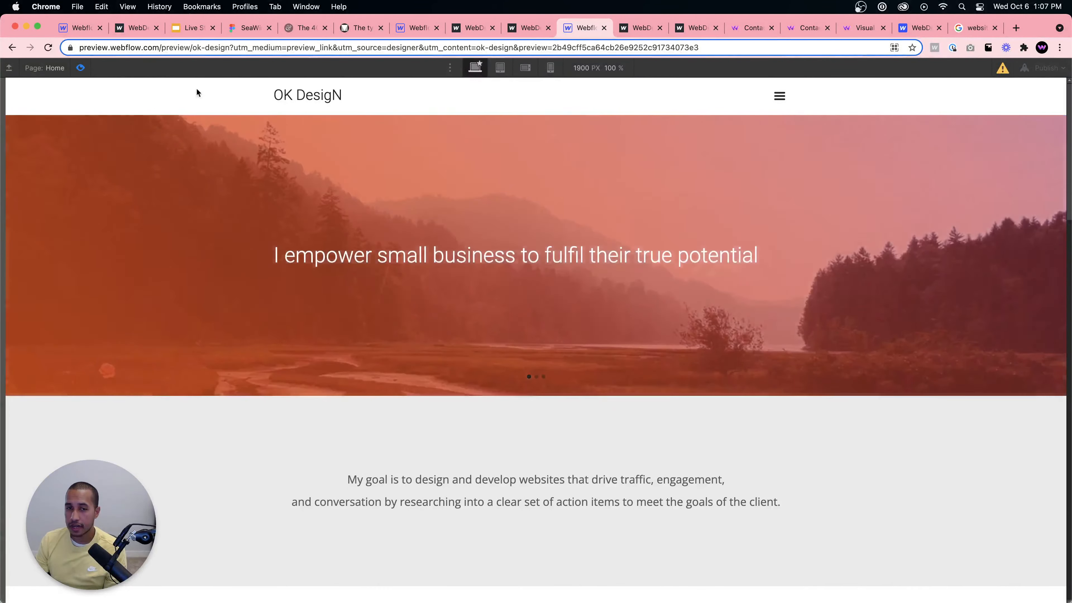
pyautogui.click(80, 67)
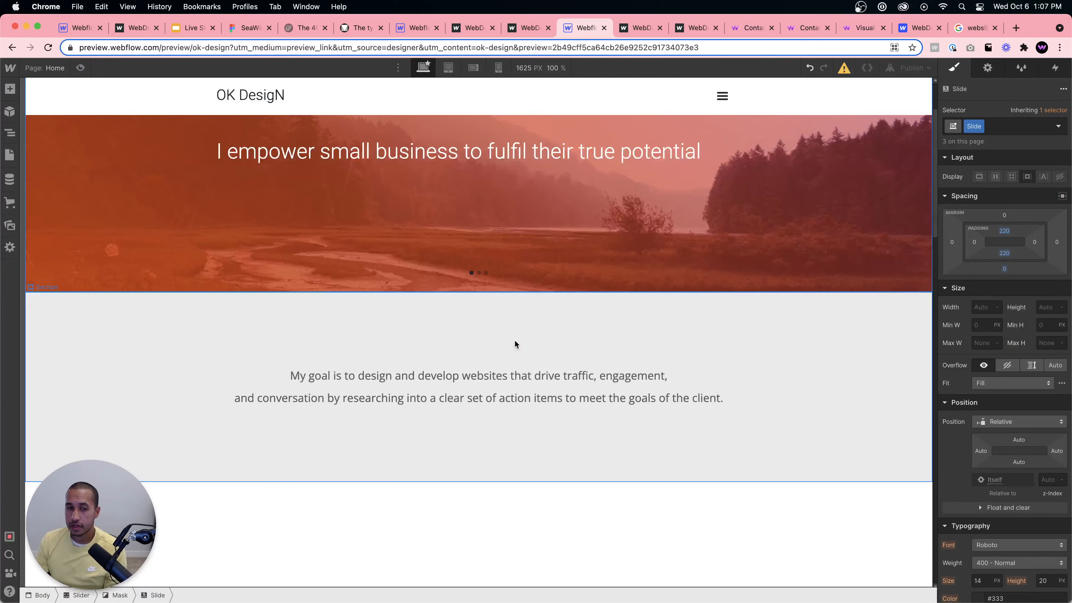
# Inspect the style settings of the "My goal is to design" paragraph and its grey section.
pyautogui.click(498, 380)
pyautogui.click(659, 420)
pyautogui.click(589, 382)
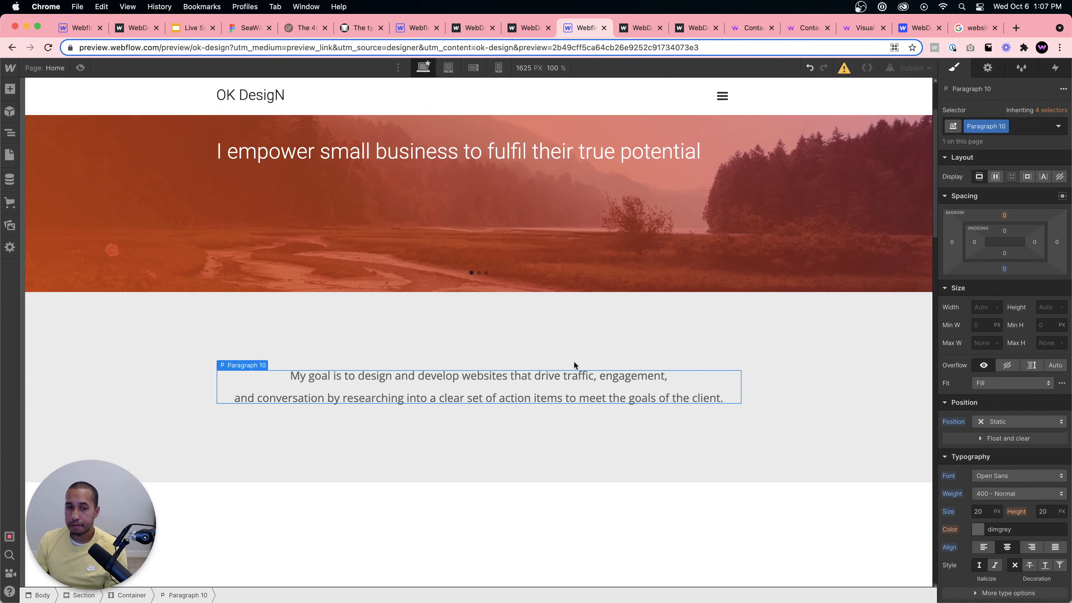
pyautogui.click(573, 347)
# Examine the homepage's element hierarchy, checking the slider, the navbar with its container, and the body.
pyautogui.click(9, 132)
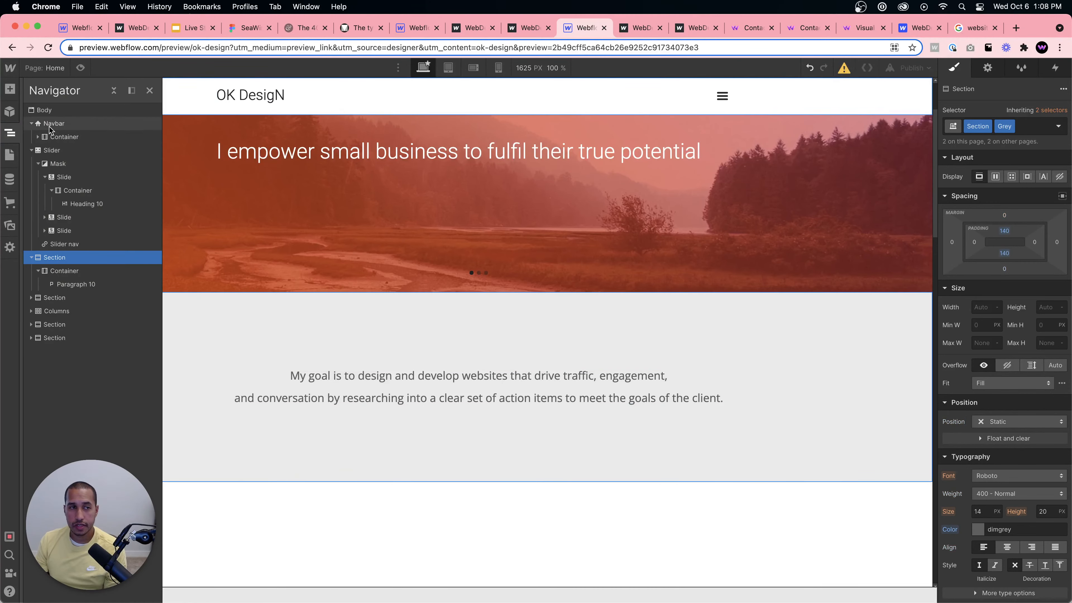
pyautogui.click(65, 138)
pyautogui.click(83, 148)
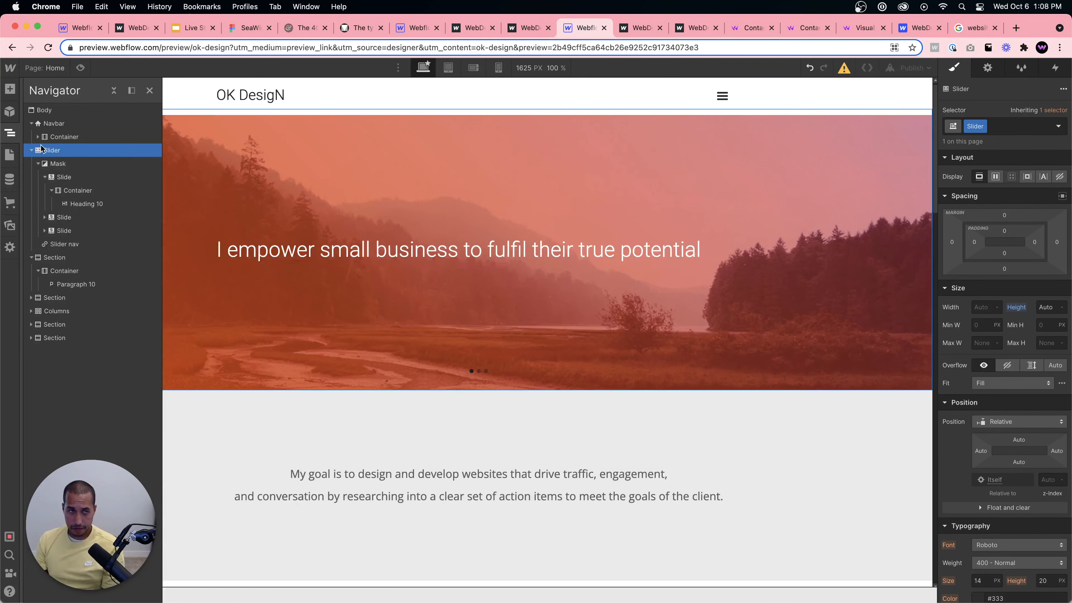
pyautogui.click(32, 151)
pyautogui.click(44, 136)
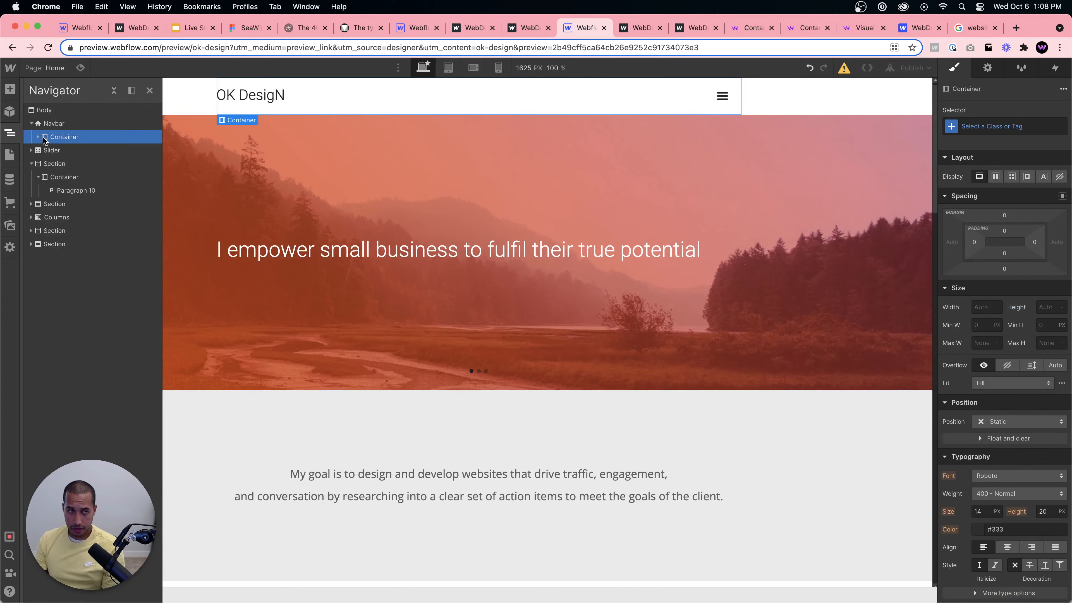
pyautogui.click(52, 122)
pyautogui.click(59, 112)
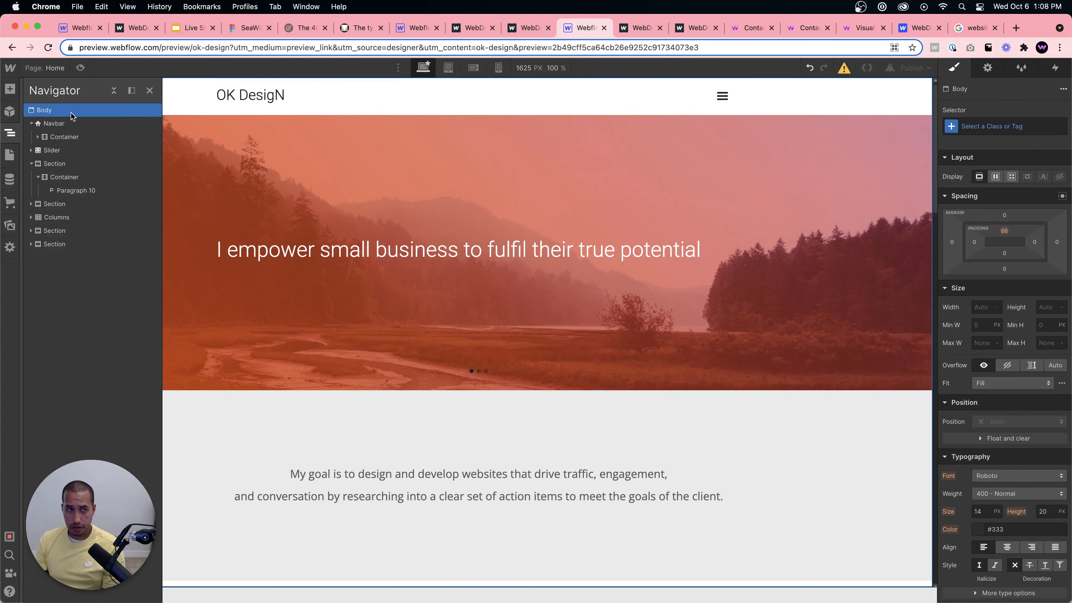
pyautogui.press('super+e')
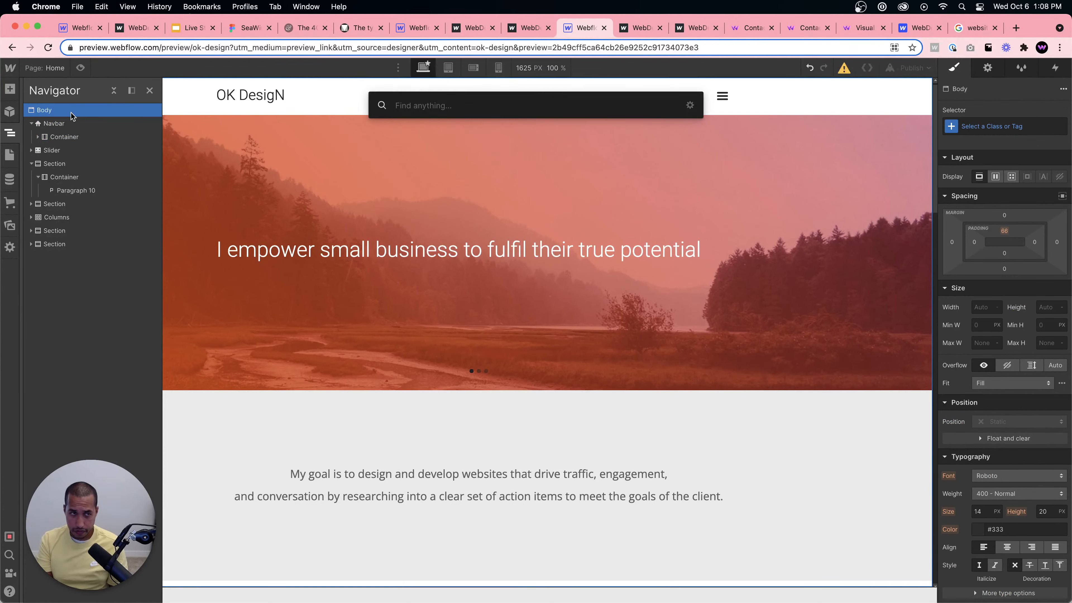
pyautogui.press('Escape')
# Inspect the contact and footer sections and the columns holding Additional Backlinks and Content Migration.
pyautogui.click(82, 231)
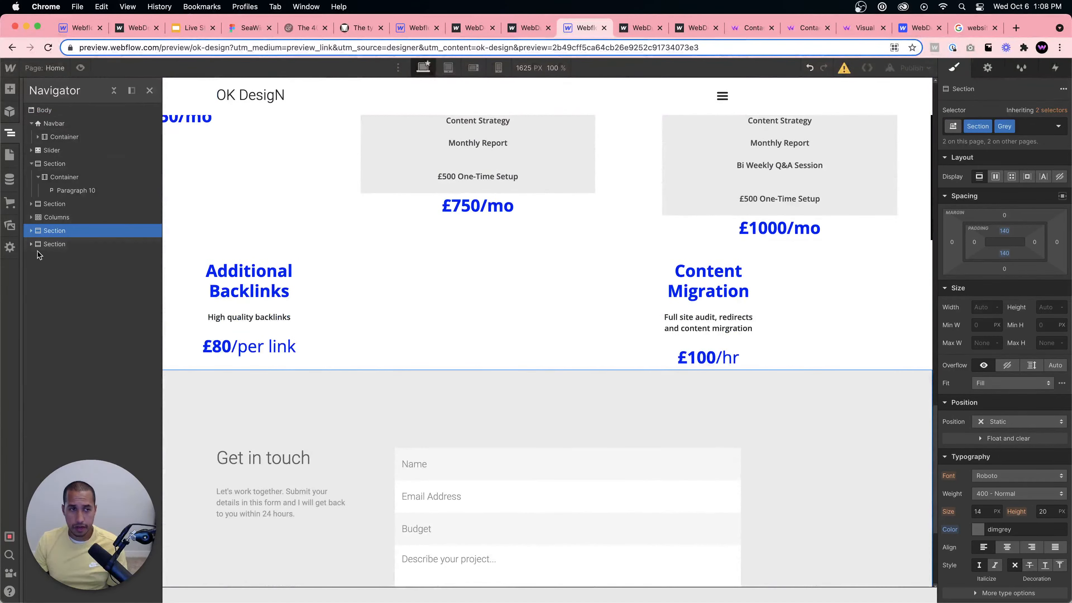
pyautogui.click(118, 244)
pyautogui.scroll(5, 284, 260)
pyautogui.click(348, 257)
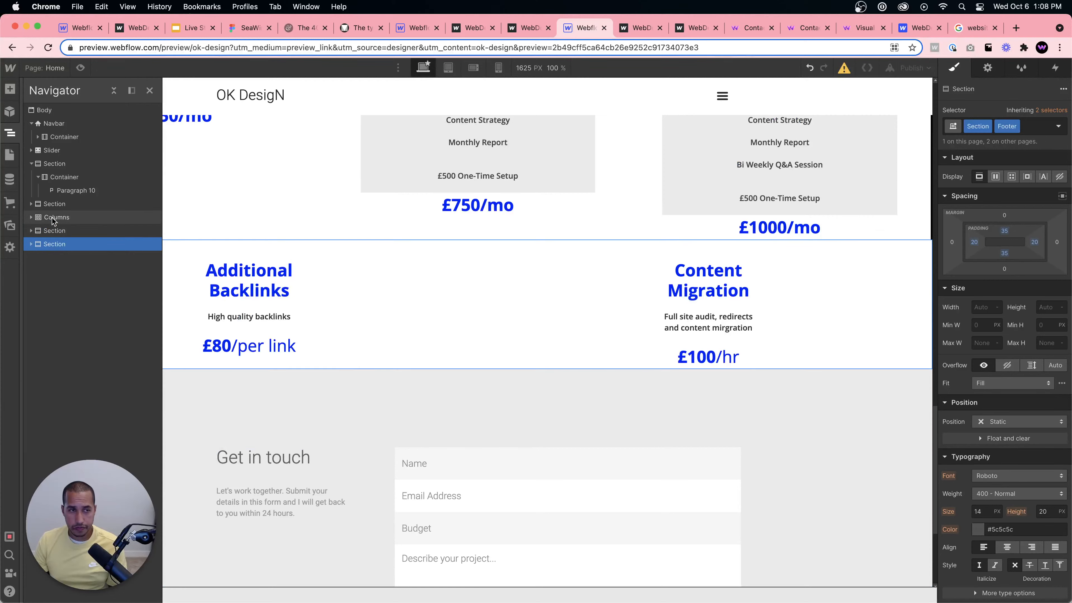
pyautogui.scroll(5, 349, 257)
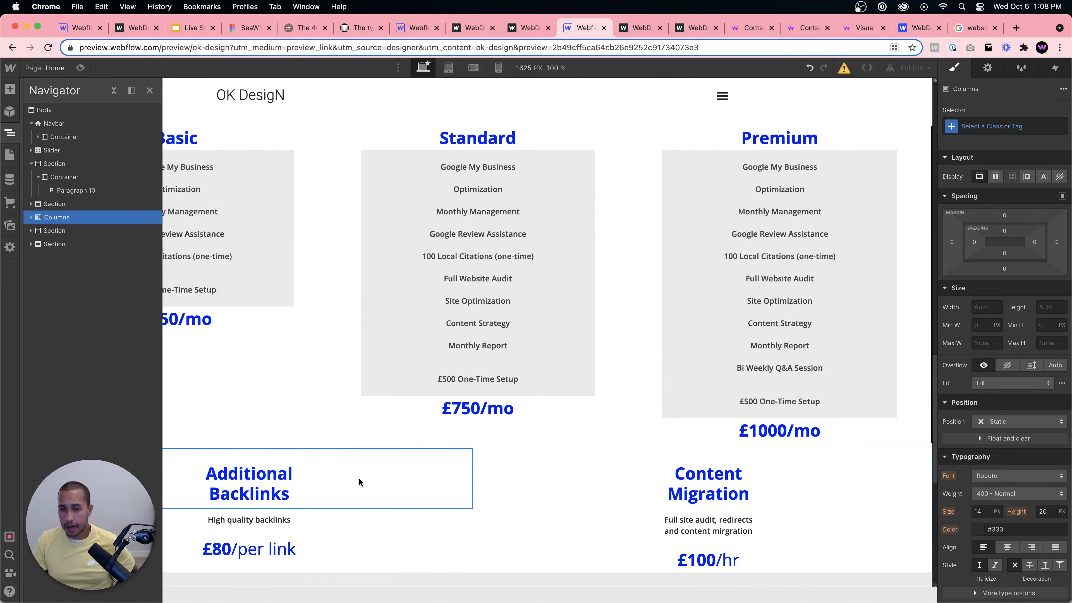
pyautogui.click(389, 509)
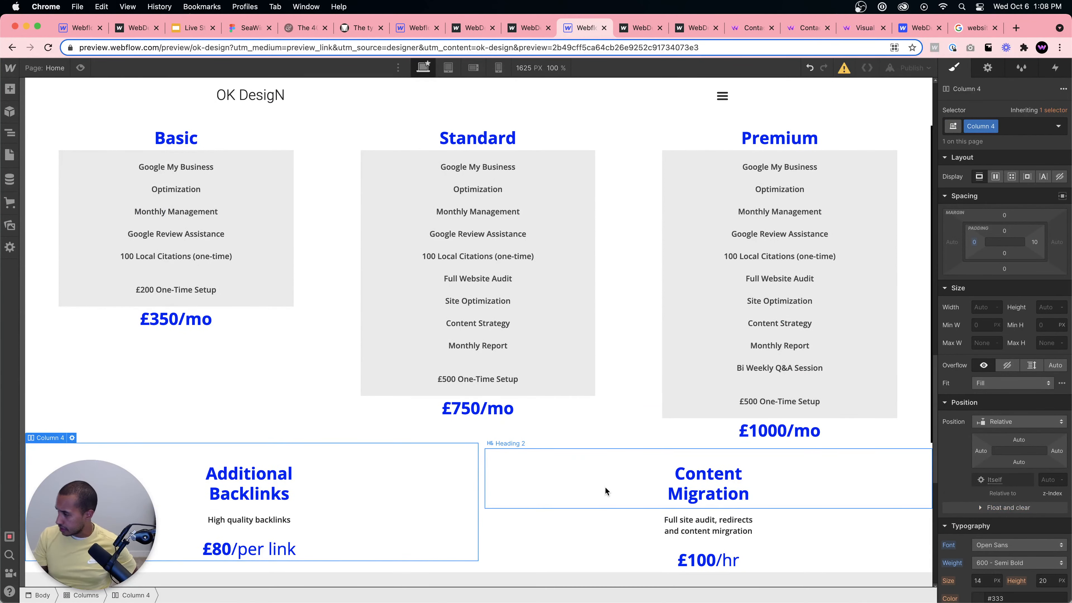
# Inspect the pricing area's SEO PRICE PLANS heading and return to the hero section.
pyautogui.scroll(10, 380, 296)
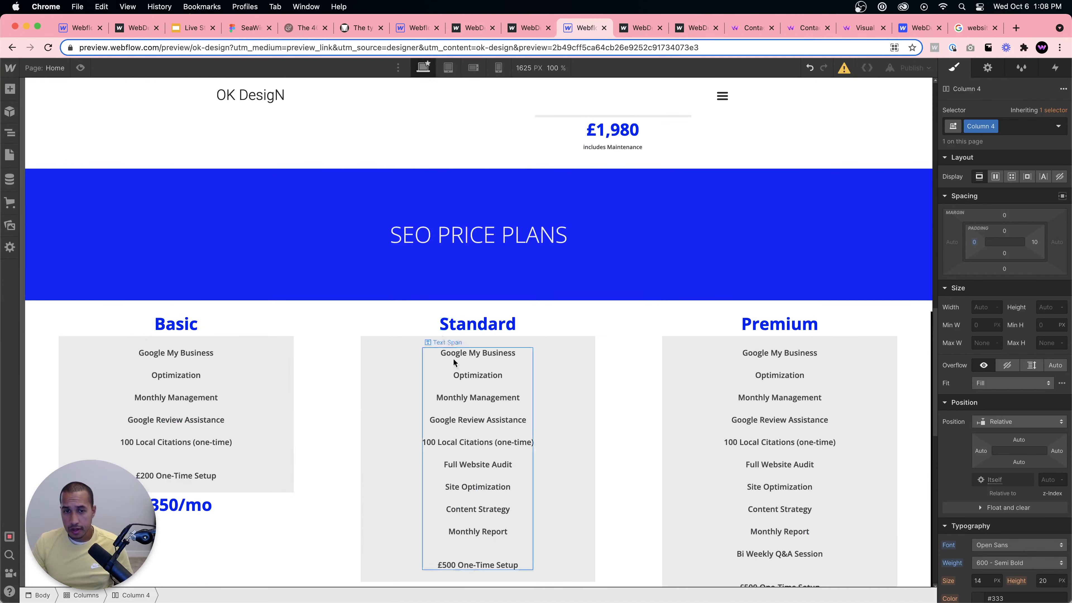
pyautogui.click(417, 428)
pyautogui.scroll(10, 343, 388)
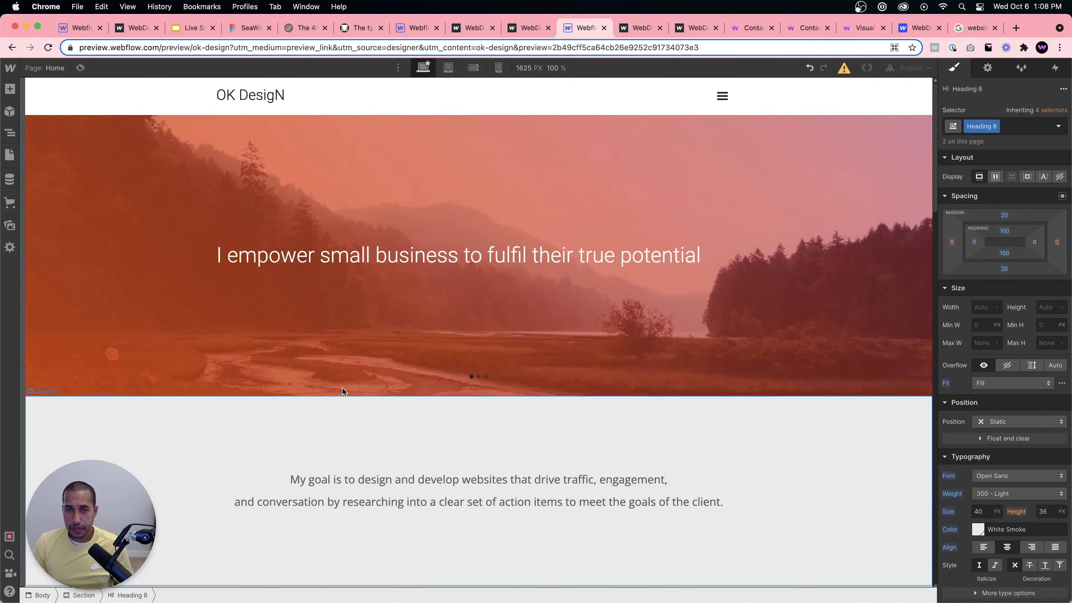
# Check the site's list of pages and review the homepage's expanded element hierarchy.
pyautogui.click(9, 154)
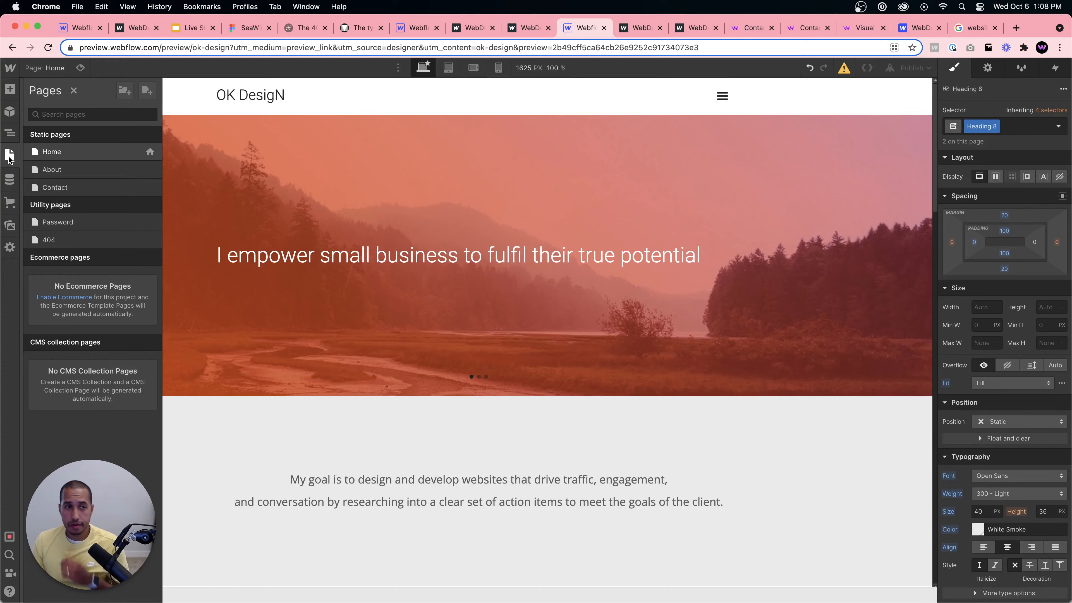
pyautogui.click(6, 136)
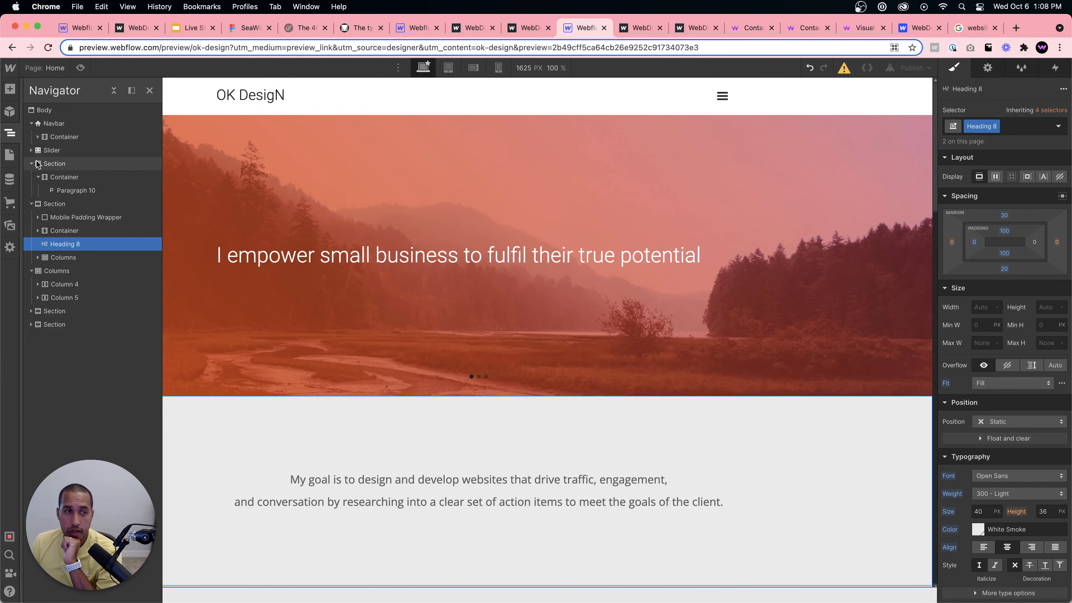
# Add a new Section element to the homepage body and place it between the Navbar and the Slider.
pyautogui.click(53, 164)
pyautogui.scroll(-3, 426, 354)
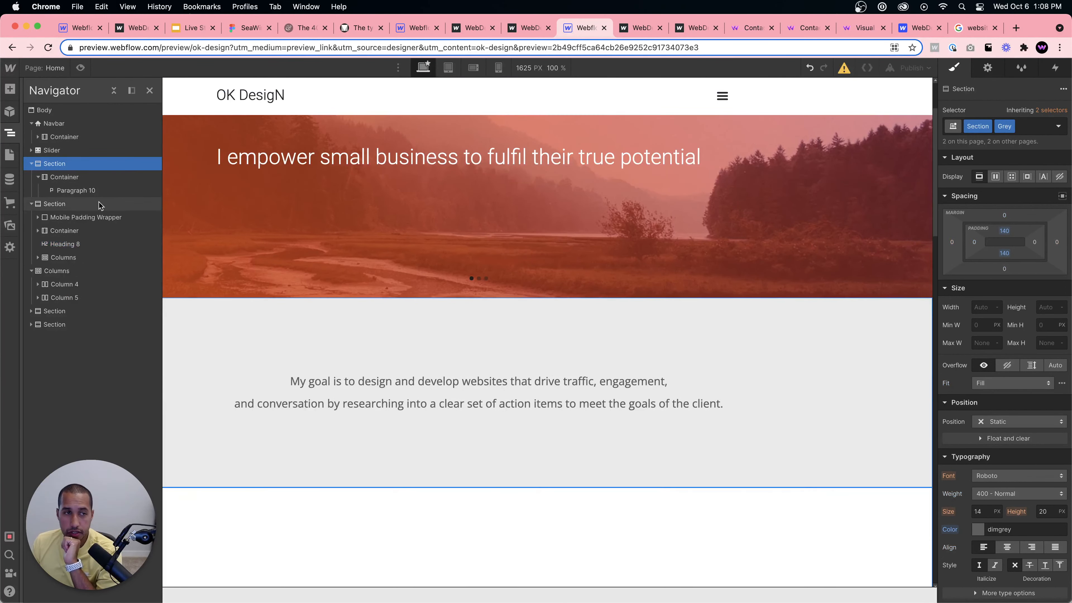
pyautogui.scroll(3, 254, 229)
pyautogui.click(77, 112)
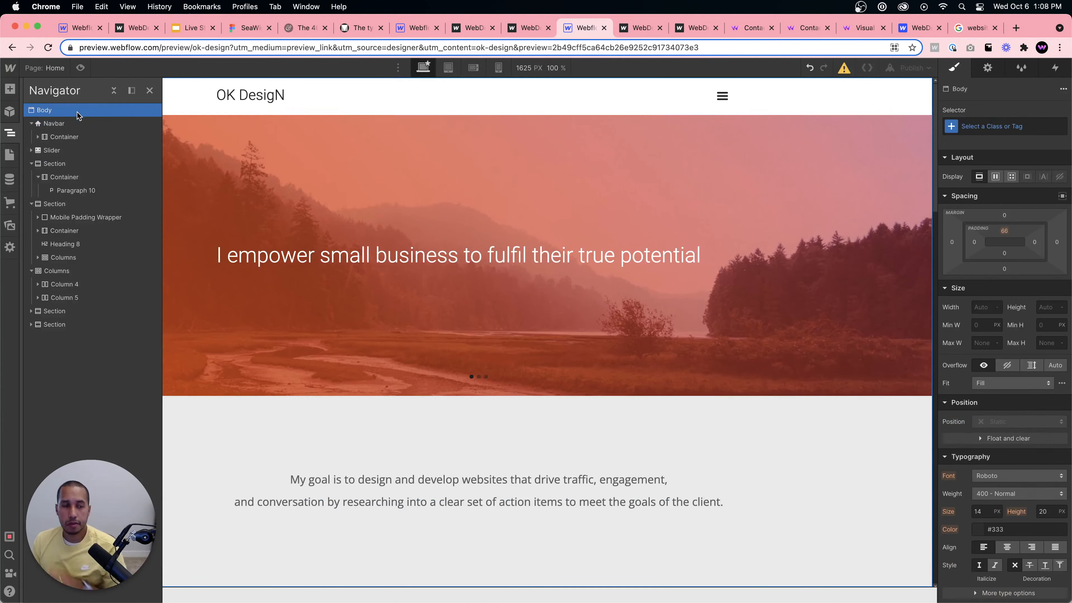
pyautogui.press('super+e')
pyautogui.write('contact')
pyautogui.press('Return')
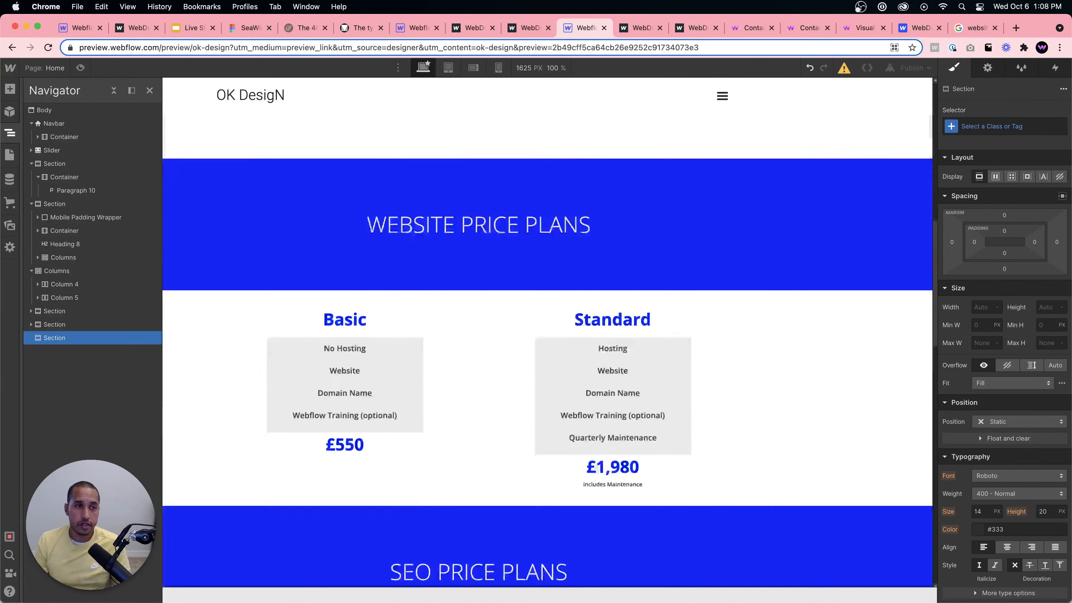
pyautogui.moveTo(59, 338); pyautogui.dragTo(83, 110)
pyautogui.moveTo(38, 139); pyautogui.dragTo(48, 119)
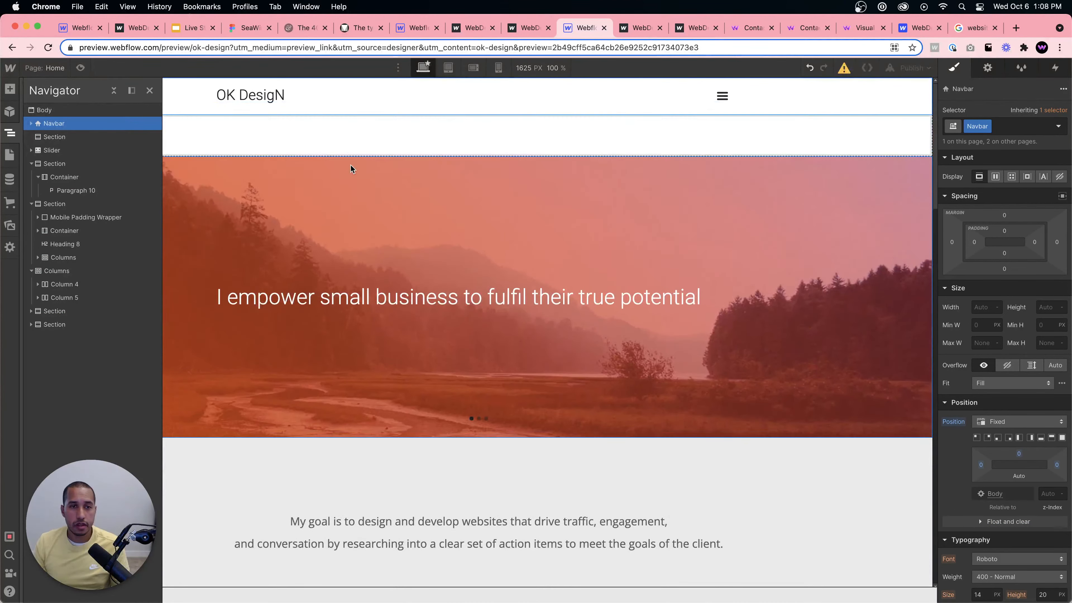
# Nest the Slider inside the new section and give that section the class Slider Section.
pyautogui.click(313, 143)
pyautogui.click(10, 132)
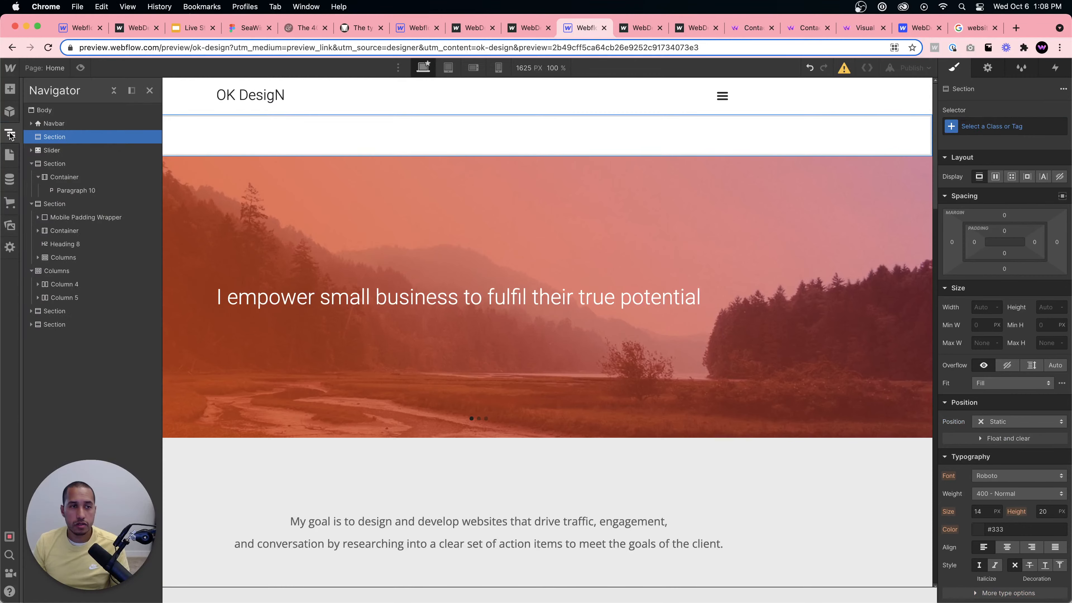
pyautogui.moveTo(36, 153); pyautogui.dragTo(71, 139)
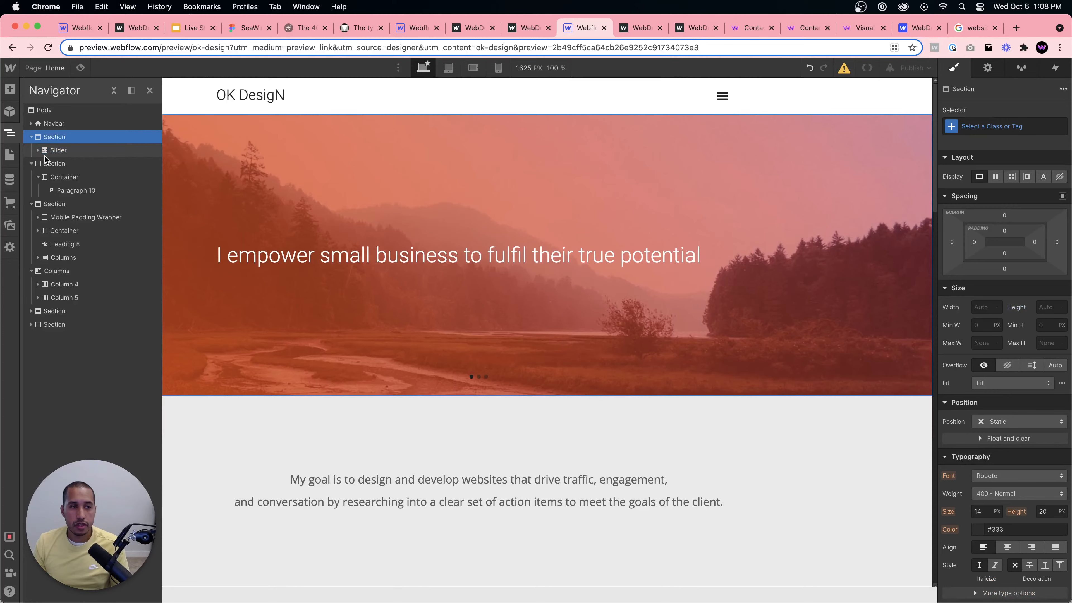
pyautogui.click(1031, 132)
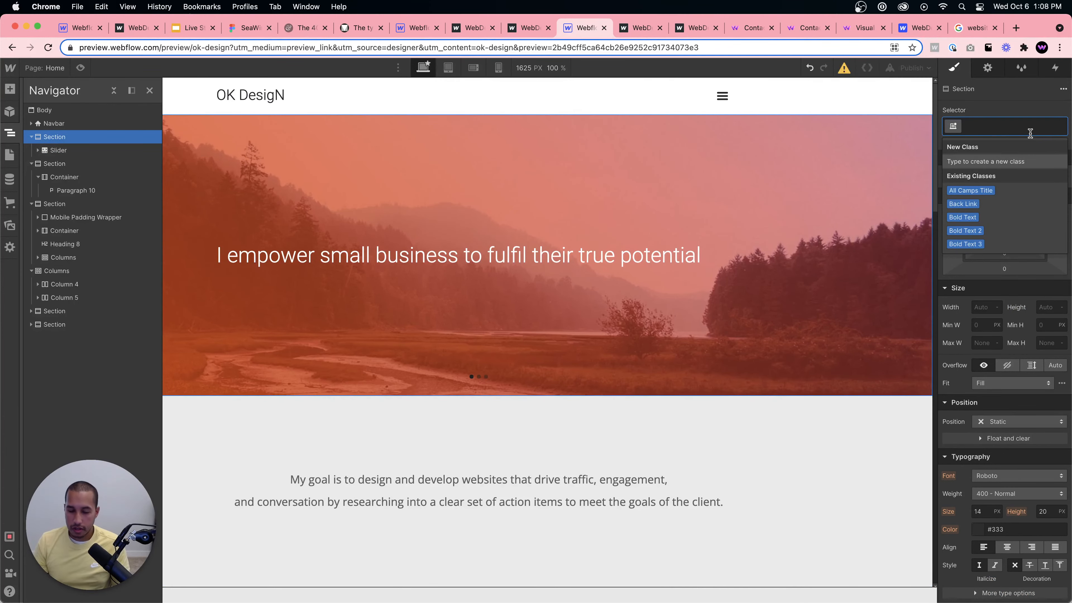
pyautogui.write('Slider E')
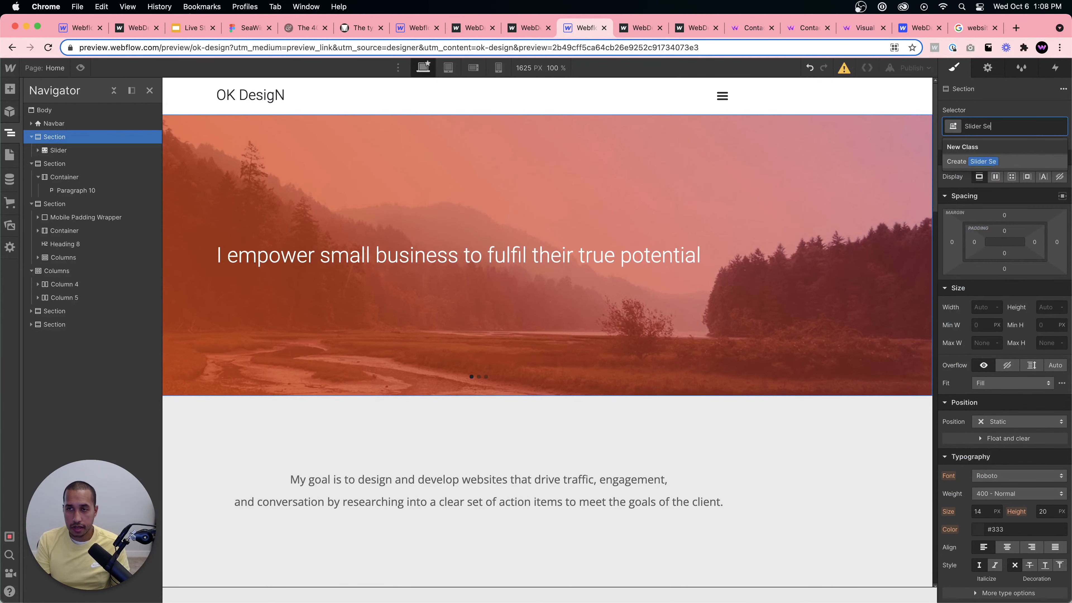
pyautogui.write('ection')
pyautogui.press('Return')
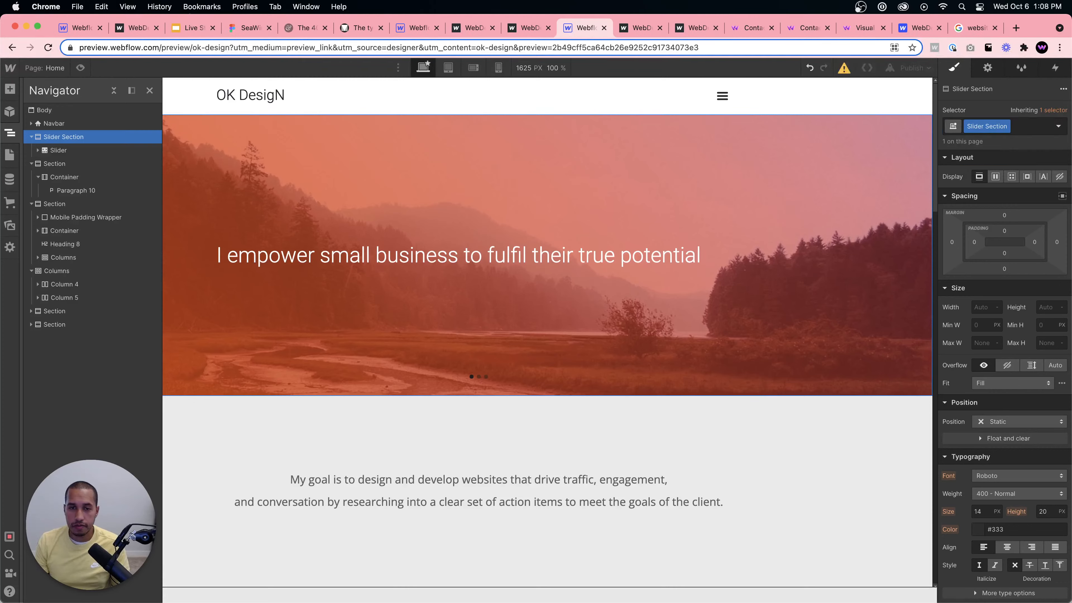
# Centre-align the slider heading "I empower small business to fulfil their true potential".
pyautogui.click(582, 258)
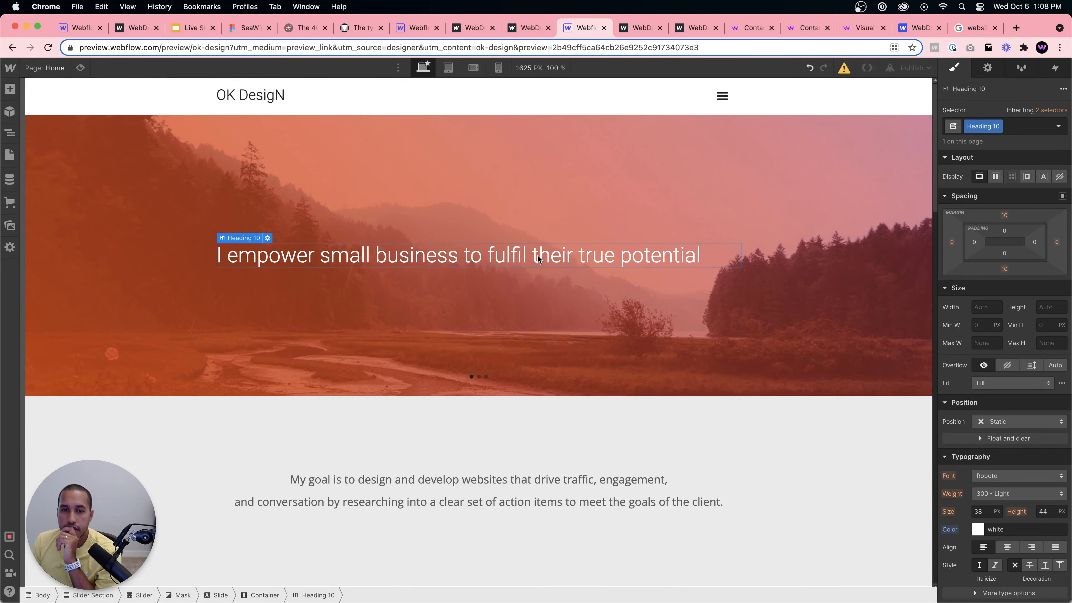
pyautogui.click(479, 295)
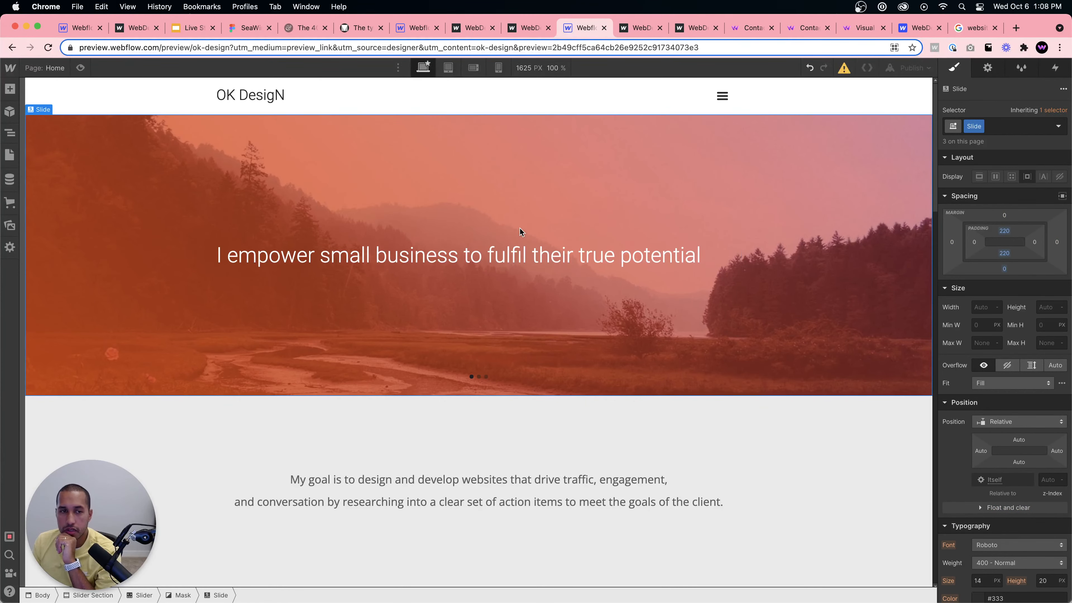
pyautogui.click(501, 254)
pyautogui.click(500, 241)
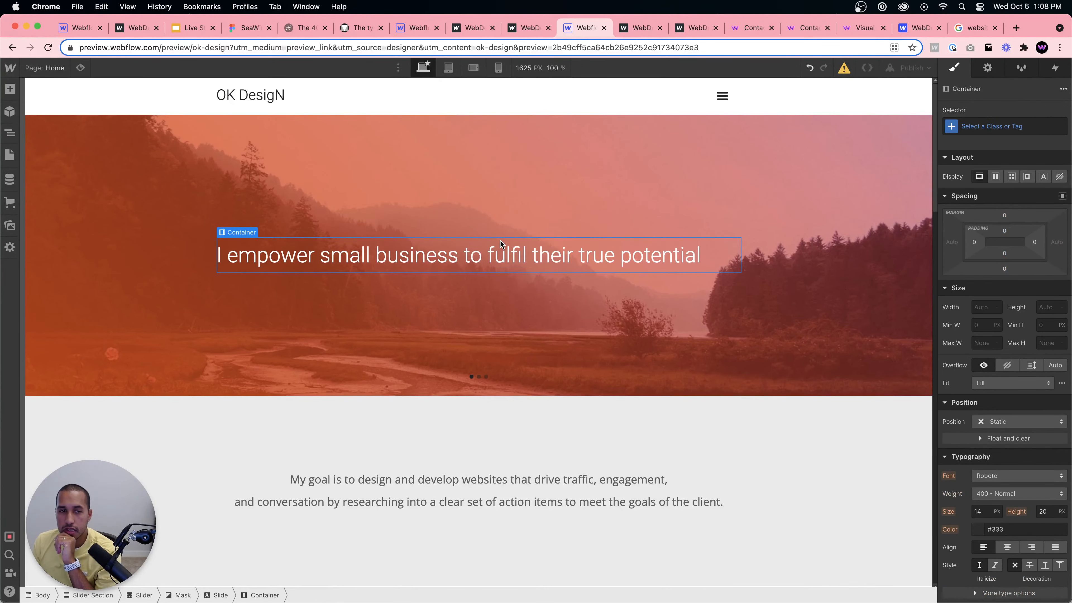
pyautogui.click(486, 257)
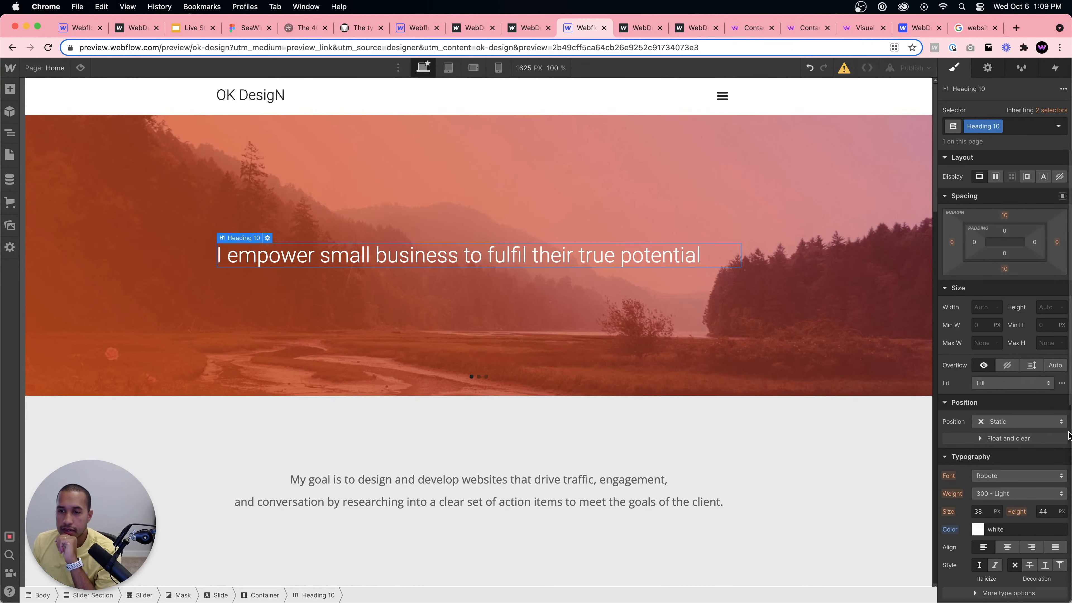
pyautogui.scroll(-3, 1006, 529)
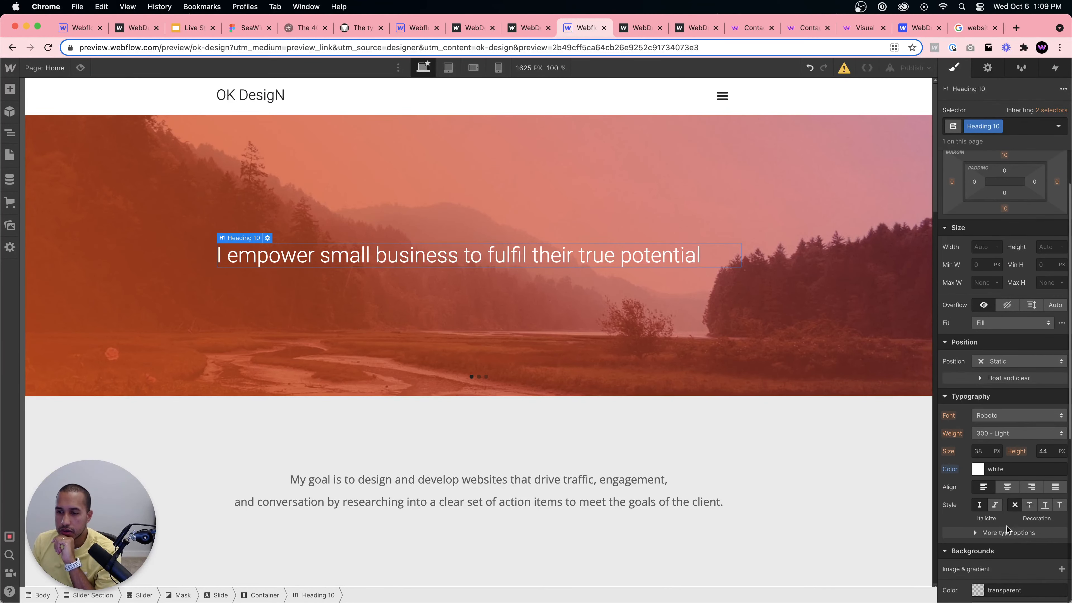
pyautogui.click(1007, 487)
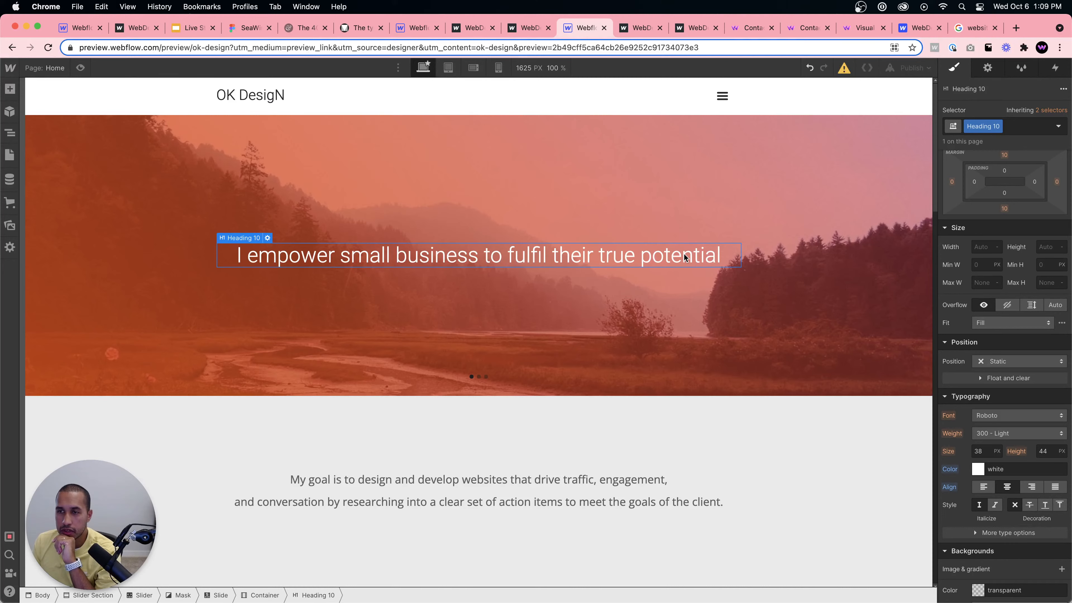
pyautogui.click(681, 329)
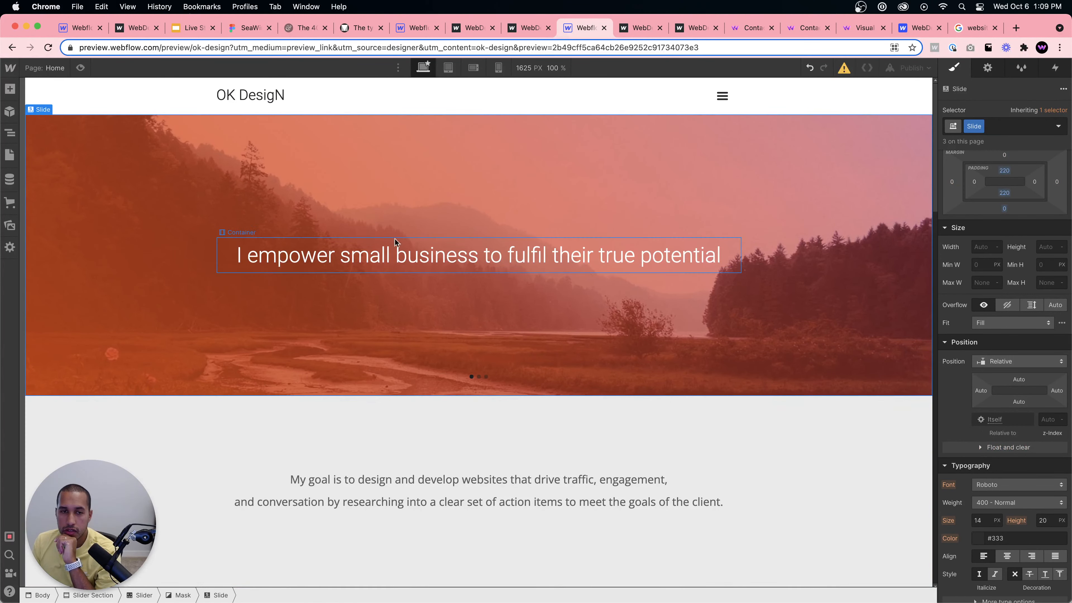
# Give the container around the slider heading the class Container and set its maximum width to 1200 px.
pyautogui.click(352, 259)
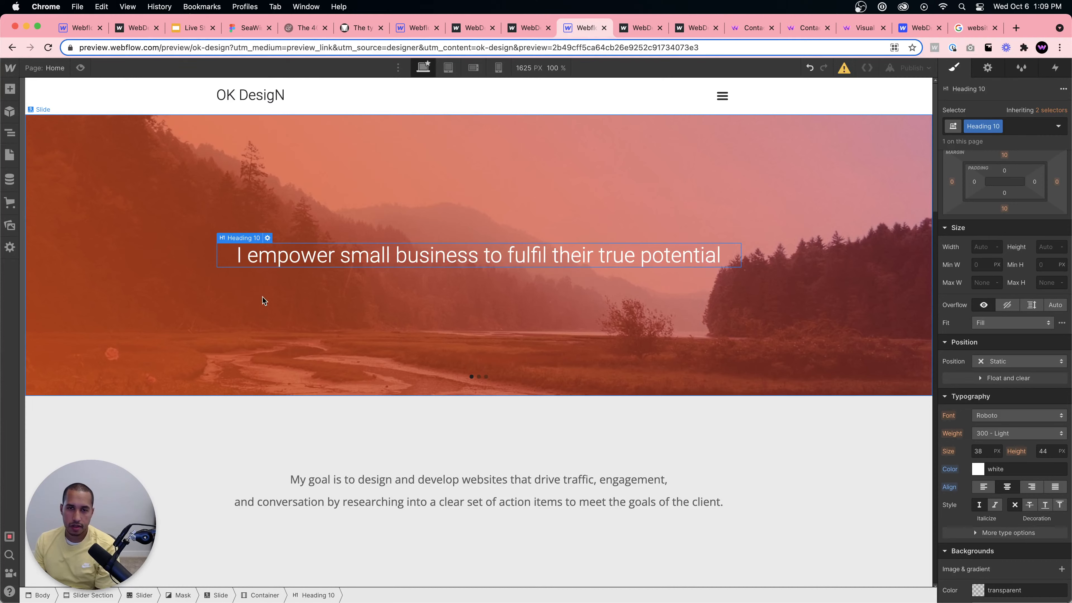
pyautogui.click(256, 596)
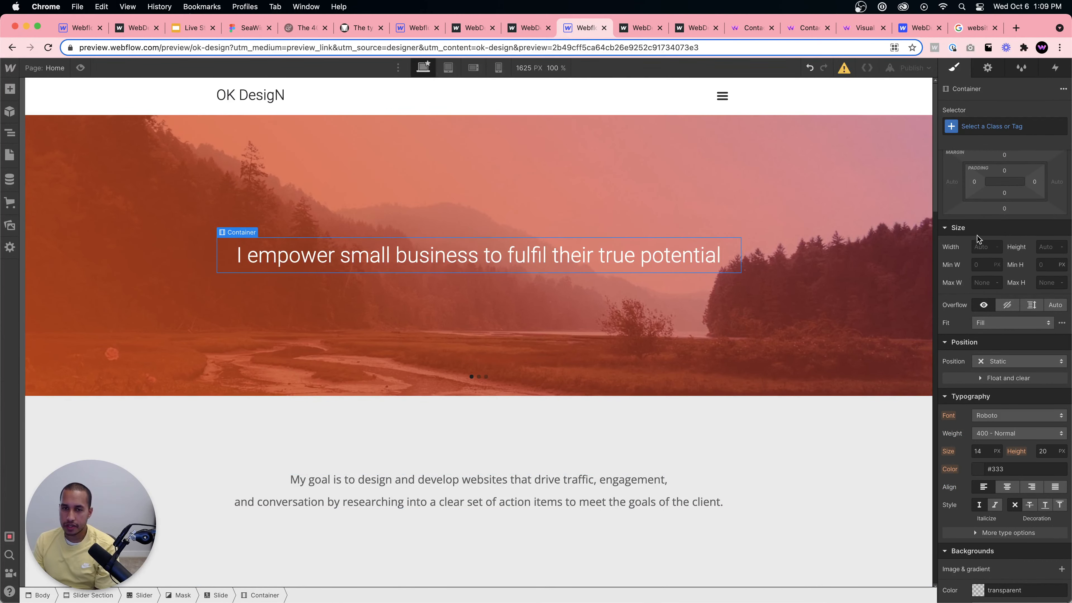
pyautogui.click(991, 126)
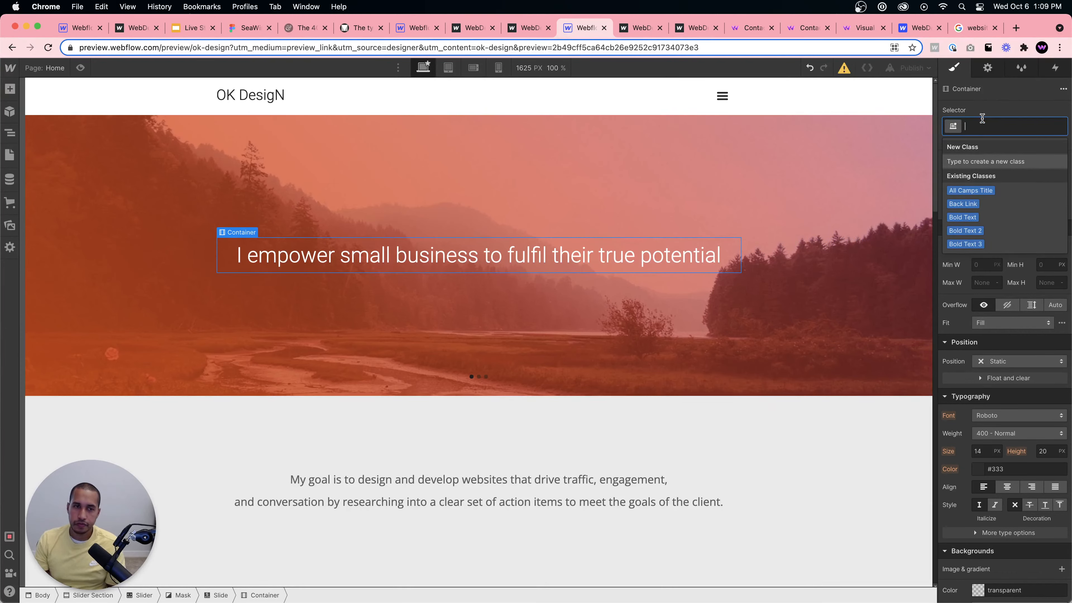
pyautogui.click(975, 294)
pyautogui.click(979, 288)
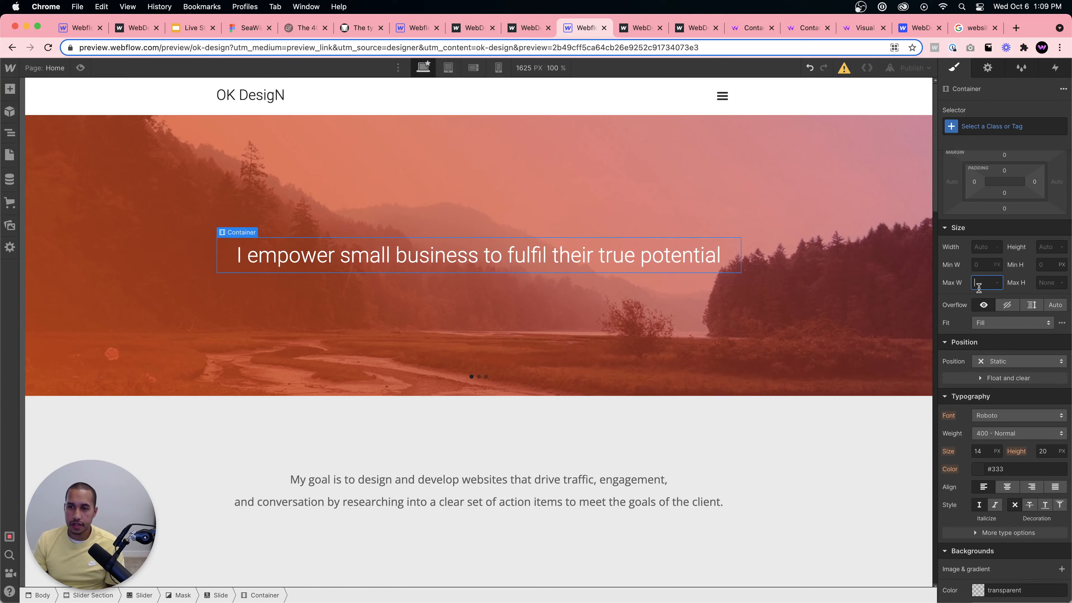
pyautogui.click(976, 131)
pyautogui.write('Container')
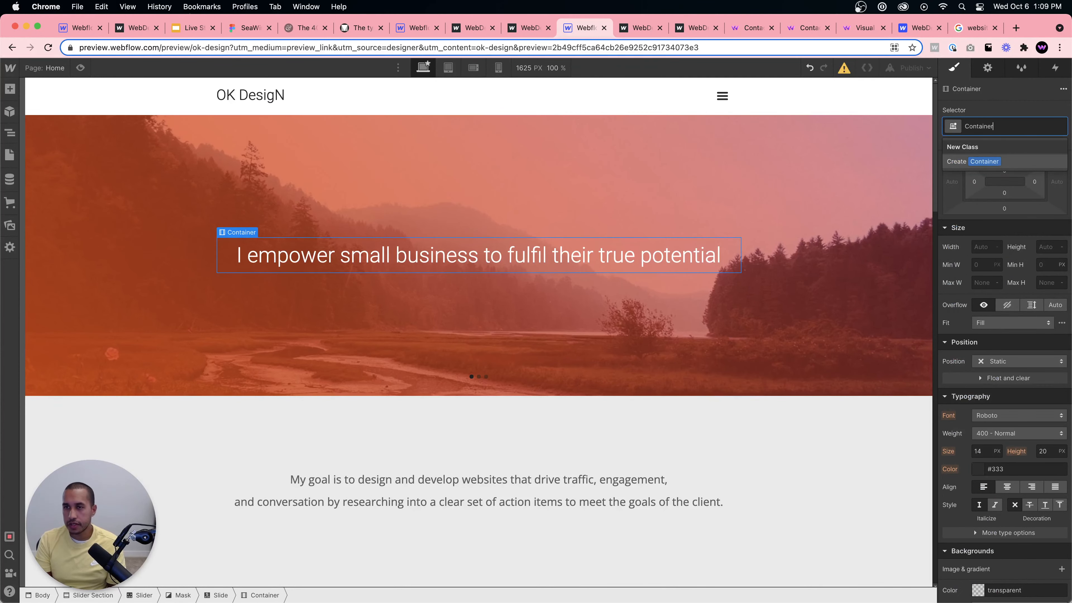
pyautogui.press('Return')
pyautogui.click(983, 284)
pyautogui.write('1200')
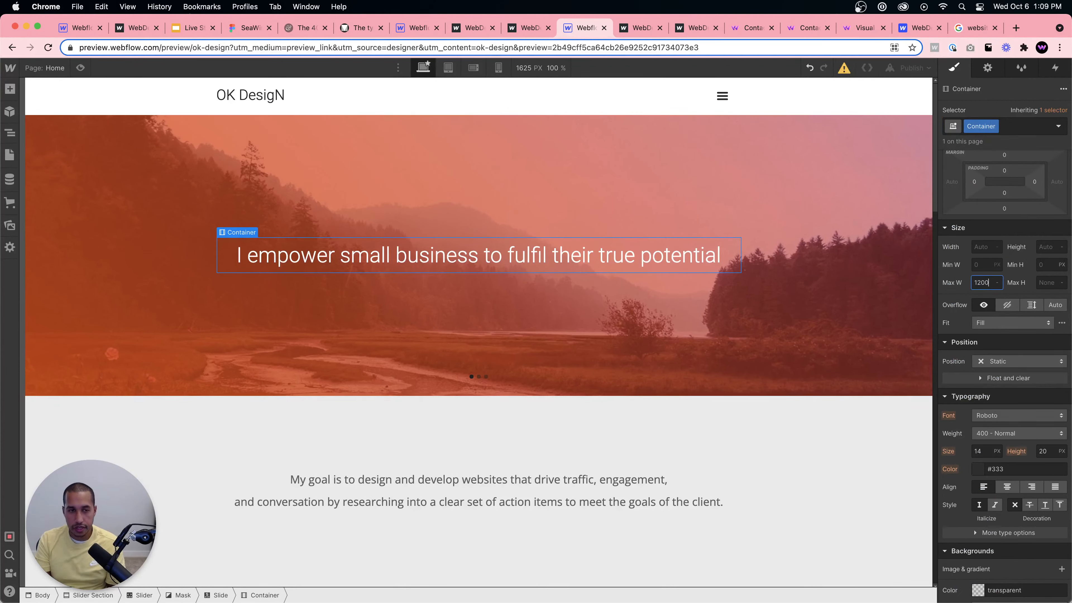
# Left-align the first slide's heading and check its position within the container.
pyautogui.click(638, 252)
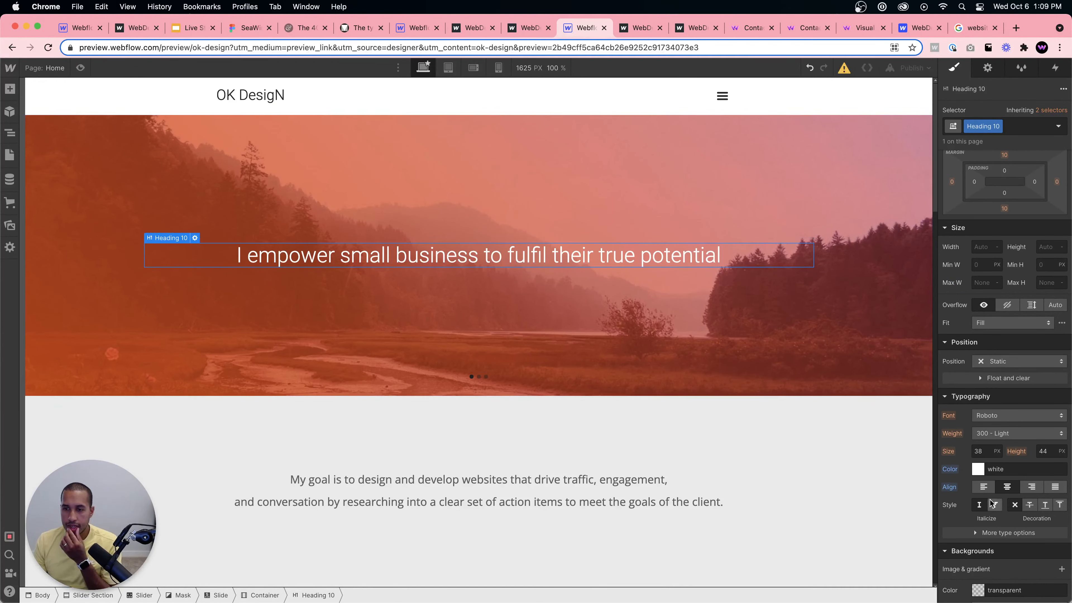
pyautogui.click(983, 487)
pyautogui.click(494, 306)
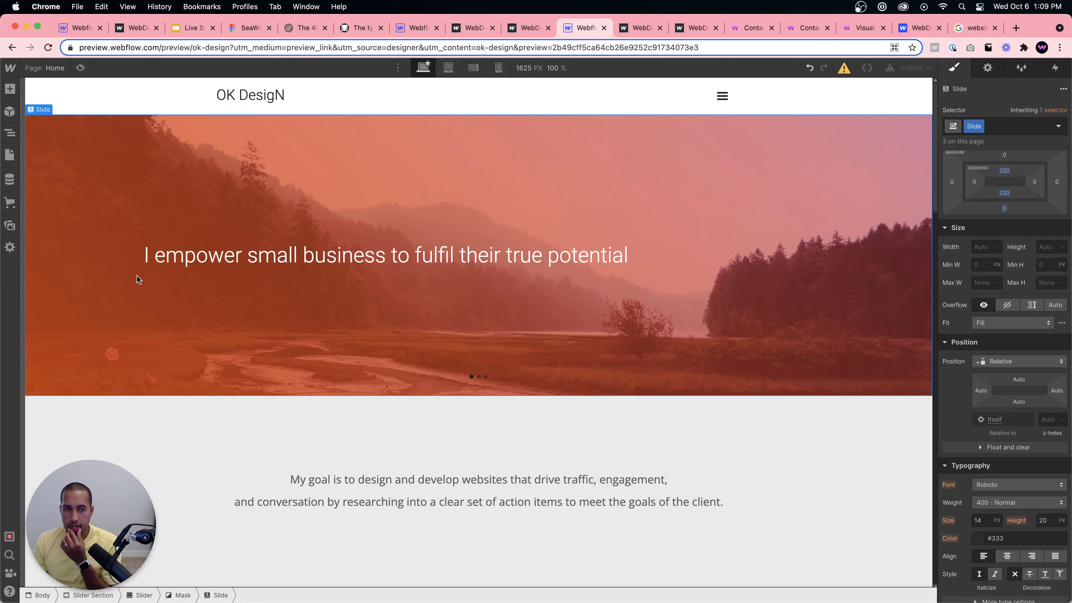
pyautogui.click(557, 270)
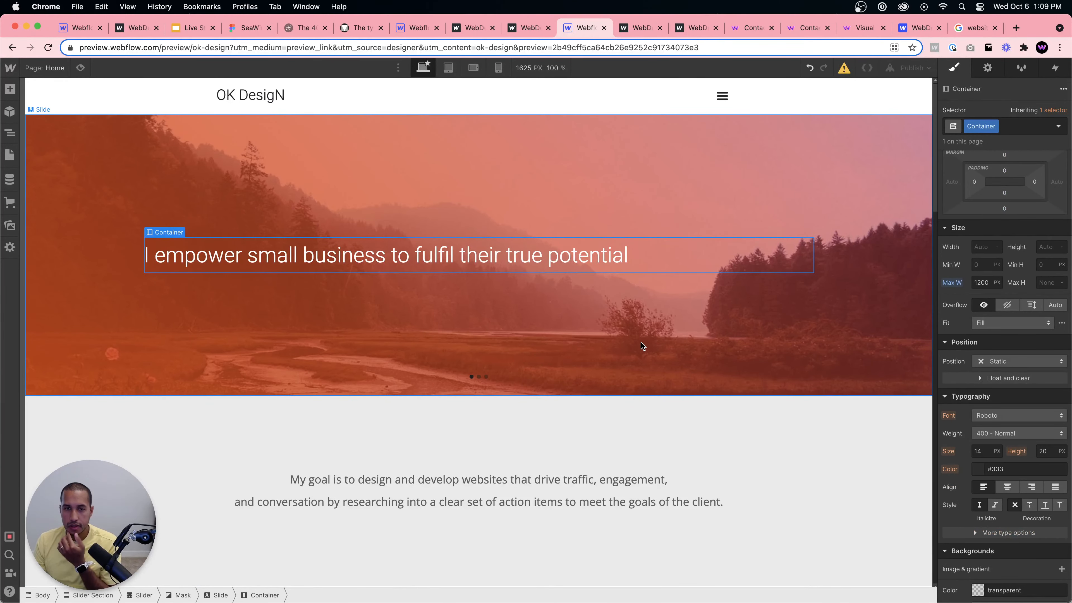
# Compare the second slide's layout with the first slide and the grey section below.
pyautogui.click(479, 365)
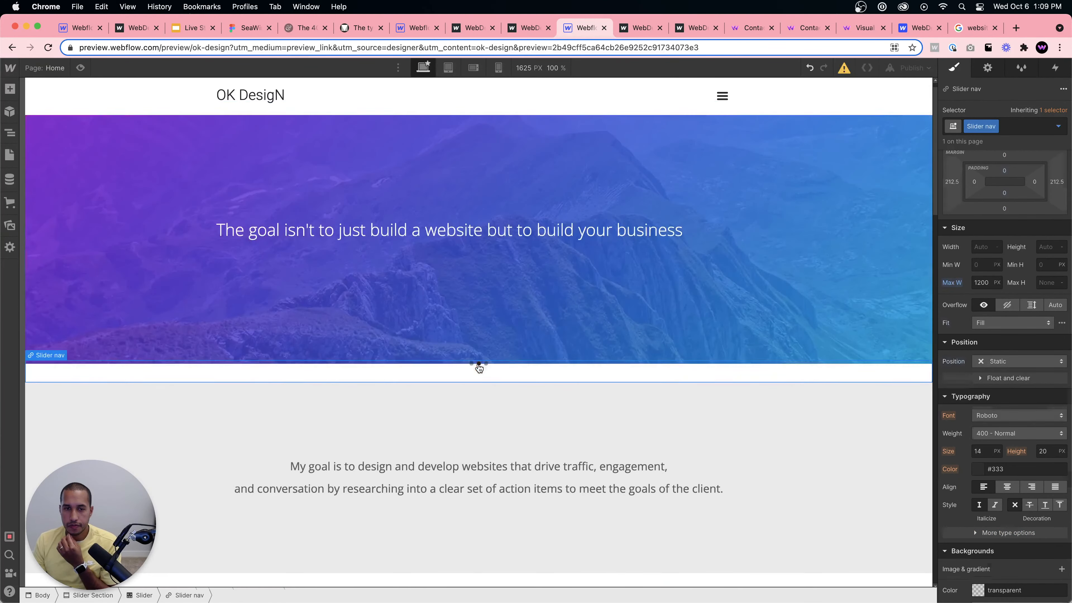
pyautogui.click(425, 406)
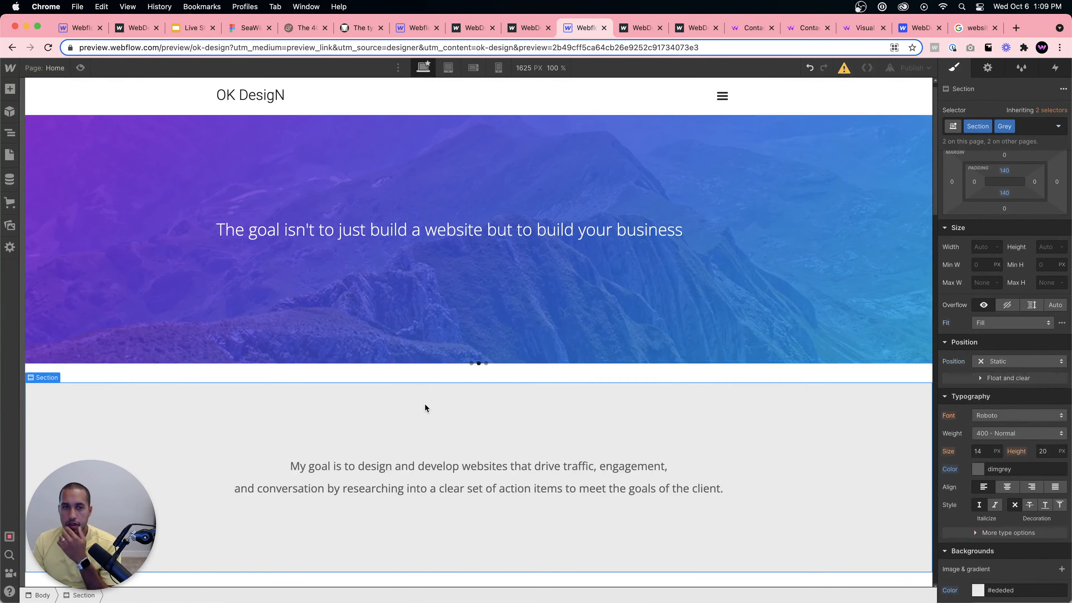
pyautogui.click(407, 235)
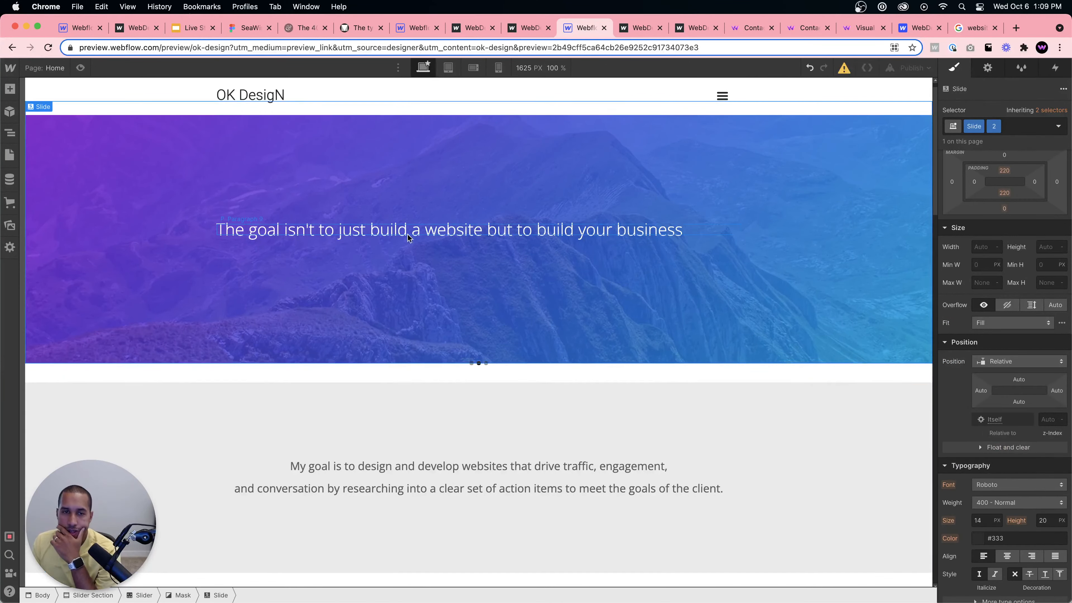
pyautogui.click(479, 371)
pyautogui.click(517, 412)
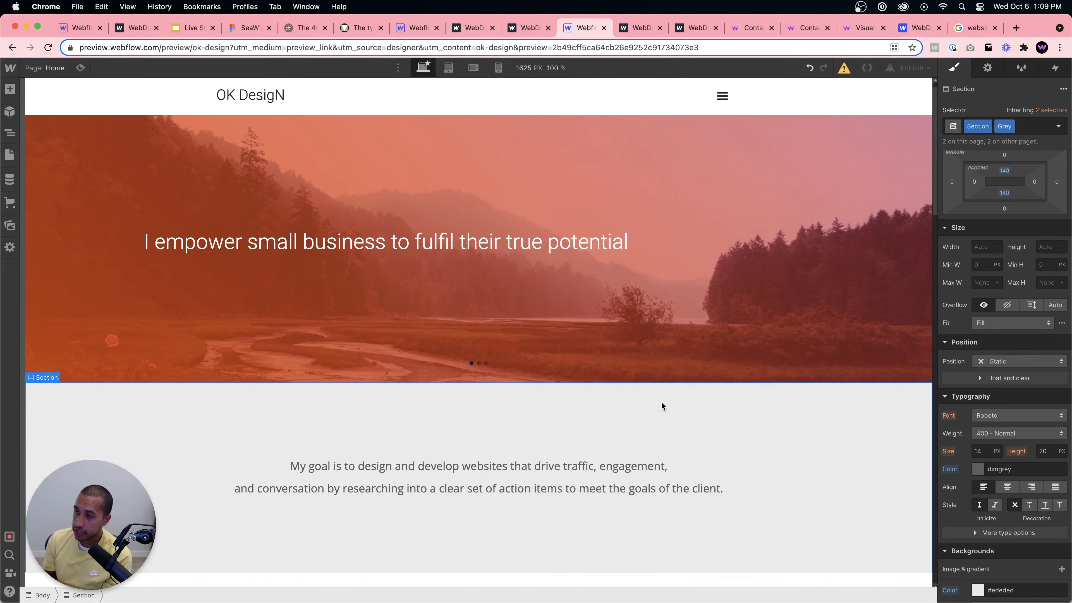
# Switch to the SeaWire wireframe kit in Figma, view the Our Latest News blog layouts, and return to the OK DesigN site.
pyautogui.click(236, 29)
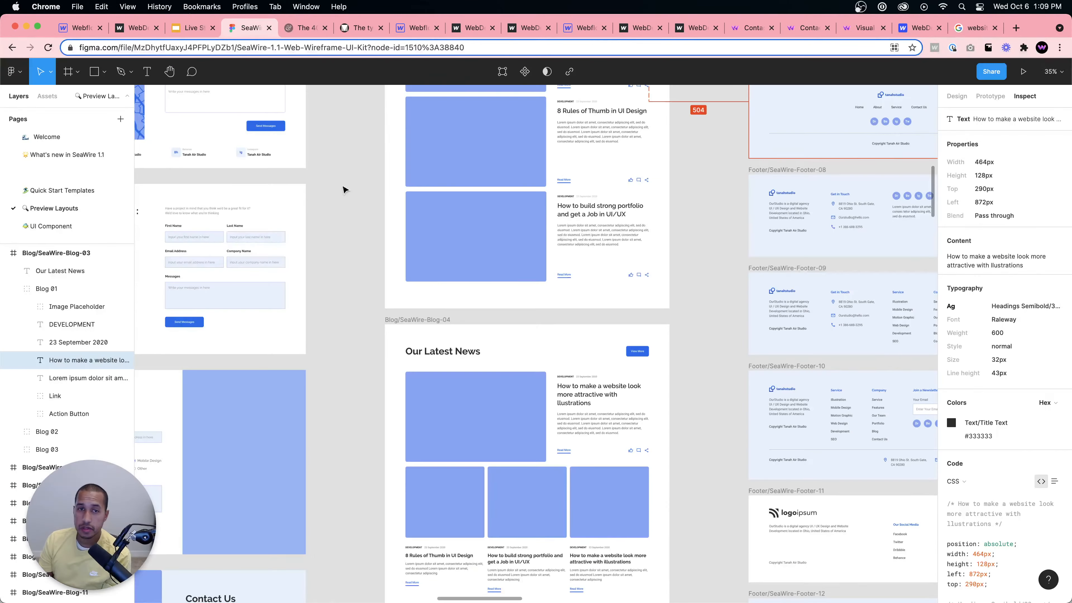
pyautogui.scroll(5, 519, 236)
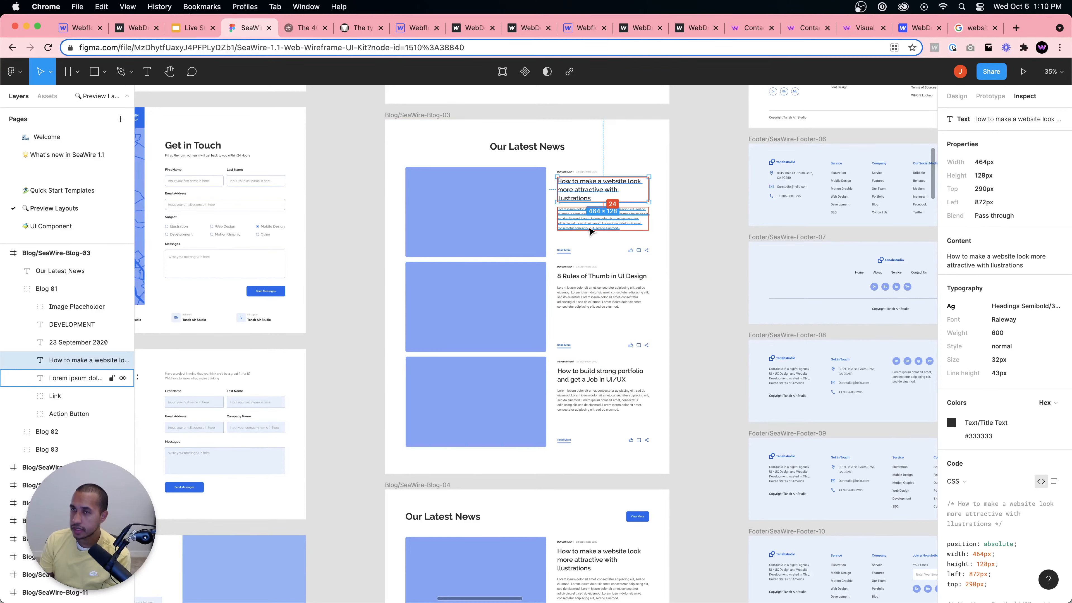
pyautogui.click(584, 28)
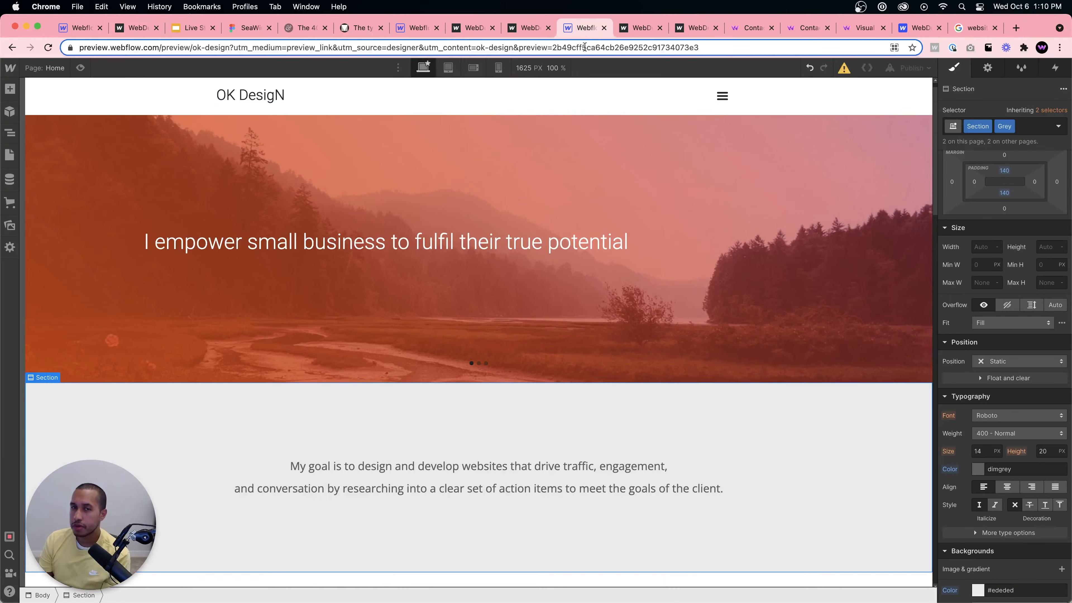
# Inspect the hero heading and the intro paragraph's styling, and switch to the Google image results for website style guides.
pyautogui.click(590, 247)
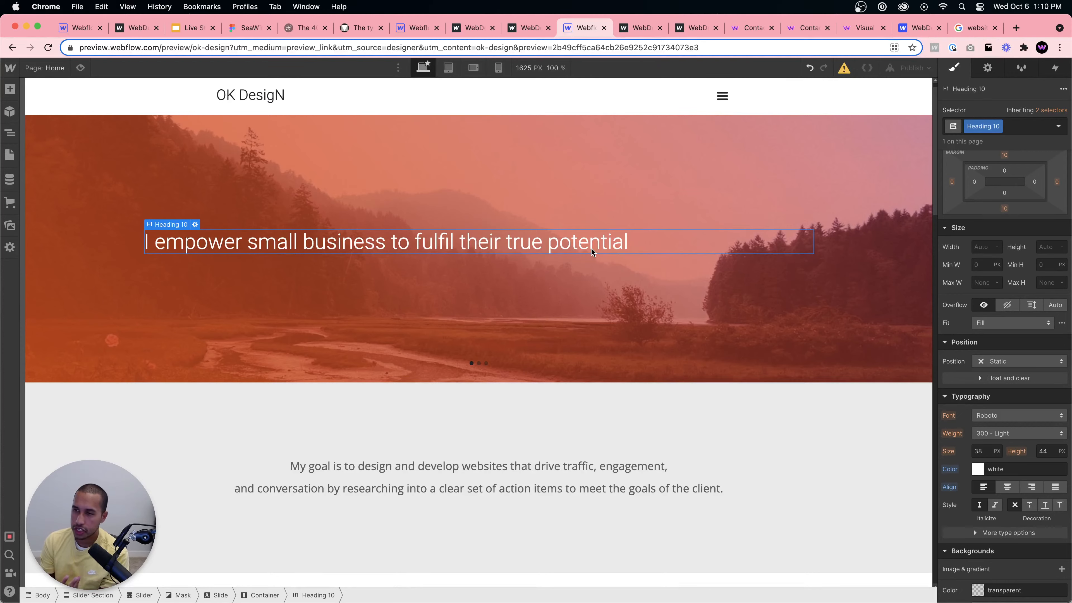
pyautogui.click(466, 469)
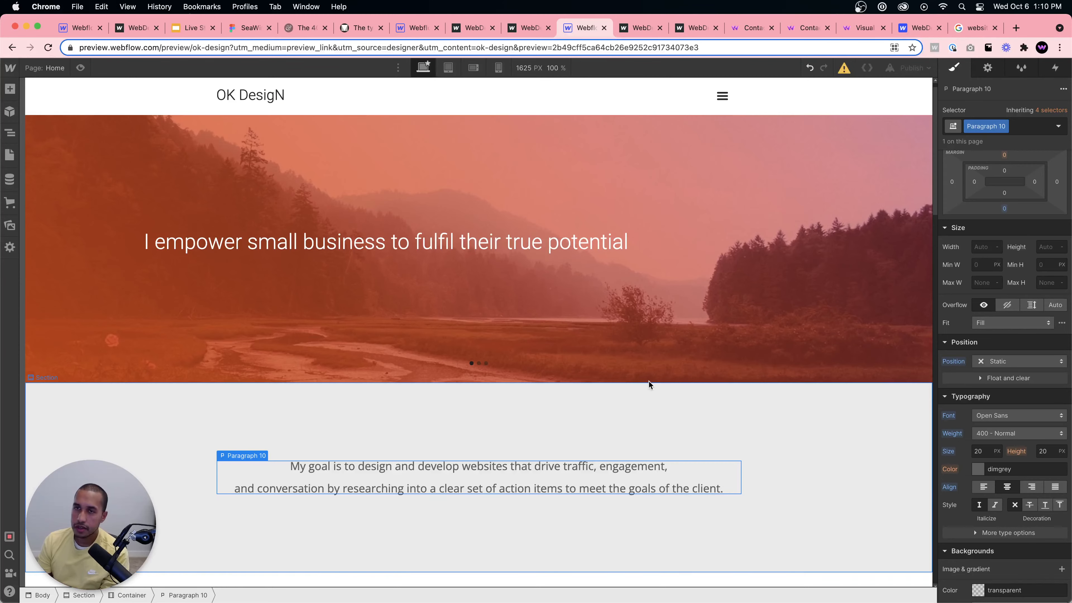
pyautogui.click(973, 28)
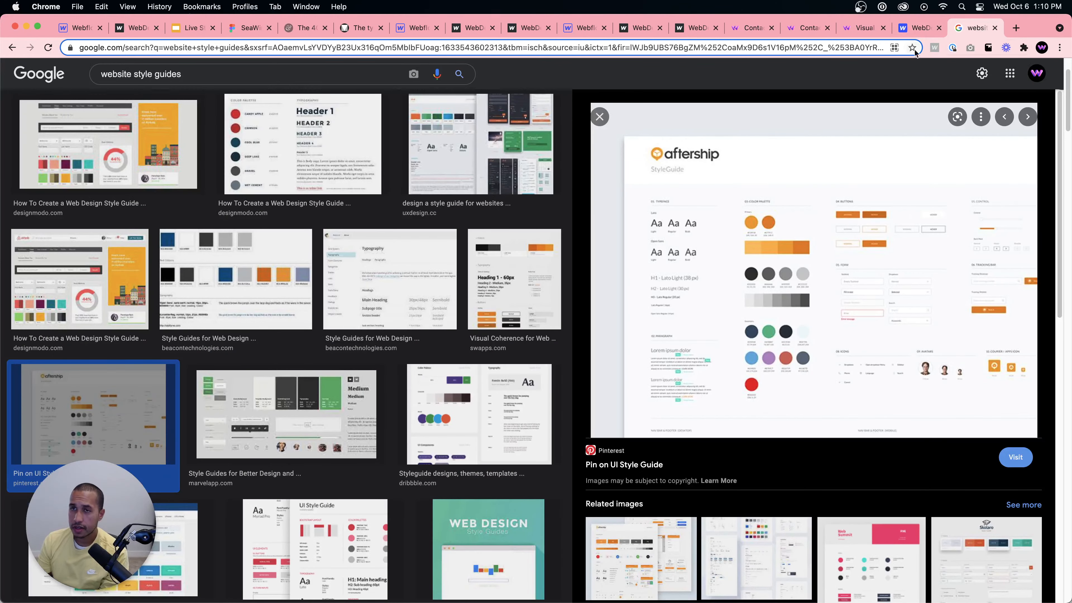
# Search Google for "website inspiration webflow".
pyautogui.click(830, 47)
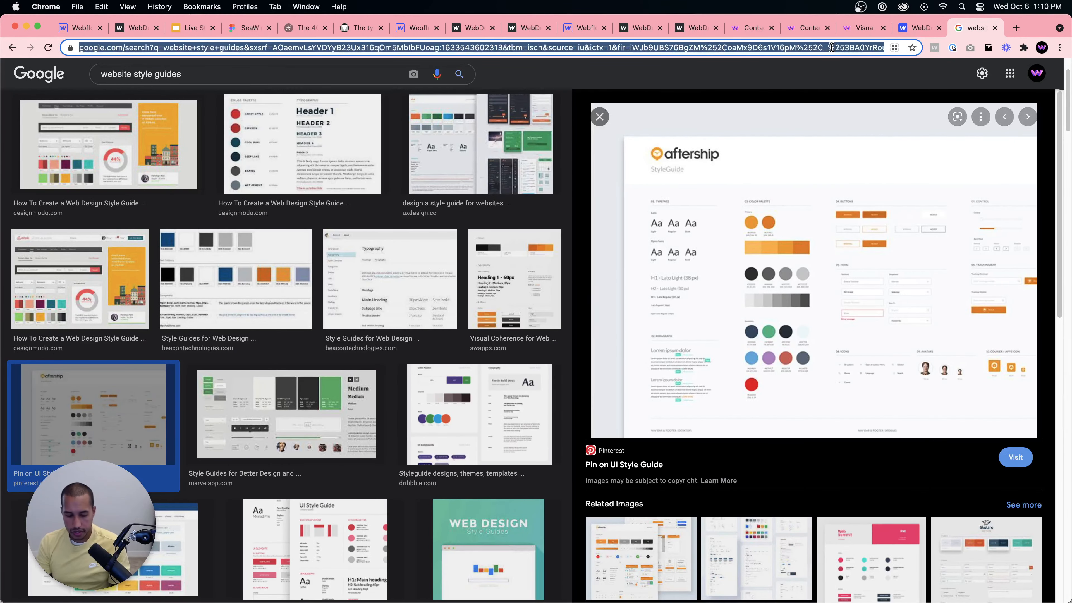
pyautogui.write('website in')
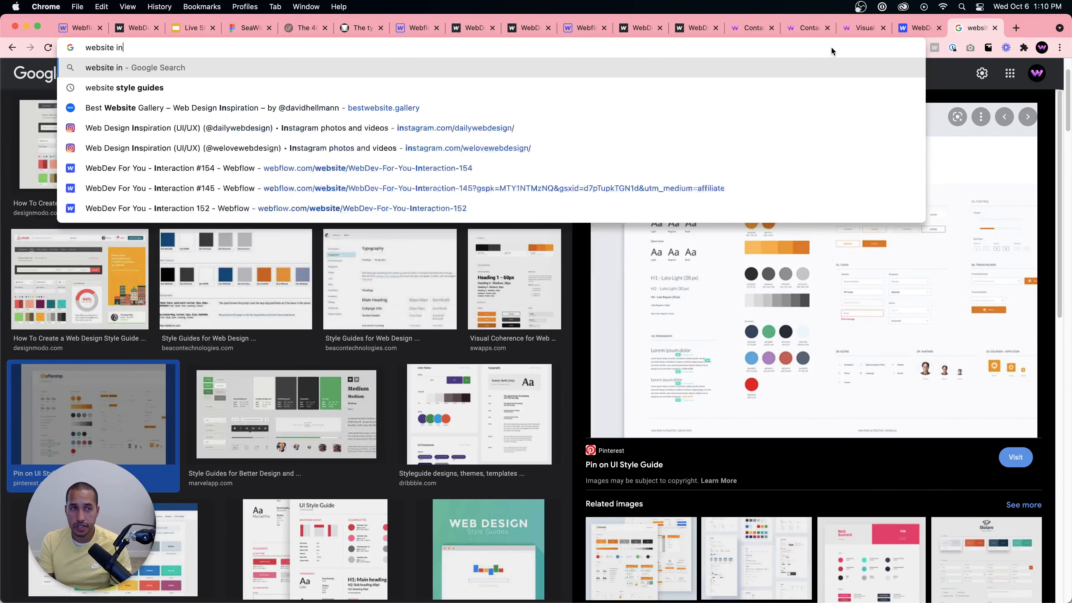
pyautogui.write('spiration webfl')
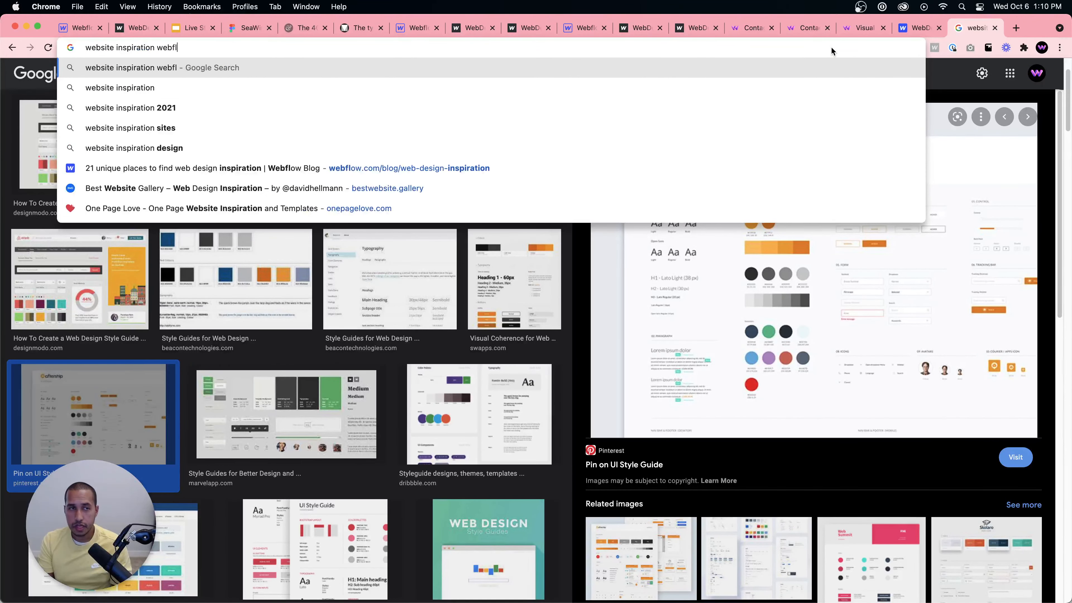
pyautogui.write('ow')
pyautogui.press('Return')
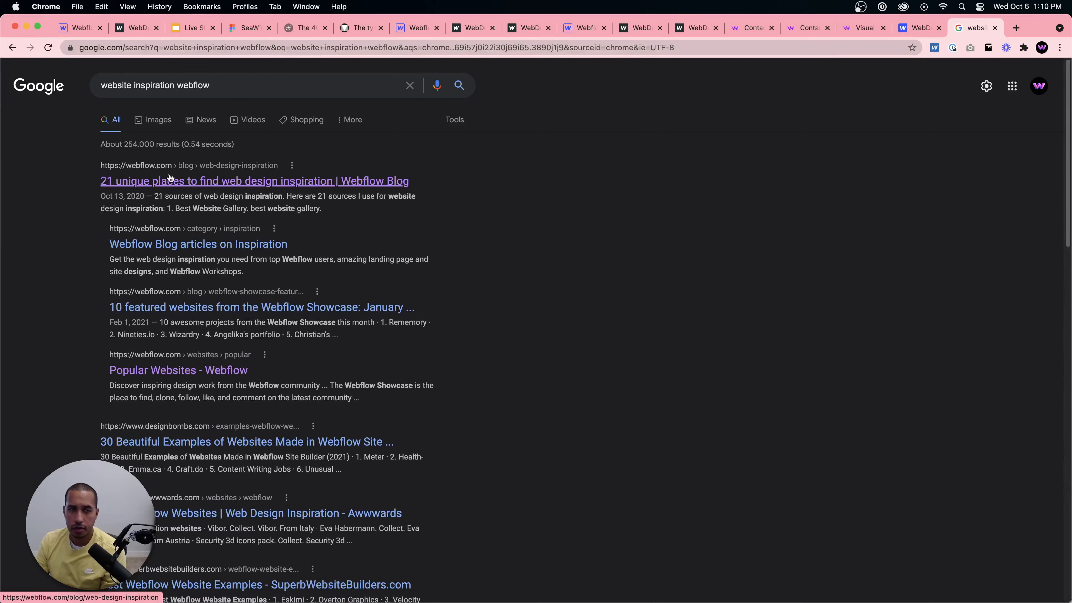
# Open the Webflow Blog article "21 unique places to find web design inspiration" and skim its first listed sources.
pyautogui.click(213, 182)
pyautogui.scroll(-10, 633, 321)
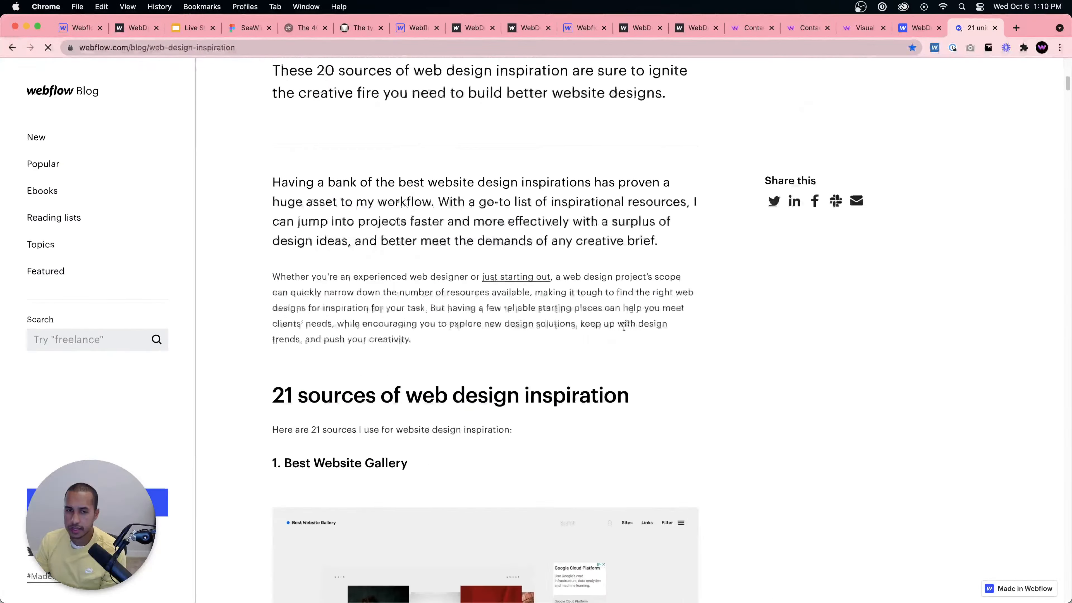
pyautogui.scroll(-20, 624, 326)
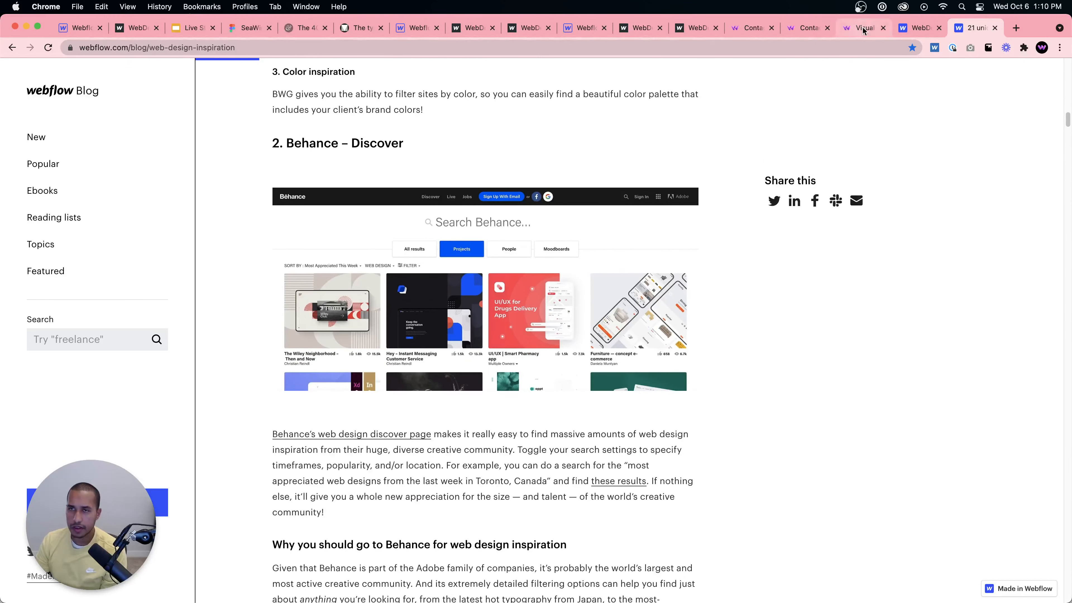
# Return to the OK DesigN project and inspect the grey intro section and its paragraph below the hero slider.
pyautogui.click(582, 27)
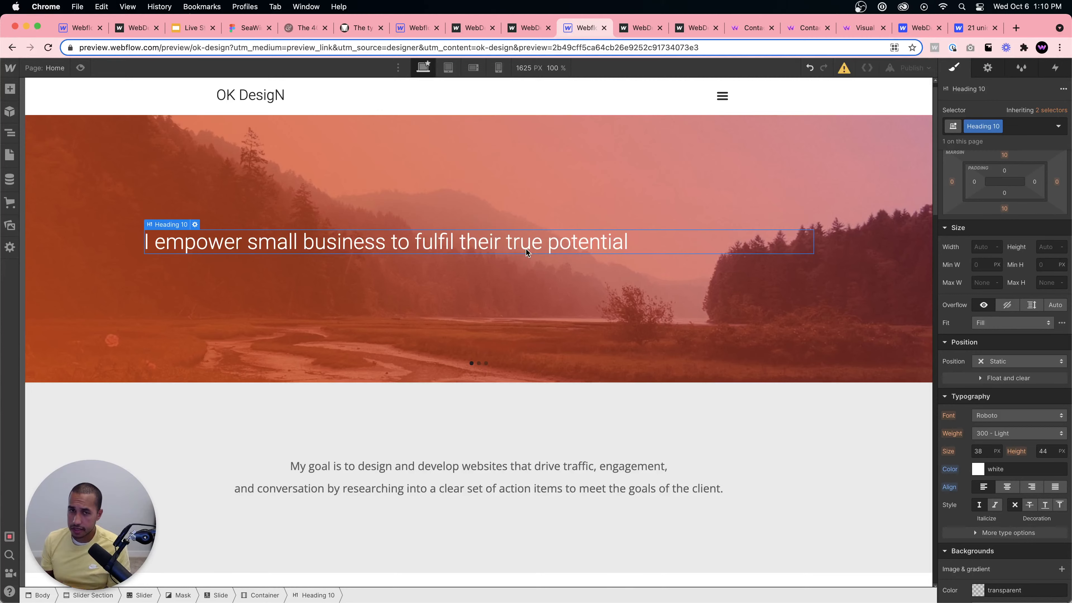
pyautogui.click(518, 438)
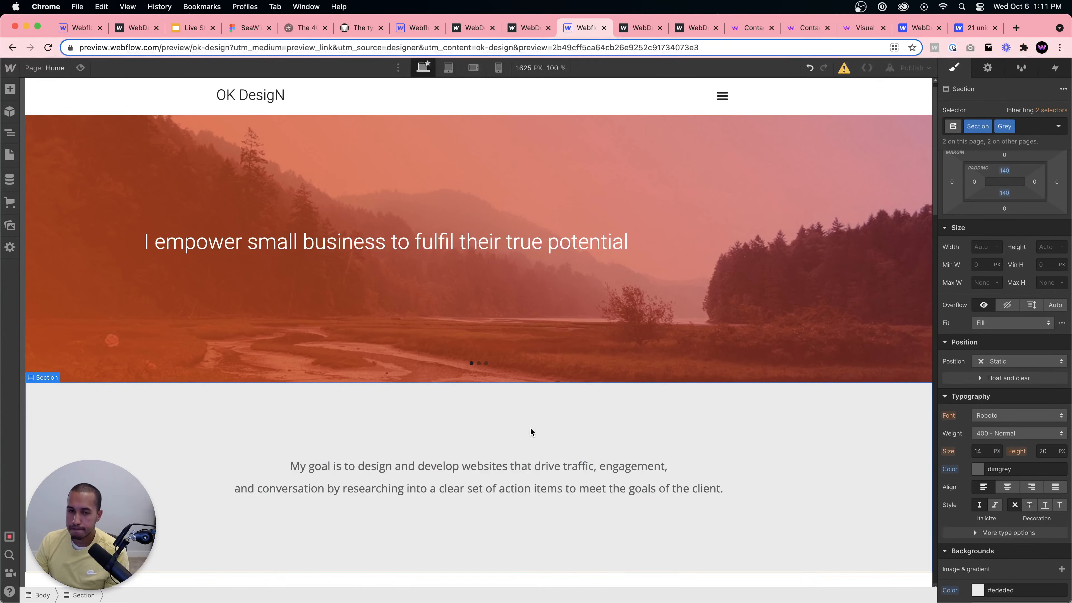
pyautogui.click(516, 463)
pyautogui.scroll(-5, 492, 260)
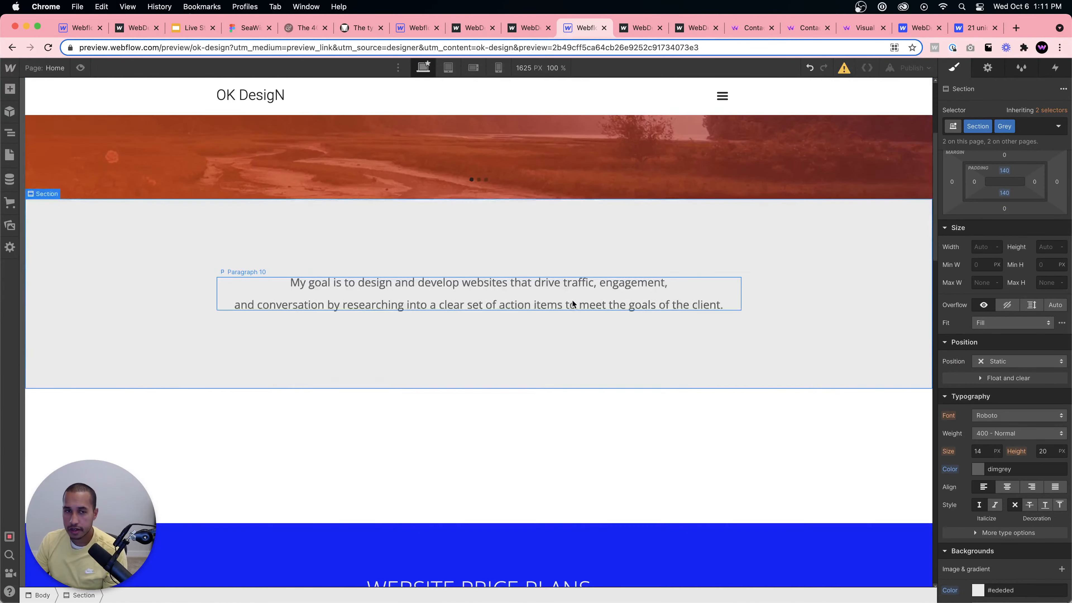
pyautogui.click(398, 283)
pyautogui.click(501, 252)
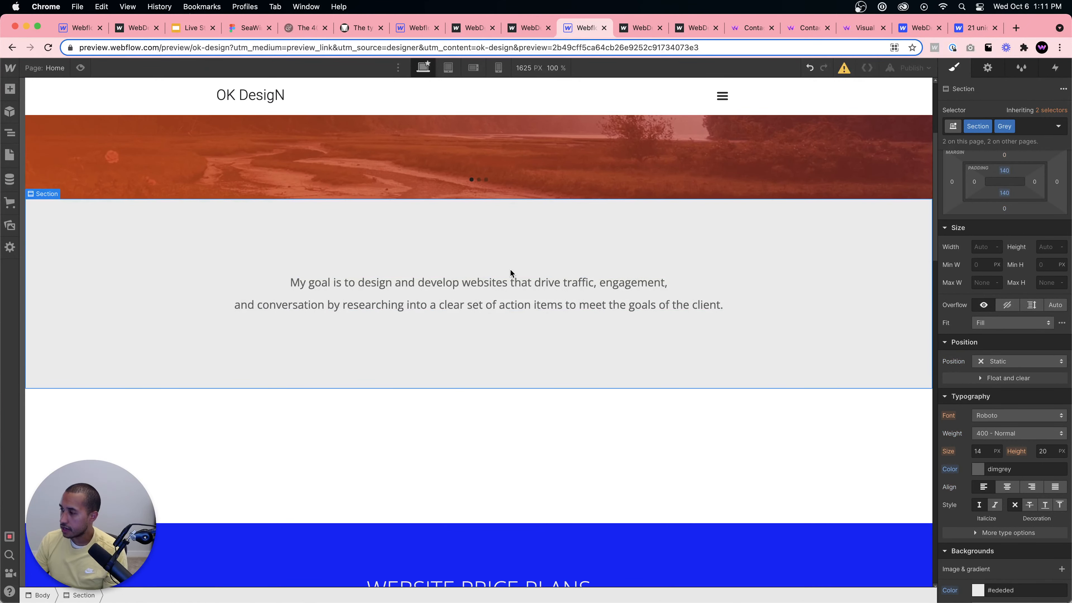
# Set the top padding of the Projects section below the grey intro section to 0.
pyautogui.scroll(-4, 510, 268)
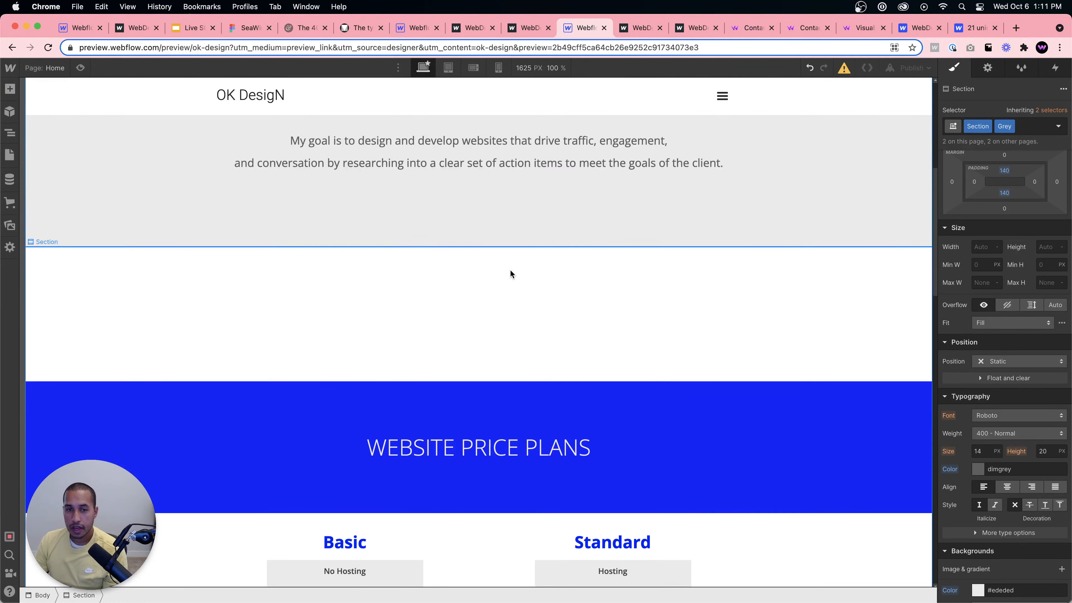
pyautogui.click(479, 364)
pyautogui.scroll(-5, 583, 366)
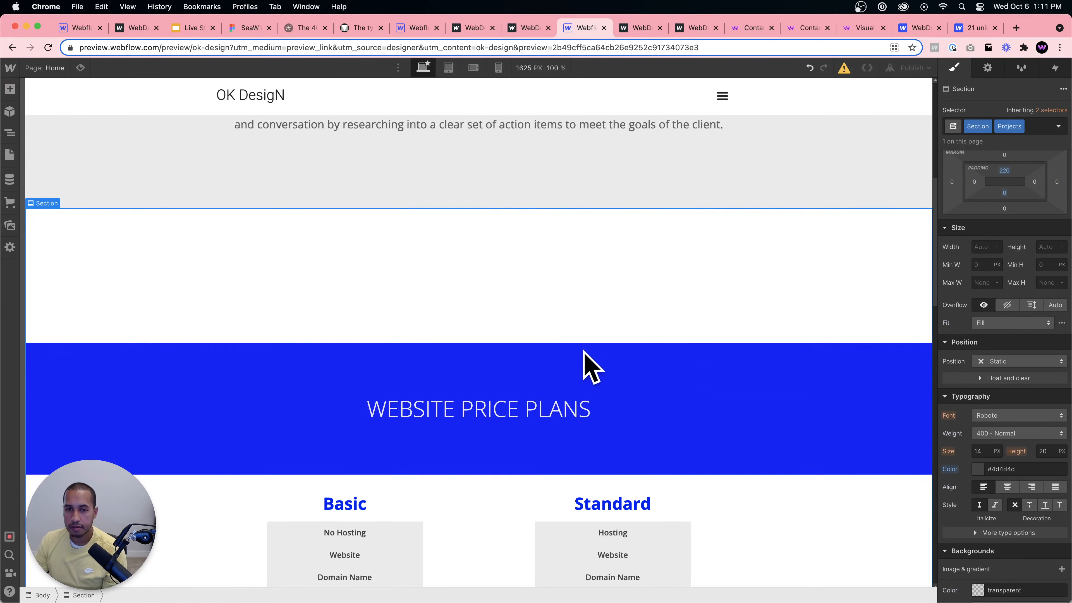
pyautogui.scroll(6, 488, 289)
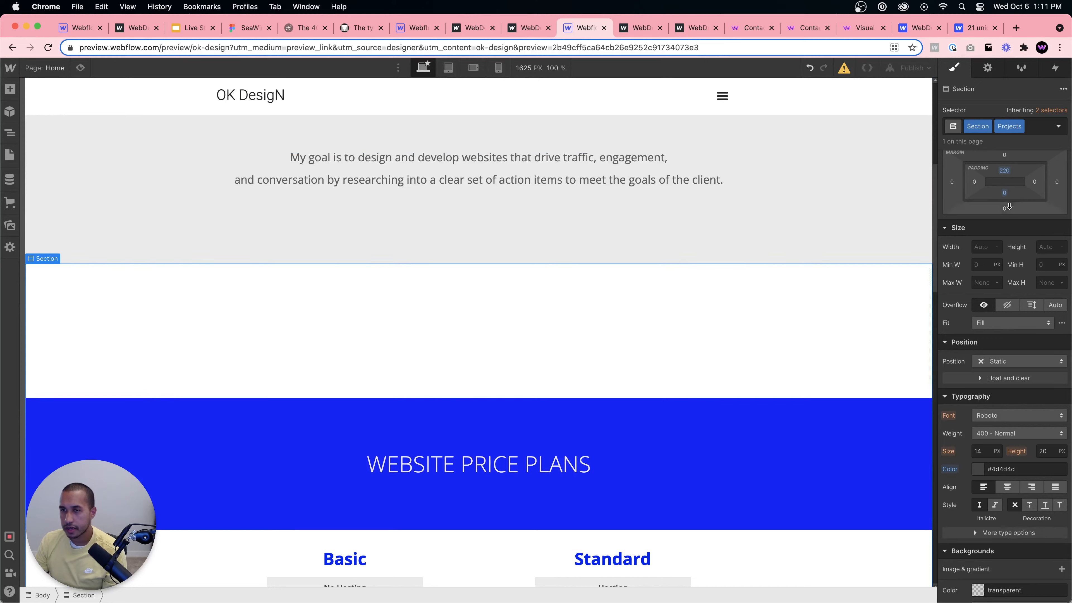
pyautogui.click(1004, 171)
pyautogui.write('0')
pyautogui.press('Return')
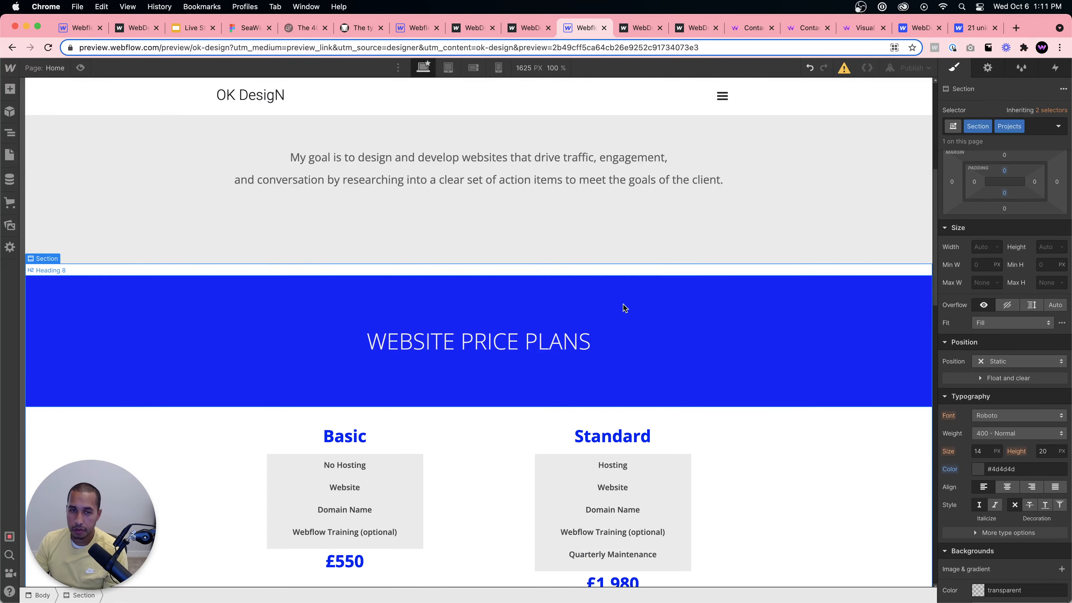
# Set the top margin of the blue WEBSITE PRICE PLANS heading to 0.
pyautogui.click(412, 313)
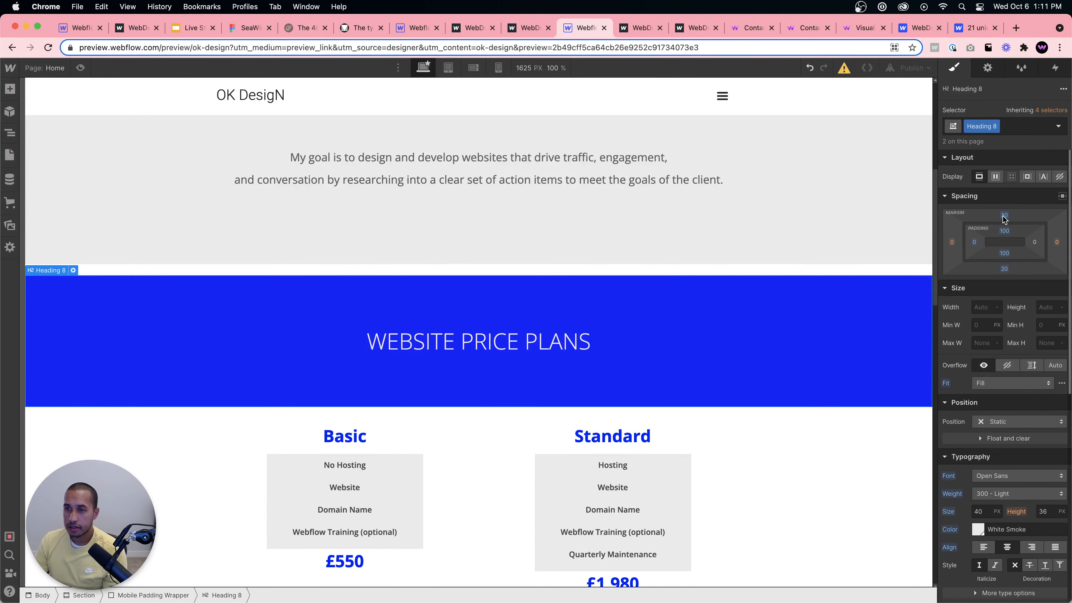
pyautogui.click(1004, 215)
pyautogui.write('0')
pyautogui.press('Return')
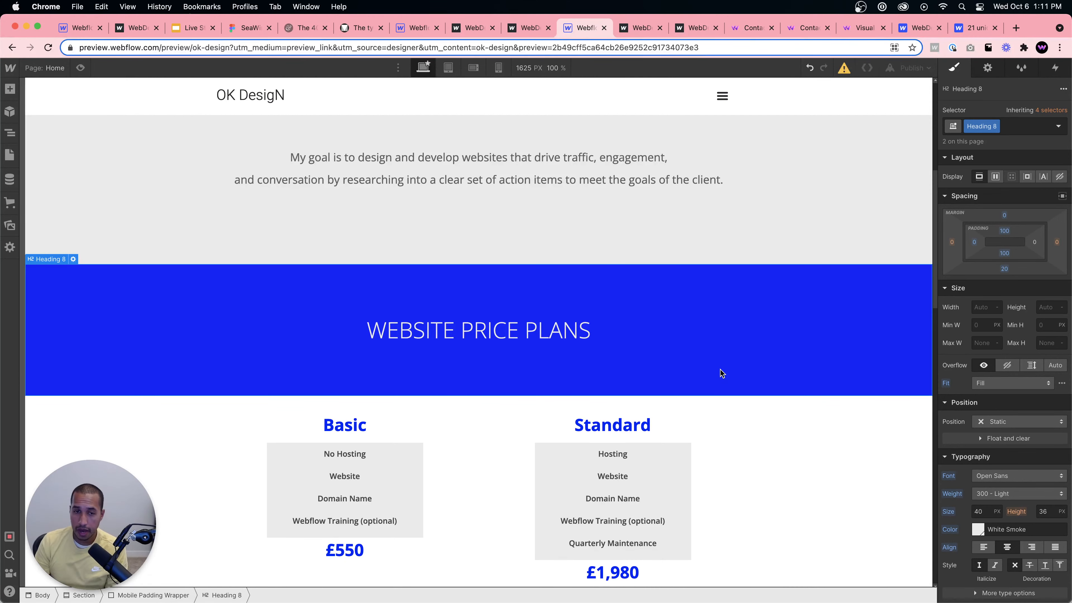
# Inspect the Basic and Standard website price plan columns, their parent columns element and the grey feature list.
pyautogui.scroll(-4, 624, 384)
pyautogui.click(483, 315)
pyautogui.click(438, 314)
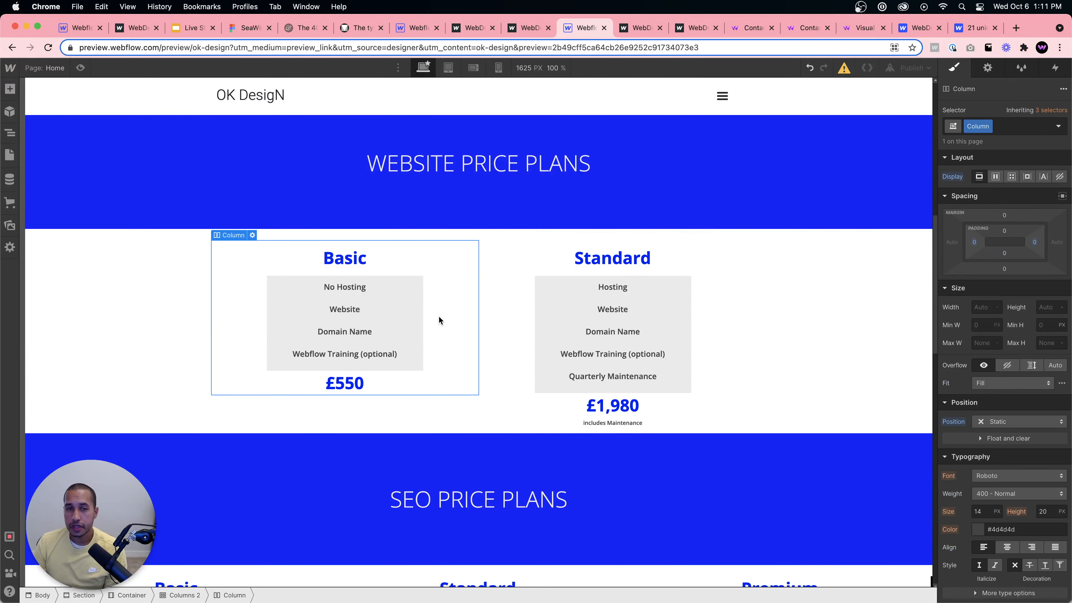
pyautogui.click(246, 408)
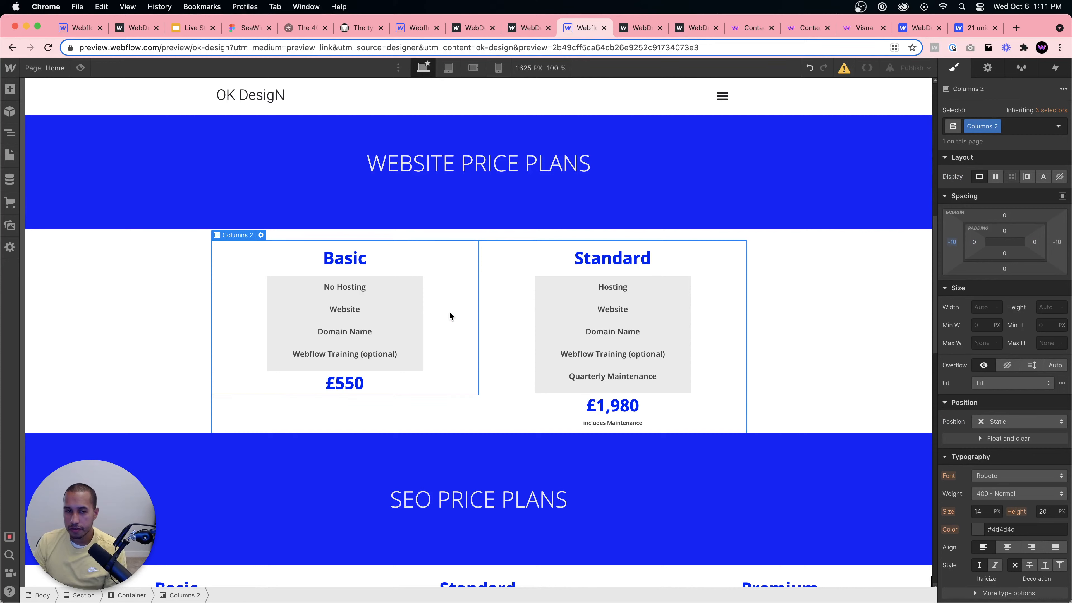
pyautogui.click(397, 314)
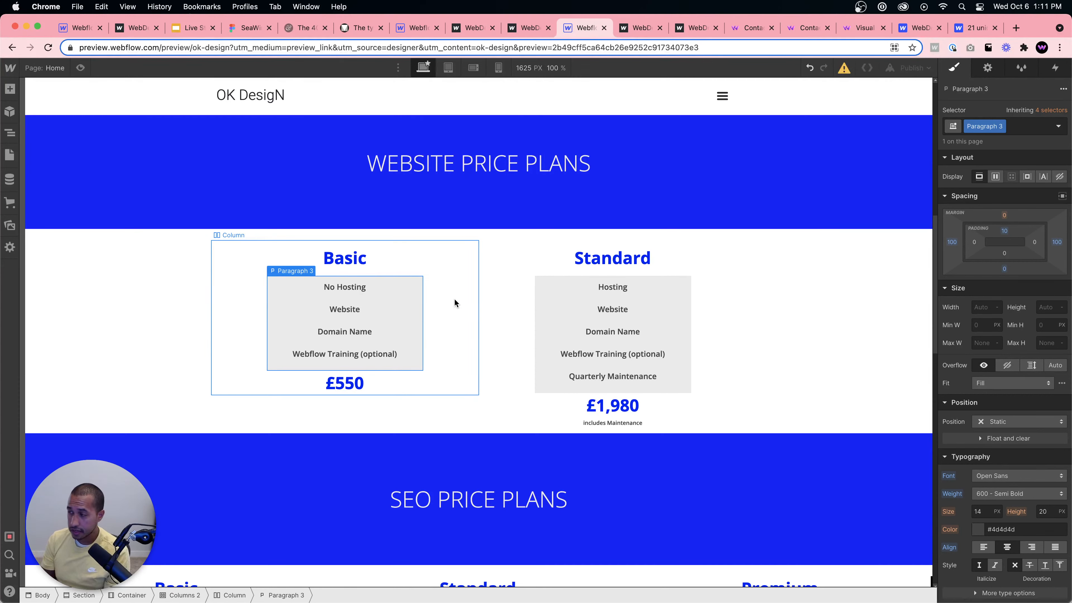
pyautogui.click(473, 288)
pyautogui.click(508, 321)
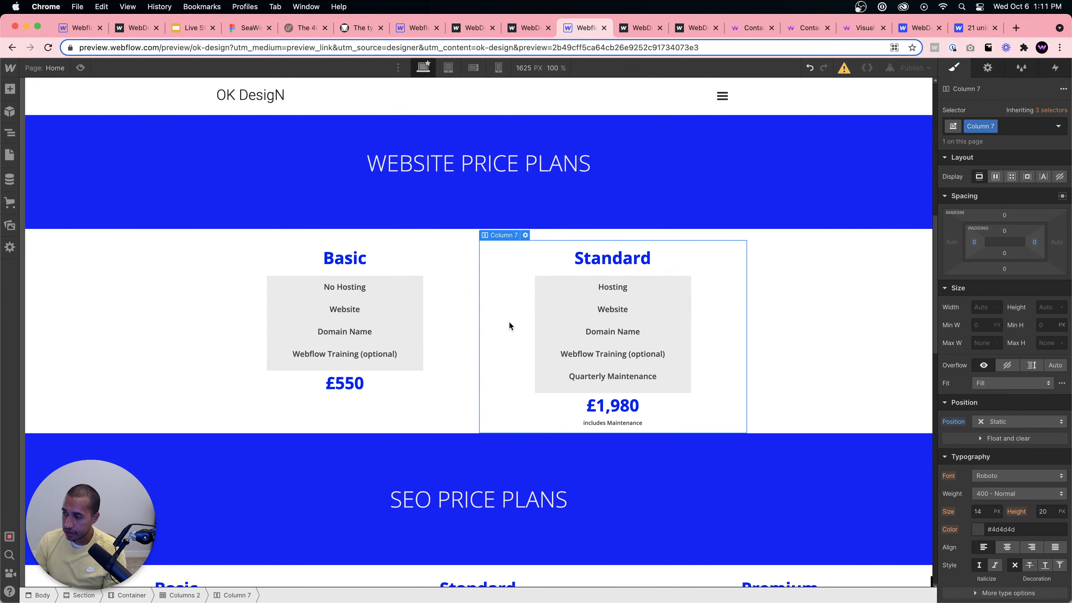
pyautogui.click(440, 273)
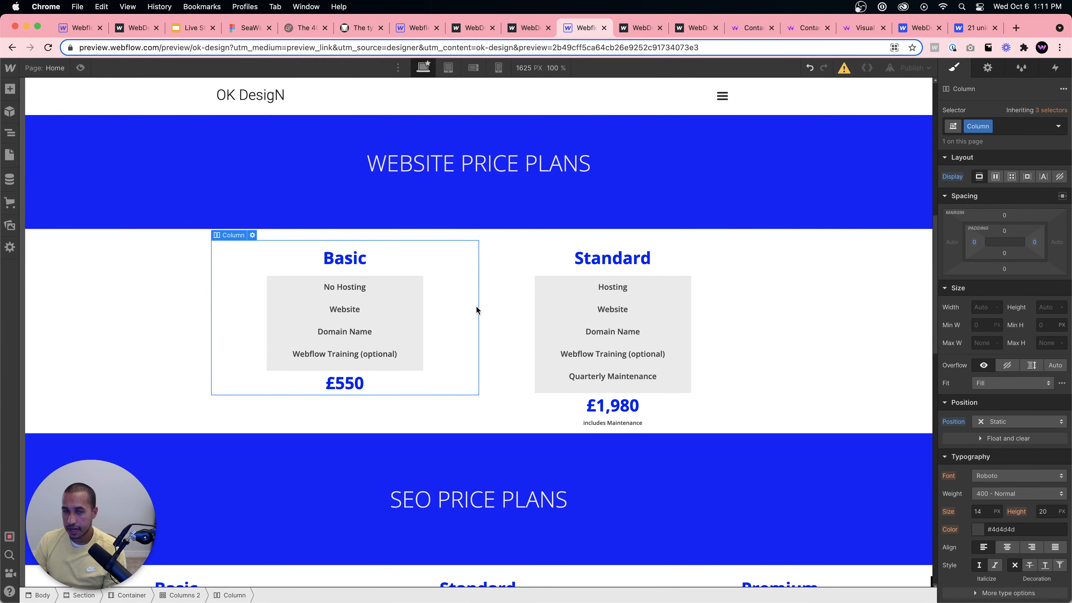
pyautogui.scroll(-2, 485, 369)
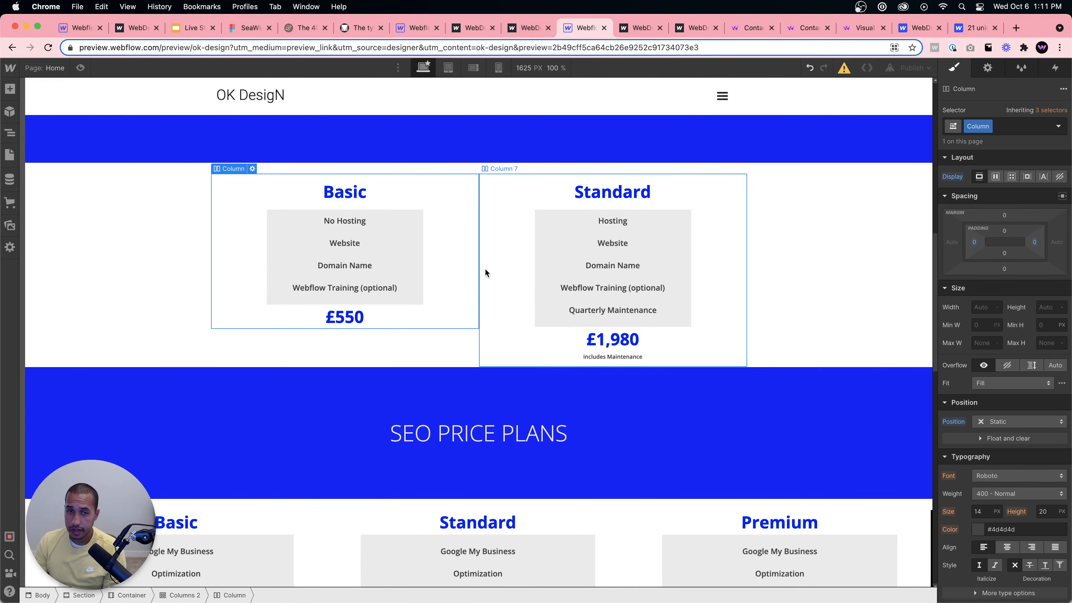
# Compare the SEO PRICE PLANS heading band with the WEBSITE PRICE PLANS band and examine the spacing around them.
pyautogui.scroll(-5, 485, 268)
pyautogui.click(407, 254)
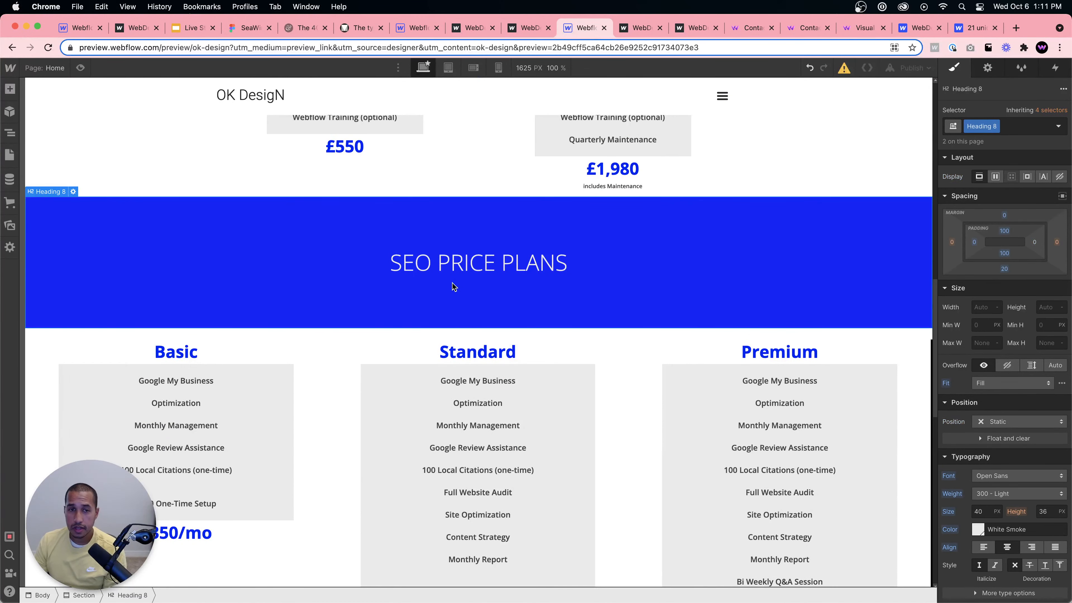
pyautogui.scroll(-6, 453, 283)
pyautogui.scroll(20, 447, 290)
pyautogui.scroll(-13, 471, 299)
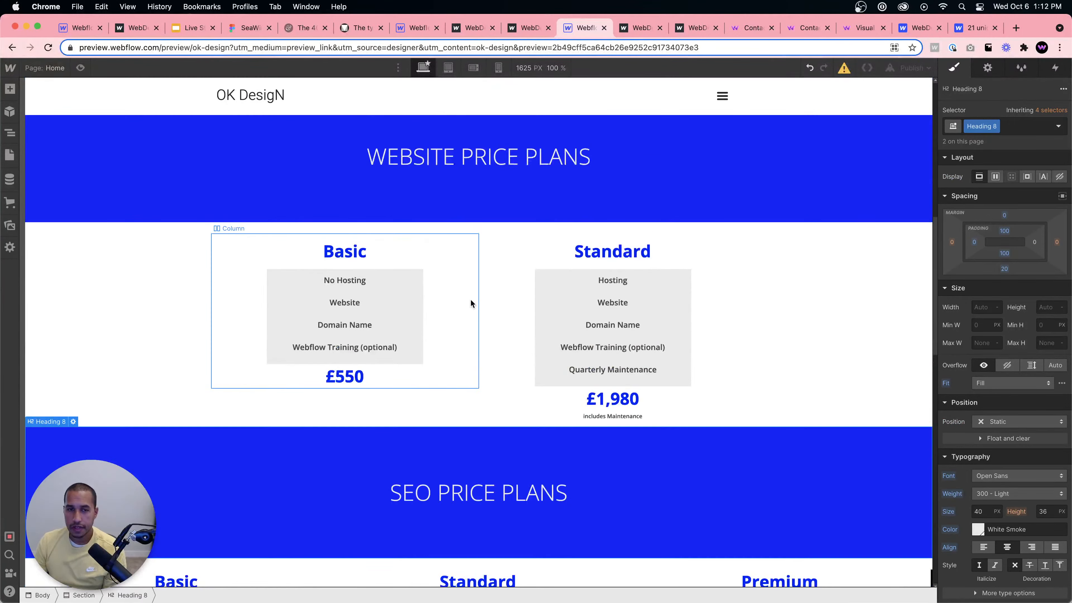
pyautogui.scroll(5, 451, 200)
pyautogui.click(489, 285)
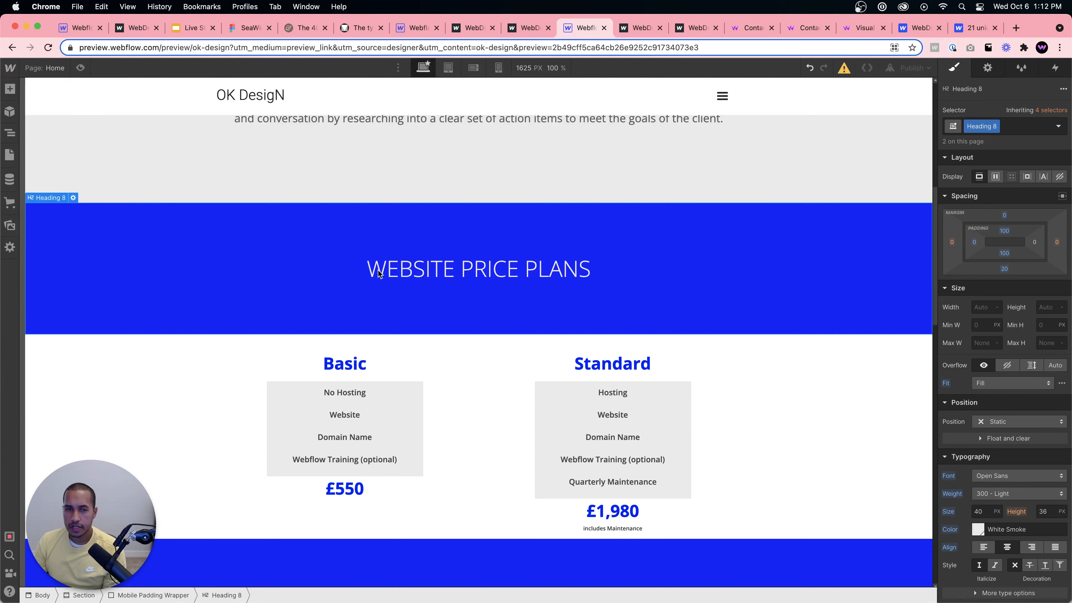
pyautogui.scroll(1, 379, 273)
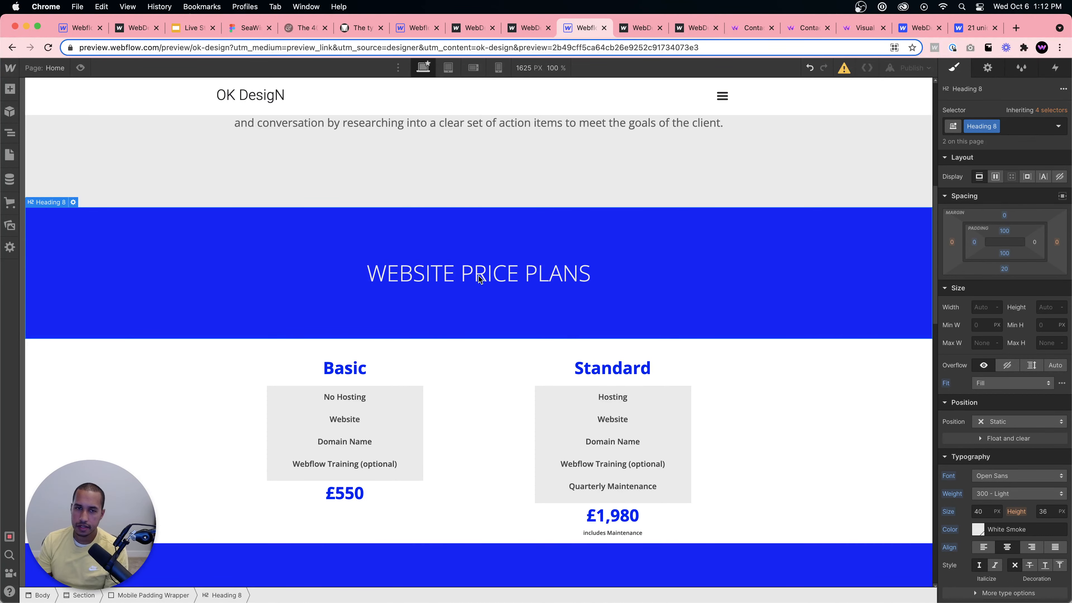
pyautogui.scroll(-1, 527, 290)
pyautogui.scroll(3, 526, 291)
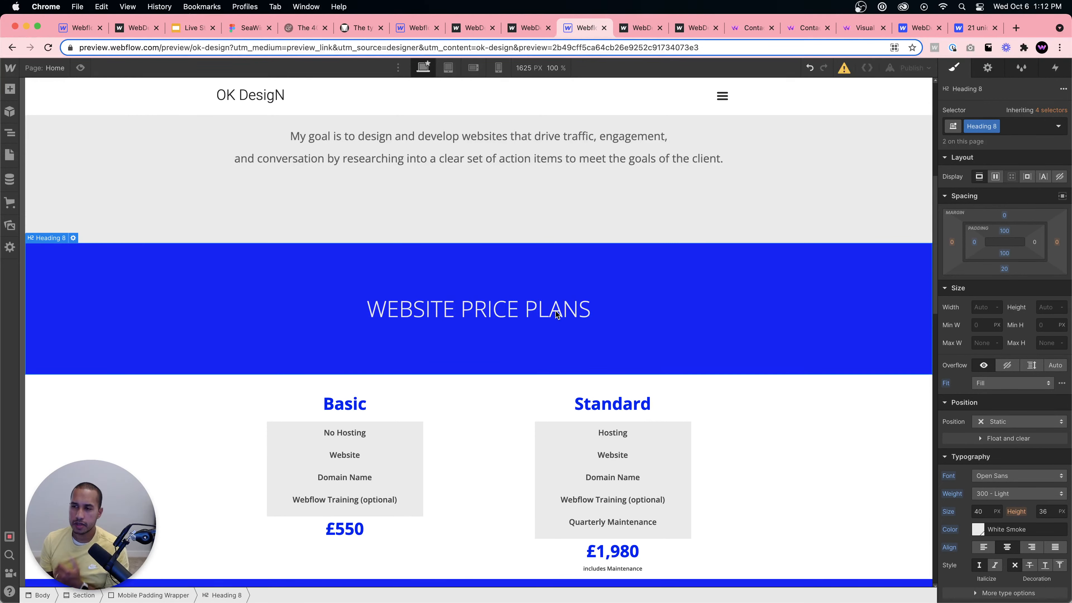
pyautogui.scroll(-1, 527, 323)
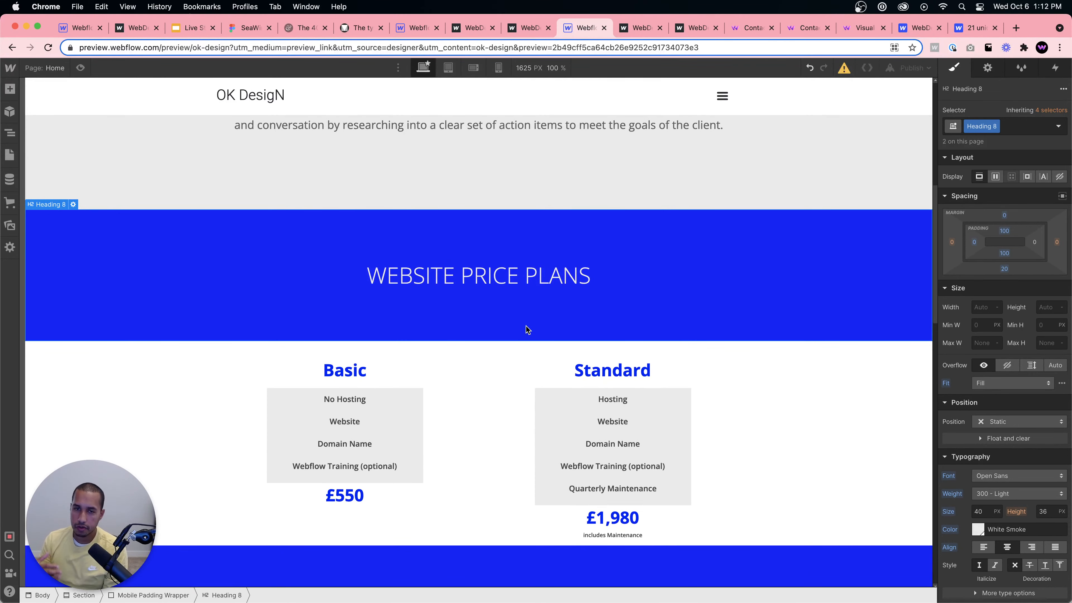
# Check the website price plans in the tablet layout and return to the desktop view.
pyautogui.click(448, 69)
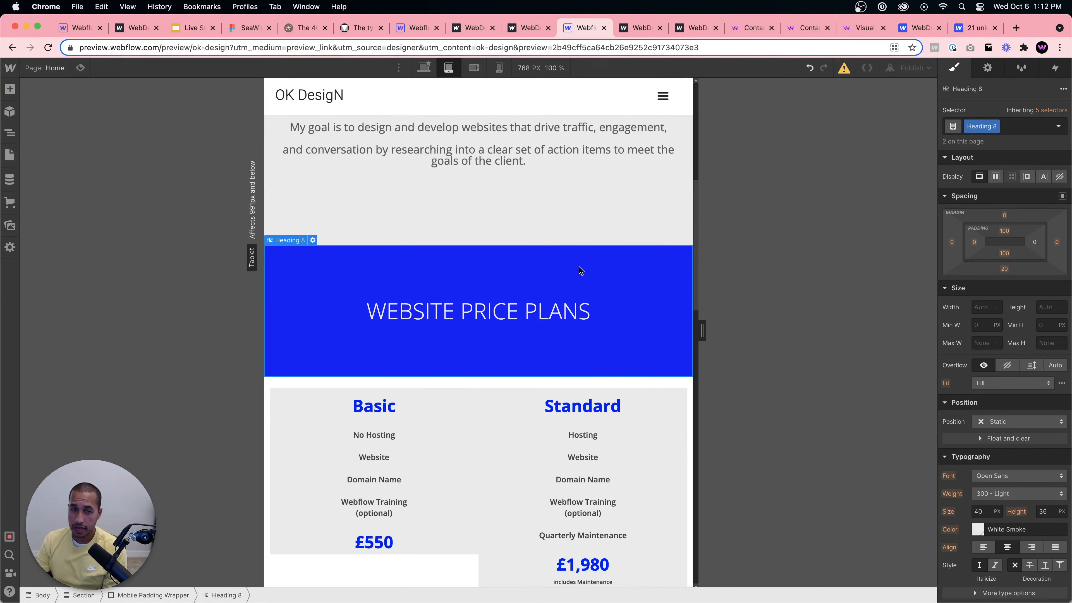
pyautogui.scroll(-5, 579, 267)
pyautogui.scroll(4, 510, 195)
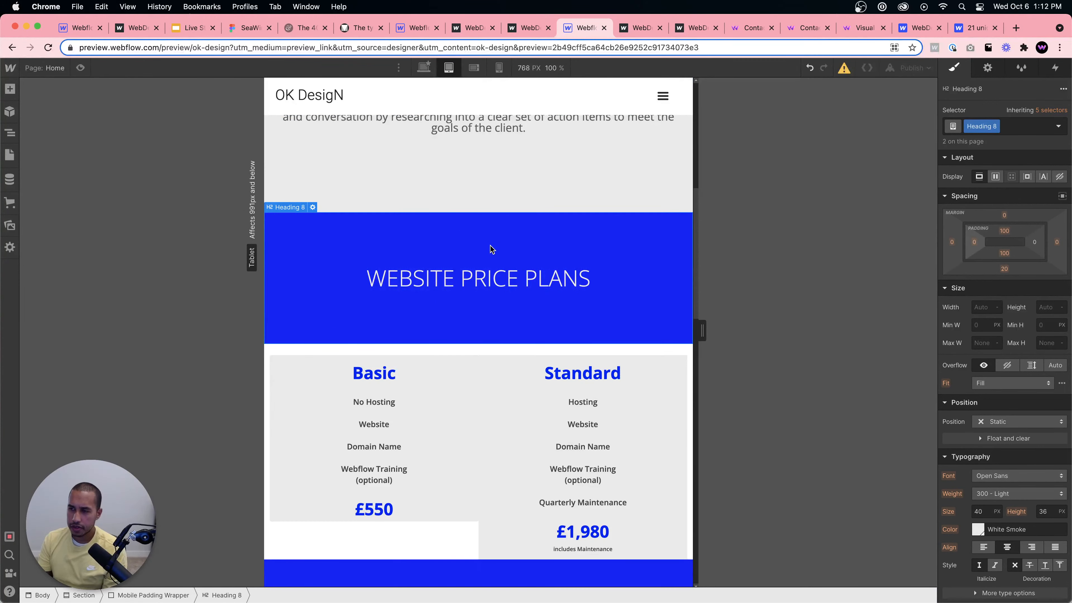
pyautogui.click(424, 68)
# Examine the Basic, Standard and Premium SEO price plan columns and the Additional Backlinks and Content Migration offers below them.
pyautogui.scroll(-10, 560, 313)
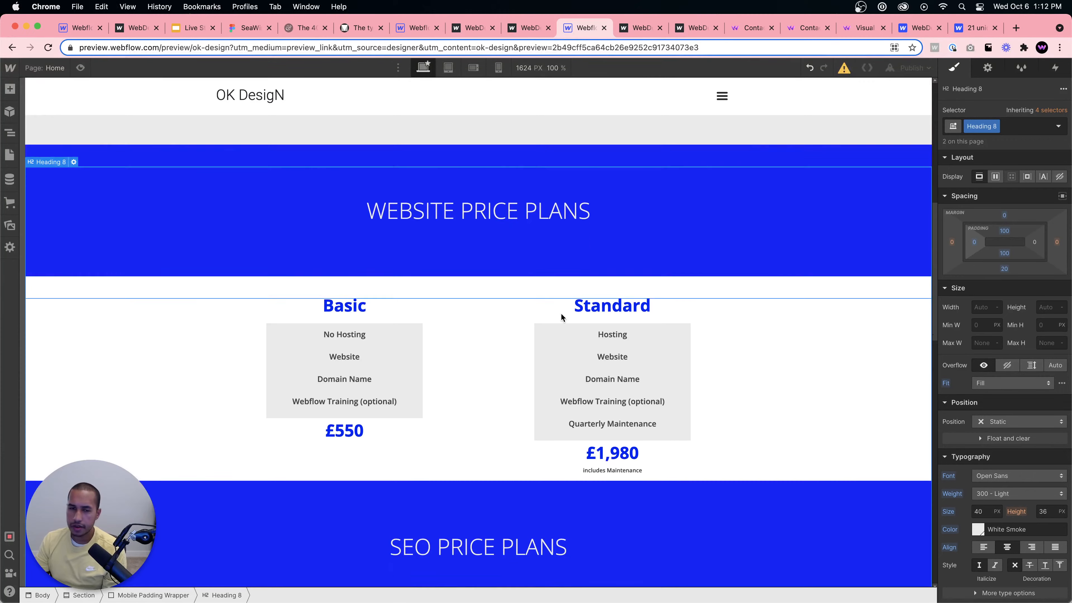
pyautogui.scroll(-8, 525, 305)
pyautogui.scroll(3, 620, 256)
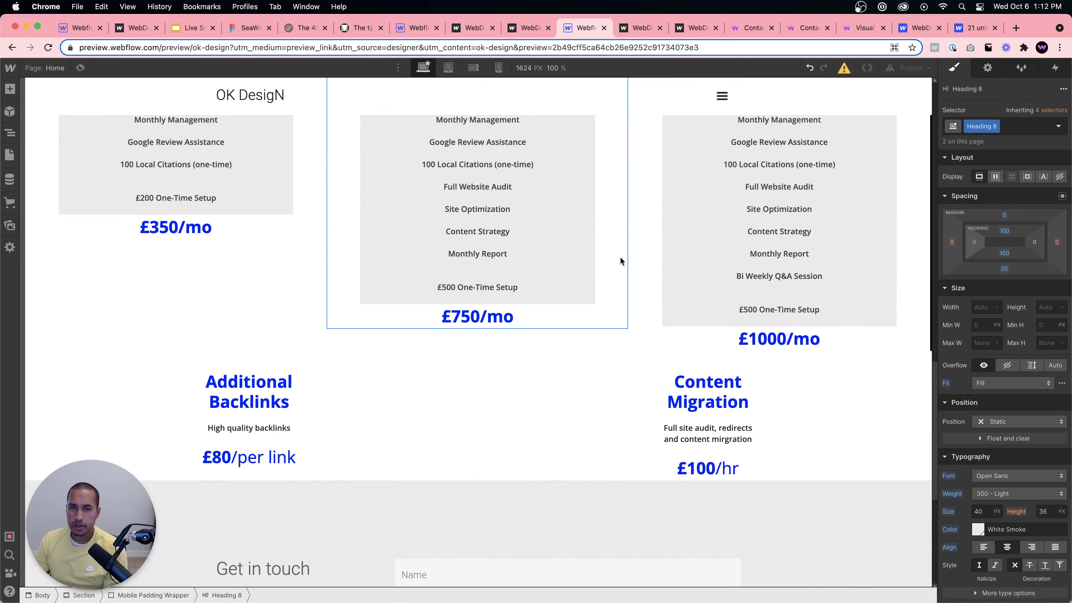
pyautogui.scroll(6, 614, 279)
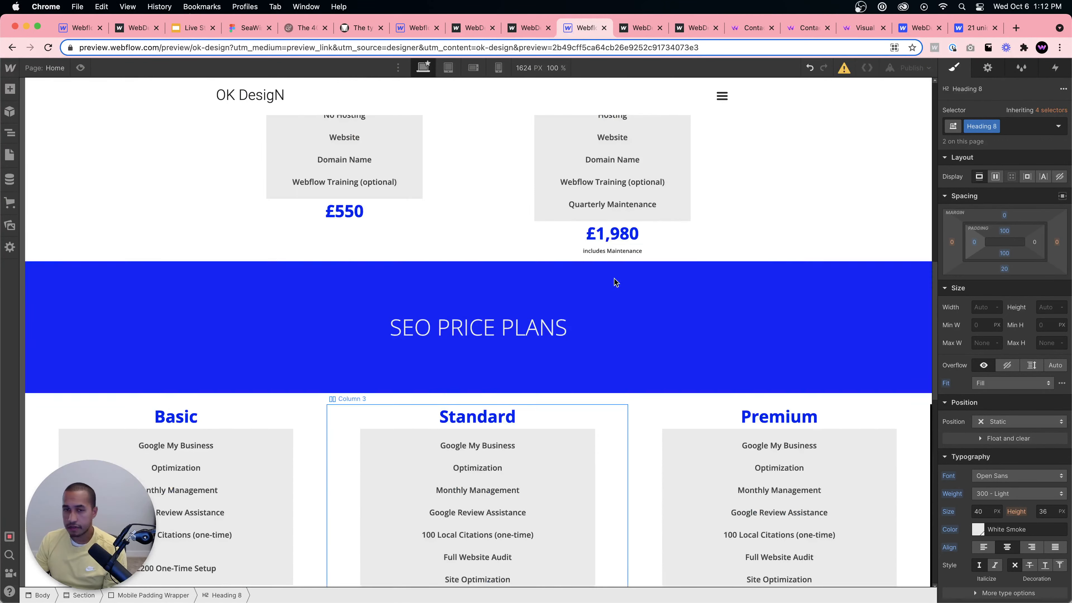
pyautogui.scroll(-5, 633, 337)
pyautogui.scroll(-2, 591, 317)
pyautogui.click(607, 305)
pyautogui.scroll(6, 607, 304)
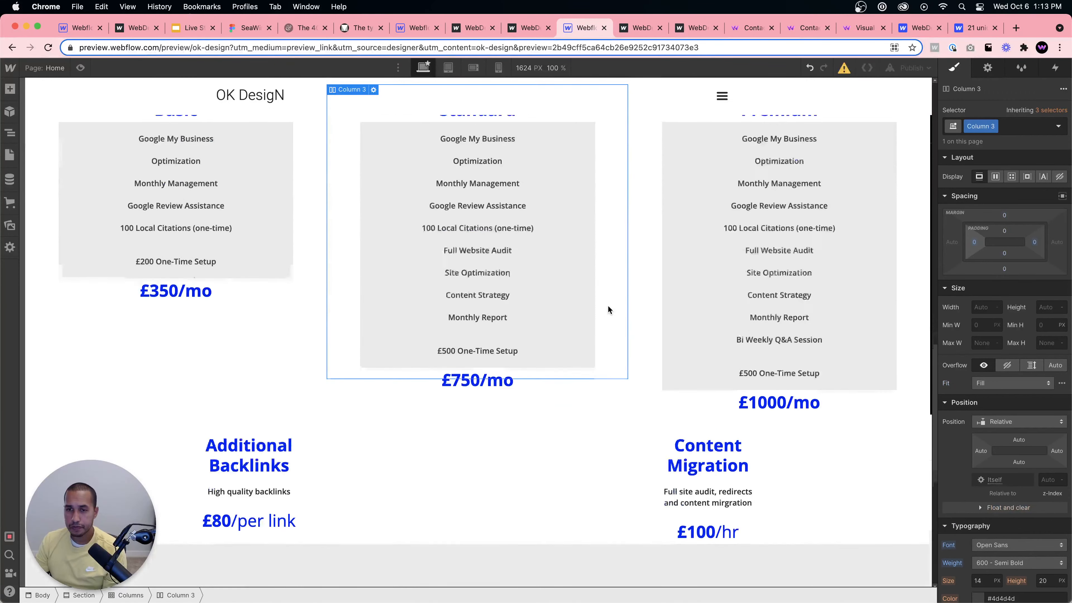
pyautogui.scroll(-2, 360, 338)
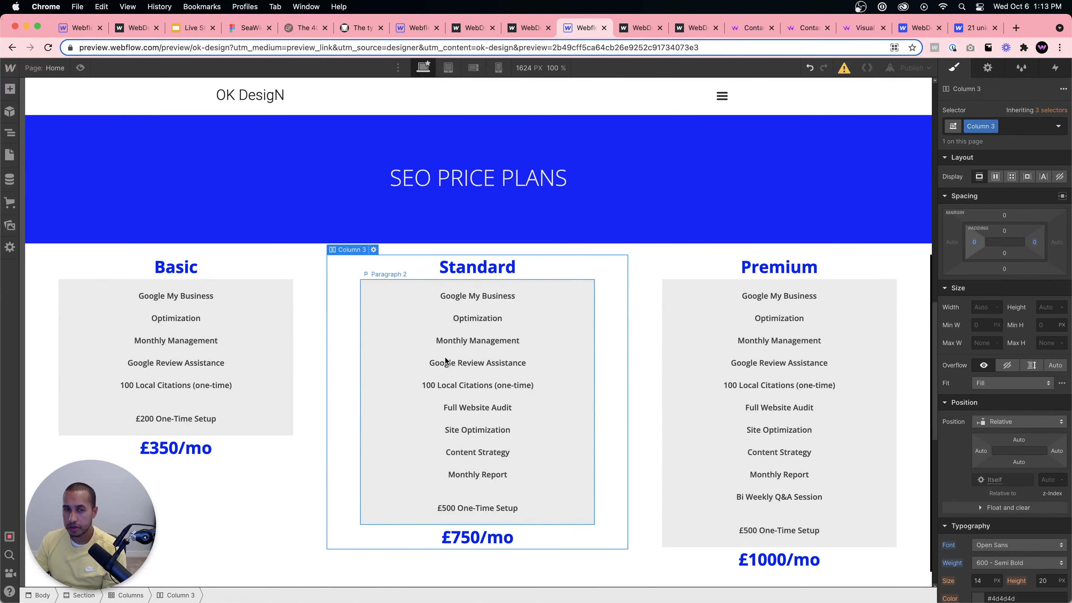
# Compare the SEO price plan columns and the offers below them in the desktop and tablet layouts, ending in desktop.
pyautogui.click(657, 340)
pyautogui.scroll(-1, 656, 340)
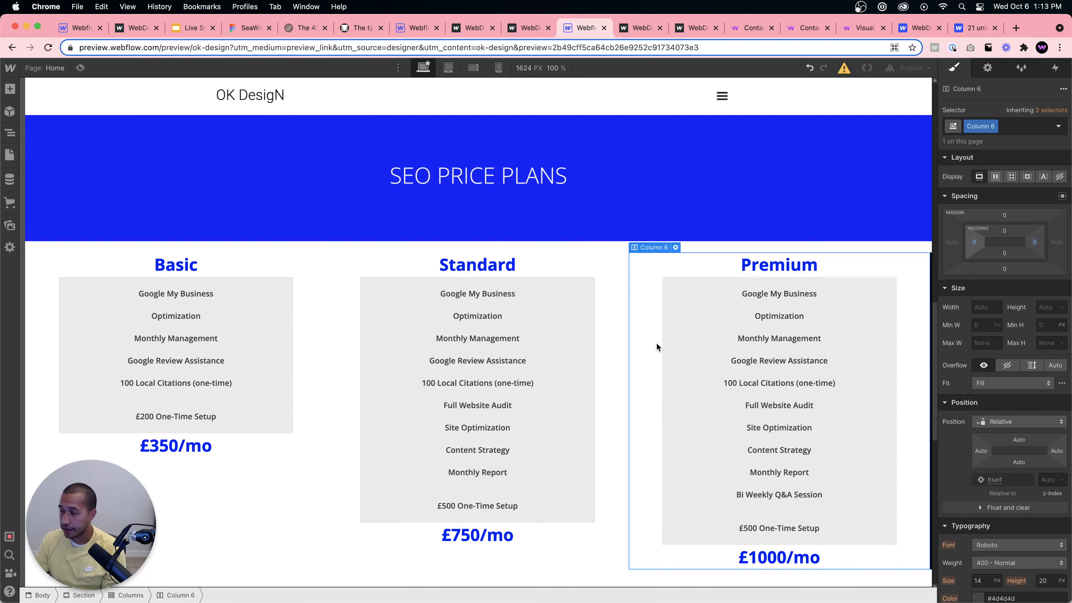
pyautogui.scroll(-3, 684, 353)
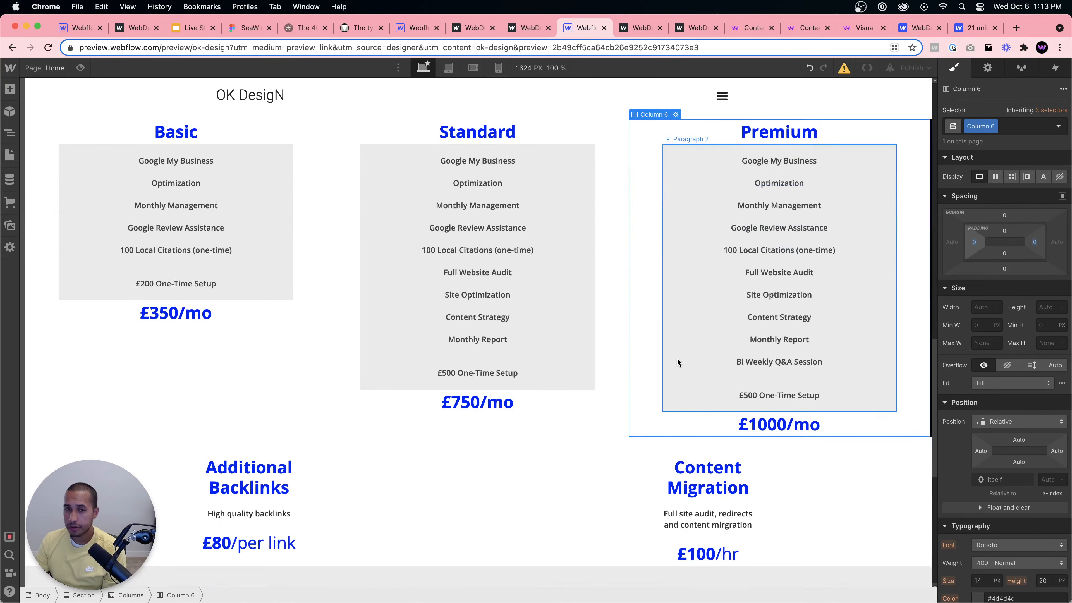
pyautogui.scroll(5, 626, 301)
pyautogui.hotkey('shift', '2')
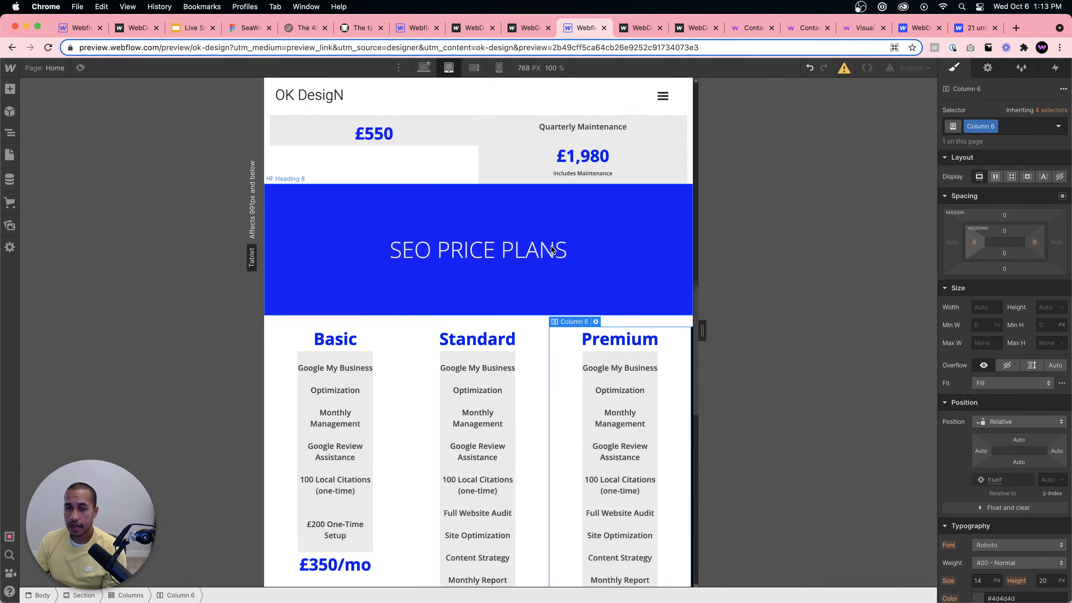
pyautogui.scroll(-8, 550, 245)
pyautogui.hotkey('shift', '1')
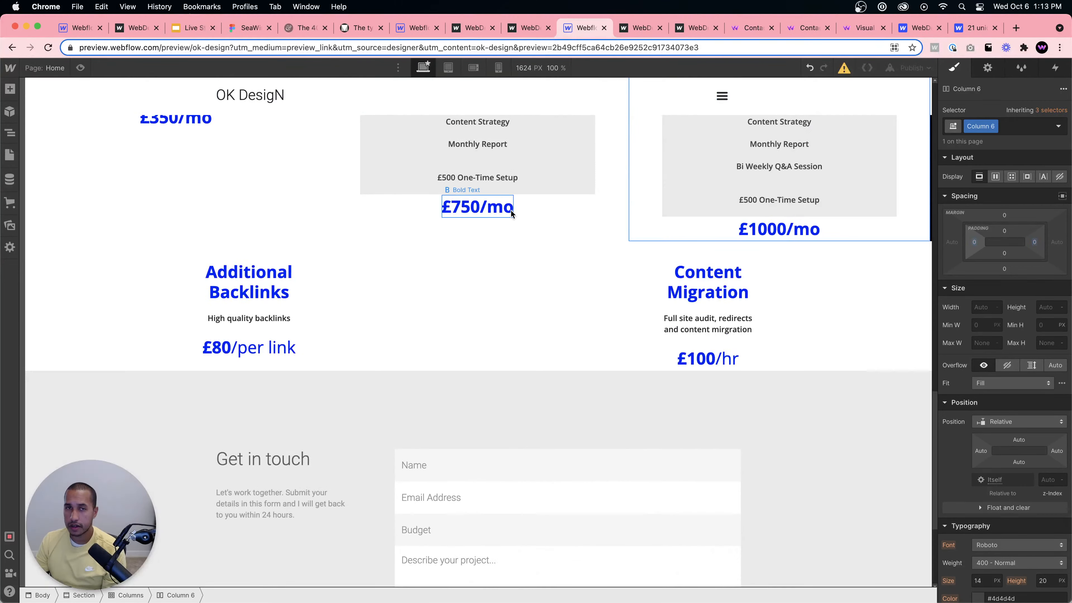
pyautogui.scroll(5, 512, 208)
# Inspect the Get in touch section, its heading and its intro text beside the contact form.
pyautogui.scroll(-8, 521, 213)
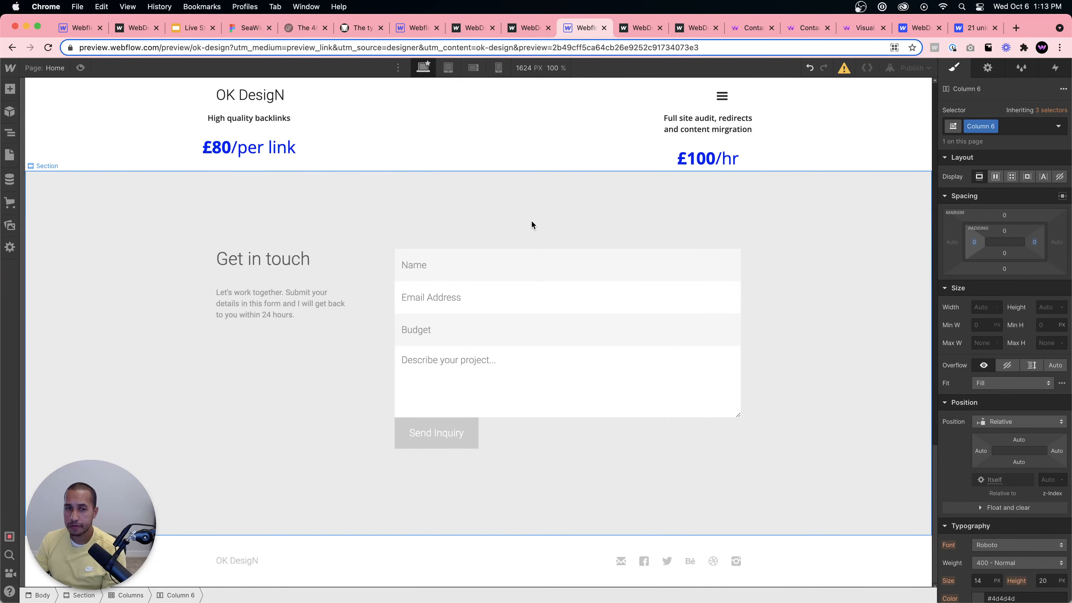
pyautogui.click(378, 222)
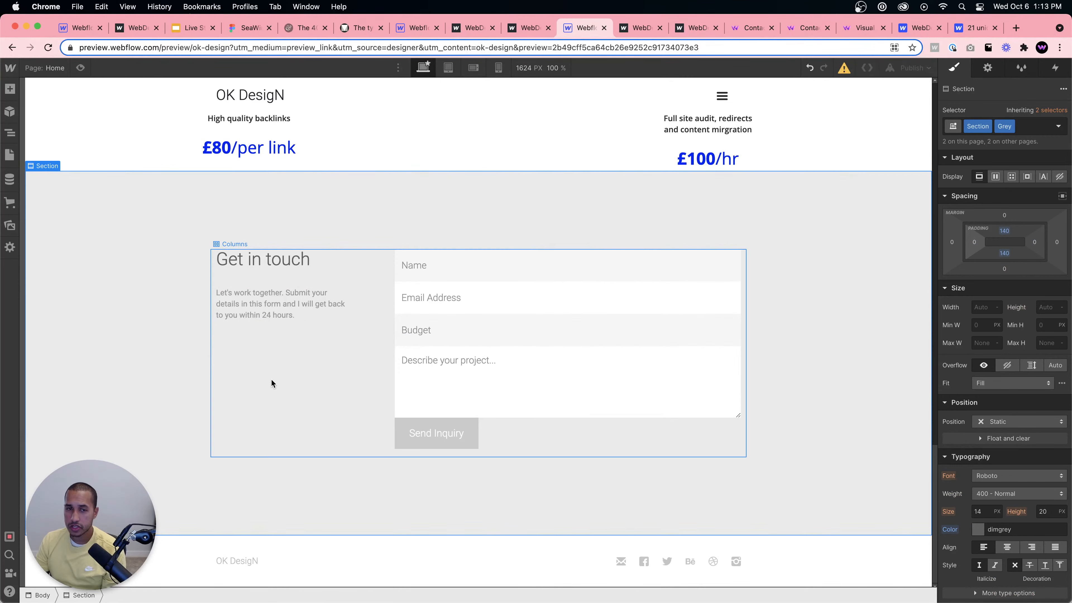
pyautogui.click(278, 313)
pyautogui.click(270, 259)
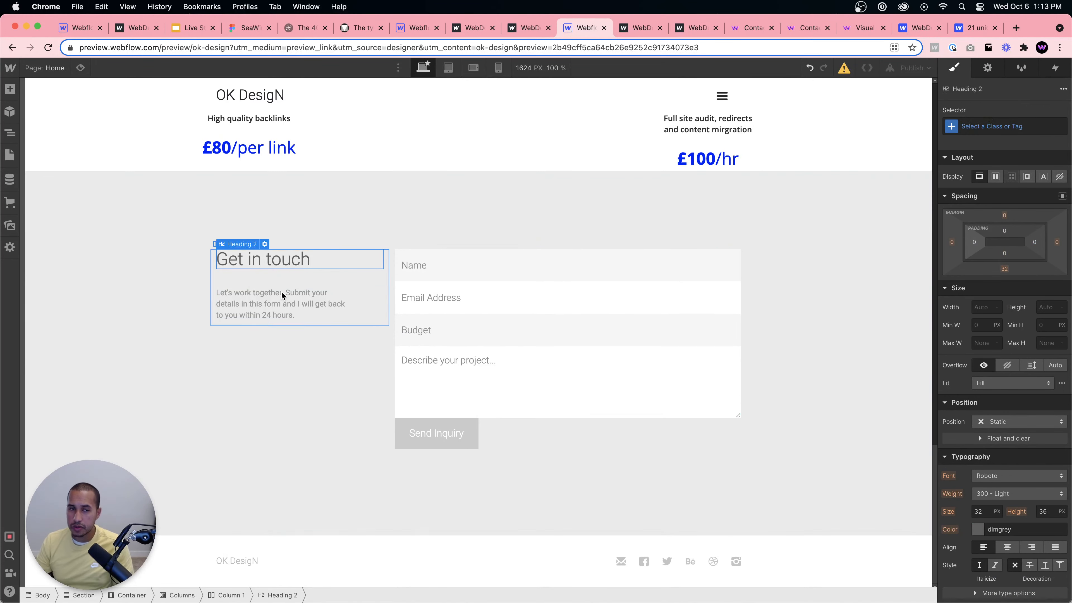
pyautogui.click(512, 198)
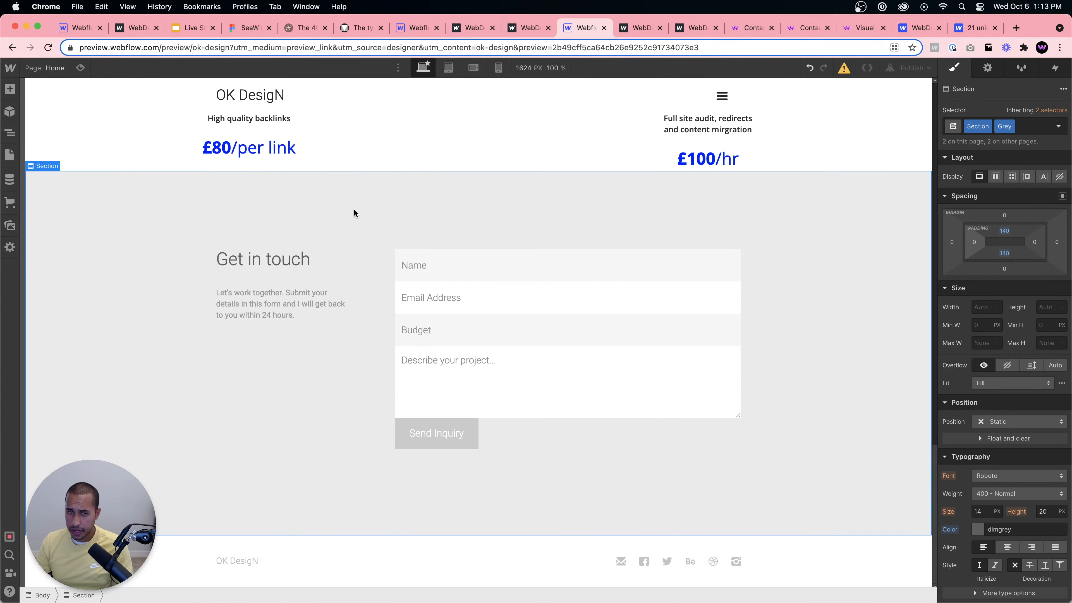
# Try a pink #ffacac background colour on the Get in touch section.
pyautogui.scroll(-5, 1022, 415)
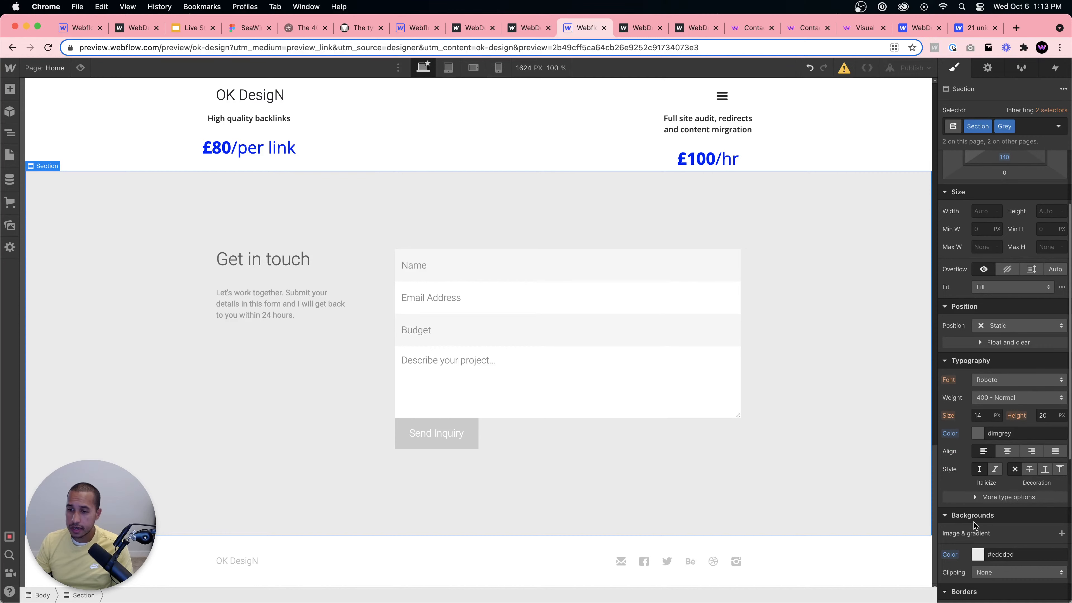
pyautogui.click(978, 554)
pyautogui.moveTo(989, 456)
pyautogui.mouseDown()
pyautogui.moveTo(945, 426)
pyautogui.moveTo(936, 400)
pyautogui.moveTo(970, 373)
pyautogui.moveTo(992, 373)
pyautogui.moveTo(1005, 373)
pyautogui.moveTo(1005, 397)
pyautogui.moveTo(970, 382)
pyautogui.moveTo(979, 371)
pyautogui.moveTo(979, 405)
pyautogui.moveTo(972, 361)
pyautogui.moveTo(961, 358)
pyautogui.moveTo(981, 356)
pyautogui.mouseUp()
pyautogui.click(682, 332)
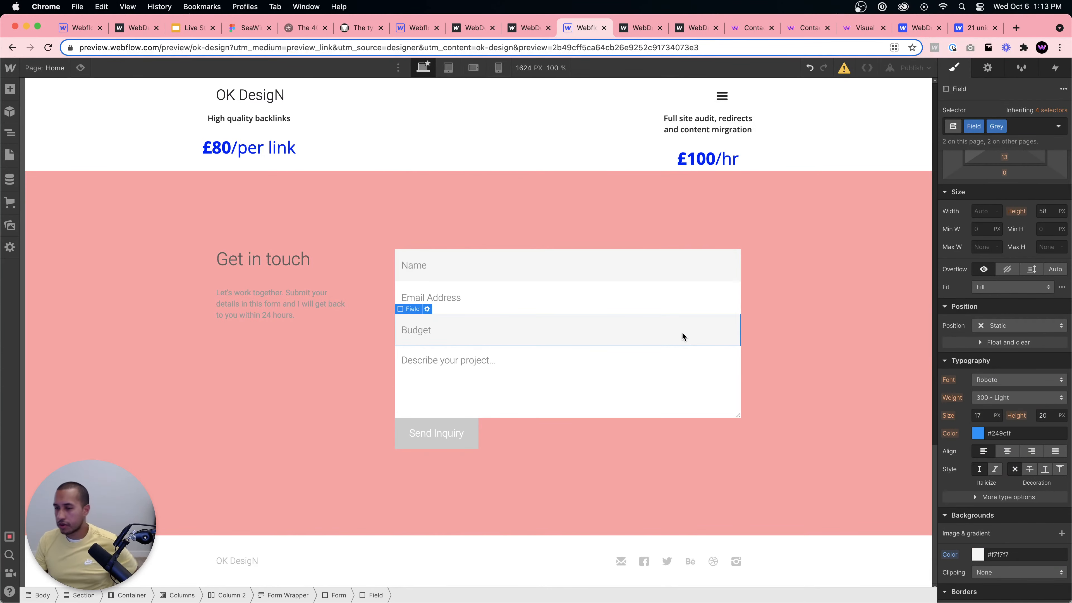
pyautogui.click(503, 185)
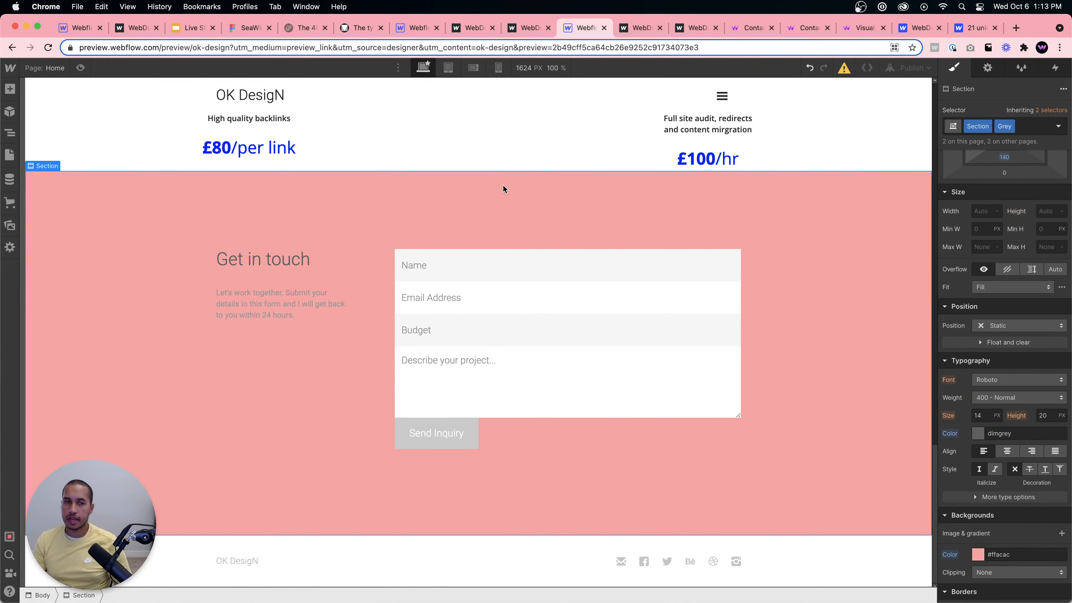
# Try setting the Get in touch heading's text colour to near-black #020202.
pyautogui.click(413, 274)
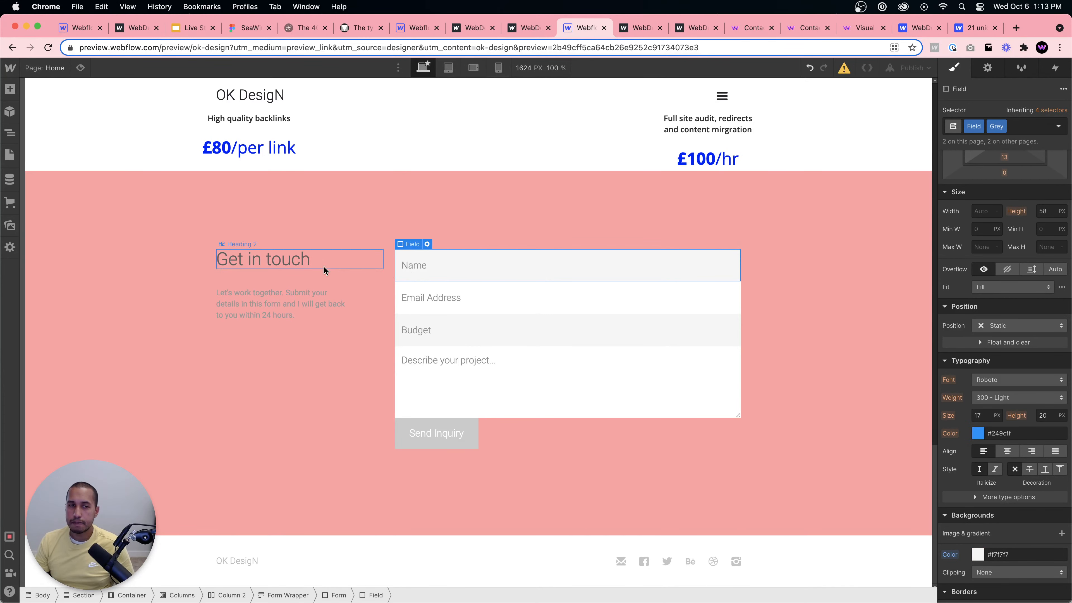
pyautogui.click(307, 267)
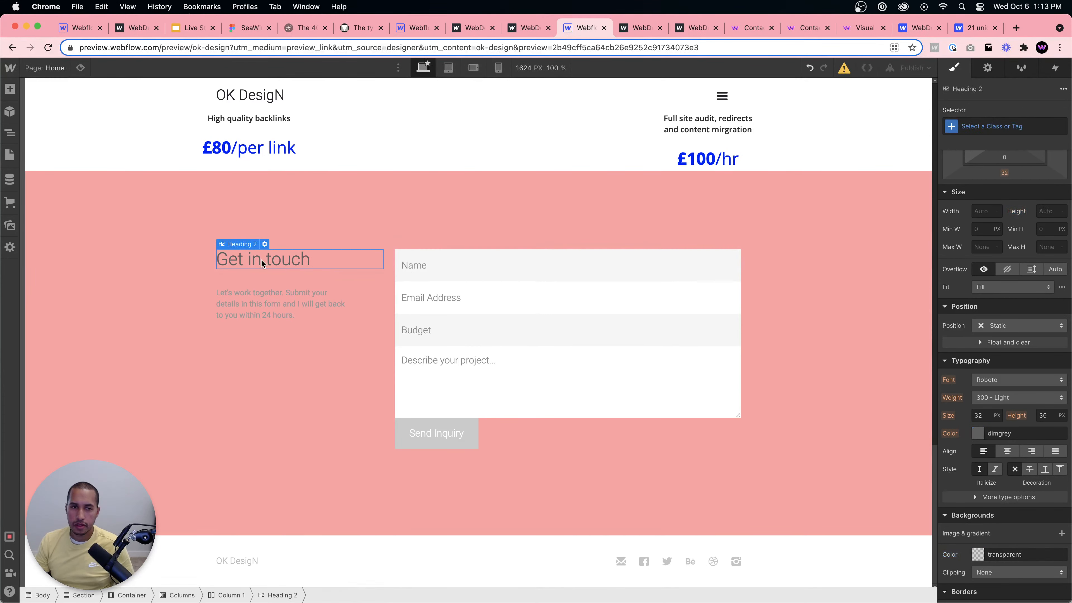
pyautogui.scroll(-1, 983, 414)
pyautogui.click(977, 412)
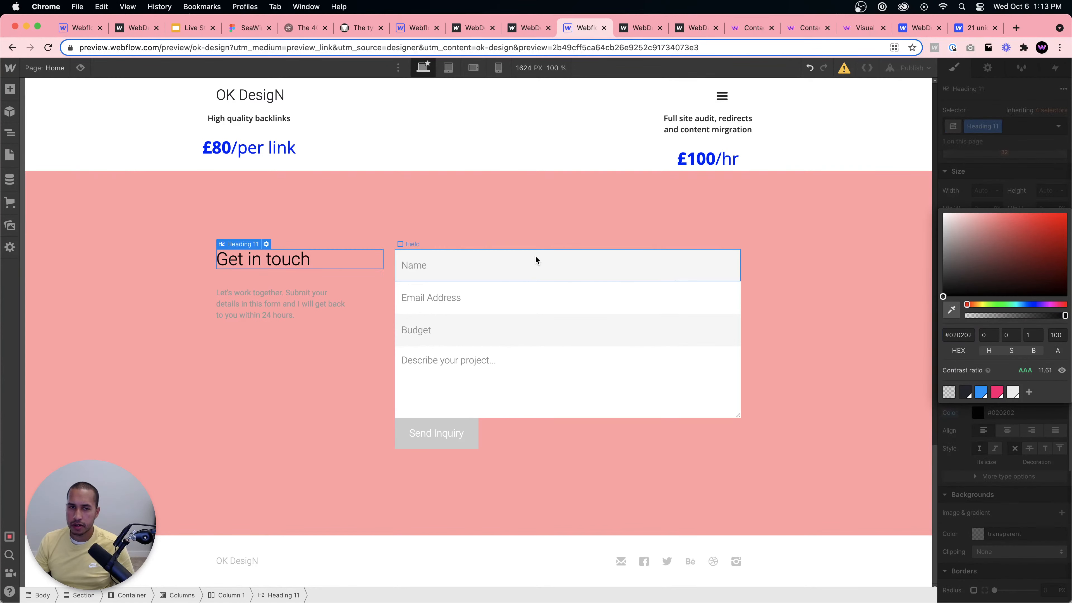
pyautogui.click(396, 262)
pyautogui.click(613, 236)
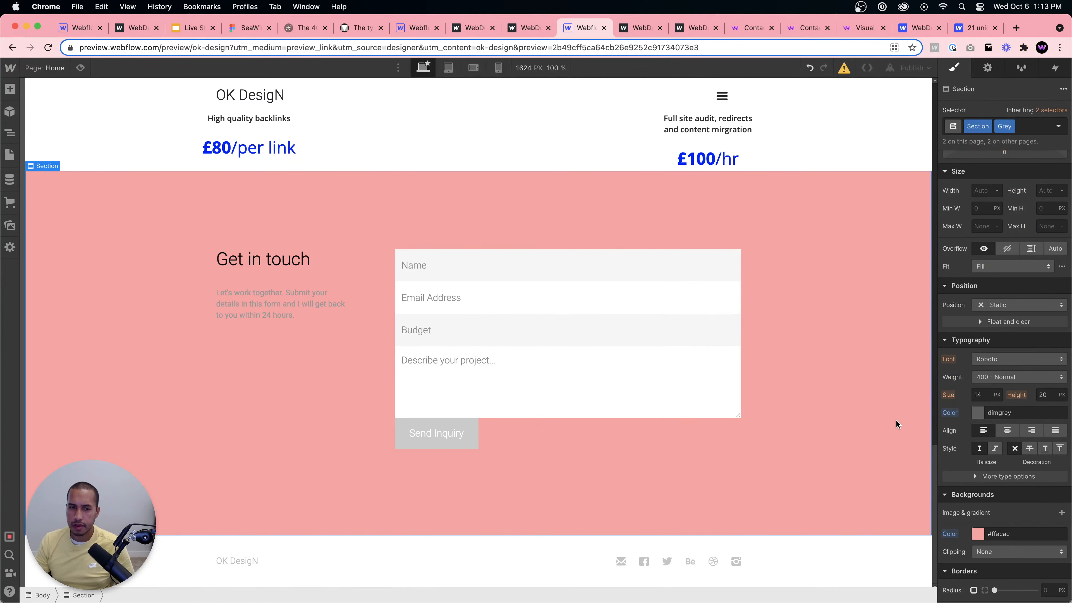
# Inspect the footer's social icons wrapper and the footer logo text.
pyautogui.click(677, 563)
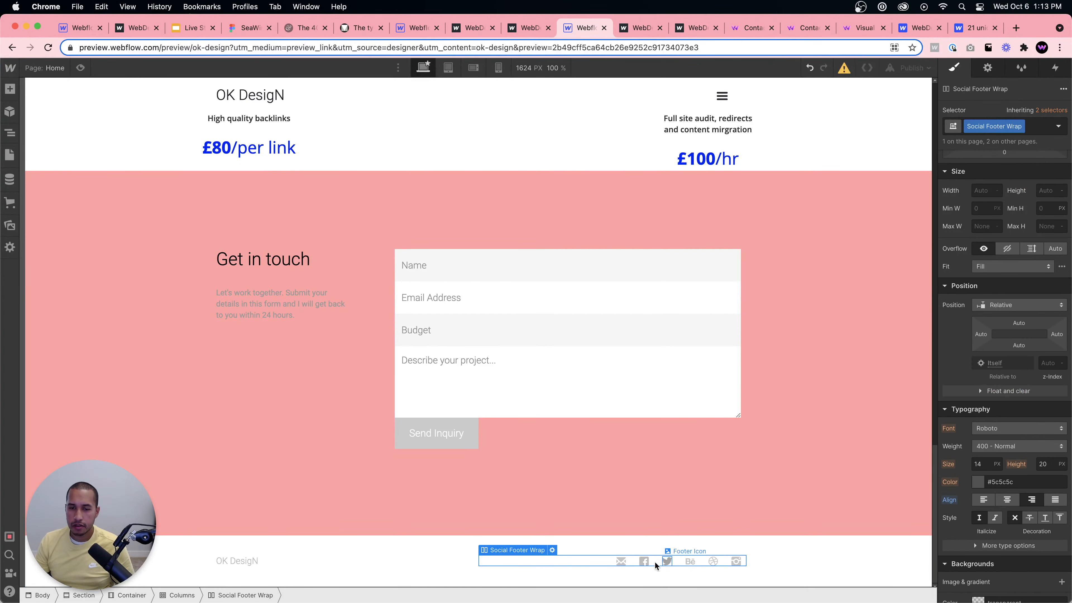
pyautogui.click(736, 561)
pyautogui.click(236, 565)
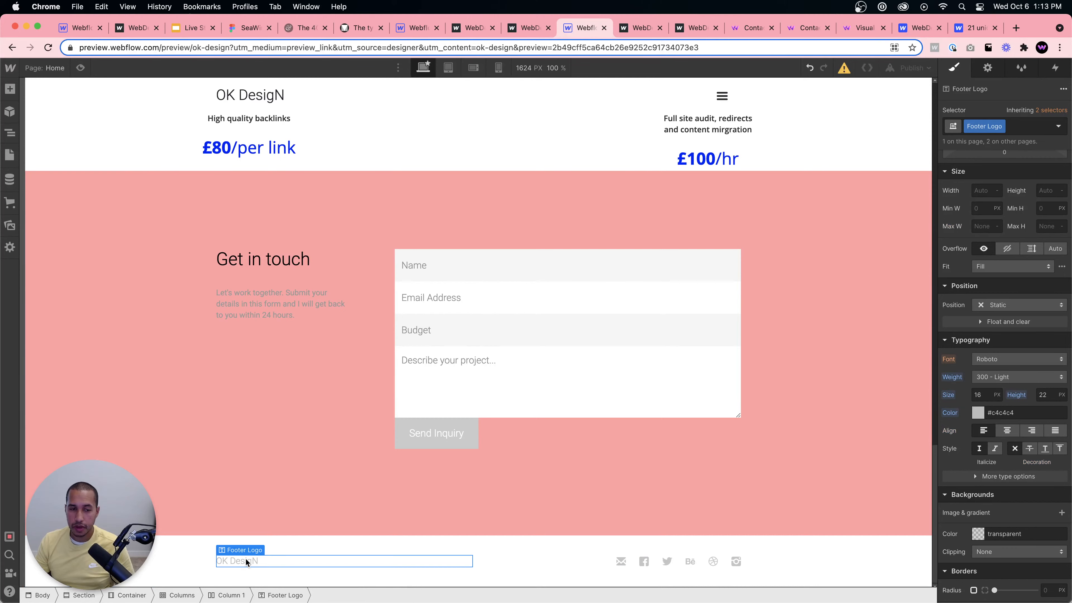
# Review the pink background across the homepage sections and undo the heading colour and section background changes.
pyautogui.scroll(15, 400, 332)
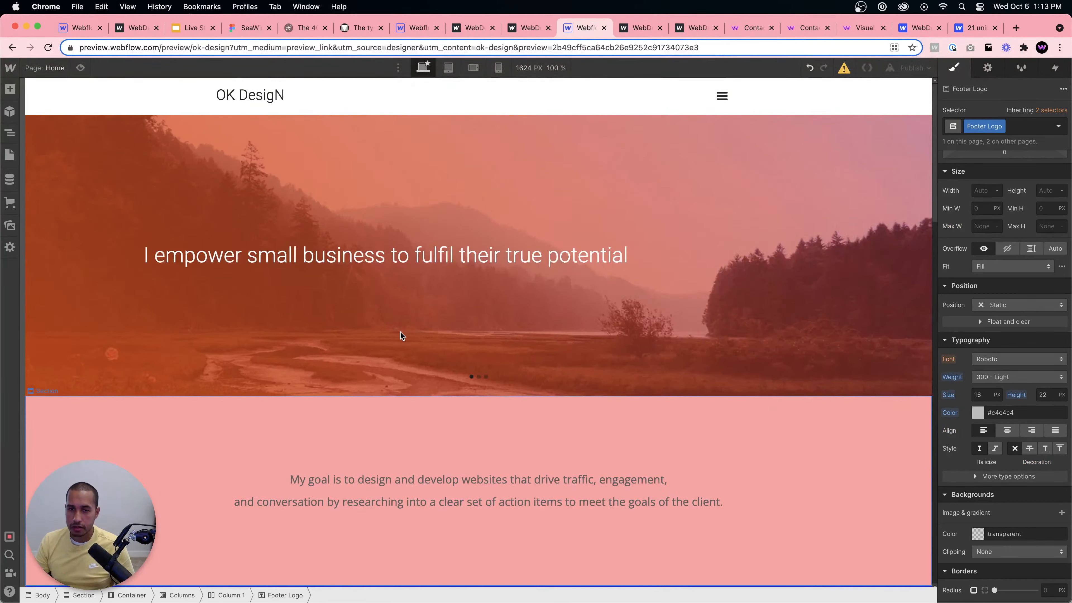
pyautogui.scroll(-10, 400, 332)
pyautogui.scroll(-10, 400, 345)
pyautogui.click(227, 213)
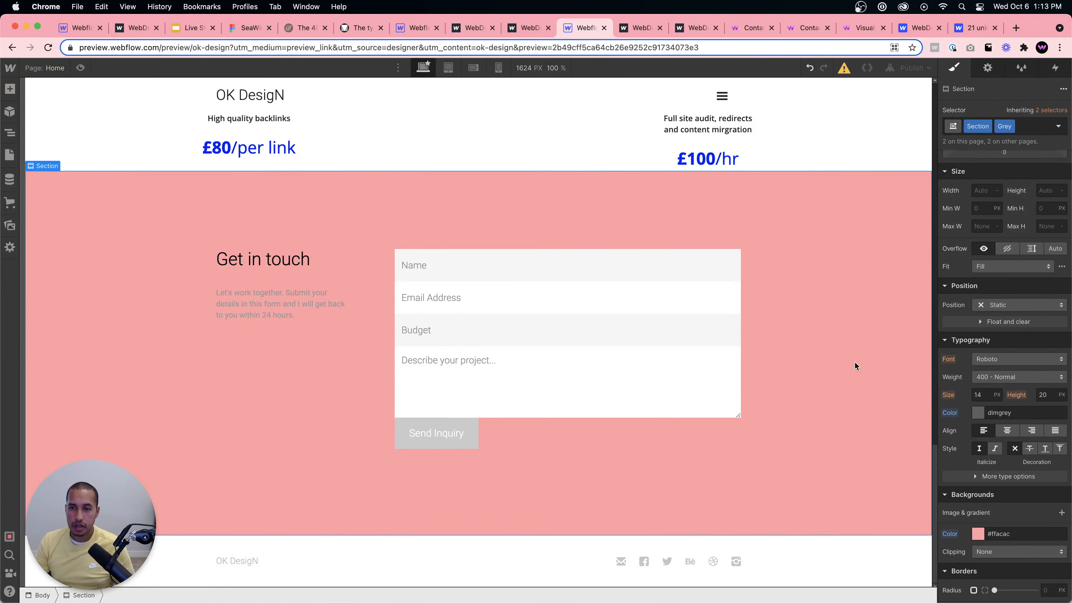
pyautogui.click(810, 68)
pyautogui.click(809, 68)
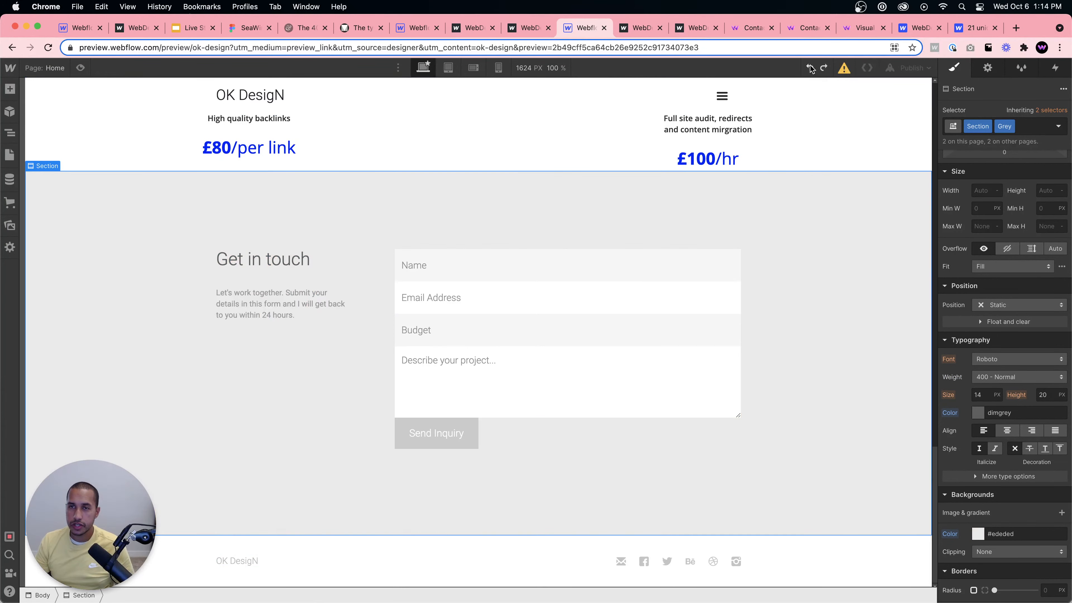
# Review the whole homepage from the hero slider down to the contact form and footer, and return to the hero.
pyautogui.scroll(15, 752, 198)
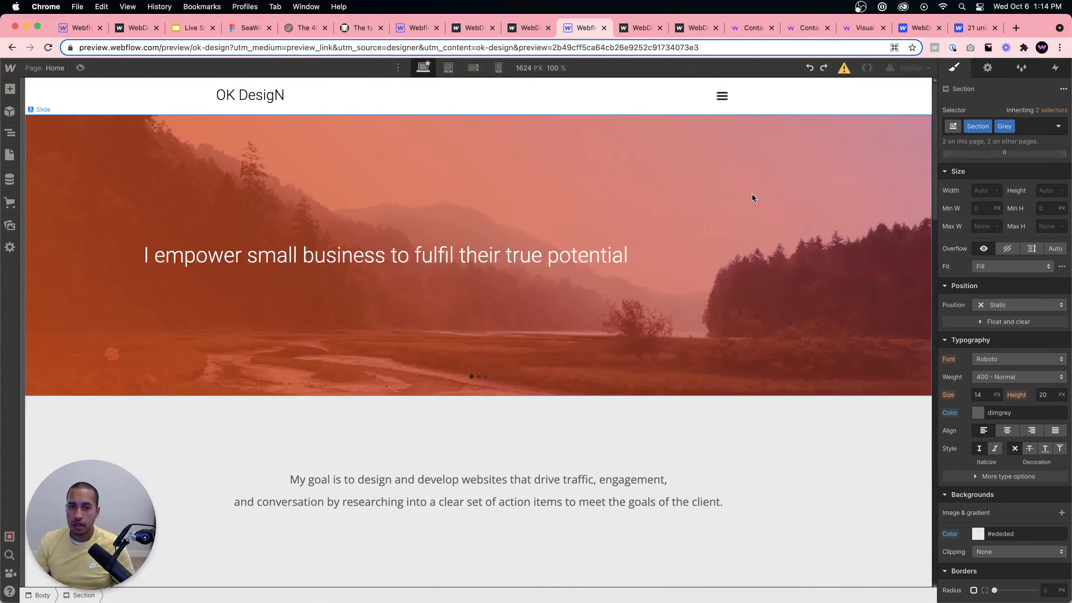
pyautogui.click(738, 229)
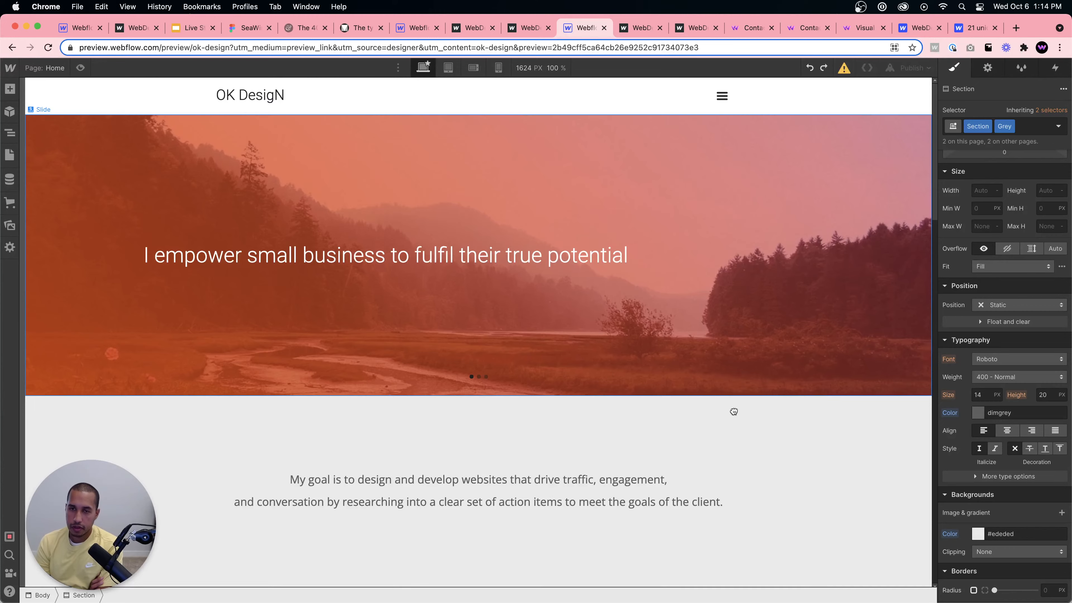
pyautogui.scroll(-10, 733, 412)
pyautogui.scroll(-5, 734, 413)
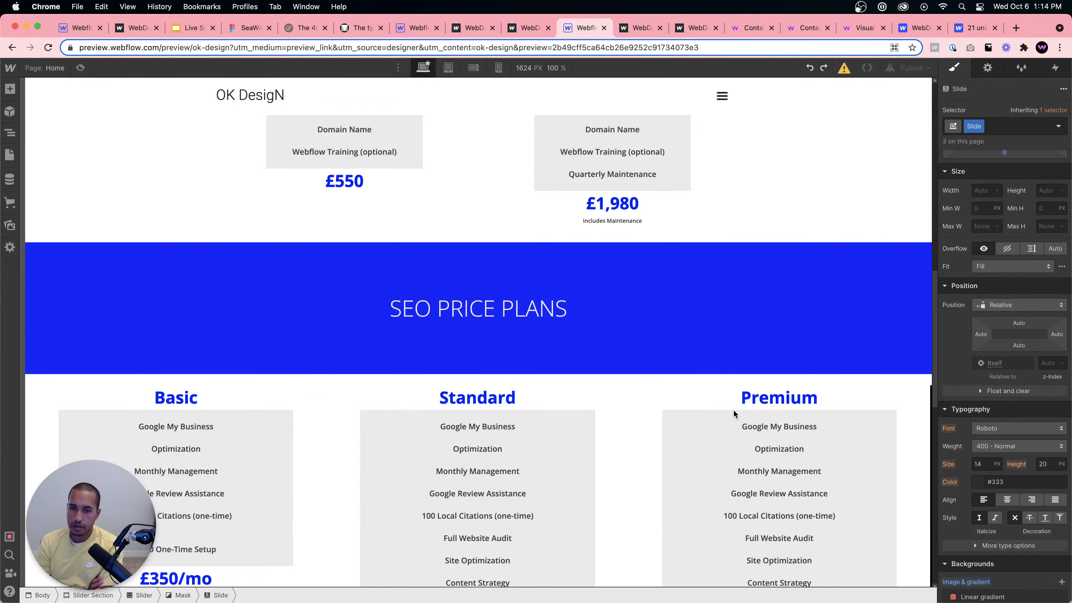
pyautogui.scroll(-6, 734, 413)
pyautogui.scroll(-5, 733, 408)
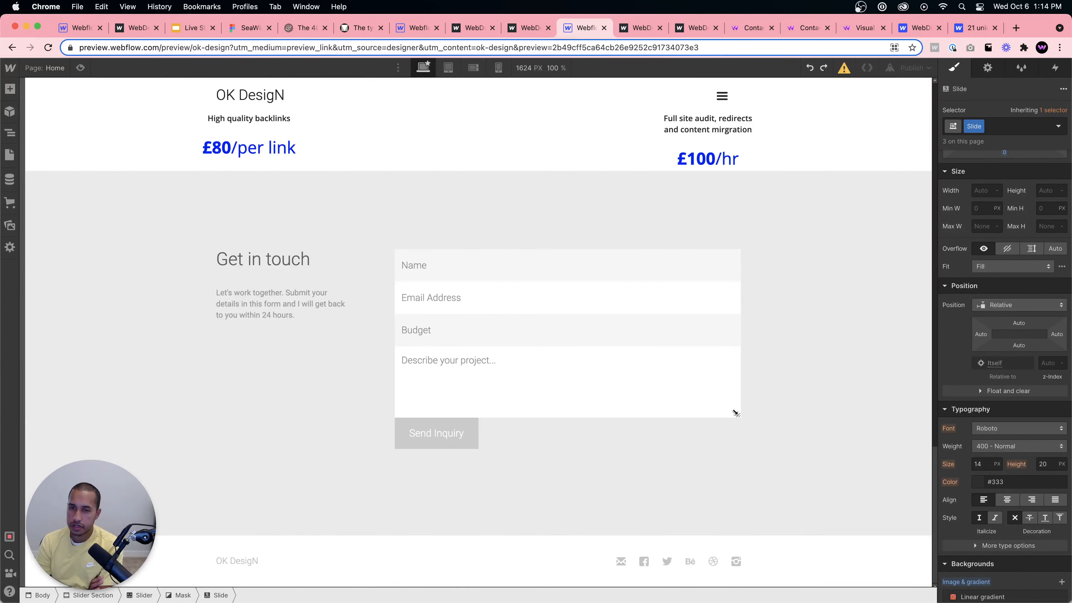
pyautogui.scroll(12, 742, 401)
pyautogui.scroll(6, 742, 401)
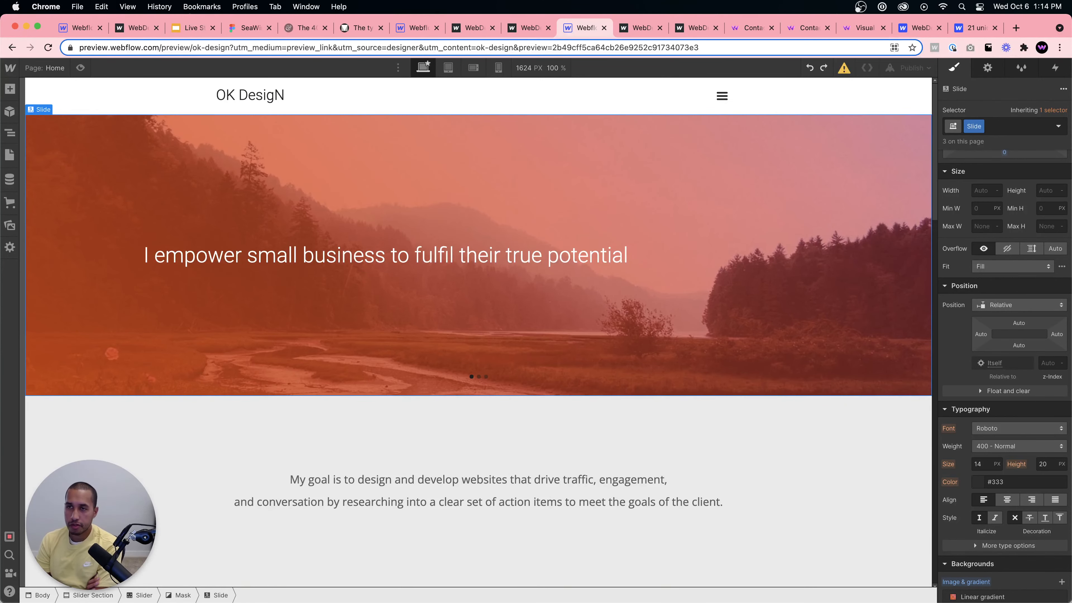
# Look through the Webflow blog's web design inspiration article, including Behance, Awwwards and CSS Nectar, and return to the OK DesigN project.
pyautogui.click(974, 28)
pyautogui.scroll(-20, 674, 326)
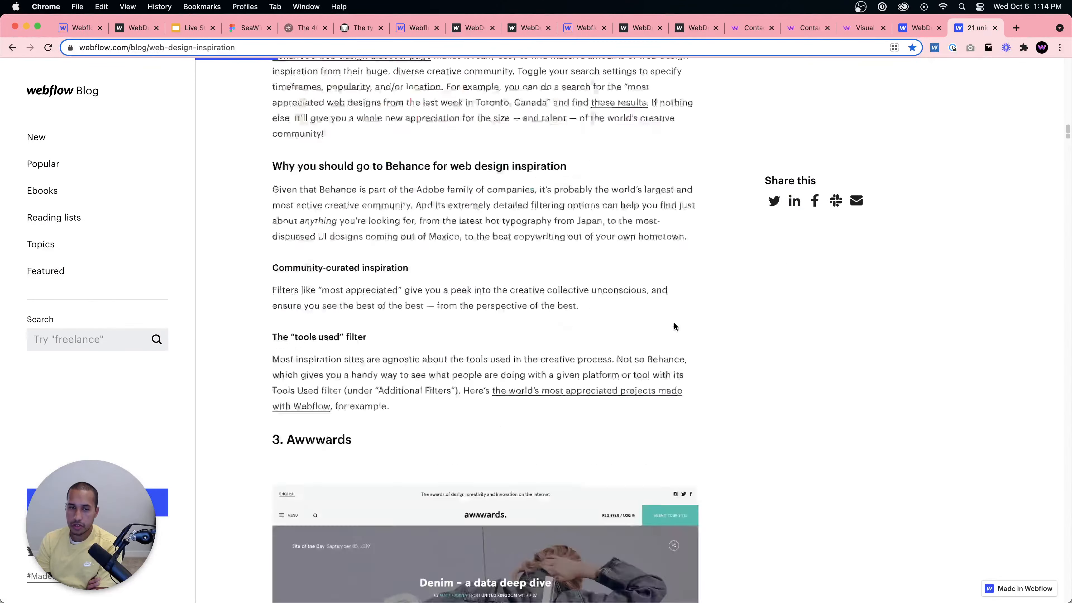
pyautogui.scroll(-5, 675, 318)
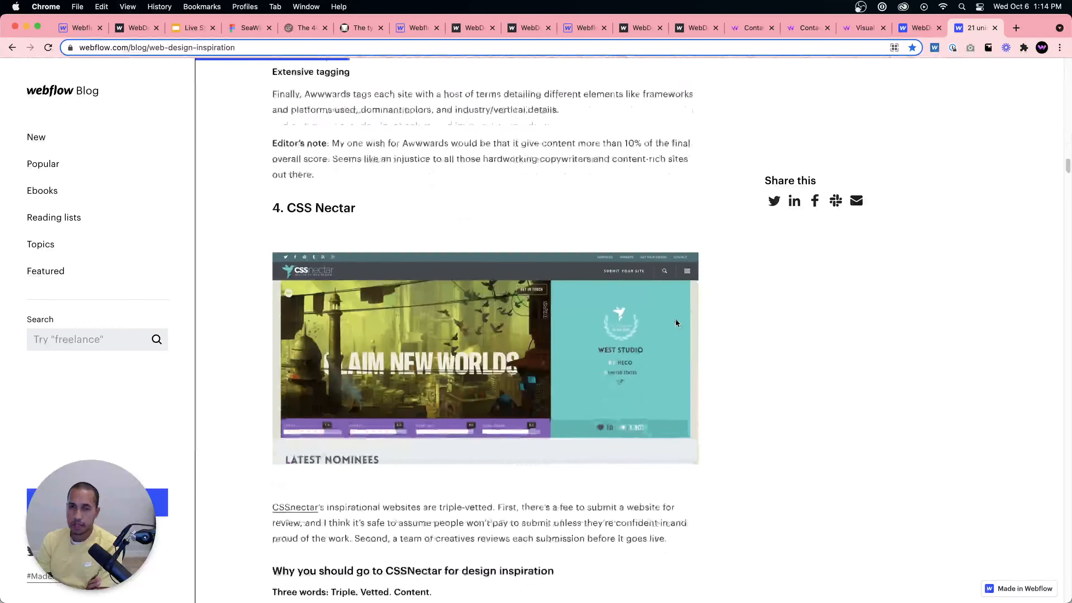
pyautogui.click(412, 27)
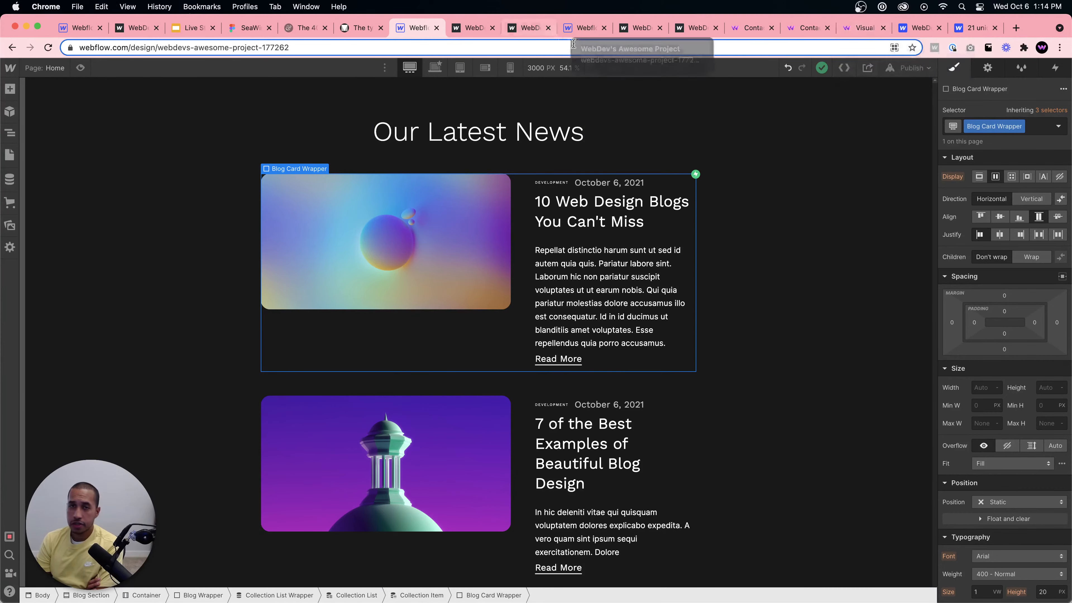
pyautogui.click(580, 28)
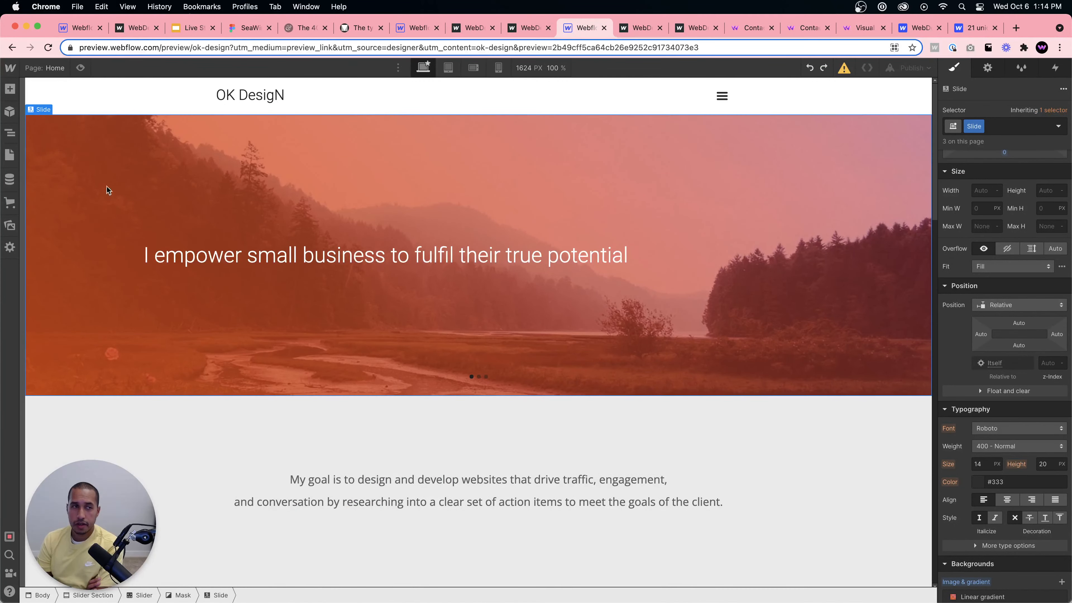
# Examine the page's element structure, collapsing the Slider Section and first Section and locating the price plans Container and Column 5.
pyautogui.click(10, 133)
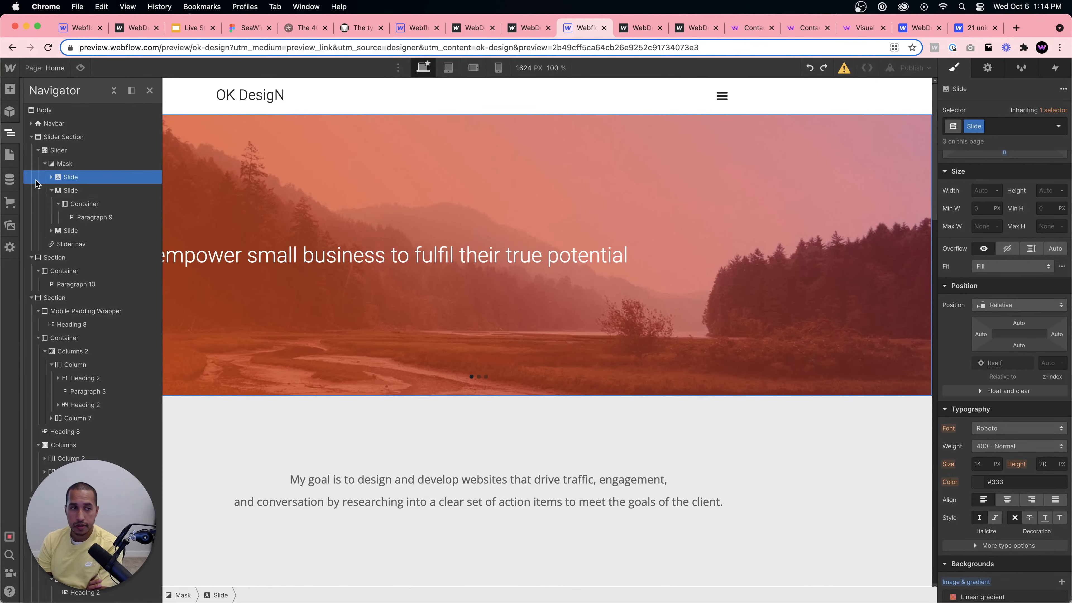
pyautogui.click(38, 150)
pyautogui.click(31, 137)
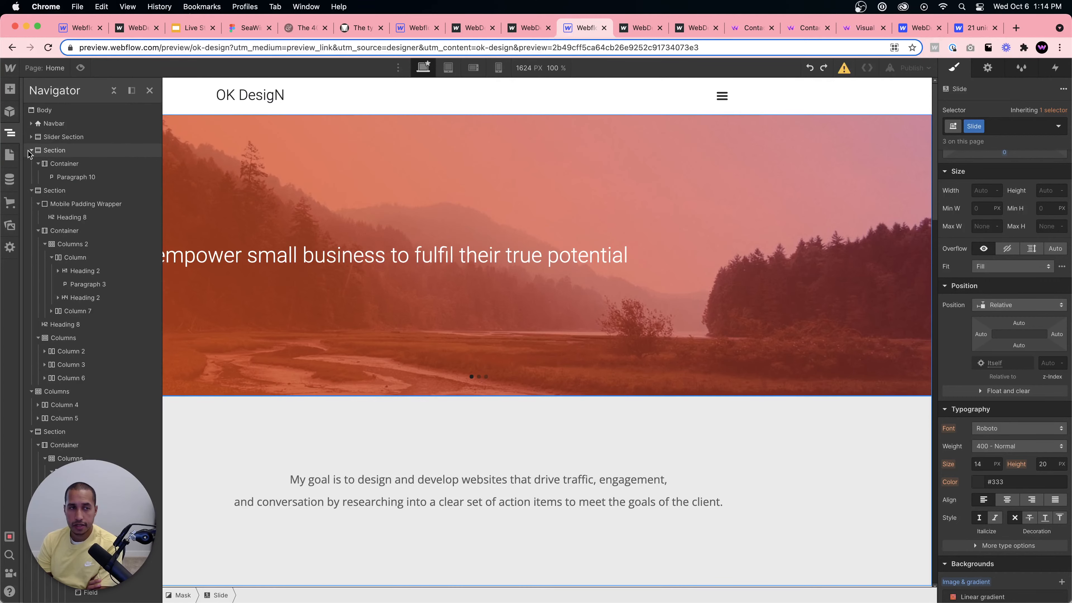
pyautogui.click(31, 150)
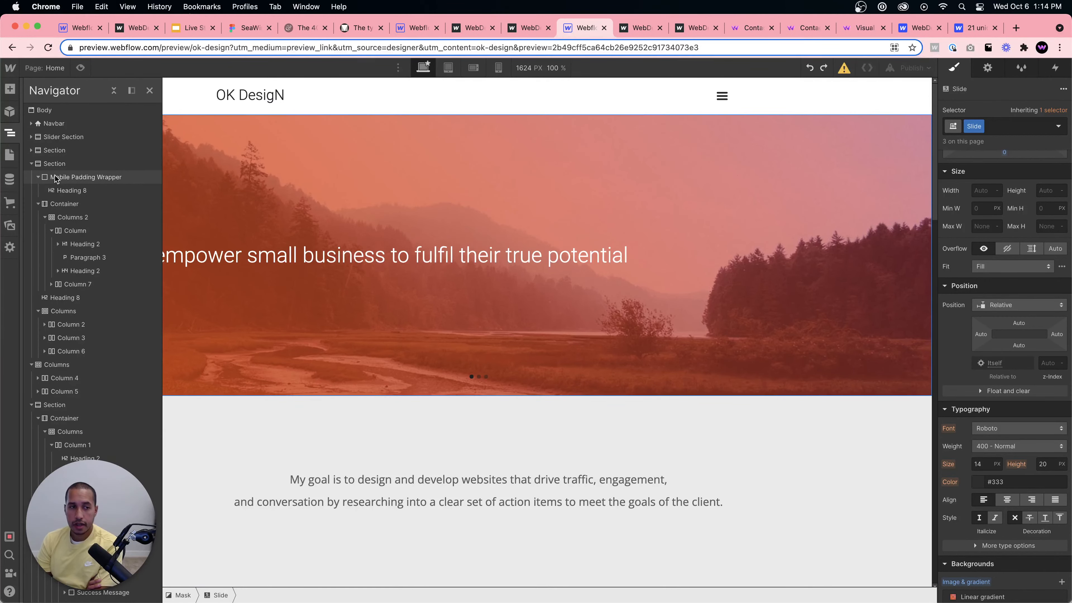
pyautogui.click(78, 215)
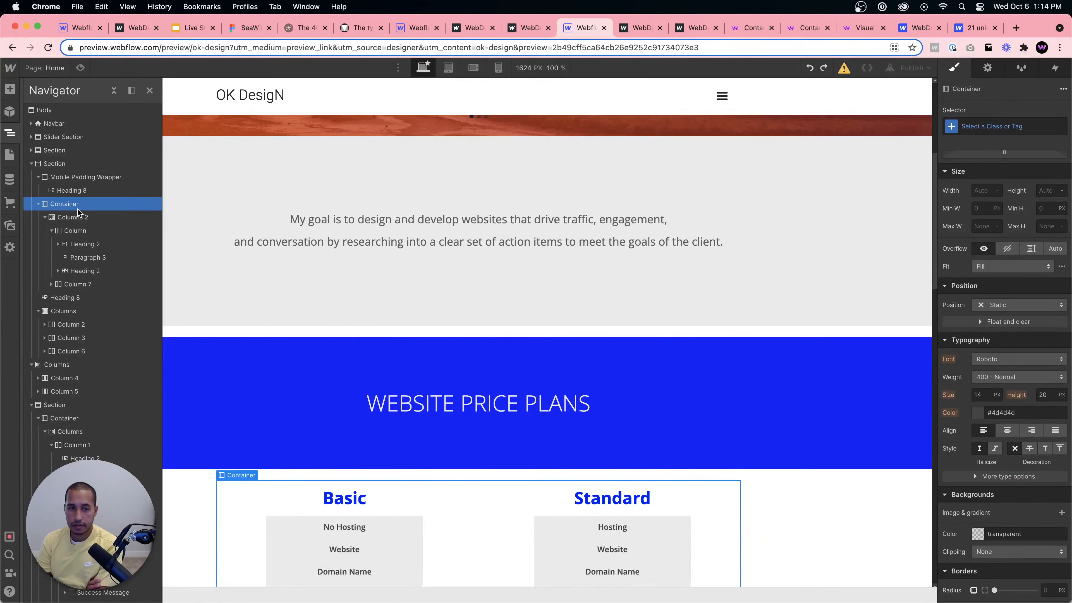
pyautogui.click(69, 205)
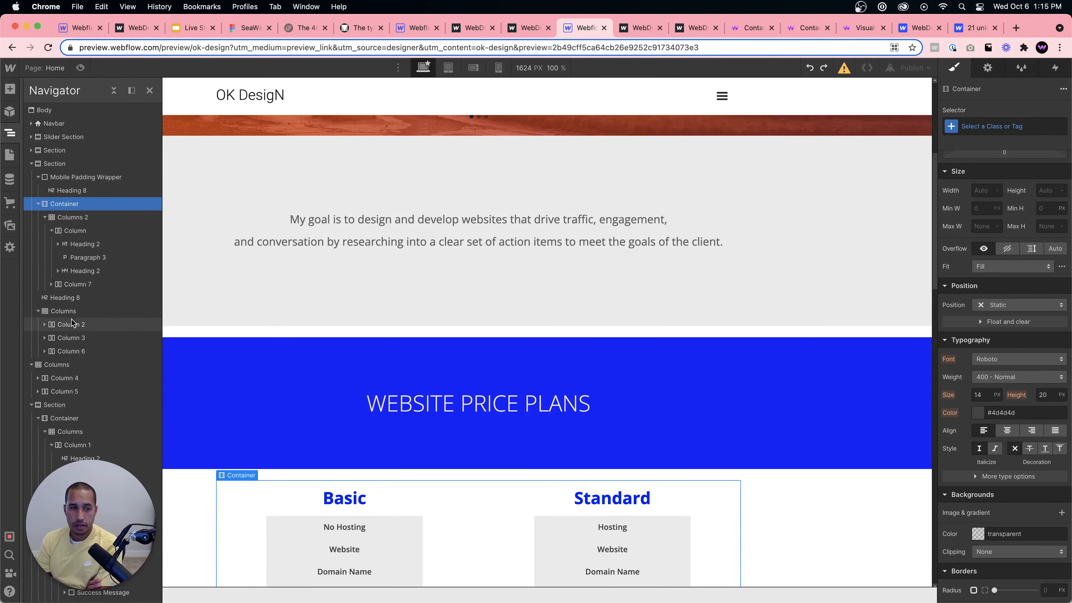
pyautogui.click(97, 417)
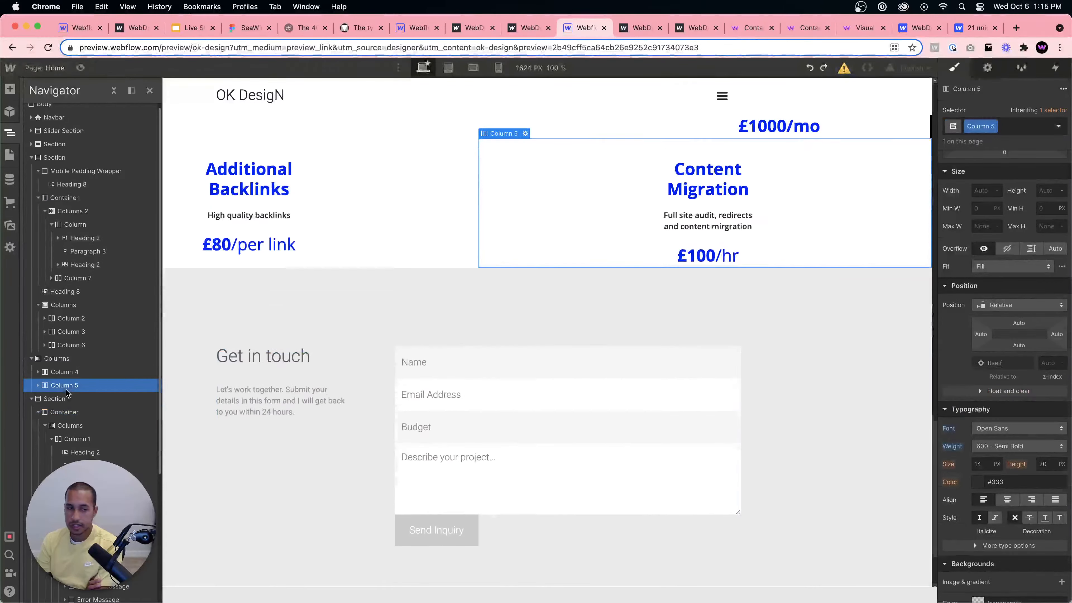
# Locate the first Footer Social Link in the OK DesigN element structure, and switch to the published Our Latest News page.
pyautogui.scroll(15, 342, 338)
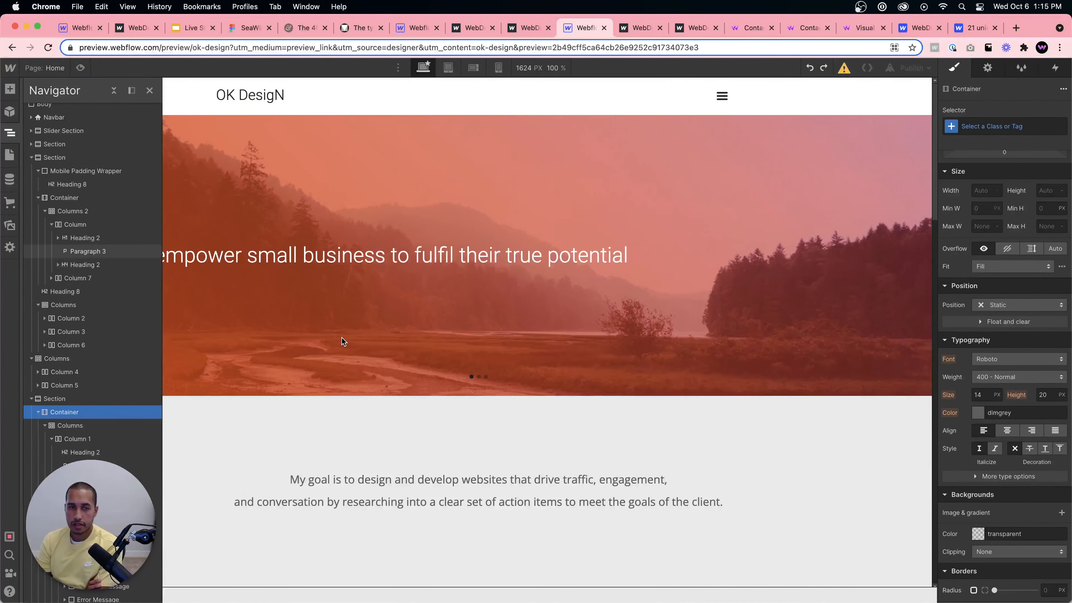
pyautogui.scroll(-5, 39, 399)
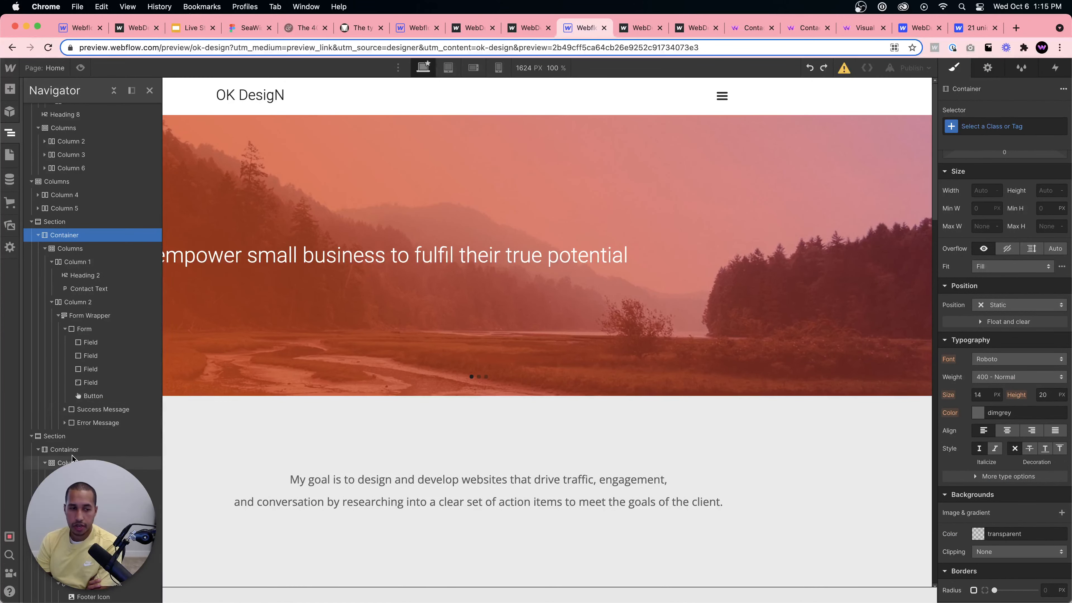
pyautogui.click(67, 516)
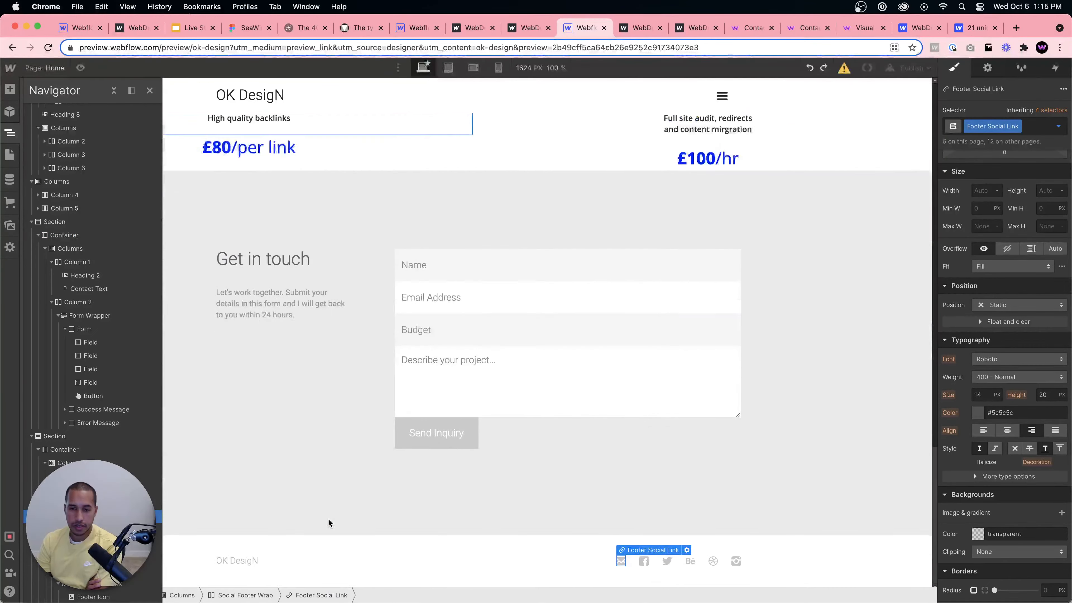
pyautogui.scroll(5, 90, 372)
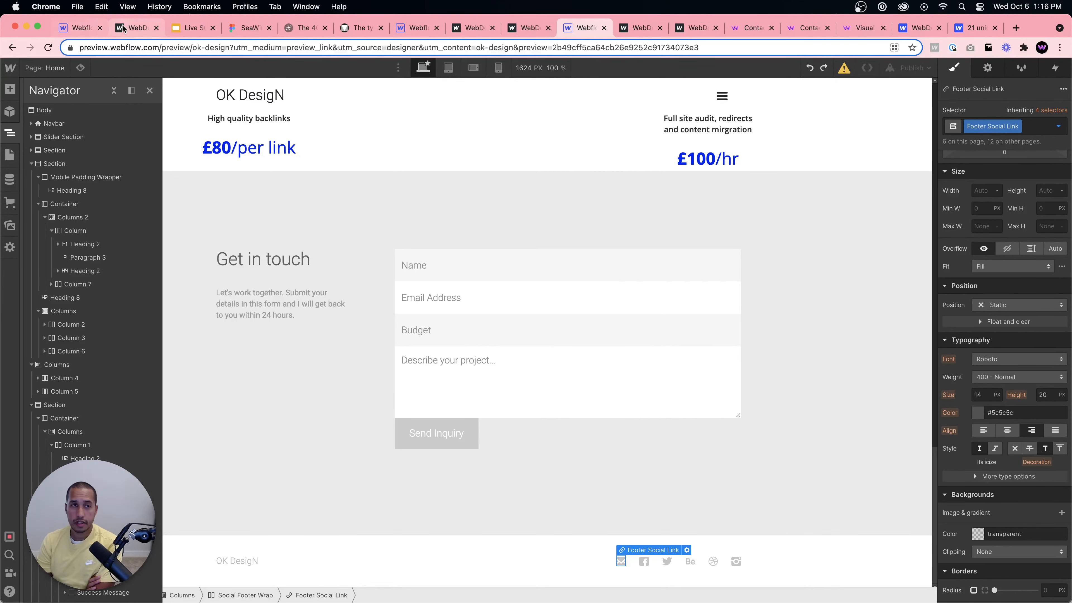
pyautogui.click(132, 30)
pyautogui.scroll(3, 272, 208)
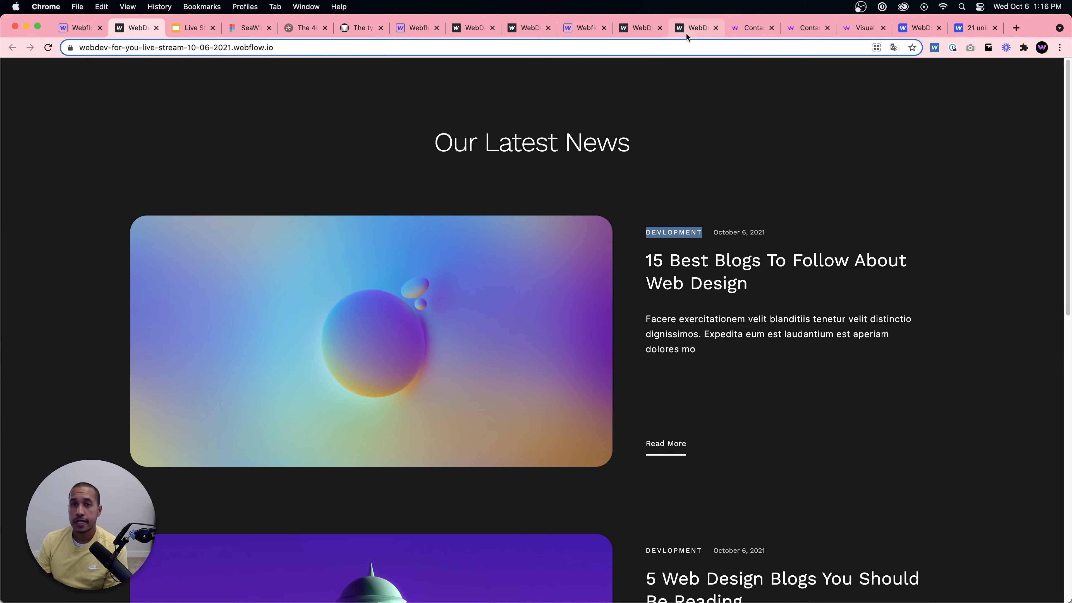
# Open webdevforyou.com in a new tab and go through its Resources page to the Learn UI Design course.
pyautogui.press('super+t')
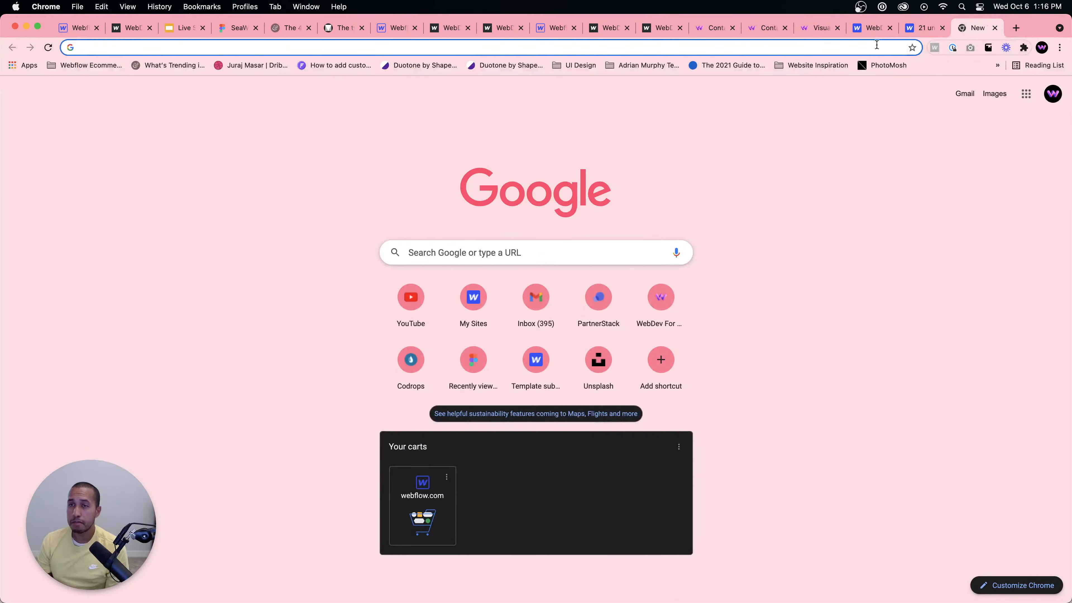
pyautogui.write('webdevforyou.com')
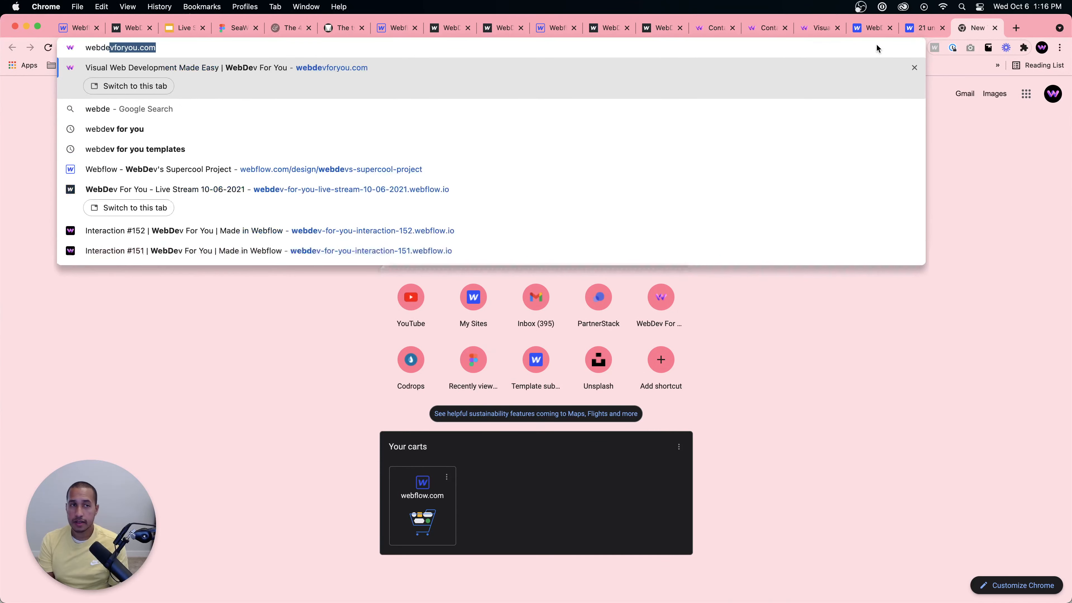
pyautogui.press('Return')
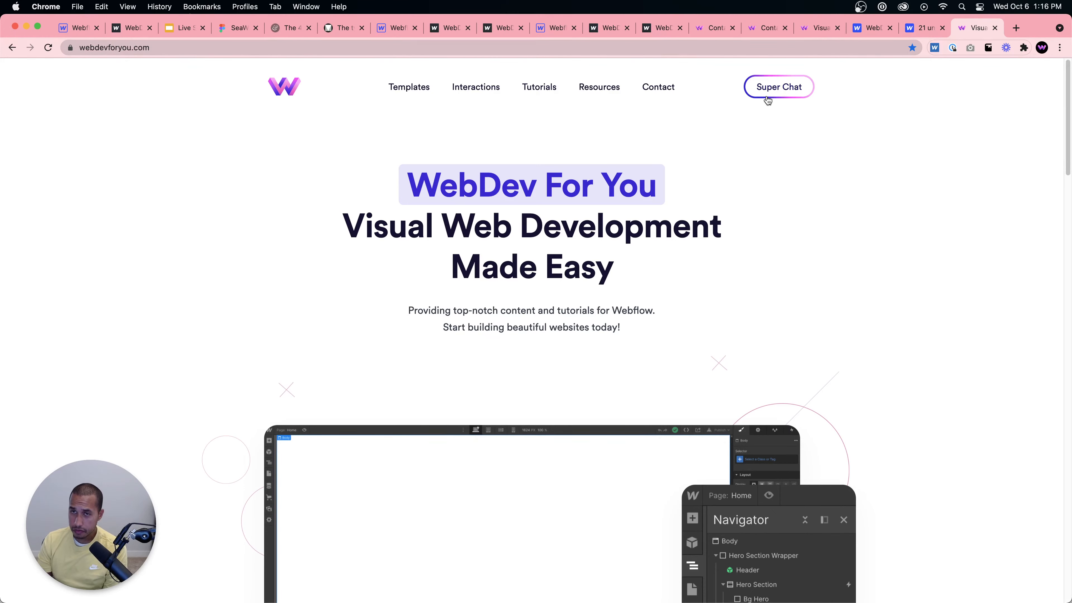
pyautogui.click(604, 90)
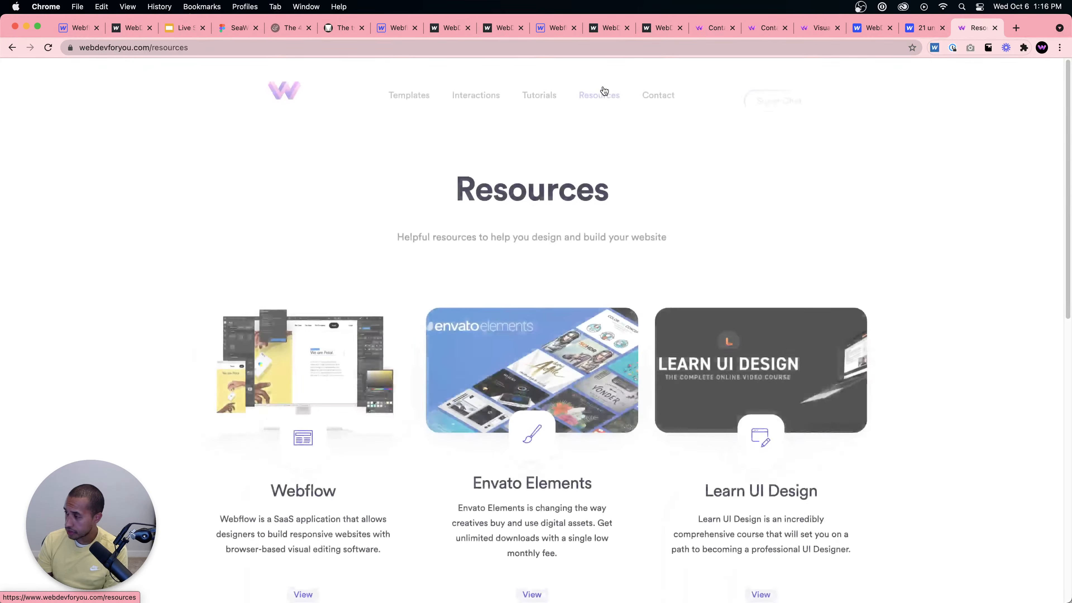
pyautogui.scroll(-3, 649, 202)
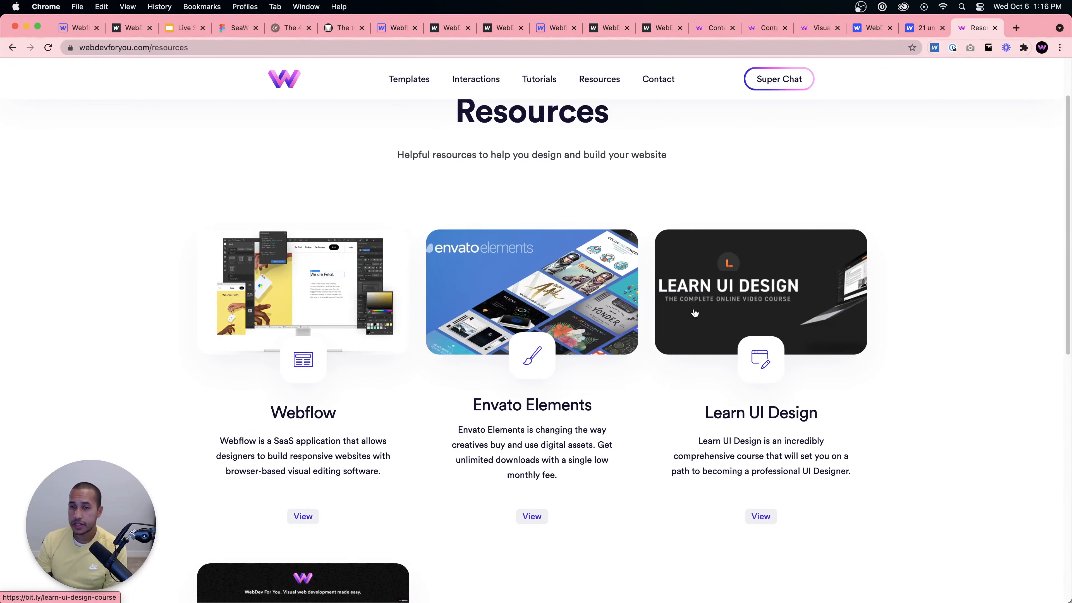
pyautogui.click(780, 308)
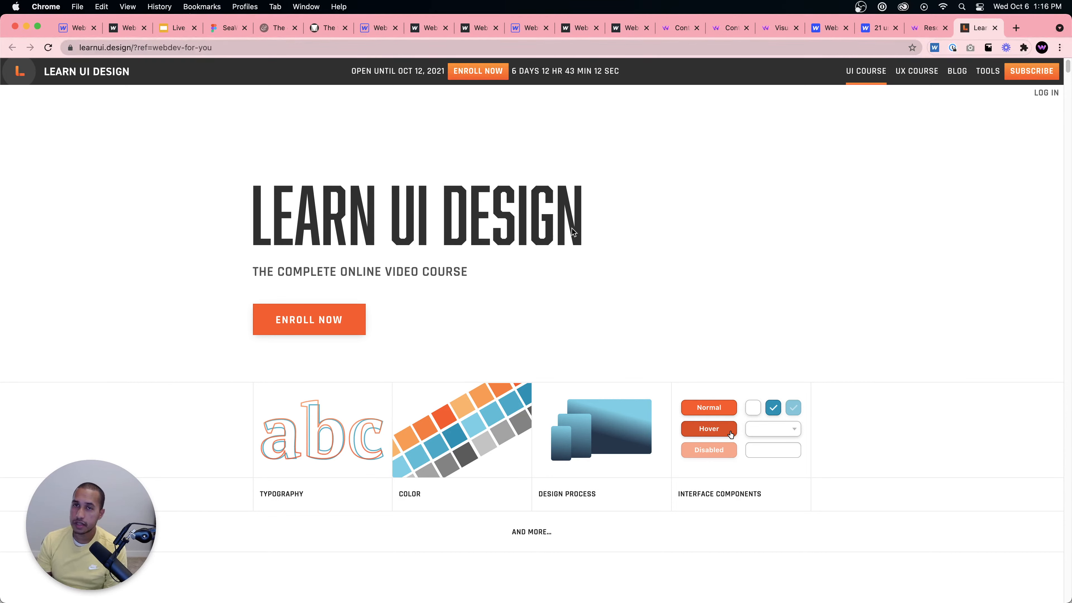
# Review the WebDev For You homepage from the hero down to the footer, and return to the Learn UI Design course page.
pyautogui.click(680, 28)
pyautogui.click(284, 79)
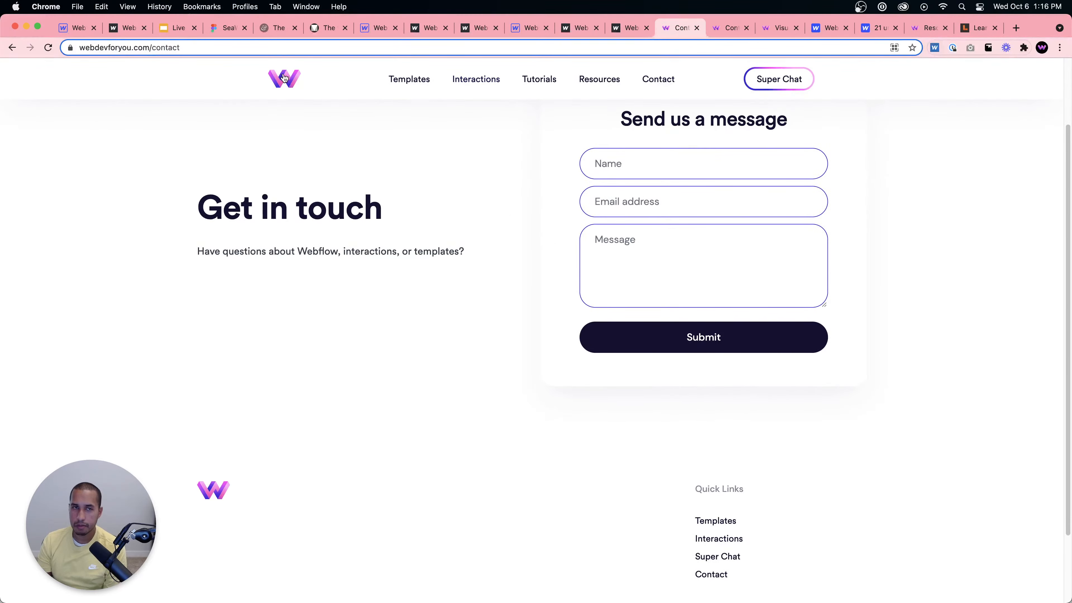
pyautogui.scroll(-10, 443, 313)
pyautogui.scroll(-10, 443, 315)
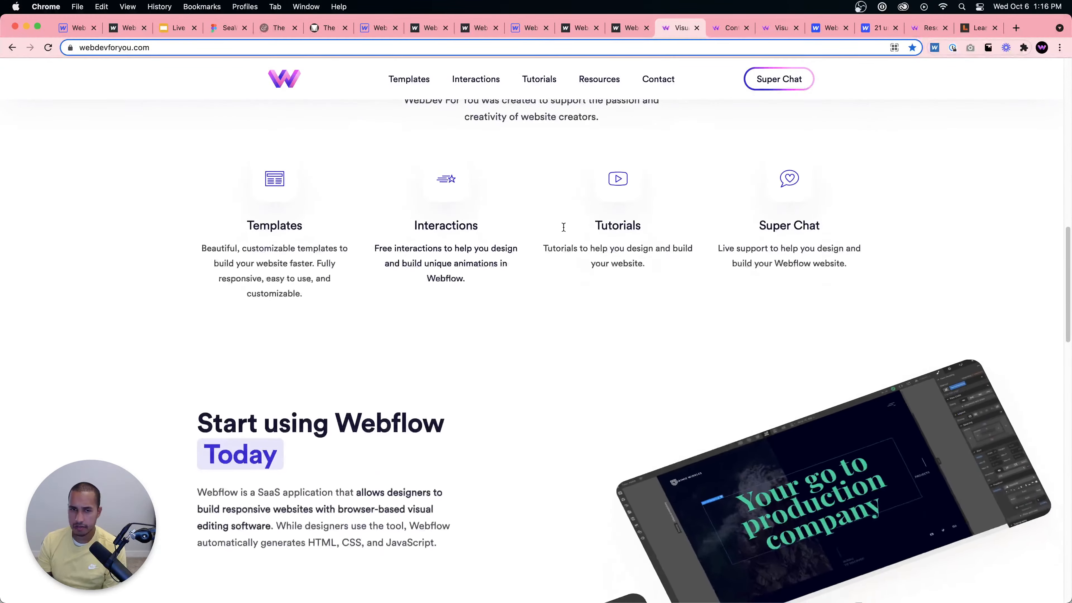
pyautogui.scroll(-5, 637, 360)
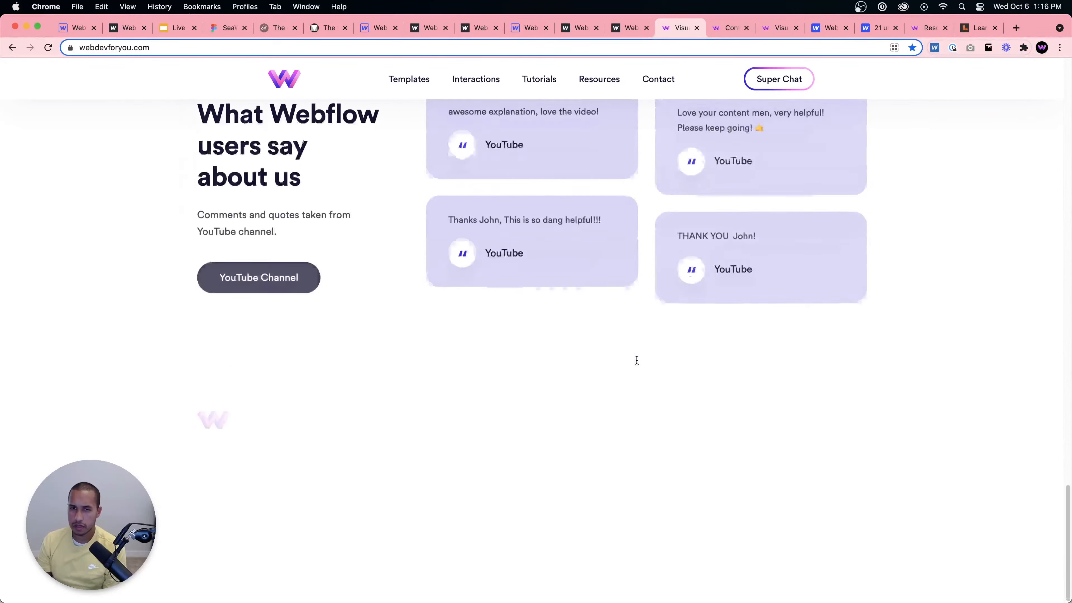
pyautogui.scroll(20, 635, 346)
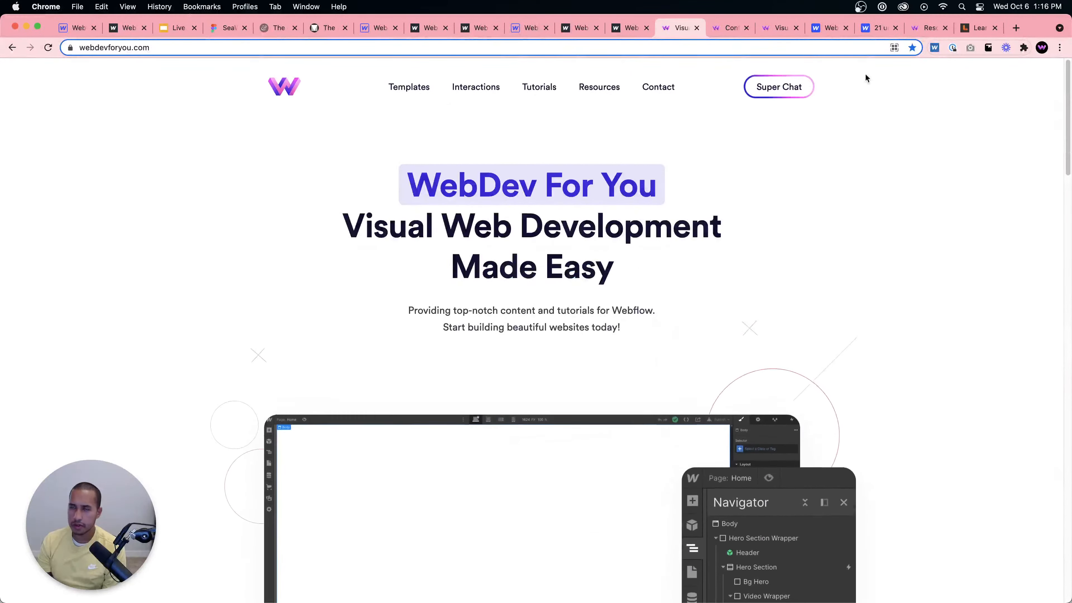
pyautogui.click(978, 28)
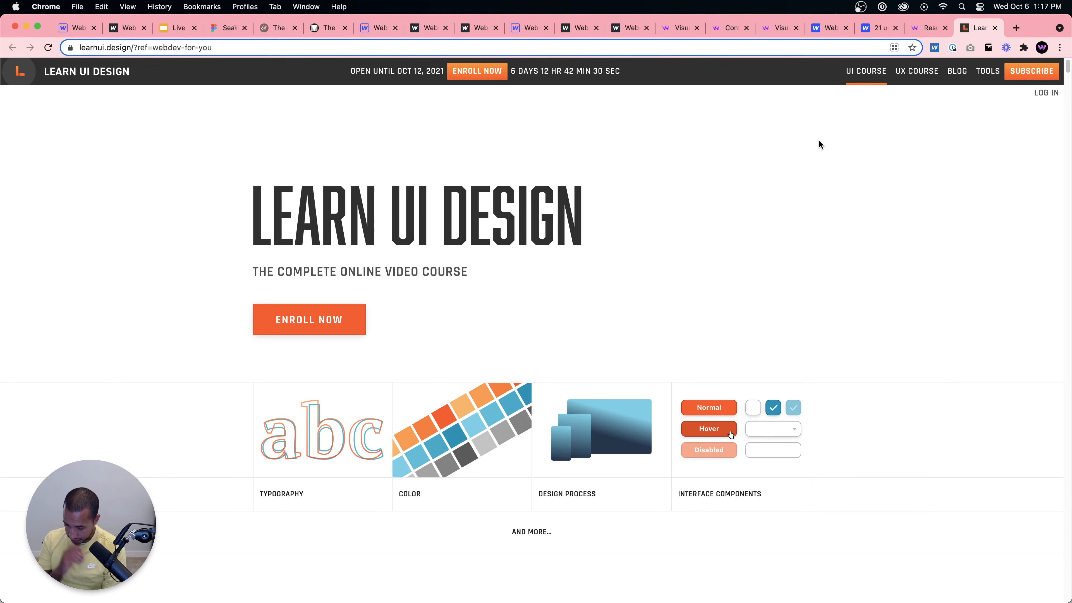
pyautogui.scroll(-1, 840, 154)
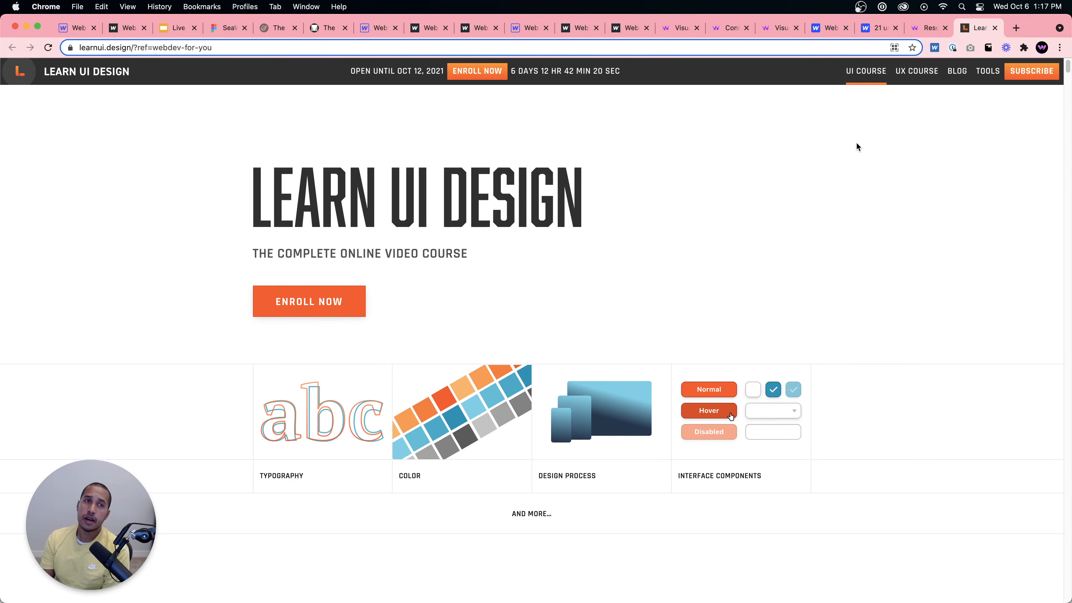
# Look through the testimonial and contact layouts of the SeaWire wireframe kit in Figma, and return to the published Our Latest News page.
pyautogui.click(367, 28)
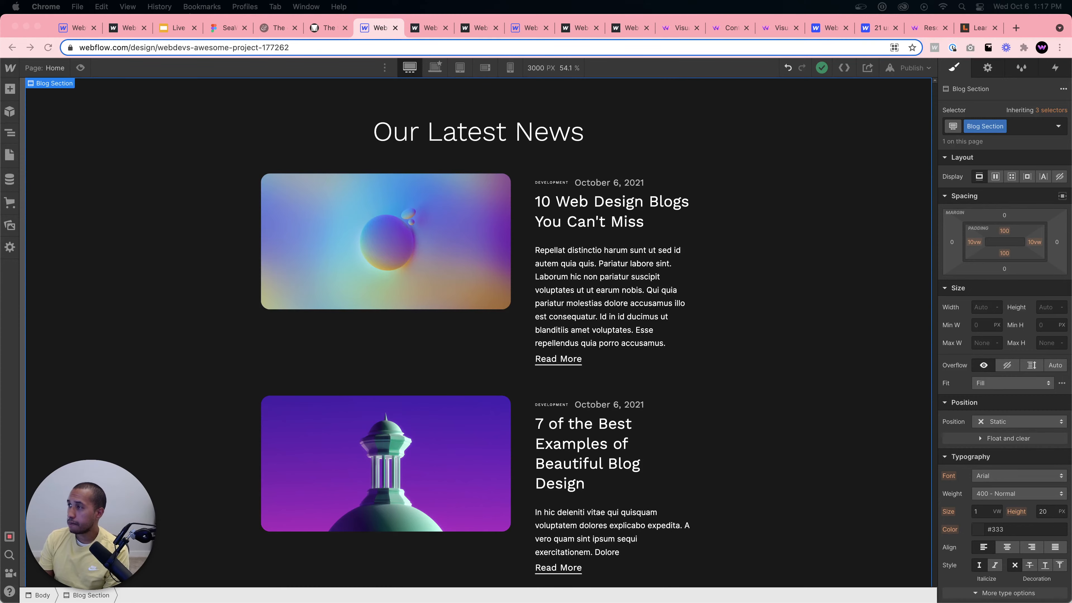
pyautogui.click(529, 31)
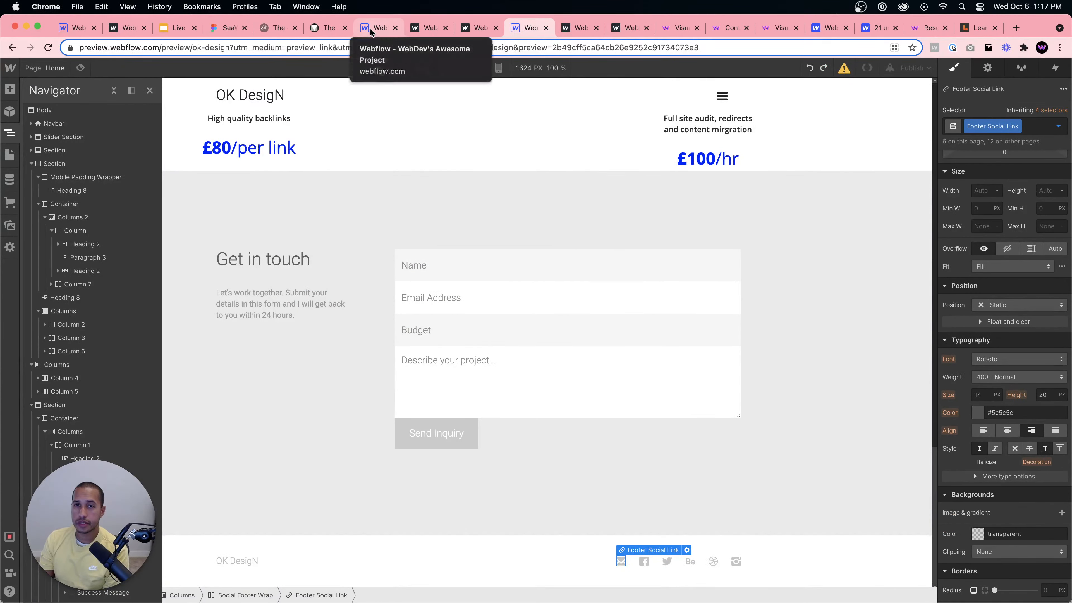
pyautogui.click(228, 28)
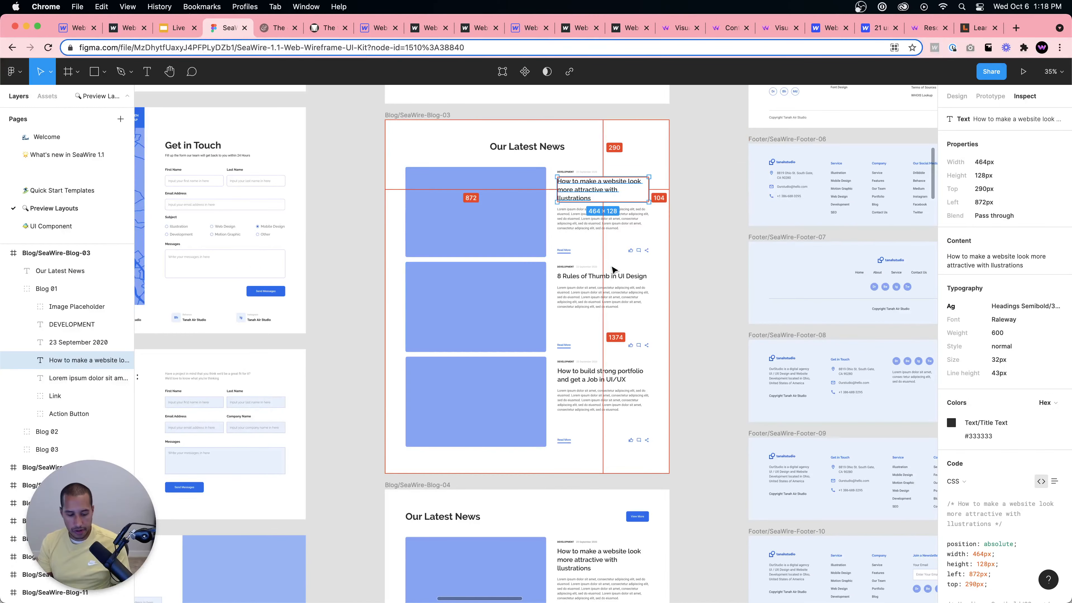
pyautogui.scroll(10, 461, 299)
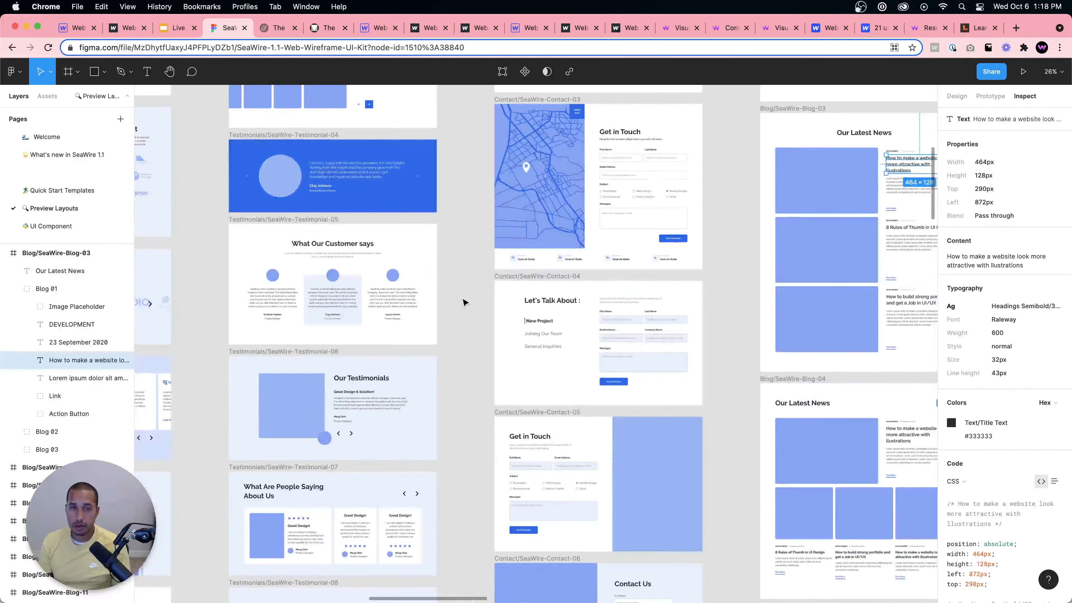
pyautogui.scroll(-3, 595, 194)
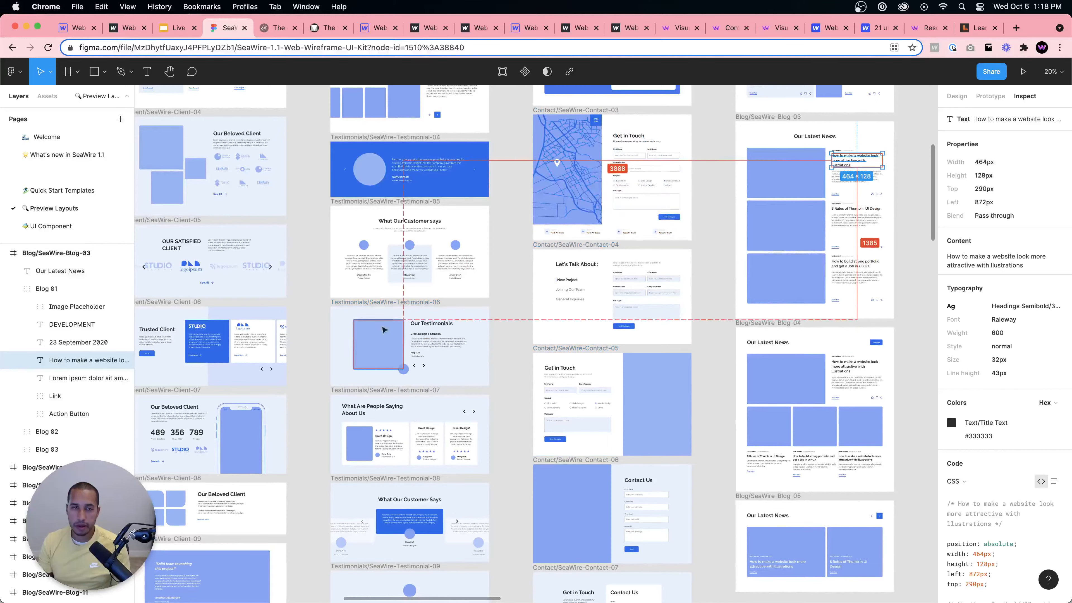
pyautogui.scroll(-5, 380, 380)
pyautogui.scroll(10, 379, 361)
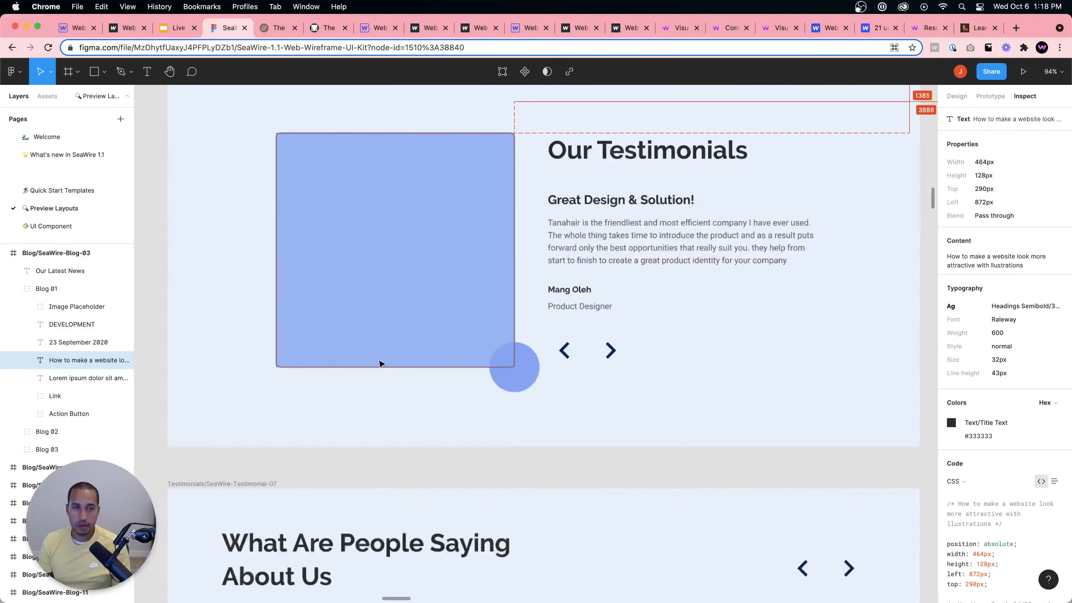
pyautogui.scroll(-6, 430, 195)
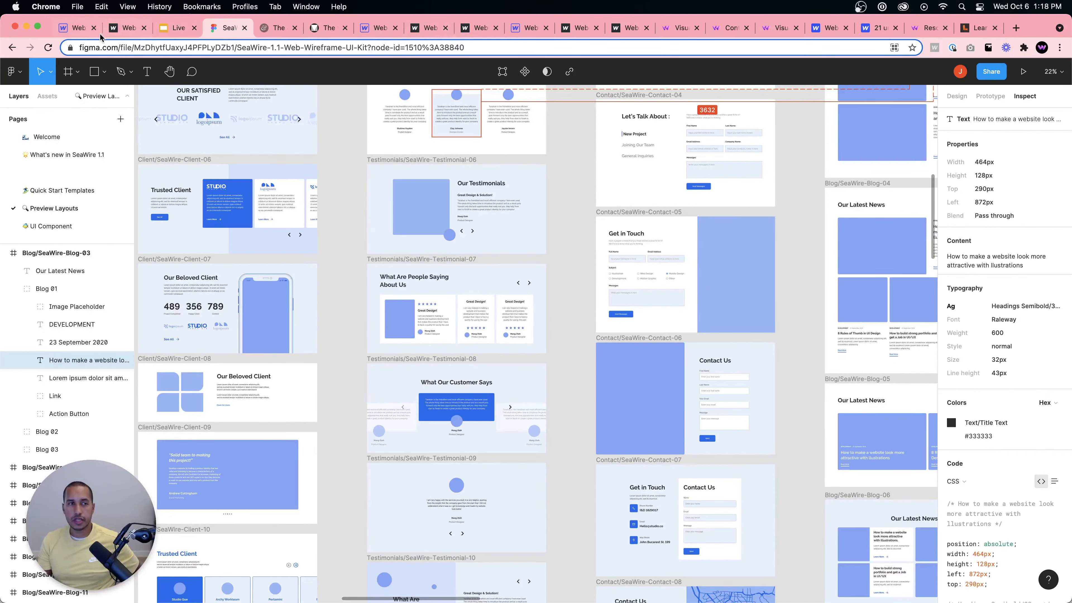
pyautogui.click(126, 28)
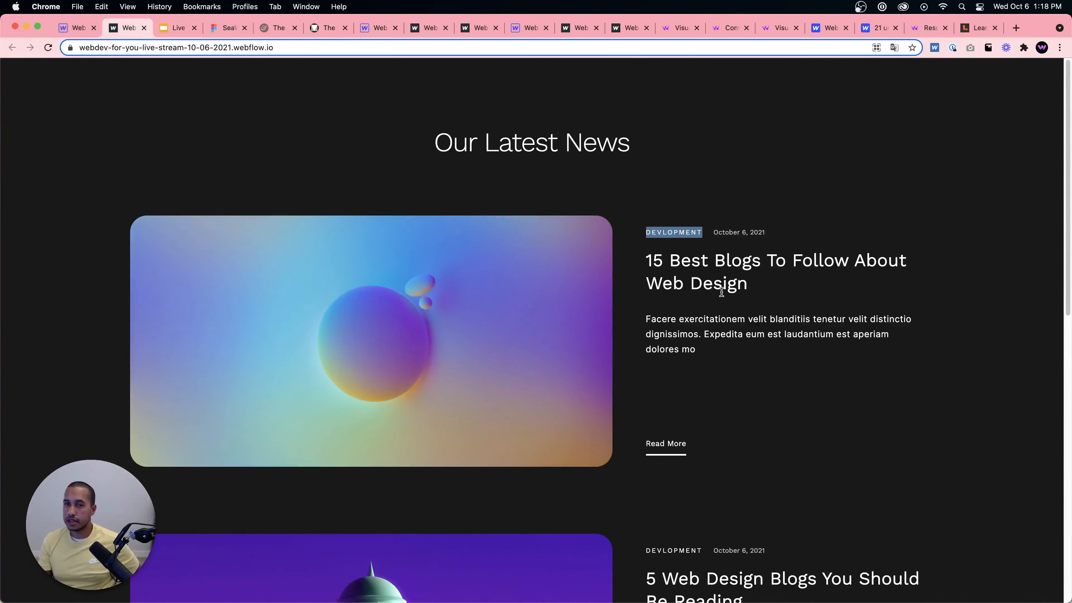